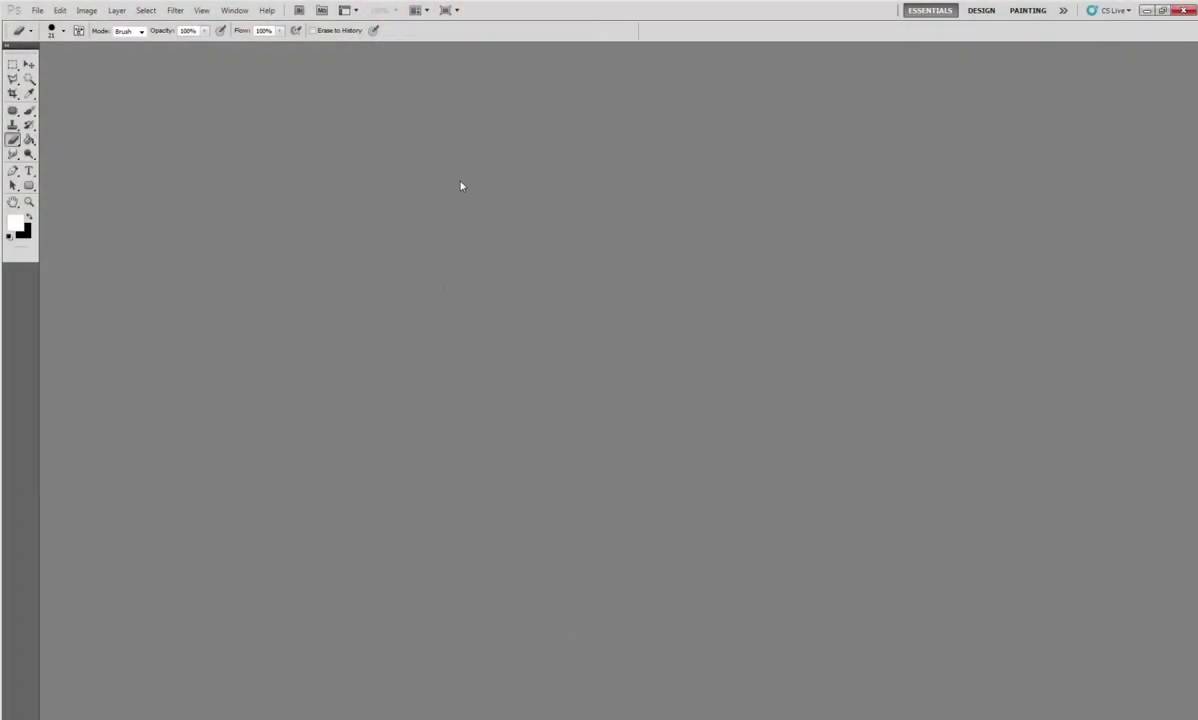
Create a new International Paper A4 document and rotate it 90° clockwise to landscape
key(ctrl+n)
click(516, 290)
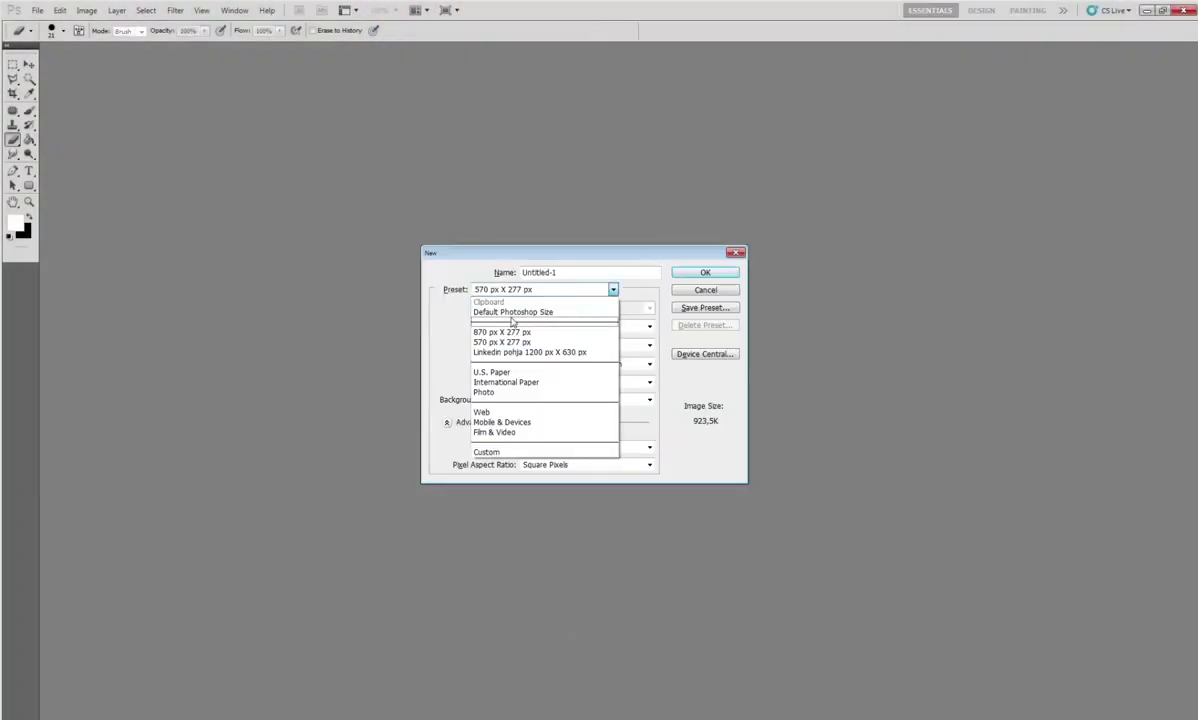
click(515, 378)
click(532, 311)
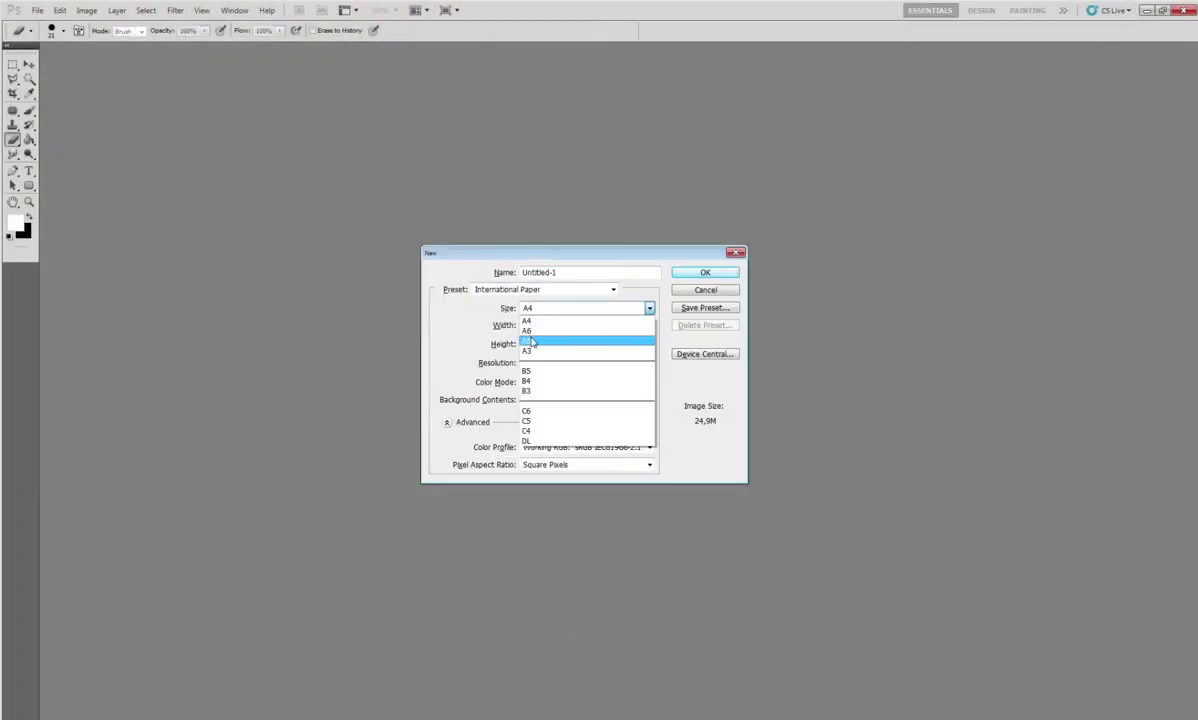
click(515, 320)
click(703, 272)
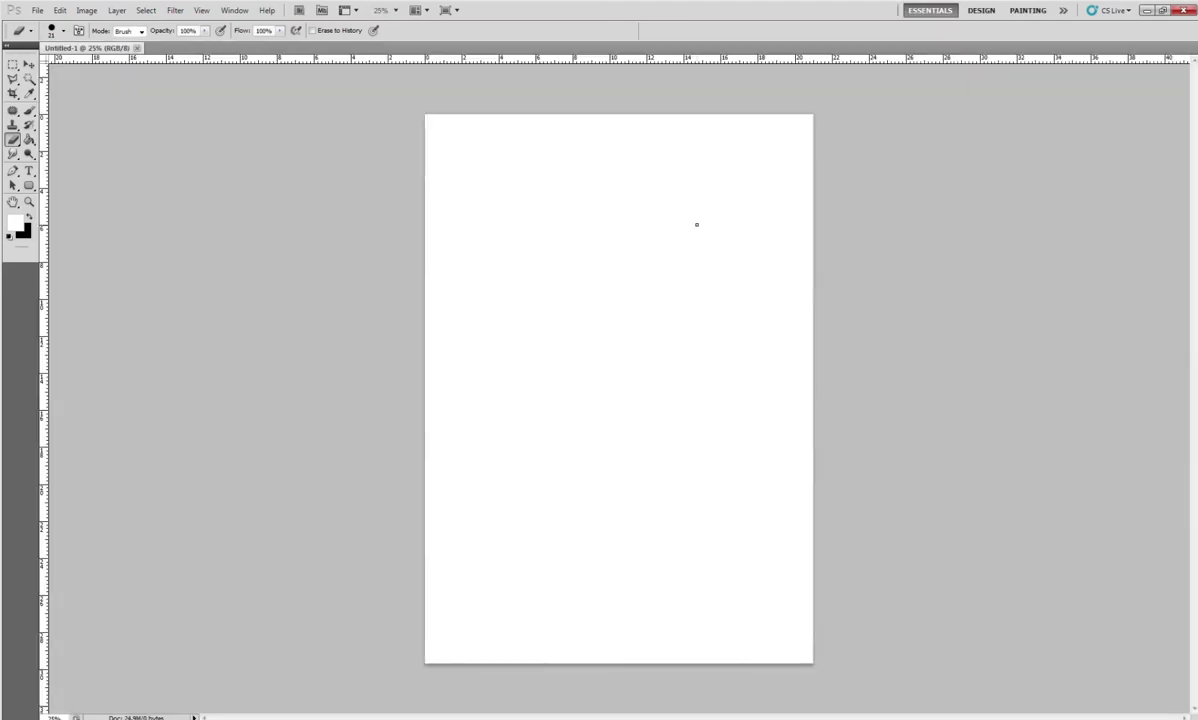
click(87, 10)
mouse_move(108, 115)
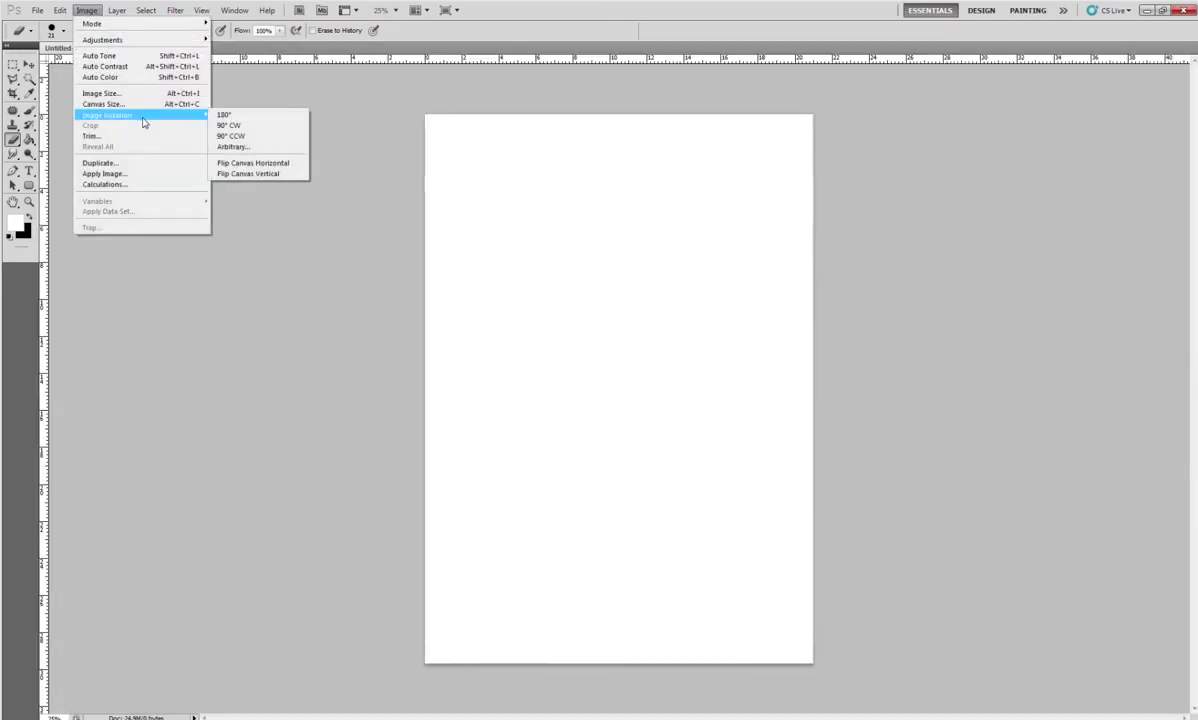
click(225, 126)
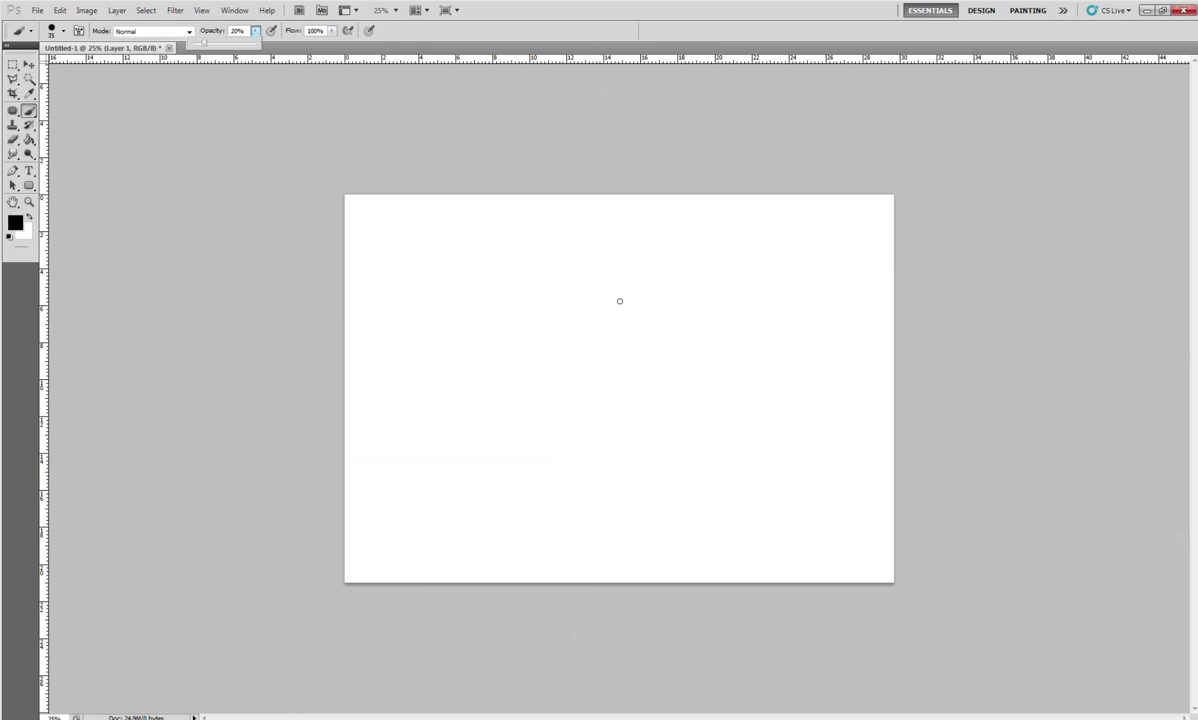
Sketch the horse's head oval, neck and mane with faint brush strokes
drag(625, 299, 621, 337)
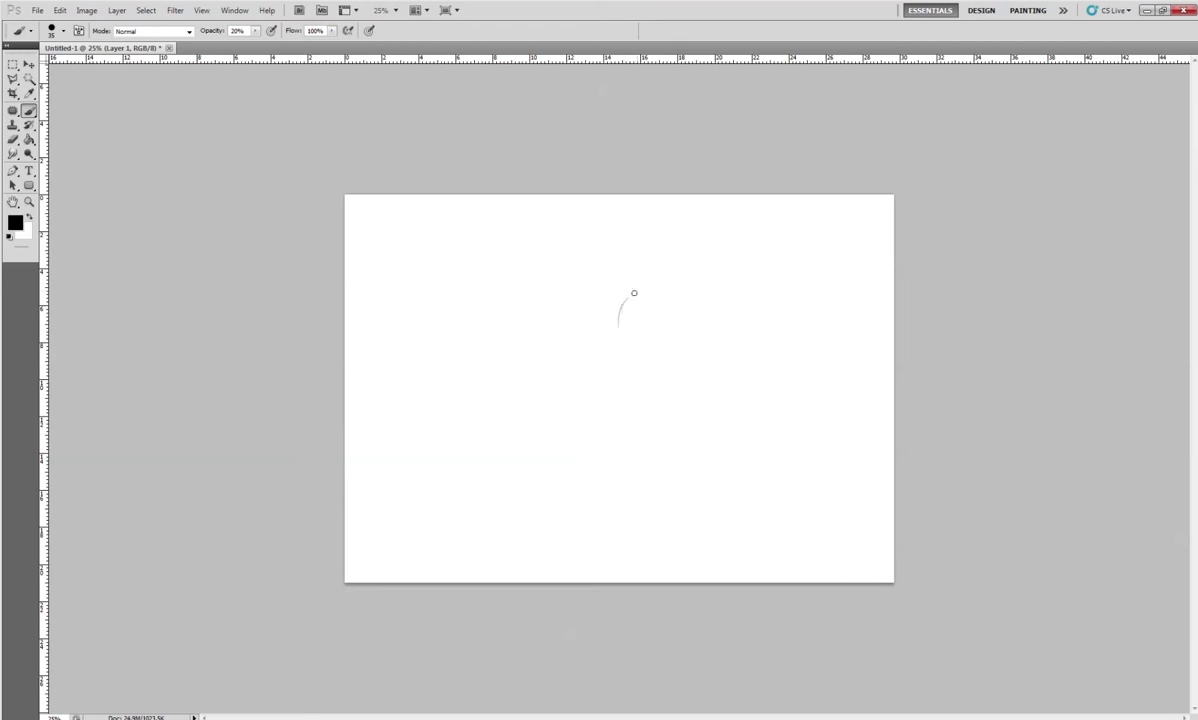
mouse_move(634, 291)
mouse_down()
mouse_move(623, 329)
mouse_move(647, 340)
mouse_move(627, 342)
mouse_move(622, 358)
mouse_move(644, 320)
mouse_move(642, 370)
mouse_up()
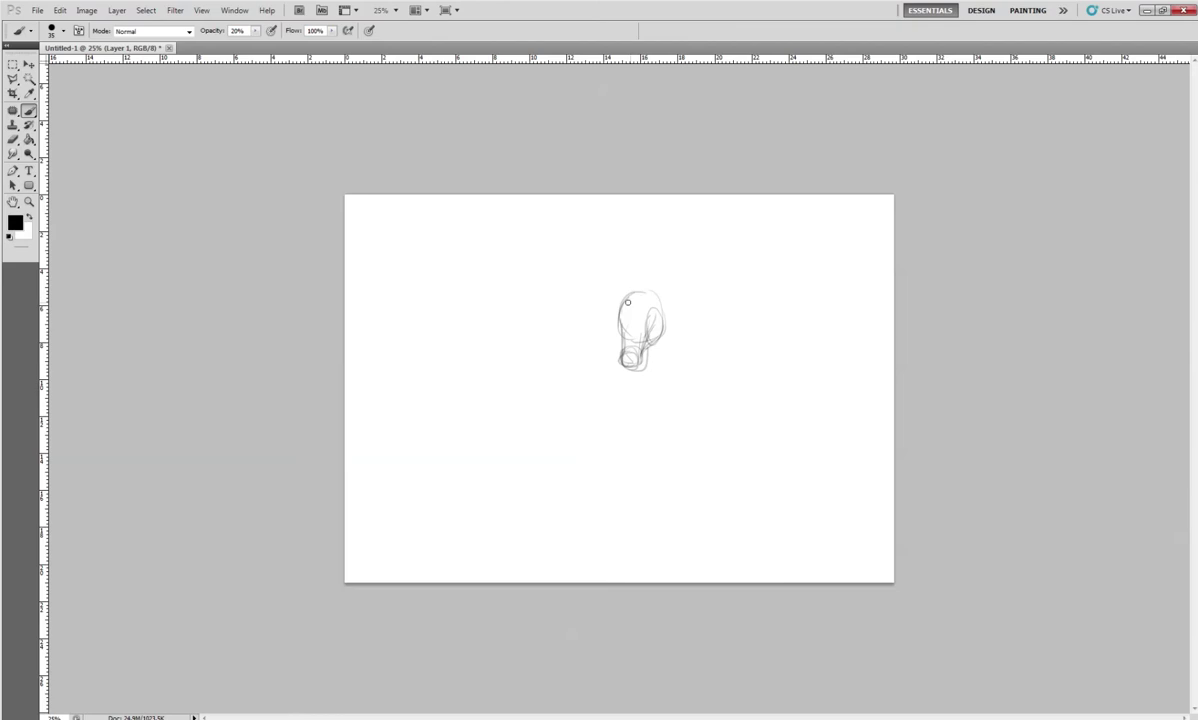
mouse_move(663, 300)
mouse_down()
mouse_move(677, 328)
mouse_move(662, 300)
mouse_move(650, 386)
mouse_up()
drag(670, 332, 663, 392)
mouse_move(660, 292)
mouse_down()
mouse_move(674, 338)
mouse_move(684, 335)
mouse_up()
mouse_move(664, 292)
mouse_down()
mouse_move(687, 352)
mouse_move(680, 385)
mouse_up()
mouse_move(698, 333)
mouse_down()
mouse_move(688, 380)
mouse_move(657, 401)
mouse_up()
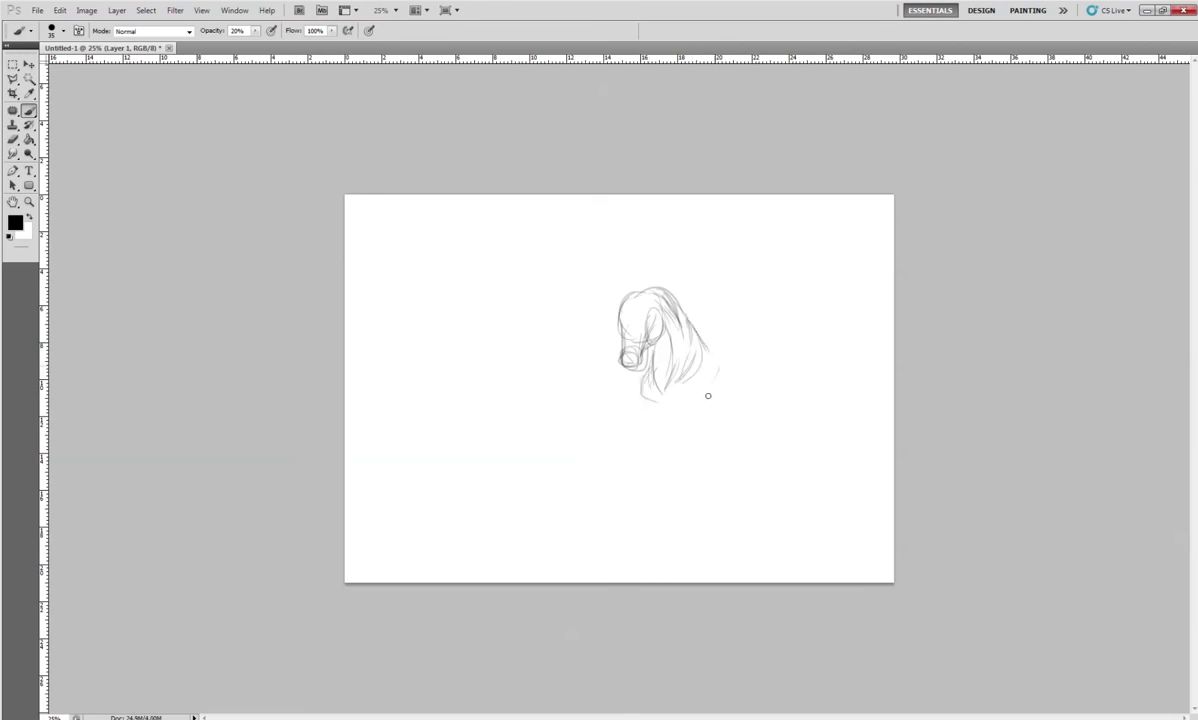
mouse_move(715, 348)
mouse_down()
mouse_move(705, 407)
mouse_move(645, 412)
mouse_move(668, 425)
mouse_move(655, 428)
mouse_up()
Rough in the horse's back, belly, rump and the start of the front leg
drag(722, 355, 742, 402)
mouse_move(733, 356)
mouse_down()
mouse_move(759, 393)
mouse_move(722, 422)
mouse_up()
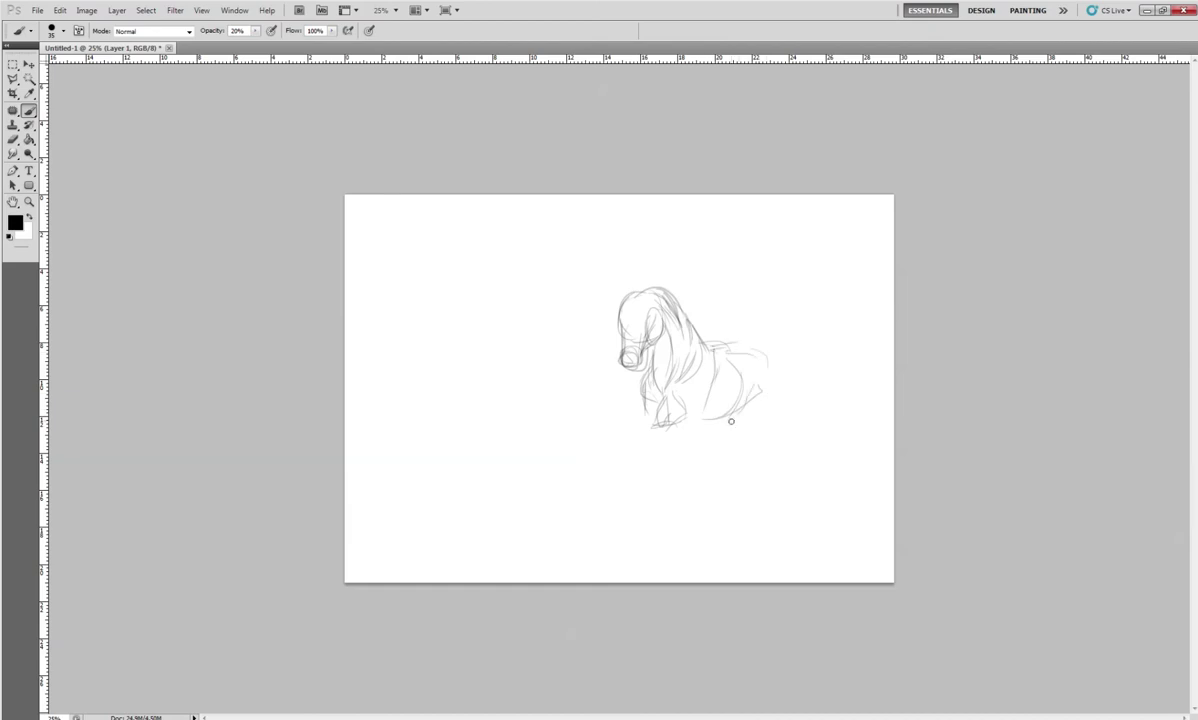
mouse_move(711, 346)
mouse_down()
mouse_move(762, 345)
mouse_move(766, 406)
mouse_move(769, 360)
mouse_move(784, 418)
mouse_up()
mouse_move(728, 346)
mouse_down()
mouse_move(765, 341)
mouse_move(783, 428)
mouse_move(800, 440)
mouse_up()
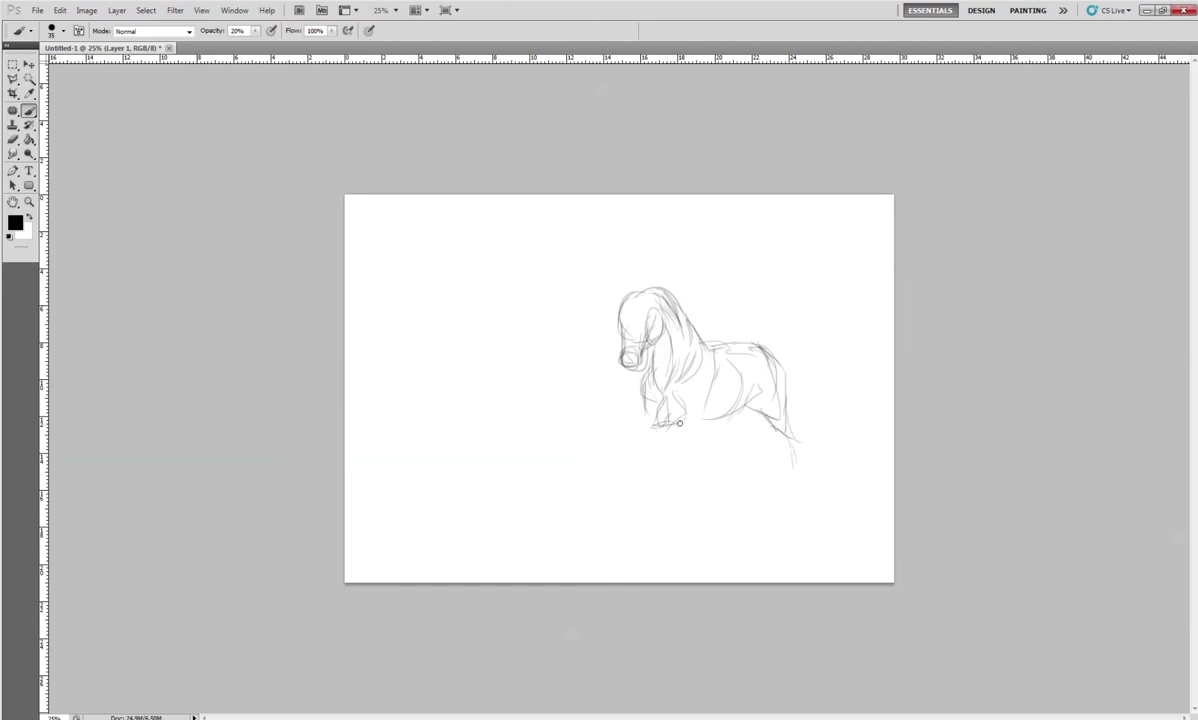
drag(679, 423, 711, 392)
mouse_move(679, 431)
mouse_down()
mouse_move(705, 428)
mouse_move(672, 460)
mouse_move(679, 432)
mouse_move(687, 470)
mouse_up()
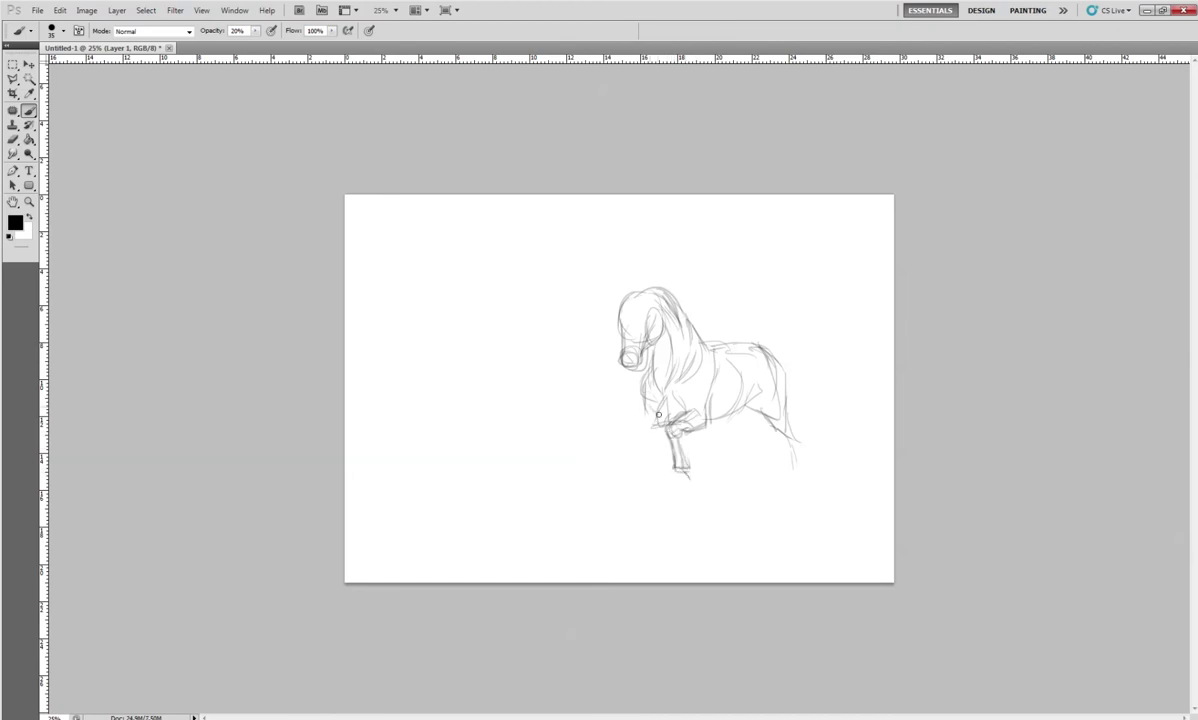
Sketch the chest, front and hind legs with hooves, and belly lines
mouse_move(654, 413)
mouse_down()
mouse_move(645, 392)
mouse_move(672, 438)
mouse_up()
drag(685, 443, 703, 502)
drag(697, 432, 710, 530)
drag(689, 478, 676, 468)
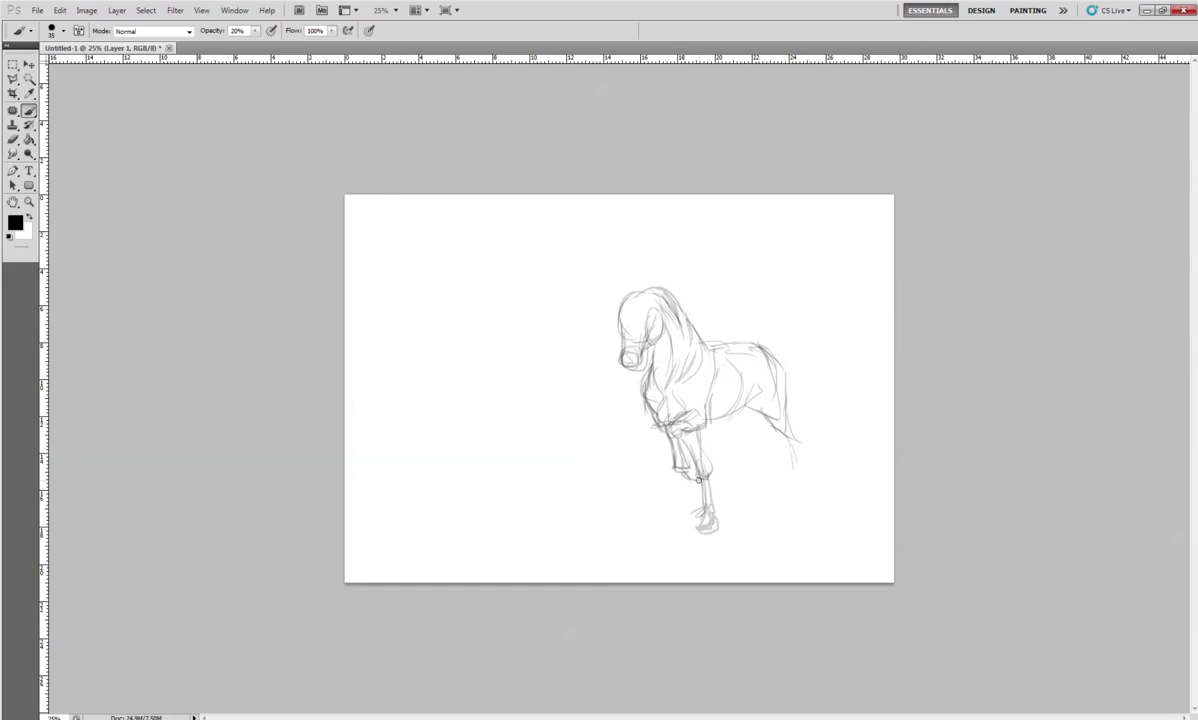
drag(784, 436, 806, 484)
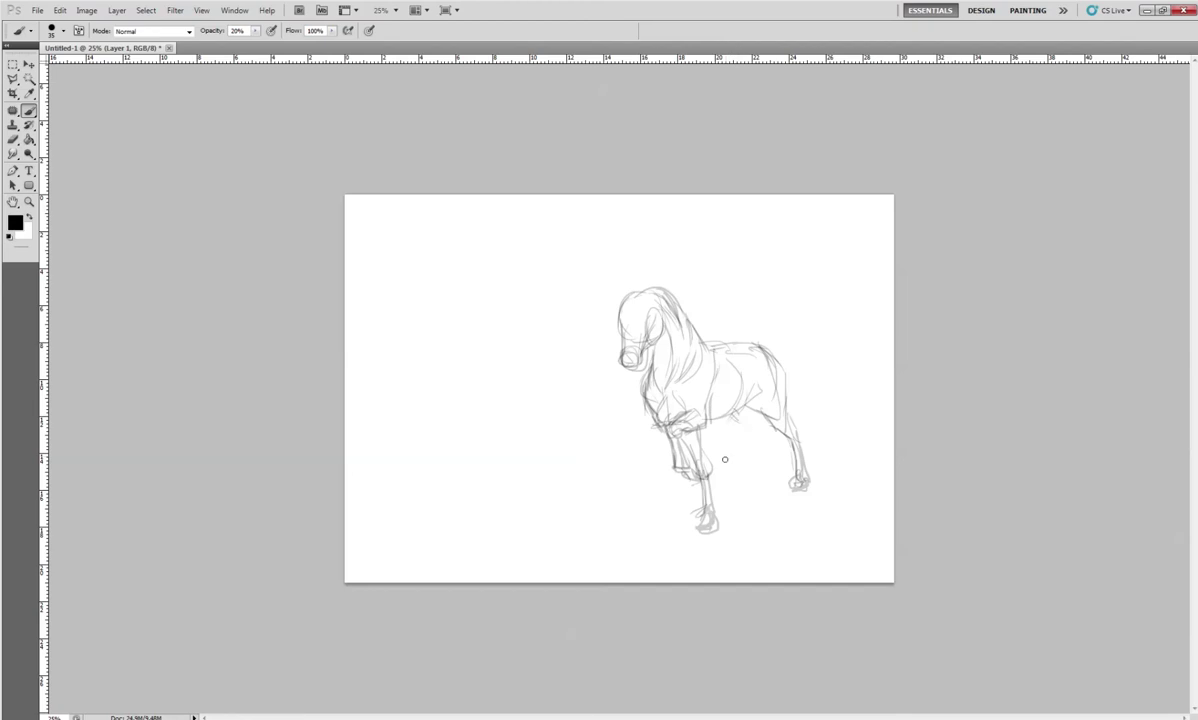
mouse_move(745, 410)
mouse_down()
mouse_move(733, 416)
mouse_move(747, 439)
mouse_up()
drag(740, 466, 745, 481)
drag(726, 420, 729, 436)
Add the ears, a flowing tail and neck mane strokes, undoing a stray forelock stroke
mouse_move(630, 284)
mouse_down()
mouse_move(625, 296)
mouse_move(657, 294)
mouse_up()
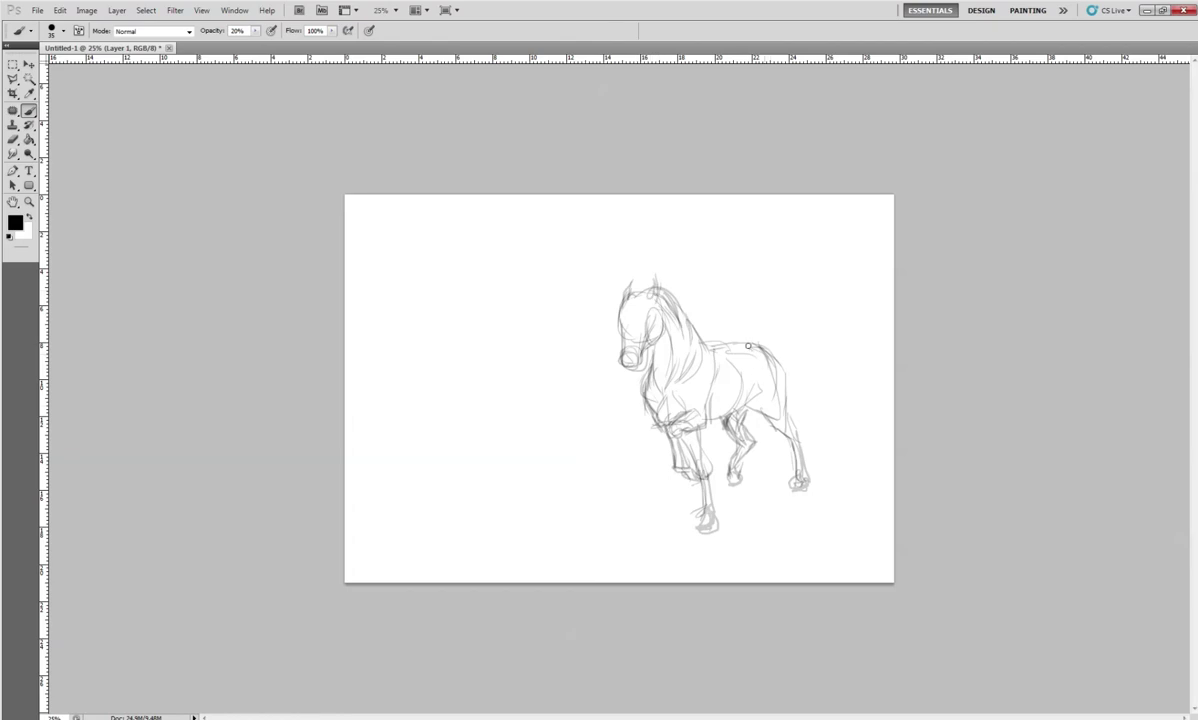
mouse_move(748, 343)
mouse_down()
mouse_move(751, 304)
mouse_move(781, 295)
mouse_move(822, 341)
mouse_up()
mouse_move(758, 302)
mouse_down()
mouse_move(722, 338)
mouse_move(792, 316)
mouse_move(858, 338)
mouse_up()
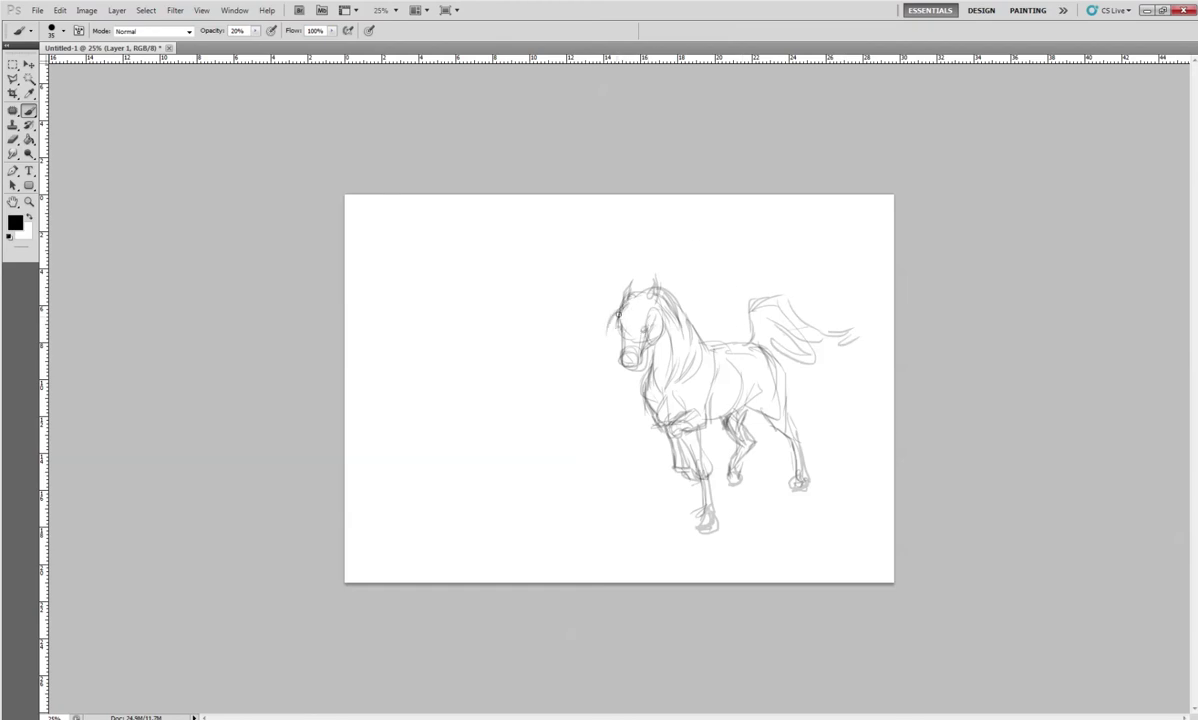
drag(614, 311, 607, 335)
key(ctrl+z)
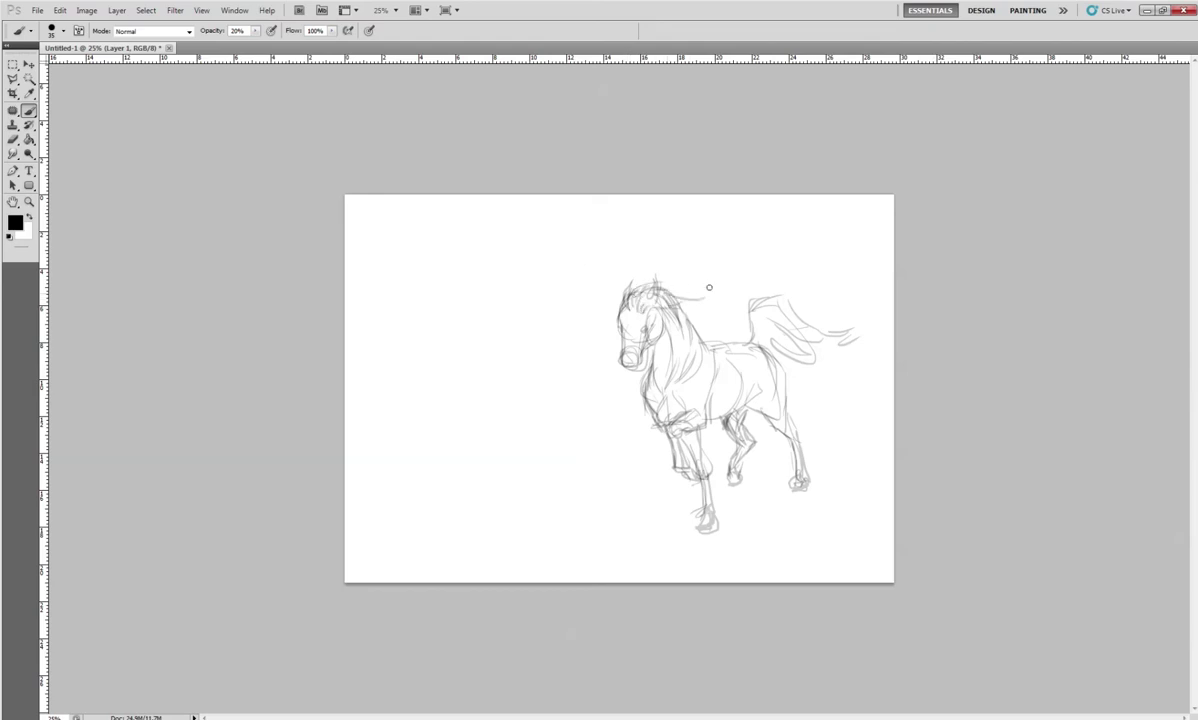
mouse_move(709, 286)
mouse_down()
mouse_move(686, 314)
mouse_move(717, 329)
mouse_move(711, 347)
mouse_move(682, 330)
mouse_move(676, 349)
mouse_up()
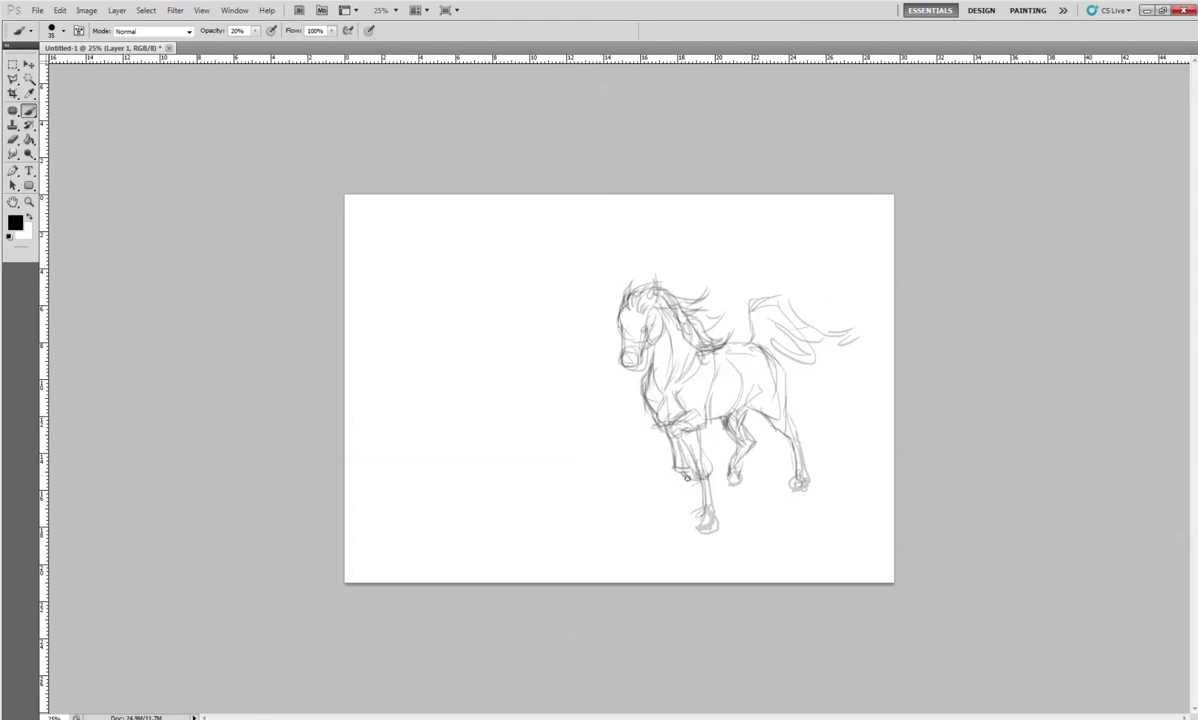
drag(701, 513, 708, 533)
Enlarge the horse sketch to about 117%, tilt it slightly clockwise, and zoom in
key(ctrl+t)
drag(622, 291, 572, 226)
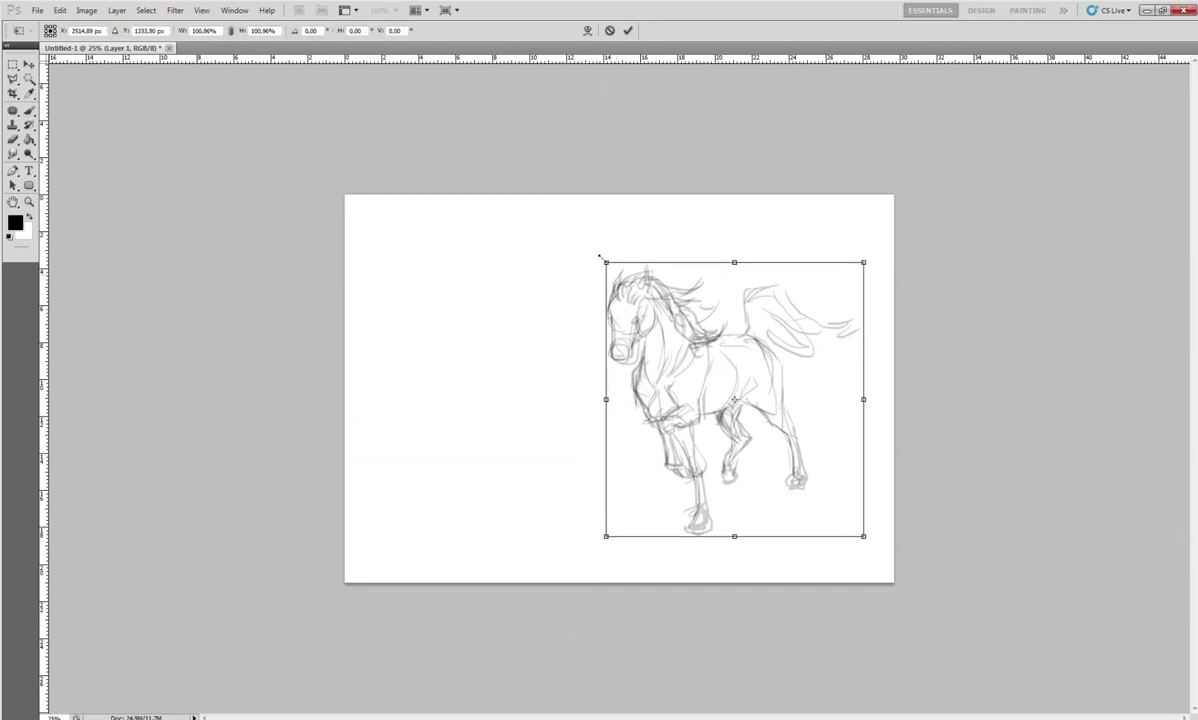
drag(838, 208, 875, 220)
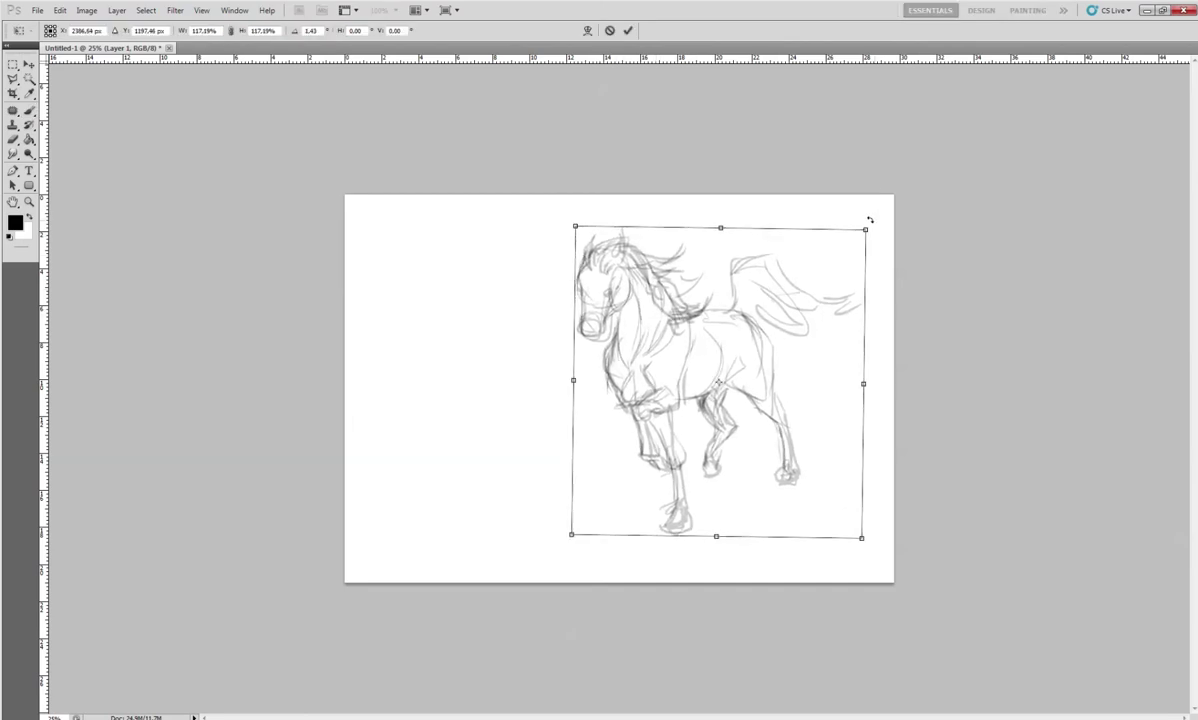
key(Return)
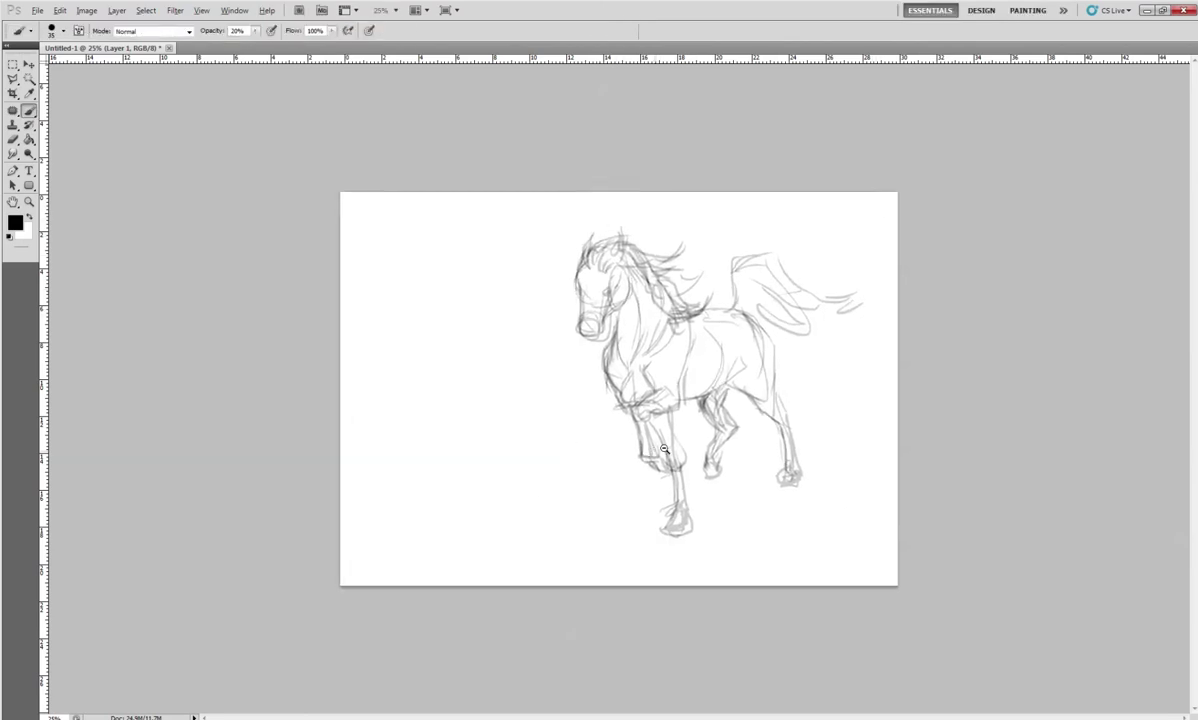
drag(618, 387, 672, 441)
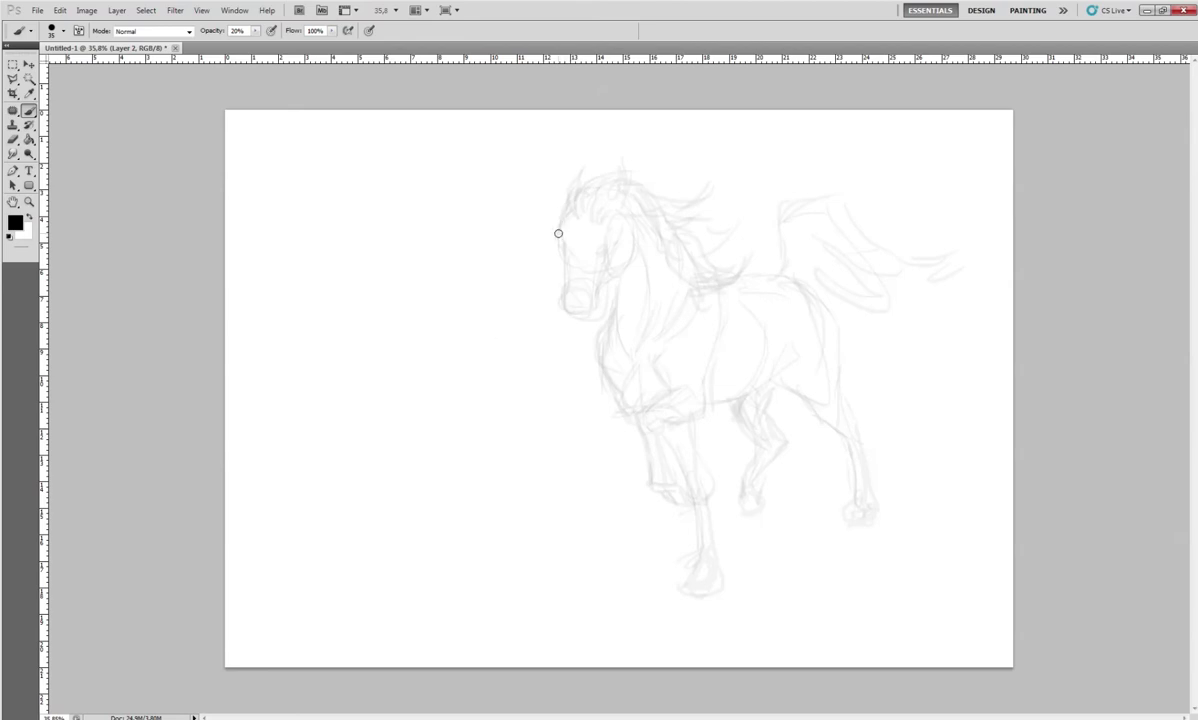
Trace darker lines along the forehead, muzzle underside, nostril, muzzle edge and eye
mouse_move(560, 222)
mouse_down()
mouse_move(565, 306)
mouse_move(584, 317)
mouse_move(591, 306)
mouse_up()
drag(568, 307, 589, 306)
drag(594, 304, 591, 315)
mouse_move(601, 303)
mouse_down()
mouse_move(600, 281)
mouse_move(602, 296)
mouse_up()
drag(598, 242, 602, 248)
Set the brush size to 14 and darken the eye and nose bridge
right_click(652, 235)
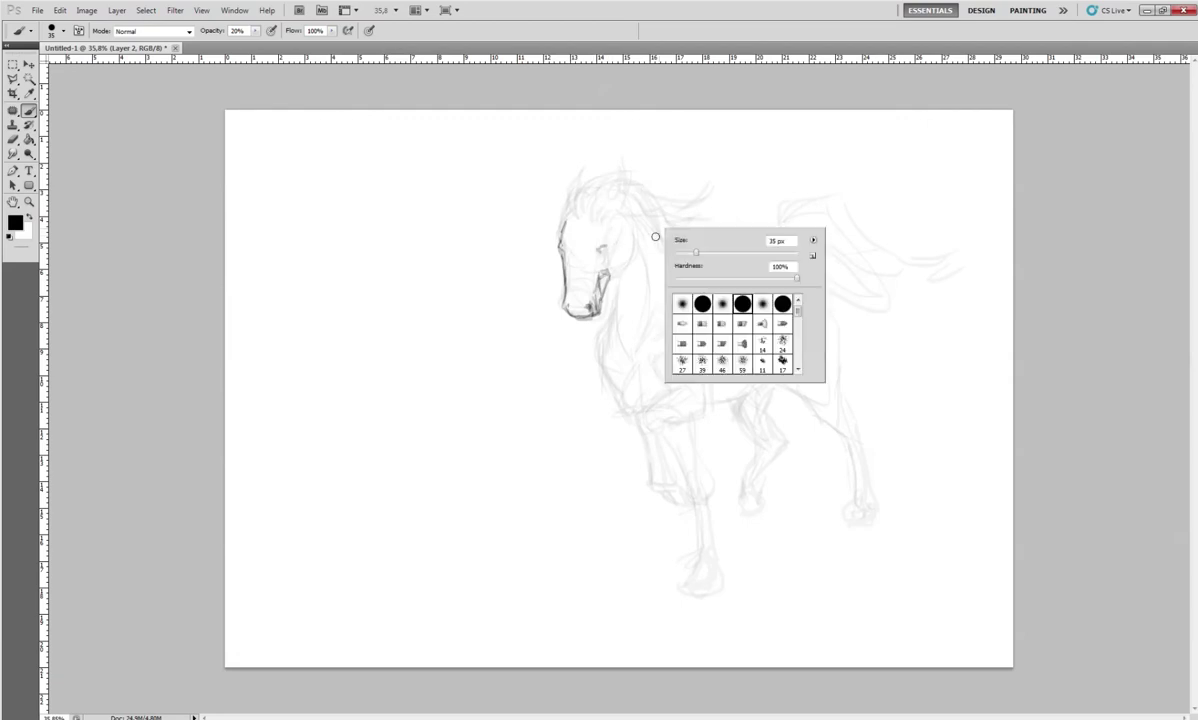
key(Return)
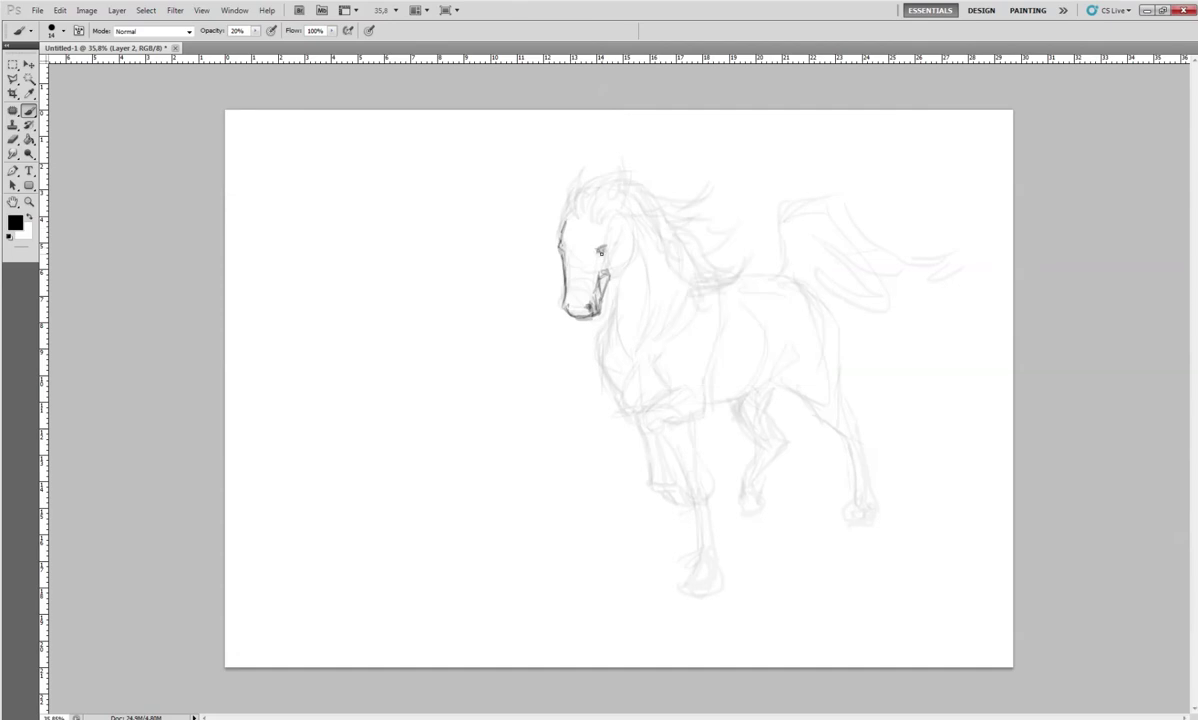
drag(598, 244, 602, 250)
drag(573, 283, 568, 303)
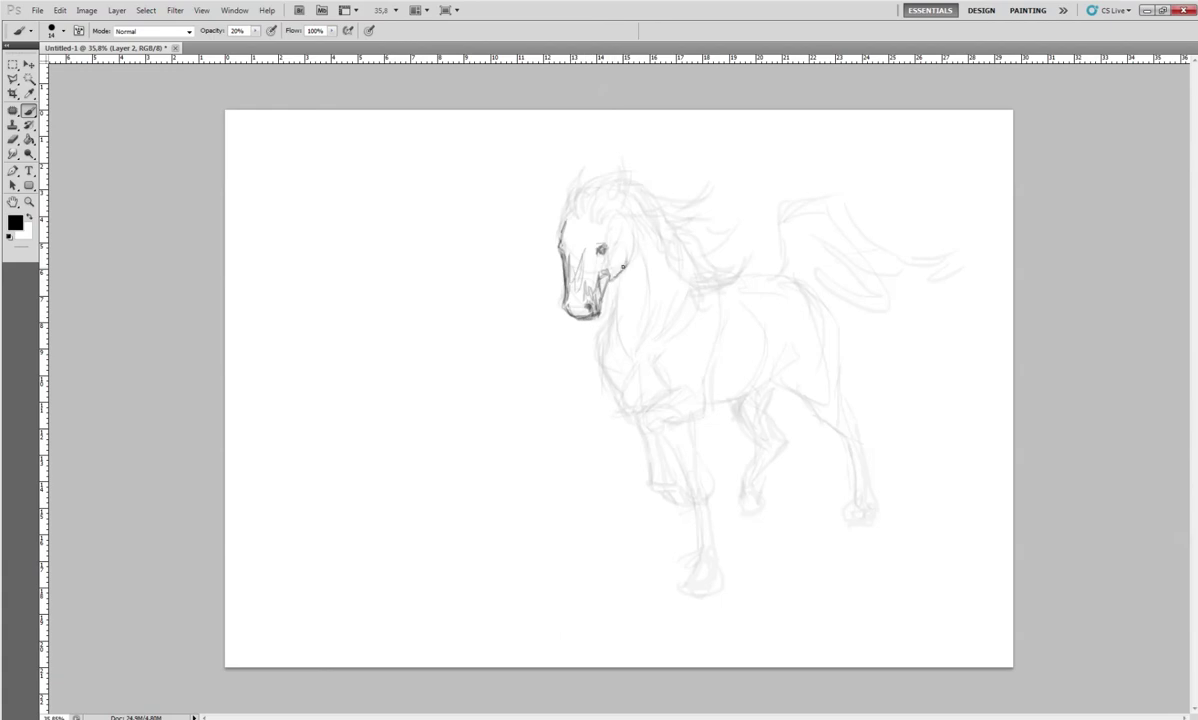
Darken the cheek, the face's left edge, the mane behind the head and the neck line
mouse_move(623, 267)
mouse_down()
mouse_move(623, 234)
mouse_move(625, 263)
mouse_up()
mouse_move(607, 226)
mouse_down()
mouse_move(608, 241)
mouse_move(570, 237)
mouse_up()
drag(565, 232, 566, 256)
drag(626, 200, 654, 265)
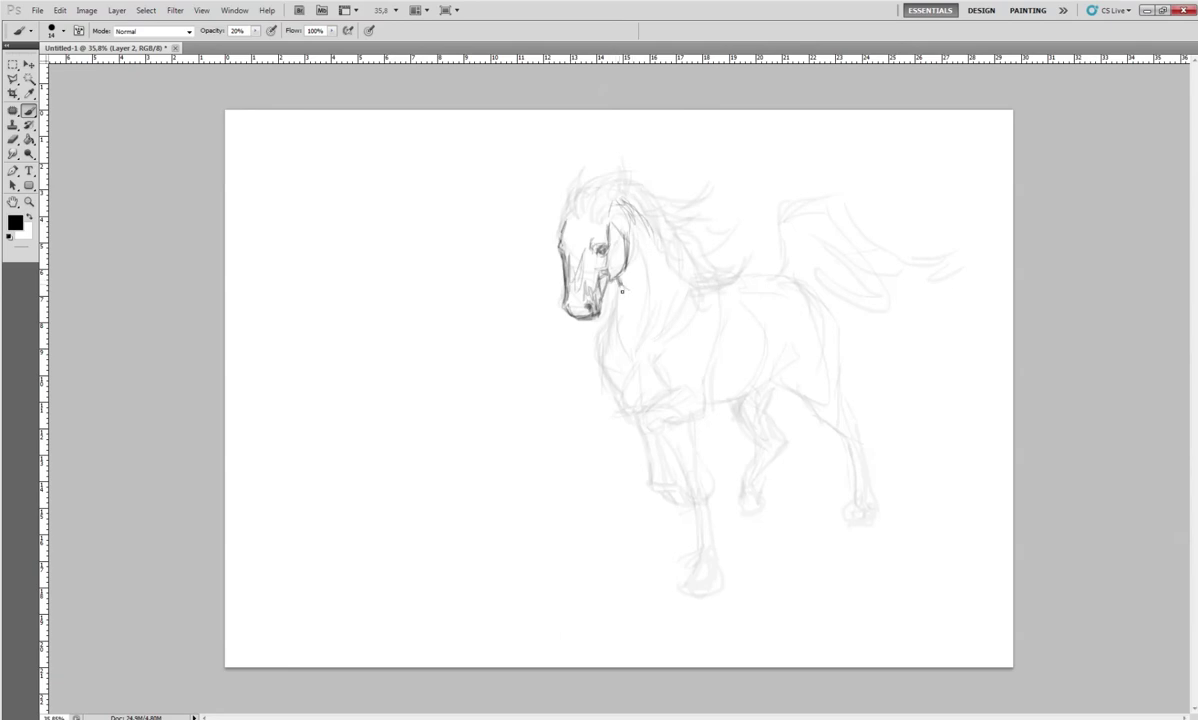
drag(622, 291, 625, 328)
Define the jaw line, mane strokes, forelock and lower muzzle with darker lines
drag(590, 226, 602, 316)
drag(662, 254, 675, 300)
mouse_move(648, 208)
mouse_down()
mouse_move(670, 270)
mouse_move(649, 210)
mouse_move(632, 235)
mouse_up()
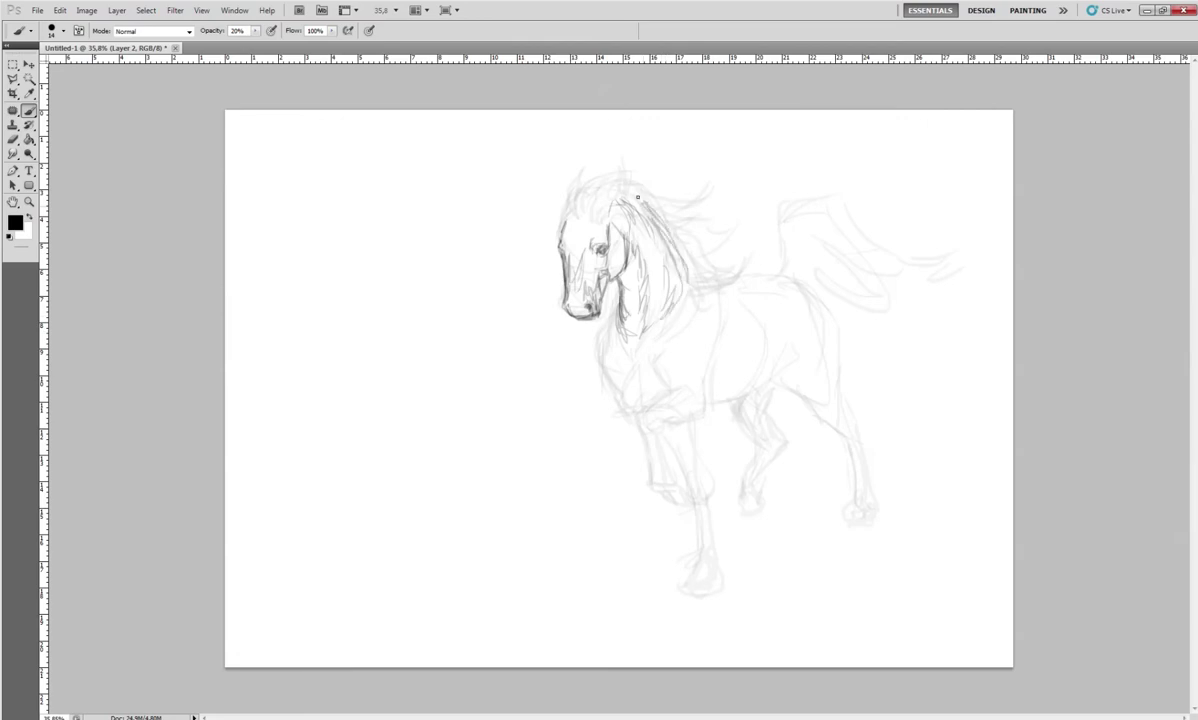
mouse_move(606, 186)
mouse_down()
mouse_move(575, 183)
mouse_move(606, 201)
mouse_move(584, 194)
mouse_move(565, 211)
mouse_up()
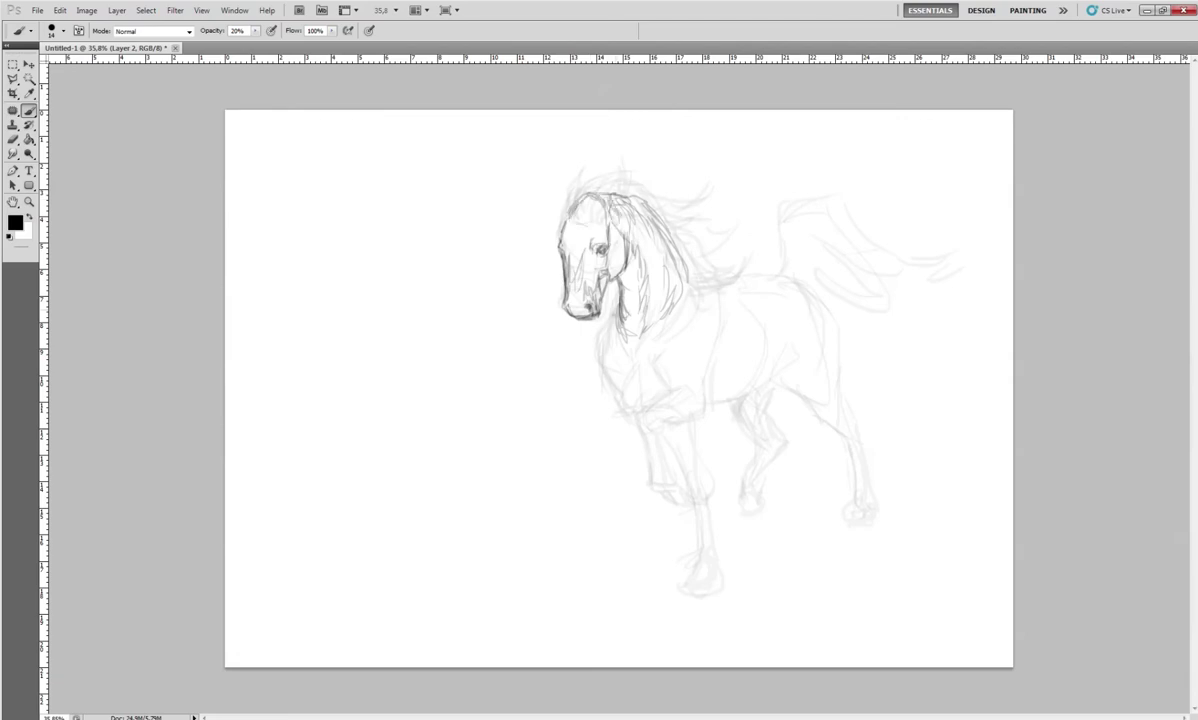
mouse_move(576, 295)
mouse_down()
mouse_move(563, 326)
mouse_move(612, 322)
mouse_move(607, 360)
mouse_up()
Select the muzzle with the Rectangular Marquee and stretch it down to about 115% height
click(12, 64)
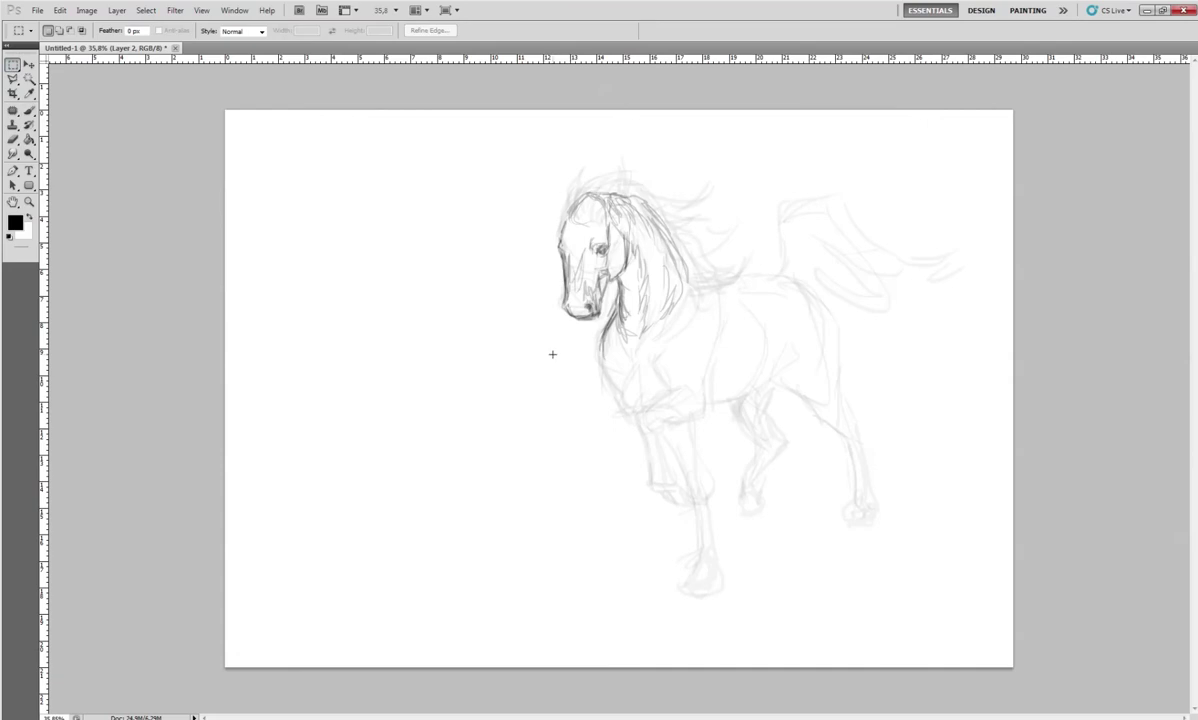
mouse_move(547, 344)
mouse_down()
mouse_move(610, 285)
mouse_move(627, 352)
mouse_move(602, 354)
mouse_up()
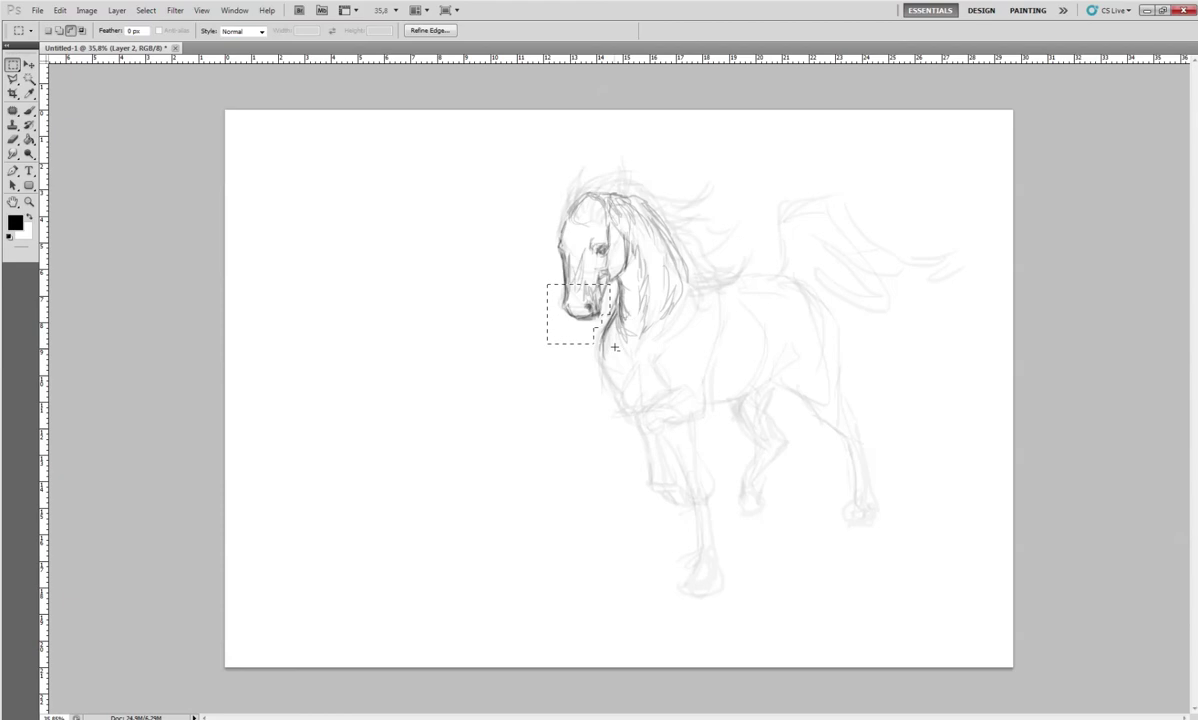
drag(620, 335, 628, 304)
key(ctrl+t)
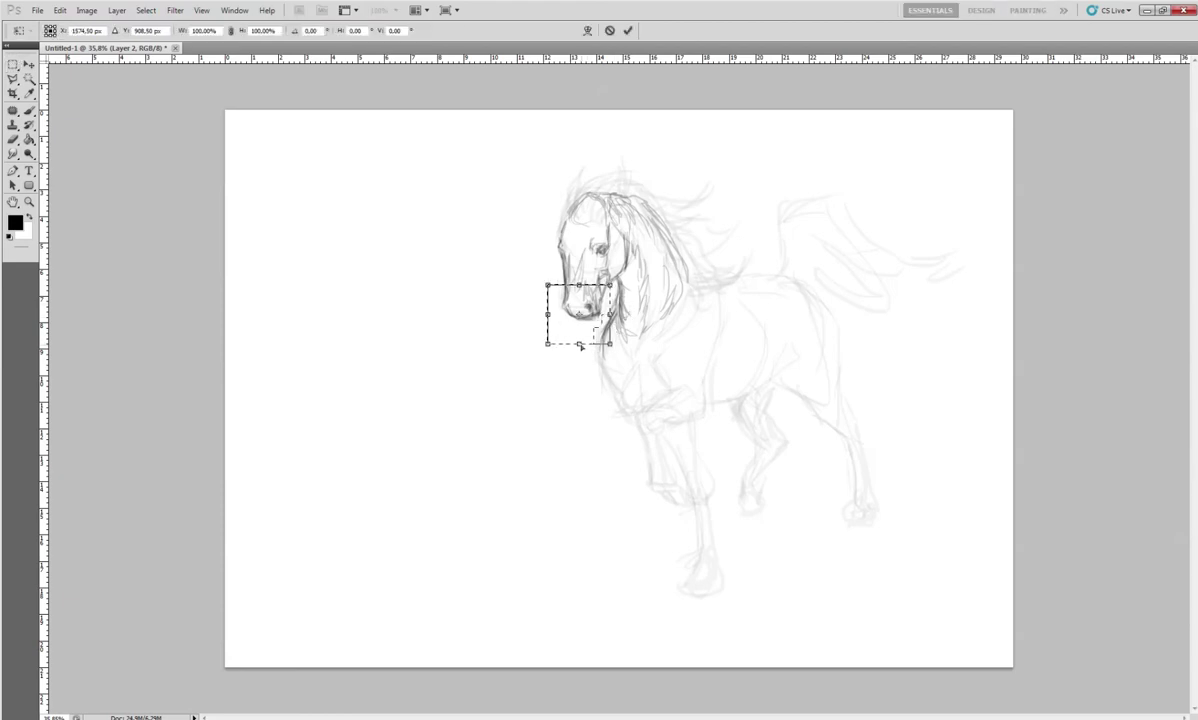
mouse_move(578, 344)
mouse_down()
mouse_move(580, 359)
mouse_move(551, 359)
mouse_move(606, 357)
mouse_move(581, 351)
mouse_up()
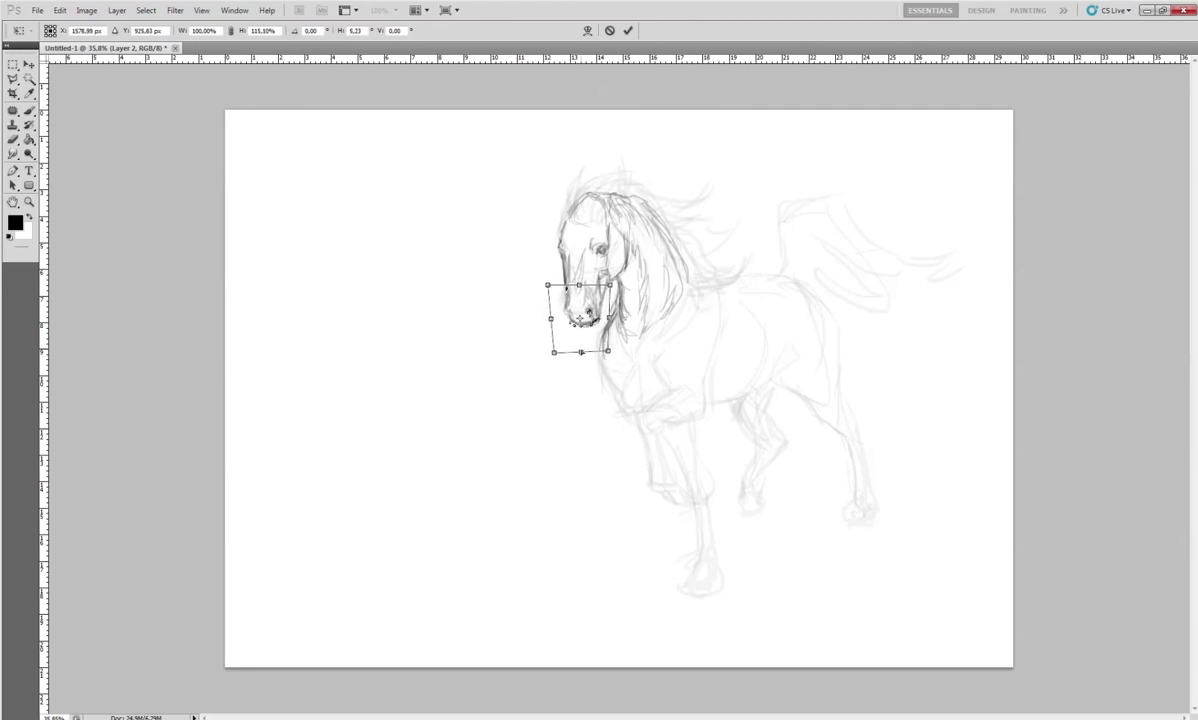
key(Return)
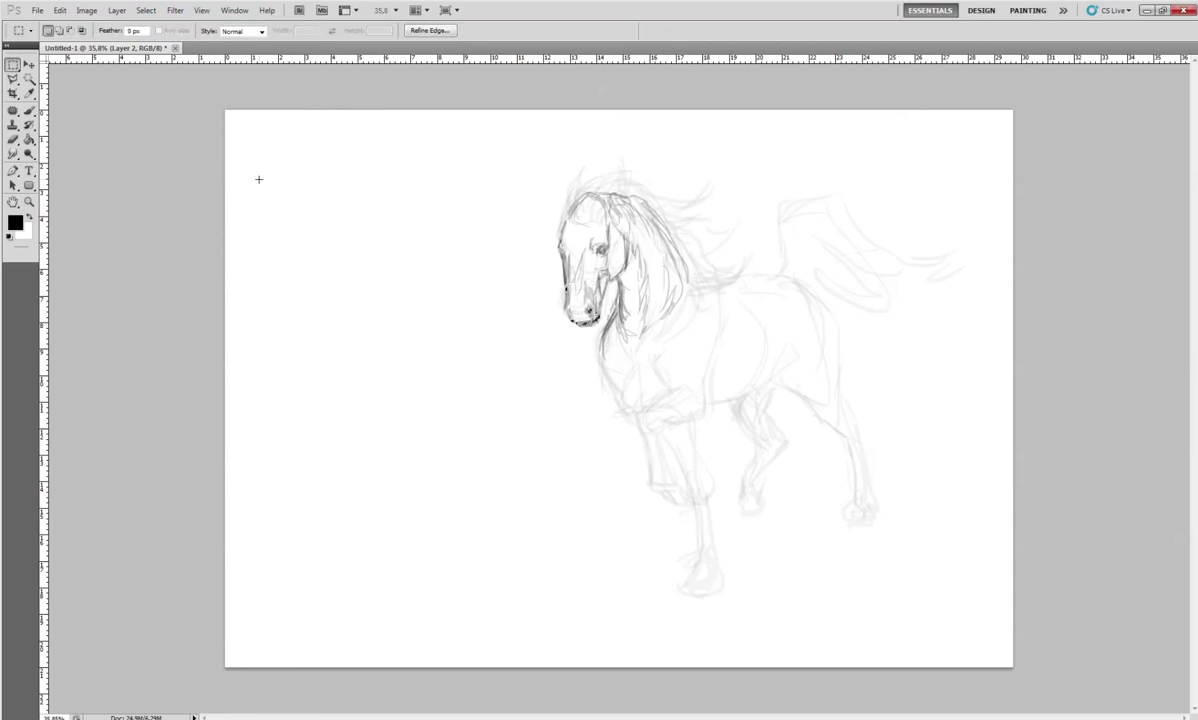
Darken the lower and left muzzle outline and the front neck line with the Brush
click(31, 112)
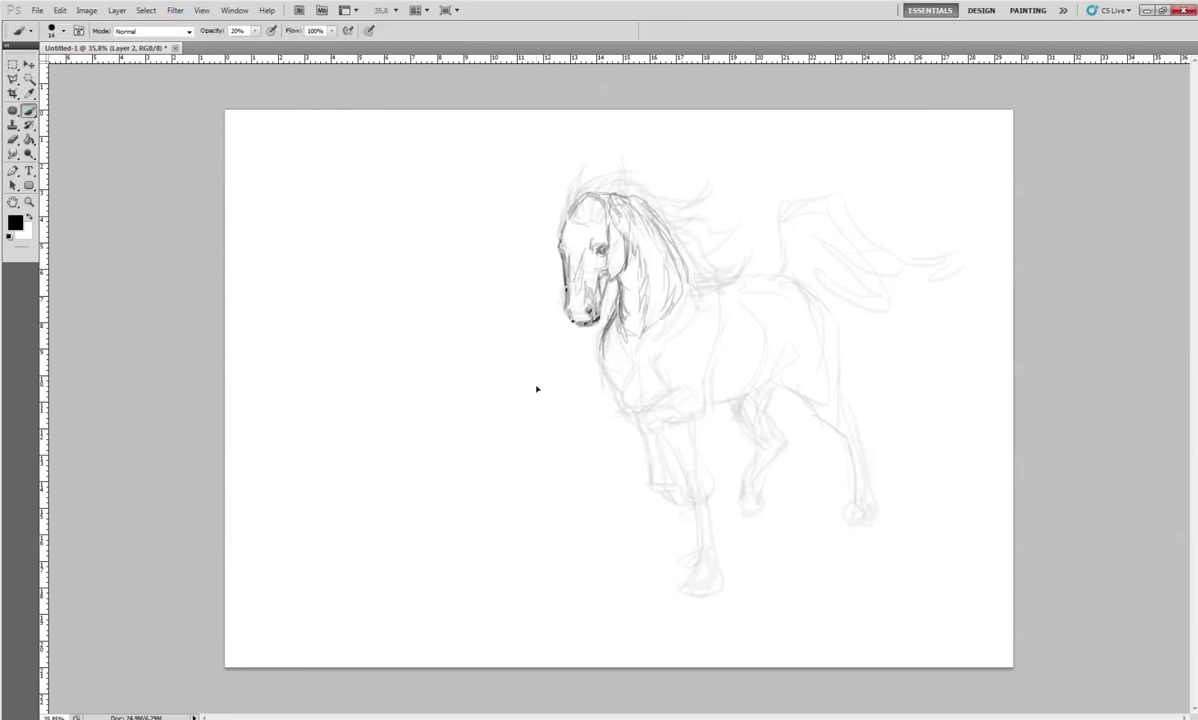
drag(598, 309, 588, 322)
drag(580, 285, 572, 306)
mouse_move(603, 353)
mouse_down()
mouse_move(612, 390)
mouse_move(586, 373)
mouse_move(612, 392)
mouse_move(590, 380)
mouse_move(605, 371)
mouse_up()
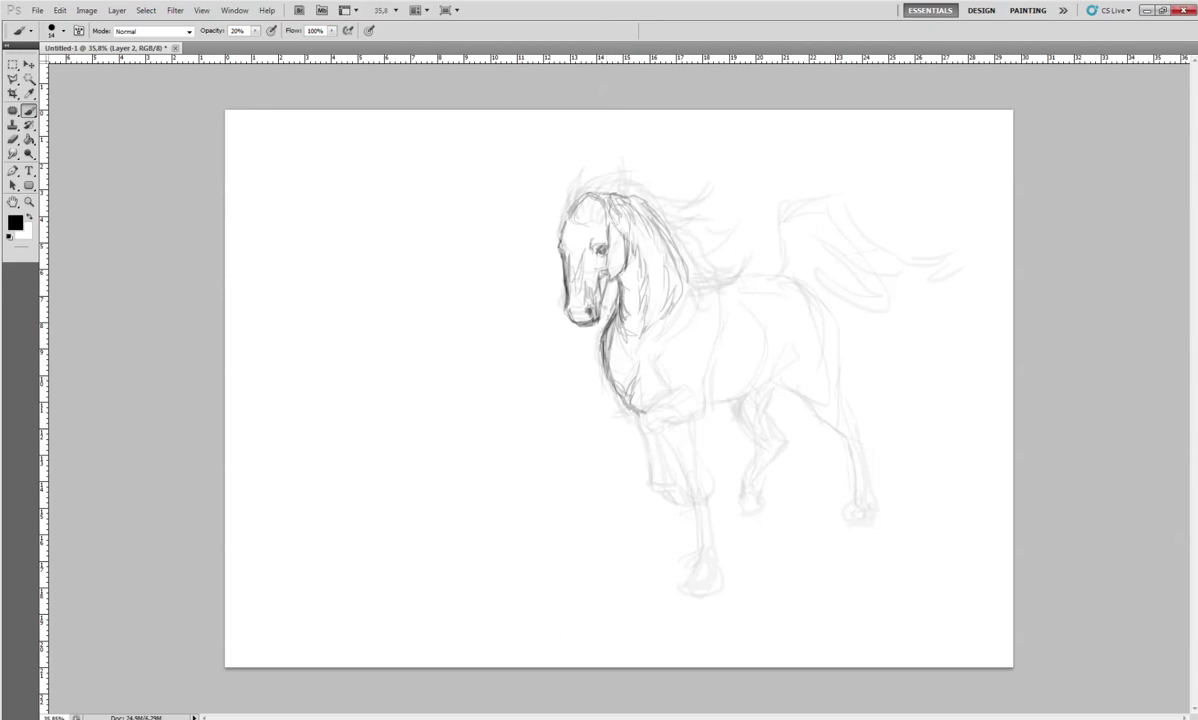
Erase overly dark muzzle and neck strokes, then redraw the neck-to-chest line darker
key(e)
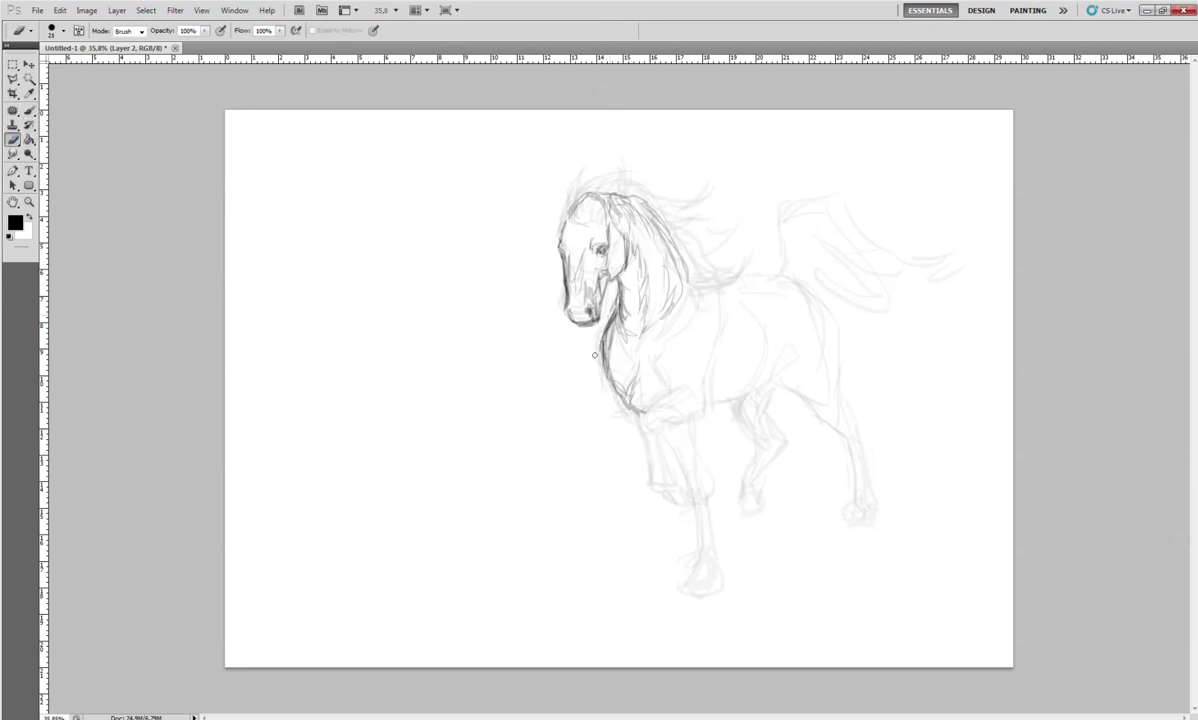
drag(557, 332, 570, 285)
drag(603, 349, 604, 372)
key(b)
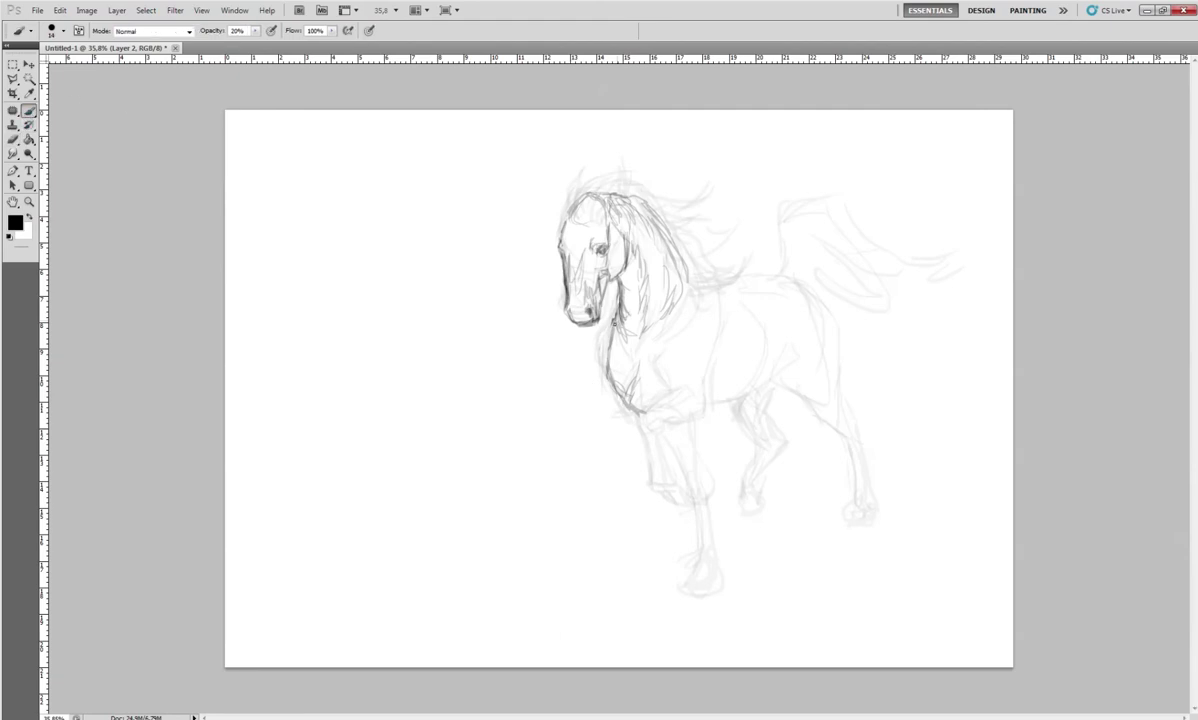
mouse_move(613, 322)
mouse_down()
mouse_move(605, 366)
mouse_move(654, 363)
mouse_move(619, 361)
mouse_up()
Draw firm lines for the chest curve, front leg, knee, belly and rear flank
drag(694, 390, 642, 408)
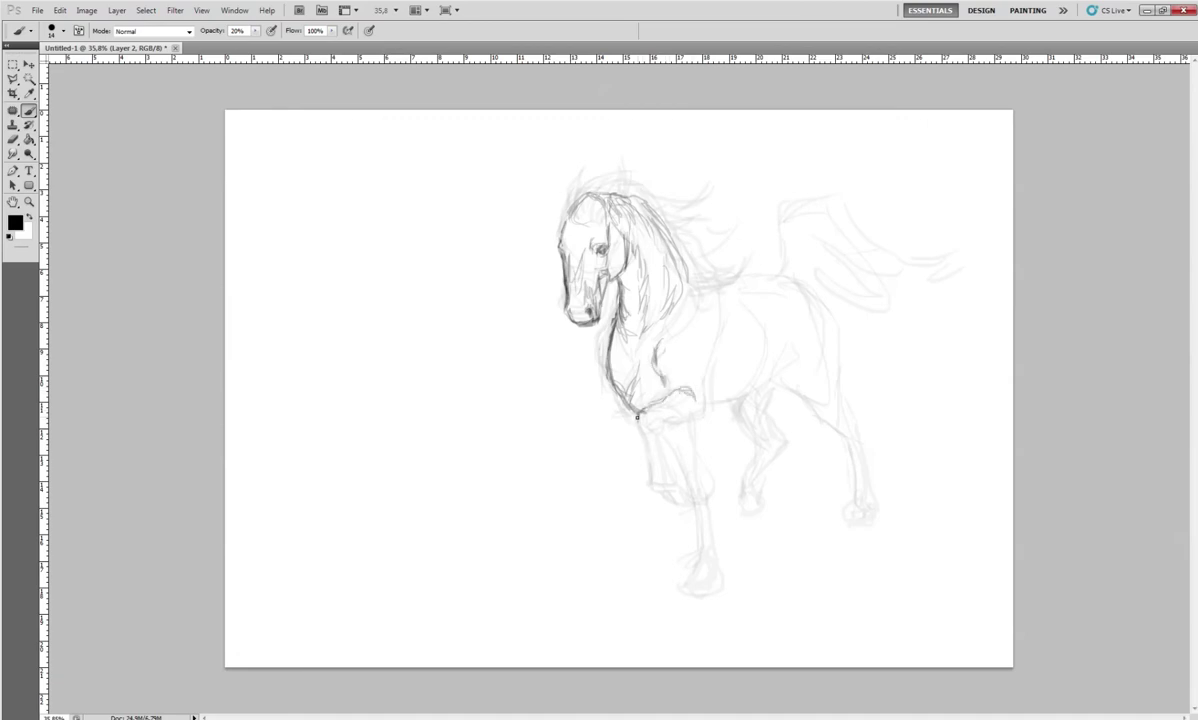
mouse_move(638, 418)
mouse_down()
mouse_move(651, 479)
mouse_move(668, 476)
mouse_move(656, 434)
mouse_move(664, 466)
mouse_up()
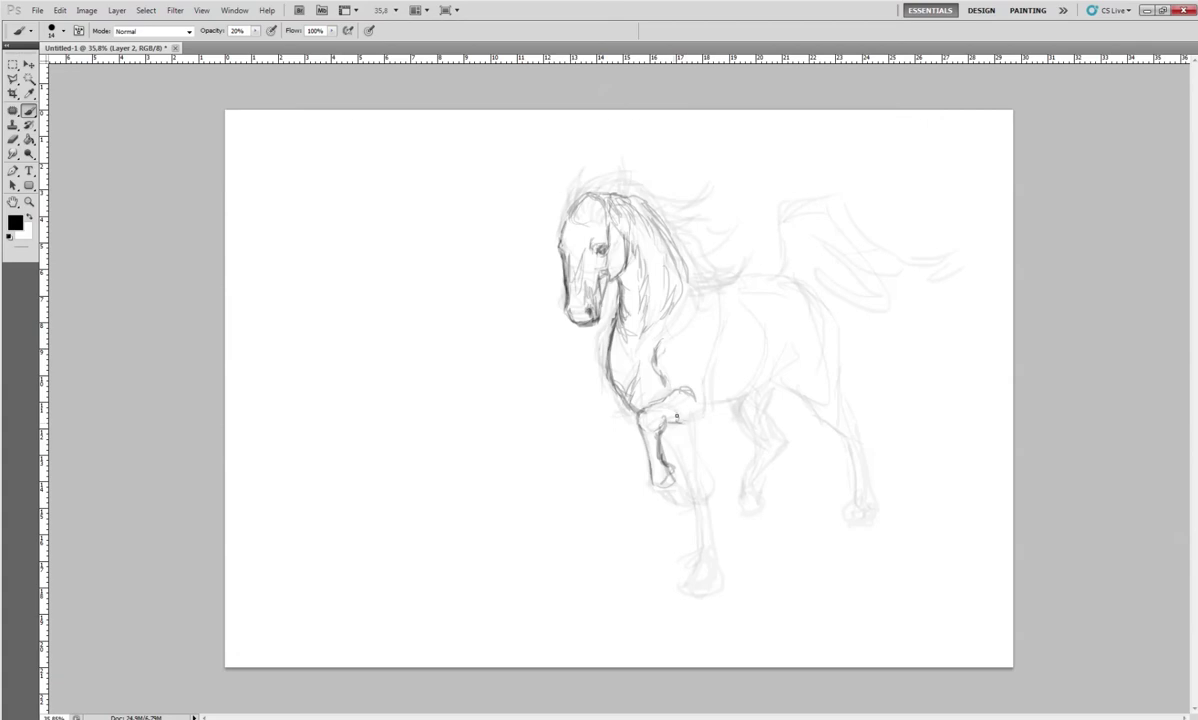
mouse_move(685, 420)
mouse_down()
mouse_move(662, 431)
mouse_move(712, 354)
mouse_up()
drag(705, 408, 784, 377)
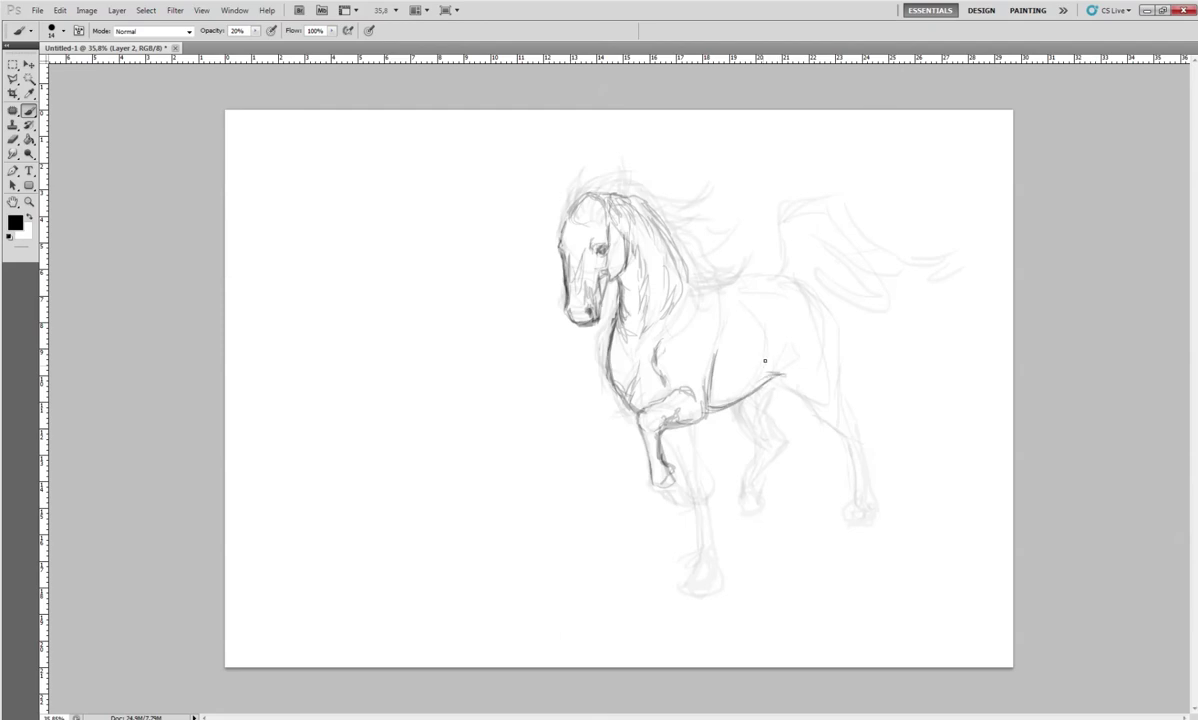
drag(768, 330, 790, 378)
drag(790, 384, 834, 412)
Darken the forelegs' edges and hoof, plus the belly and inner hind-leg lines
drag(620, 400, 628, 425)
drag(673, 493, 689, 483)
drag(664, 440, 679, 472)
mouse_move(686, 422)
mouse_down()
mouse_move(704, 477)
mouse_move(687, 493)
mouse_move(695, 535)
mouse_move(682, 570)
mouse_move(704, 582)
mouse_move(685, 595)
mouse_move(710, 559)
mouse_move(703, 482)
mouse_up()
drag(672, 541, 661, 466)
drag(666, 517, 658, 450)
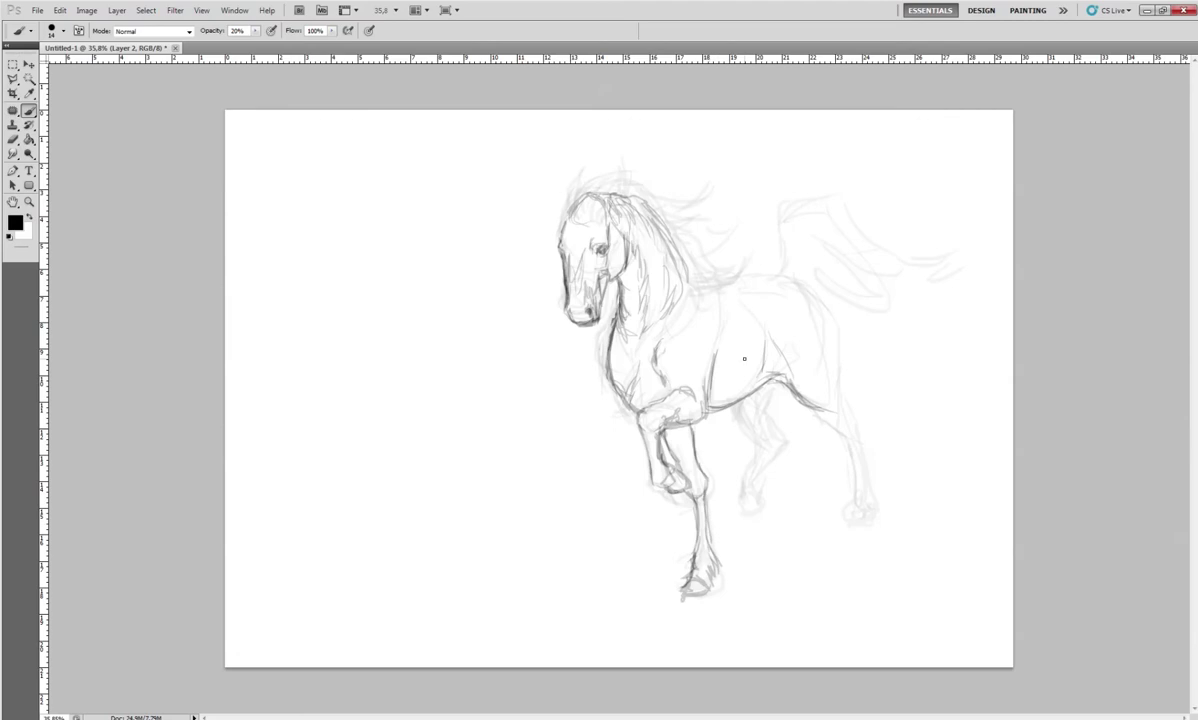
drag(734, 403, 746, 431)
mouse_move(778, 389)
mouse_down()
mouse_move(766, 405)
mouse_move(773, 427)
mouse_move(740, 418)
mouse_move(788, 446)
mouse_move(746, 488)
mouse_move(759, 480)
mouse_move(745, 506)
mouse_move(766, 502)
mouse_up()
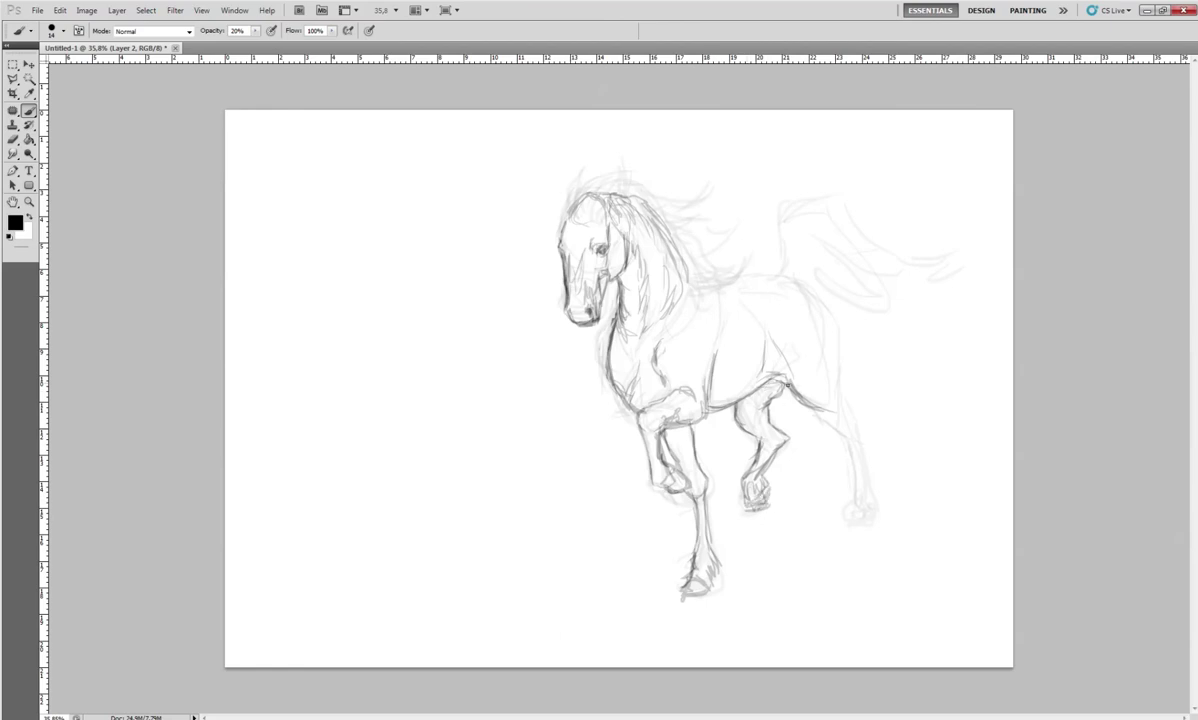
Draw firm lines for the withers, back, rump and the rear hind leg with hoof
drag(738, 362, 772, 398)
drag(690, 288, 747, 278)
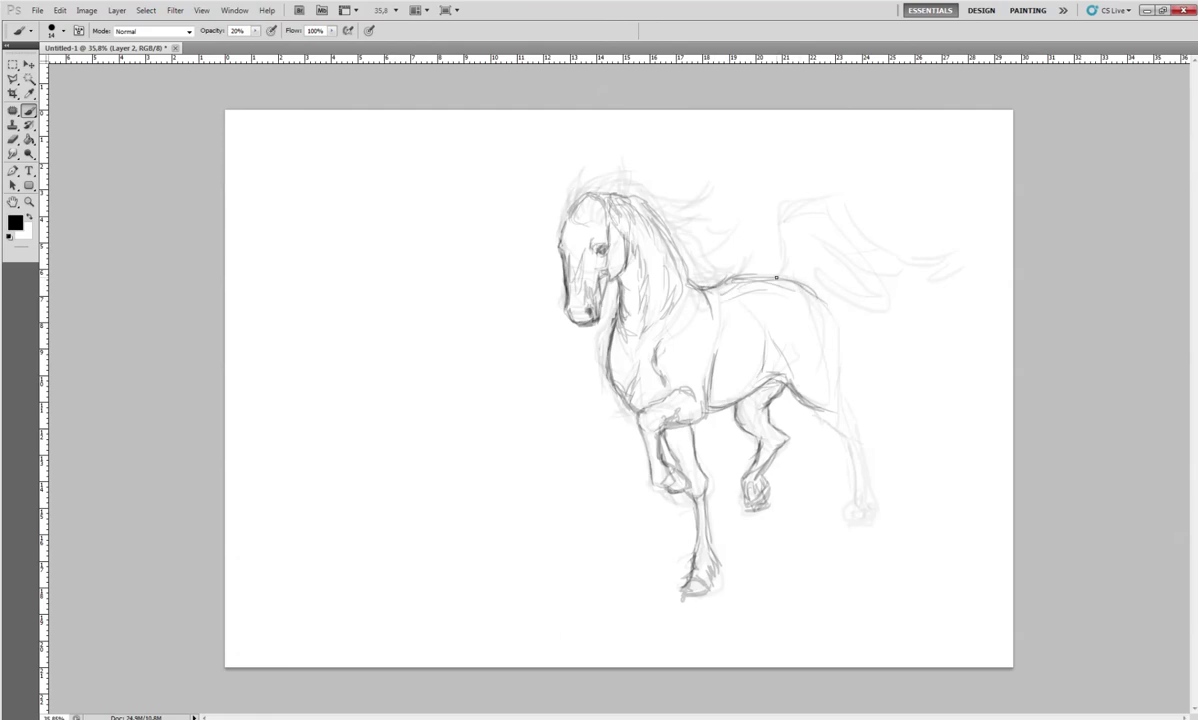
drag(776, 277, 705, 282)
mouse_move(818, 295)
mouse_down()
mouse_move(840, 321)
mouse_move(840, 425)
mouse_move(844, 387)
mouse_up()
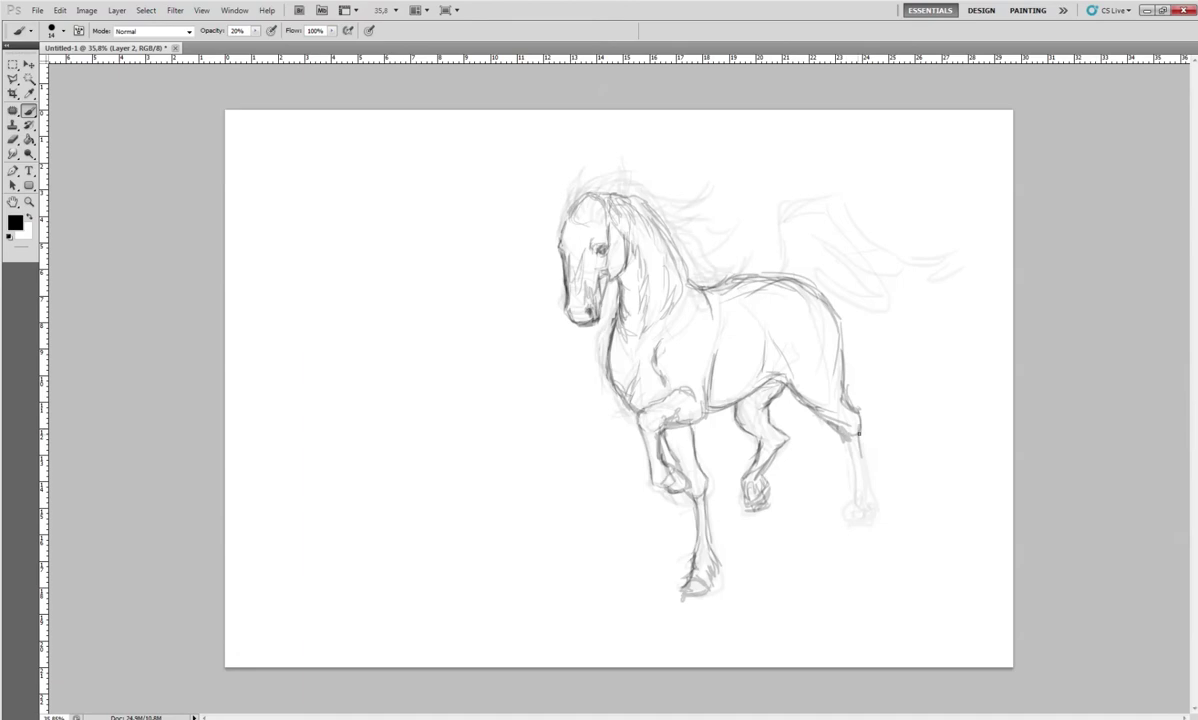
mouse_move(860, 437)
mouse_down()
mouse_move(877, 490)
mouse_move(856, 496)
mouse_up()
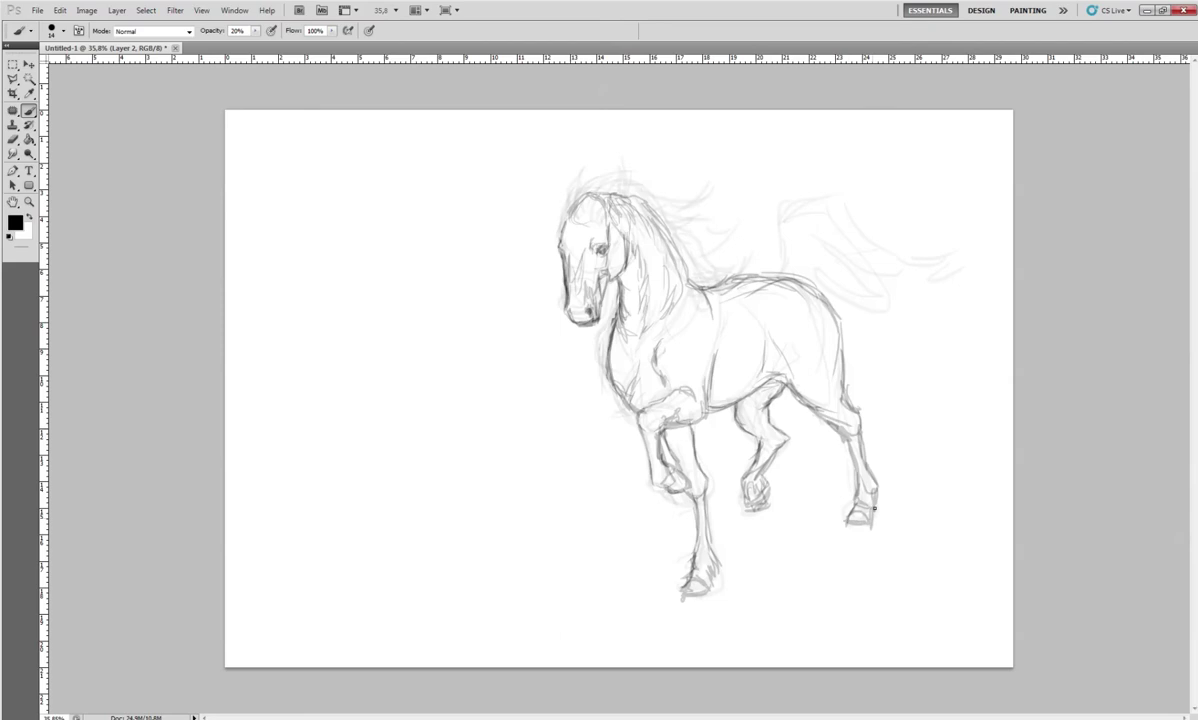
Outline the tail base and lower tail edge, both ears, and the forehead
mouse_move(786, 250)
mouse_down()
mouse_move(782, 229)
mouse_move(782, 261)
mouse_move(850, 215)
mouse_move(850, 249)
mouse_move(915, 267)
mouse_move(760, 268)
mouse_up()
drag(830, 286, 880, 324)
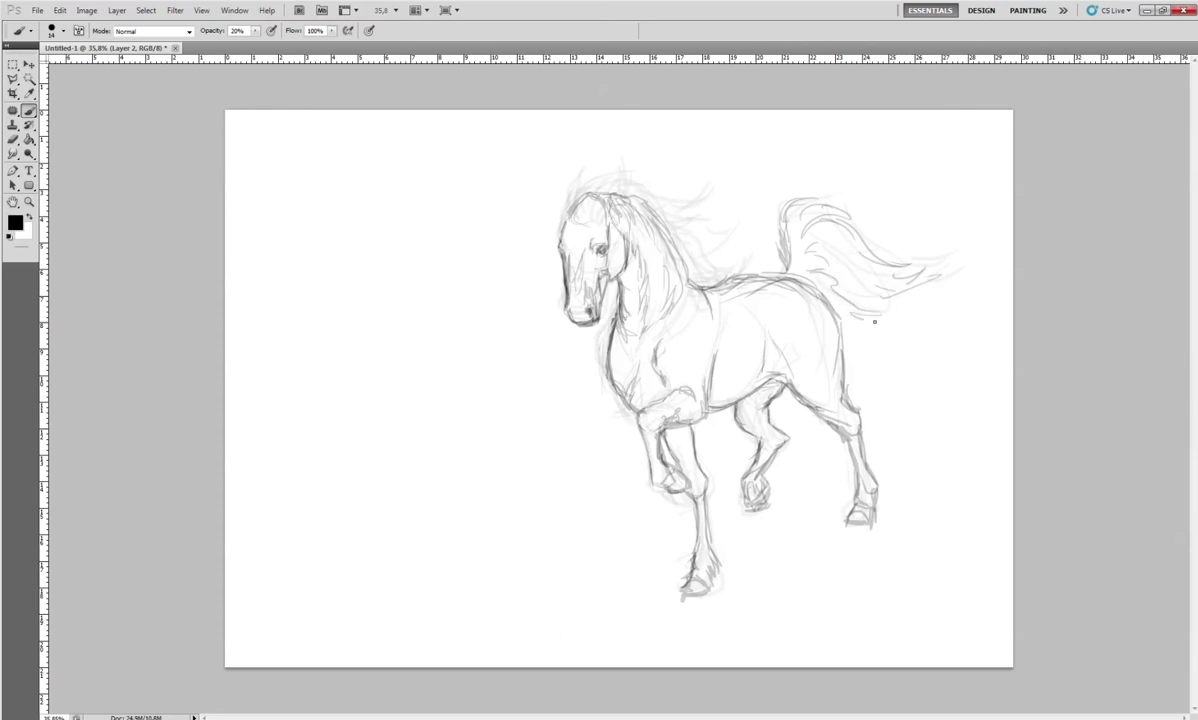
drag(800, 298, 828, 307)
drag(558, 180, 563, 217)
drag(620, 174, 621, 209)
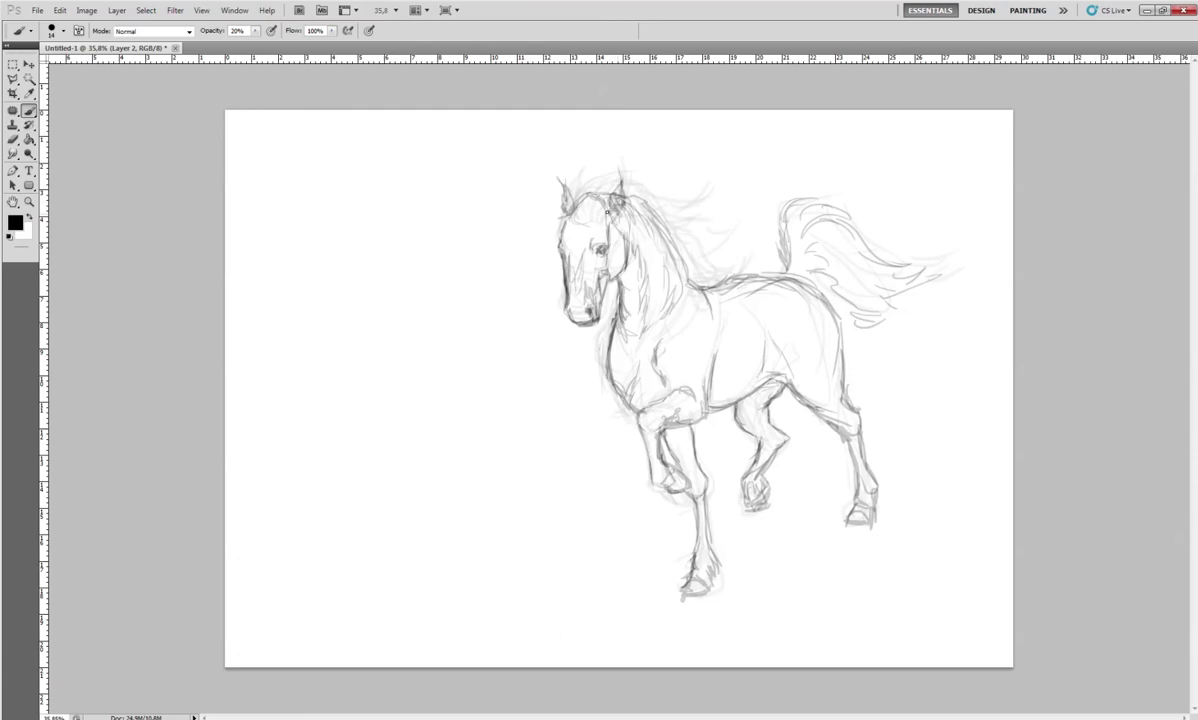
drag(636, 230, 600, 203)
Close the brush picker and dismiss the failed-transform warning
right_click(740, 352)
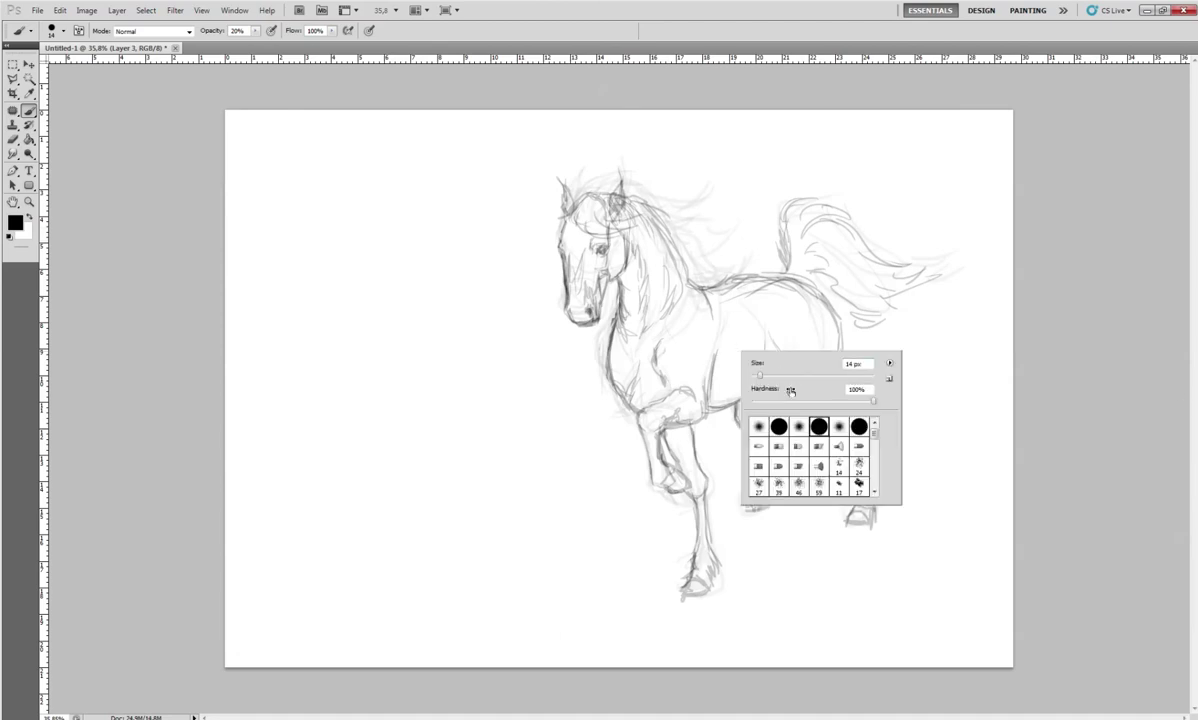
click(758, 77)
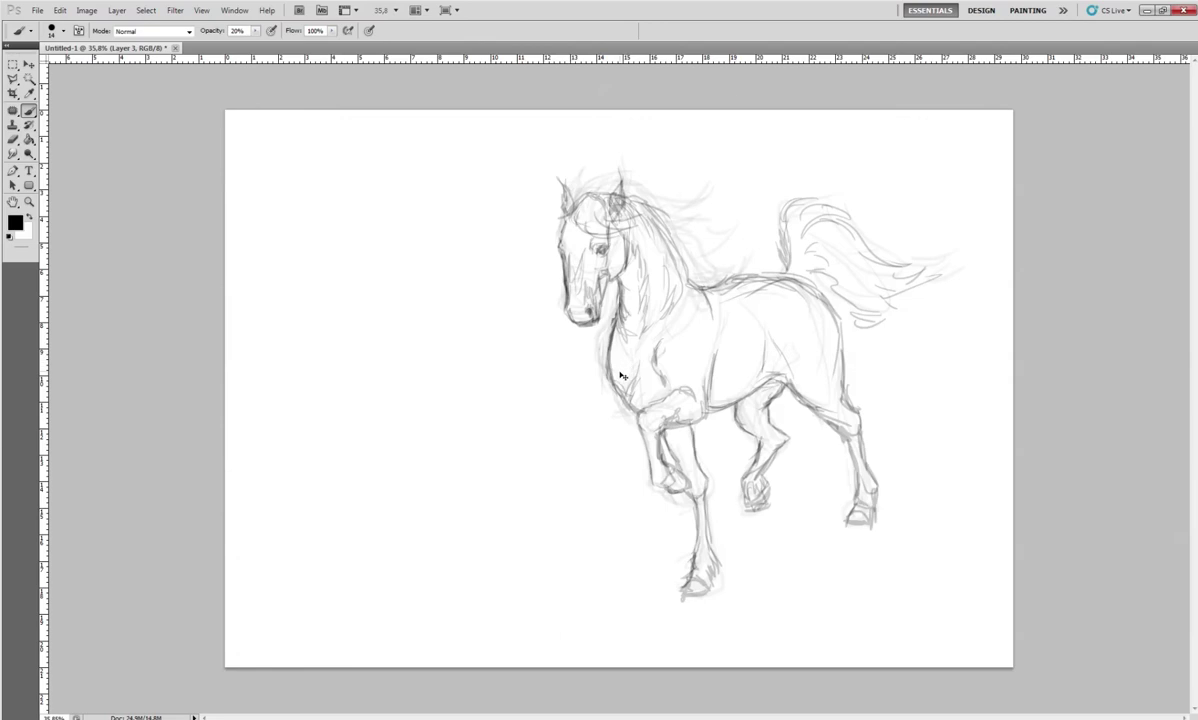
key(ctrl+t)
click(559, 265)
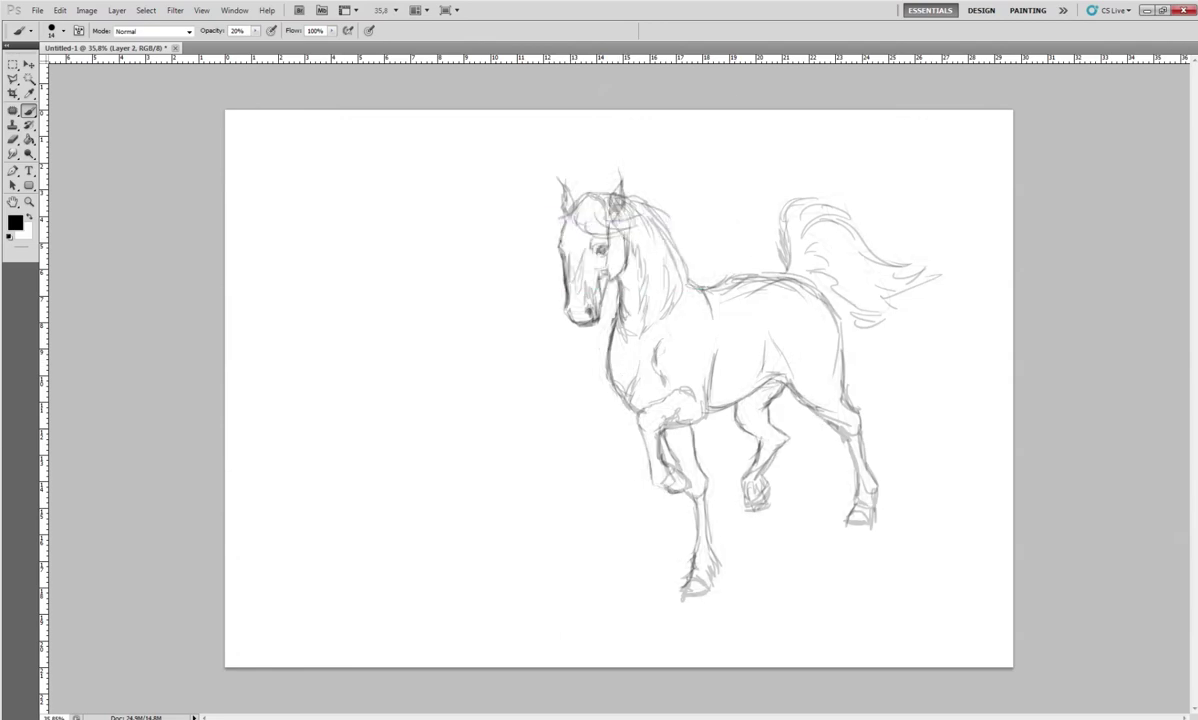
Distort the whole horse sketch, pushing its lower-left corner outward and tilting the right side down
key(ctrl+t)
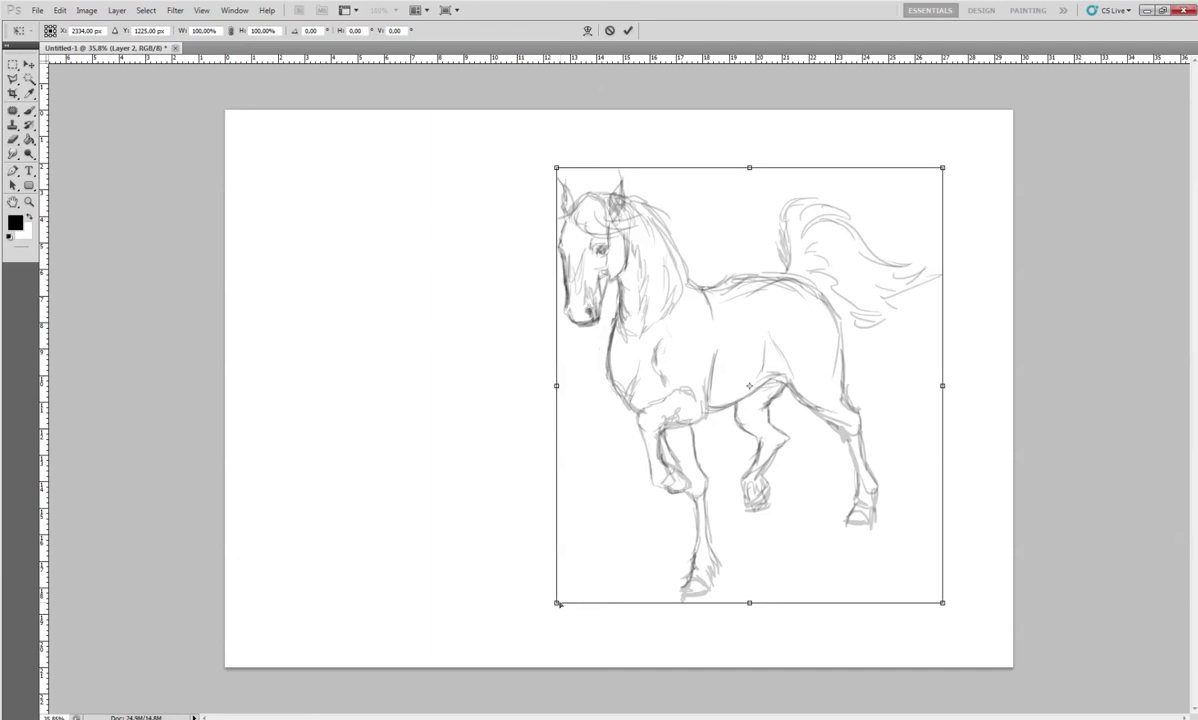
drag(558, 604, 530, 598)
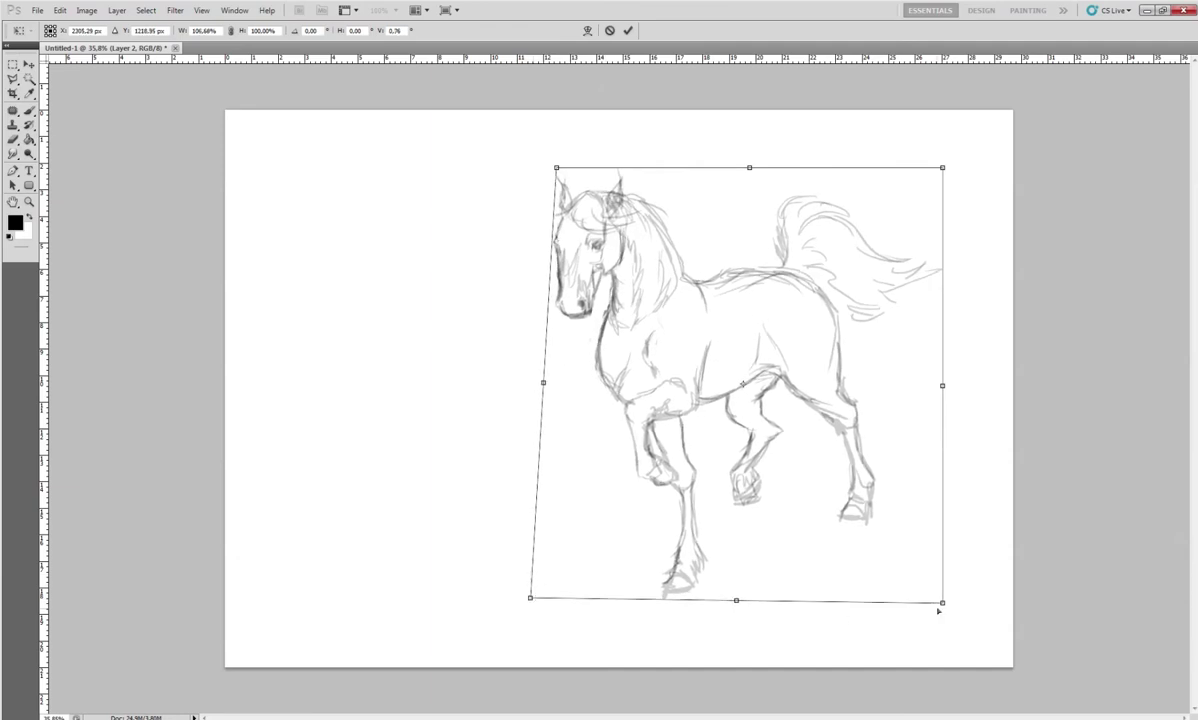
drag(940, 391, 940, 400)
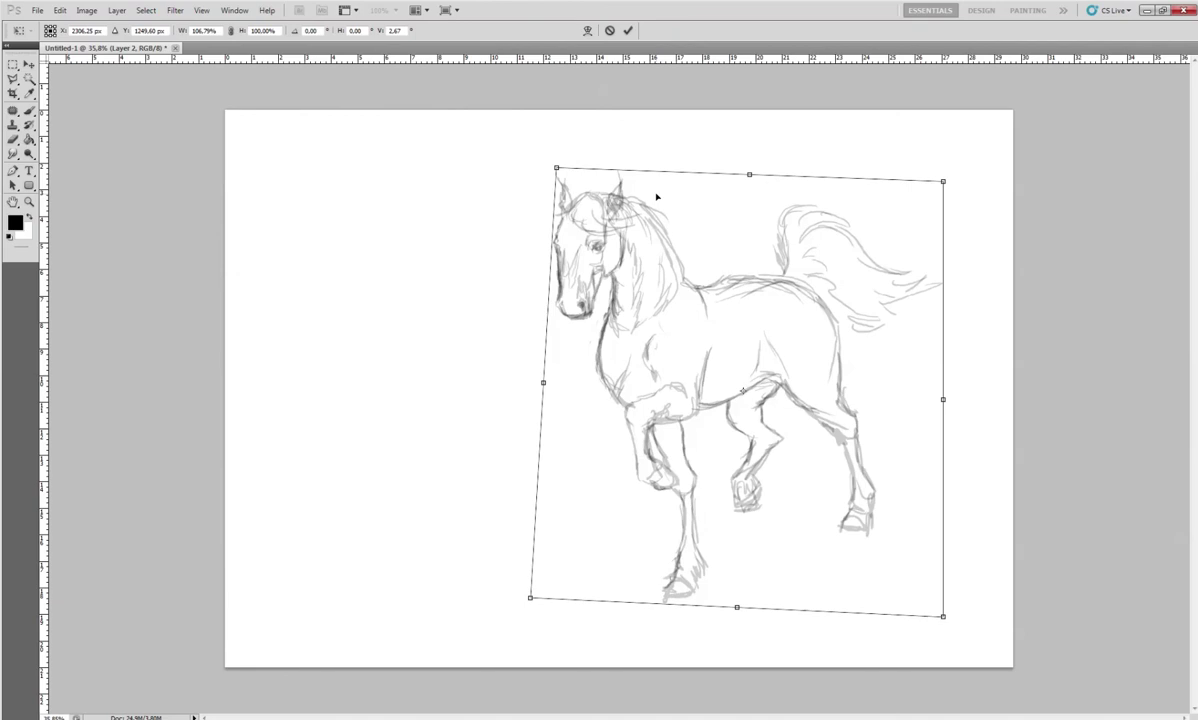
key(Return)
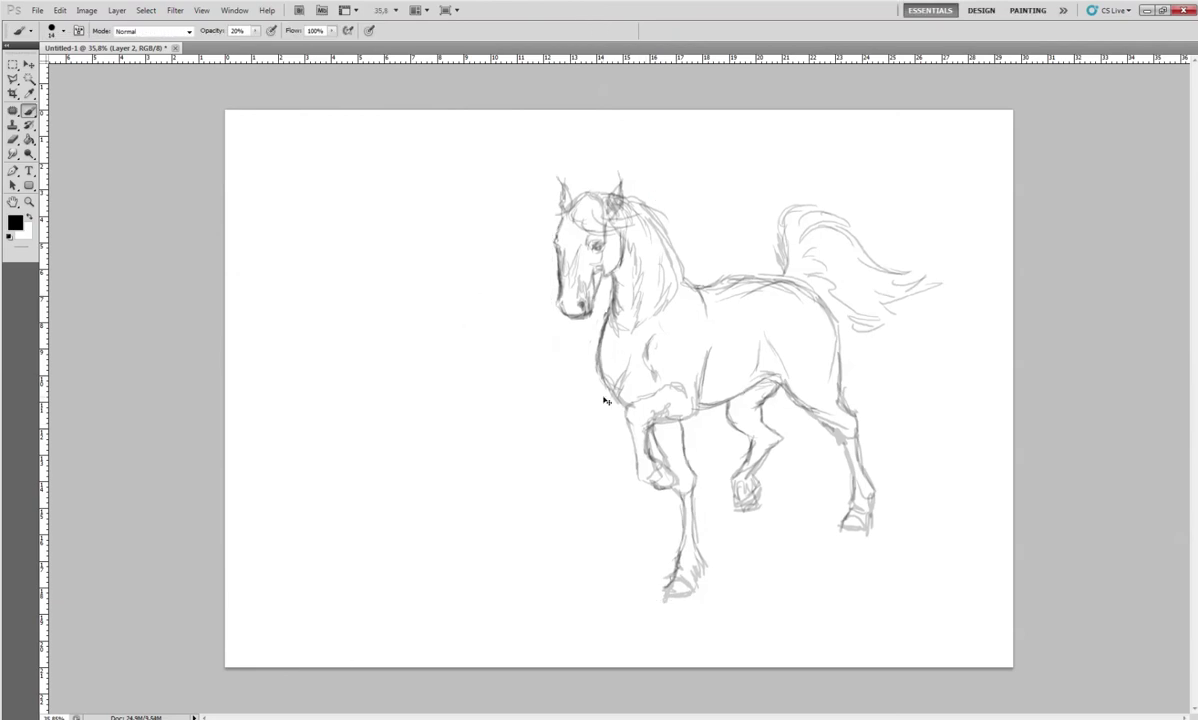
key(e)
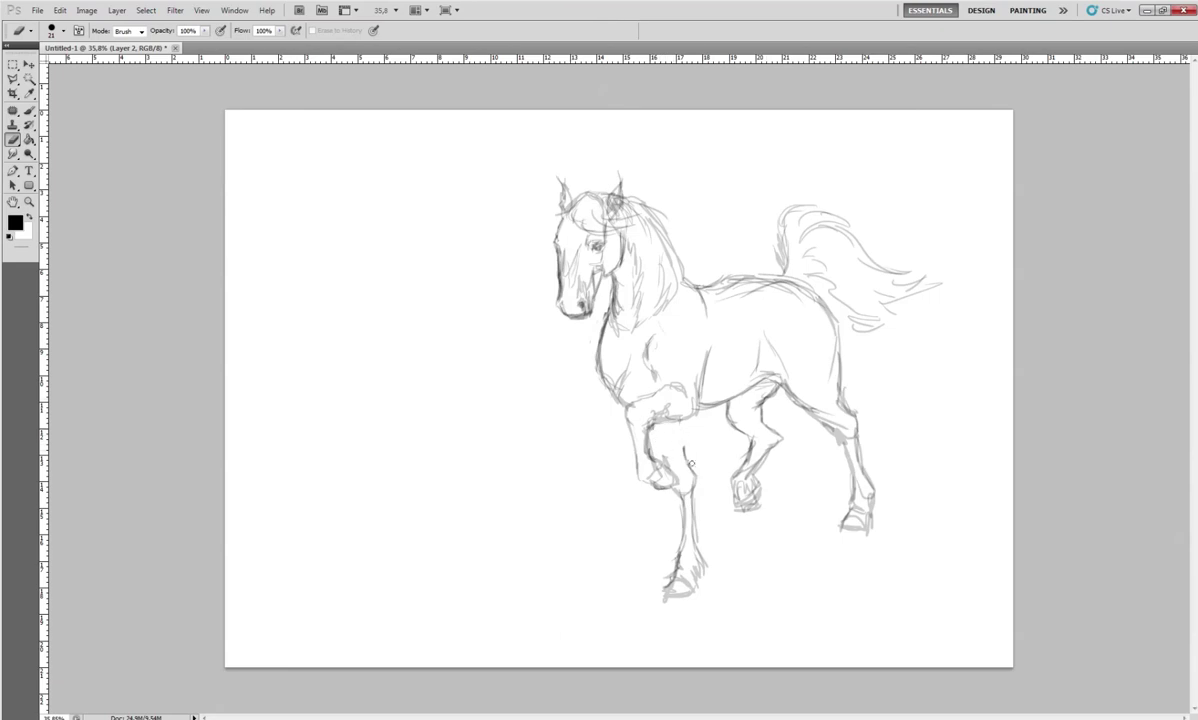
Erase the upper supporting foreleg and sketch a new foreleg reaching forward to a hoof
right_click(806, 460)
click(712, 449)
mouse_move(695, 442)
mouse_down()
mouse_move(697, 582)
mouse_move(686, 592)
mouse_up()
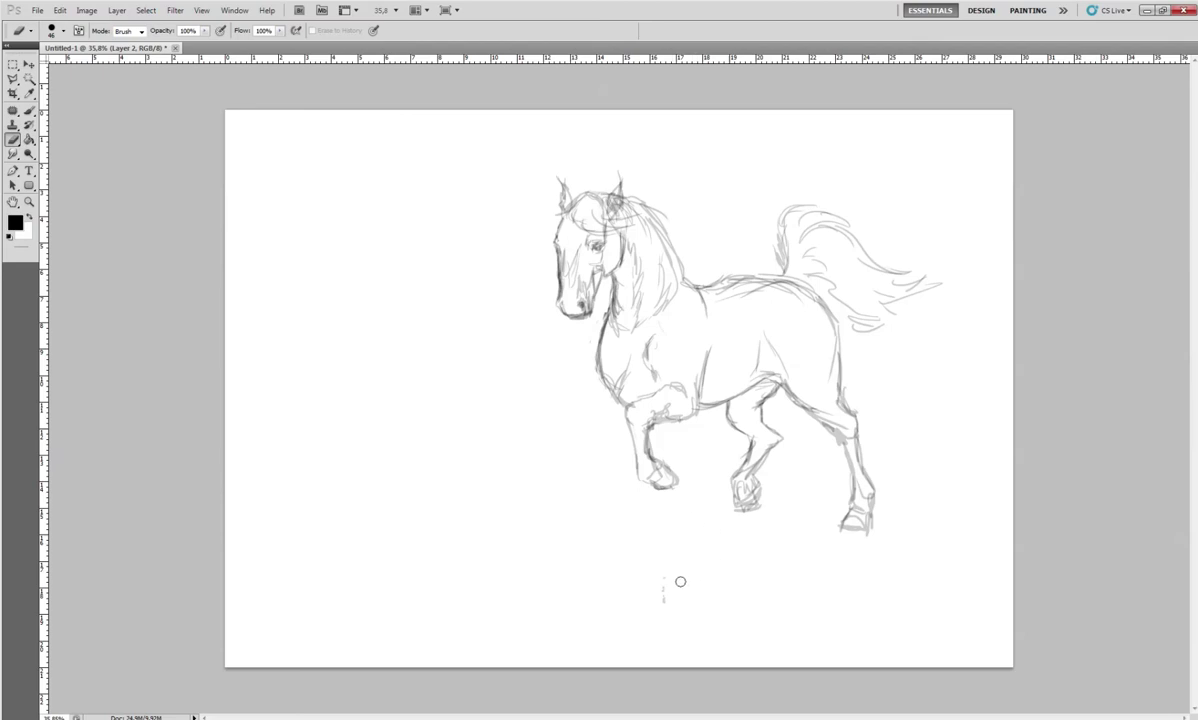
click(29, 111)
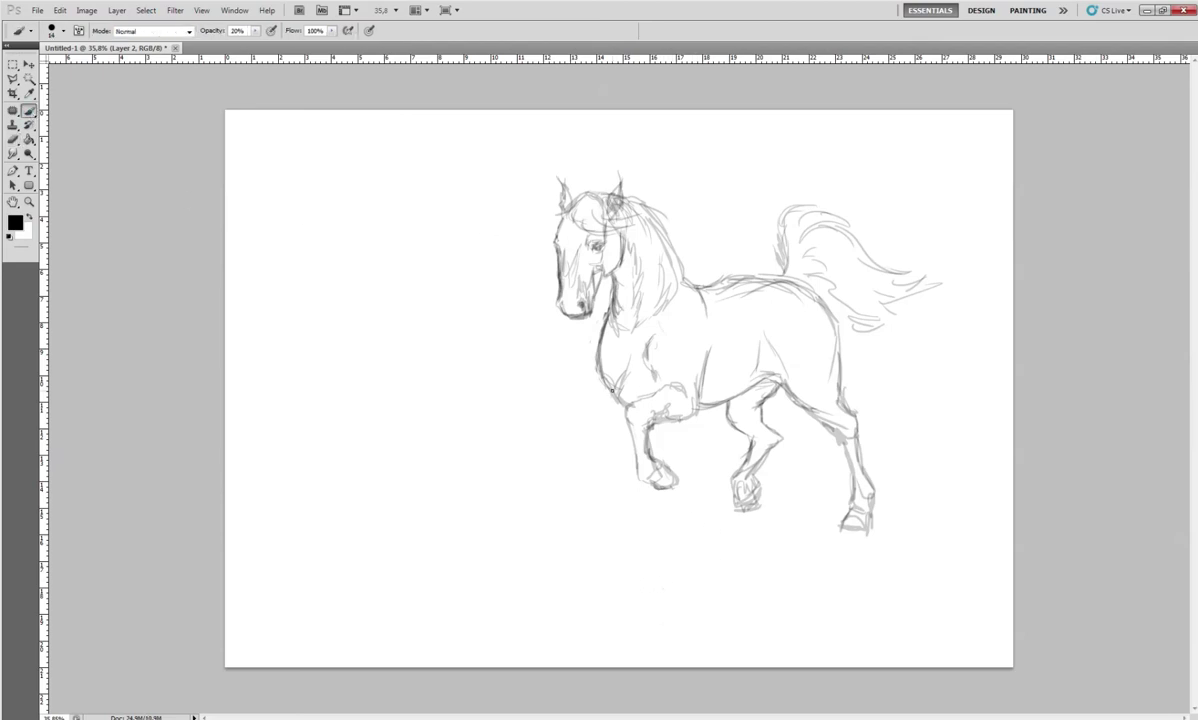
mouse_move(603, 394)
mouse_down()
mouse_move(575, 400)
mouse_move(620, 422)
mouse_move(565, 425)
mouse_move(578, 430)
mouse_move(558, 440)
mouse_move(587, 436)
mouse_up()
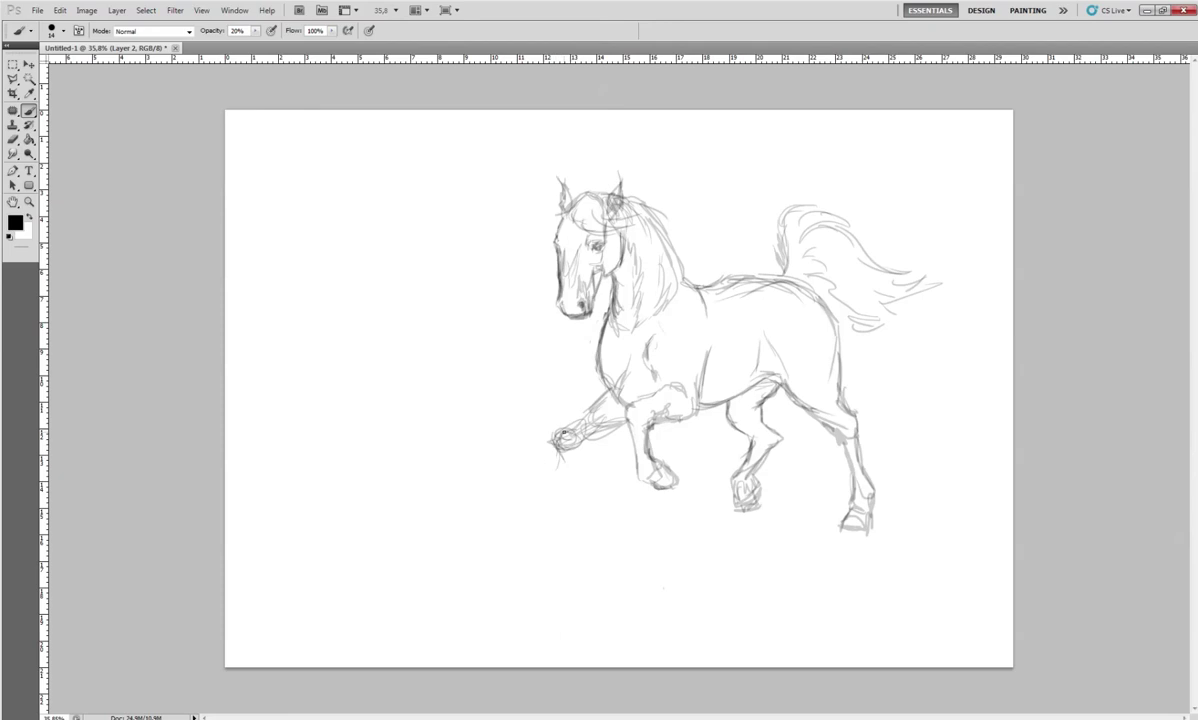
mouse_move(556, 442)
mouse_down()
mouse_move(517, 500)
mouse_move(556, 446)
mouse_up()
mouse_move(537, 507)
mouse_down()
mouse_move(554, 462)
mouse_move(508, 535)
mouse_move(540, 518)
mouse_move(543, 532)
mouse_up()
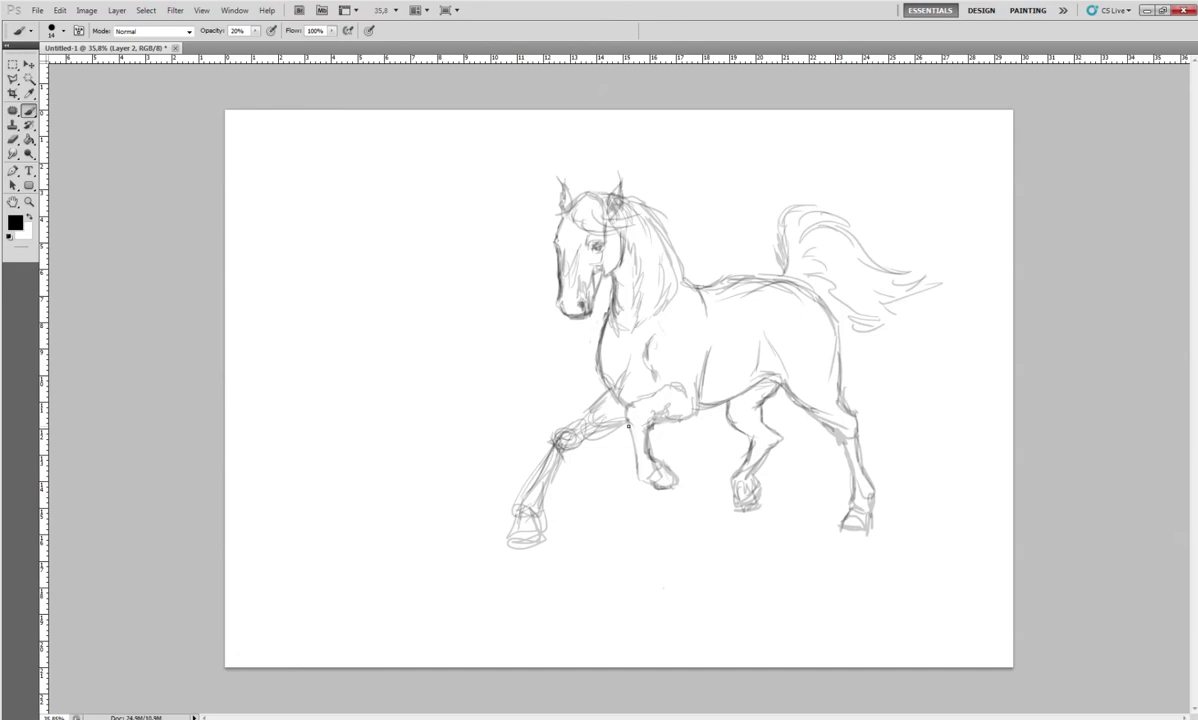
Select the new foreleg and skew it forward with Free Transform
click(12, 64)
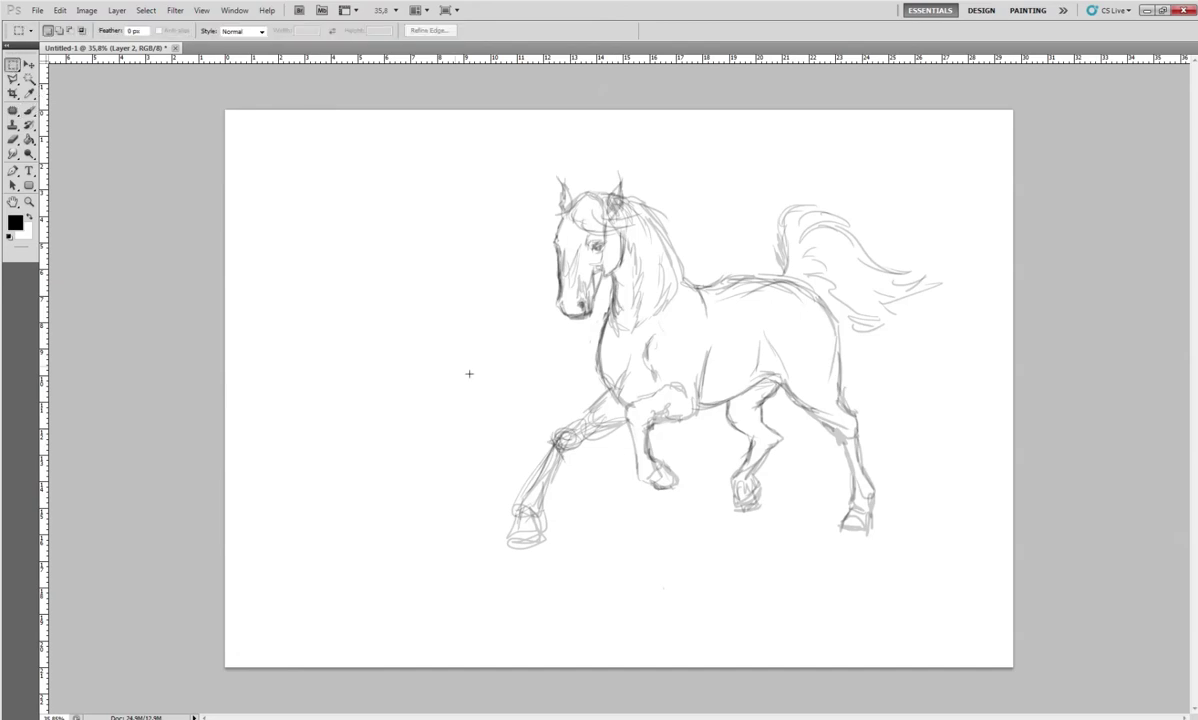
drag(479, 410, 621, 576)
key(ctrl+t)
drag(480, 493, 499, 482)
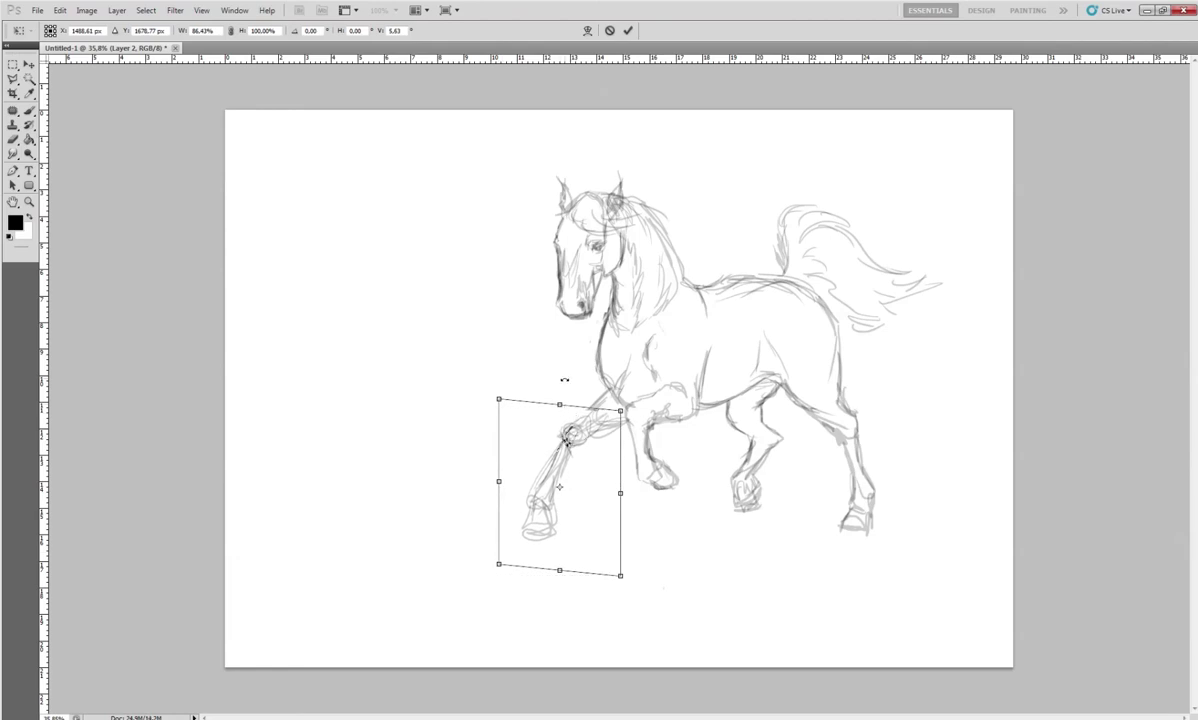
key(Return)
click(13, 141)
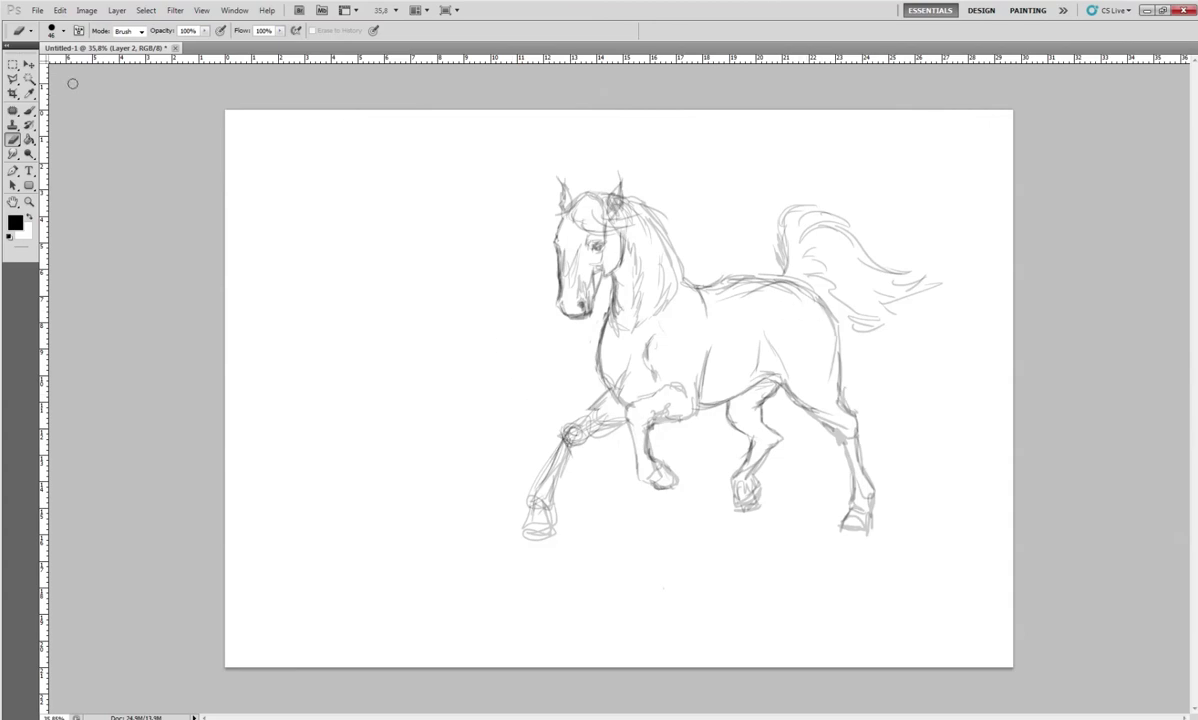
Sketch light strokes along the withers, neck, back, rump and hind thigh with the soft brush
key(b)
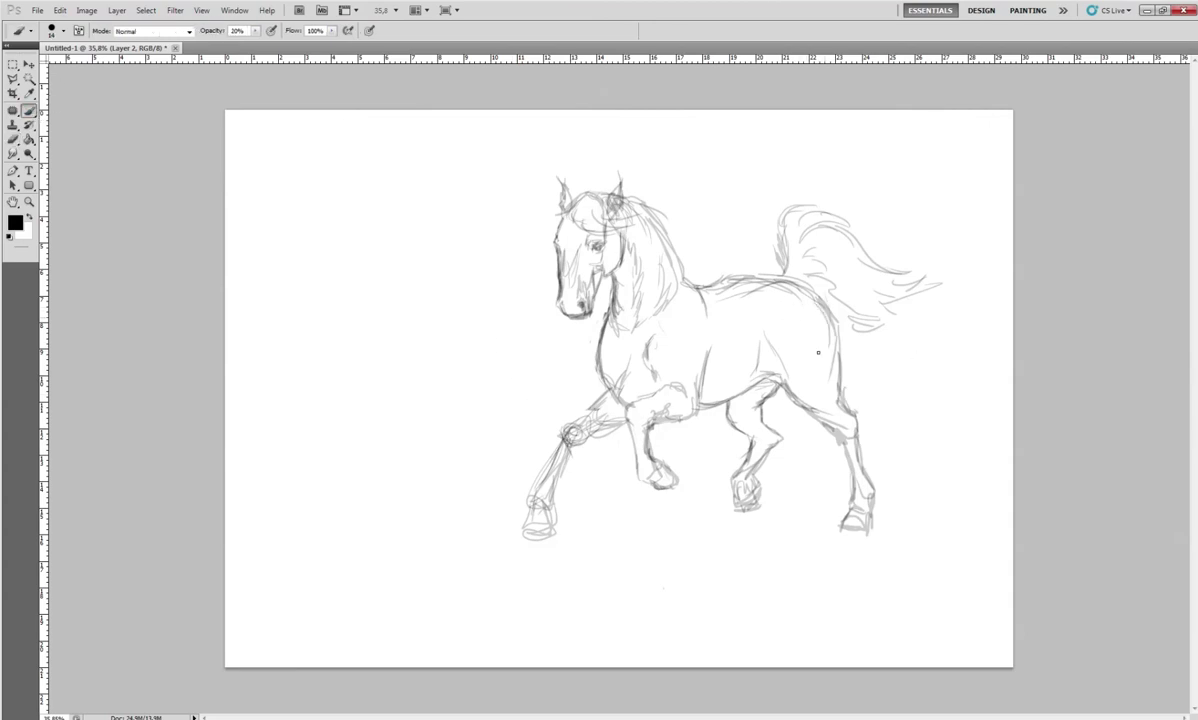
mouse_move(685, 277)
mouse_down()
mouse_move(709, 287)
mouse_move(650, 320)
mouse_up()
mouse_move(630, 257)
mouse_down()
mouse_move(711, 282)
mouse_move(757, 272)
mouse_move(780, 340)
mouse_move(742, 386)
mouse_up()
drag(783, 323, 722, 395)
mouse_move(792, 345)
mouse_down()
mouse_move(785, 403)
mouse_move(757, 428)
mouse_up()
drag(772, 382, 760, 420)
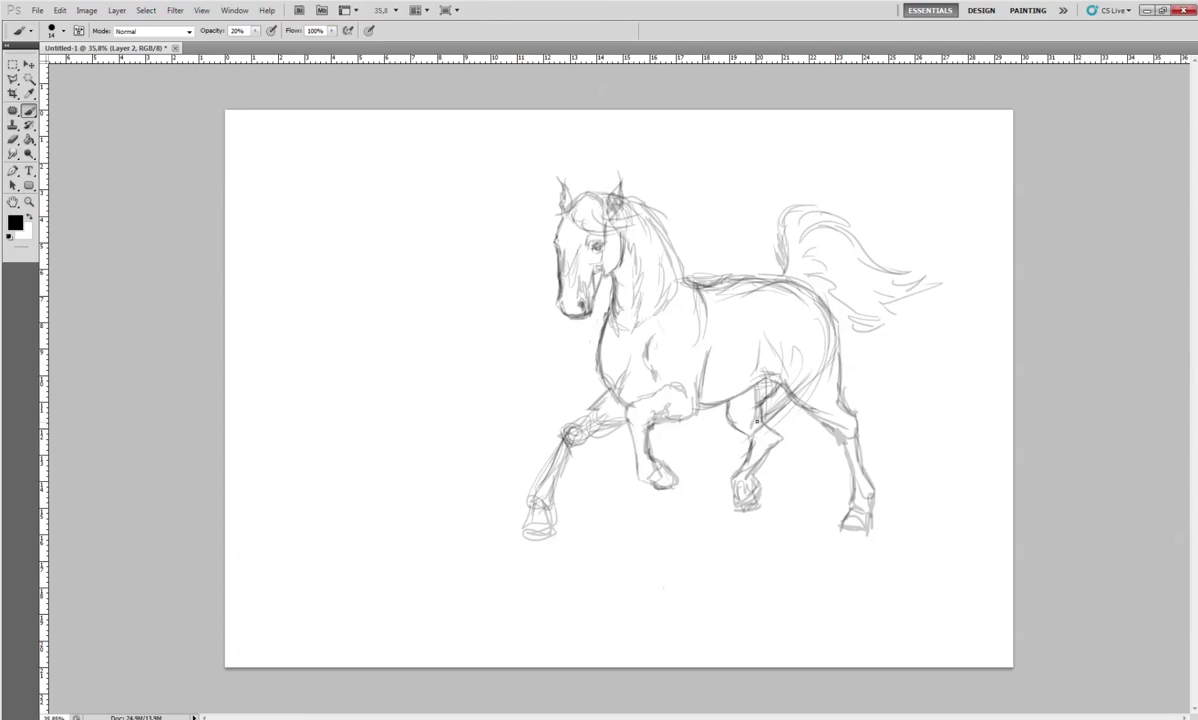
drag(758, 352, 725, 405)
drag(703, 522, 720, 492)
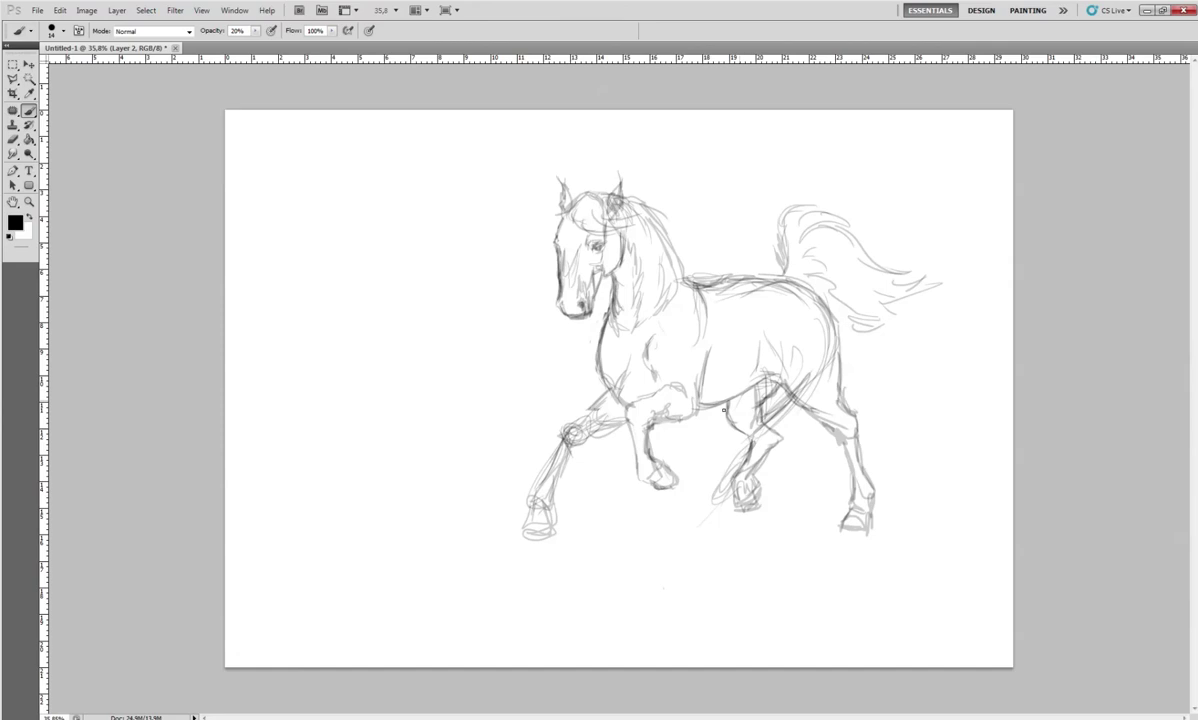
mouse_move(705, 437)
mouse_down()
mouse_move(698, 452)
mouse_move(731, 416)
mouse_move(700, 455)
mouse_move(692, 500)
mouse_move(706, 432)
mouse_move(690, 510)
mouse_up()
Draw a new V-shaped hind leg with its hoof and hatch shading on the hindquarters
mouse_move(718, 410)
mouse_down()
mouse_move(687, 516)
mouse_move(745, 432)
mouse_move(804, 384)
mouse_up()
drag(745, 432, 690, 515)
drag(716, 415, 683, 530)
drag(706, 440, 686, 522)
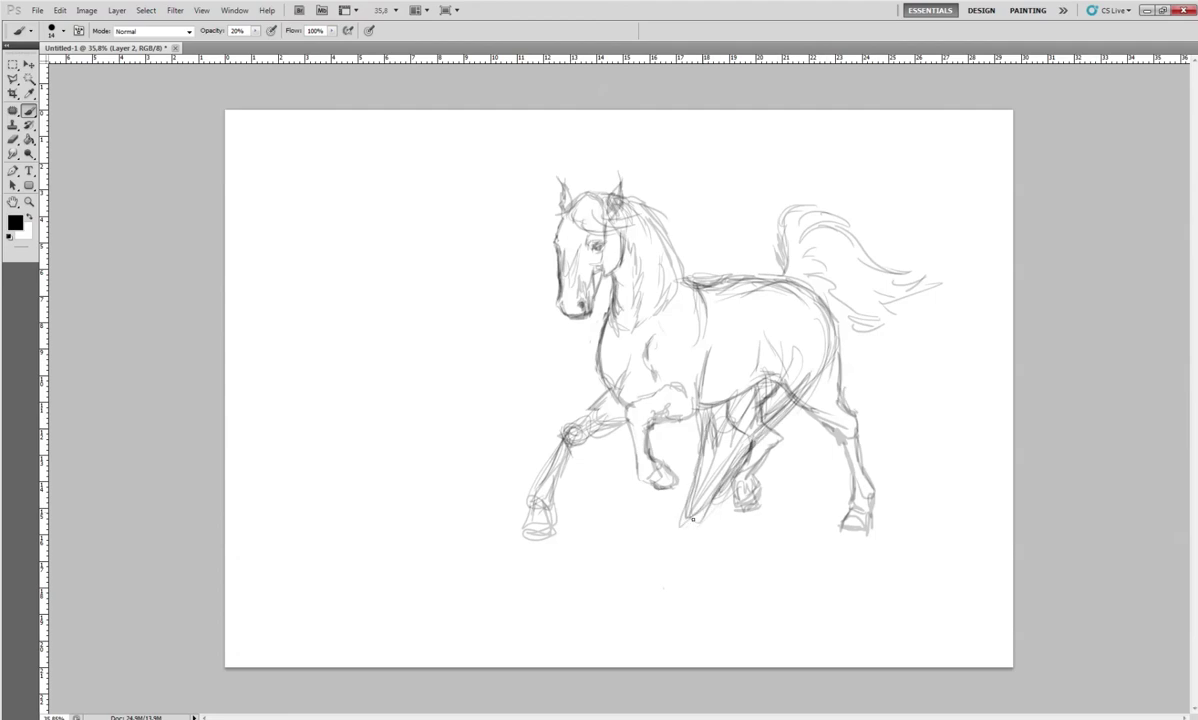
drag(760, 420, 812, 372)
drag(682, 519, 700, 524)
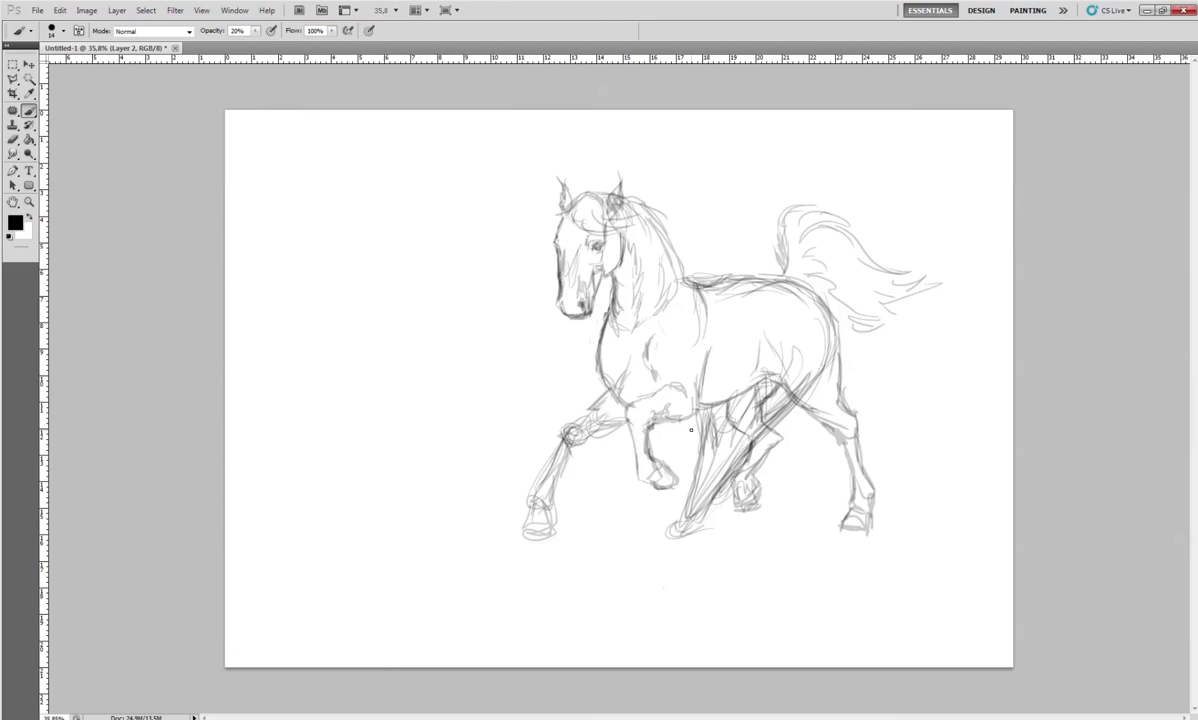
drag(680, 497, 670, 538)
mouse_move(780, 391)
mouse_down()
mouse_move(768, 345)
mouse_move(780, 340)
mouse_move(760, 420)
mouse_move(772, 425)
mouse_up()
mouse_move(712, 392)
mouse_down()
mouse_move(702, 418)
mouse_move(752, 445)
mouse_up()
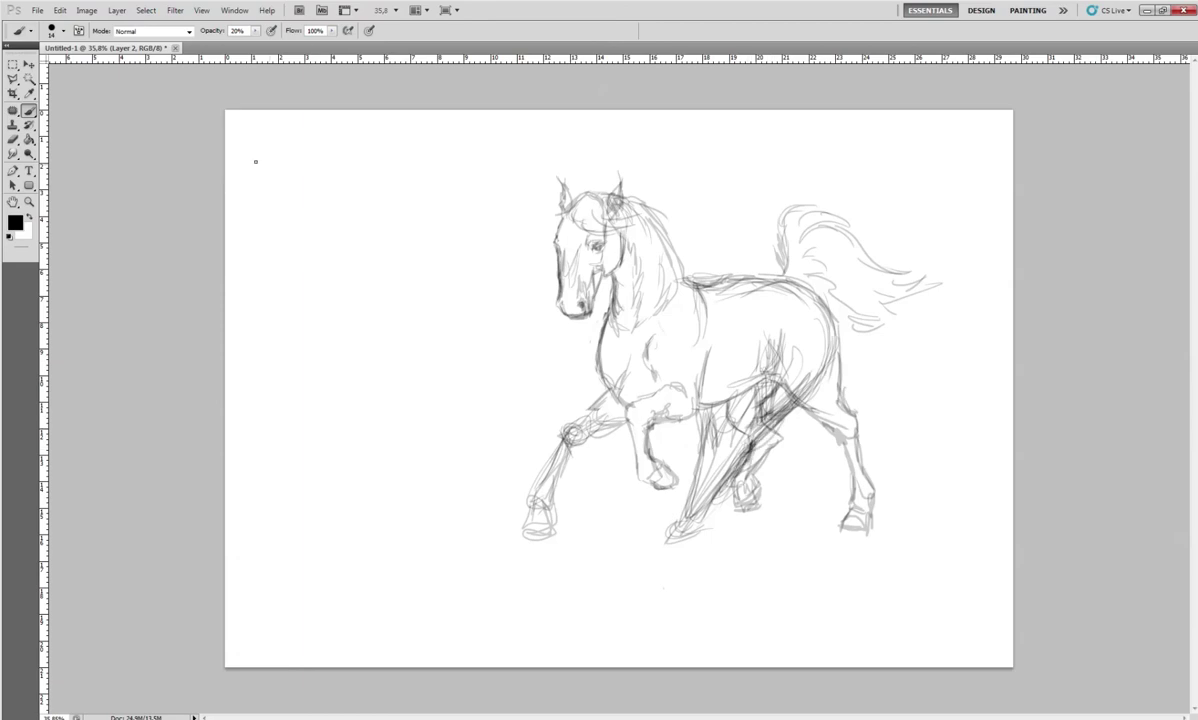
Undo a trial black fill on the hind leg and step back through recent hatching strokes
click(28, 140)
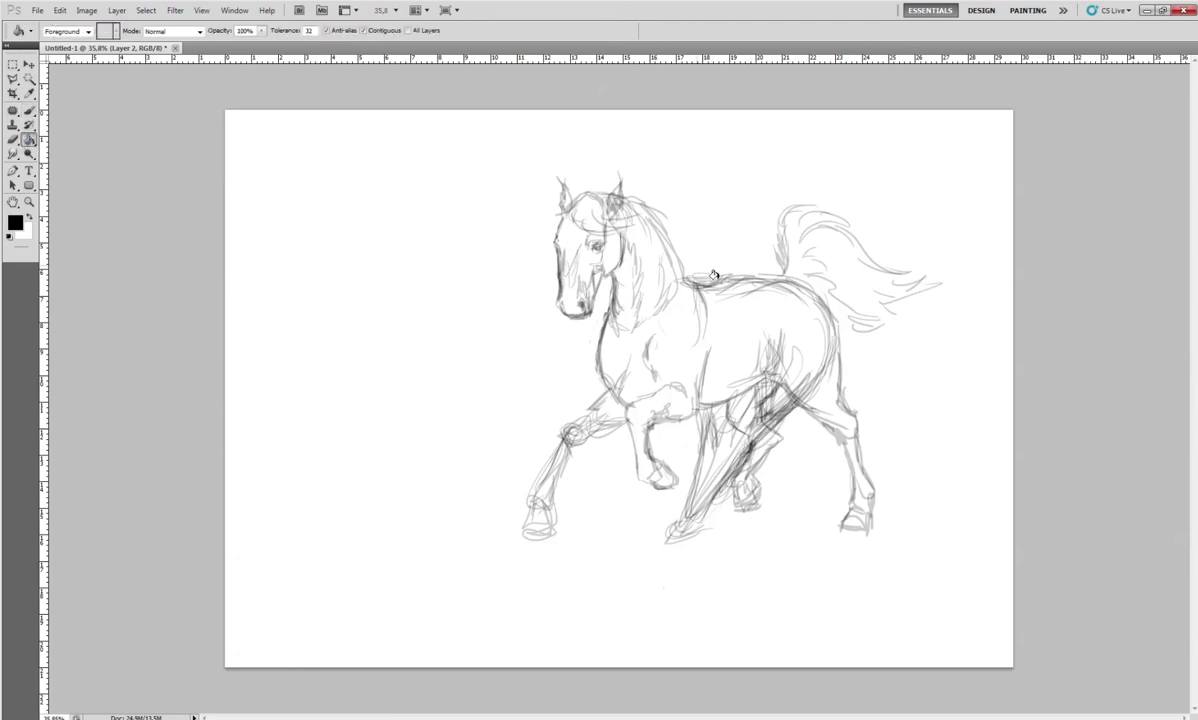
click(741, 405)
key(ctrl+z)
click(12, 140)
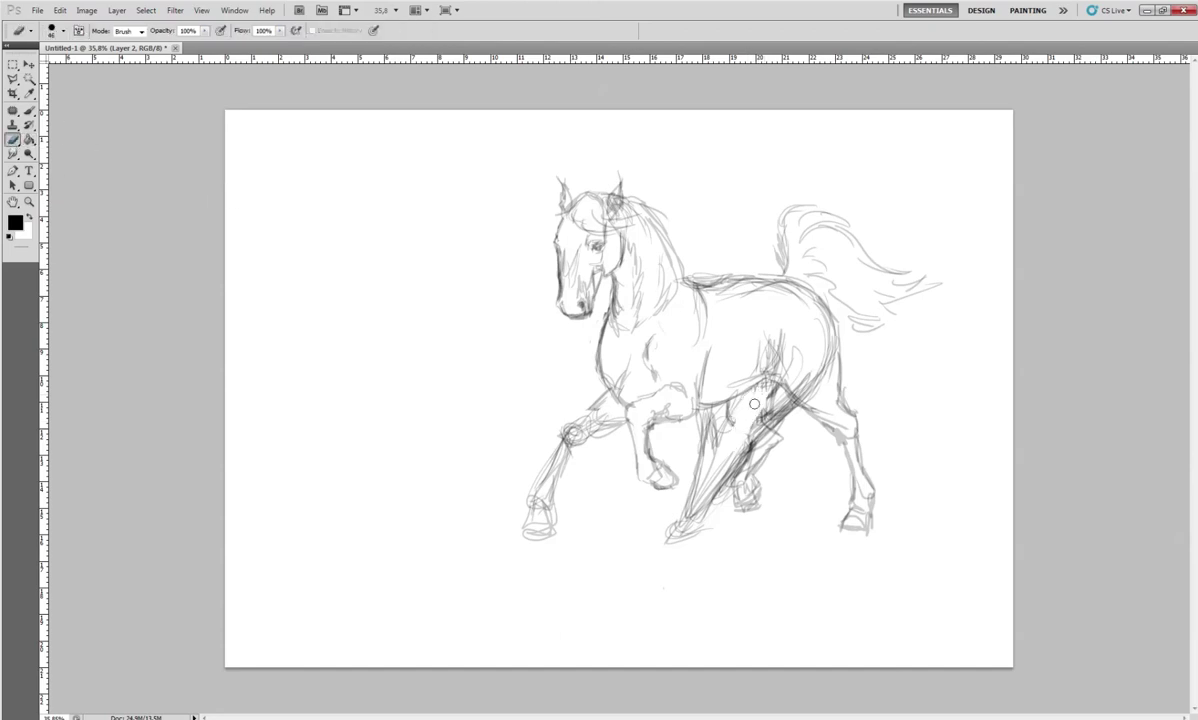
key(ctrl+alt+z)
key(ctrl+alt+z)
key(ctrl+alt+z)
Enlarge the brush and remove the old right hind leg and flank lines
right_click(855, 325)
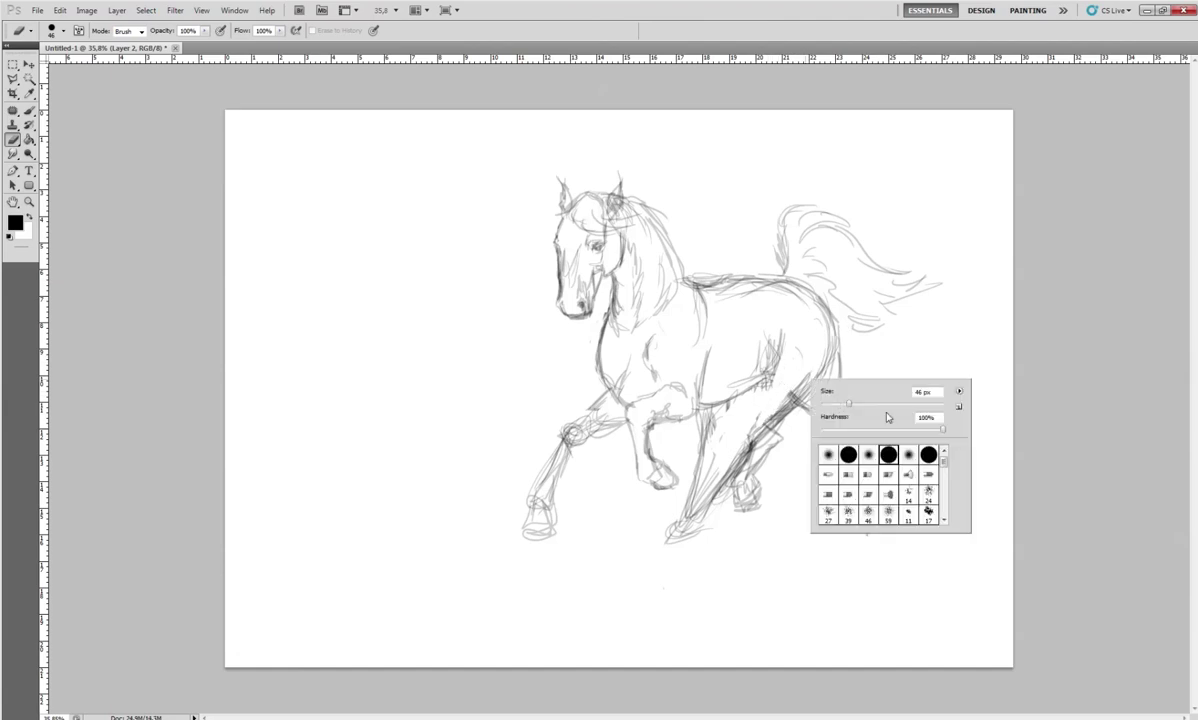
drag(845, 367, 866, 367)
key(Return)
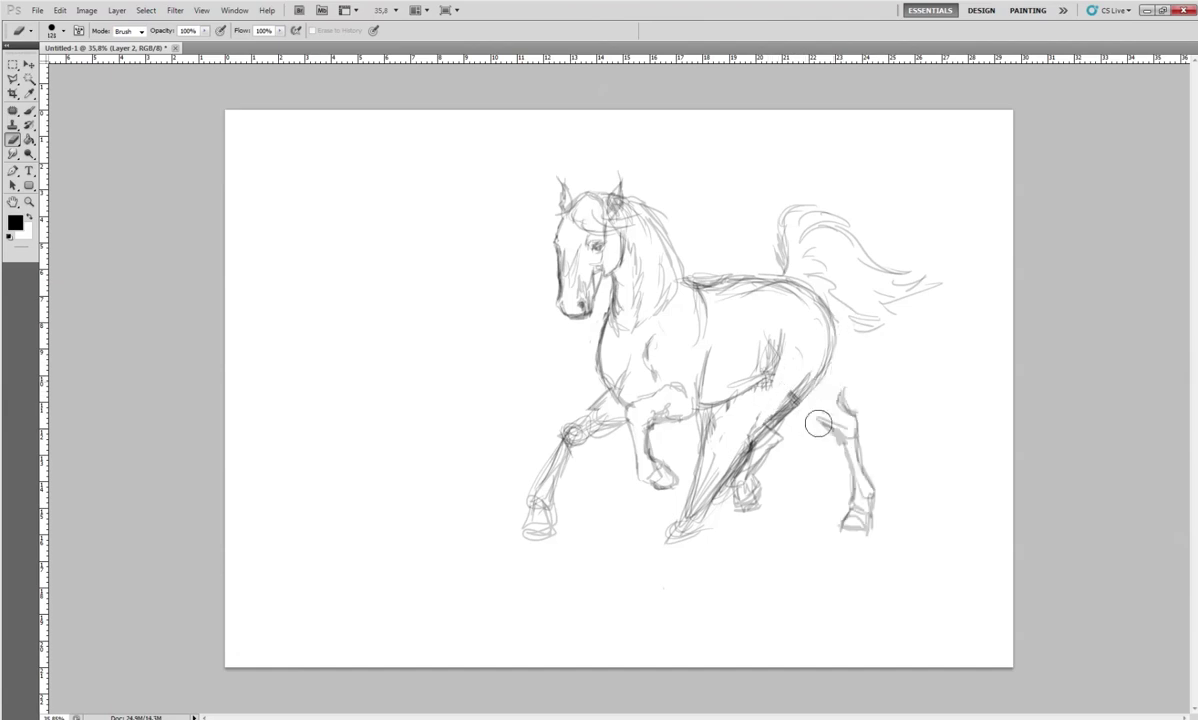
key(ctrl+alt+z)
key(ctrl+alt+z)
key(ctrl+alt+z)
key(ctrl+alt+z)
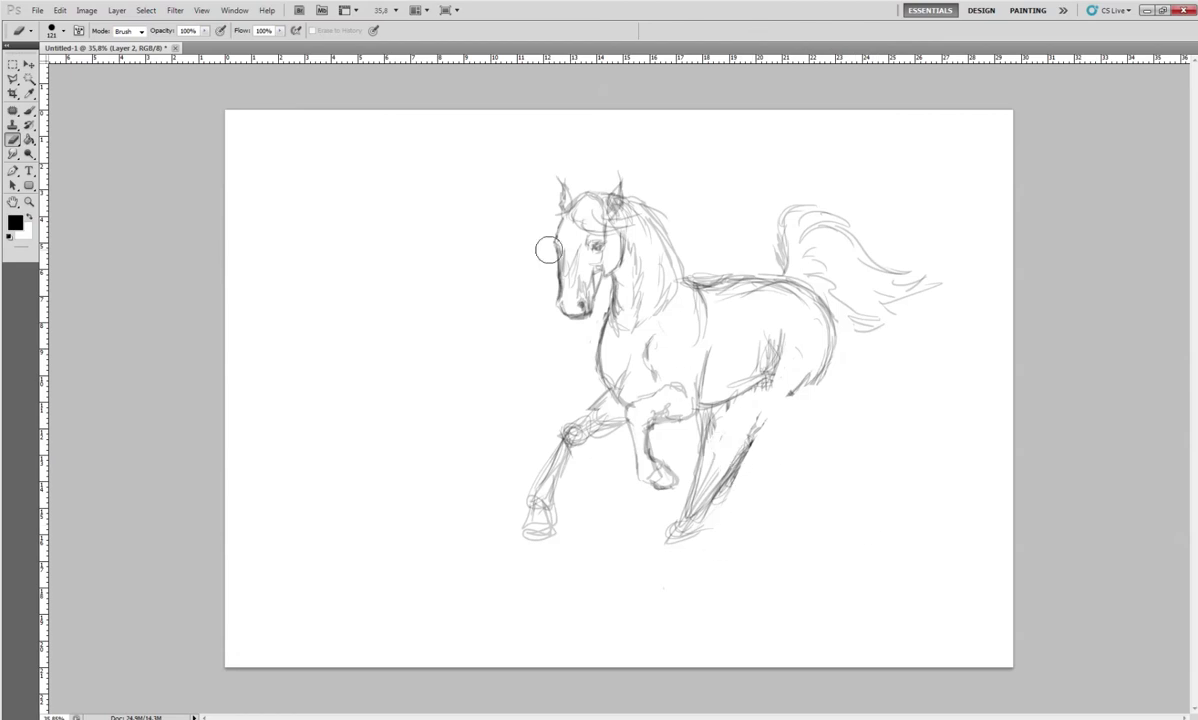
Try skewing a selection of the horse's head, then cancel the transform and deselect
click(12, 64)
drag(499, 165, 700, 350)
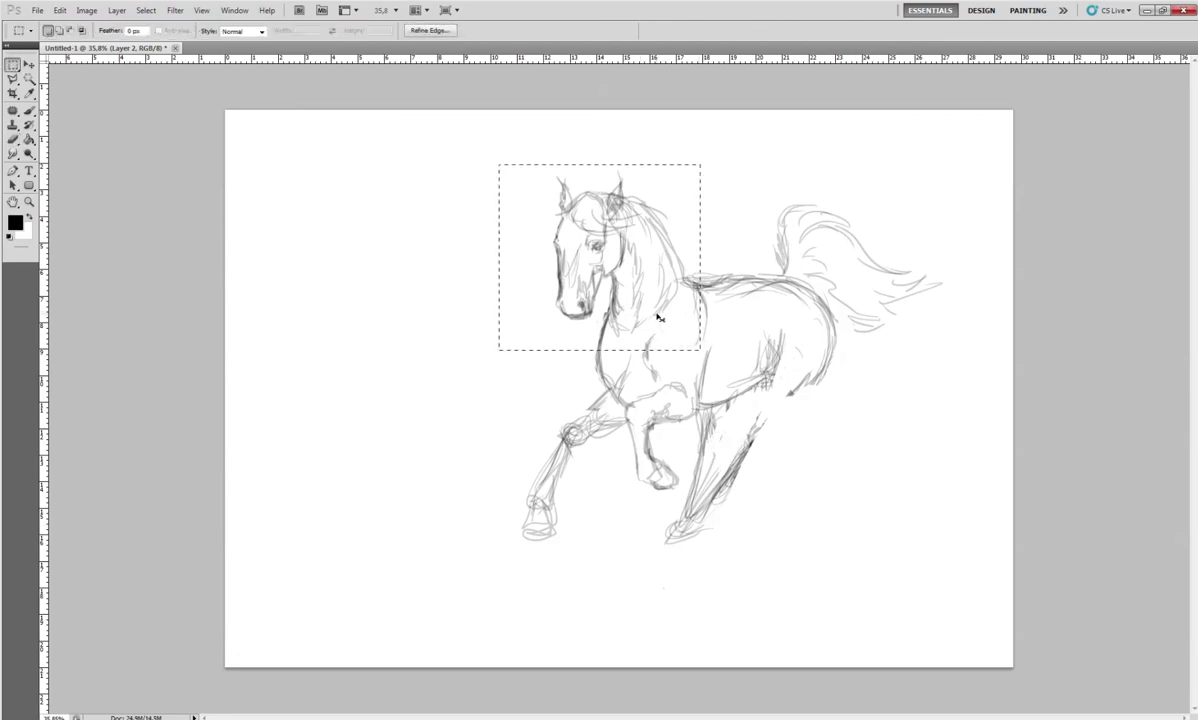
key(ctrl+t)
drag(500, 258, 504, 268)
key(ctrl+z)
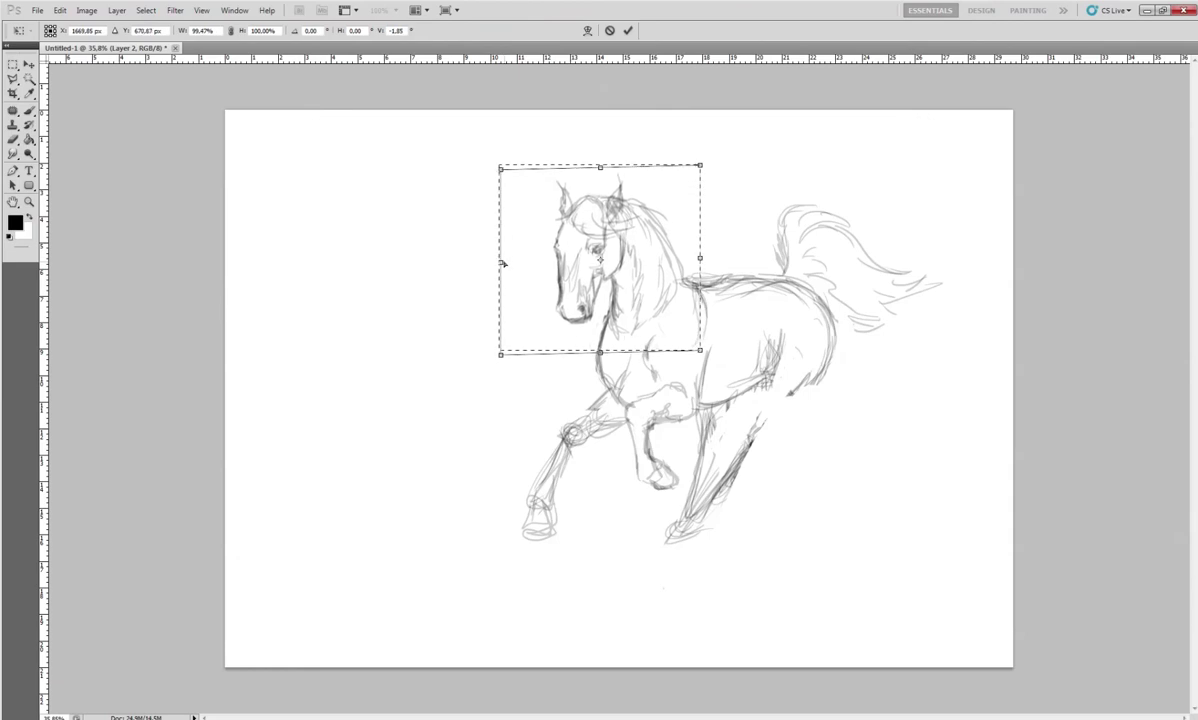
key(Escape)
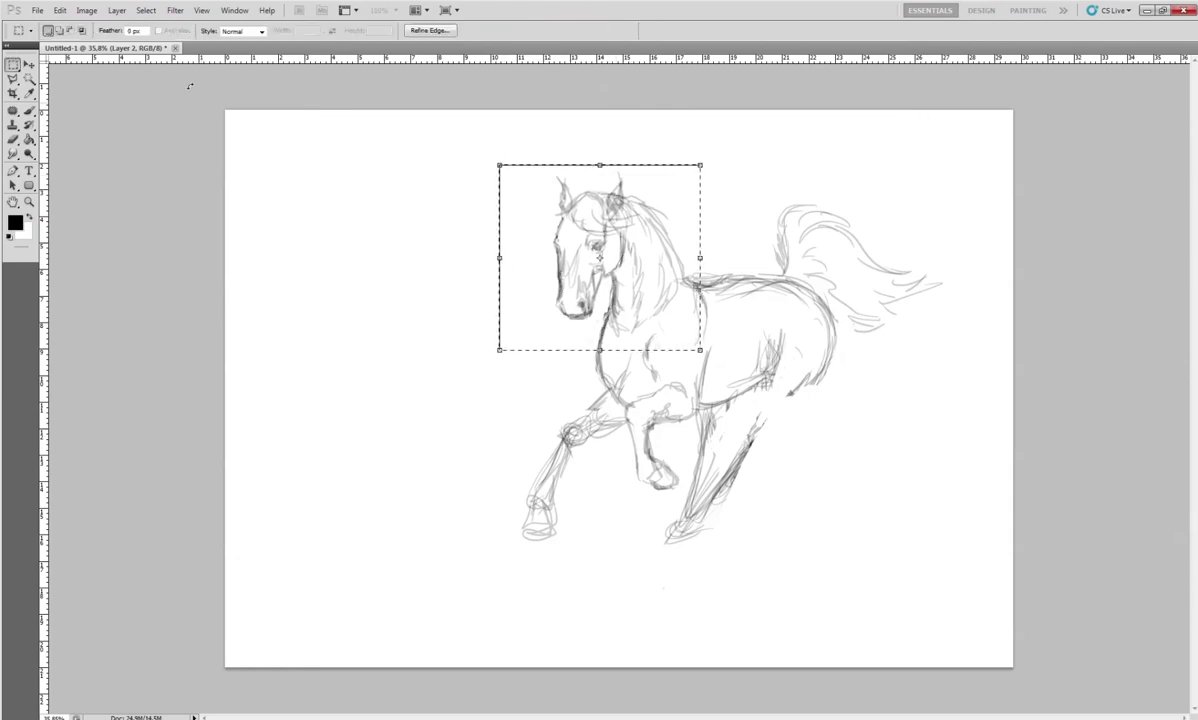
click(86, 10)
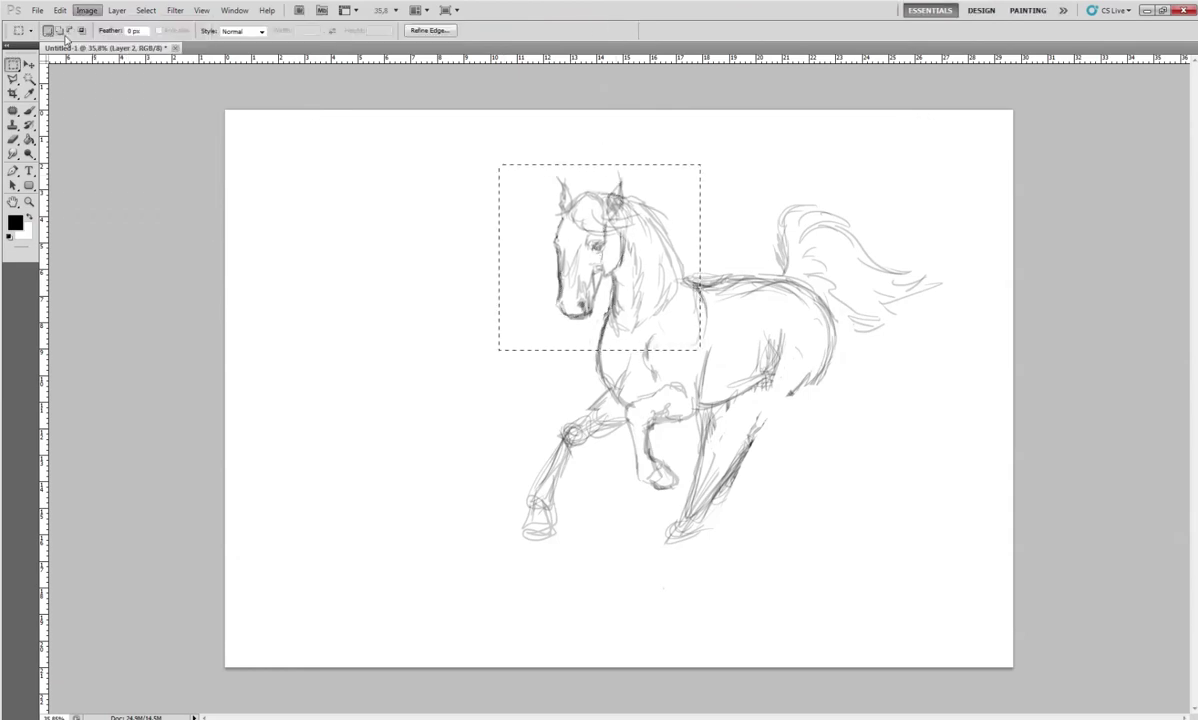
key(Escape)
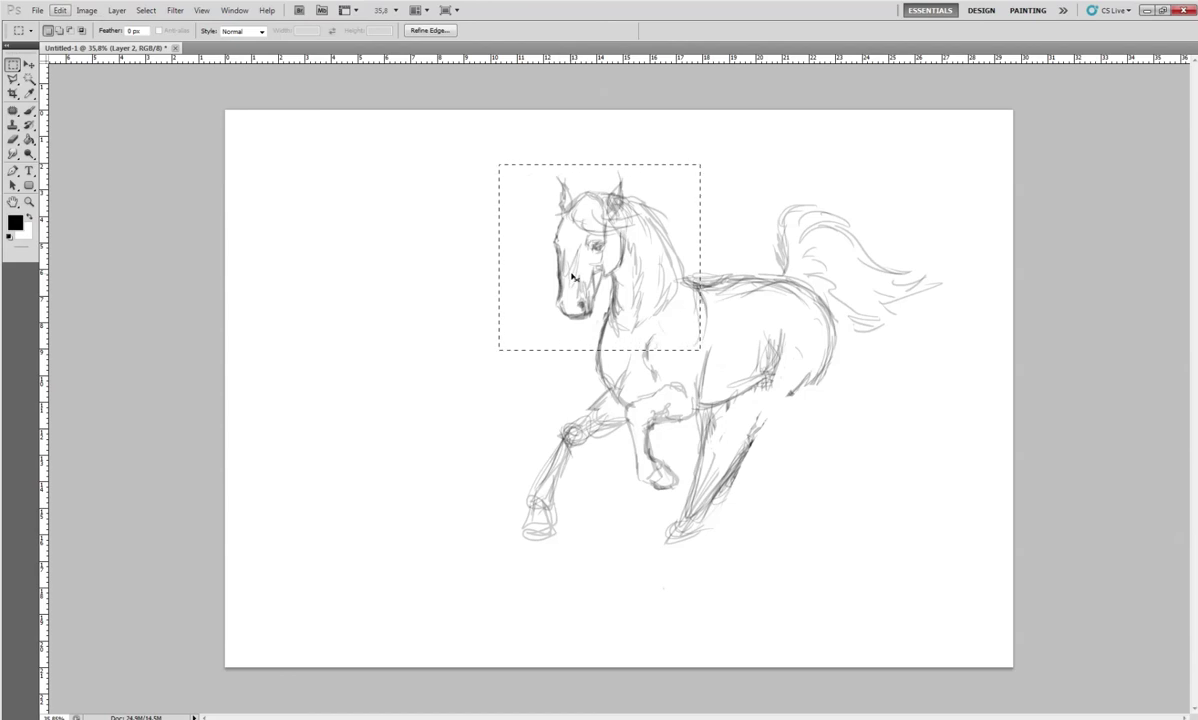
key(ctrl+d)
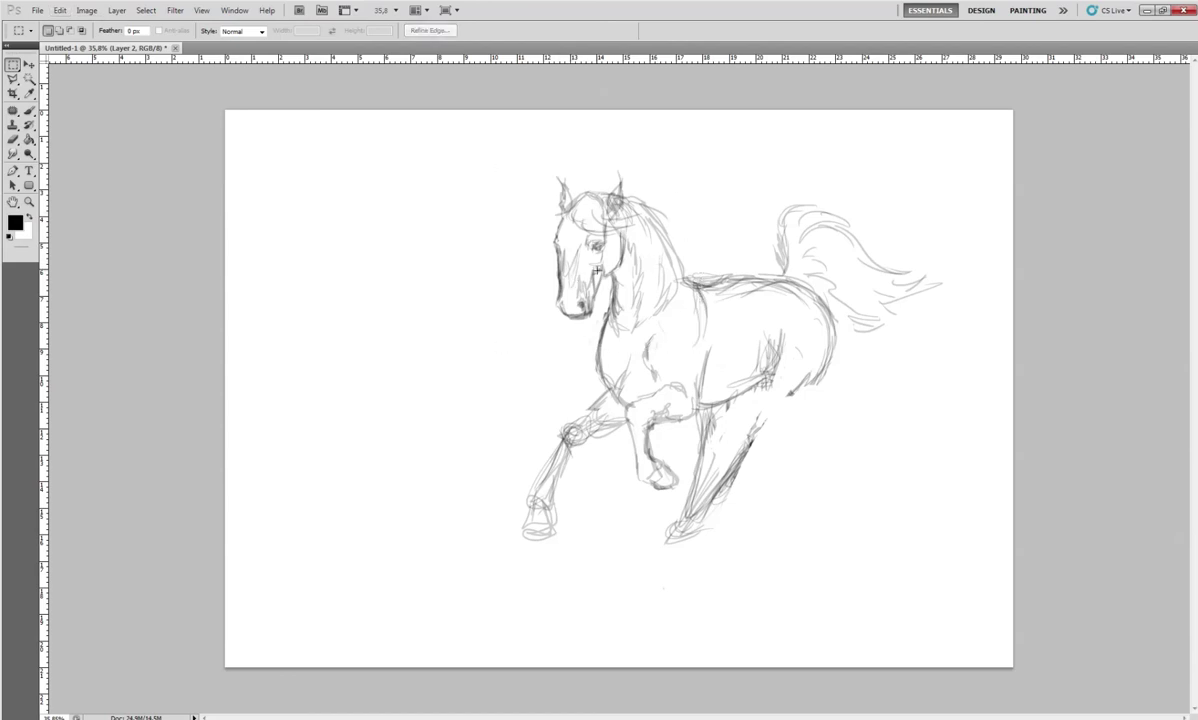
Paint darker soft shading over the hind thigh and down the lower hind leg
click(29, 110)
right_click(780, 362)
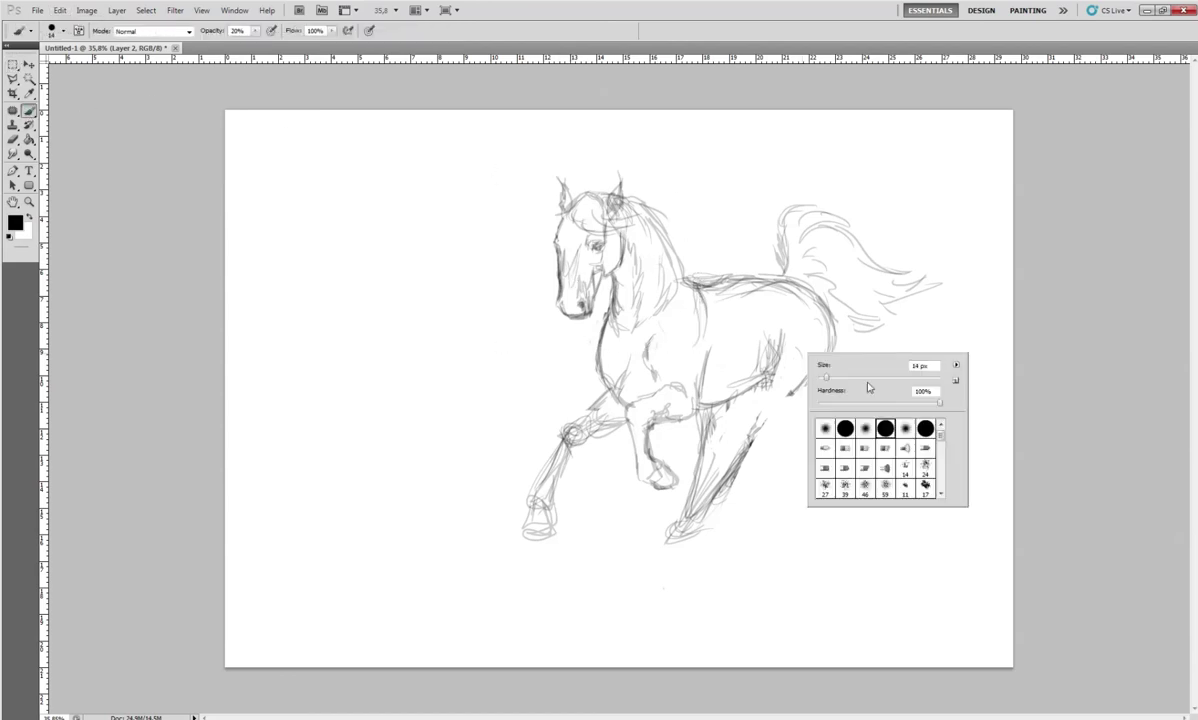
key(Return)
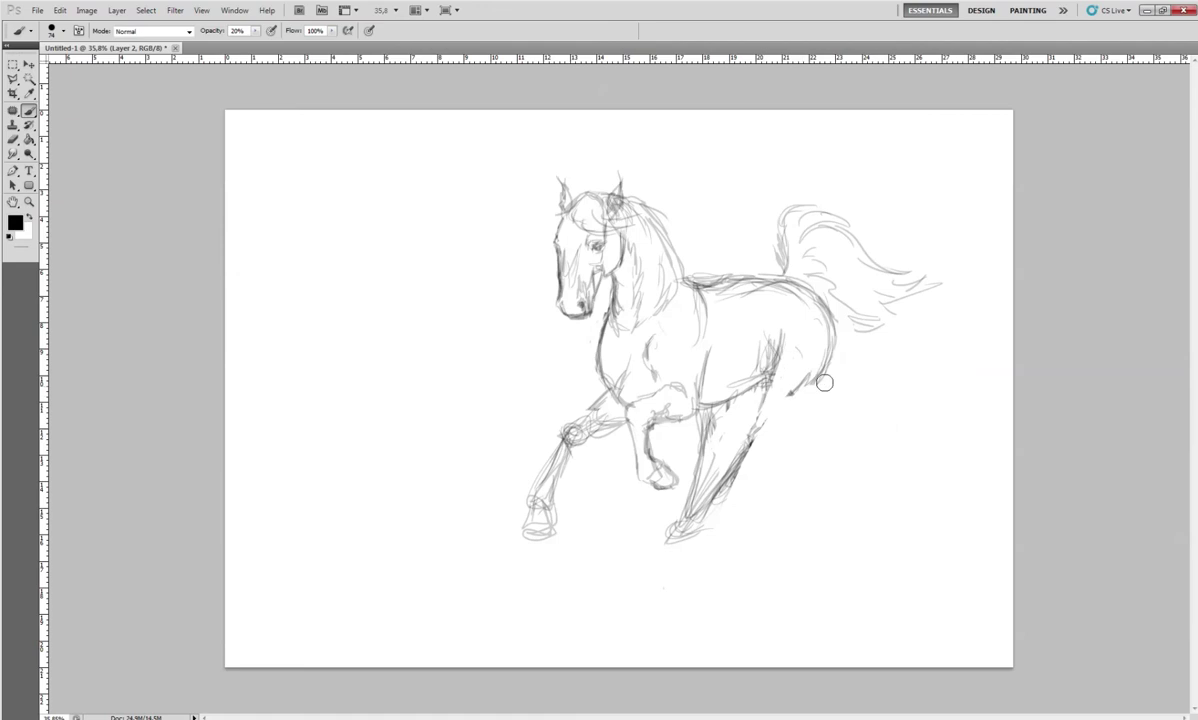
mouse_move(766, 356)
mouse_down()
mouse_move(725, 400)
mouse_move(822, 364)
mouse_up()
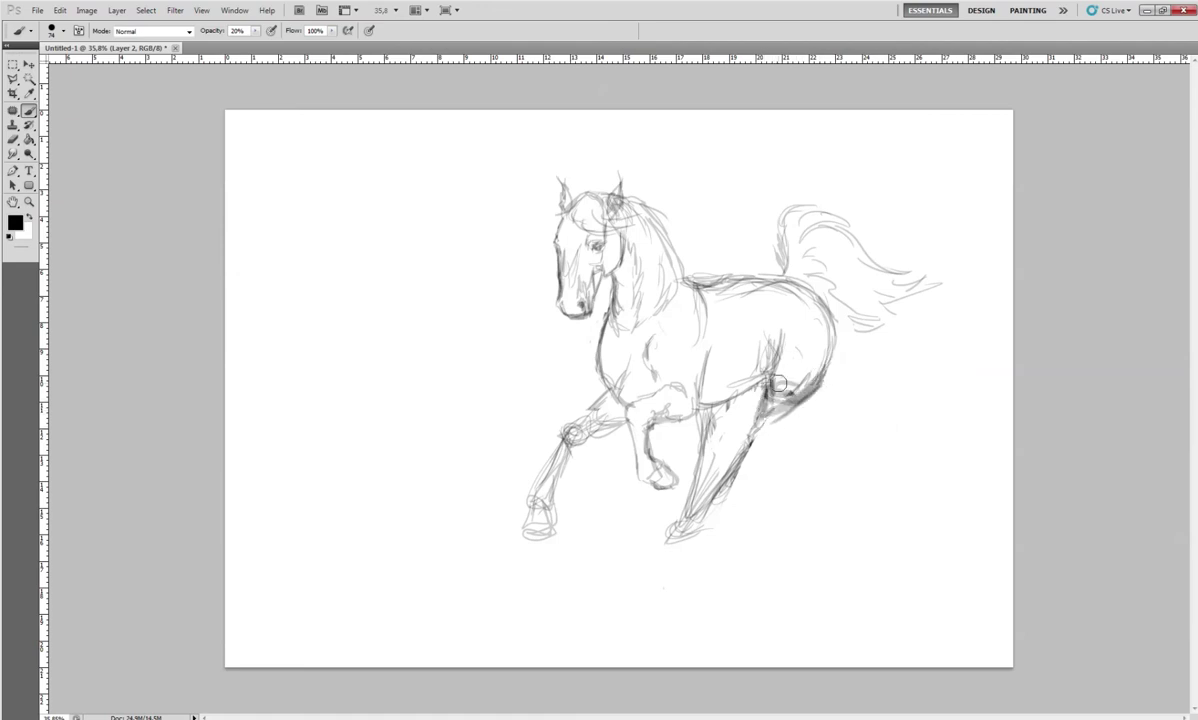
right_click(785, 376)
key(Return)
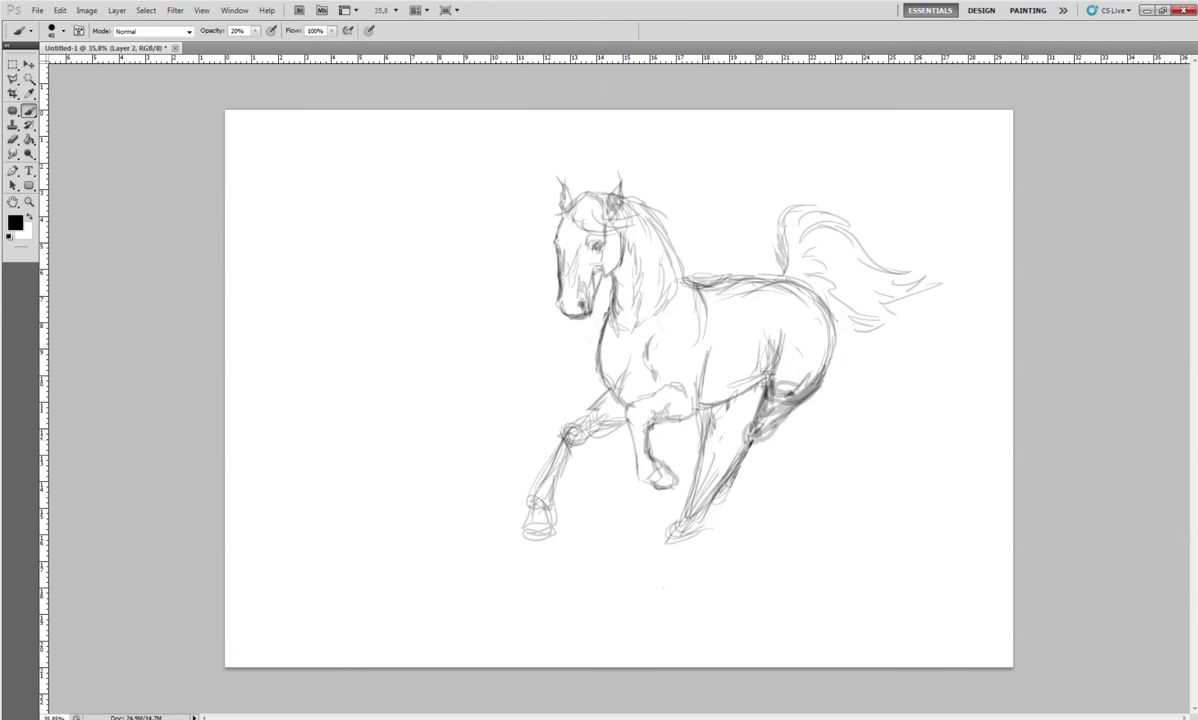
mouse_move(775, 424)
mouse_down()
mouse_move(750, 443)
mouse_move(680, 446)
mouse_move(720, 495)
mouse_up()
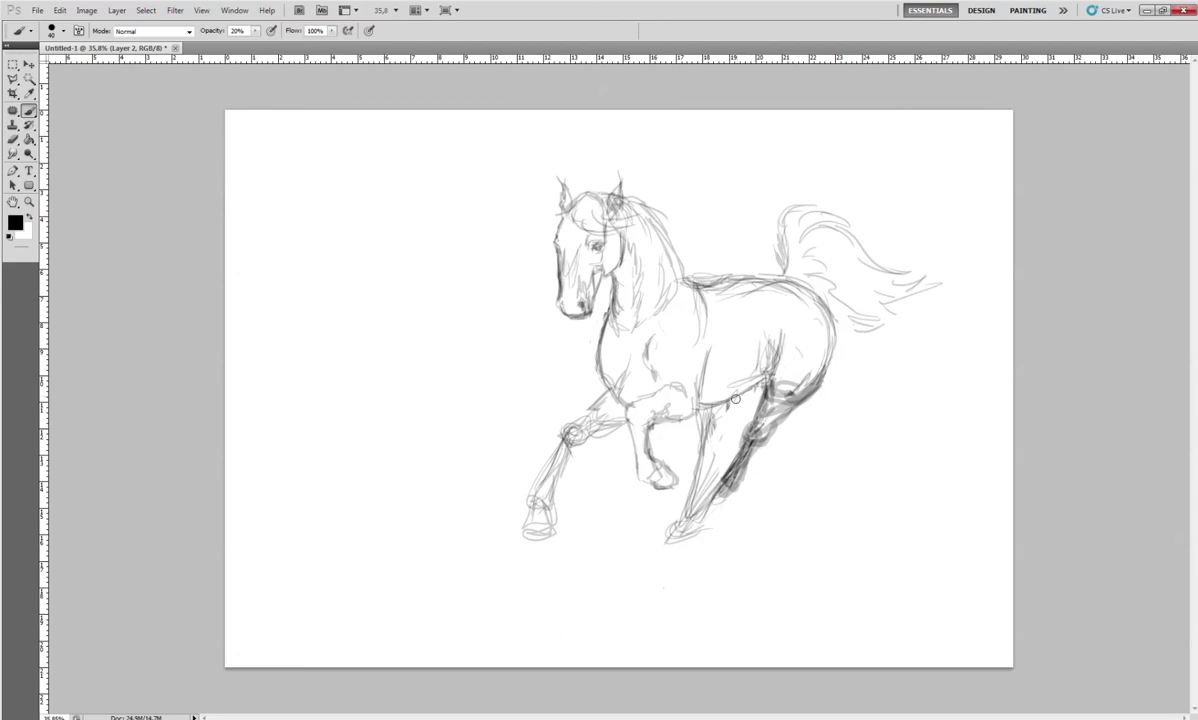
drag(731, 399, 686, 486)
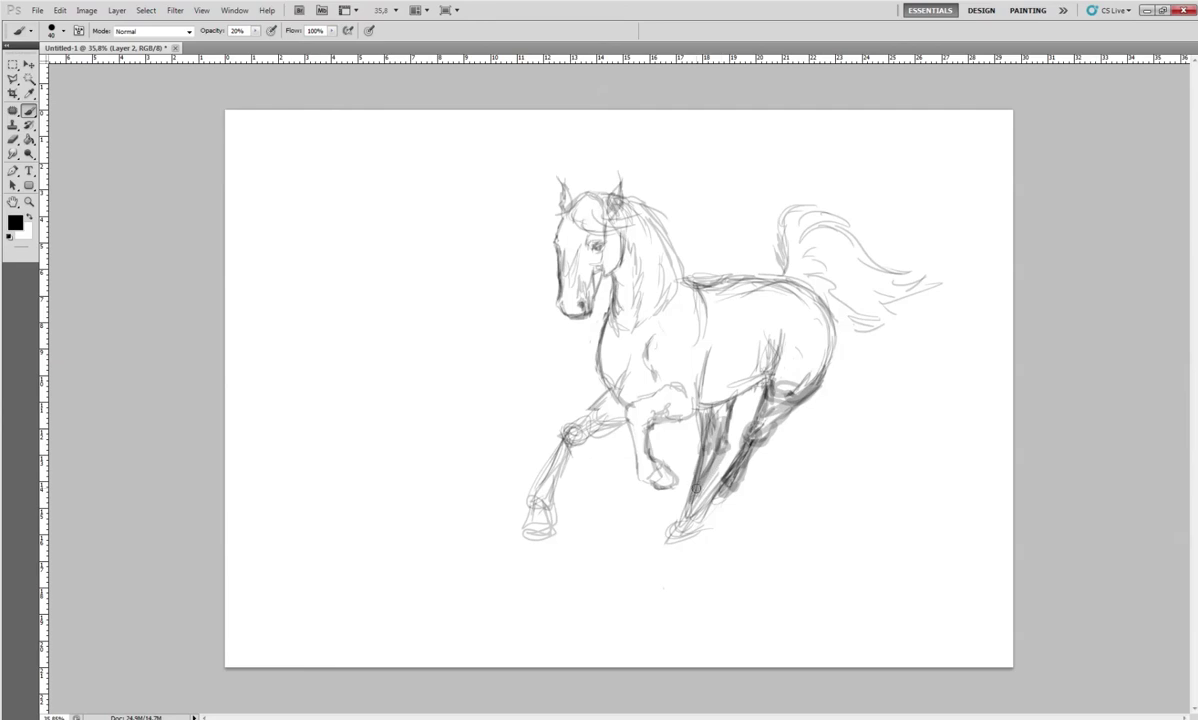
drag(698, 488, 664, 541)
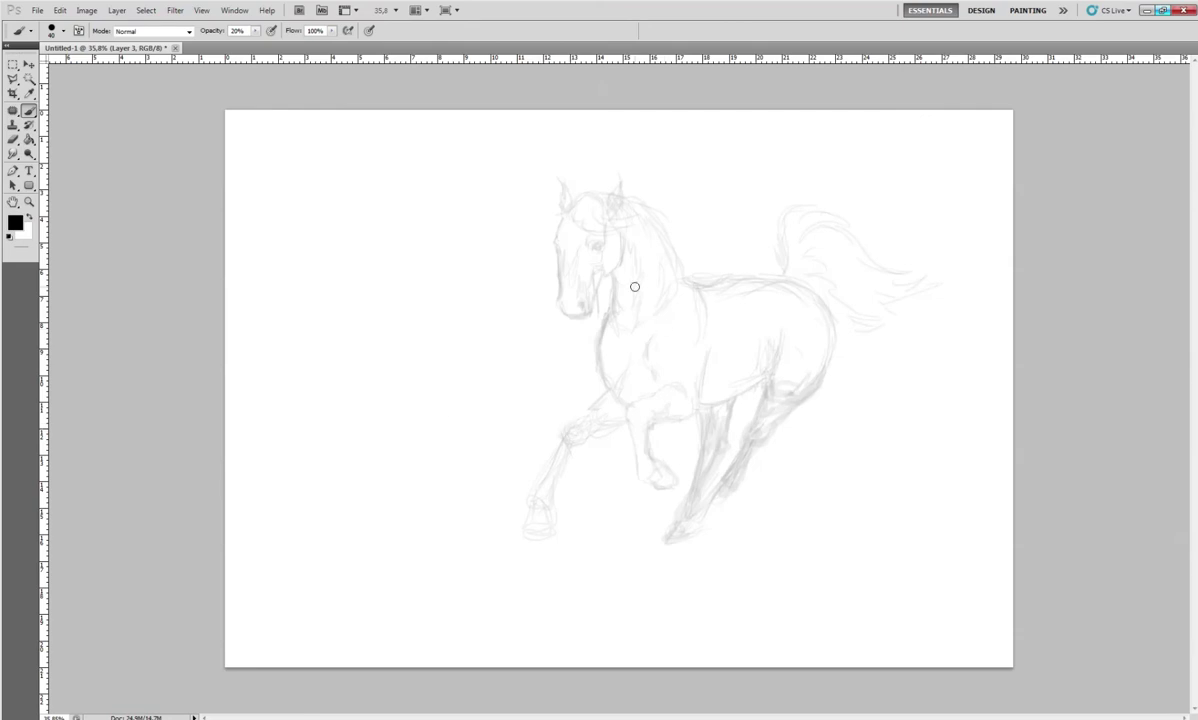
Darken the neck curve, throat, chest and shoulder lines and outline the raised foreleg's top
drag(688, 280, 708, 340)
drag(608, 300, 597, 375)
drag(595, 325, 602, 374)
mouse_move(598, 330)
mouse_down()
mouse_move(598, 372)
mouse_move(634, 372)
mouse_move(618, 385)
mouse_move(634, 400)
mouse_up()
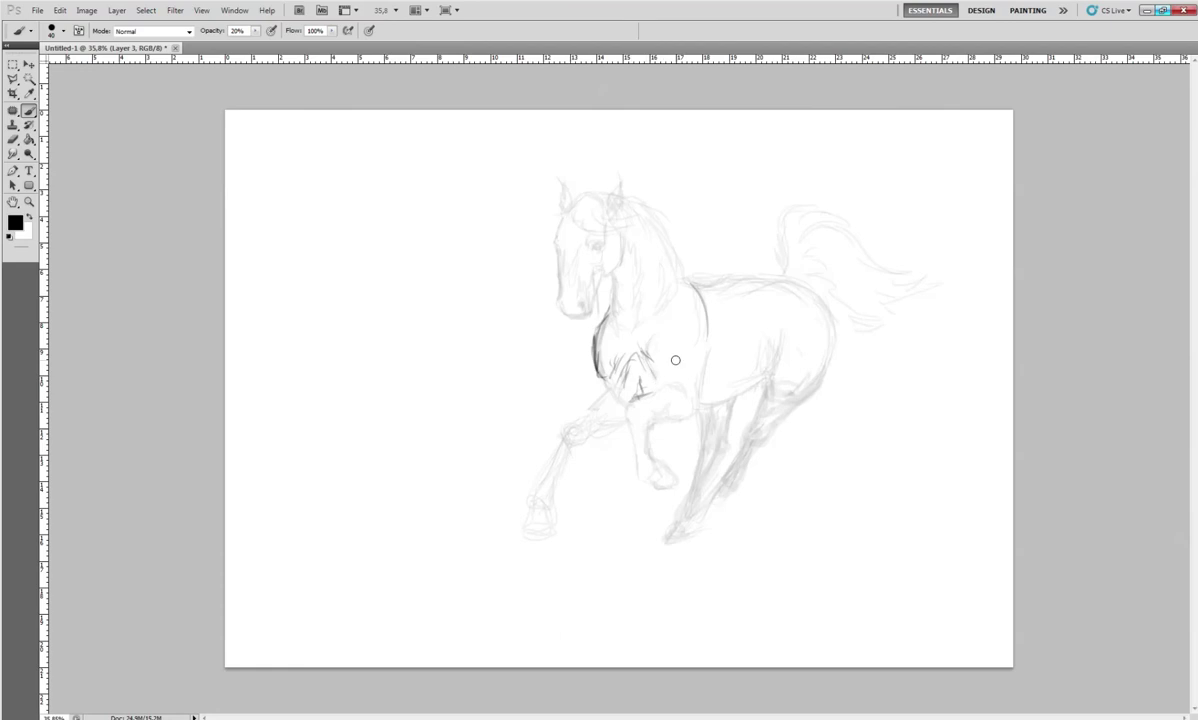
drag(652, 391, 689, 383)
drag(697, 339, 684, 360)
mouse_move(678, 292)
mouse_down()
mouse_move(670, 328)
mouse_move(640, 319)
mouse_move(618, 346)
mouse_up()
mouse_move(706, 348)
mouse_down()
mouse_move(681, 415)
mouse_move(652, 414)
mouse_up()
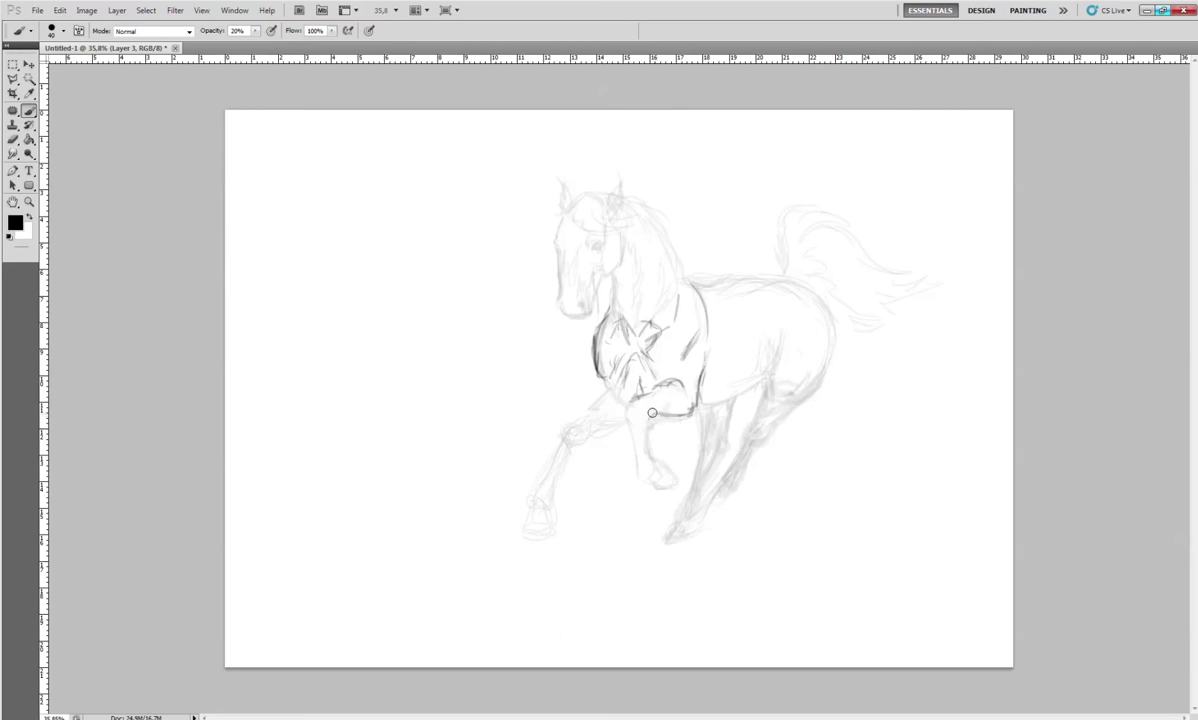
right_click(668, 337)
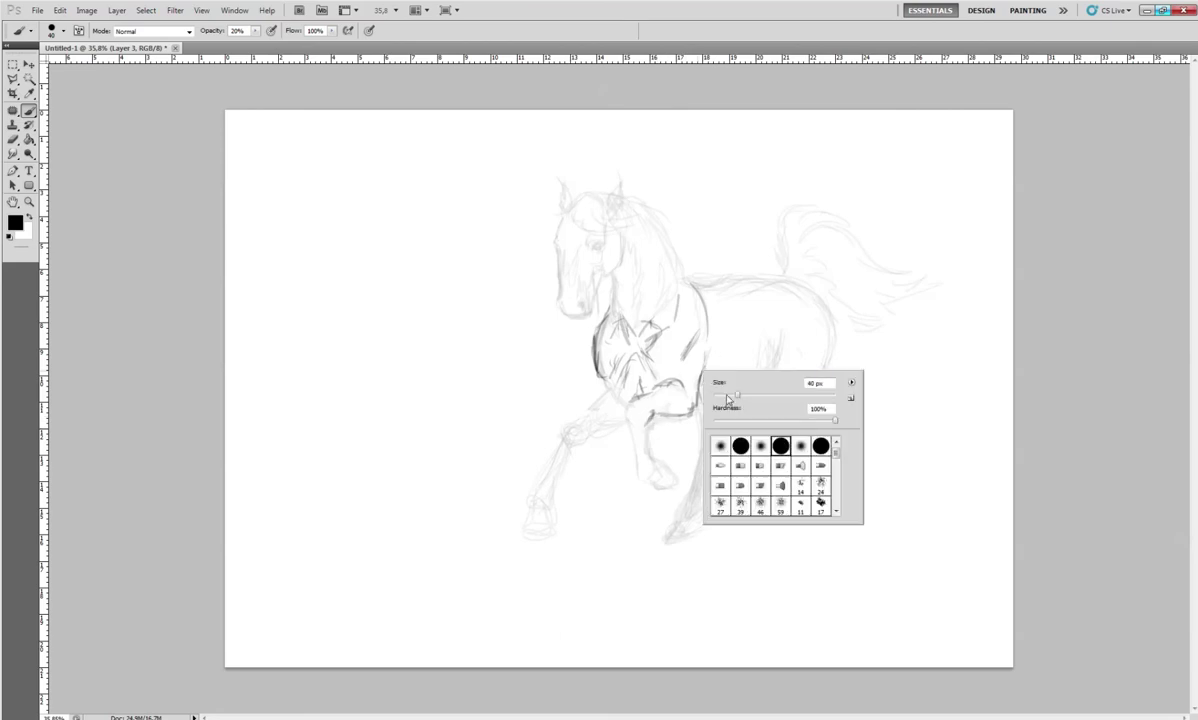
Darken the outline of the supporting foreleg and the bottom edge of its hoof
key(Return)
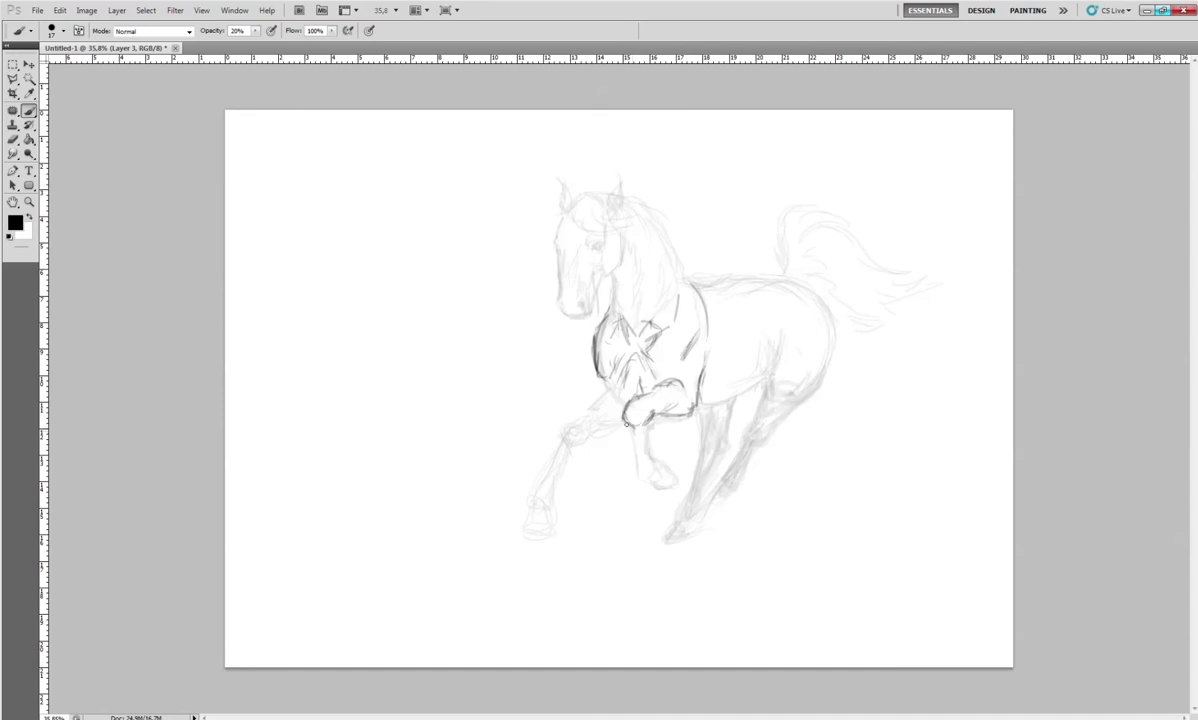
drag(629, 432, 631, 469)
drag(628, 440, 641, 474)
drag(643, 427, 649, 481)
mouse_move(661, 475)
mouse_down()
mouse_move(651, 480)
mouse_move(660, 459)
mouse_move(607, 453)
mouse_up()
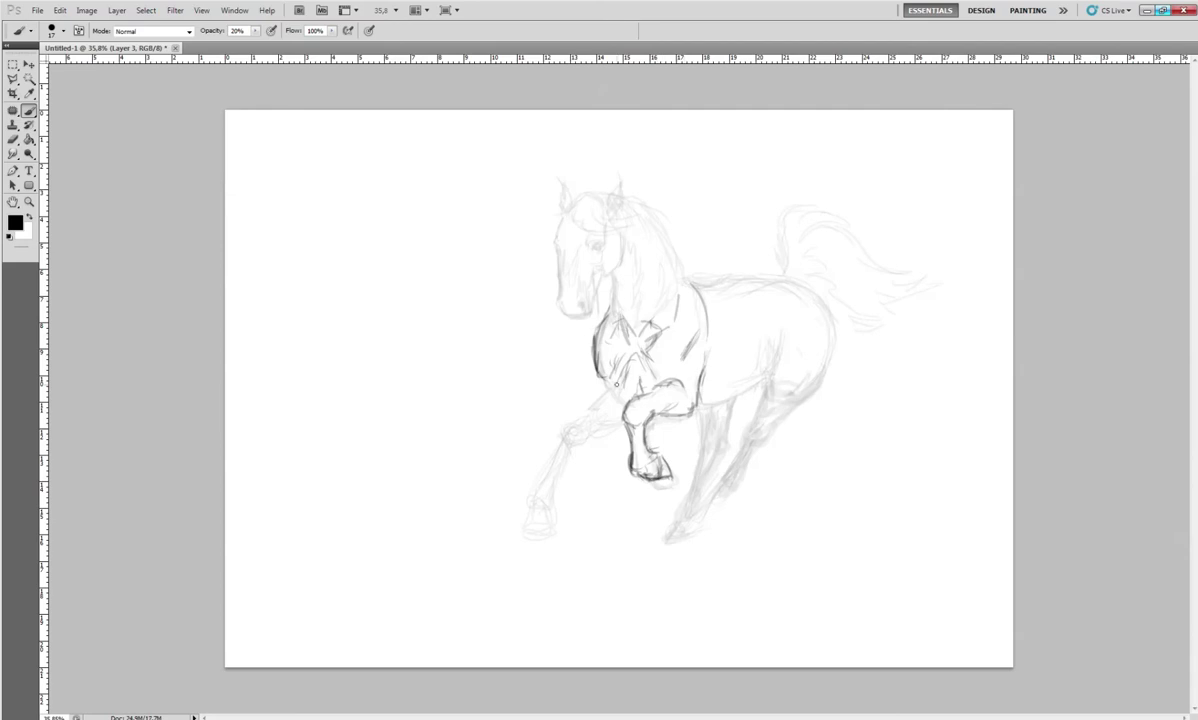
Outline the bent front foreleg from the chest down to its hoof
drag(602, 388, 587, 407)
drag(599, 388, 561, 437)
mouse_move(567, 426)
mouse_down()
mouse_move(619, 418)
mouse_move(540, 480)
mouse_move(569, 412)
mouse_up()
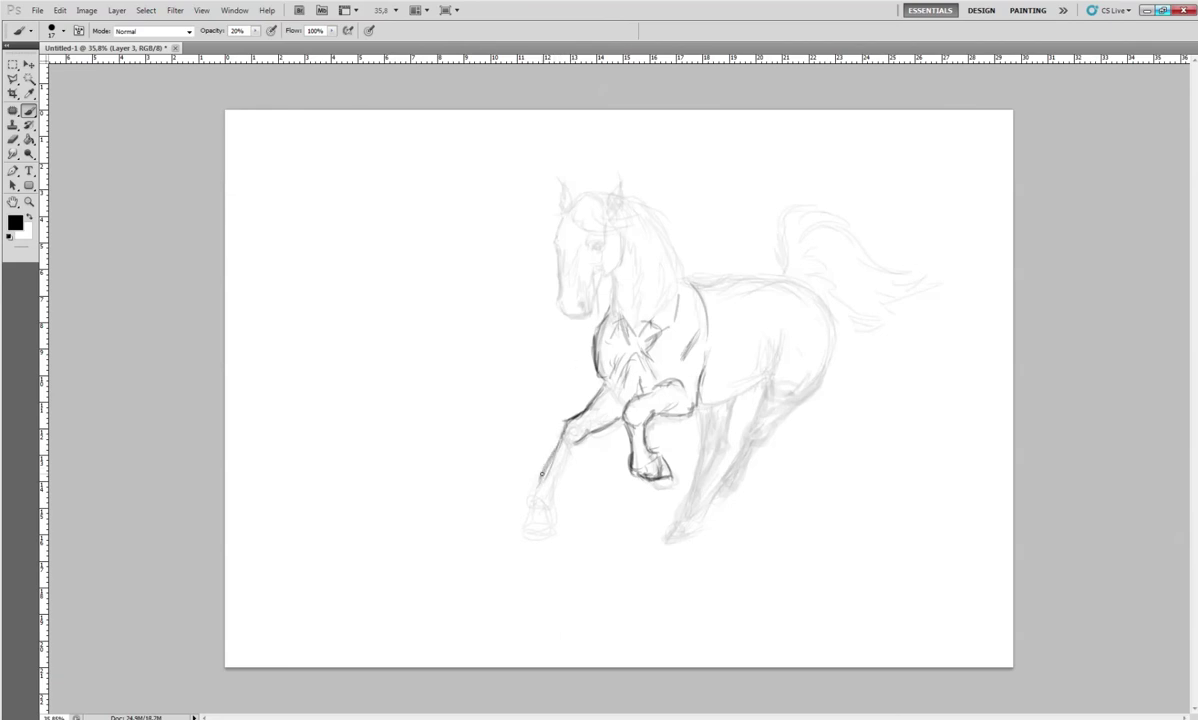
mouse_move(540, 482)
mouse_down()
mouse_move(568, 452)
mouse_move(558, 493)
mouse_up()
drag(539, 500, 557, 491)
mouse_move(531, 517)
mouse_down()
mouse_move(530, 531)
mouse_move(558, 519)
mouse_up()
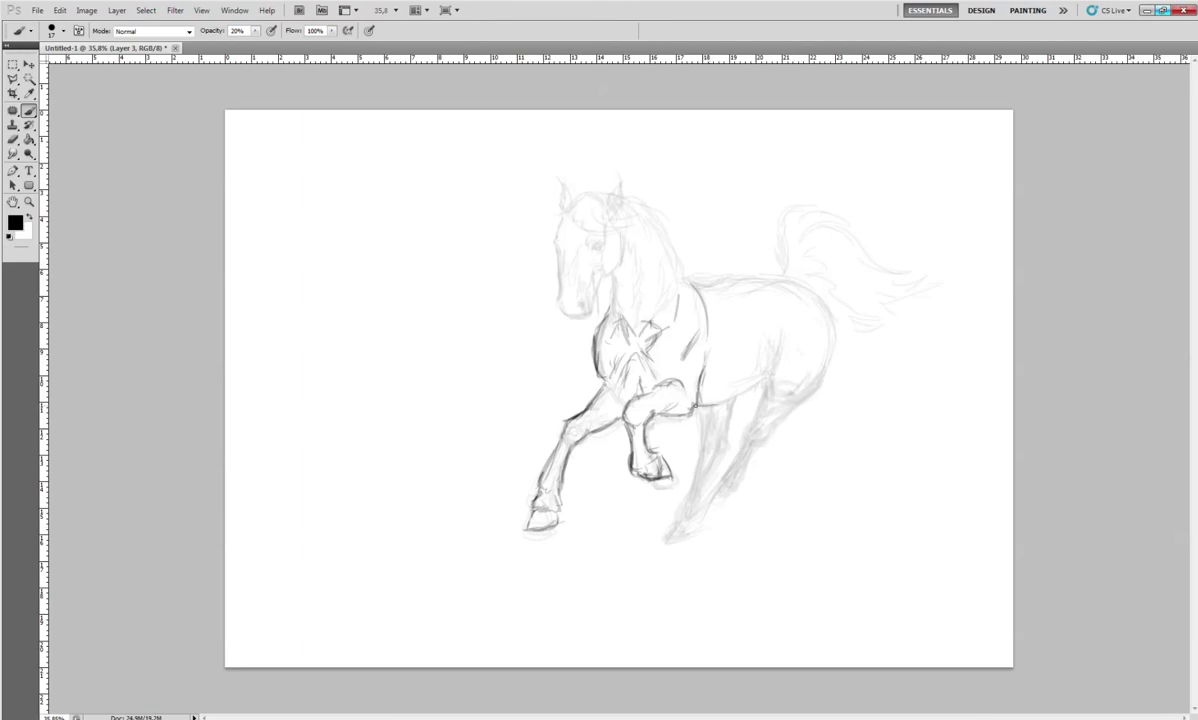
Darken the belly, back line, hindquarter contour, and the front-of-neck and mane lines
drag(726, 395, 745, 391)
drag(668, 385, 702, 372)
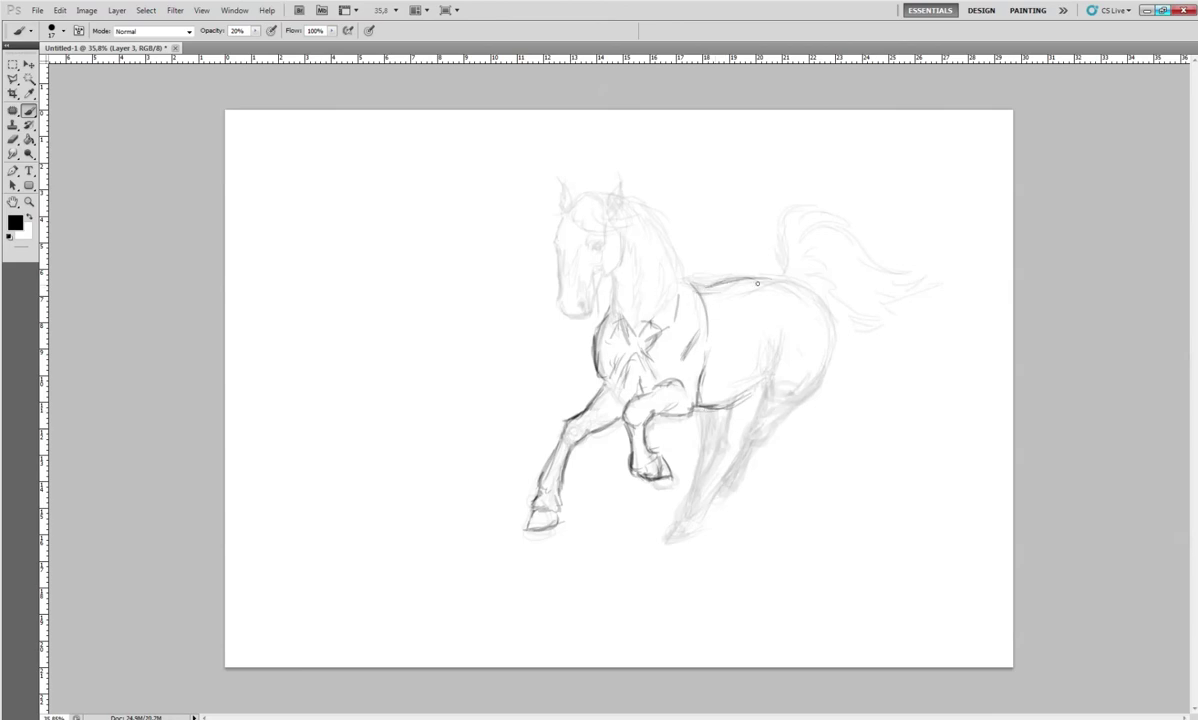
mouse_move(706, 290)
mouse_down()
mouse_move(770, 284)
mouse_move(725, 282)
mouse_move(755, 279)
mouse_move(738, 279)
mouse_move(818, 300)
mouse_move(828, 340)
mouse_move(814, 362)
mouse_up()
drag(752, 315, 775, 370)
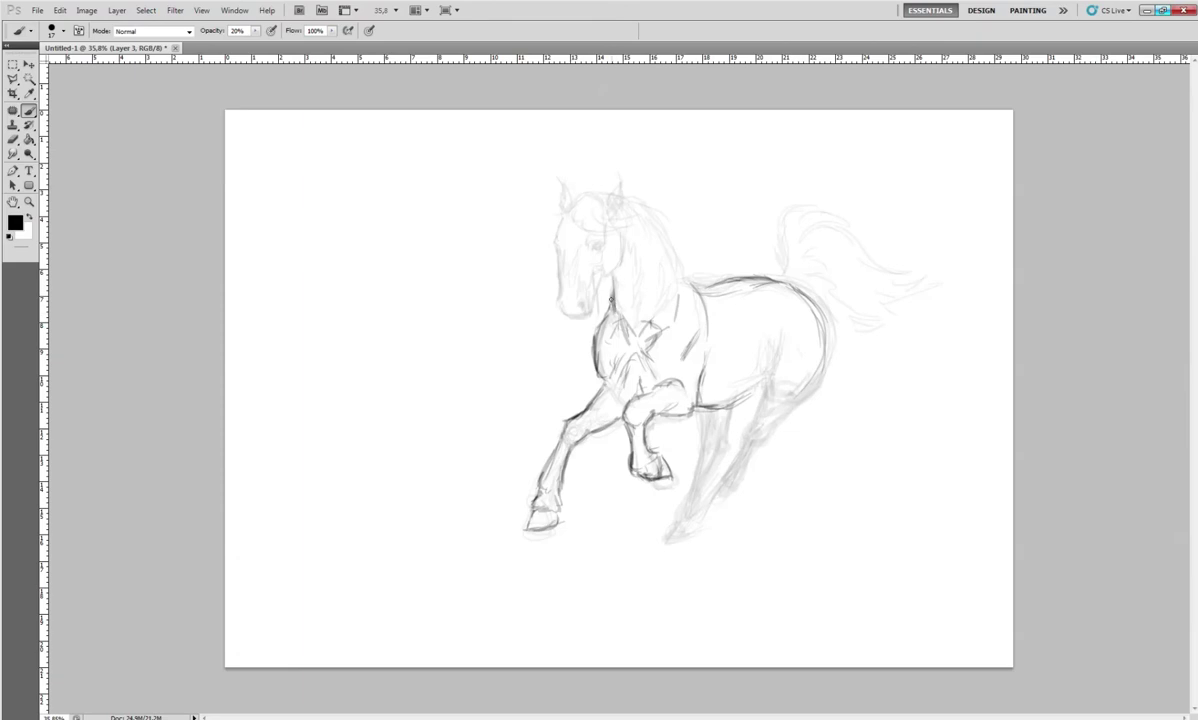
drag(611, 298, 606, 280)
mouse_move(610, 296)
mouse_down()
mouse_move(614, 266)
mouse_move(596, 266)
mouse_move(604, 298)
mouse_up()
mouse_move(617, 223)
mouse_down()
mouse_move(646, 266)
mouse_move(596, 195)
mouse_move(565, 185)
mouse_move(626, 199)
mouse_move(549, 188)
mouse_move(571, 180)
mouse_up()
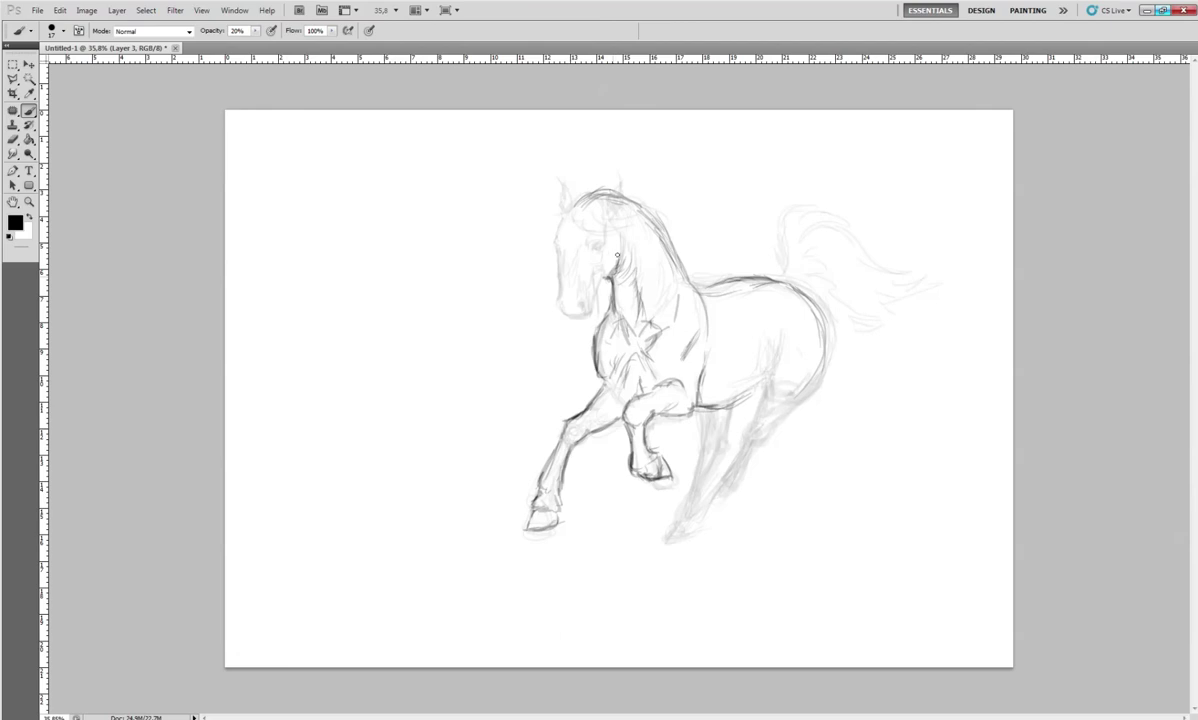
Darken the front of the neck and forehead, mark the mouth, and add a flank contour
mouse_move(617, 255)
mouse_down()
mouse_move(611, 270)
mouse_move(617, 237)
mouse_up()
drag(600, 226, 606, 277)
drag(558, 220, 558, 284)
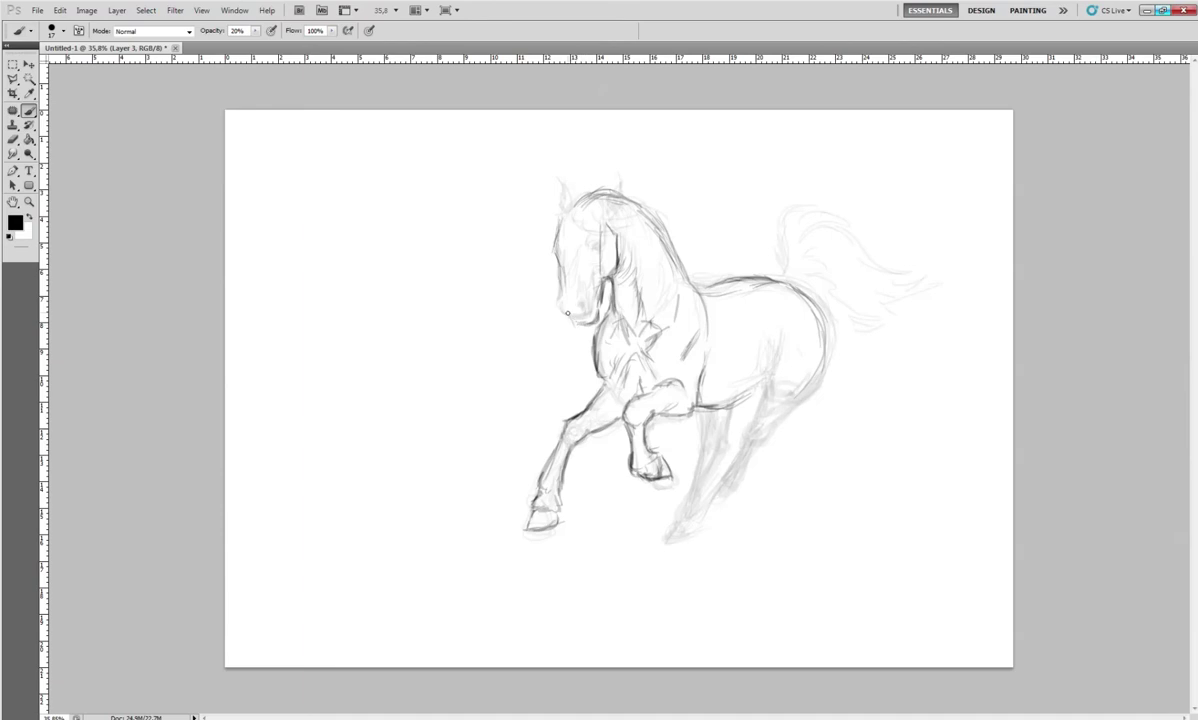
mouse_move(567, 313)
mouse_down()
mouse_move(572, 323)
mouse_move(558, 271)
mouse_move(561, 311)
mouse_up()
drag(769, 372, 773, 339)
Redraw the hind thigh, both edges of the hind leg and the near hind hoof with firm lines
drag(777, 333, 775, 373)
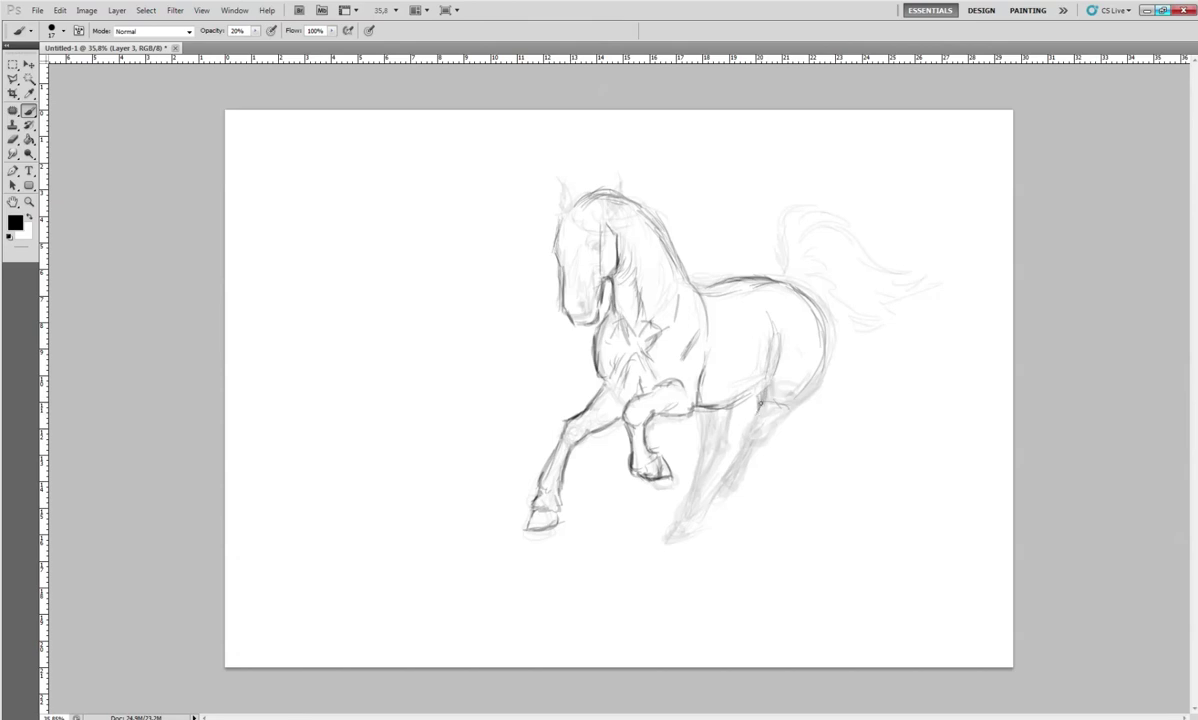
mouse_move(778, 400)
mouse_down()
mouse_move(768, 432)
mouse_move(813, 371)
mouse_up()
drag(760, 446, 772, 430)
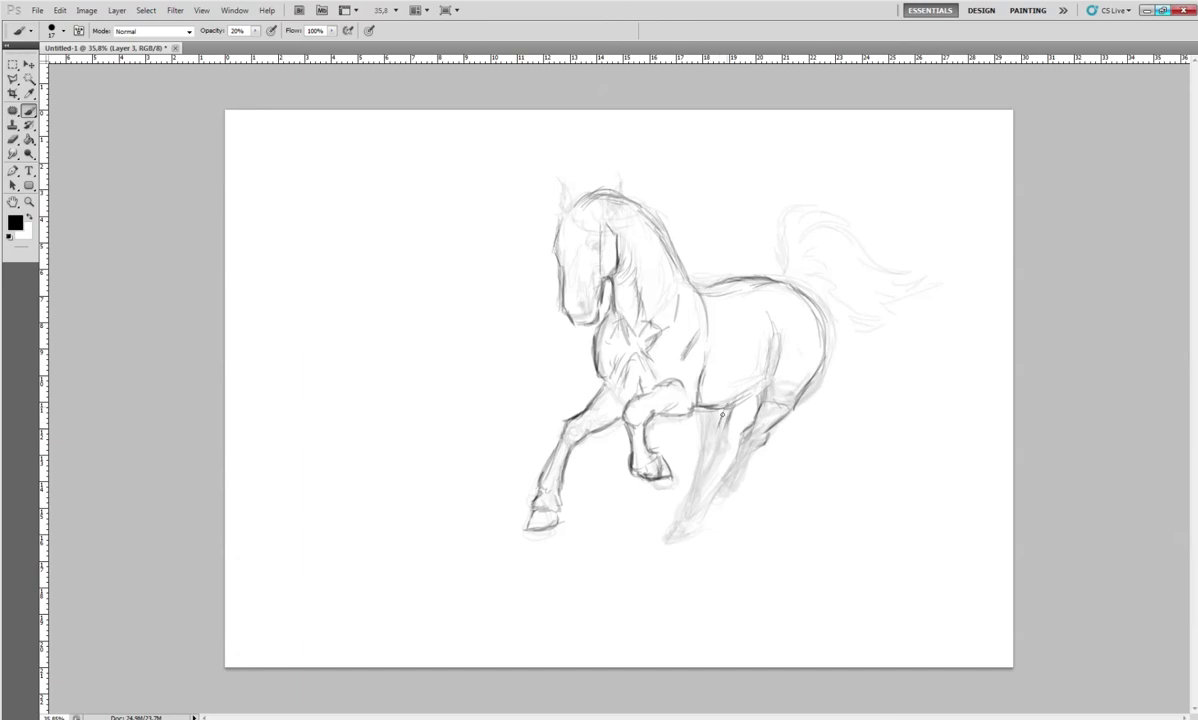
mouse_move(725, 419)
mouse_down()
mouse_move(728, 404)
mouse_move(678, 418)
mouse_up()
mouse_move(699, 412)
mouse_down()
mouse_move(700, 440)
mouse_move(671, 434)
mouse_up()
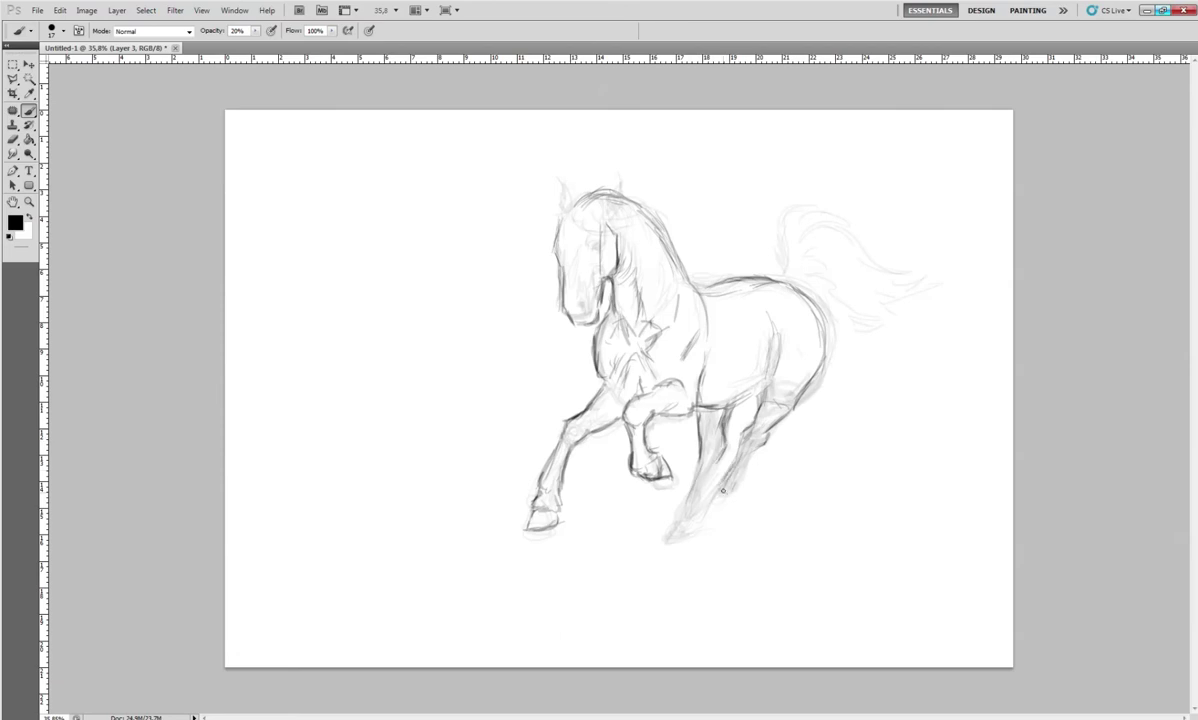
mouse_move(733, 463)
mouse_down()
mouse_move(727, 502)
mouse_move(708, 490)
mouse_up()
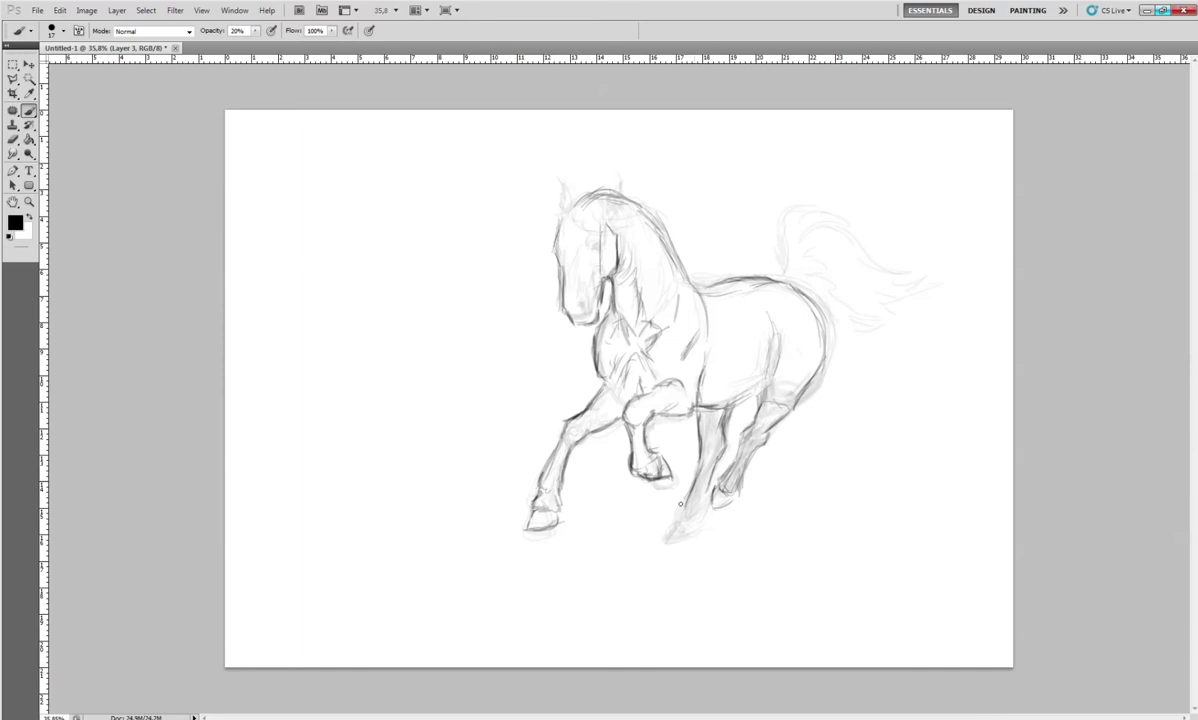
mouse_move(685, 495)
mouse_down()
mouse_move(670, 521)
mouse_move(699, 510)
mouse_up()
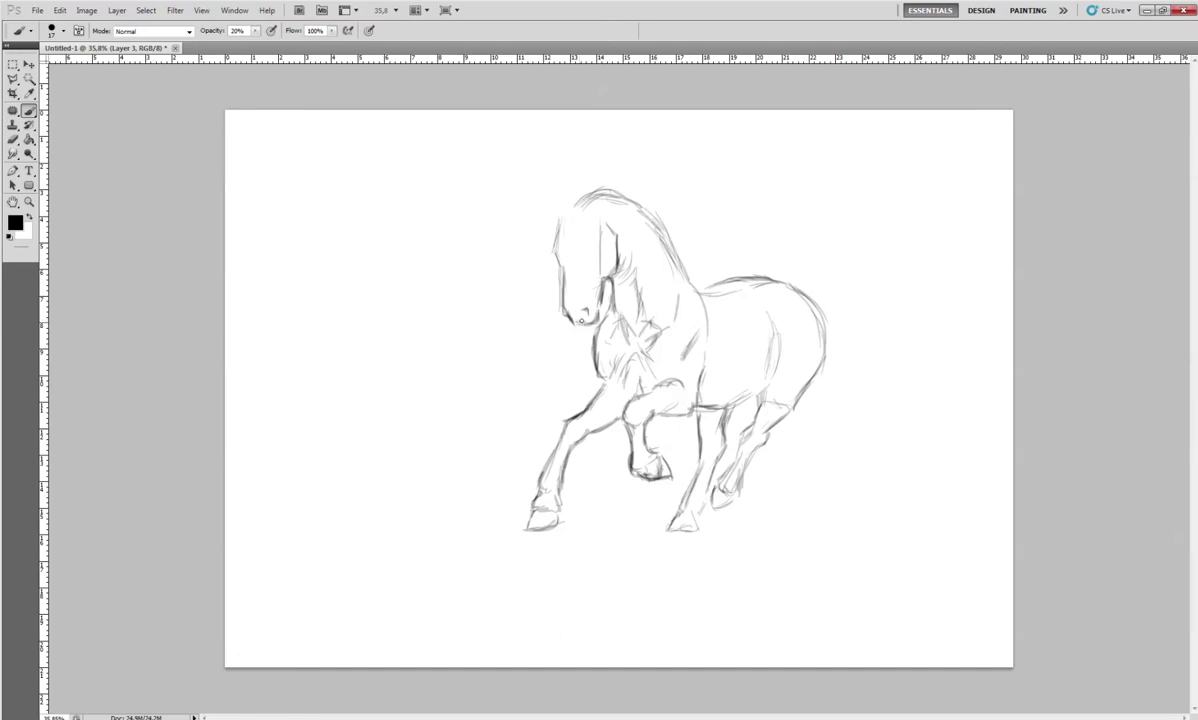
Add a muzzle stroke, draw forelock hair down the face, and darken the eye
drag(578, 324, 586, 318)
drag(582, 245, 579, 292)
mouse_move(575, 248)
mouse_down()
mouse_move(568, 297)
mouse_move(578, 279)
mouse_up()
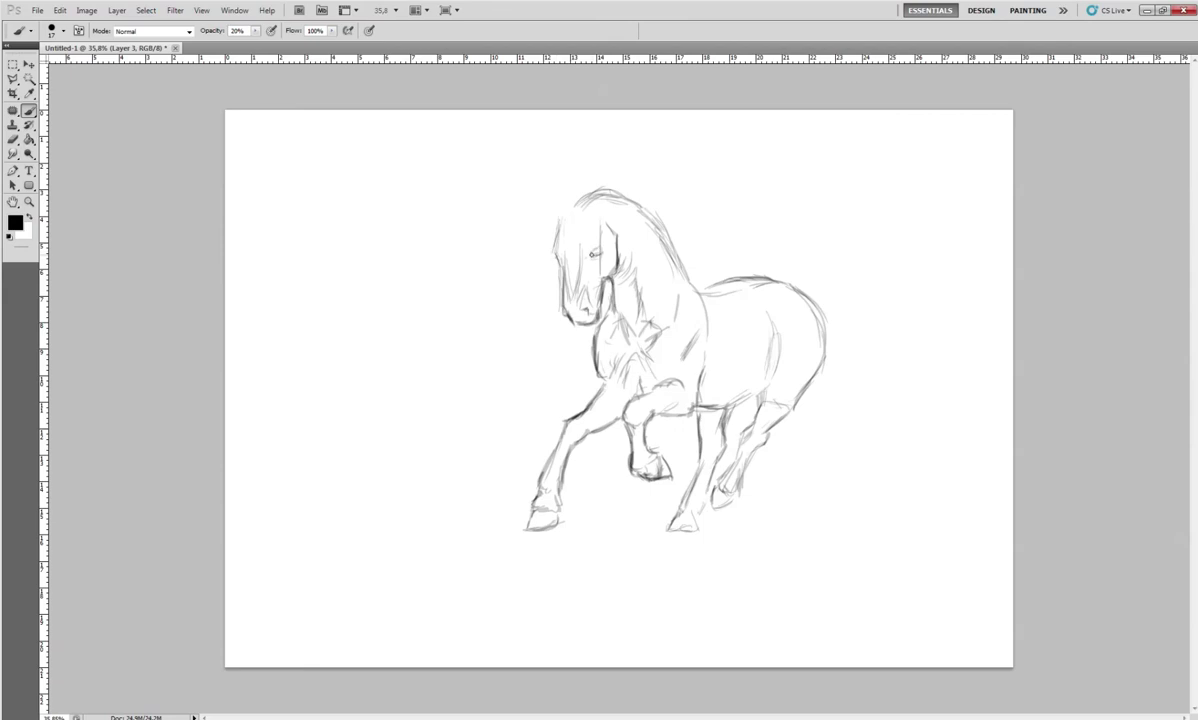
click(596, 251)
drag(598, 262, 596, 278)
Add hair strokes along the forelock edge and mane, a neck stroke, and sketch the ear
drag(556, 247, 556, 268)
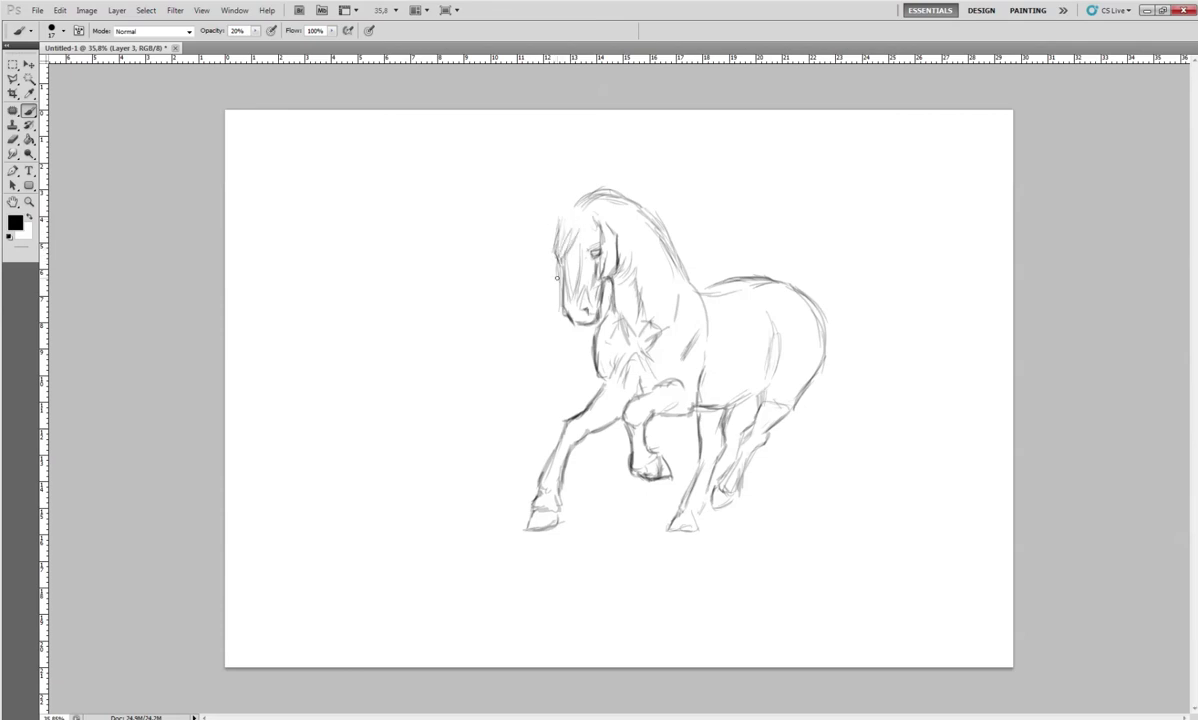
mouse_move(558, 215)
mouse_down()
mouse_move(541, 294)
mouse_move(540, 220)
mouse_move(563, 190)
mouse_move(605, 255)
mouse_up()
mouse_move(600, 192)
mouse_down()
mouse_move(648, 235)
mouse_move(681, 245)
mouse_up()
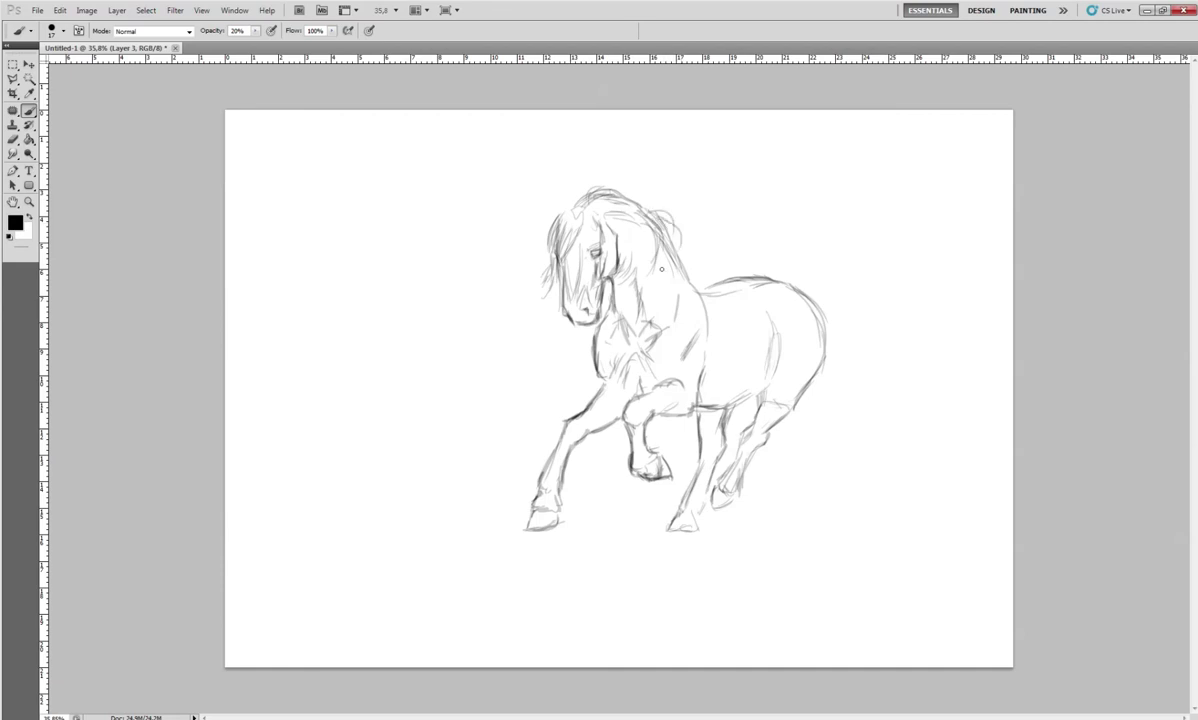
drag(620, 282, 622, 298)
mouse_move(555, 218)
mouse_down()
mouse_move(550, 200)
mouse_move(563, 210)
mouse_up()
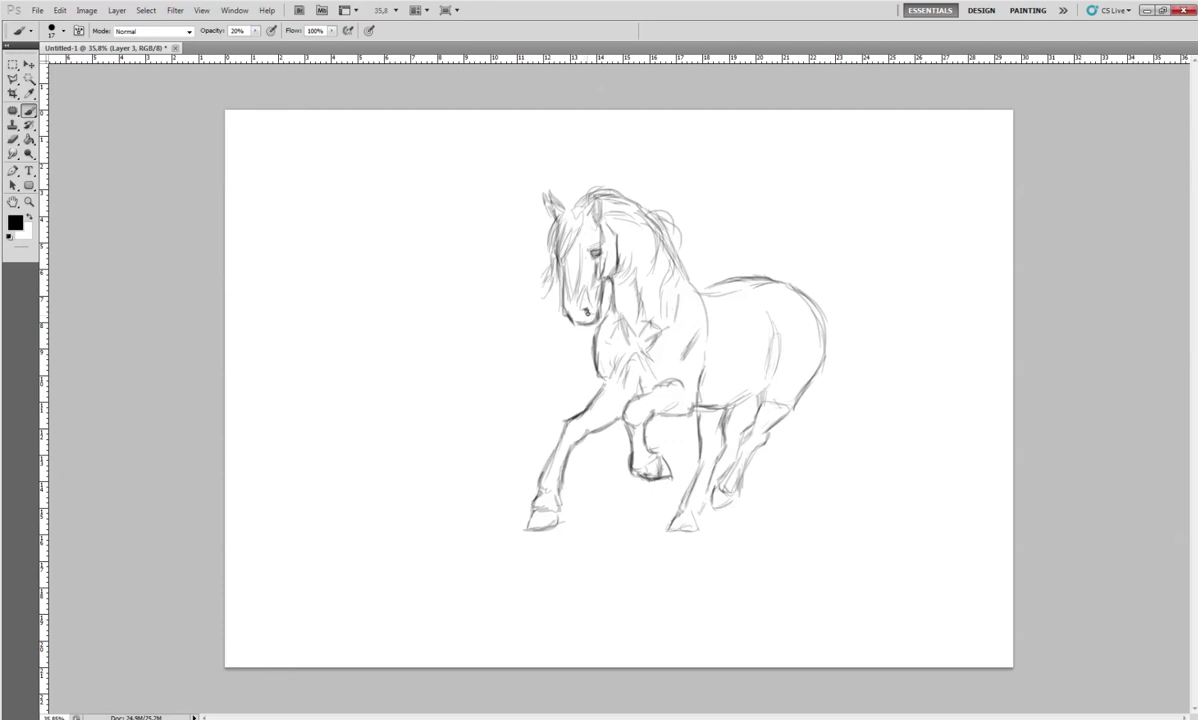
Darken the muzzle, jaw and left face edge, and set the Eraser size to 26
drag(588, 313, 570, 322)
drag(609, 290, 597, 310)
click(13, 139)
right_click(615, 272)
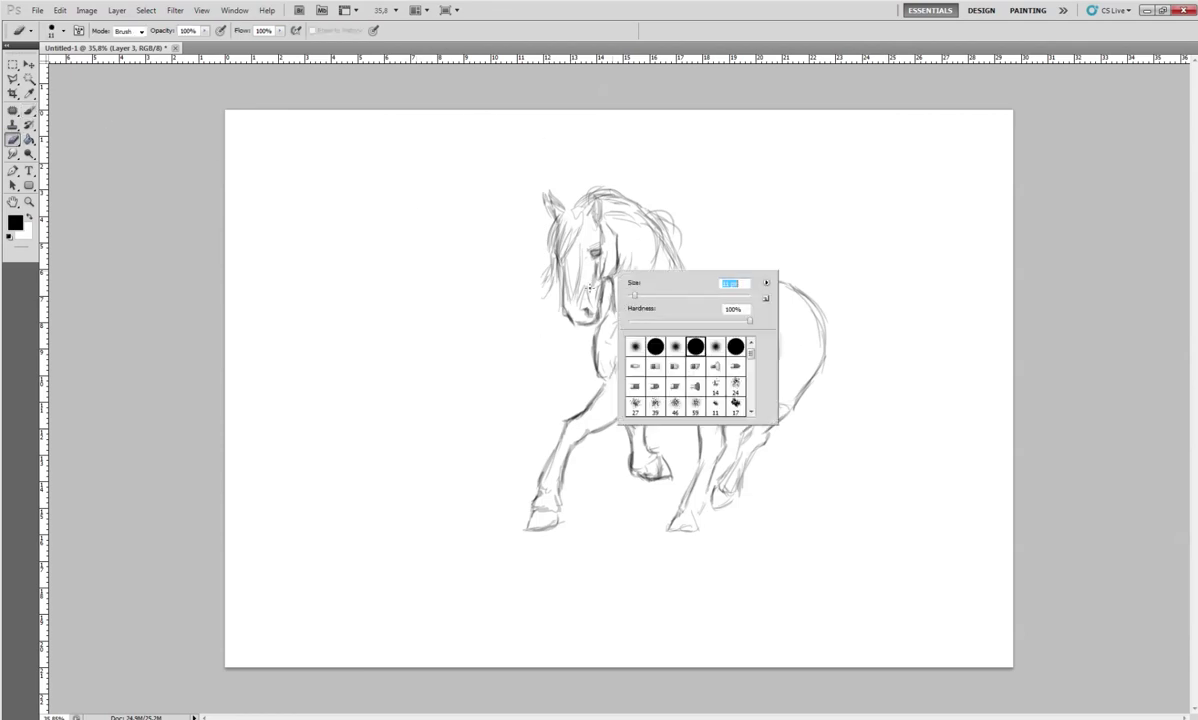
text(26)
key(Return)
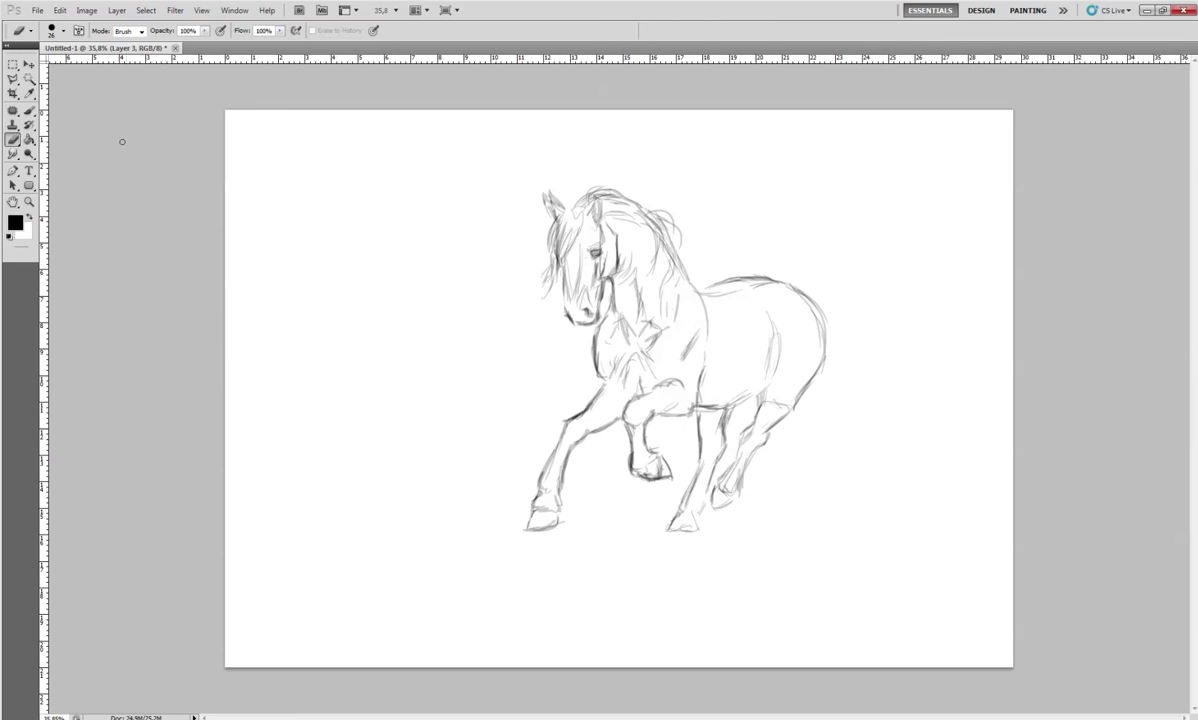
click(28, 110)
drag(560, 263, 565, 307)
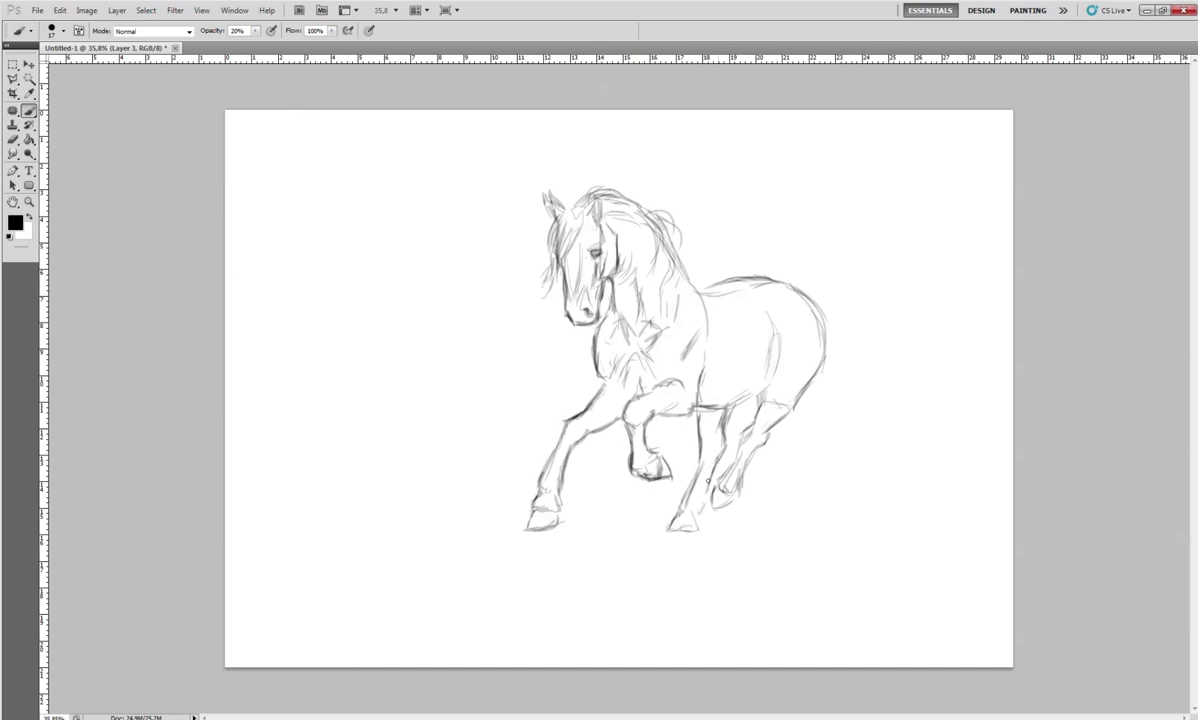
Add a hind-leg stroke, then fill the layer with black using the Paint Bucket
drag(704, 480, 700, 508)
mouse_move(636, 182)
mouse_down()
mouse_move(650, 183)
mouse_move(597, 160)
mouse_up()
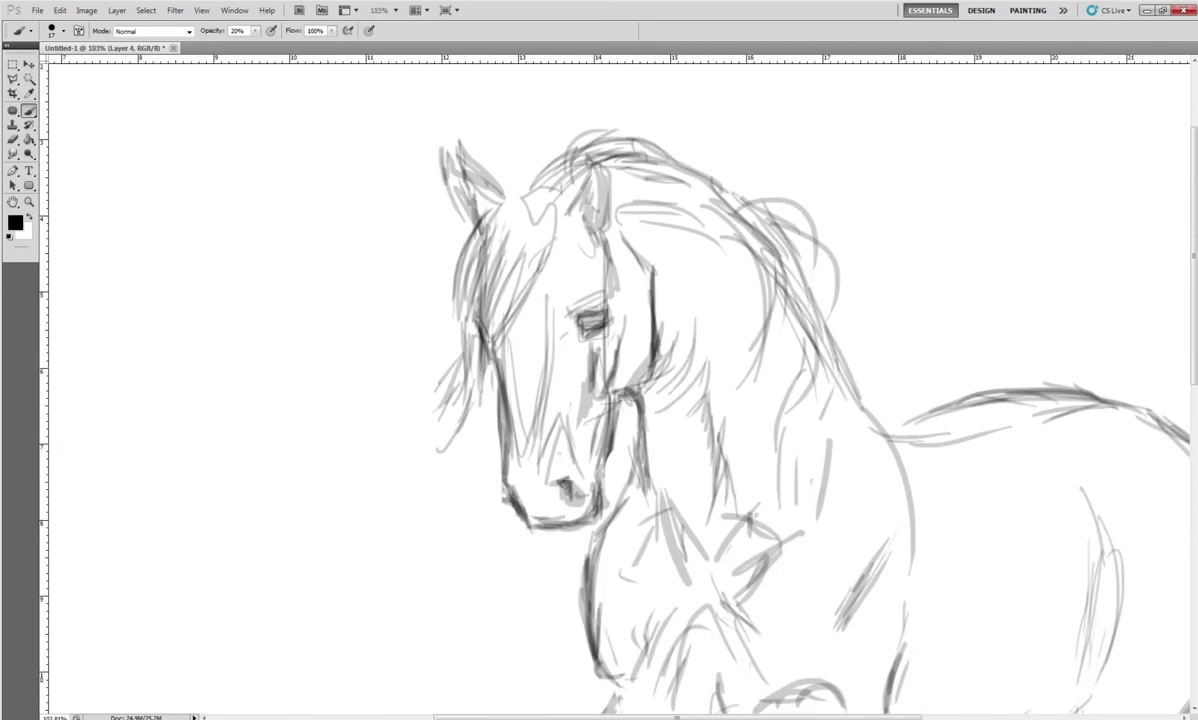
click(29, 139)
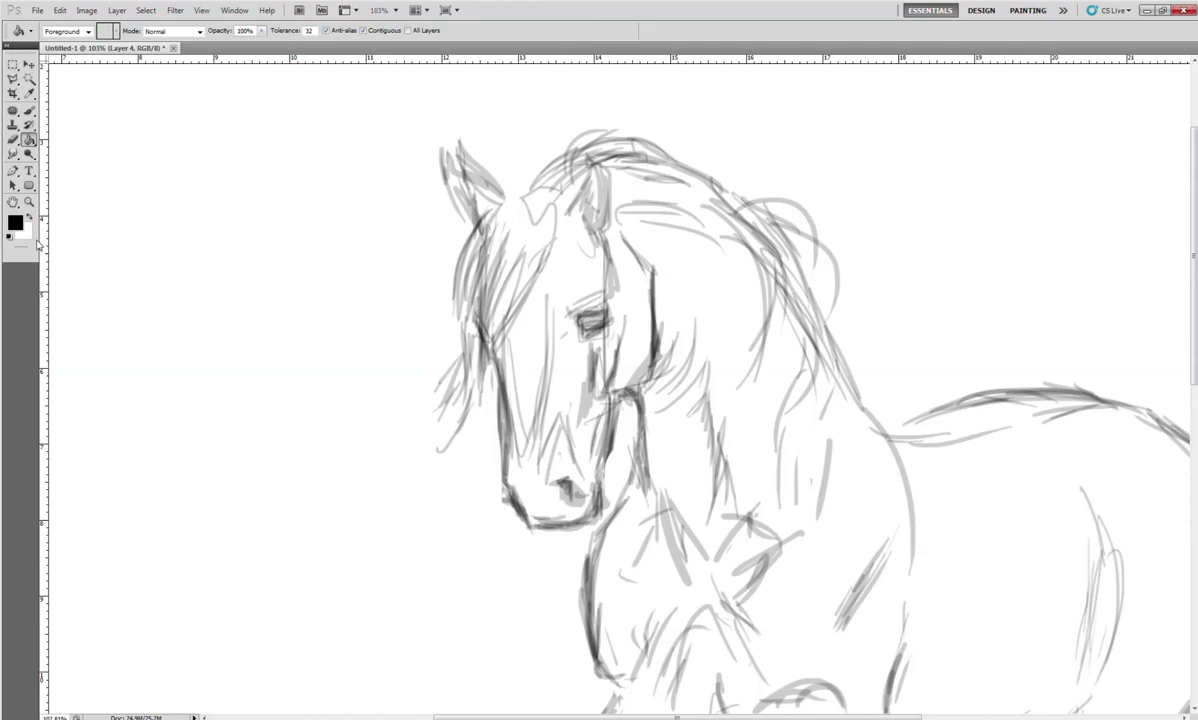
click(350, 213)
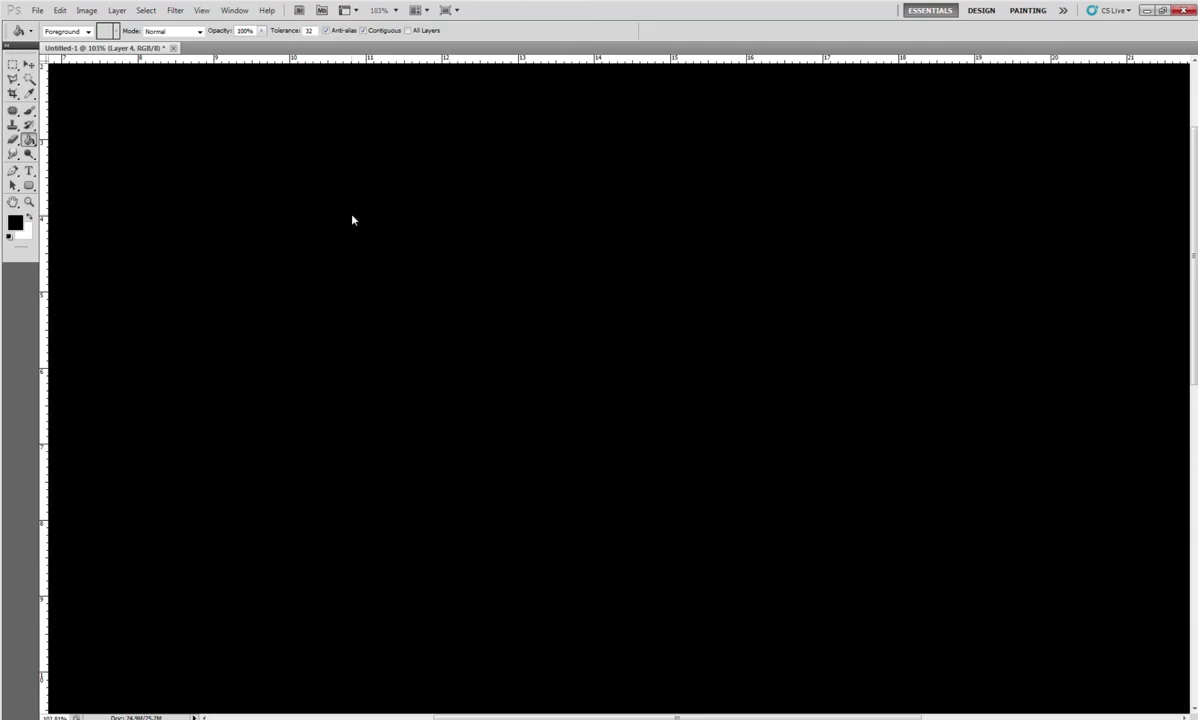
Refill the layer with dark grey #646060 so the sketch shows faintly
click(15, 222)
click(70, 224)
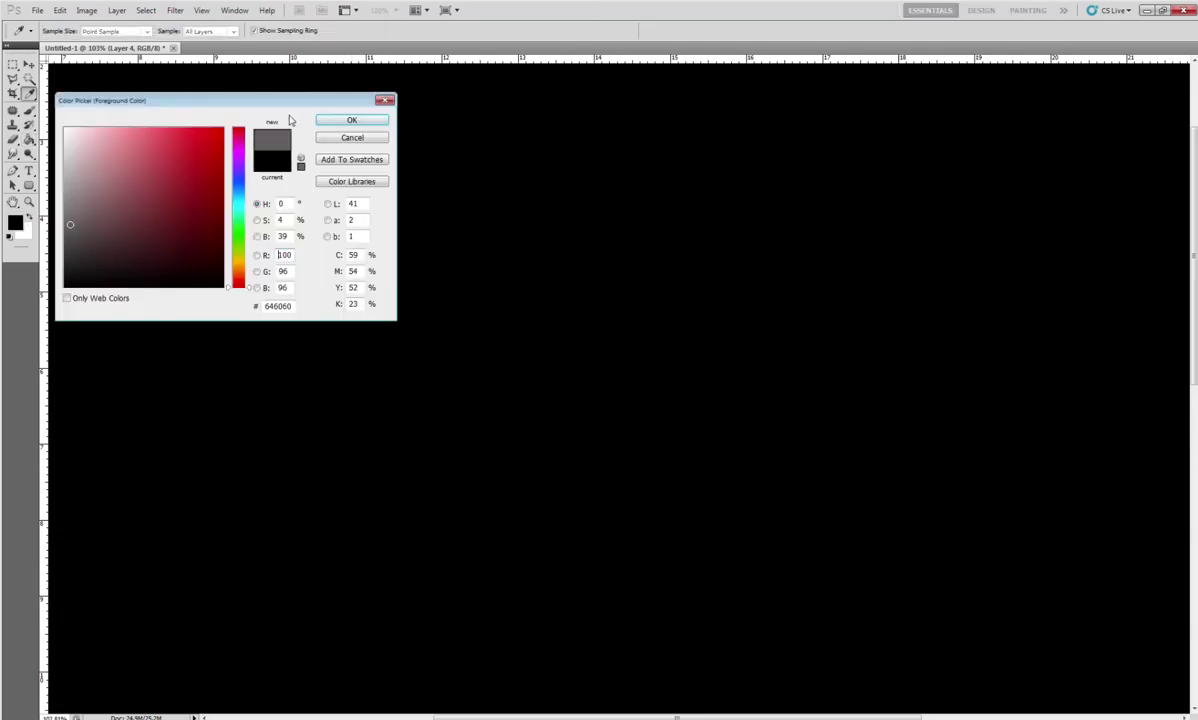
click(338, 121)
click(323, 168)
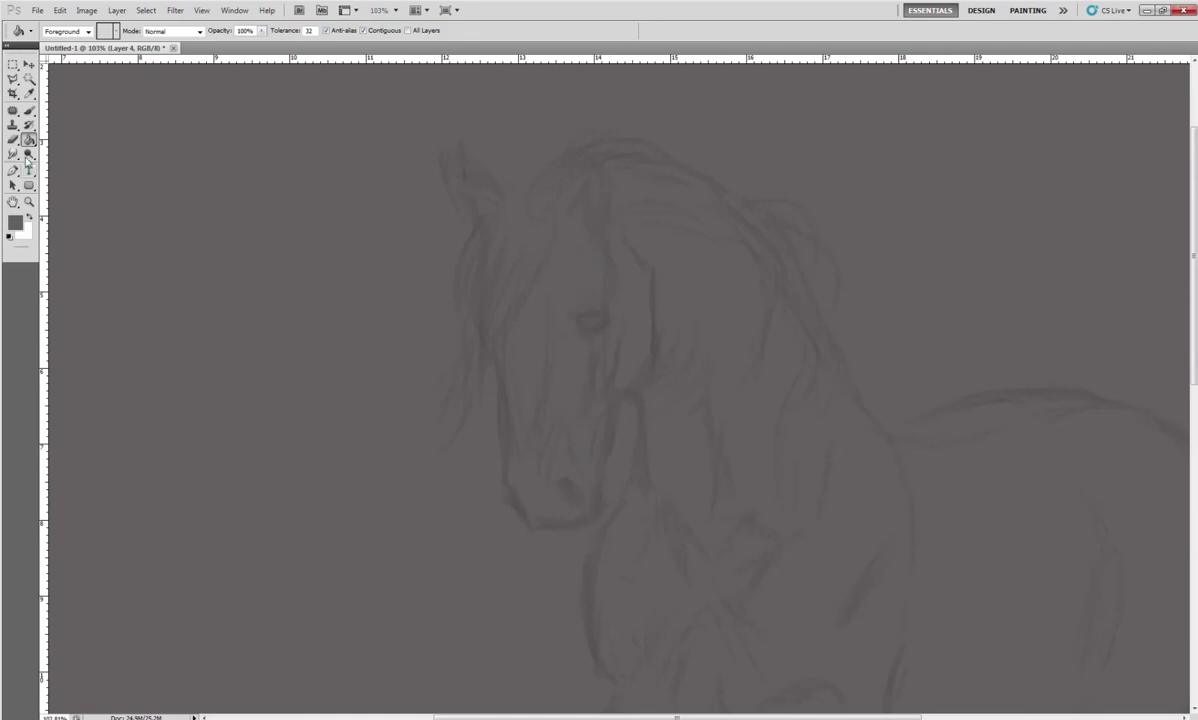
Select the Dodge tool with a 20 px brush size
click(29, 154)
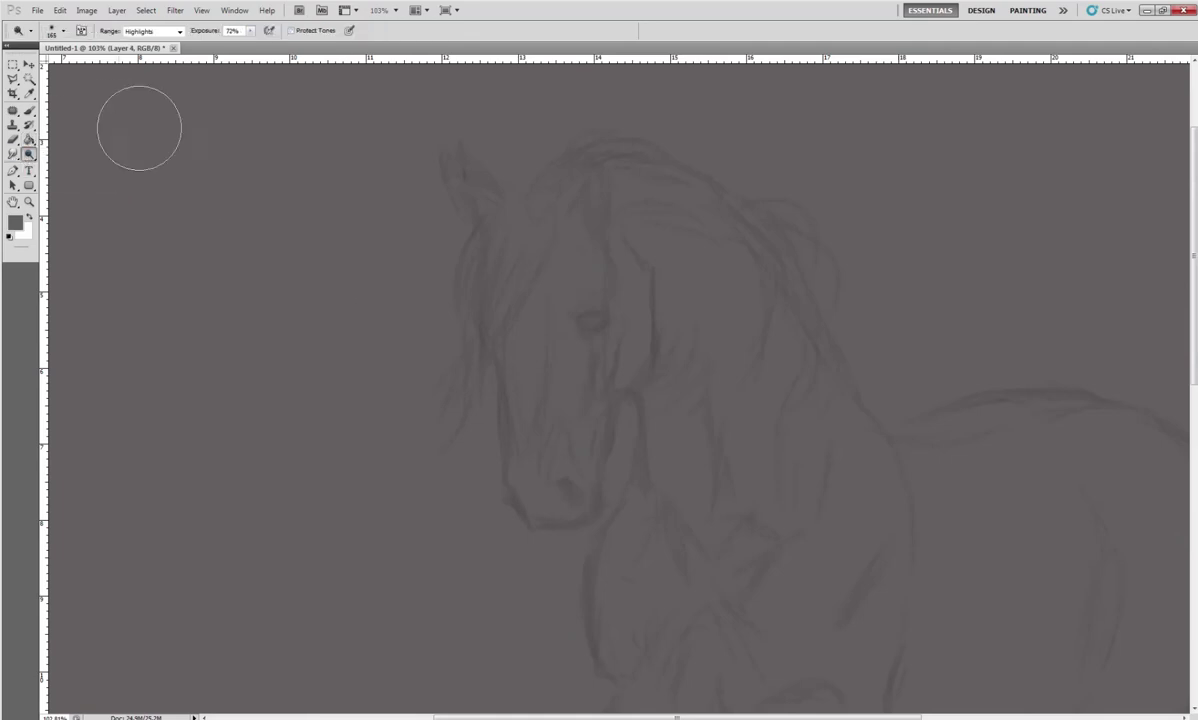
right_click(711, 356)
text(20)
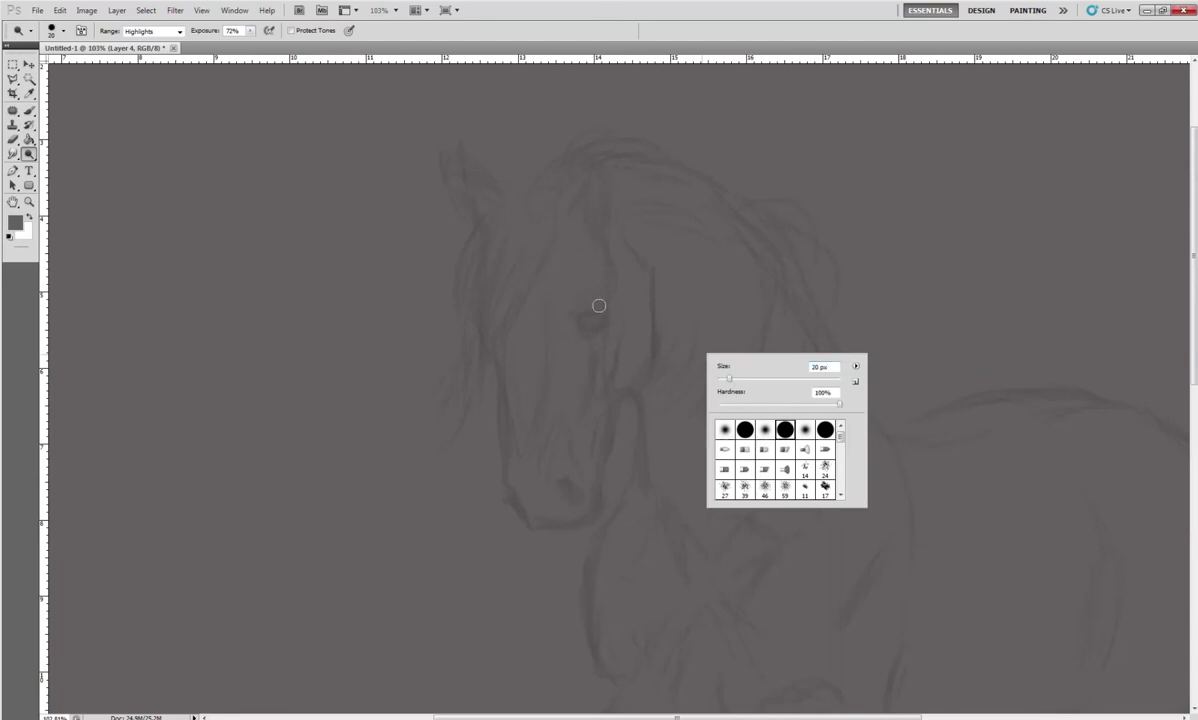
key(Return)
Dodge highlights on the eye, above the eye, the cheek edge and the muzzle
drag(600, 302, 578, 312)
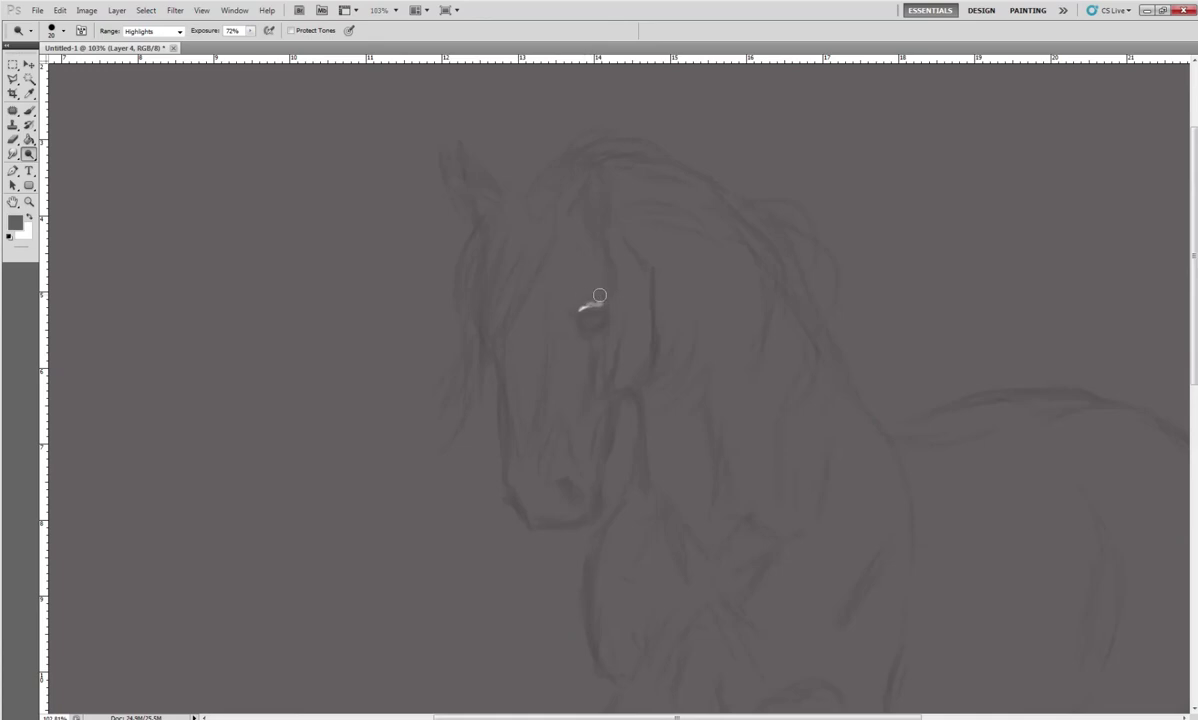
mouse_move(584, 296)
mouse_down()
mouse_move(602, 292)
mouse_move(573, 236)
mouse_up()
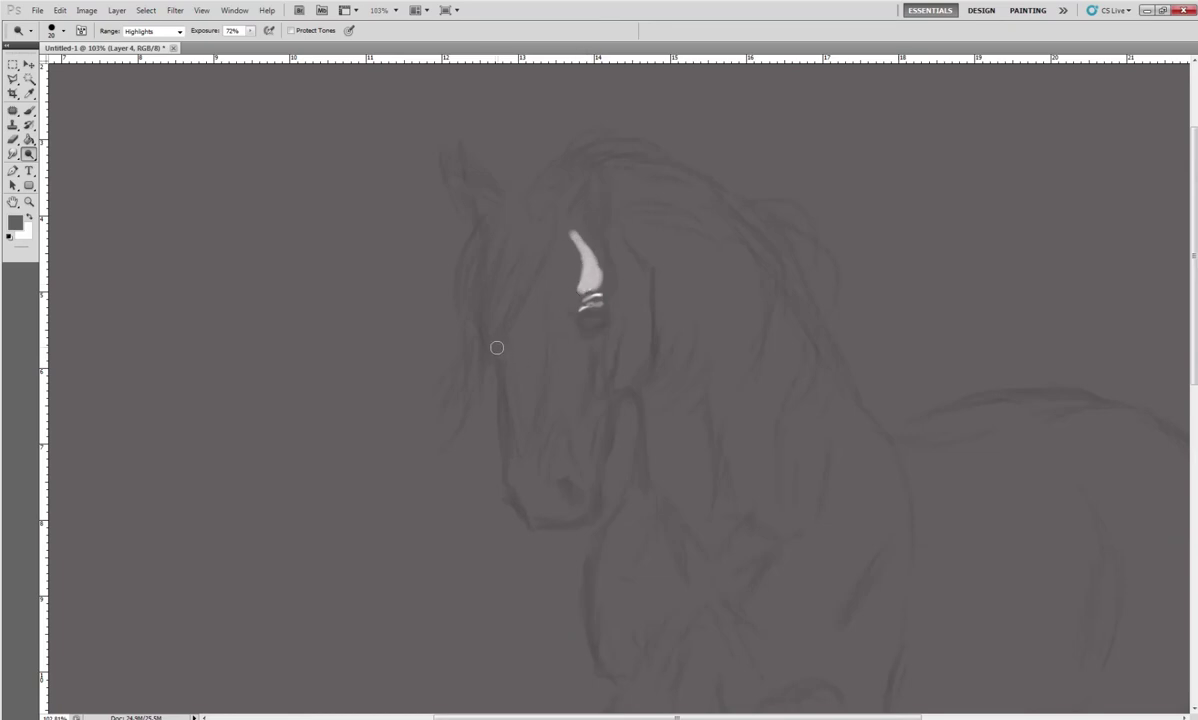
drag(497, 345, 500, 354)
drag(574, 474, 566, 444)
Undo the muzzle highlight and paint light grey on the muzzle, below the eye and left face
key(ctrl+z)
click(29, 110)
alt+click(575, 475)
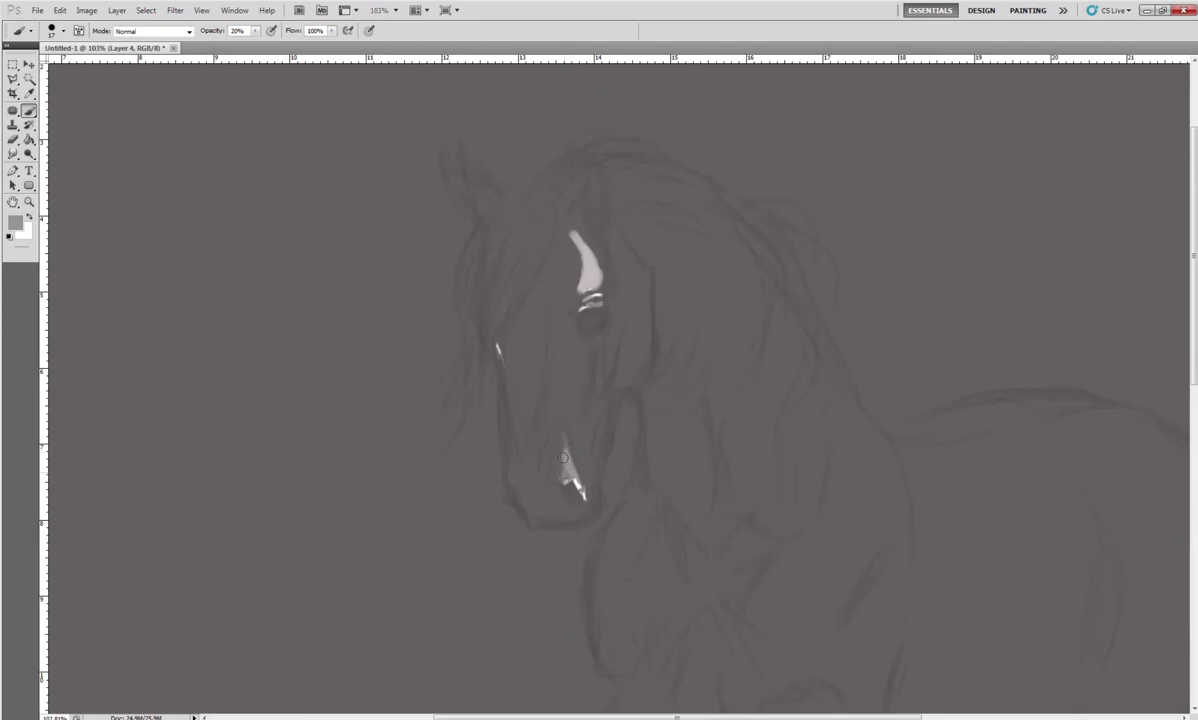
drag(578, 444, 585, 470)
drag(586, 417, 590, 402)
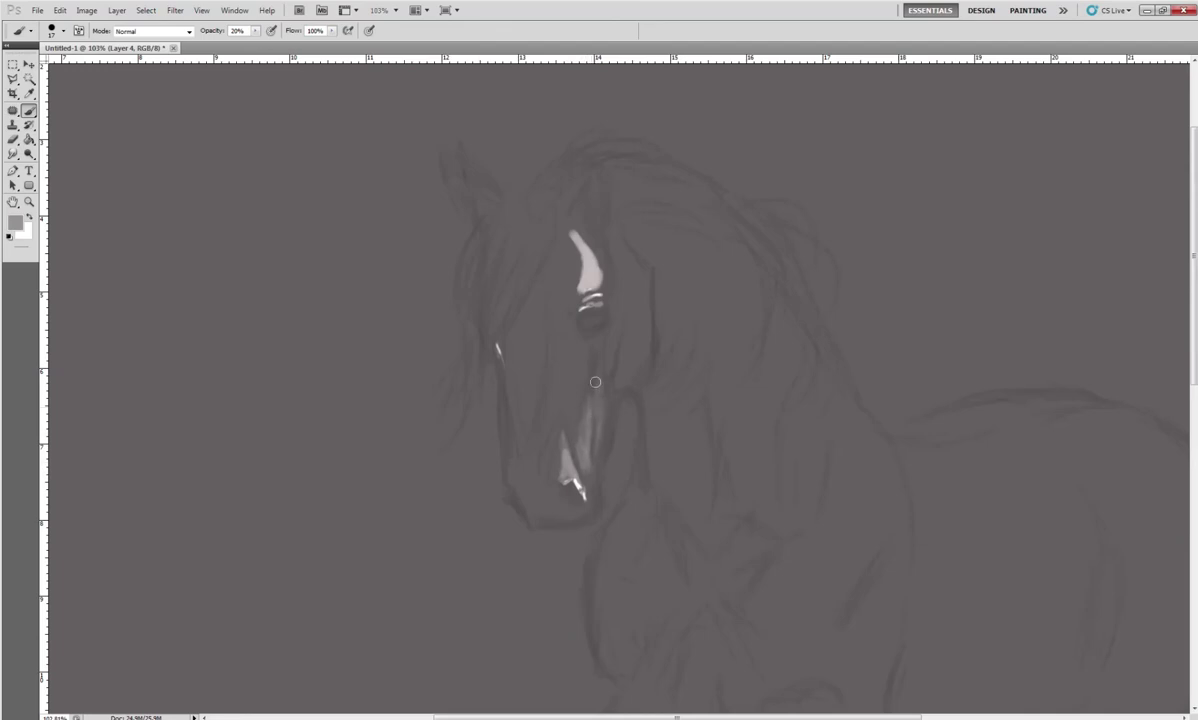
alt+click(590, 251)
drag(606, 354, 610, 336)
drag(500, 338, 517, 438)
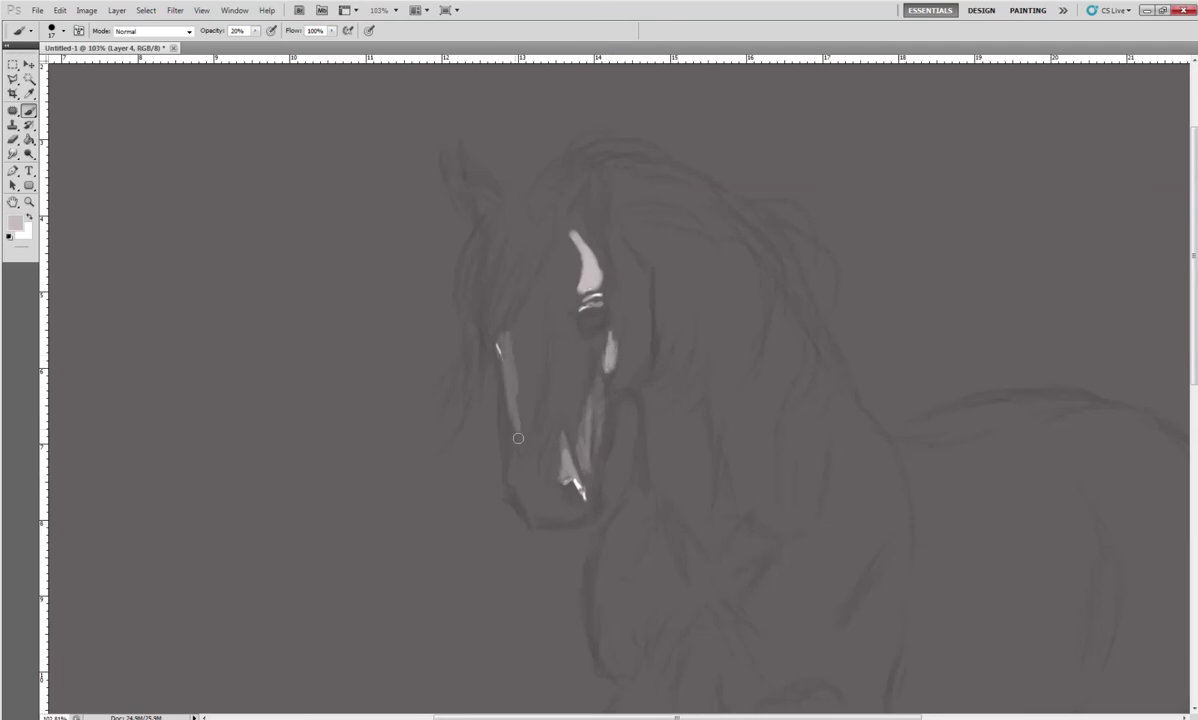
Paint a broad light tone down the face with a 71 px brush, then resize it to 17
right_click(530, 285)
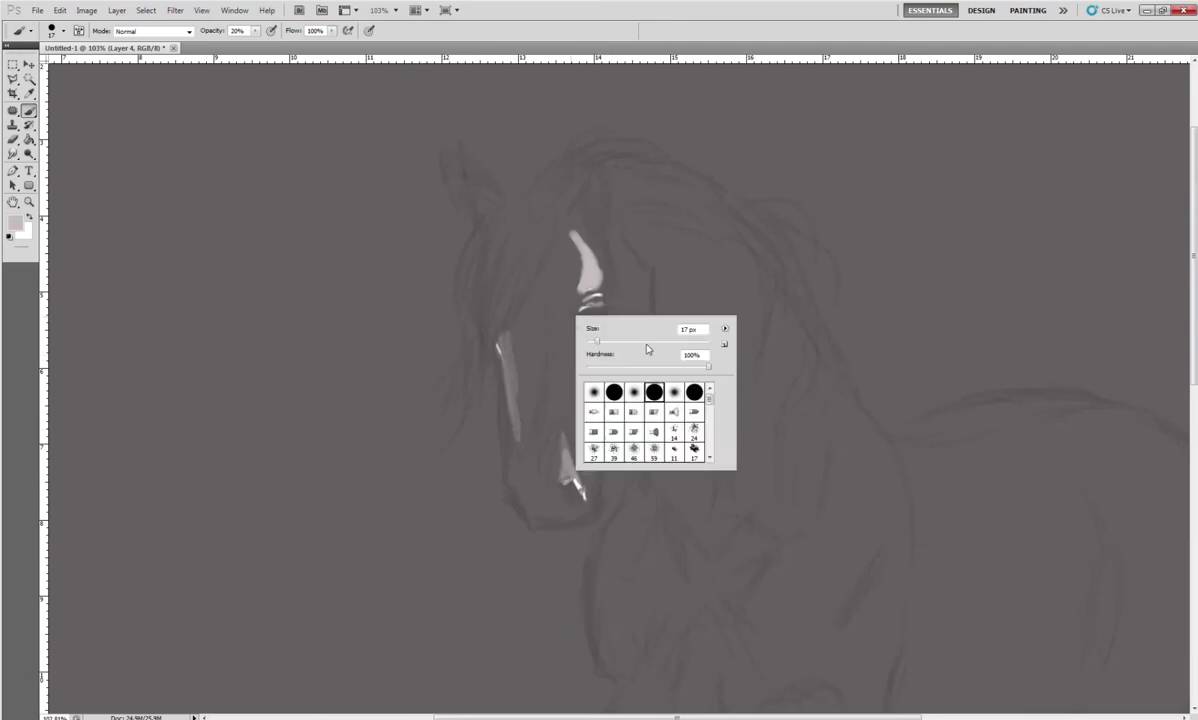
double_click(690, 332)
text(71)
key(Return)
mouse_move(527, 305)
mouse_down()
mouse_move(520, 374)
mouse_move(535, 267)
mouse_move(529, 473)
mouse_move(510, 455)
mouse_move(505, 380)
mouse_up()
right_click(518, 340)
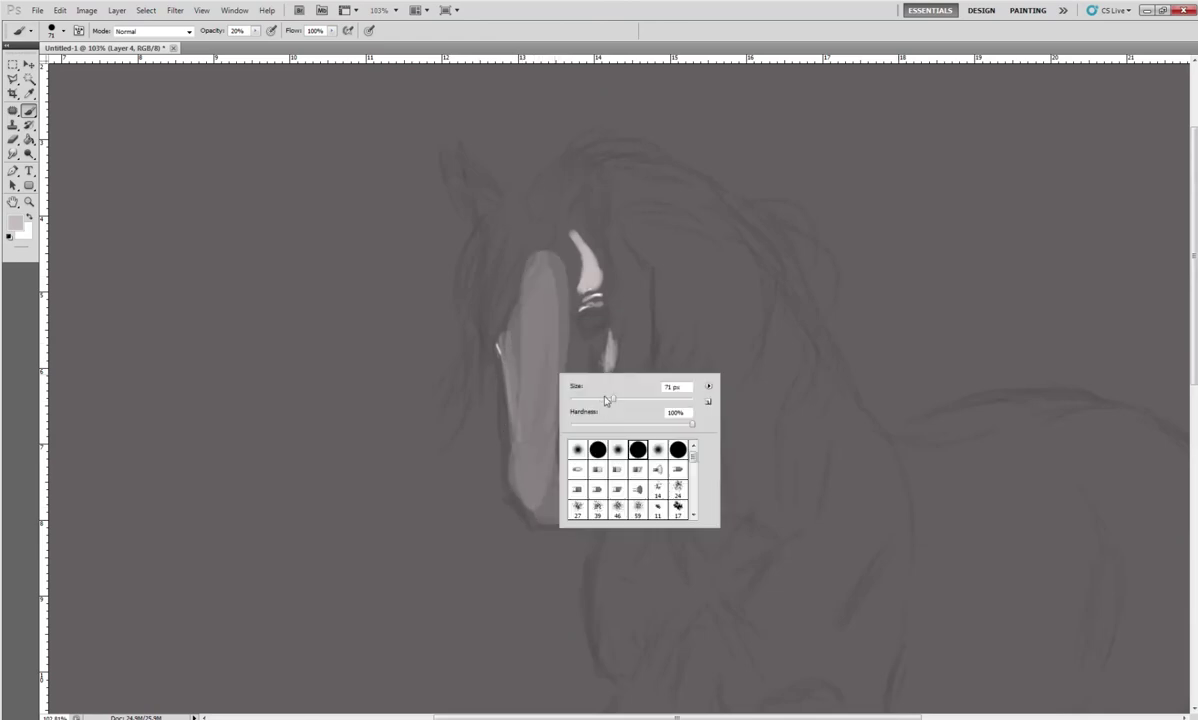
text(17)
key(Return)
At 100% opacity, paint lower-face strokes and a white highlight, then sample face greys
key(0)
drag(600, 360, 590, 450)
drag(565, 470, 580, 495)
alt+click(532, 340)
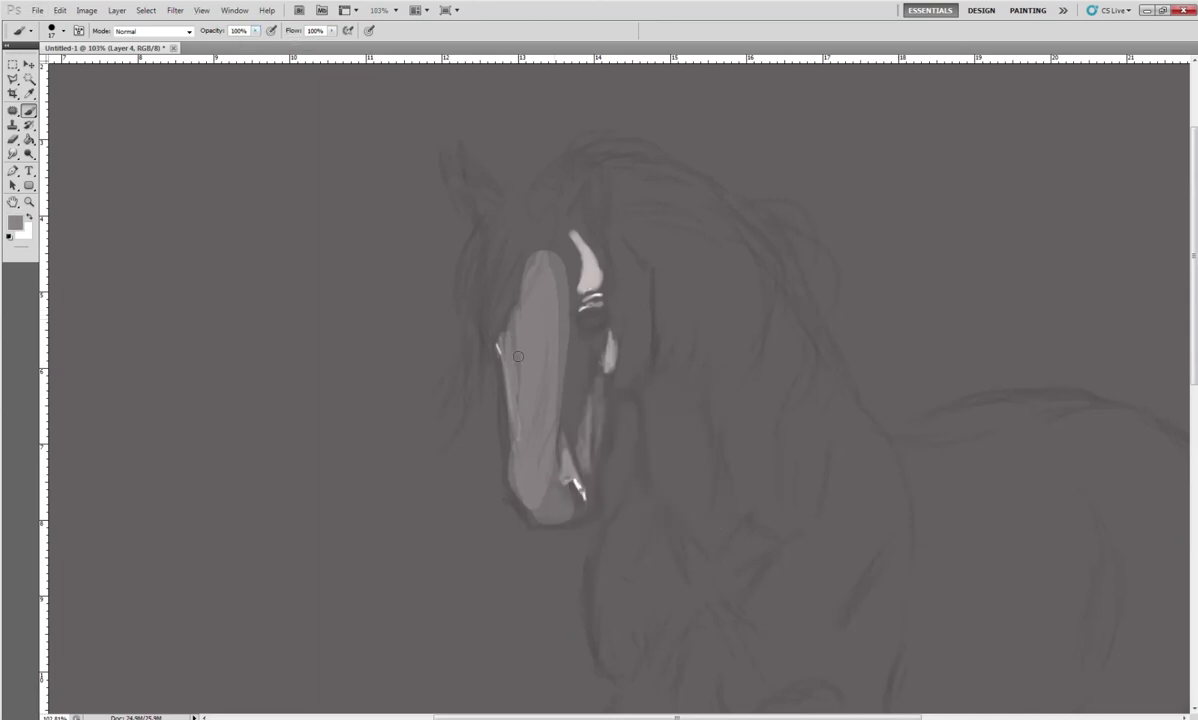
alt+click(556, 284)
alt+click(535, 255)
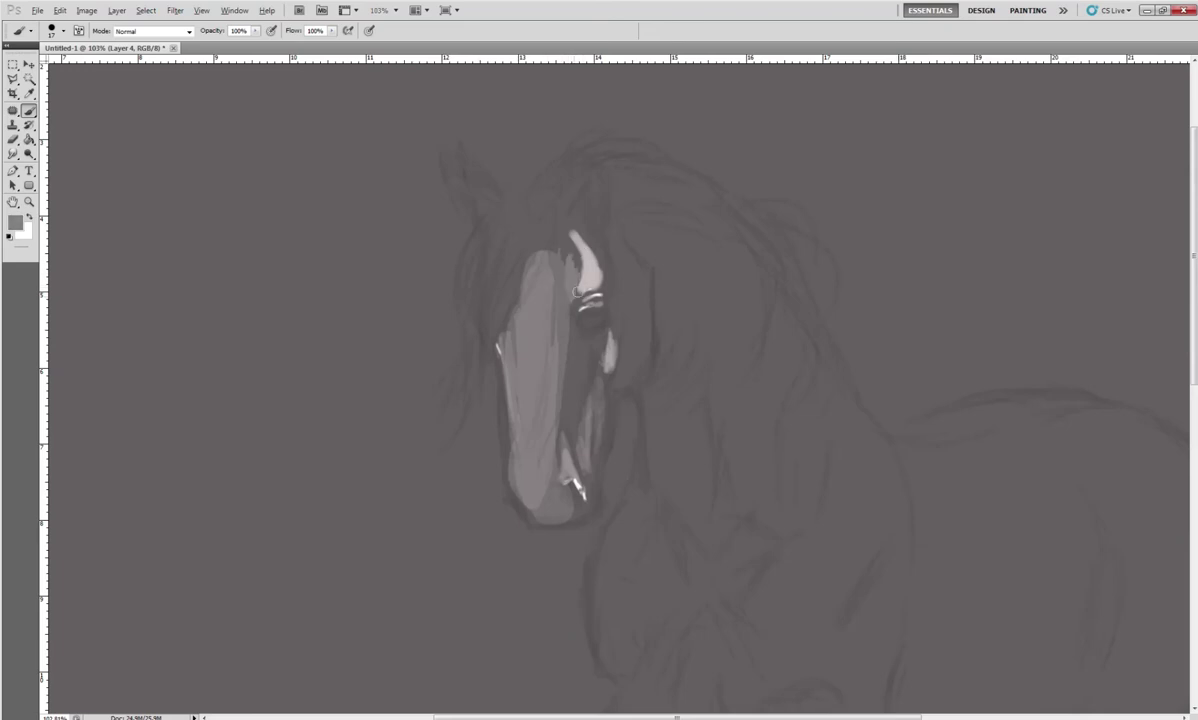
Lower brush opacity to 29% and layer lighter tones above the eye and down the face
click(255, 30)
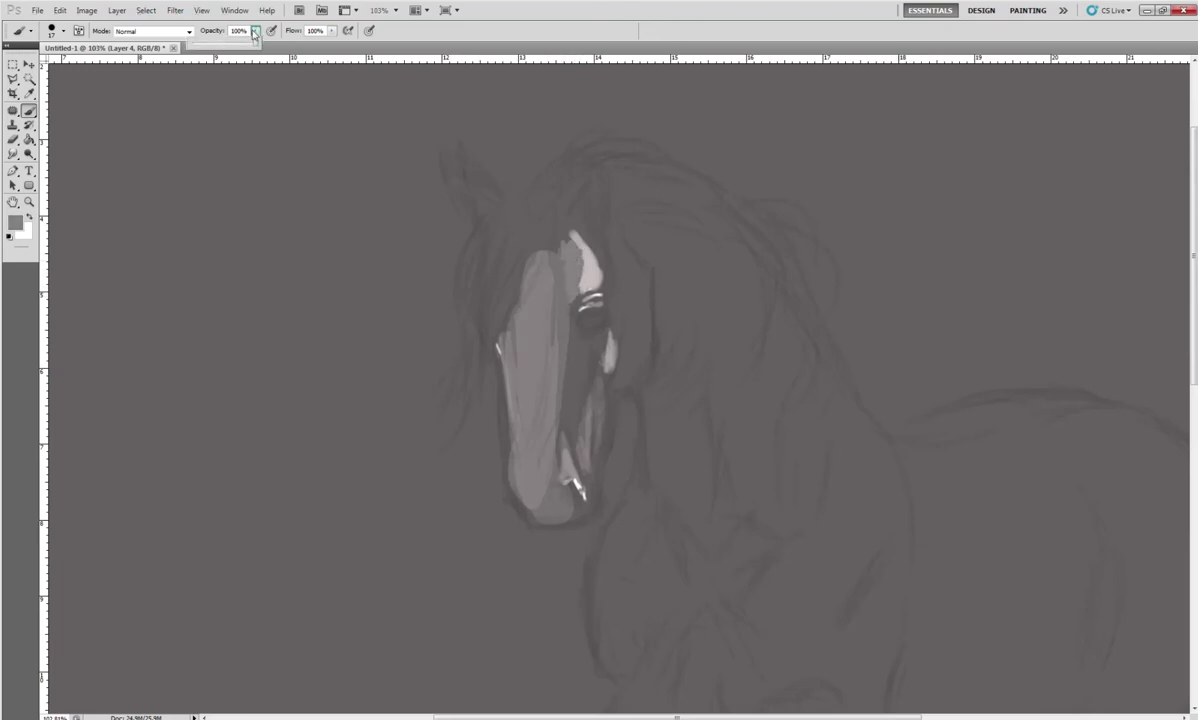
drag(206, 46, 198, 46)
alt+click(580, 258)
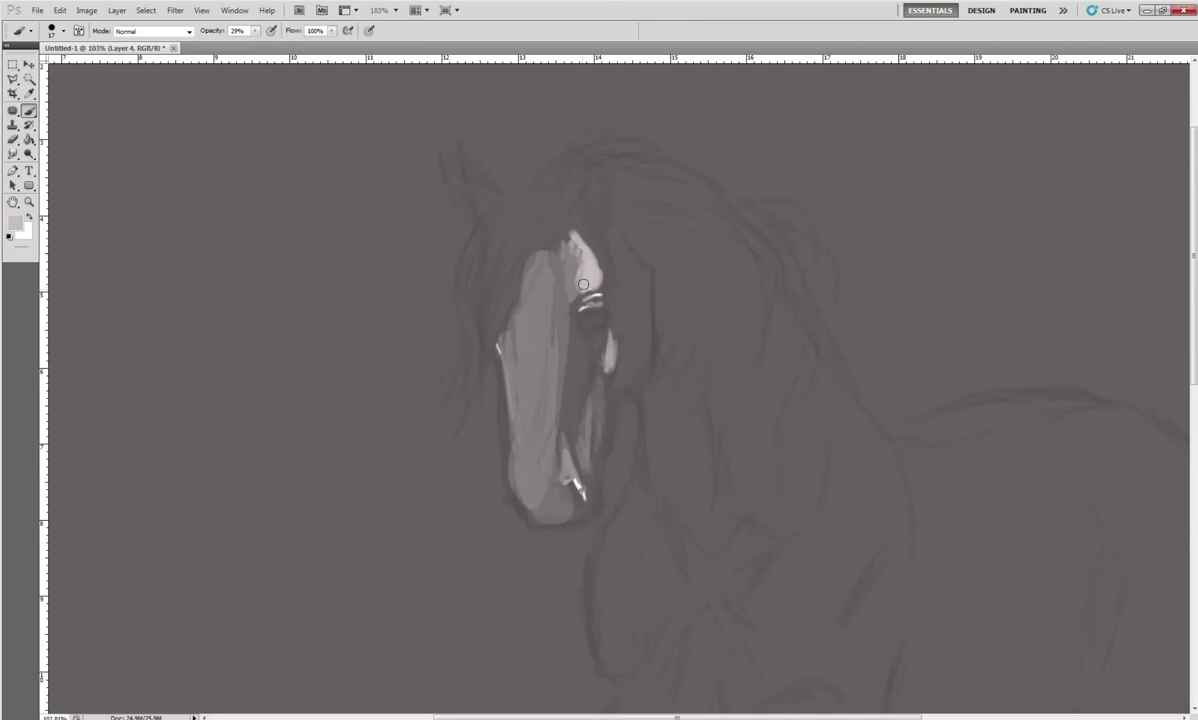
drag(583, 284, 578, 291)
drag(516, 390, 524, 362)
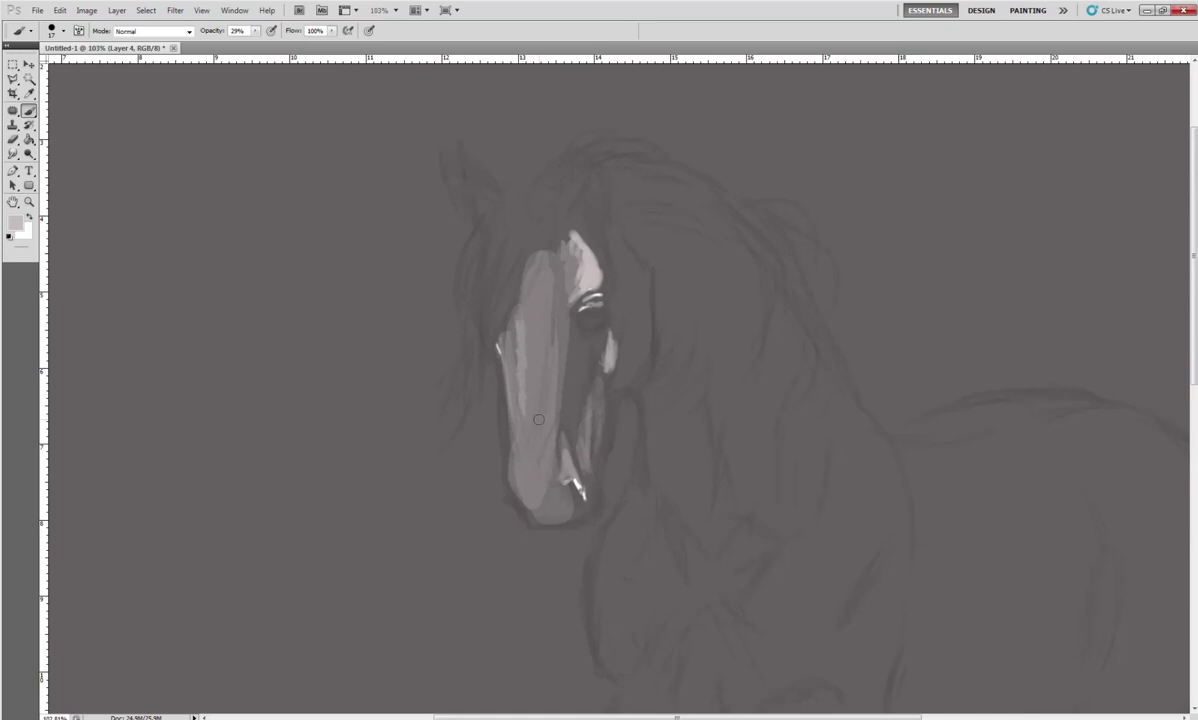
drag(544, 300, 538, 431)
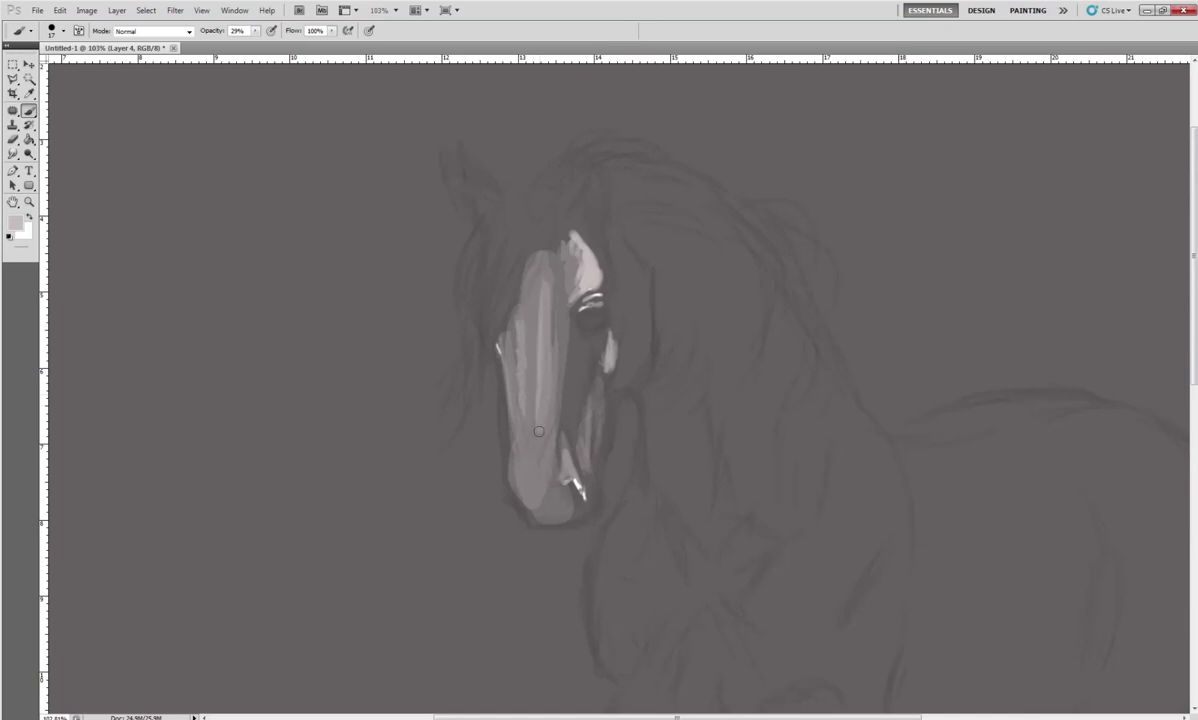
drag(517, 320, 531, 438)
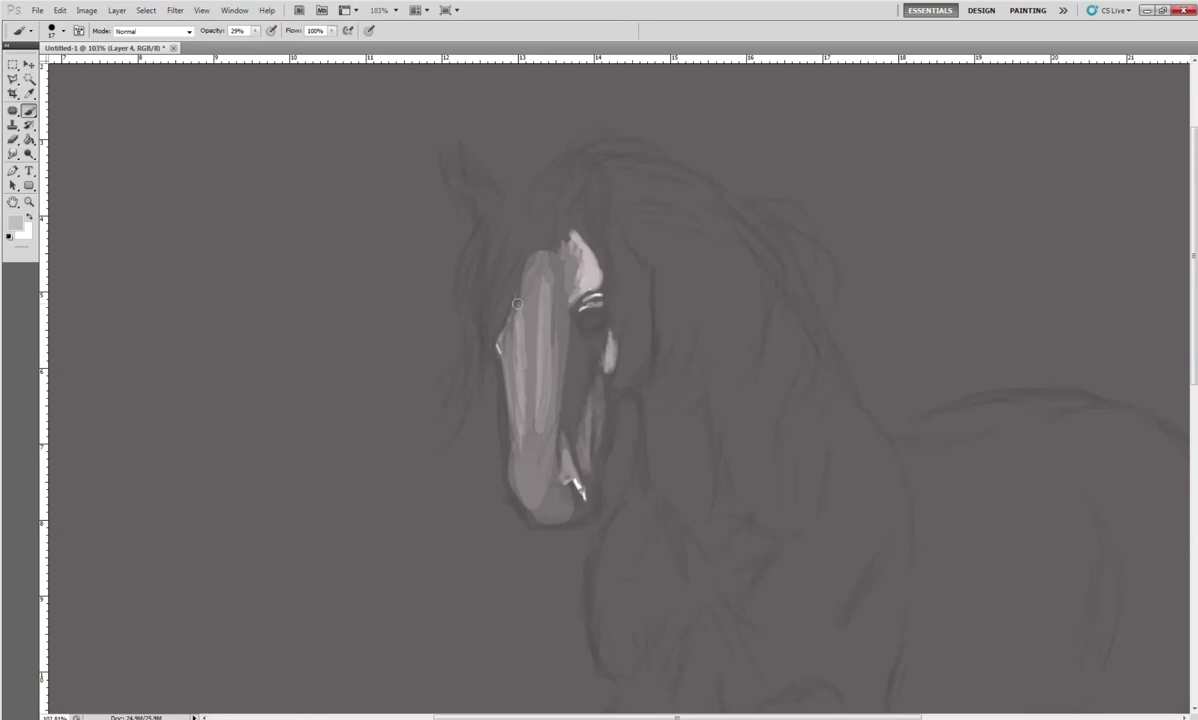
drag(565, 230, 548, 240)
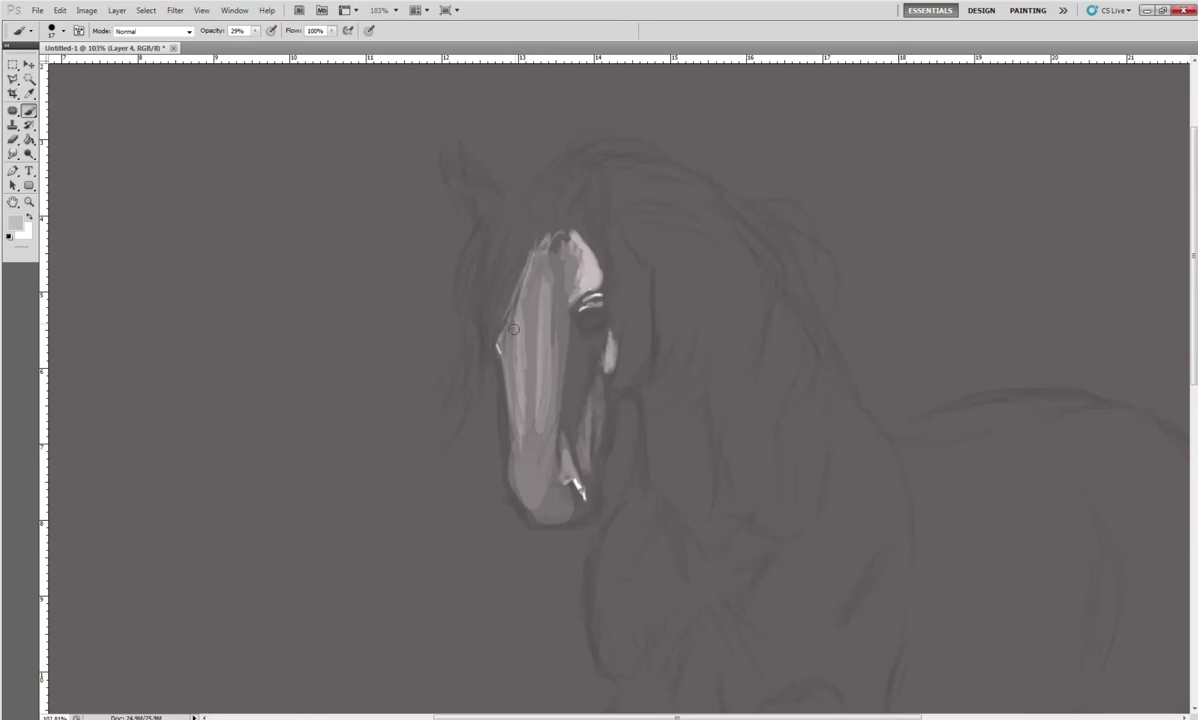
Highlight the face's left edge, the muzzle edge and the area beside the nostril
alt+click(503, 342)
mouse_move(500, 345)
mouse_down()
mouse_move(520, 406)
mouse_move(514, 430)
mouse_up()
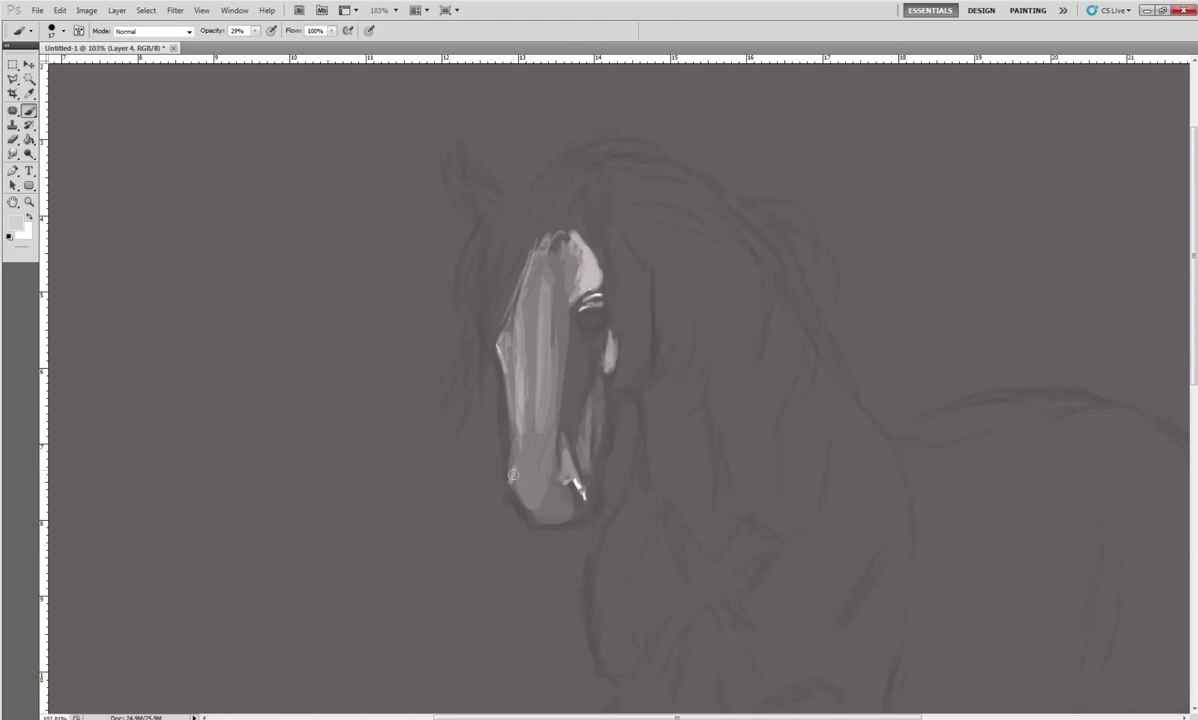
drag(511, 462, 515, 484)
mouse_move(484, 452)
mouse_down()
mouse_move(532, 502)
mouse_move(490, 464)
mouse_move(510, 448)
mouse_move(522, 458)
mouse_move(514, 436)
mouse_move(540, 492)
mouse_move(512, 450)
mouse_move(583, 504)
mouse_up()
mouse_move(545, 462)
mouse_down()
mouse_move(584, 492)
mouse_move(565, 452)
mouse_up()
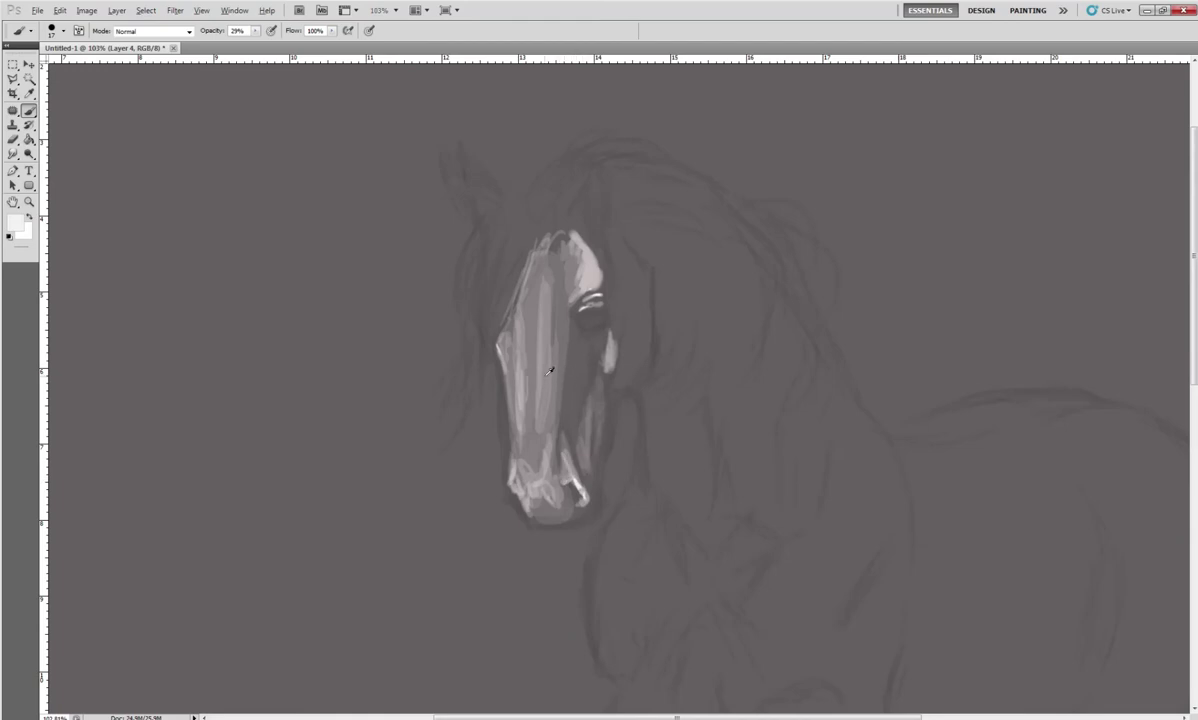
key(alt)
drag(542, 385, 536, 401)
Undo the last strokes, switch to a soft round brush, and lighten the left edge and forehead
key(ctrl+z)
right_click(592, 357)
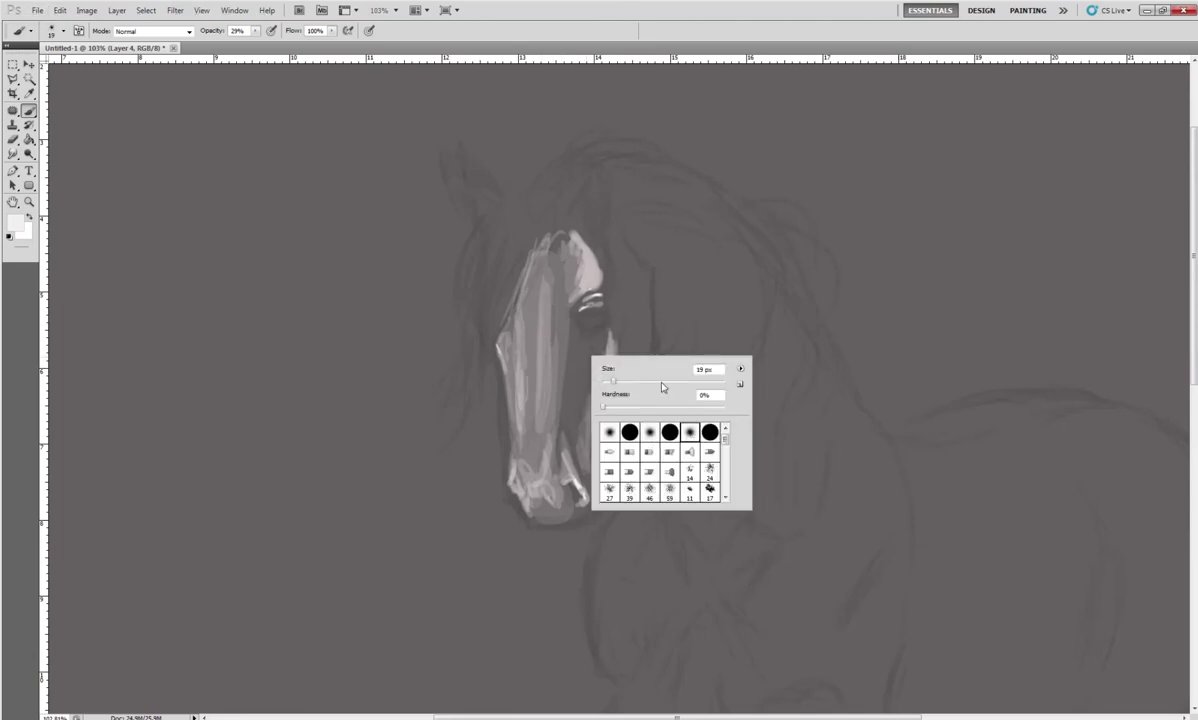
click(511, 333)
drag(506, 308, 498, 392)
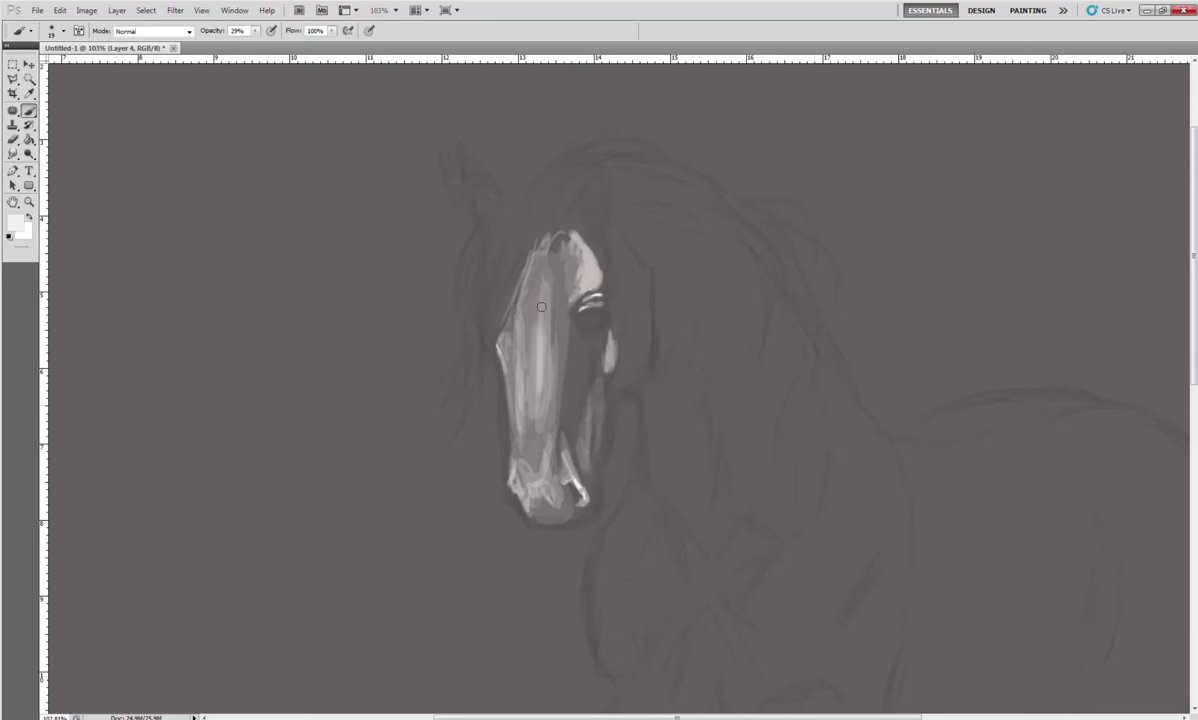
alt+click(530, 443)
alt+click(512, 441)
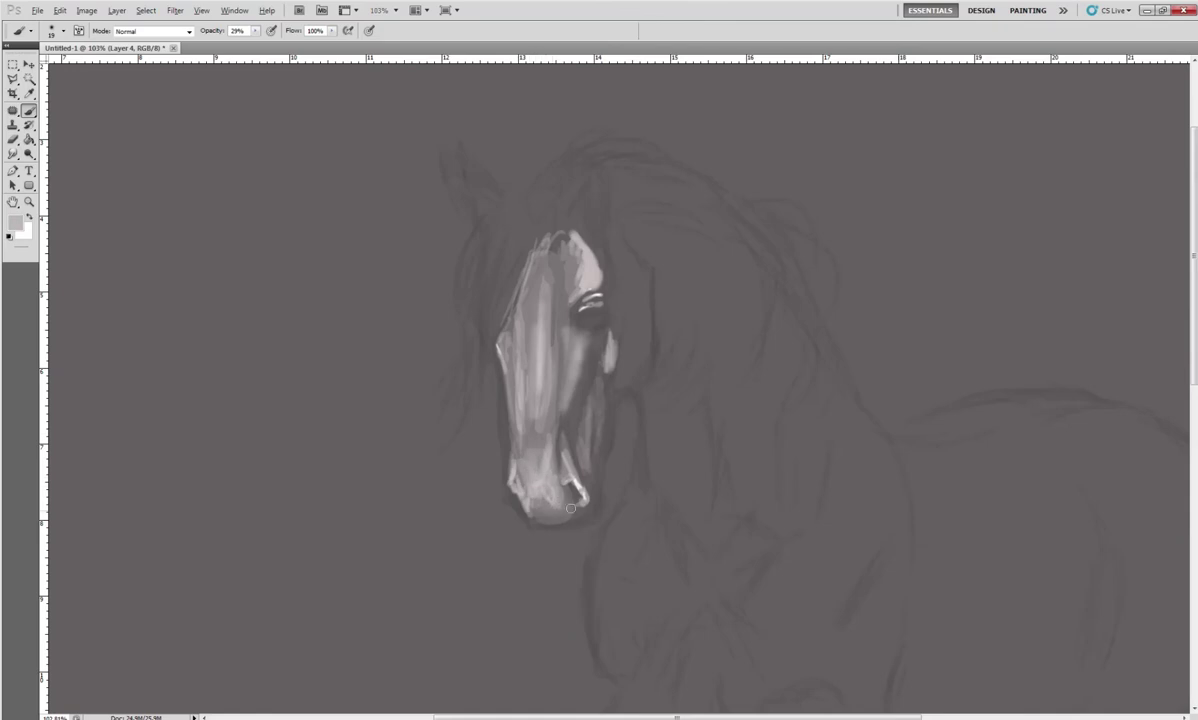
drag(535, 252, 555, 249)
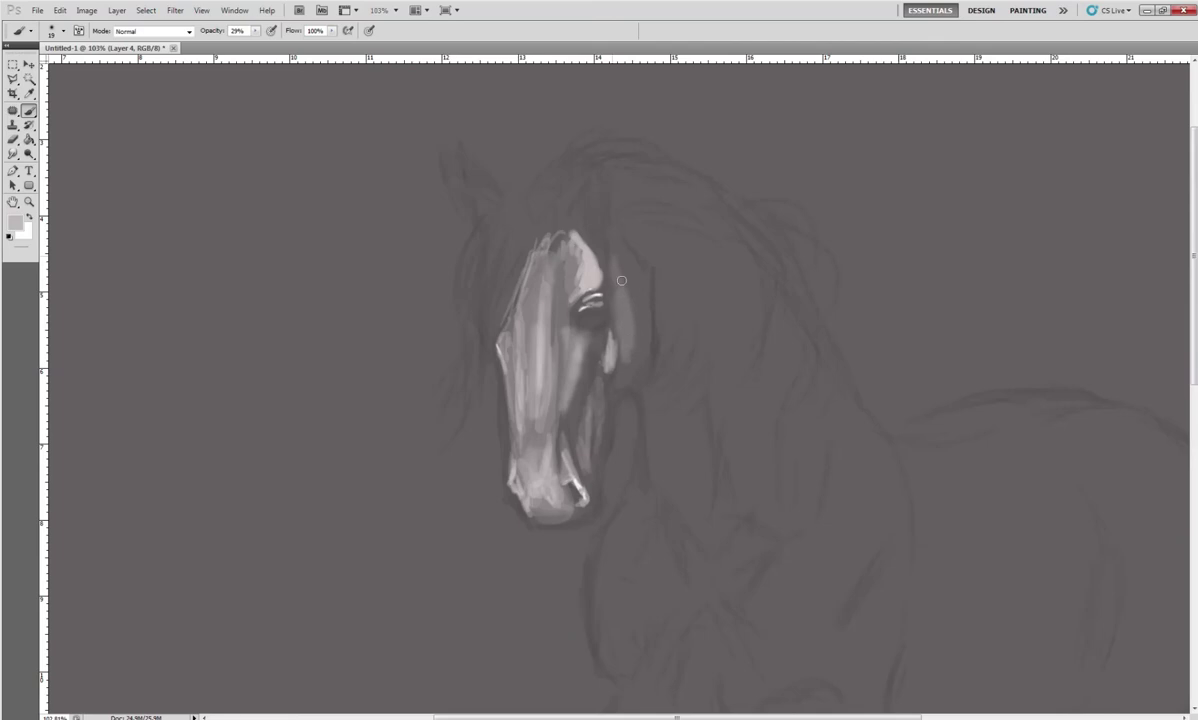
Enlarge the brush to 40 px and softly shade the cheek, nose and forehead
right_click(594, 219)
mouse_move(661, 265)
mouse_down()
mouse_move(676, 265)
mouse_move(635, 380)
mouse_up()
key(Return)
right_click(645, 291)
key(Return)
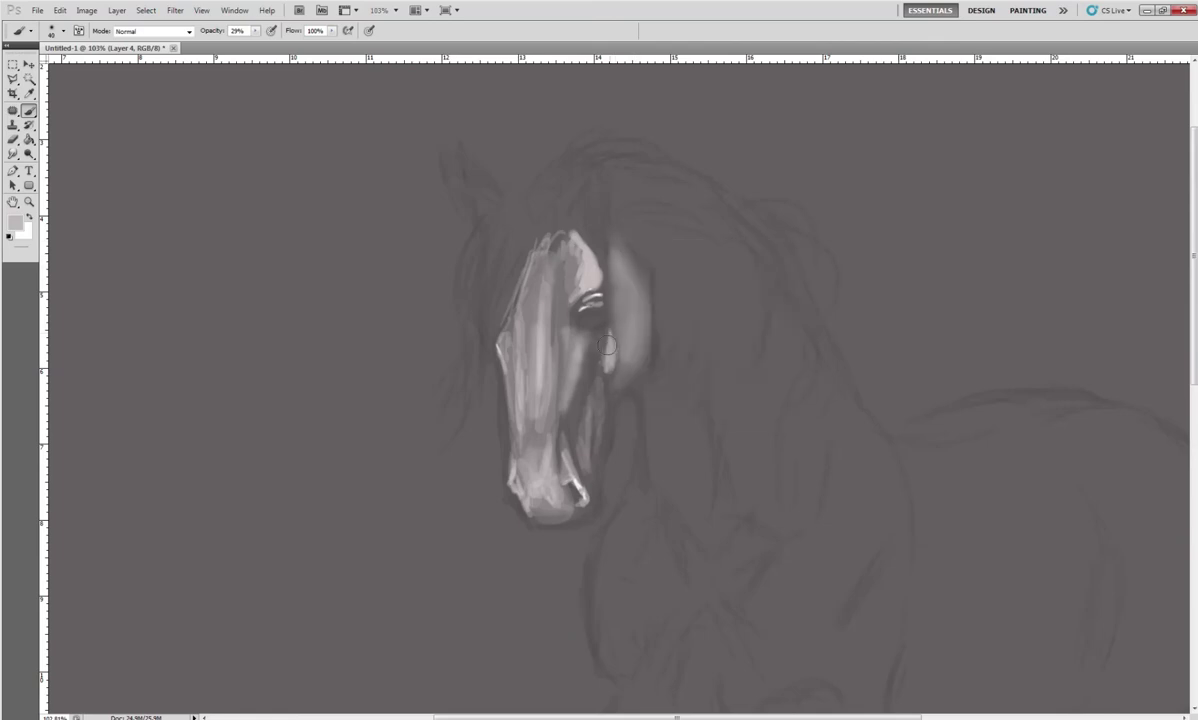
mouse_move(570, 305)
mouse_down()
mouse_move(540, 375)
mouse_move(540, 450)
mouse_up()
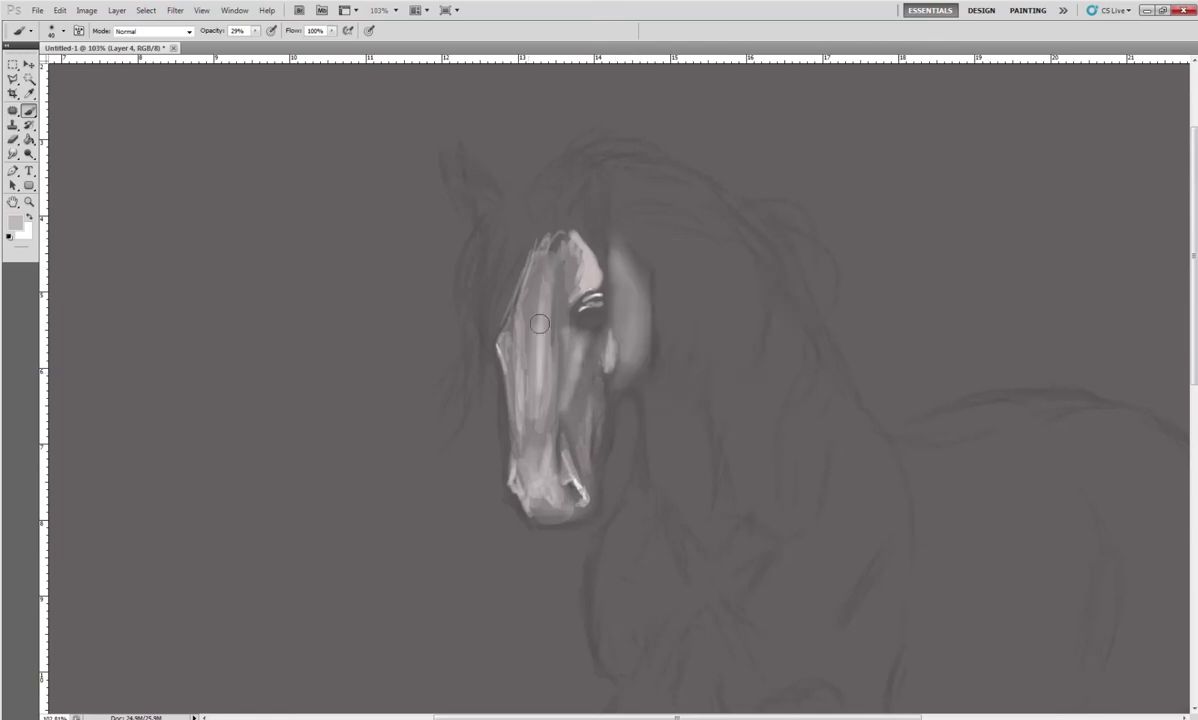
mouse_move(552, 268)
mouse_down()
mouse_move(568, 243)
mouse_move(556, 224)
mouse_up()
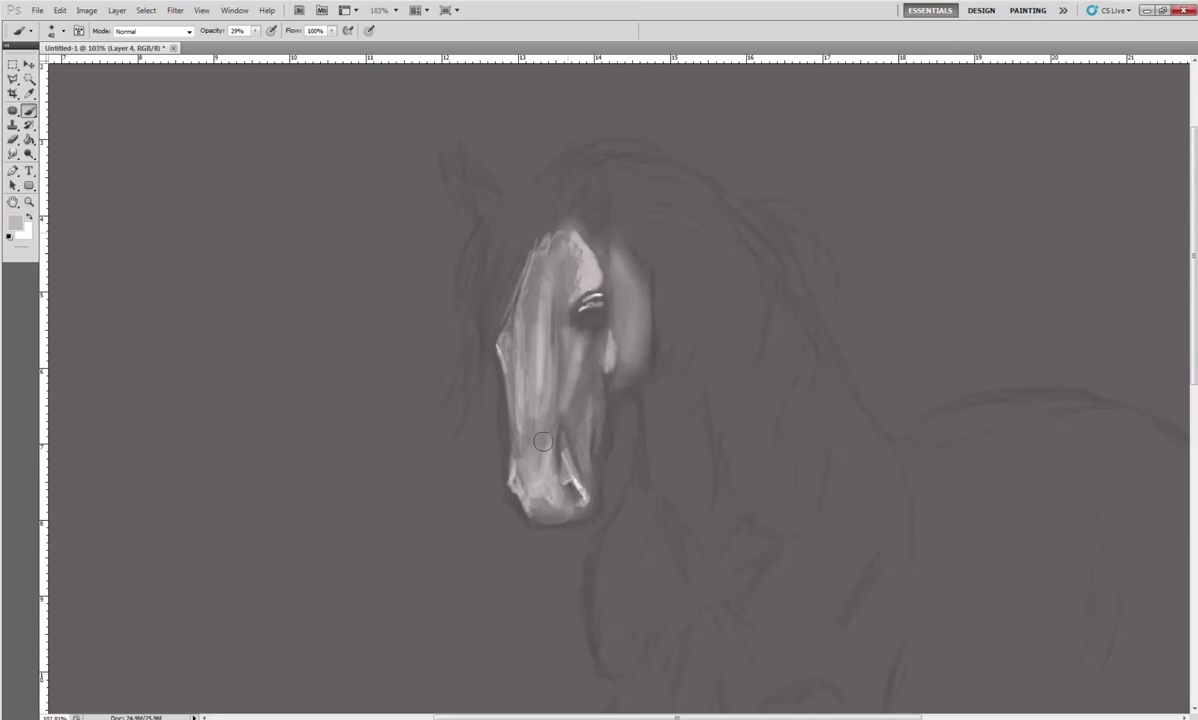
Sample darker and blaze greys, then lighten the face's left edge and lower muzzle
right_click(533, 316)
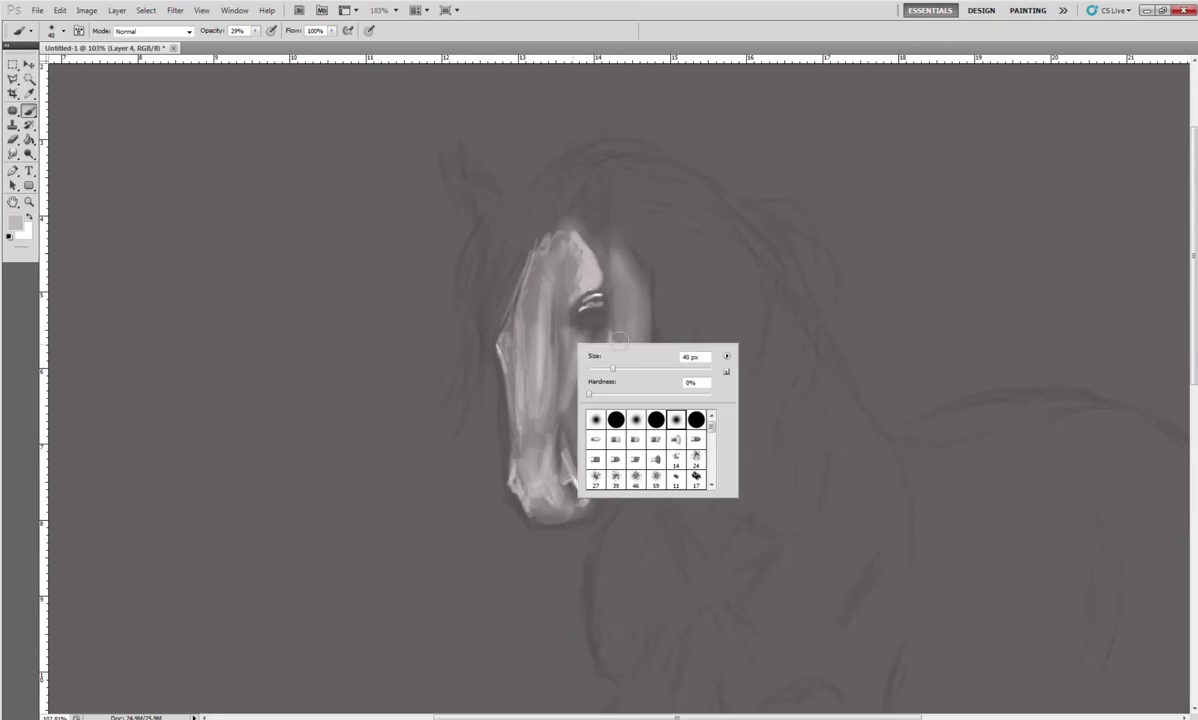
alt+click(493, 295)
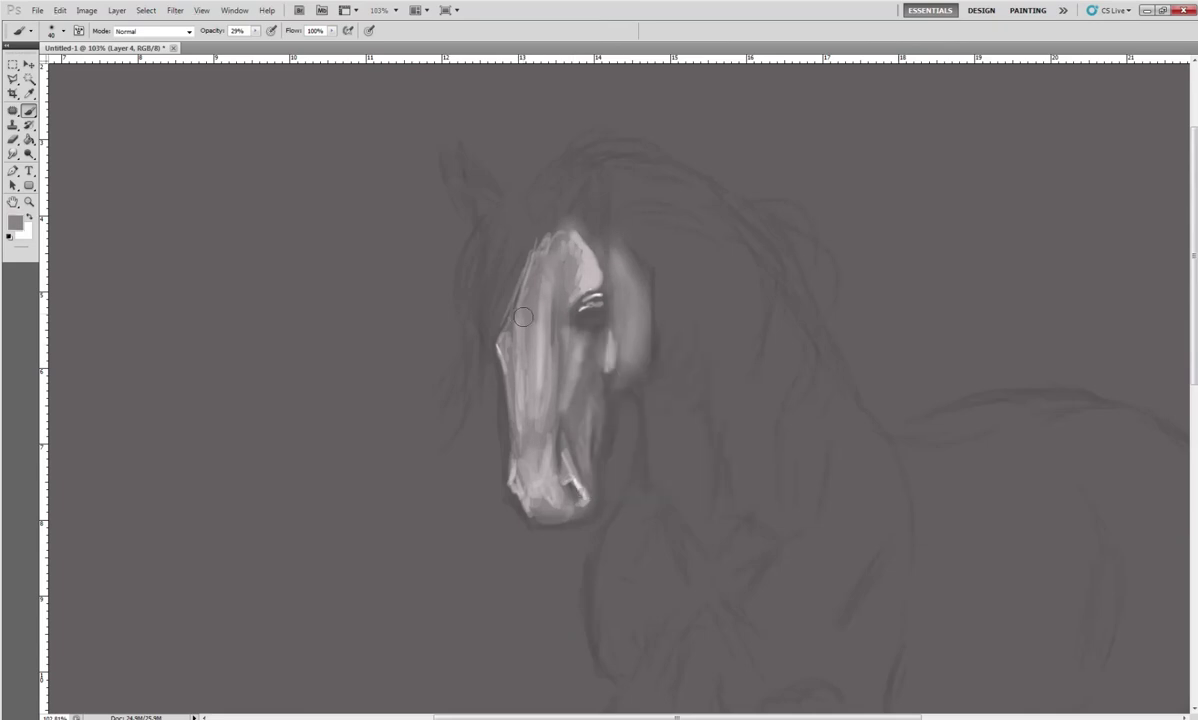
alt+click(503, 332)
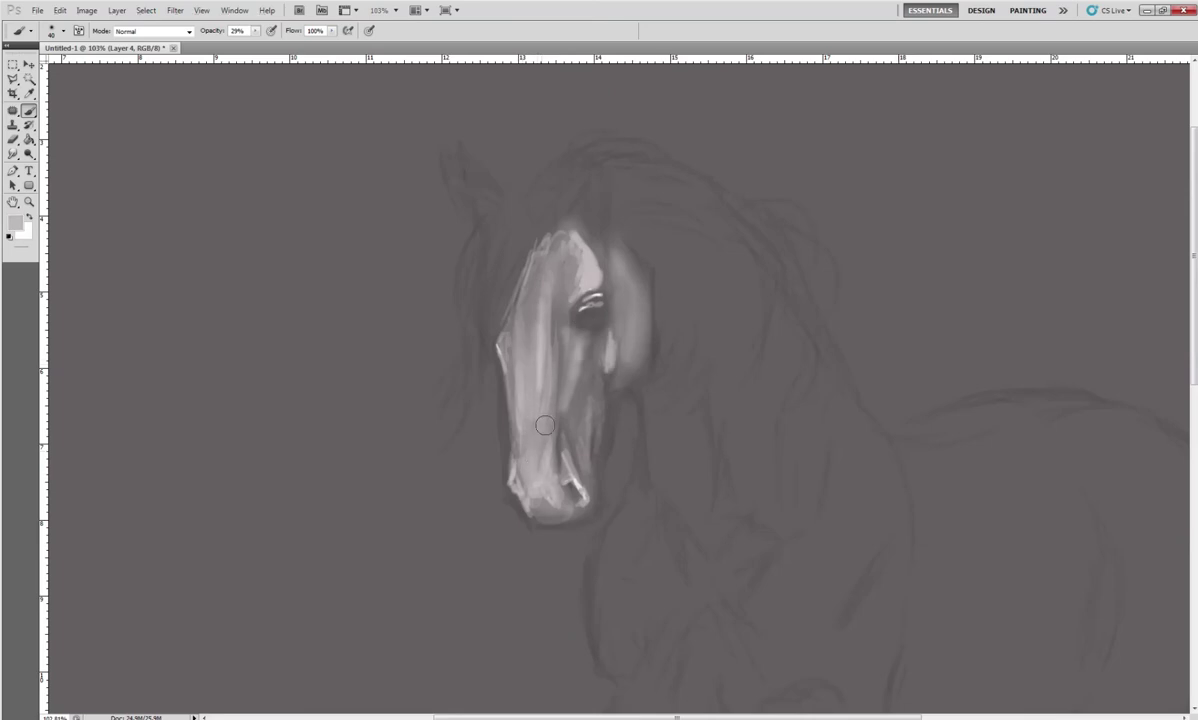
mouse_move(510, 445)
mouse_down()
mouse_move(545, 515)
mouse_move(545, 478)
mouse_up()
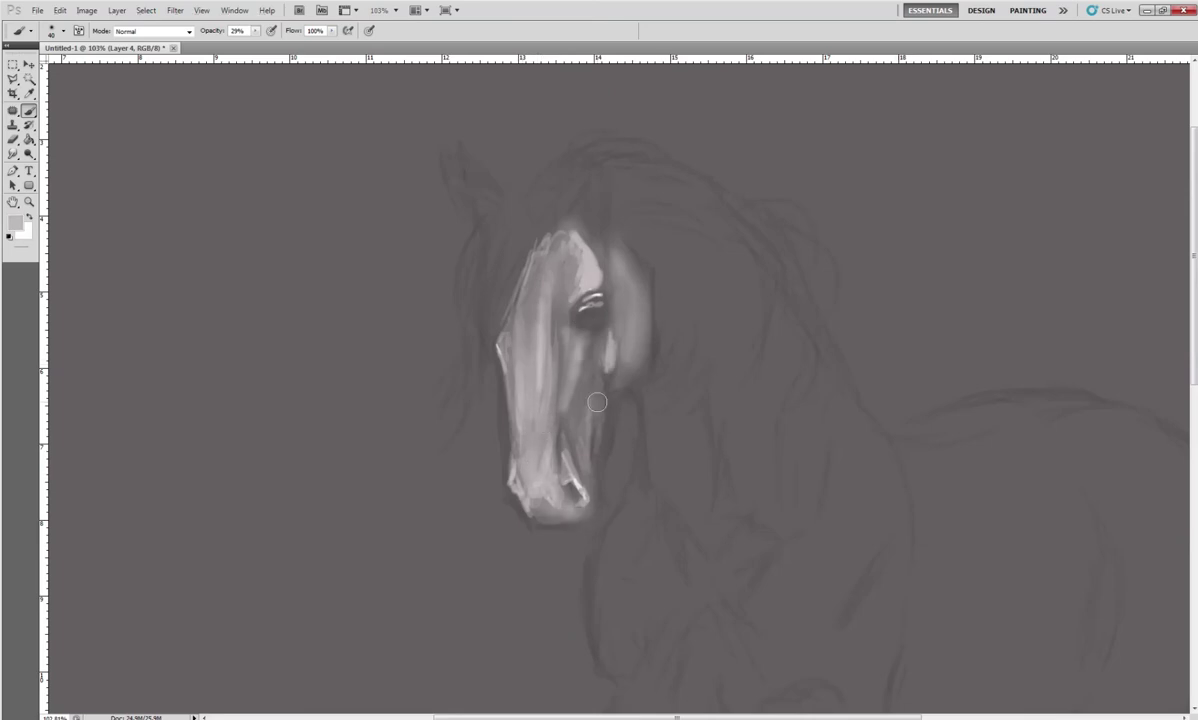
Switch to a small hard round brush and sample a lighter tone at the nose
right_click(637, 420)
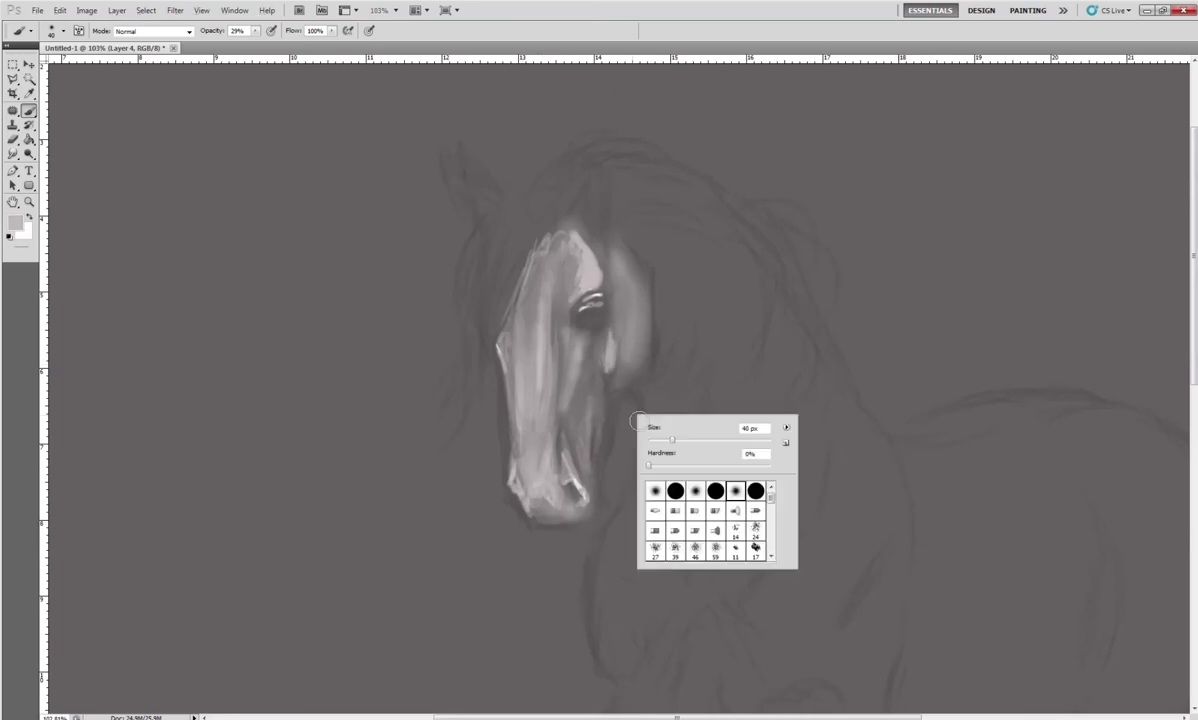
click(715, 490)
key(Return)
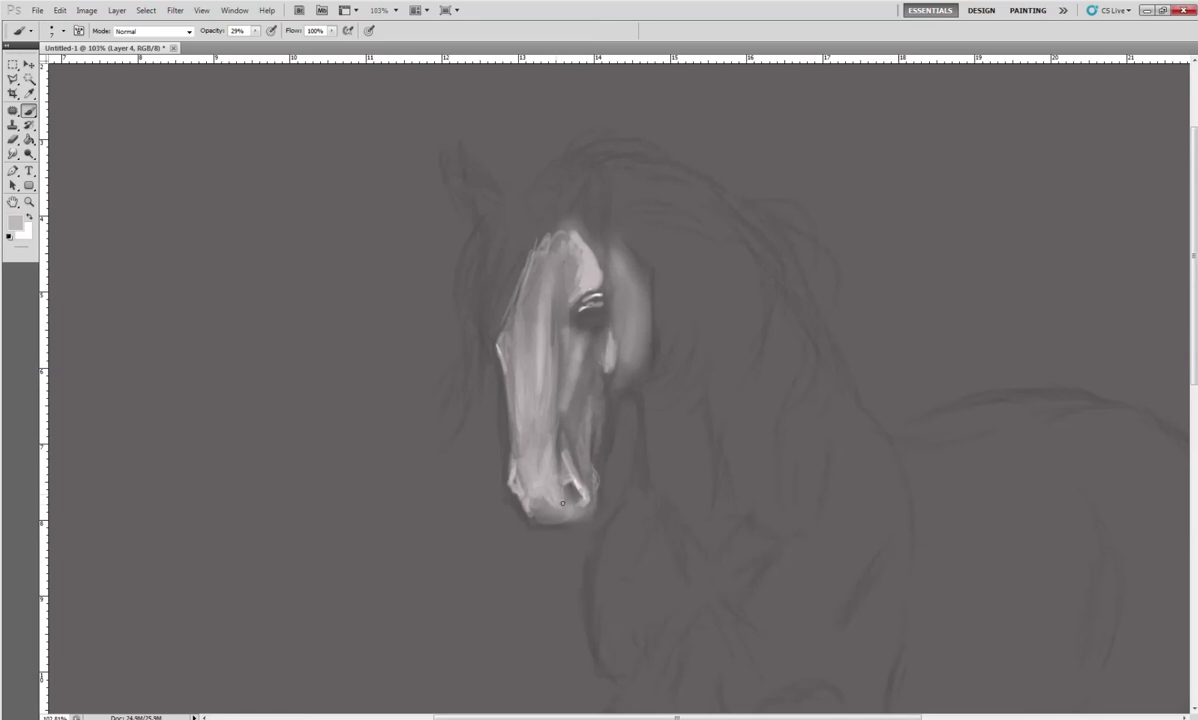
alt+click(570, 480)
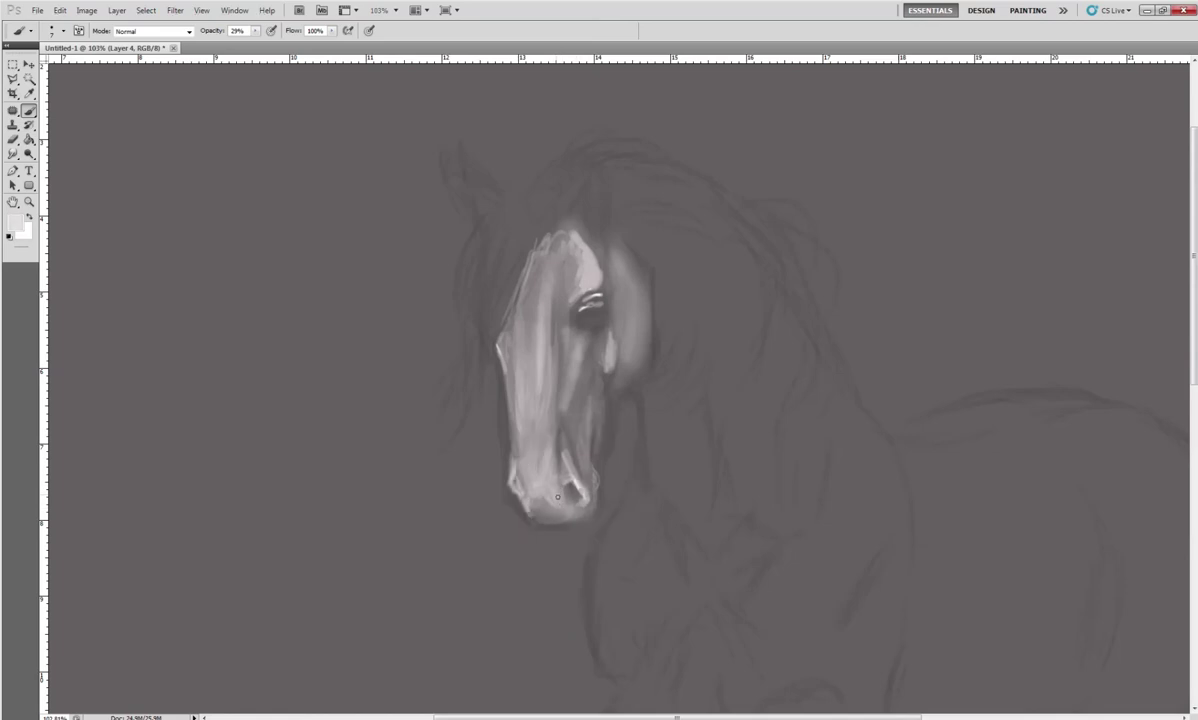
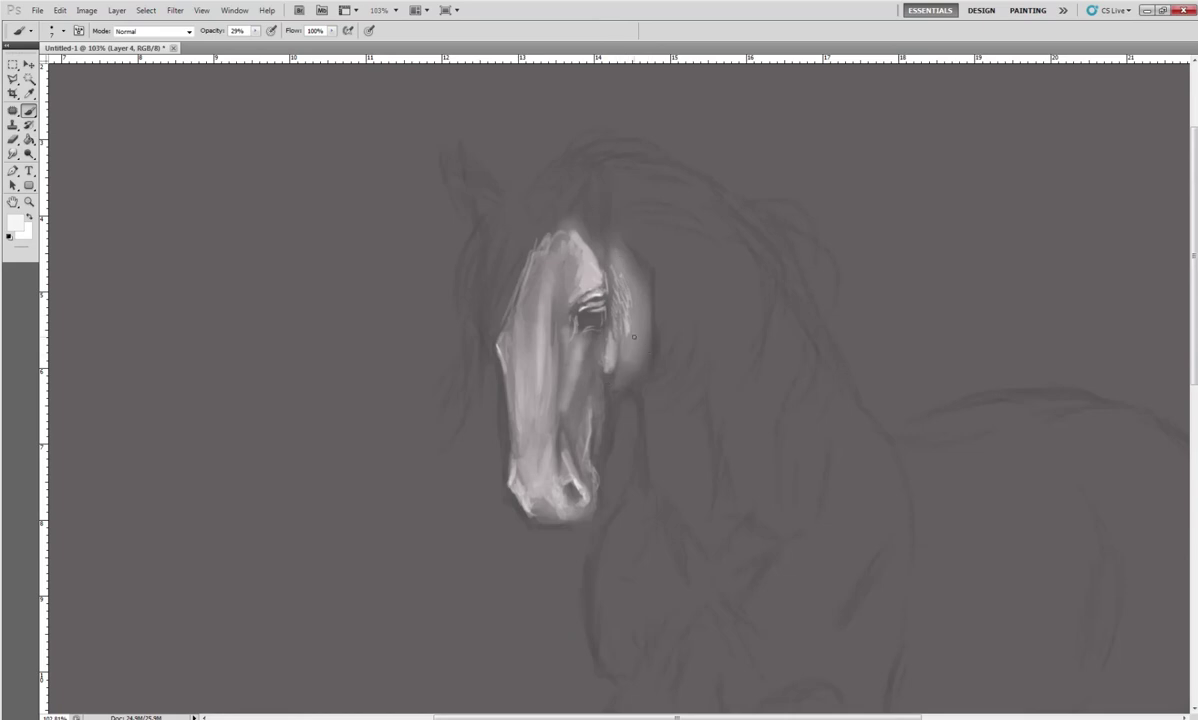
Set brush opacity to 16%, sample pale greys from the cheek and forehead, and use a 17 px brush
click(254, 31)
alt+click(637, 333)
alt+click(633, 289)
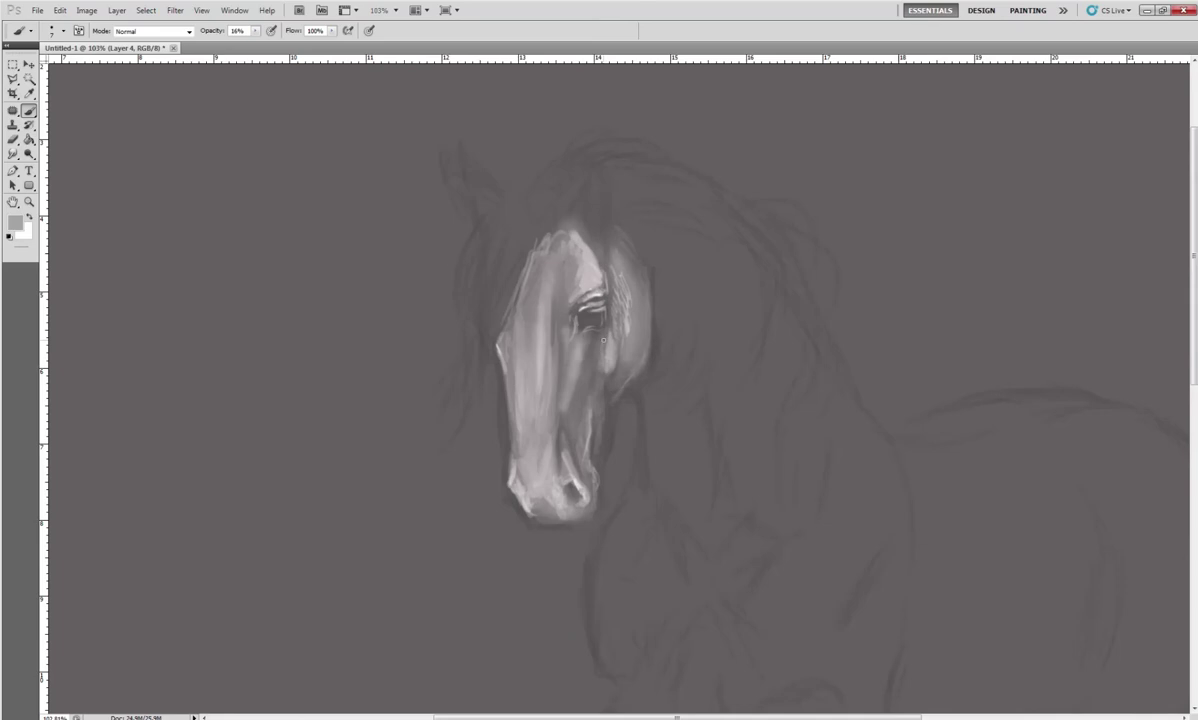
right_click(568, 286)
drag(592, 314, 596, 314)
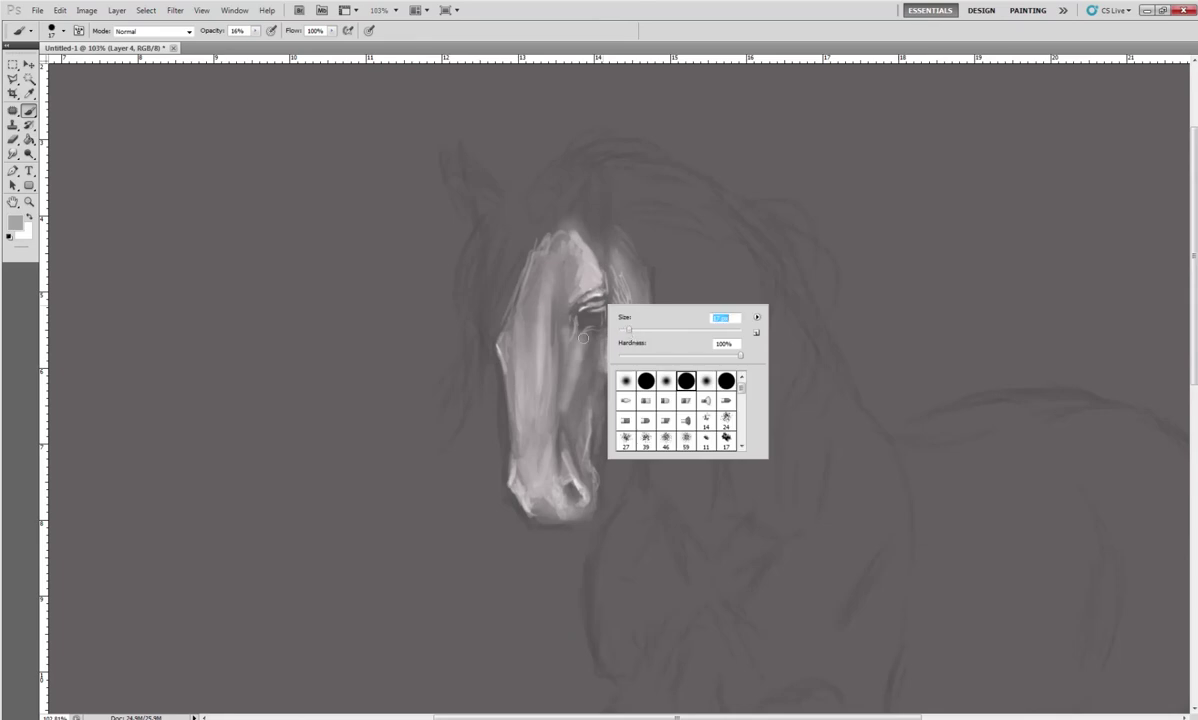
key(Return)
alt+click(582, 268)
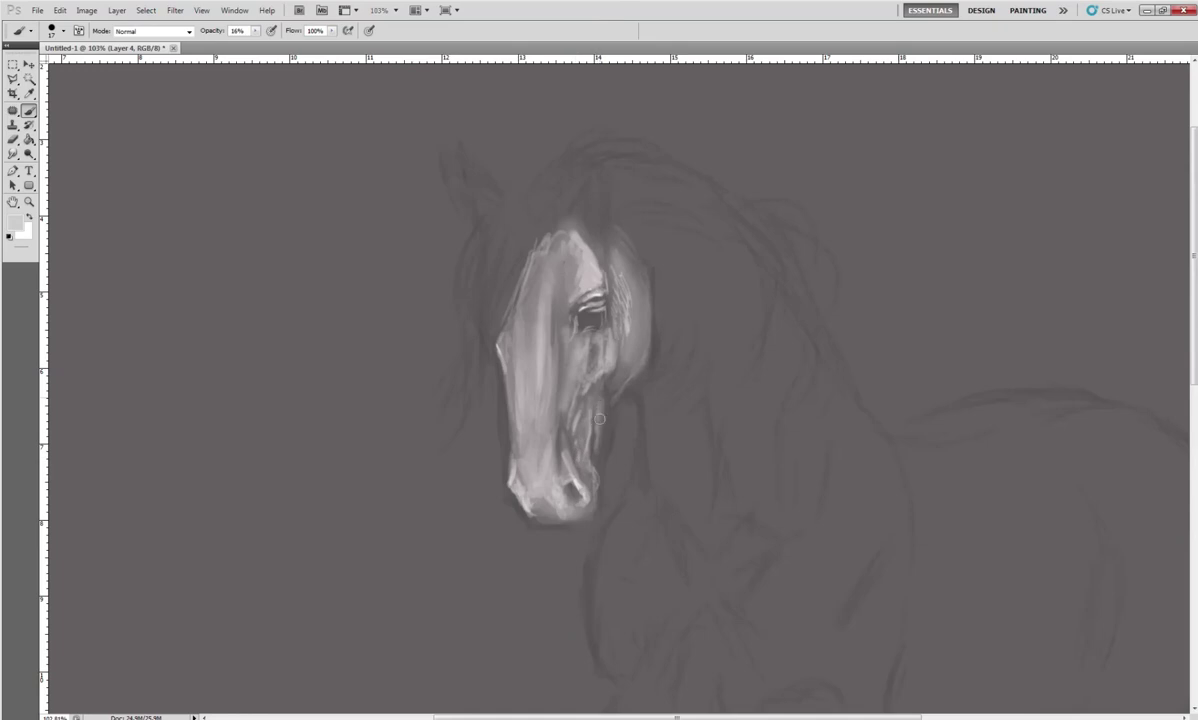
Paint faint pale strokes across the horse's cheek, jaw and muzzle
mouse_move(603, 418)
mouse_down()
mouse_move(606, 395)
mouse_move(566, 420)
mouse_up()
mouse_move(605, 457)
mouse_down()
mouse_move(600, 513)
mouse_move(585, 509)
mouse_up()
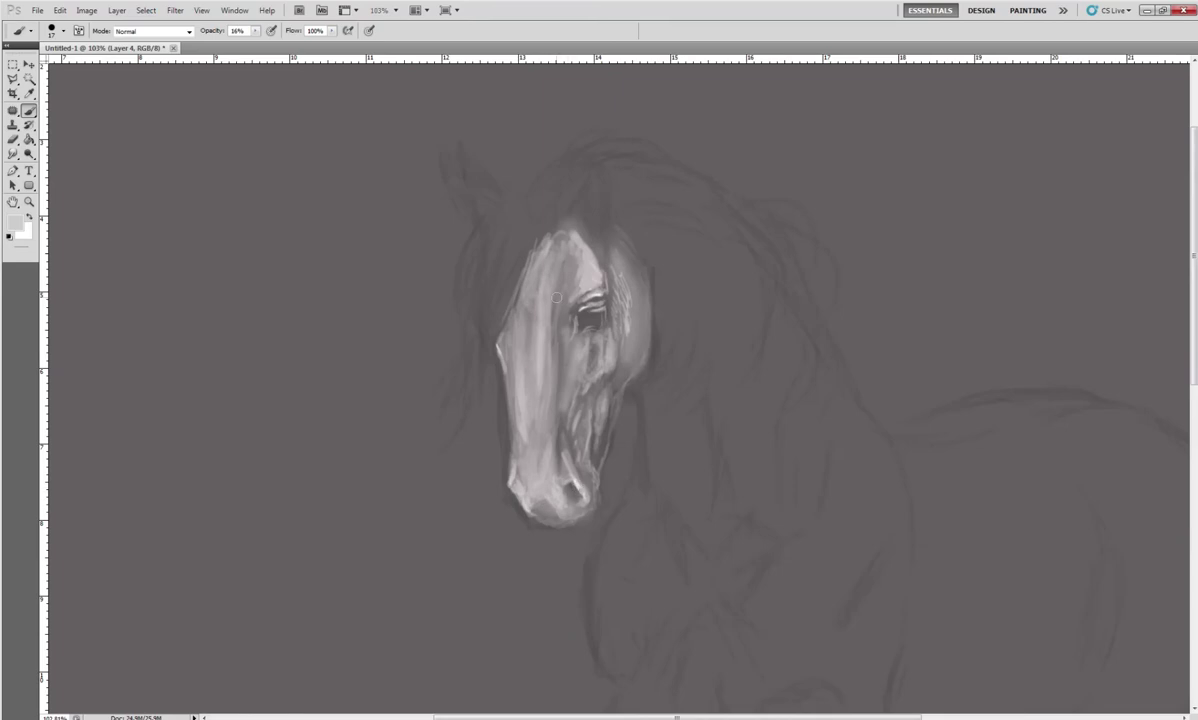
click(29, 153)
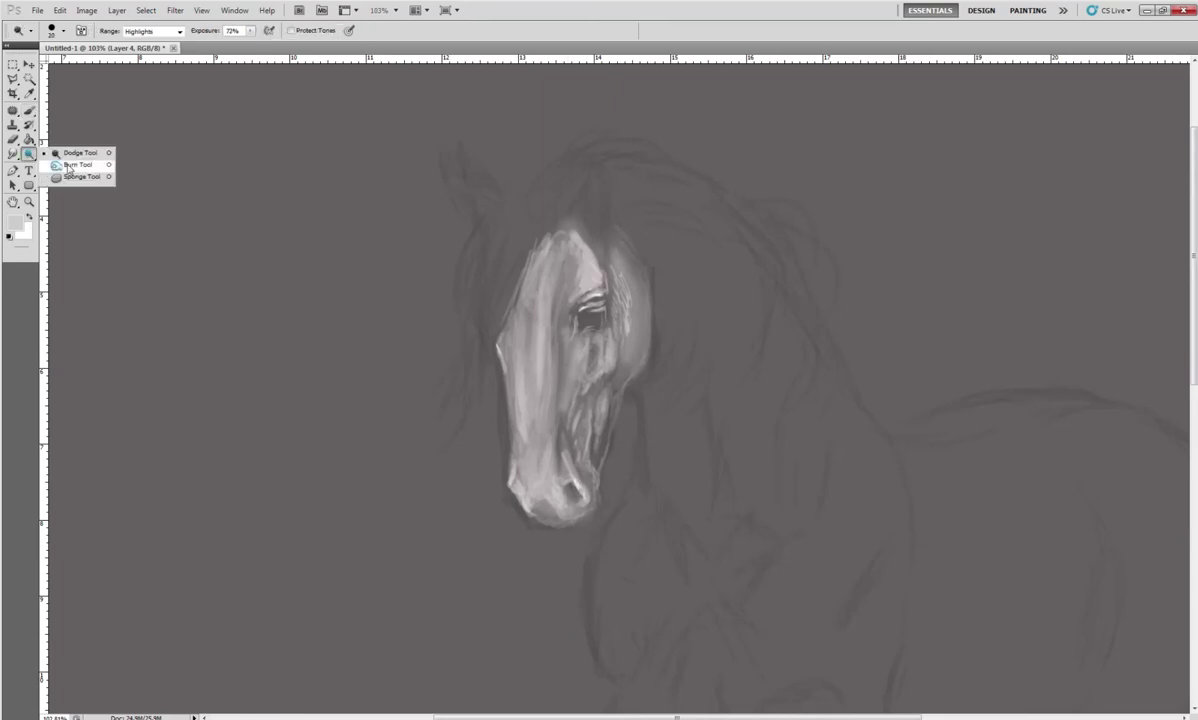
Zoom in on the nose and darken the nostril with a roughly 6 px Burn brush
click(66, 157)
right_click(575, 469)
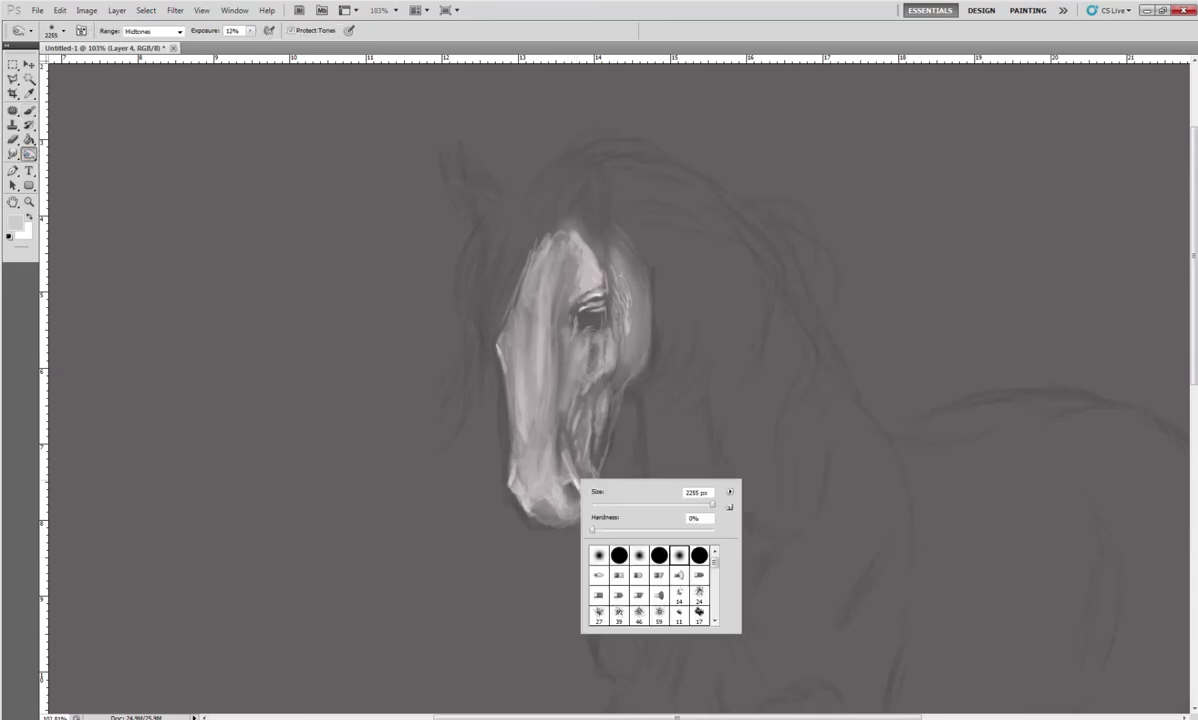
drag(619, 502, 600, 505)
key(Return)
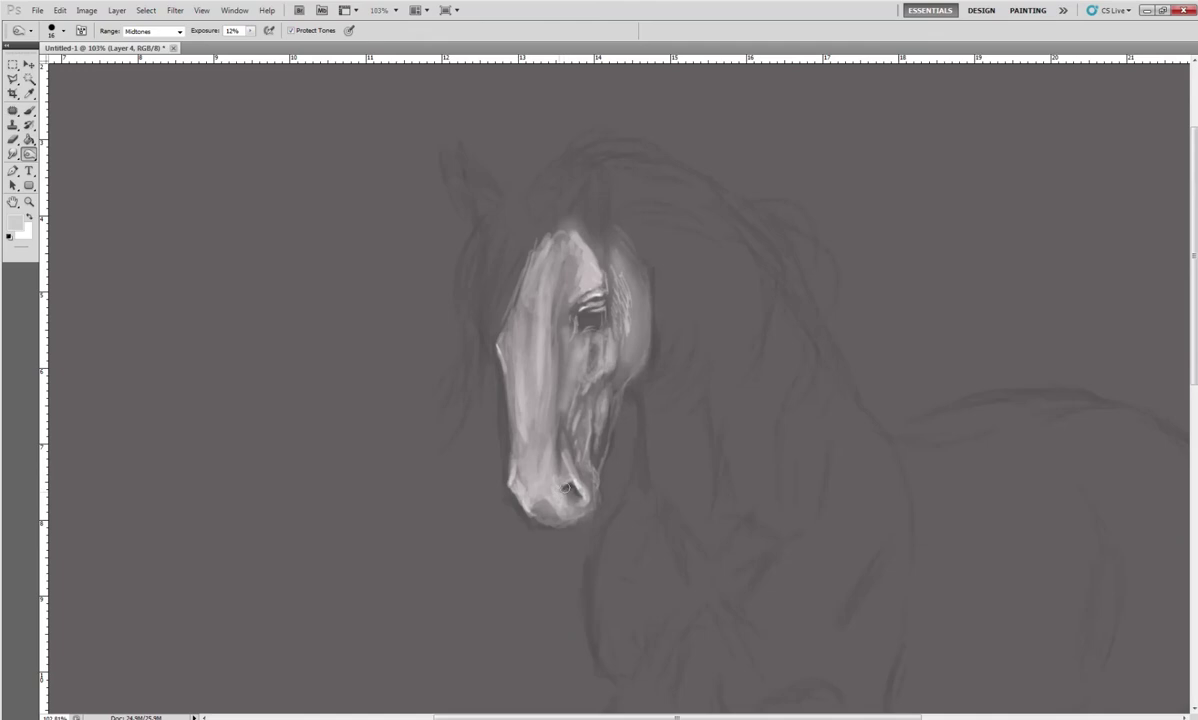
drag(593, 500, 660, 480)
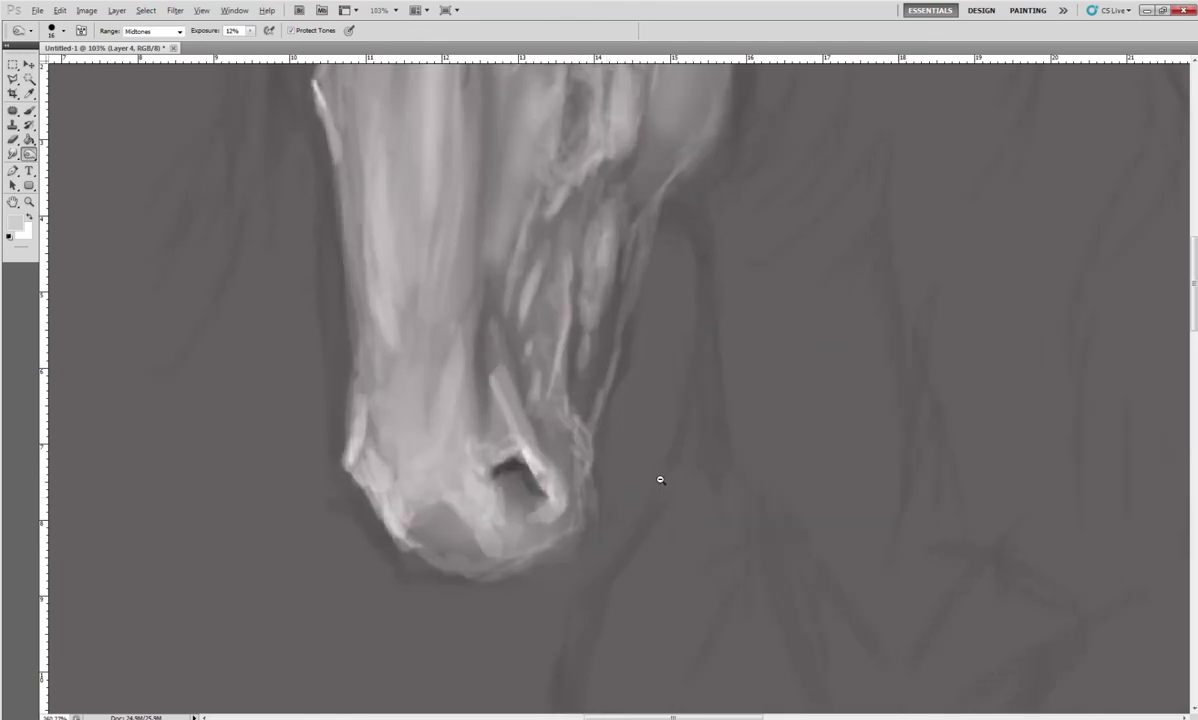
right_click(540, 436)
drag(562, 459, 527, 482)
click(483, 474)
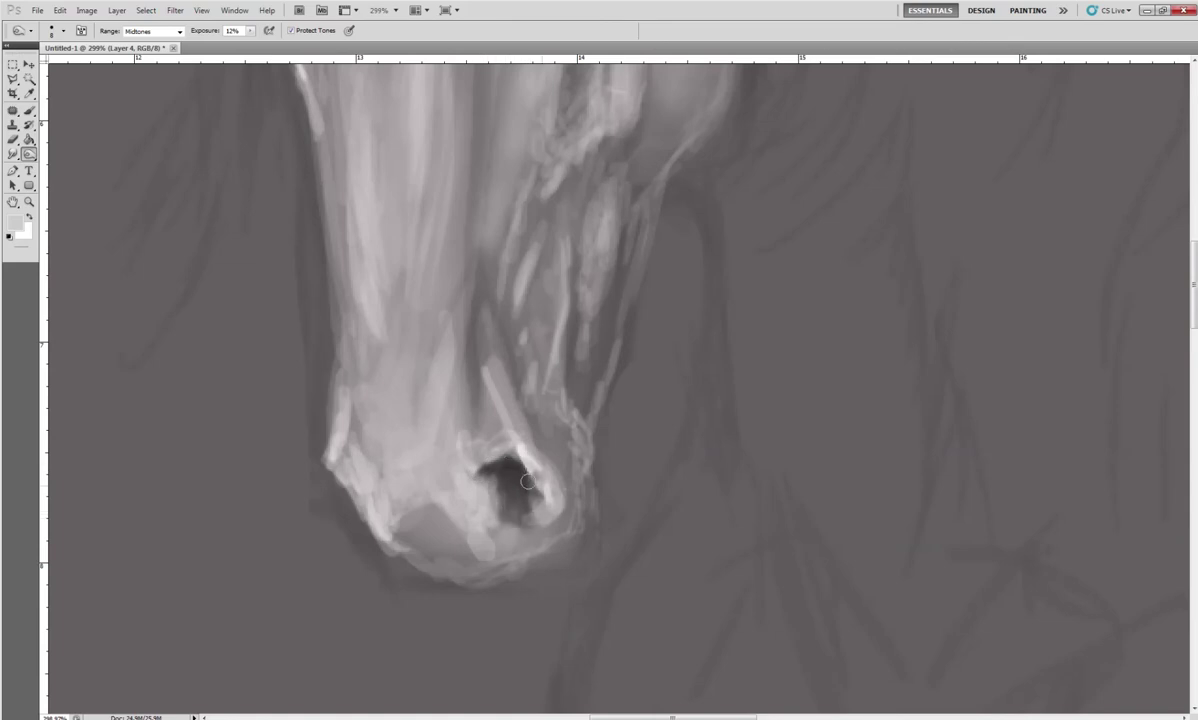
Fill the nostril with dark paint sampled from it, using a 7 px brush at 100% opacity
click(29, 110)
alt+click(505, 460)
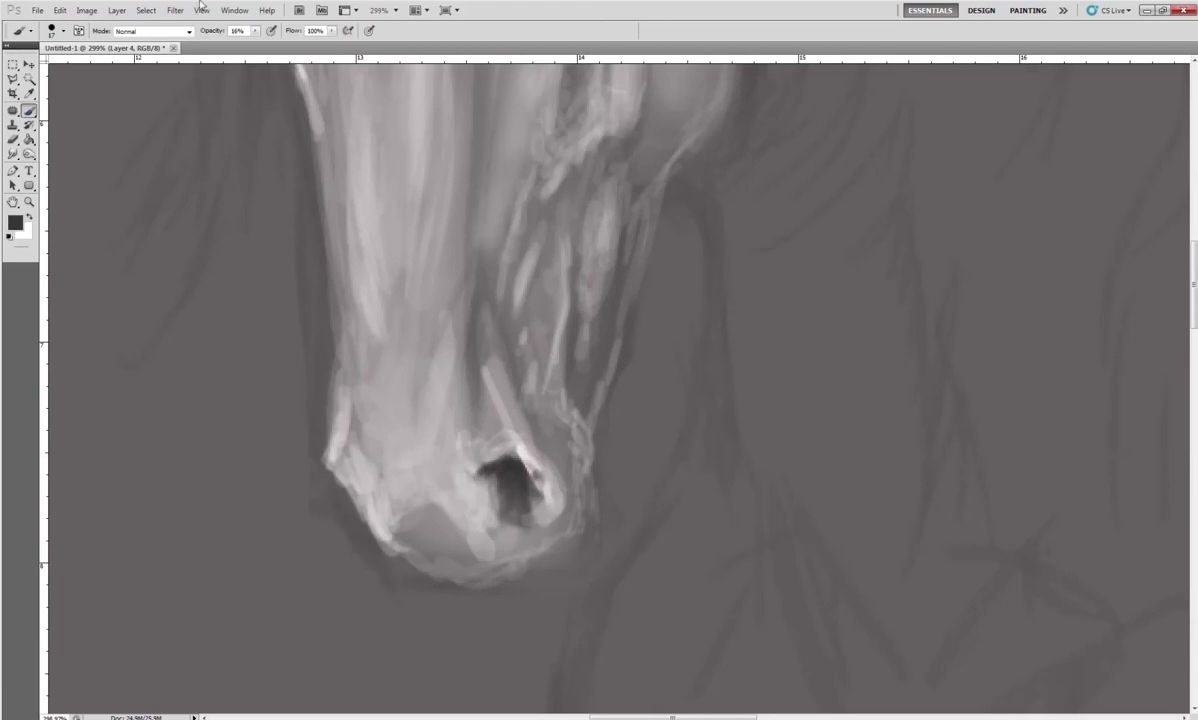
drag(255, 31, 296, 42)
mouse_move(490, 468)
mouse_down()
mouse_move(531, 476)
mouse_move(497, 470)
mouse_up()
right_click(614, 422)
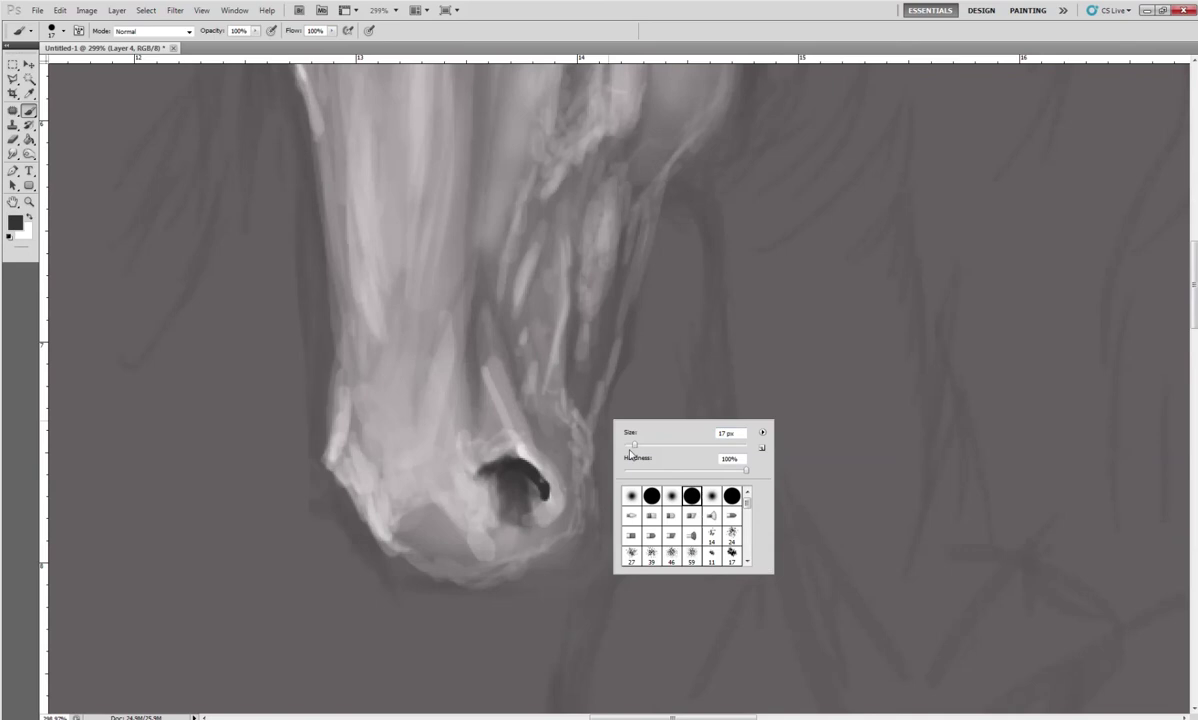
drag(633, 444, 628, 444)
key(Return)
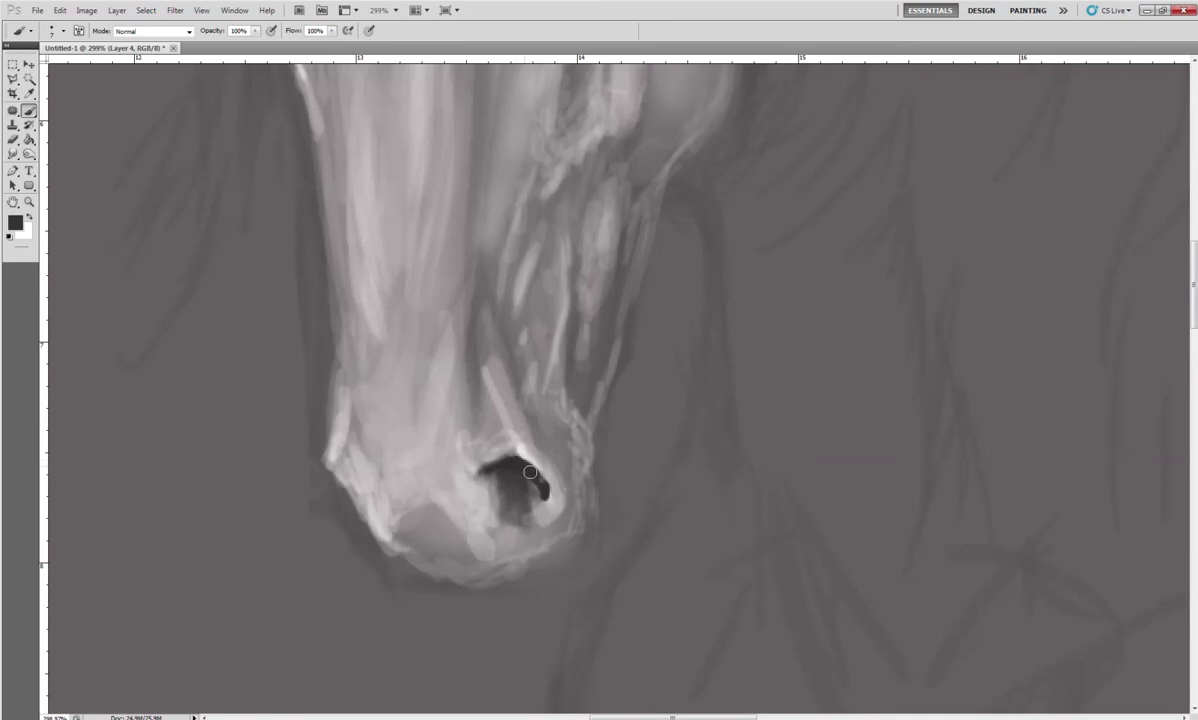
mouse_move(530, 472)
mouse_down()
mouse_move(486, 436)
mouse_move(493, 478)
mouse_move(526, 517)
mouse_move(503, 484)
mouse_move(545, 486)
mouse_move(527, 460)
mouse_move(520, 495)
mouse_up()
Outline the nose's right, left and bottom edges and the lower muzzle with dark marks
mouse_move(585, 539)
mouse_down()
mouse_move(521, 567)
mouse_move(487, 564)
mouse_move(548, 570)
mouse_move(590, 502)
mouse_up()
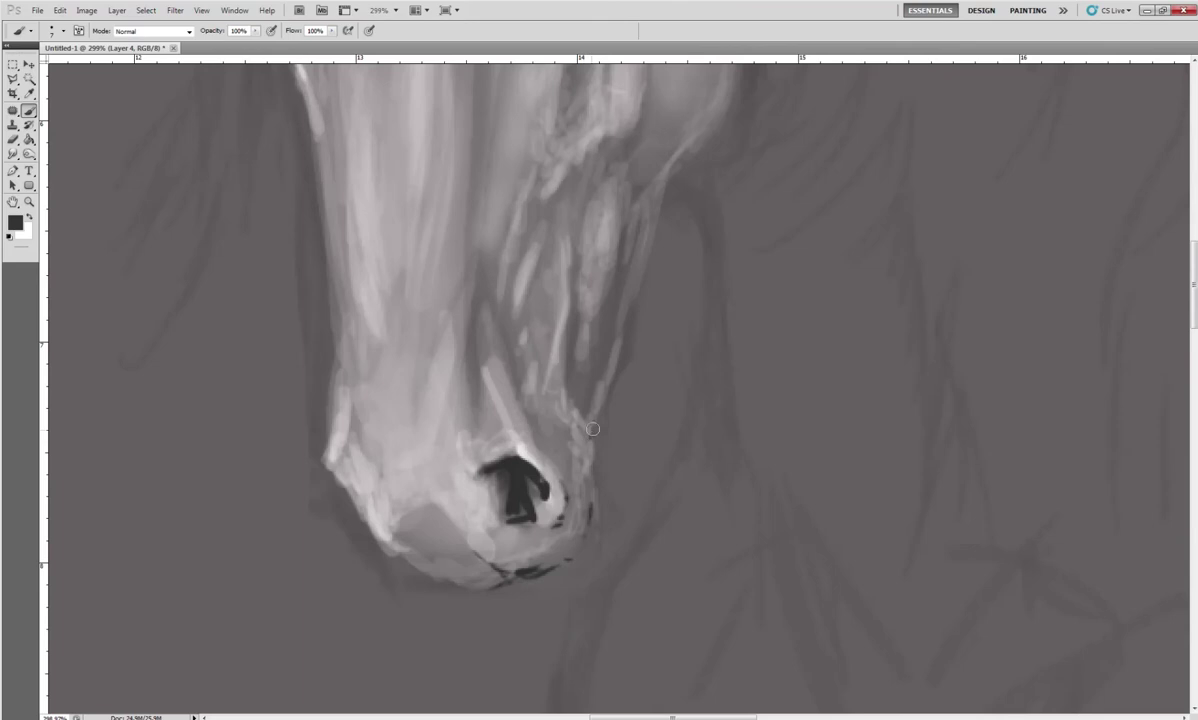
drag(593, 429, 590, 465)
drag(592, 372, 600, 435)
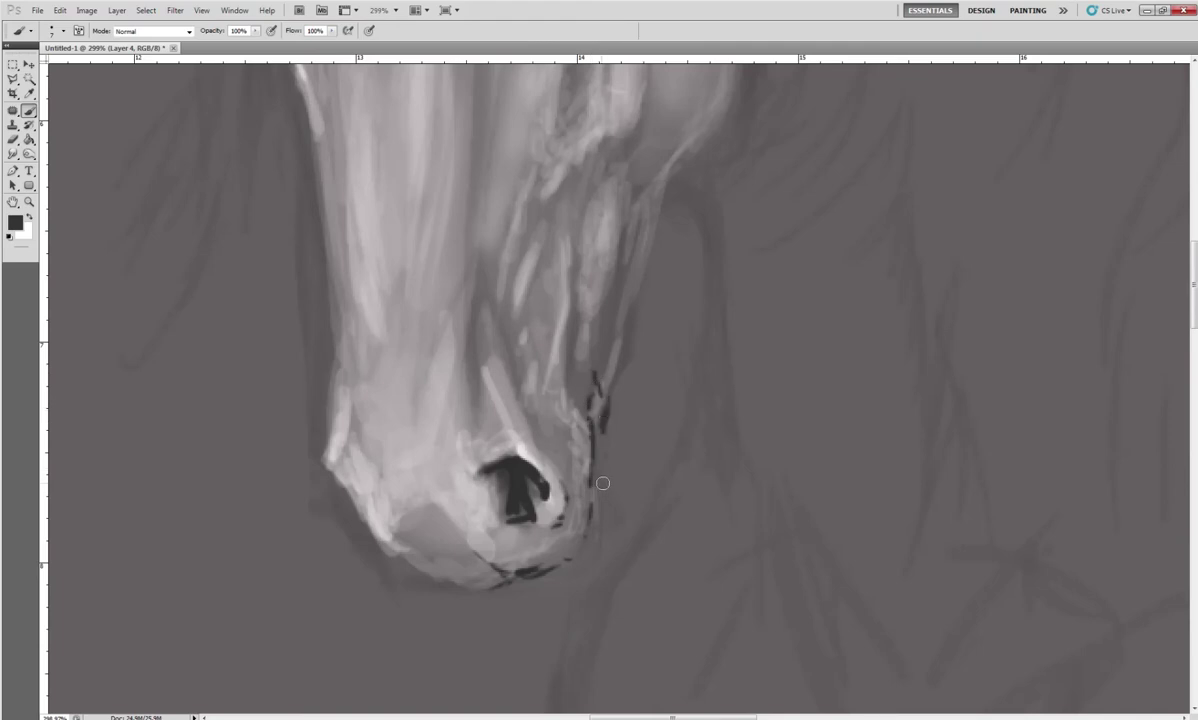
drag(603, 483, 606, 512)
drag(336, 480, 346, 493)
drag(330, 446, 322, 466)
drag(304, 418, 320, 458)
drag(360, 506, 372, 526)
drag(447, 587, 475, 587)
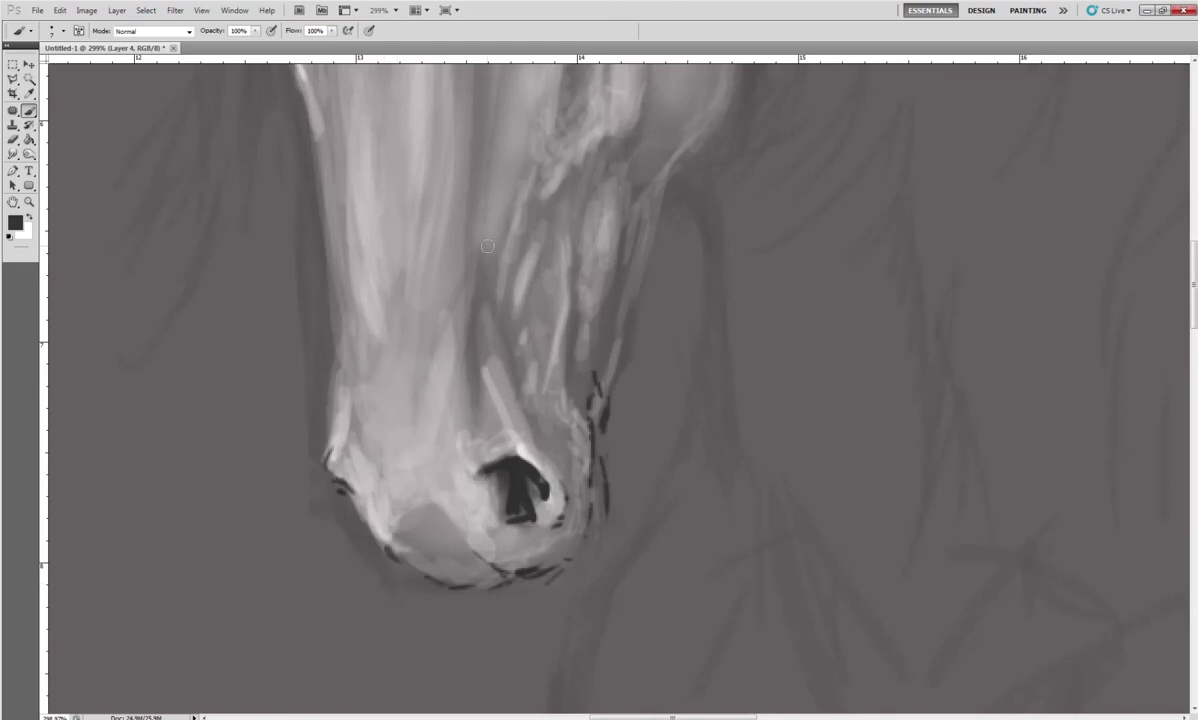
drag(651, 185, 610, 423)
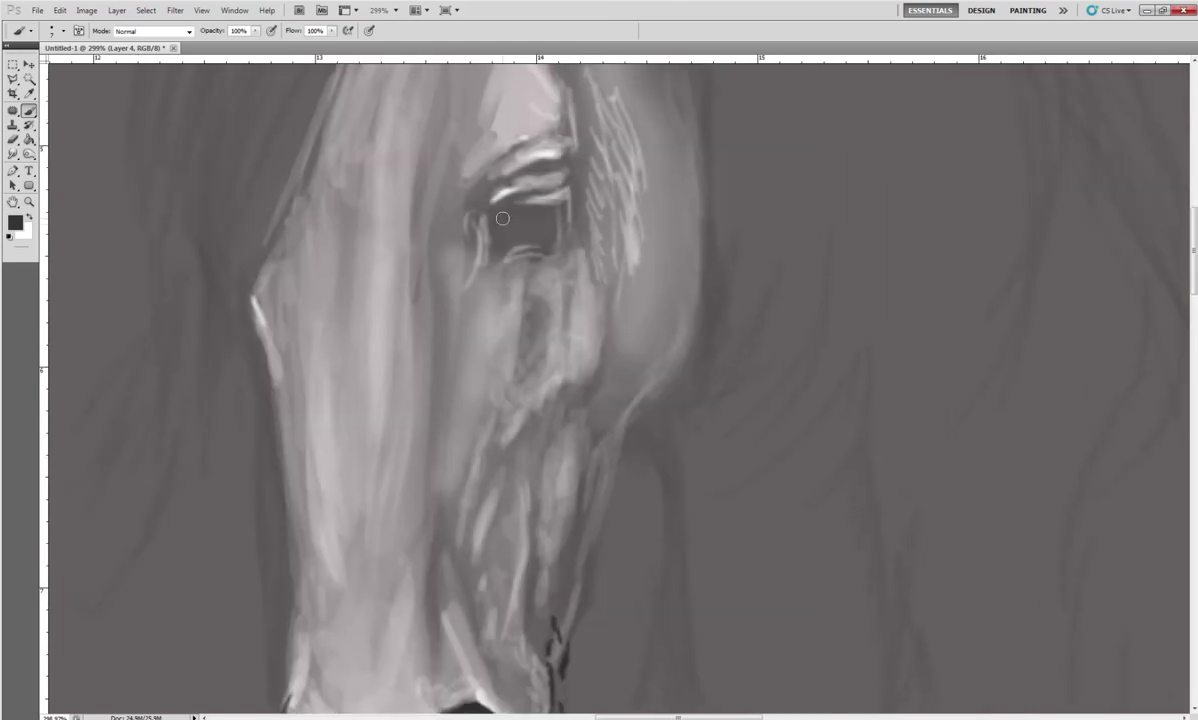
Darken the eye with black, then draw thin dark lines along the jaw and head's right edge
mouse_move(510, 180)
mouse_down()
mouse_move(466, 199)
mouse_move(505, 230)
mouse_move(548, 212)
mouse_move(465, 212)
mouse_move(495, 251)
mouse_move(515, 211)
mouse_move(500, 215)
mouse_move(535, 229)
mouse_move(470, 197)
mouse_move(462, 218)
mouse_move(518, 190)
mouse_move(566, 213)
mouse_move(570, 195)
mouse_up()
click(9, 236)
drag(548, 252, 486, 222)
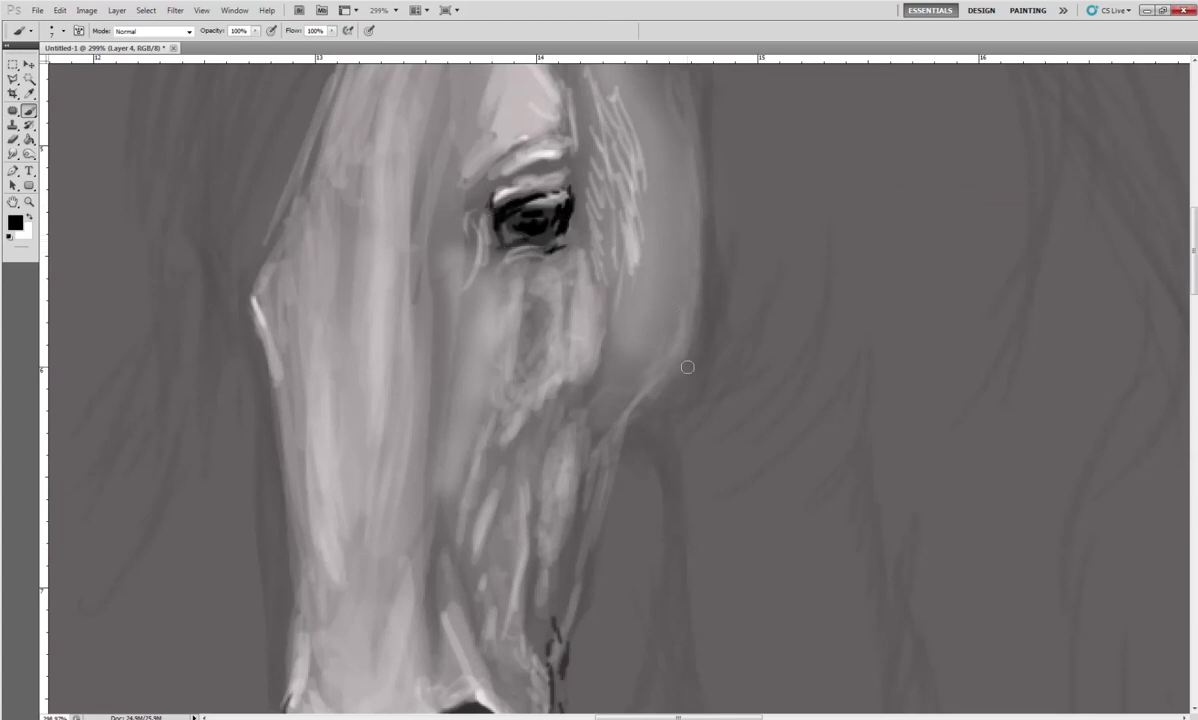
alt+click(557, 622)
mouse_move(648, 405)
mouse_down()
mouse_move(614, 430)
mouse_move(630, 414)
mouse_up()
drag(718, 290, 676, 362)
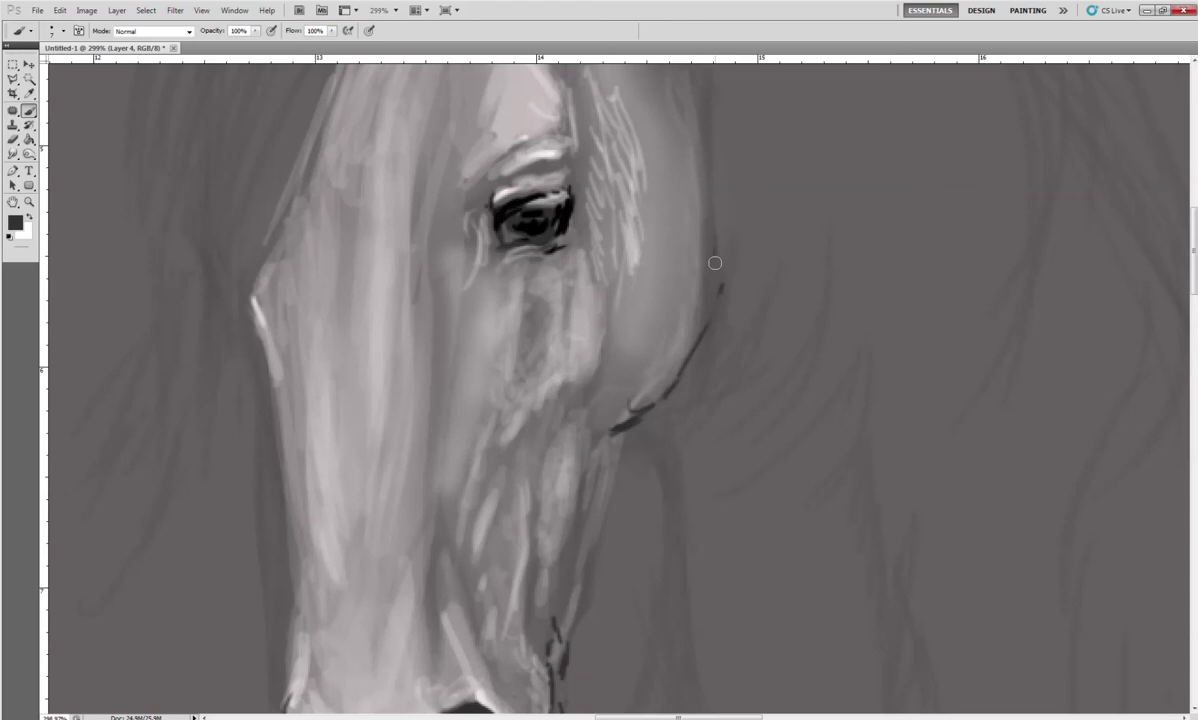
drag(710, 183, 706, 98)
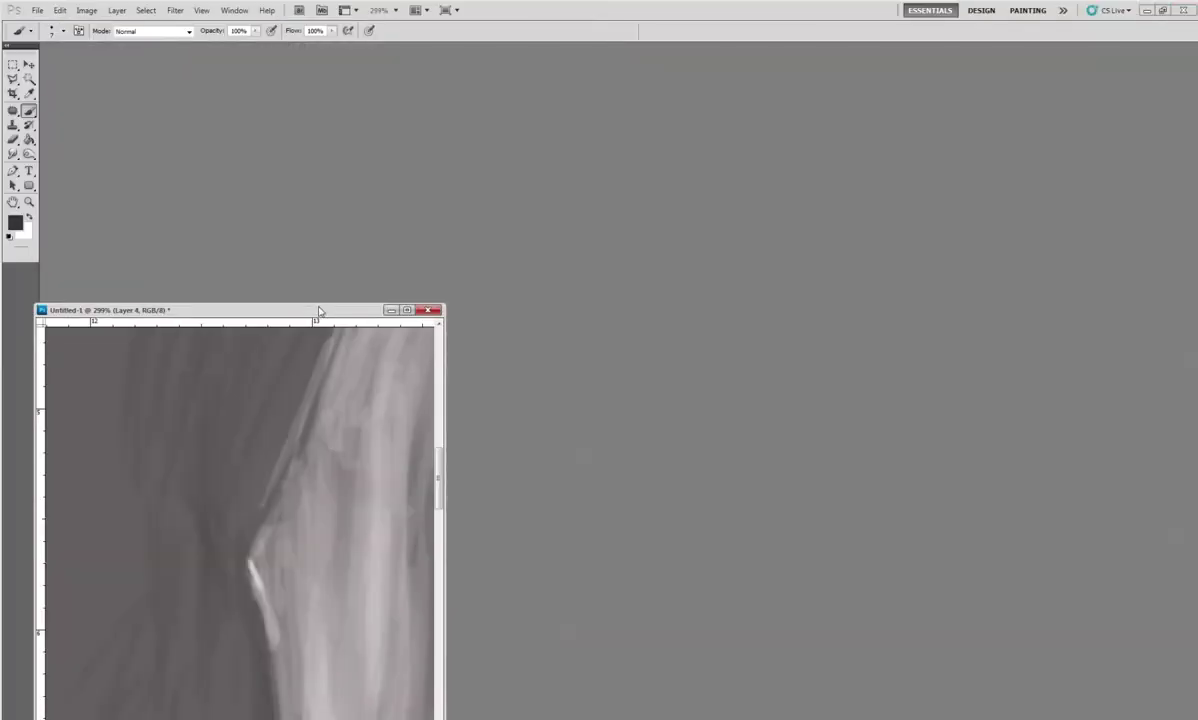
Add dark contour strokes along the ear, mane edge and face edge
drag(312, 311, 460, 45)
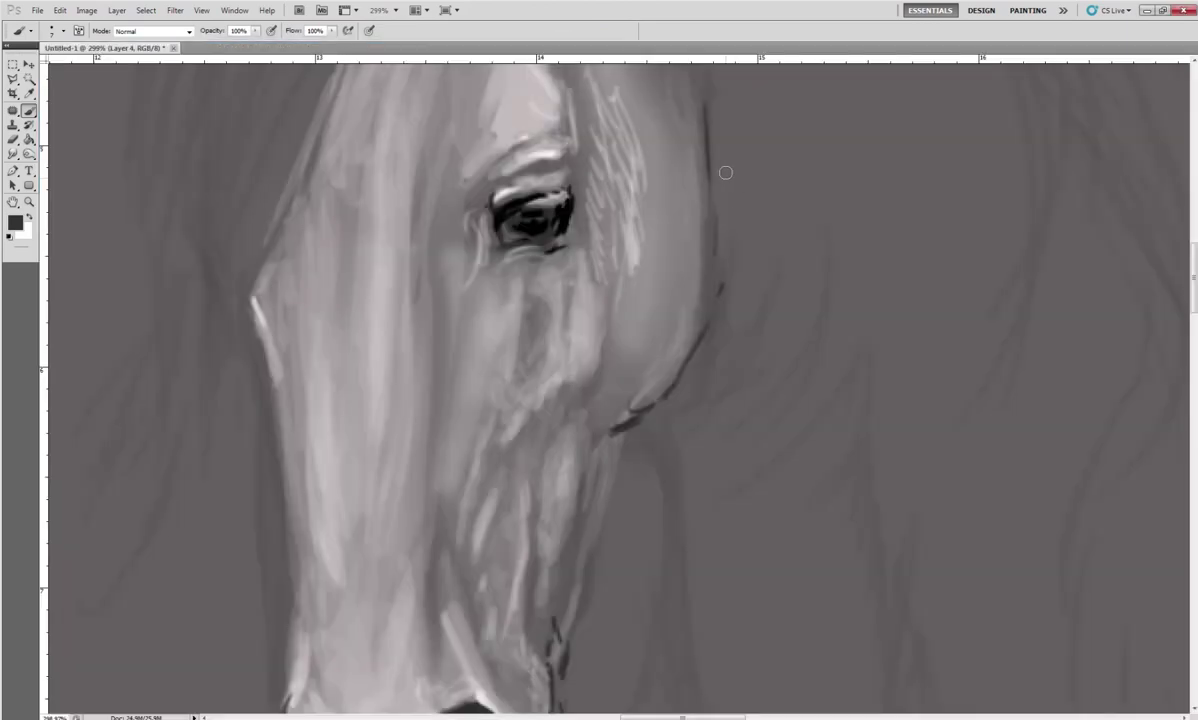
drag(754, 278, 690, 377)
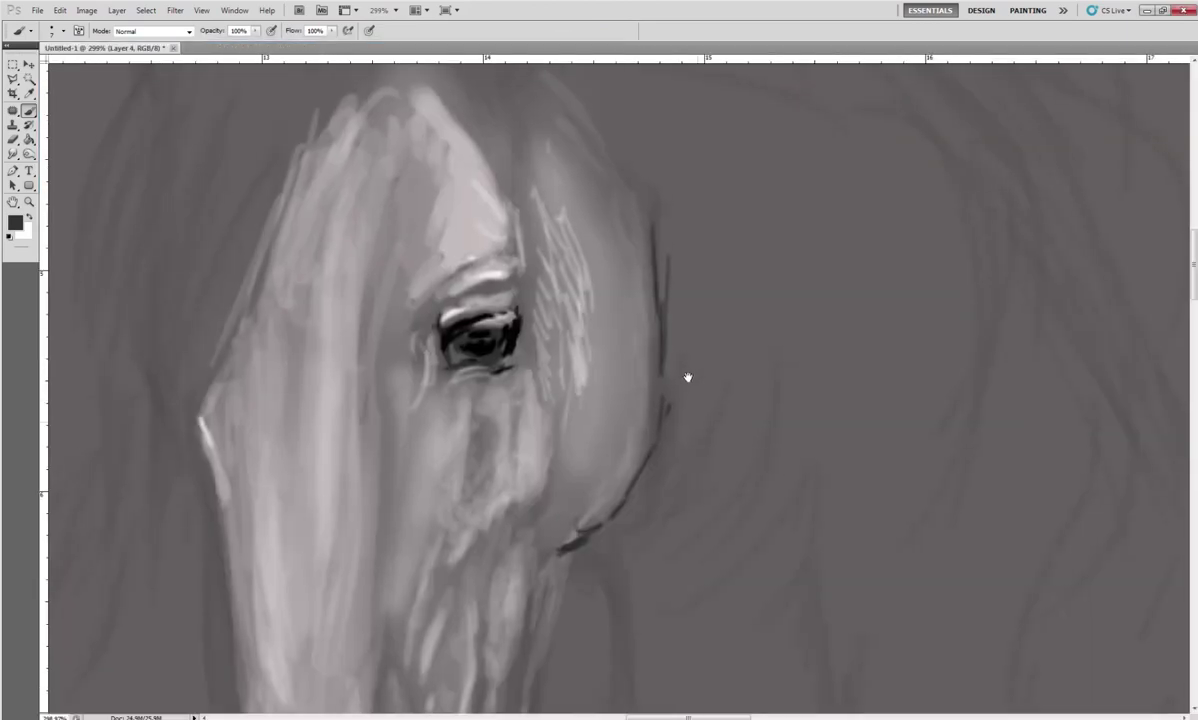
drag(626, 255, 632, 276)
drag(604, 100, 641, 210)
drag(548, 98, 612, 192)
drag(530, 265, 523, 147)
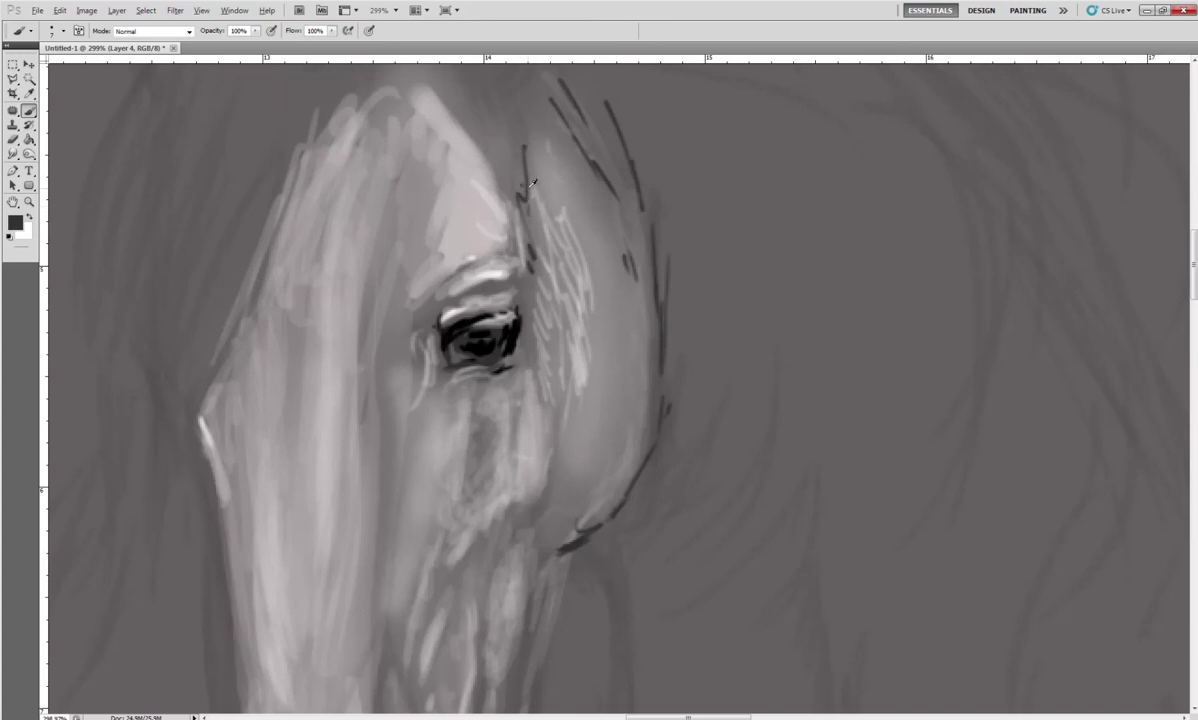
Paint light grey hatching on the cheek and faint dark strokes below the eye
alt+click(530, 148)
right_click(541, 158)
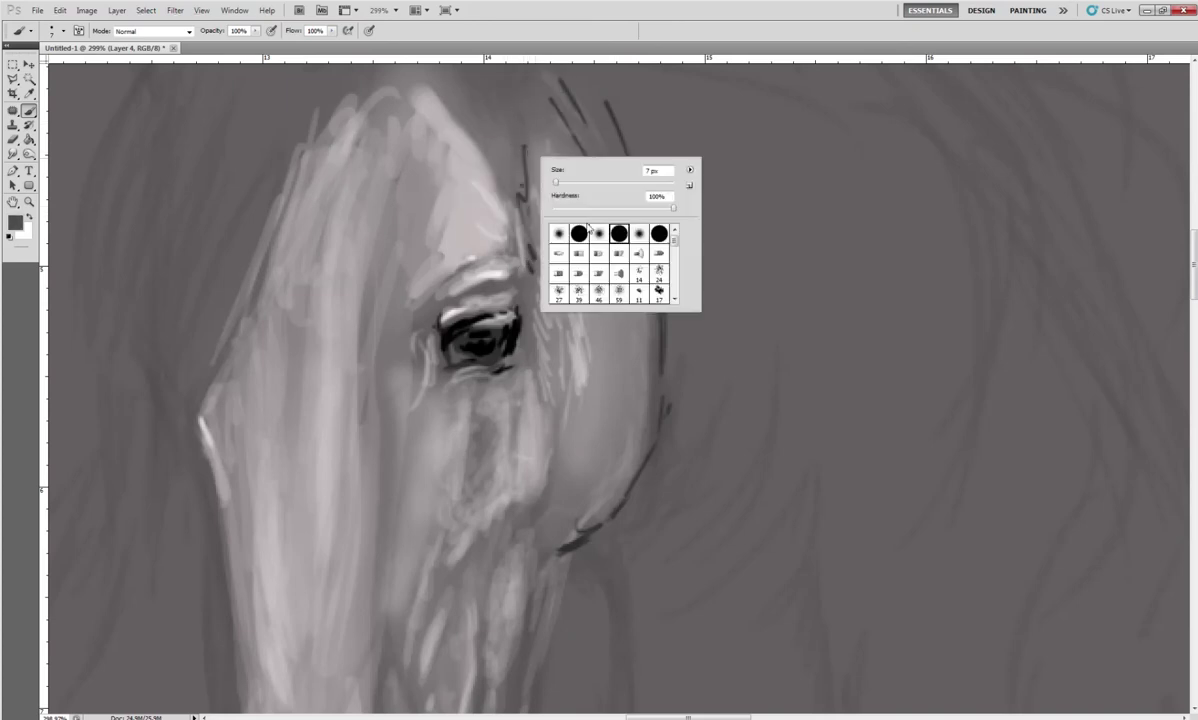
key(Return)
drag(585, 220, 522, 283)
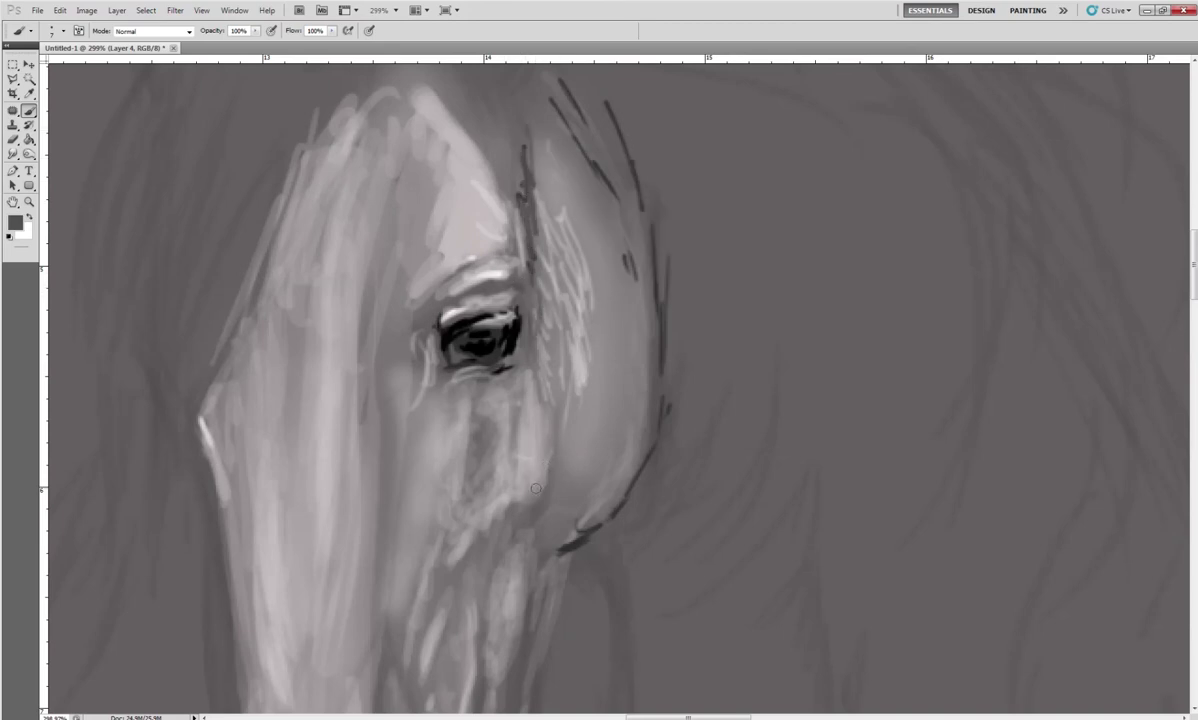
drag(527, 511, 545, 498)
drag(578, 541, 631, 230)
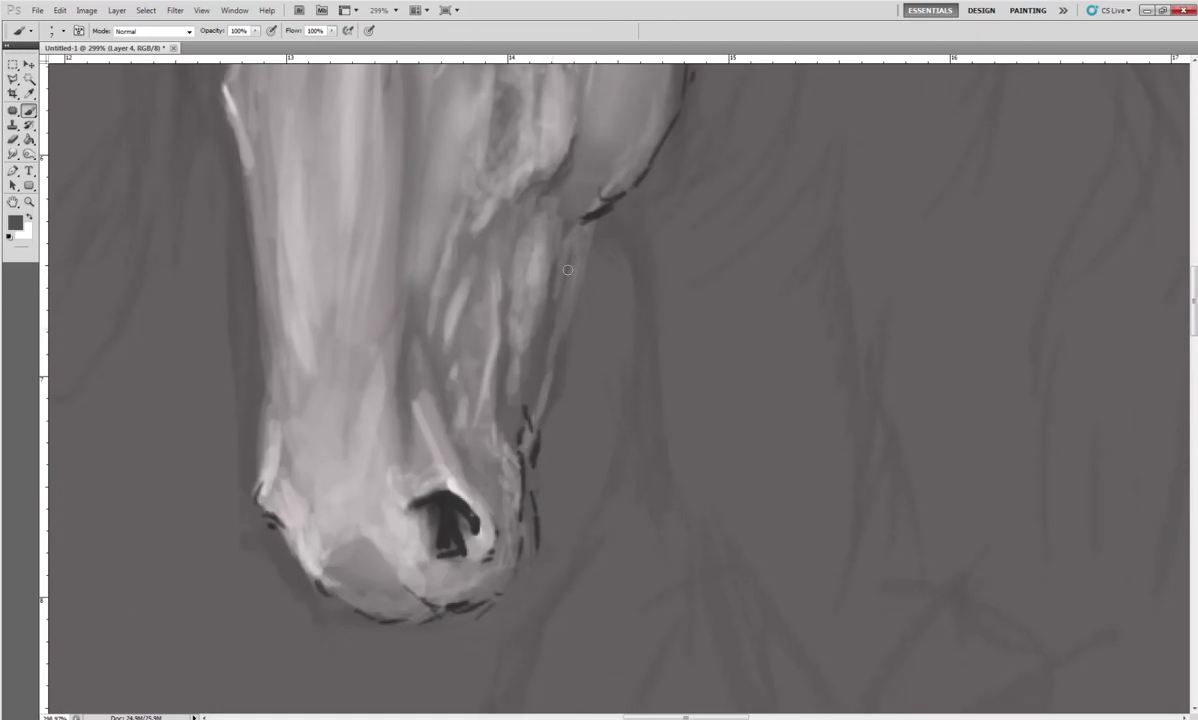
Draw a dark cheek-edge line and dark strokes along the muzzle's bottom and chin
drag(592, 247, 548, 411)
drag(529, 494, 520, 531)
alt+click(521, 468)
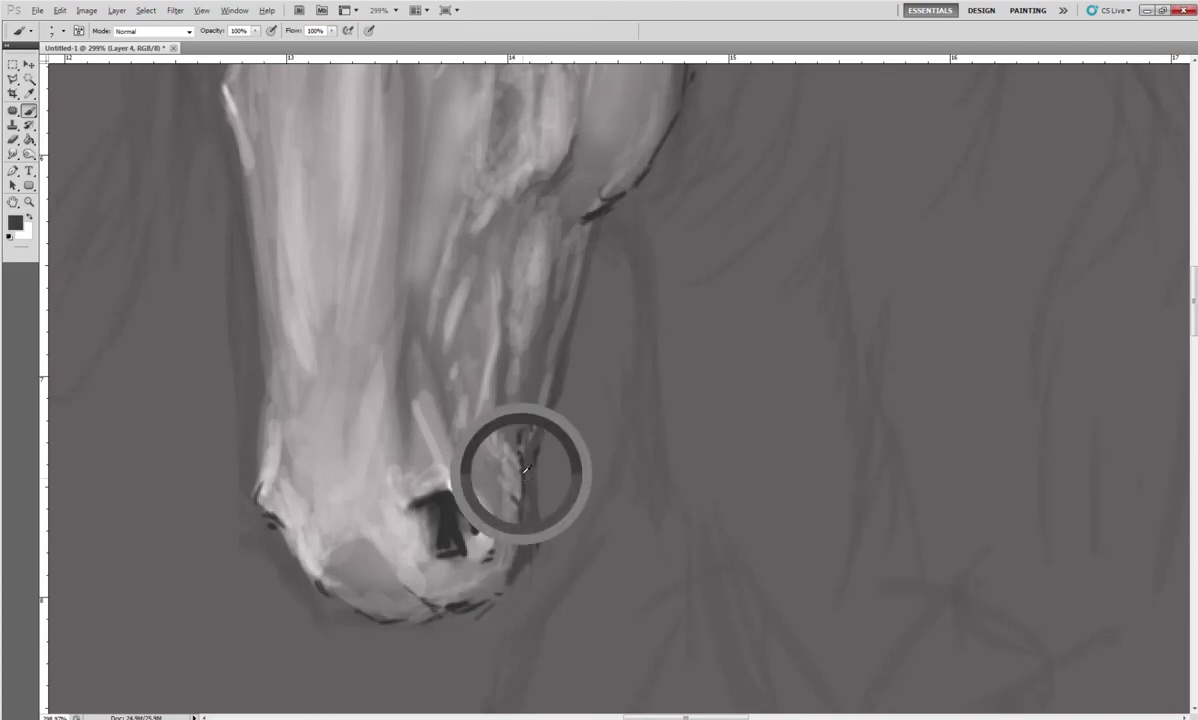
alt+click(441, 519)
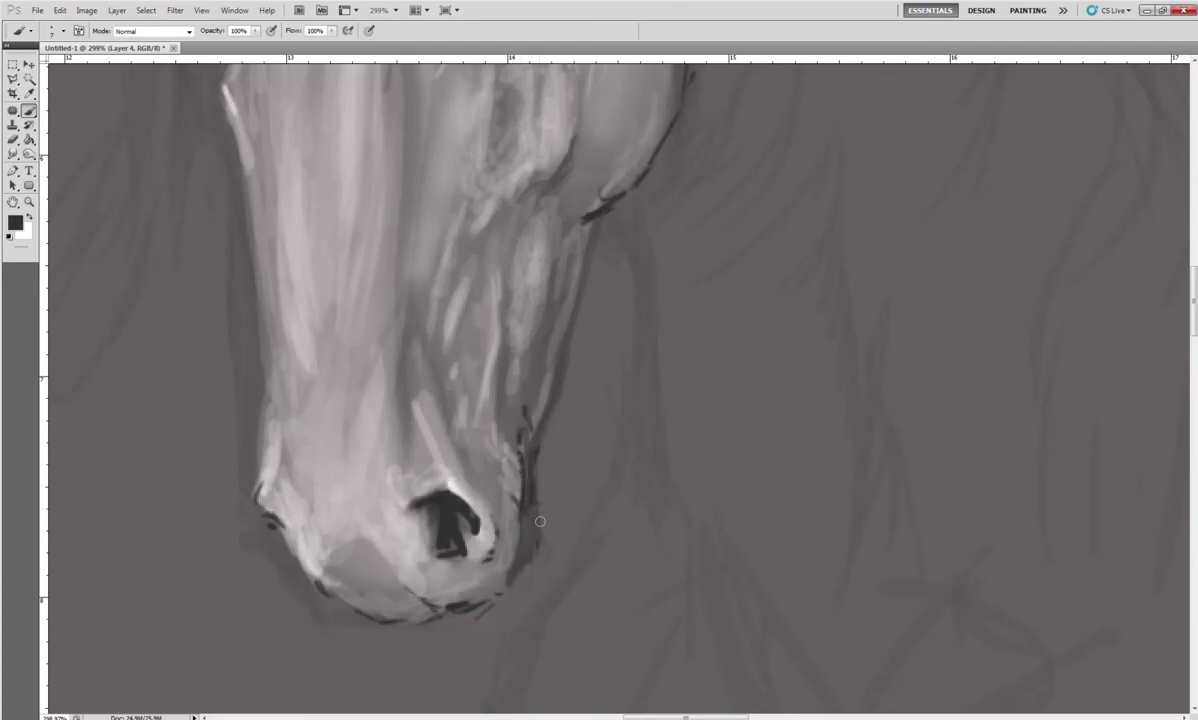
mouse_move(527, 500)
mouse_down()
mouse_move(500, 593)
mouse_move(411, 607)
mouse_move(375, 595)
mouse_move(428, 612)
mouse_up()
right_click(420, 516)
key(Escape)
drag(348, 563, 350, 543)
Shade under the muzzle with mid-grey at about 28% opacity, then zoom out to the whole horse
alt+click(381, 558)
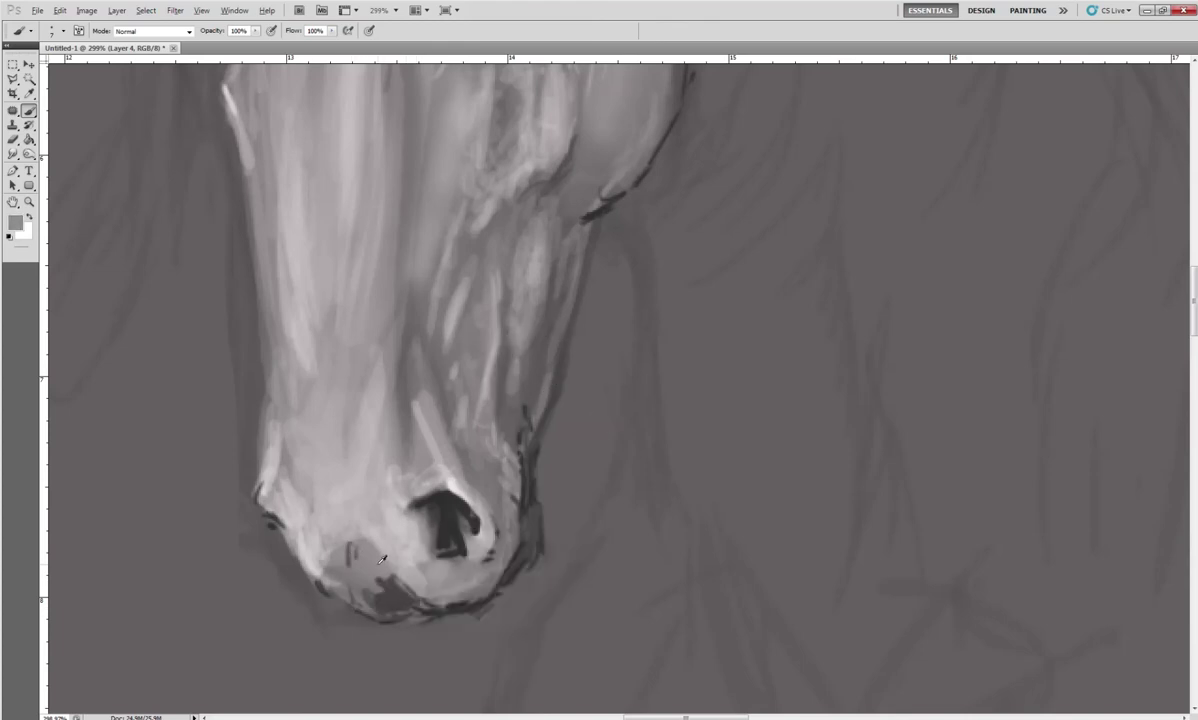
click(255, 31)
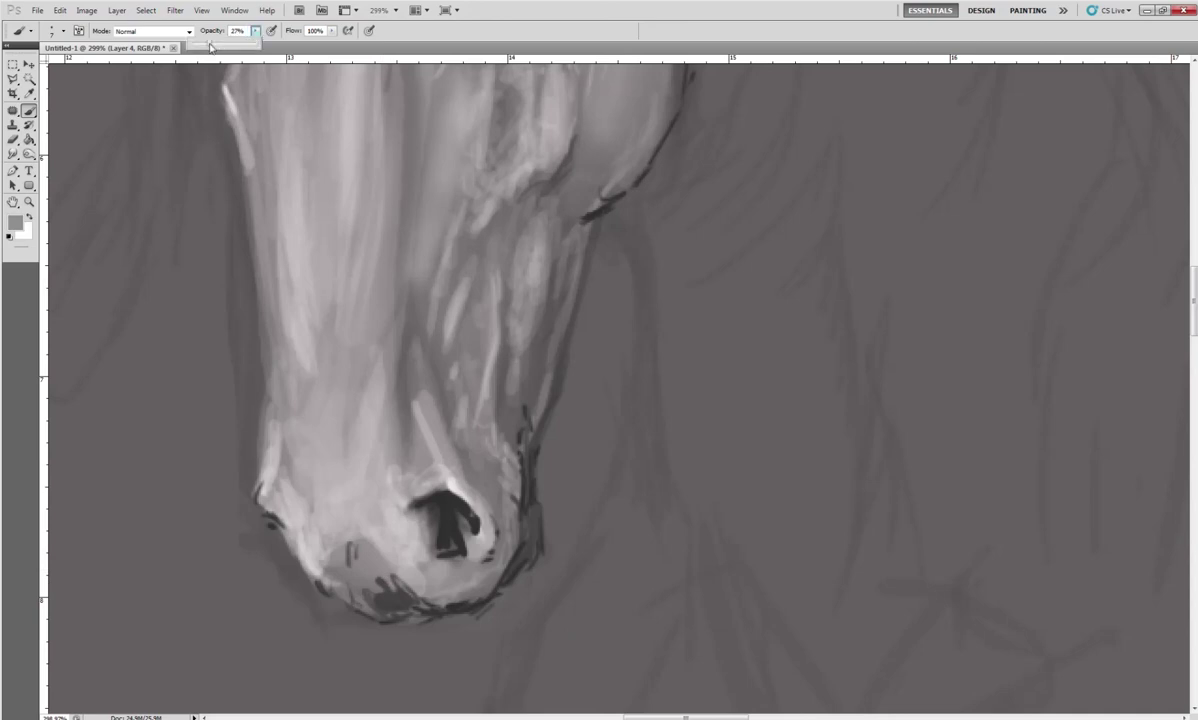
drag(394, 590, 367, 600)
alt+click(410, 335)
alt+click(487, 497)
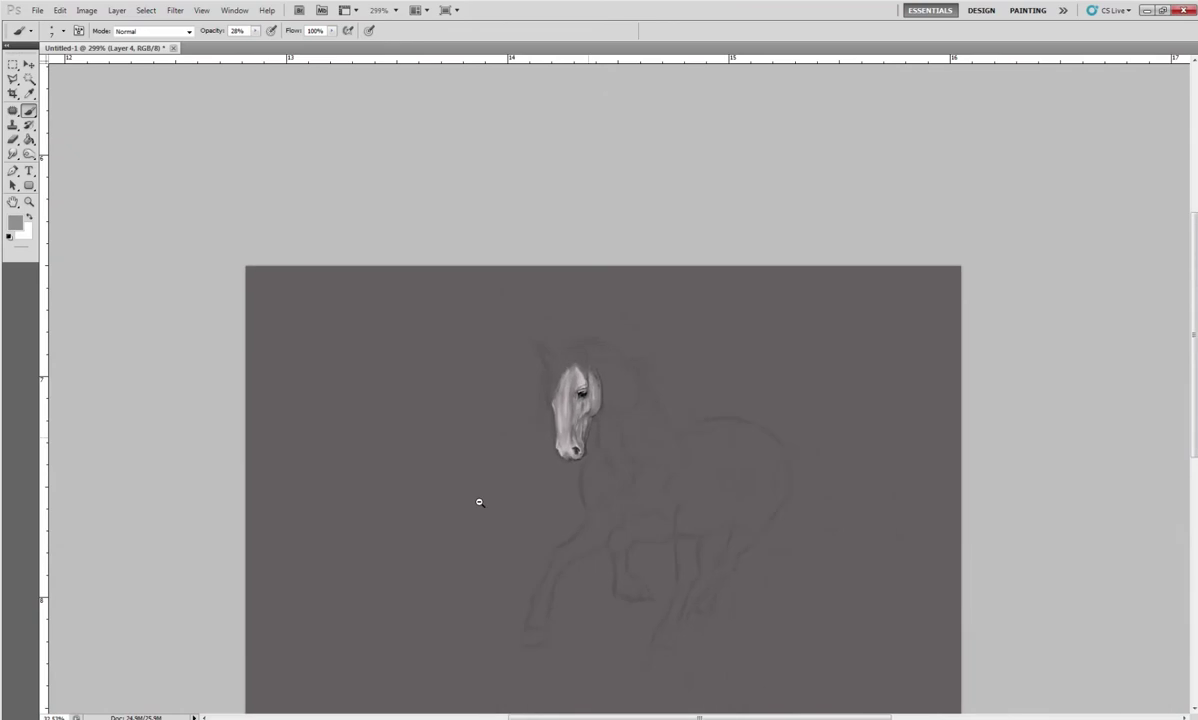
Zoom in on the head and paint dark strokes along the jaw edge and mane at 30 px
drag(589, 441, 628, 127)
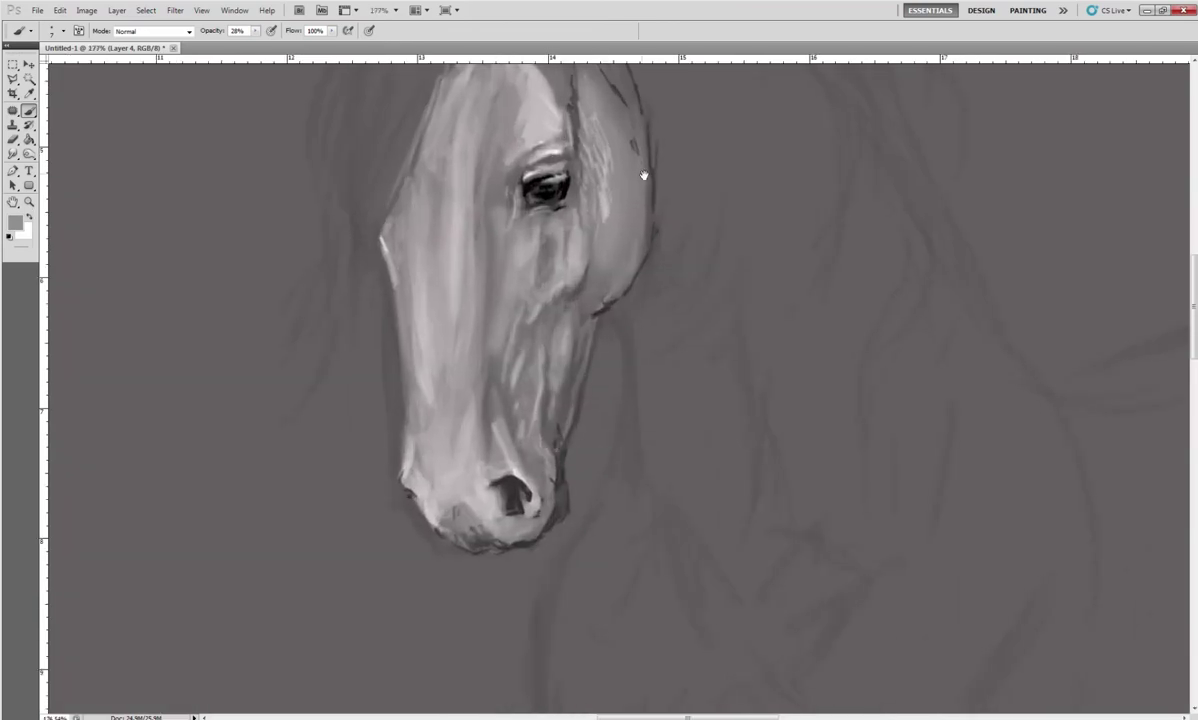
drag(700, 267, 623, 200)
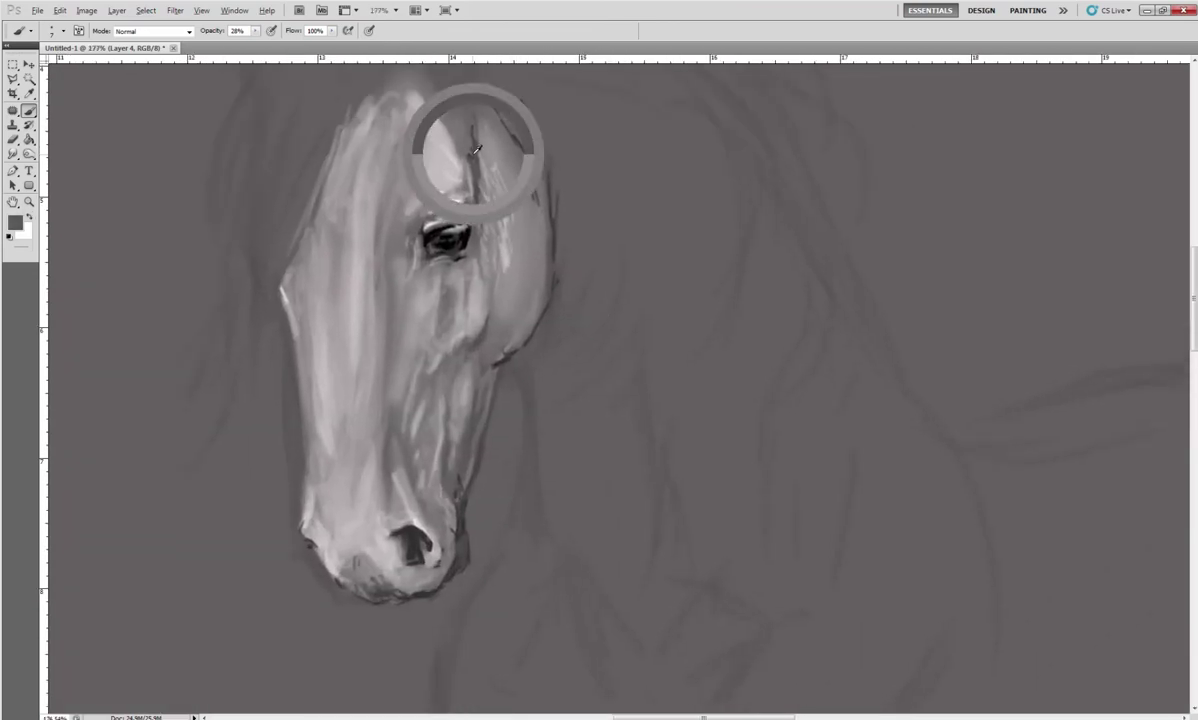
right_click(608, 302)
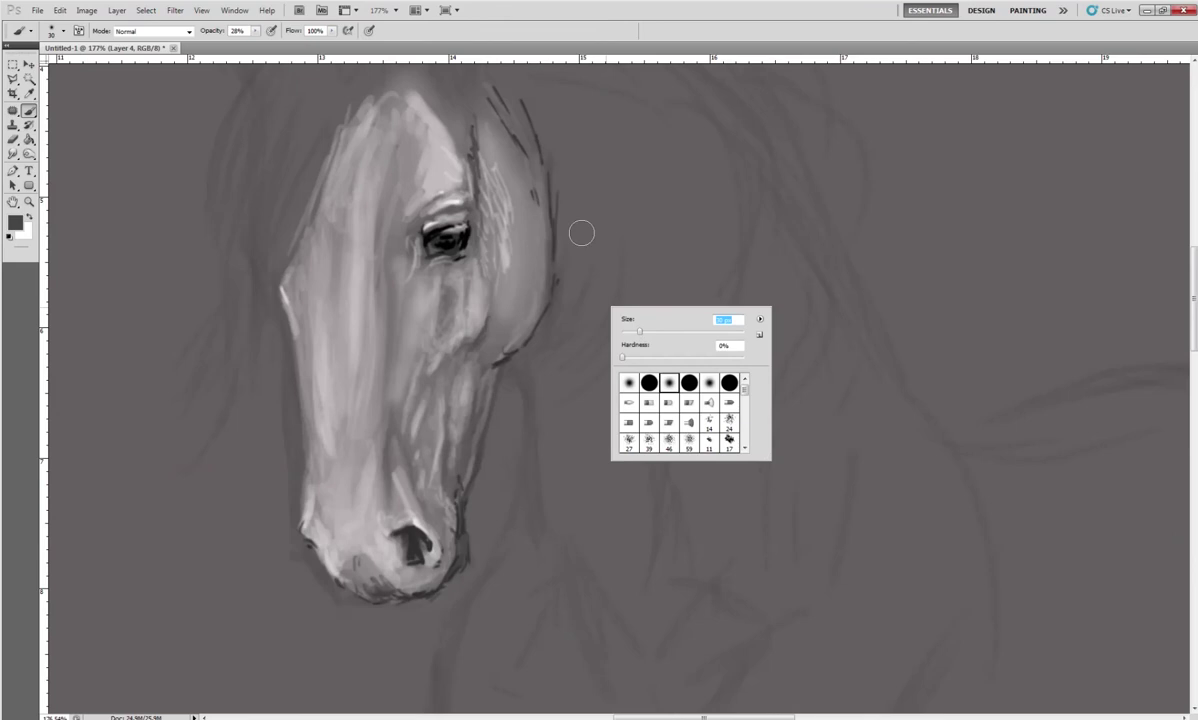
key(Return)
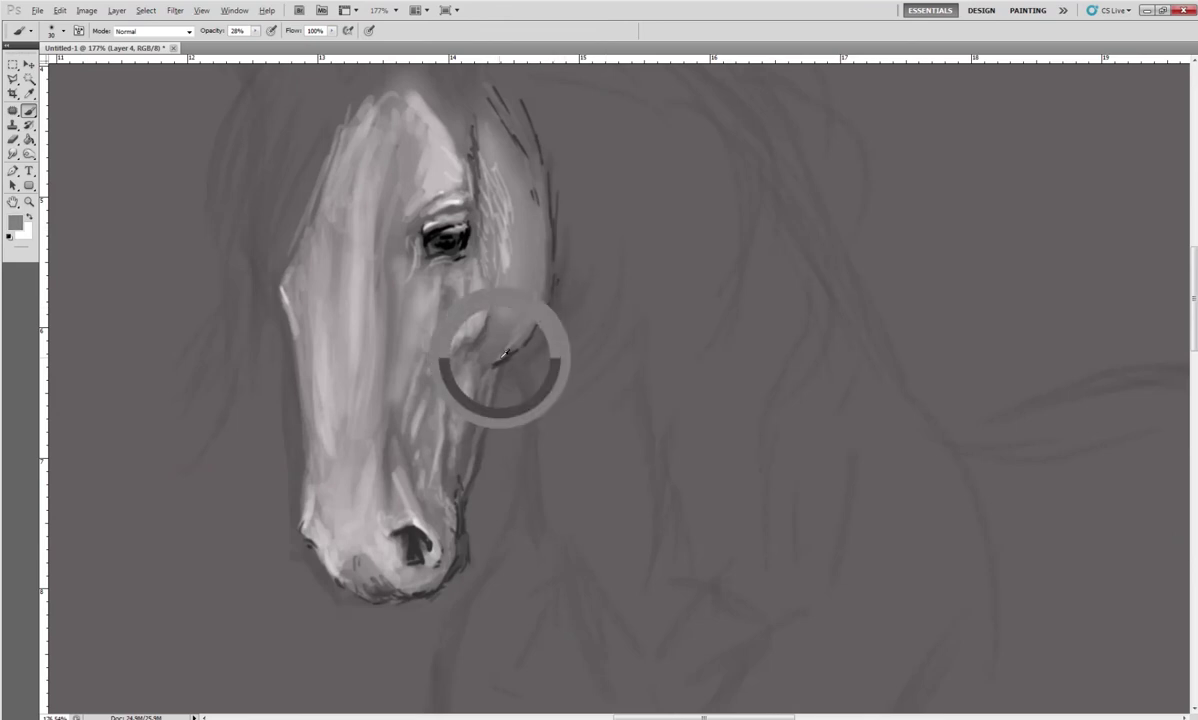
mouse_move(564, 217)
mouse_down()
mouse_move(516, 340)
mouse_move(575, 232)
mouse_move(556, 241)
mouse_move(602, 187)
mouse_move(612, 259)
mouse_move(543, 354)
mouse_move(615, 300)
mouse_move(548, 366)
mouse_move(577, 293)
mouse_move(634, 302)
mouse_move(612, 289)
mouse_up()
mouse_move(568, 164)
mouse_down()
mouse_move(540, 128)
mouse_move(575, 302)
mouse_move(610, 278)
mouse_up()
Paint long dark shadow strokes down the front of the neck with a 95 px brush
right_click(650, 350)
drag(720, 365, 770, 365)
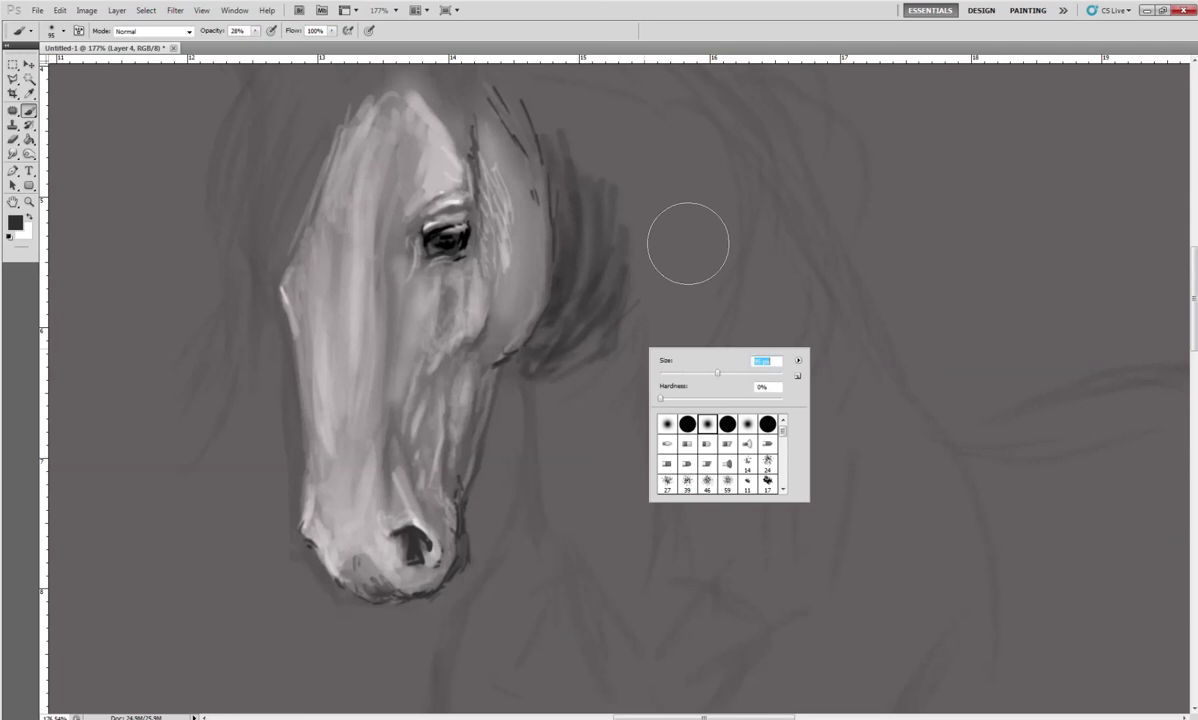
key(Return)
mouse_move(594, 203)
mouse_down()
mouse_move(586, 278)
mouse_move(627, 449)
mouse_move(662, 414)
mouse_up()
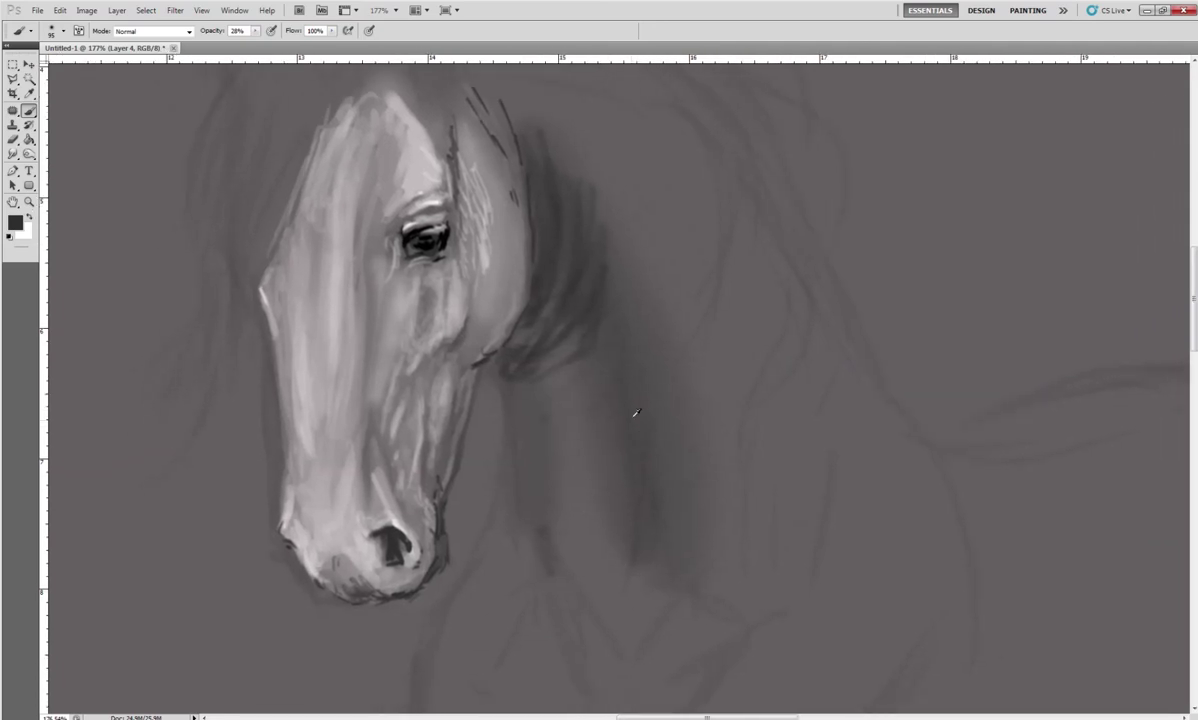
right_click(548, 260)
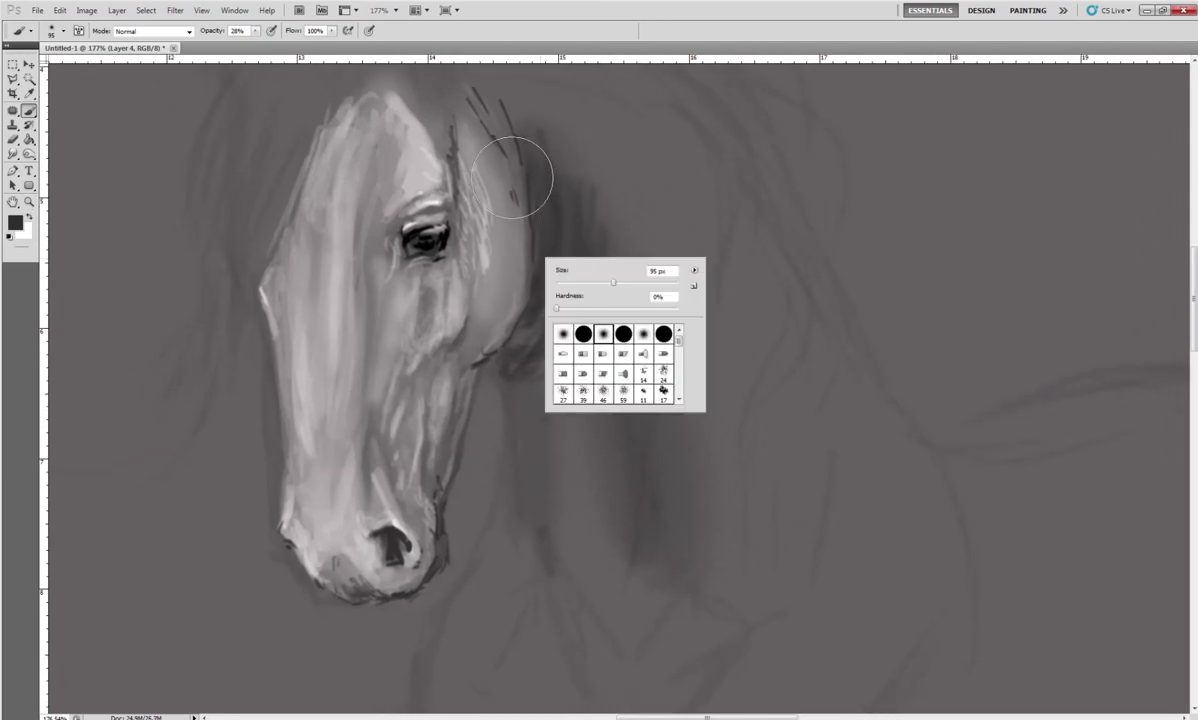
click(642, 166)
scroll(651, 389, down, 3)
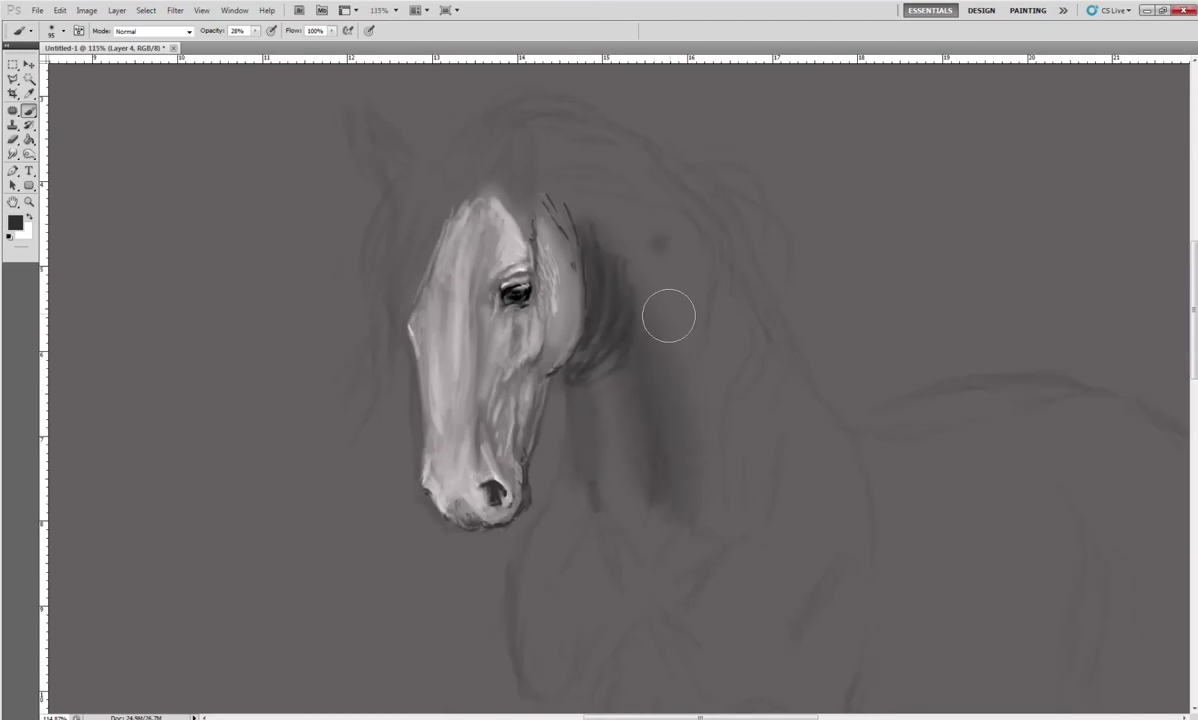
click(12, 78)
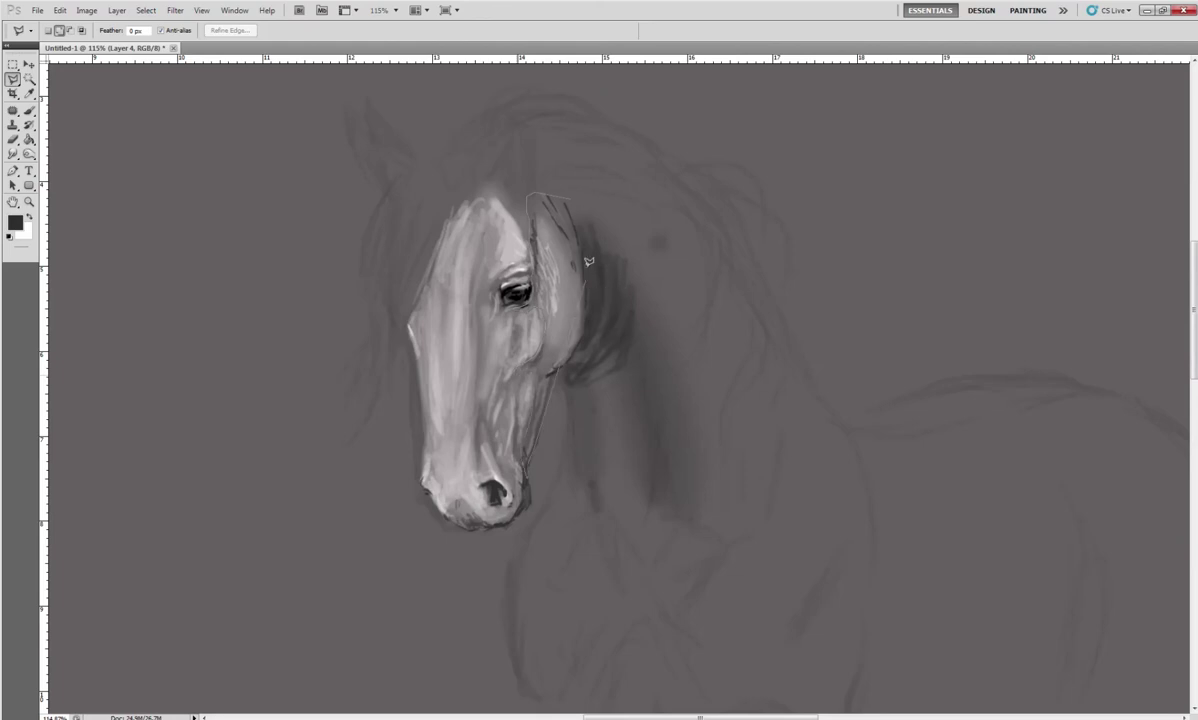
Select the mane strip beside the face with the Polygonal Lasso, subtracting its lower edge
double_click(572, 193)
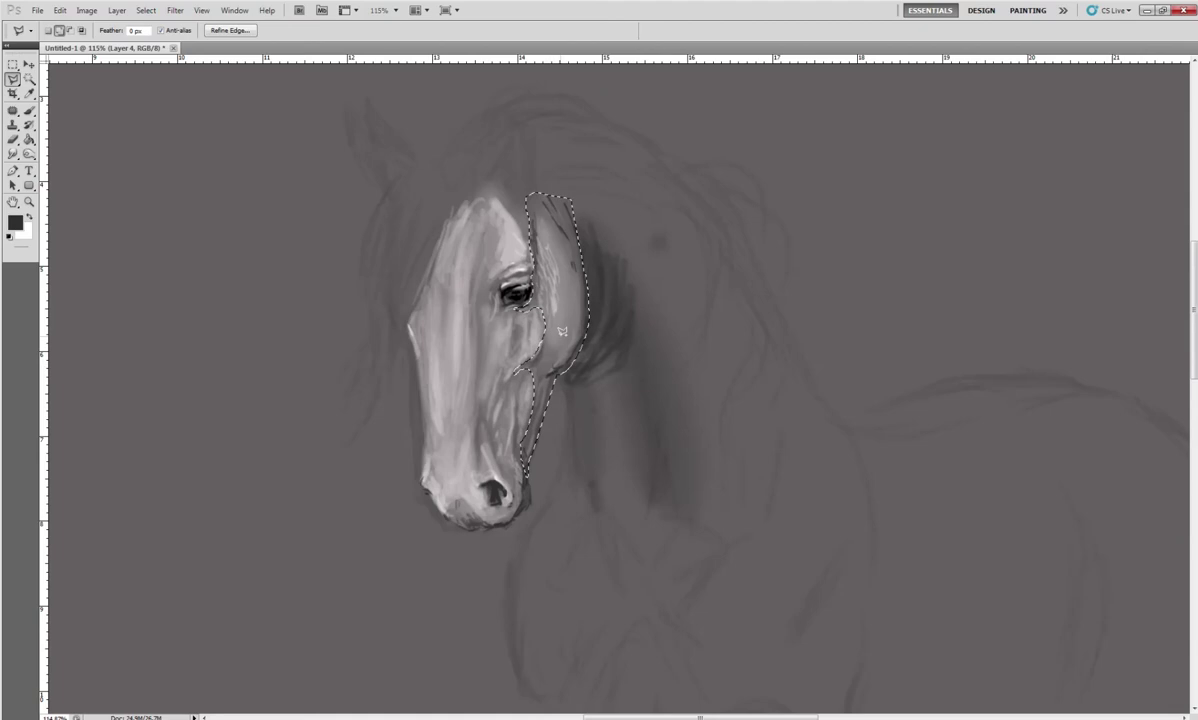
key(alt)
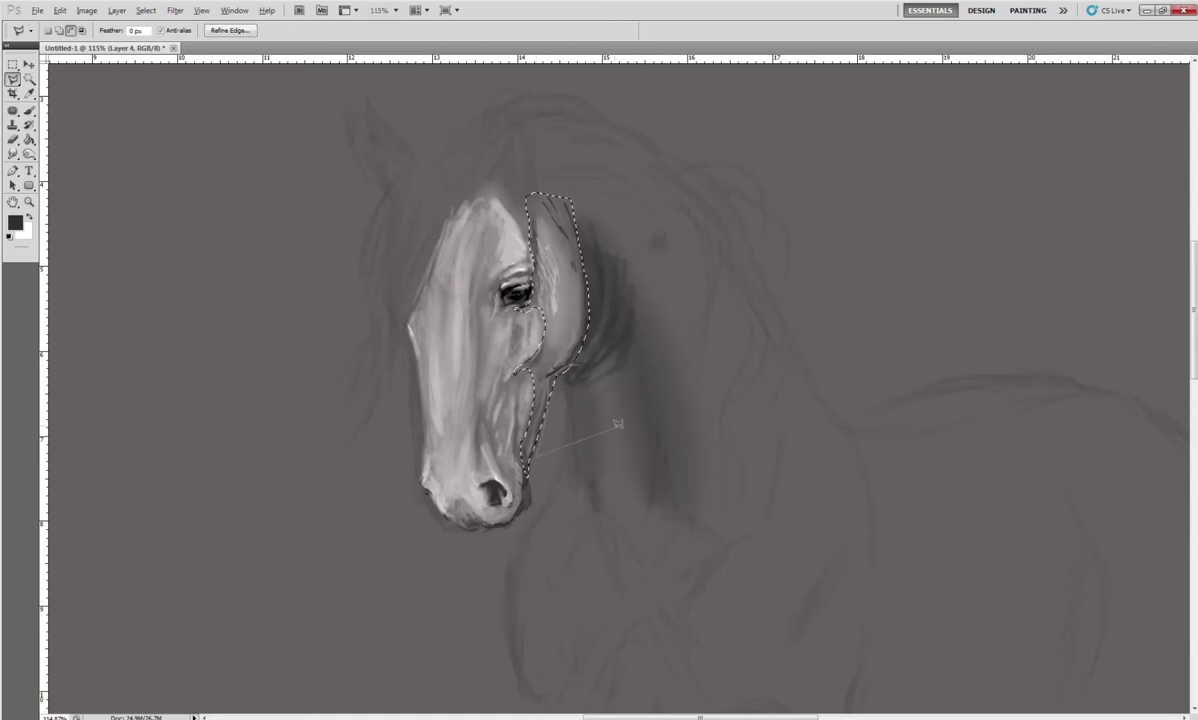
click(587, 333)
key(shift)
Lighten the left side of the horse's face with a 119 px Dodge brush
key(o)
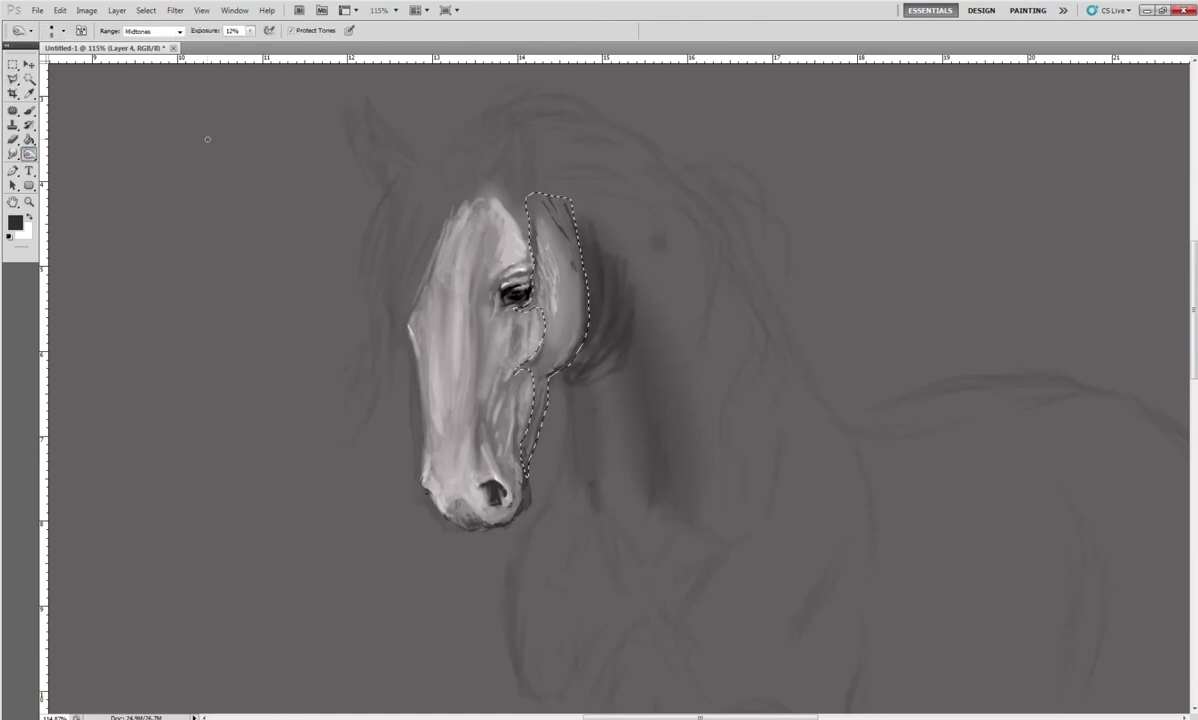
right_click(523, 342)
double_click(640, 354)
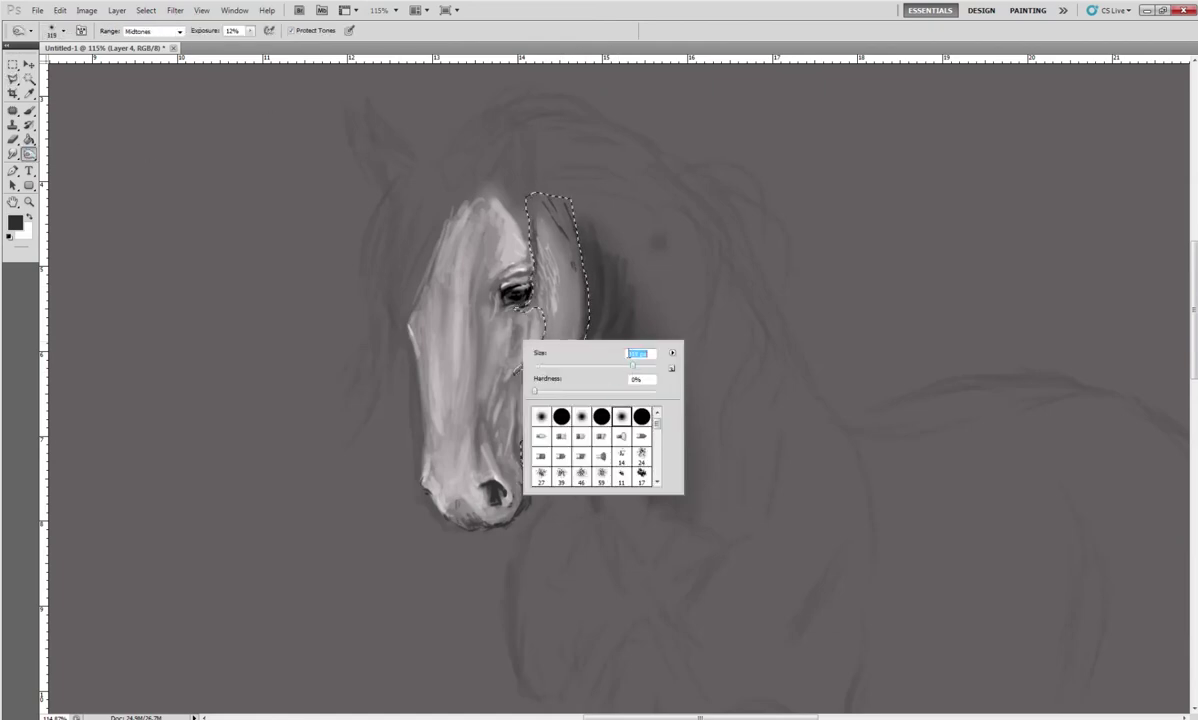
text(119)
key(Return)
drag(509, 421, 513, 416)
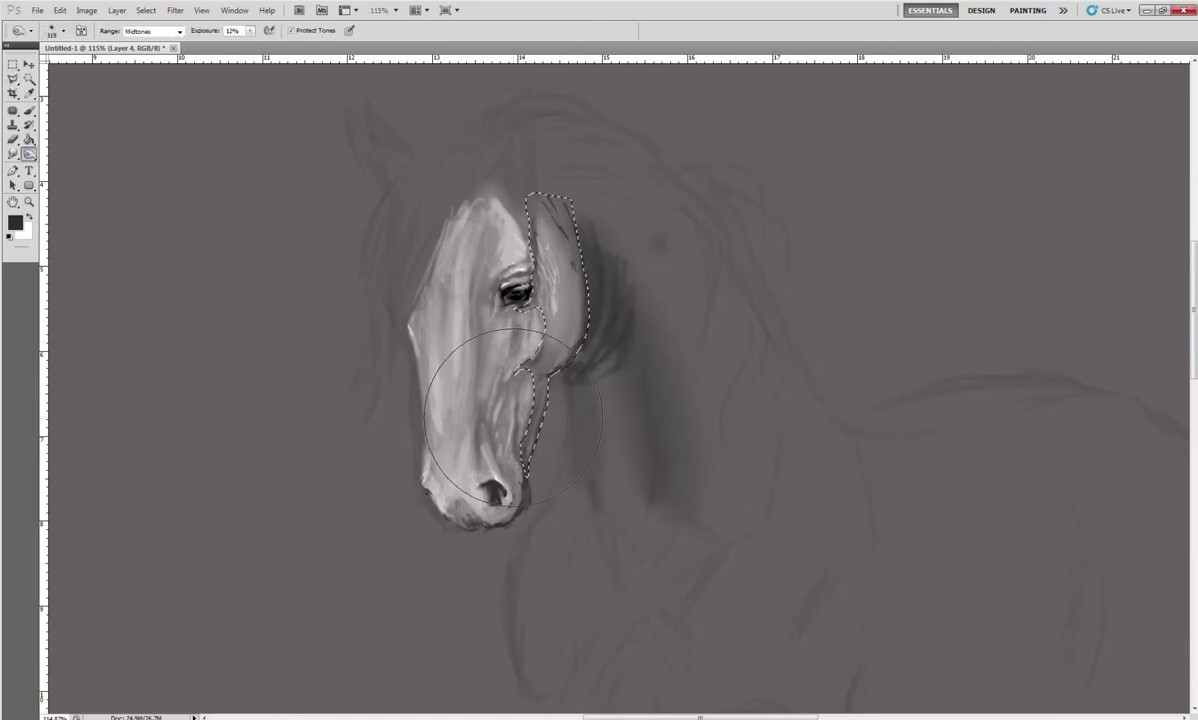
Brush dark hair inside the selection and a soft 349 px shadow down the neck, then deselect
click(29, 110)
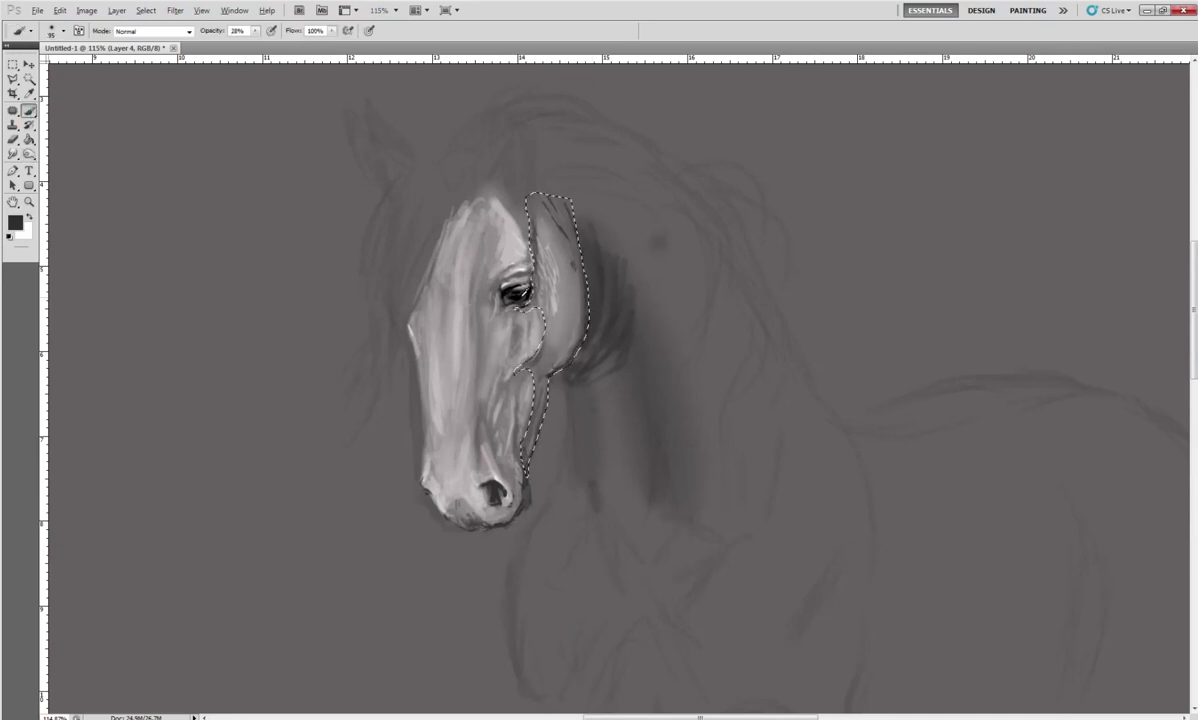
drag(545, 205, 569, 268)
right_click(614, 327)
drag(660, 354, 723, 354)
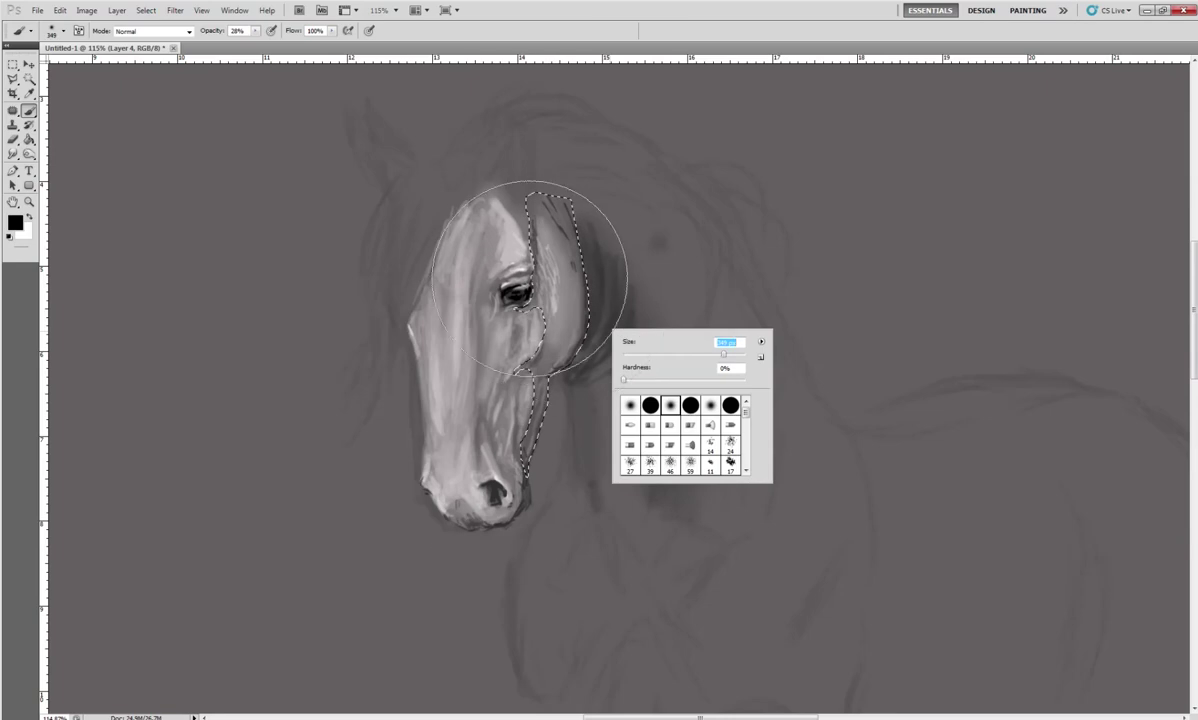
key(Return)
drag(530, 278, 521, 481)
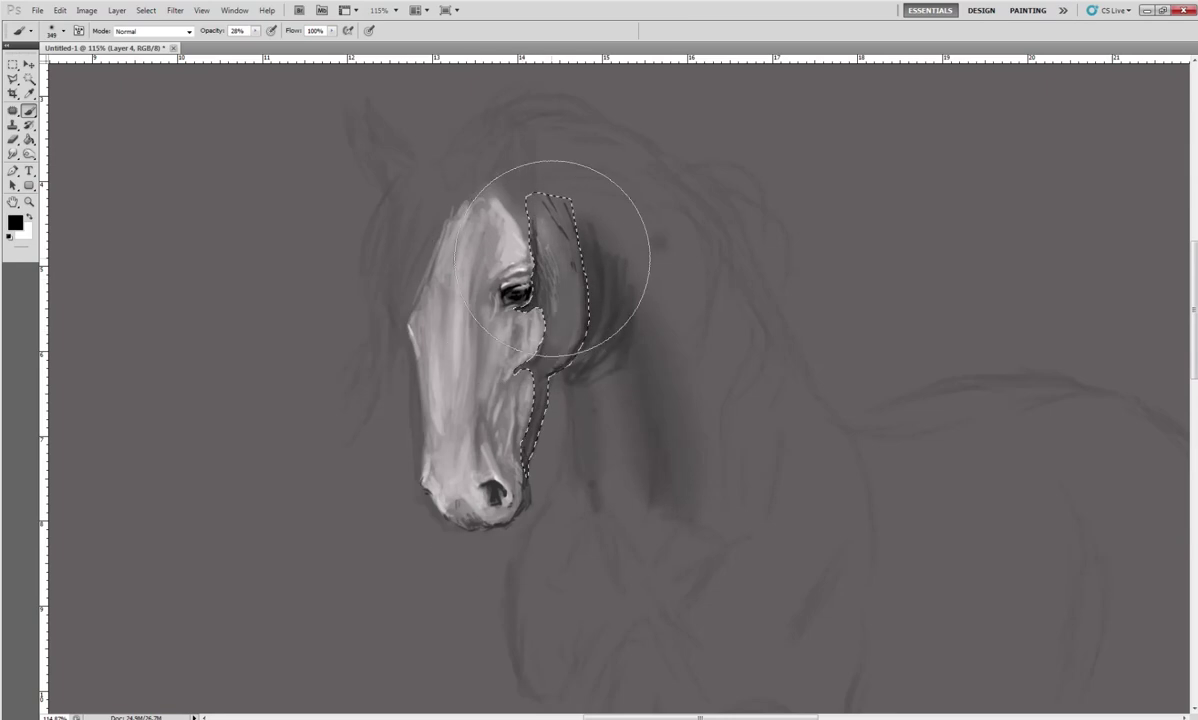
key(ctrl+d)
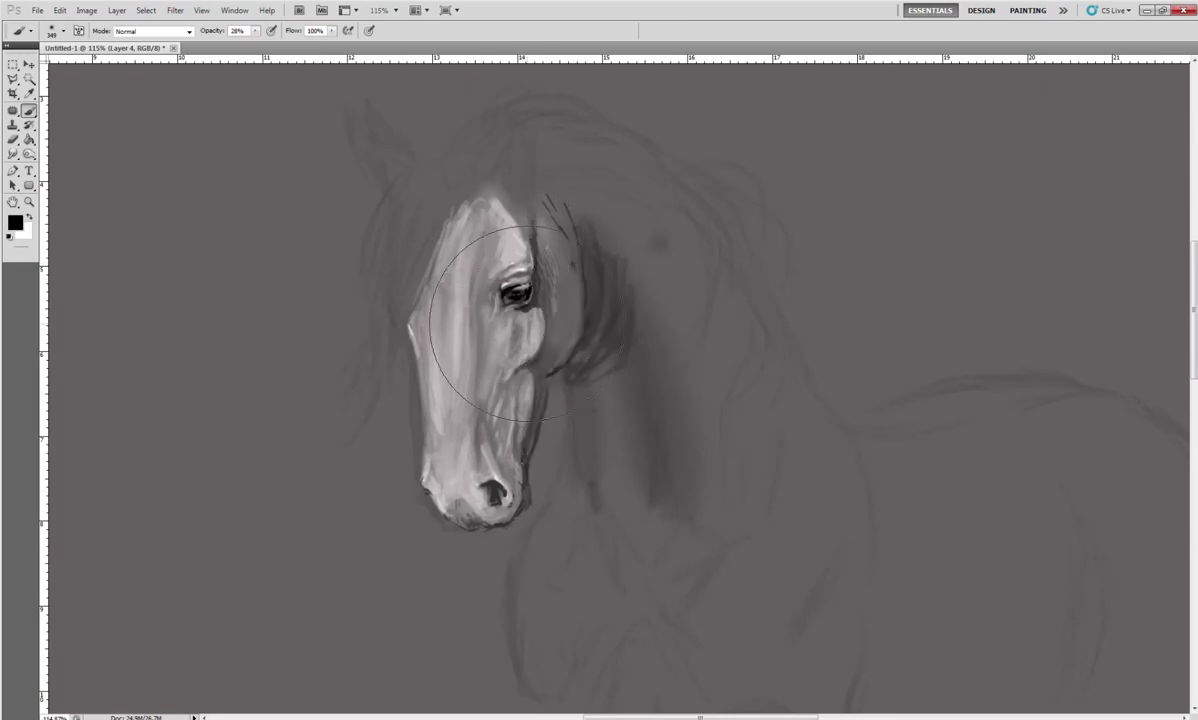
right_click(615, 442)
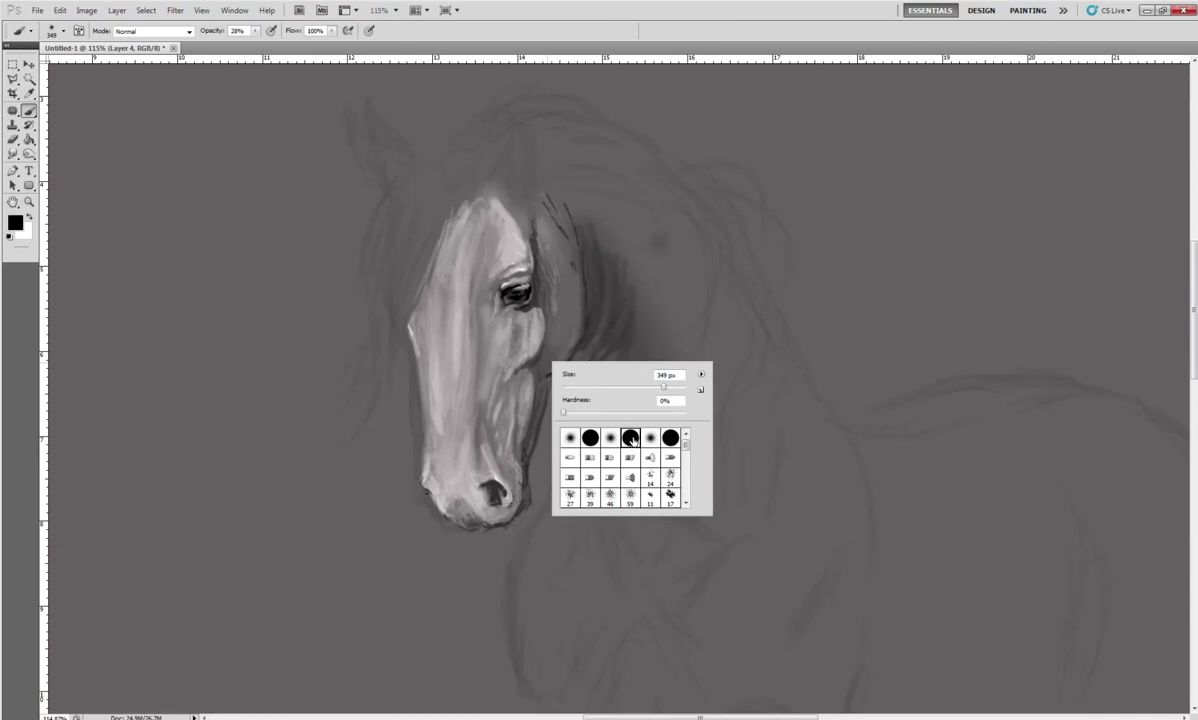
Set up a hard round brush at 37 px and 10% opacity, undoing a trial stroke
click(632, 440)
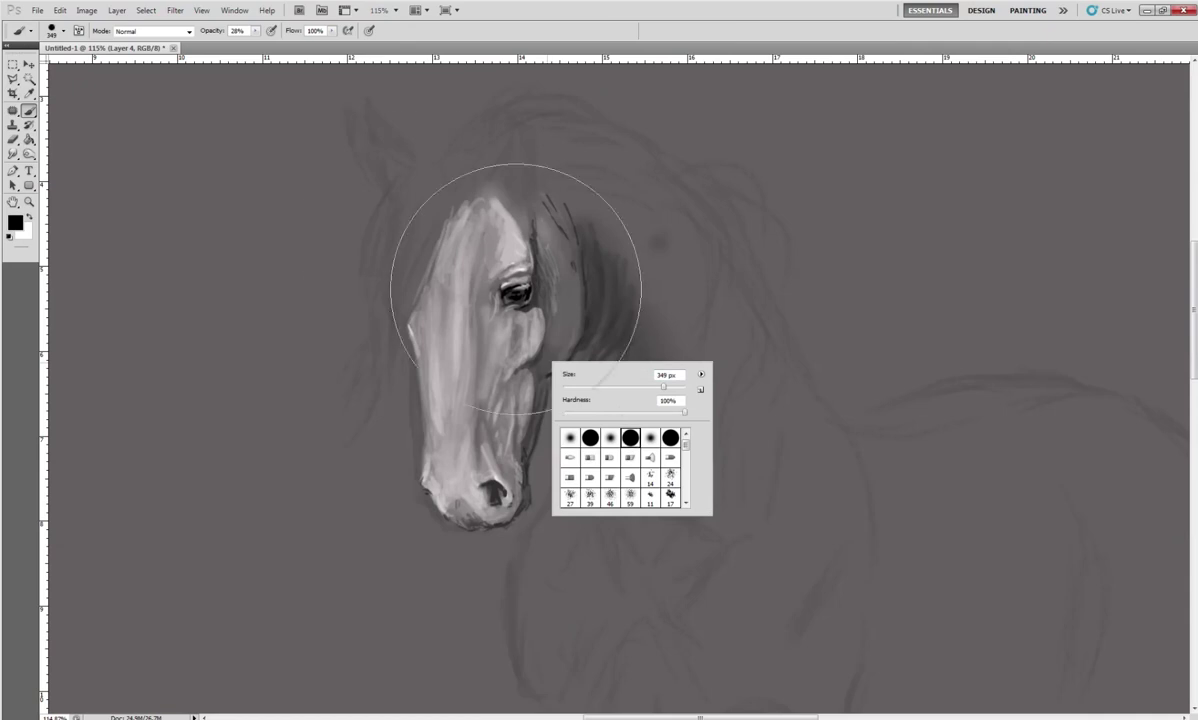
click(255, 31)
drag(257, 46, 263, 46)
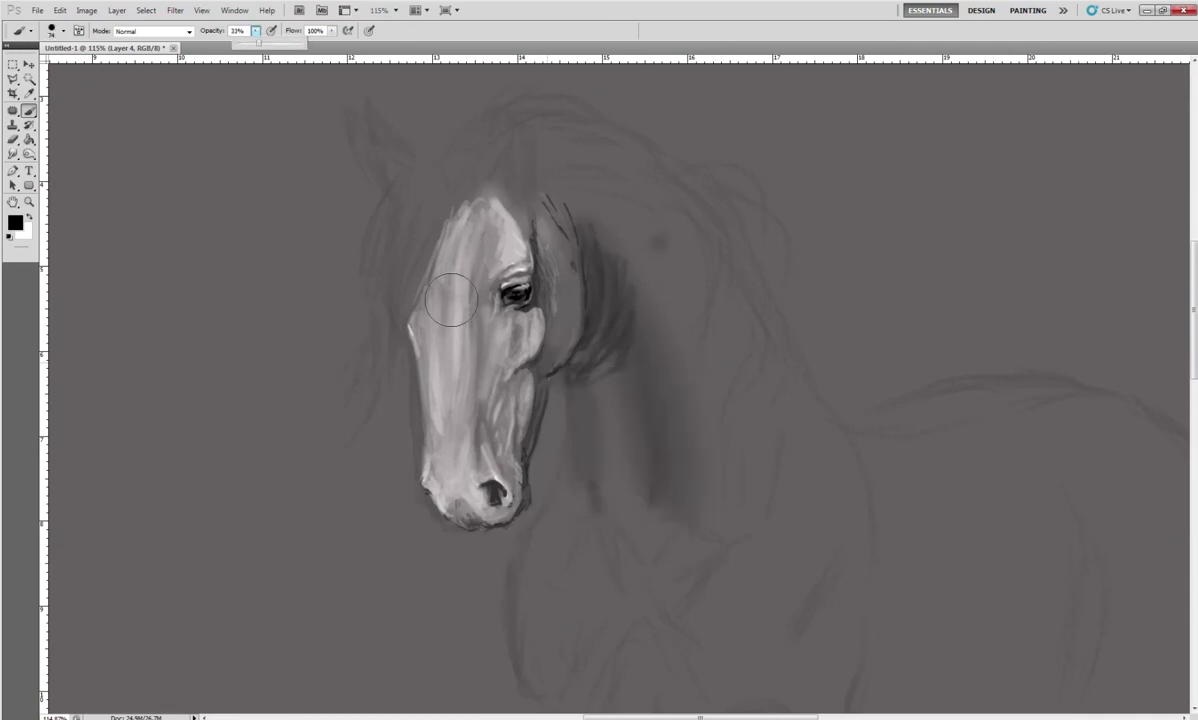
drag(455, 285, 446, 410)
key(ctrl+z)
right_click(540, 355)
drag(557, 364, 516, 330)
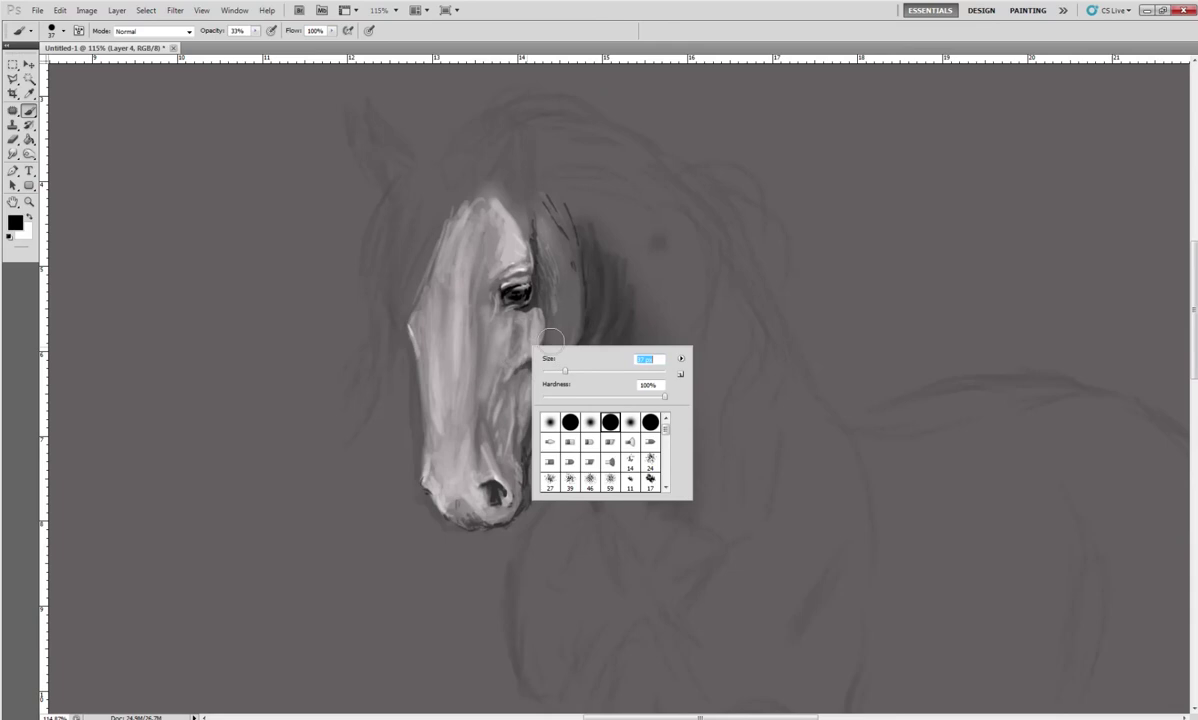
click(255, 31)
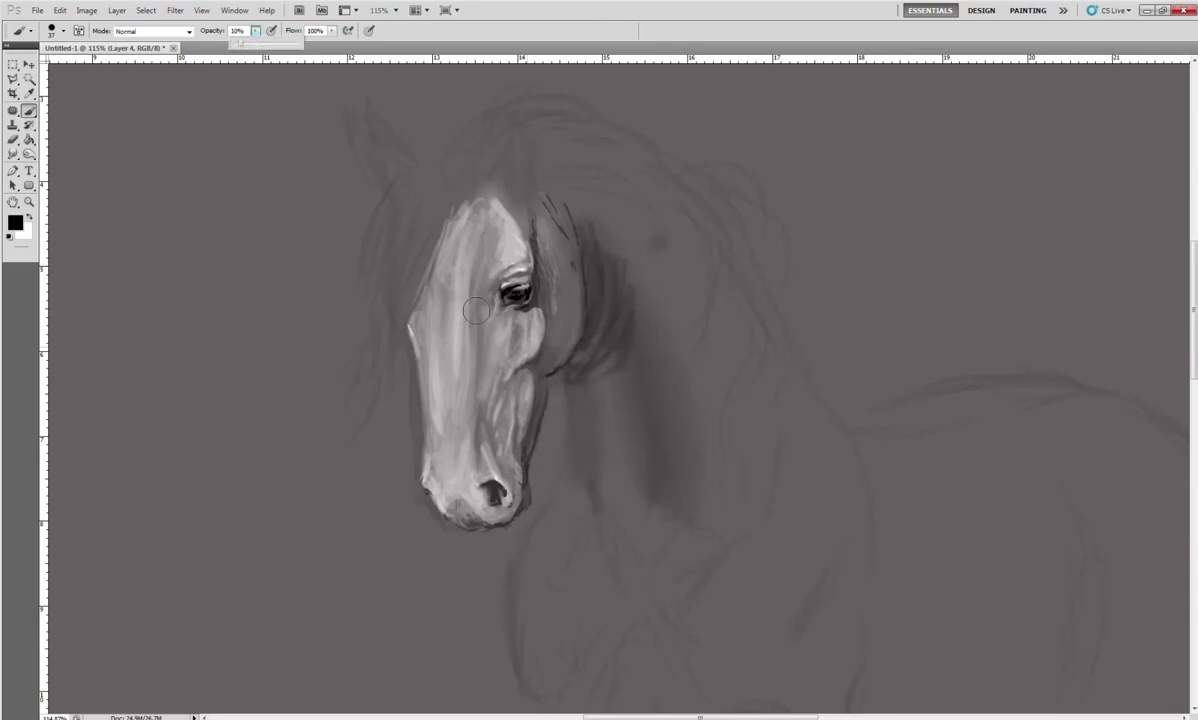
click(455, 285)
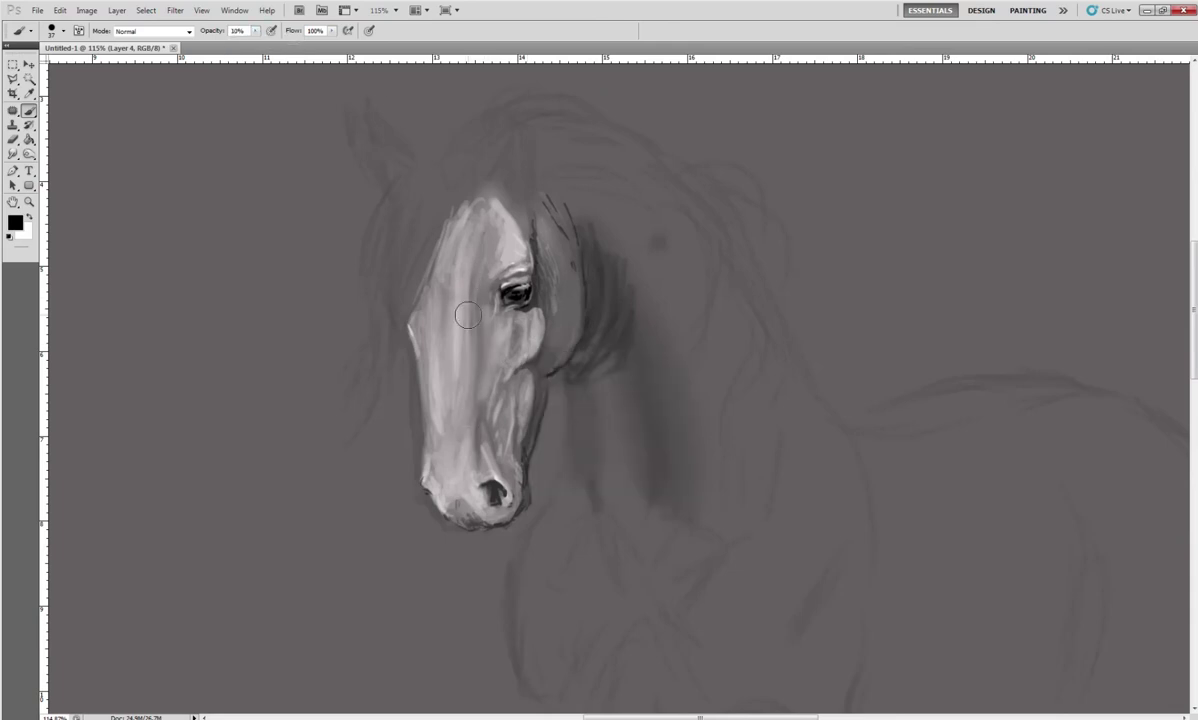
Shade the left side of the face, forehead blaze edge and forehead in soft grey
mouse_move(468, 290)
mouse_down()
mouse_move(455, 345)
mouse_move(473, 388)
mouse_move(463, 481)
mouse_move(515, 399)
mouse_move(495, 425)
mouse_move(462, 418)
mouse_move(482, 495)
mouse_move(430, 485)
mouse_move(487, 515)
mouse_up()
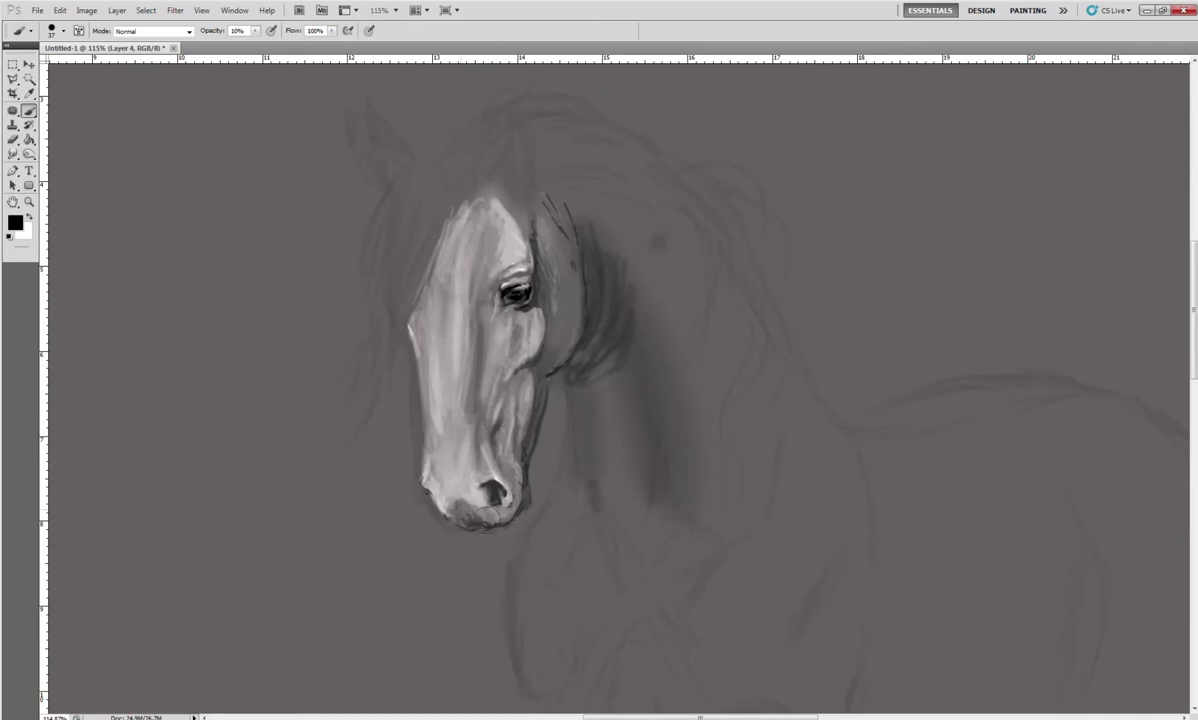
mouse_move(420, 225)
mouse_down()
mouse_move(455, 193)
mouse_move(431, 259)
mouse_move(390, 285)
mouse_up()
mouse_move(455, 192)
mouse_down()
mouse_move(392, 298)
mouse_move(464, 227)
mouse_move(375, 305)
mouse_move(409, 258)
mouse_up()
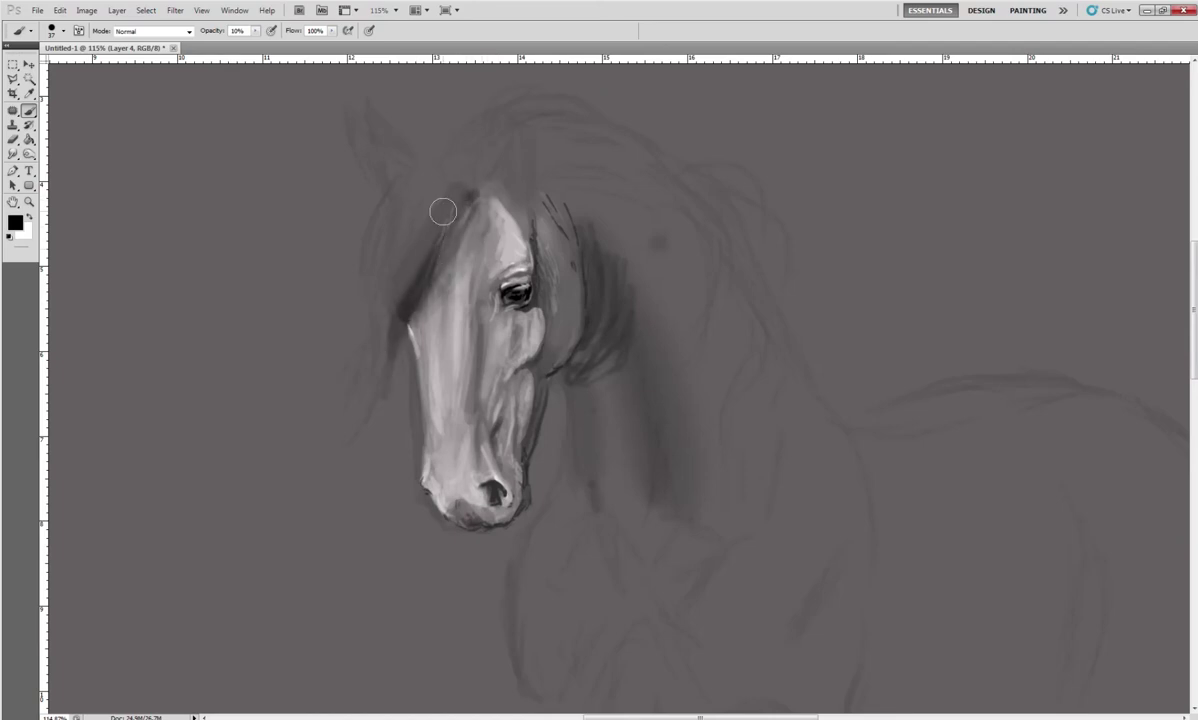
mouse_move(380, 368)
mouse_down()
mouse_move(471, 171)
mouse_move(422, 227)
mouse_move(425, 198)
mouse_move(464, 148)
mouse_move(401, 200)
mouse_move(385, 278)
mouse_up()
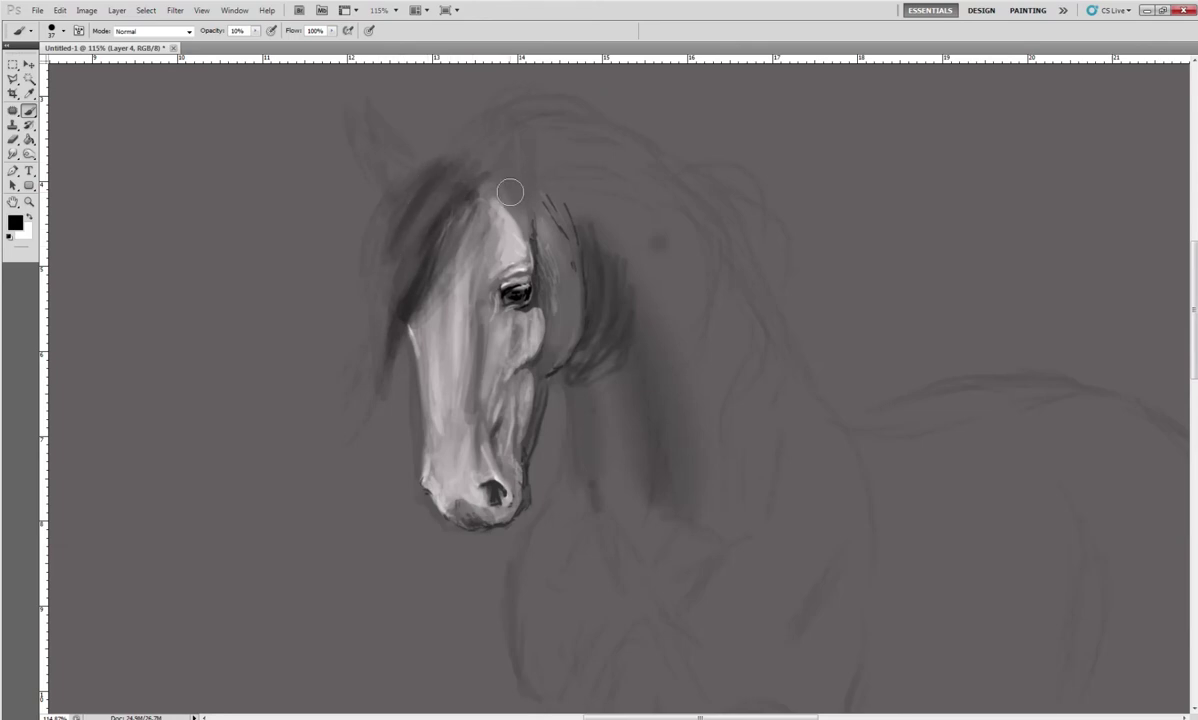
Add dark forelock strands, deepen the forehead, eye and blaze, and soften the throat tone
drag(545, 198, 569, 233)
drag(524, 125, 512, 240)
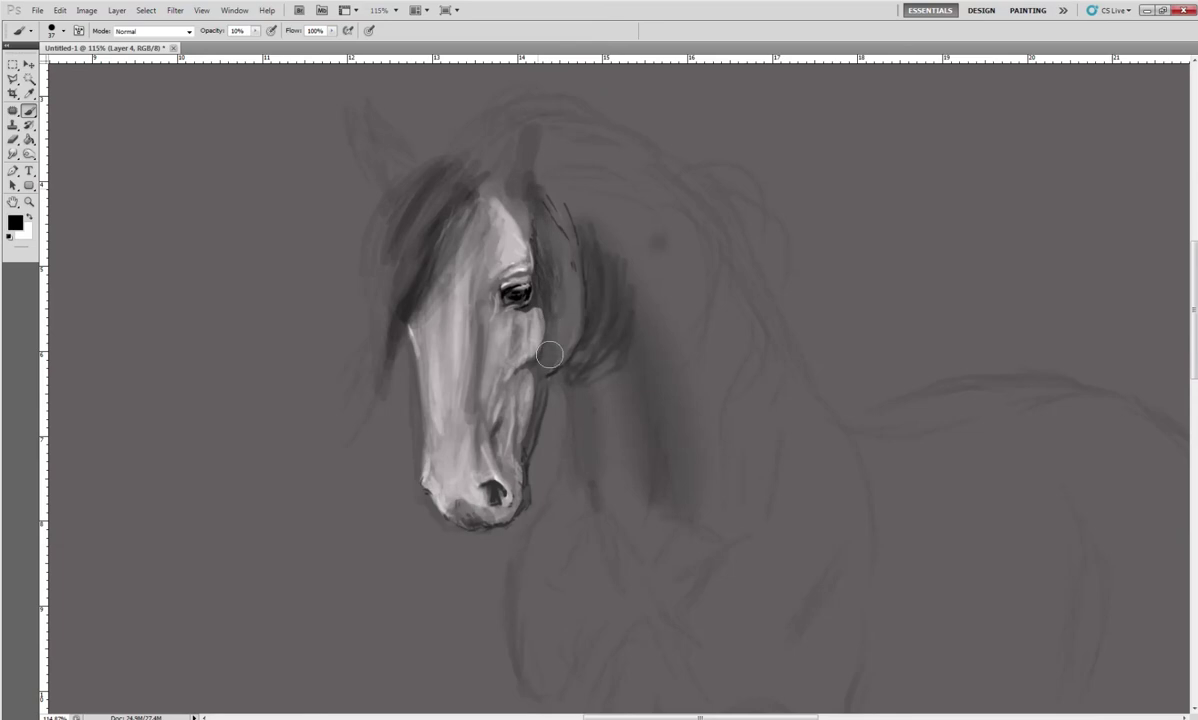
drag(526, 140, 521, 219)
drag(548, 166, 535, 200)
mouse_move(524, 295)
mouse_down()
mouse_move(505, 290)
mouse_move(484, 165)
mouse_up()
drag(475, 299, 471, 176)
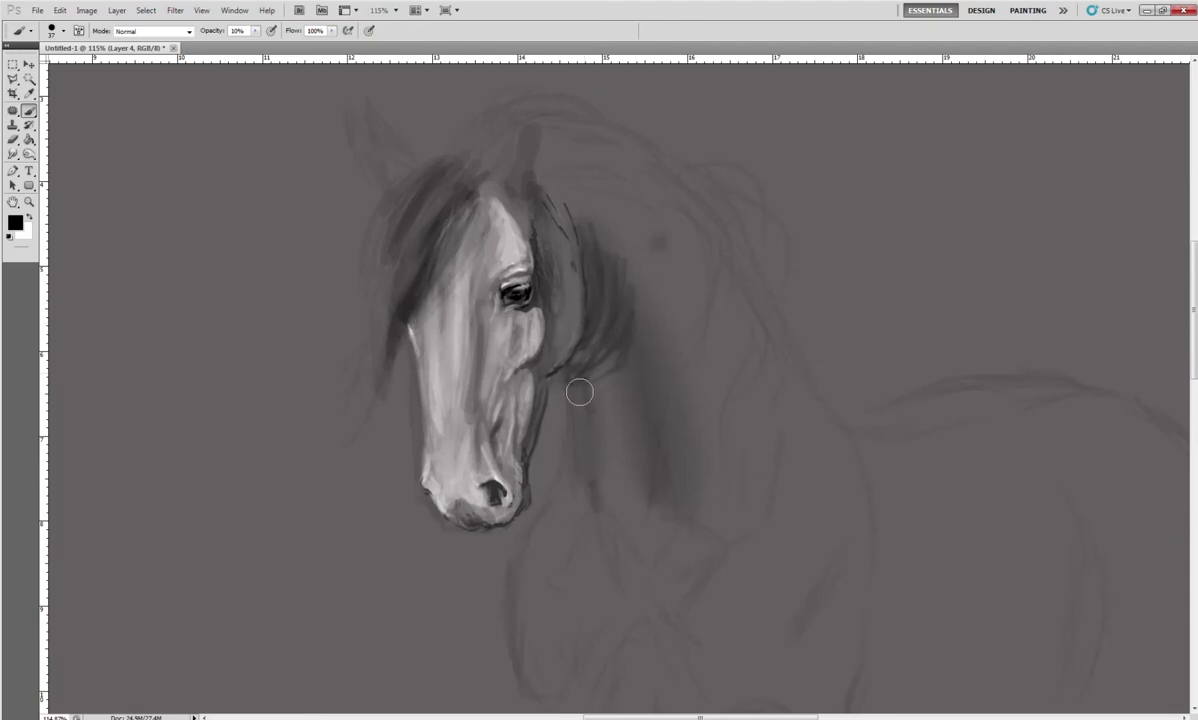
drag(578, 313, 578, 396)
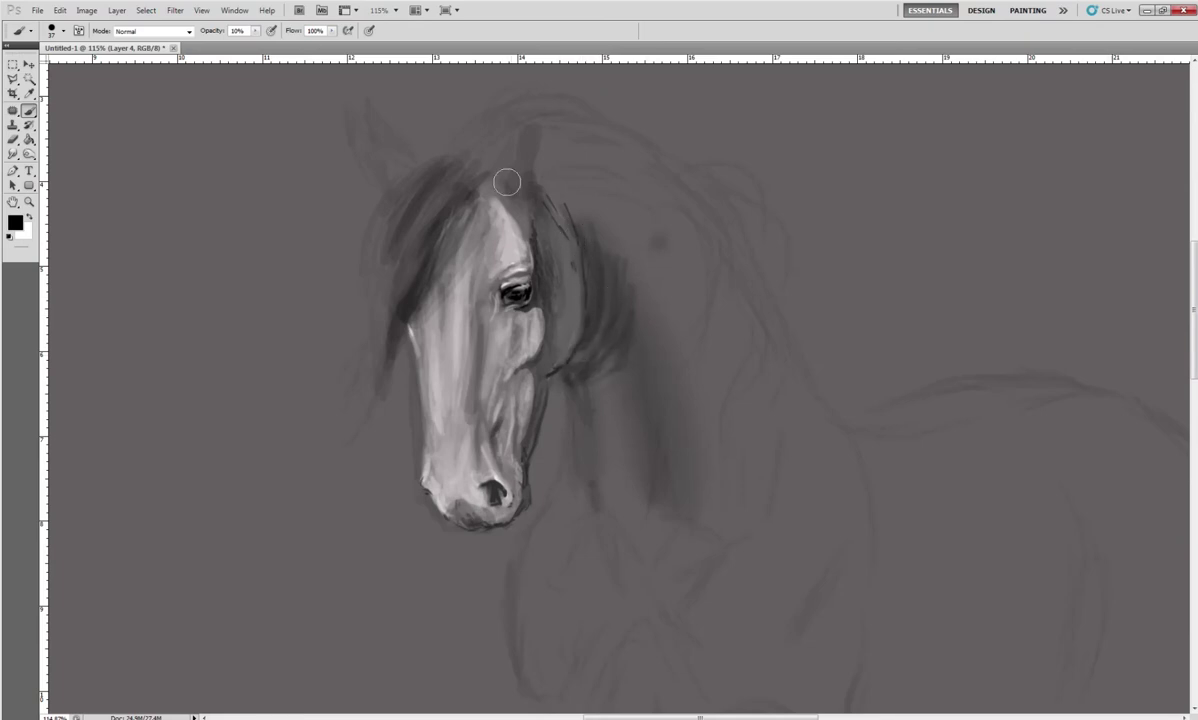
Sample a light grey and paint highlights down the mane, under the jaw and along the neck
alt+click(484, 232)
mouse_move(588, 235)
mouse_down()
mouse_move(602, 230)
mouse_move(625, 271)
mouse_up()
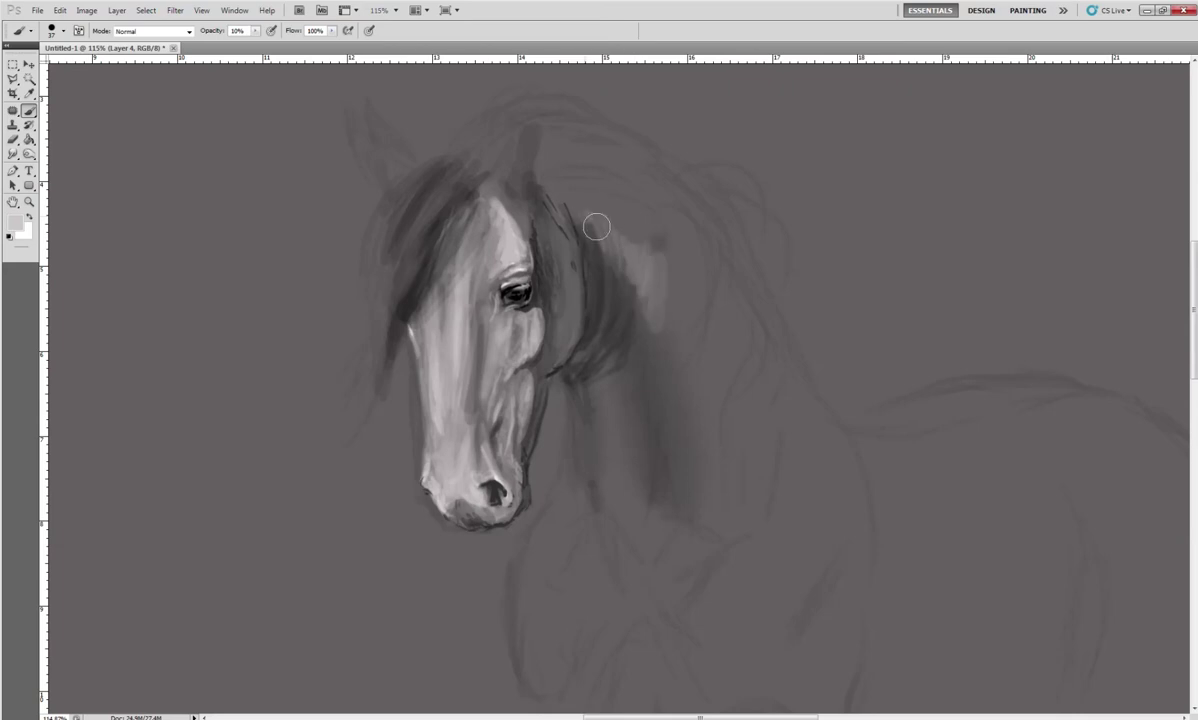
drag(588, 212, 690, 390)
drag(540, 180, 625, 285)
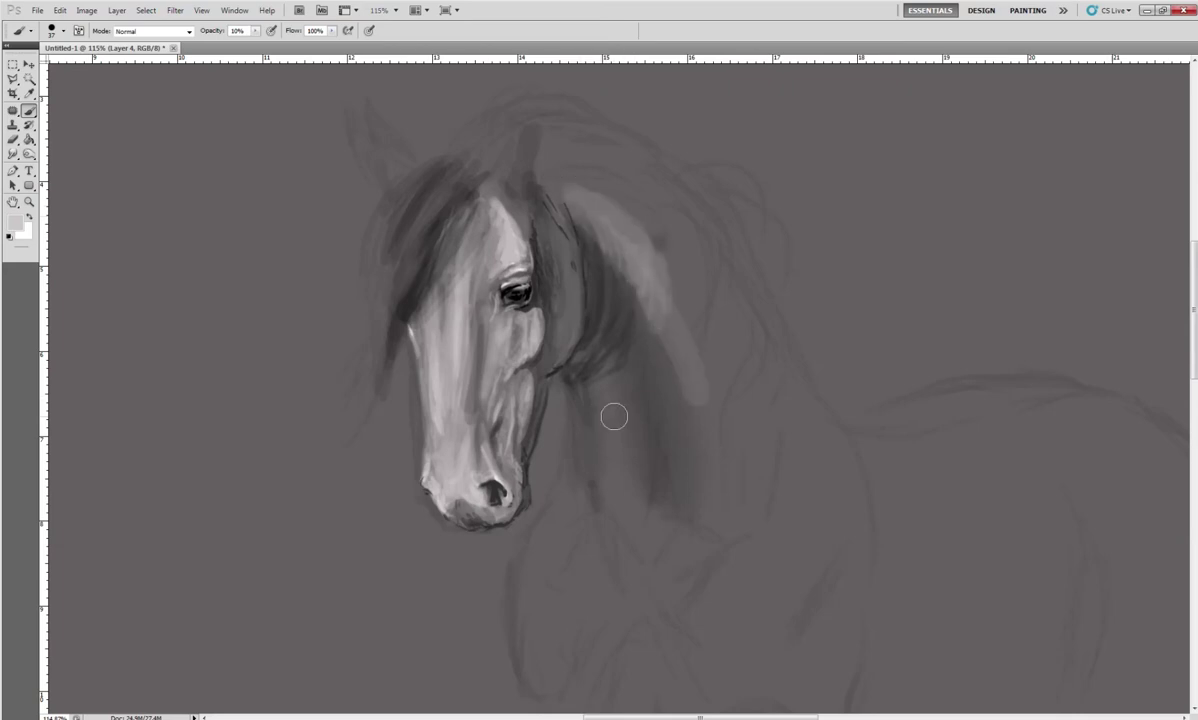
drag(615, 433, 623, 508)
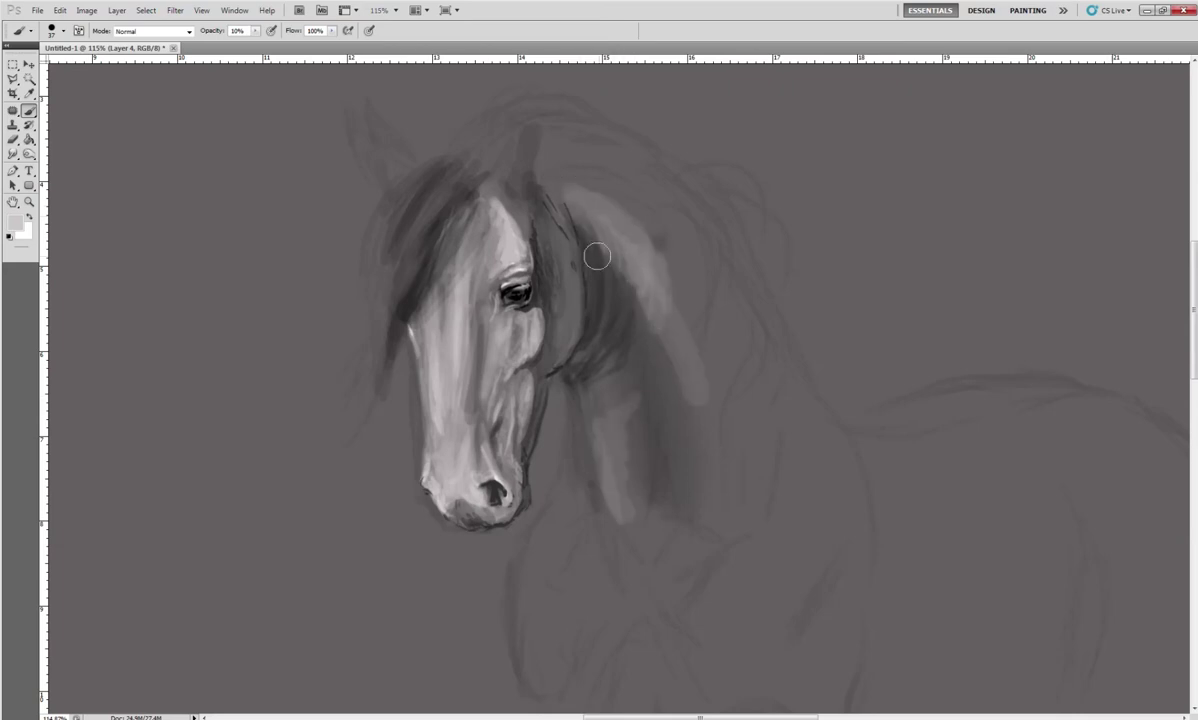
drag(593, 319, 615, 365)
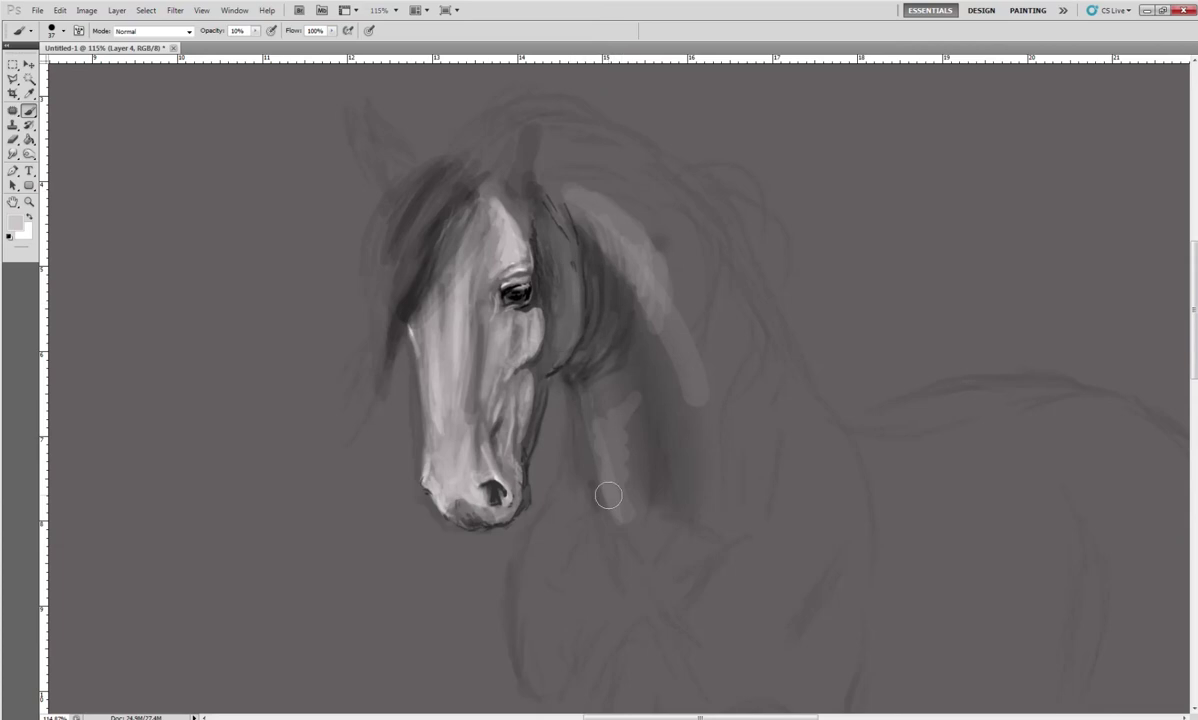
drag(631, 534, 634, 513)
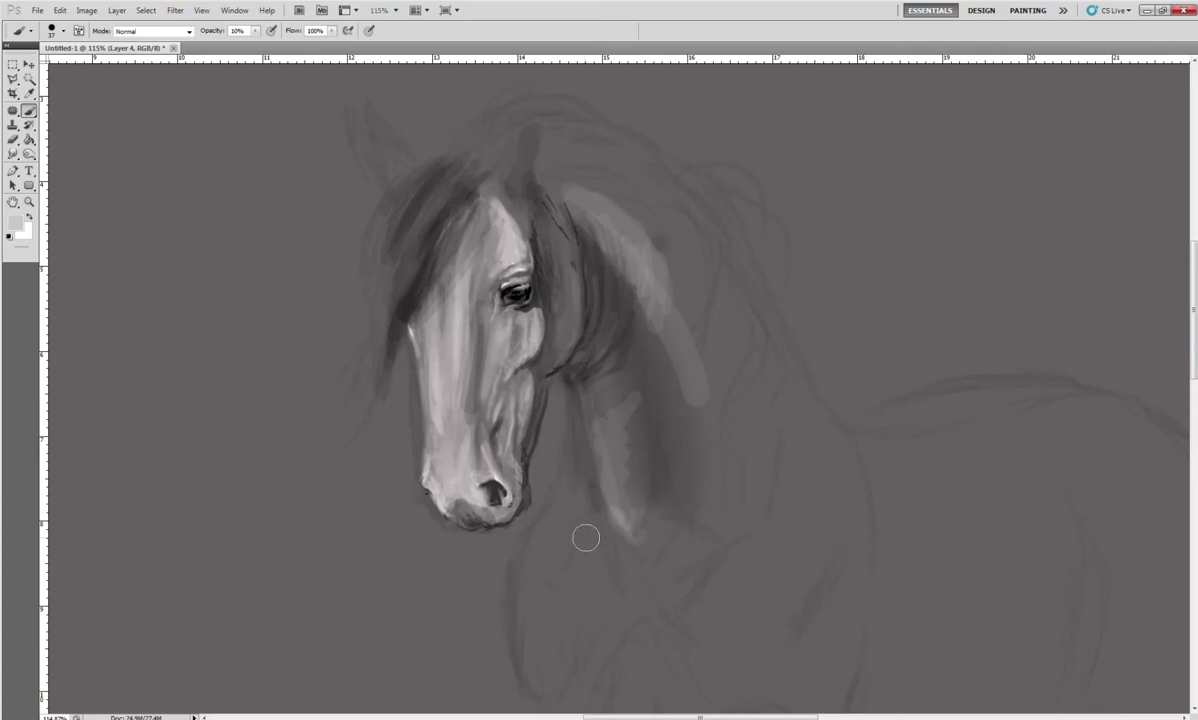
mouse_move(568, 480)
mouse_down()
mouse_move(570, 556)
mouse_move(551, 583)
mouse_up()
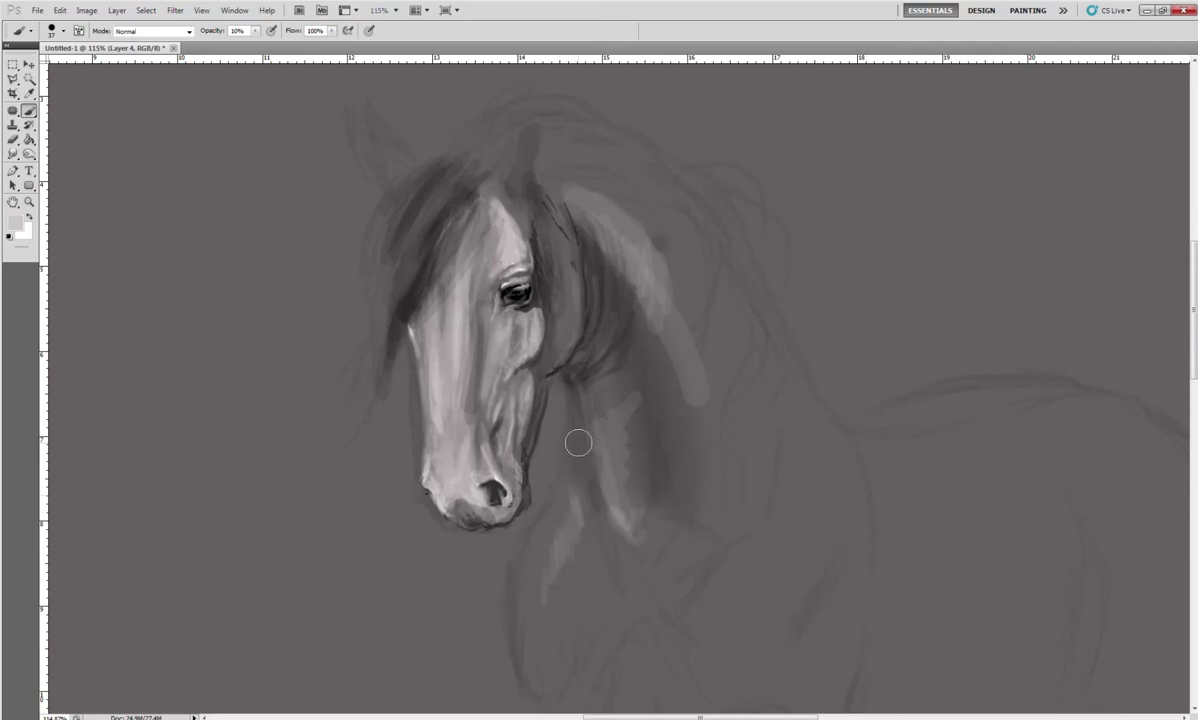
mouse_move(576, 528)
mouse_down()
mouse_move(562, 527)
mouse_move(548, 562)
mouse_move(587, 451)
mouse_up()
Set the brush to 34% opacity and size 11
click(256, 31)
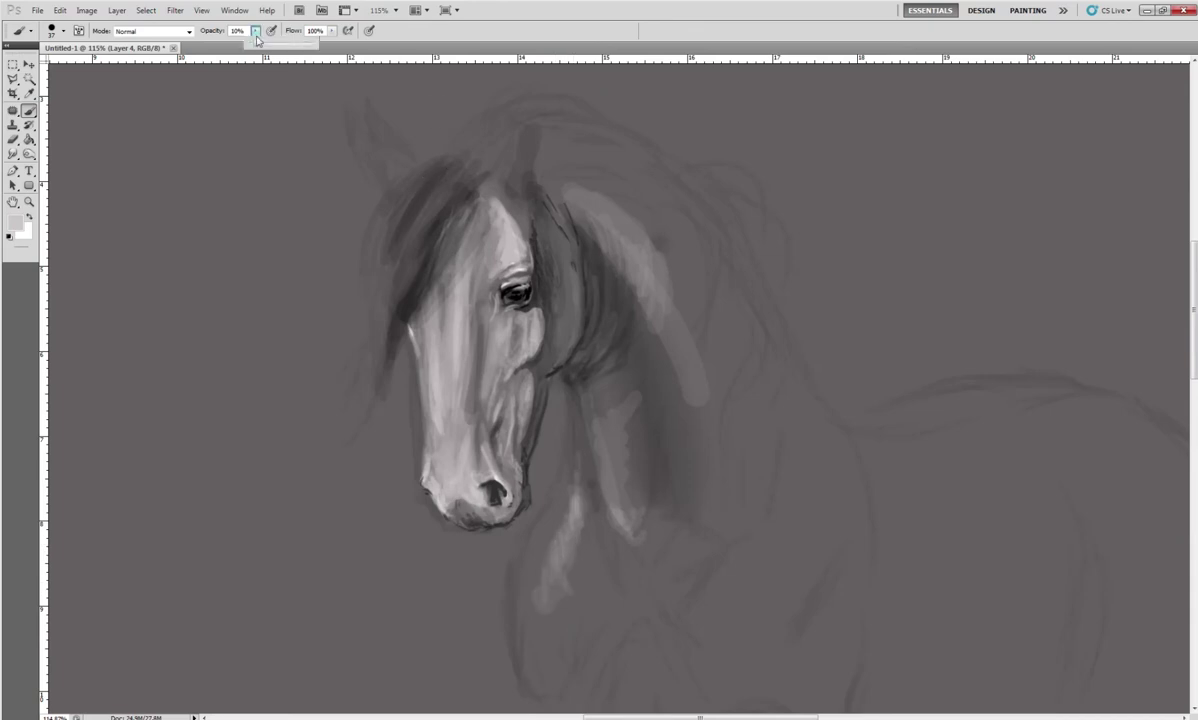
mouse_move(252, 43)
mouse_down()
mouse_move(305, 43)
mouse_move(274, 46)
mouse_up()
drag(442, 202, 416, 236)
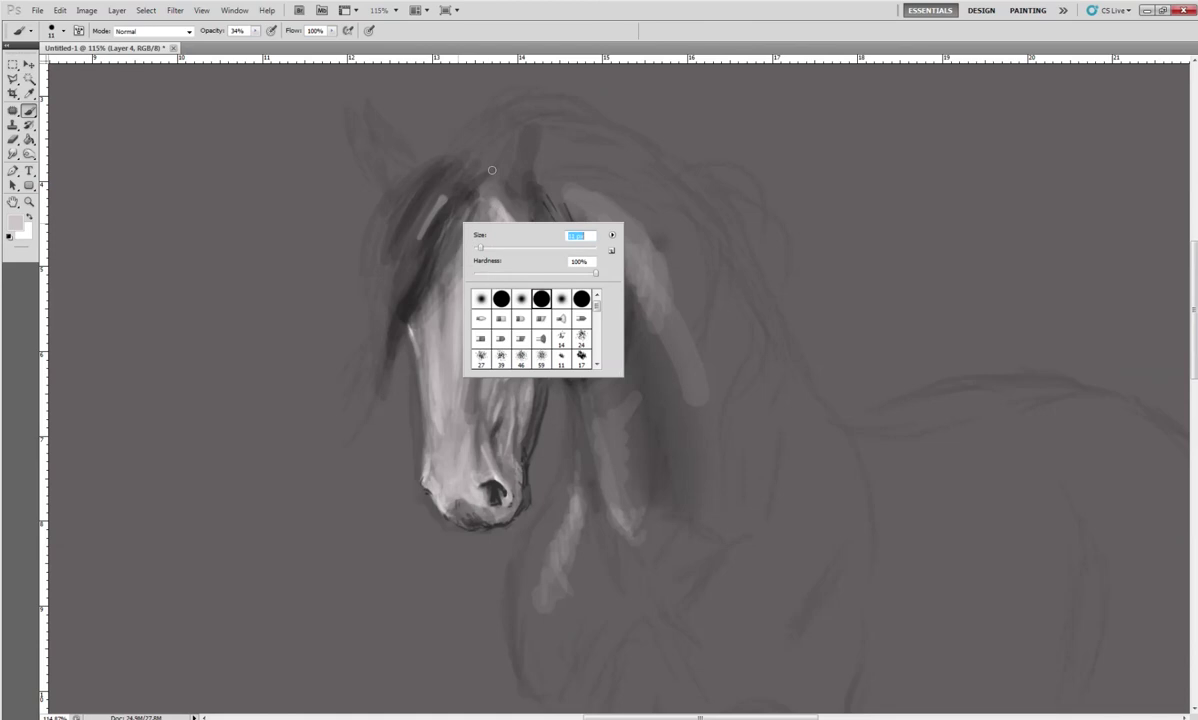
text(11)
key(Return)
Paint light strands into the forelock and fill in both ears in light grey
mouse_move(410, 160)
mouse_down()
mouse_move(375, 212)
mouse_move(362, 195)
mouse_move(388, 204)
mouse_move(392, 238)
mouse_up()
mouse_move(436, 175)
mouse_down()
mouse_move(380, 262)
mouse_move(378, 235)
mouse_move(350, 268)
mouse_up()
drag(372, 192, 348, 290)
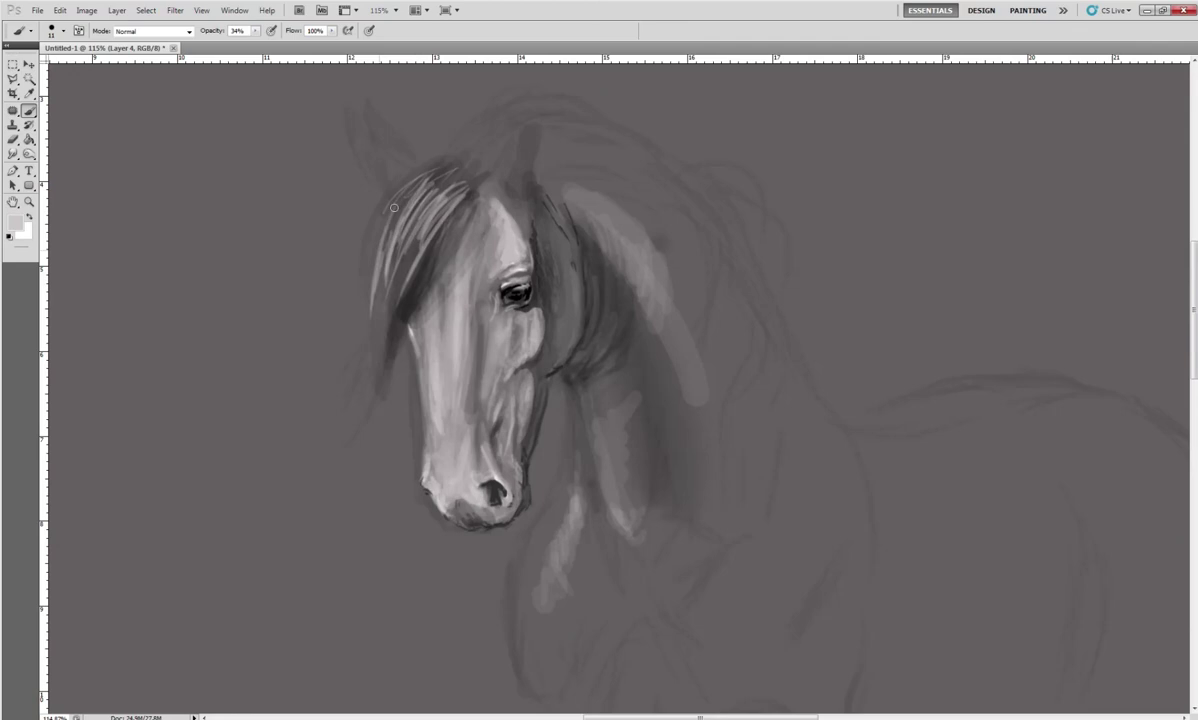
mouse_move(392, 170)
mouse_down()
mouse_move(360, 236)
mouse_move(380, 190)
mouse_up()
mouse_move(440, 158)
mouse_down()
mouse_move(404, 180)
mouse_move(392, 172)
mouse_up()
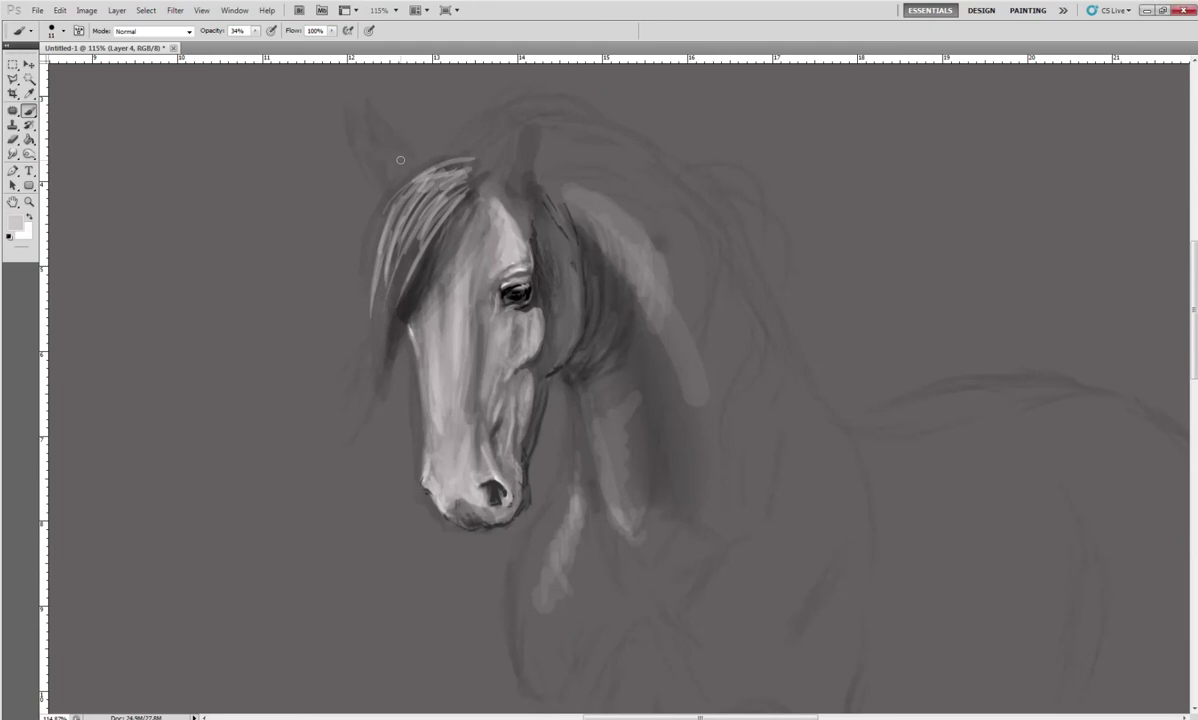
mouse_move(390, 155)
mouse_down()
mouse_move(350, 122)
mouse_move(365, 160)
mouse_move(388, 158)
mouse_up()
mouse_move(500, 178)
mouse_down()
mouse_move(518, 116)
mouse_move(540, 188)
mouse_up()
With a larger brush, widen the light mane patch behind the ear and highlight the neck below the jaw
right_click(665, 226)
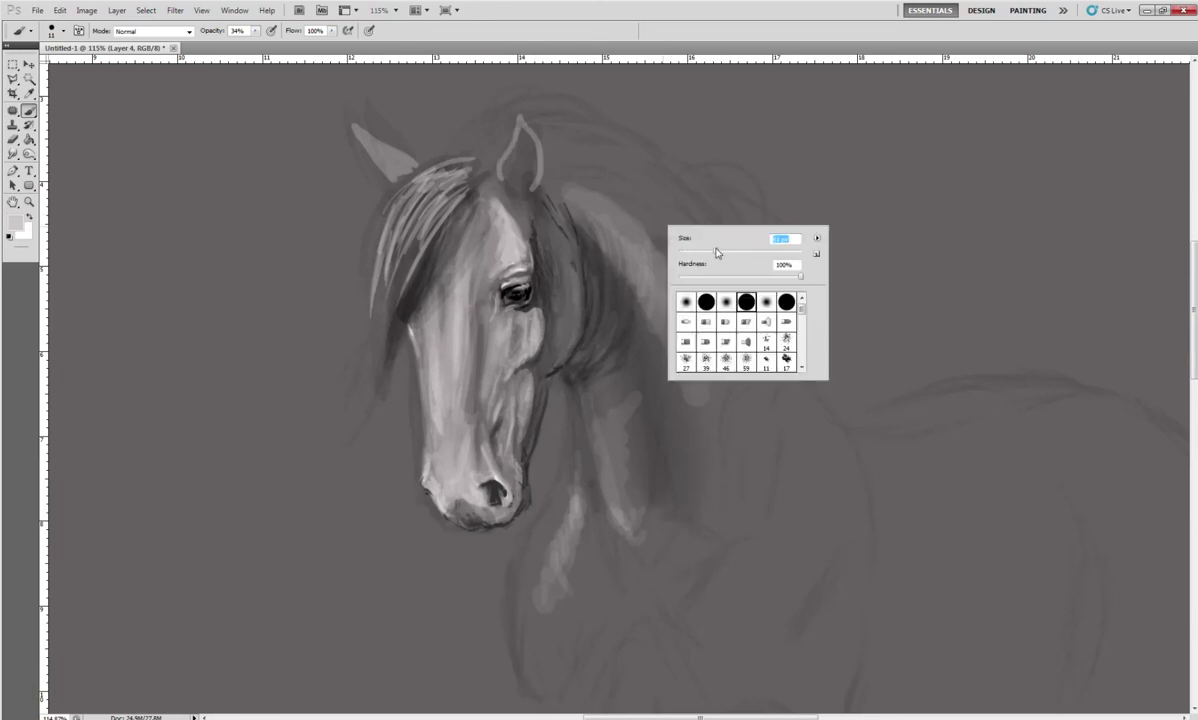
key(Return)
drag(560, 168, 630, 278)
drag(583, 187, 640, 255)
drag(540, 165, 615, 200)
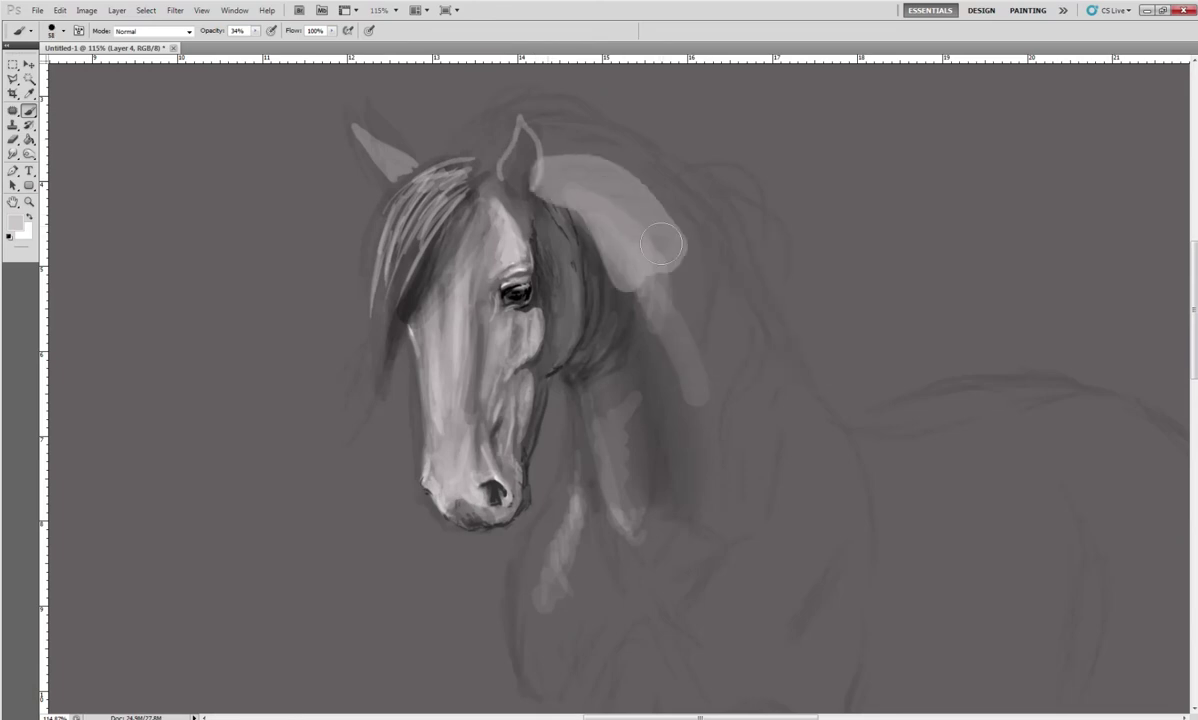
mouse_move(530, 158)
mouse_down()
mouse_move(575, 195)
mouse_move(600, 258)
mouse_up()
drag(630, 205, 640, 285)
drag(595, 415, 630, 525)
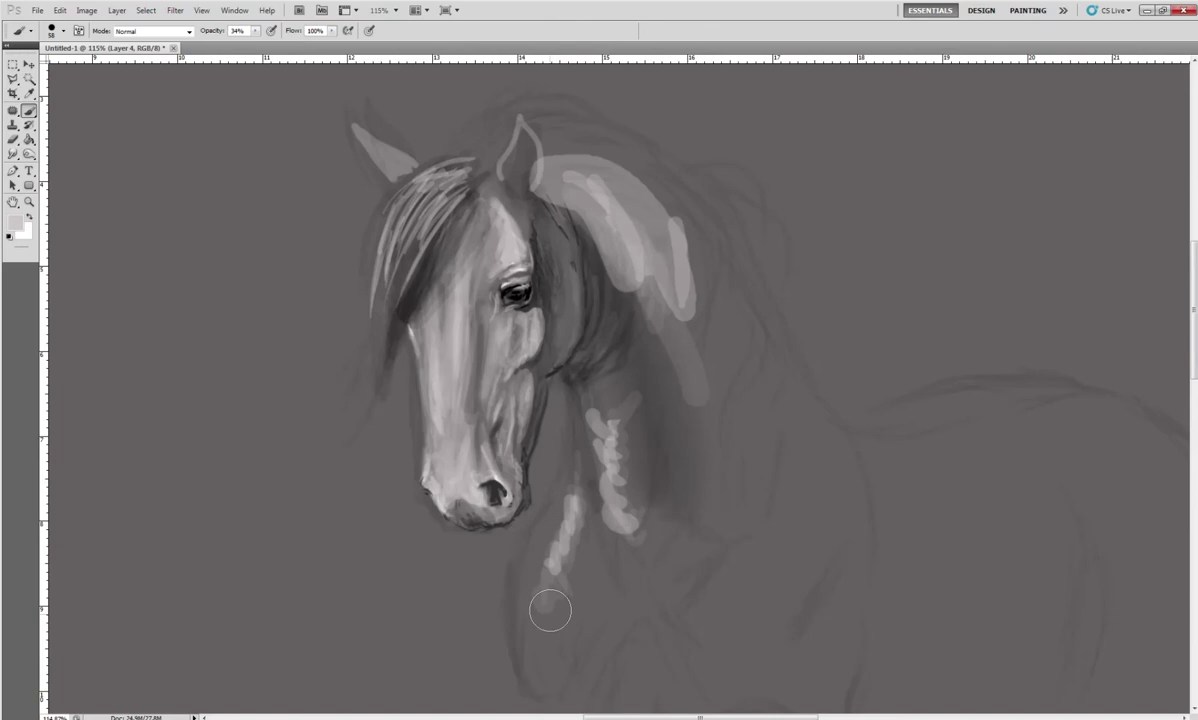
Frame the whole horse, then carry a light stroke from the neck down the foreleg to the hoof
scroll(720, 500, down, 5)
drag(726, 530, 620, 393)
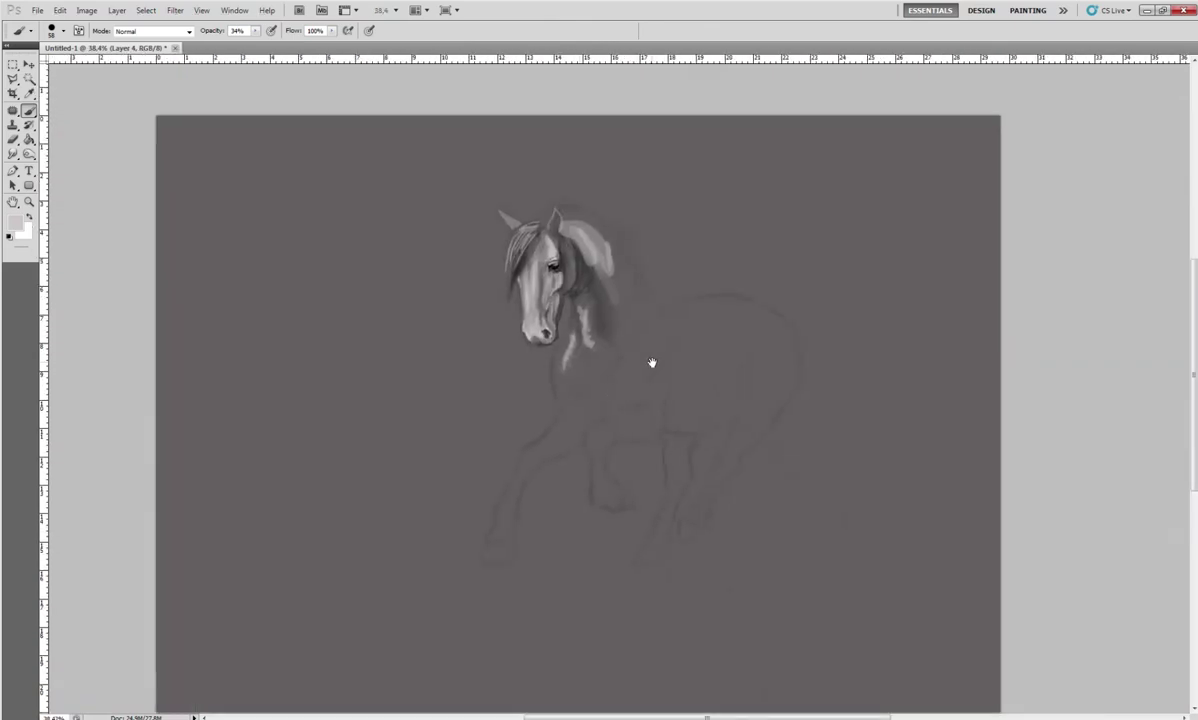
scroll(652, 360, up, 2)
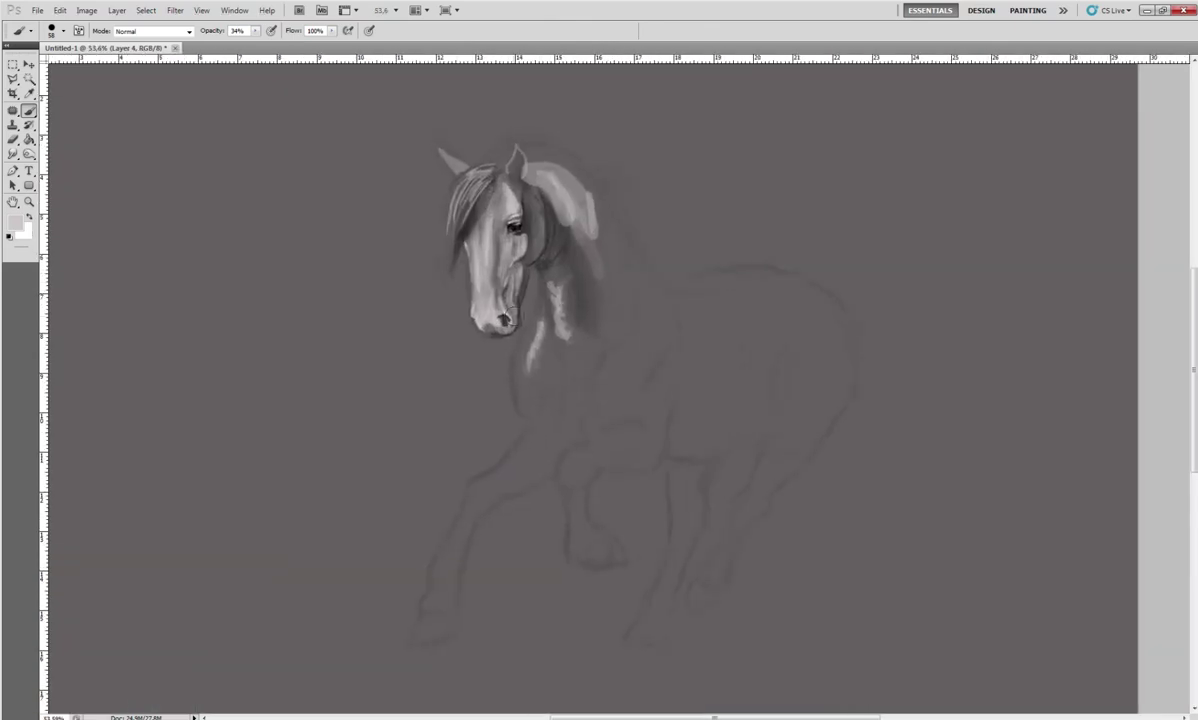
mouse_move(548, 266)
mouse_down()
mouse_move(534, 305)
mouse_move(544, 377)
mouse_move(515, 340)
mouse_move(543, 325)
mouse_up()
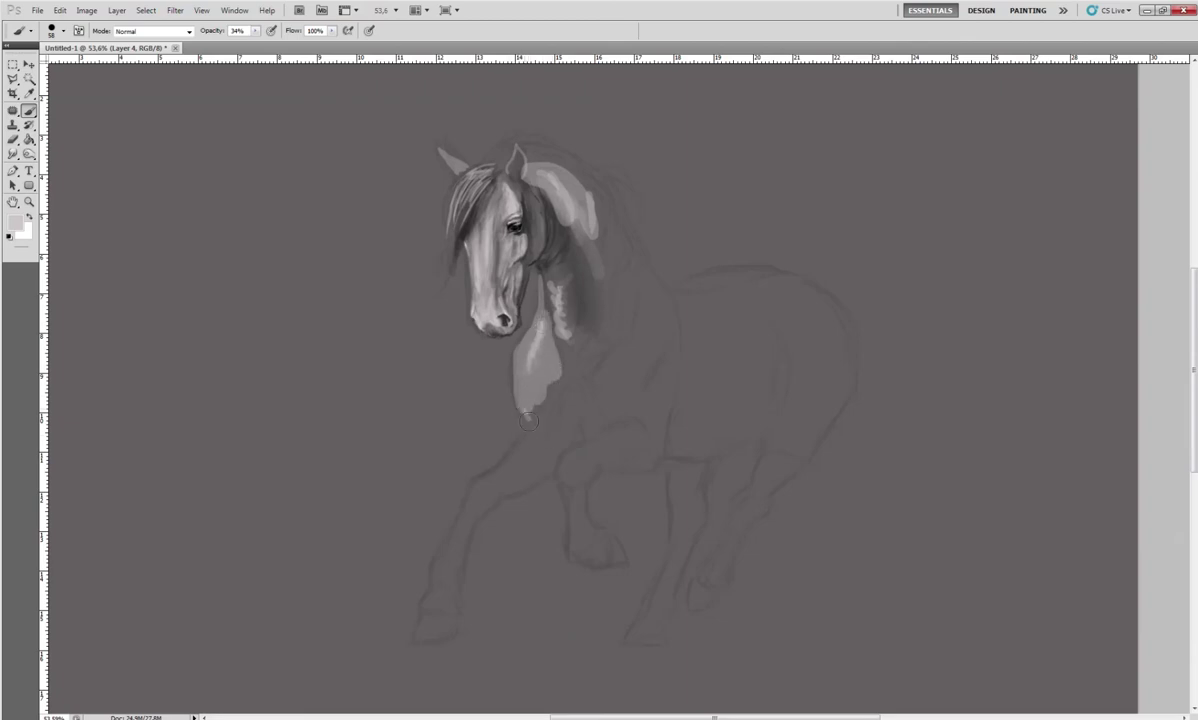
drag(512, 449, 468, 500)
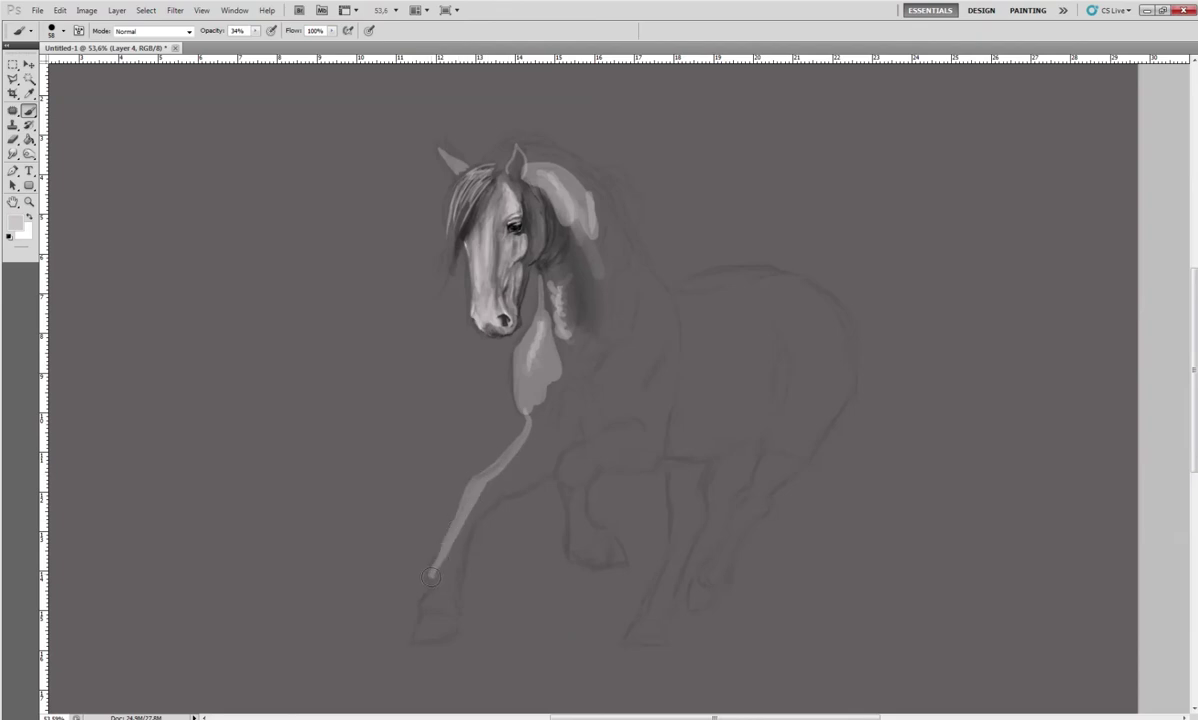
drag(426, 619, 421, 633)
Raise the brush opacity and paint light tone along the upper foreleg
alt+click(519, 447)
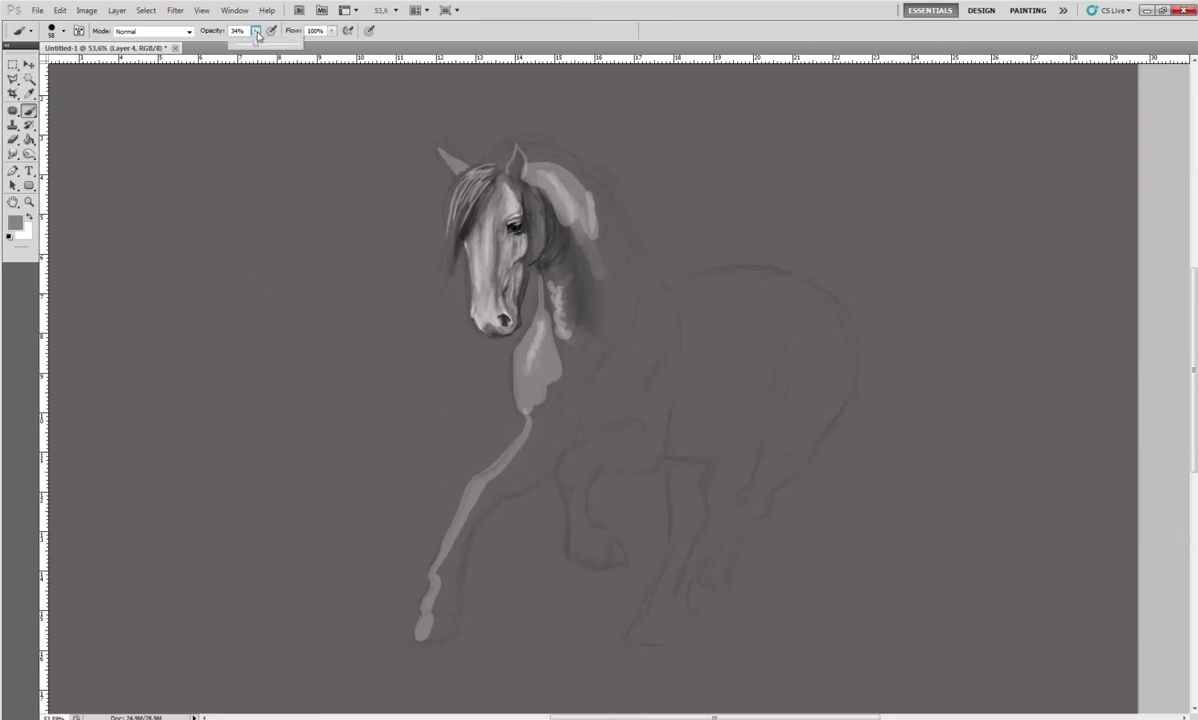
drag(256, 31, 371, 64)
click(511, 458)
drag(490, 425, 540, 437)
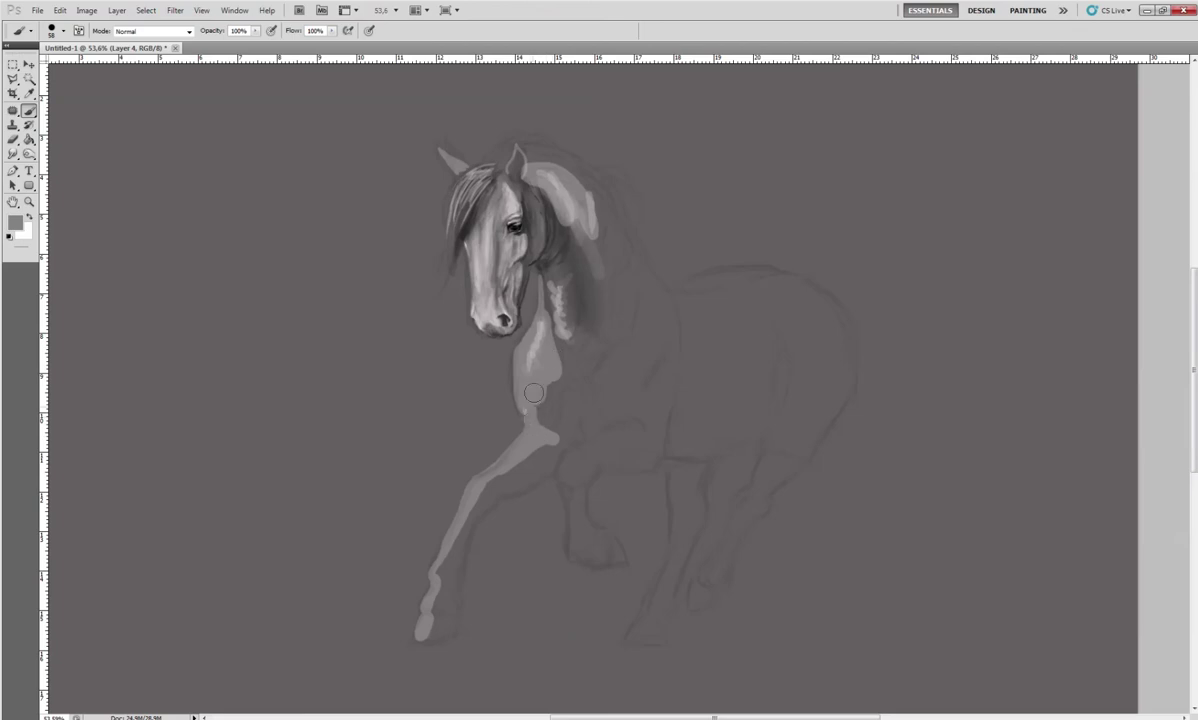
Resample a lighter grey from the head, undoing a stray chest stroke, and lighten the neck
alt+click(492, 253)
alt+click(574, 340)
drag(618, 345, 628, 368)
key(ctrl+z)
click(255, 32)
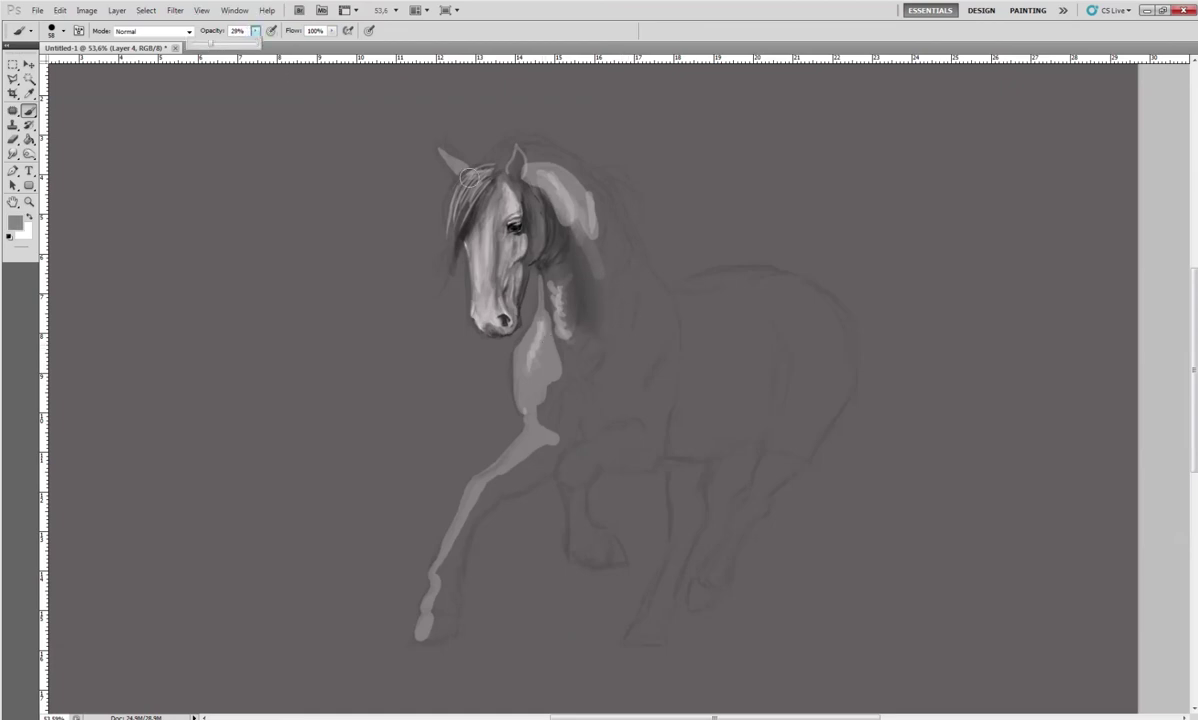
alt+click(522, 242)
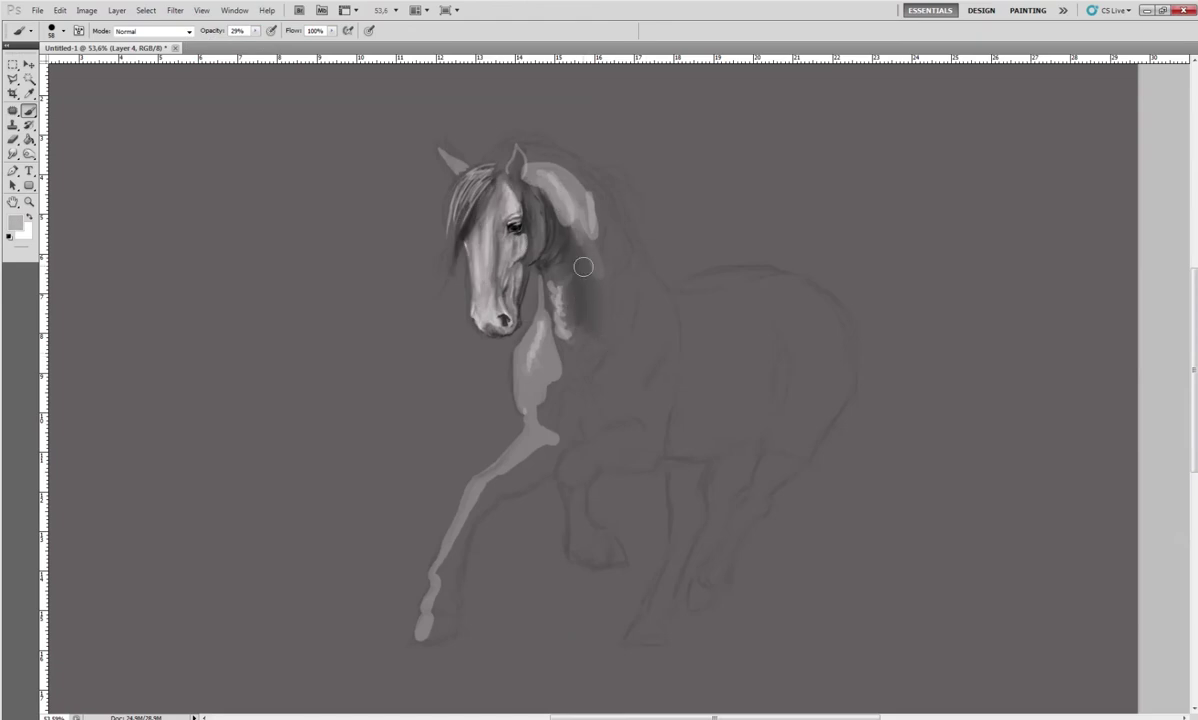
mouse_move(601, 297)
mouse_down()
mouse_move(590, 357)
mouse_move(631, 357)
mouse_move(643, 321)
mouse_move(617, 370)
mouse_up()
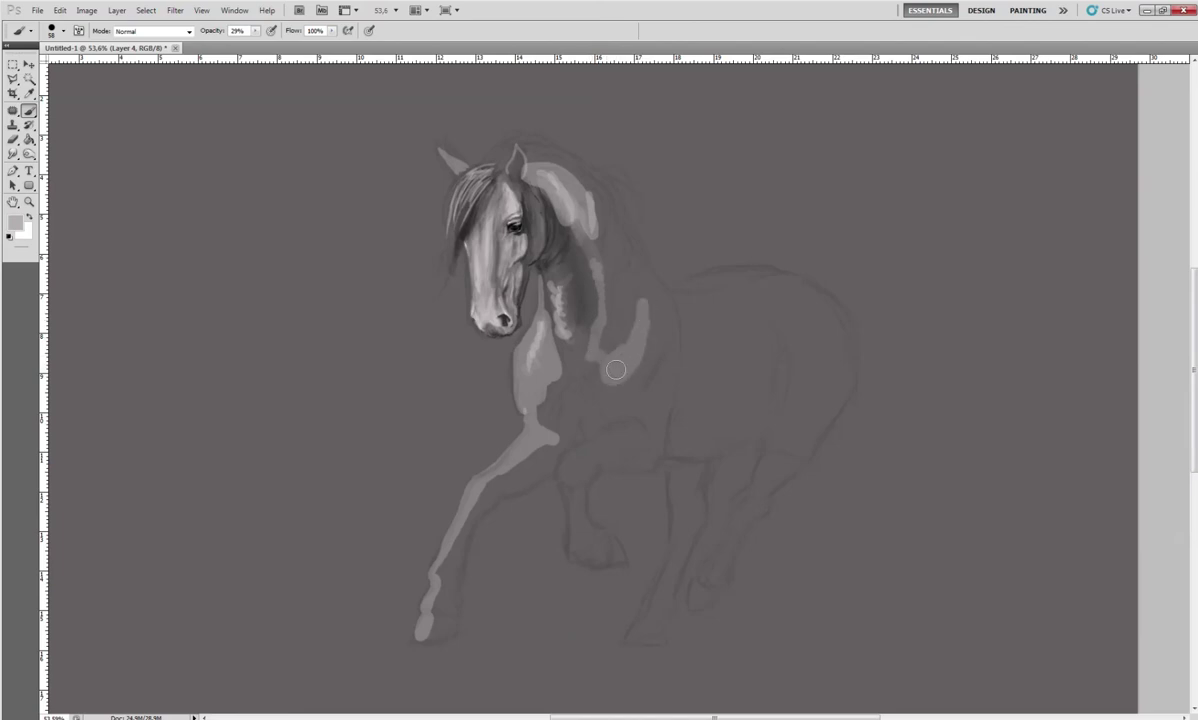
Highlight along the back, hindquarters and a small spot on the chest
mouse_move(677, 289)
mouse_down()
mouse_move(737, 284)
mouse_move(745, 265)
mouse_move(794, 274)
mouse_up()
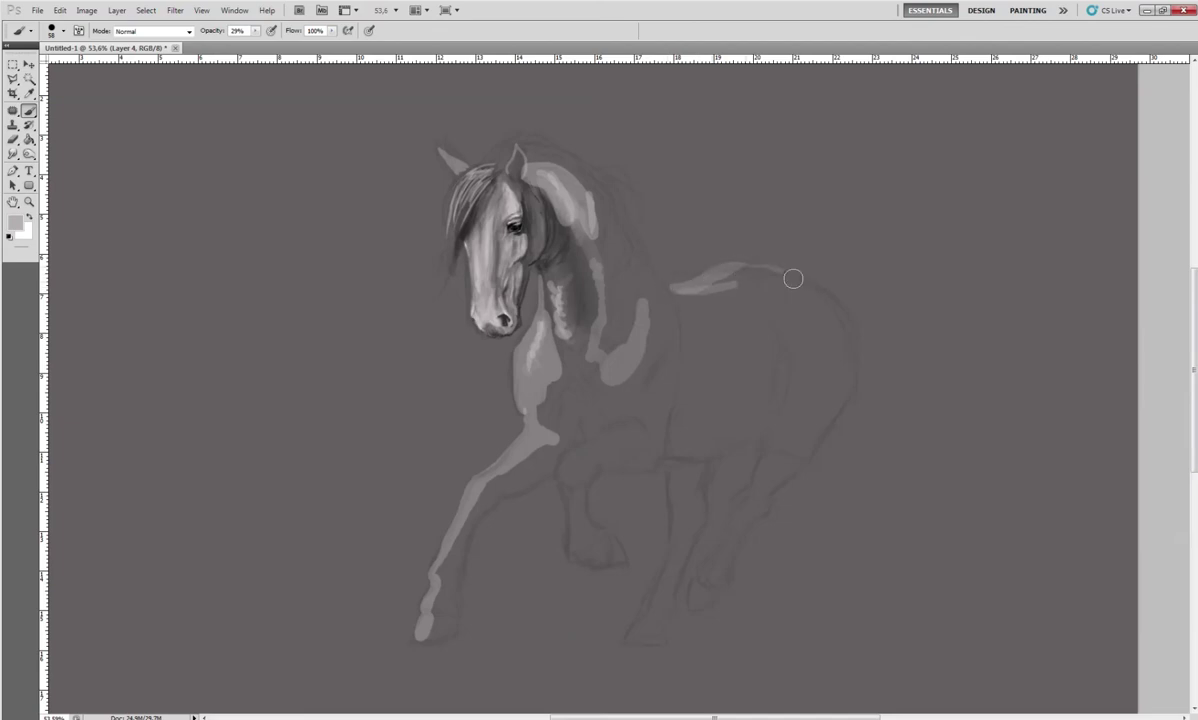
mouse_move(776, 370)
mouse_down()
mouse_move(774, 330)
mouse_move(792, 408)
mouse_up()
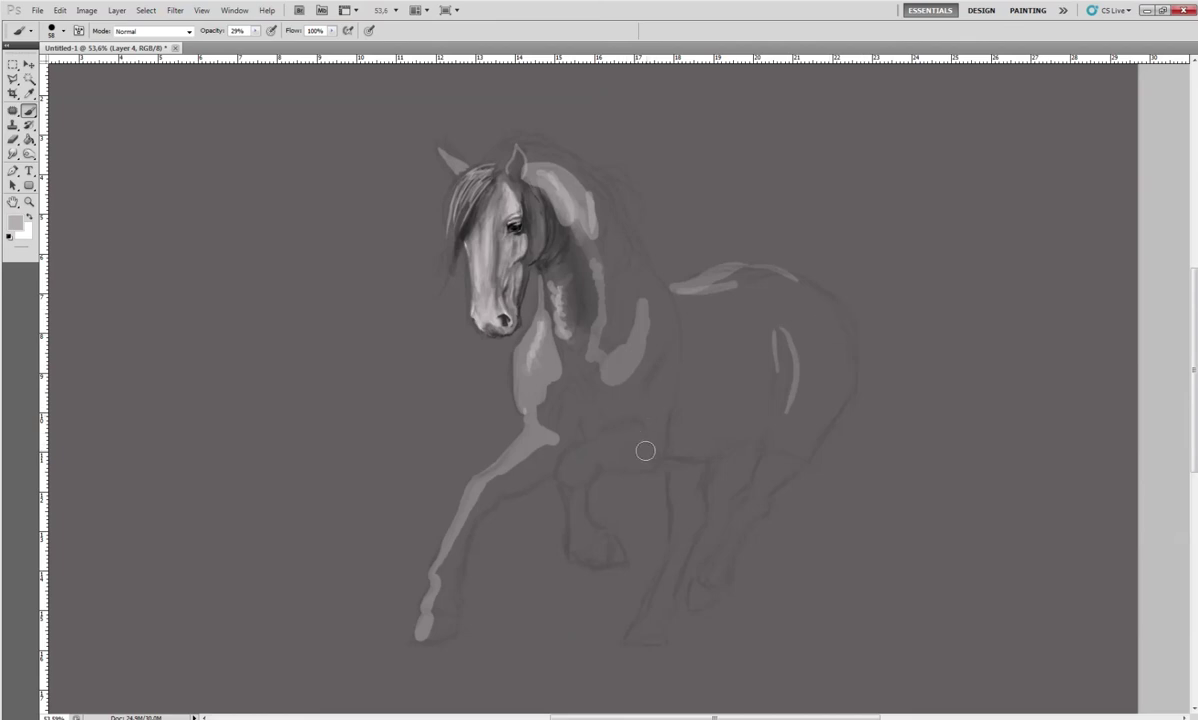
mouse_move(638, 425)
mouse_down()
mouse_move(646, 442)
mouse_move(563, 470)
mouse_move(630, 425)
mouse_up()
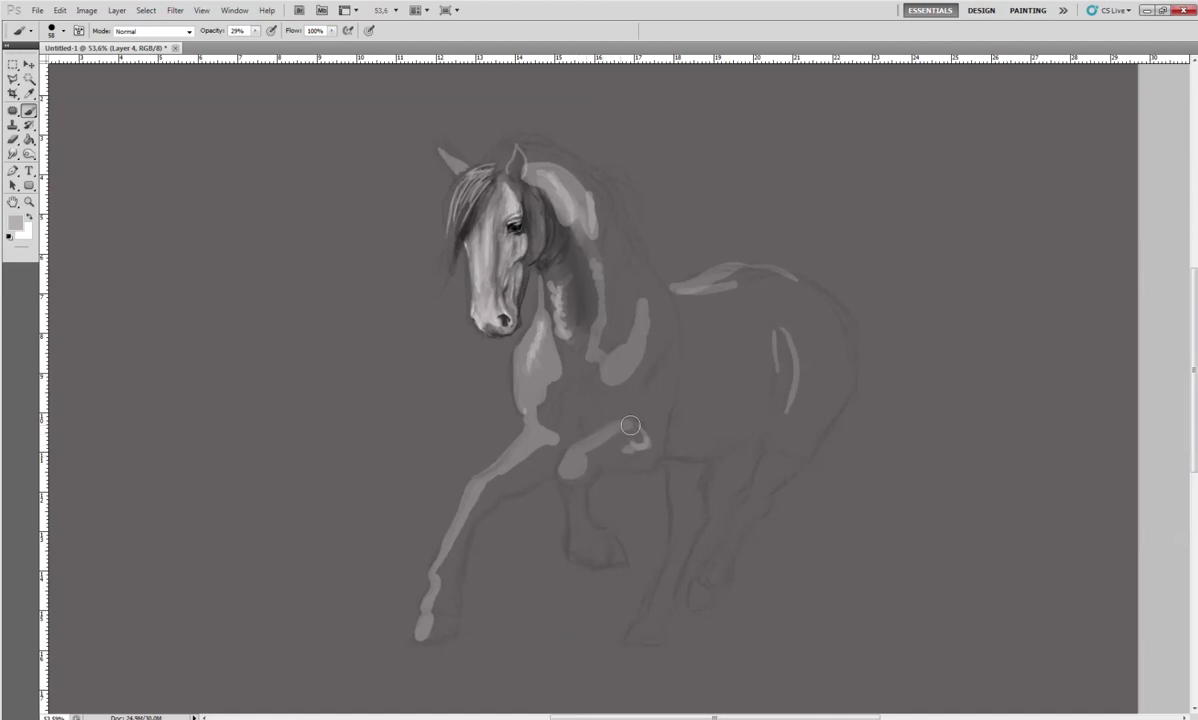
key(ctrl+z)
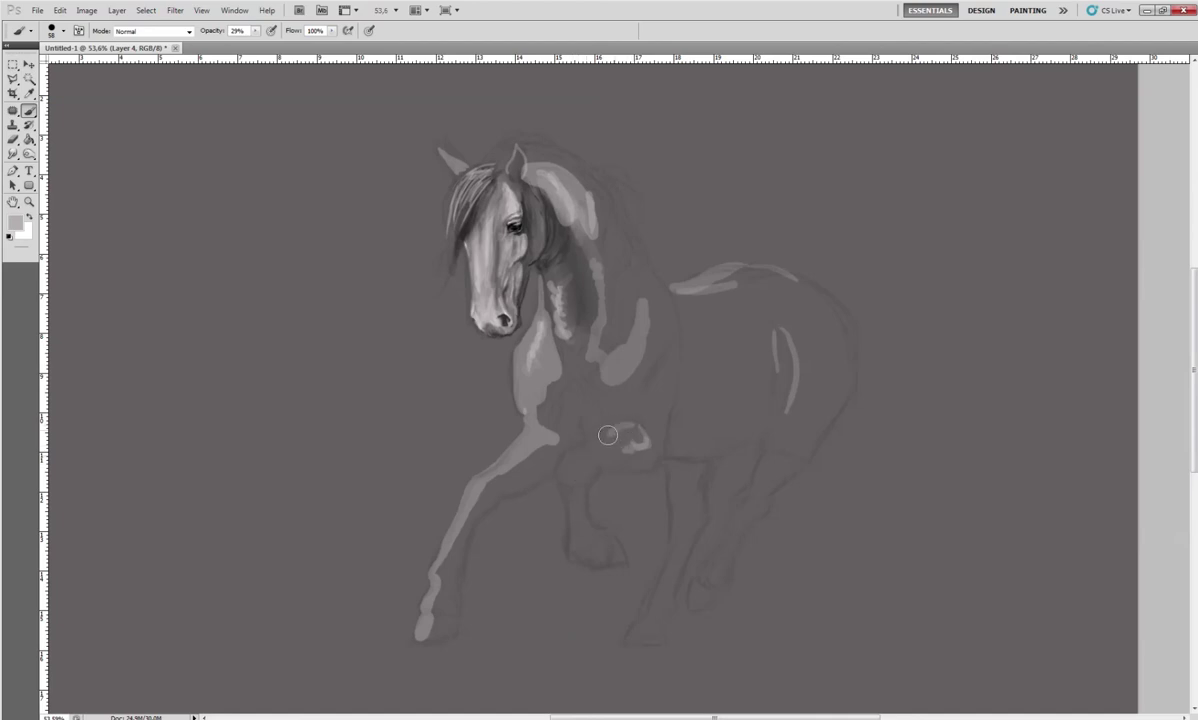
key(ctrl+z)
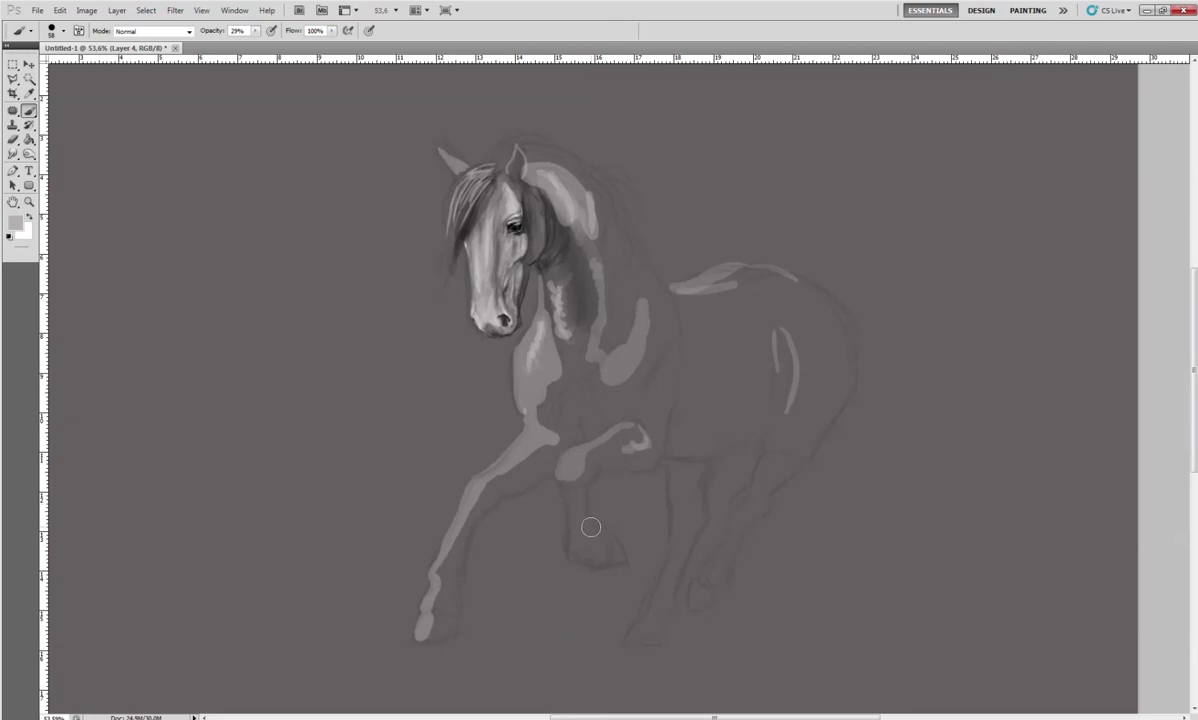
Highlight the lower foreleg, refine chest tones, and lighten the neck, shoulder and chest
mouse_move(568, 511)
mouse_down()
mouse_move(567, 548)
mouse_move(583, 505)
mouse_move(486, 508)
mouse_move(456, 583)
mouse_up()
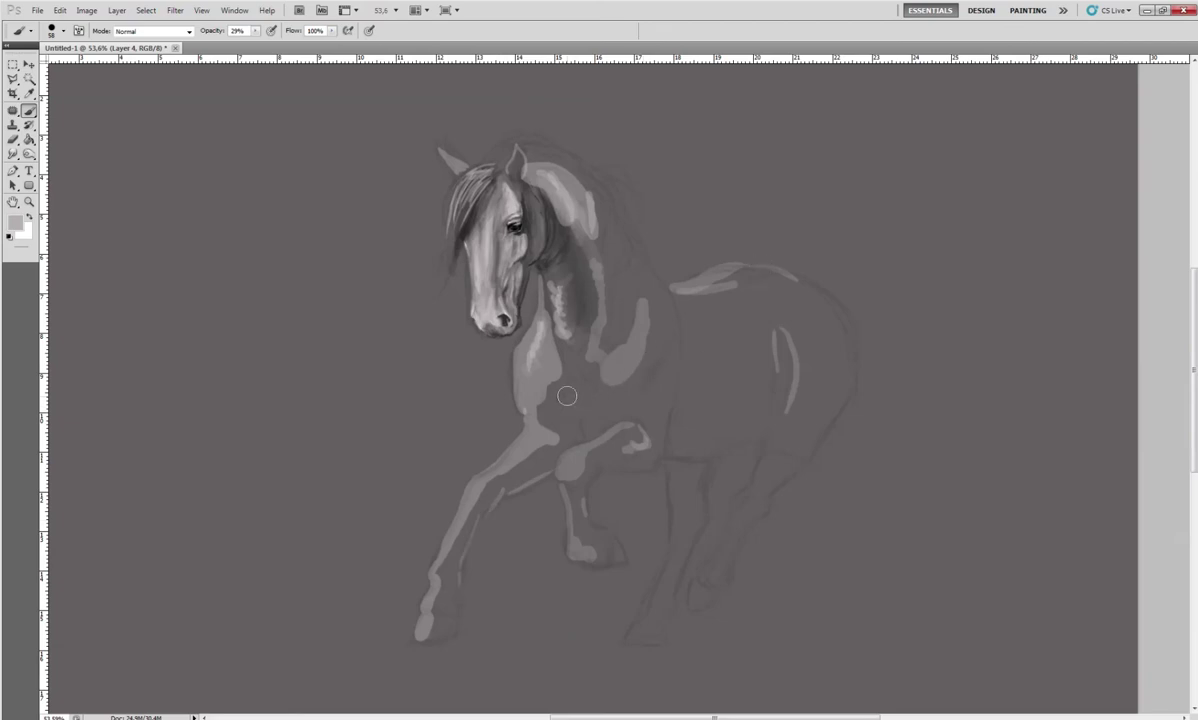
mouse_move(556, 396)
mouse_down()
mouse_move(569, 434)
mouse_move(573, 380)
mouse_move(584, 423)
mouse_up()
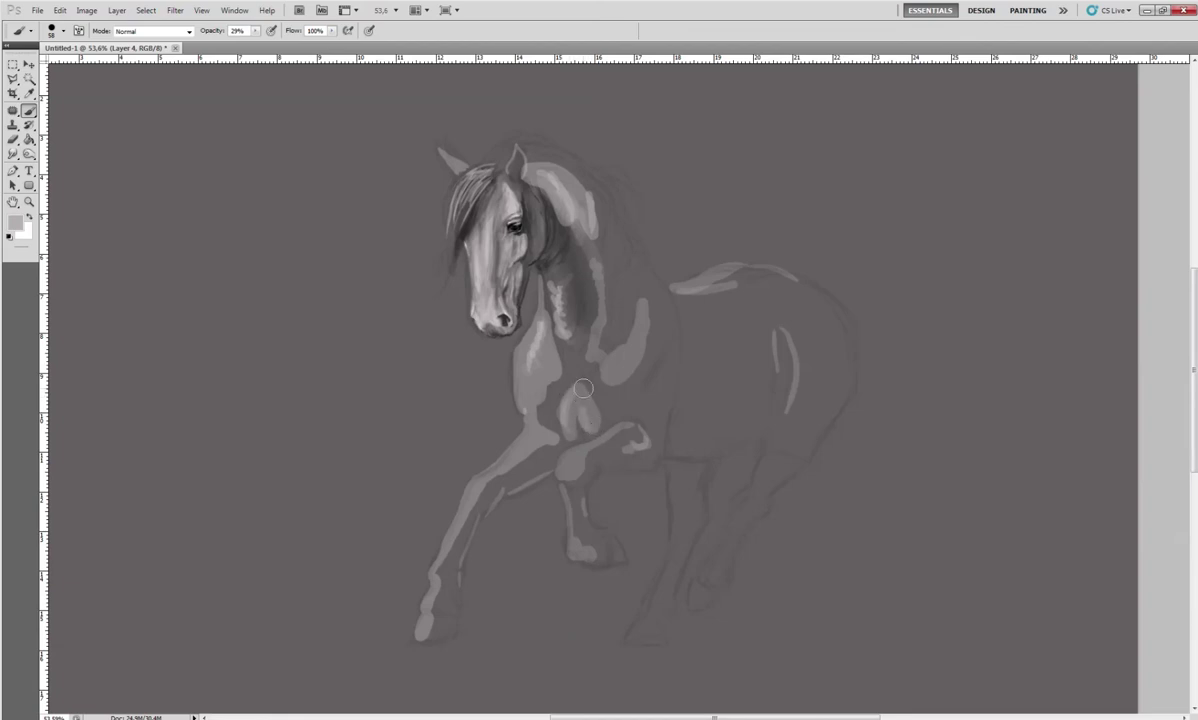
drag(561, 283, 584, 298)
mouse_move(566, 387)
mouse_down()
mouse_move(527, 365)
mouse_move(580, 377)
mouse_move(535, 330)
mouse_move(535, 310)
mouse_up()
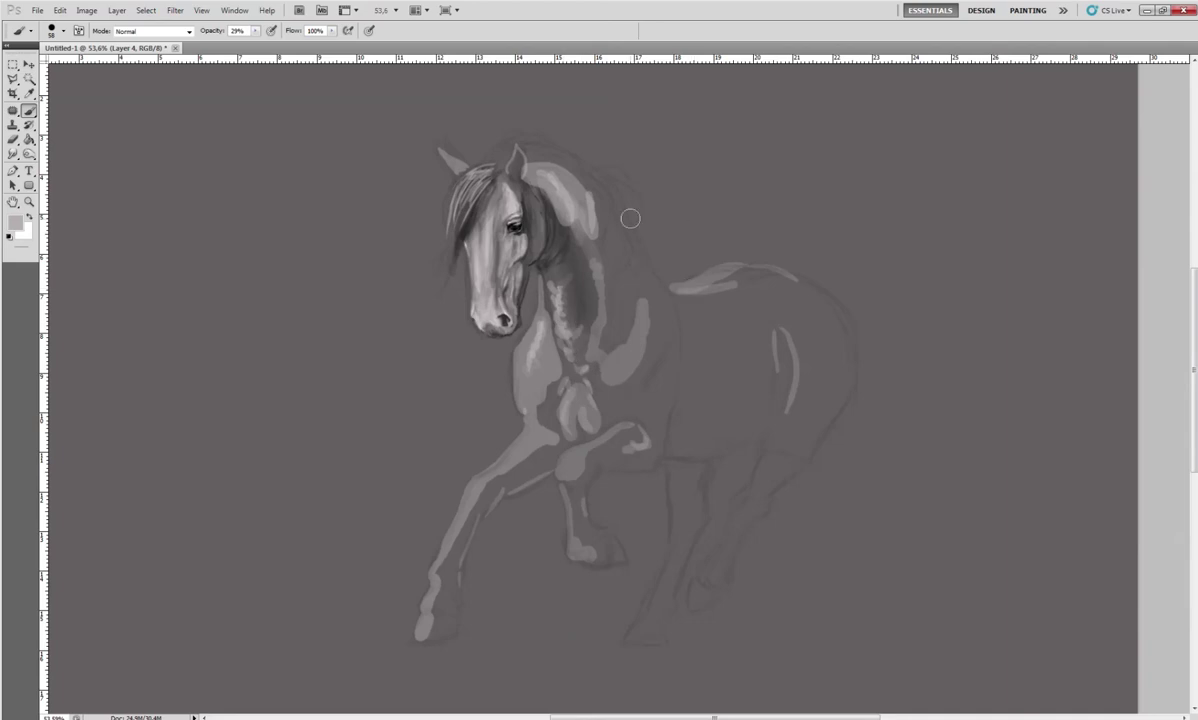
drag(640, 272, 633, 326)
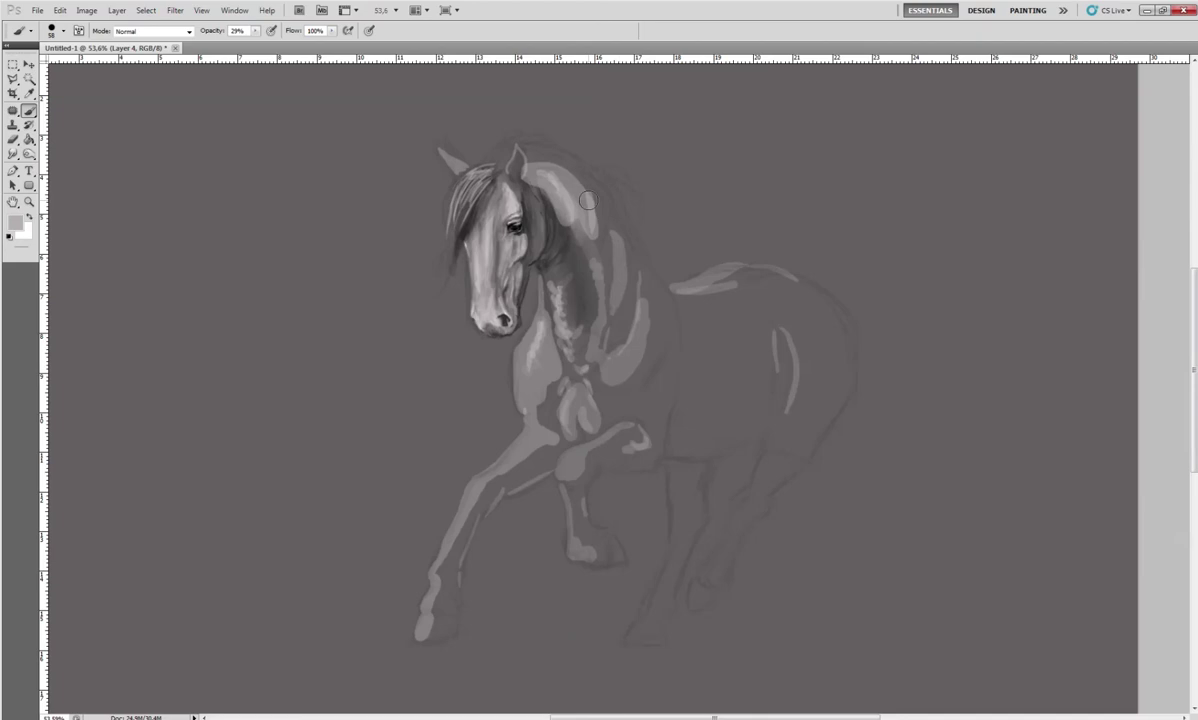
mouse_move(610, 215)
mouse_down()
mouse_move(620, 257)
mouse_move(590, 330)
mouse_move(545, 180)
mouse_move(560, 330)
mouse_move(560, 185)
mouse_move(578, 315)
mouse_move(600, 240)
mouse_move(608, 384)
mouse_up()
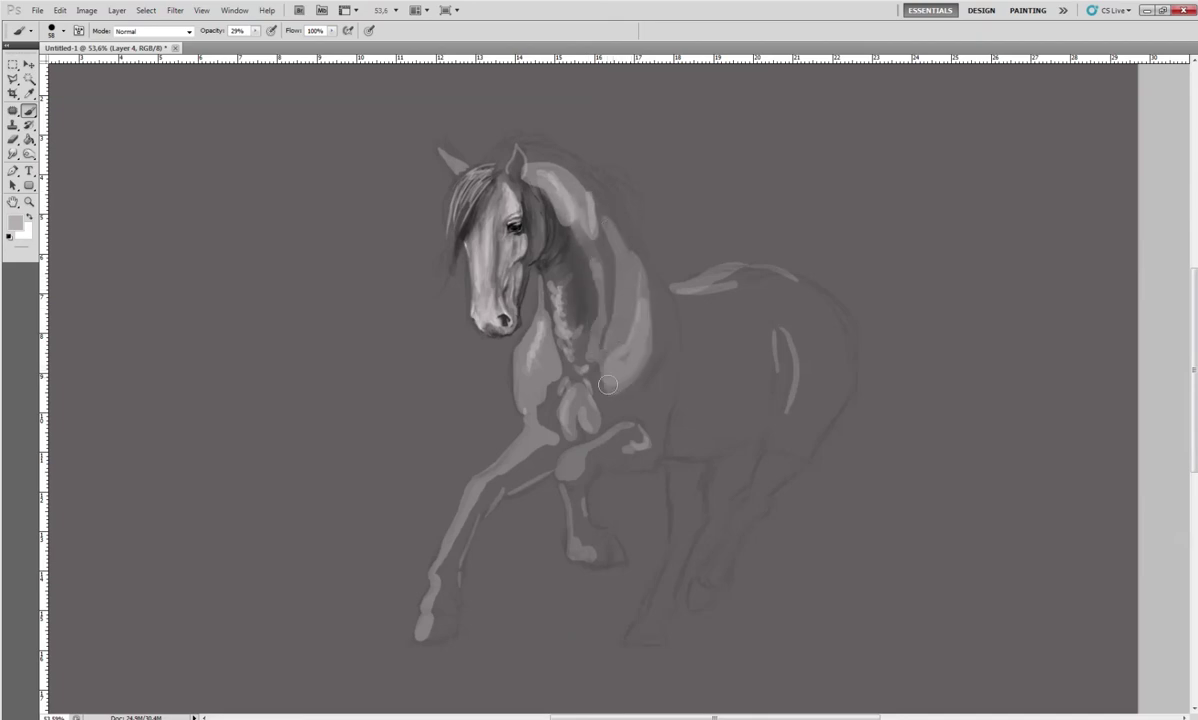
mouse_move(650, 319)
mouse_down()
mouse_move(662, 300)
mouse_move(688, 378)
mouse_move(676, 302)
mouse_move(697, 327)
mouse_move(748, 334)
mouse_up()
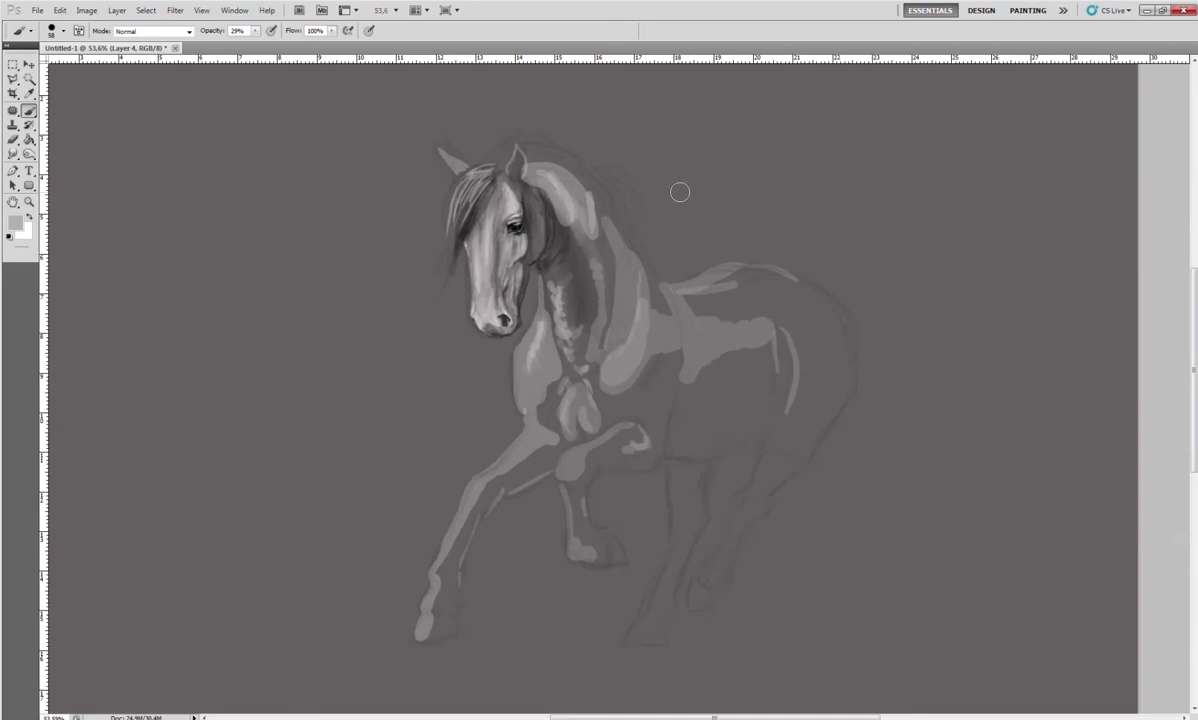
Highlight the withers, chest, belly, raised knee and hind leg, then sample a dark grey from the neck
drag(645, 300, 675, 318)
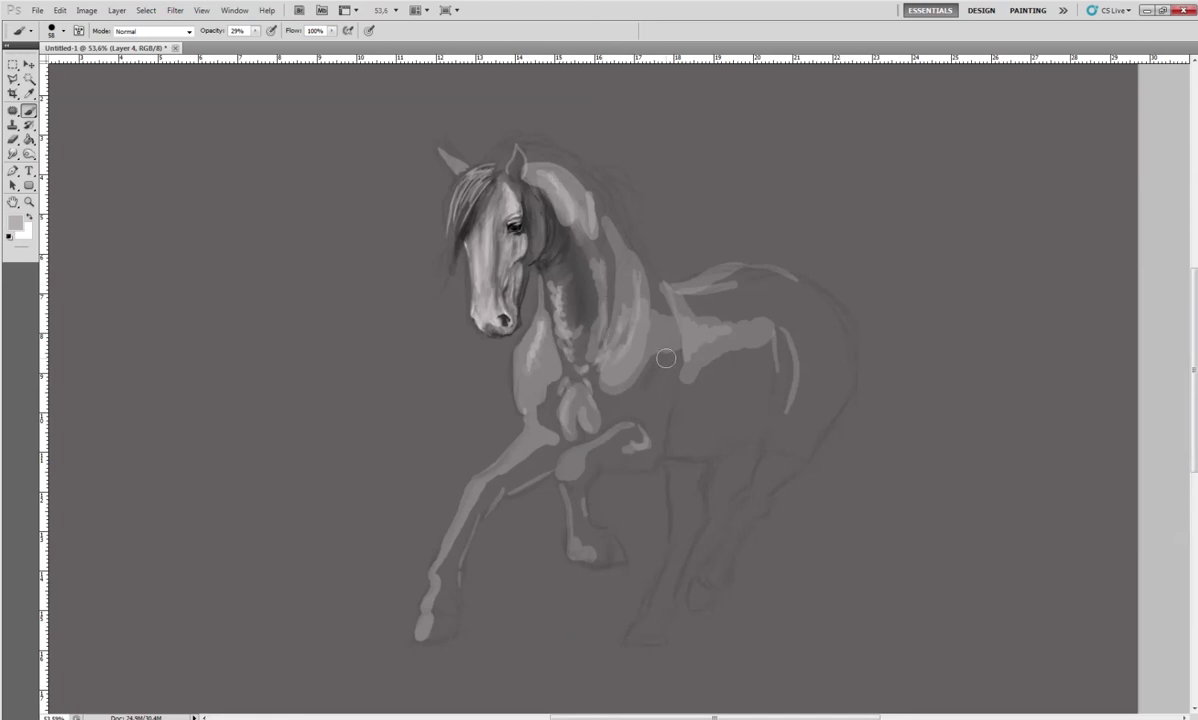
mouse_move(666, 365)
mouse_down()
mouse_move(665, 408)
mouse_move(688, 355)
mouse_move(658, 450)
mouse_move(598, 440)
mouse_move(642, 469)
mouse_move(565, 428)
mouse_up()
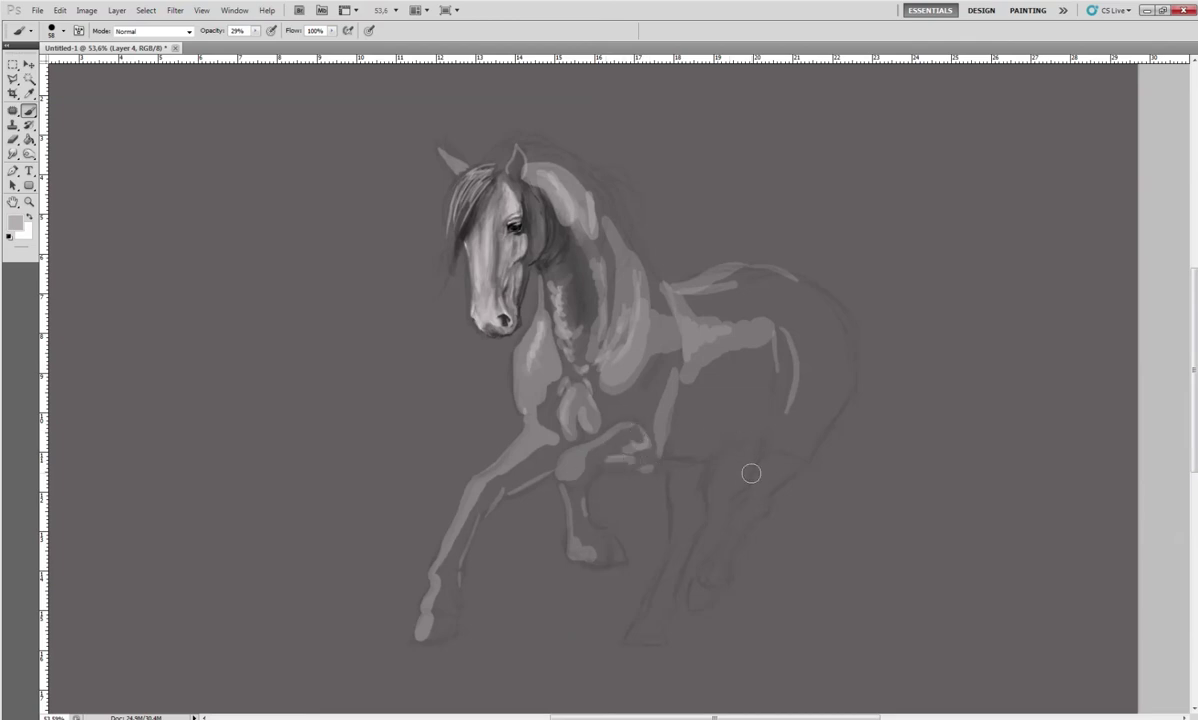
drag(766, 430, 641, 454)
drag(700, 420, 620, 432)
mouse_move(793, 455)
mouse_down()
mouse_move(844, 386)
mouse_move(835, 340)
mouse_move(850, 385)
mouse_move(829, 300)
mouse_move(821, 318)
mouse_move(795, 285)
mouse_up()
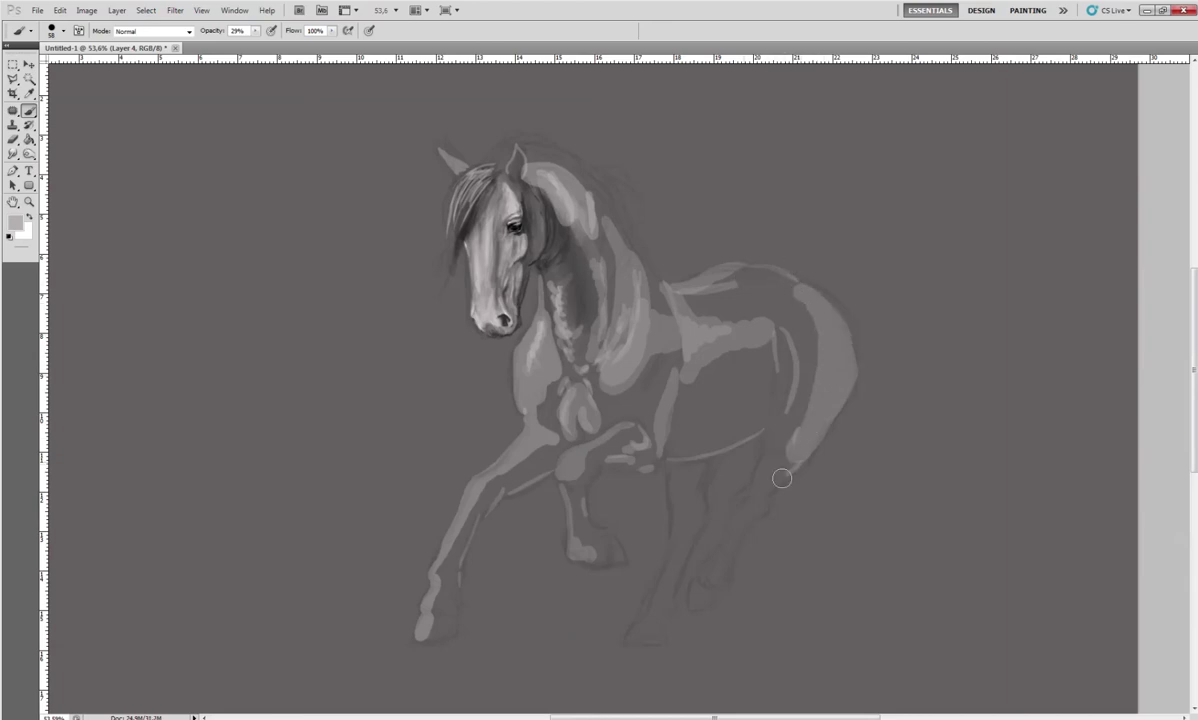
drag(785, 477, 745, 487)
alt+click(586, 270)
alt+click(553, 183)
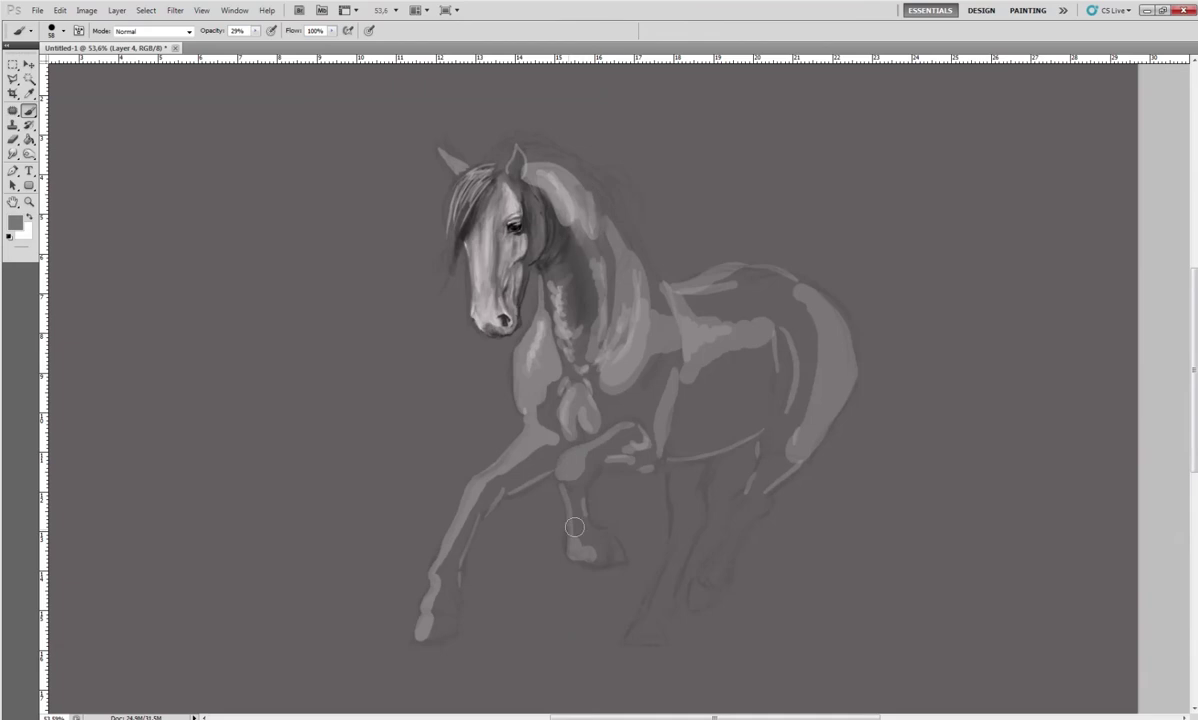
Sample a near-black and darken the belly edge and near hind leg, undoing a stray flank stroke
alt+click(527, 222)
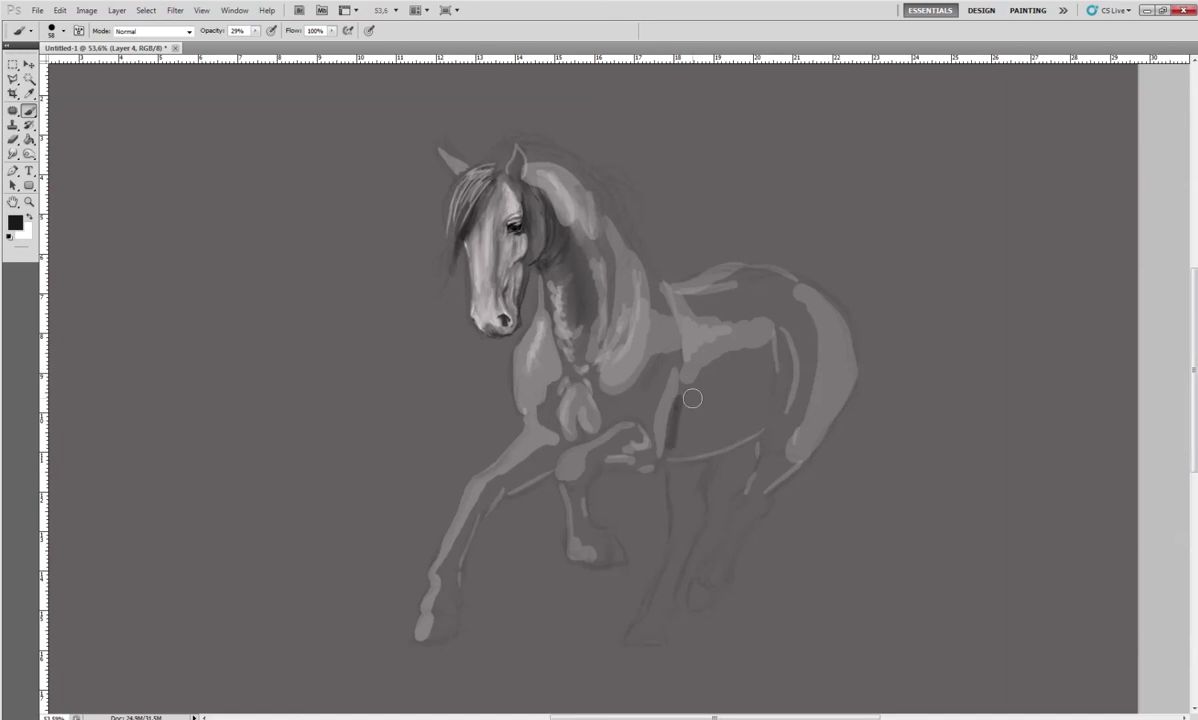
drag(673, 393, 663, 458)
mouse_move(777, 401)
mouse_down()
mouse_move(782, 368)
mouse_move(768, 438)
mouse_move(690, 583)
mouse_move(717, 570)
mouse_move(718, 582)
mouse_move(710, 565)
mouse_move(762, 500)
mouse_move(767, 436)
mouse_move(705, 570)
mouse_up()
key(ctrl+z)
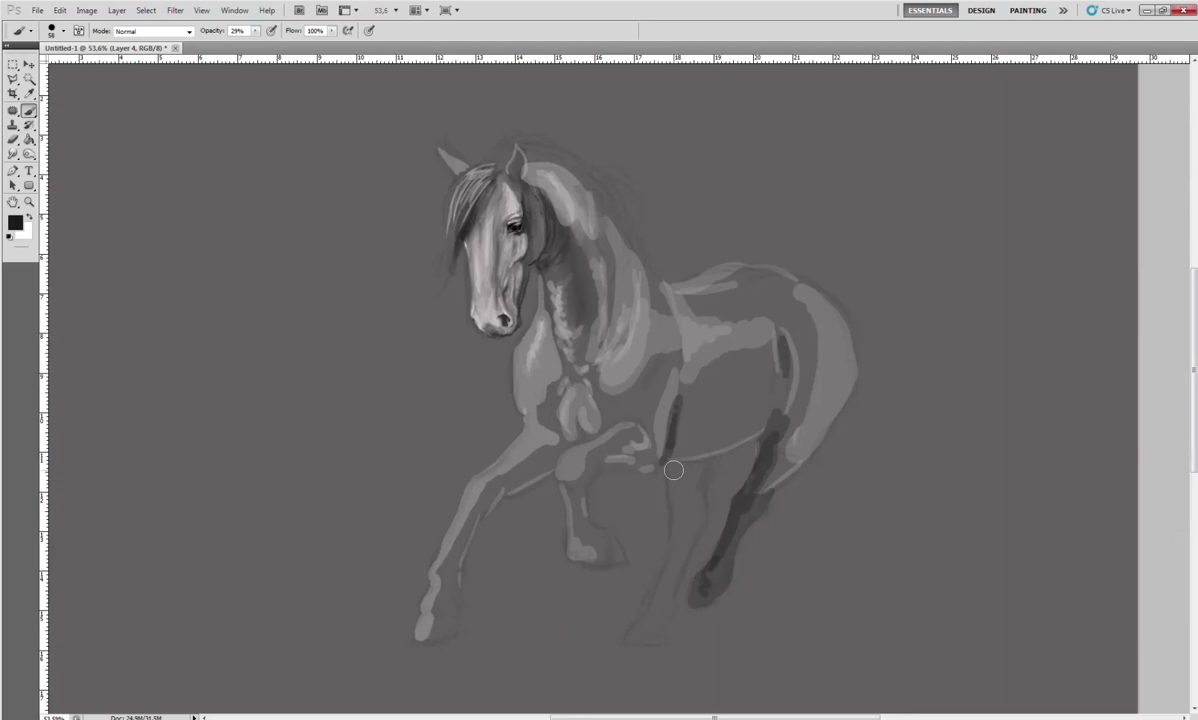
mouse_move(683, 462)
mouse_down()
mouse_move(693, 503)
mouse_move(690, 468)
mouse_move(698, 486)
mouse_move(700, 476)
mouse_move(699, 519)
mouse_move(660, 636)
mouse_move(640, 630)
mouse_up()
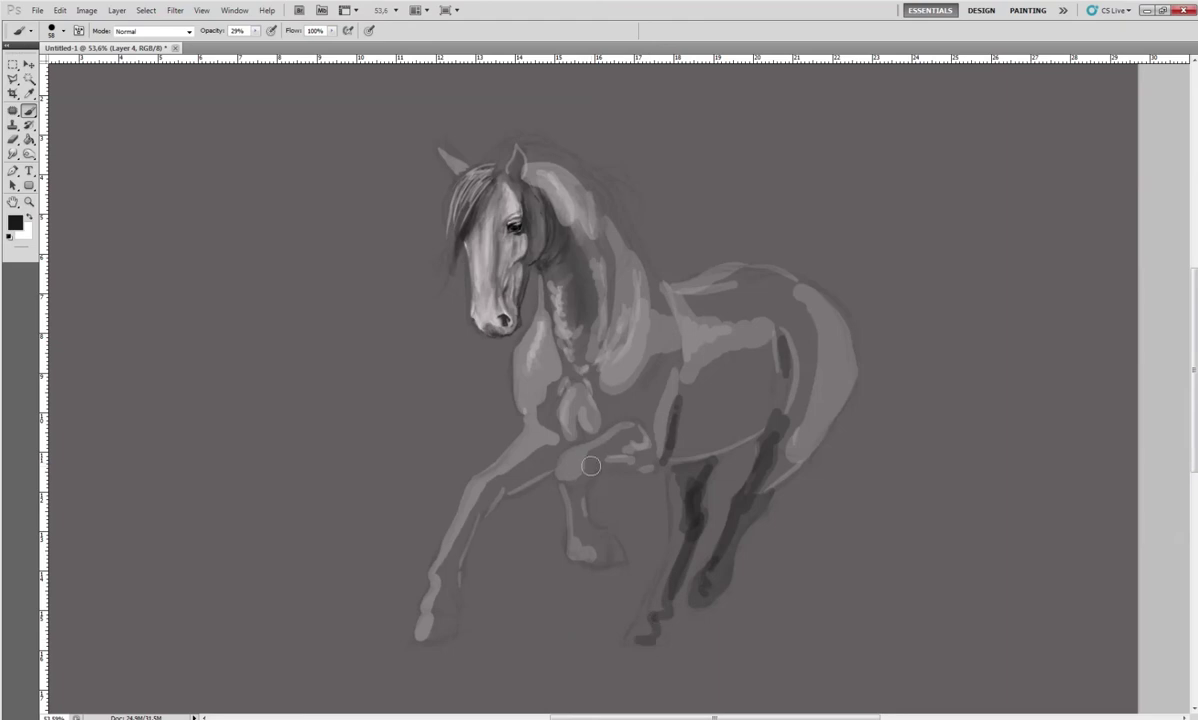
Shade both forelegs, the raised hoof, the shoulder and the chest in dark grey
mouse_move(595, 465)
mouse_down()
mouse_move(570, 440)
mouse_move(585, 435)
mouse_move(598, 462)
mouse_move(645, 463)
mouse_move(572, 432)
mouse_move(545, 482)
mouse_move(610, 555)
mouse_up()
mouse_move(565, 510)
mouse_down()
mouse_move(580, 494)
mouse_move(588, 535)
mouse_up()
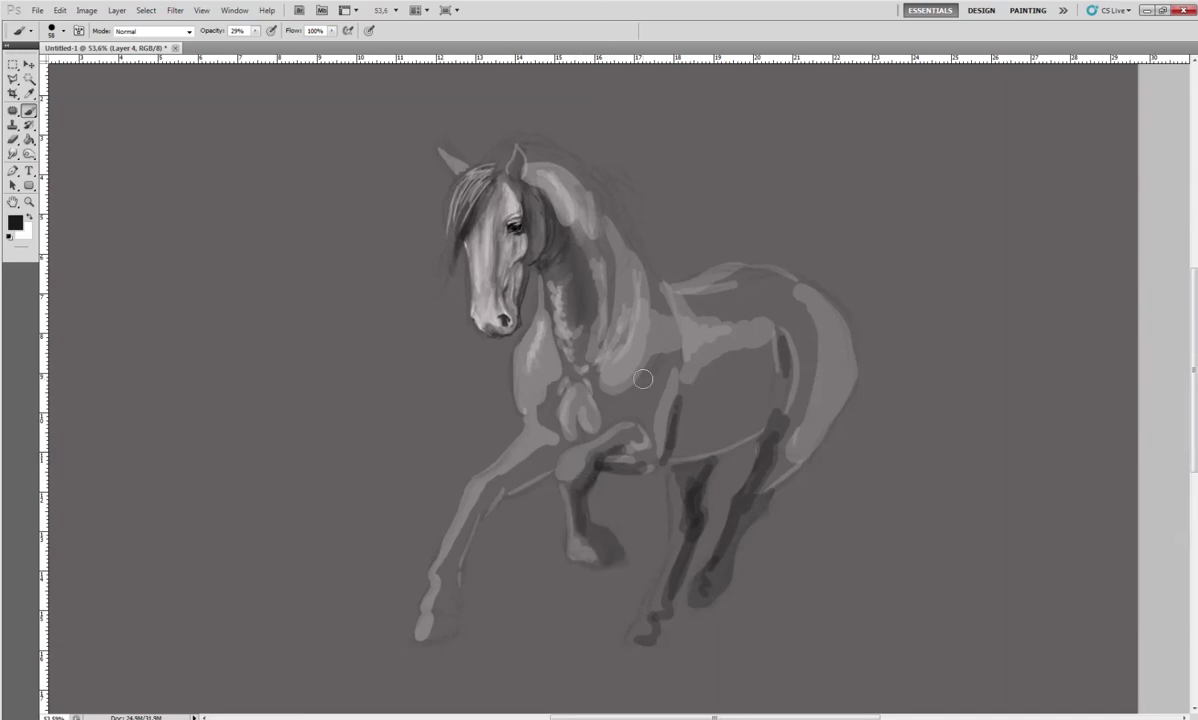
mouse_move(650, 384)
mouse_down()
mouse_move(656, 372)
mouse_move(644, 406)
mouse_up()
mouse_move(567, 384)
mouse_down()
mouse_move(516, 392)
mouse_move(524, 380)
mouse_up()
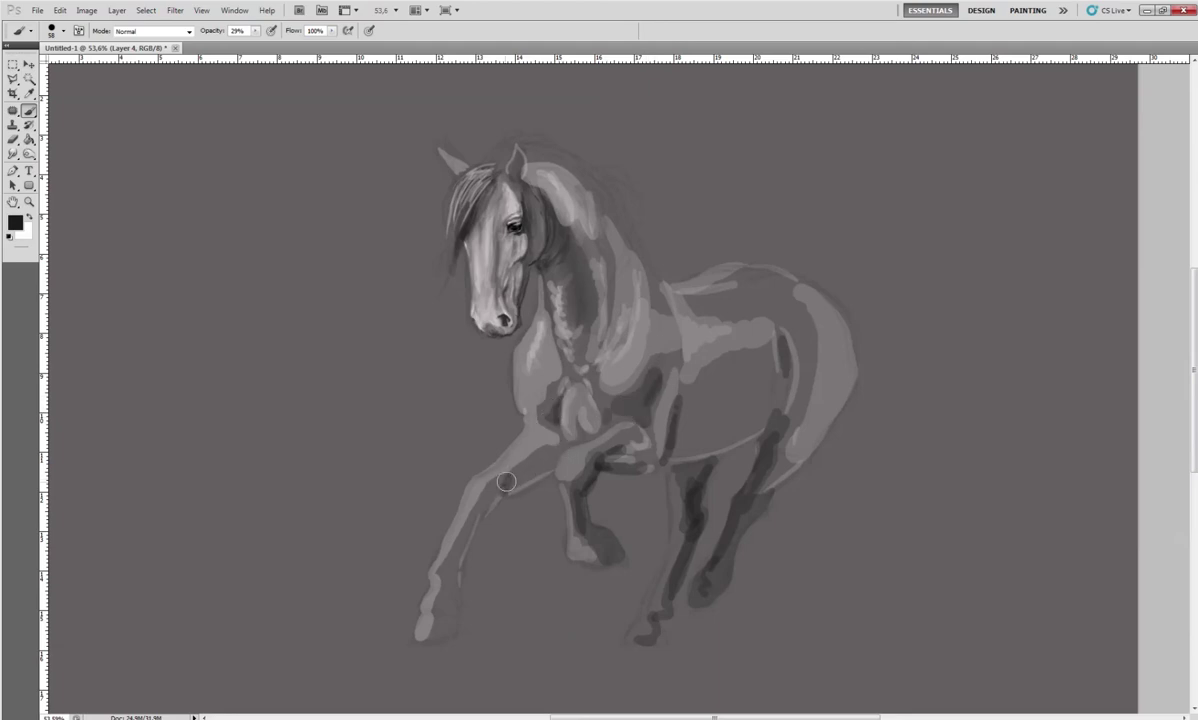
mouse_move(522, 465)
mouse_down()
mouse_move(478, 516)
mouse_move(444, 615)
mouse_move(450, 632)
mouse_up()
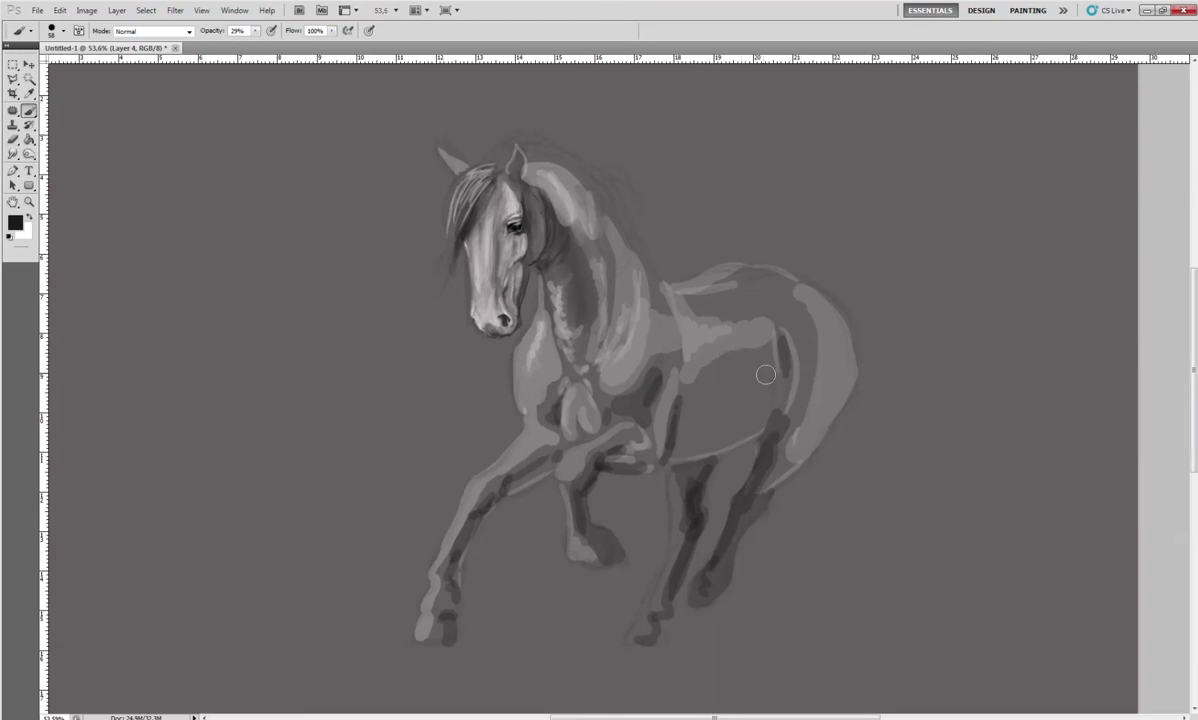
Shade the belly, hind leg and back dark grey, plus a stroke down the neck
mouse_move(690, 402)
mouse_down()
mouse_move(700, 423)
mouse_move(715, 412)
mouse_move(737, 421)
mouse_move(690, 406)
mouse_move(743, 420)
mouse_move(765, 407)
mouse_move(727, 415)
mouse_move(698, 396)
mouse_move(650, 420)
mouse_move(727, 432)
mouse_move(767, 409)
mouse_move(786, 338)
mouse_move(770, 445)
mouse_move(782, 419)
mouse_move(755, 495)
mouse_up()
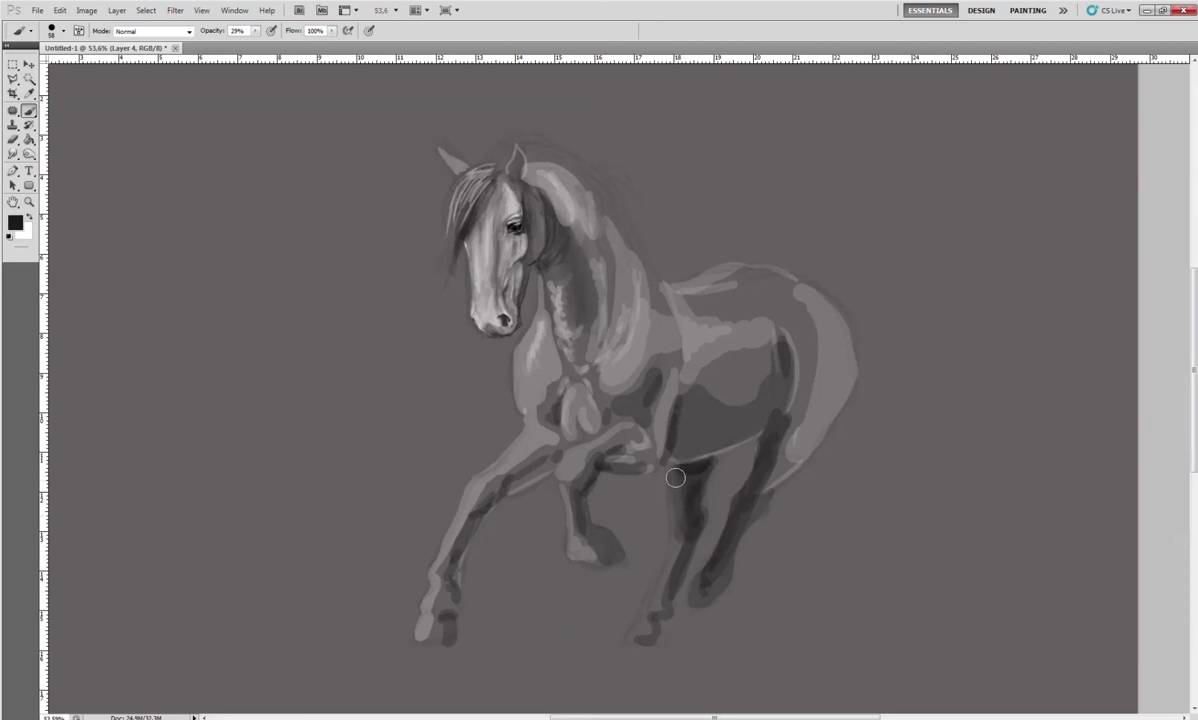
mouse_move(672, 505)
mouse_down()
mouse_move(658, 595)
mouse_move(622, 632)
mouse_up()
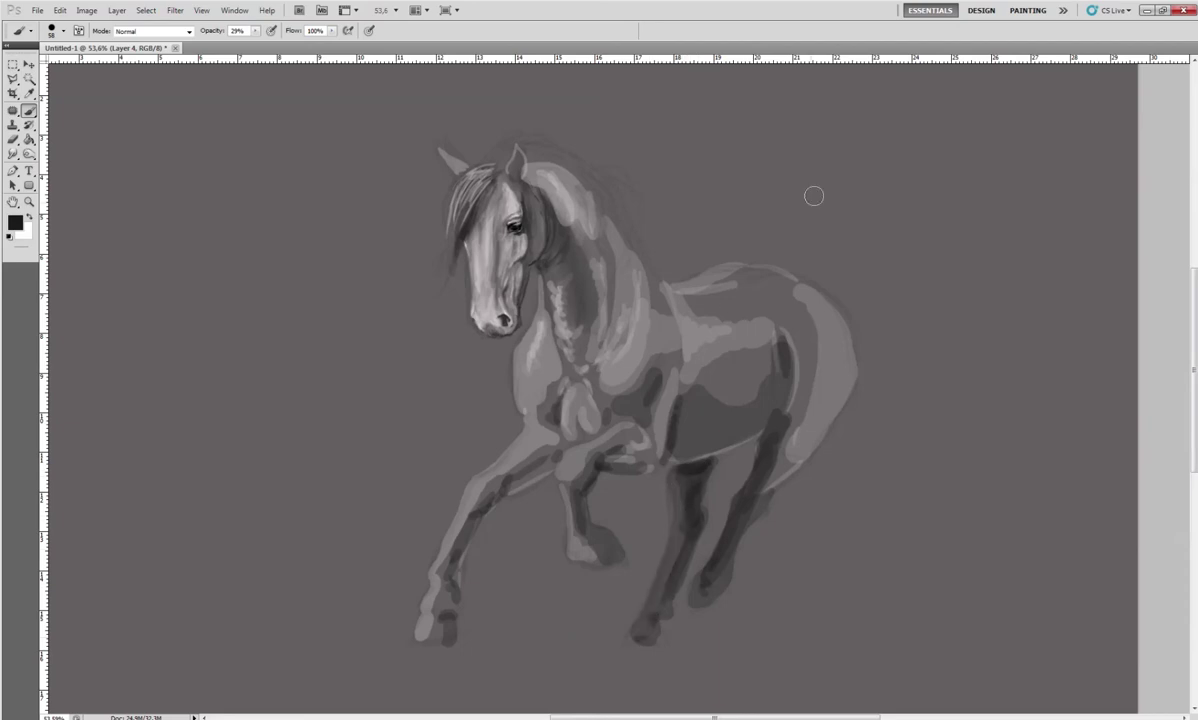
mouse_move(752, 285)
mouse_down()
mouse_move(790, 276)
mouse_move(700, 272)
mouse_move(801, 302)
mouse_move(812, 348)
mouse_up()
drag(725, 285, 620, 268)
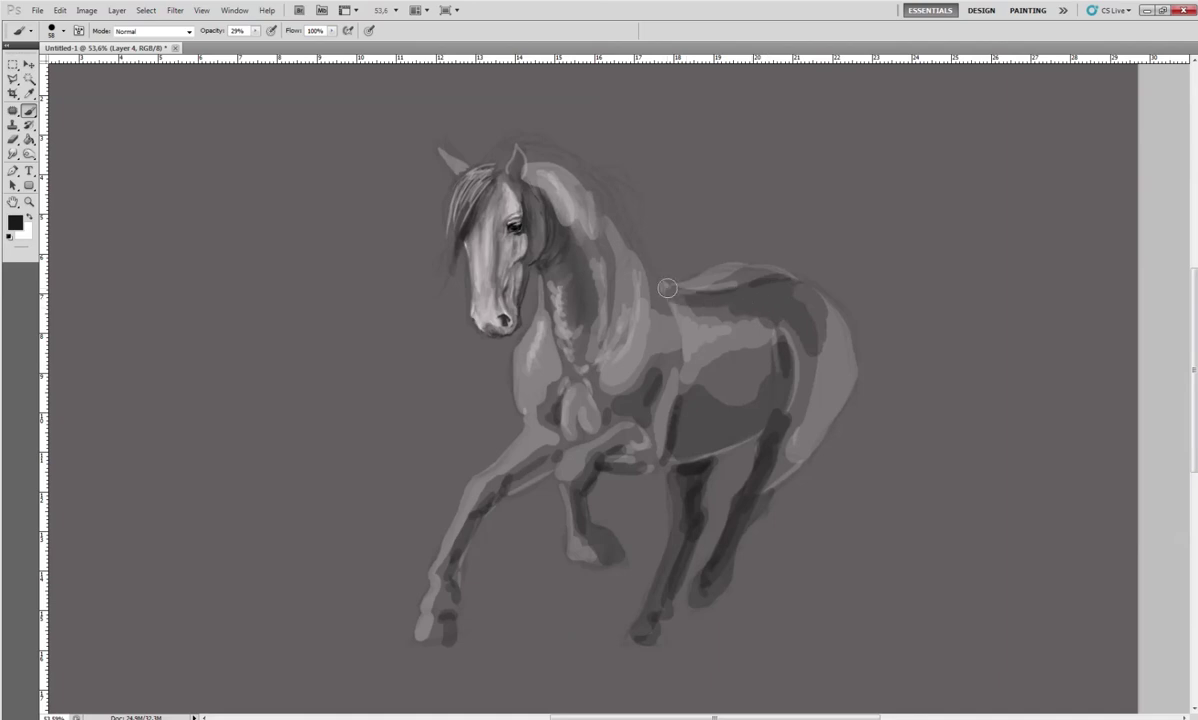
mouse_move(612, 210)
mouse_down()
mouse_move(619, 294)
mouse_move(565, 160)
mouse_move(623, 214)
mouse_move(598, 255)
mouse_up()
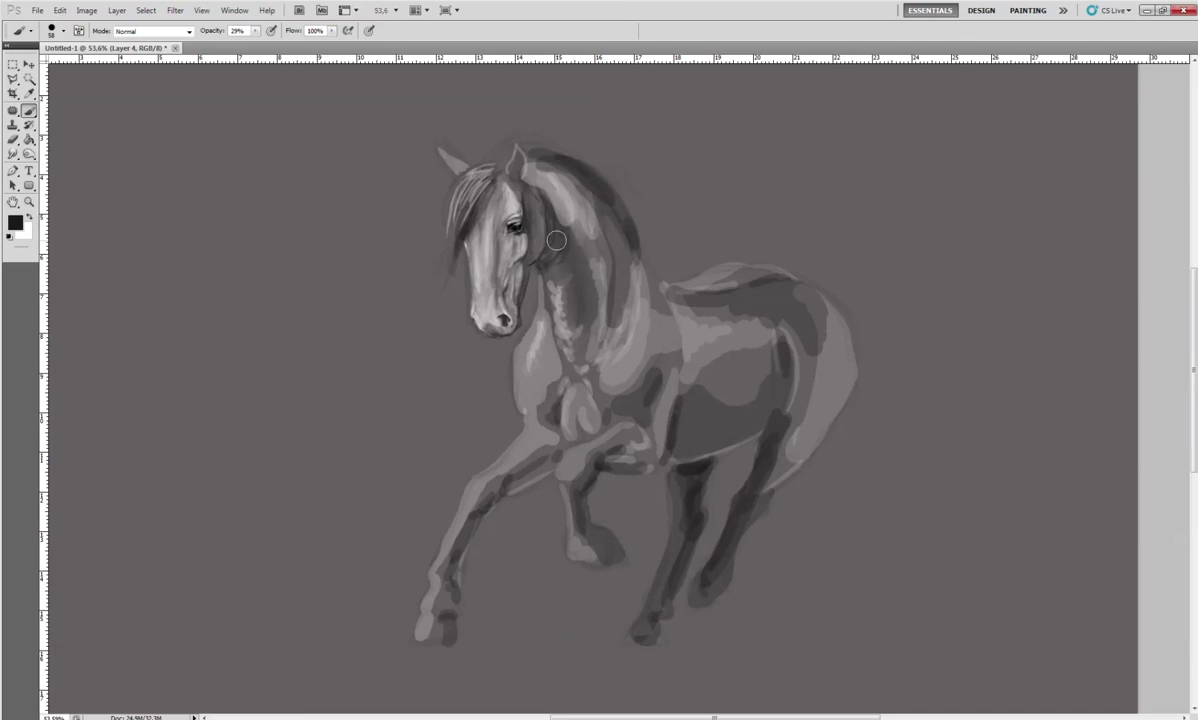
Darken the mane behind the ear, retone the left chest edge and jaw, and shade the neck mid-grey
mouse_move(548, 200)
mouse_down()
mouse_move(500, 165)
mouse_move(573, 227)
mouse_move(540, 260)
mouse_move(535, 305)
mouse_move(505, 262)
mouse_move(518, 335)
mouse_move(551, 378)
mouse_up()
mouse_move(520, 315)
mouse_down()
mouse_move(525, 358)
mouse_move(508, 394)
mouse_move(531, 338)
mouse_up()
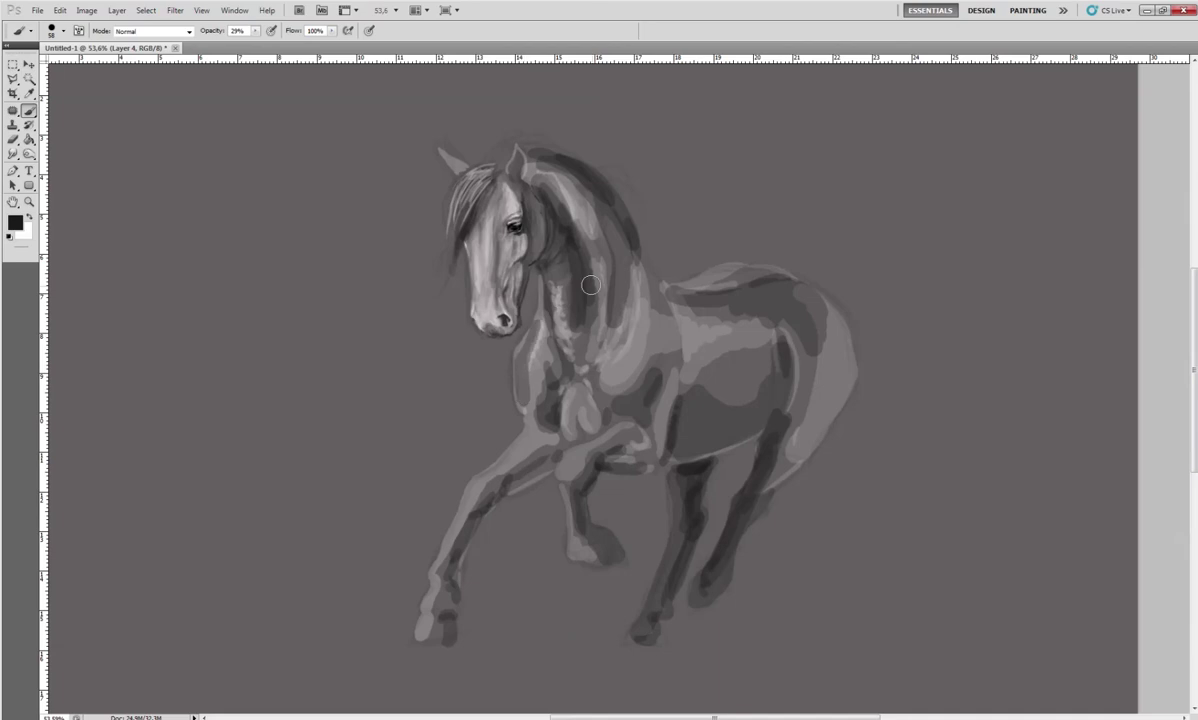
drag(591, 285, 527, 316)
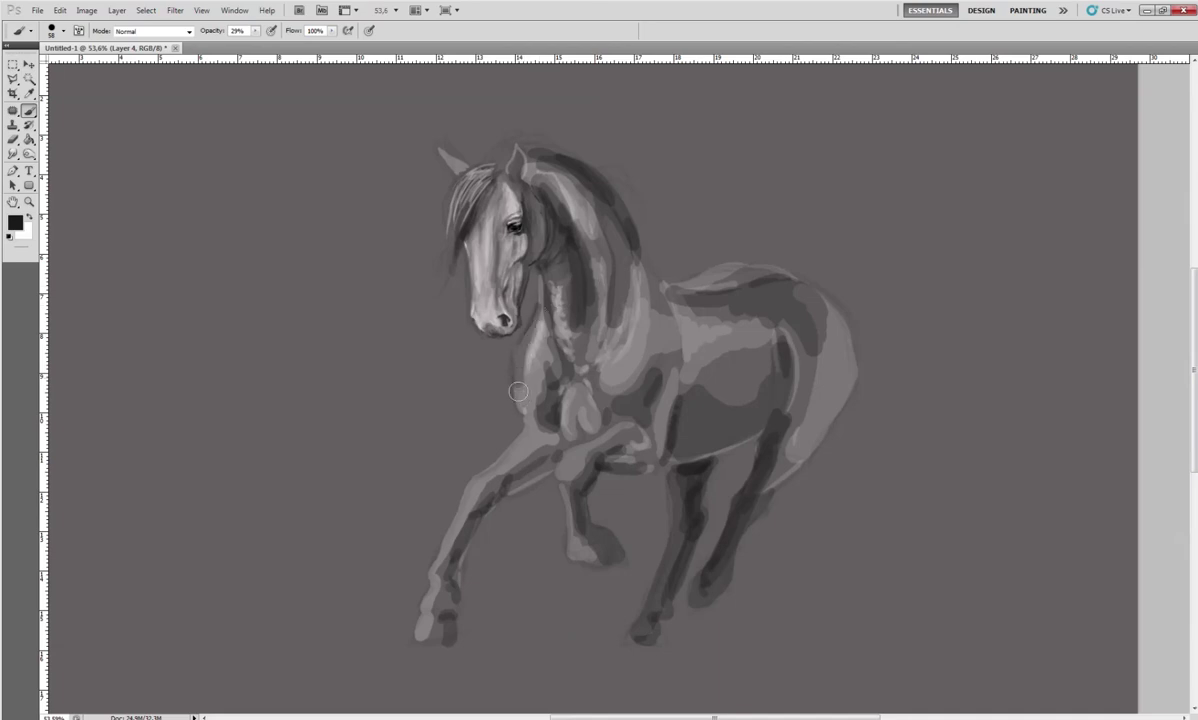
mouse_move(518, 400)
mouse_down()
mouse_move(526, 345)
mouse_move(535, 421)
mouse_move(579, 325)
mouse_up()
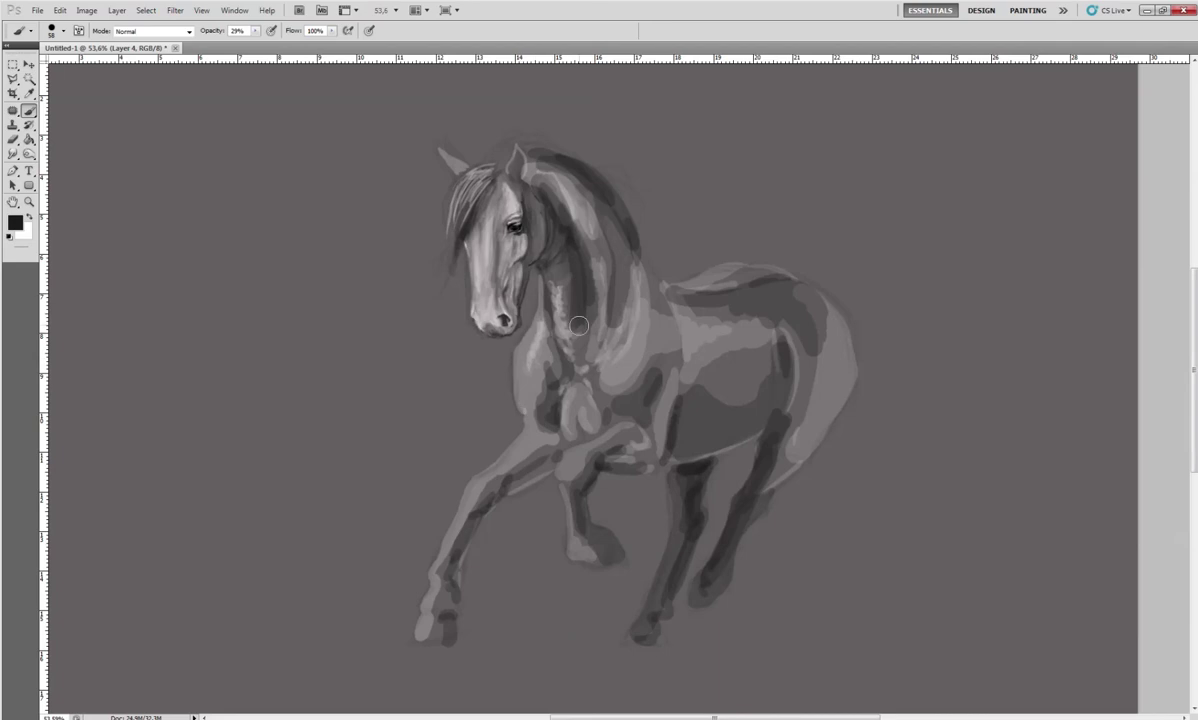
alt+click(557, 381)
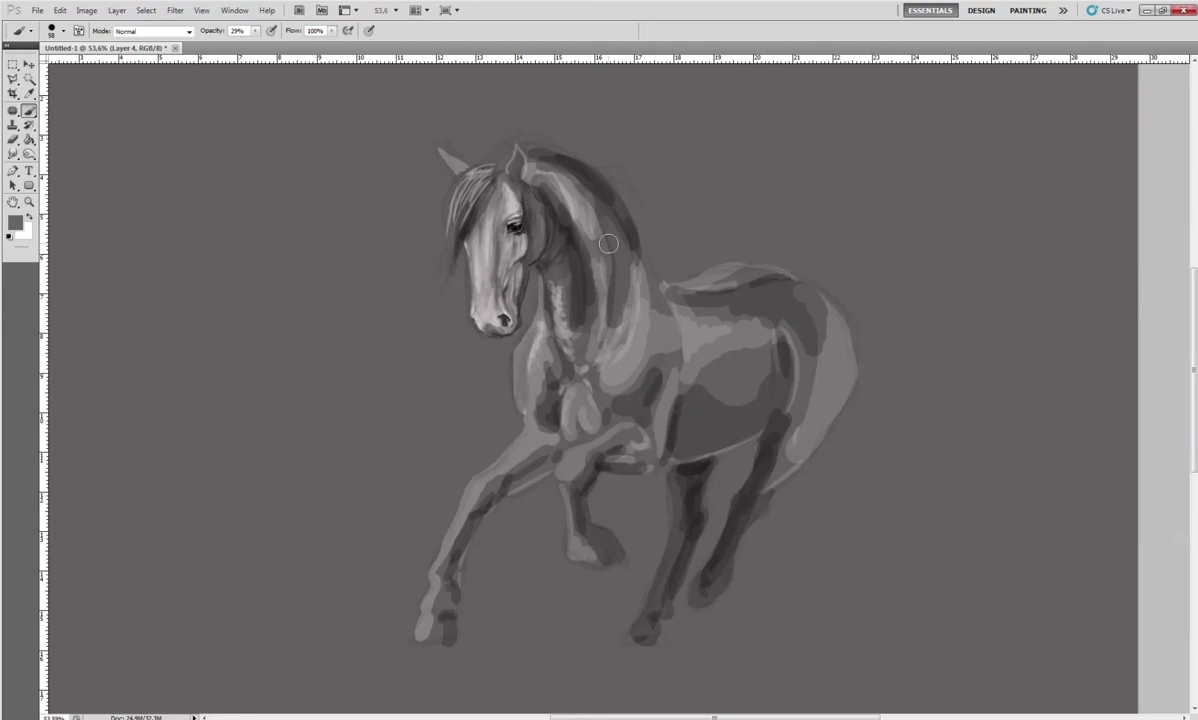
mouse_move(583, 241)
mouse_down()
mouse_move(562, 270)
mouse_move(560, 325)
mouse_up()
Sample dark tones and darken the mane, neck and chest behind the ear
alt+click(570, 268)
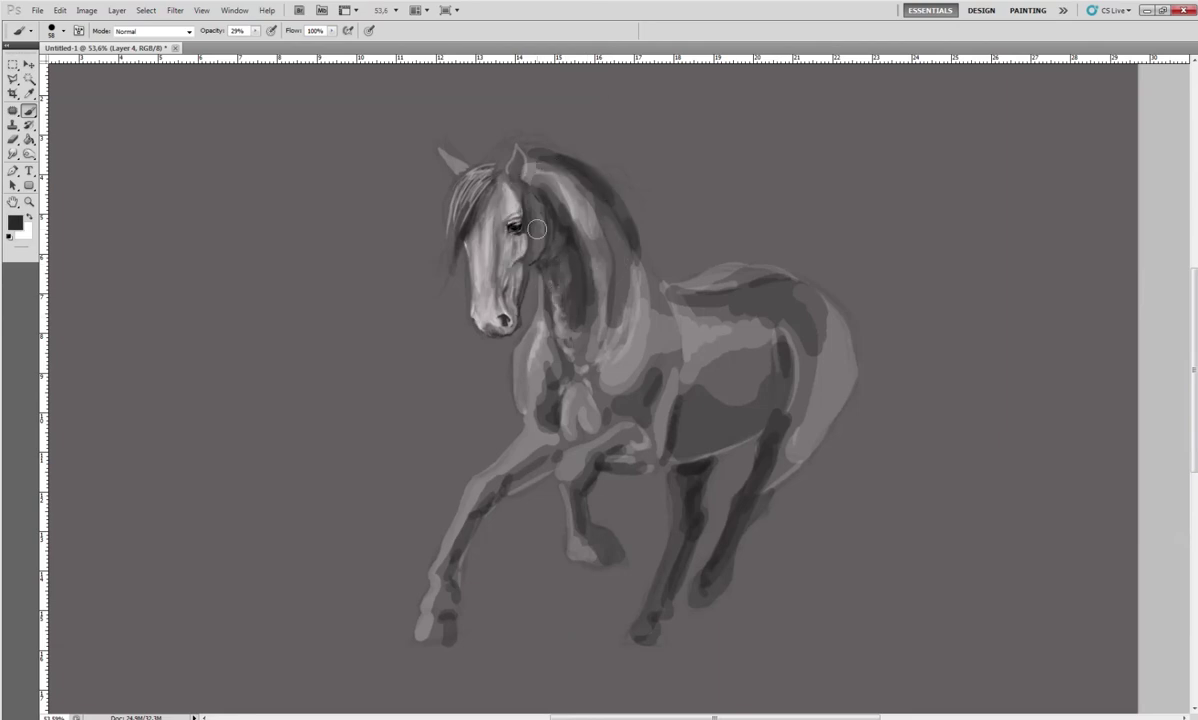
alt+click(575, 190)
mouse_move(545, 162)
mouse_down()
mouse_move(510, 192)
mouse_move(578, 265)
mouse_move(570, 180)
mouse_move(613, 330)
mouse_up()
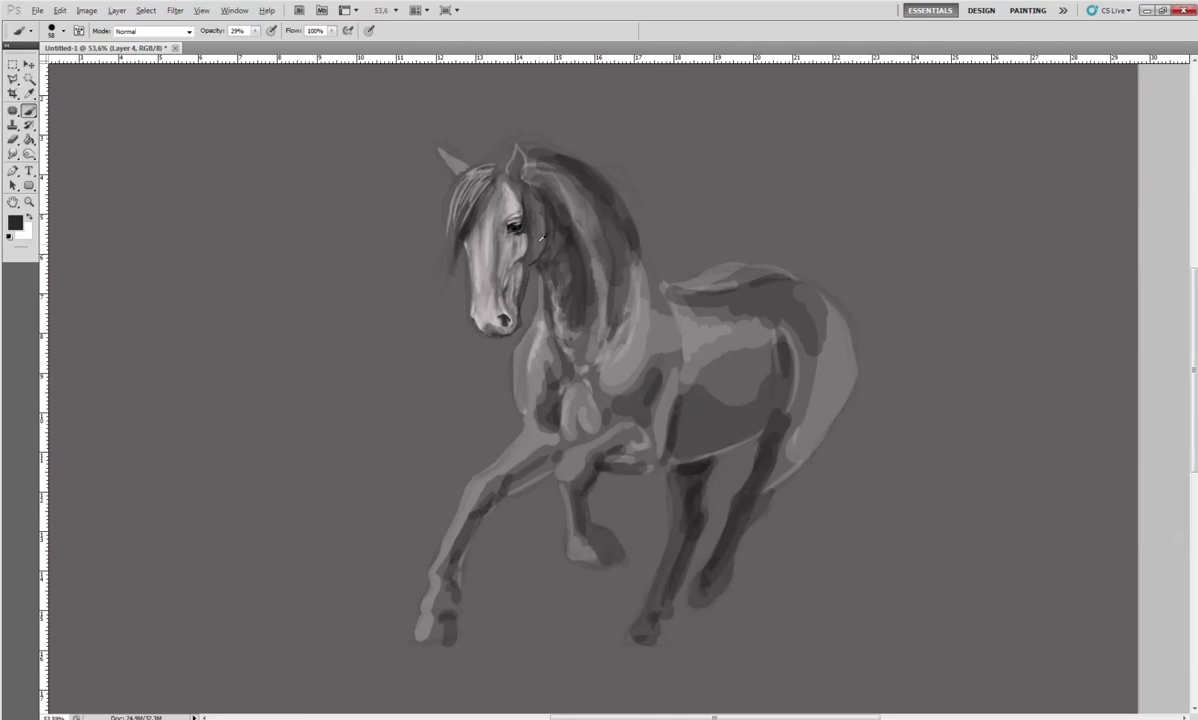
alt+click(485, 212)
mouse_move(612, 316)
mouse_down()
mouse_move(618, 300)
mouse_move(619, 356)
mouse_move(590, 262)
mouse_move(650, 340)
mouse_up()
Pick a pinkish light grey and lighten the neck, chest, forearm and knee
alt+click(488, 205)
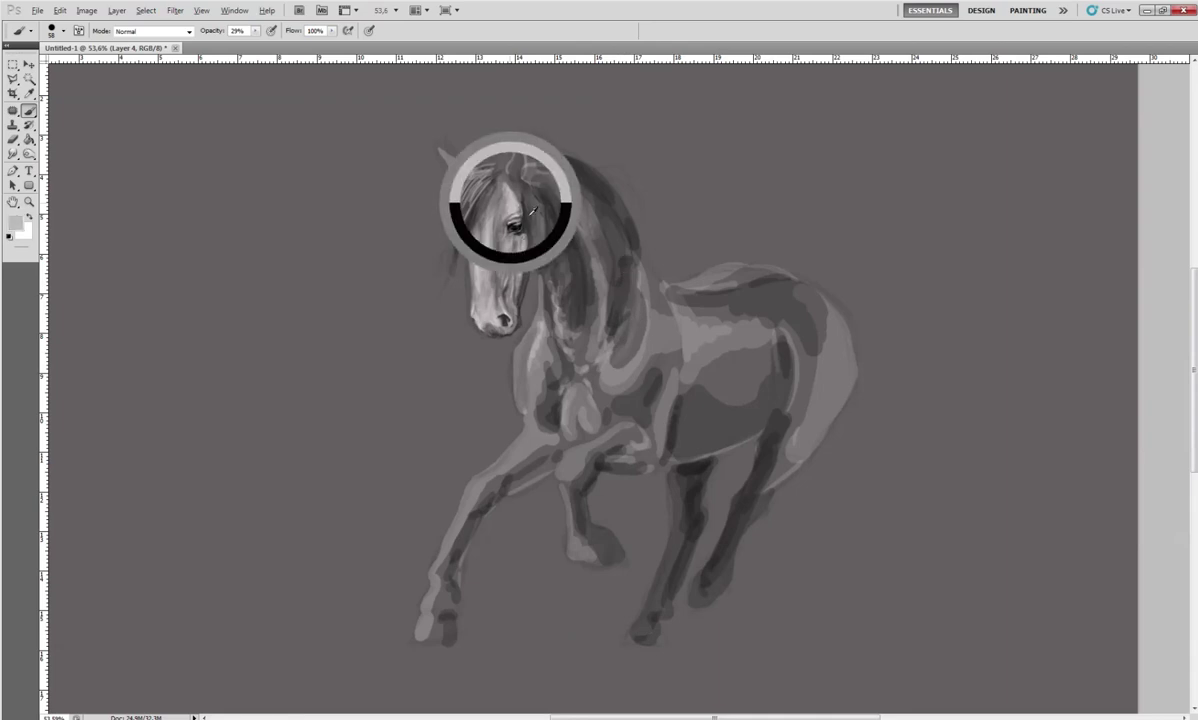
alt+click(628, 356)
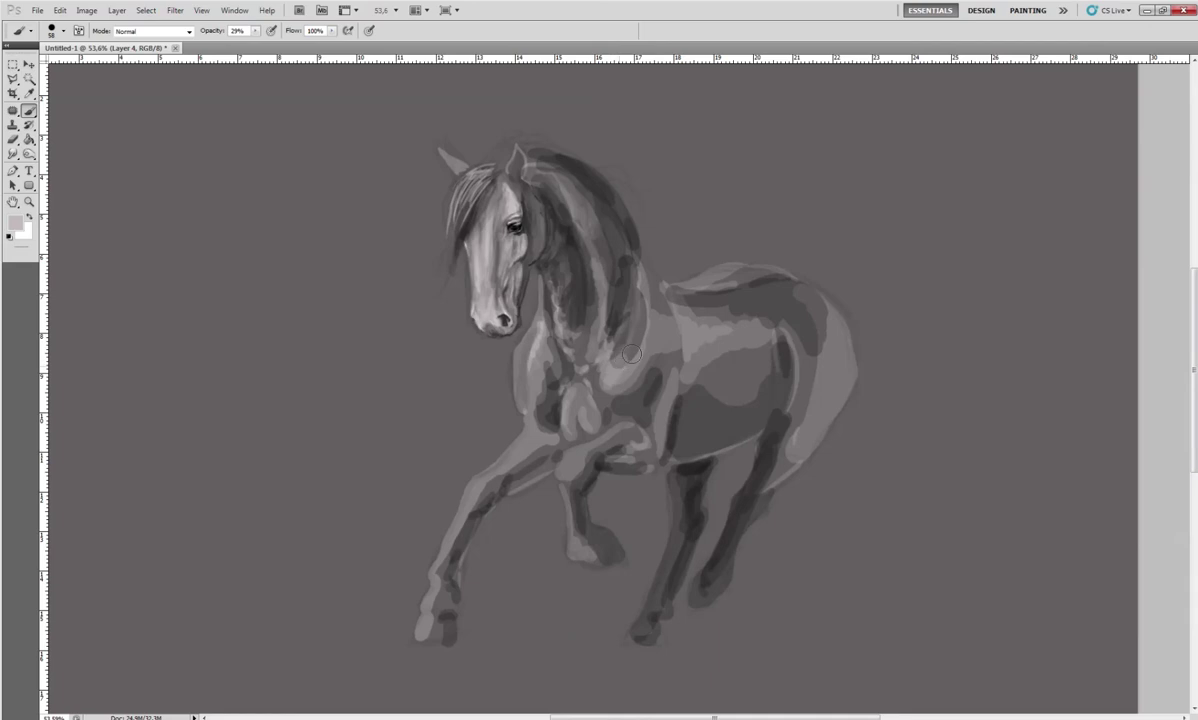
mouse_move(600, 285)
mouse_down()
mouse_move(598, 335)
mouse_move(576, 350)
mouse_up()
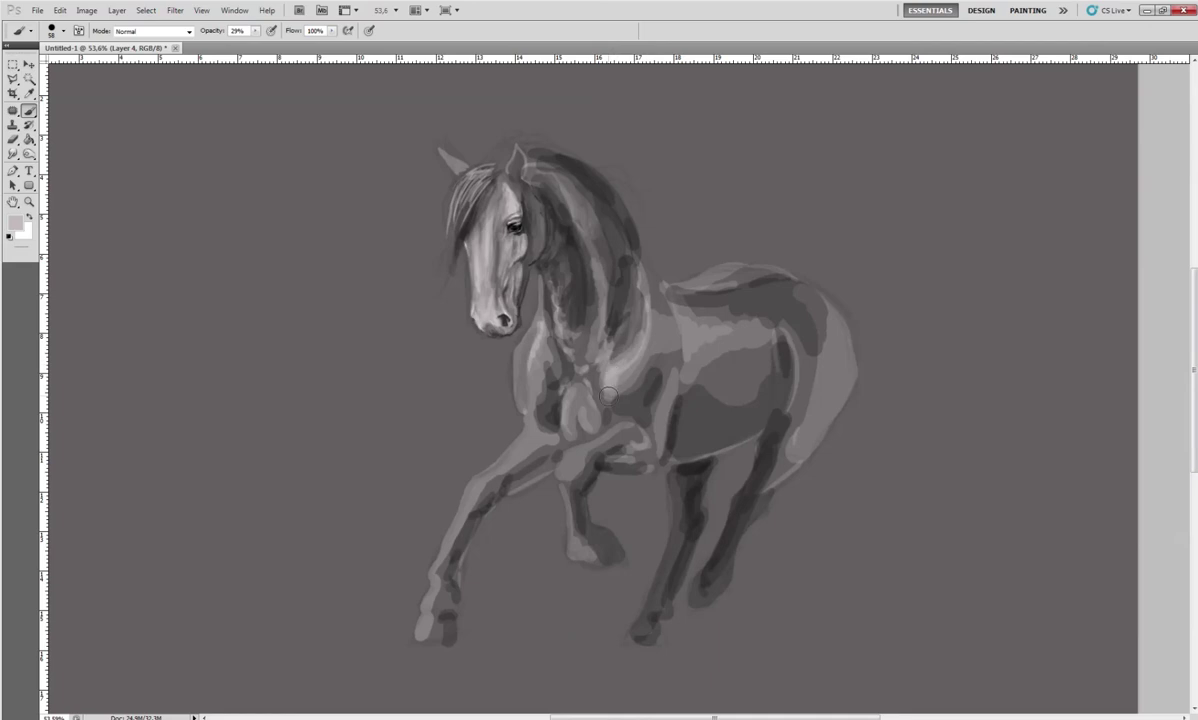
mouse_move(600, 399)
mouse_down()
mouse_move(552, 358)
mouse_move(580, 400)
mouse_move(566, 392)
mouse_up()
drag(575, 456, 591, 447)
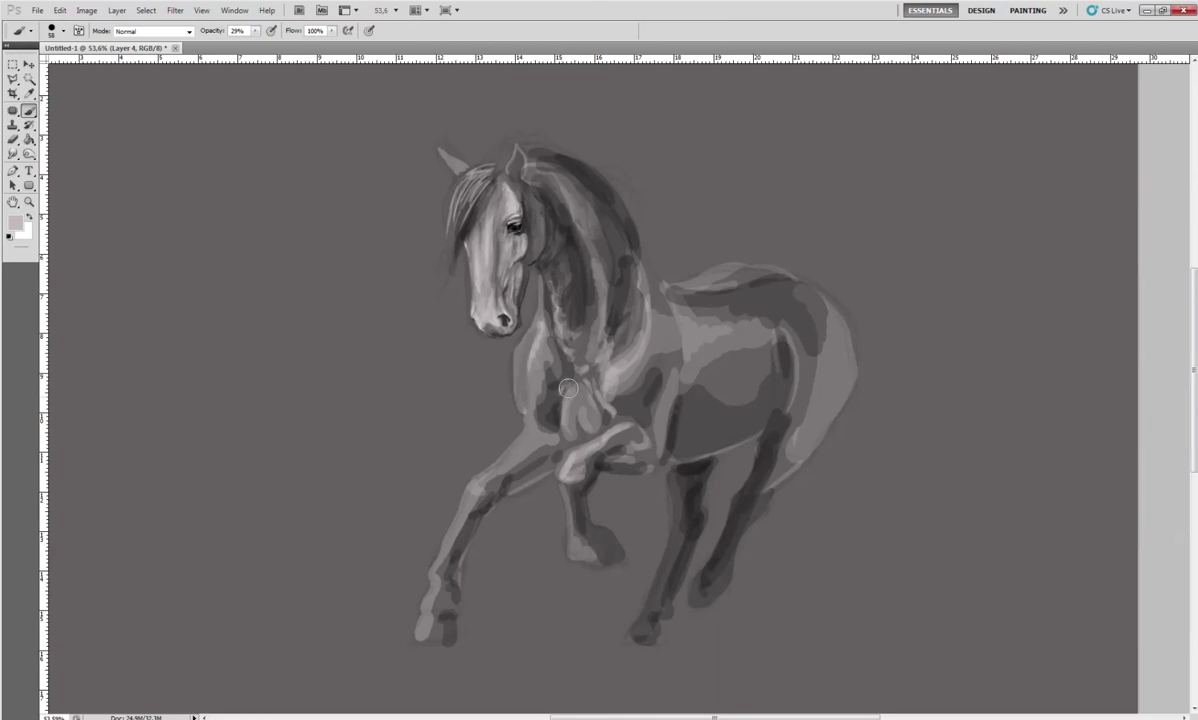
Shrink the brush to a much smaller size and paint a dark stroke along the hind legs
right_click(677, 414)
drag(726, 460, 697, 461)
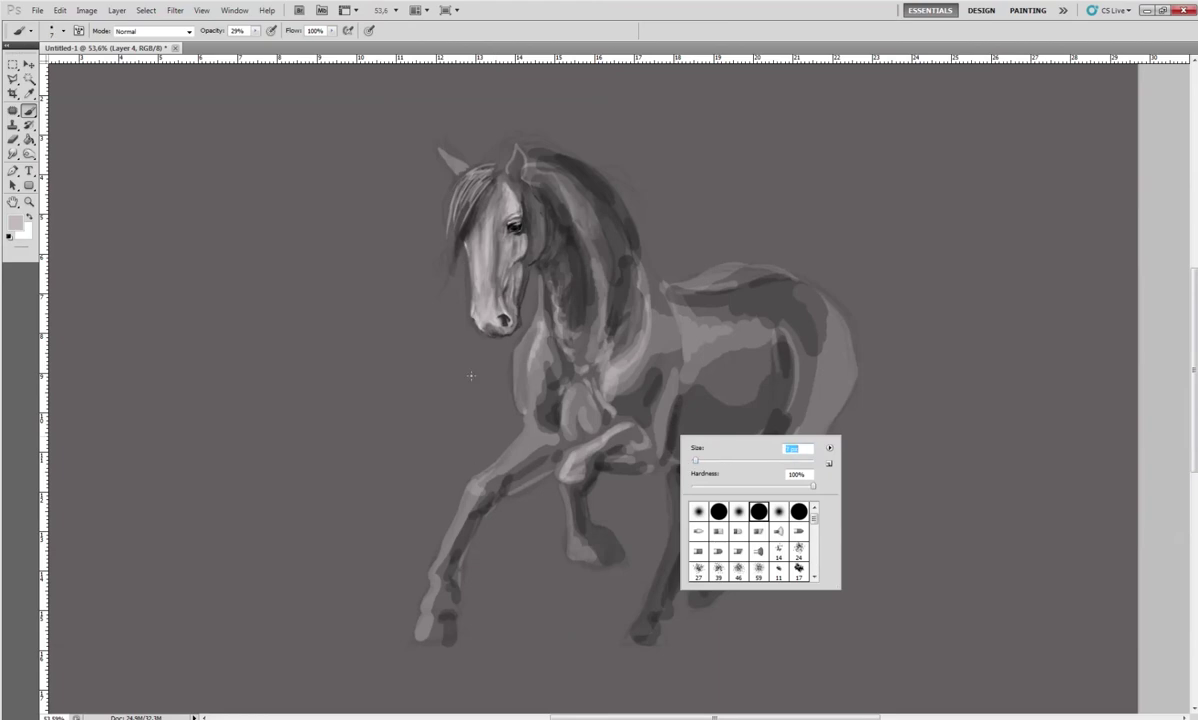
key(Return)
drag(780, 415, 650, 545)
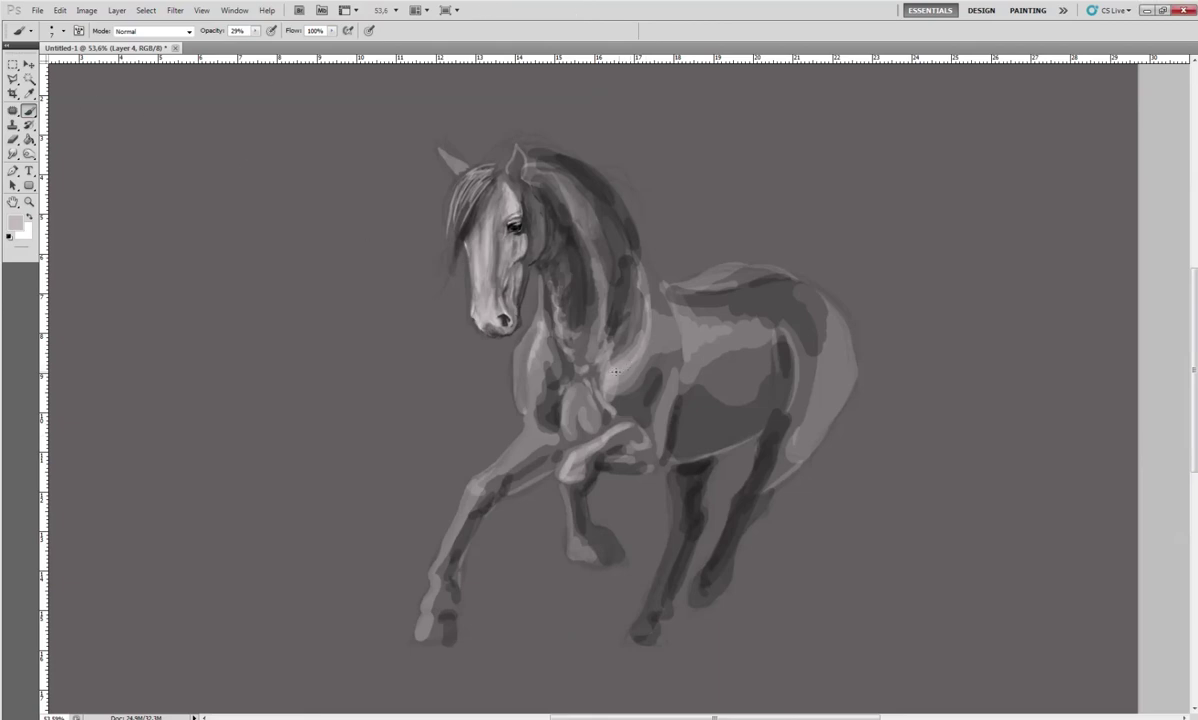
Add faint highlights along the chest and a small pale stroke on the forehead
right_click(529, 453)
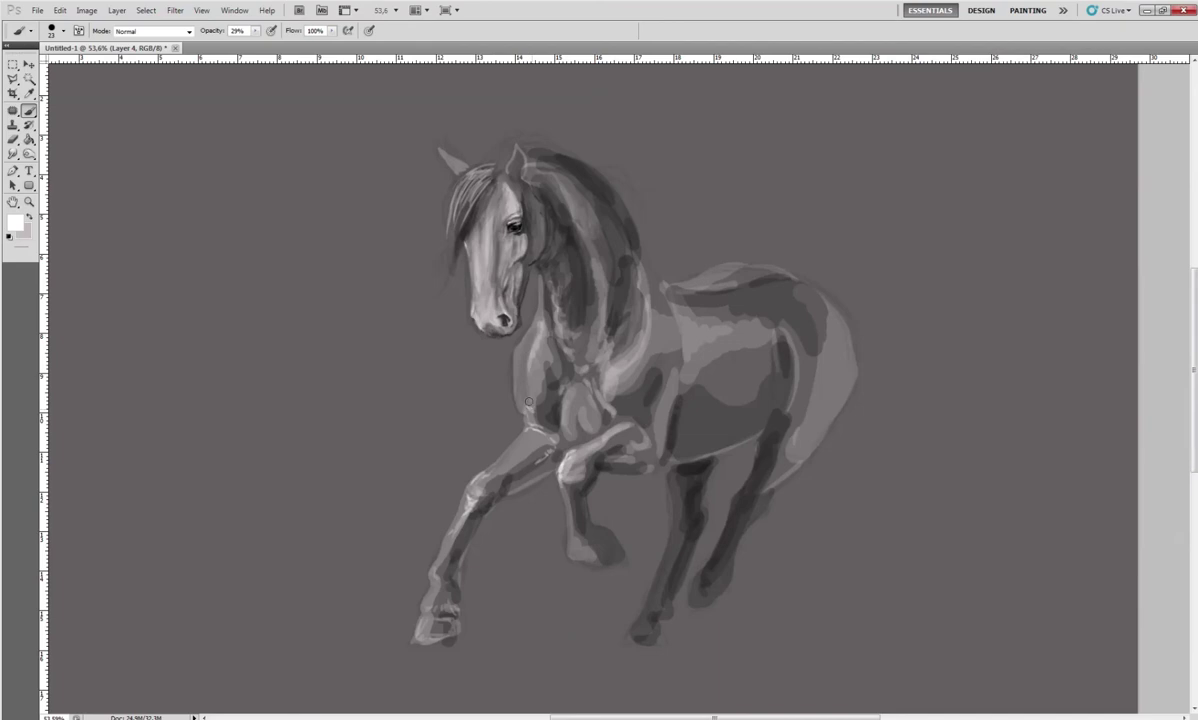
drag(530, 365, 528, 390)
drag(522, 345, 527, 322)
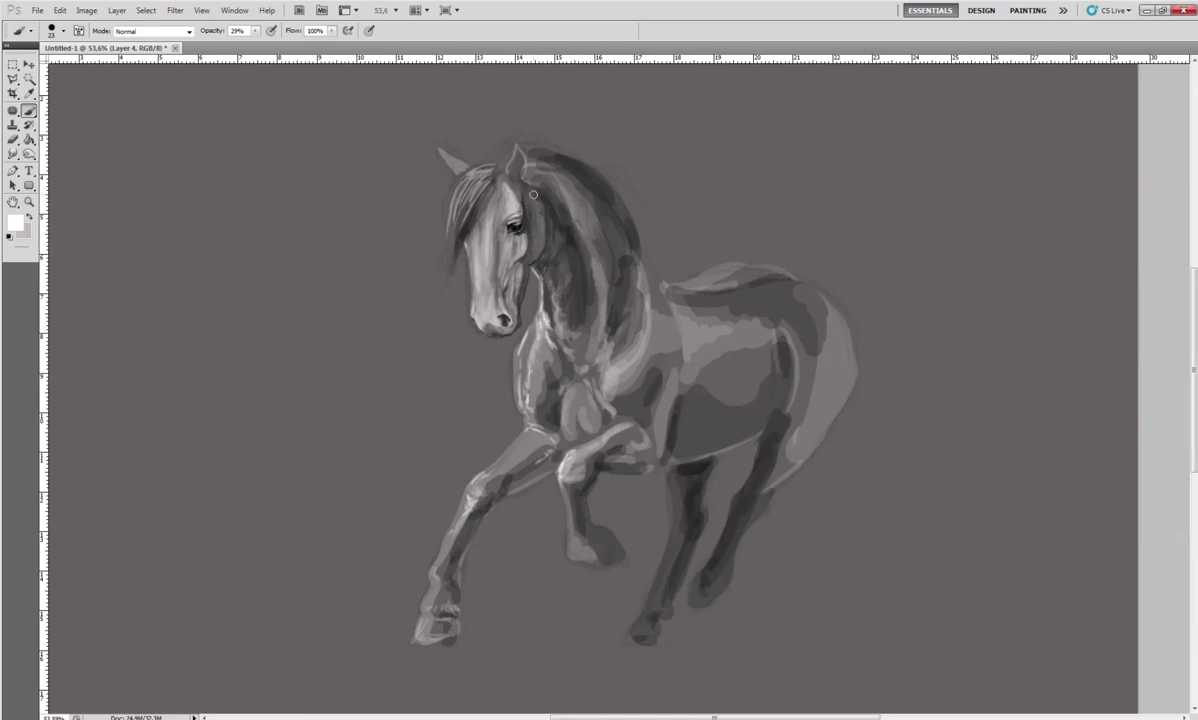
drag(498, 182, 504, 190)
At 100% opacity in black, paint dark shadow under the jaw and along the throat
scroll(526, 255, up, 3)
key(d)
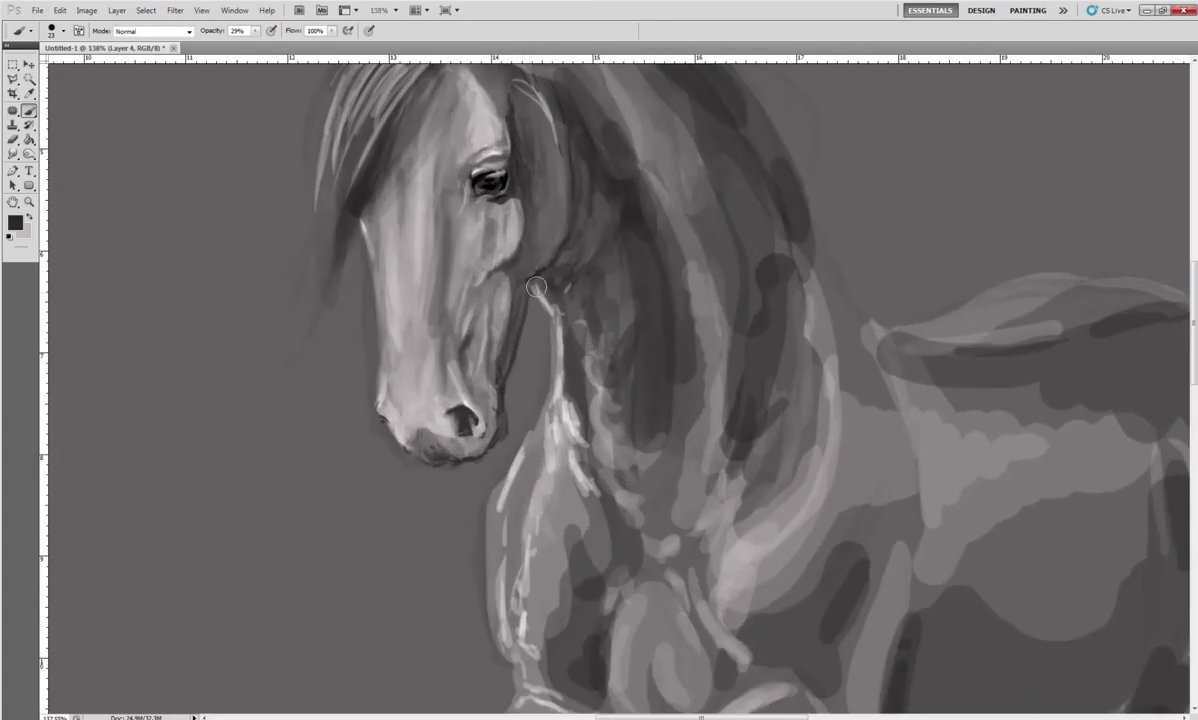
click(252, 30)
drag(236, 44, 287, 44)
click(534, 275)
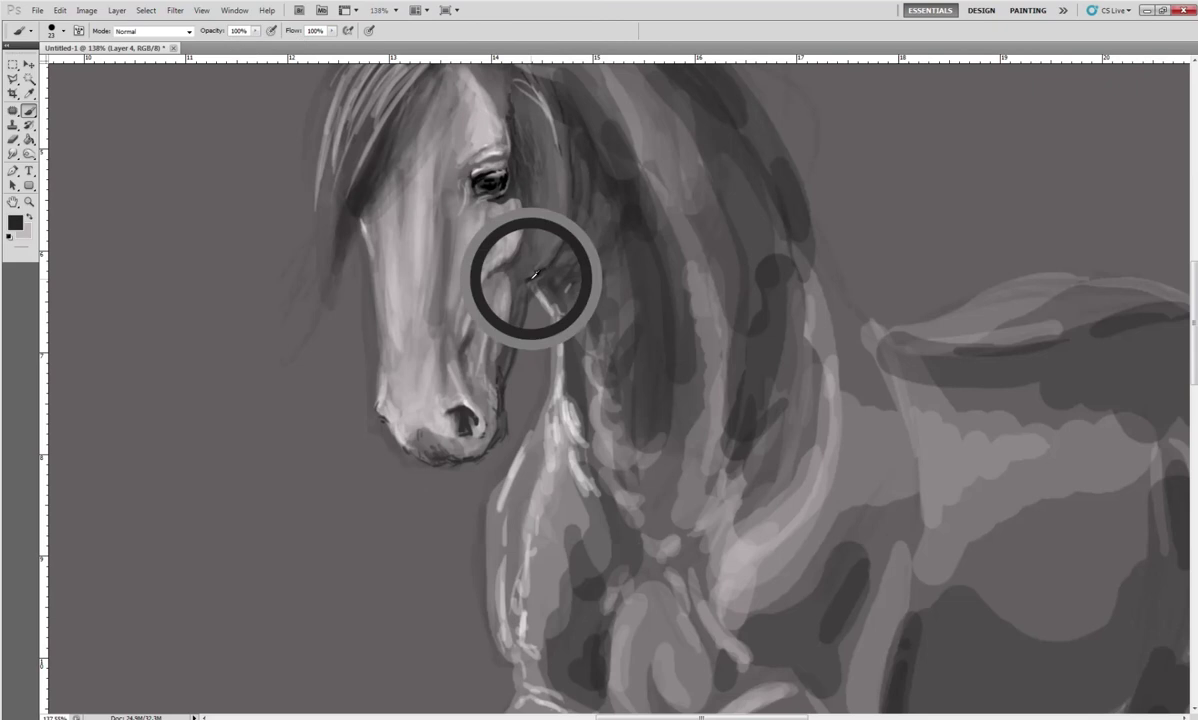
mouse_move(534, 275)
mouse_down()
mouse_move(525, 283)
mouse_move(522, 240)
mouse_move(508, 266)
mouse_move(550, 263)
mouse_move(567, 222)
mouse_move(535, 275)
mouse_move(570, 254)
mouse_move(548, 267)
mouse_move(561, 237)
mouse_up()
alt+click(501, 237)
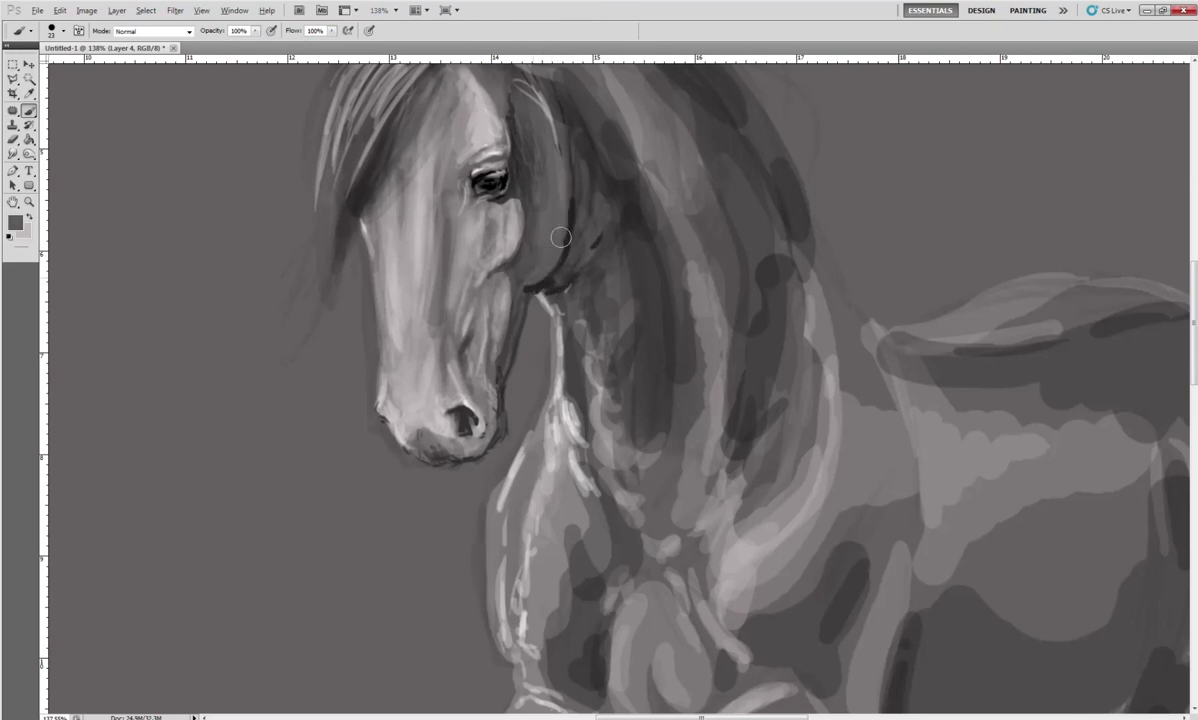
drag(571, 150, 585, 241)
With a 12 px brush and sampled near-black, strengthen the dark line along the neck
right_click(585, 241)
text(12)
key(Return)
alt+click(573, 212)
mouse_move(580, 232)
mouse_down()
mouse_move(598, 160)
mouse_move(578, 252)
mouse_move(548, 285)
mouse_up()
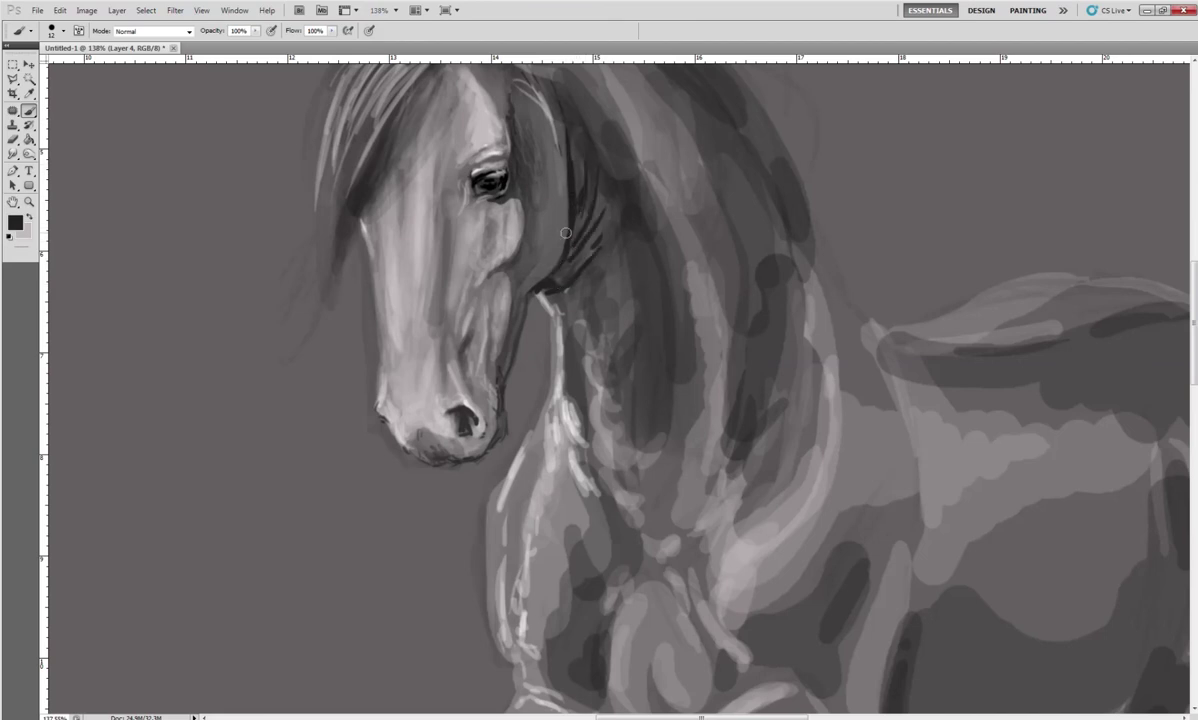
Paint background grey over the wispy strands and tidy the face's left edge and muzzle
alt+click(355, 256)
drag(330, 240, 305, 360)
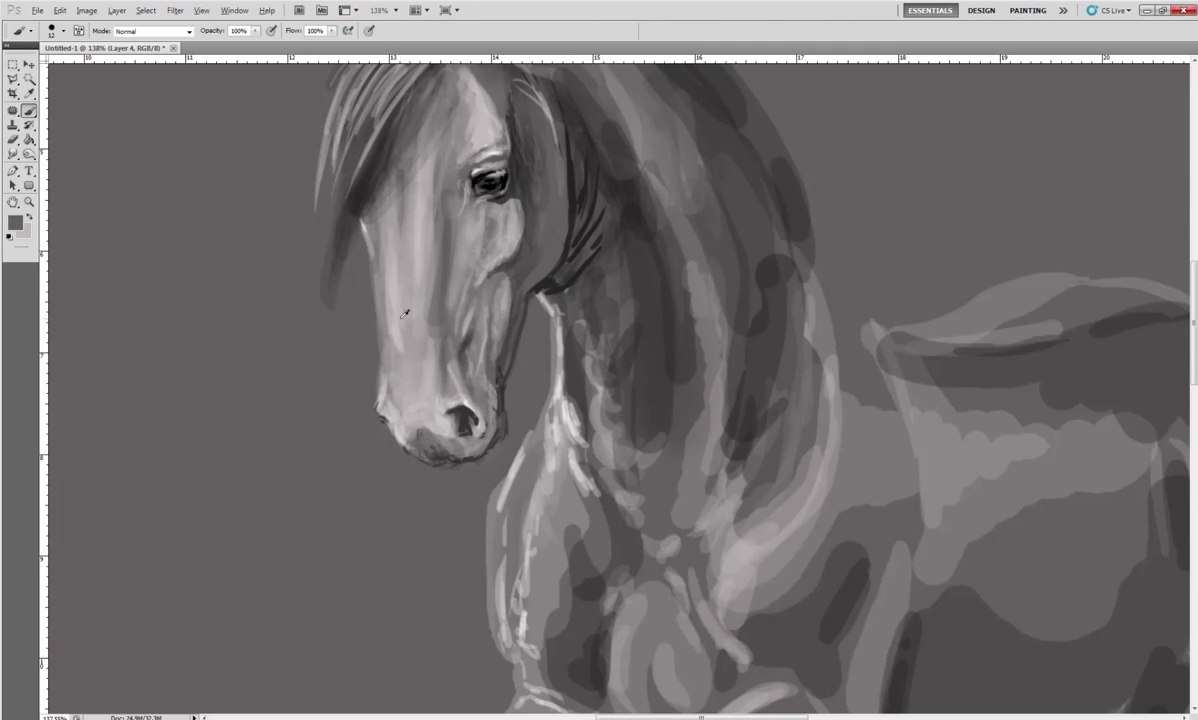
drag(366, 284, 363, 245)
mouse_move(366, 303)
mouse_down()
mouse_move(363, 247)
mouse_move(372, 396)
mouse_up()
mouse_move(372, 396)
mouse_down()
mouse_move(376, 427)
mouse_move(446, 440)
mouse_up()
Sample lighter face tones and brighten the forehead with light strokes
alt+click(385, 392)
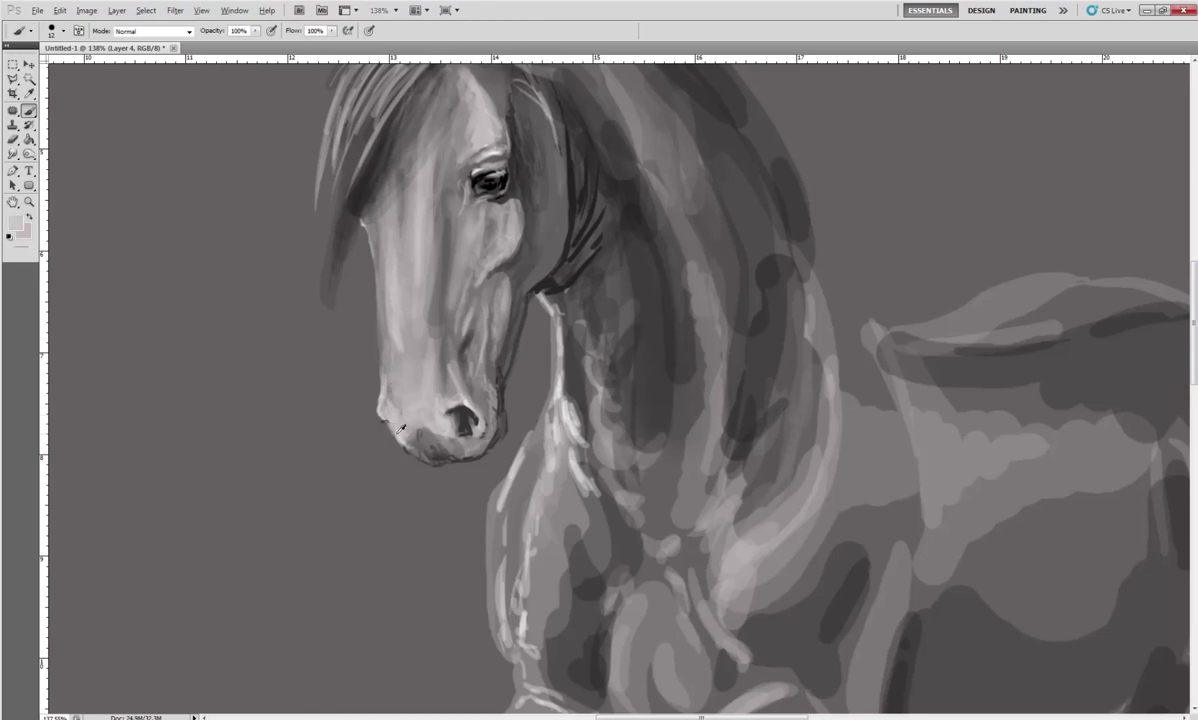
alt+click(386, 306)
drag(391, 303, 364, 242)
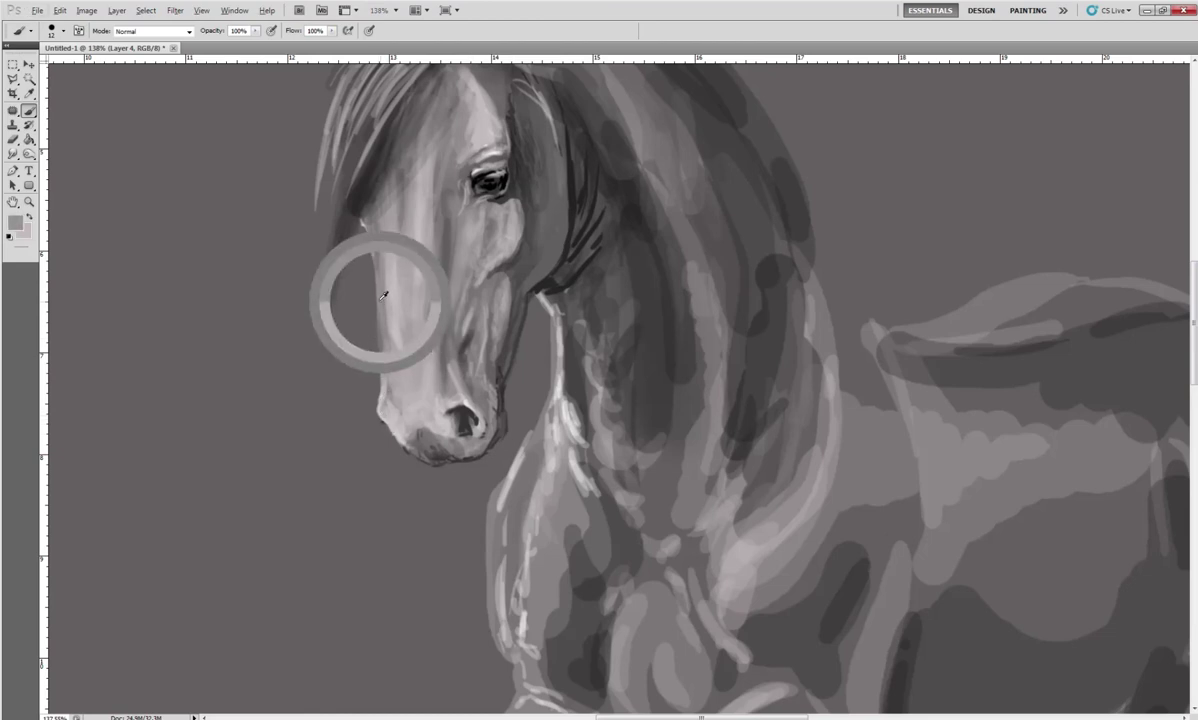
alt+click(352, 228)
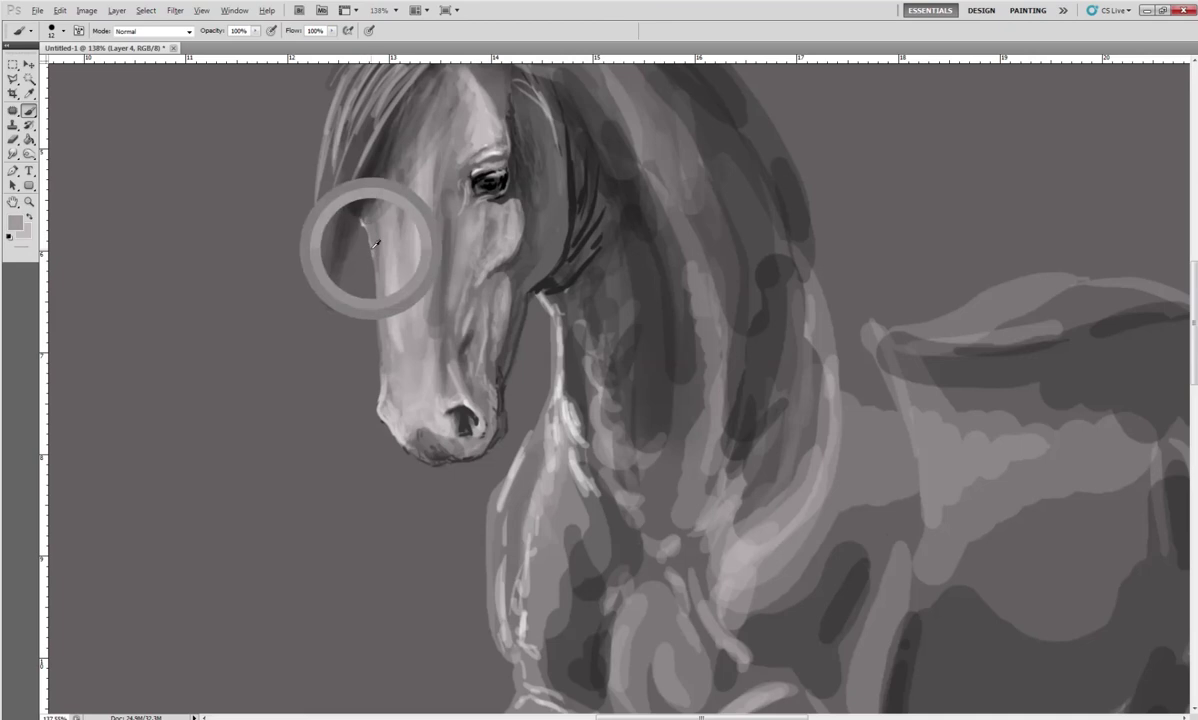
alt+click(393, 314)
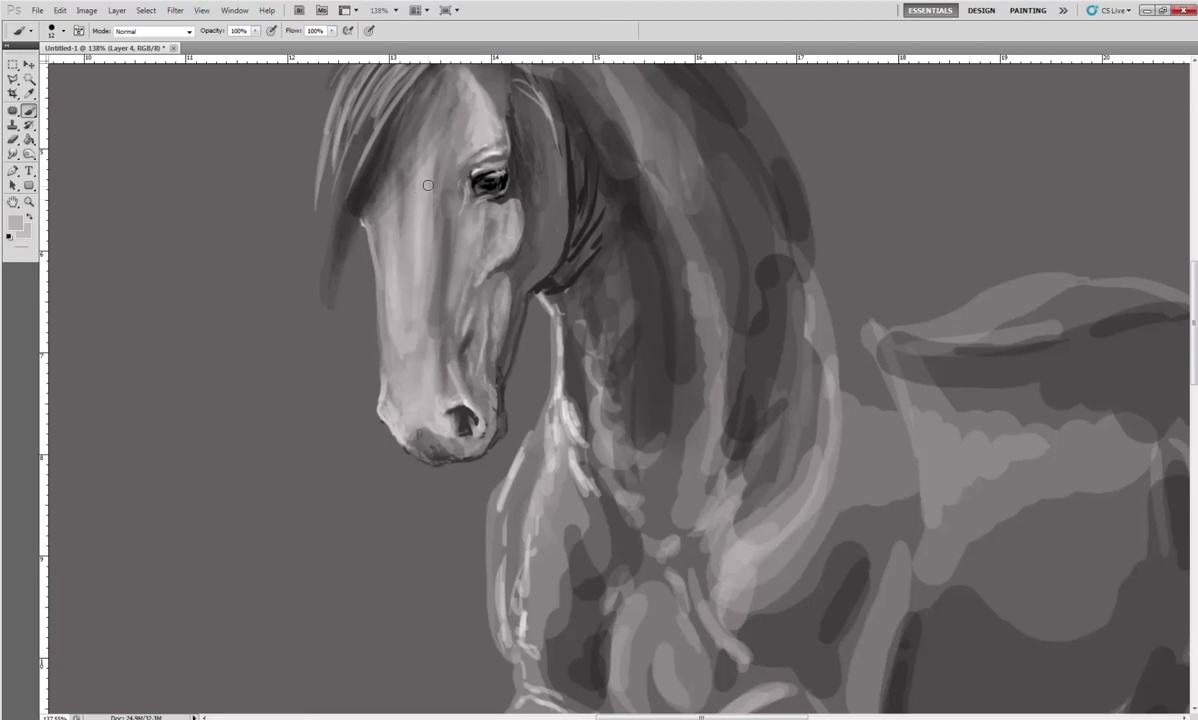
mouse_move(428, 152)
mouse_down()
mouse_move(436, 126)
mouse_move(424, 145)
mouse_up()
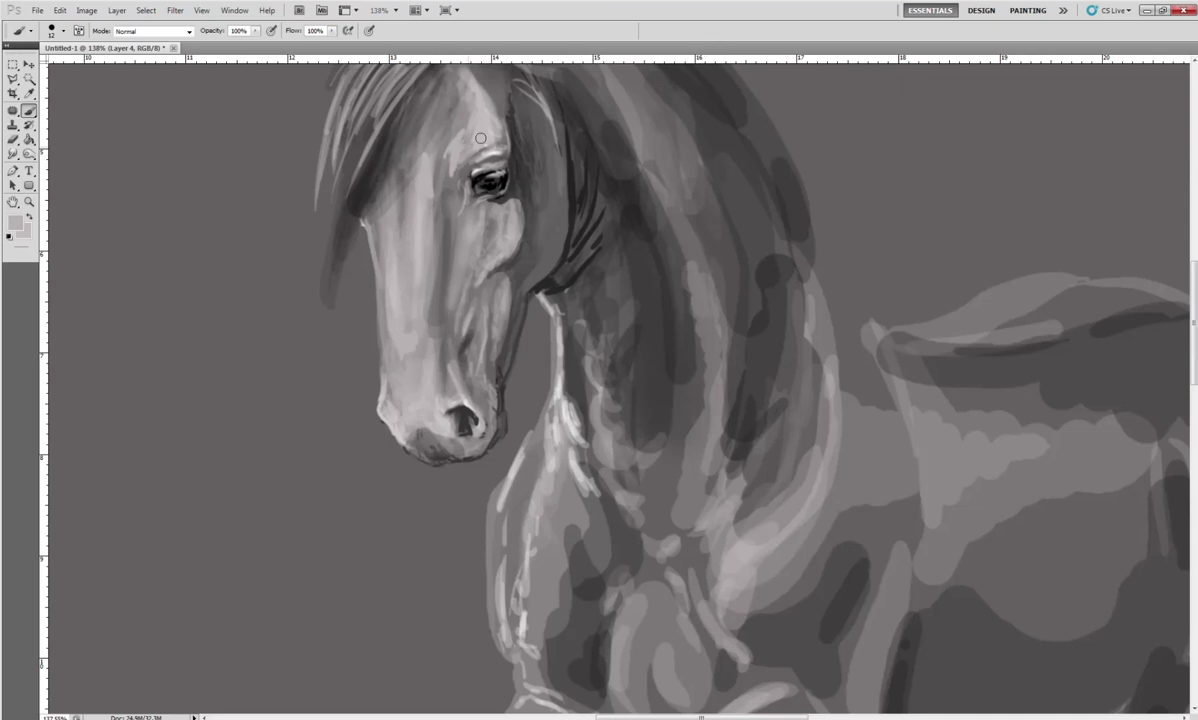
Add light highlights on the muzzle and on the cheek below the eye
alt+click(436, 378)
alt+click(481, 346)
drag(450, 363, 460, 387)
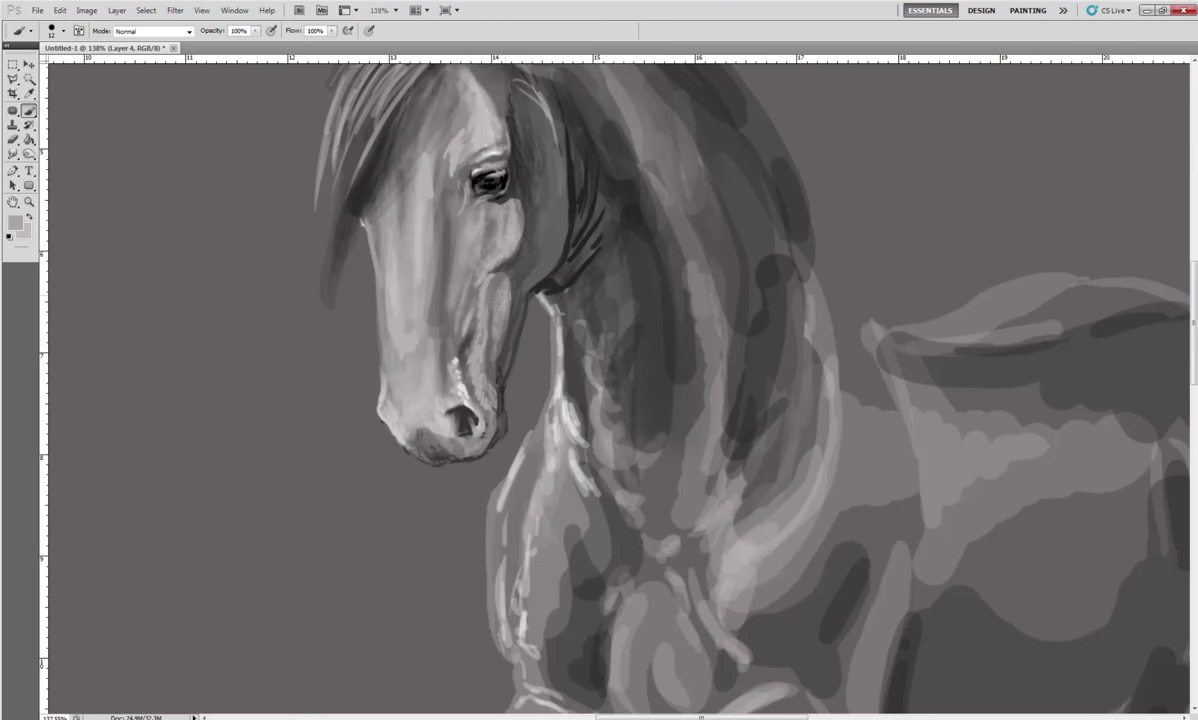
alt+click(431, 365)
drag(509, 235, 503, 252)
Highlight the brow above the eye and the upper and lower nose bridge
drag(476, 138, 481, 122)
drag(413, 204, 418, 290)
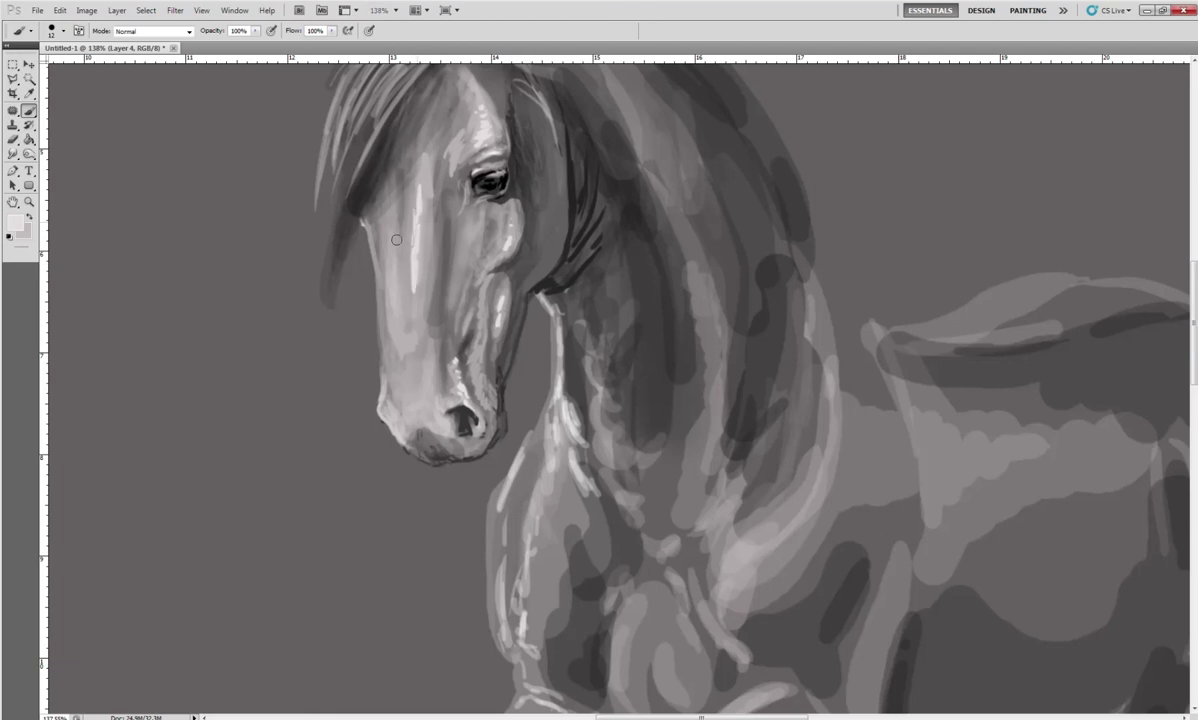
drag(396, 240, 393, 267)
mouse_move(398, 345)
mouse_down()
mouse_move(409, 394)
mouse_move(443, 390)
mouse_up()
Add small light muzzle strokes and a faint highlight along the nose bridge
drag(450, 385, 460, 373)
drag(405, 346, 396, 334)
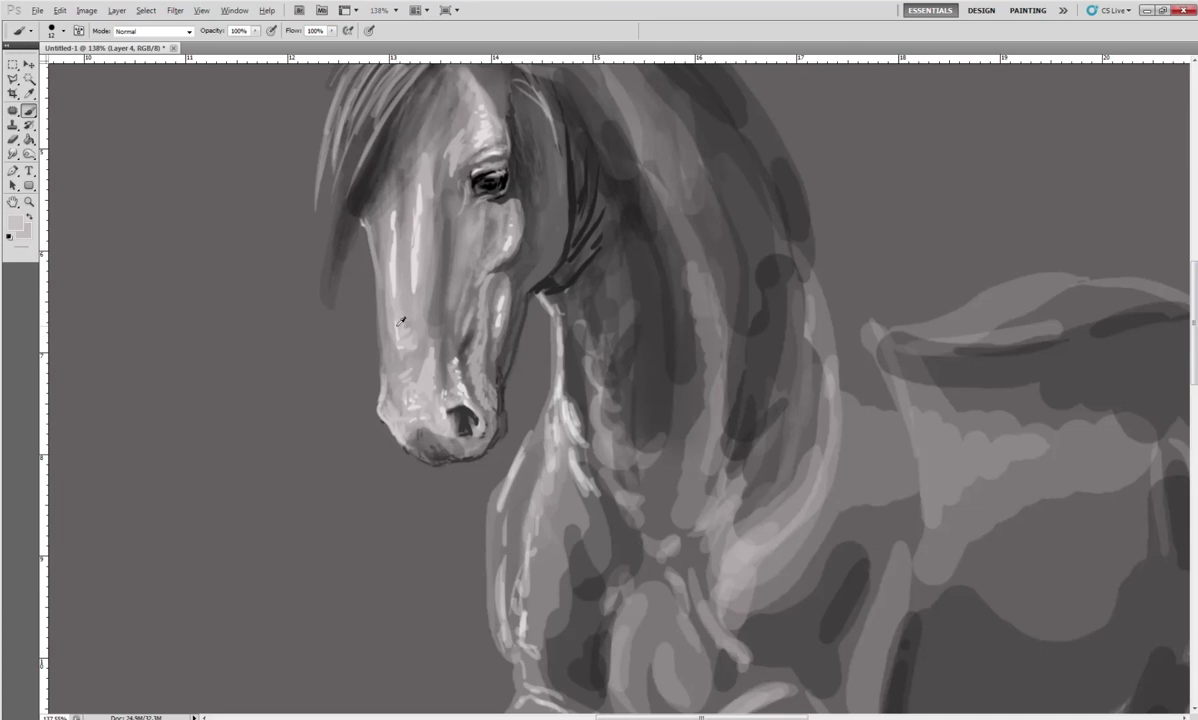
alt+click(401, 321)
mouse_move(396, 288)
mouse_down()
mouse_move(401, 256)
mouse_move(380, 210)
mouse_move(403, 213)
mouse_up()
mouse_move(430, 397)
mouse_down()
mouse_move(451, 397)
mouse_move(411, 270)
mouse_up()
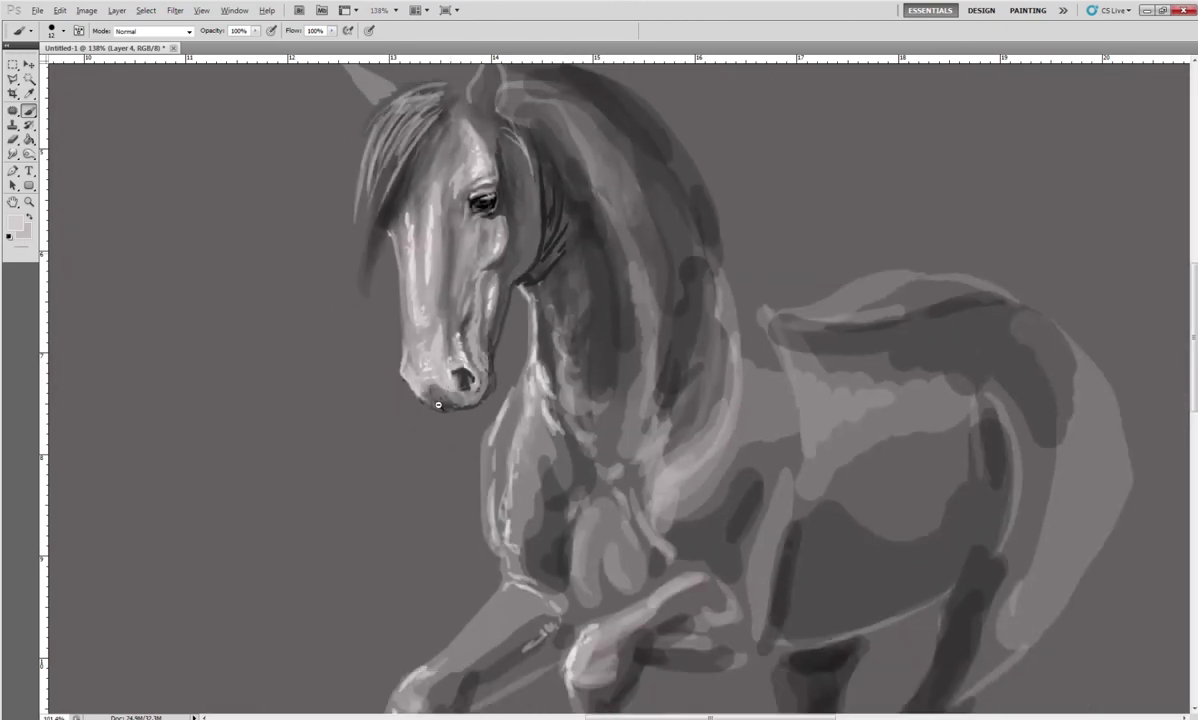
Show the rulers and paint fine light strands through the forelock and upper mane
key(ctrl+r)
right_click(437, 270)
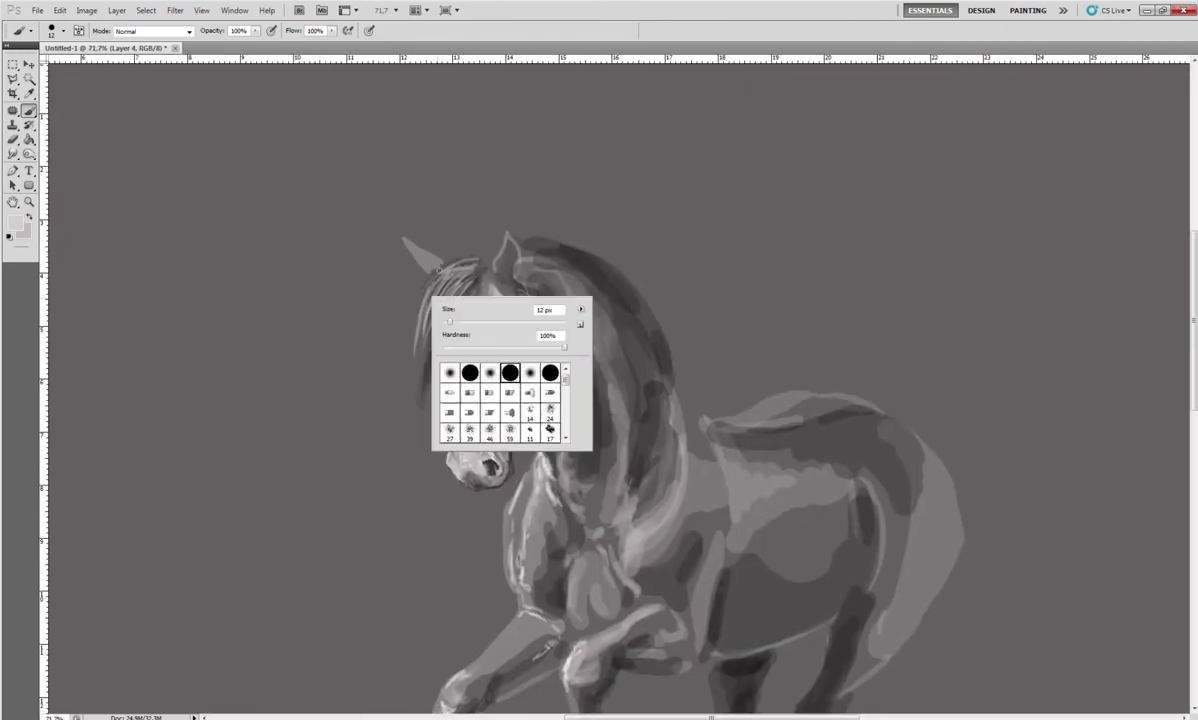
click(363, 310)
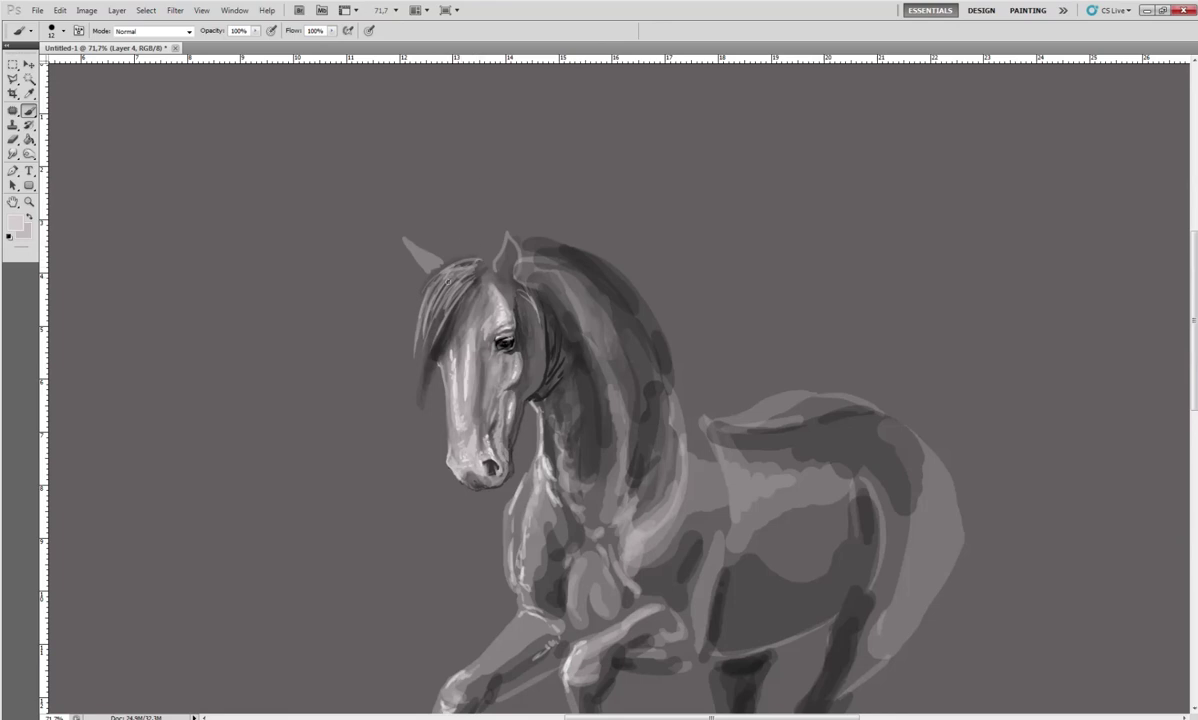
drag(444, 282, 471, 265)
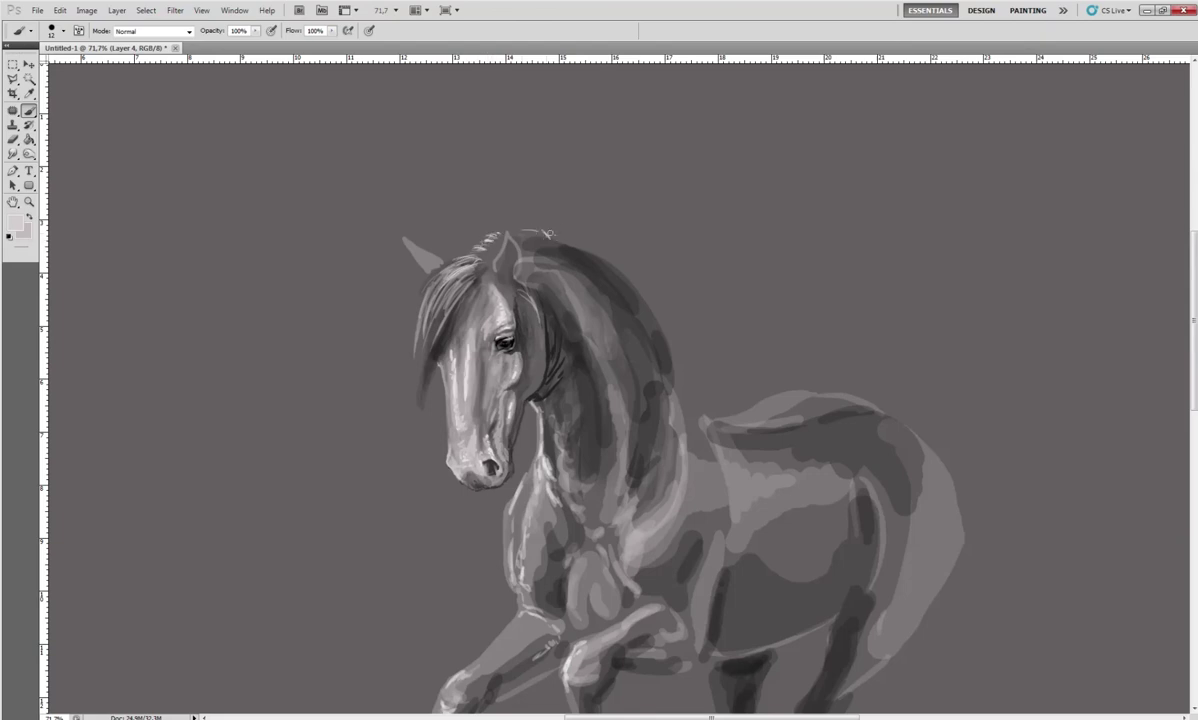
drag(533, 248, 532, 240)
mouse_move(456, 260)
mouse_down()
mouse_move(420, 293)
mouse_move(424, 343)
mouse_move(394, 371)
mouse_up()
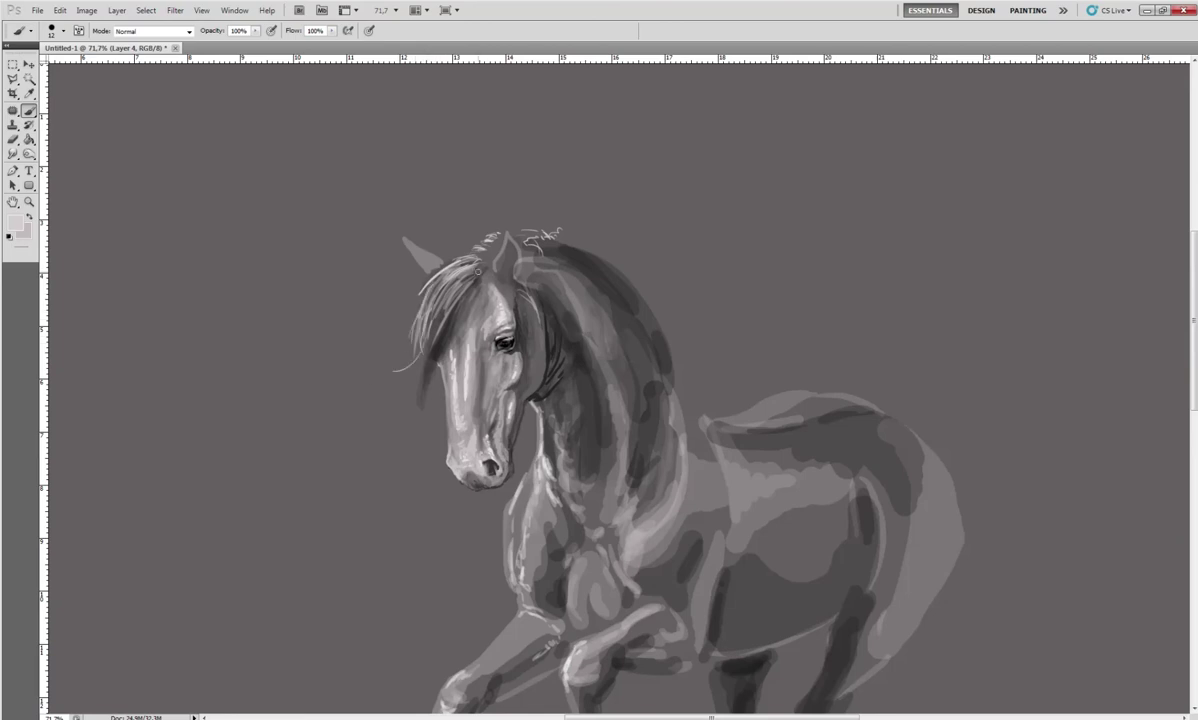
drag(451, 262, 433, 282)
drag(415, 343, 401, 426)
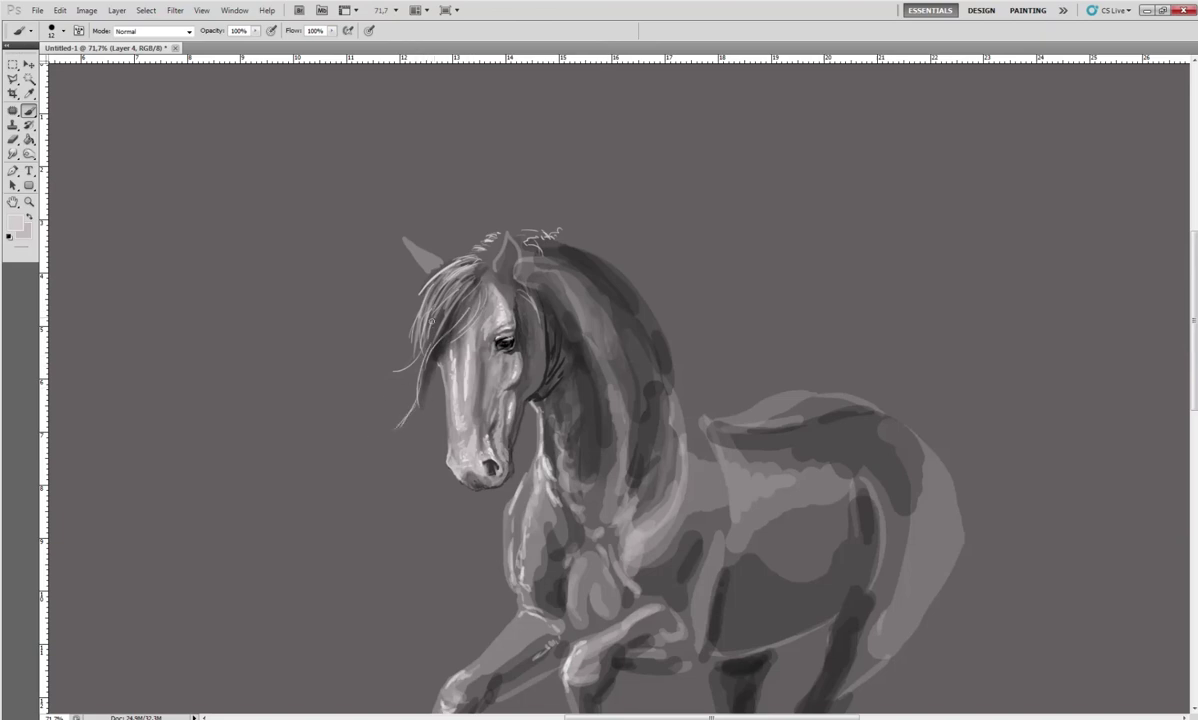
drag(431, 319, 455, 345)
Darken the ear's left edge and sample black from the eye and ear
drag(403, 240, 408, 262)
alt+click(520, 316)
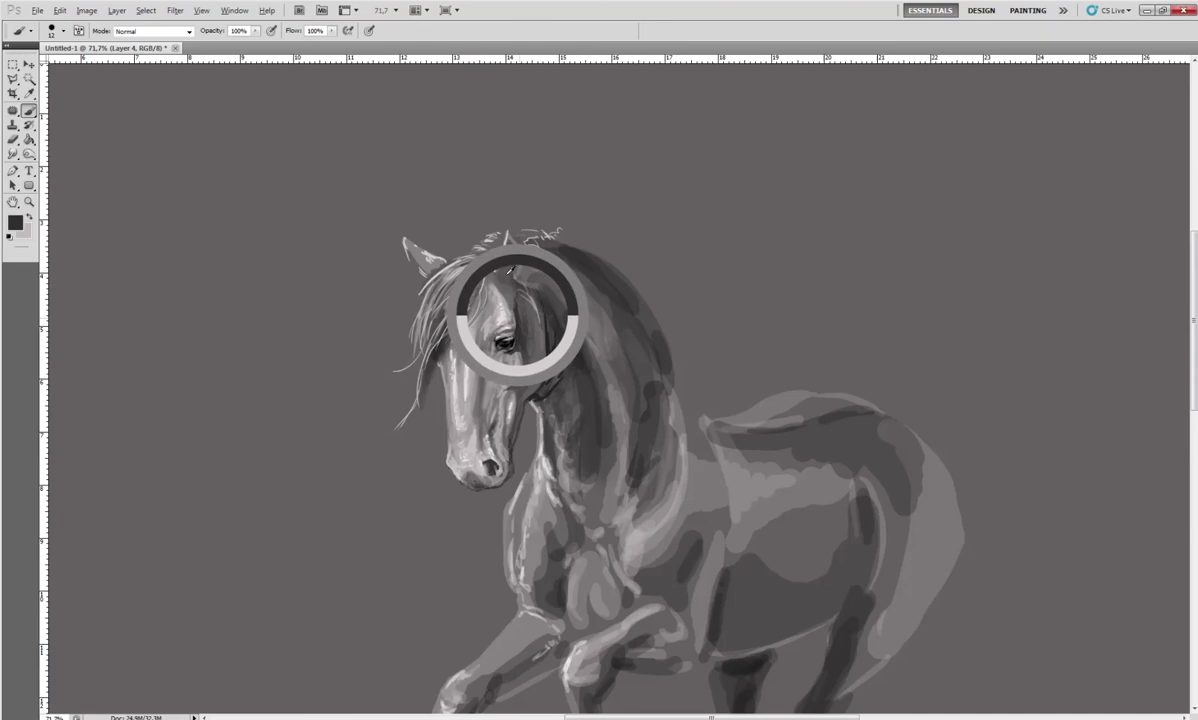
alt+click(507, 343)
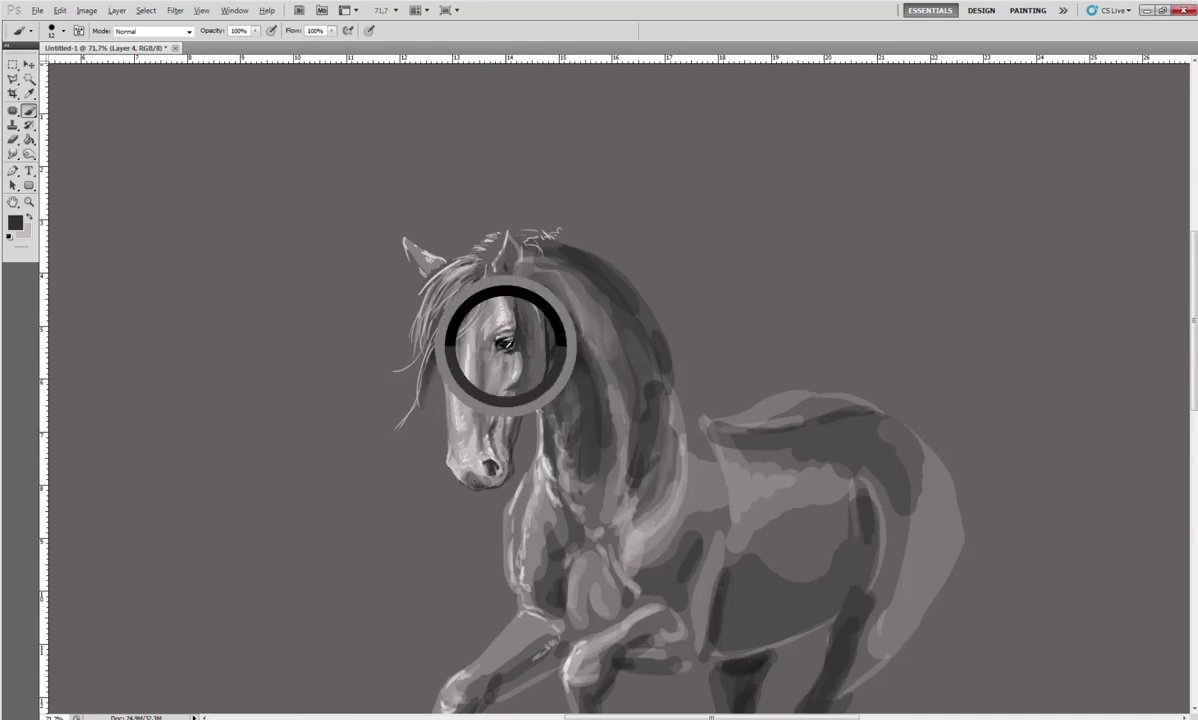
alt+click(527, 266)
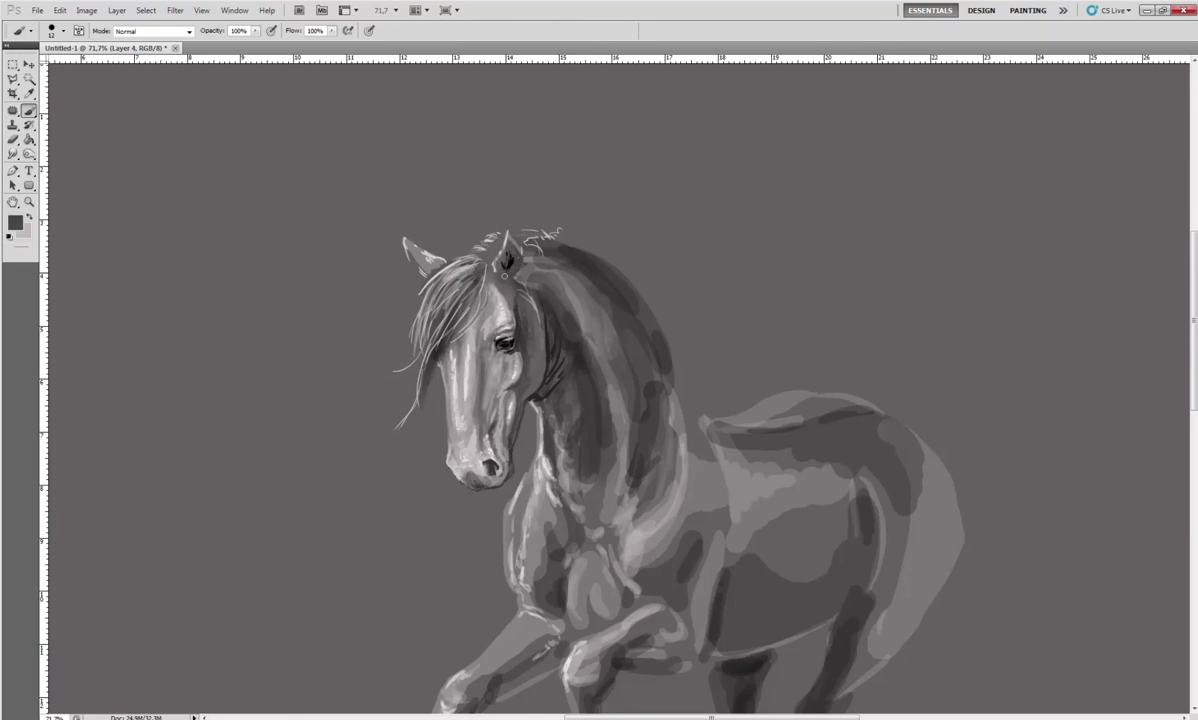
alt+click(507, 262)
Lower brush opacity to 15% and dab dark shading inside the ear
drag(255, 31, 222, 45)
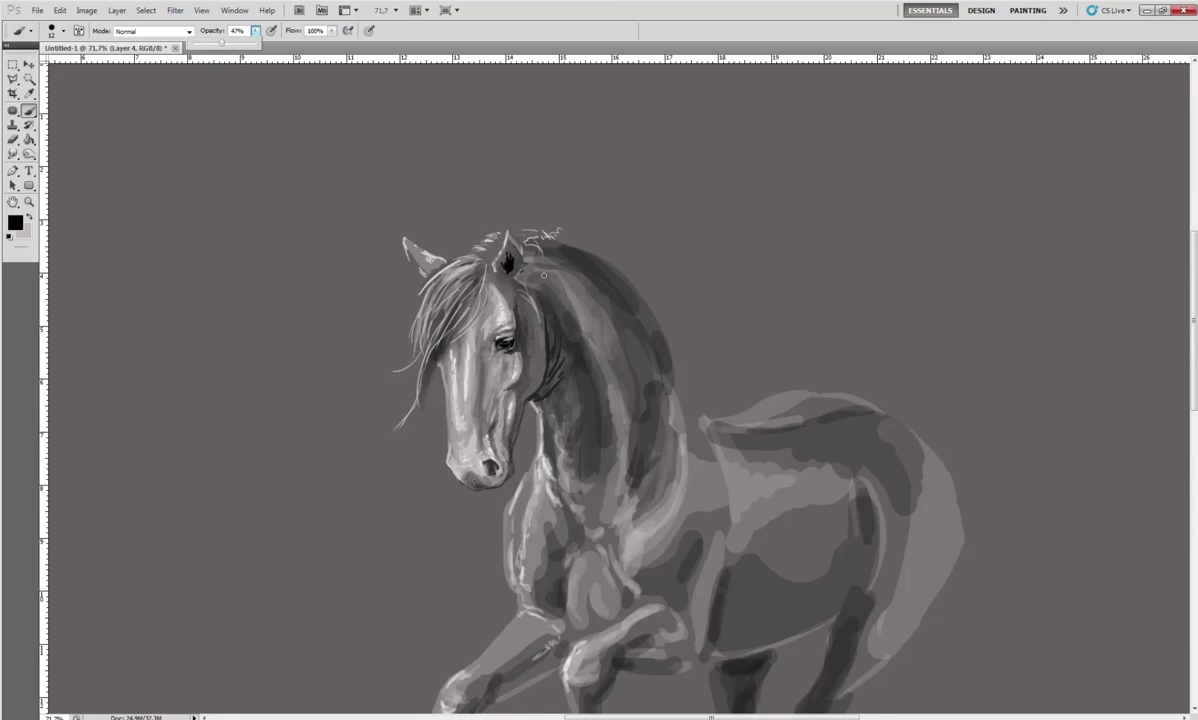
click(512, 258)
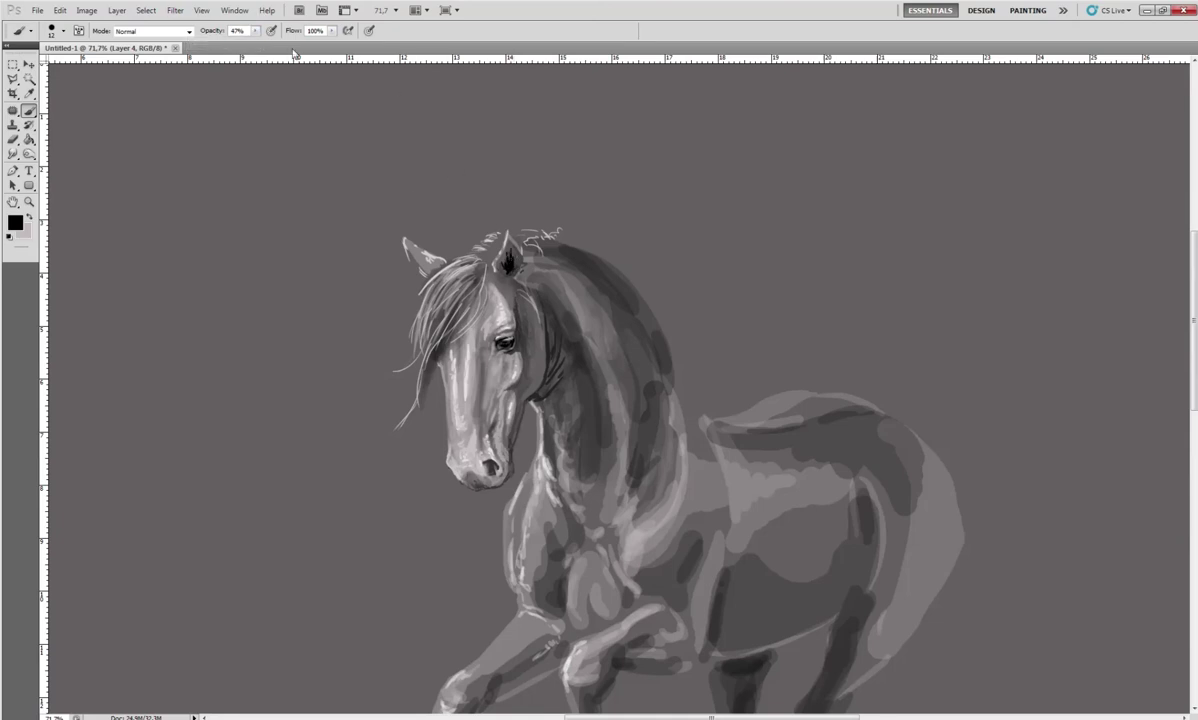
drag(255, 31, 234, 44)
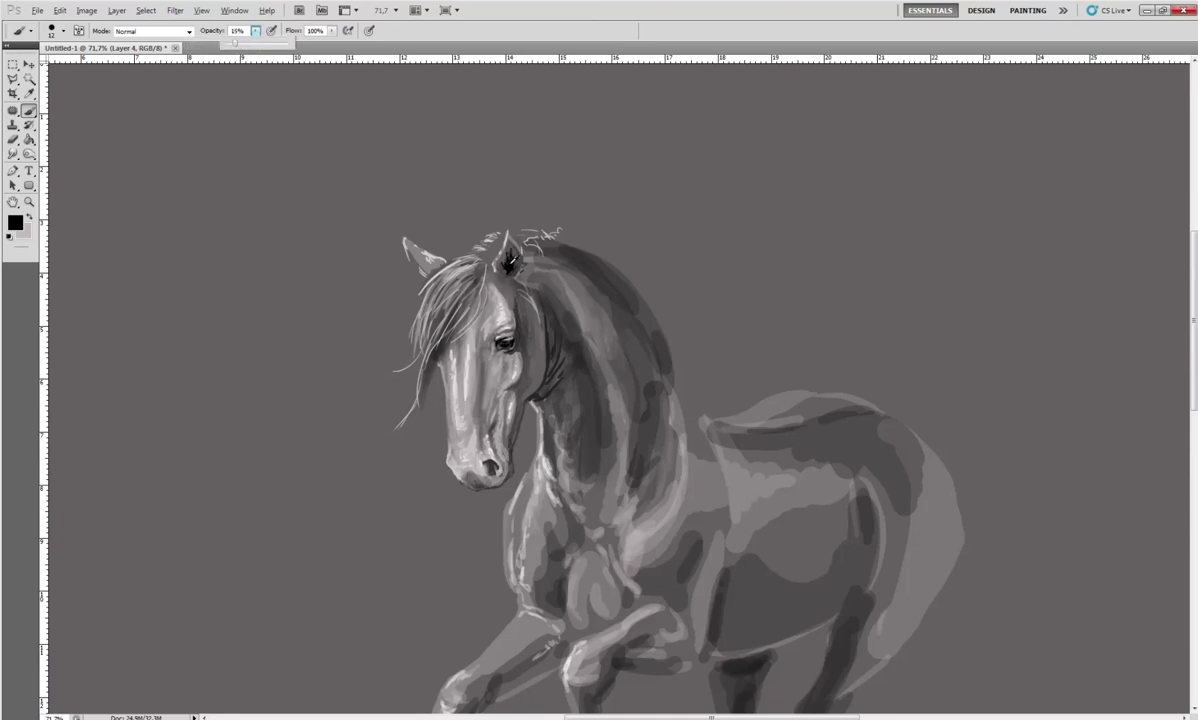
click(514, 261)
Sample dark ear tones and, at 38% opacity, darken the white wisps atop the mane
alt+click(487, 231)
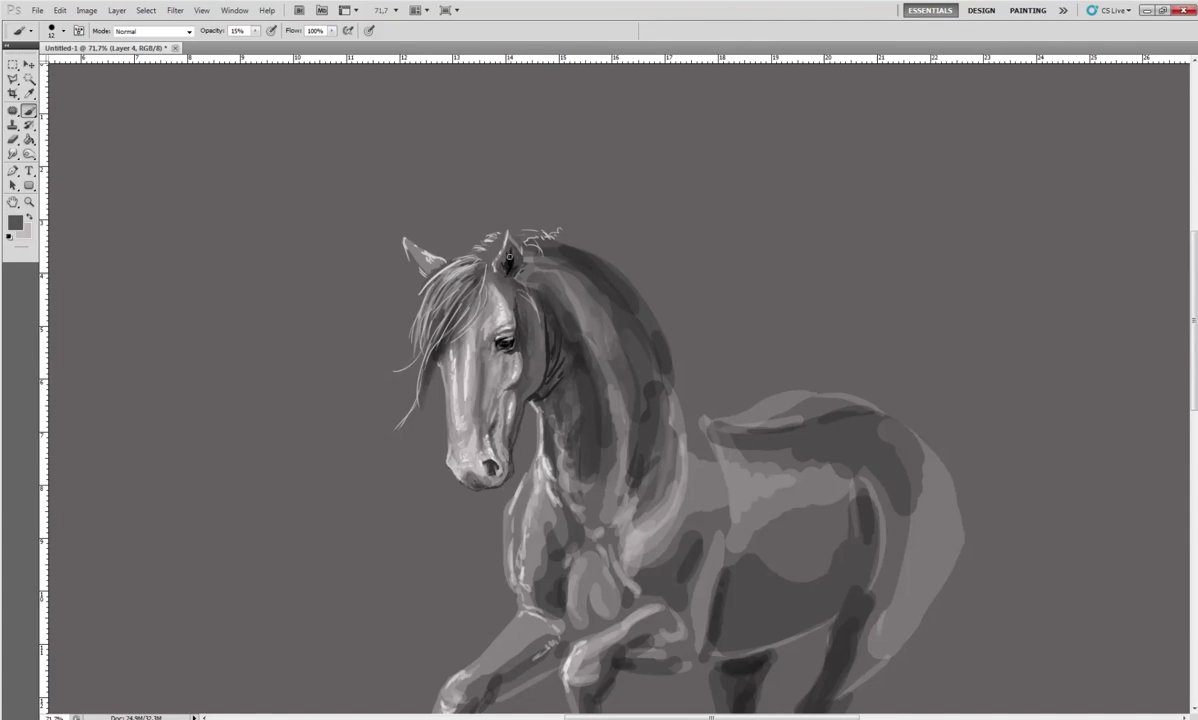
alt+click(478, 248)
alt+click(477, 246)
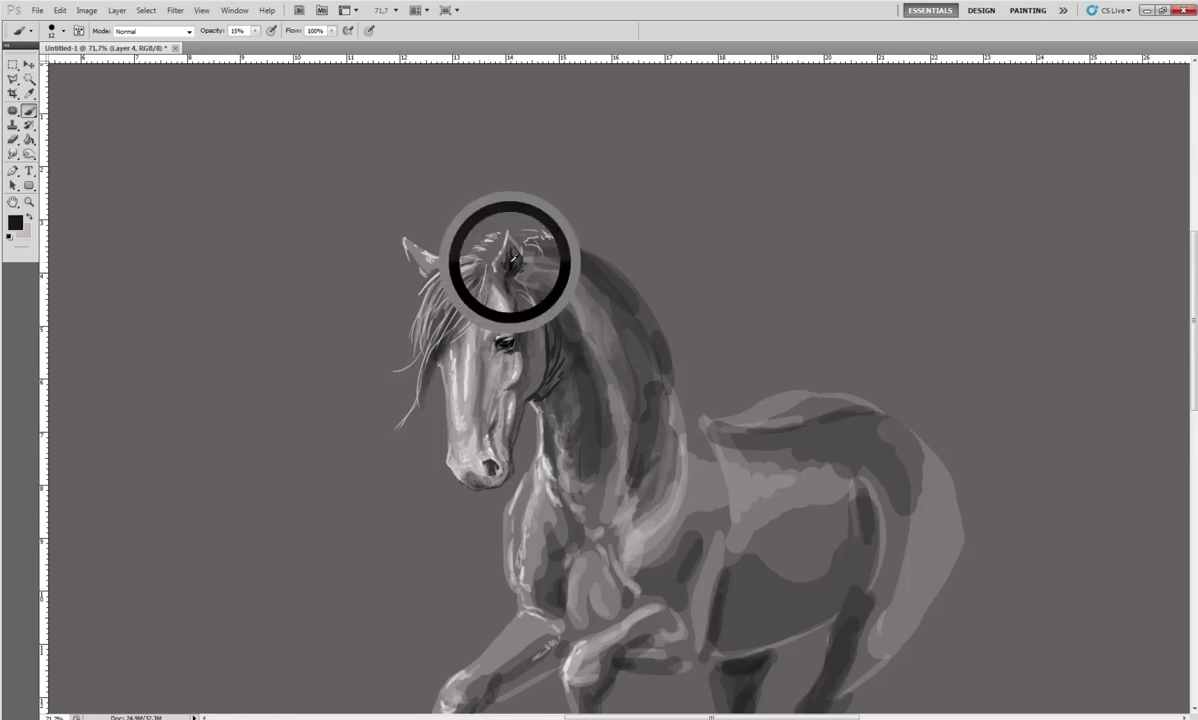
drag(256, 31, 252, 44)
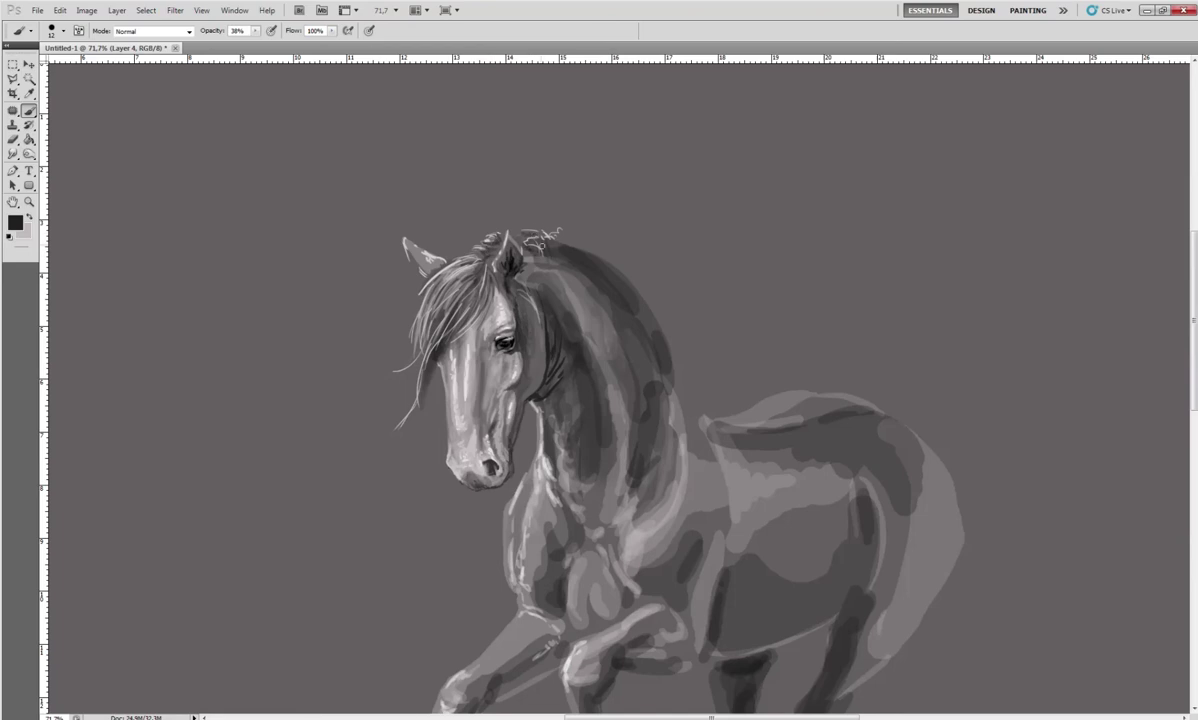
drag(550, 239, 566, 236)
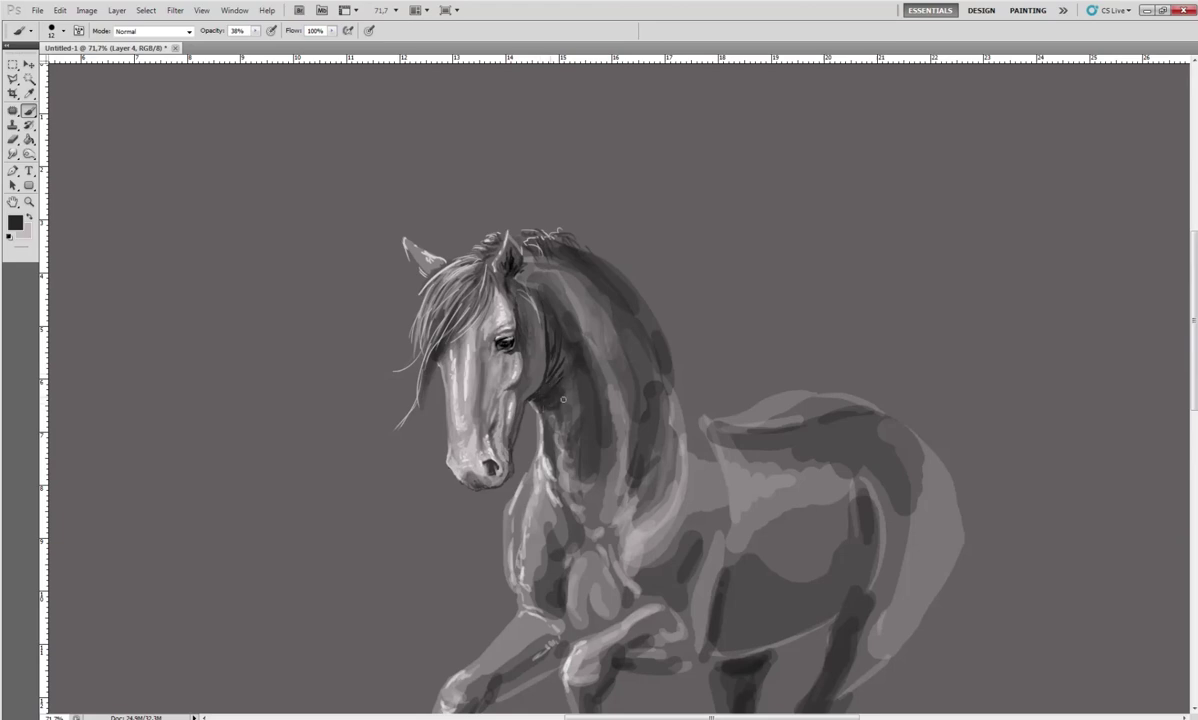
Return brush opacity to 100% and add a light stroke on the chest
alt+click(498, 398)
click(255, 31)
drag(251, 43, 295, 43)
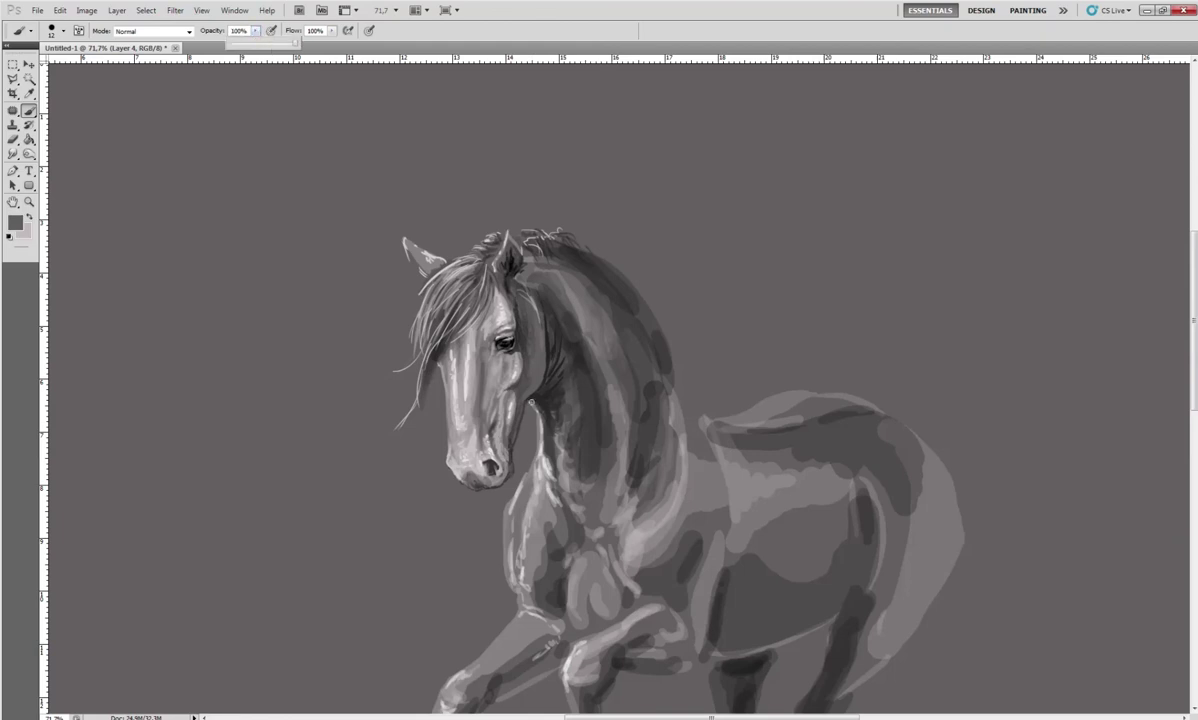
click(496, 378)
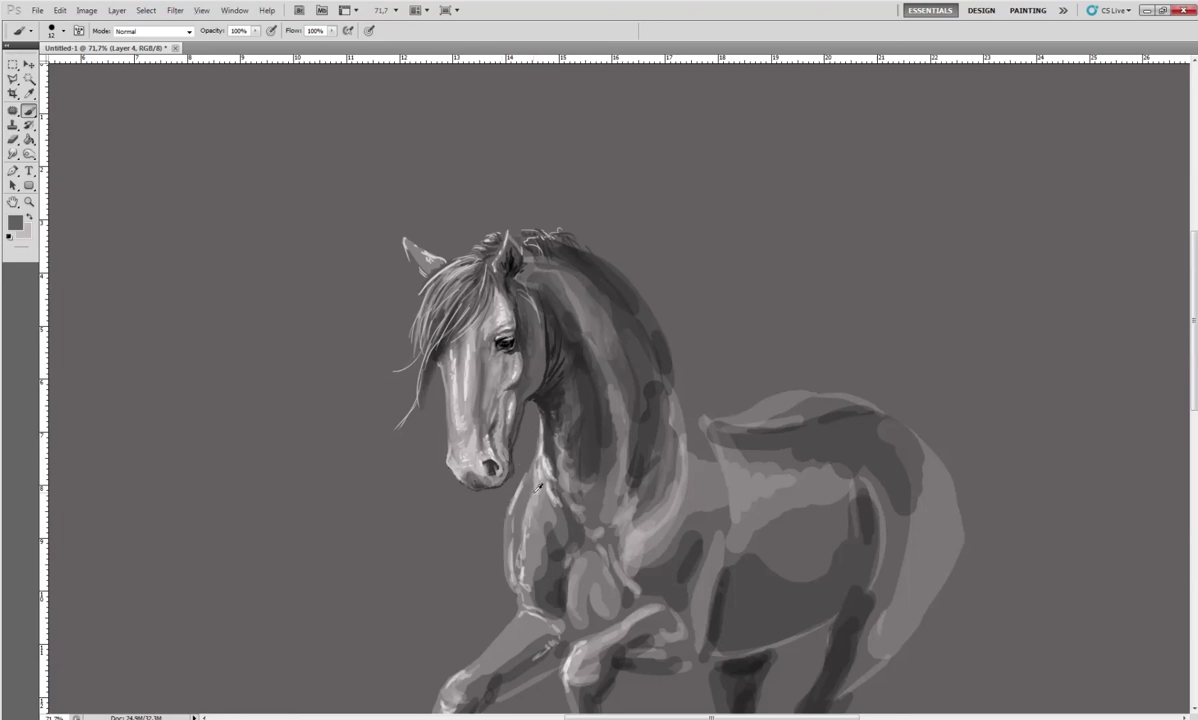
alt+click(497, 443)
drag(514, 509, 518, 476)
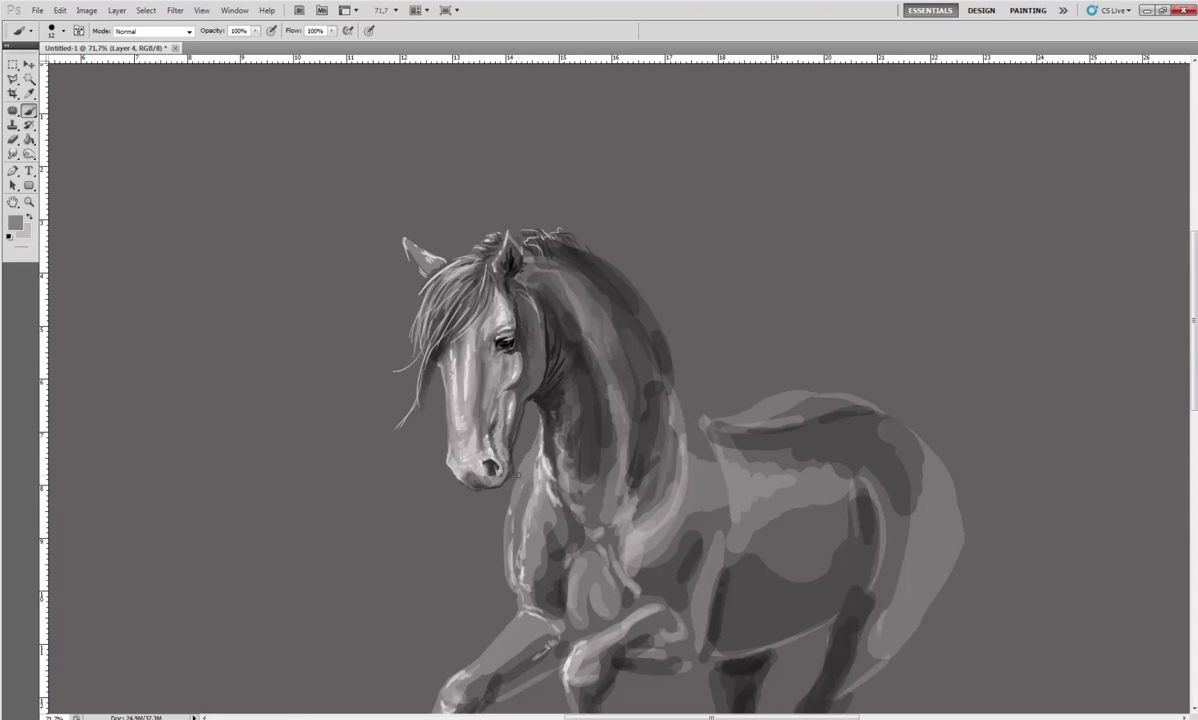
Paint thin dark strokes down the neck and dark shading on the chest and foreleg
alt+click(545, 404)
alt+click(542, 418)
alt+click(545, 461)
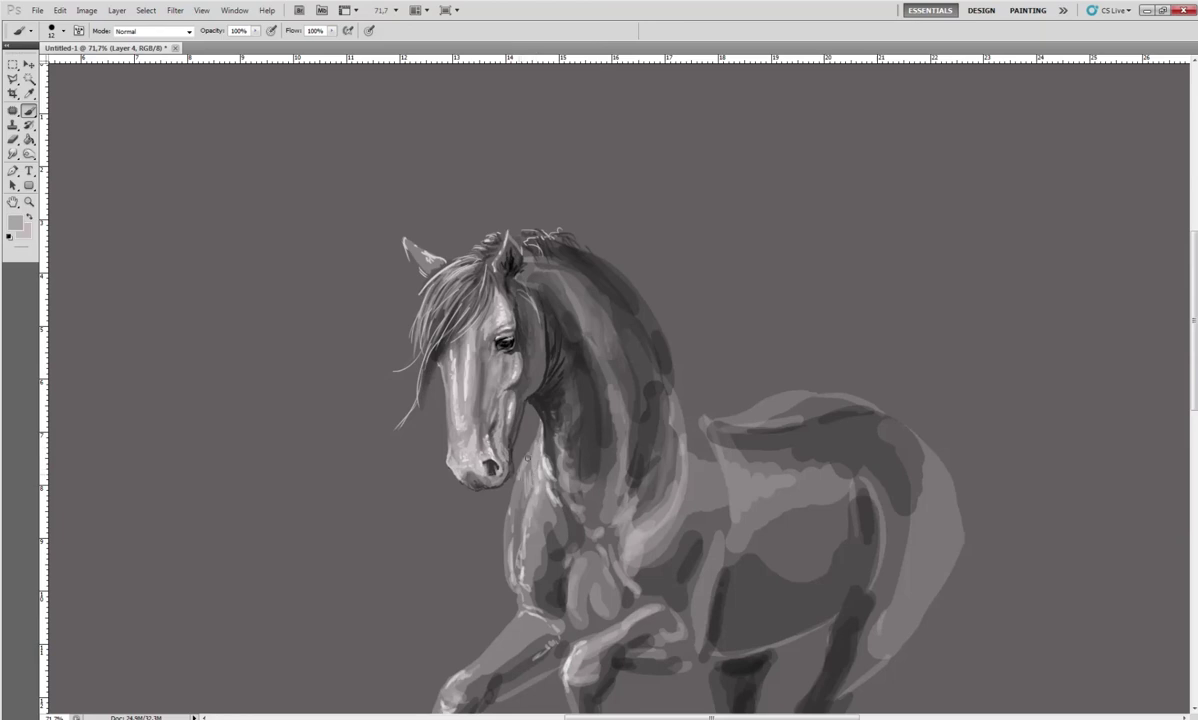
alt+click(550, 400)
drag(547, 430, 556, 525)
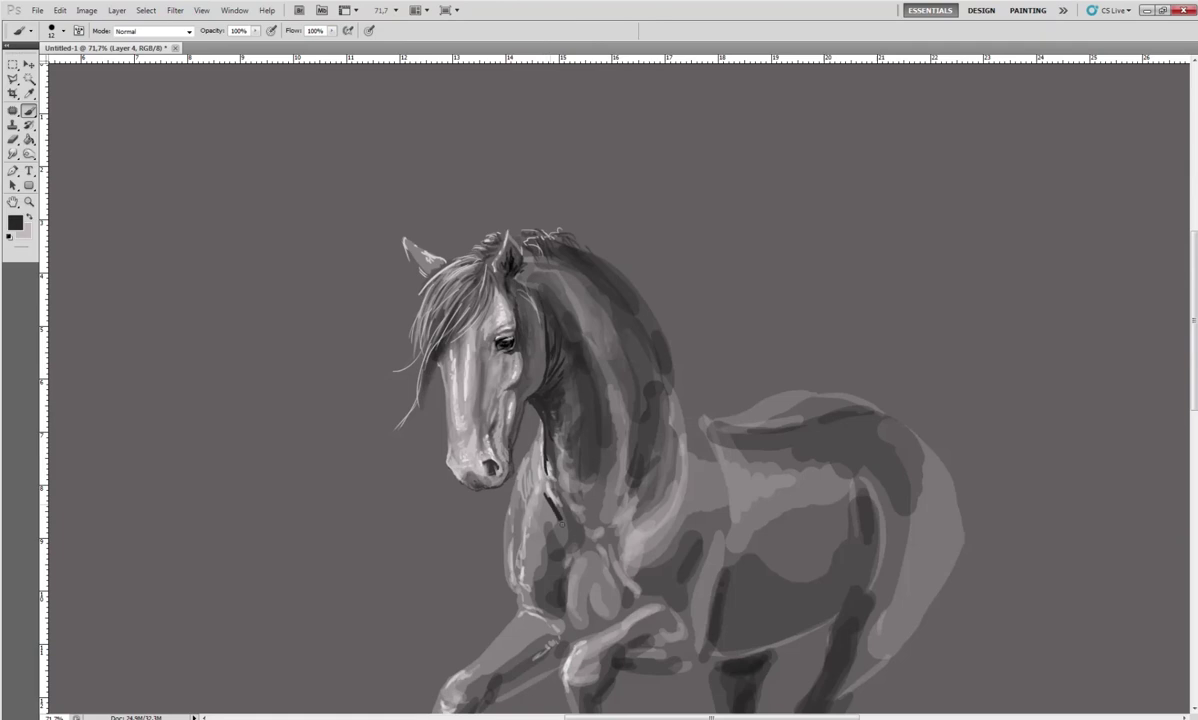
mouse_move(520, 470)
mouse_down()
mouse_move(516, 498)
mouse_move(551, 498)
mouse_up()
mouse_move(556, 592)
mouse_down()
mouse_move(565, 628)
mouse_move(577, 628)
mouse_up()
mouse_move(536, 549)
mouse_down()
mouse_move(531, 537)
mouse_move(534, 560)
mouse_up()
Sample a dark chest grey and set brush opacity to 46%
alt+click(533, 540)
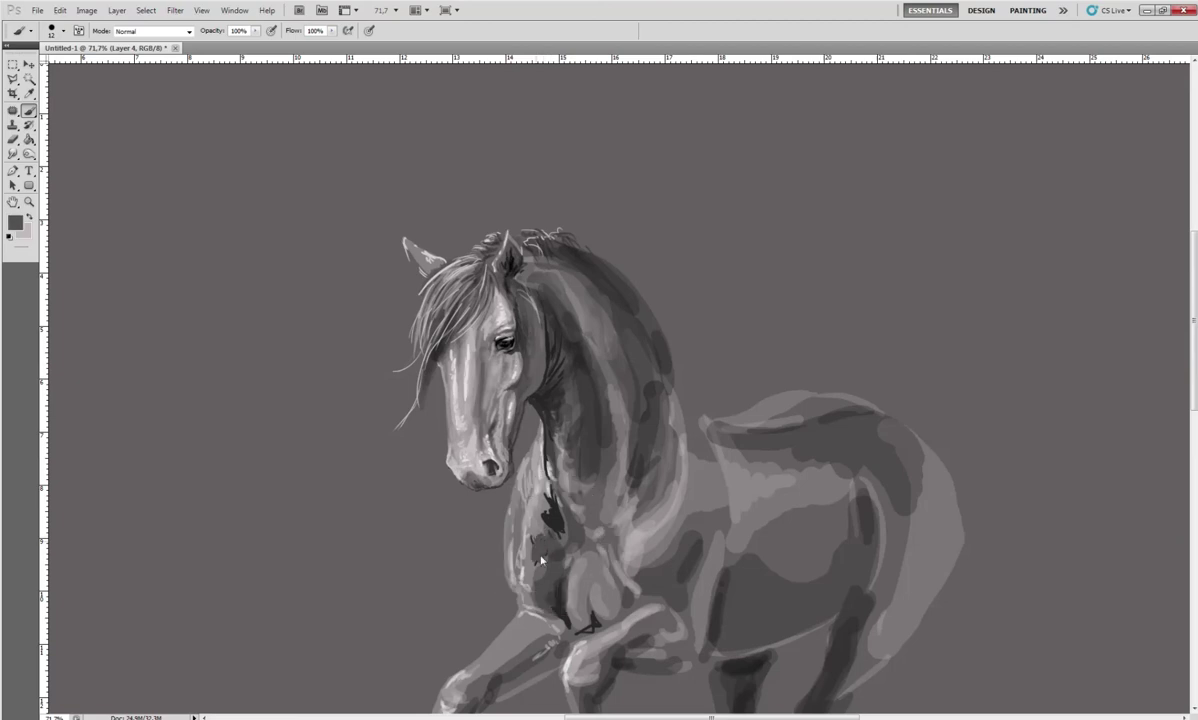
click(255, 31)
click(221, 45)
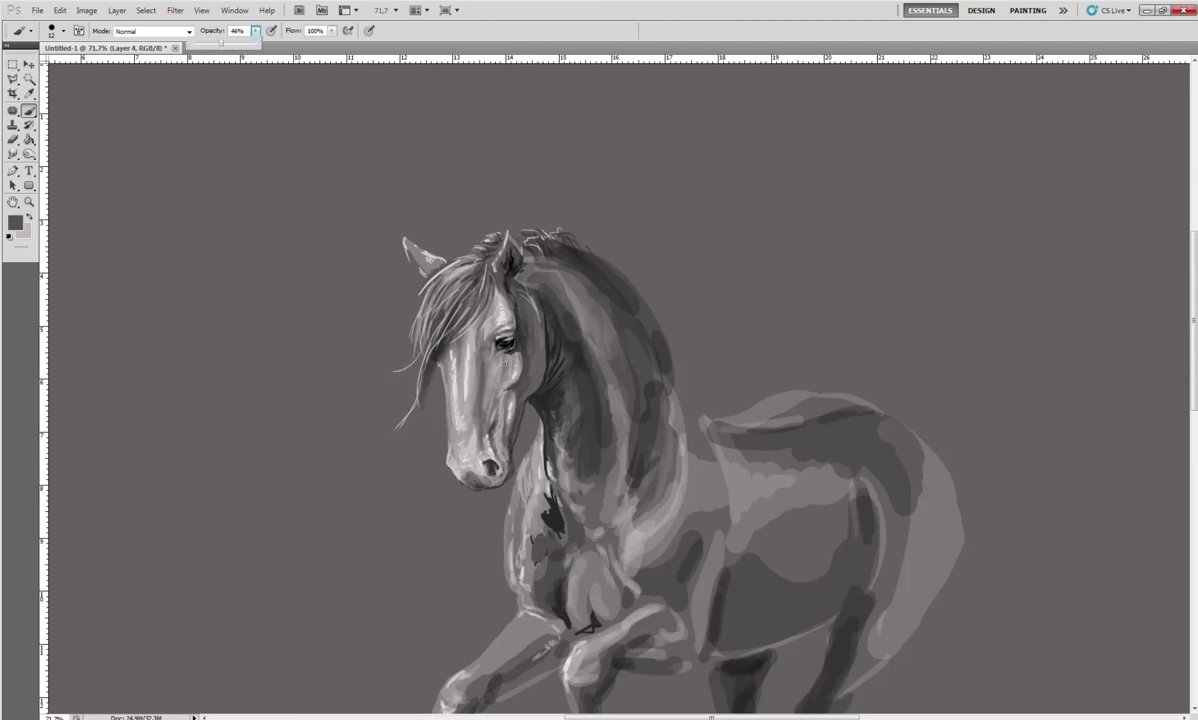
alt+click(518, 500)
At brush size 44, paint dark strokes down the chest and neck
right_click(543, 537)
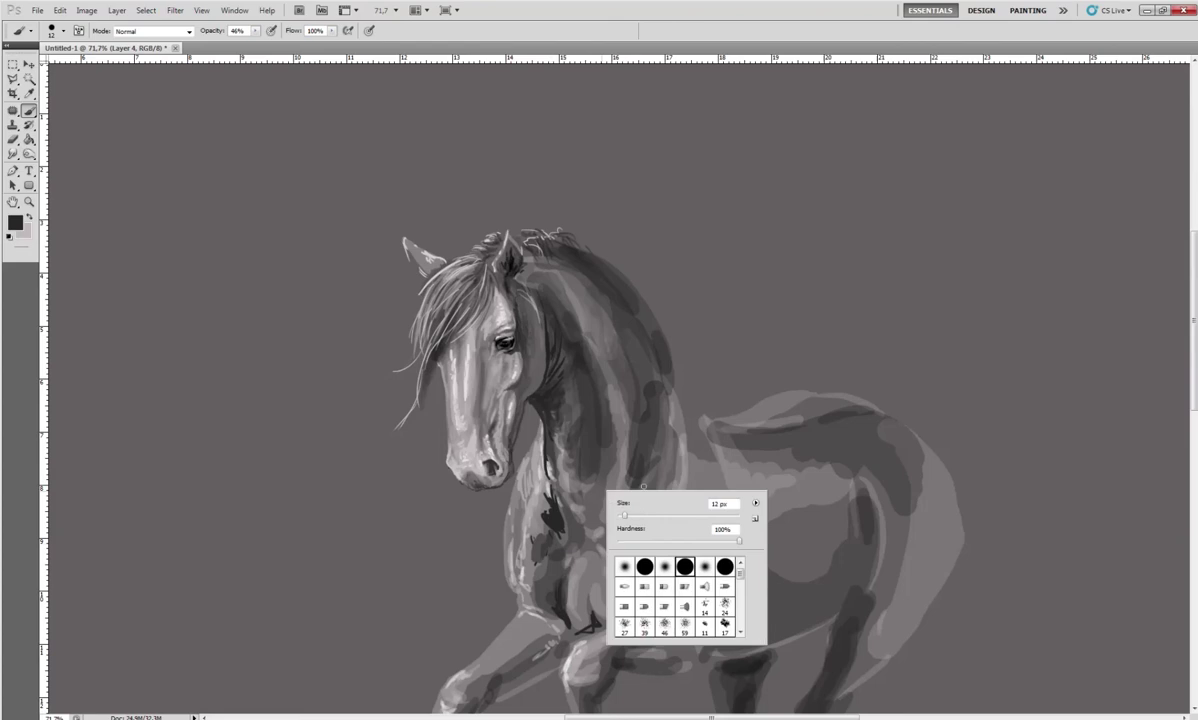
text(44)
key(Return)
drag(520, 515, 515, 438)
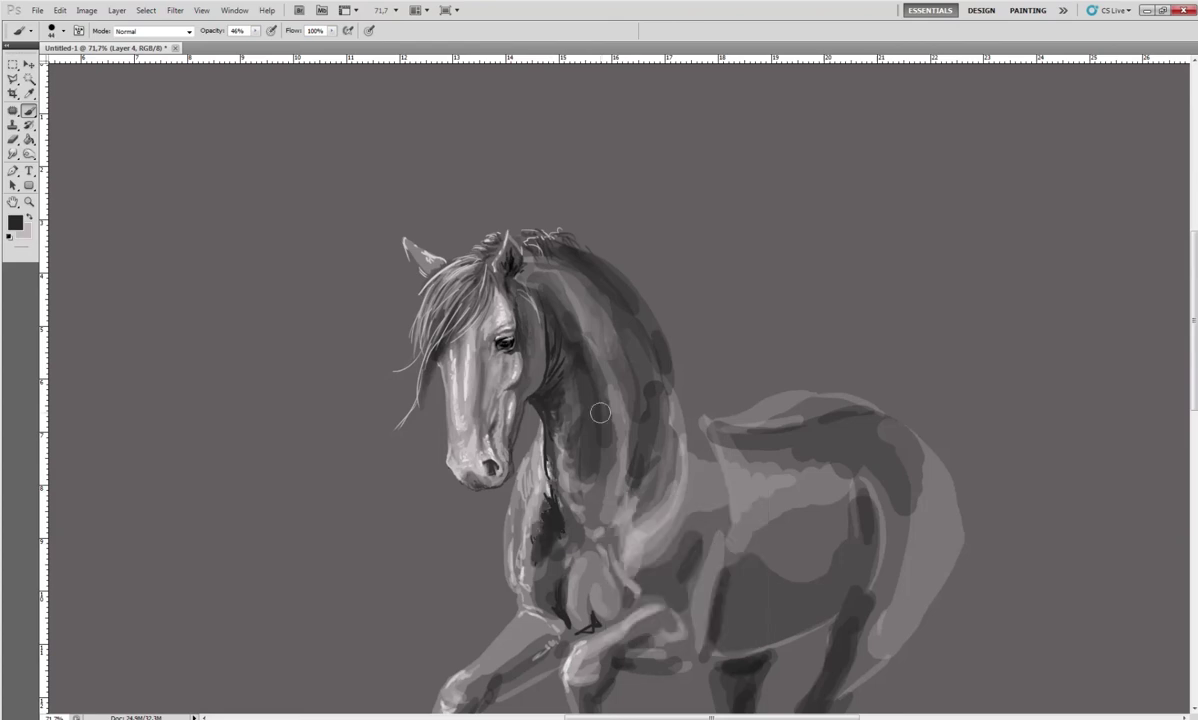
drag(565, 378, 545, 425)
At brush size 25, add subtle dark marks and strokes along the neck
right_click(564, 364)
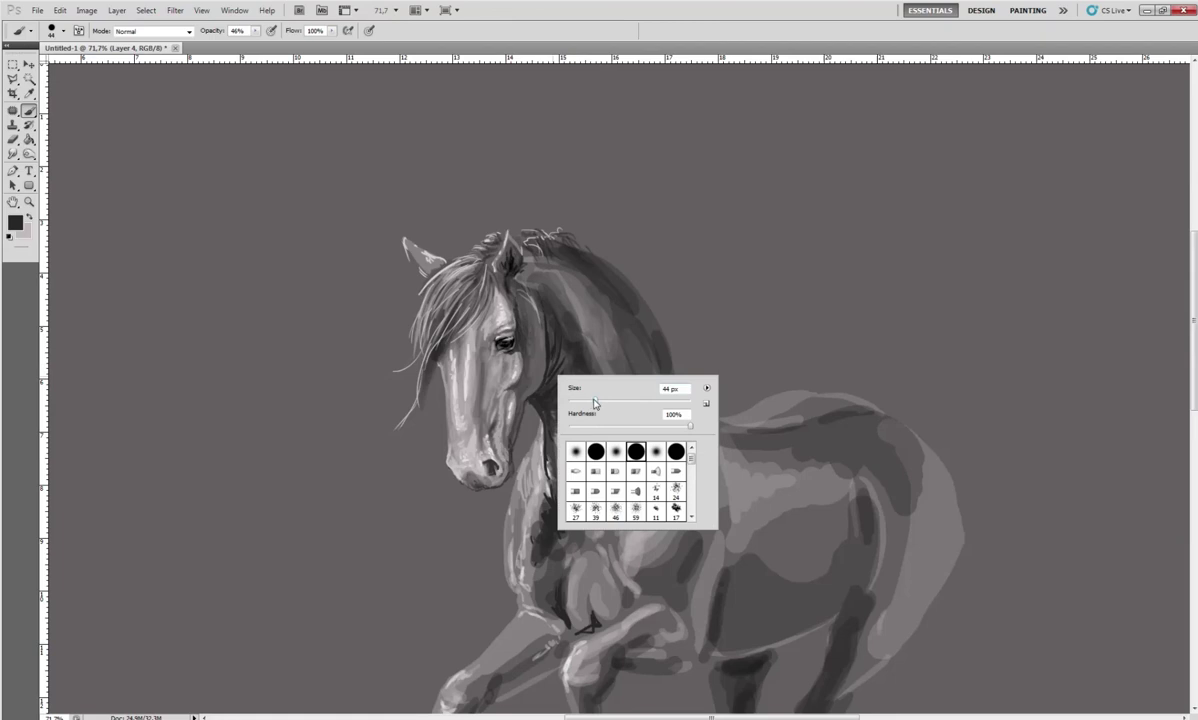
text(25)
key(Return)
drag(545, 392, 541, 428)
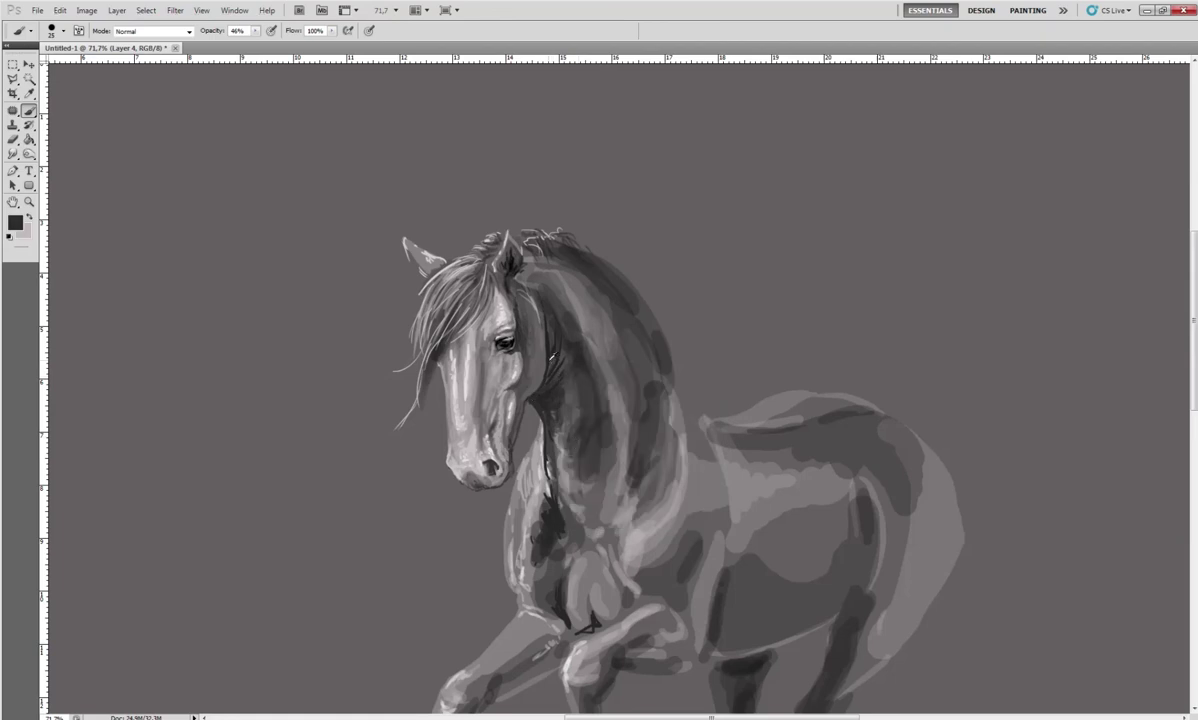
mouse_move(579, 395)
mouse_down()
mouse_move(588, 445)
mouse_move(581, 388)
mouse_up()
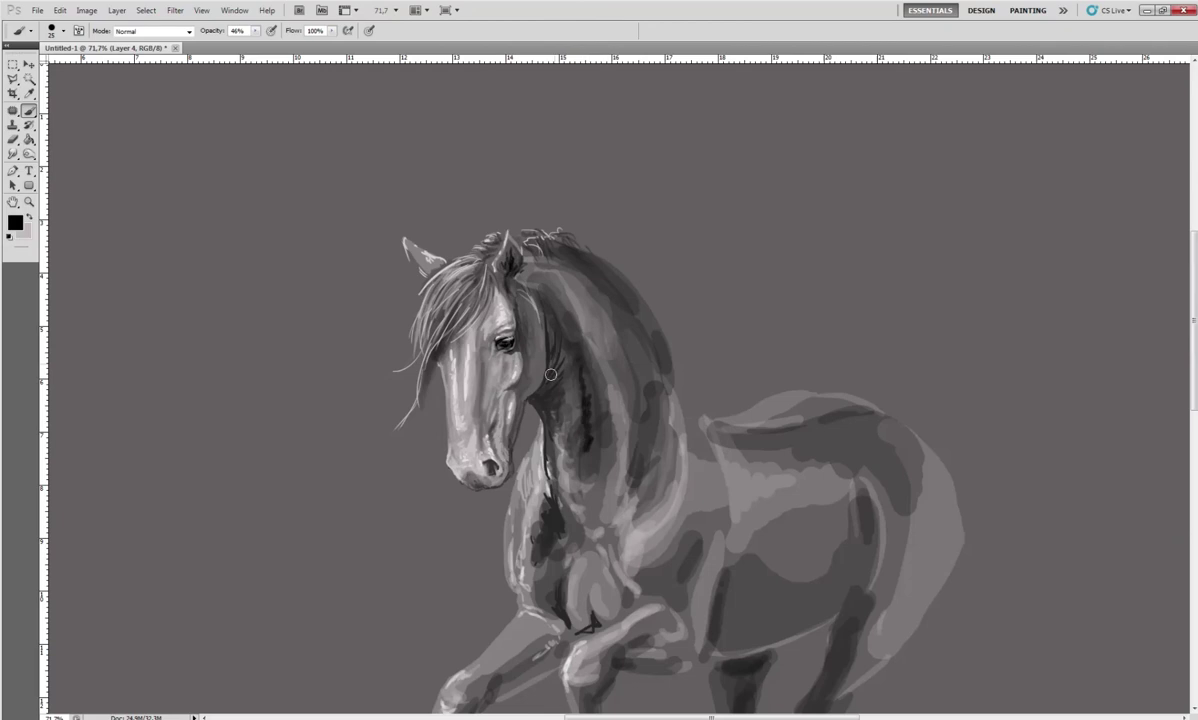
Paint long dark hair strands down the mane and a faint light chest stroke
mouse_move(542, 236)
mouse_down()
mouse_move(525, 242)
mouse_move(560, 240)
mouse_move(690, 432)
mouse_up()
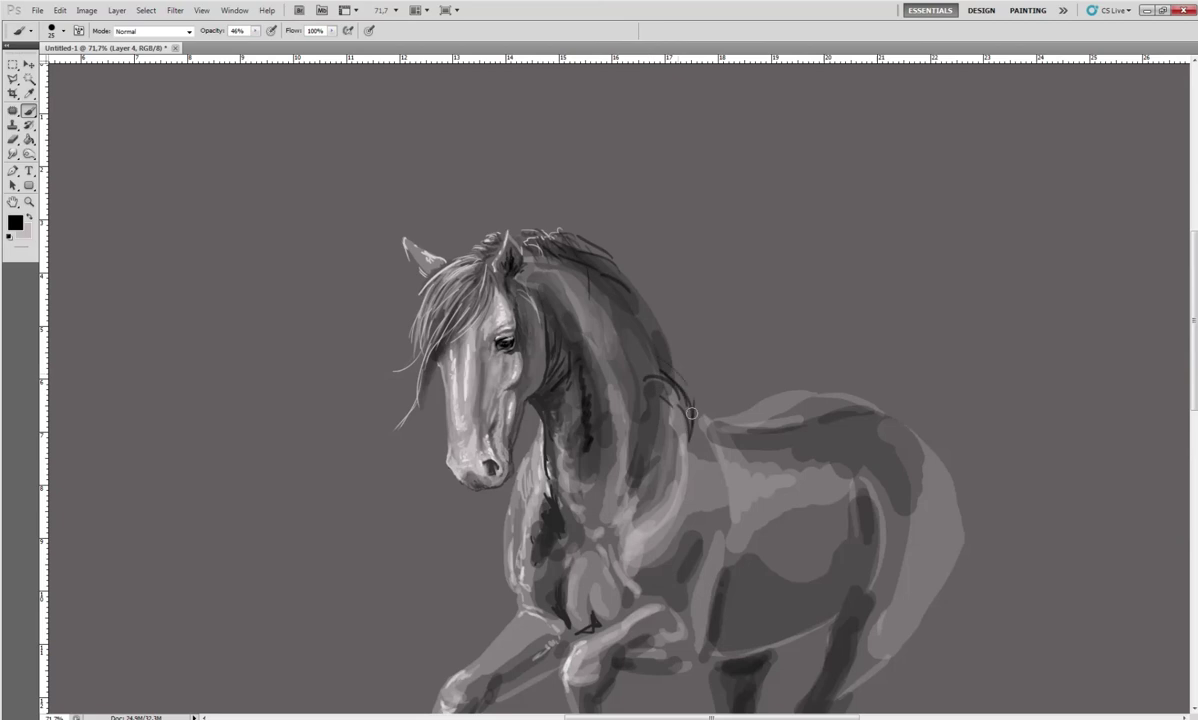
mouse_move(645, 345)
mouse_down()
mouse_move(662, 405)
mouse_move(738, 372)
mouse_move(725, 385)
mouse_up()
mouse_move(558, 236)
mouse_down()
mouse_move(600, 255)
mouse_move(724, 399)
mouse_up()
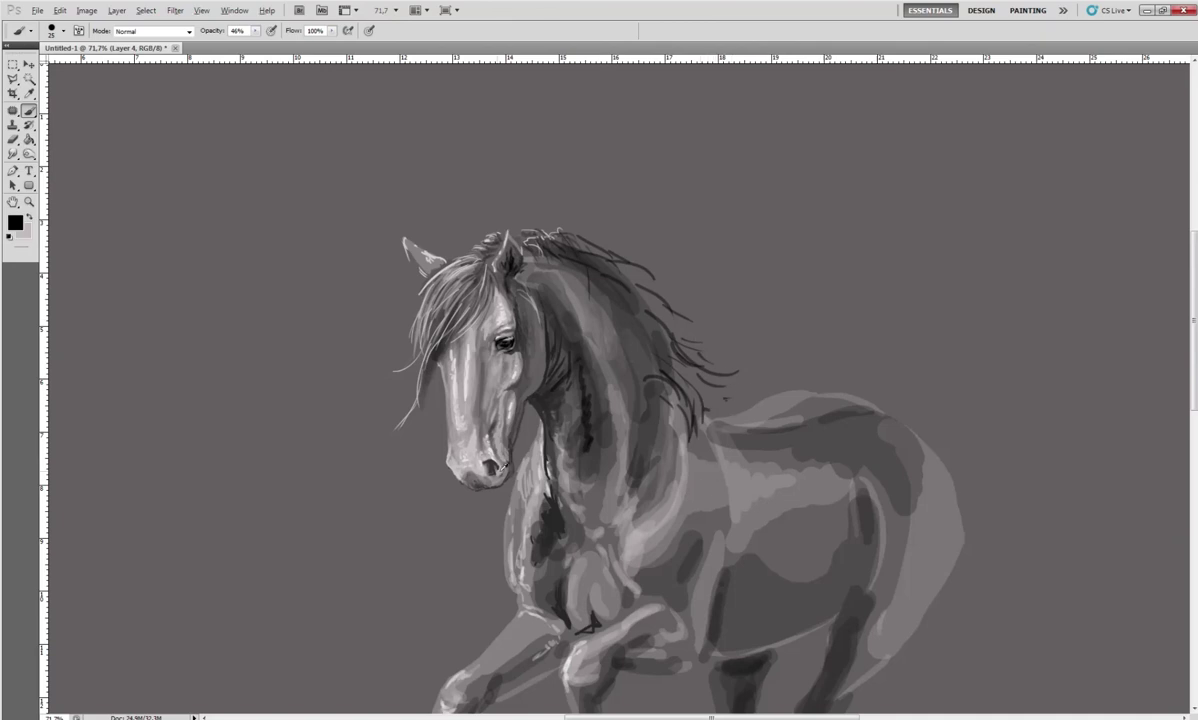
alt+click(476, 295)
drag(604, 505, 638, 450)
Brush pale feathered highlight strokes across the upper and lower chest
click(255, 31)
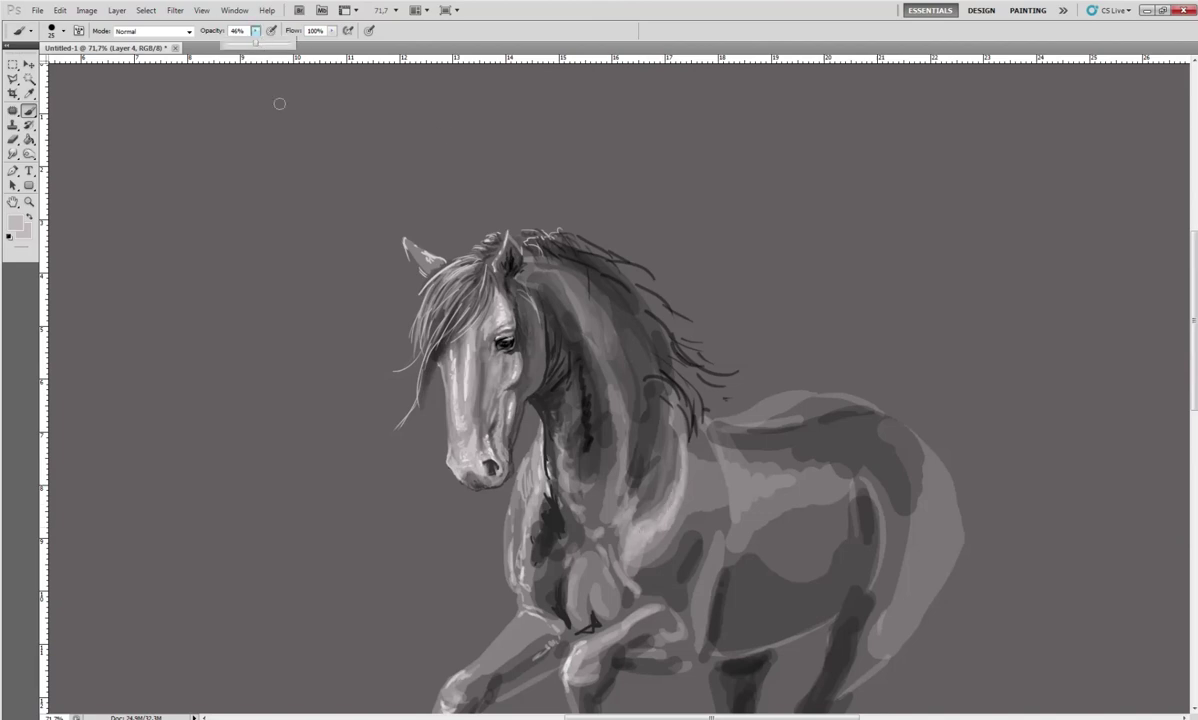
click(481, 361)
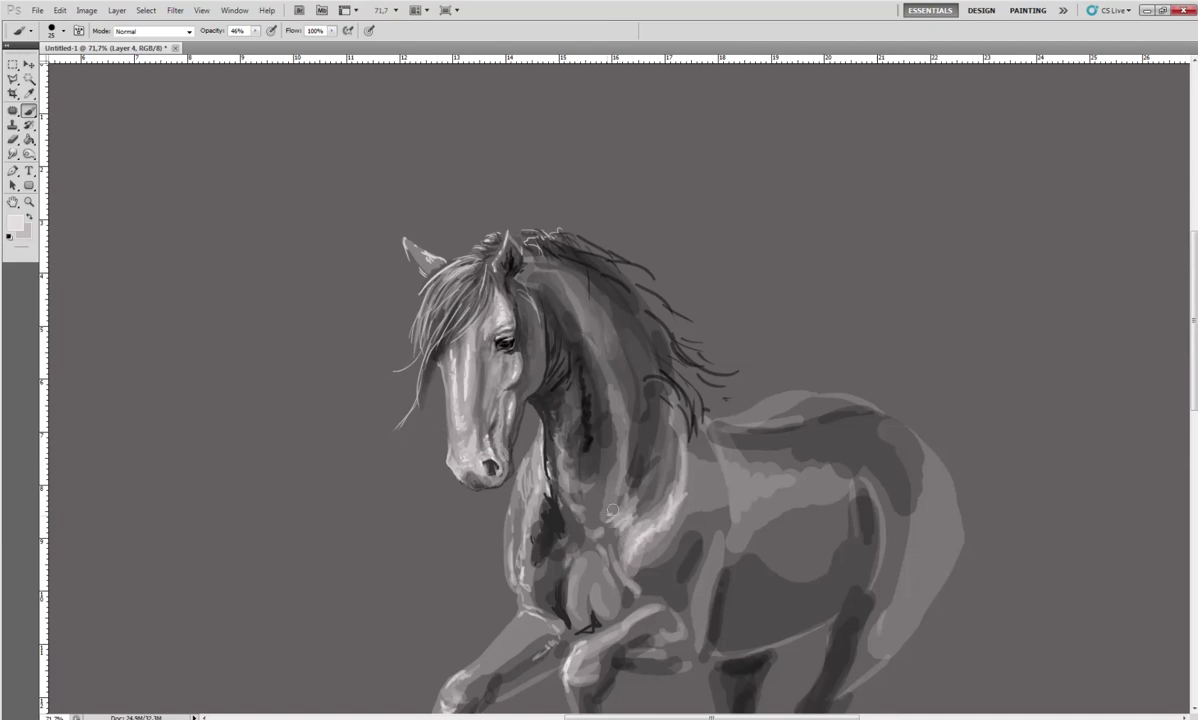
mouse_move(589, 517)
mouse_down()
mouse_move(590, 541)
mouse_move(587, 495)
mouse_up()
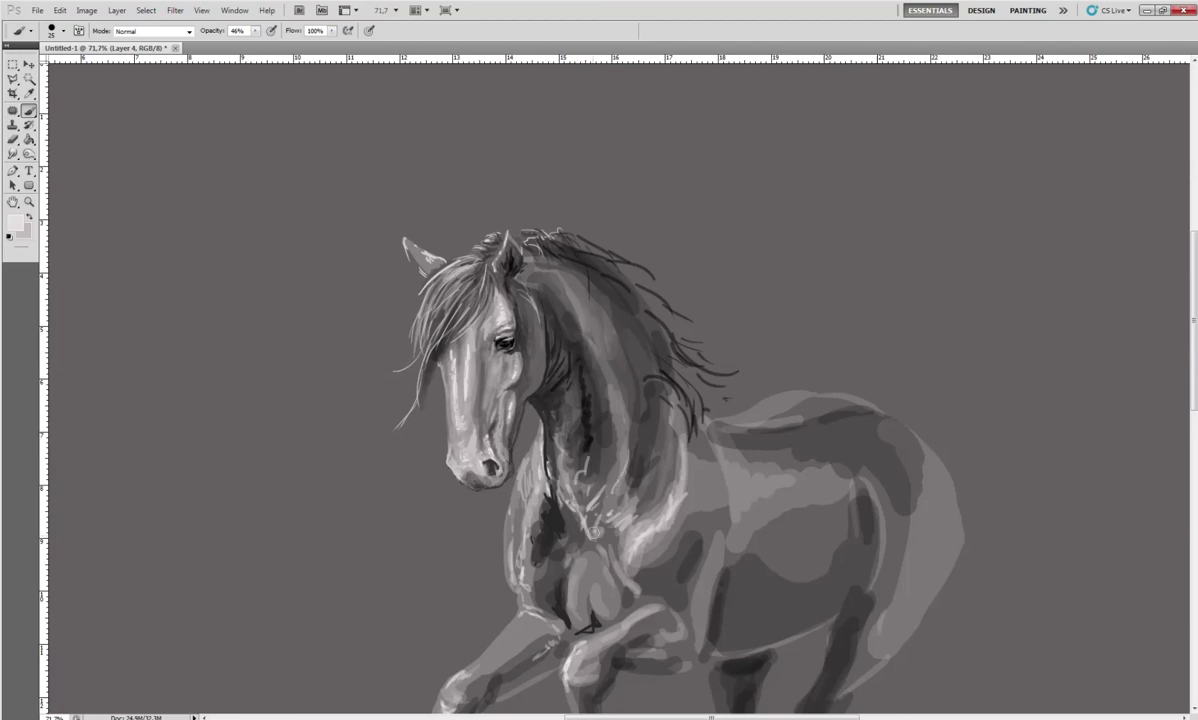
mouse_move(587, 495)
mouse_down()
mouse_move(577, 591)
mouse_move(600, 556)
mouse_move(516, 593)
mouse_up()
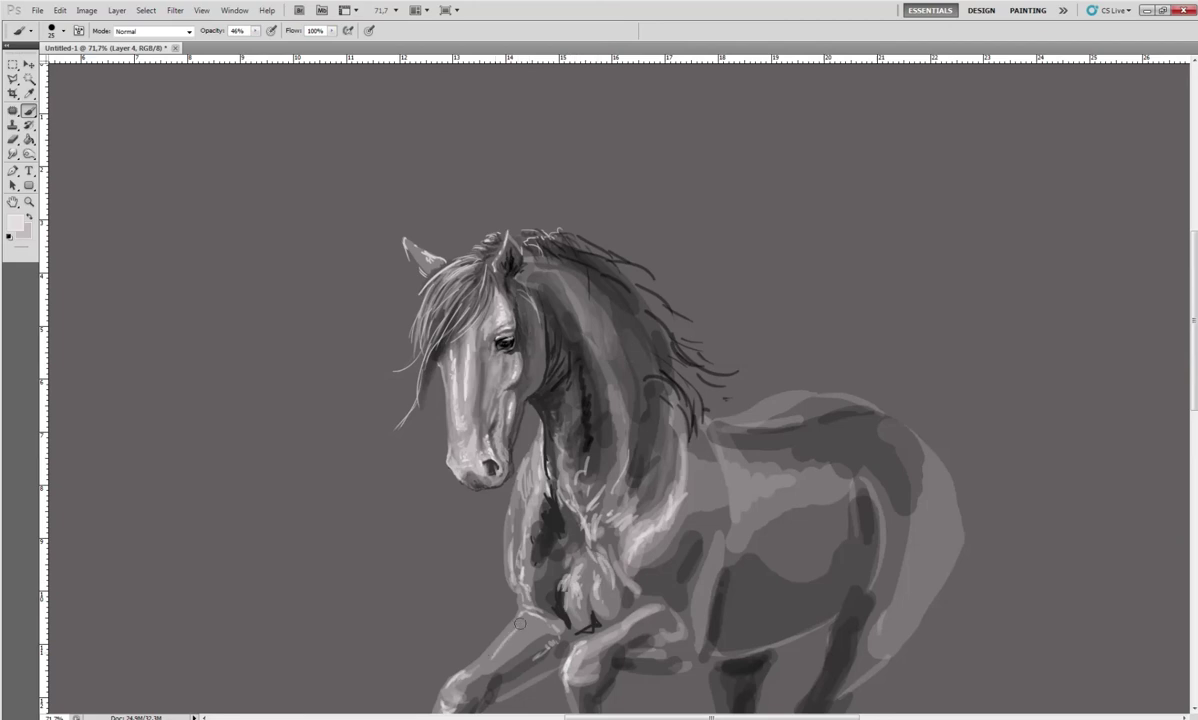
drag(522, 616, 541, 621)
Reset colours to default black and shade the front leg and raised foreleg
alt+click(520, 497)
drag(556, 597, 571, 477)
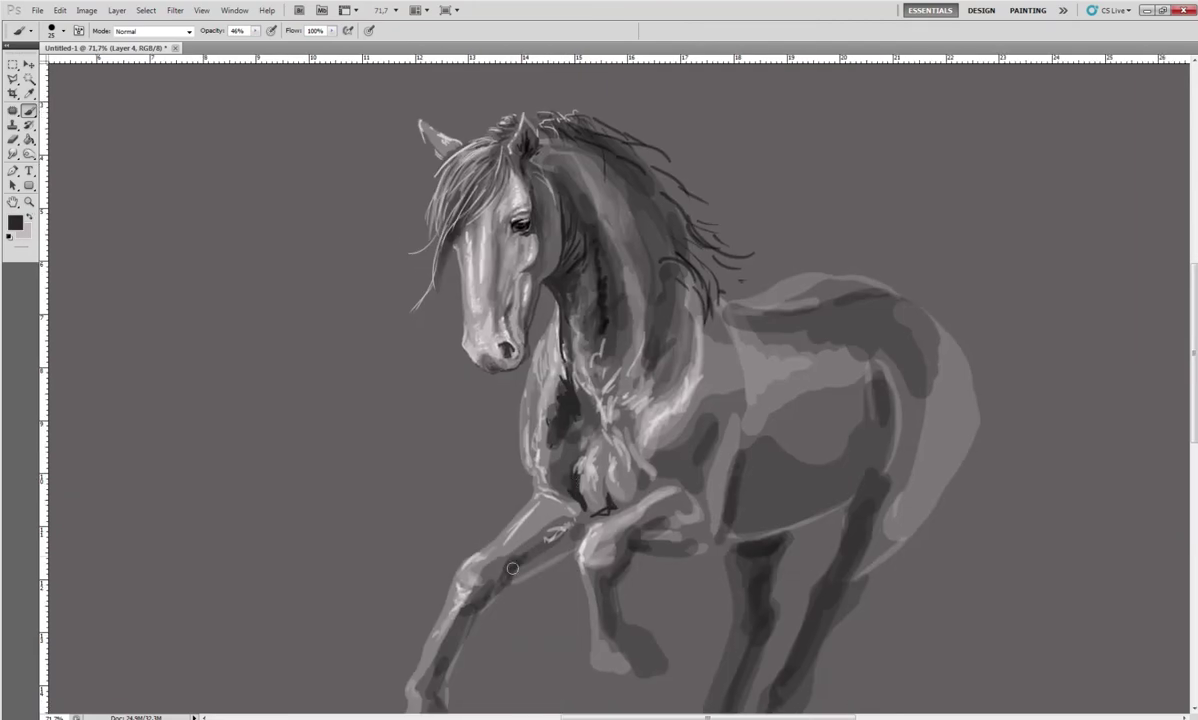
alt+click(485, 210)
click(10, 236)
drag(510, 567, 472, 604)
drag(472, 604, 500, 588)
mouse_move(476, 541)
mouse_down()
mouse_move(539, 506)
mouse_move(533, 490)
mouse_move(582, 526)
mouse_up()
Scribble dark shading above the hoof and outline the knee and raised foreleg
scroll(535, 409, down, 5)
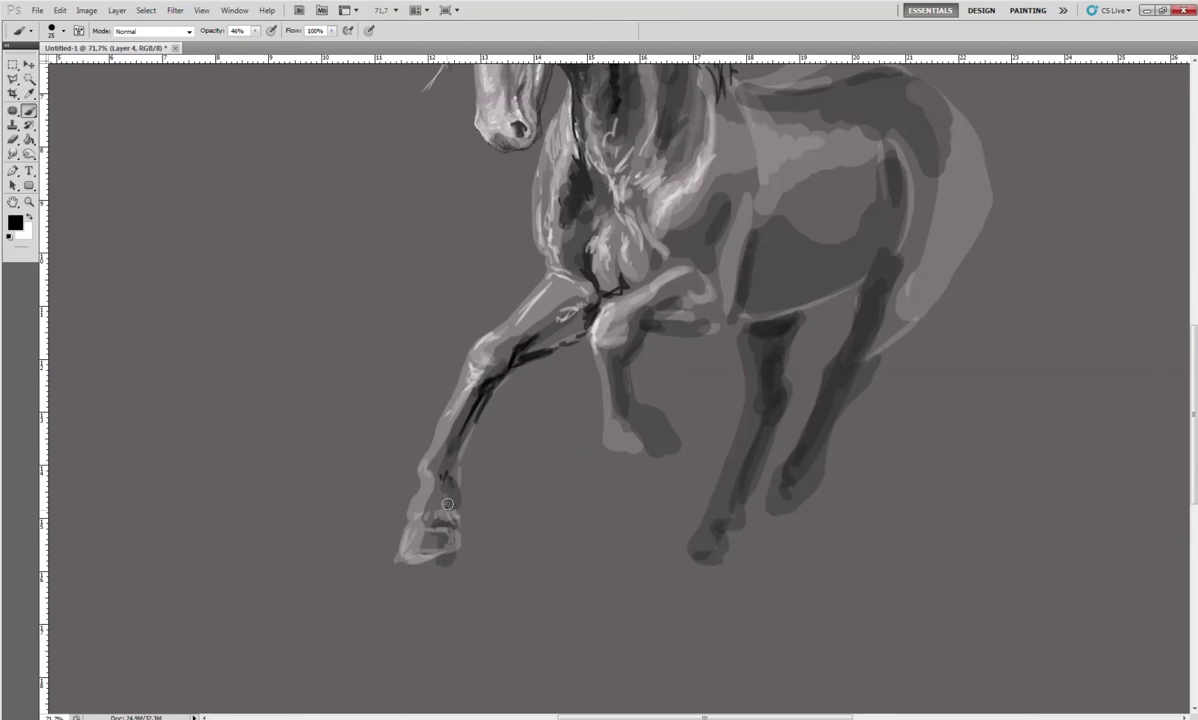
mouse_move(447, 503)
mouse_down()
mouse_move(455, 472)
mouse_move(466, 478)
mouse_move(476, 405)
mouse_move(462, 506)
mouse_move(448, 476)
mouse_move(442, 524)
mouse_move(463, 467)
mouse_up()
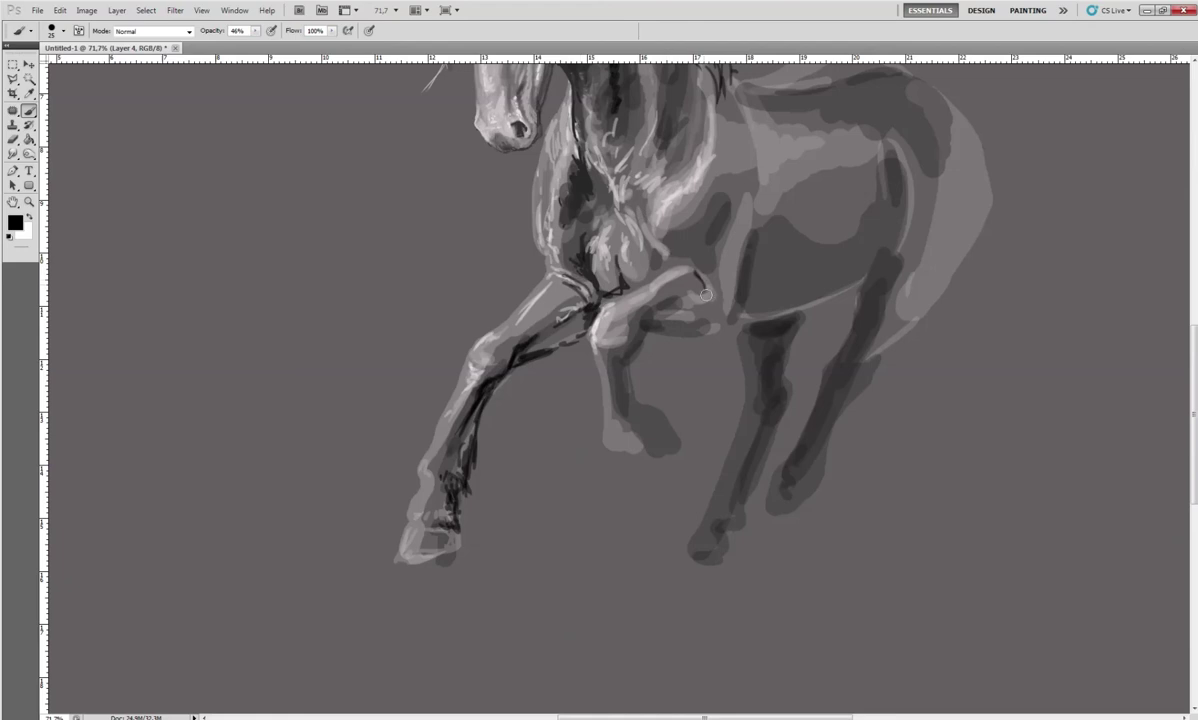
drag(702, 272, 711, 295)
drag(608, 306, 625, 290)
mouse_move(700, 312)
mouse_down()
mouse_move(665, 322)
mouse_move(717, 334)
mouse_move(692, 276)
mouse_up()
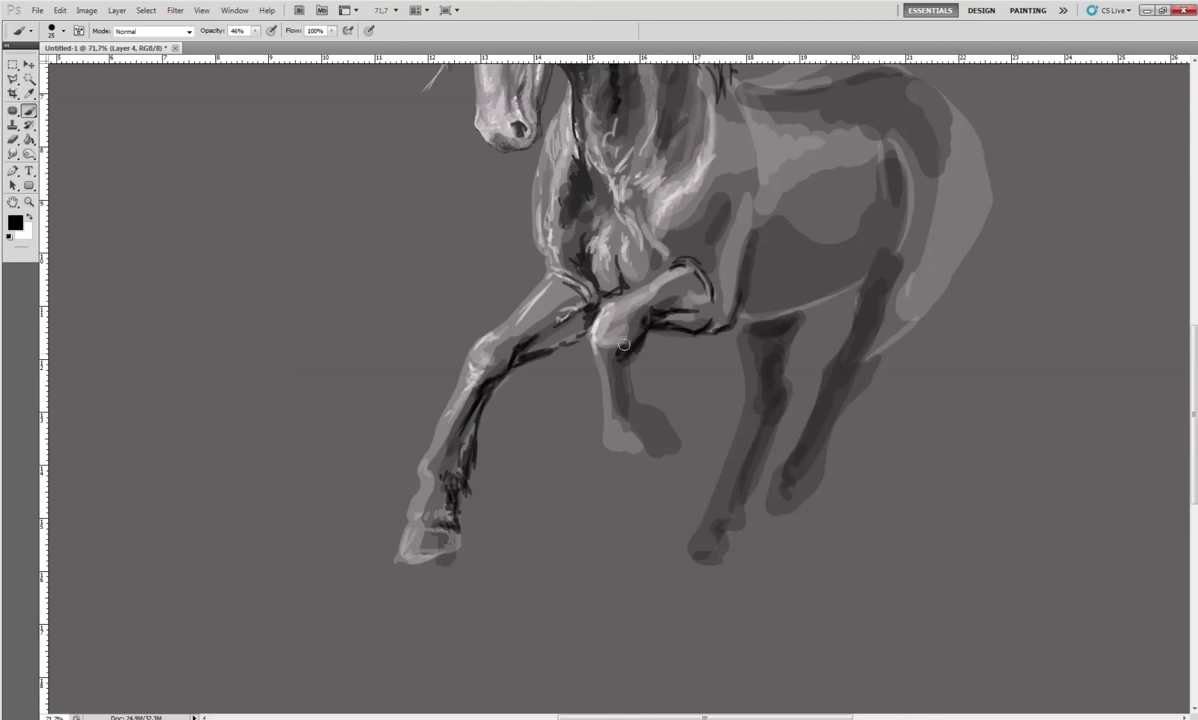
Shade the lower foreleg and hoof and darken the chest between the forelegs
drag(623, 344, 624, 436)
mouse_move(597, 378)
mouse_down()
mouse_move(630, 449)
mouse_move(672, 454)
mouse_move(652, 431)
mouse_up()
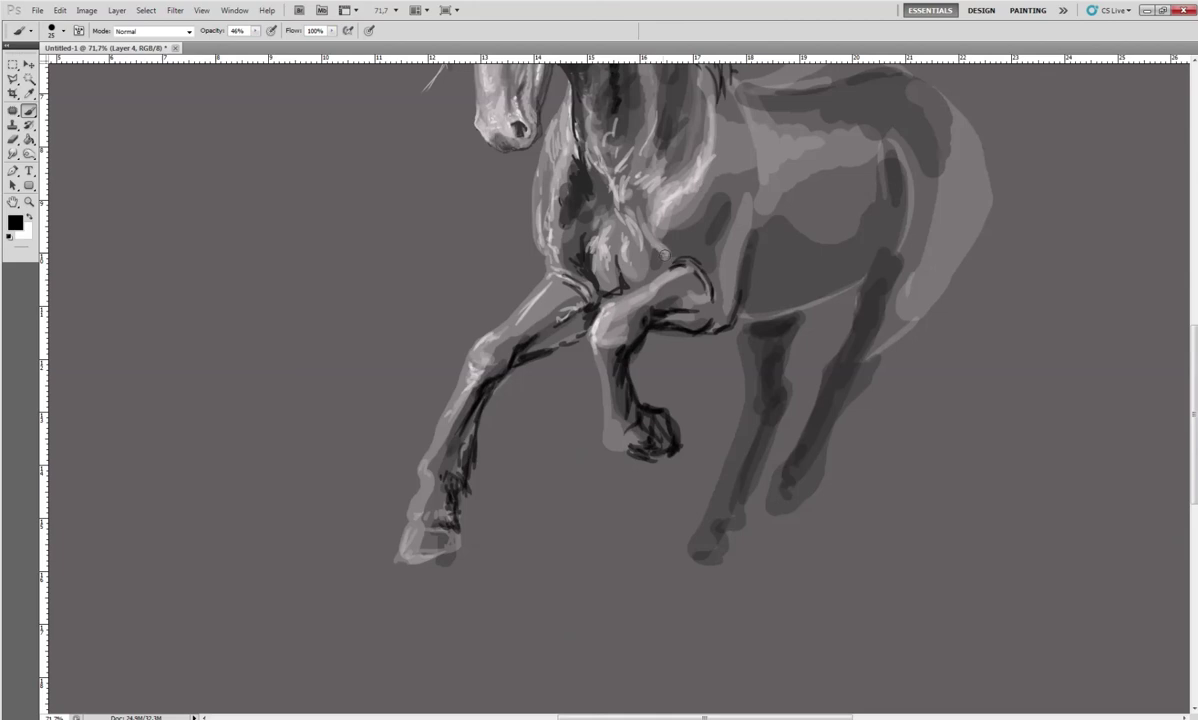
drag(600, 265, 612, 235)
mouse_move(612, 217)
mouse_down()
mouse_move(575, 215)
mouse_move(605, 219)
mouse_move(605, 186)
mouse_move(655, 178)
mouse_up()
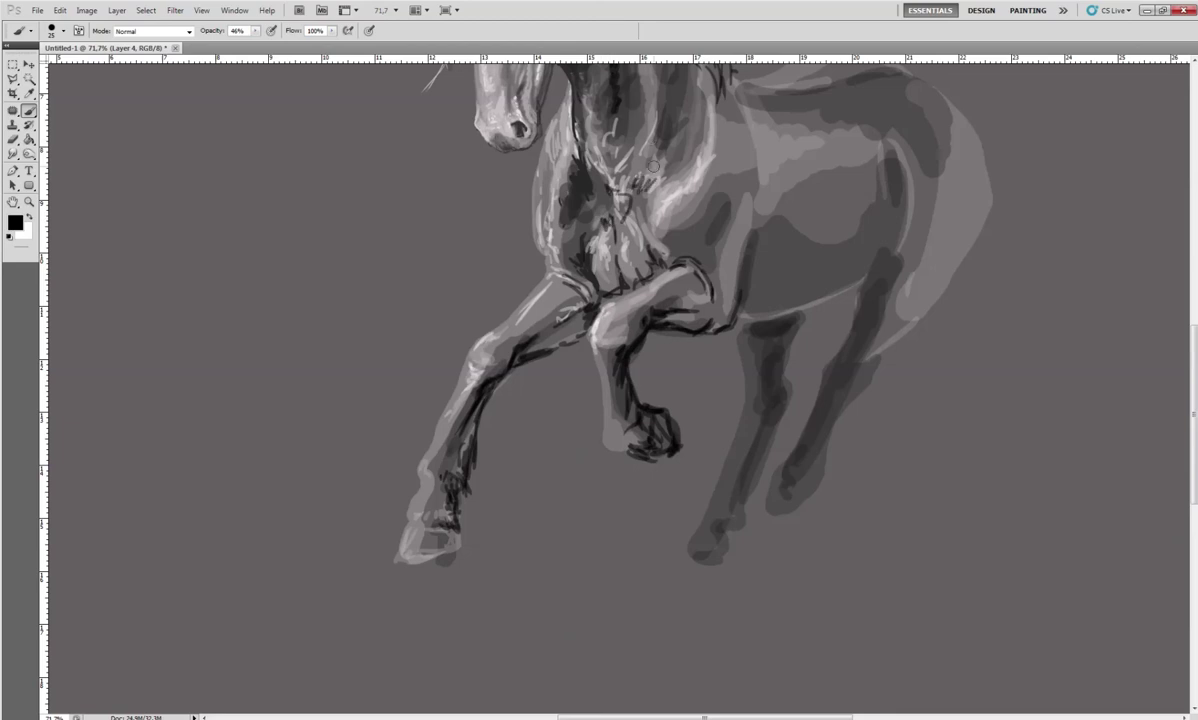
Paint dark strokes on the chest and along the shoulder edge above the foreleg
drag(722, 161, 710, 262)
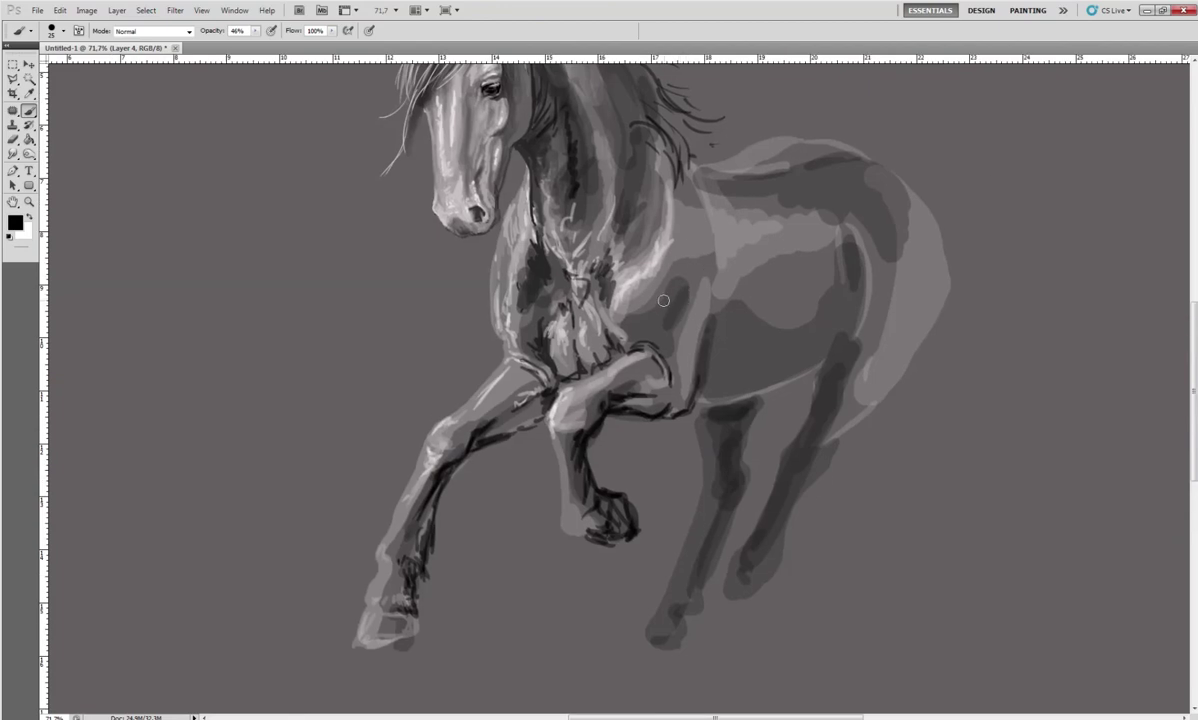
mouse_move(666, 258)
mouse_down()
mouse_move(668, 307)
mouse_move(627, 292)
mouse_up()
drag(666, 208, 662, 248)
drag(668, 295, 671, 303)
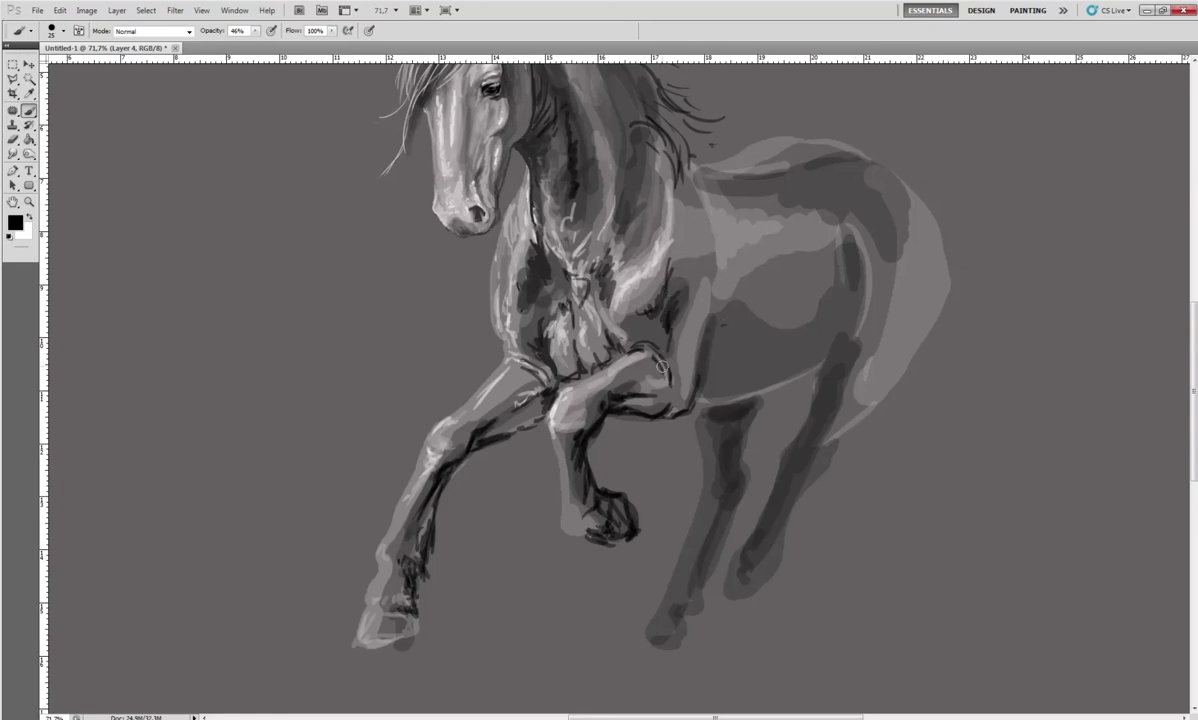
mouse_move(706, 380)
mouse_down()
mouse_move(712, 326)
mouse_move(722, 372)
mouse_move(749, 298)
mouse_up()
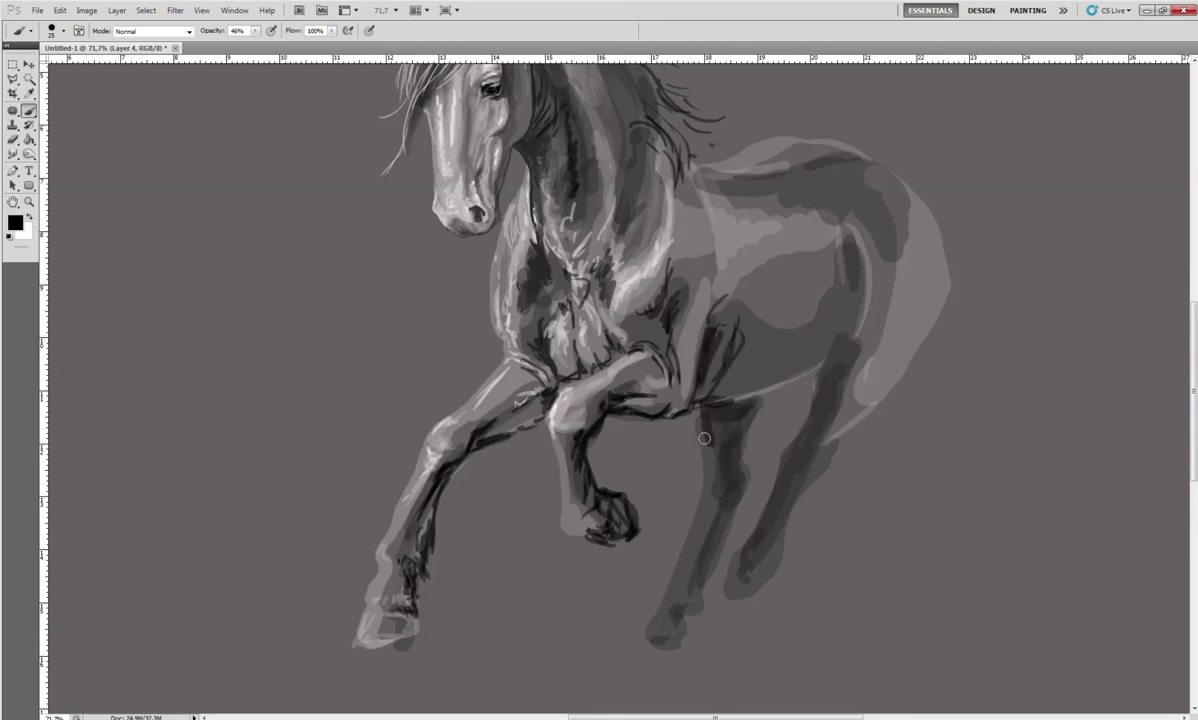
Shade both hind legs down toward the hooves and outline the back and haunch
mouse_move(706, 432)
mouse_down()
mouse_move(735, 404)
mouse_move(741, 480)
mouse_move(732, 506)
mouse_move(702, 470)
mouse_move(706, 492)
mouse_move(701, 465)
mouse_move(700, 530)
mouse_move(670, 600)
mouse_move(698, 568)
mouse_move(640, 635)
mouse_move(690, 600)
mouse_up()
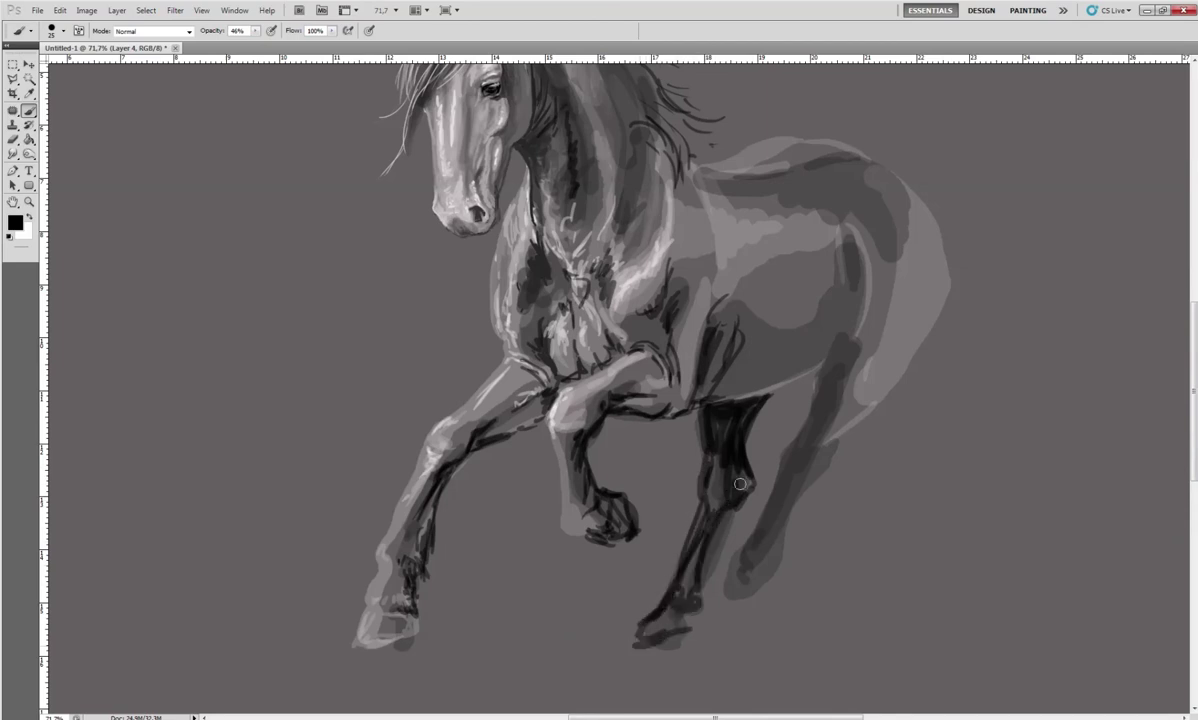
drag(819, 404, 835, 355)
drag(815, 402, 786, 454)
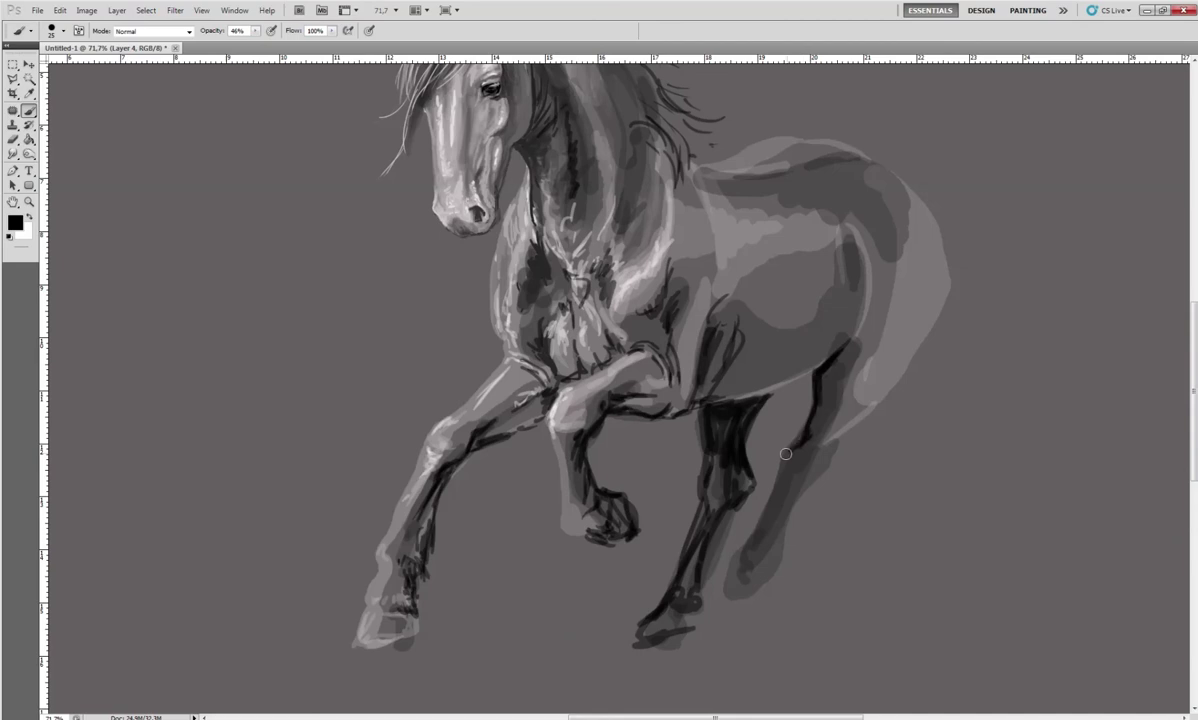
drag(786, 454, 784, 453)
mouse_move(838, 438)
mouse_down()
mouse_move(824, 458)
mouse_move(784, 451)
mouse_move(761, 525)
mouse_up()
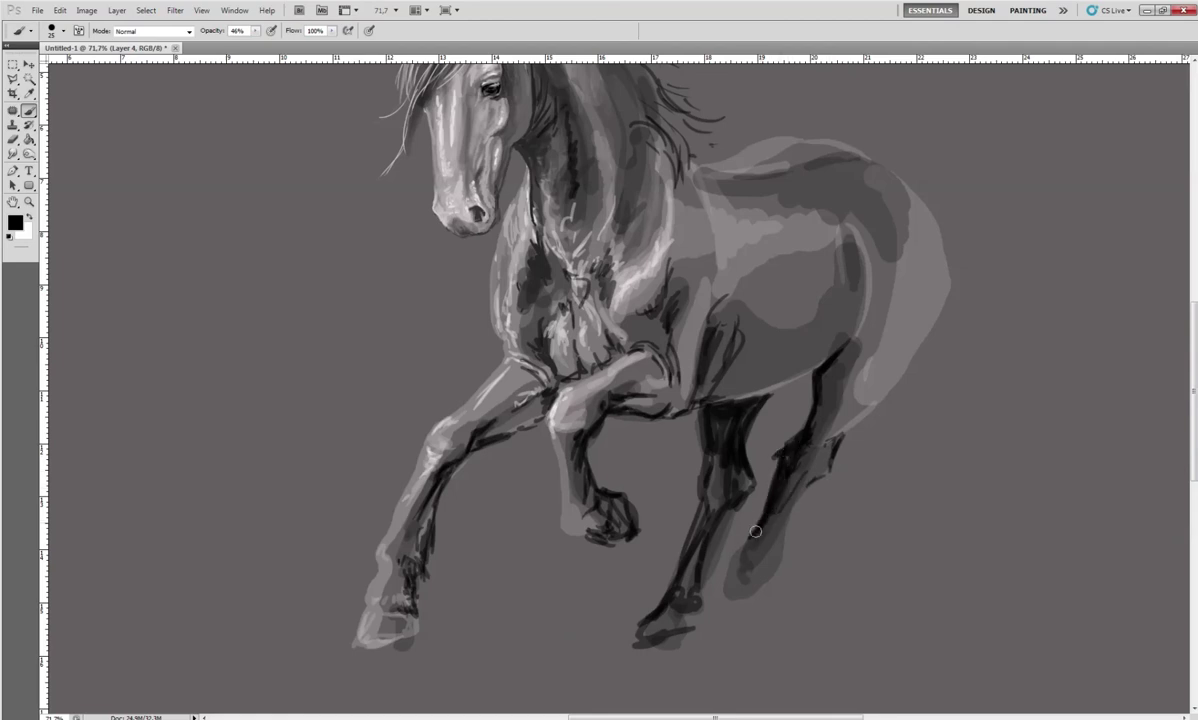
mouse_move(761, 525)
mouse_down()
mouse_move(745, 549)
mouse_move(757, 557)
mouse_move(743, 551)
mouse_move(777, 563)
mouse_move(734, 594)
mouse_move(760, 588)
mouse_up()
drag(730, 166, 890, 164)
drag(854, 313, 843, 228)
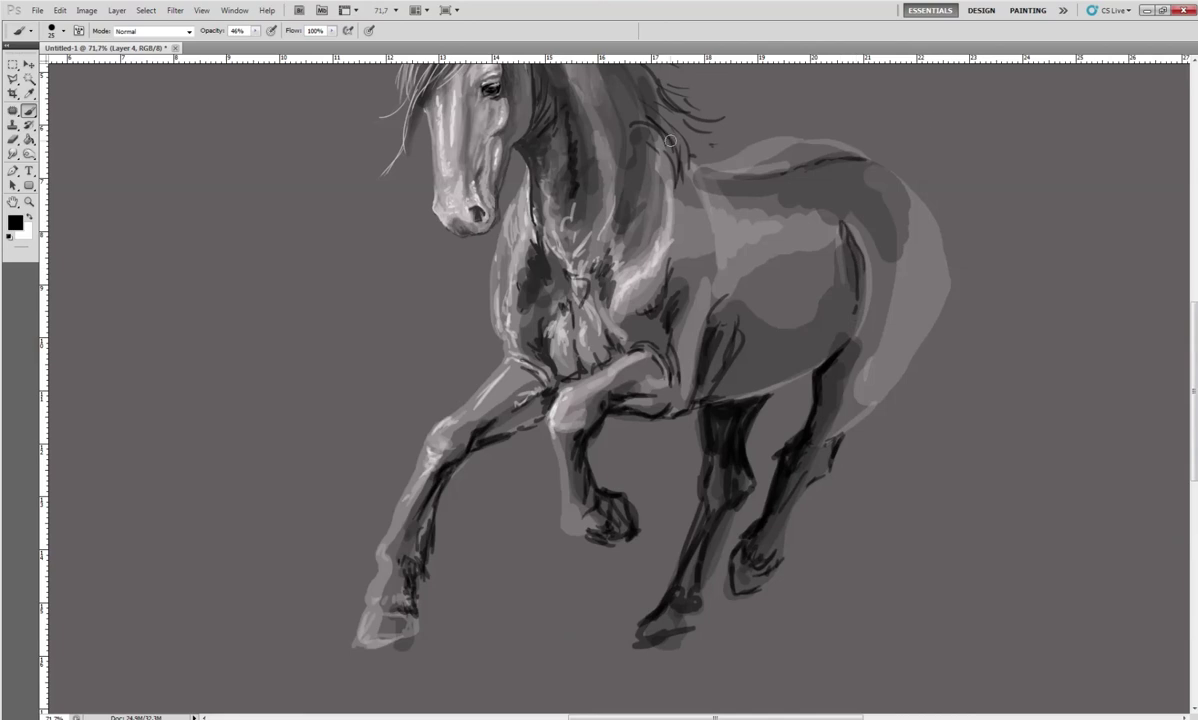
Darken the neck under the mane with dark strokes and add a thin shoulder line
mouse_move(627, 193)
mouse_down()
mouse_move(640, 160)
mouse_move(630, 210)
mouse_up()
mouse_move(650, 145)
mouse_down()
mouse_move(635, 215)
mouse_move(652, 173)
mouse_move(598, 200)
mouse_up()
drag(605, 152, 595, 207)
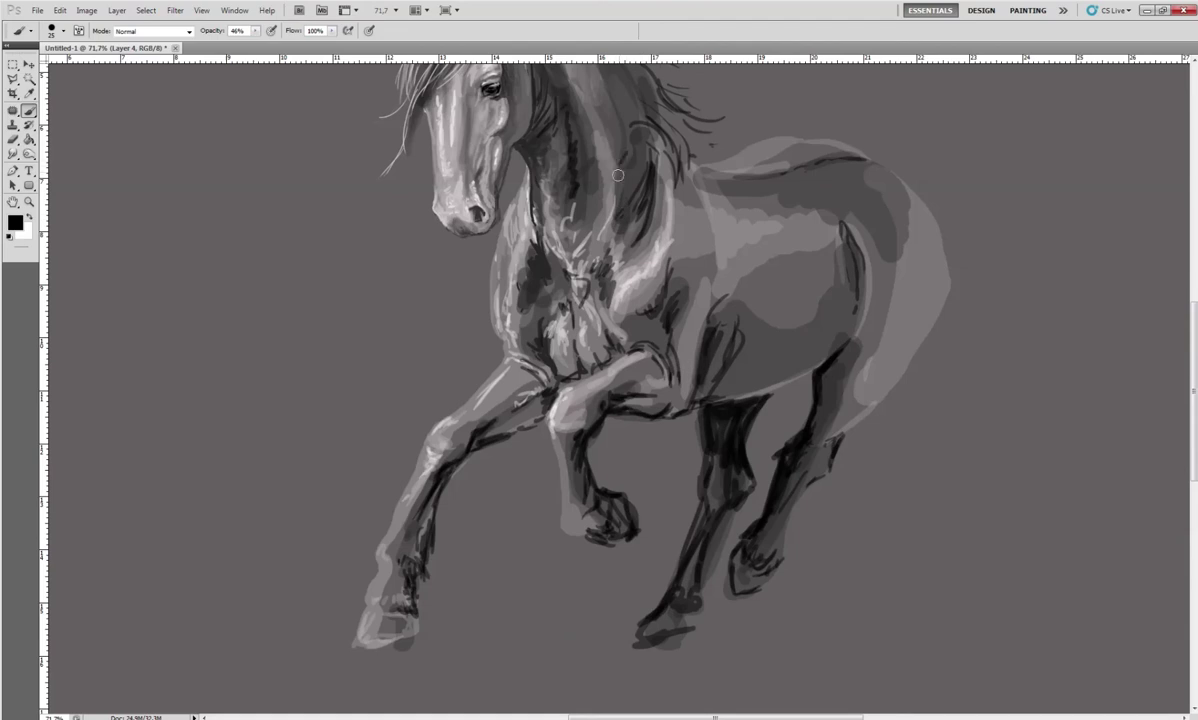
drag(624, 160, 619, 195)
drag(587, 110, 579, 135)
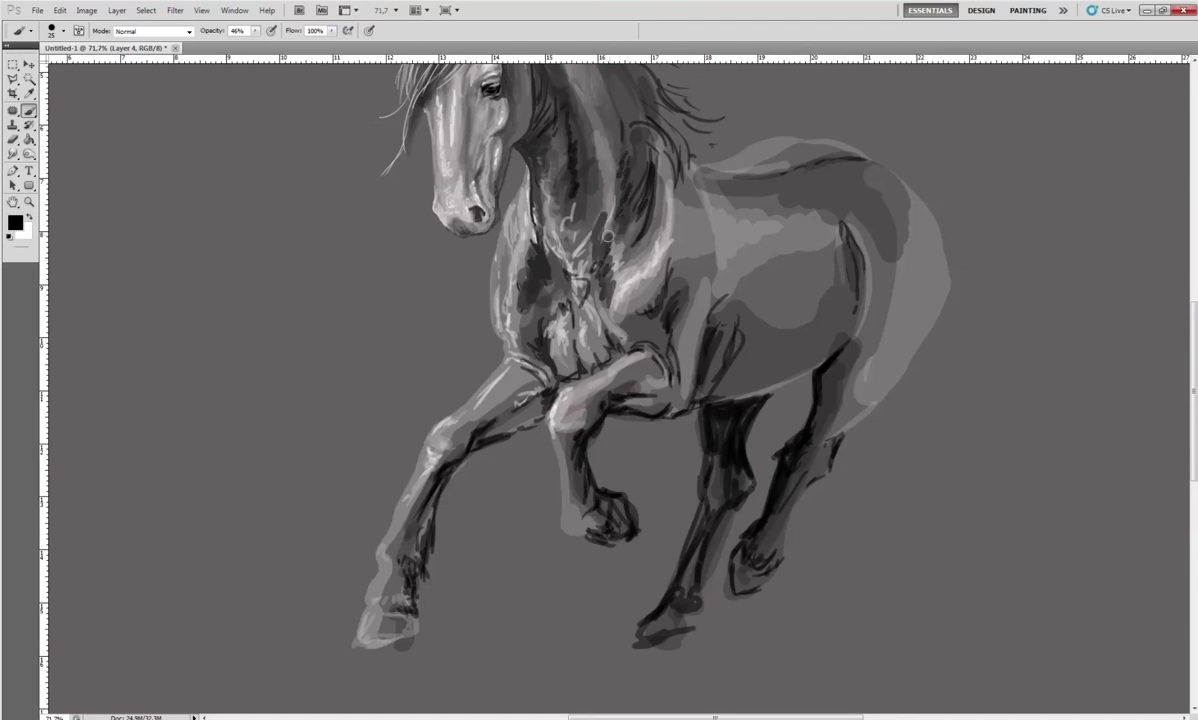
drag(618, 175, 608, 298)
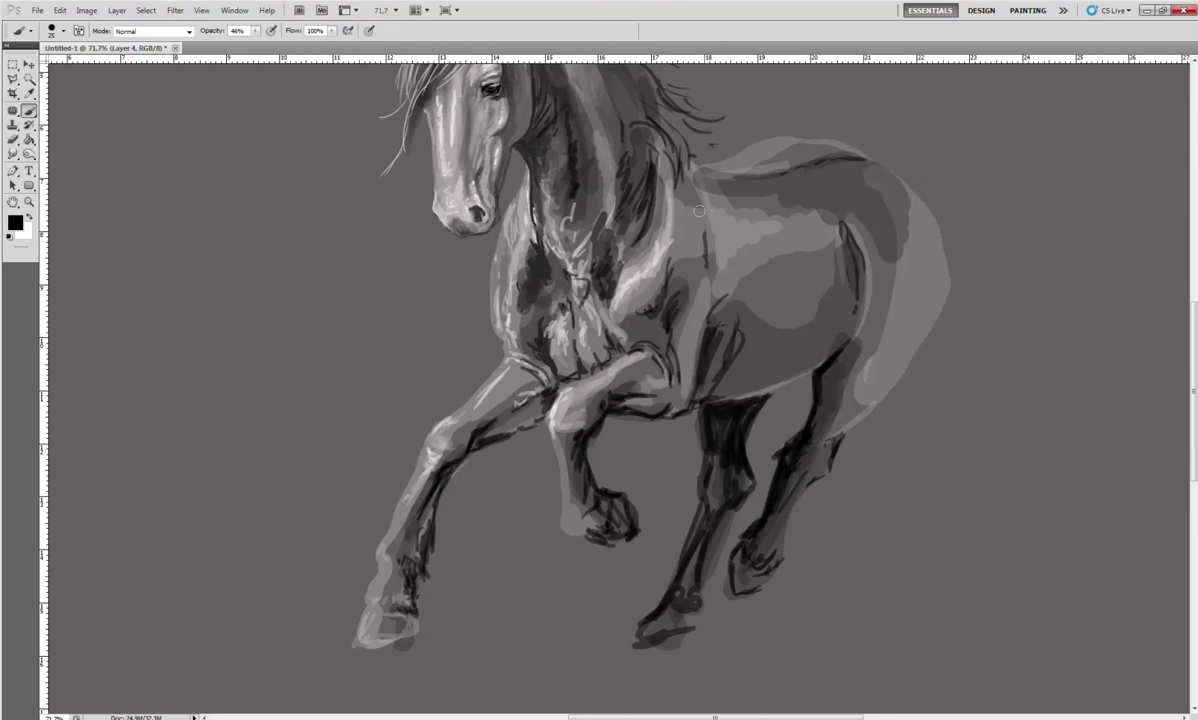
drag(706, 226, 699, 264)
drag(790, 351, 740, 476)
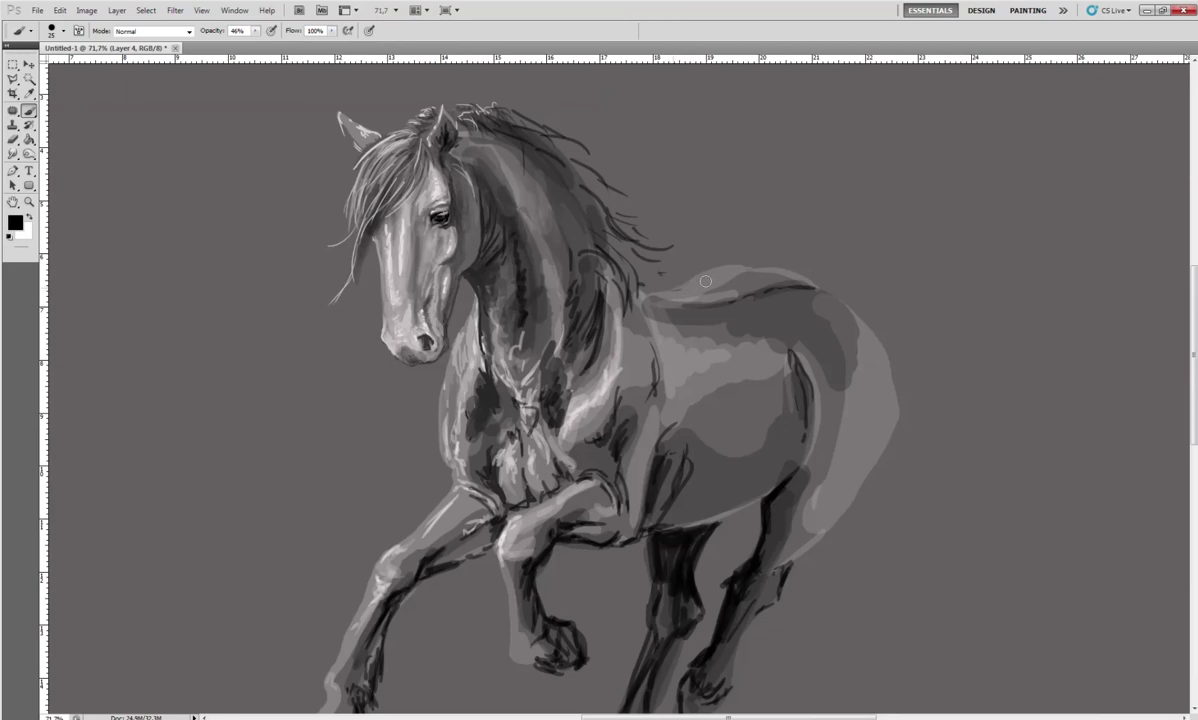
Outline the top of the back and sketch curving black tail hairs sweeping down from the rump
drag(660, 271, 820, 287)
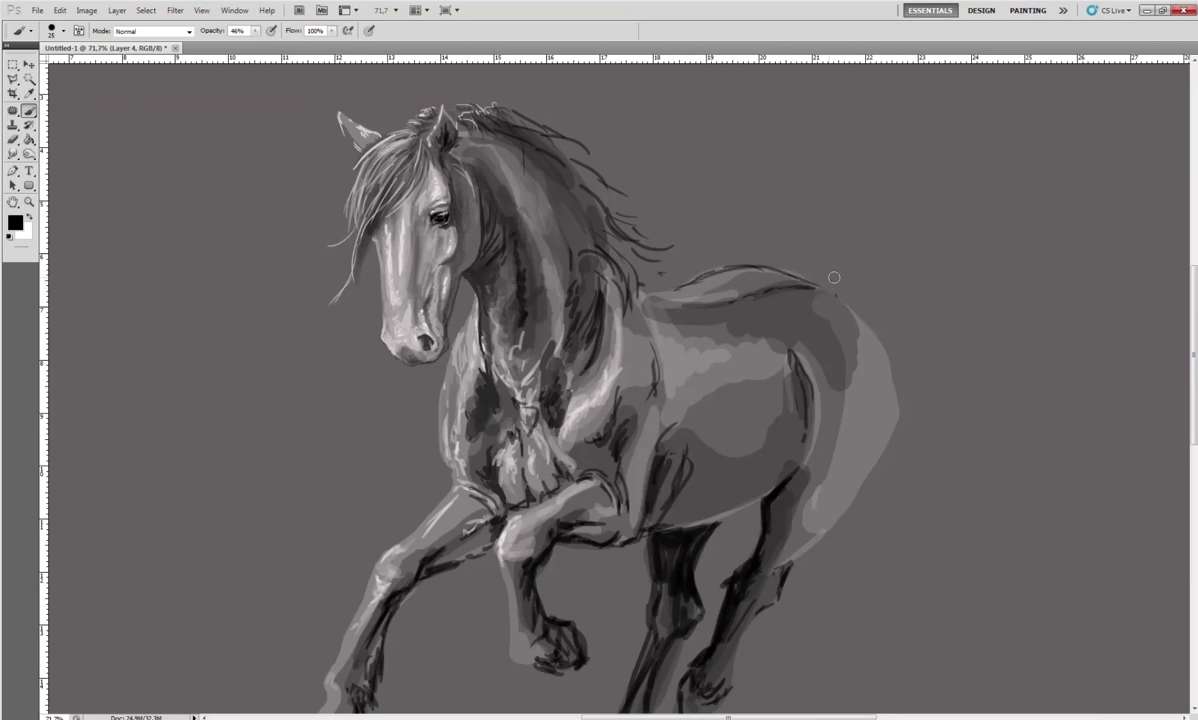
drag(834, 277, 905, 260)
drag(800, 296, 925, 285)
mouse_move(840, 290)
mouse_down()
mouse_move(925, 308)
mouse_move(900, 325)
mouse_up()
drag(850, 268, 957, 342)
mouse_move(870, 290)
mouse_down()
mouse_move(960, 385)
mouse_move(935, 512)
mouse_up()
drag(962, 405, 965, 520)
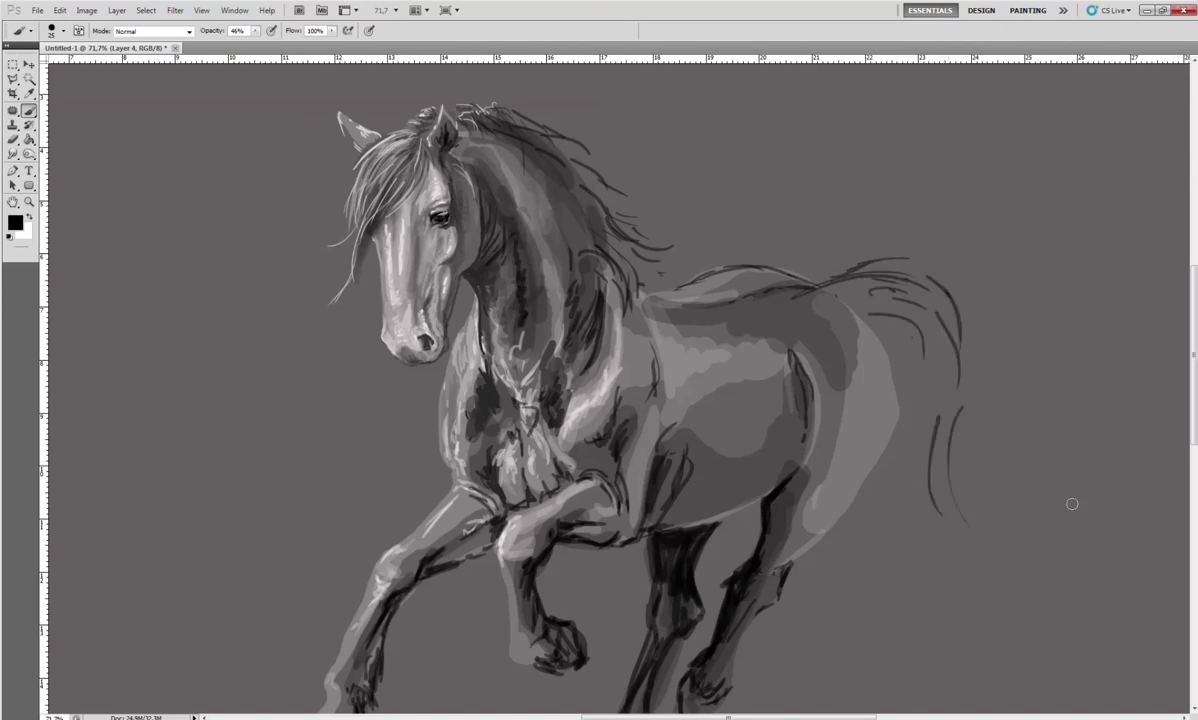
Fill in more upper and lower tail hairs and darken the rump's edge
drag(1101, 478, 1044, 495)
drag(972, 426, 976, 453)
mouse_move(885, 497)
mouse_down()
mouse_move(968, 543)
mouse_move(1096, 484)
mouse_move(900, 530)
mouse_up()
mouse_move(912, 405)
mouse_down()
mouse_move(895, 515)
mouse_move(920, 530)
mouse_up()
drag(906, 286, 950, 360)
mouse_move(810, 277)
mouse_down()
mouse_move(867, 310)
mouse_move(902, 410)
mouse_up()
mouse_move(847, 345)
mouse_down()
mouse_move(849, 424)
mouse_move(836, 417)
mouse_up()
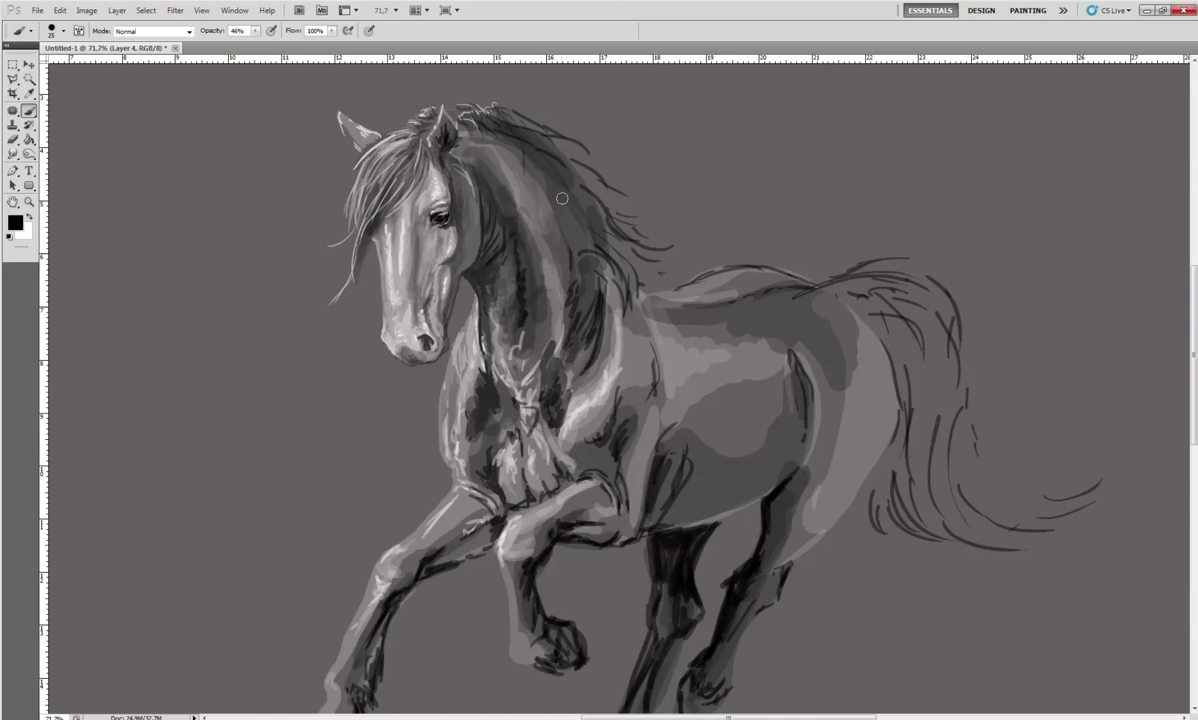
Darken strands through the mane from its top along the neck crest to the withers
mouse_move(540, 192)
mouse_down()
mouse_move(526, 160)
mouse_move(534, 198)
mouse_up()
mouse_move(544, 140)
mouse_down()
mouse_move(550, 190)
mouse_move(570, 205)
mouse_move(708, 234)
mouse_up()
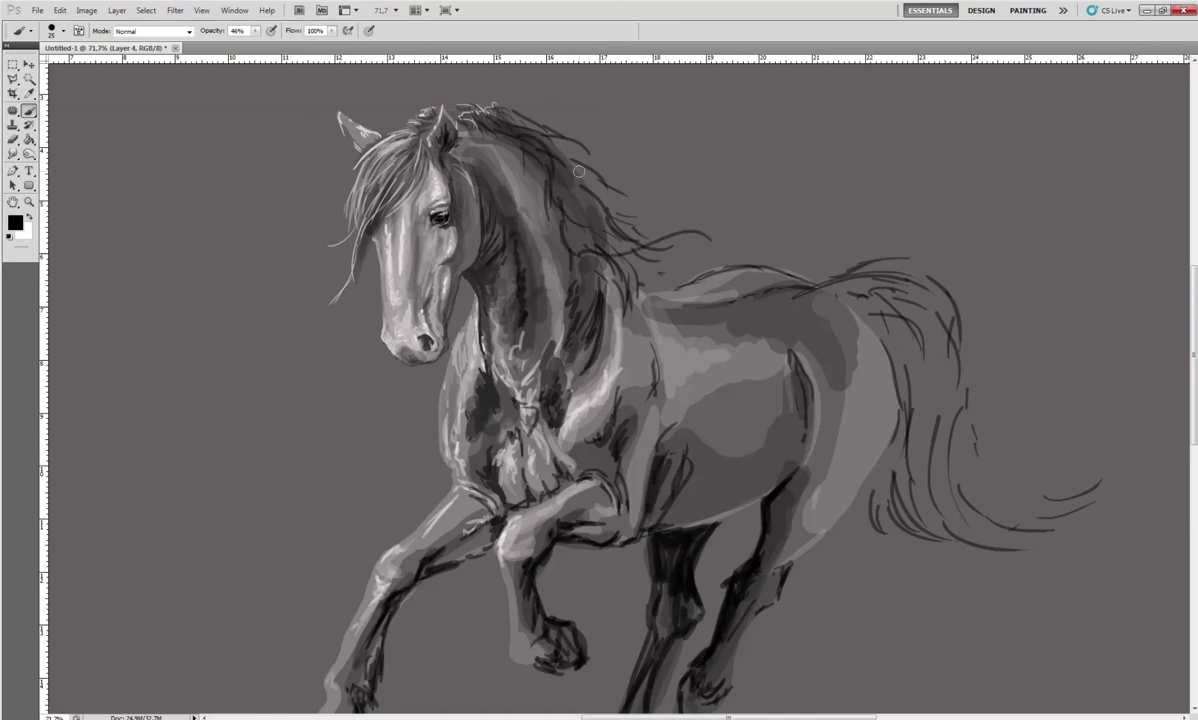
drag(630, 260, 595, 250)
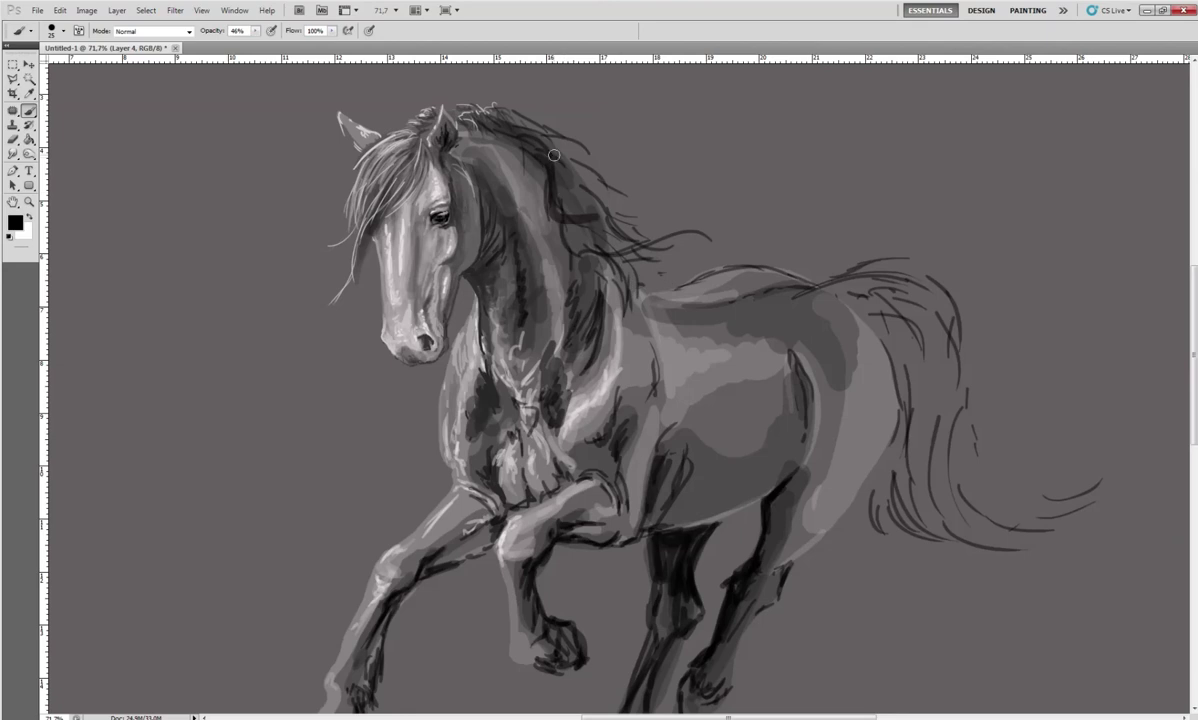
mouse_move(540, 160)
mouse_down()
mouse_move(575, 216)
mouse_move(590, 212)
mouse_up()
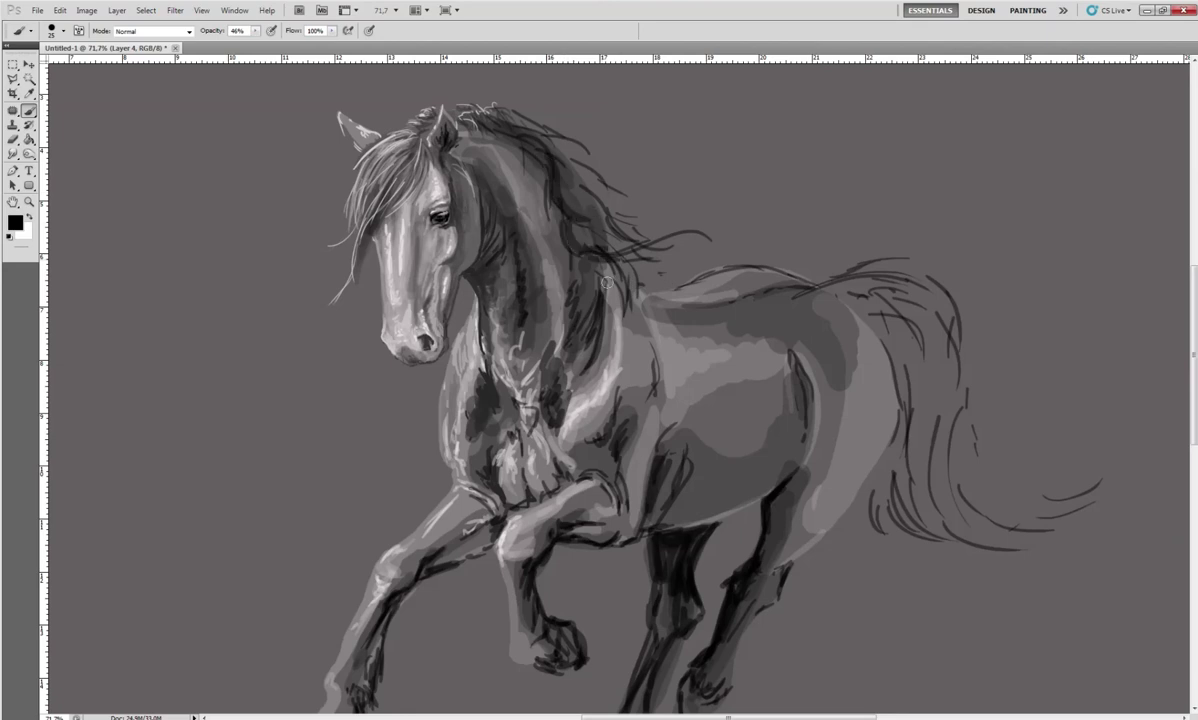
mouse_move(540, 168)
mouse_down()
mouse_move(555, 205)
mouse_move(625, 232)
mouse_move(626, 222)
mouse_move(644, 260)
mouse_up()
drag(526, 133, 573, 185)
drag(480, 118, 530, 142)
drag(441, 104, 515, 145)
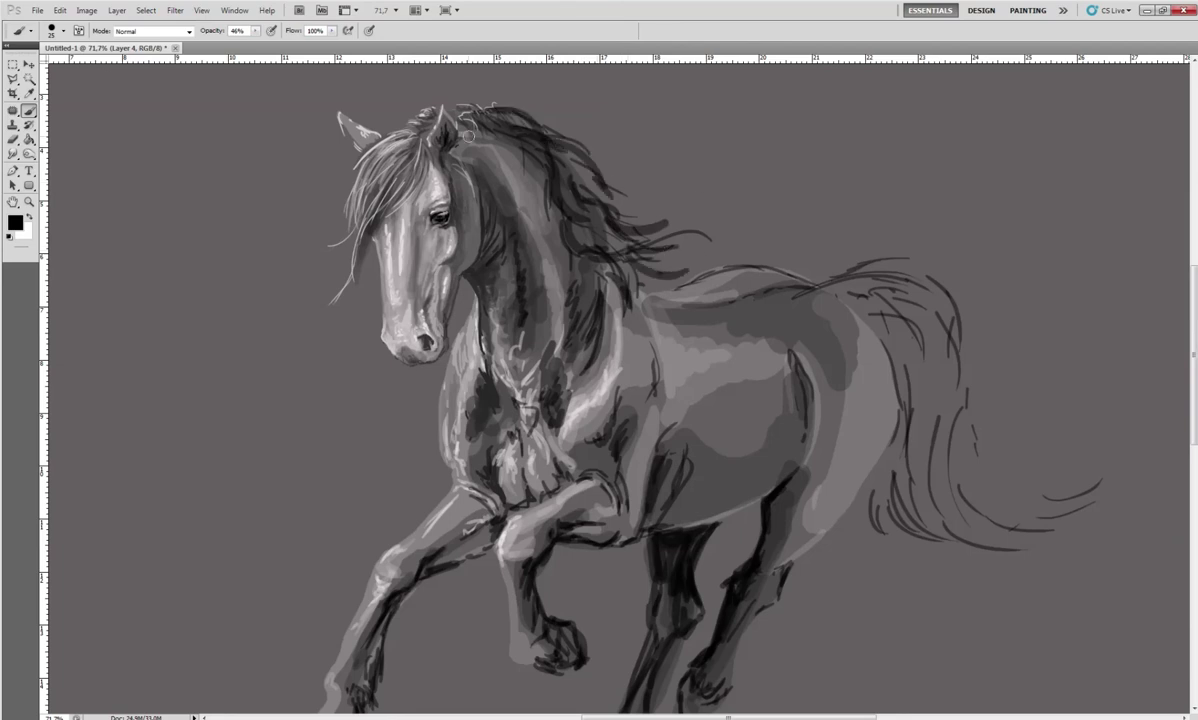
right_click(547, 160)
Set the brush size to 12 and add small dark strokes at the forelock and behind the ear
text(12)
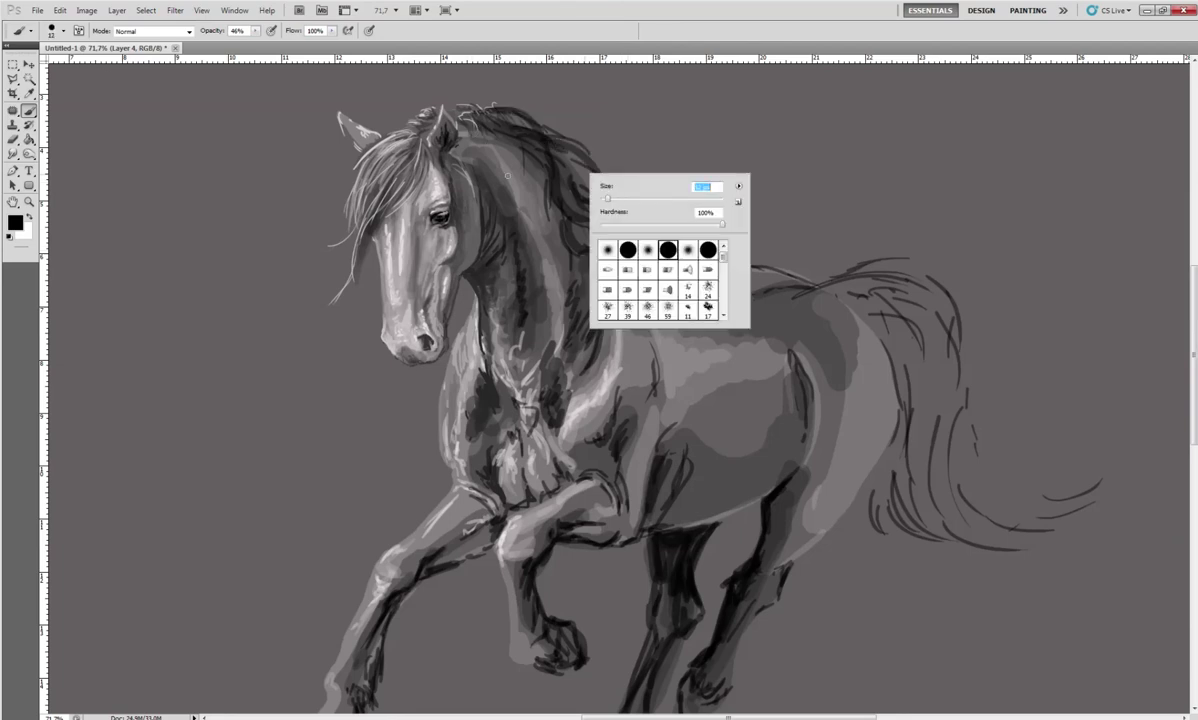
key(Return)
drag(436, 119, 466, 129)
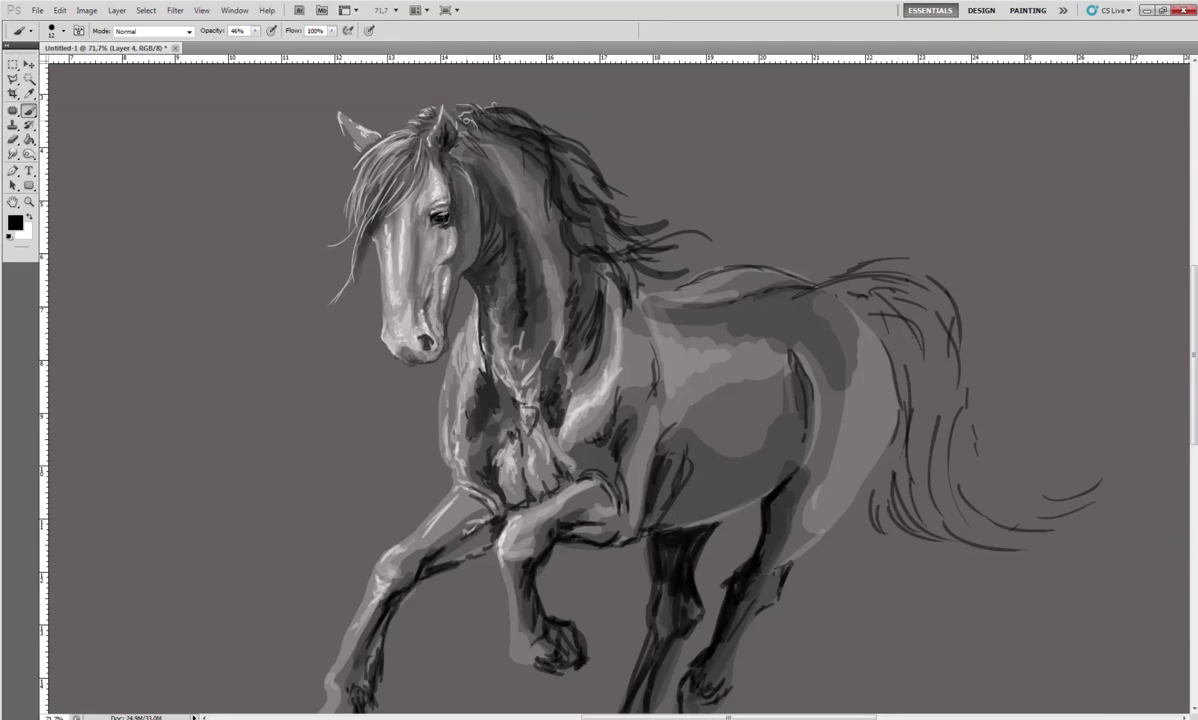
mouse_move(436, 112)
mouse_down()
mouse_move(500, 156)
mouse_move(503, 184)
mouse_up()
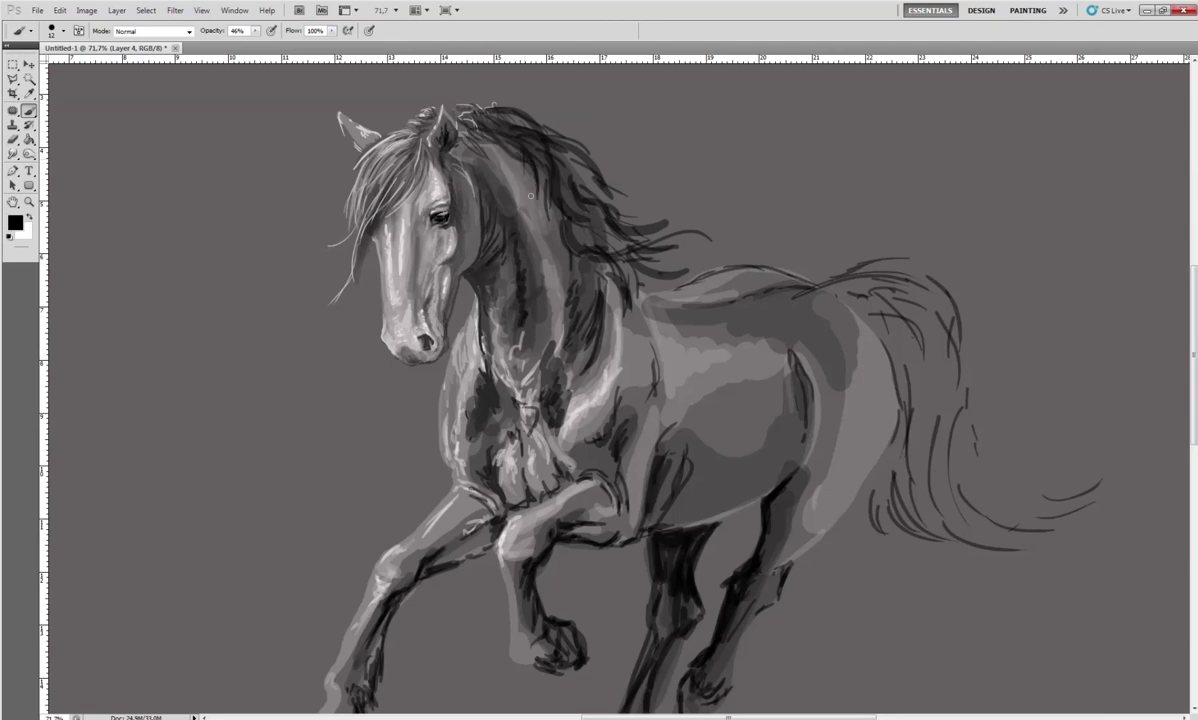
Sample light grey from the face and paint light highlight strands into the mane
alt+click(412, 226)
drag(507, 138, 539, 143)
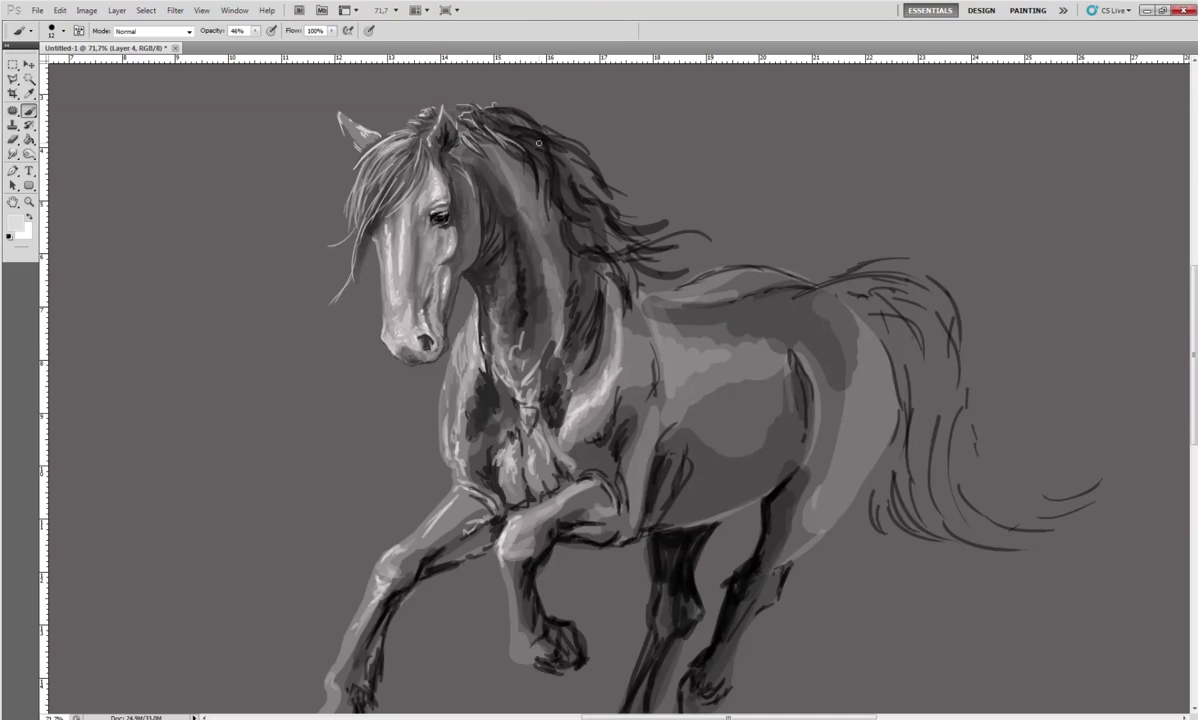
drag(462, 113, 512, 138)
mouse_move(521, 136)
mouse_down()
mouse_move(540, 143)
mouse_move(510, 170)
mouse_move(540, 165)
mouse_move(518, 132)
mouse_move(535, 196)
mouse_move(516, 177)
mouse_up()
mouse_move(554, 236)
mouse_down()
mouse_move(532, 220)
mouse_move(593, 194)
mouse_move(614, 201)
mouse_up()
drag(677, 203, 582, 234)
mouse_move(545, 183)
mouse_down()
mouse_move(523, 132)
mouse_move(457, 101)
mouse_move(481, 103)
mouse_move(446, 105)
mouse_up()
Highlight the mane's top, upper strands and withers area, plus the top of the tail
drag(459, 117, 425, 110)
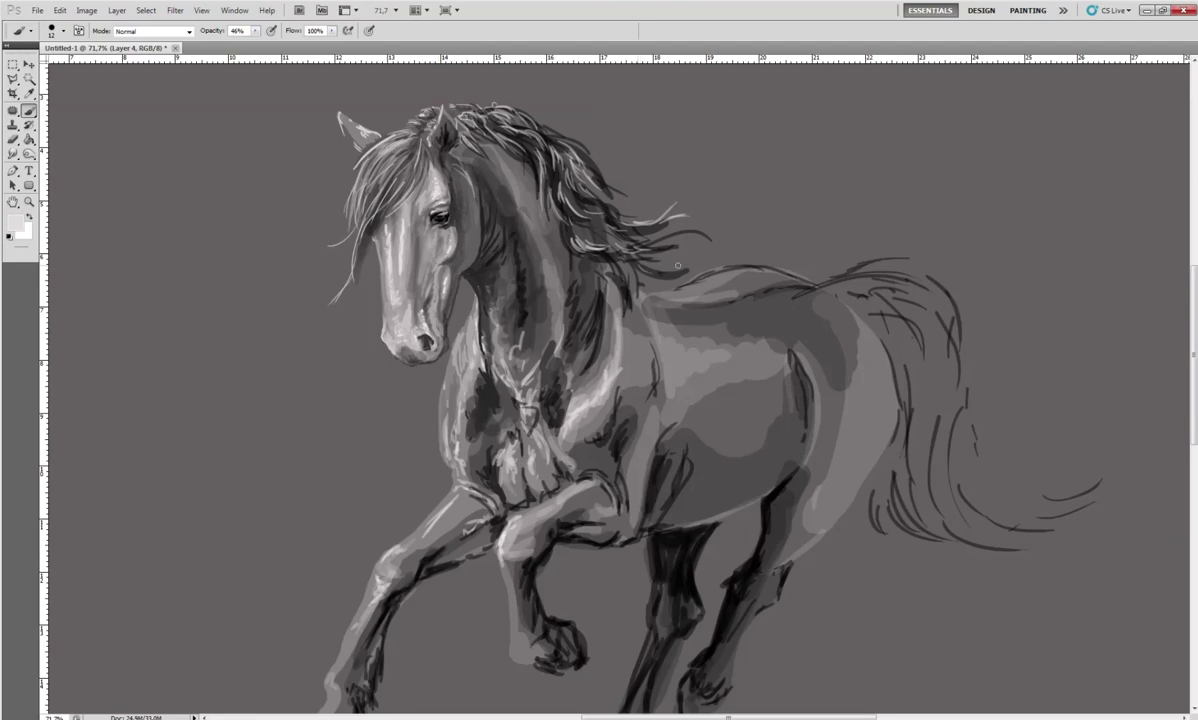
drag(633, 263, 583, 252)
mouse_move(674, 278)
mouse_down()
mouse_move(615, 257)
mouse_move(633, 249)
mouse_move(586, 228)
mouse_up()
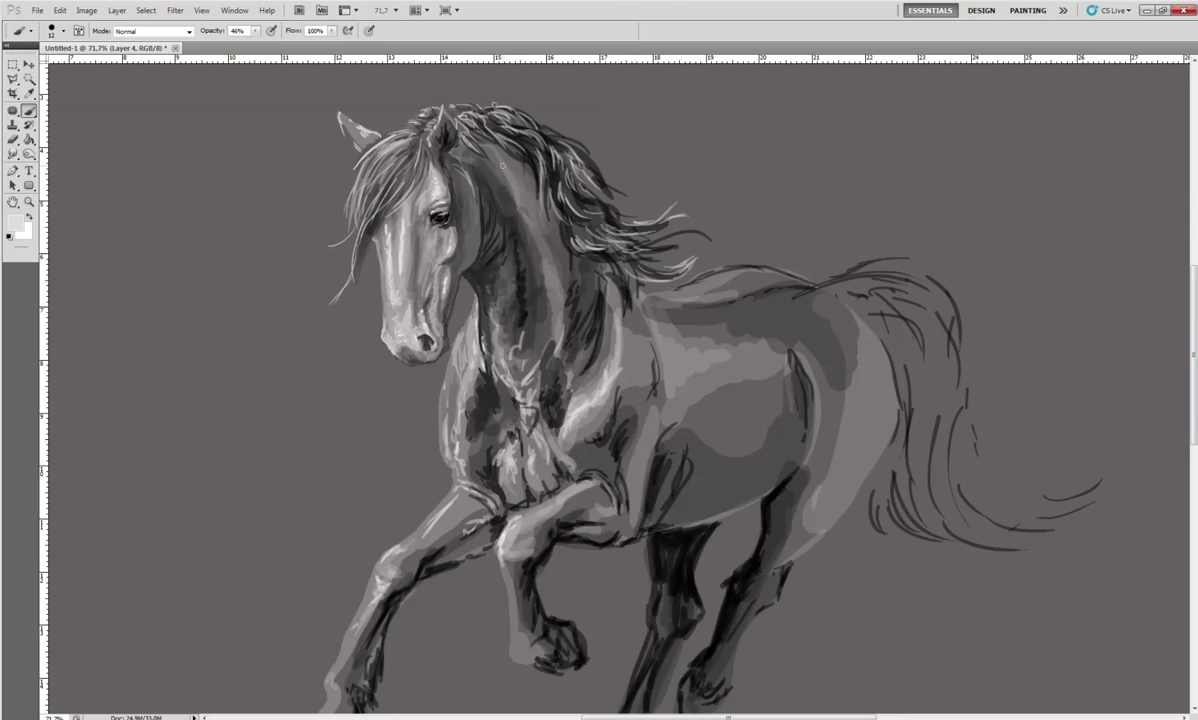
mouse_move(447, 125)
mouse_down()
mouse_move(520, 204)
mouse_move(490, 190)
mouse_up()
drag(478, 133, 492, 203)
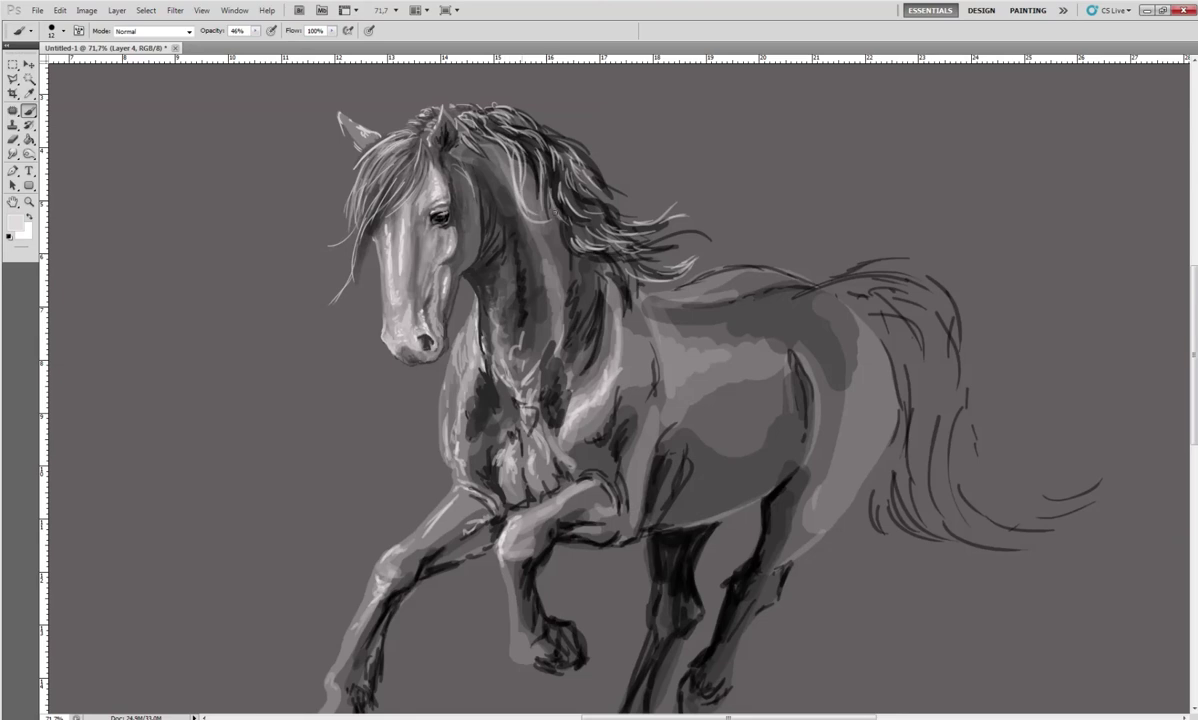
drag(505, 150, 518, 218)
drag(538, 162, 552, 232)
mouse_move(508, 172)
mouse_down()
mouse_move(524, 213)
mouse_move(650, 214)
mouse_up()
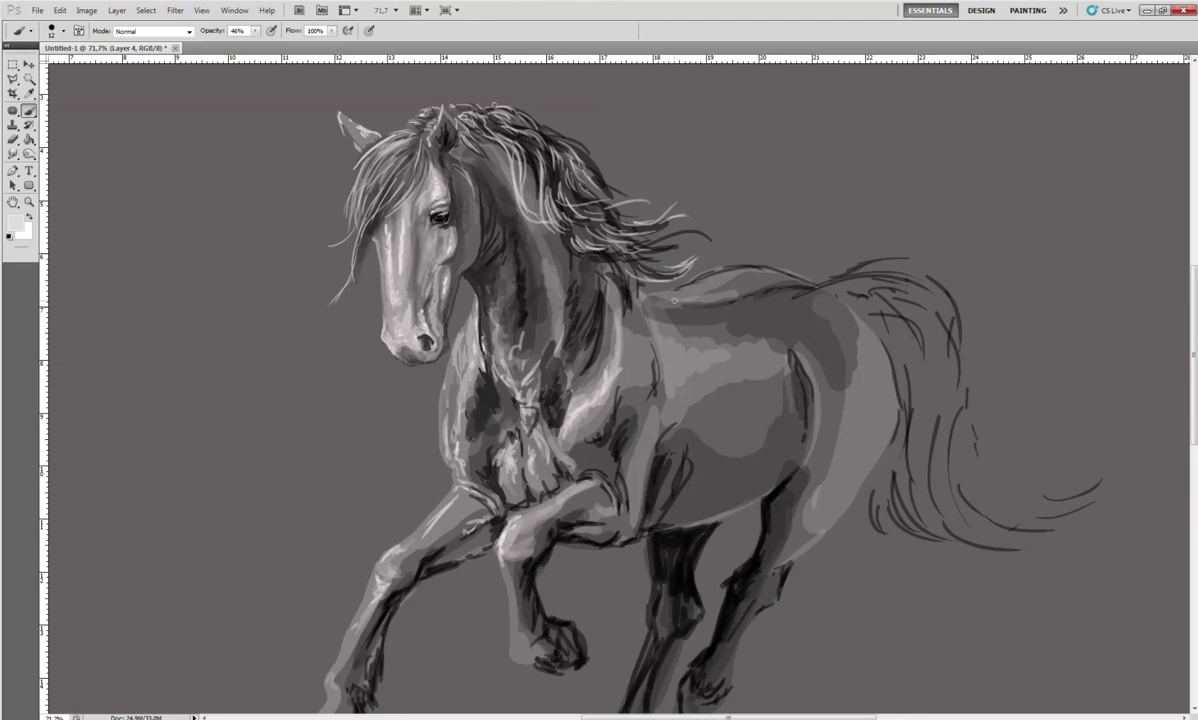
drag(836, 287, 955, 345)
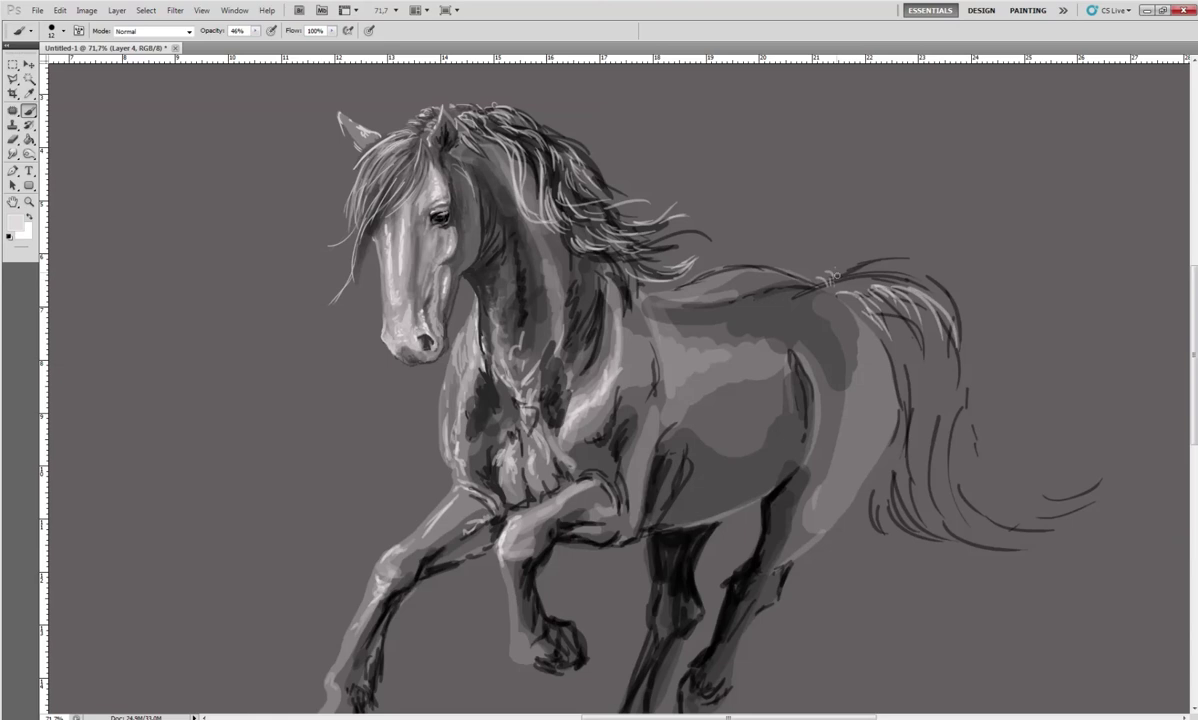
Paint light grey strands from the tail's base down through the lower tail
mouse_move(826, 276)
mouse_down()
mouse_move(848, 258)
mouse_move(888, 256)
mouse_move(856, 248)
mouse_move(860, 258)
mouse_up()
mouse_move(785, 269)
mouse_down()
mouse_move(768, 262)
mouse_move(858, 255)
mouse_up()
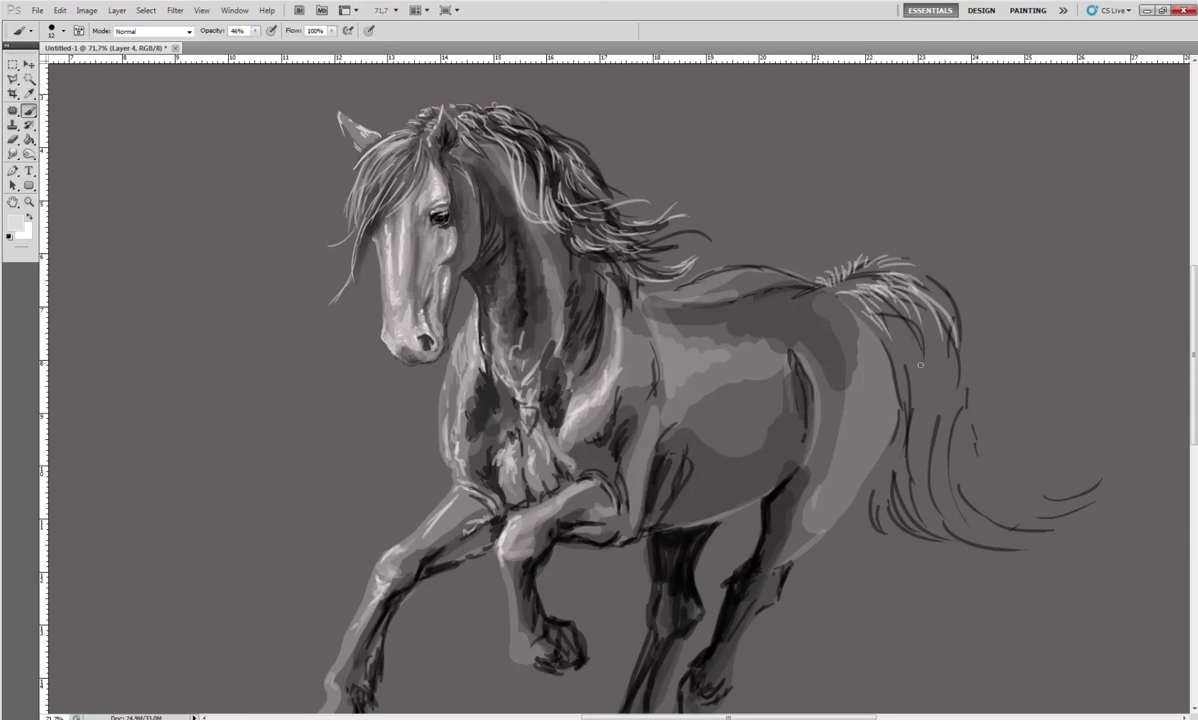
mouse_move(935, 345)
mouse_down()
mouse_move(925, 470)
mouse_move(1005, 493)
mouse_move(1030, 520)
mouse_move(1125, 456)
mouse_up()
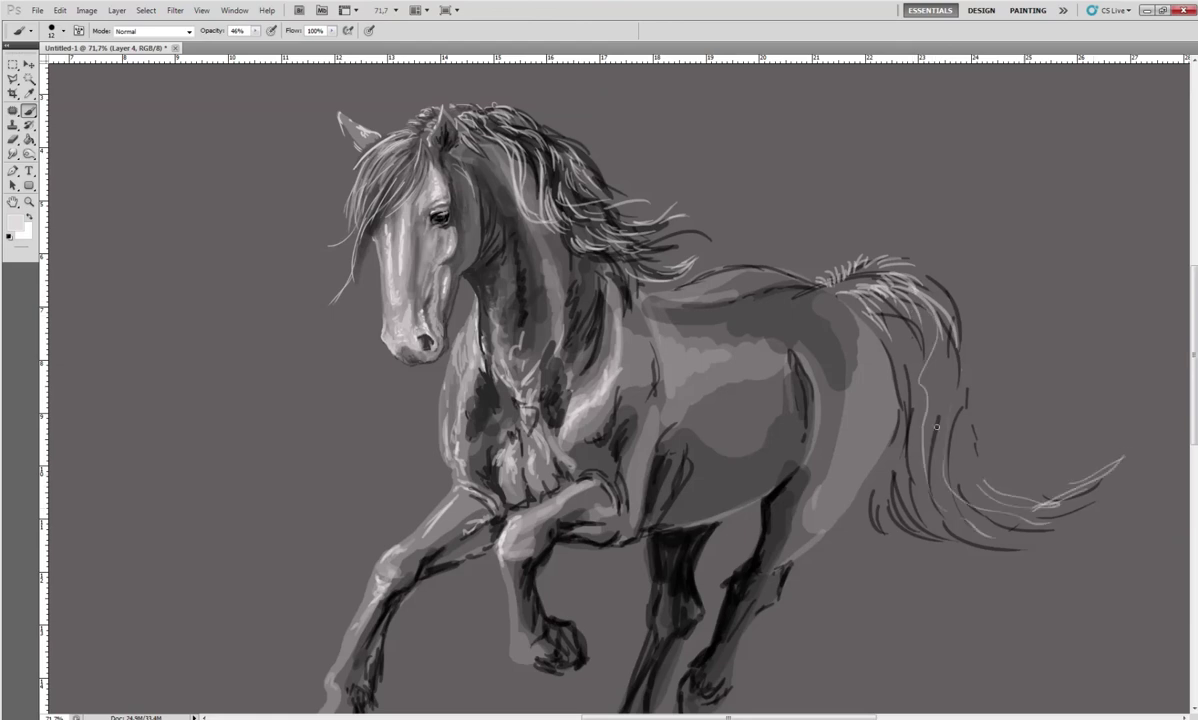
drag(915, 515, 985, 540)
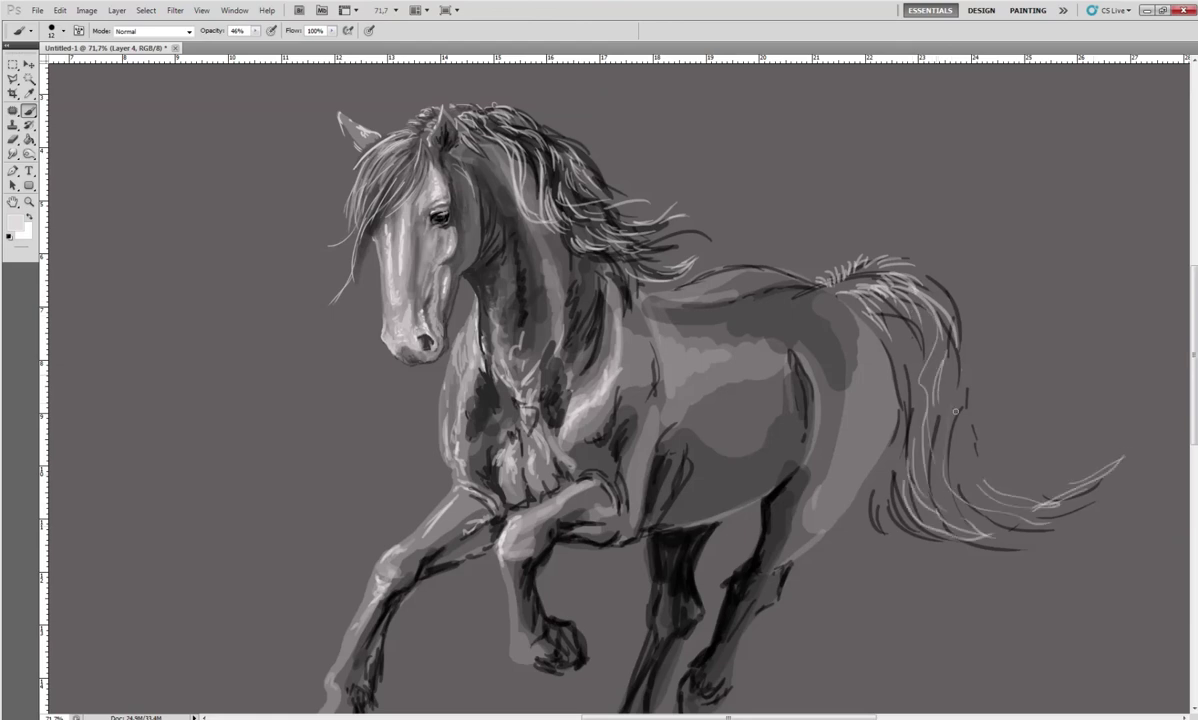
mouse_move(945, 320)
mouse_down()
mouse_move(955, 435)
mouse_move(1030, 464)
mouse_up()
Recentre the view and add light highlights along the rear flank and top of the back
mouse_move(905, 372)
mouse_down()
mouse_move(837, 398)
mouse_move(877, 385)
mouse_move(788, 360)
mouse_up()
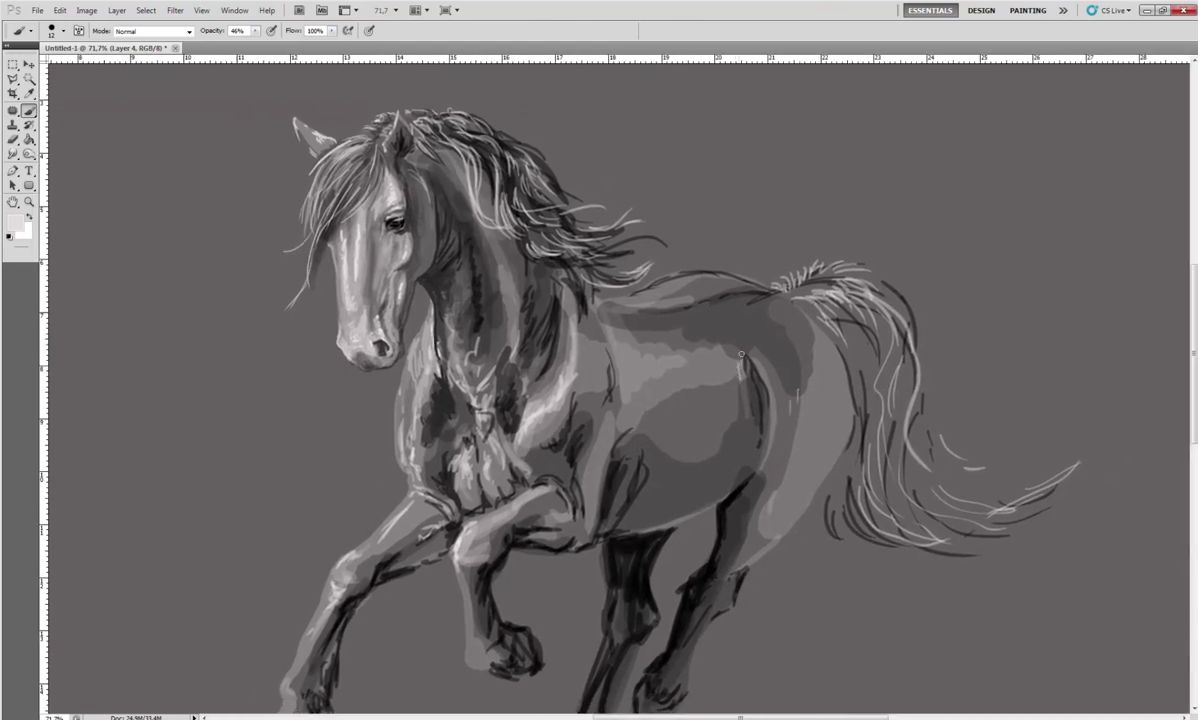
drag(746, 378, 752, 465)
drag(798, 404, 811, 389)
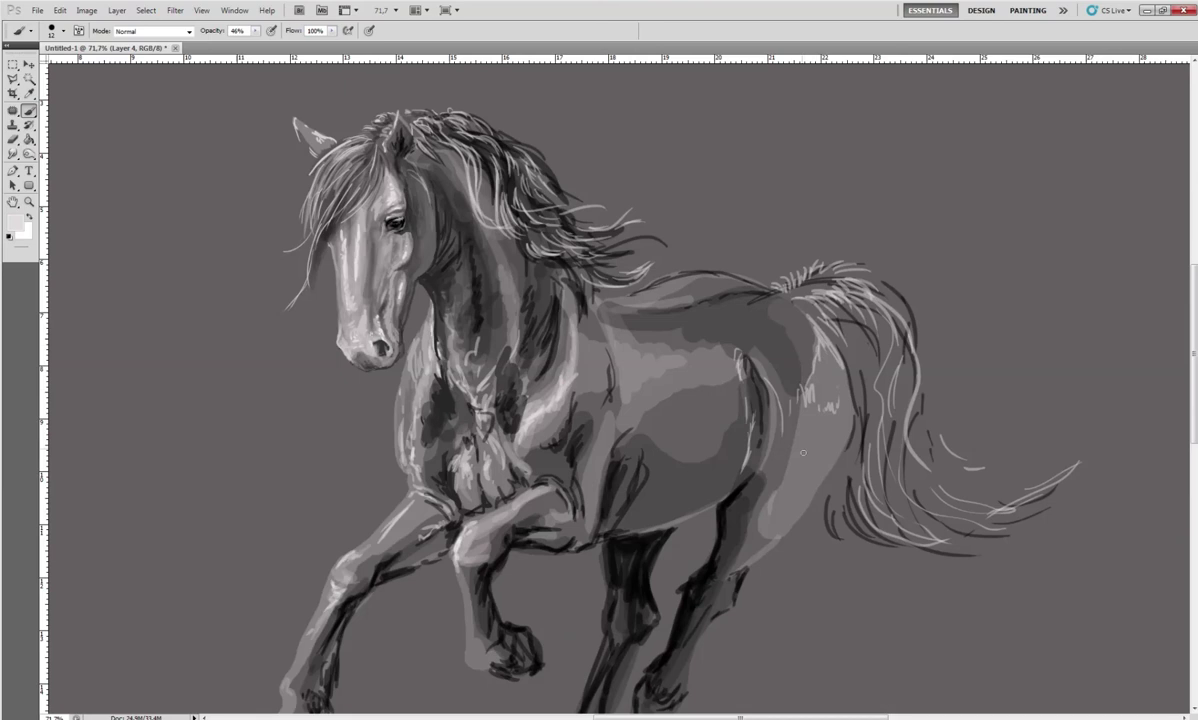
drag(773, 520, 797, 518)
drag(612, 334, 637, 344)
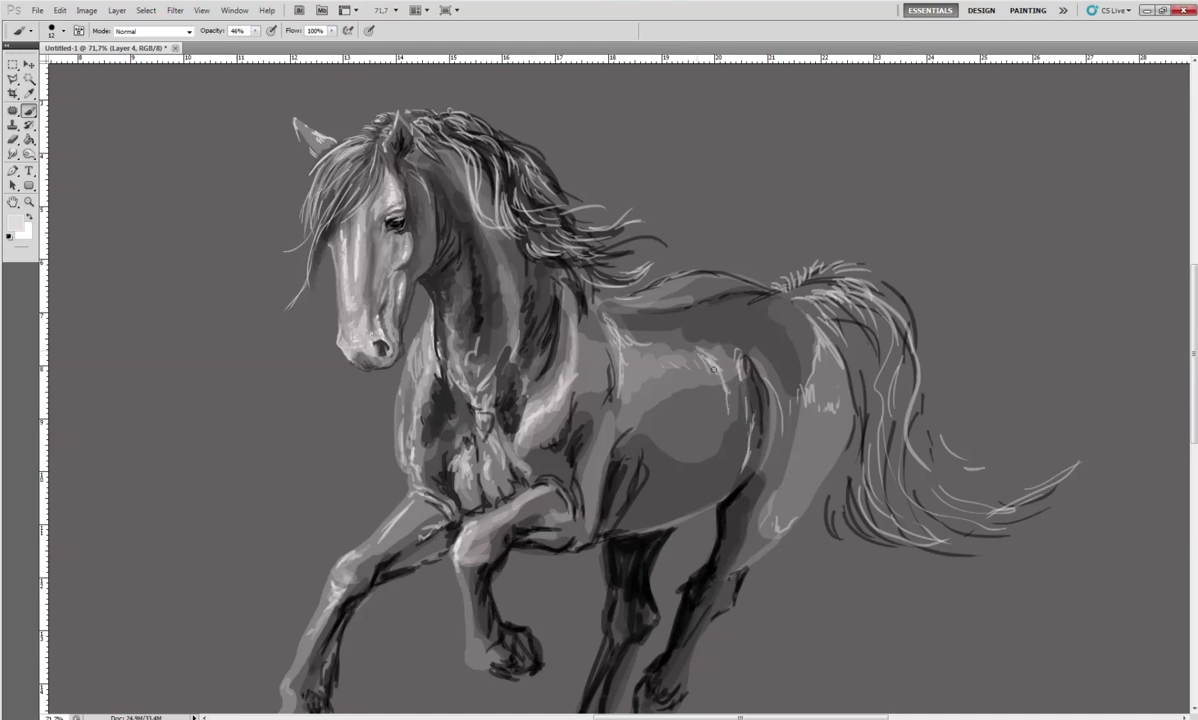
Switch from the Brush to the Mixer Brush Tool
scroll(419, 319, down, 3)
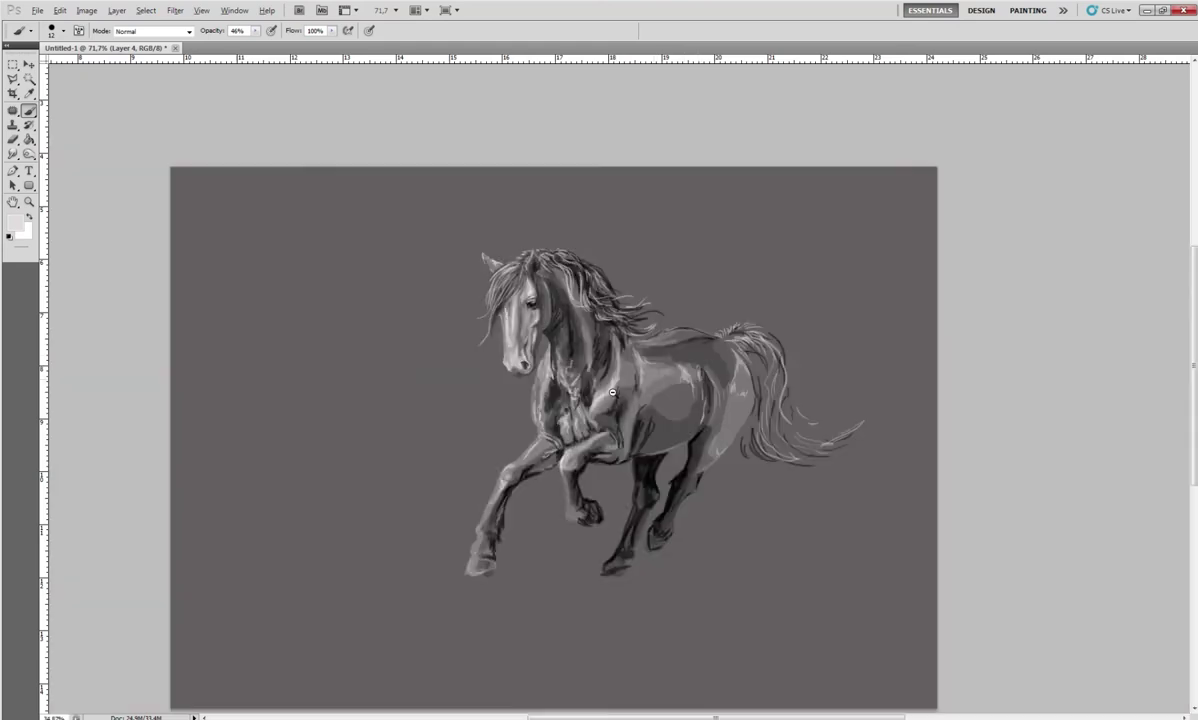
scroll(500, 450, up, 2)
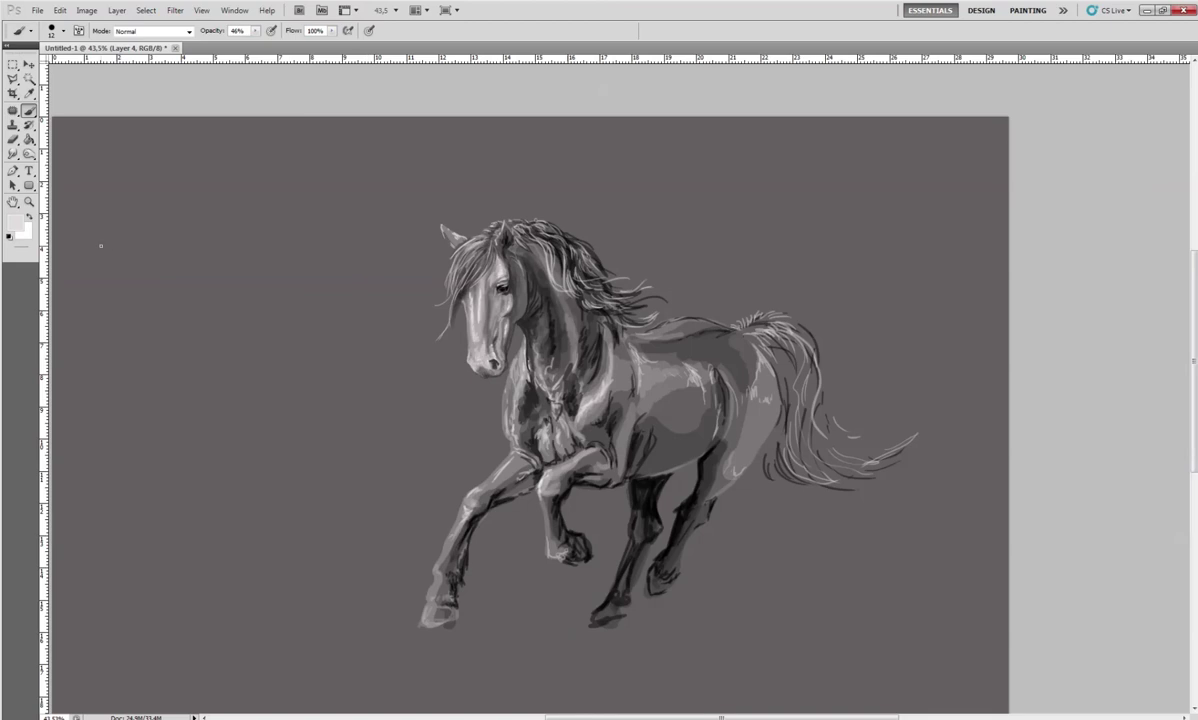
right_click(29, 110)
click(76, 145)
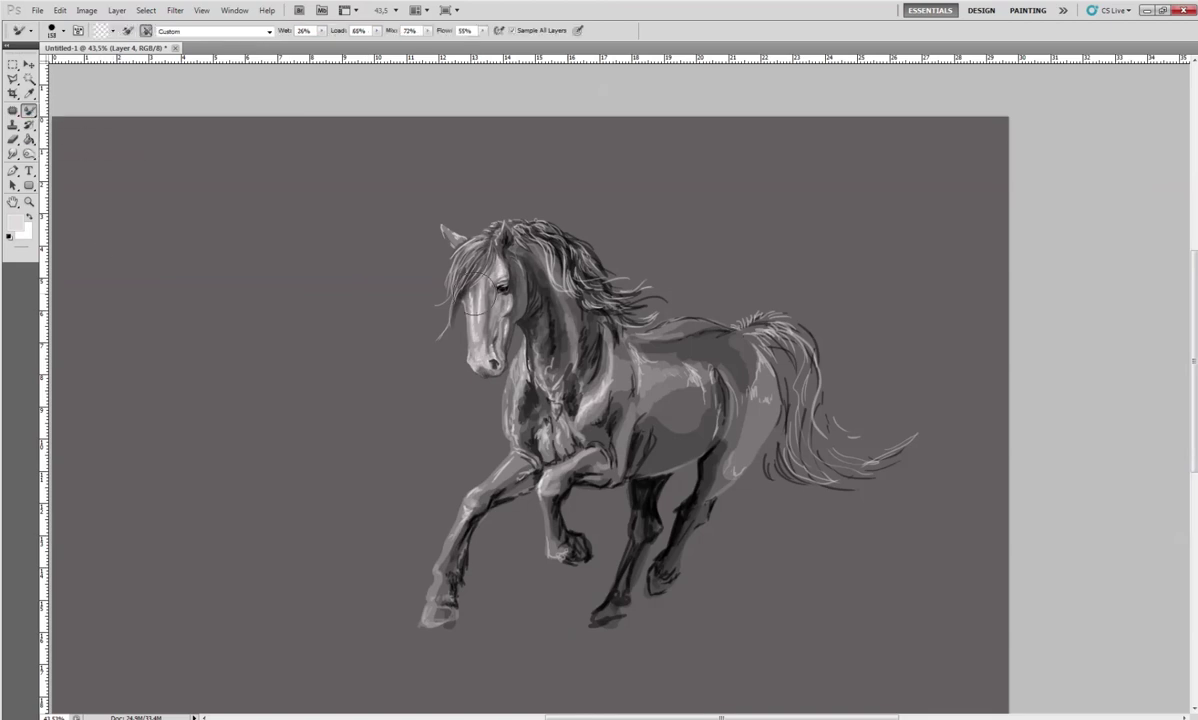
Set the mixer brush size to 19 and zoom in on the horse's head
right_click(519, 321)
text(19)
key(Return)
scroll(480, 286, up, 3)
scroll(480, 286, up, 1)
scroll(480, 286, up, 1)
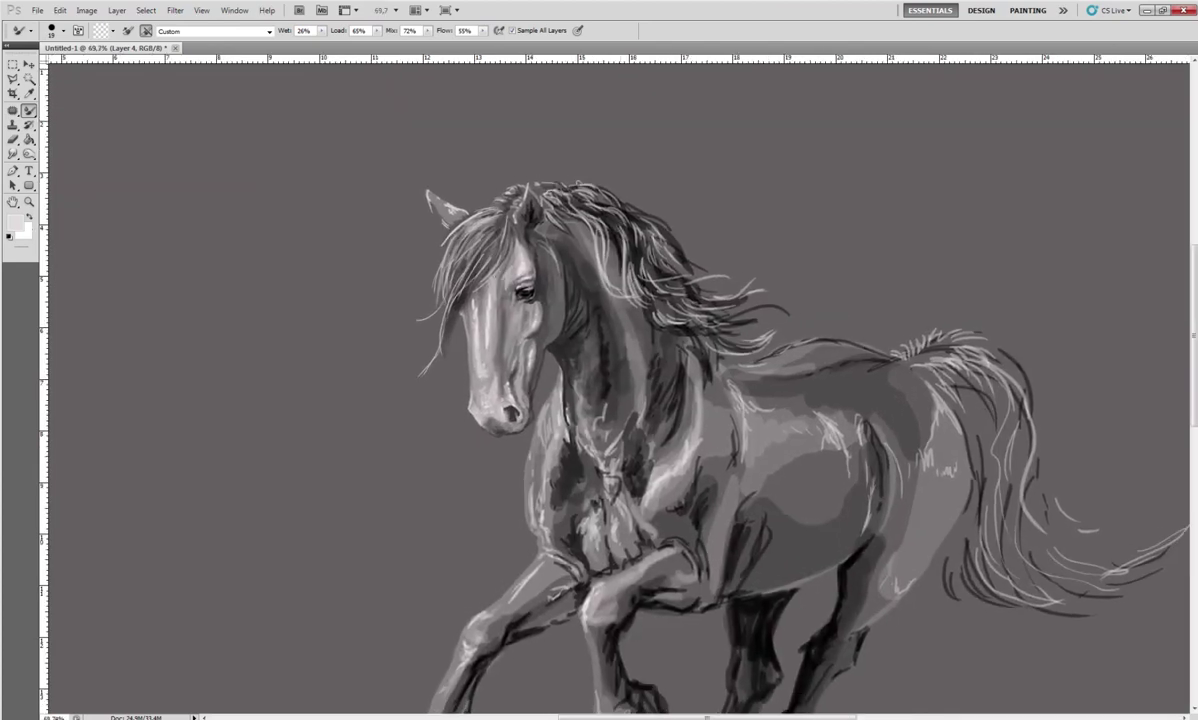
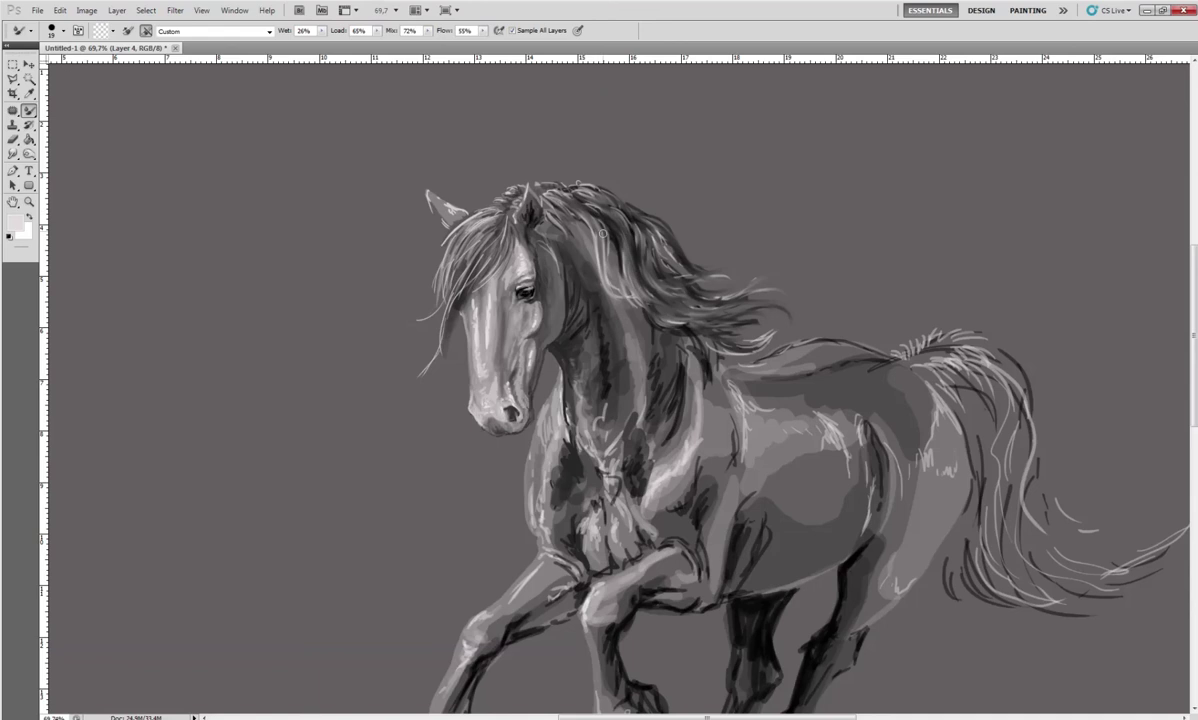
Smudge the horse's forelock and mane strands into each other with Mixer Brush strokes
drag(597, 211, 681, 335)
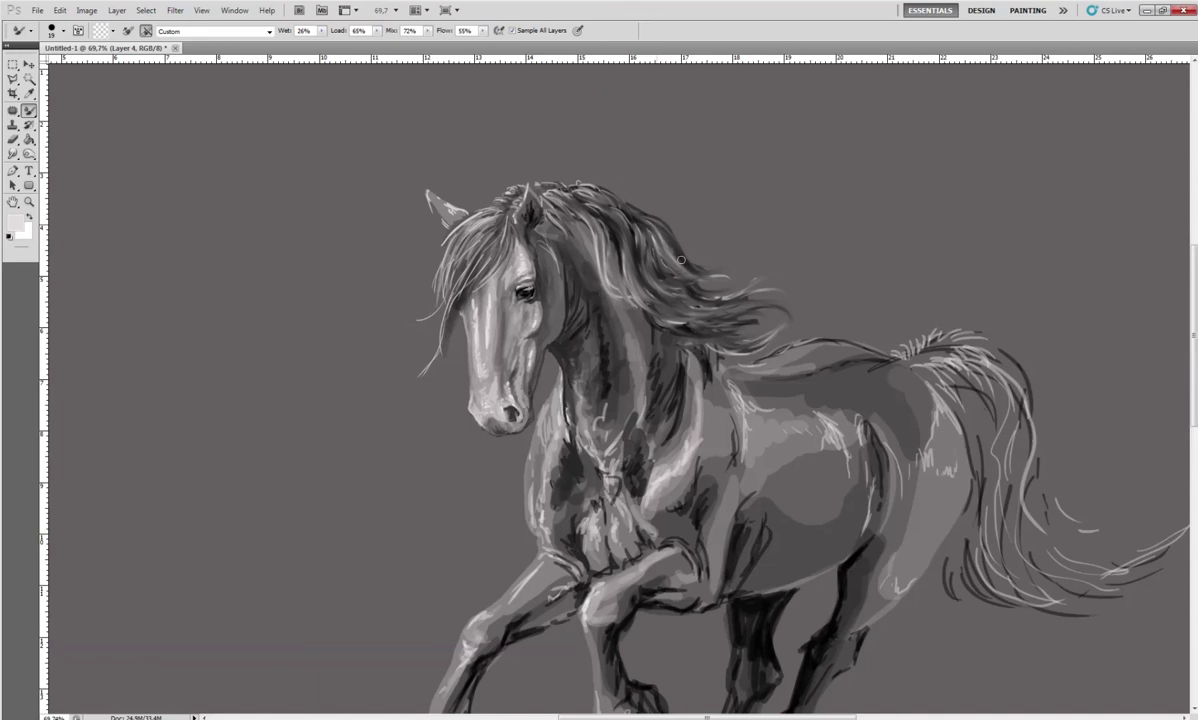
drag(739, 265, 667, 257)
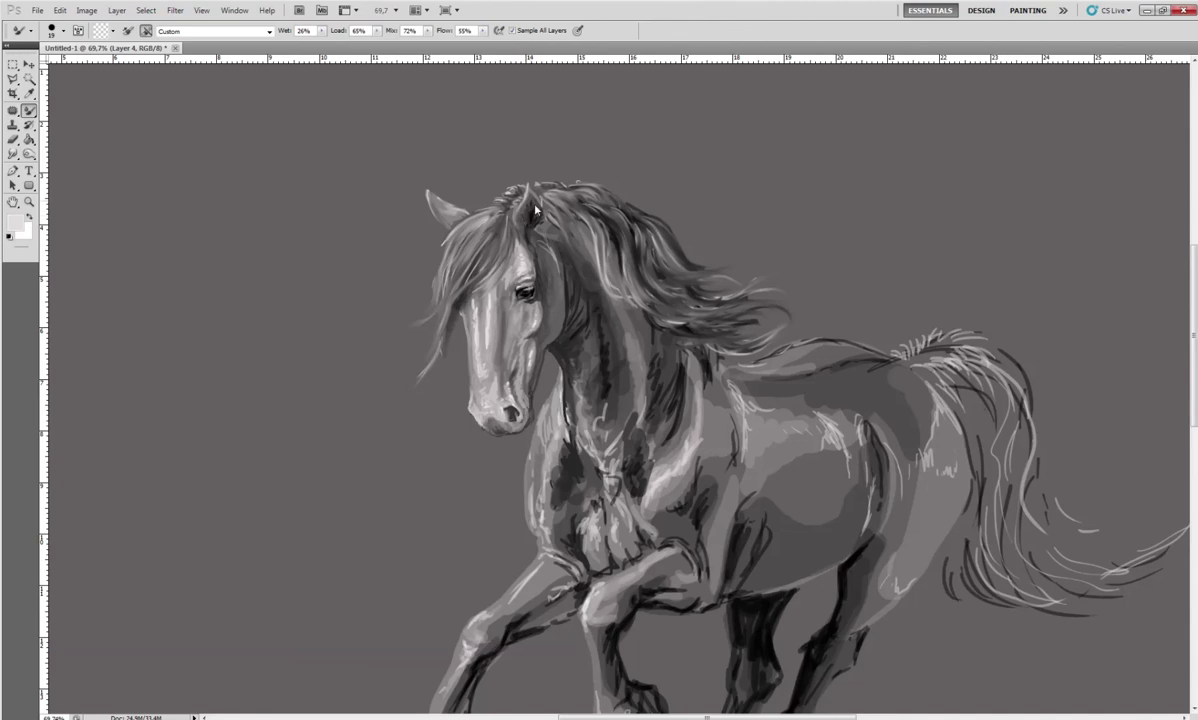
Zoom in and smooth the shading around the eye, cheek, forehead and face front
scroll(500, 325, up, 5)
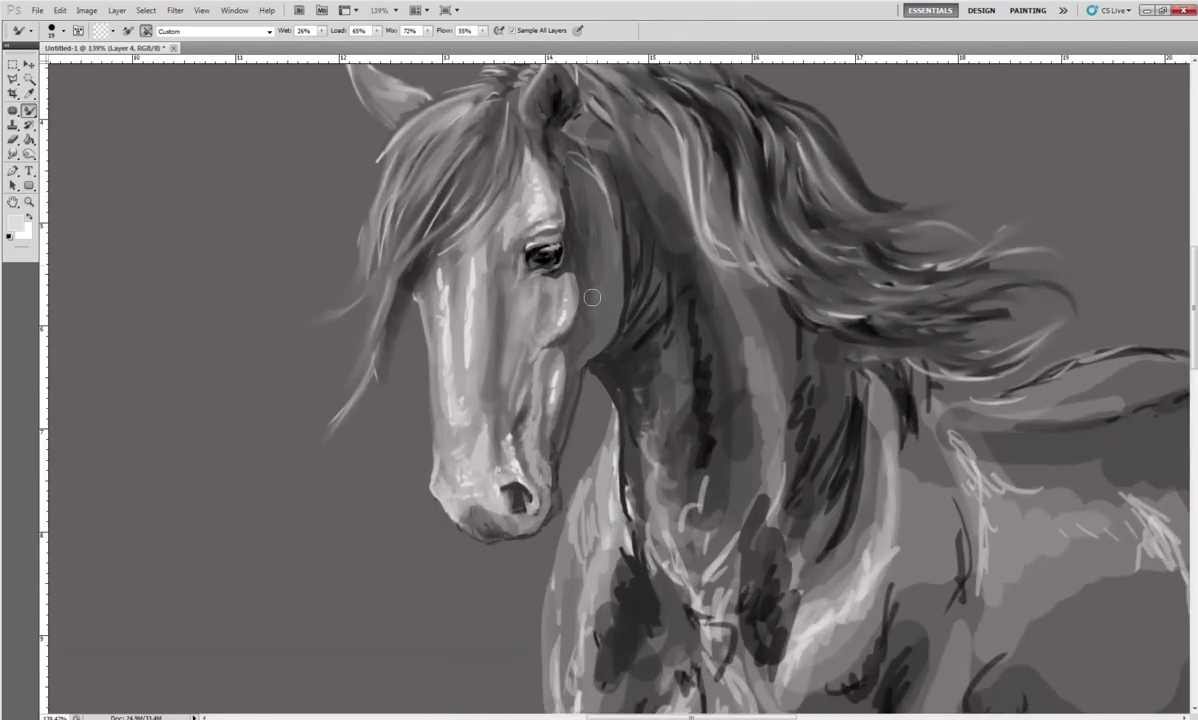
drag(576, 283, 605, 190)
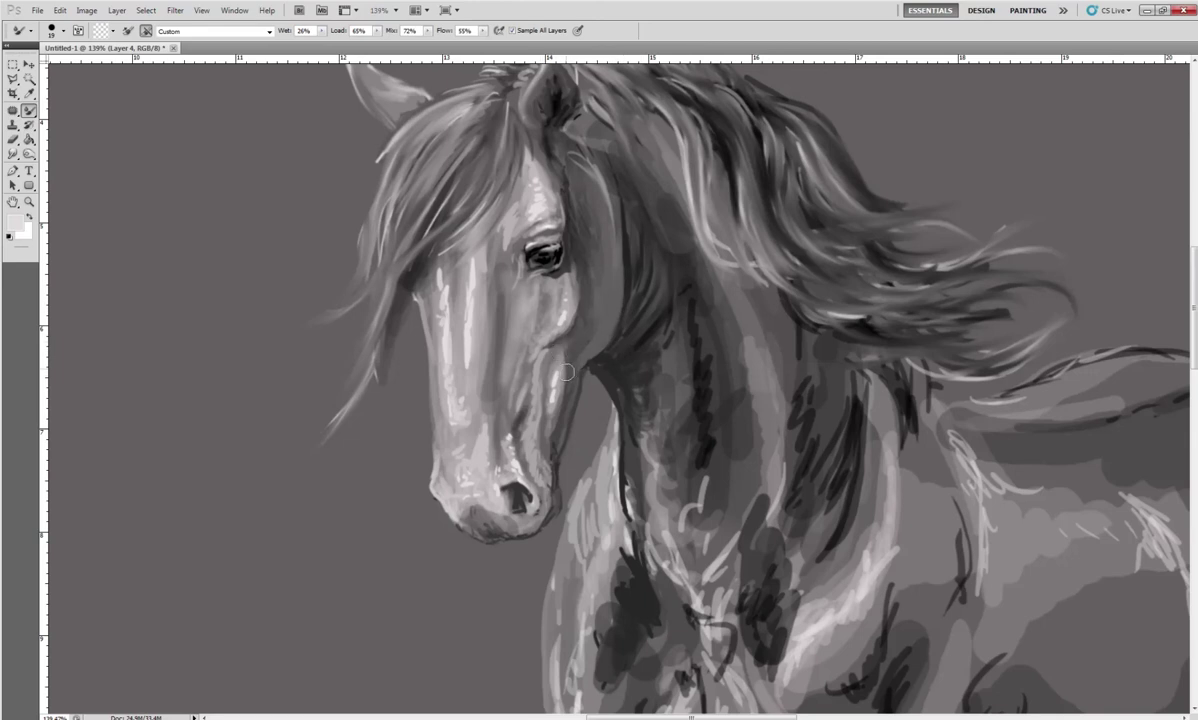
mouse_move(553, 425)
mouse_down()
mouse_move(515, 405)
mouse_move(542, 405)
mouse_move(527, 429)
mouse_up()
drag(510, 433, 530, 374)
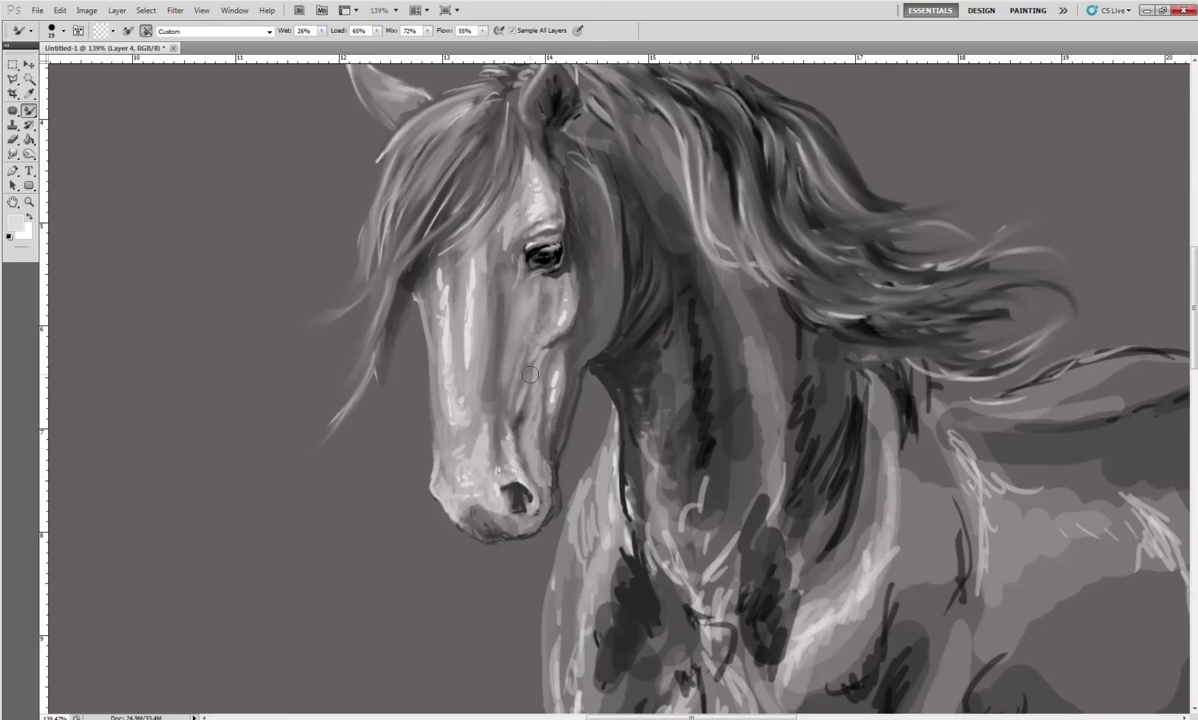
drag(540, 328, 566, 272)
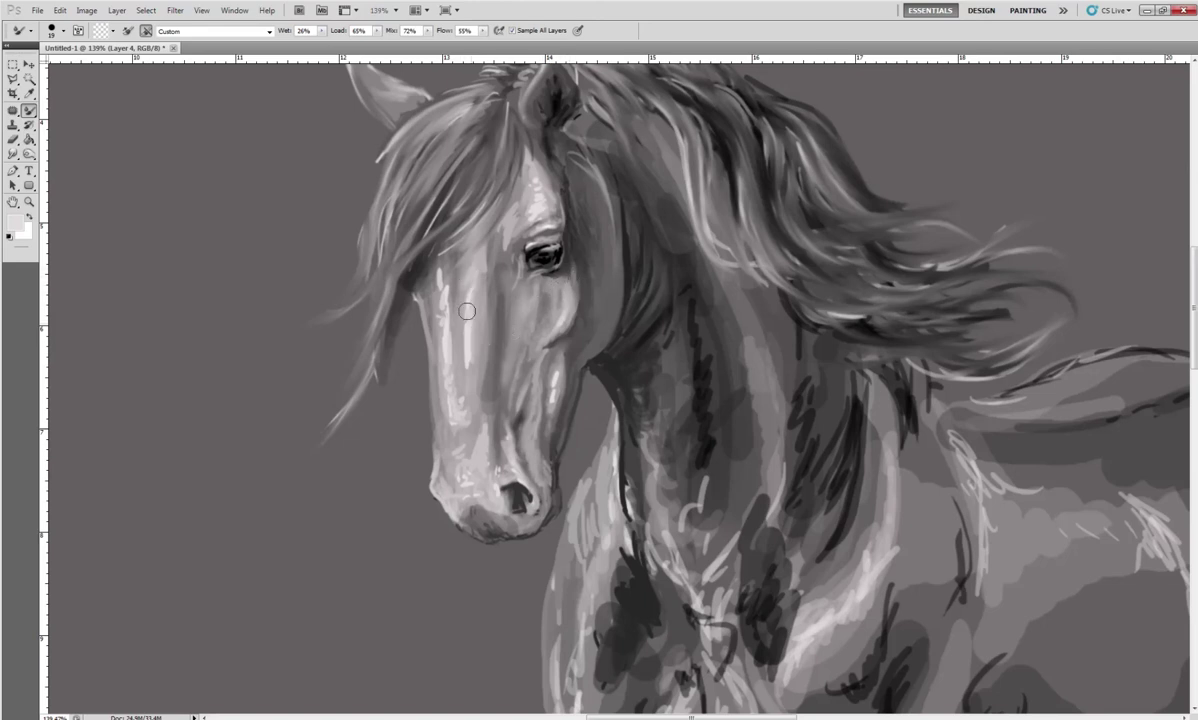
drag(441, 287, 430, 323)
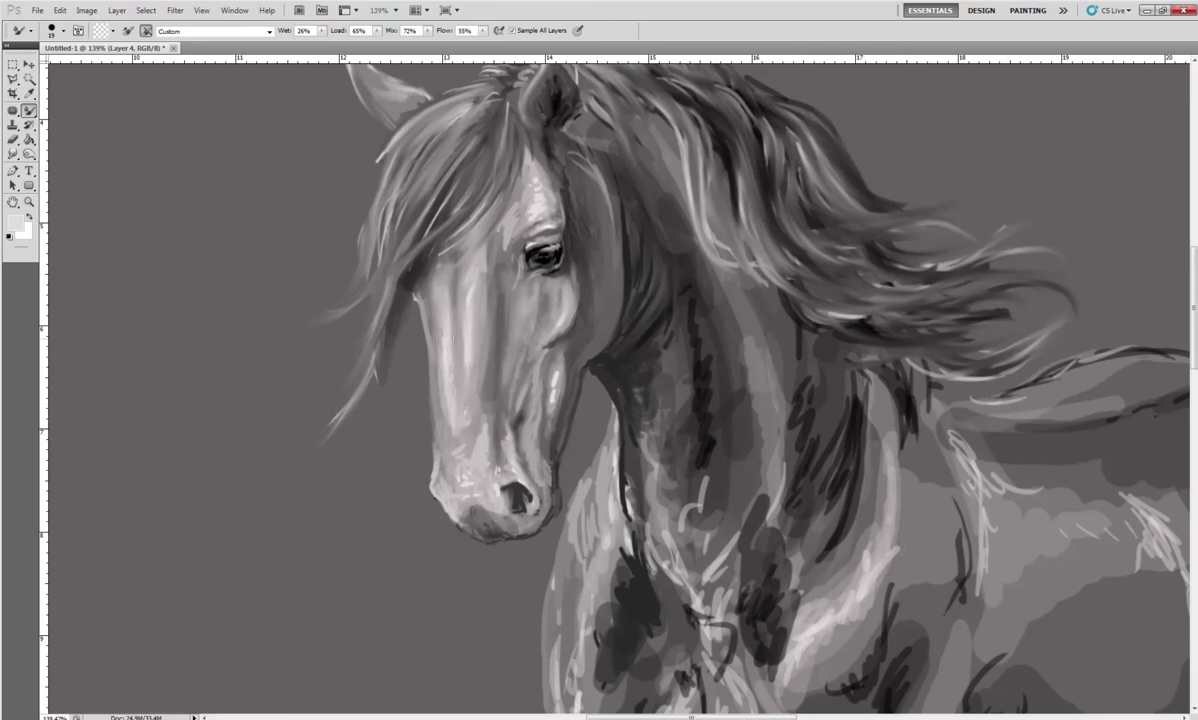
drag(491, 443, 456, 411)
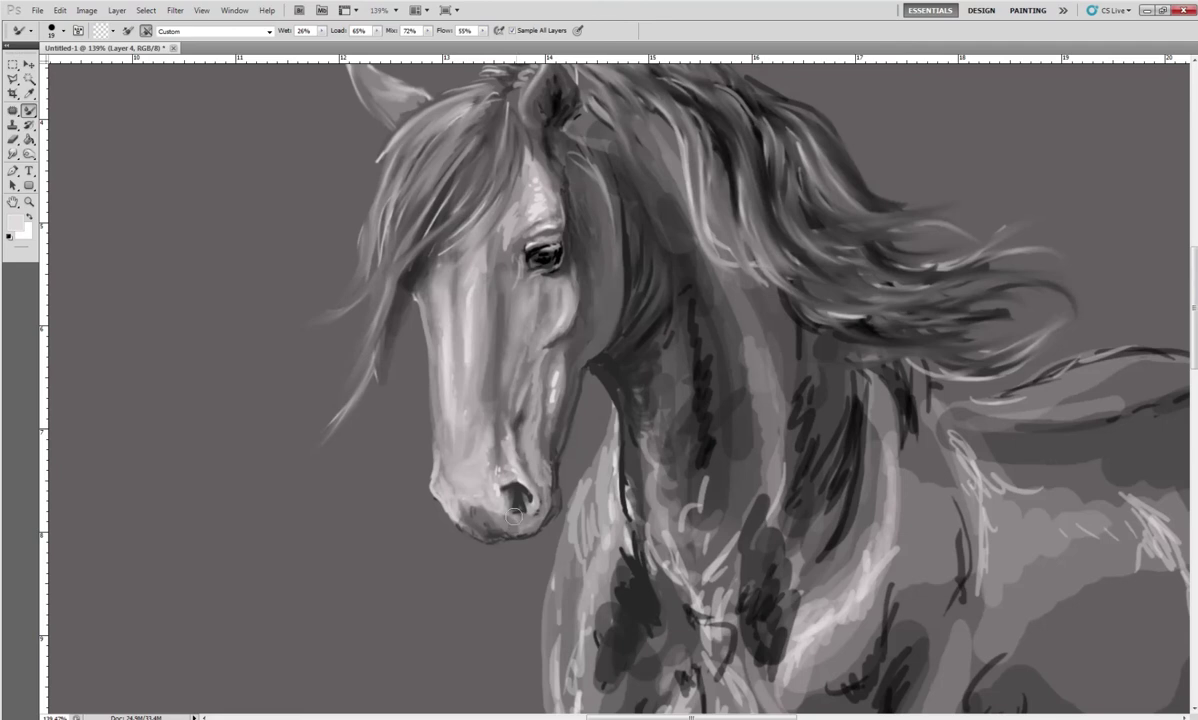
Repaint the nostril and muzzle, brighten forehead hair, and darken the eye
drag(470, 450, 530, 510)
mouse_move(510, 492)
mouse_down()
mouse_move(531, 500)
mouse_move(484, 482)
mouse_move(486, 464)
mouse_move(537, 495)
mouse_up()
drag(481, 437, 532, 480)
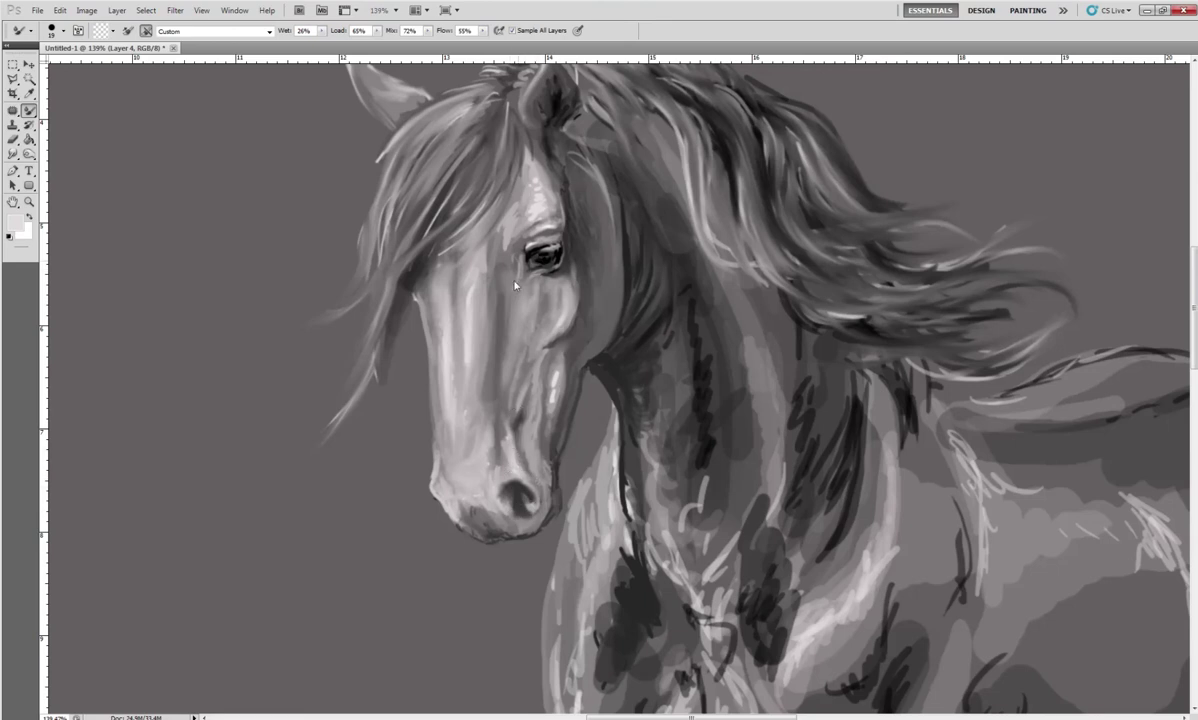
drag(486, 210, 470, 238)
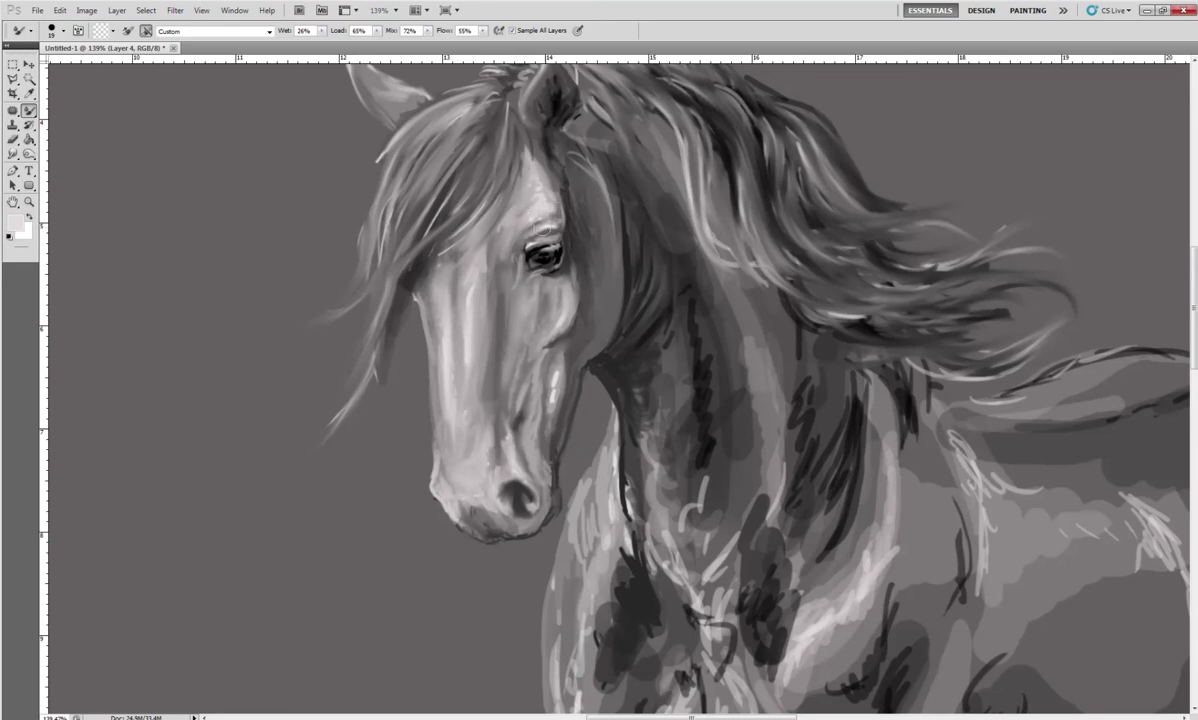
mouse_move(565, 254)
mouse_down()
mouse_move(505, 238)
mouse_move(524, 236)
mouse_up()
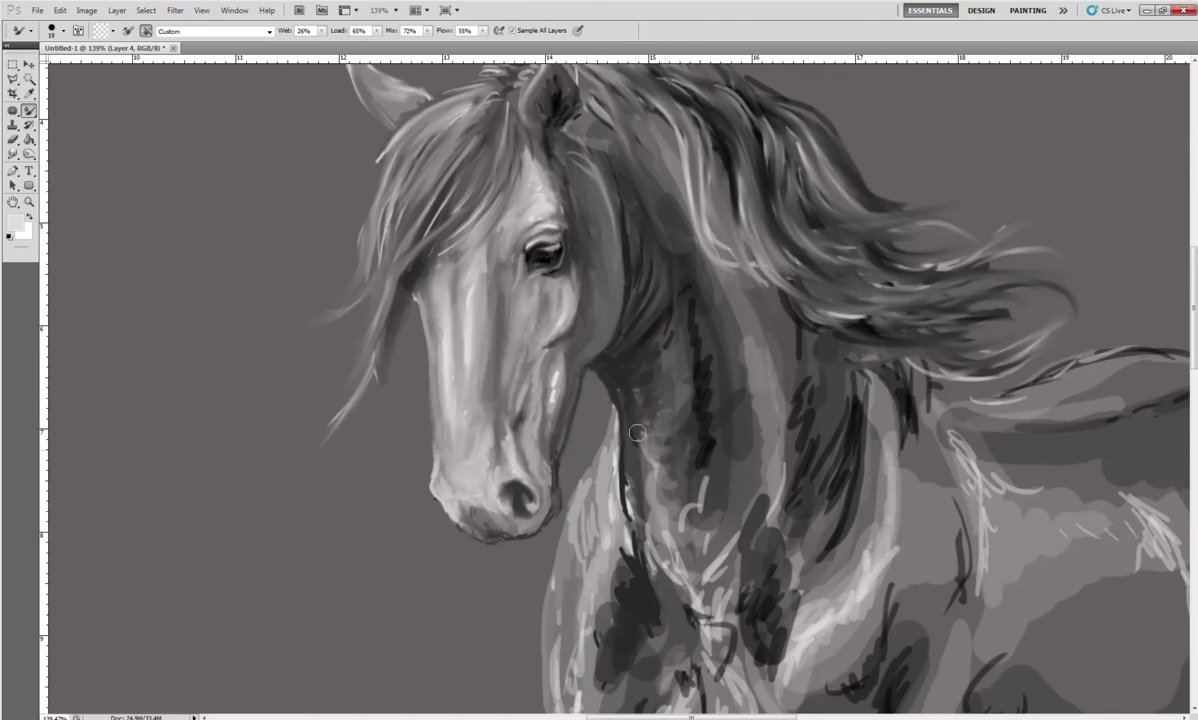
Blend dark and light streaks down the neck toward the chest, with jaw highlights
mouse_move(637, 433)
mouse_down()
mouse_move(590, 390)
mouse_move(659, 518)
mouse_up()
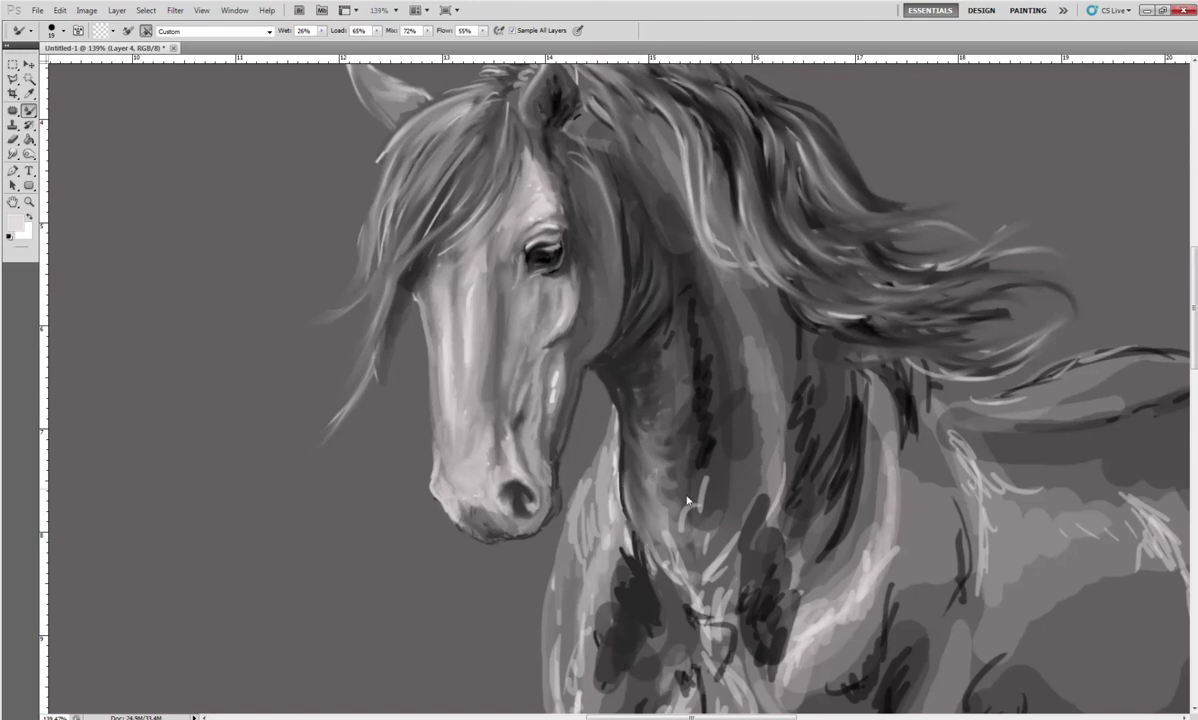
mouse_move(690, 492)
mouse_down()
mouse_move(693, 302)
mouse_move(703, 377)
mouse_up()
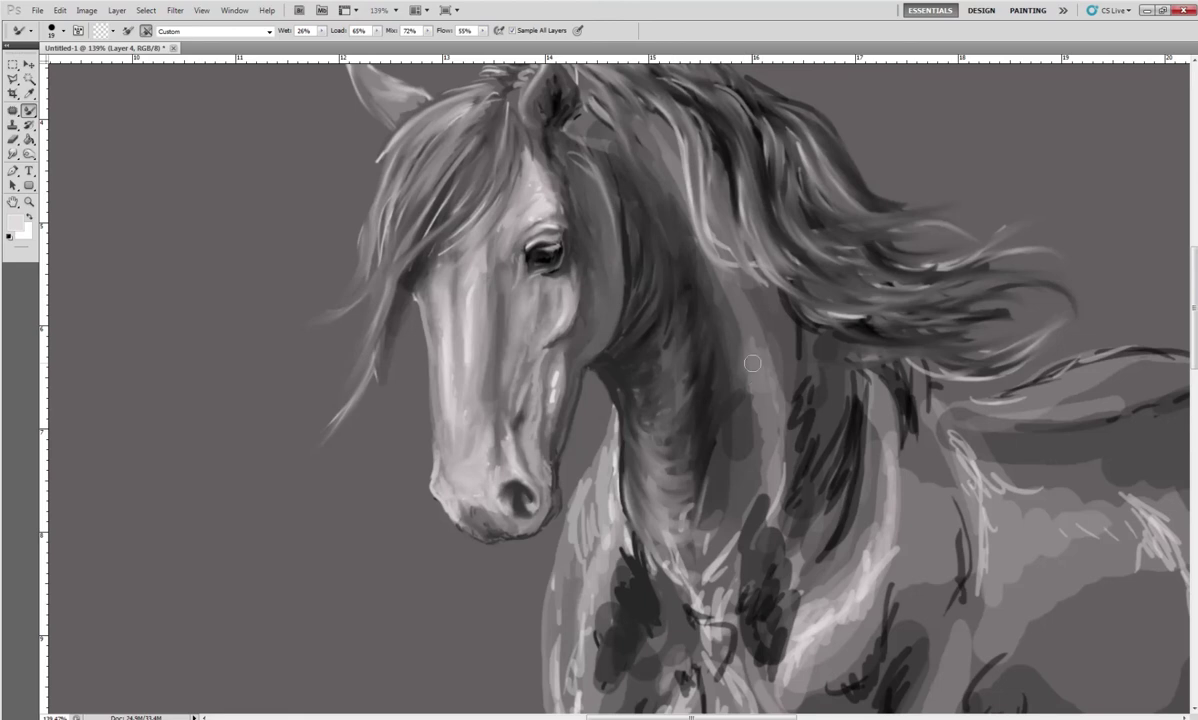
drag(790, 466, 794, 372)
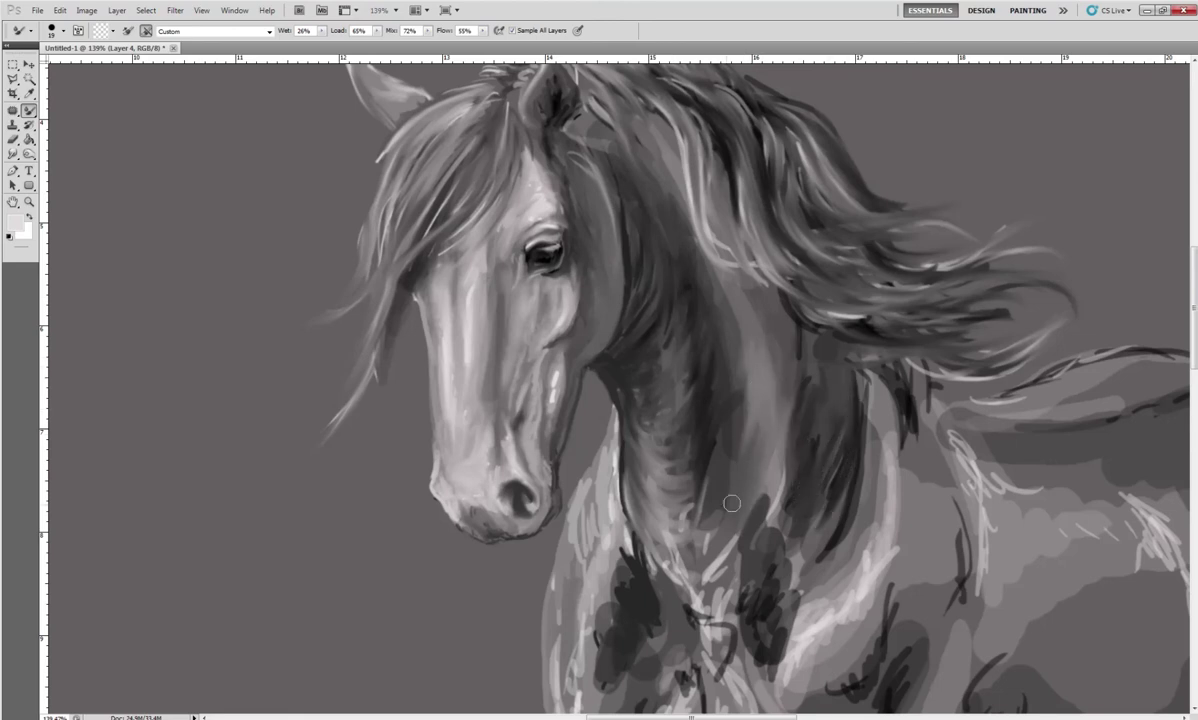
drag(643, 512, 624, 575)
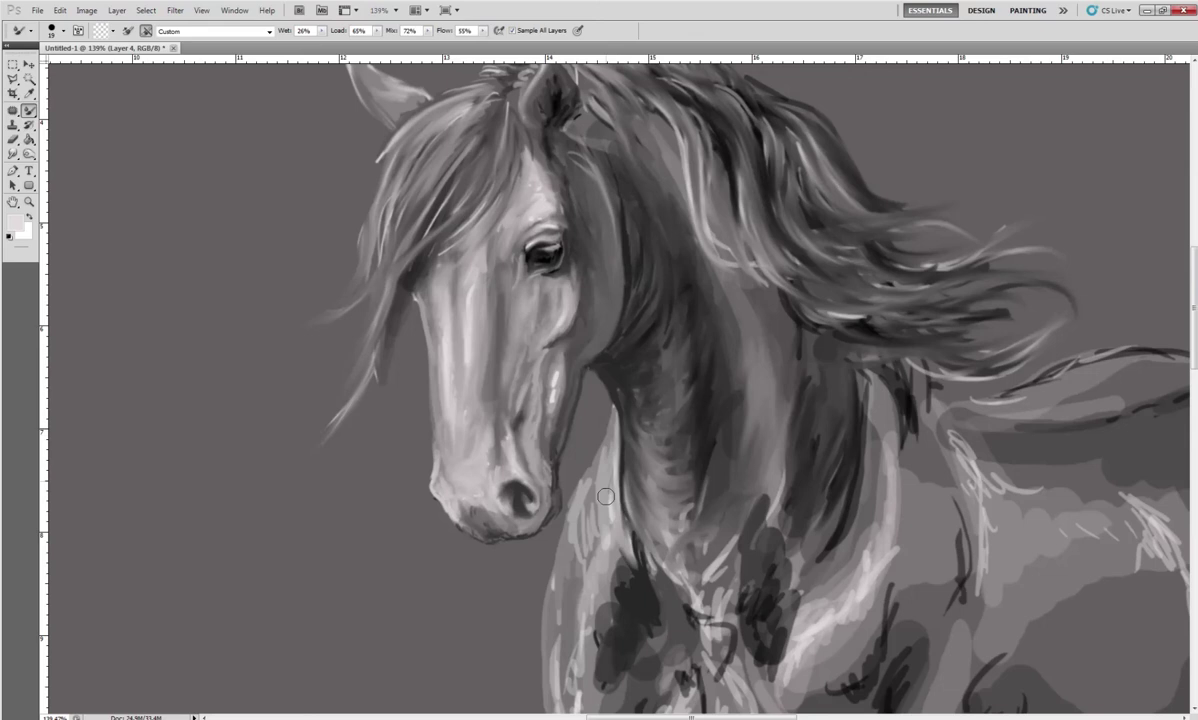
drag(552, 381, 569, 468)
mouse_move(620, 536)
mouse_down()
mouse_move(636, 582)
mouse_move(613, 568)
mouse_move(610, 612)
mouse_move(631, 658)
mouse_move(648, 557)
mouse_move(617, 520)
mouse_move(690, 534)
mouse_up()
mouse_move(611, 537)
mouse_down()
mouse_move(565, 512)
mouse_move(525, 568)
mouse_move(549, 606)
mouse_up()
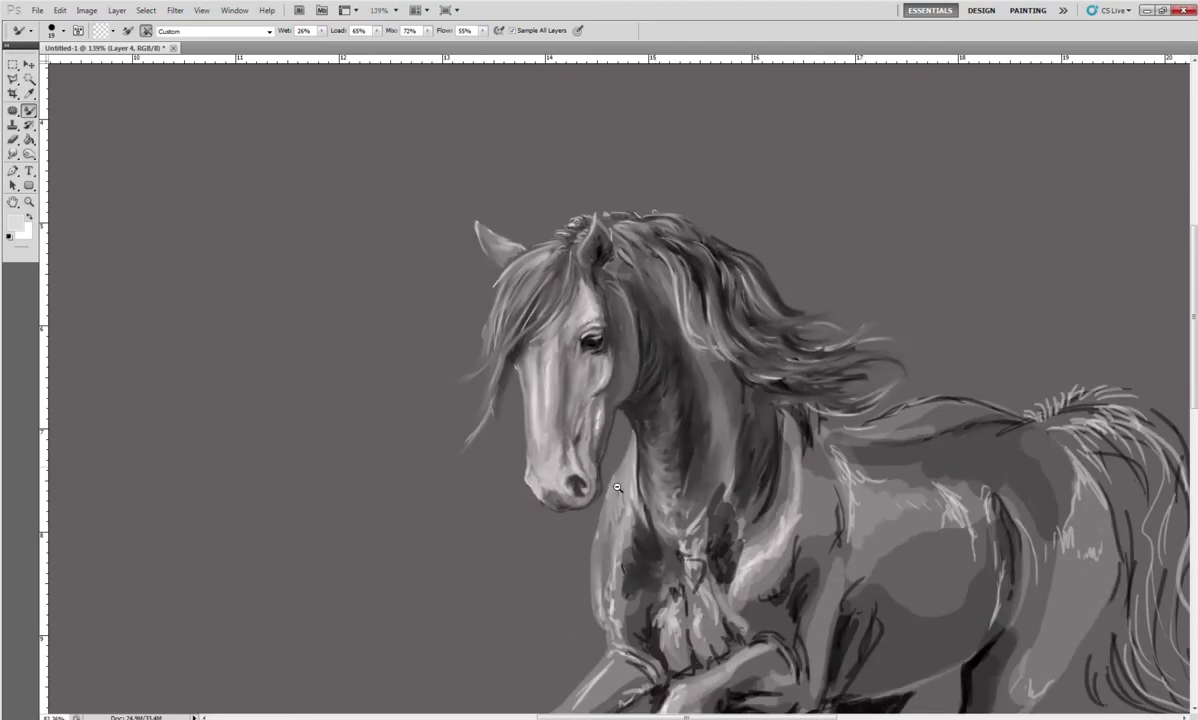
Zoom out to view the whole horse, zoom back in, and blend small chest patches
scroll(620, 489, down, 5)
drag(669, 530, 535, 394)
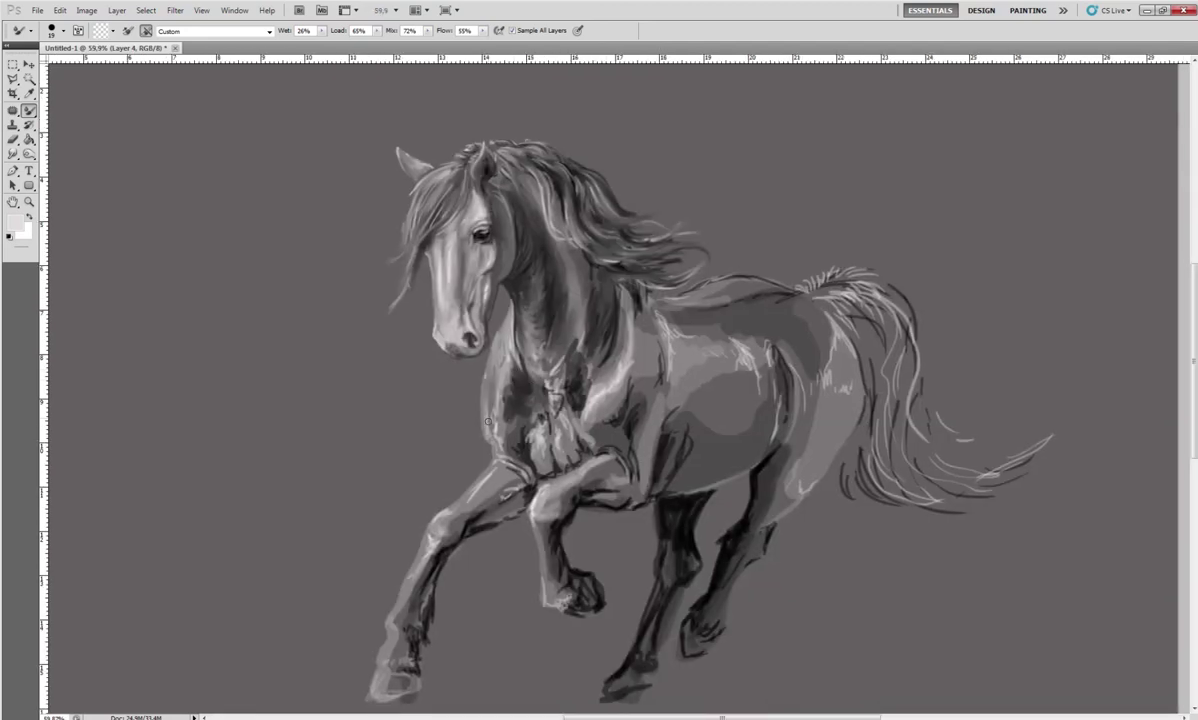
scroll(529, 398, up, 3)
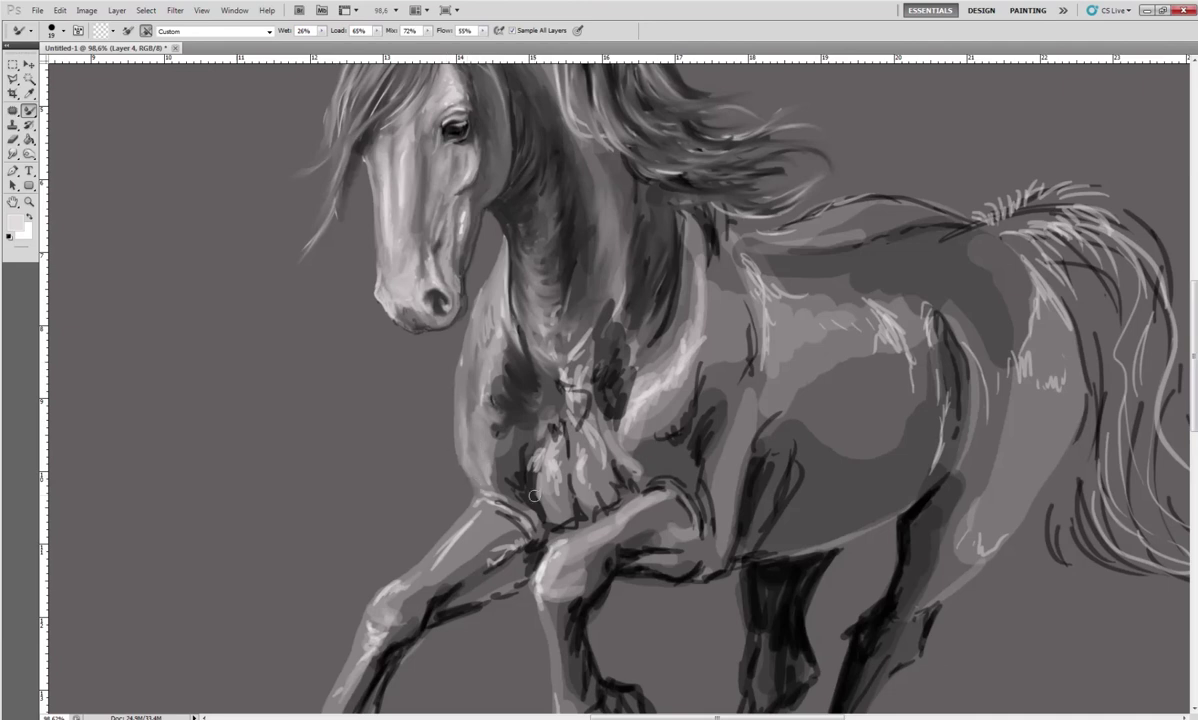
mouse_move(497, 432)
mouse_down()
mouse_move(500, 468)
mouse_move(485, 420)
mouse_move(495, 398)
mouse_up()
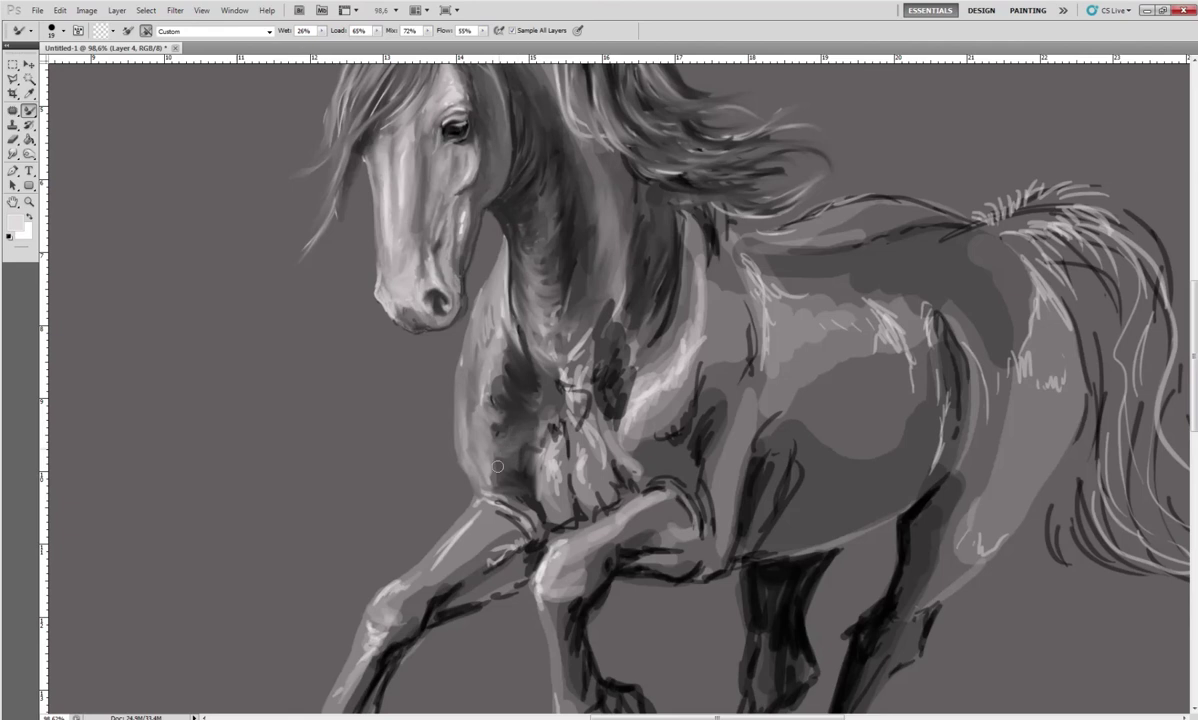
drag(553, 425, 546, 504)
drag(506, 380, 480, 399)
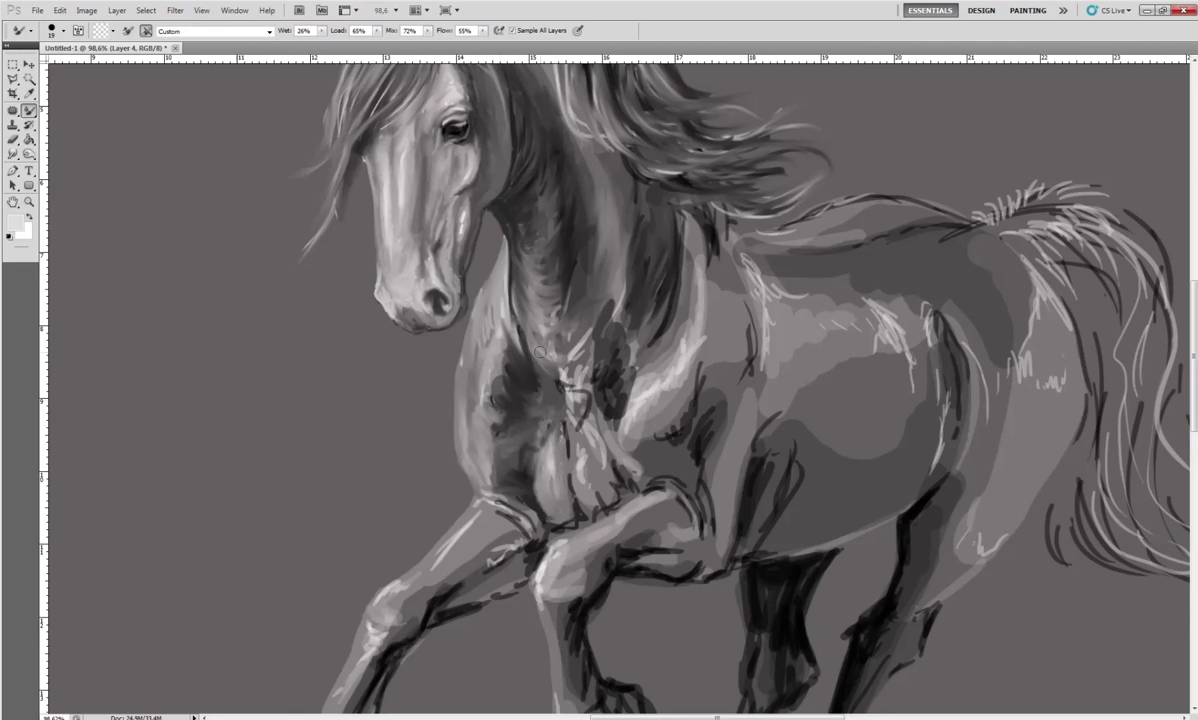
Lighten and reshape the chest and neck, sweeping highlights upward and smudging the shading
mouse_move(540, 352)
mouse_down()
mouse_move(498, 340)
mouse_move(545, 352)
mouse_move(586, 383)
mouse_move(551, 300)
mouse_move(573, 260)
mouse_up()
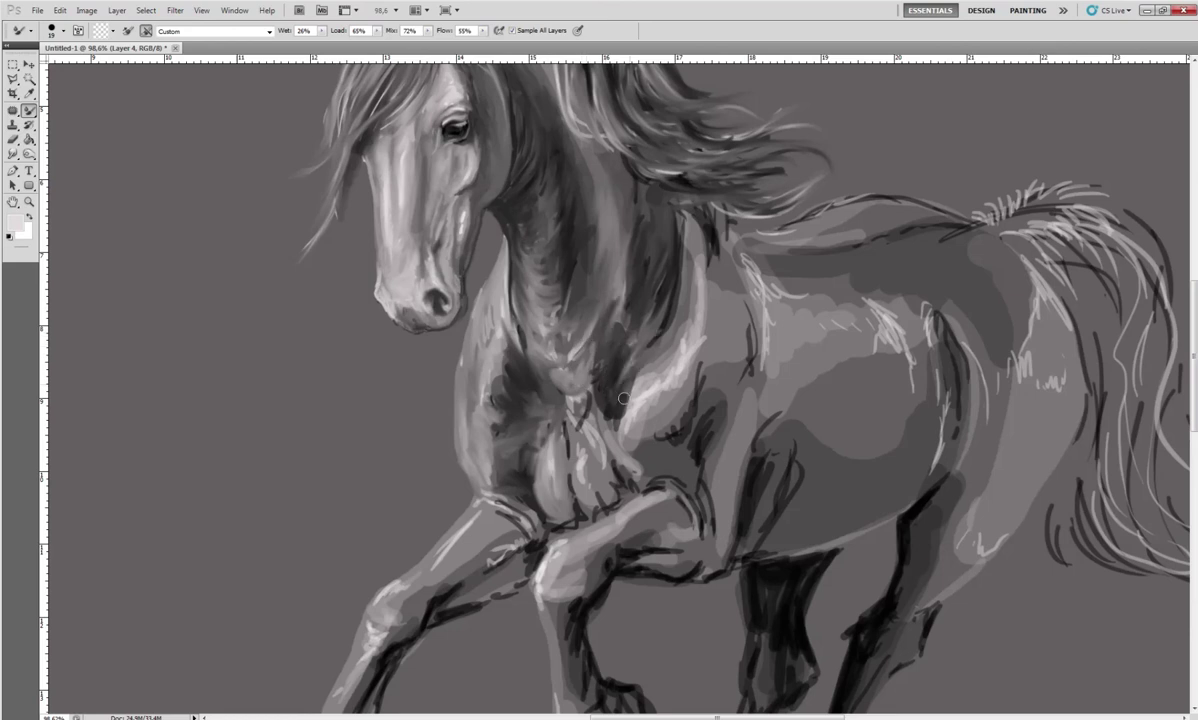
mouse_move(605, 375)
mouse_down()
mouse_move(647, 348)
mouse_move(580, 362)
mouse_move(575, 410)
mouse_up()
mouse_move(572, 355)
mouse_down()
mouse_move(562, 395)
mouse_move(596, 445)
mouse_move(575, 382)
mouse_move(622, 350)
mouse_move(640, 312)
mouse_up()
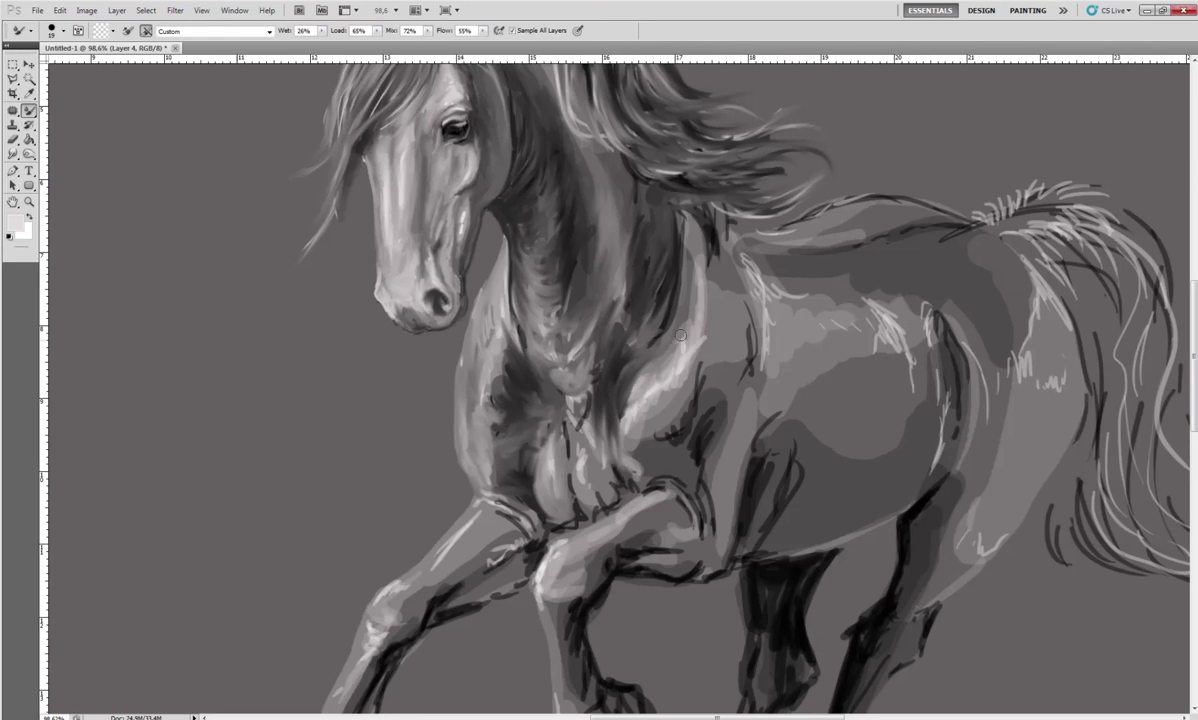
mouse_move(612, 370)
mouse_down()
mouse_move(655, 292)
mouse_move(652, 238)
mouse_up()
drag(636, 315, 592, 405)
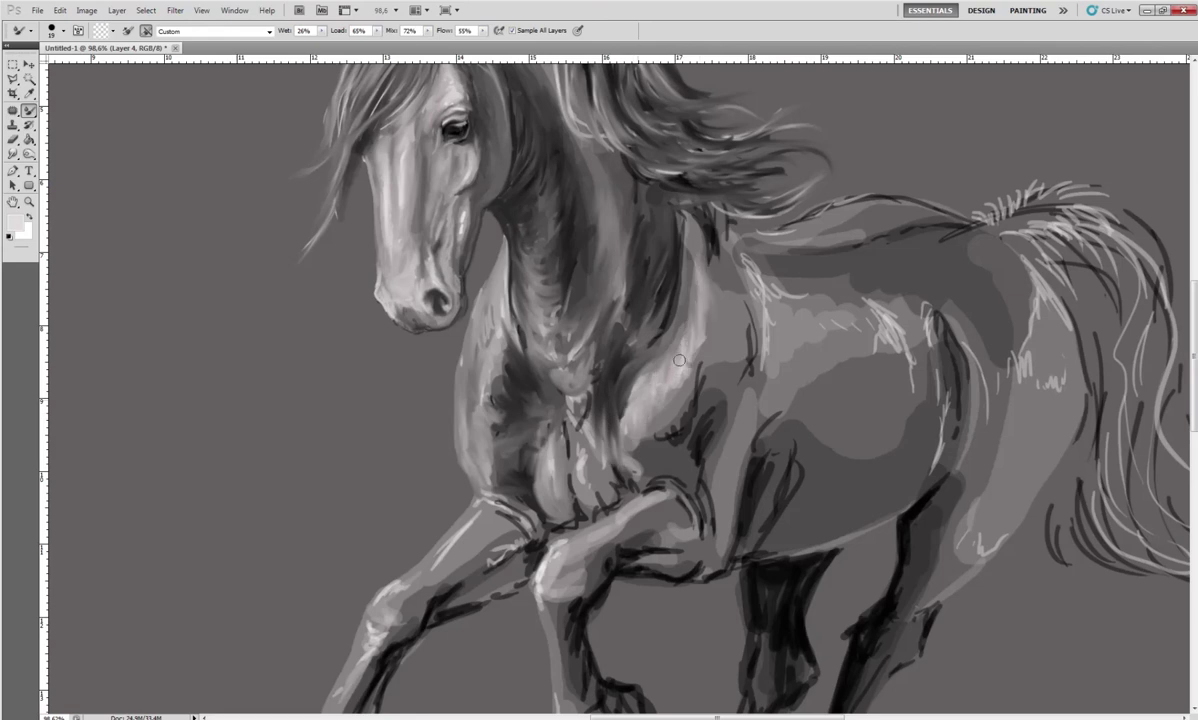
drag(701, 284, 692, 401)
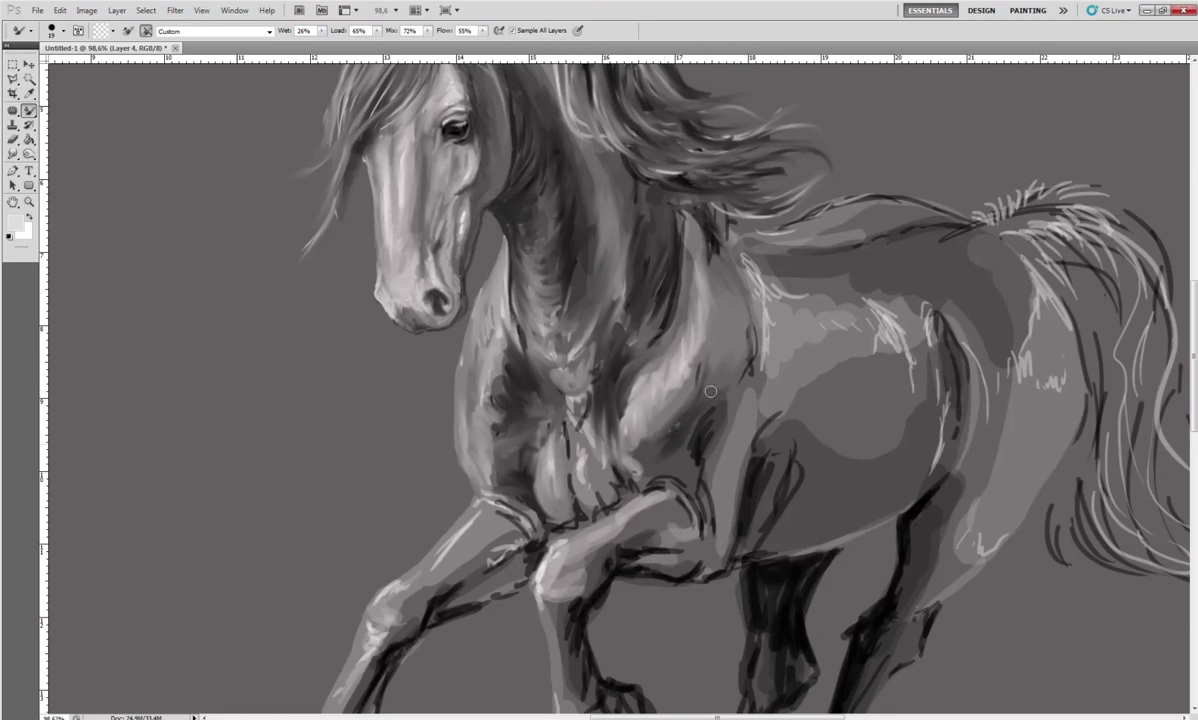
mouse_move(698, 392)
mouse_down()
mouse_move(702, 418)
mouse_move(670, 447)
mouse_up()
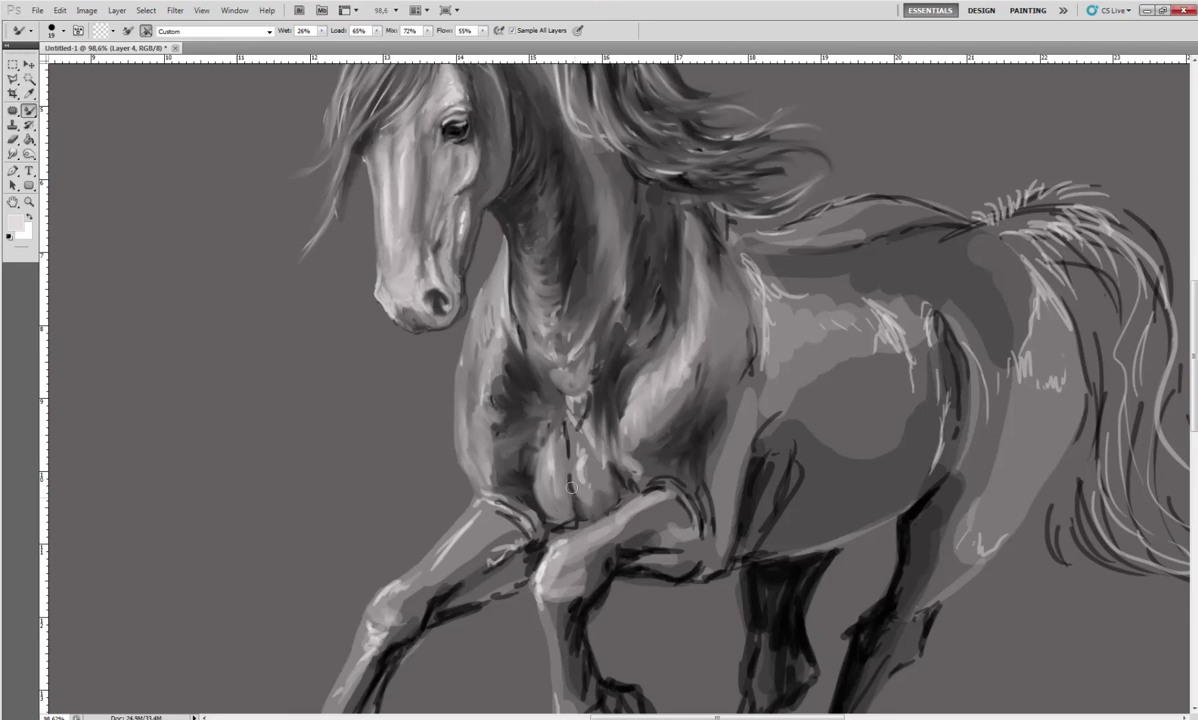
mouse_move(573, 512)
mouse_down()
mouse_move(554, 517)
mouse_move(545, 365)
mouse_move(530, 385)
mouse_move(582, 389)
mouse_up()
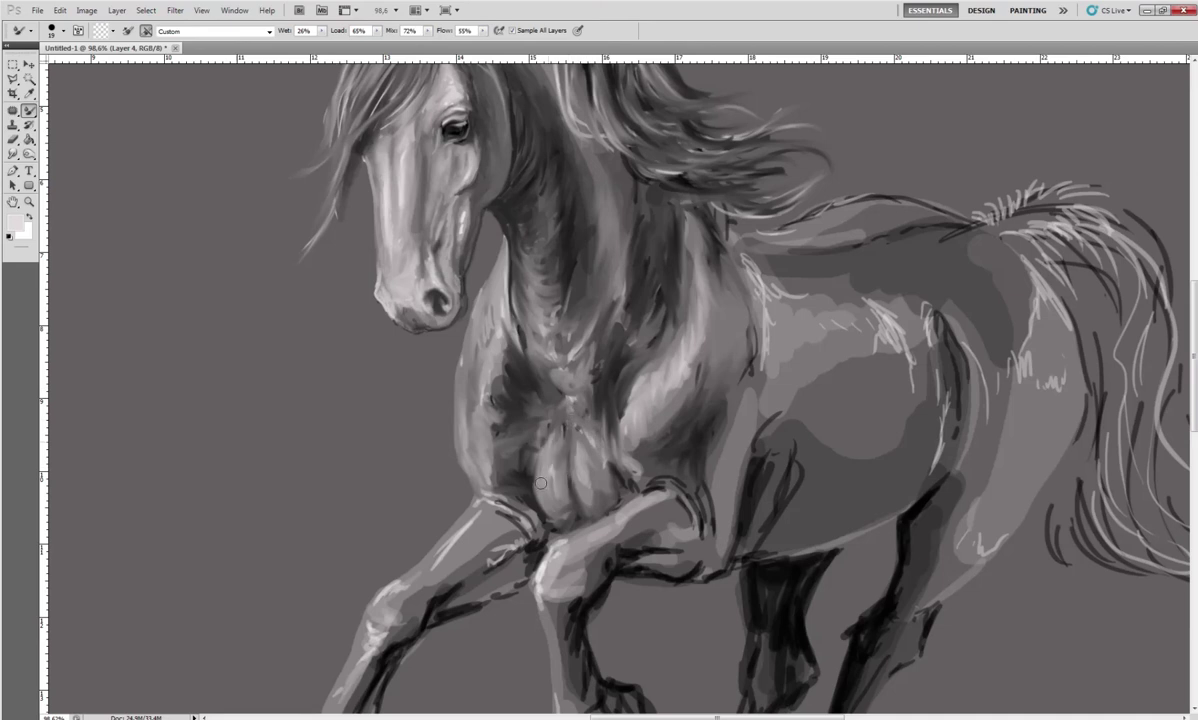
mouse_move(576, 368)
mouse_down()
mouse_move(530, 325)
mouse_move(570, 310)
mouse_move(540, 278)
mouse_move(557, 415)
mouse_move(500, 430)
mouse_move(535, 522)
mouse_move(472, 478)
mouse_move(495, 490)
mouse_move(460, 530)
mouse_move(513, 546)
mouse_move(490, 510)
mouse_move(415, 568)
mouse_move(438, 595)
mouse_move(440, 485)
mouse_move(408, 528)
mouse_move(409, 591)
mouse_move(548, 401)
mouse_move(612, 251)
mouse_up()
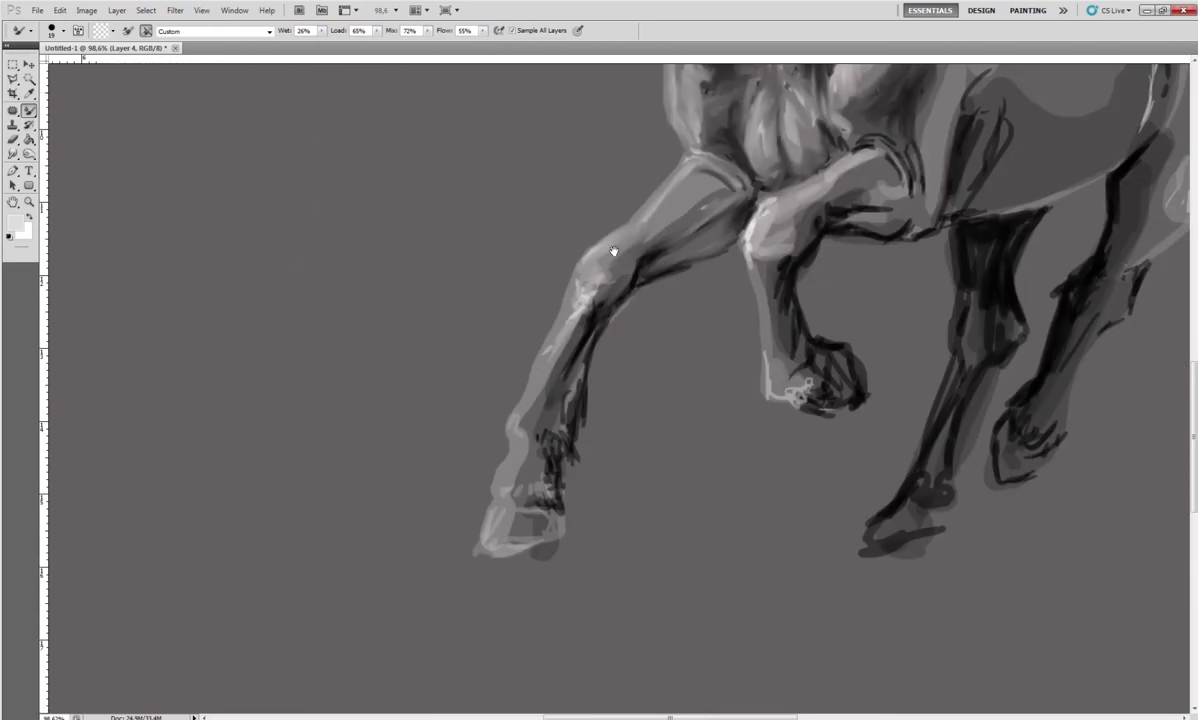
Blend the foreleg strokes, hoof outline, knee streak, elbow shading and hoof edge
mouse_move(582, 339)
mouse_down()
mouse_move(586, 369)
mouse_move(555, 456)
mouse_up()
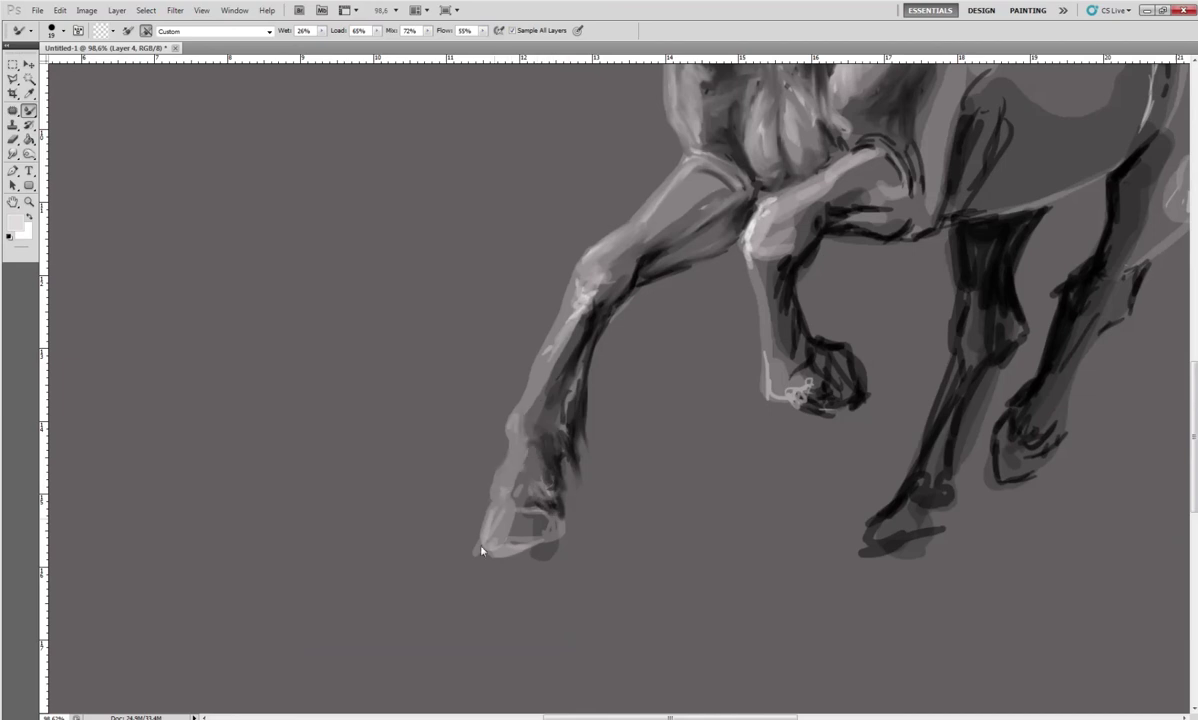
drag(485, 515, 534, 552)
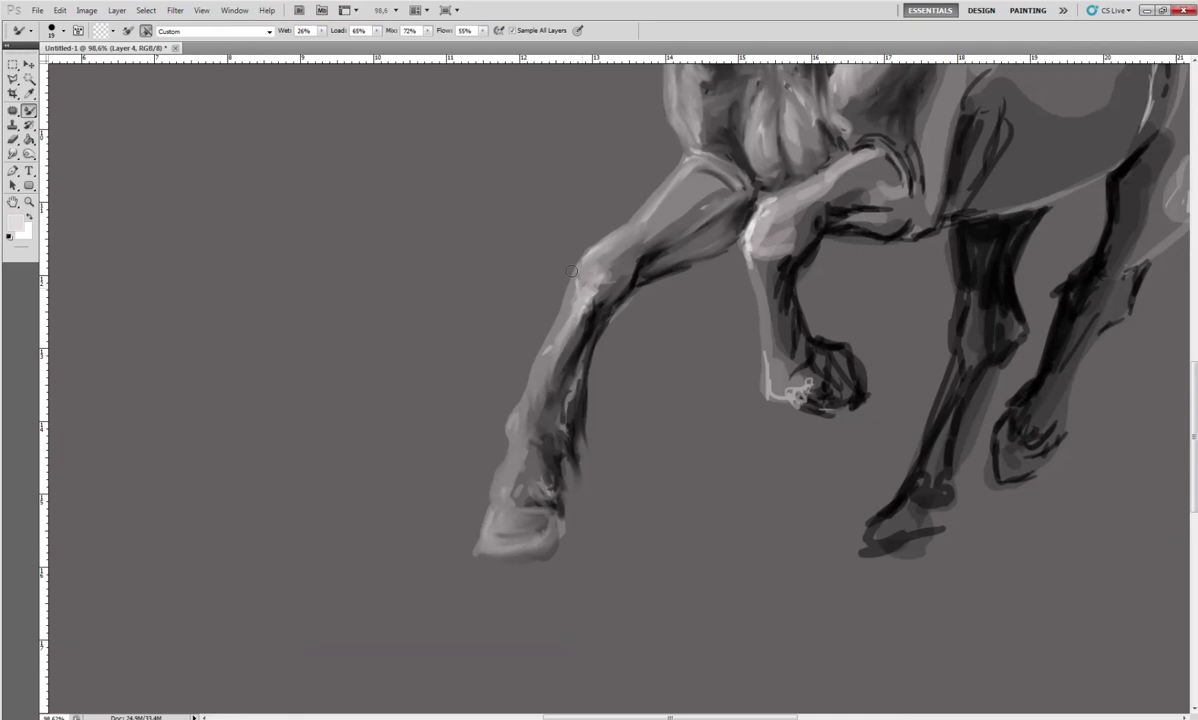
mouse_move(571, 270)
mouse_down()
mouse_move(604, 289)
mouse_move(589, 314)
mouse_up()
drag(745, 215, 753, 258)
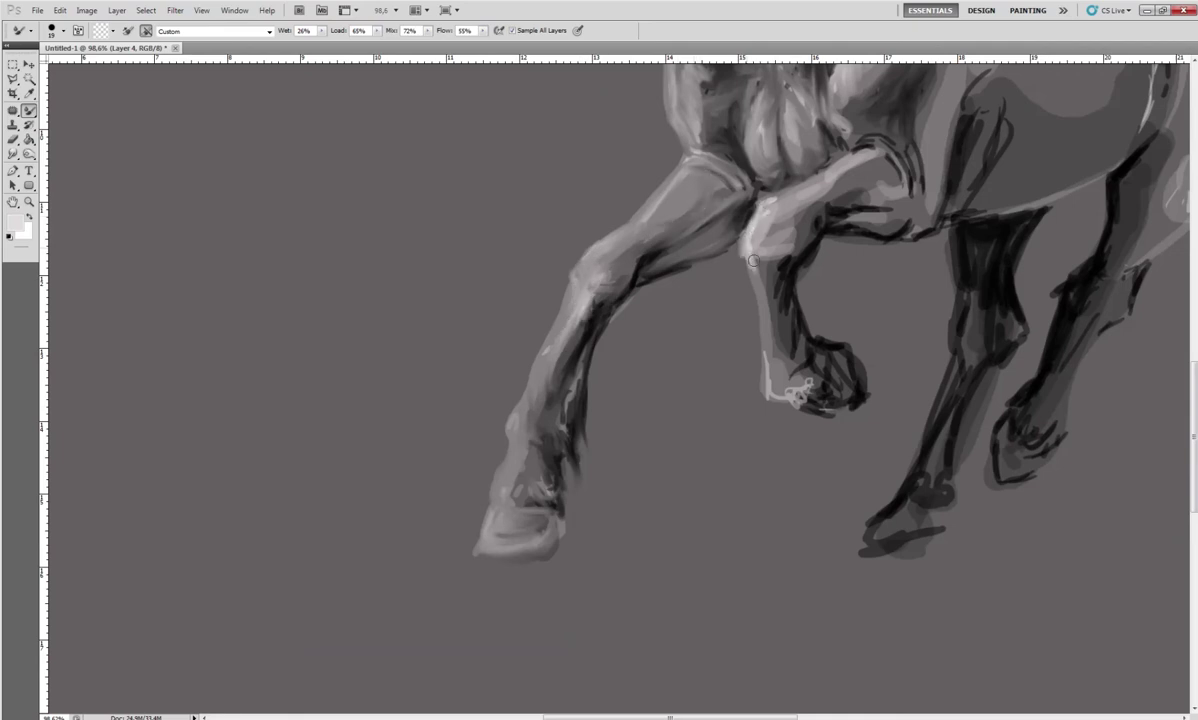
drag(730, 195, 805, 160)
drag(779, 383, 809, 377)
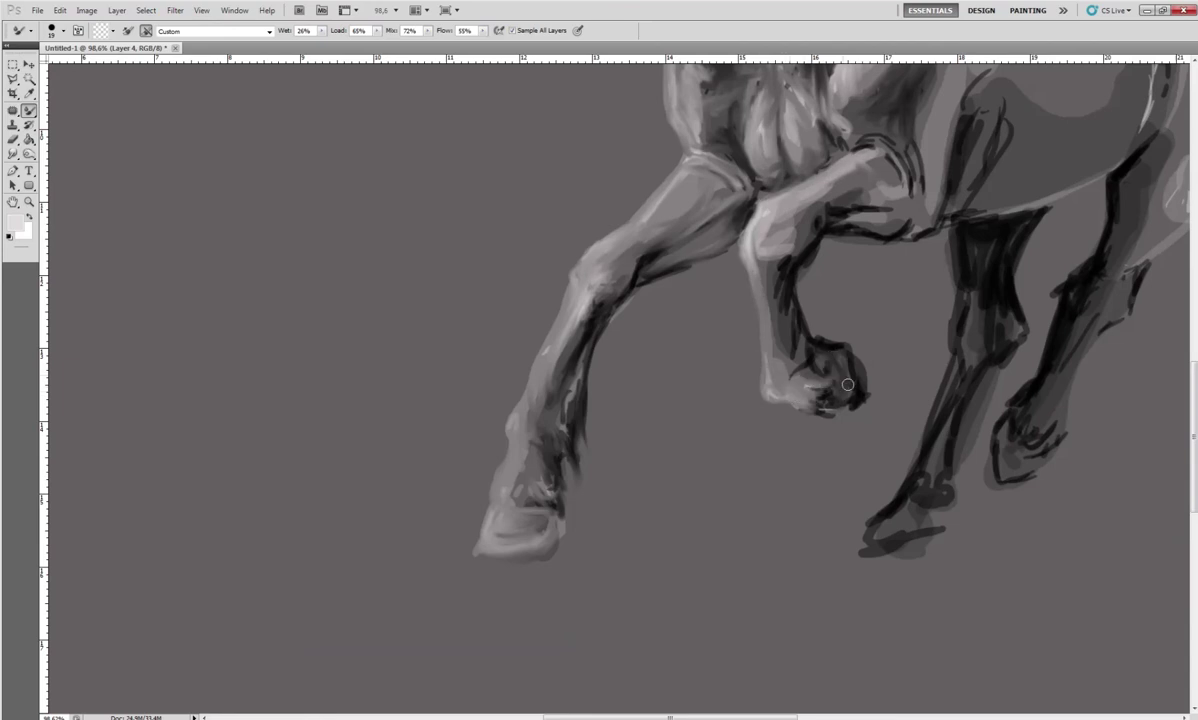
Merge the hoof outlines and blend the upper foreleg, forearm, elbow and shoulder strokes
mouse_move(822, 405)
mouse_down()
mouse_move(849, 352)
mouse_move(784, 351)
mouse_up()
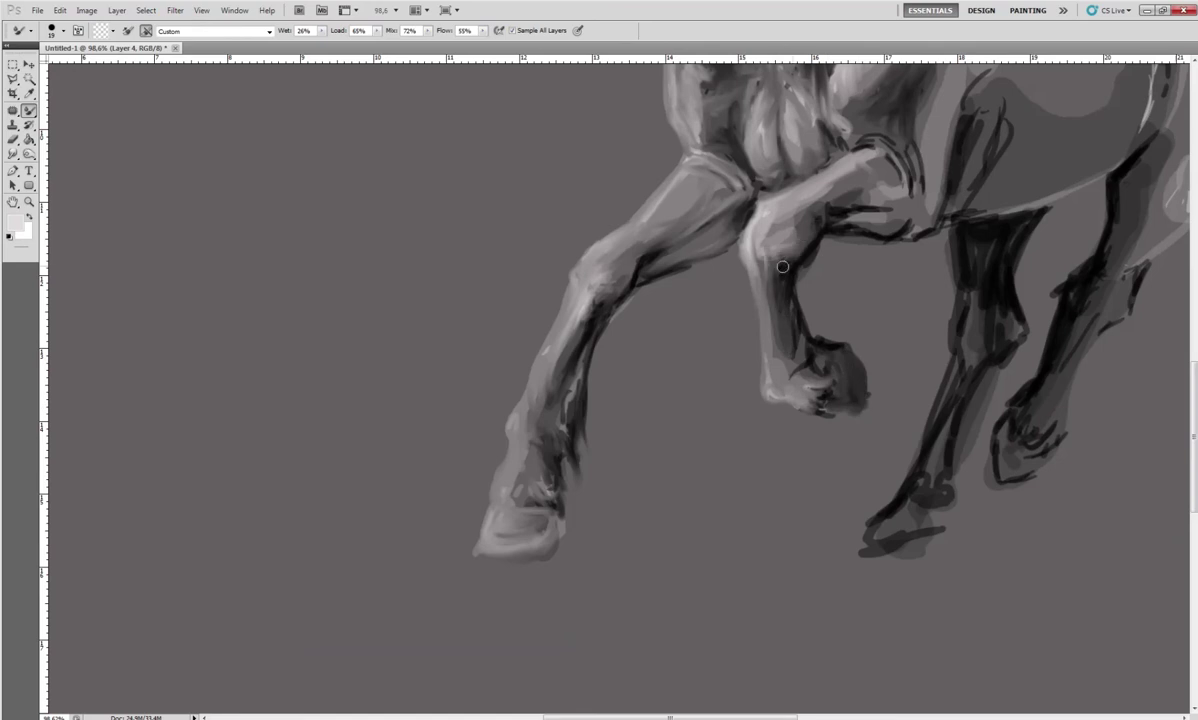
drag(781, 265, 891, 199)
mouse_move(870, 224)
mouse_down()
mouse_move(790, 205)
mouse_move(830, 220)
mouse_move(880, 216)
mouse_up()
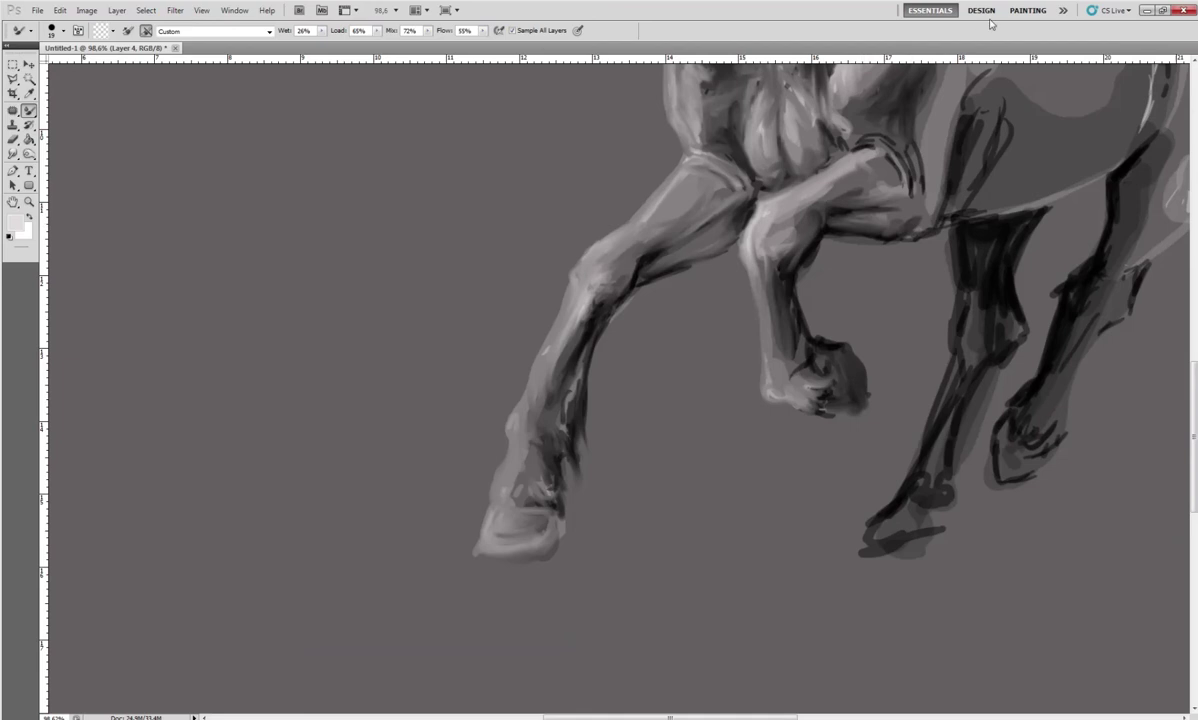
drag(875, 160, 895, 142)
drag(990, 104, 951, 203)
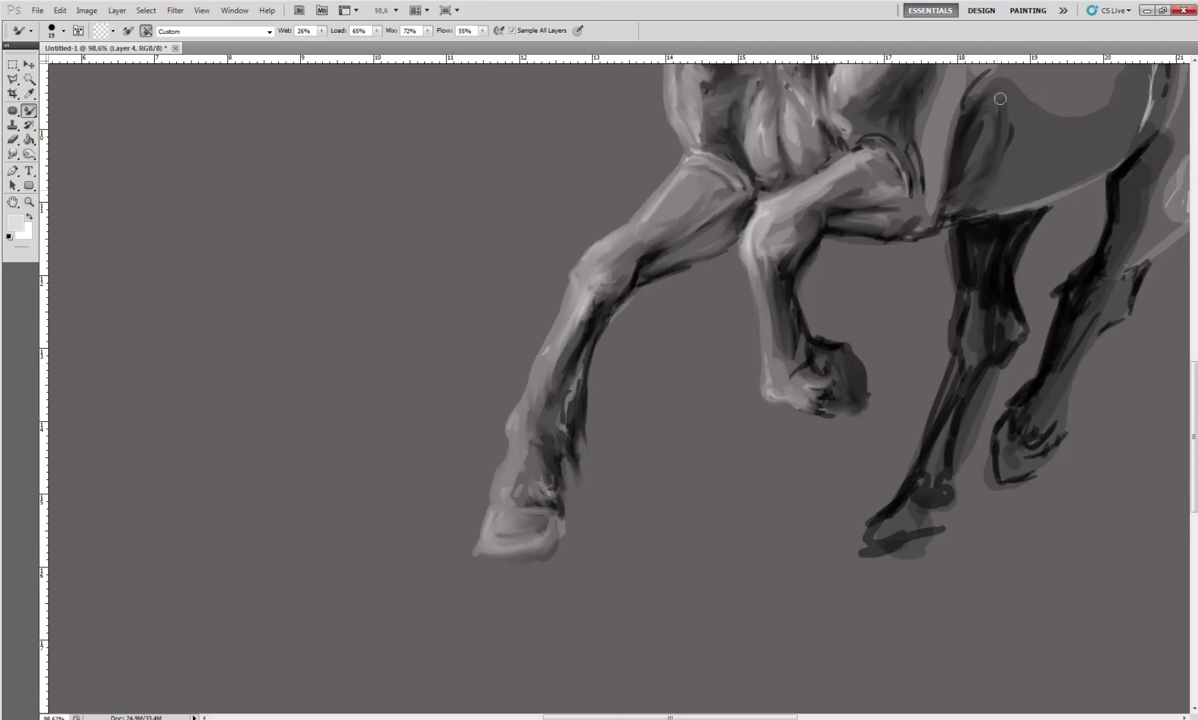
Pan to the hind legs and smear the dark hind leg, hoof and thigh edge
drag(947, 325, 745, 430)
scroll(745, 430, down, 1)
scroll(743, 361, down, 1)
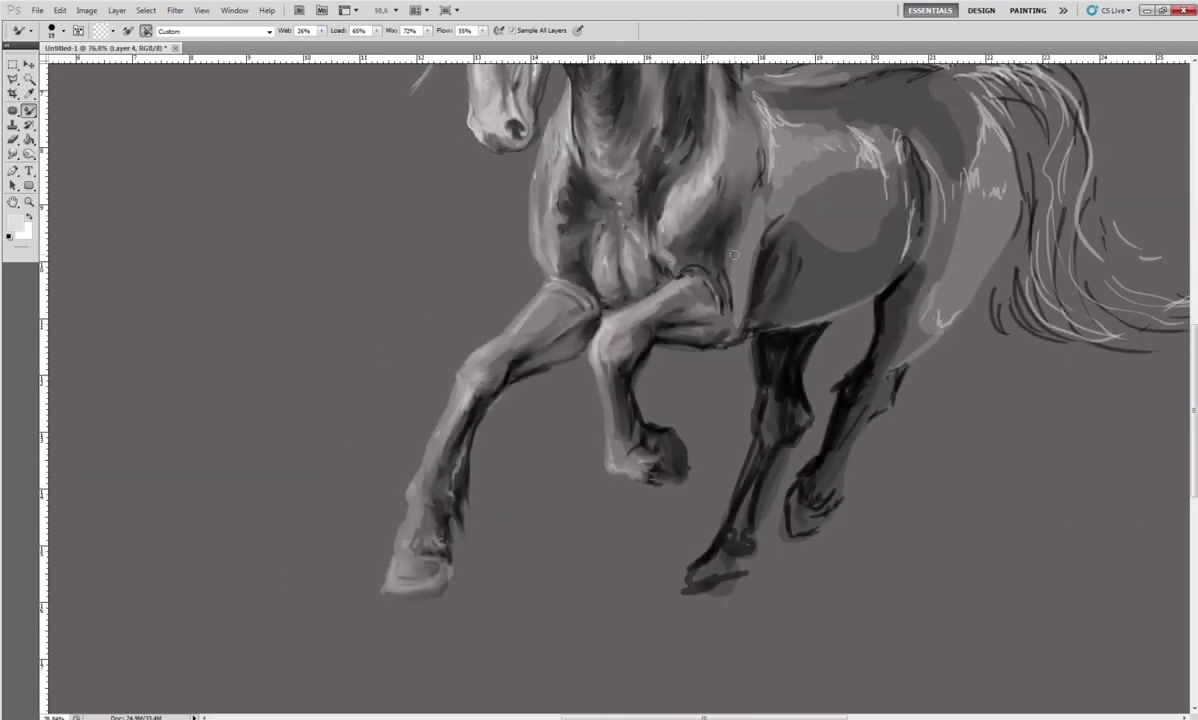
mouse_move(820, 223)
mouse_down()
mouse_move(650, 268)
mouse_move(648, 253)
mouse_up()
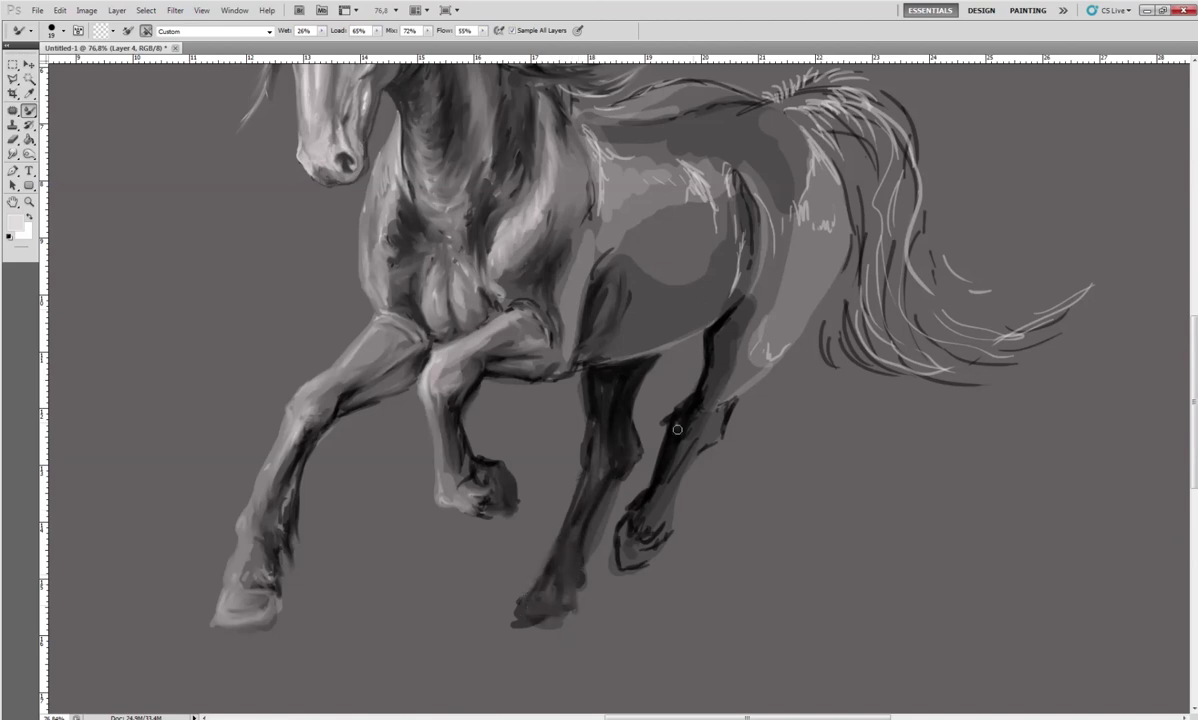
drag(684, 406, 642, 542)
drag(691, 434, 621, 559)
mouse_move(618, 513)
mouse_down()
mouse_move(639, 548)
mouse_move(671, 497)
mouse_up()
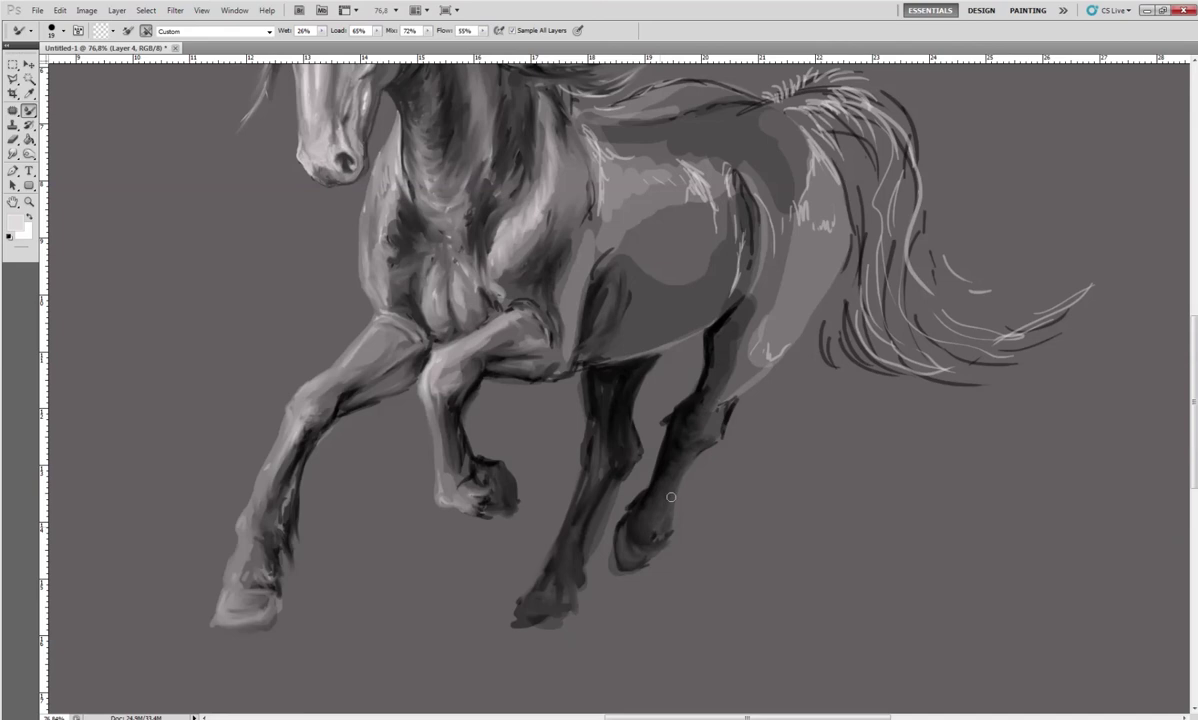
drag(716, 352, 718, 359)
drag(718, 359, 766, 350)
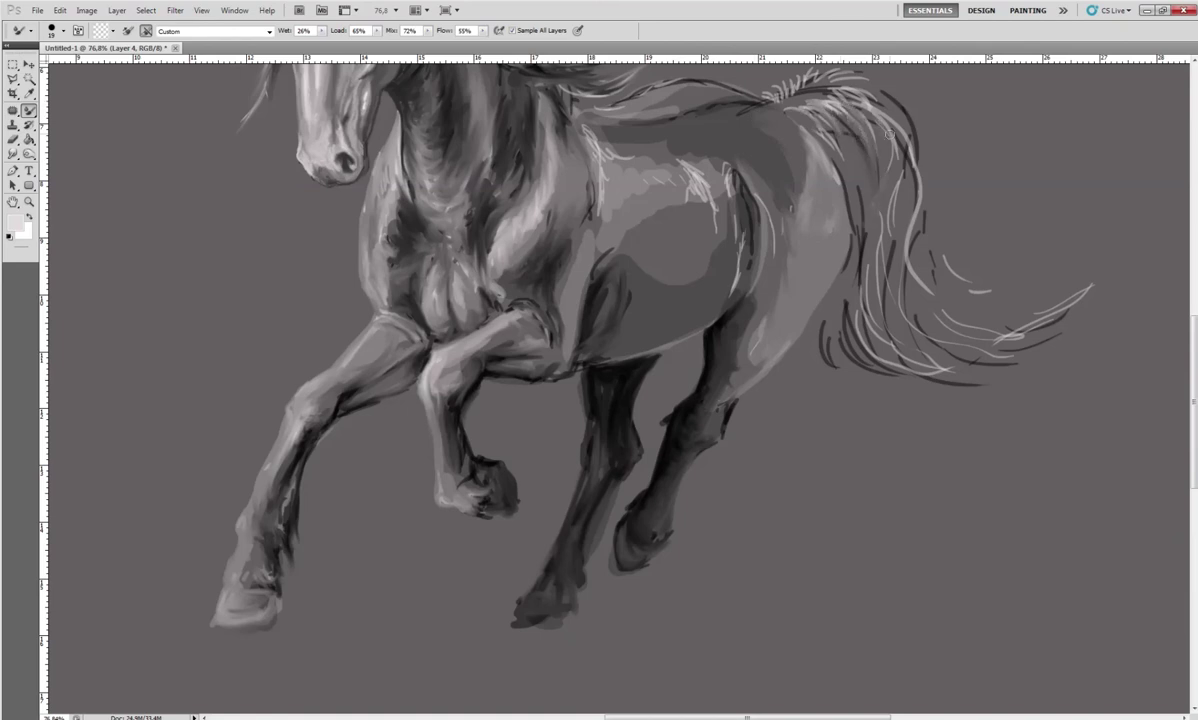
Paint several light and dark strands into the tail
drag(870, 250, 856, 350)
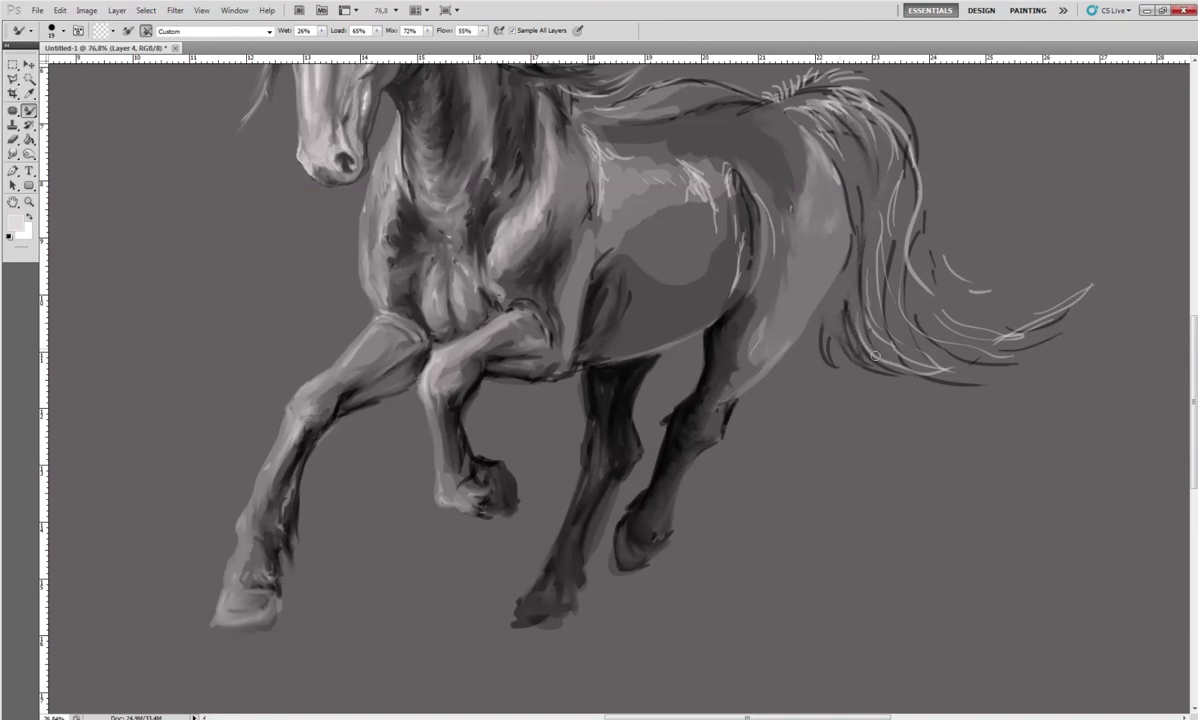
drag(822, 240, 830, 303)
drag(834, 200, 822, 295)
drag(836, 225, 846, 272)
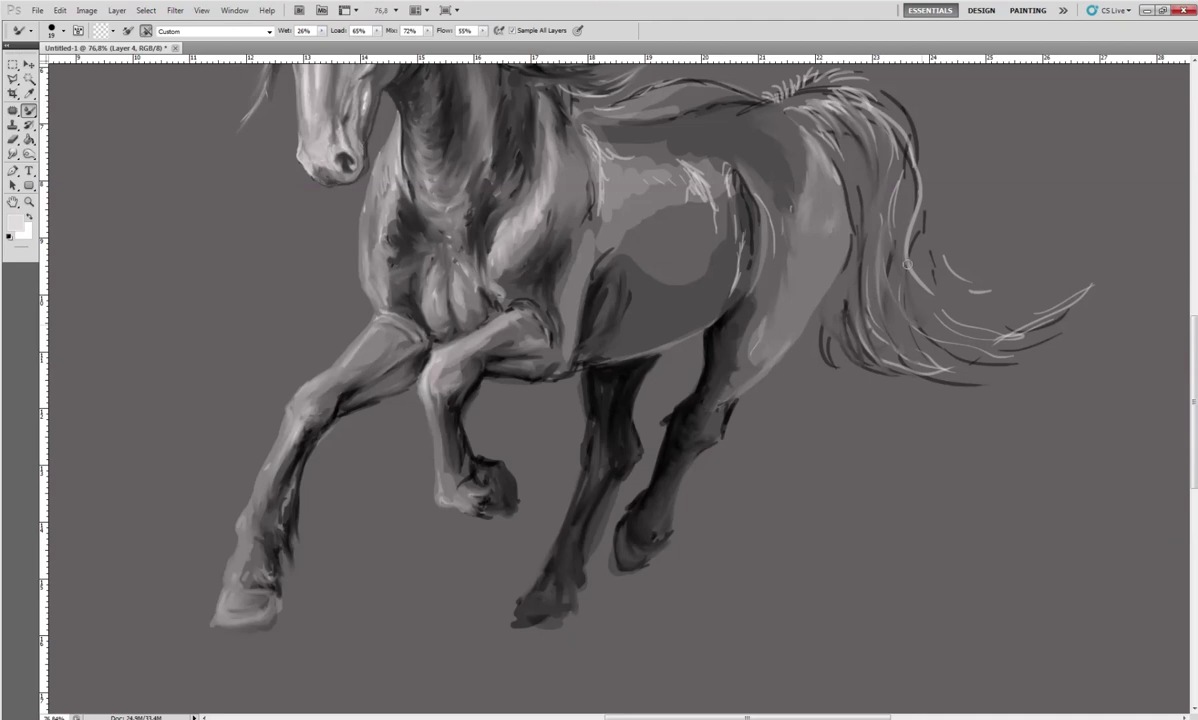
drag(850, 203, 855, 263)
drag(908, 186, 918, 240)
drag(892, 150, 900, 174)
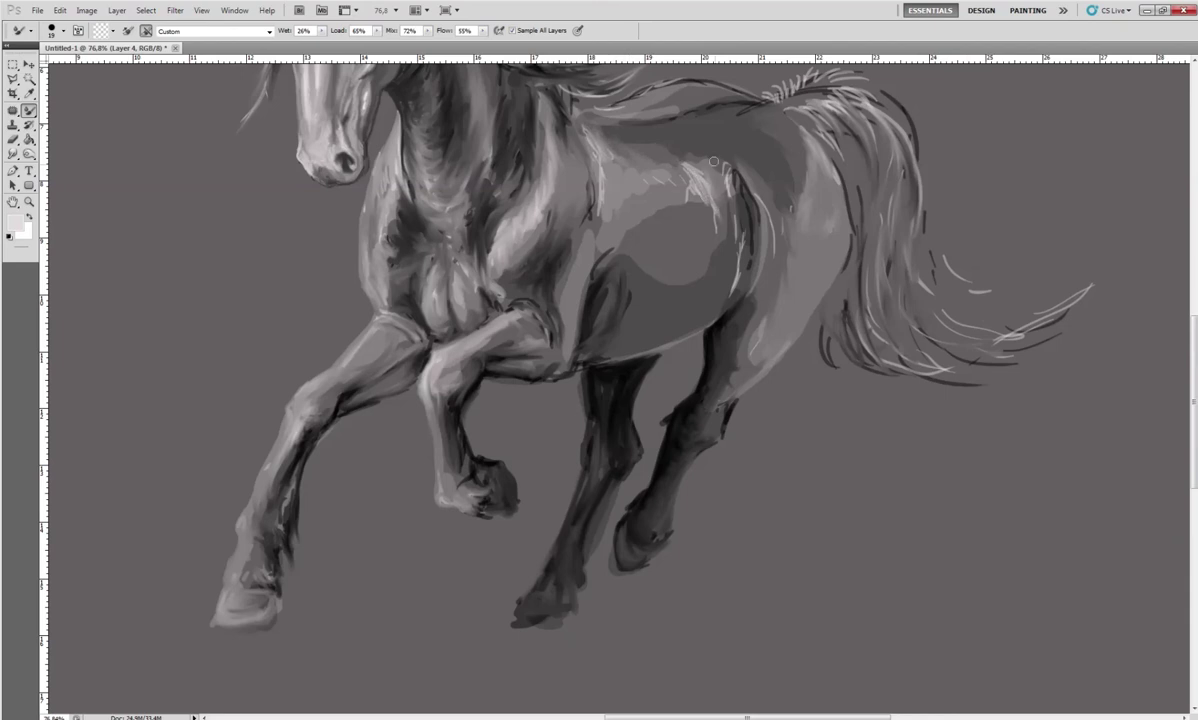
Softly lighten the upper and lower flank and add a highlight on the shoulder
mouse_move(722, 172)
mouse_down()
mouse_move(741, 208)
mouse_move(724, 193)
mouse_up()
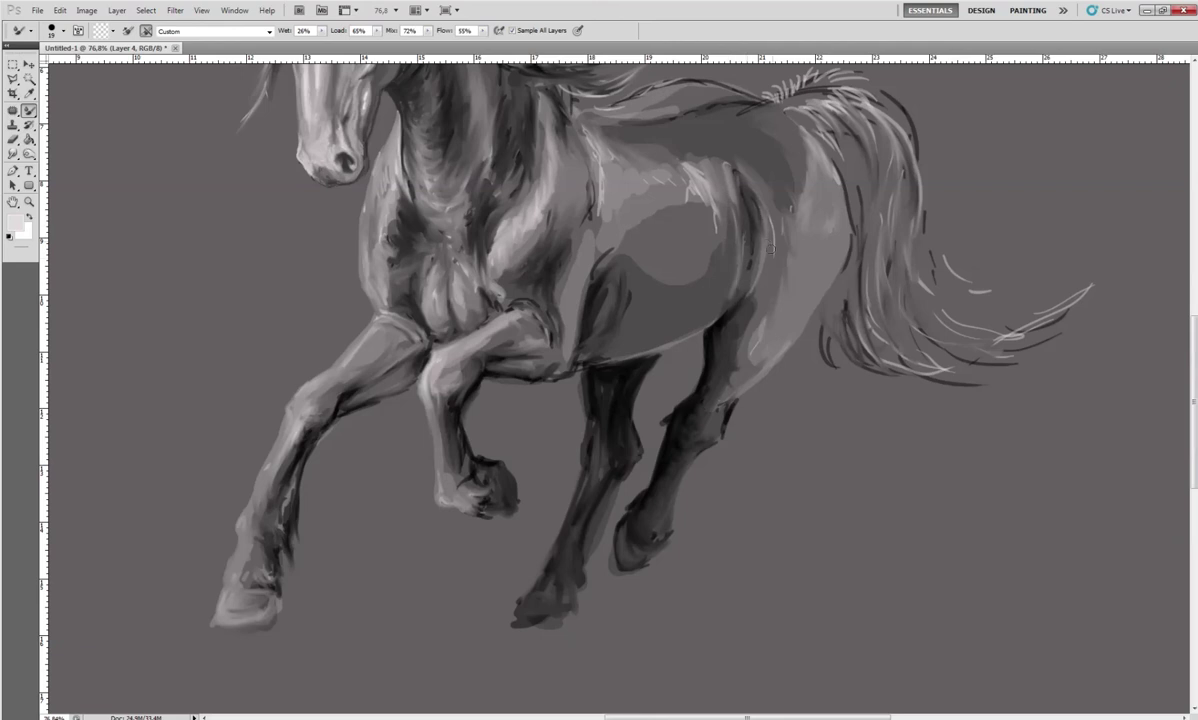
drag(707, 217, 670, 191)
drag(642, 242, 669, 195)
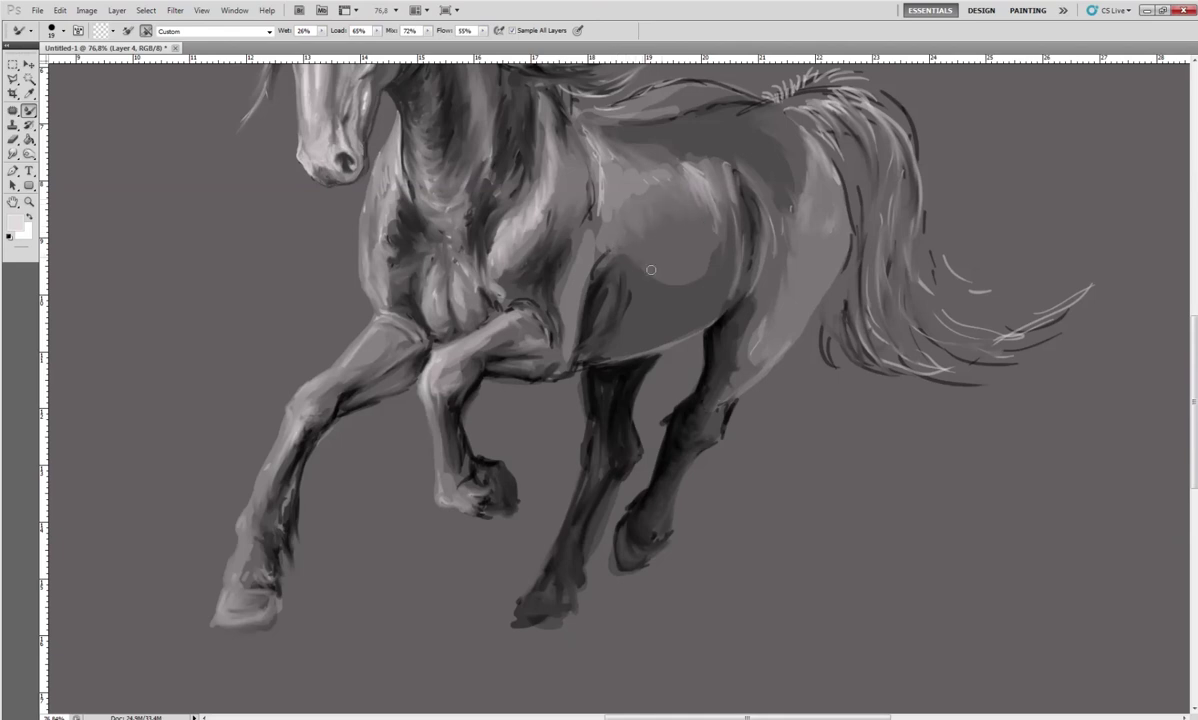
drag(693, 249, 712, 276)
drag(591, 276, 597, 253)
drag(540, 292, 570, 237)
drag(595, 160, 600, 210)
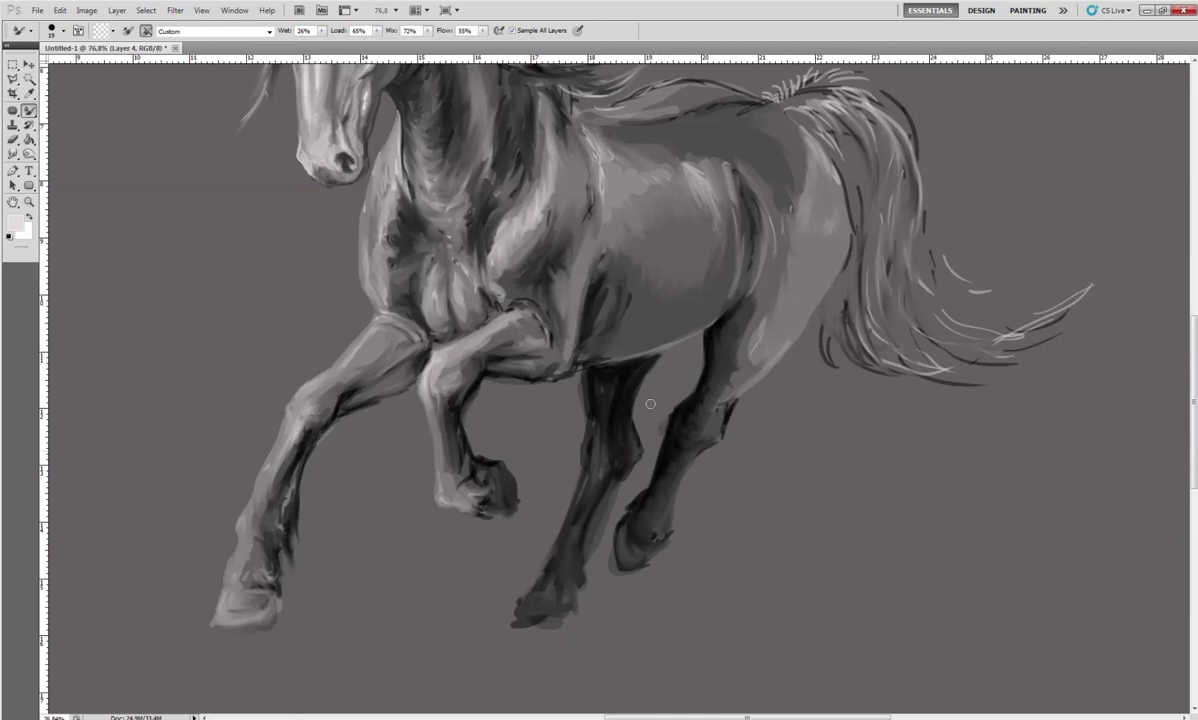
scroll(623, 388, down, 4)
Zoom in, repaint the tail top, add faint lower strands, and extend the tip rightward
scroll(643, 265, up, 1)
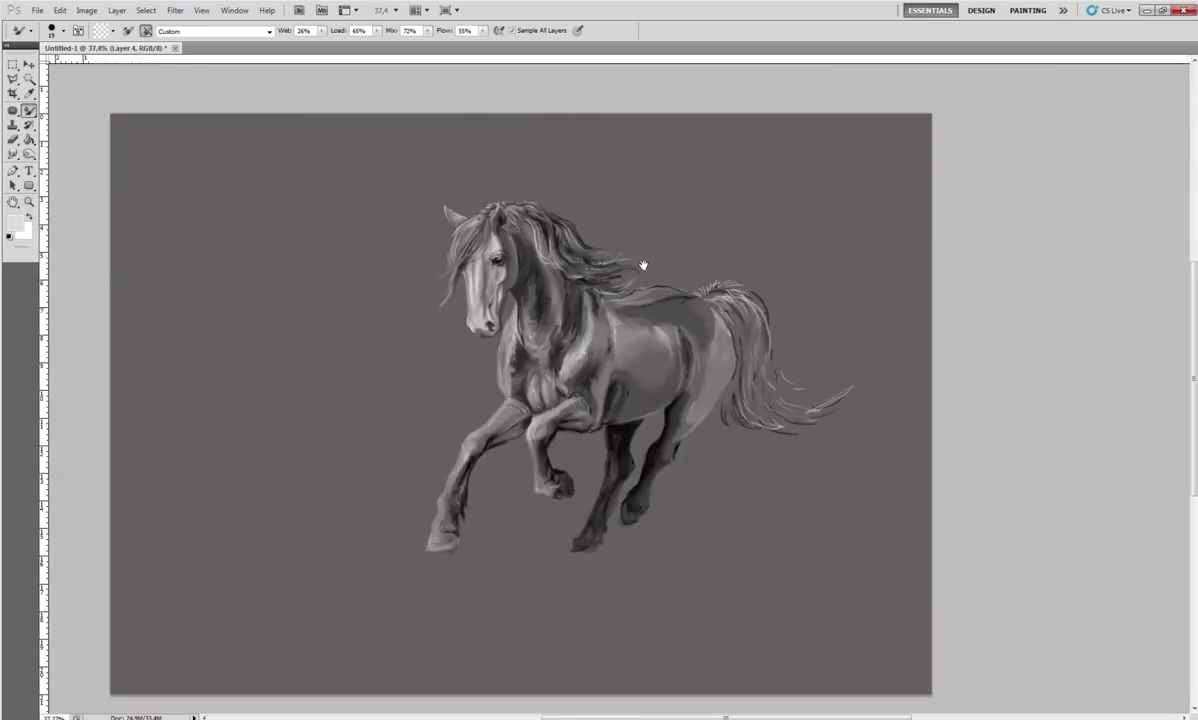
scroll(643, 265, up, 2)
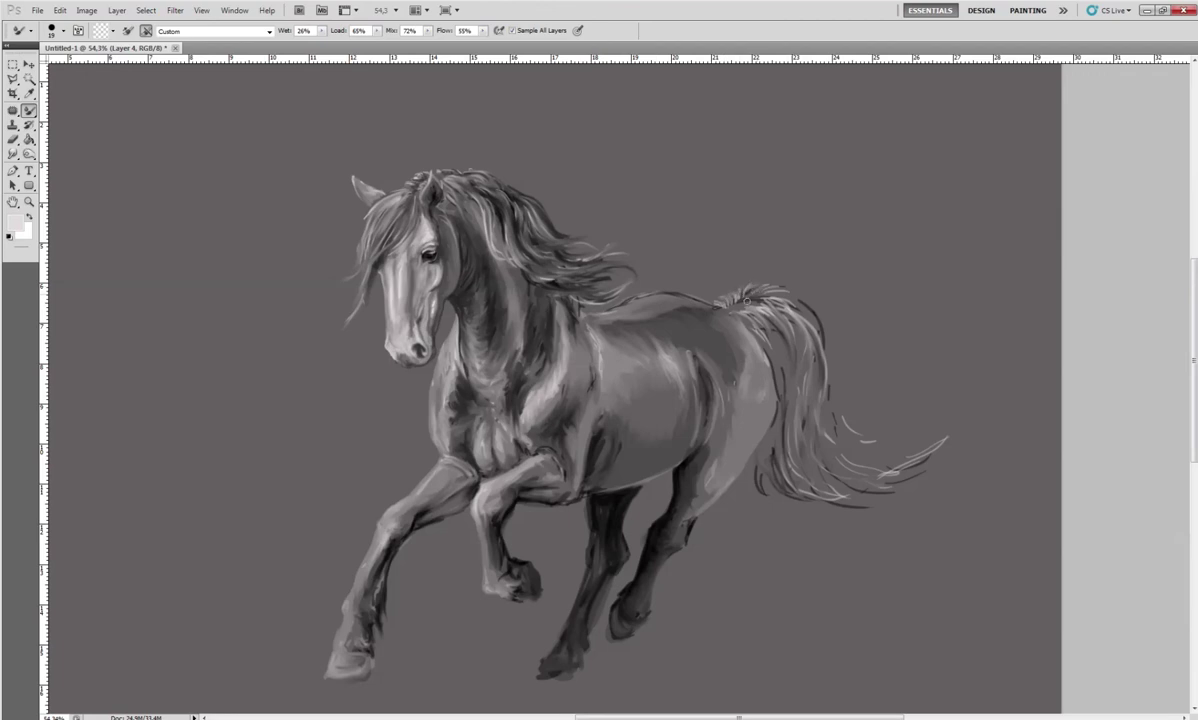
drag(750, 300, 782, 311)
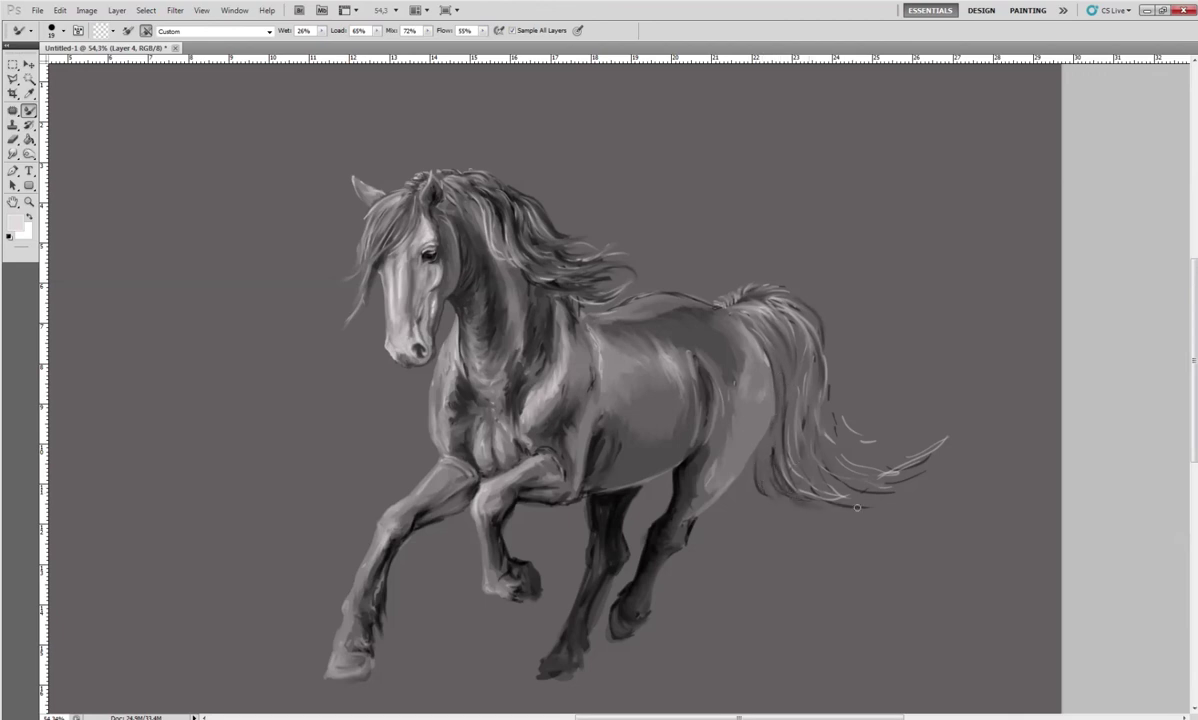
mouse_move(790, 476)
mouse_down()
mouse_move(862, 472)
mouse_move(871, 439)
mouse_up()
drag(945, 431, 871, 453)
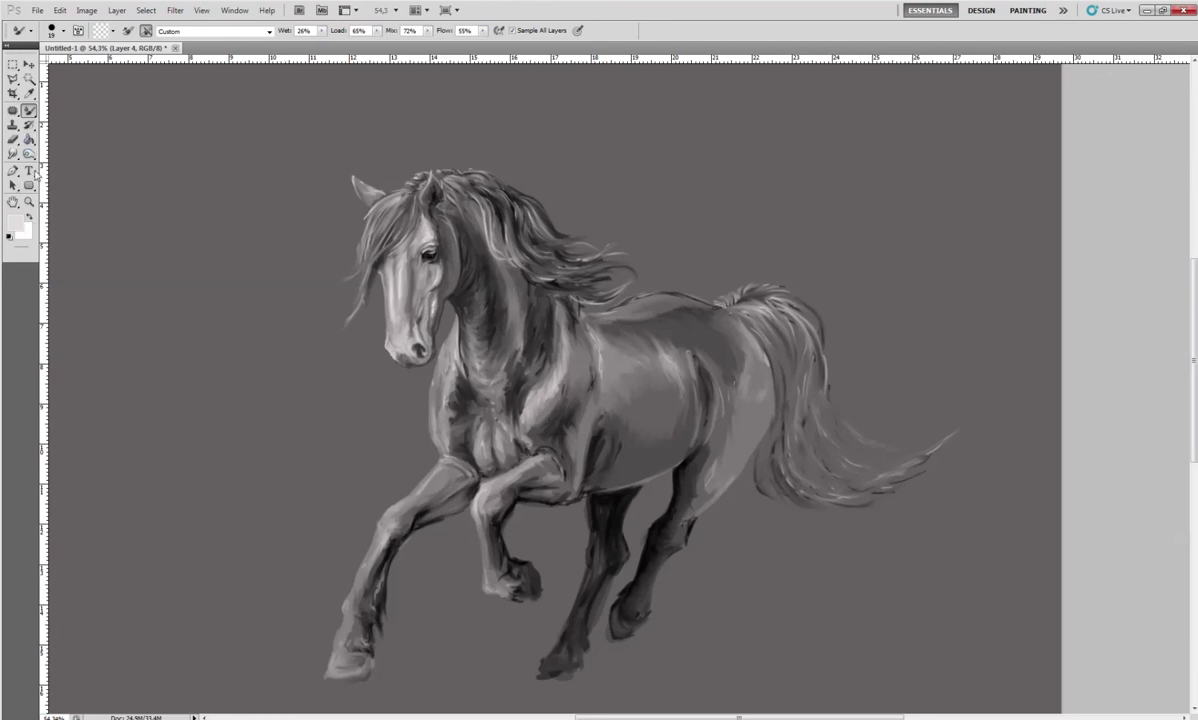
Switch to the Dodge tool and shrink the brush to 58 px
click(29, 155)
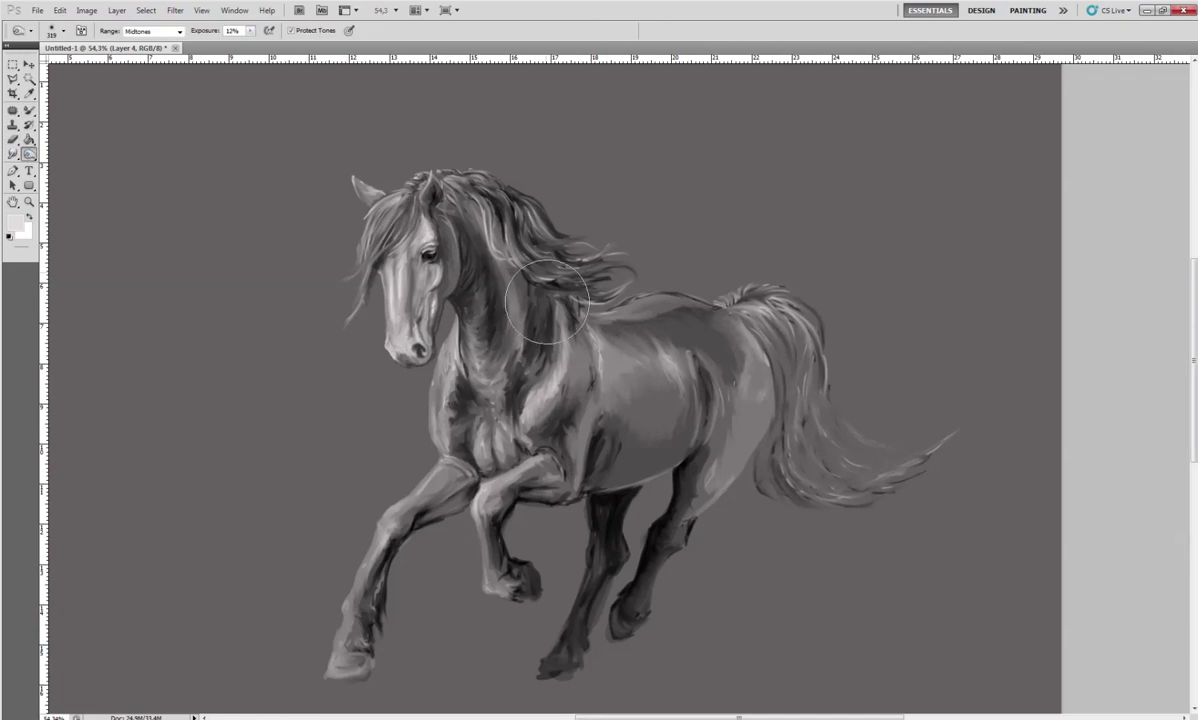
right_click(578, 272)
drag(614, 282, 580, 280)
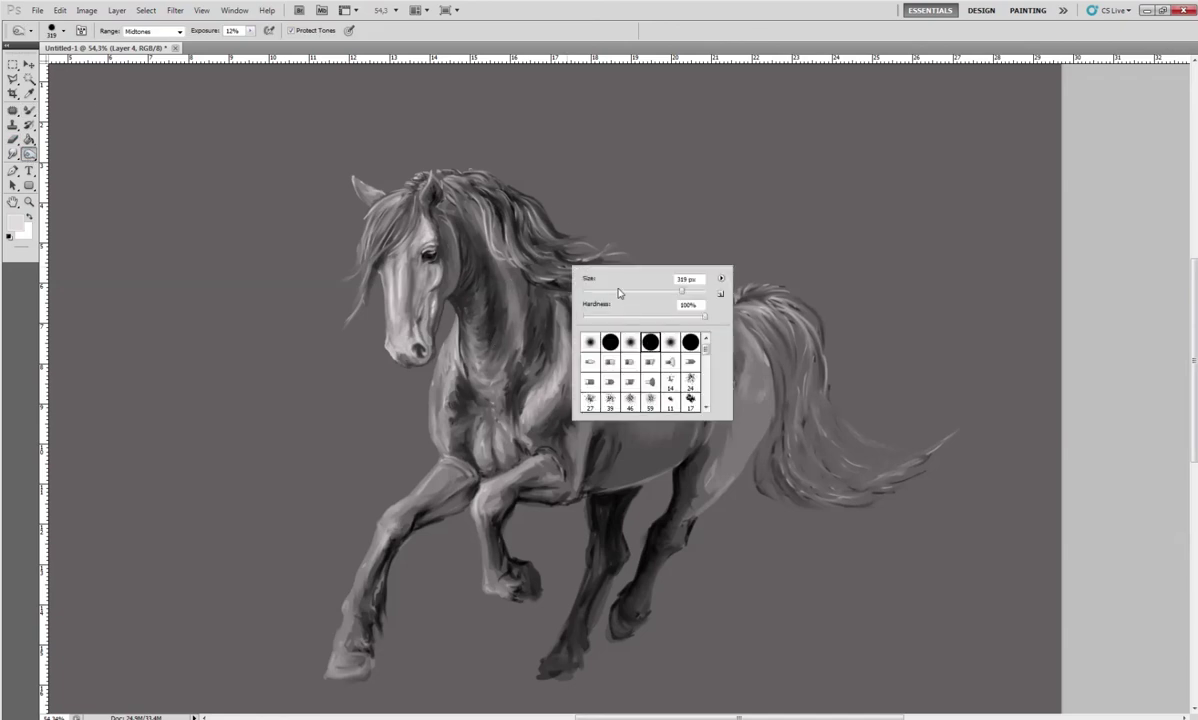
key(Return)
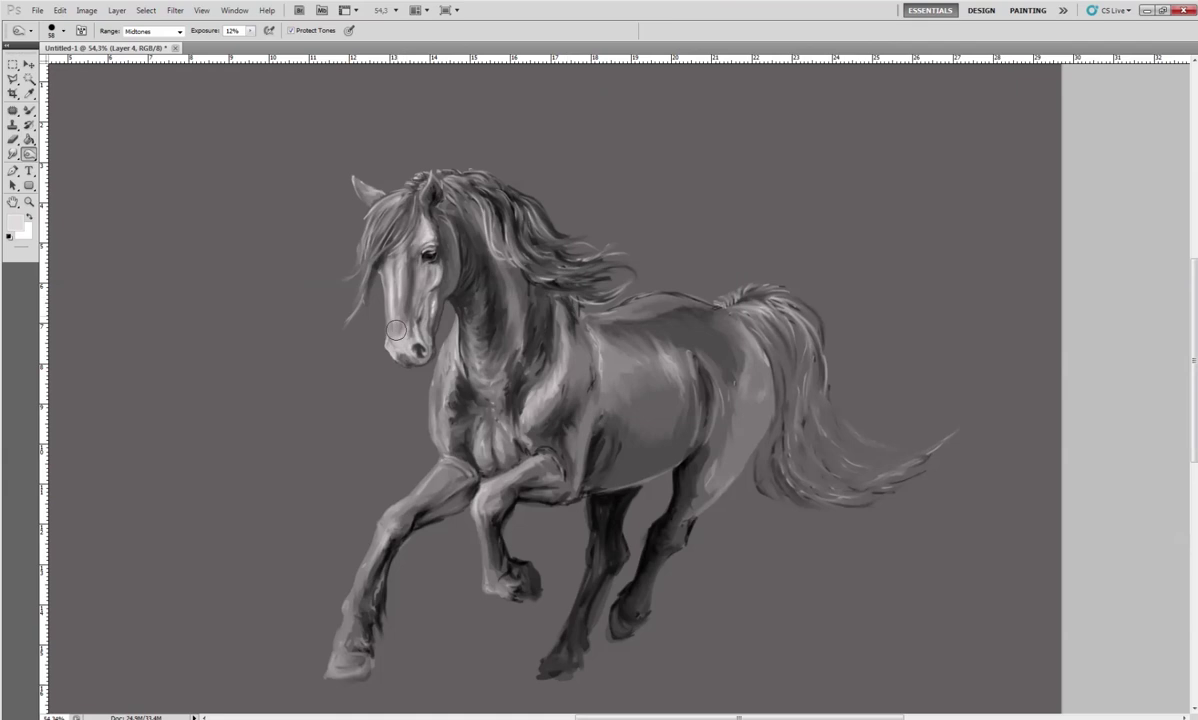
Lighten the muzzle, mane strands and hindquarter, then raise exposure to 29%
mouse_move(401, 332)
mouse_down()
mouse_move(415, 218)
mouse_move(393, 344)
mouse_move(372, 210)
mouse_up()
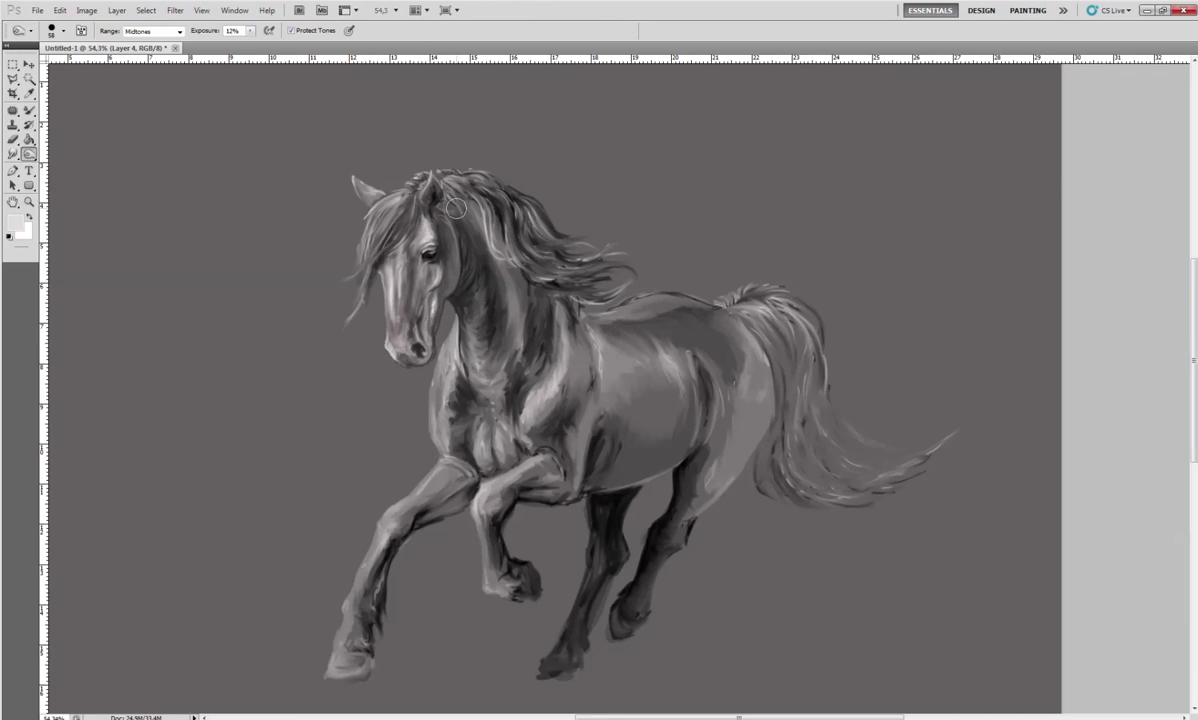
mouse_move(460, 202)
mouse_down()
mouse_move(525, 268)
mouse_move(723, 317)
mouse_move(690, 310)
mouse_move(731, 451)
mouse_move(686, 418)
mouse_up()
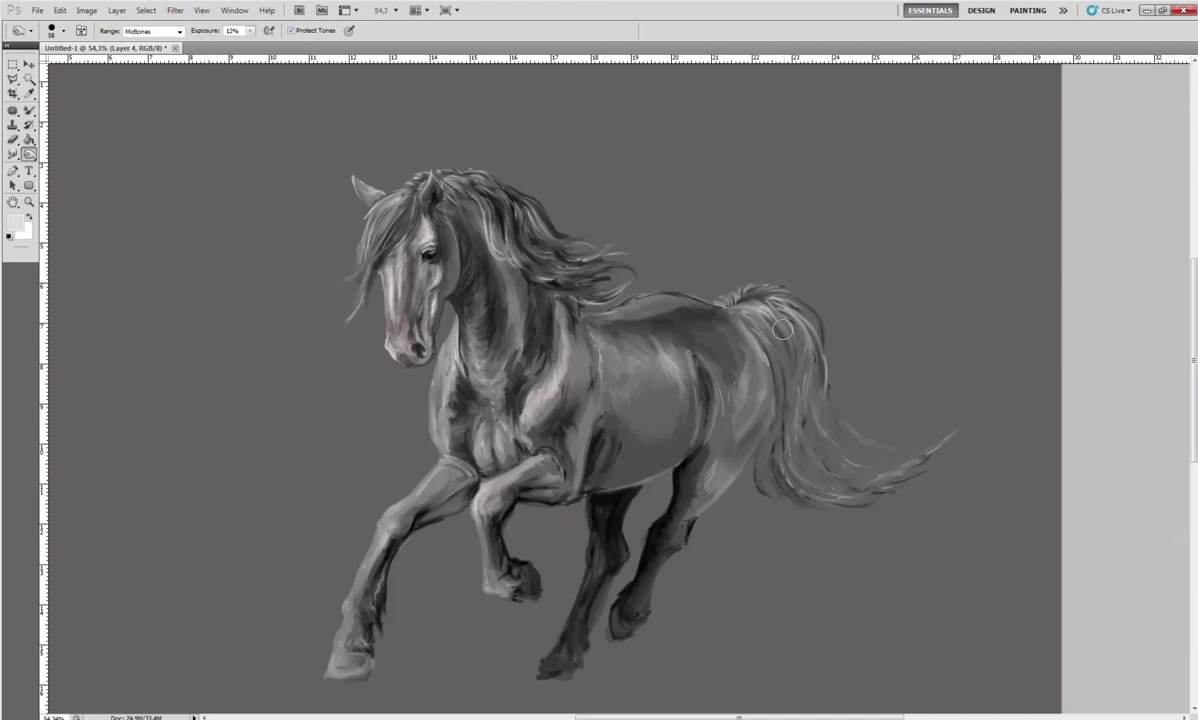
drag(750, 330, 722, 408)
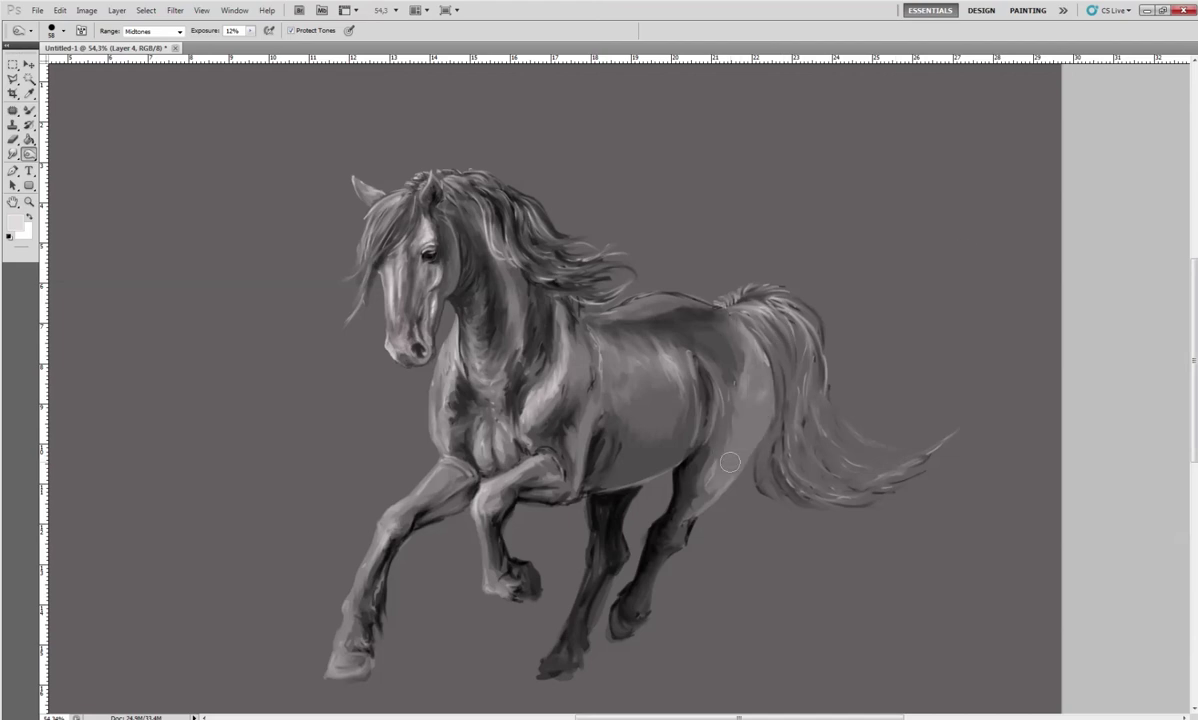
mouse_move(723, 383)
mouse_down()
mouse_move(746, 460)
mouse_move(683, 445)
mouse_up()
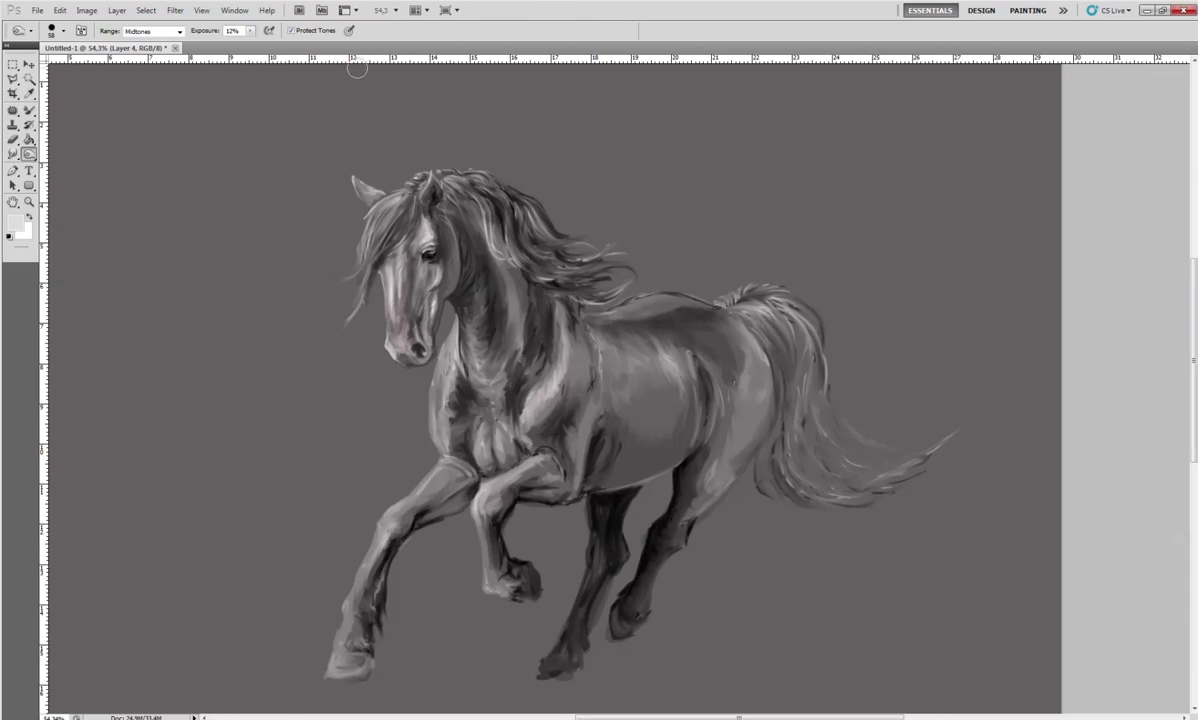
drag(245, 32, 253, 44)
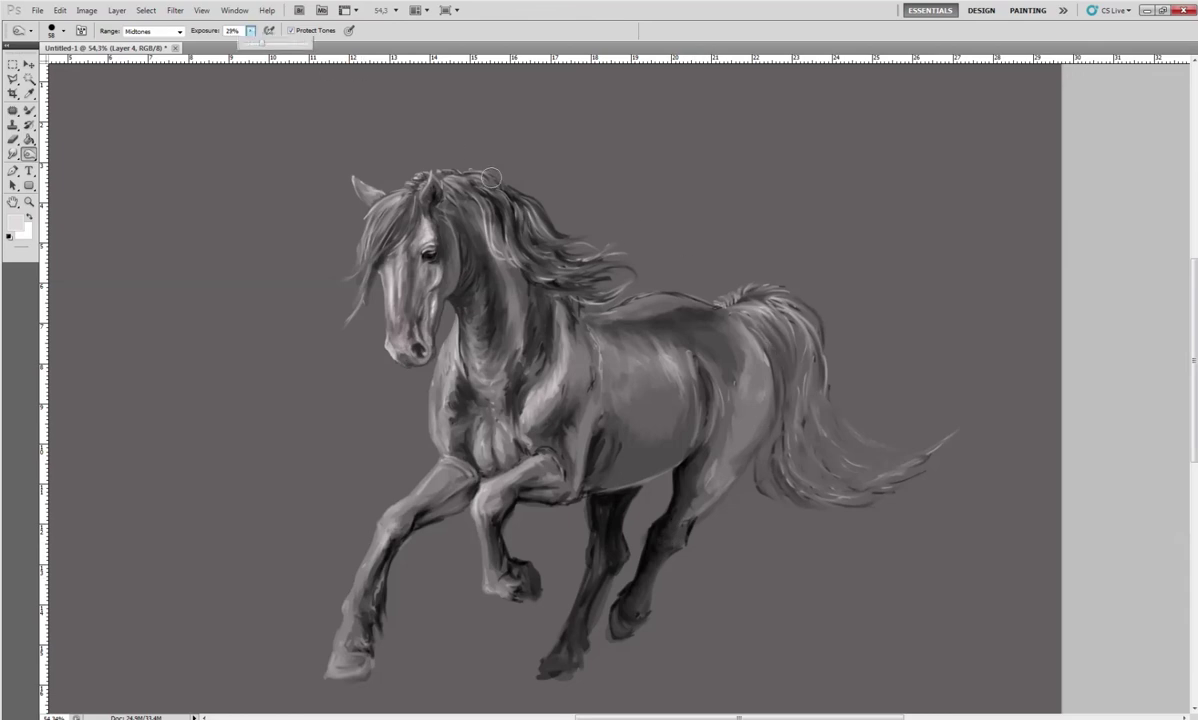
Make the brush much smaller and darken several strands in the tail
right_click(850, 400)
click(767, 338)
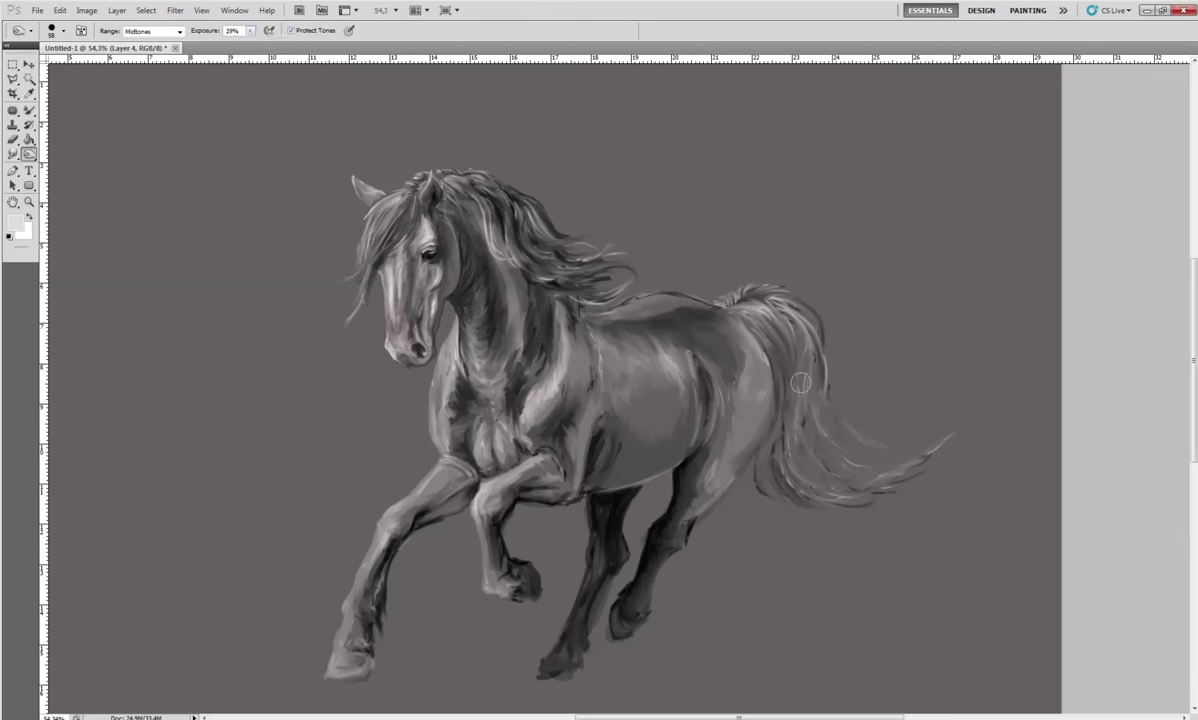
right_click(796, 325)
key(Return)
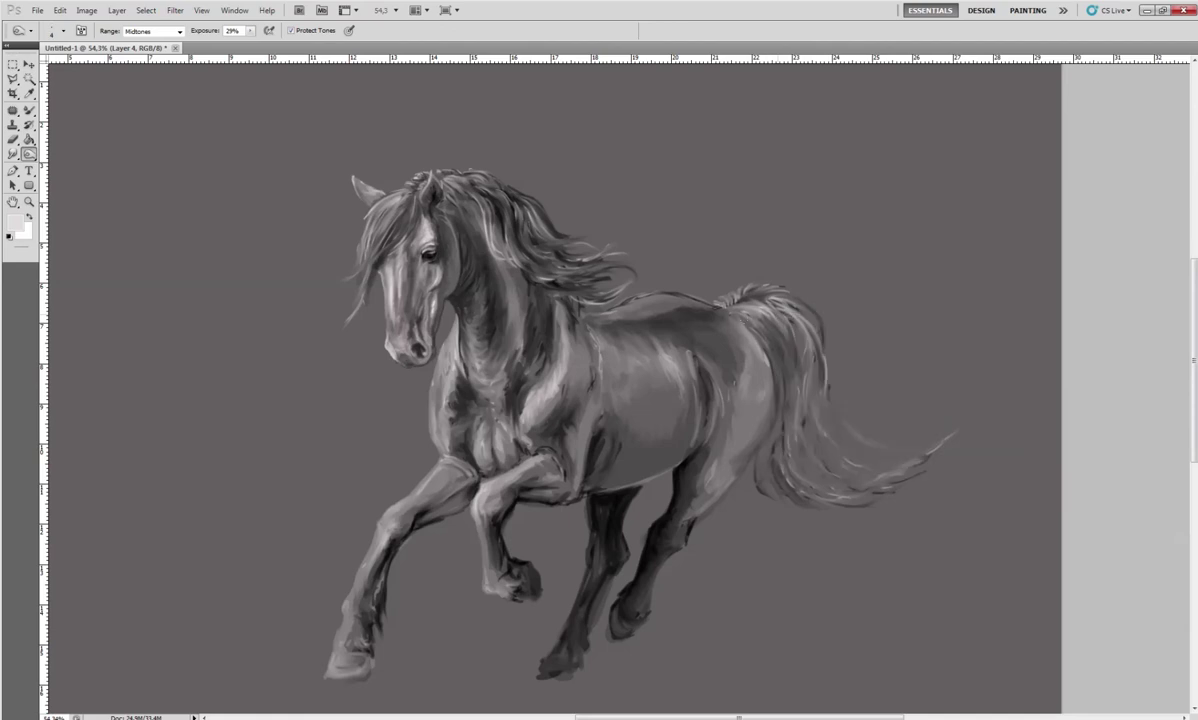
right_click(830, 337)
drag(862, 349, 849, 352)
key(Return)
drag(806, 465, 770, 470)
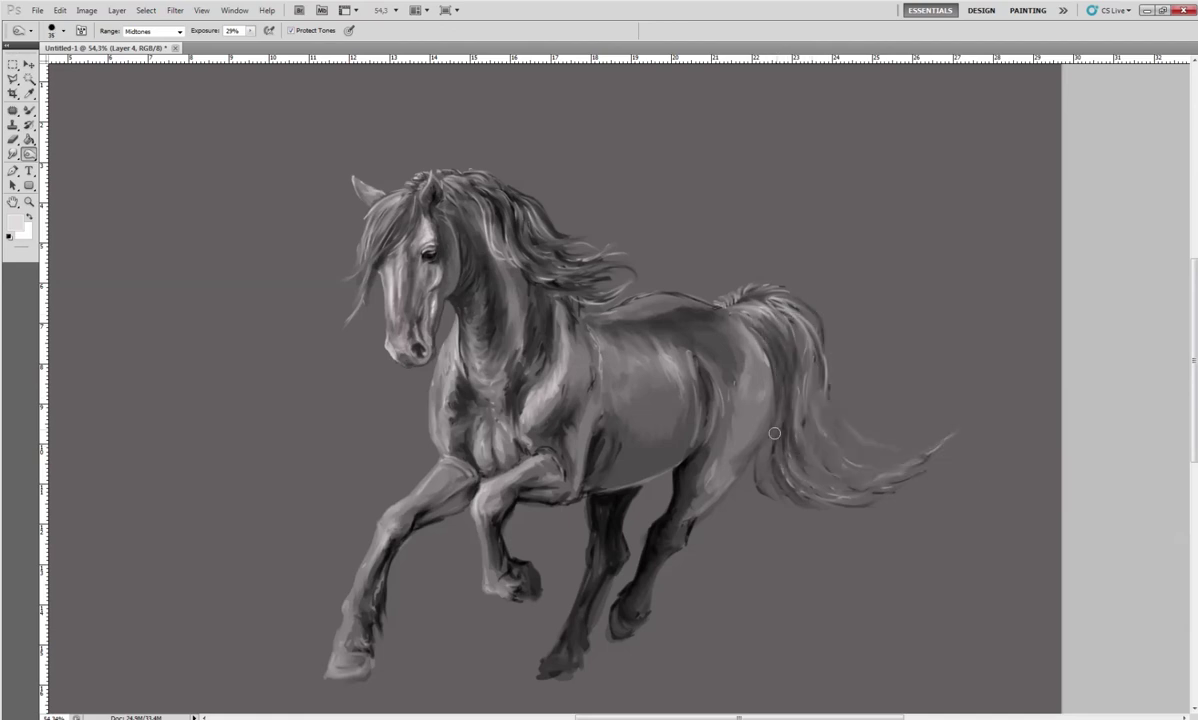
mouse_move(801, 382)
mouse_down()
mouse_move(770, 440)
mouse_move(836, 428)
mouse_up()
mouse_move(770, 345)
mouse_down()
mouse_move(870, 426)
mouse_move(800, 450)
mouse_up()
mouse_move(858, 410)
mouse_down()
mouse_move(837, 344)
mouse_move(849, 365)
mouse_up()
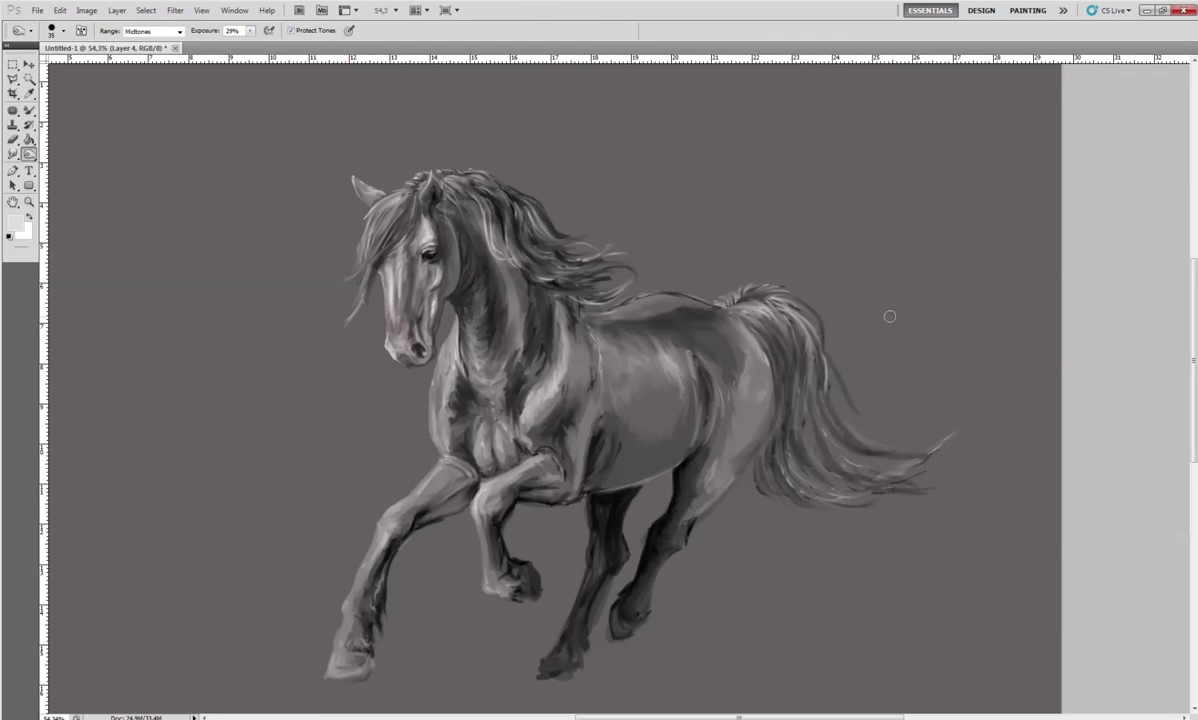
Resize the brush to 31 px, brighten a haunch strip, then undo it
right_click(890, 316)
click(858, 375)
key(Return)
drag(833, 357, 856, 357)
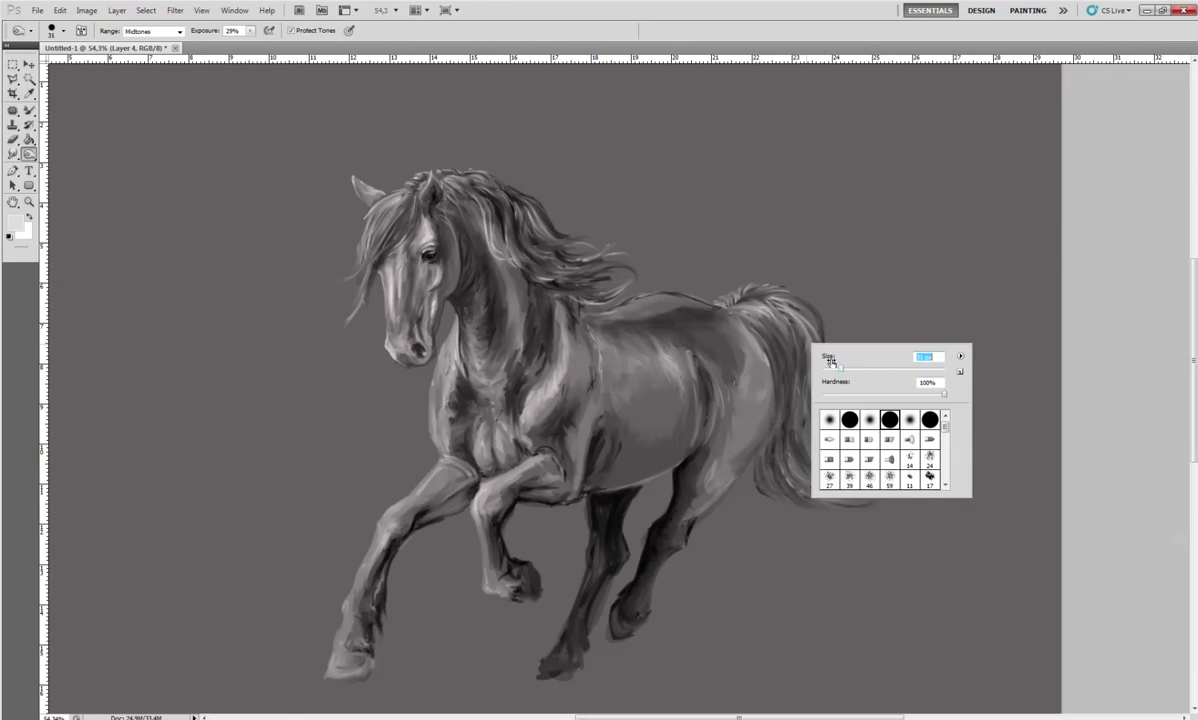
key(Return)
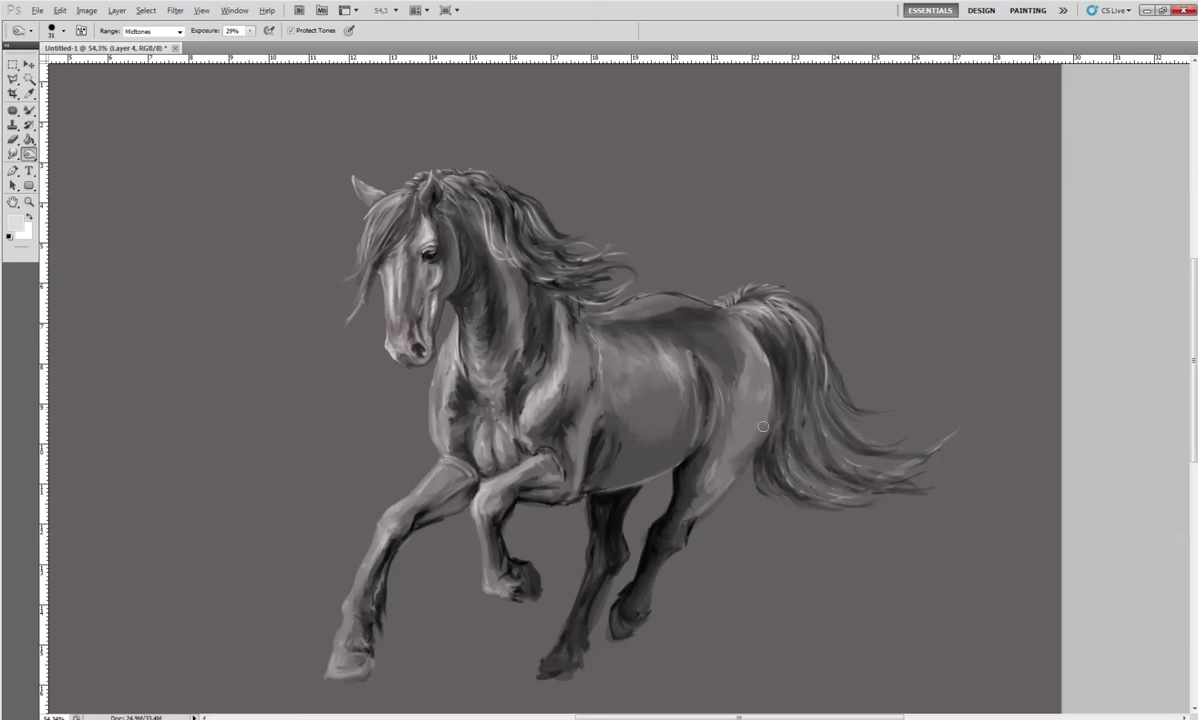
mouse_move(713, 336)
mouse_down()
mouse_move(722, 487)
mouse_move(763, 413)
mouse_move(710, 348)
mouse_move(734, 377)
mouse_move(729, 336)
mouse_up()
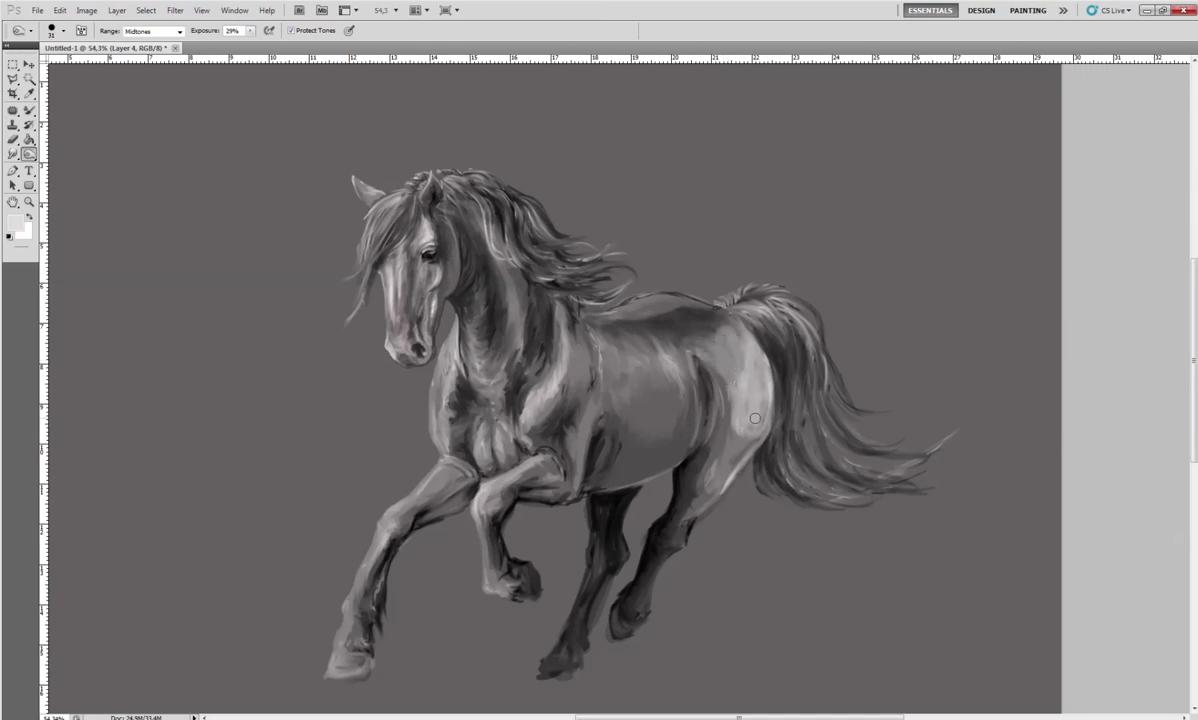
key(ctrl+z)
Switch to the Brush Tool, sample a light grey, and set size 77 at 20% opacity
click(30, 113)
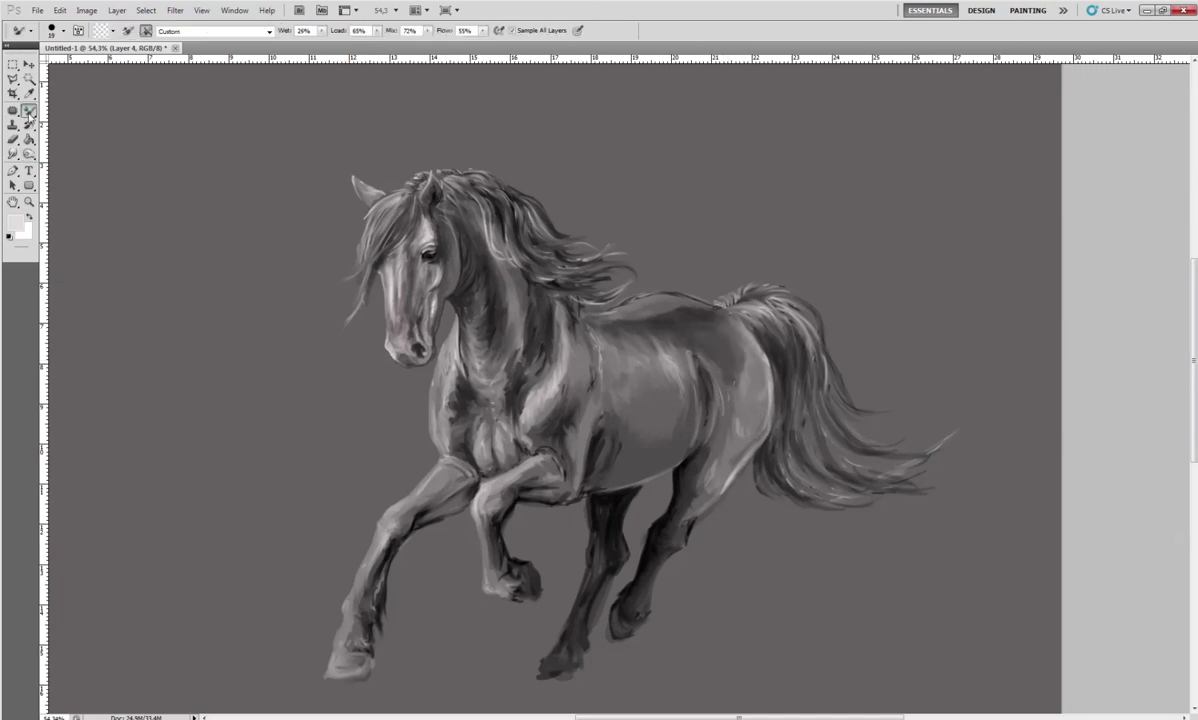
right_click(30, 113)
click(62, 106)
alt+click(425, 238)
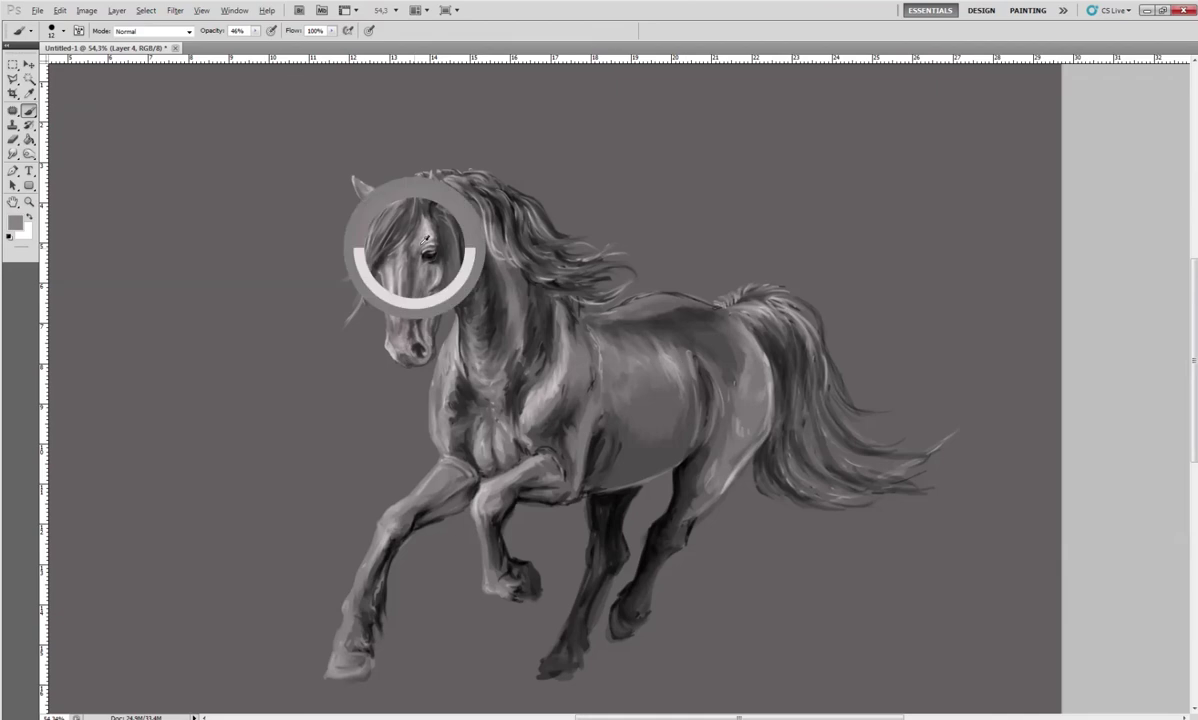
drag(425, 238, 419, 224)
right_click(748, 348)
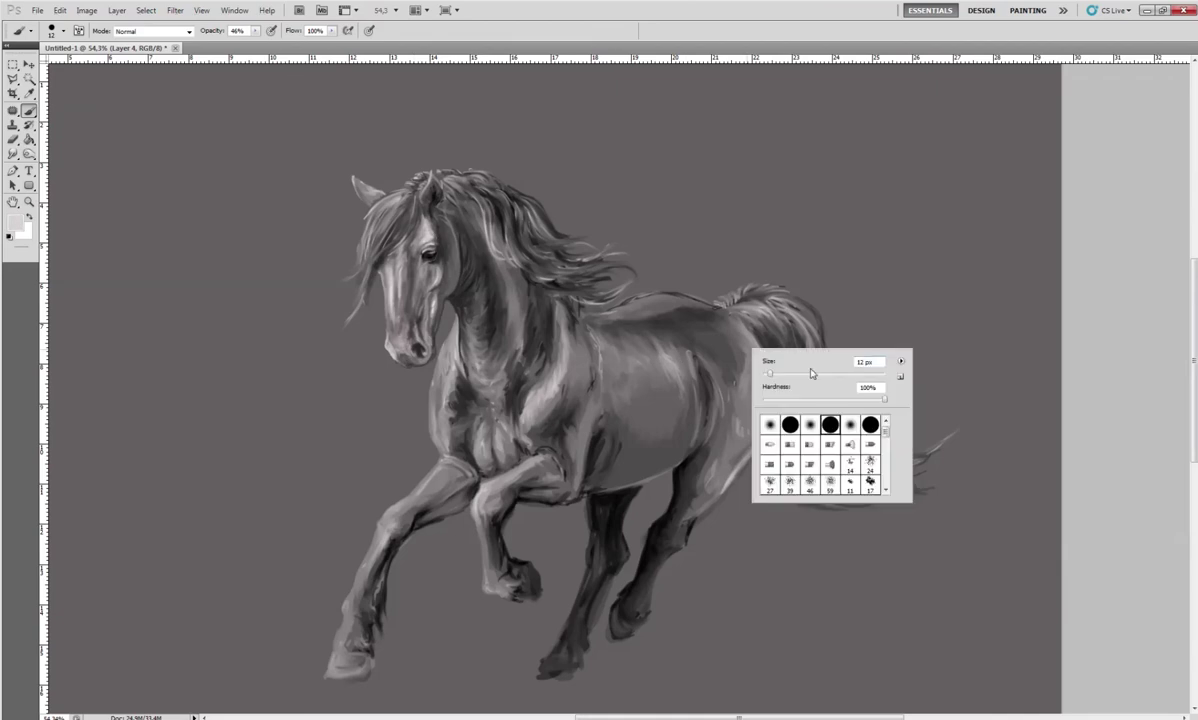
text(77)
key(Return)
key(2)
Paint light grey over the haunch, back, barrel, shoulder, mane and forelock
mouse_move(736, 354)
mouse_down()
mouse_move(700, 360)
mouse_move(690, 320)
mouse_move(660, 330)
mouse_move(677, 347)
mouse_move(640, 300)
mouse_move(682, 322)
mouse_move(620, 312)
mouse_move(665, 358)
mouse_move(615, 300)
mouse_move(580, 330)
mouse_move(560, 310)
mouse_move(578, 336)
mouse_move(520, 340)
mouse_move(560, 300)
mouse_move(585, 302)
mouse_move(657, 312)
mouse_move(578, 330)
mouse_move(615, 358)
mouse_move(698, 356)
mouse_move(658, 308)
mouse_move(693, 368)
mouse_move(740, 406)
mouse_move(748, 382)
mouse_move(746, 418)
mouse_move(748, 345)
mouse_move(740, 380)
mouse_up()
mouse_move(615, 367)
mouse_down()
mouse_move(575, 350)
mouse_move(630, 340)
mouse_move(575, 340)
mouse_move(664, 349)
mouse_move(540, 308)
mouse_move(548, 405)
mouse_move(588, 422)
mouse_move(545, 452)
mouse_move(495, 442)
mouse_move(510, 432)
mouse_move(525, 436)
mouse_move(452, 428)
mouse_move(445, 392)
mouse_move(418, 420)
mouse_move(460, 380)
mouse_move(400, 470)
mouse_move(420, 340)
mouse_move(455, 467)
mouse_up()
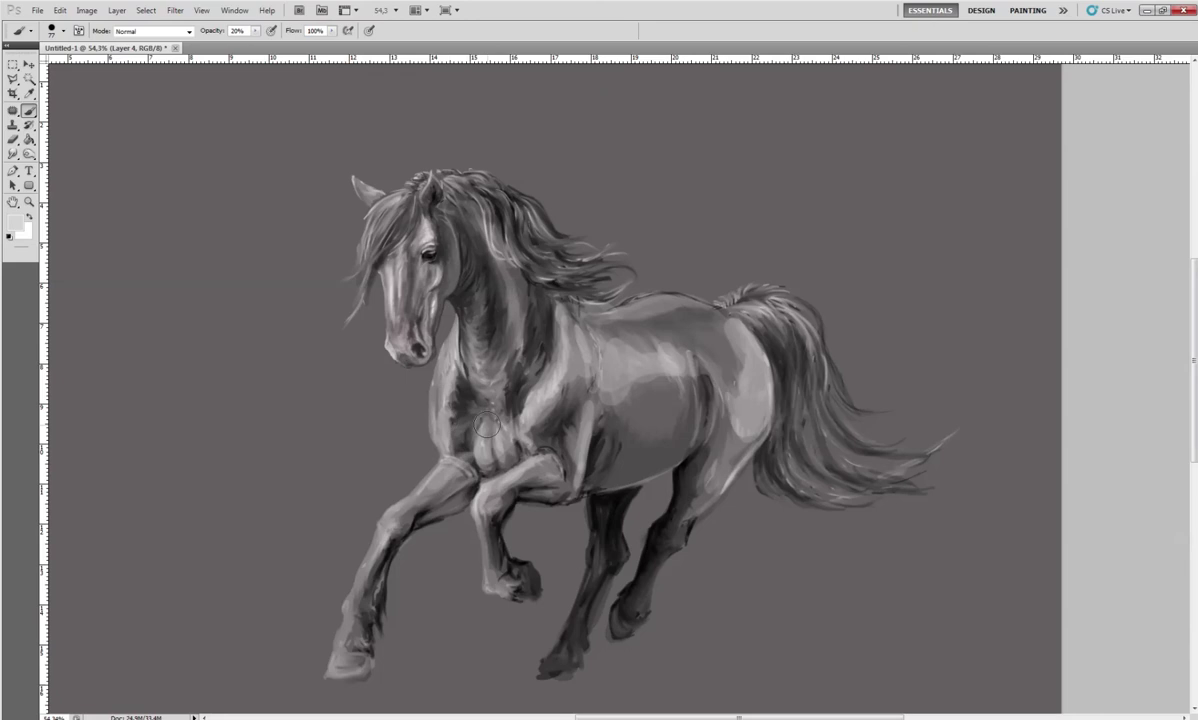
mouse_move(465, 185)
mouse_down()
mouse_move(490, 220)
mouse_move(480, 187)
mouse_move(500, 230)
mouse_up()
mouse_move(394, 297)
mouse_down()
mouse_move(365, 200)
mouse_move(340, 260)
mouse_up()
mouse_move(360, 210)
mouse_down()
mouse_move(400, 180)
mouse_move(428, 187)
mouse_move(403, 178)
mouse_up()
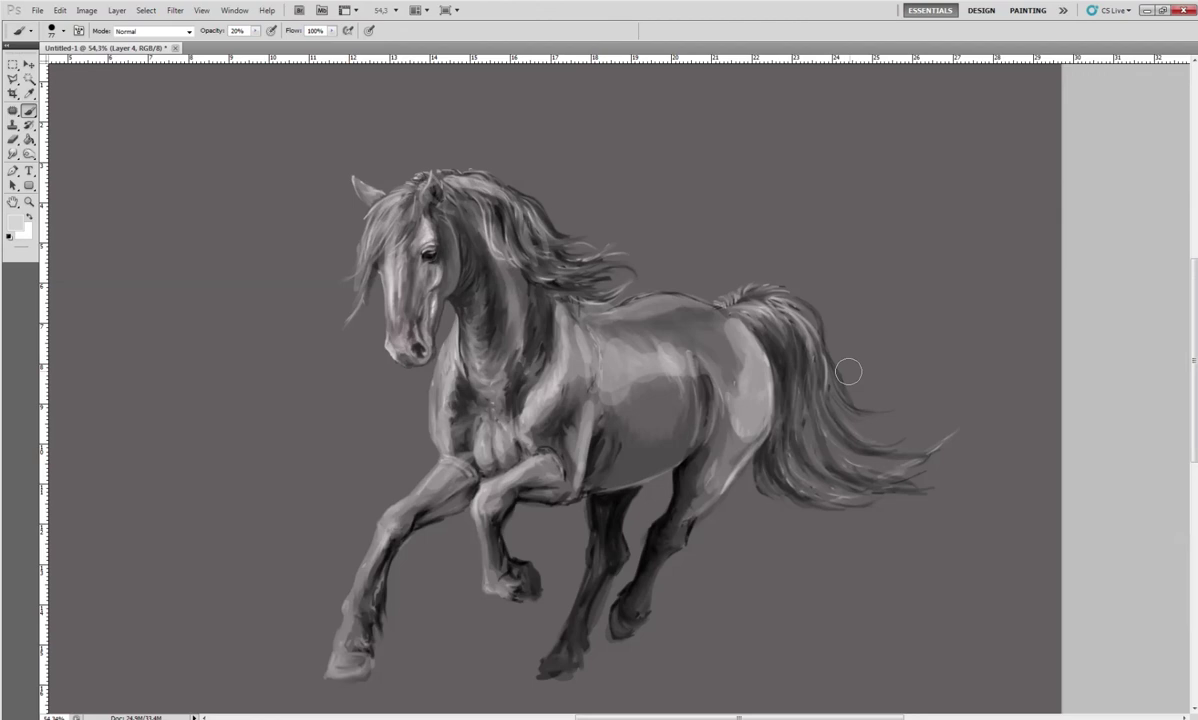
mouse_move(706, 319)
mouse_down()
mouse_move(687, 332)
mouse_move(607, 294)
mouse_move(698, 338)
mouse_move(708, 315)
mouse_move(685, 360)
mouse_move(740, 333)
mouse_move(690, 310)
mouse_move(692, 355)
mouse_move(635, 285)
mouse_move(705, 335)
mouse_move(640, 300)
mouse_move(690, 305)
mouse_move(730, 358)
mouse_up()
Switch the paint colour to black and darken the contour of the back
right_click(714, 316)
key(Return)
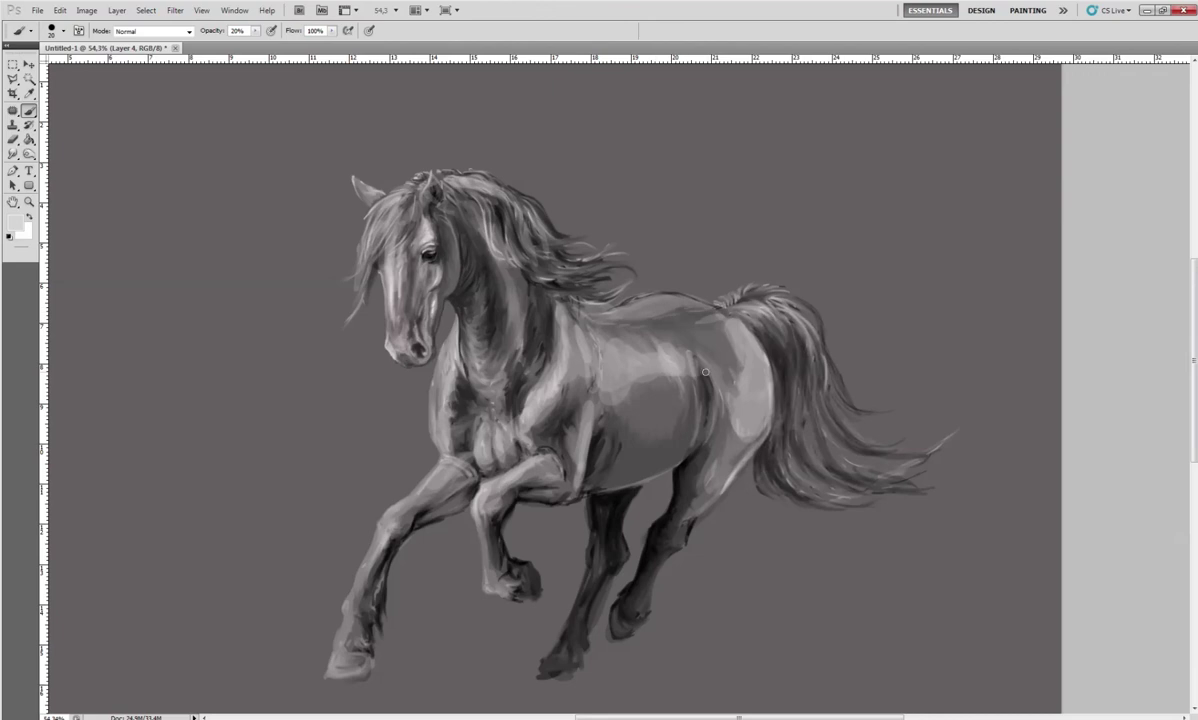
key(d)
drag(586, 313, 652, 316)
Raise opacity to 100% and paint dark strands through the mane and neck junction
drag(566, 291, 604, 300)
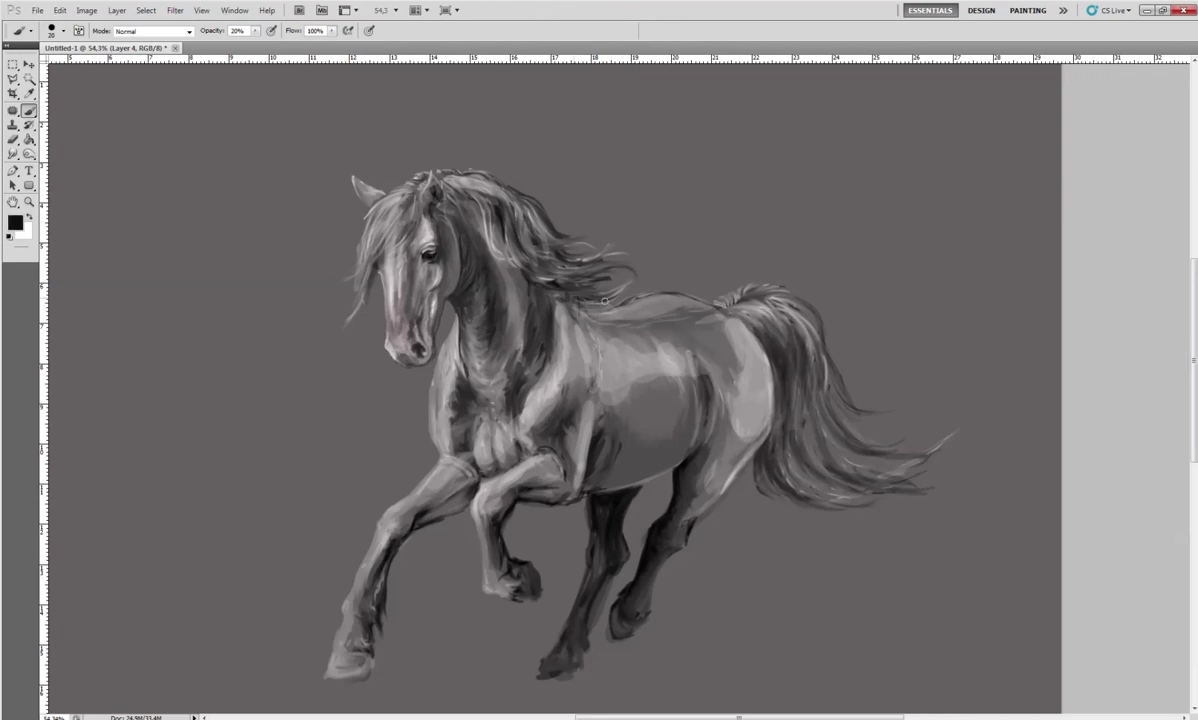
drag(255, 31, 305, 42)
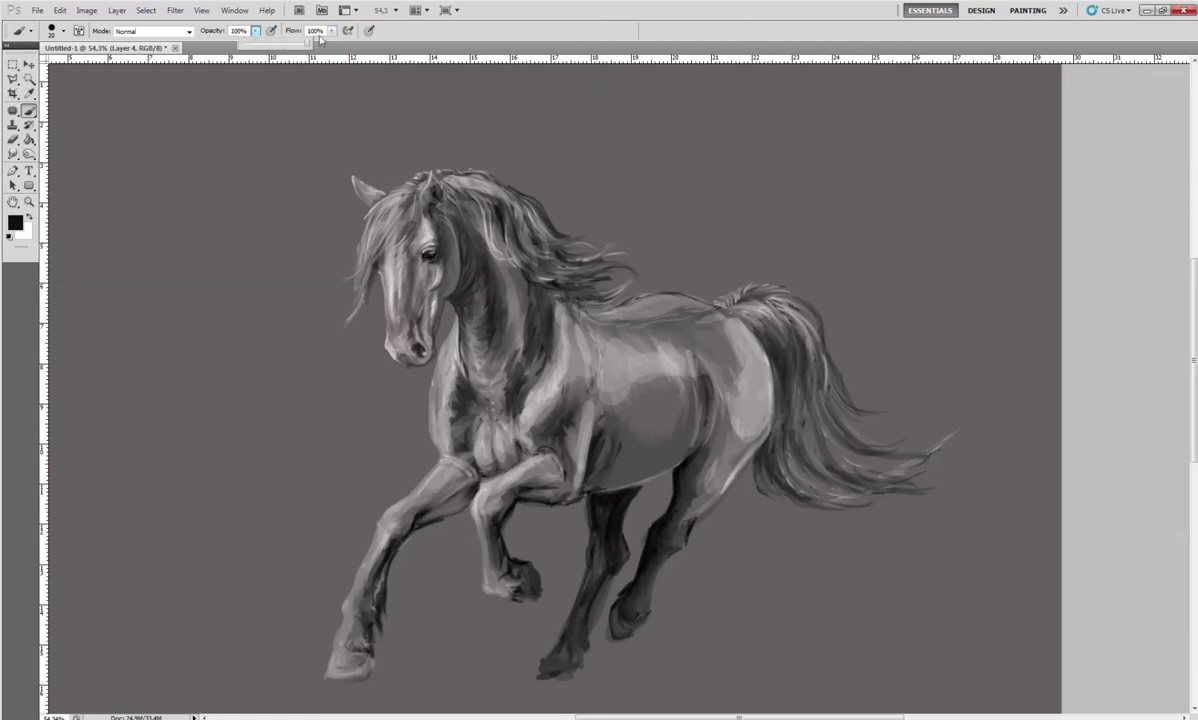
mouse_move(575, 291)
mouse_down()
mouse_move(530, 276)
mouse_move(588, 292)
mouse_move(531, 270)
mouse_move(648, 287)
mouse_up()
drag(565, 262, 640, 284)
mouse_move(515, 252)
mouse_down()
mouse_move(565, 265)
mouse_move(534, 267)
mouse_move(554, 274)
mouse_up()
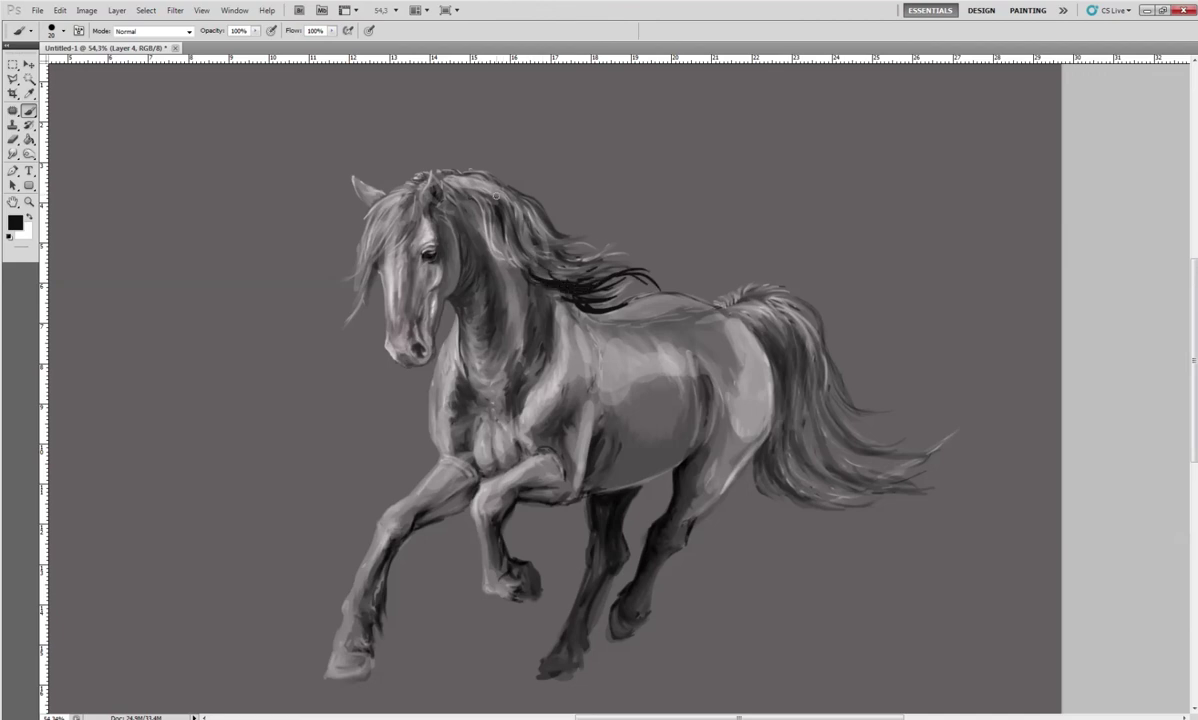
mouse_move(472, 188)
mouse_down()
mouse_move(494, 246)
mouse_move(552, 256)
mouse_move(545, 224)
mouse_move(582, 238)
mouse_up()
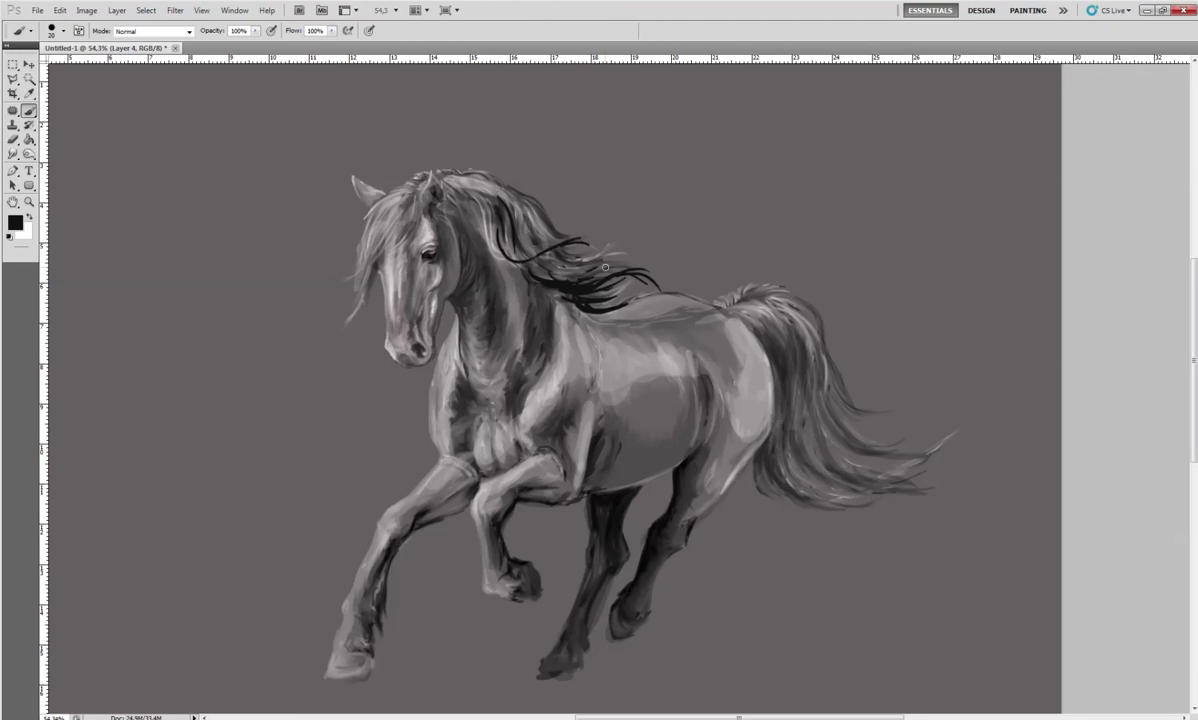
Paint dark strands into the tail and forelock, then sample a grey from the neck
drag(748, 322, 790, 495)
mouse_move(765, 420)
mouse_down()
mouse_move(800, 500)
mouse_move(838, 485)
mouse_move(808, 456)
mouse_move(915, 488)
mouse_up()
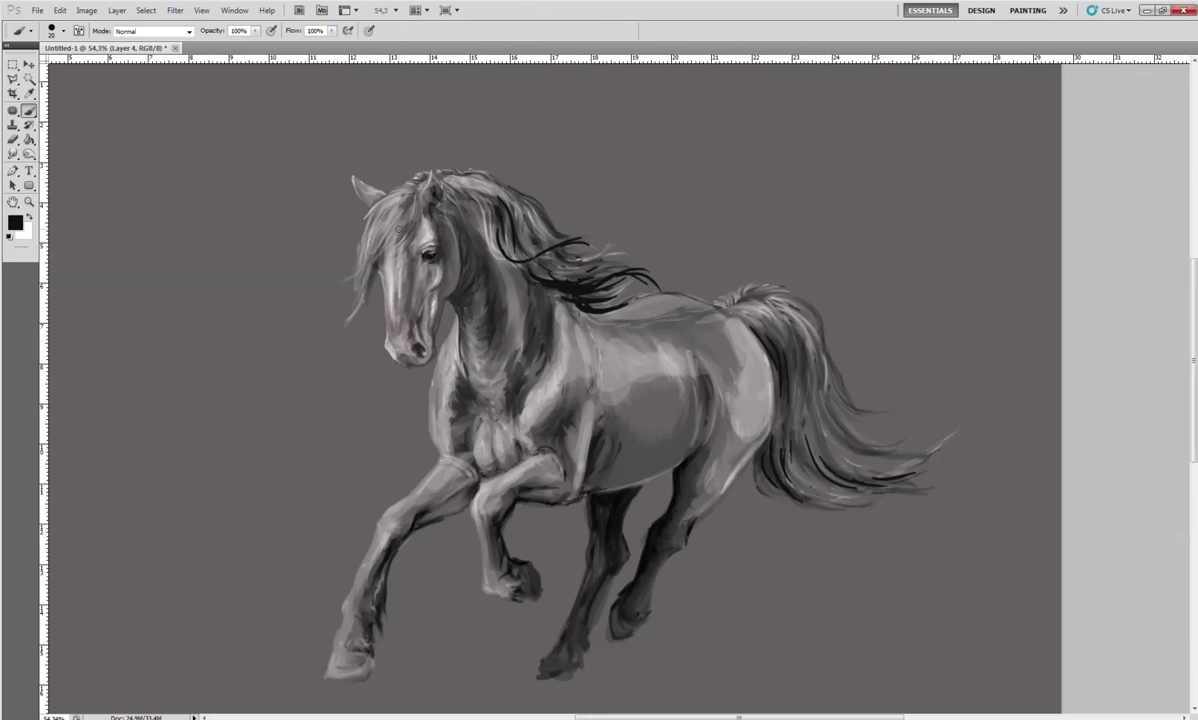
drag(393, 222, 375, 250)
mouse_move(418, 203)
mouse_down()
mouse_move(402, 248)
mouse_move(360, 287)
mouse_move(333, 292)
mouse_move(341, 265)
mouse_up()
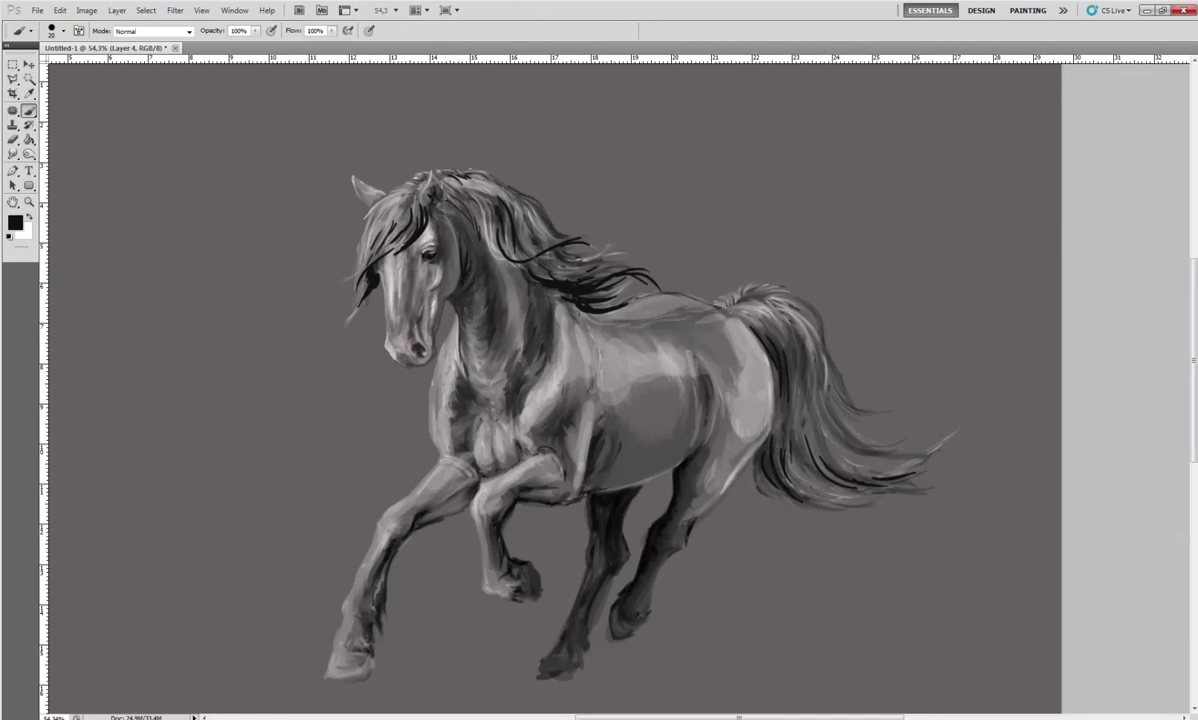
alt+click(419, 302)
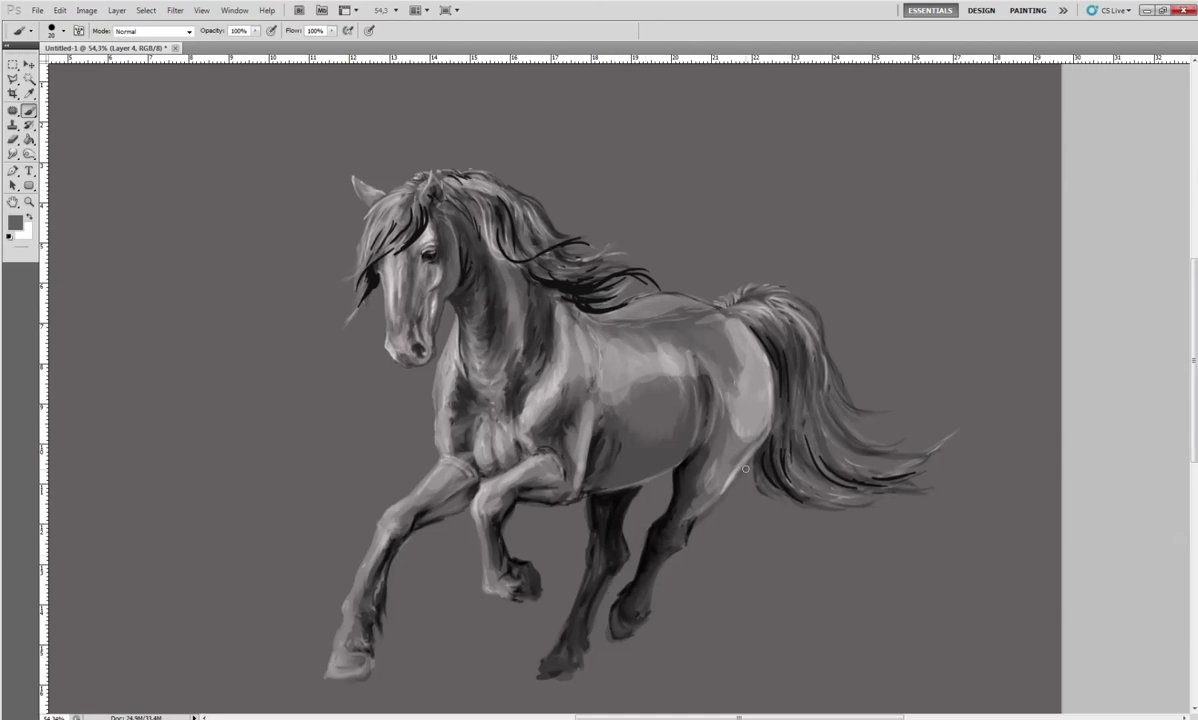
Sample a light grey and paint highlight strokes on the hip, back and chest
alt+click(432, 266)
drag(731, 412, 732, 410)
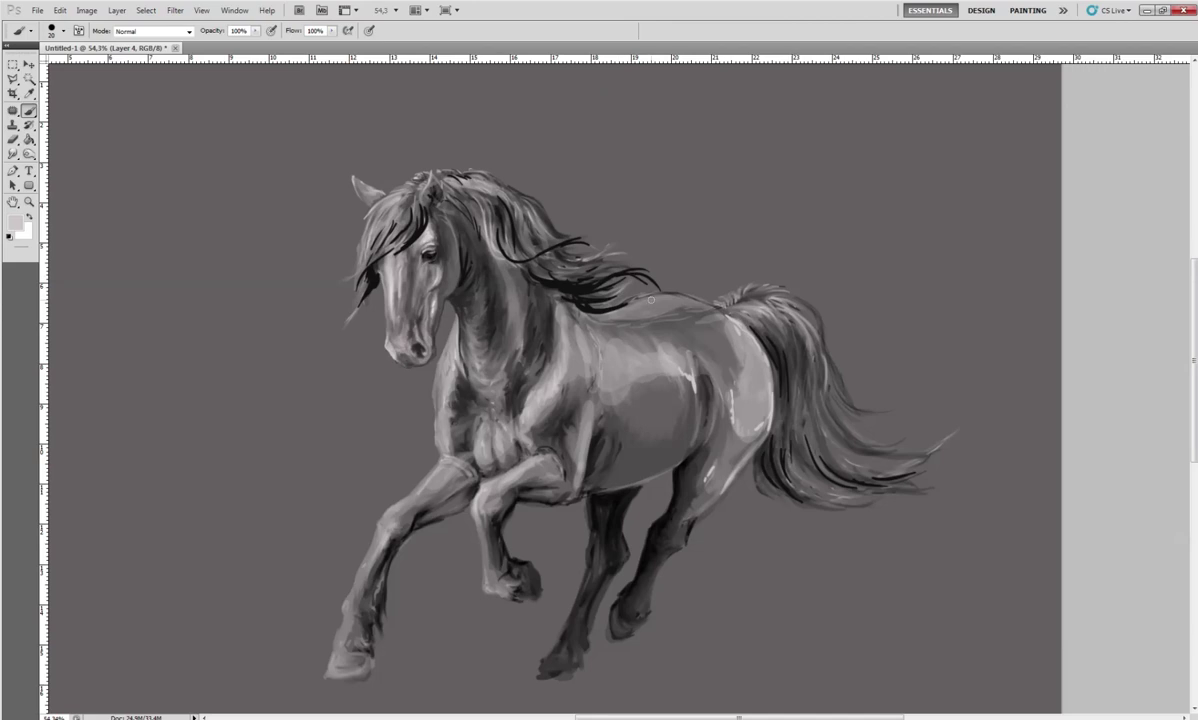
drag(699, 305, 594, 322)
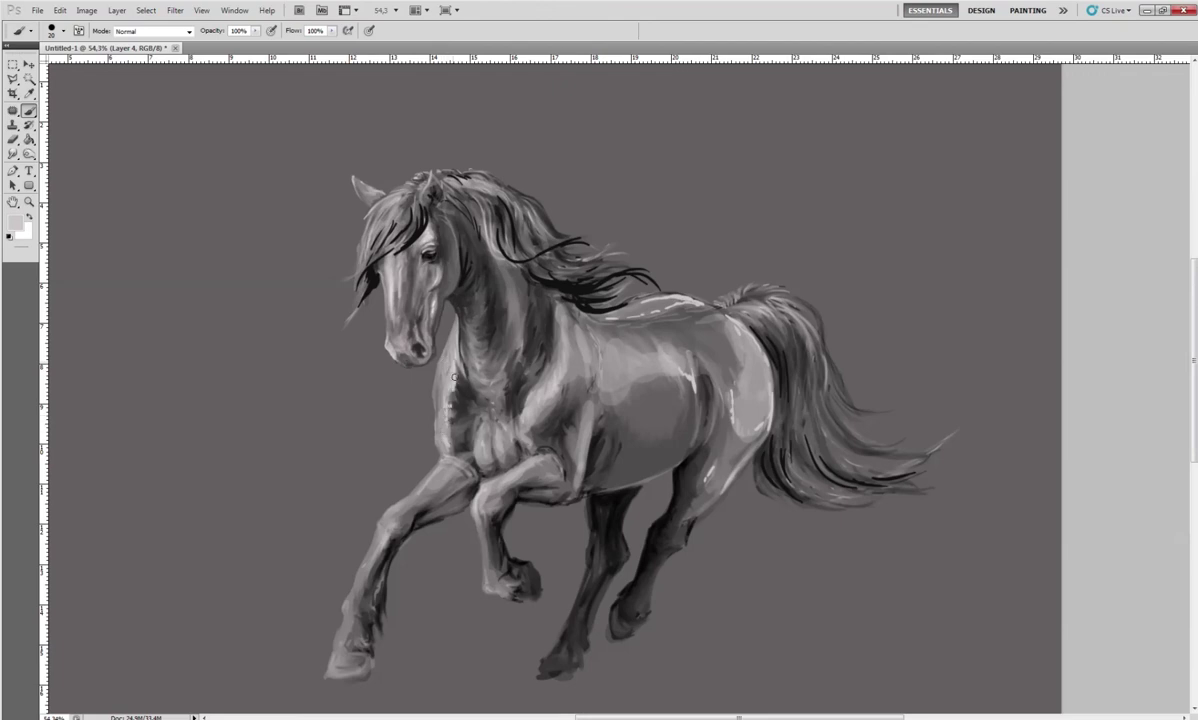
drag(453, 376, 445, 346)
drag(466, 386, 499, 430)
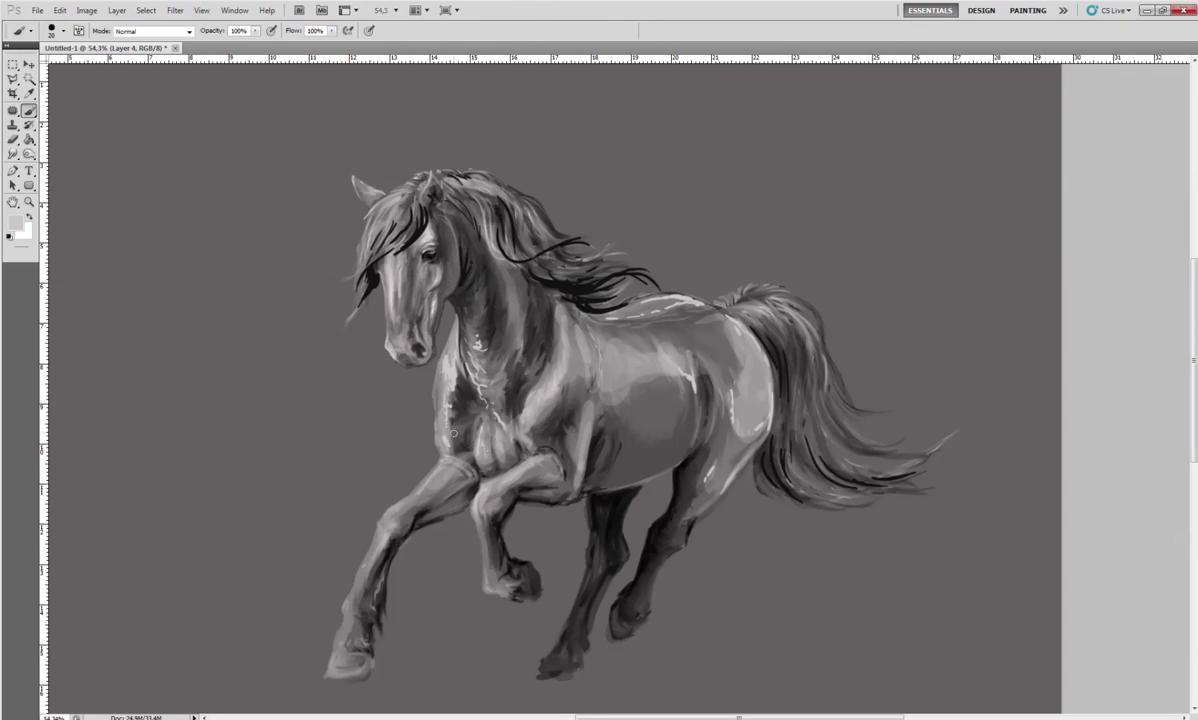
Add more highlights to the chest, the raised foreleg and the shoulder
drag(454, 433, 477, 416)
mouse_move(444, 476)
mouse_down()
mouse_move(450, 511)
mouse_move(499, 585)
mouse_up()
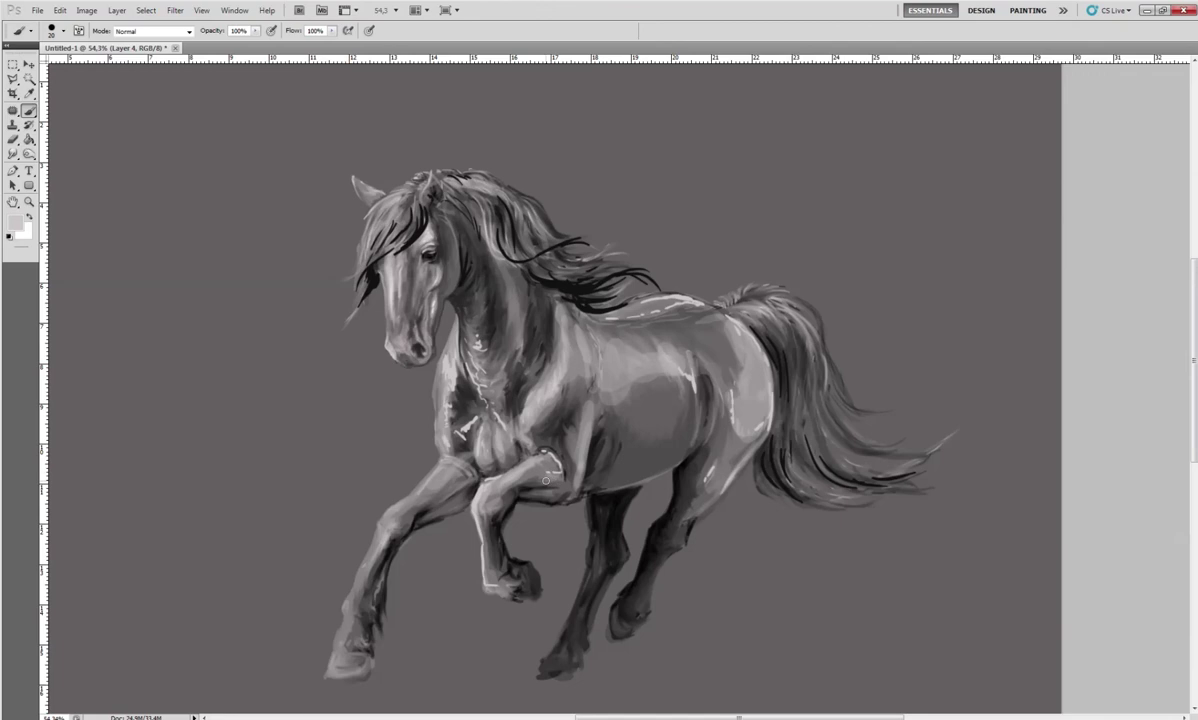
drag(548, 476, 566, 486)
drag(584, 458, 597, 376)
mouse_move(563, 306)
mouse_down()
mouse_move(573, 362)
mouse_move(578, 326)
mouse_up()
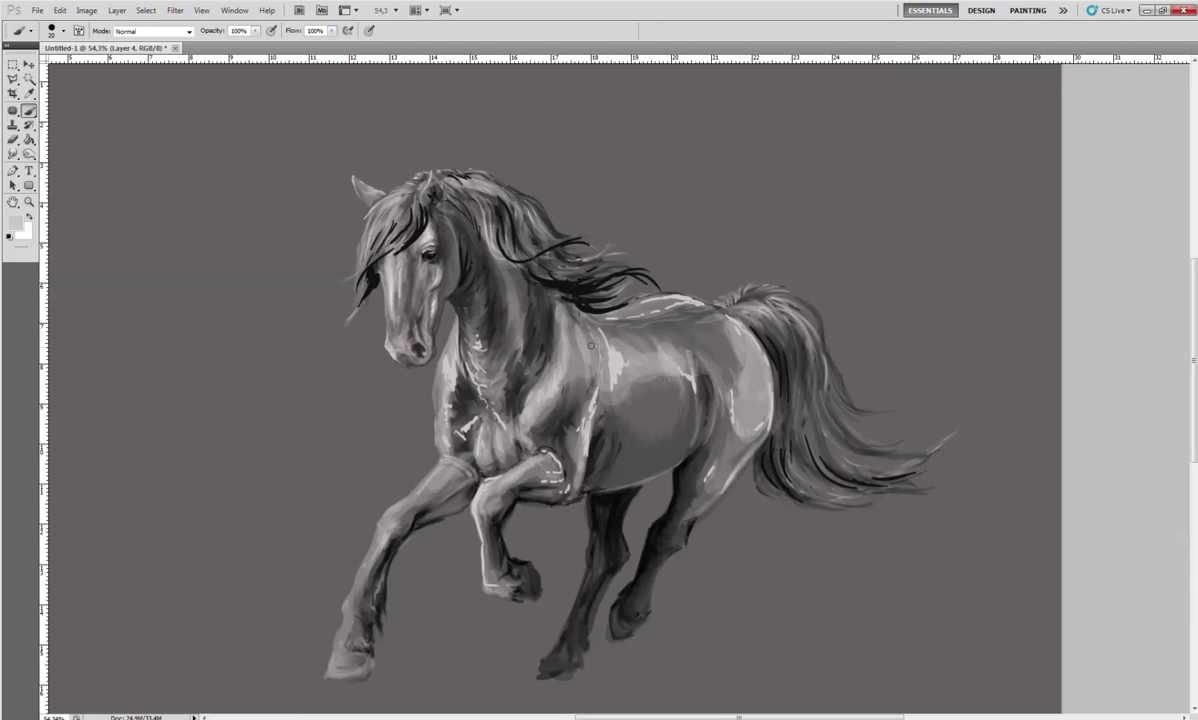
drag(582, 339, 587, 375)
Paint light hair strands into the mane, forelock and three tail strands
mouse_move(501, 259)
mouse_down()
mouse_move(548, 244)
mouse_move(548, 220)
mouse_move(648, 274)
mouse_up()
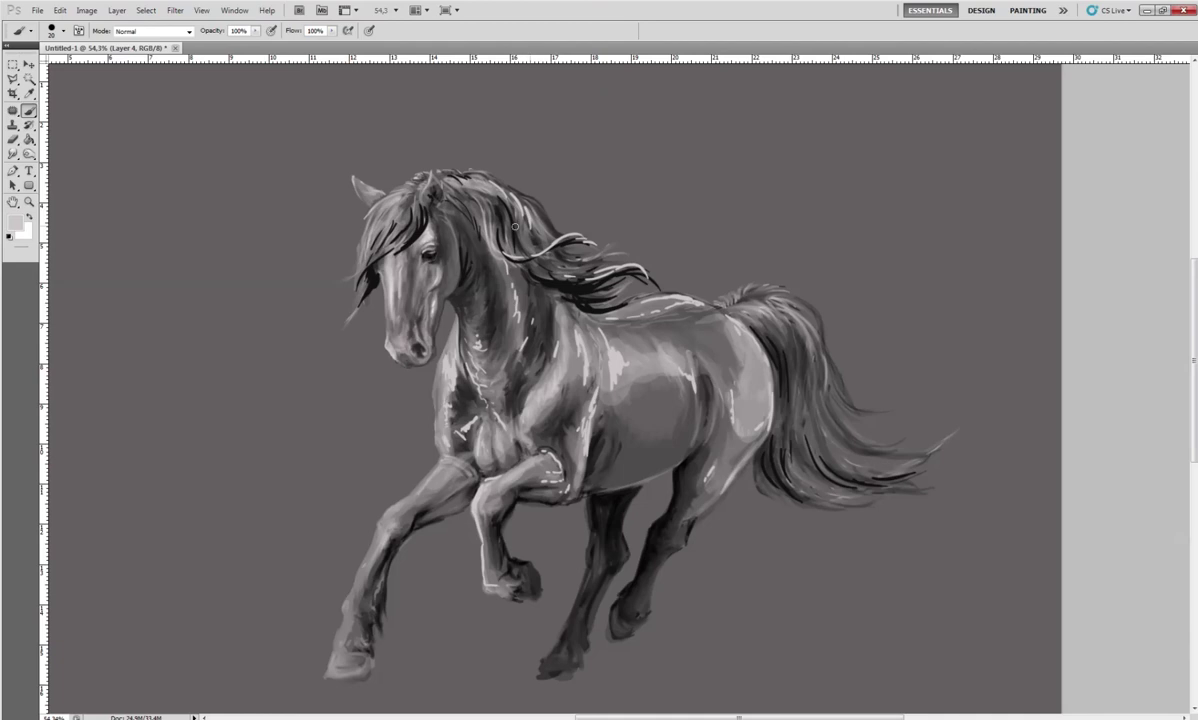
drag(362, 200, 336, 262)
drag(812, 421, 830, 470)
drag(814, 420, 938, 438)
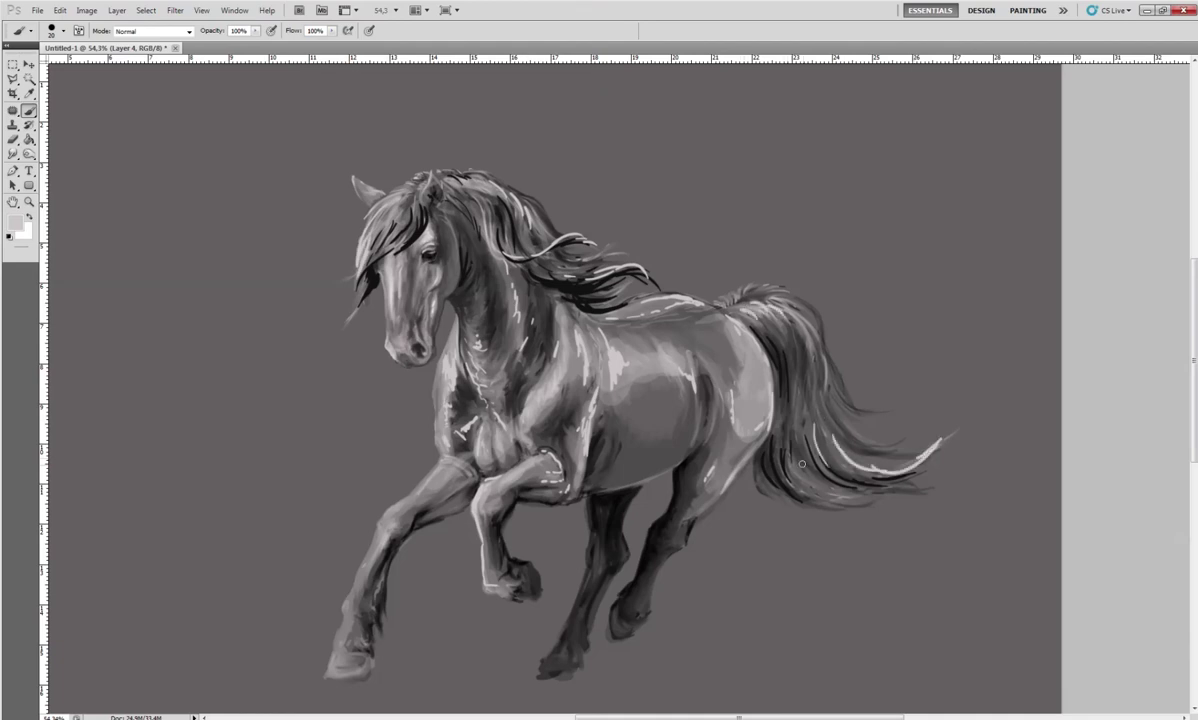
drag(756, 463, 858, 508)
Sample the background grey, enlarge the view slightly and switch to the Mixer Brush
alt+click(359, 542)
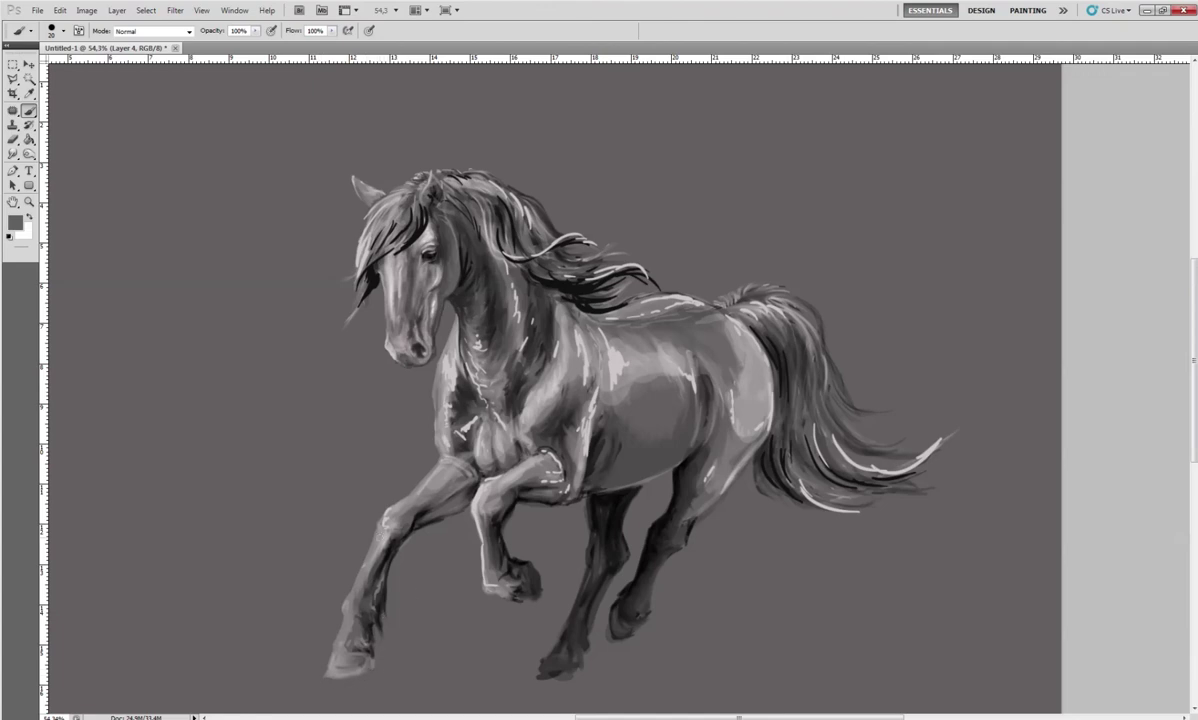
drag(600, 400, 593, 641)
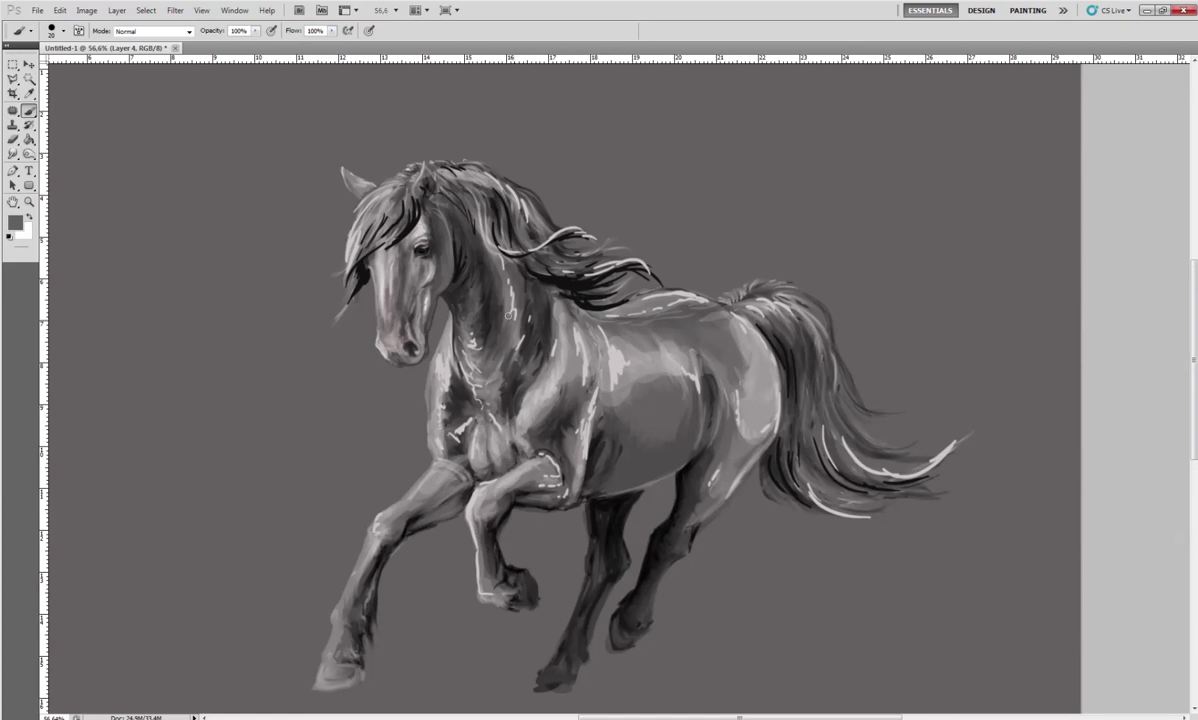
click(29, 154)
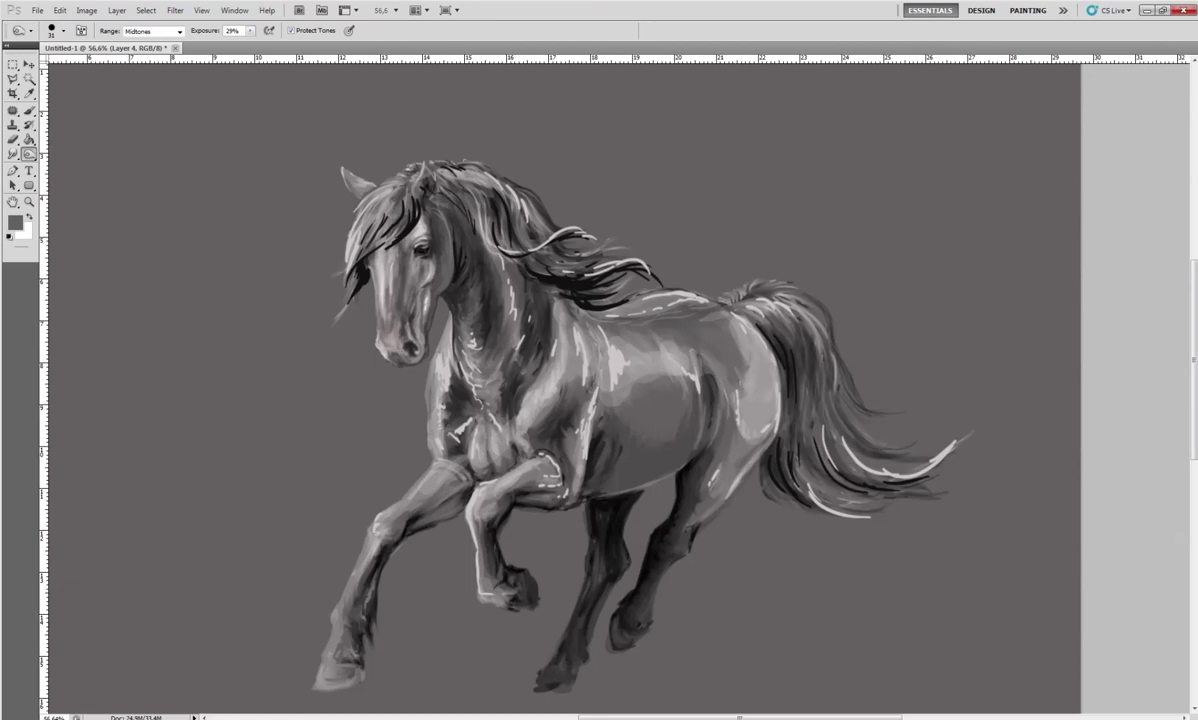
click(29, 110)
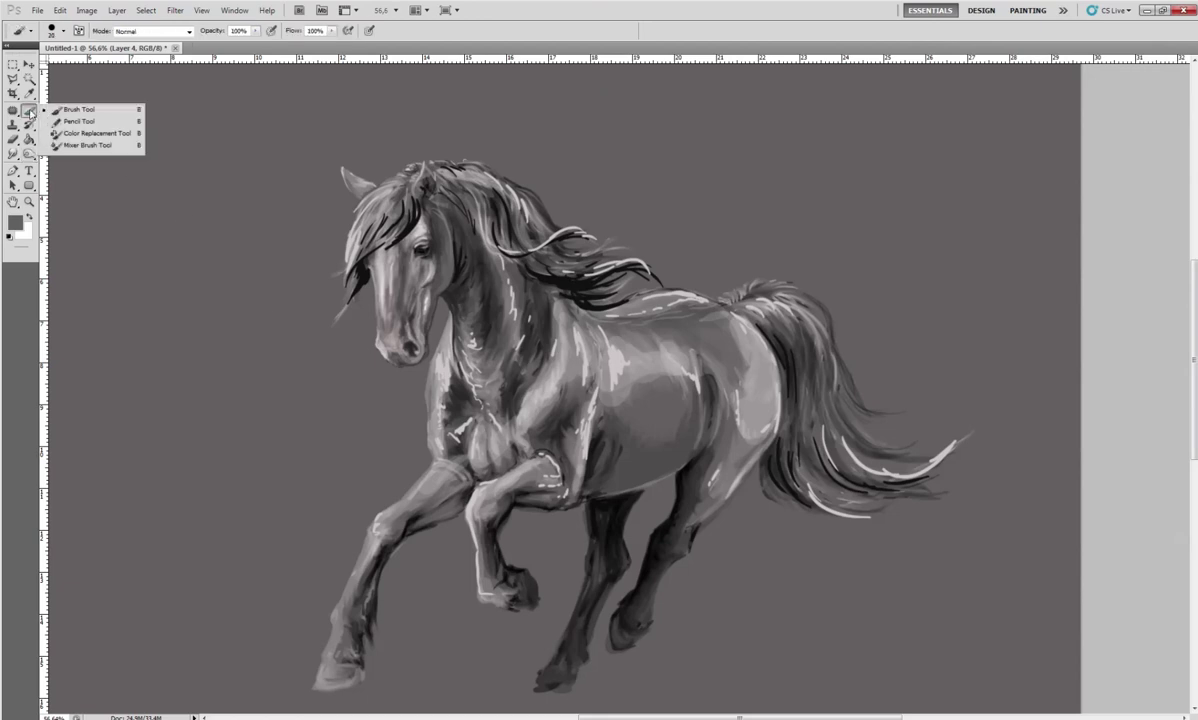
click(75, 140)
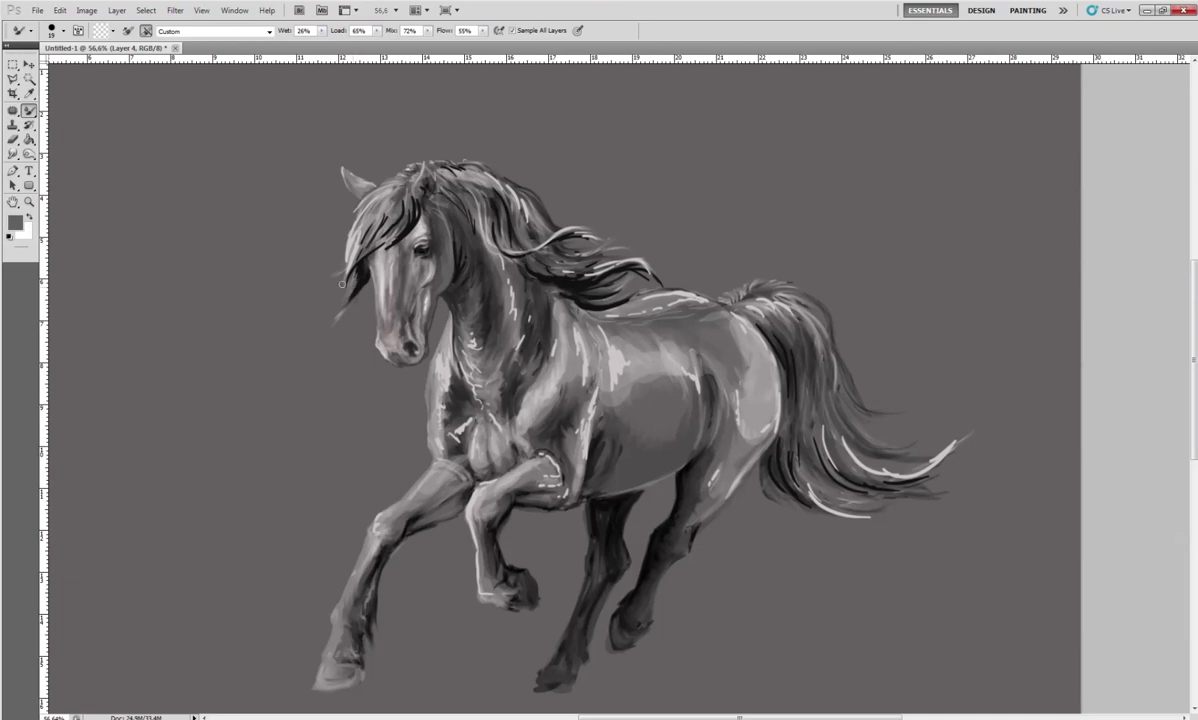
Blend the dark strands of the forelock and mane with the Mixer Brush
mouse_move(348, 290)
mouse_down()
mouse_move(357, 263)
mouse_move(345, 290)
mouse_up()
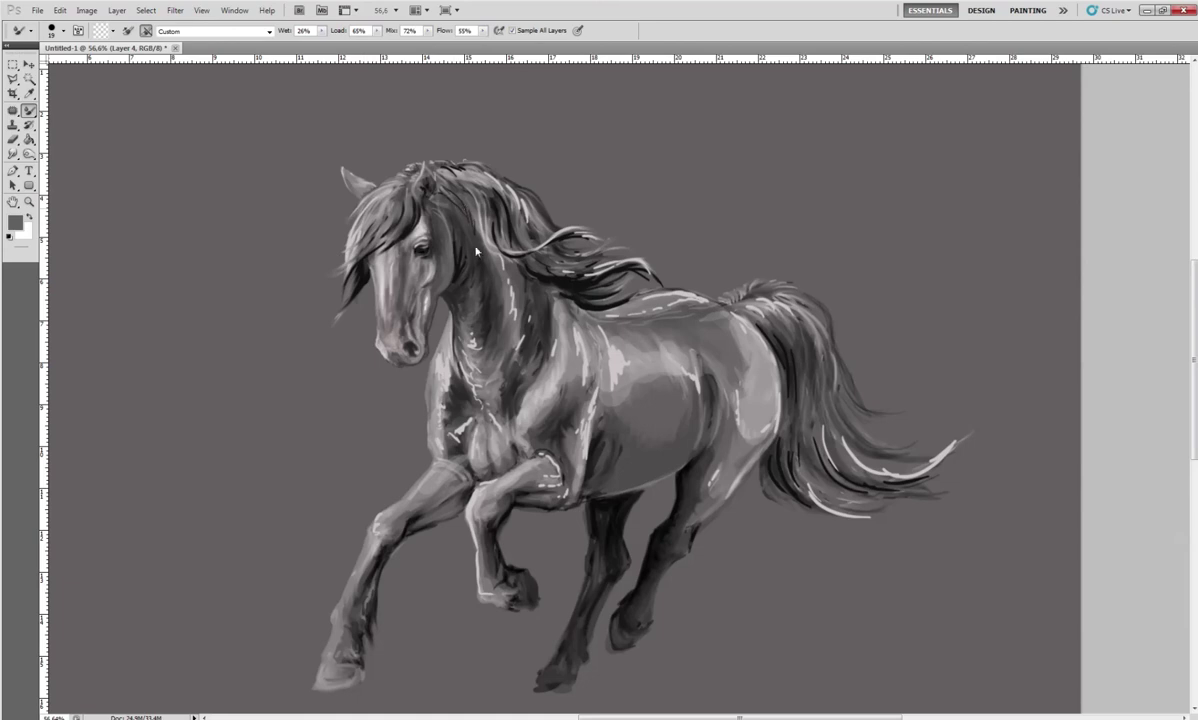
drag(428, 162, 442, 157)
drag(518, 217, 490, 205)
drag(532, 222, 546, 254)
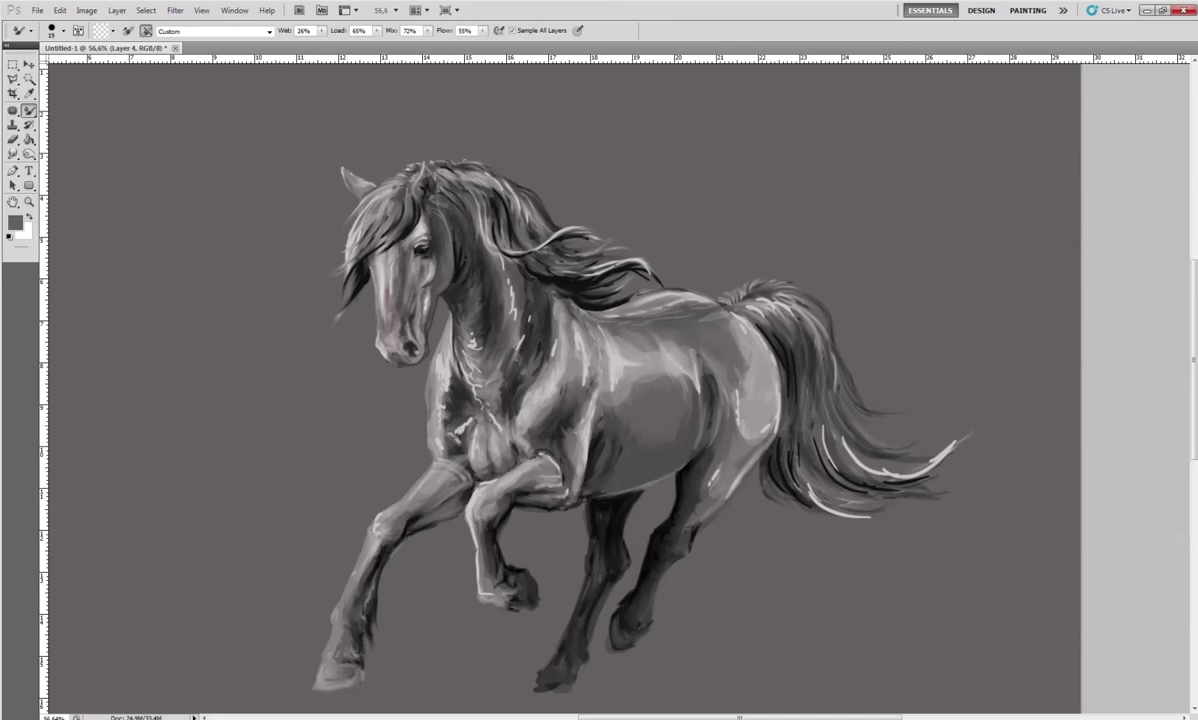
Soften the light and dark marks down the chest and where neck meets chest
drag(441, 394, 462, 436)
drag(464, 399, 473, 398)
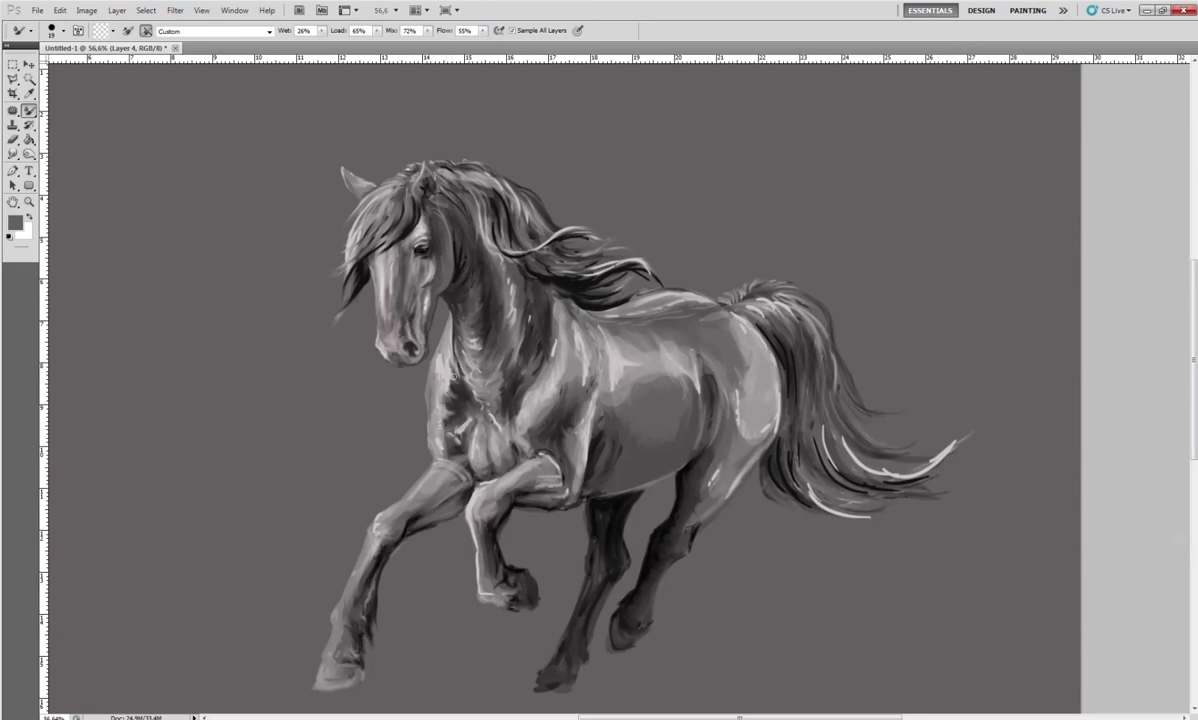
drag(447, 396, 425, 373)
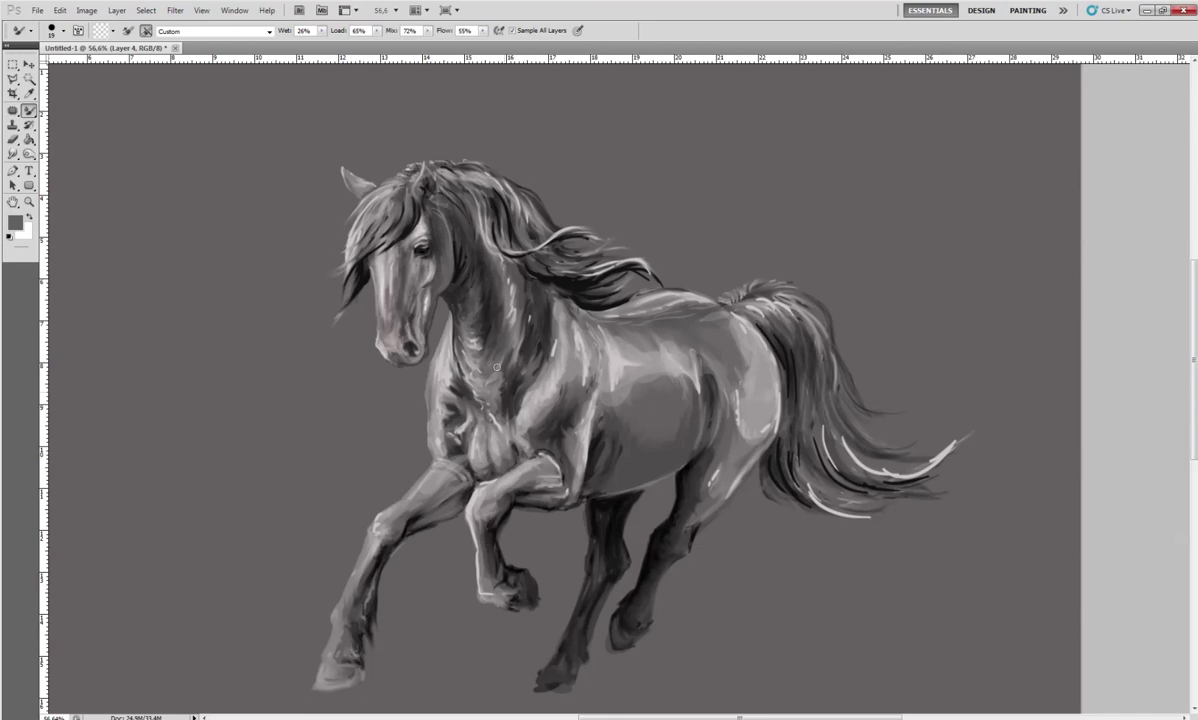
click(13, 78)
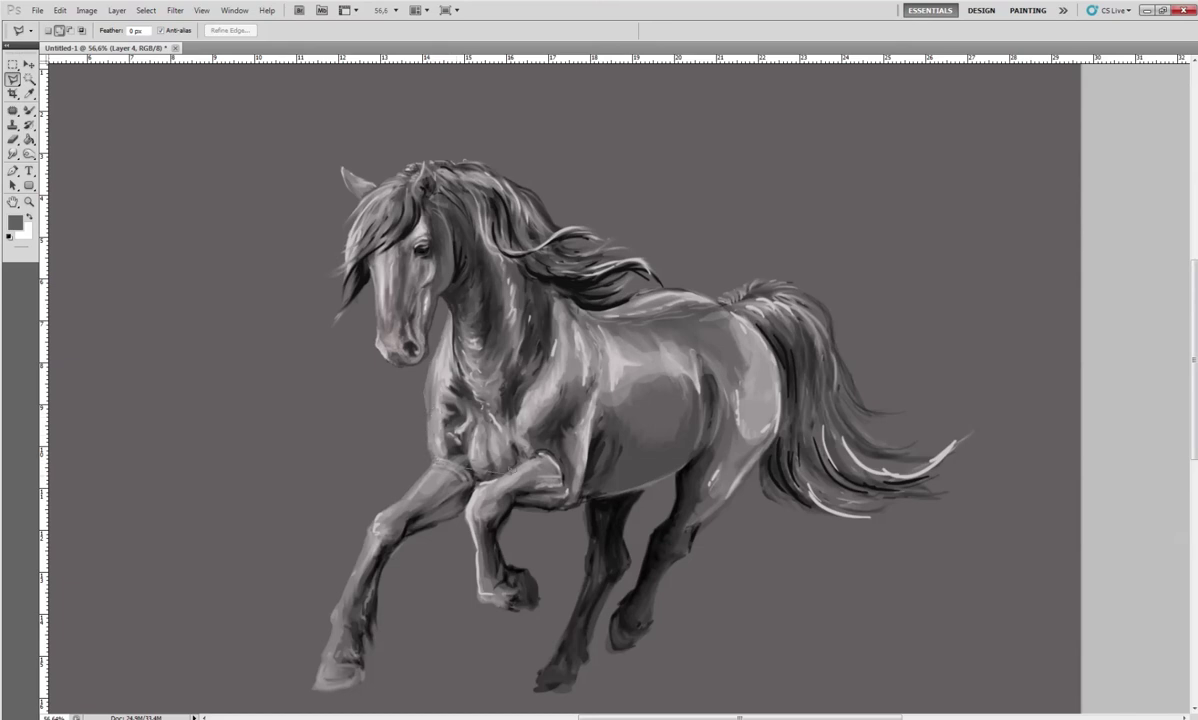
Draw a lasso selection around the horse's chest and lower neck
drag(448, 426, 528, 382)
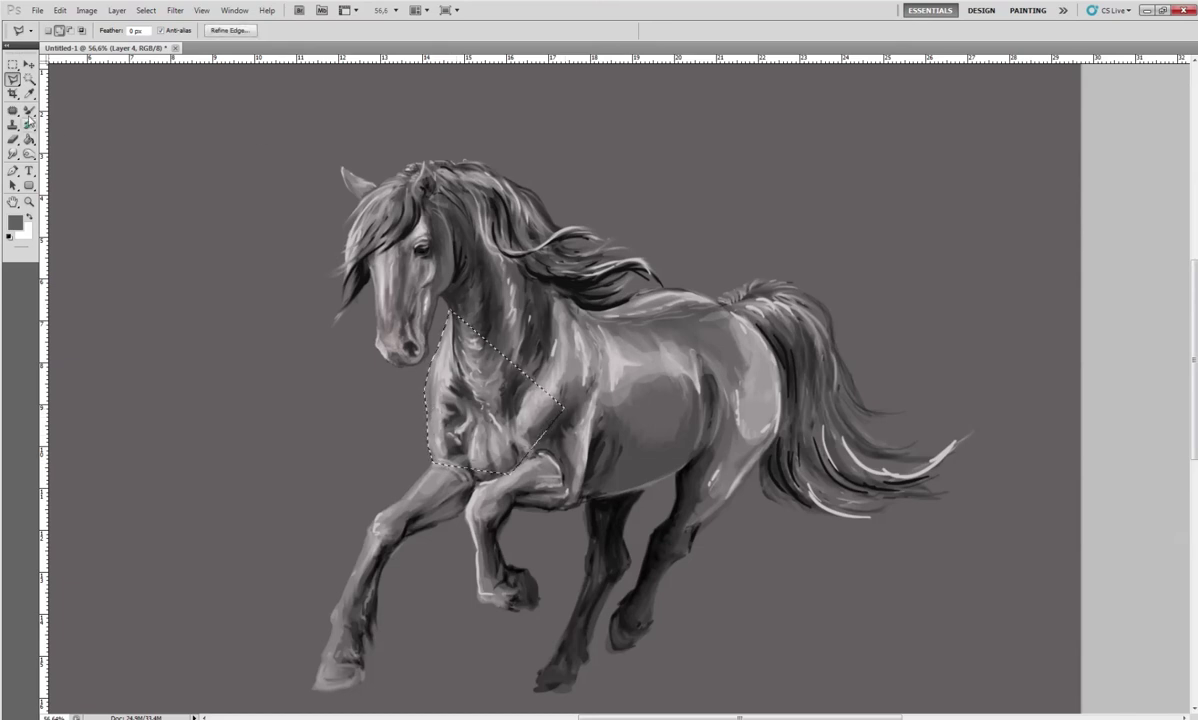
click(29, 110)
click(29, 110)
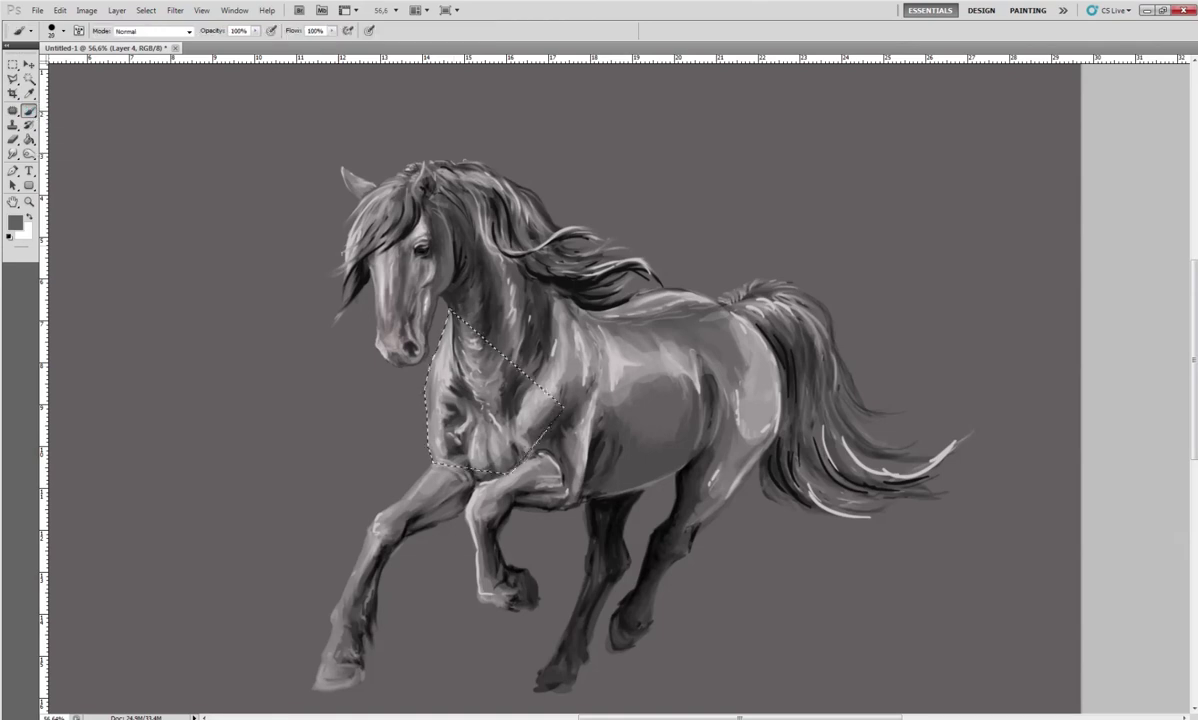
click(447, 318)
right_click(470, 316)
key(Escape)
Sample mid grey and near-black from the horse, then blend the chest inside the selection
alt+click(440, 390)
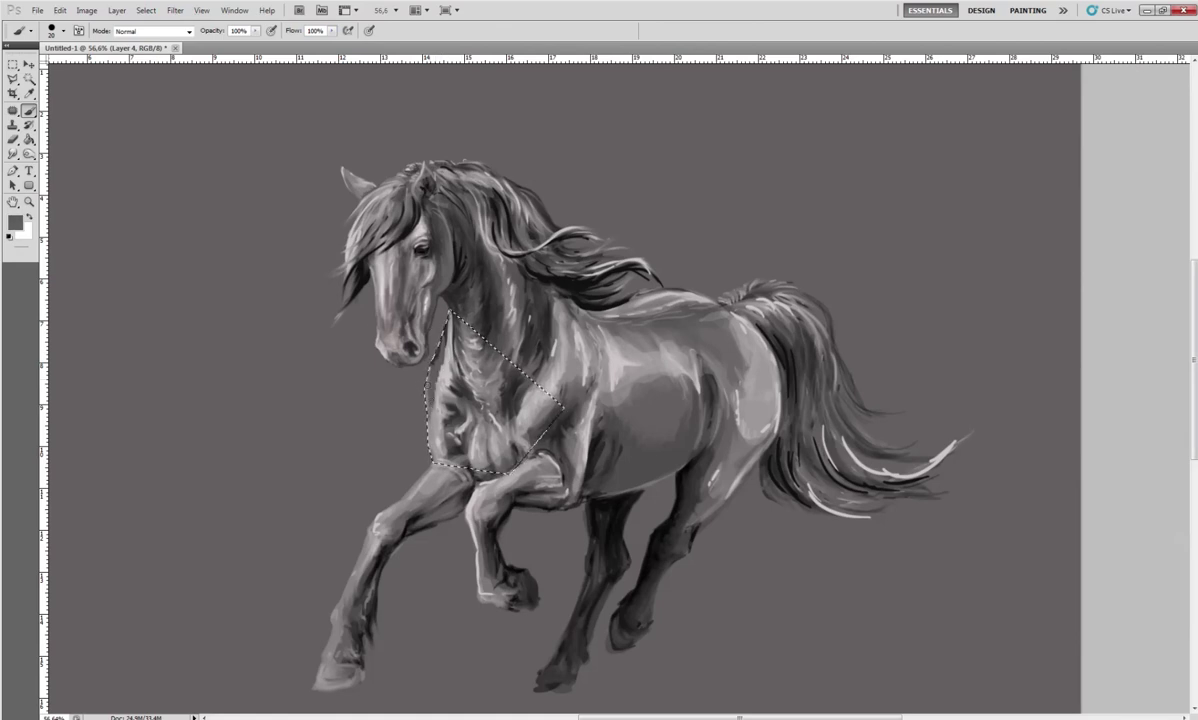
alt+click(418, 314)
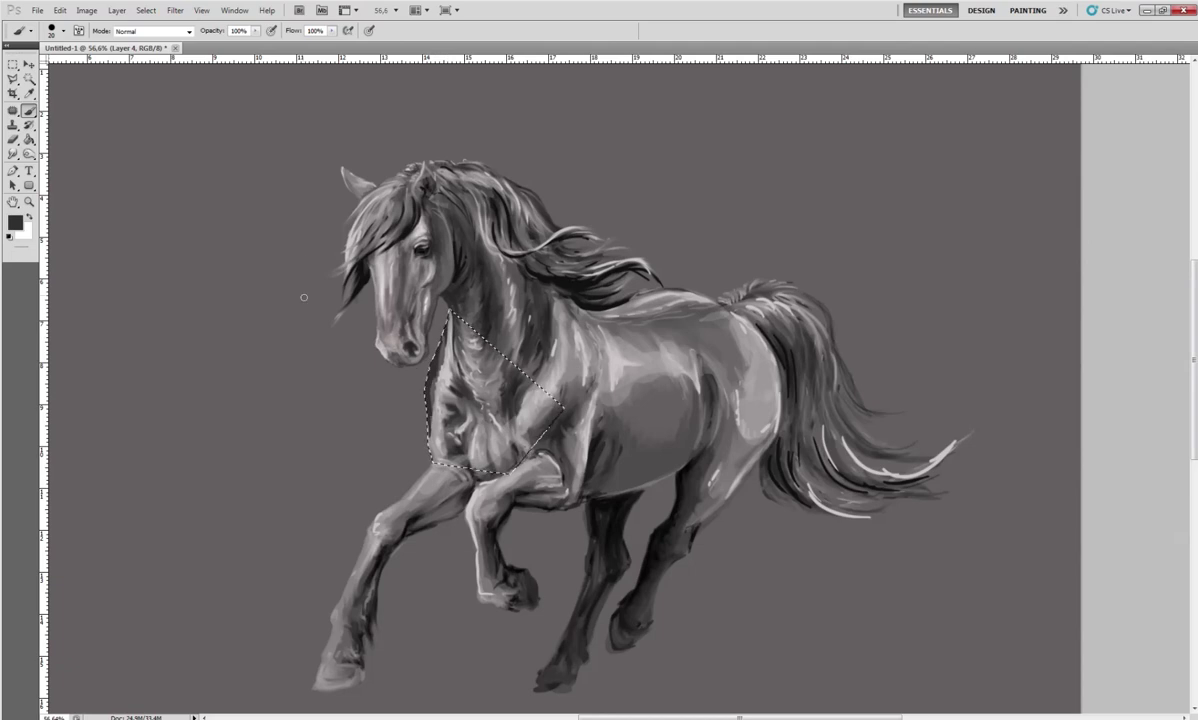
right_click(29, 112)
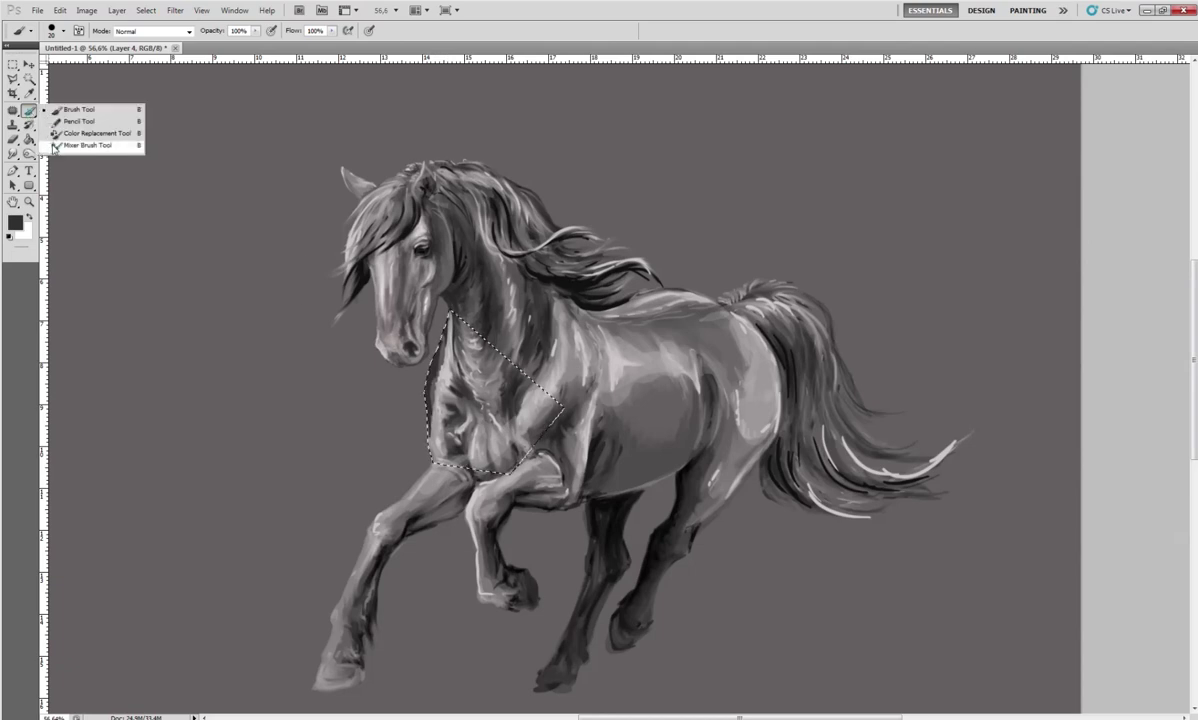
click(85, 145)
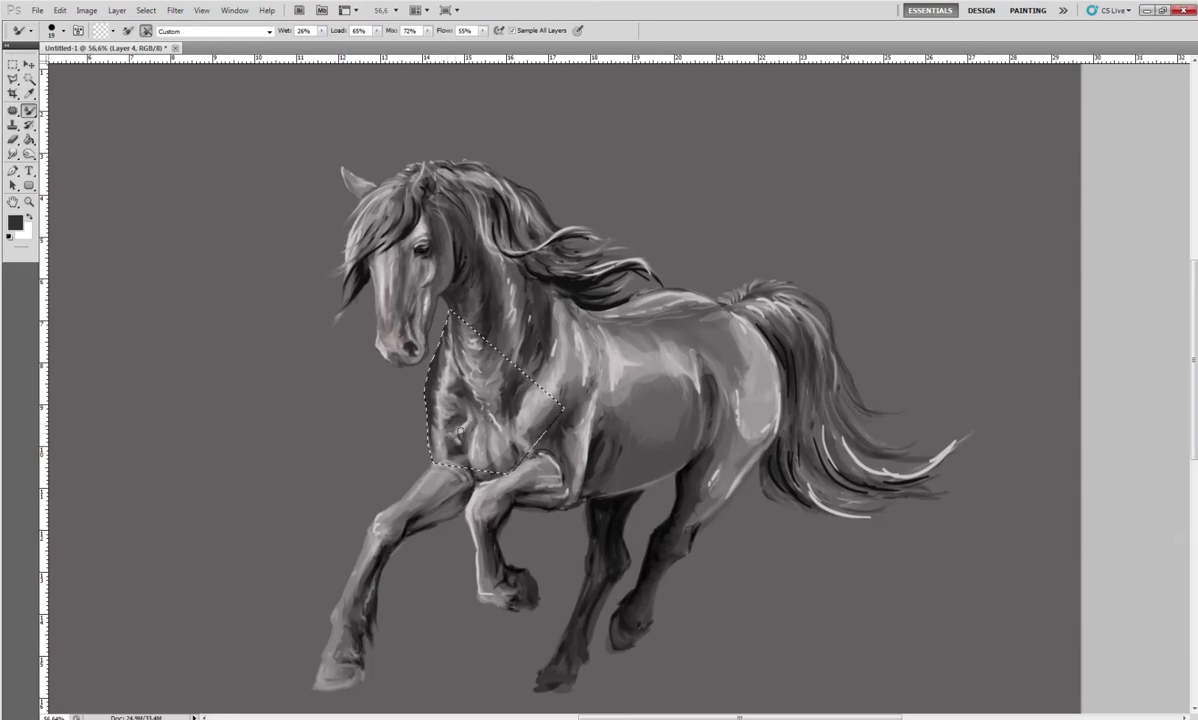
mouse_move(484, 443)
mouse_down()
mouse_move(478, 396)
mouse_move(467, 429)
mouse_up()
Switch to the Dodge tool with Range set to Highlights
click(33, 112)
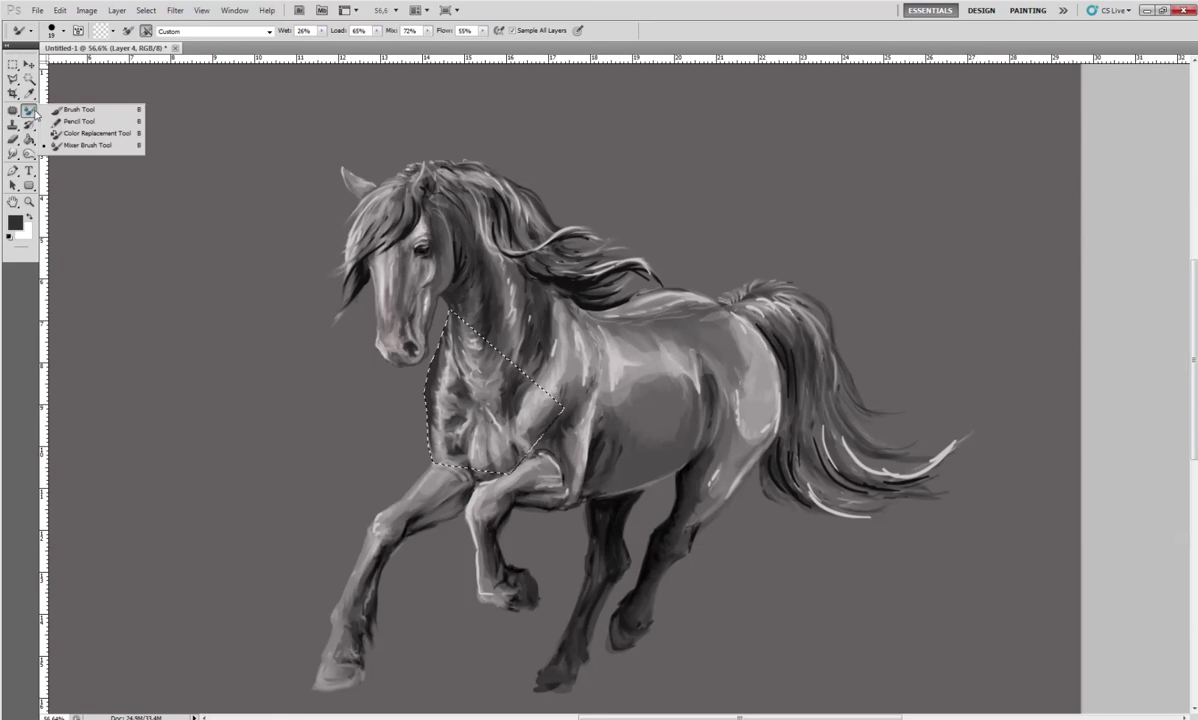
click(30, 155)
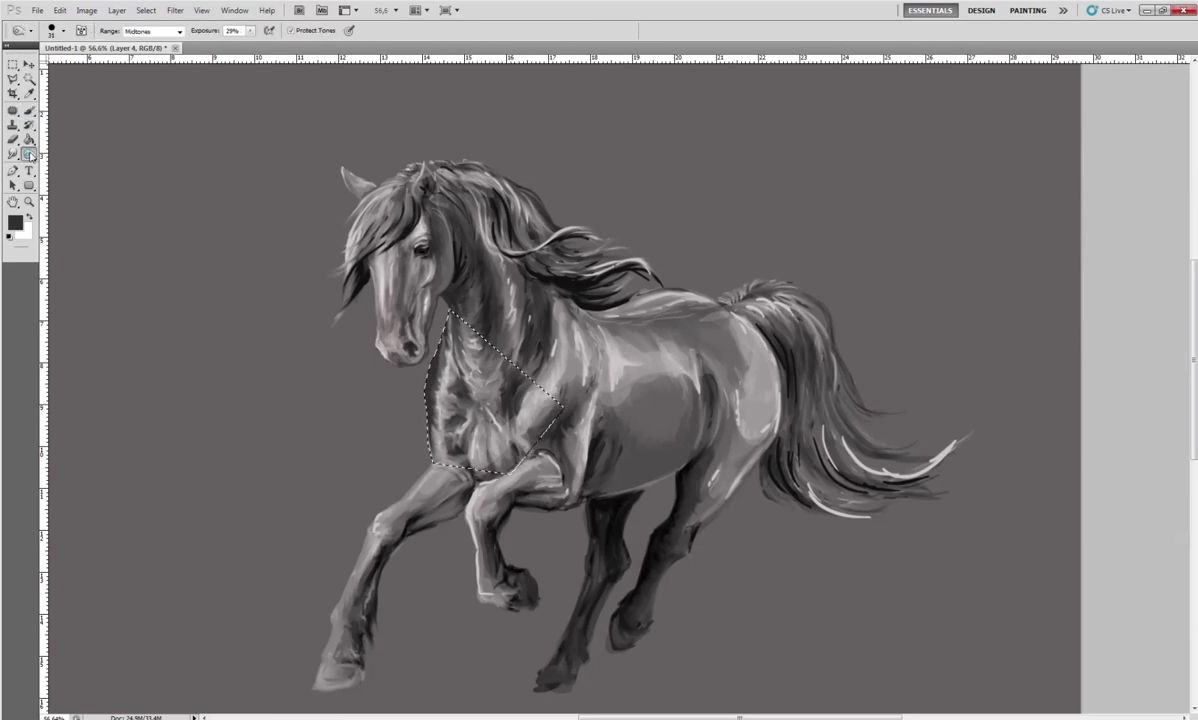
right_click(30, 155)
click(65, 165)
right_click(478, 397)
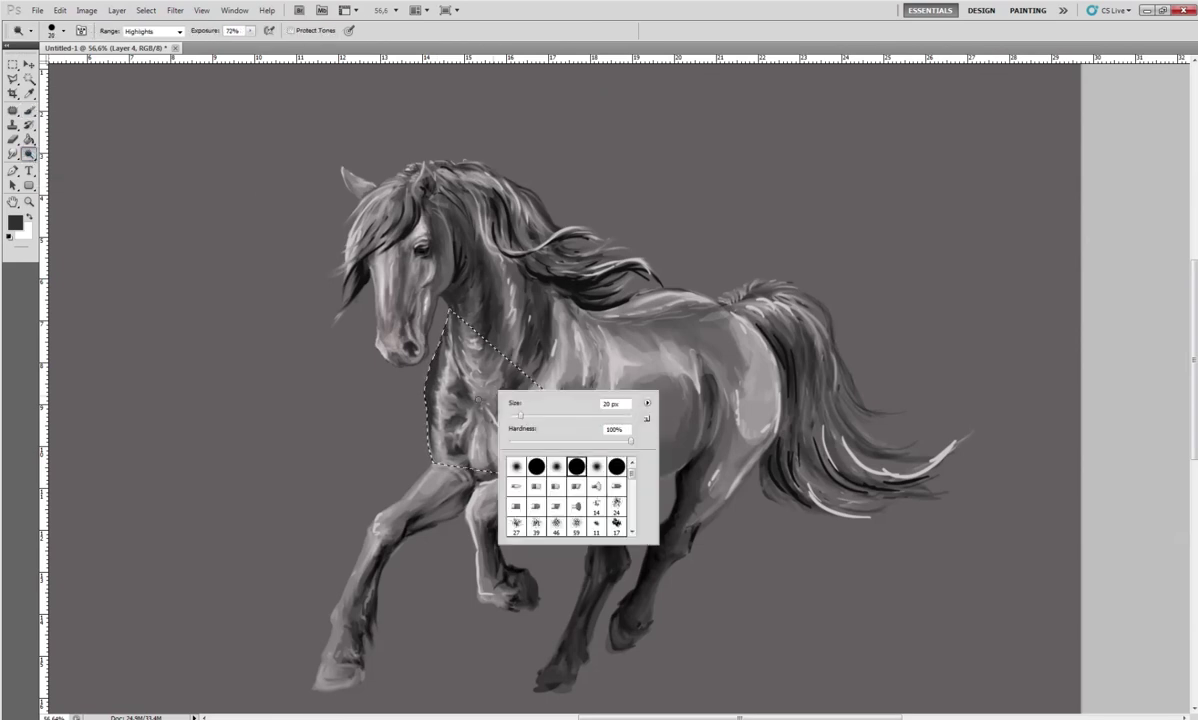
click(152, 31)
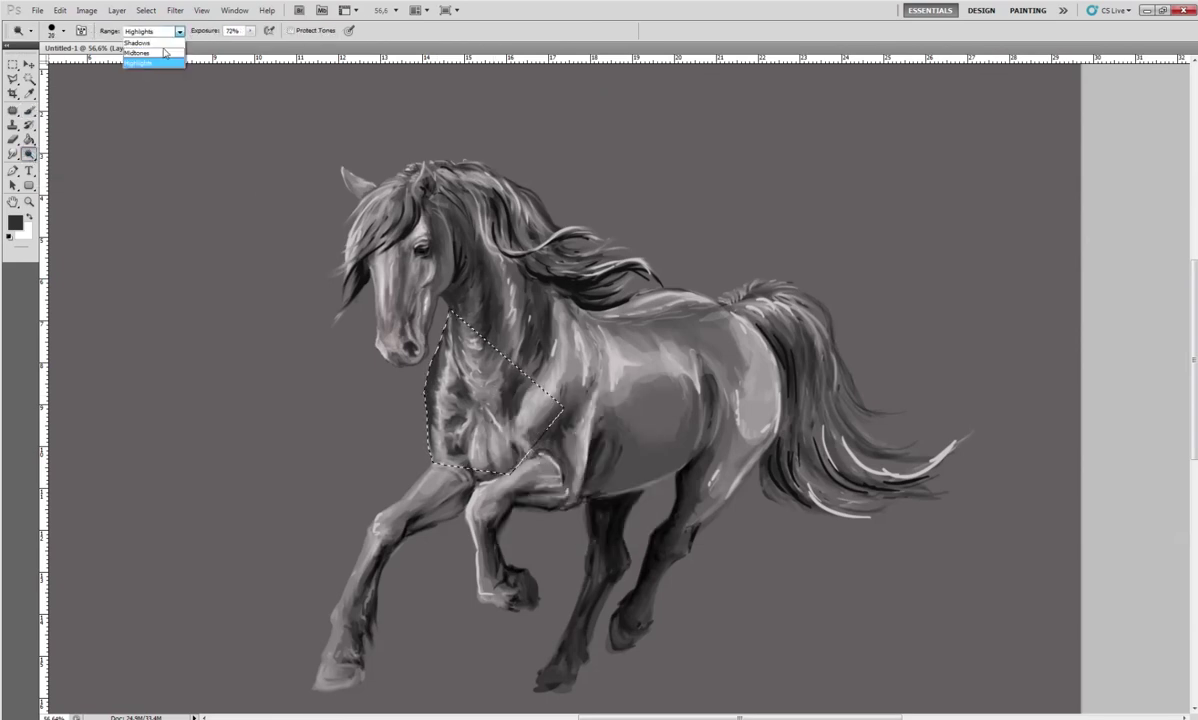
click(482, 409)
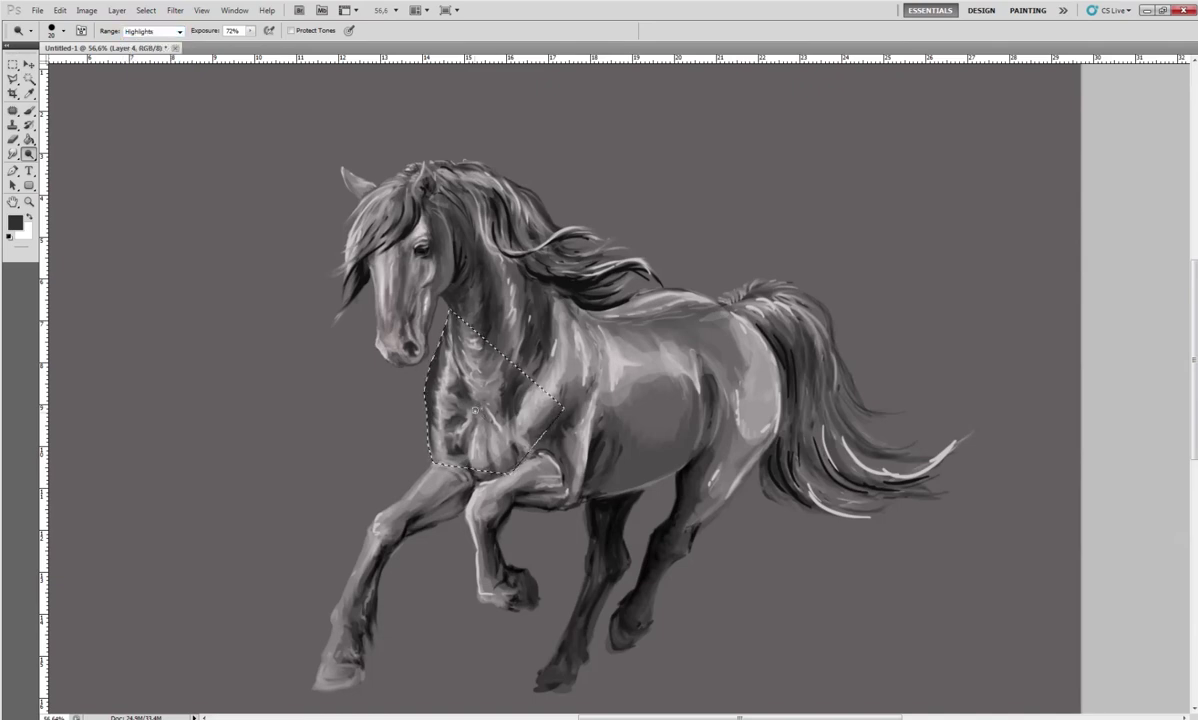
Dodge the chest highlights at 20% exposure, deselecting the chest partway
drag(473, 415, 462, 430)
drag(248, 30, 214, 43)
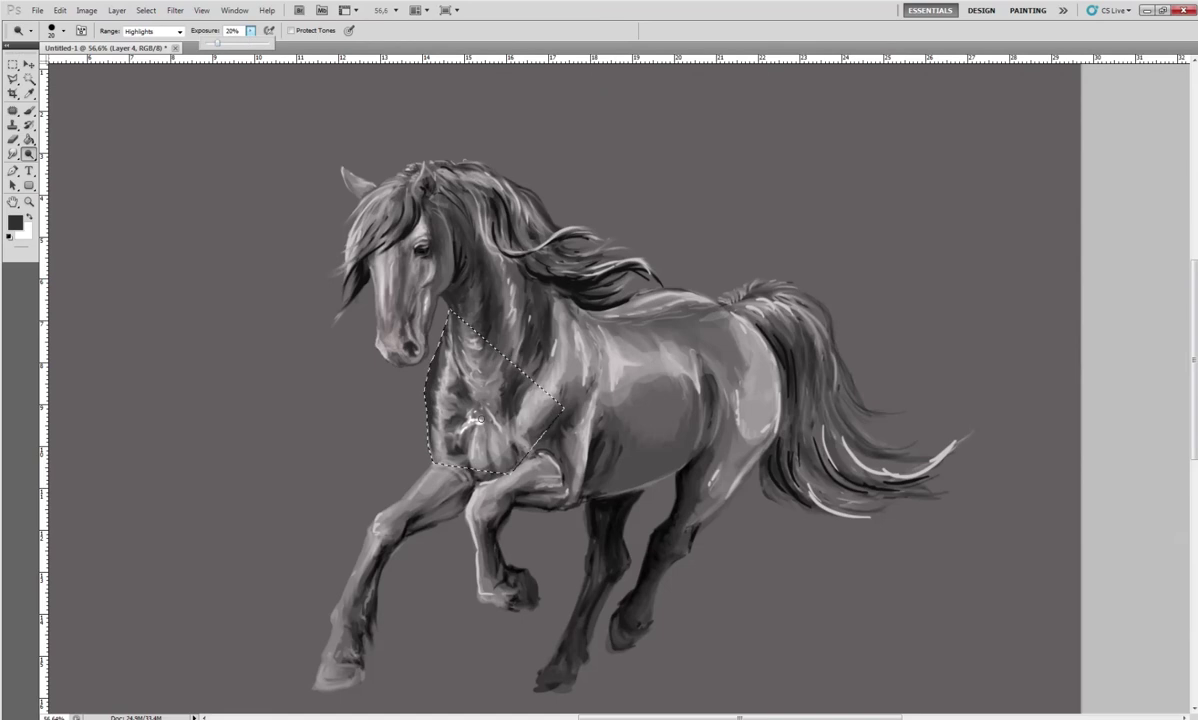
key(ctrl+d)
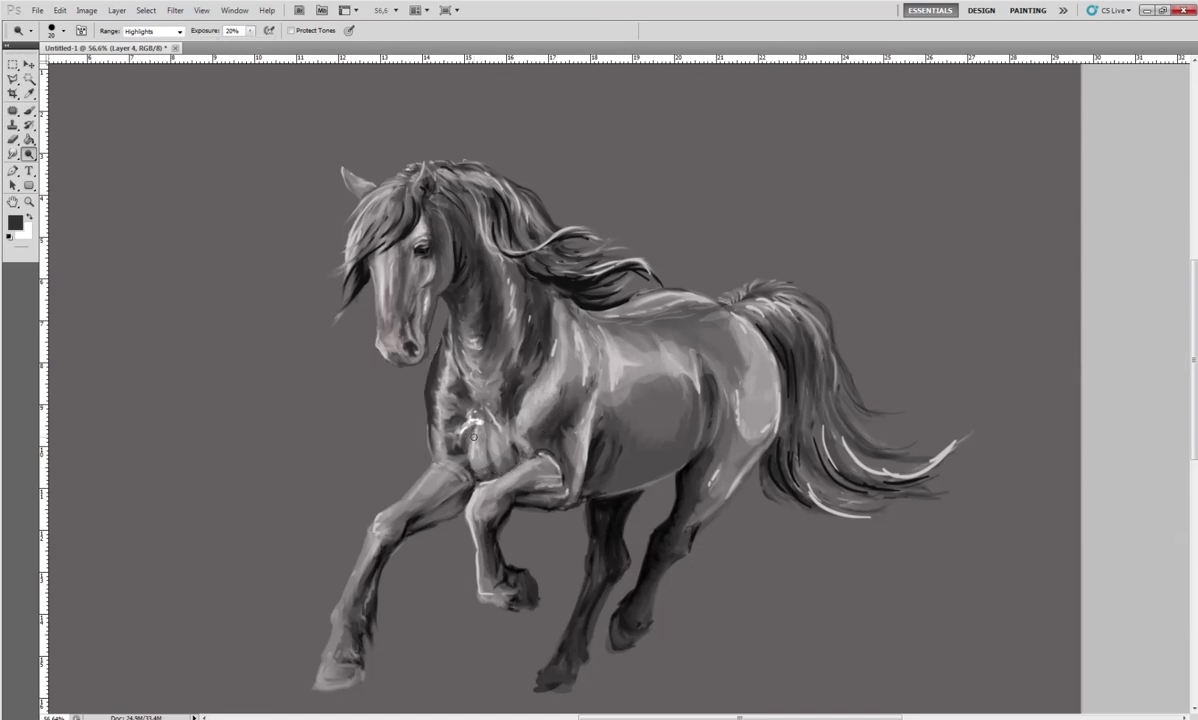
drag(487, 436, 503, 436)
drag(471, 406, 444, 362)
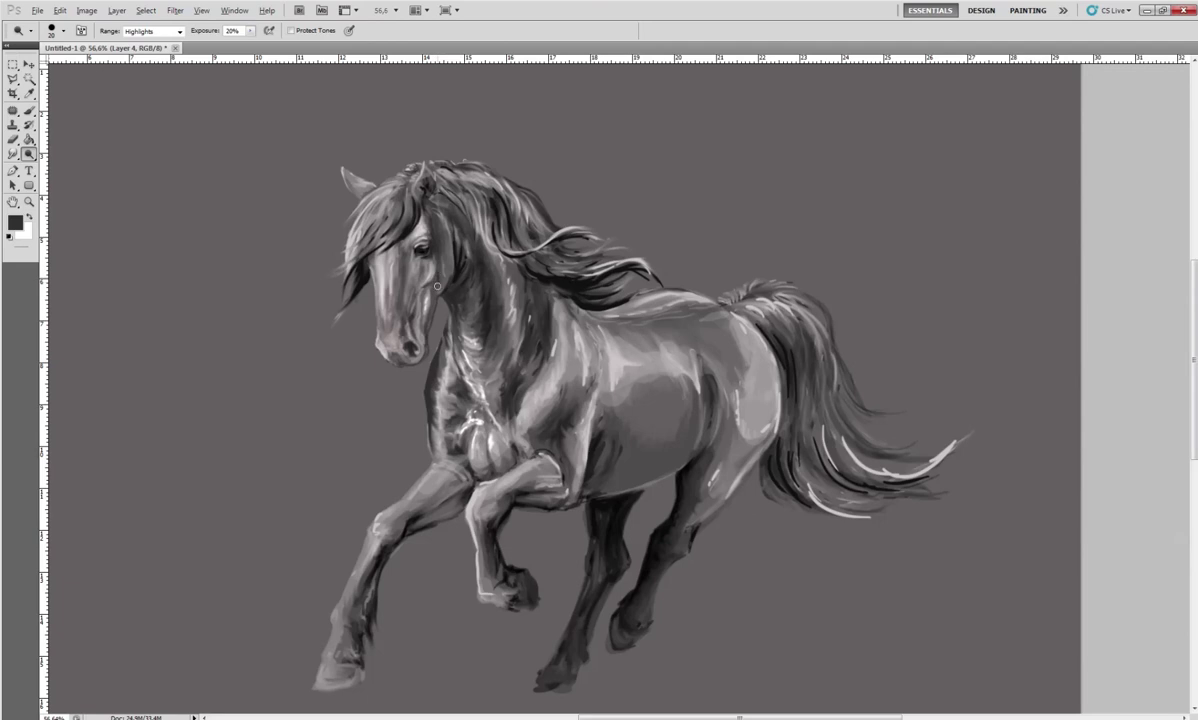
Set the Burn tool to Midtones, 9% exposure, with a 14 px brush
right_click(28, 154)
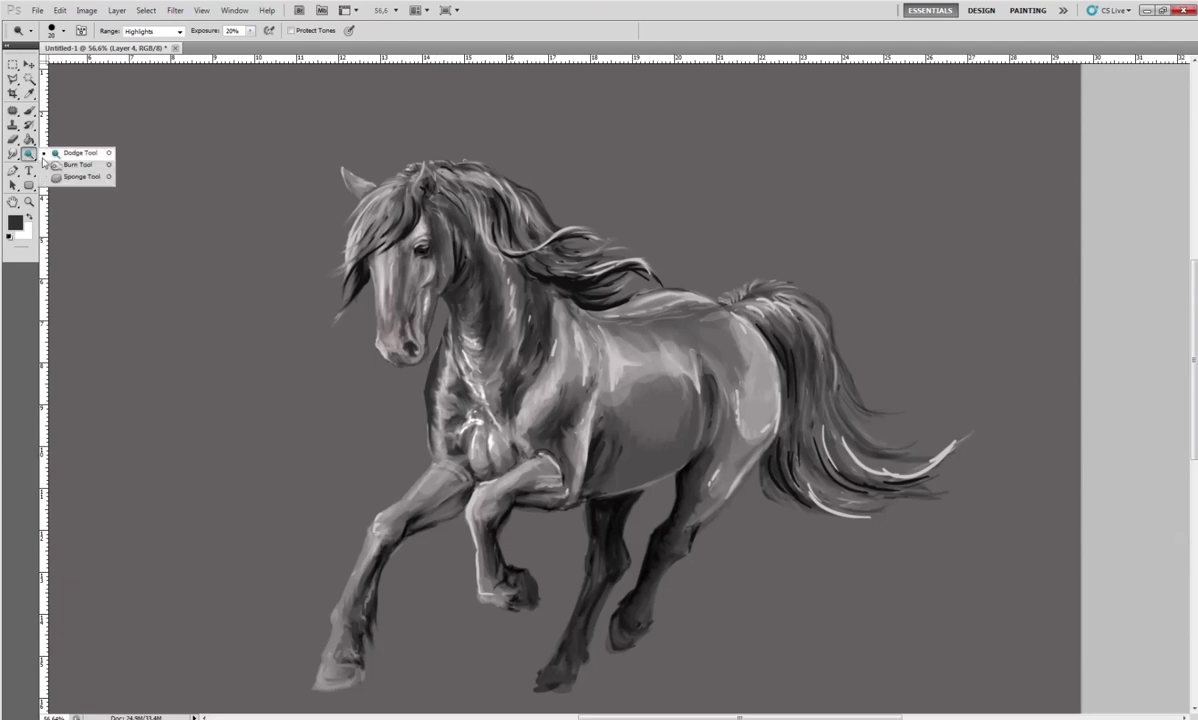
click(60, 158)
click(250, 30)
drag(247, 44, 226, 44)
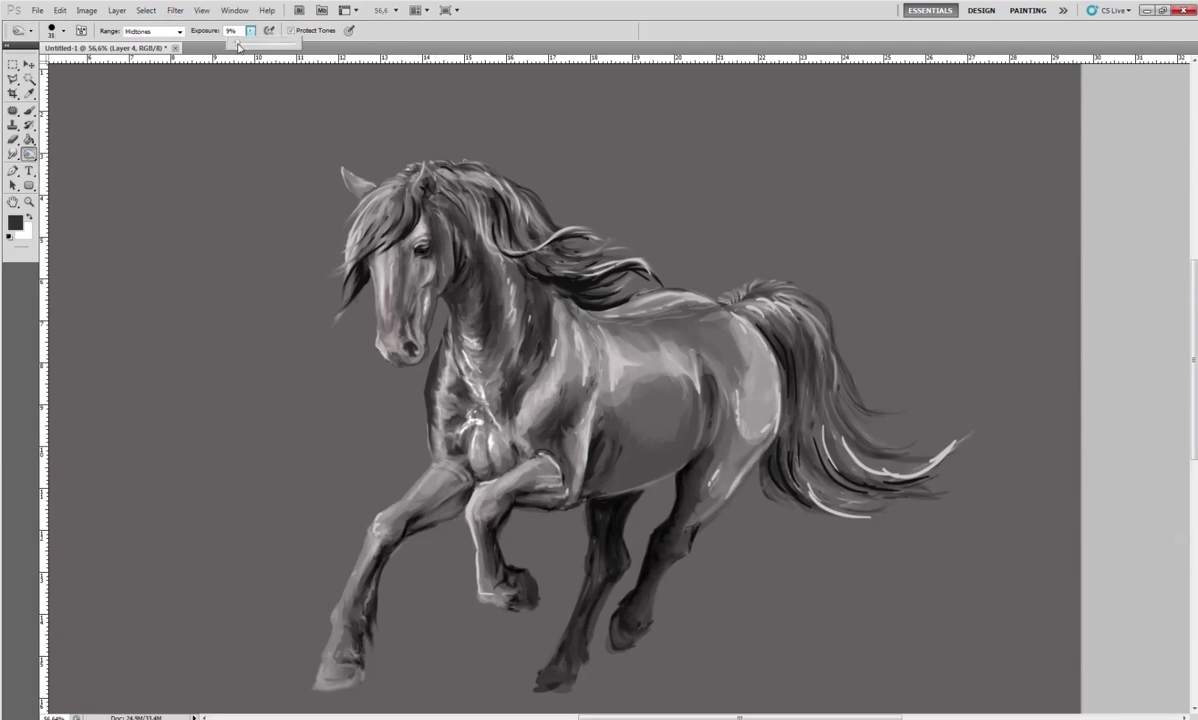
right_click(443, 252)
drag(577, 292, 519, 292)
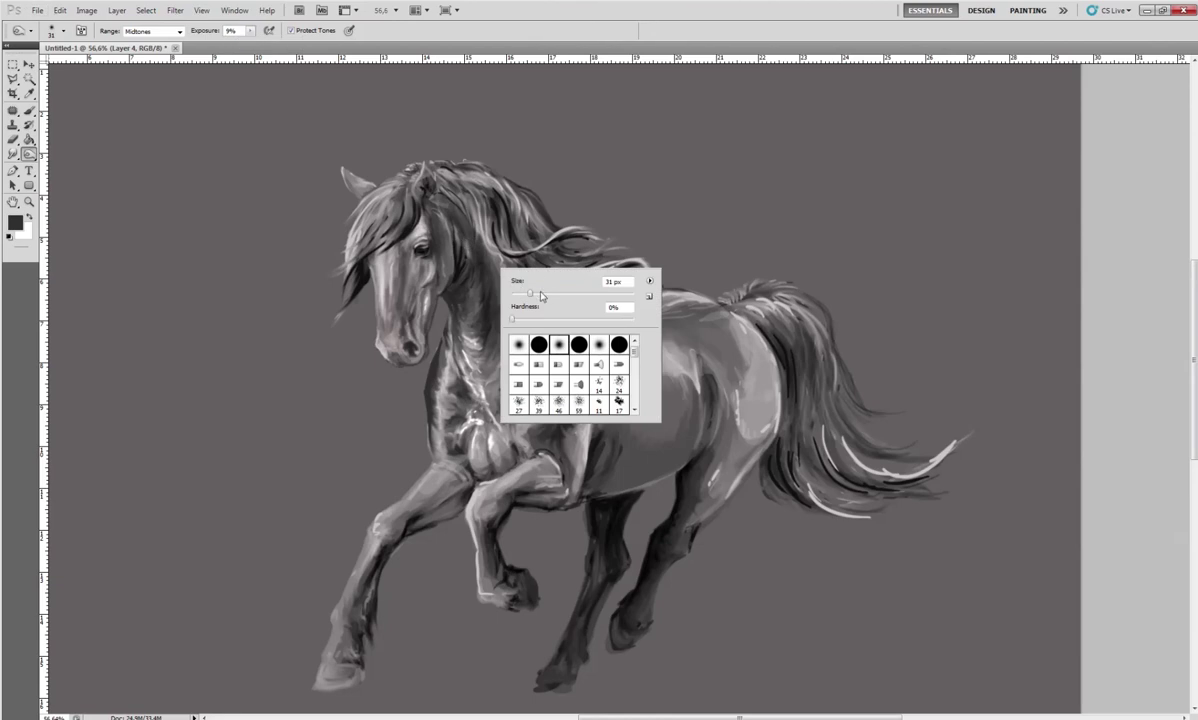
key(Return)
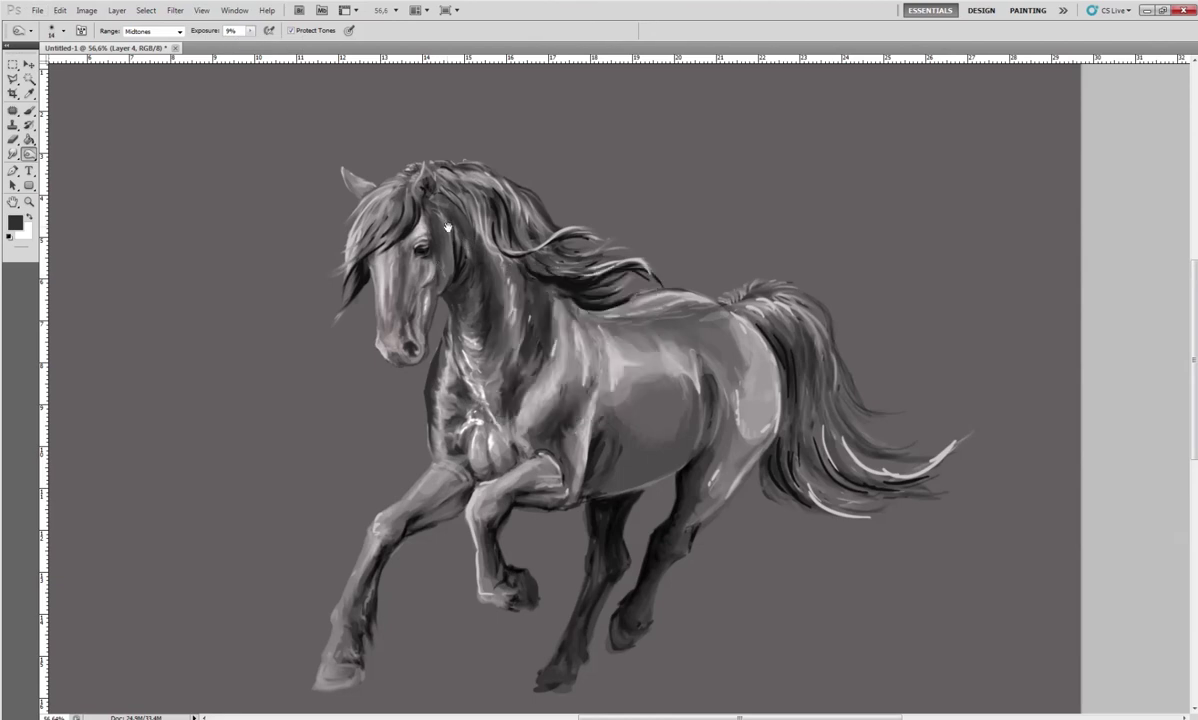
Zoom to 106% on the head, make the brush 100% hard and raise exposure to 22%
drag(437, 262, 454, 315)
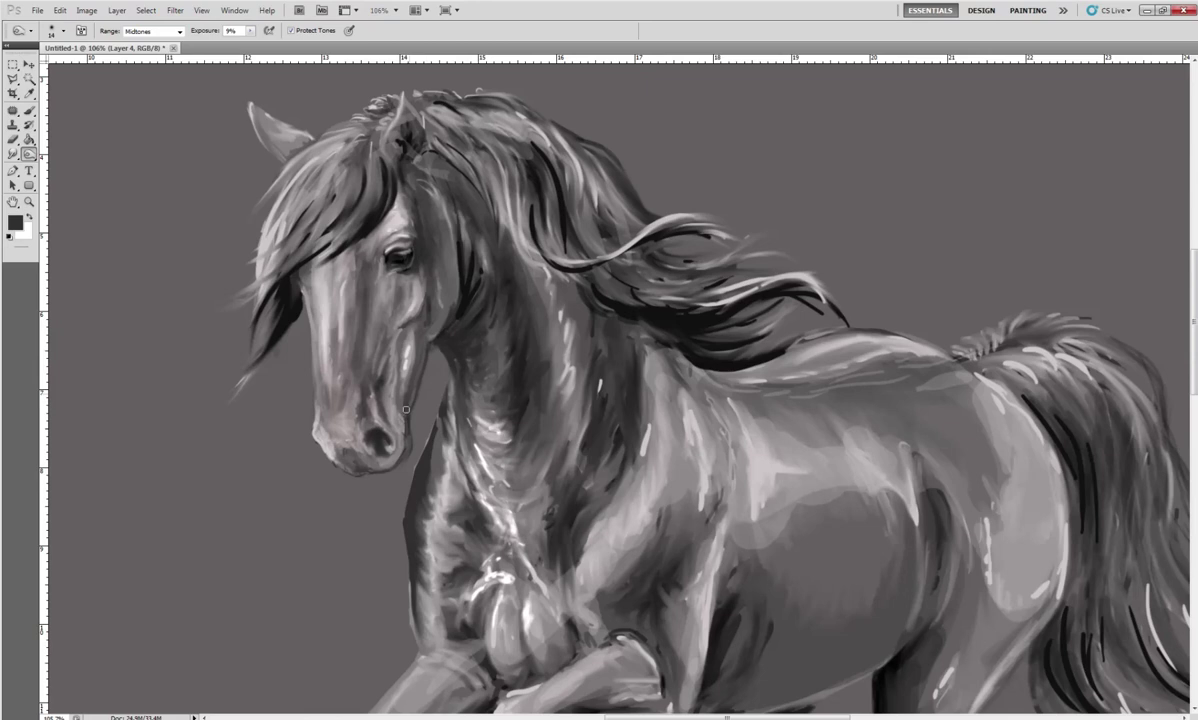
right_click(380, 360)
drag(446, 414, 494, 414)
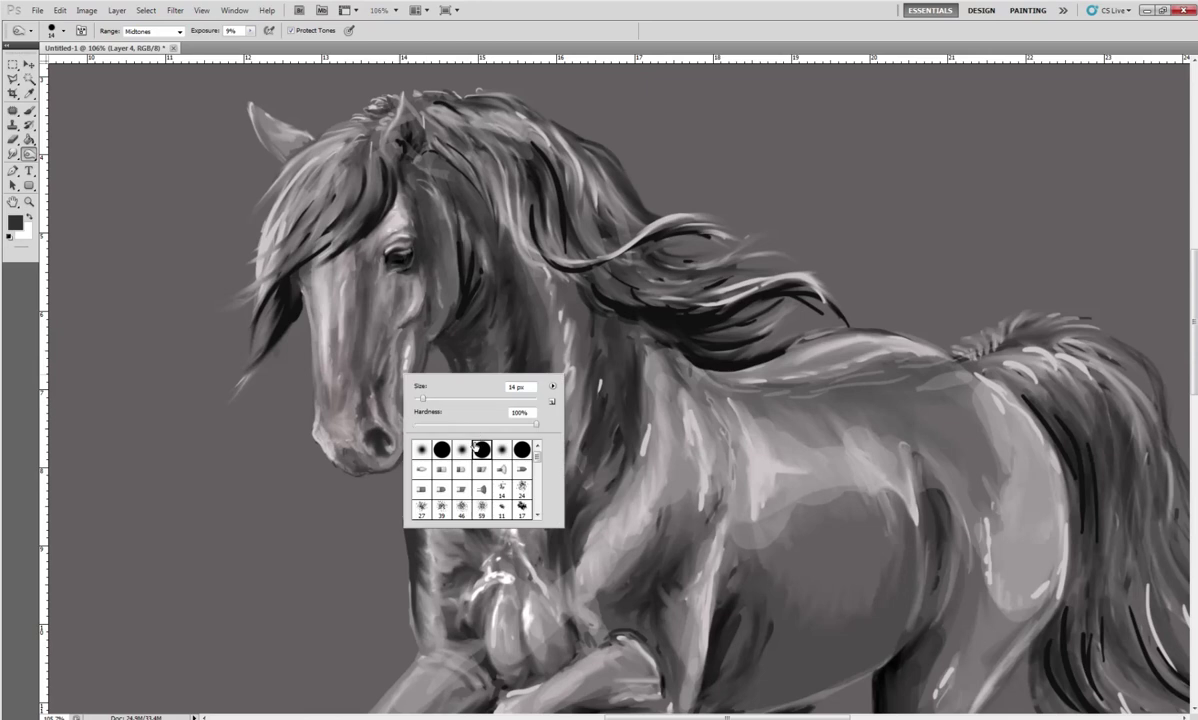
key(Return)
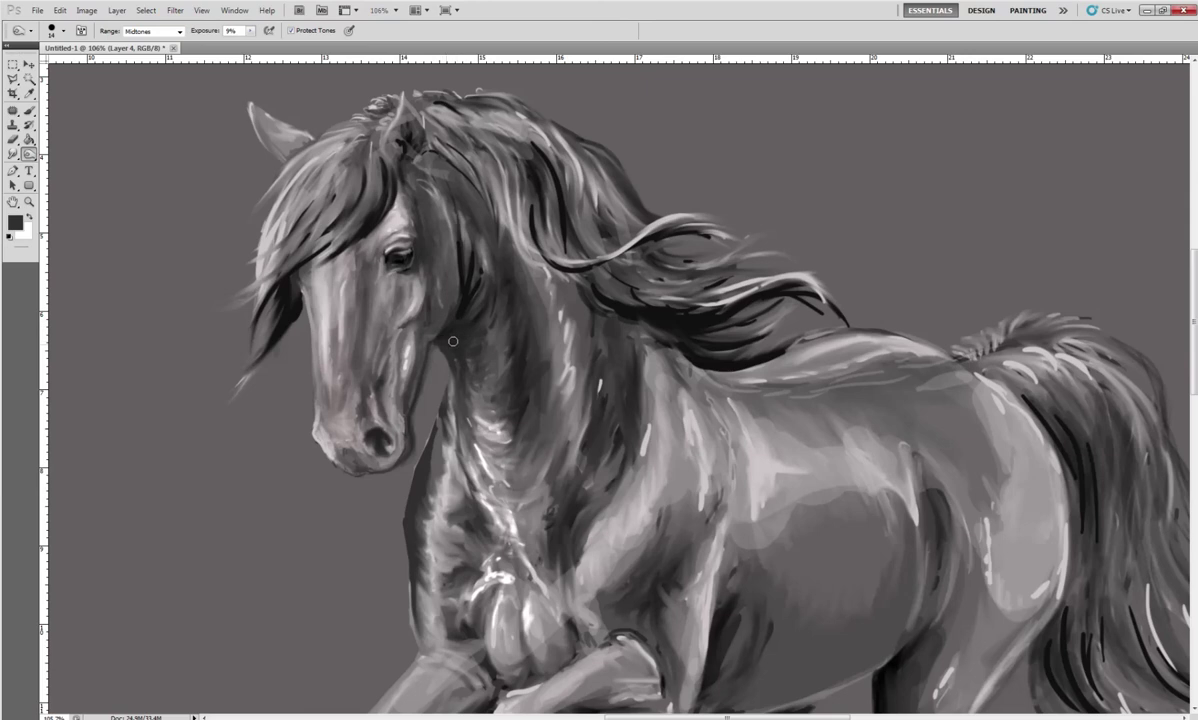
click(251, 31)
drag(248, 43, 258, 43)
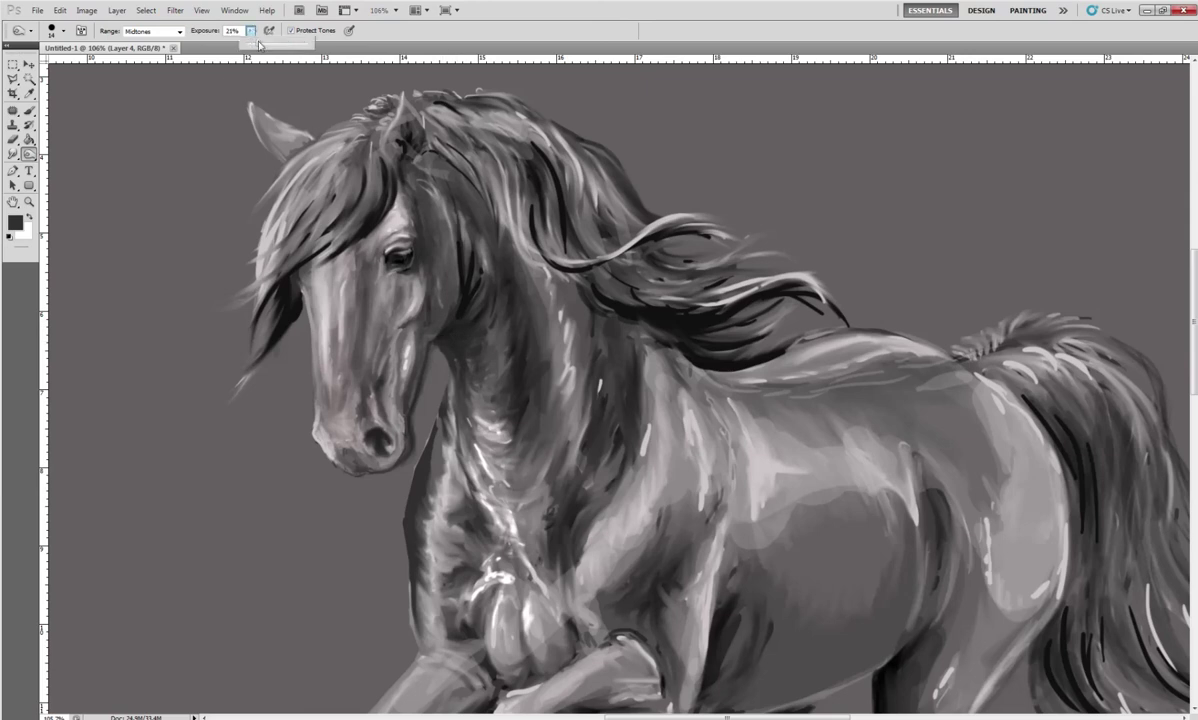
right_click(436, 282)
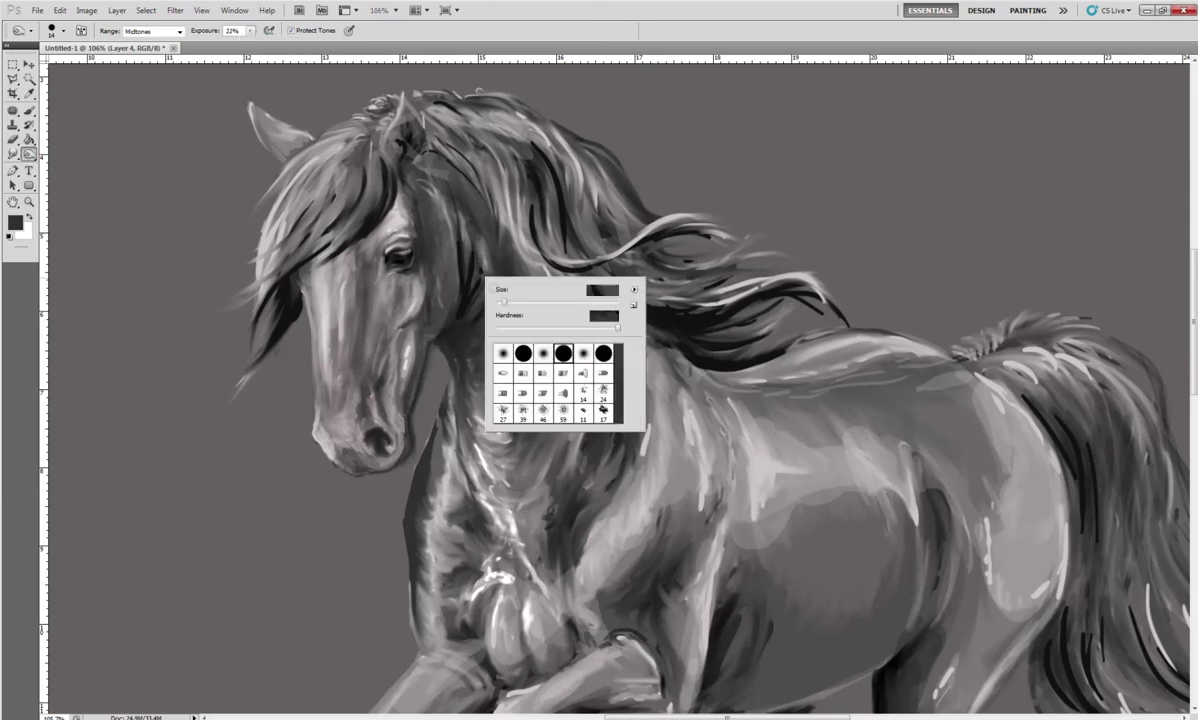
click(445, 288)
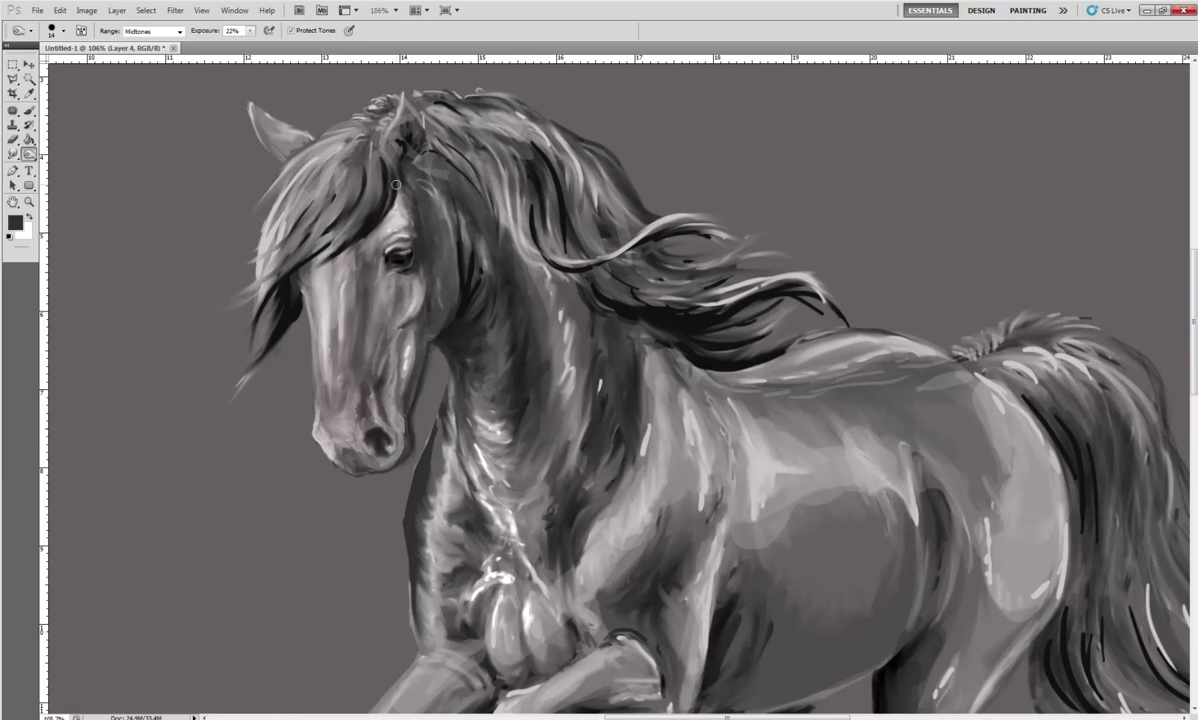
click(29, 110)
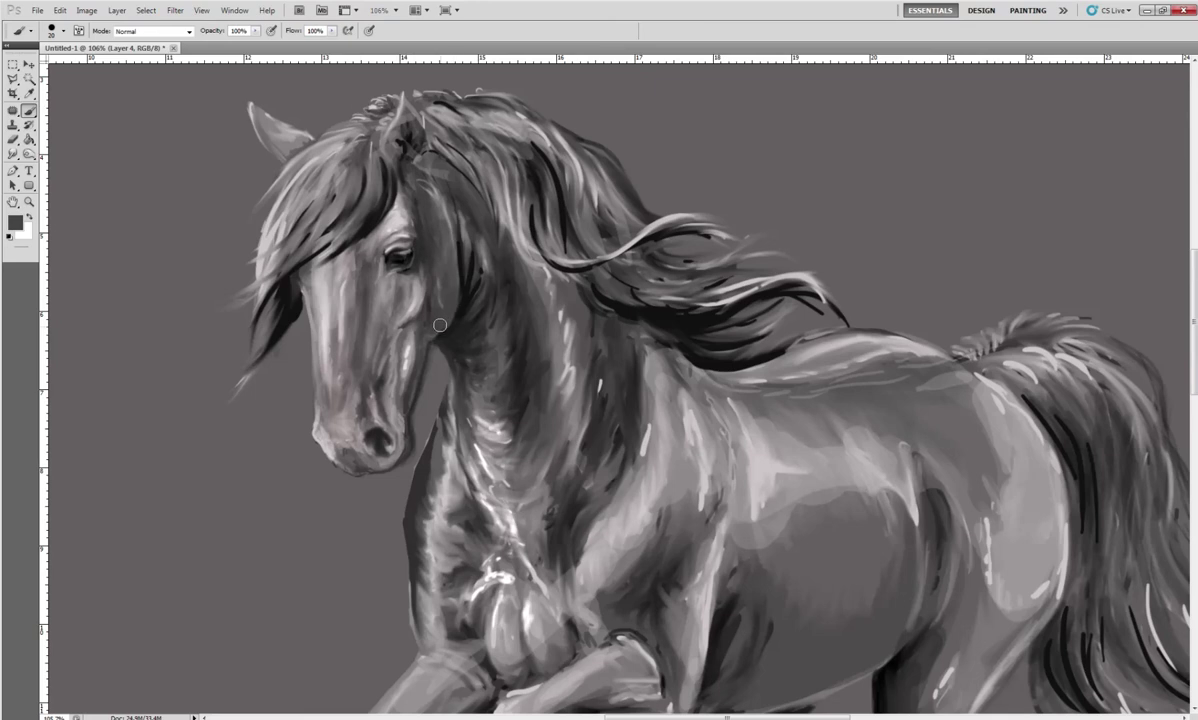
Set brush size 5, sample near-black from the neck and darken its front edge
right_click(451, 321)
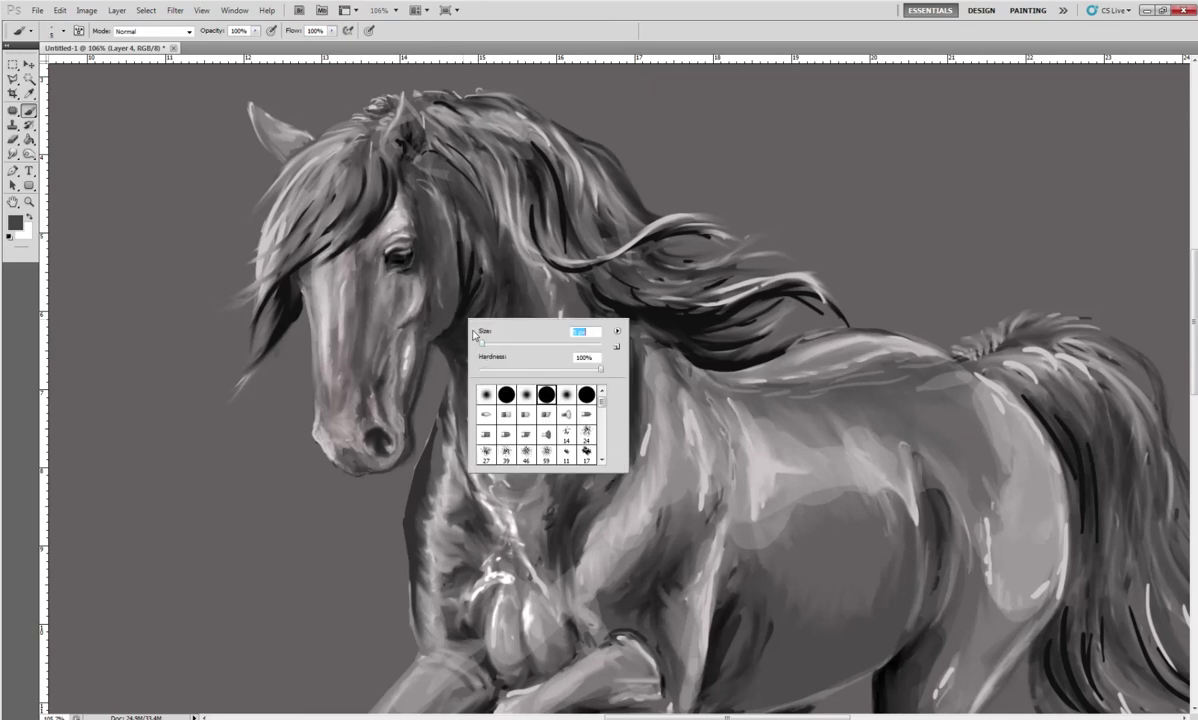
text(5)
key(Return)
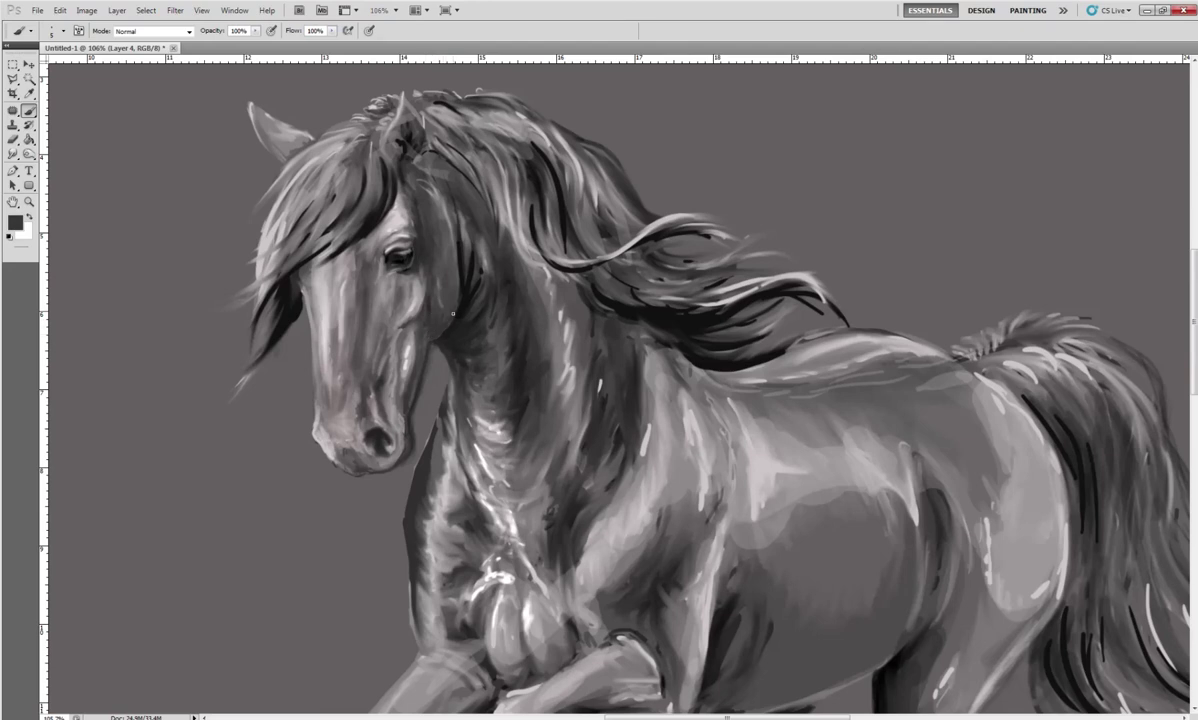
alt+click(433, 285)
alt+click(455, 269)
alt+click(424, 314)
drag(421, 339, 431, 371)
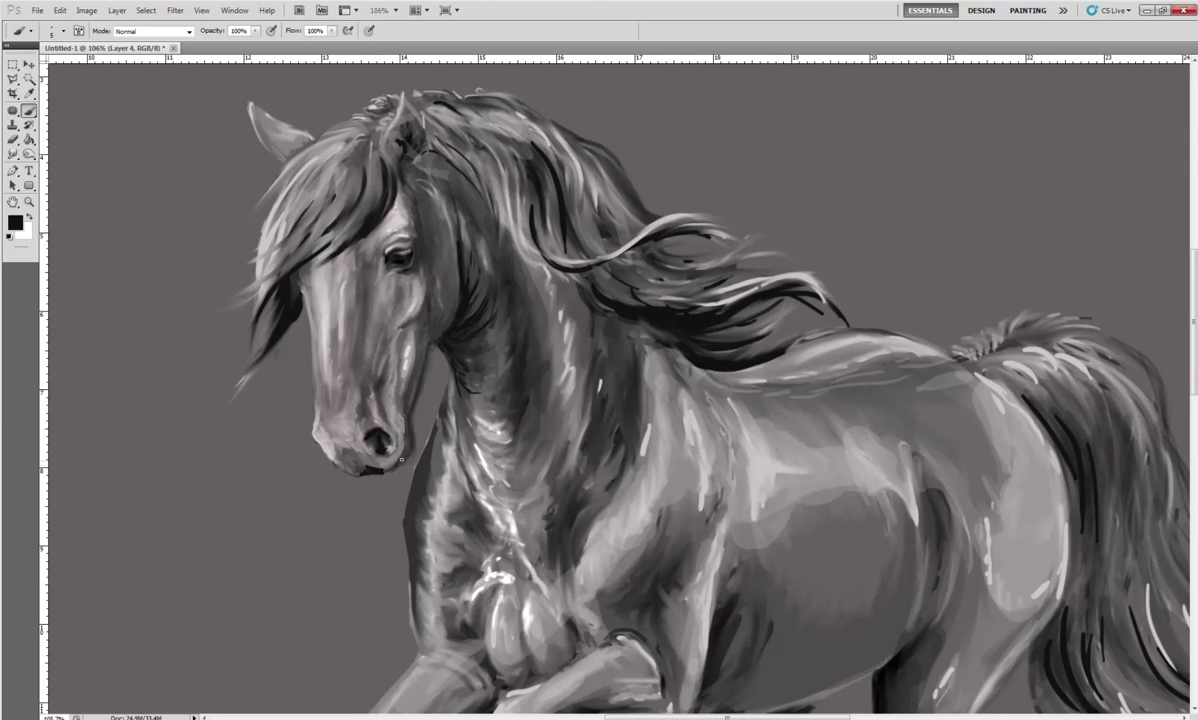
Zoom to the head and paint light strokes on the ear and through the forelock
scroll(504, 292, down, 3)
scroll(504, 292, down, 3)
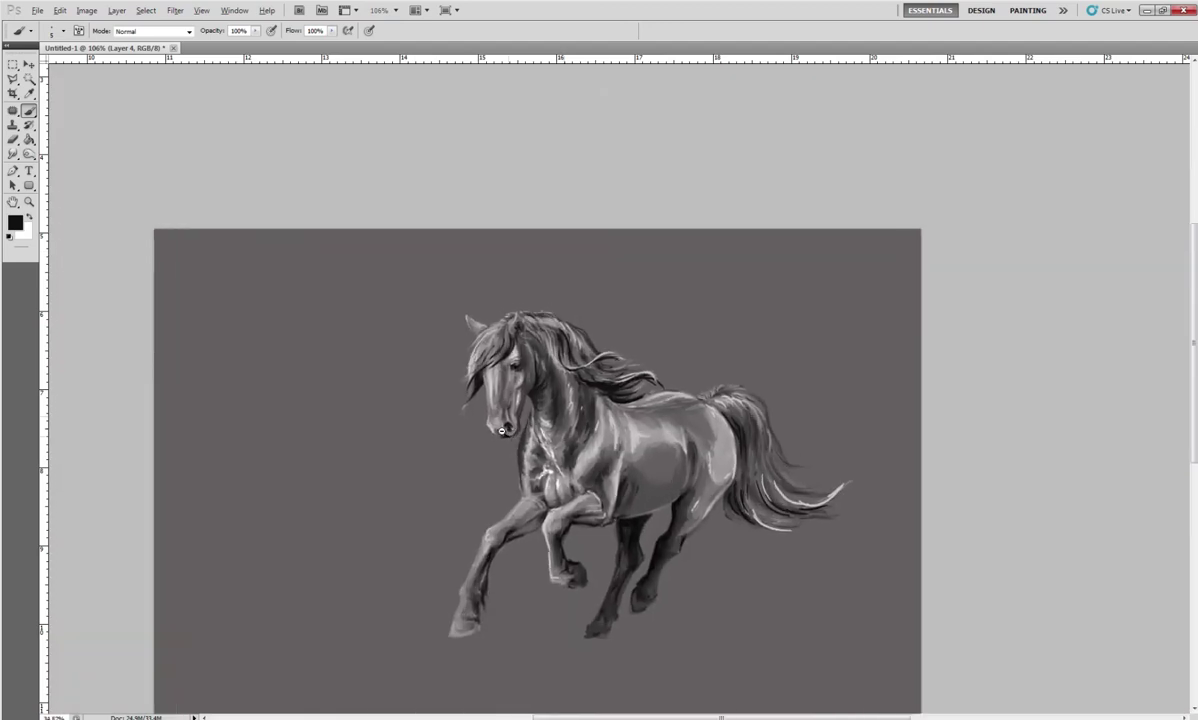
scroll(520, 405, up, 3)
scroll(520, 405, up, 3)
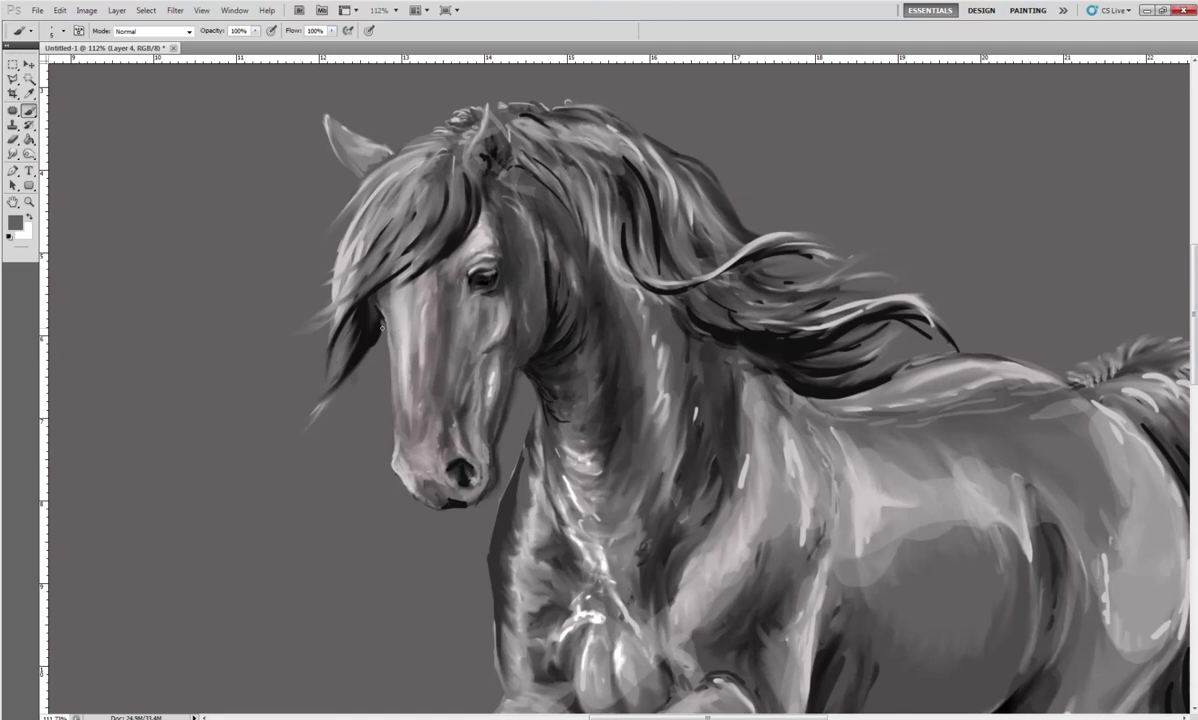
alt+click(487, 116)
drag(444, 133, 439, 158)
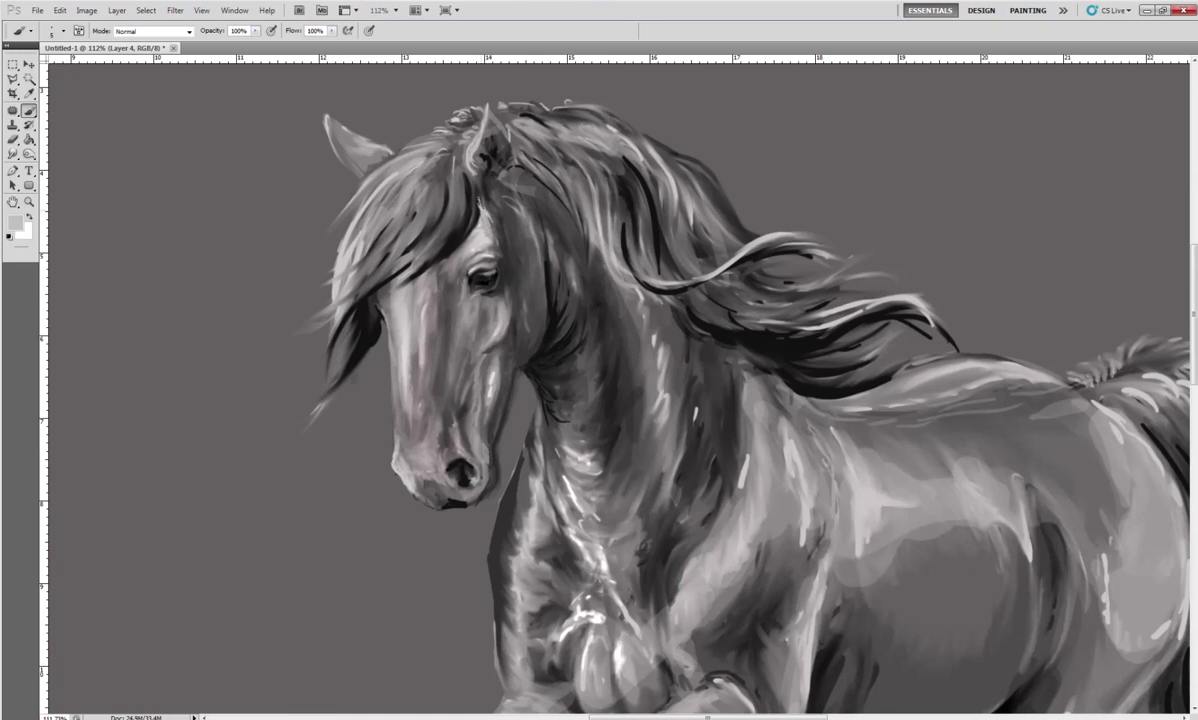
drag(450, 174, 422, 224)
mouse_move(446, 181)
mouse_down()
mouse_move(436, 217)
mouse_move(404, 251)
mouse_up()
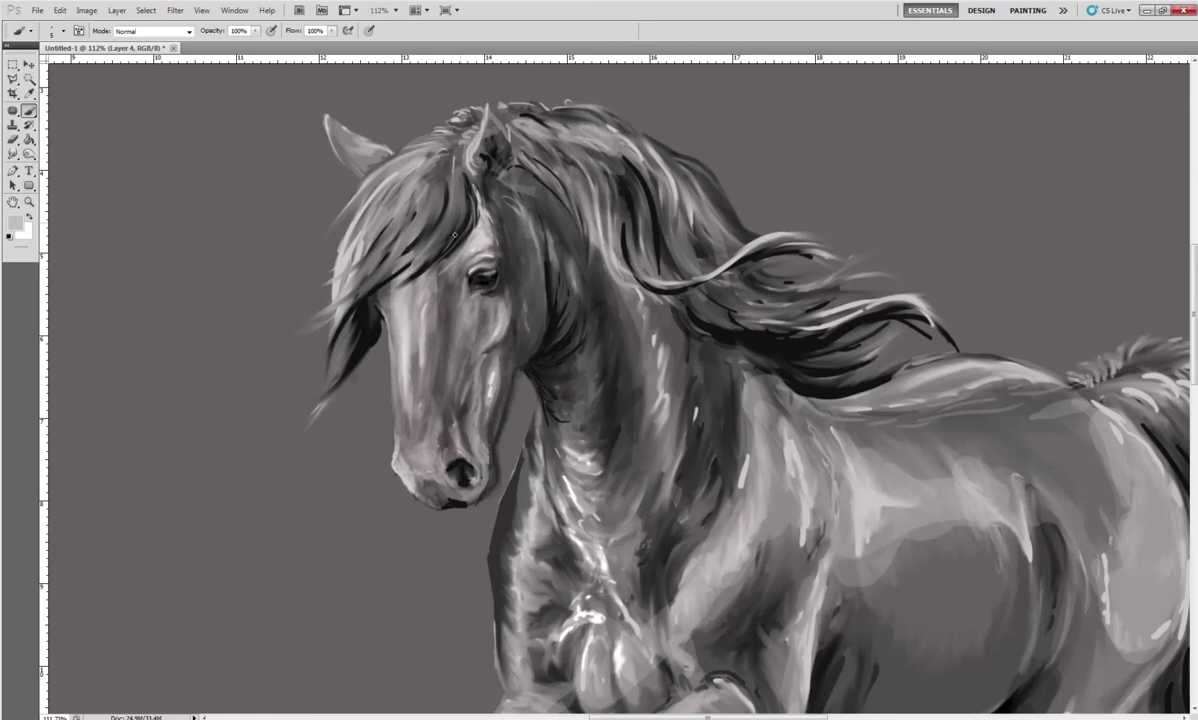
Paint near-black forelock strands, extending the lower-left forelock downward in a tapering strand
alt+click(445, 212)
drag(476, 205, 453, 230)
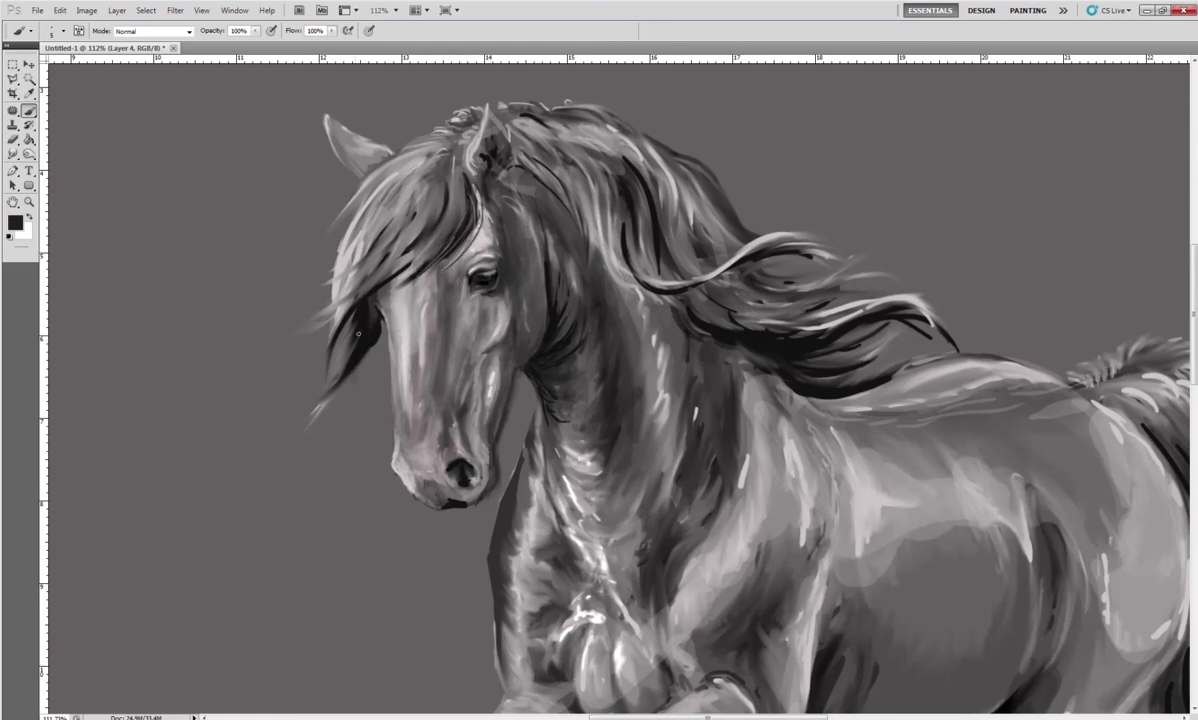
drag(358, 333, 338, 385)
drag(359, 331, 296, 437)
drag(360, 291, 308, 314)
Add alternating light and dark hair strands along the mane
alt+click(348, 290)
alt+click(323, 273)
drag(688, 278, 606, 244)
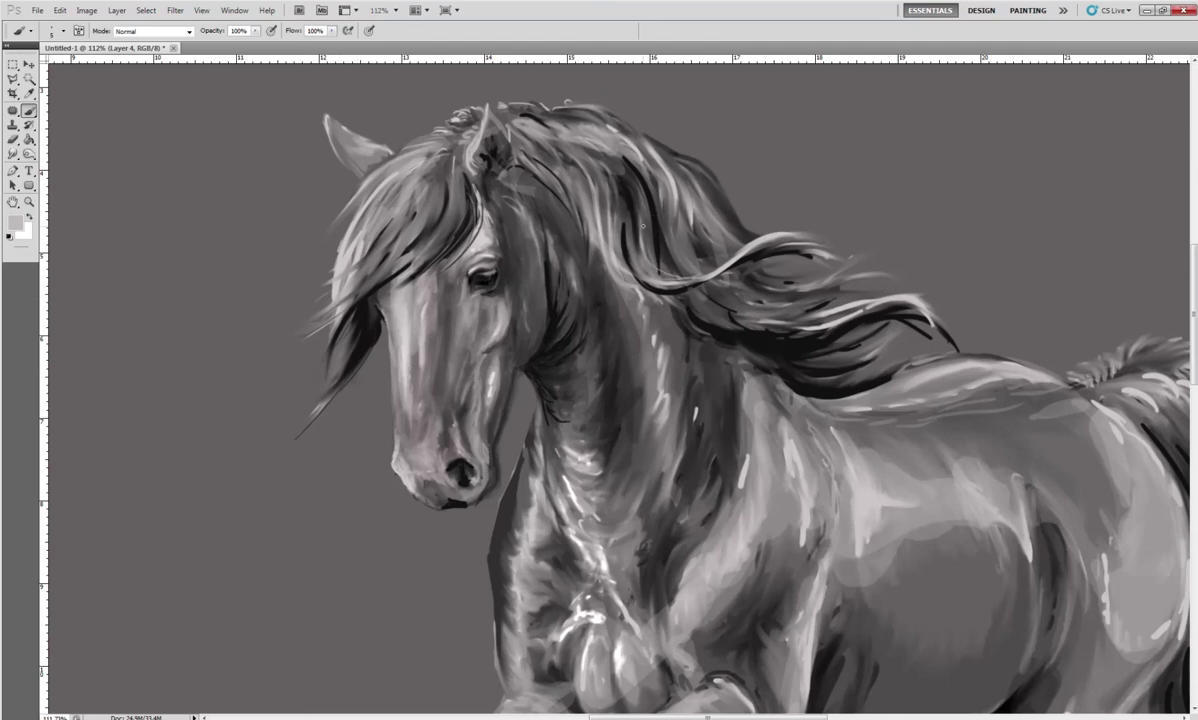
drag(705, 228, 823, 246)
drag(800, 332, 737, 304)
alt+click(773, 334)
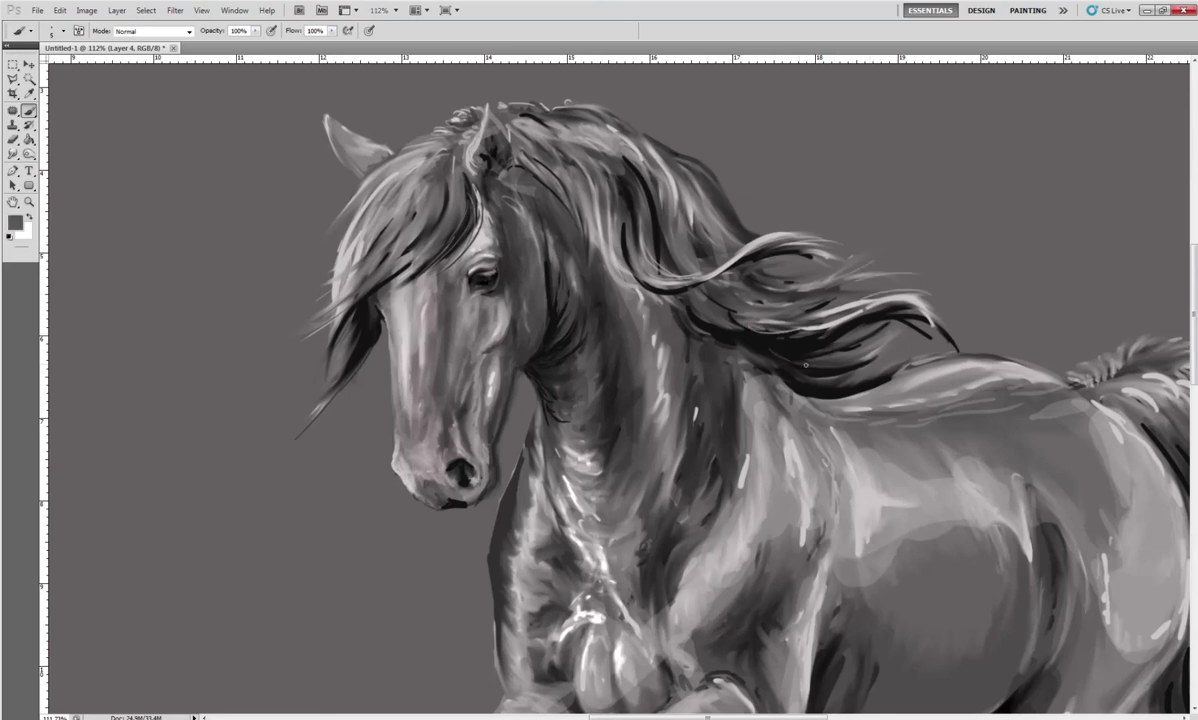
drag(714, 309, 708, 291)
alt+click(648, 148)
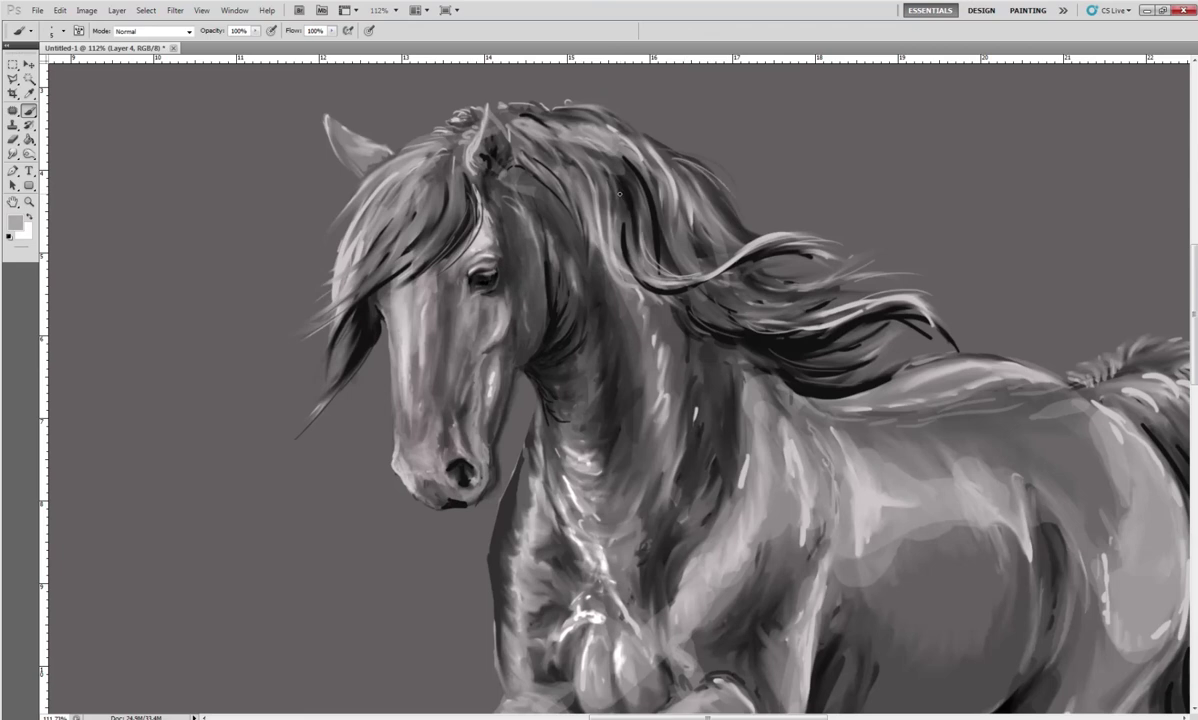
mouse_move(584, 200)
mouse_down()
mouse_move(588, 238)
mouse_move(606, 258)
mouse_up()
Zoom to 283% and define the eye with a black rim and a grey reflection
scroll(497, 273, up, 5)
alt+click(620, 330)
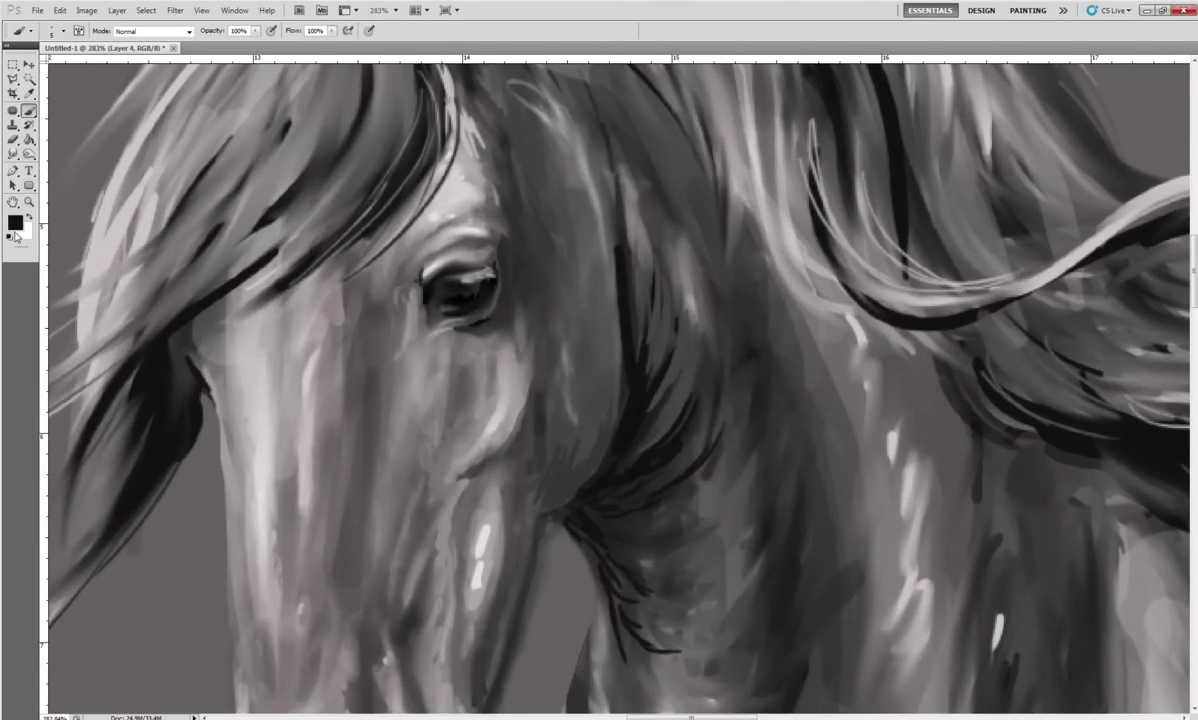
drag(461, 310, 486, 292)
mouse_move(445, 282)
mouse_down()
mouse_move(462, 271)
mouse_move(457, 312)
mouse_move(429, 270)
mouse_up()
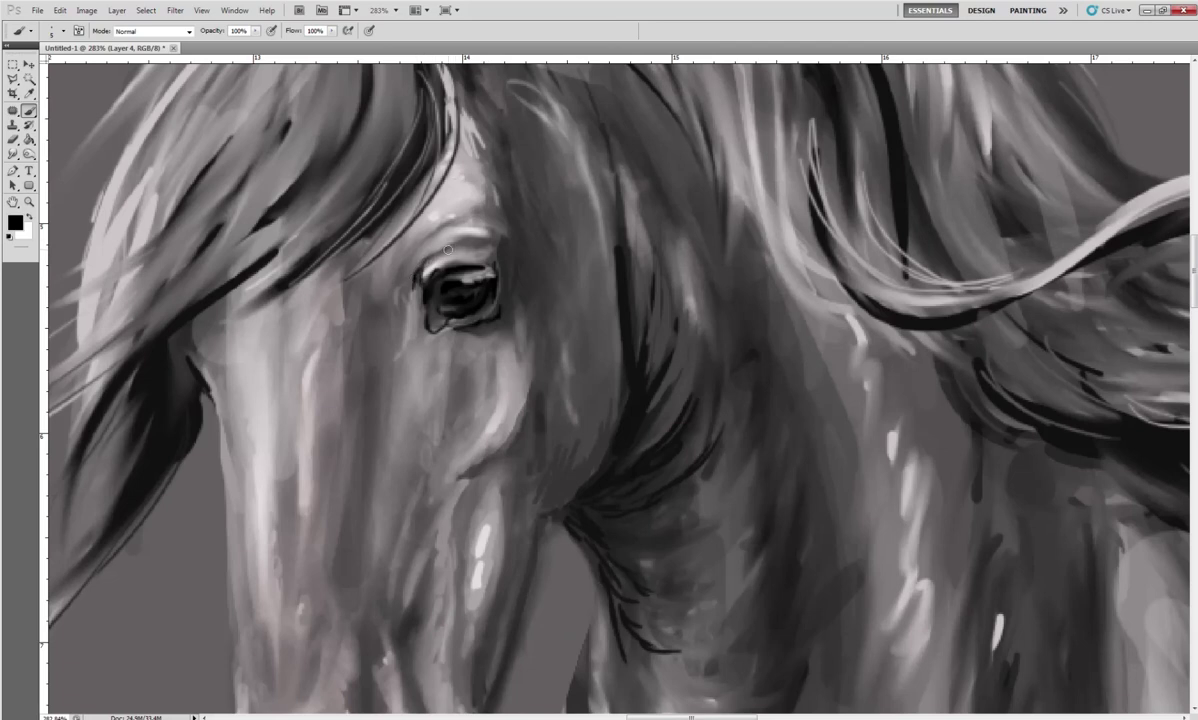
mouse_move(406, 246)
mouse_down()
mouse_move(402, 280)
mouse_move(424, 234)
mouse_up()
drag(512, 243, 493, 266)
drag(510, 219, 503, 201)
Pan to the muzzle and paint light pinkish-grey highlights above the nostril
key(x)
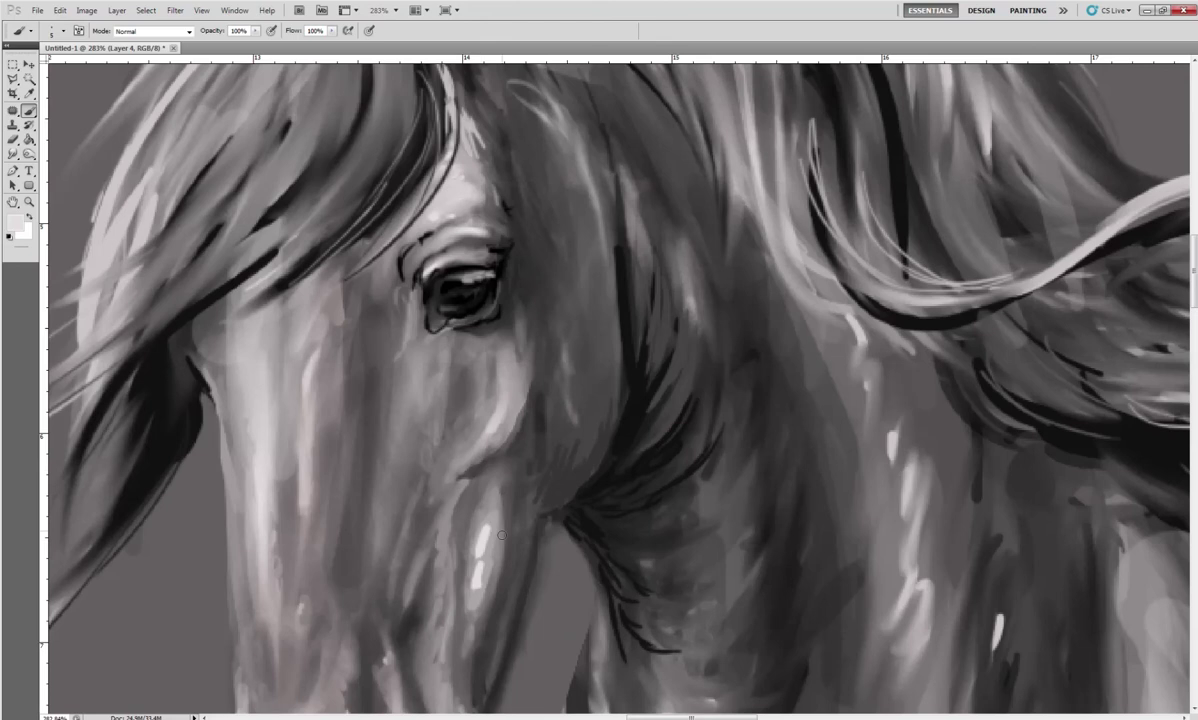
drag(424, 641, 444, 451)
drag(409, 537, 428, 524)
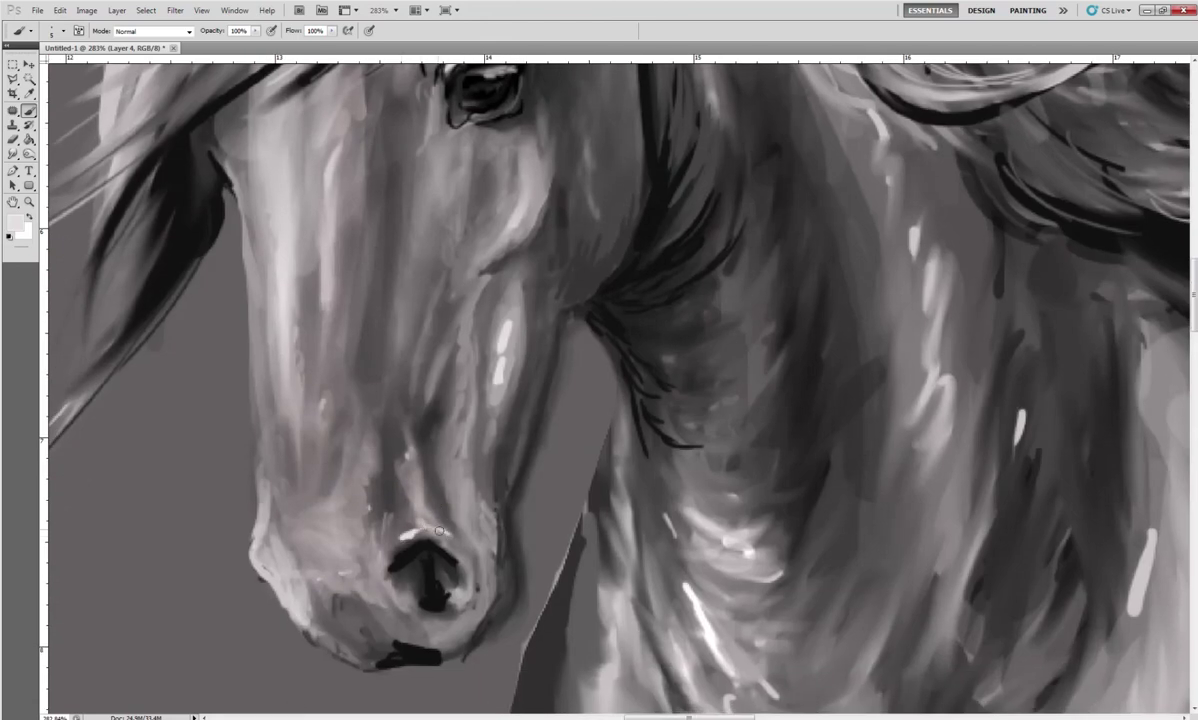
alt+click(412, 453)
drag(415, 498, 420, 437)
alt+click(446, 487)
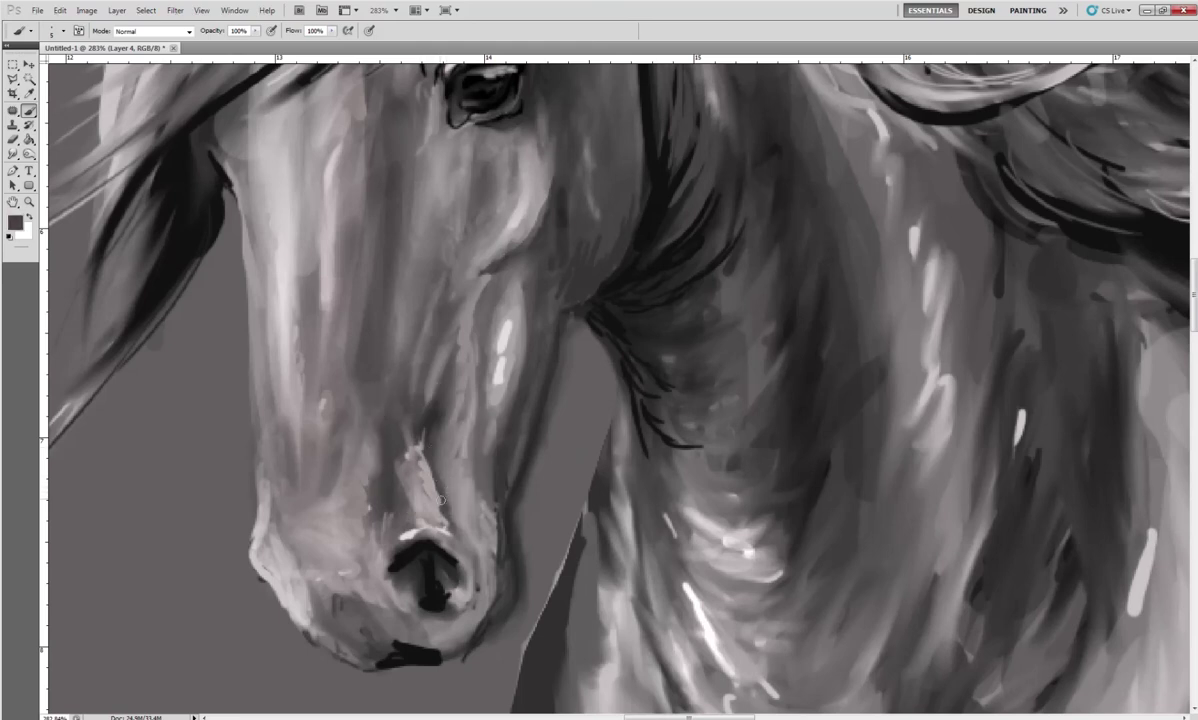
Smudge the light strokes above the nostril into the muzzle with the Mixer Brush
right_click(29, 110)
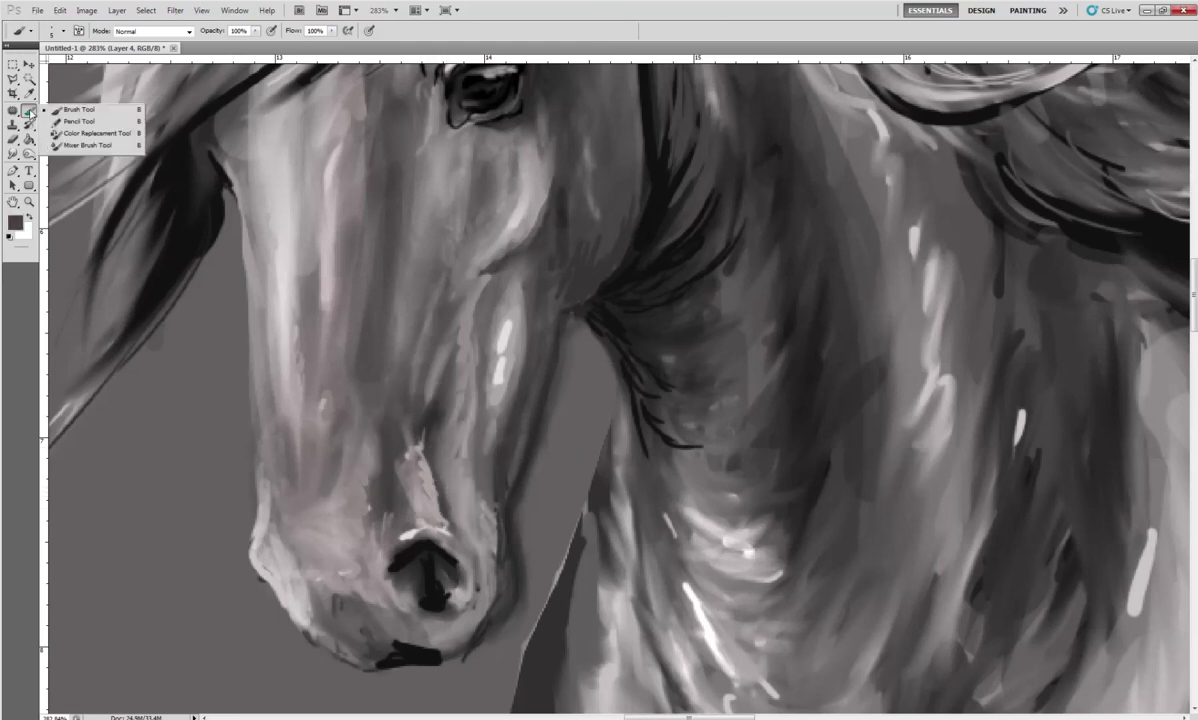
click(70, 141)
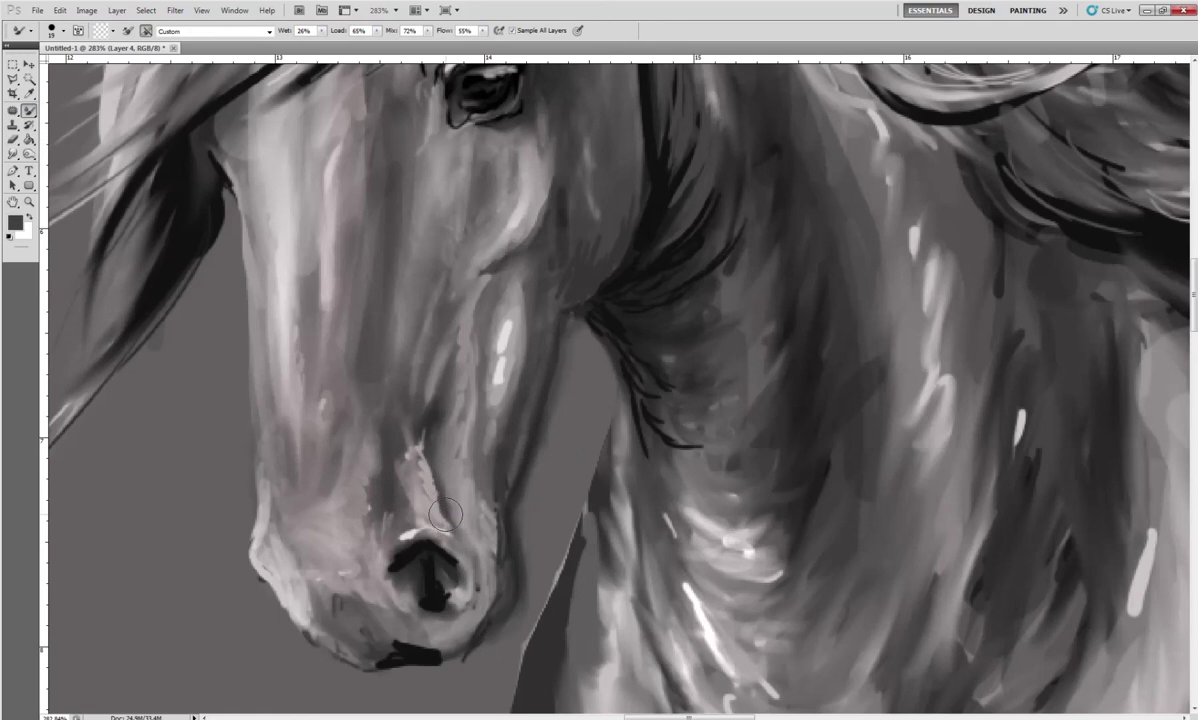
drag(439, 461, 395, 425)
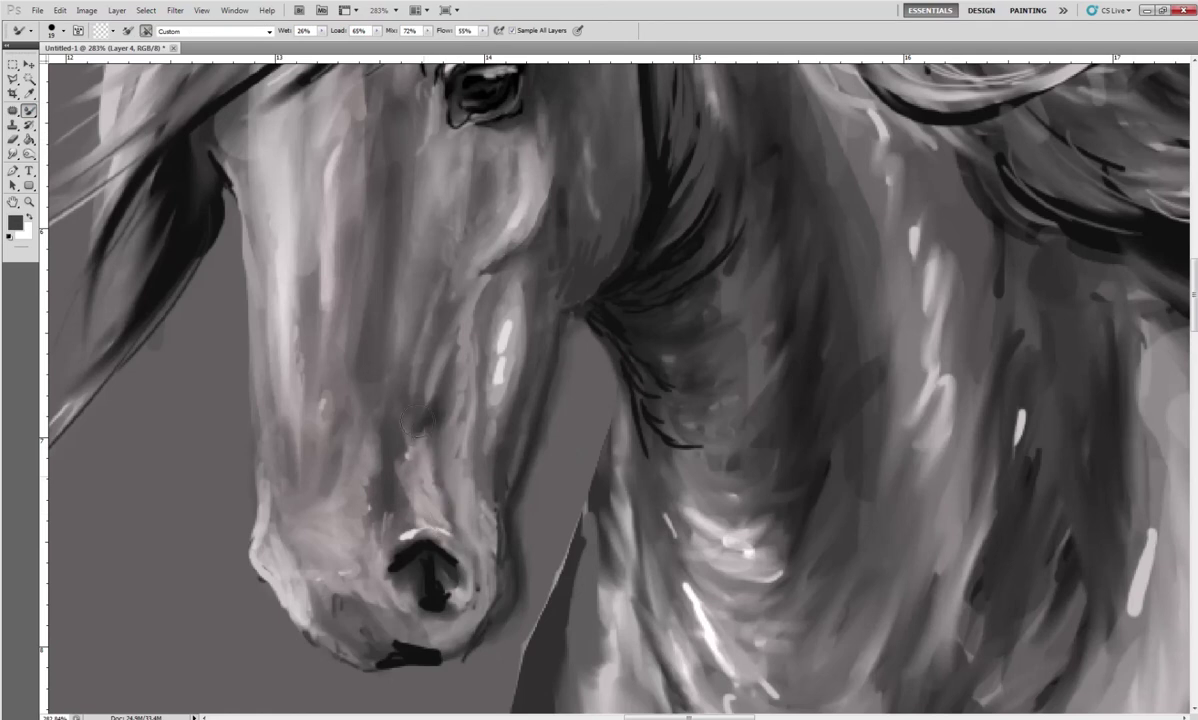
mouse_move(404, 522)
mouse_down()
mouse_move(402, 541)
mouse_move(400, 430)
mouse_move(380, 480)
mouse_move(430, 493)
mouse_up()
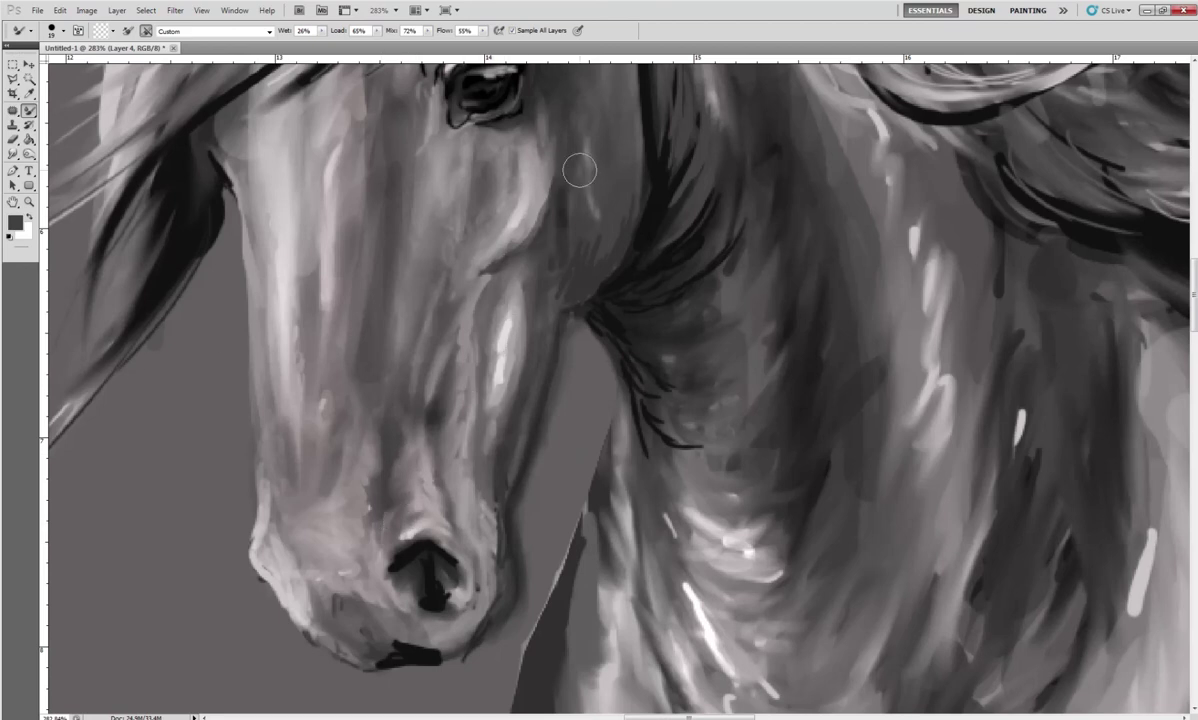
Dodge the horse's face just below the eye to brighten it
drag(29, 154, 60, 147)
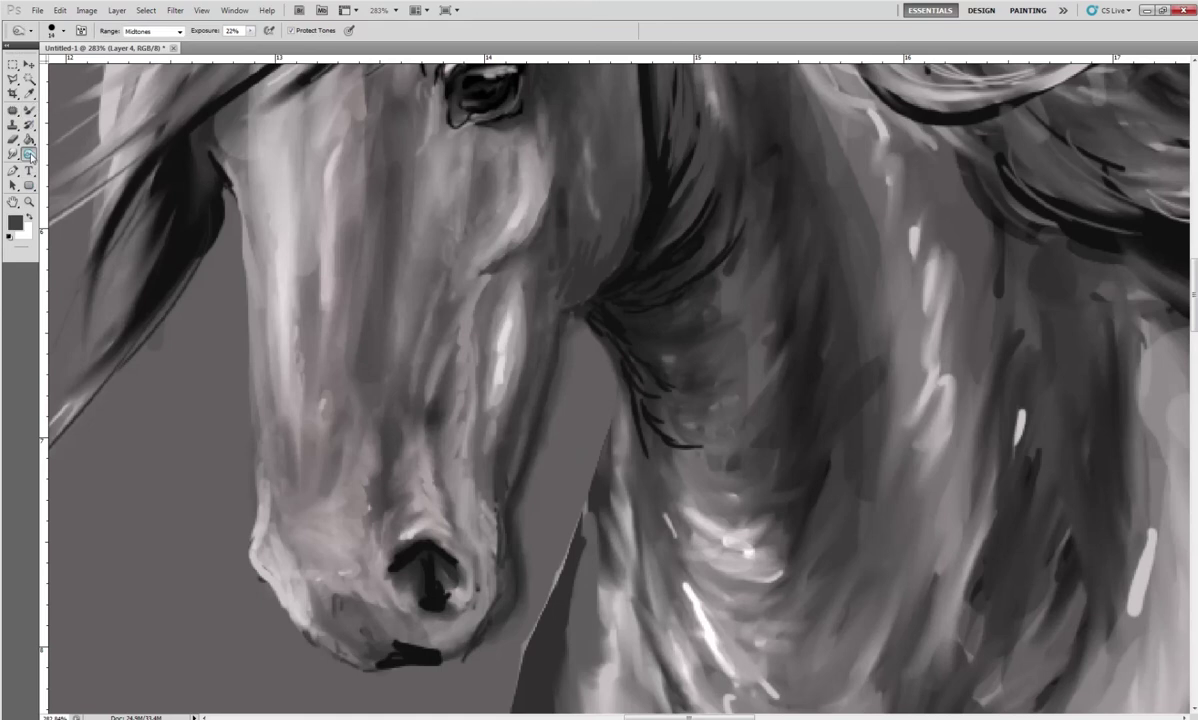
right_click(466, 293)
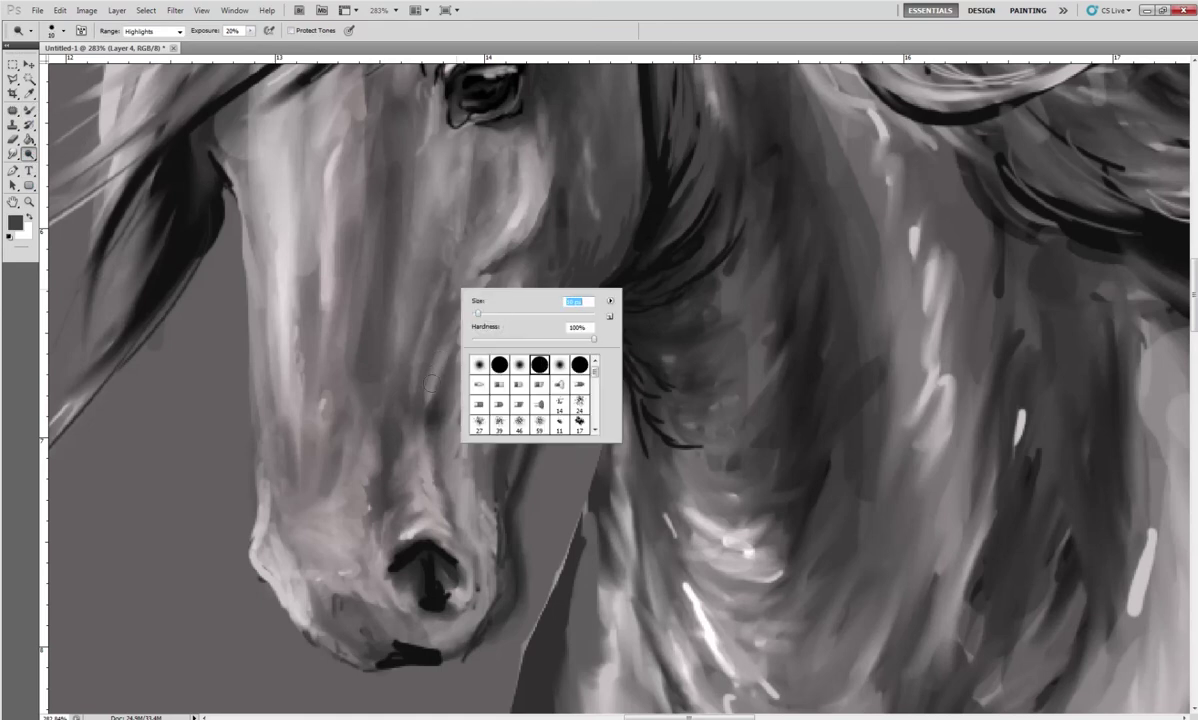
click(410, 340)
scroll(467, 296, down, 3)
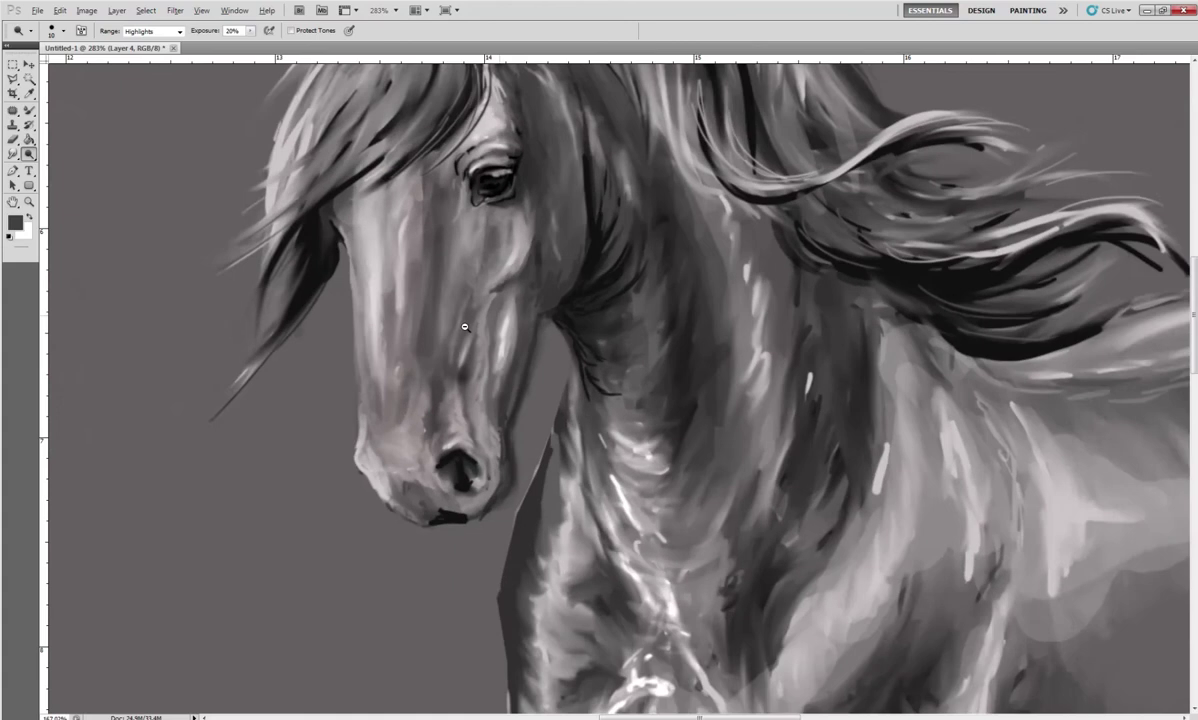
drag(507, 259, 510, 230)
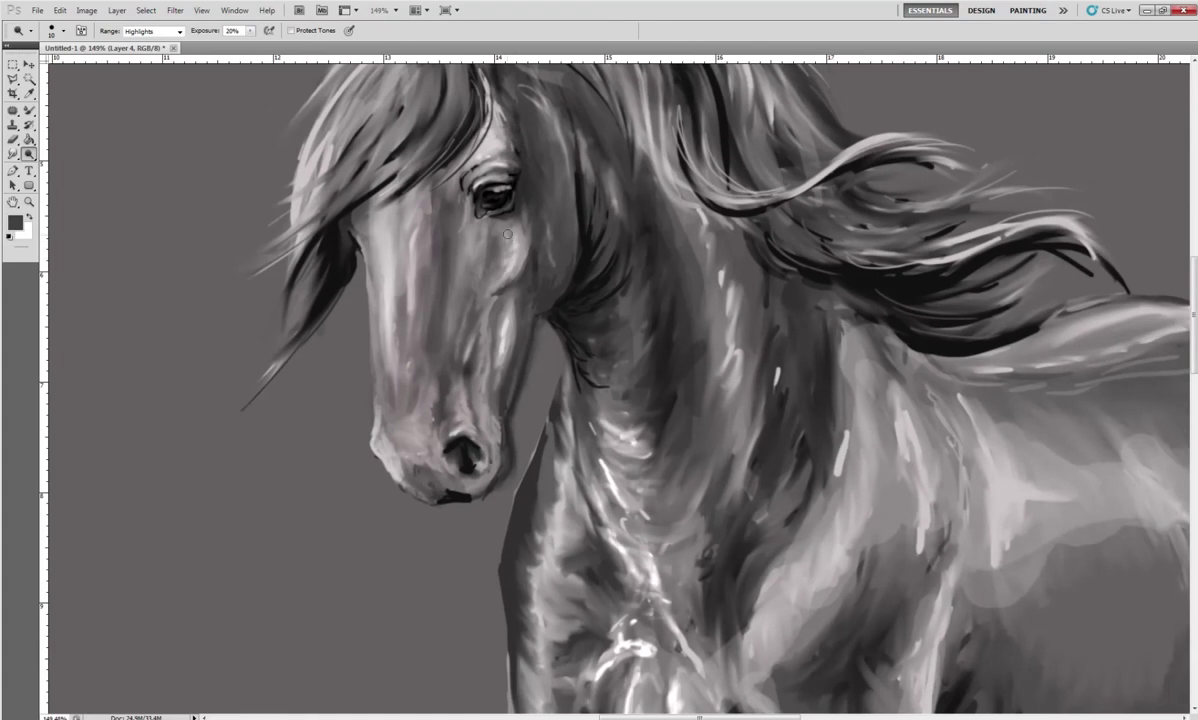
drag(497, 277, 507, 249)
Try a 35 px fan bristle tip for the dodge brush, then settle on a round bristle tip
right_click(595, 233)
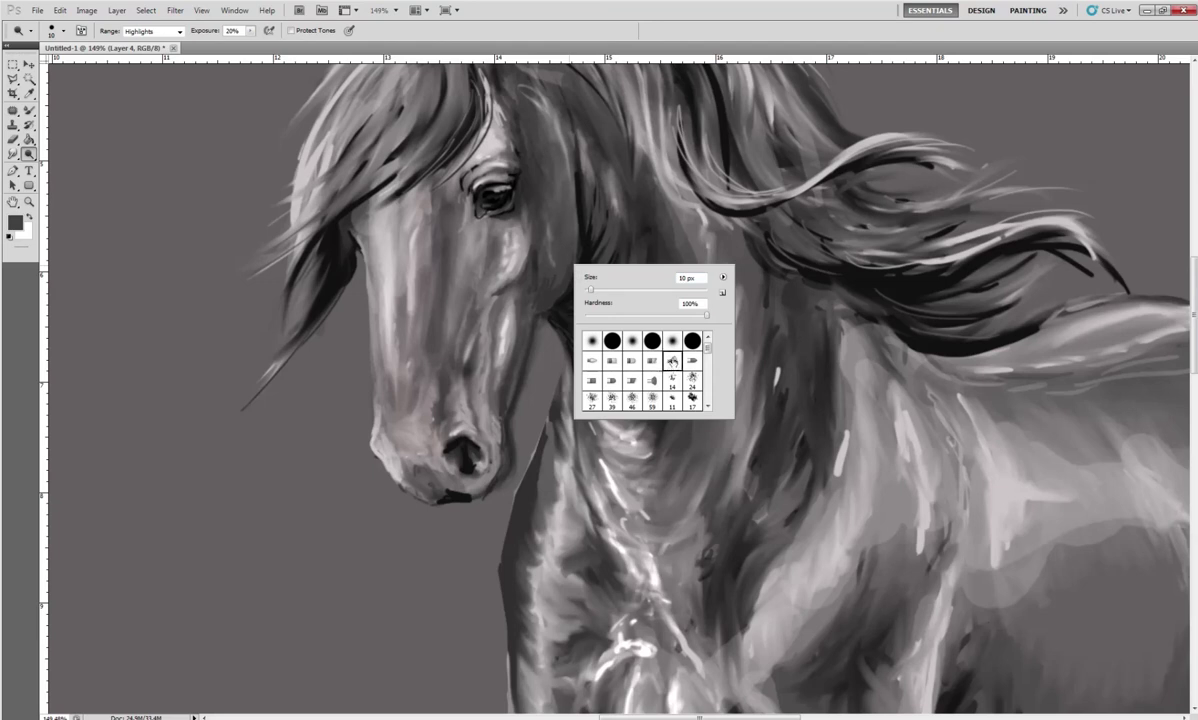
click(652, 361)
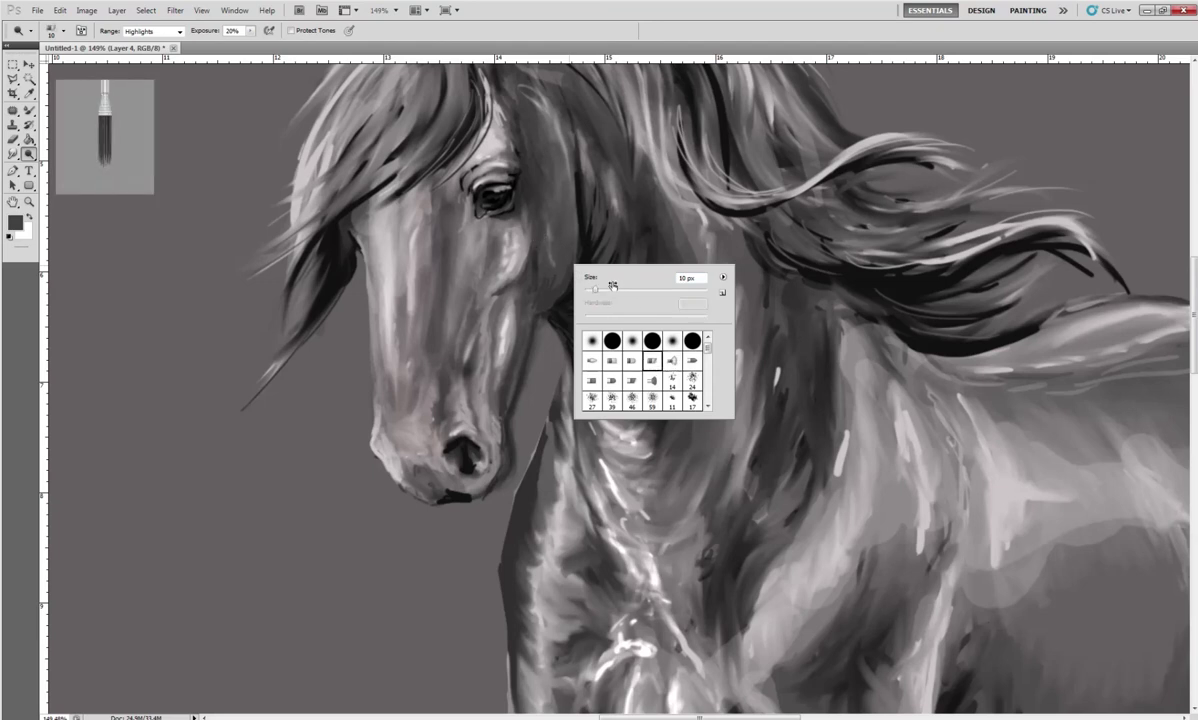
click(692, 380)
key(Return)
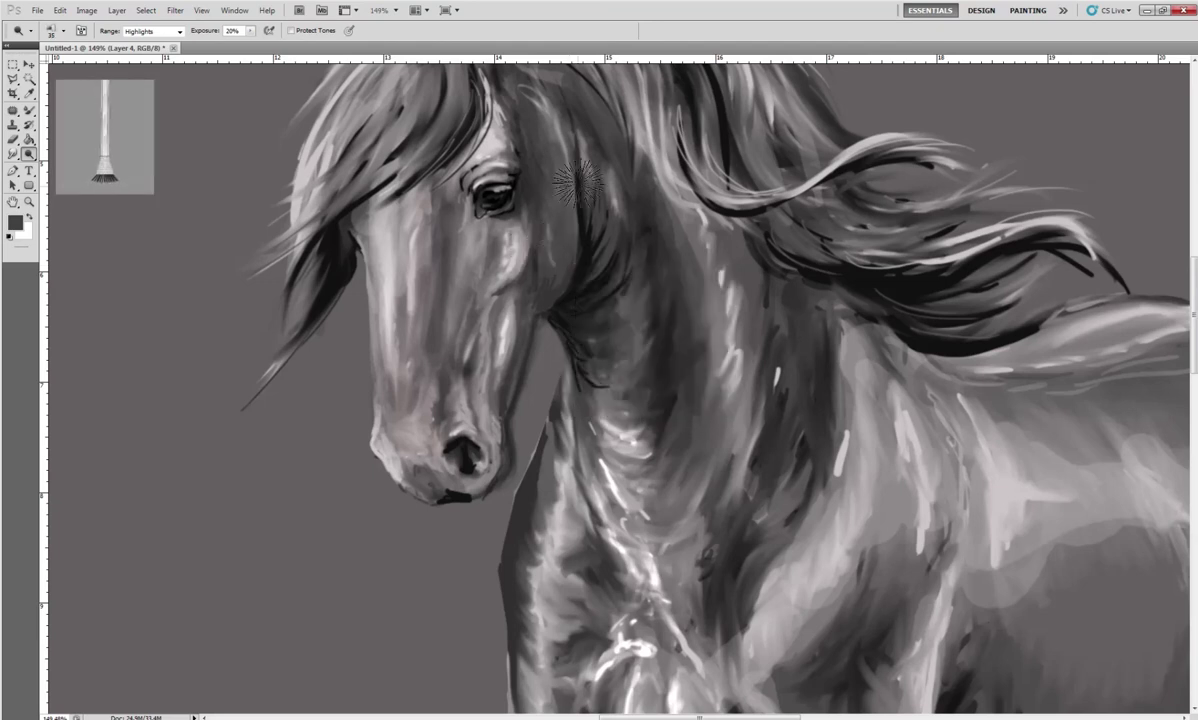
right_click(584, 237)
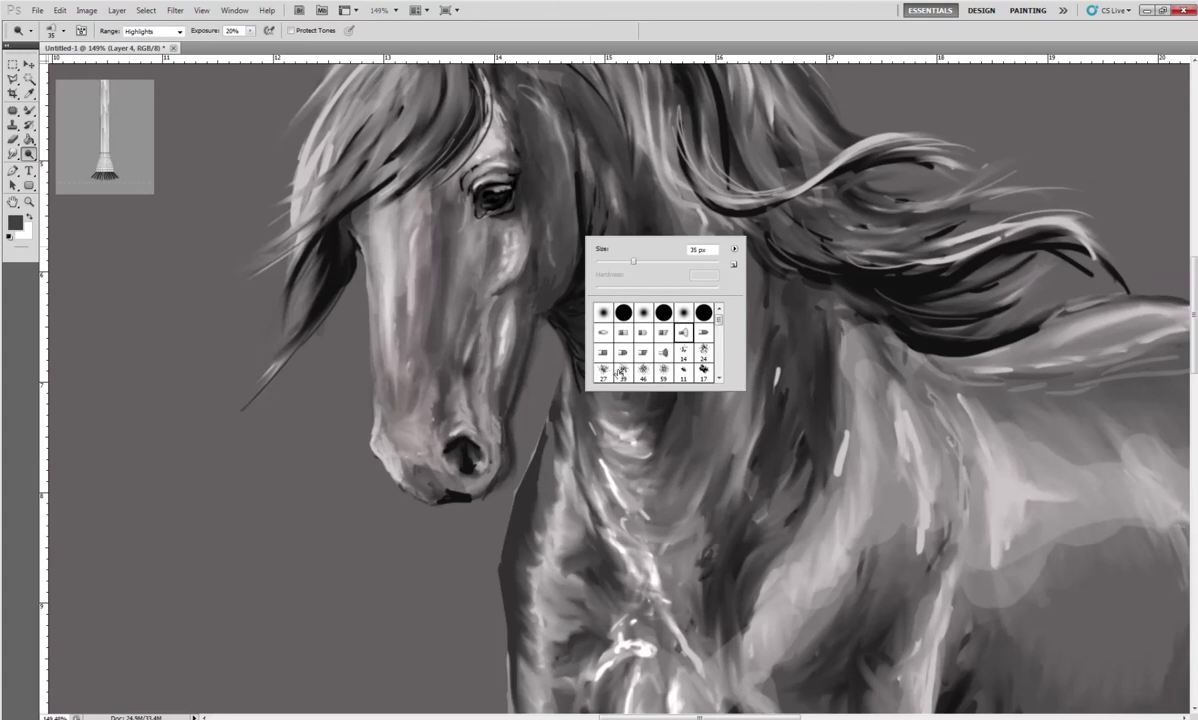
click(623, 352)
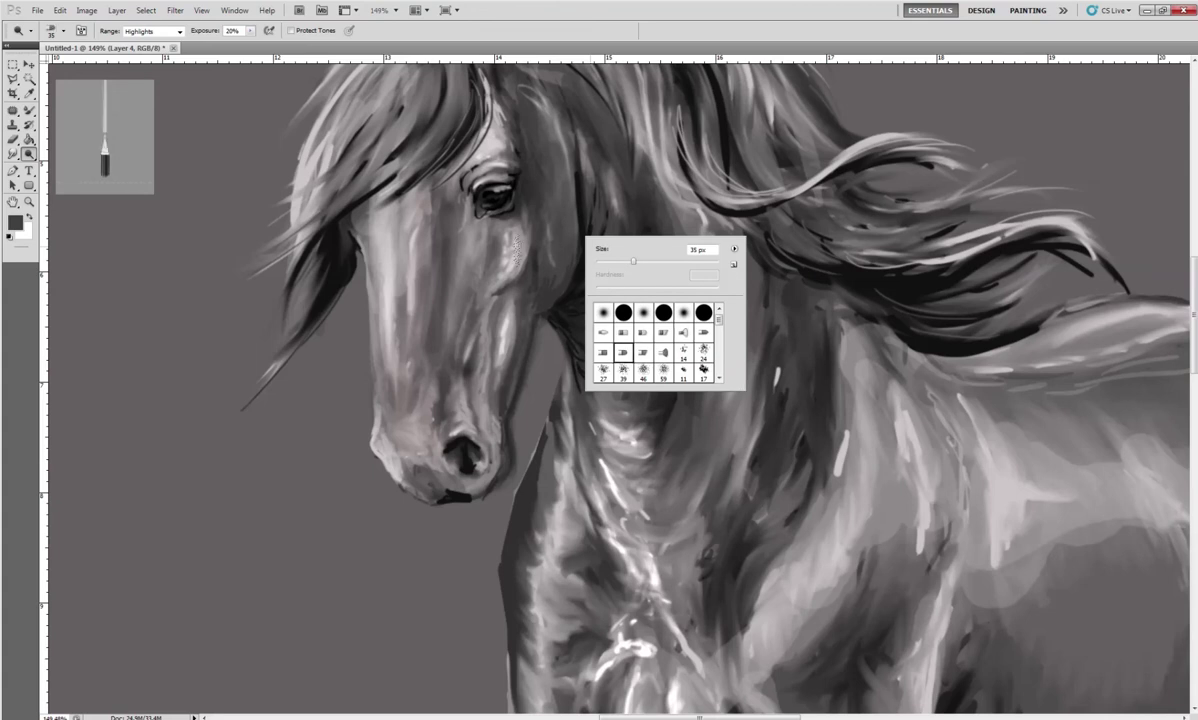
key(Return)
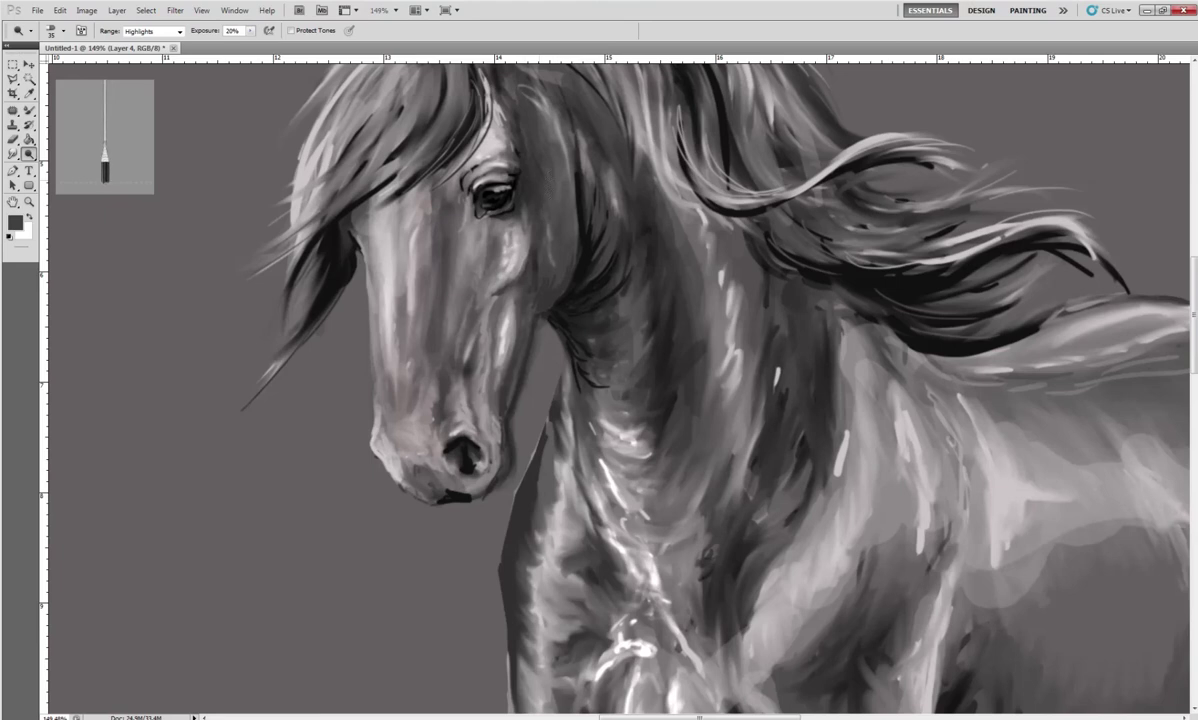
Raise the dodge exposure to 60% and set the brush size to 9 px
click(250, 31)
drag(268, 43, 278, 44)
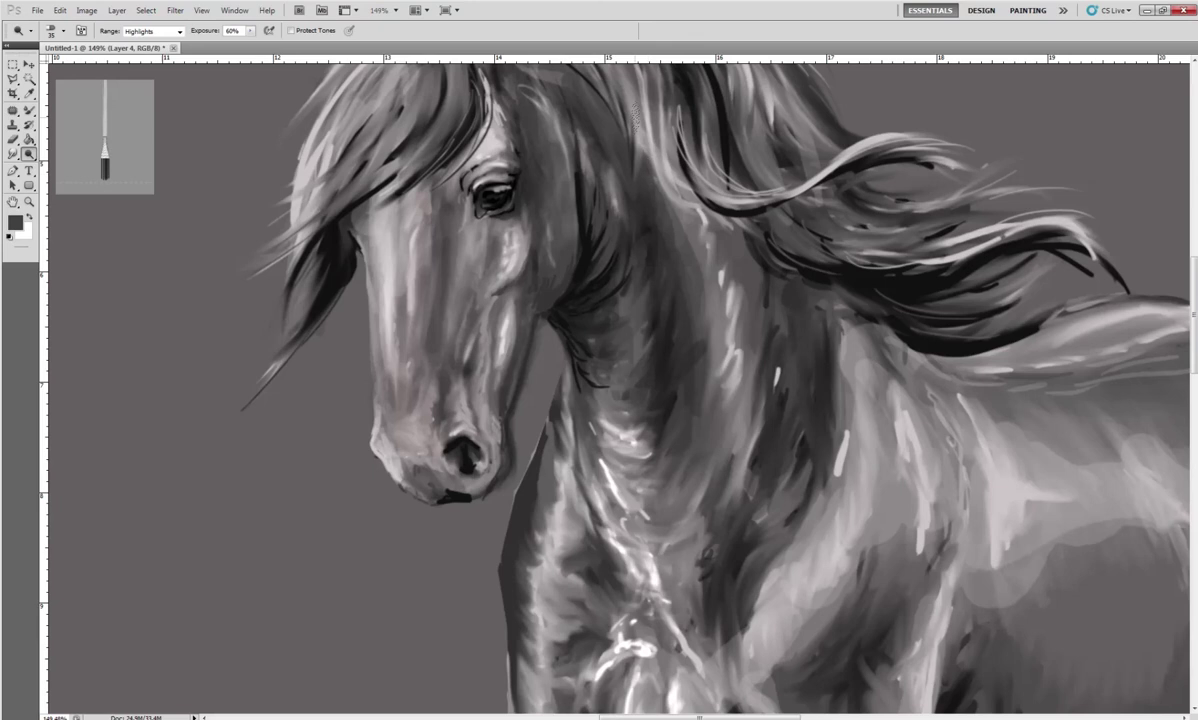
right_click(575, 228)
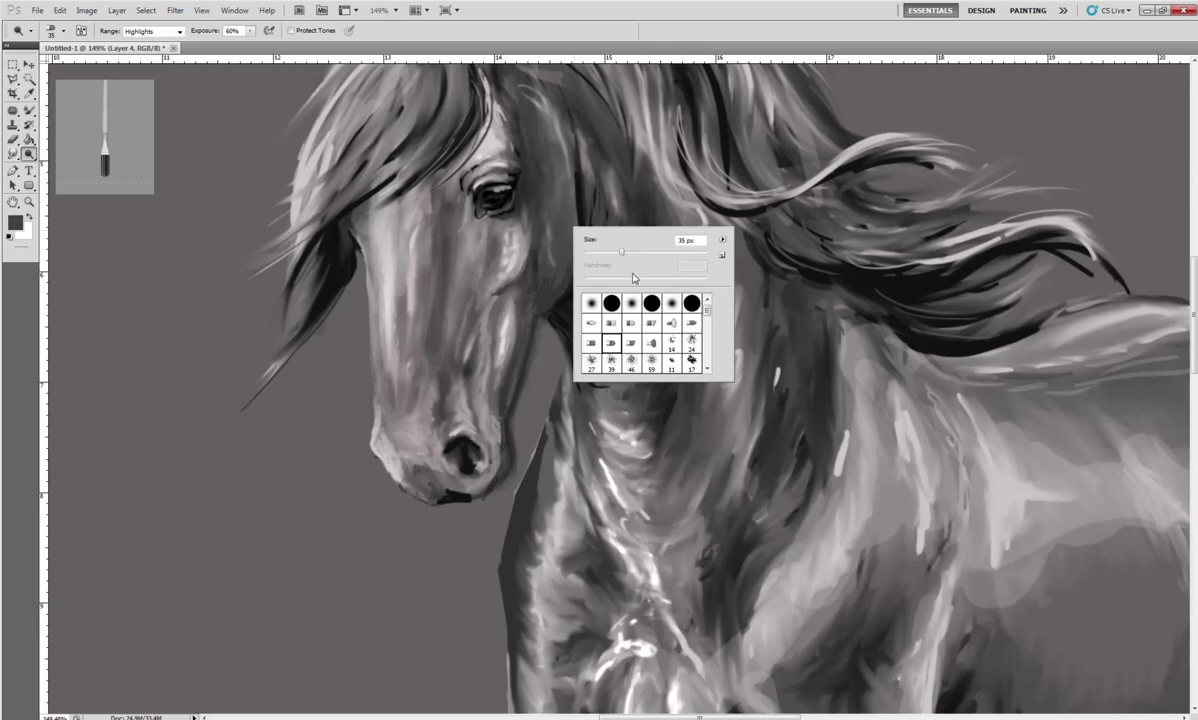
click(550, 225)
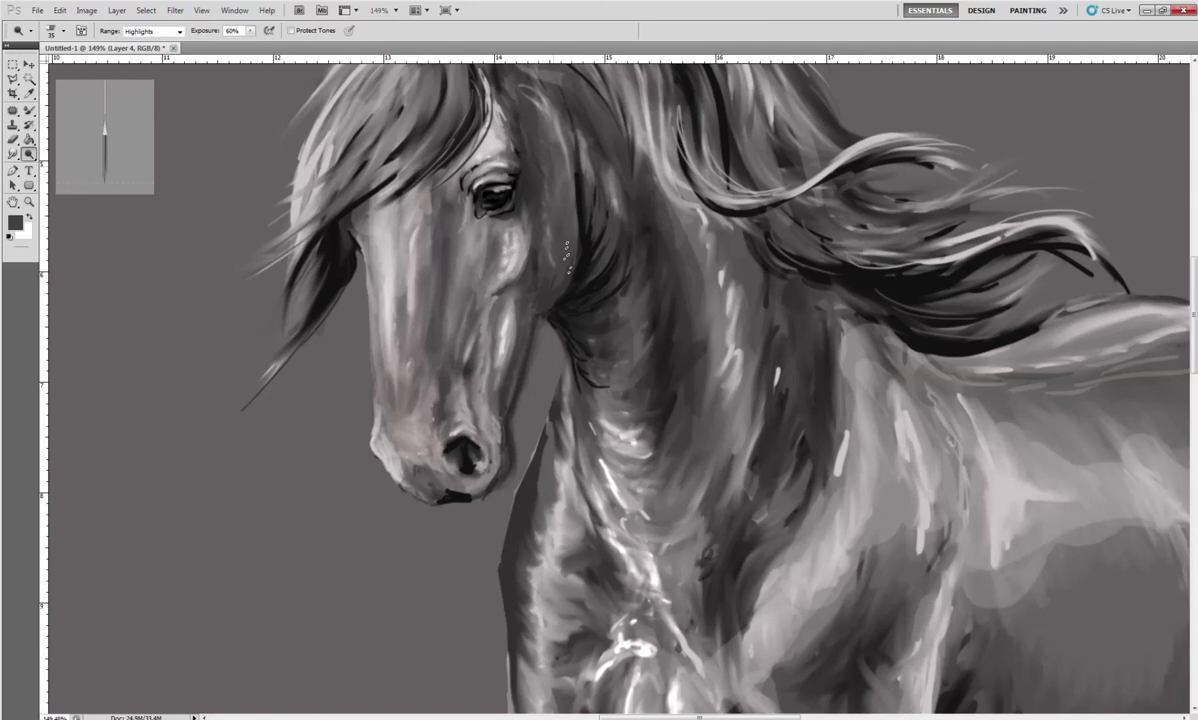
right_click(562, 195)
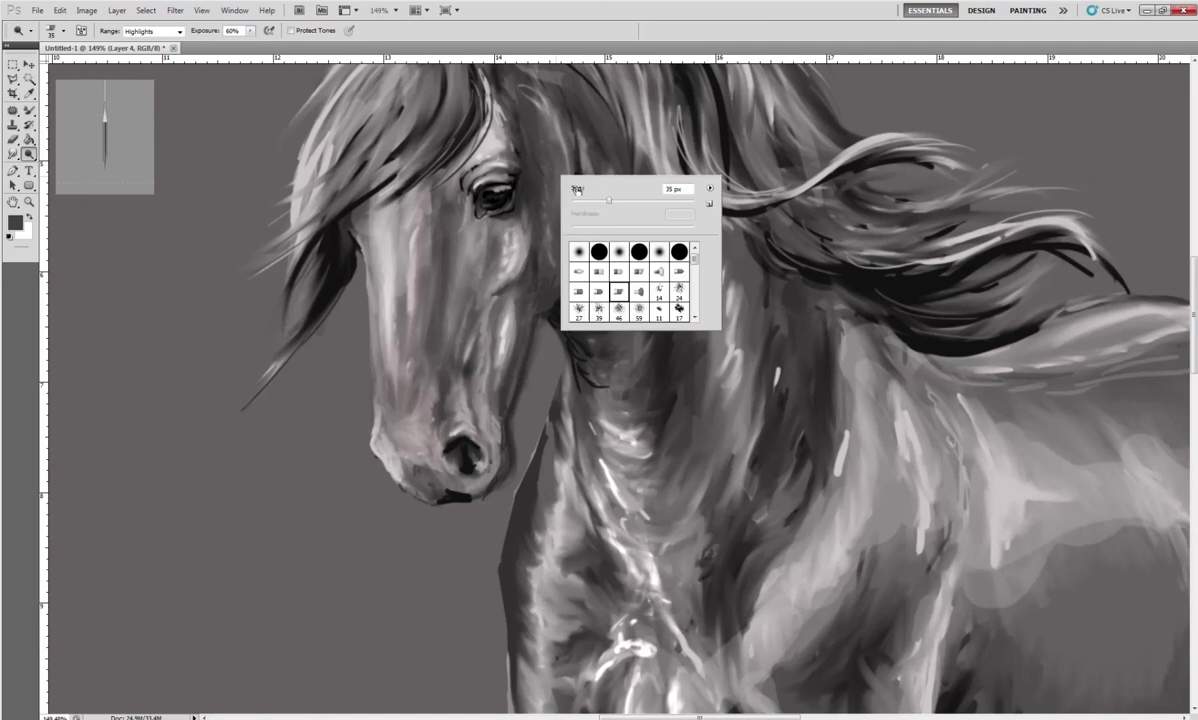
click(548, 200)
right_click(603, 137)
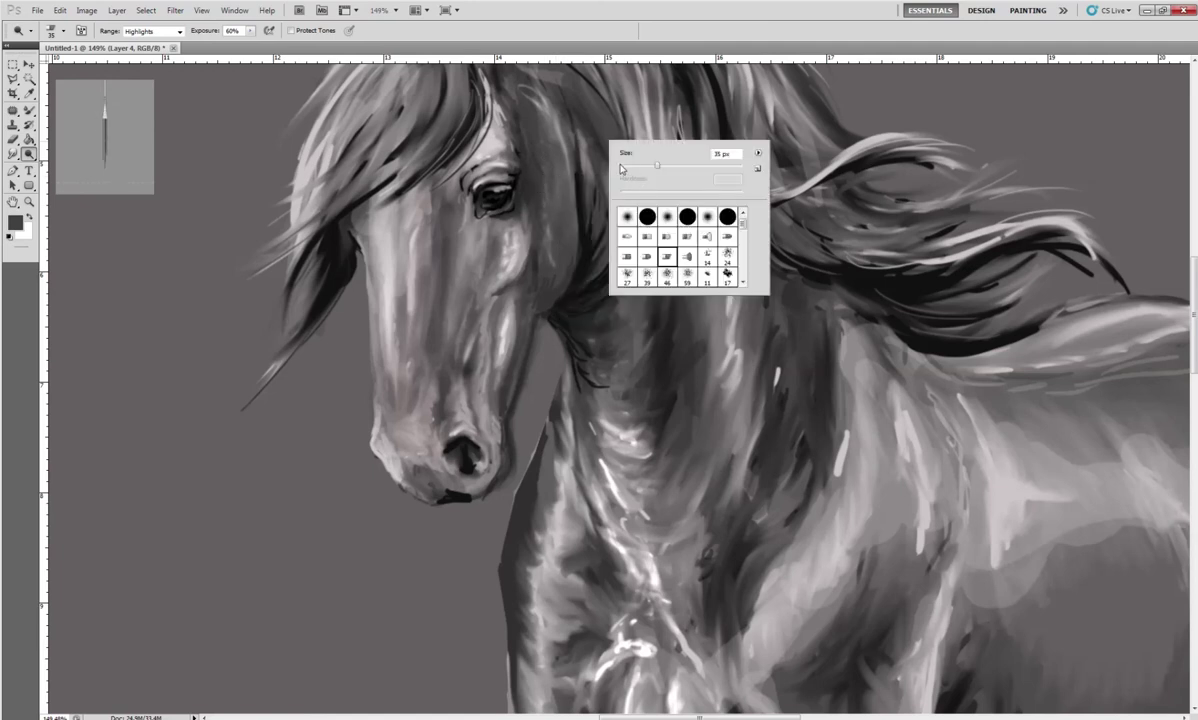
text(9)
key(Return)
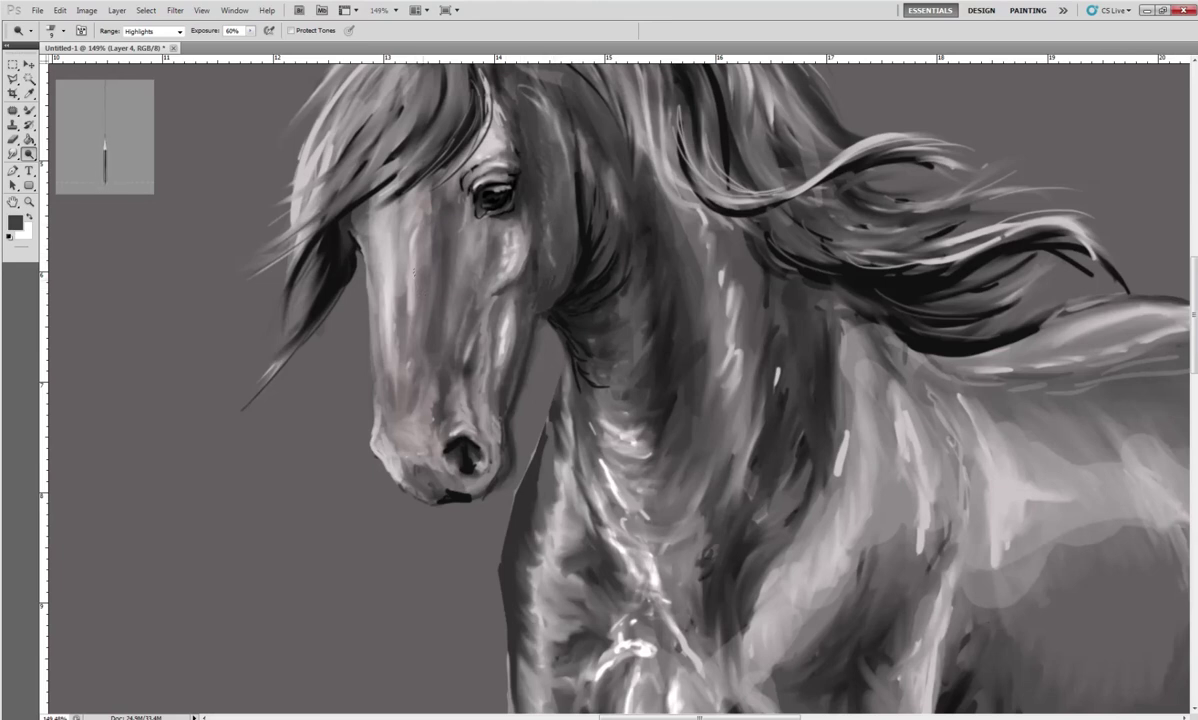
Set dodge exposure to 100% with a wide bristle tip at 23 px
click(250, 31)
drag(249, 43, 276, 43)
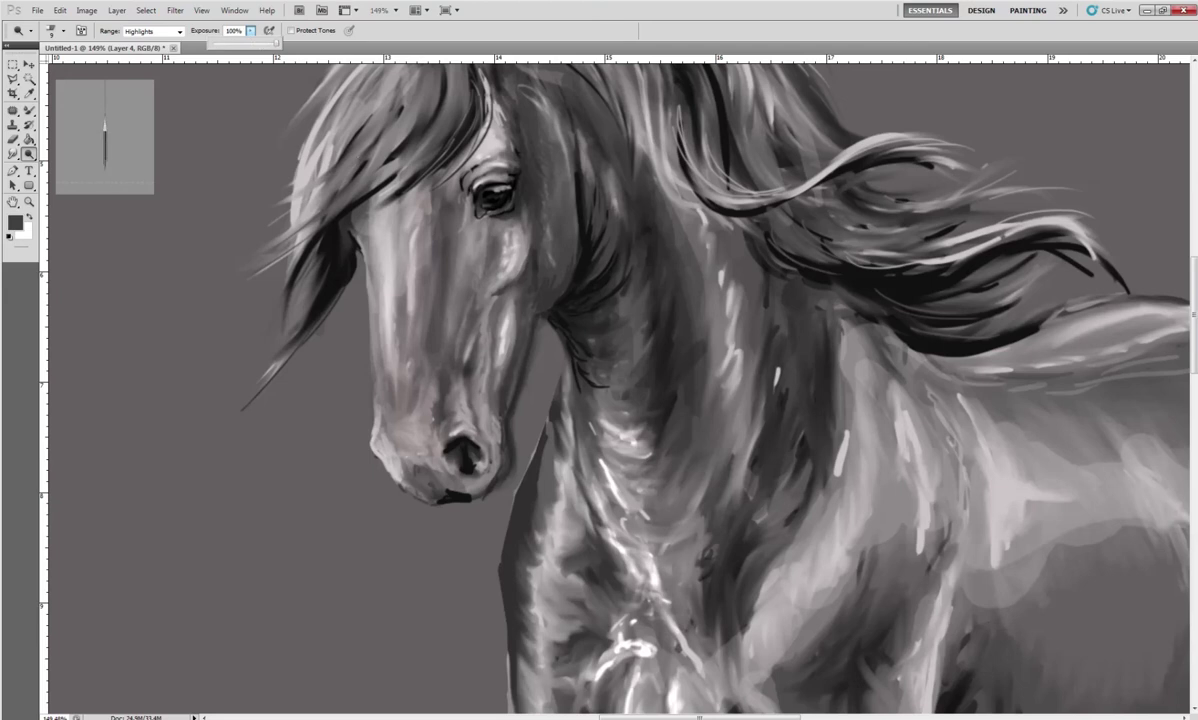
key(Return)
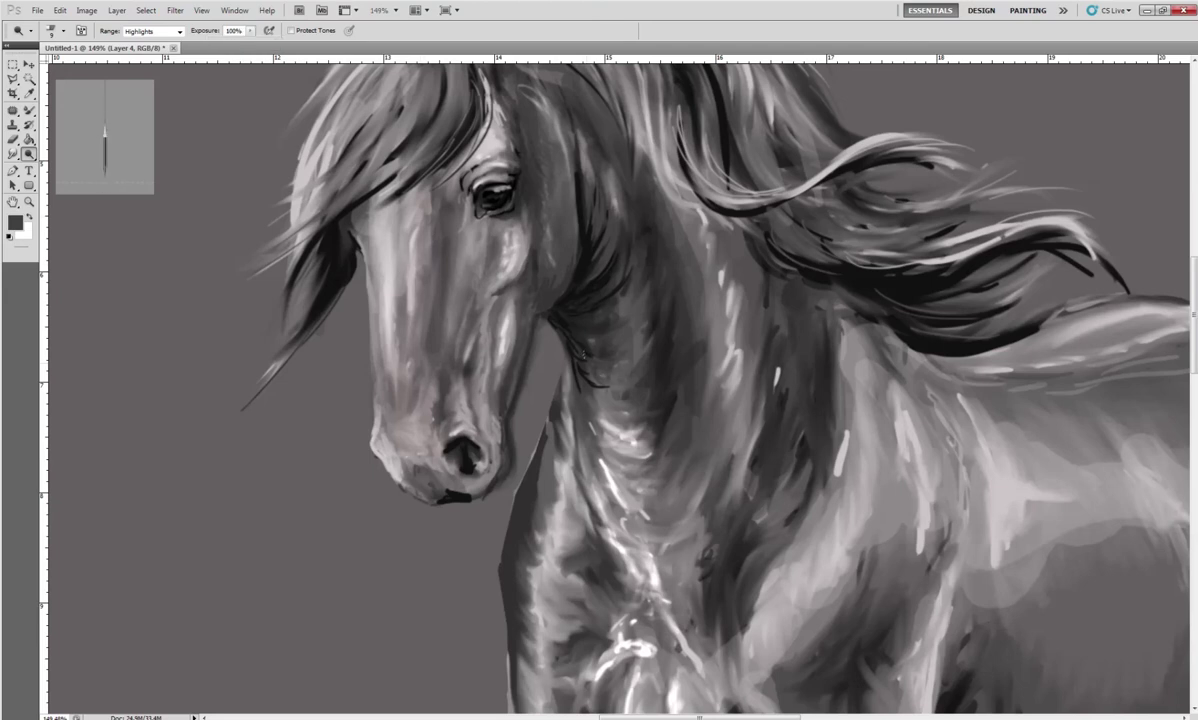
right_click(515, 302)
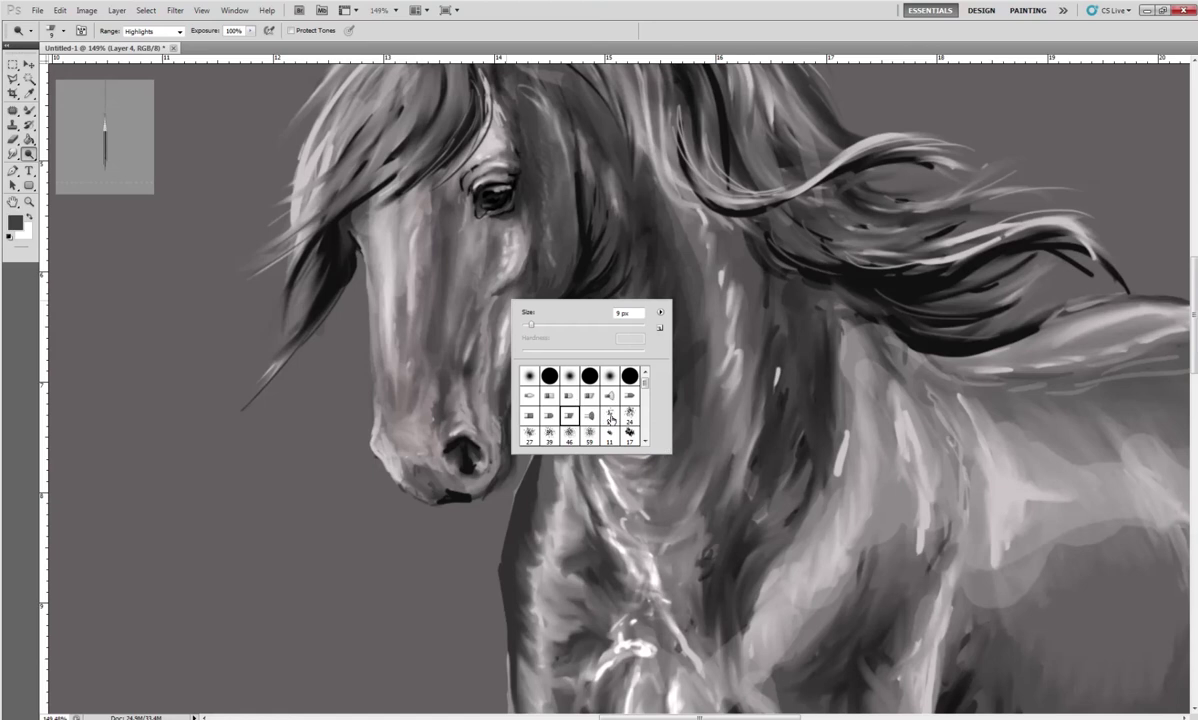
click(529, 395)
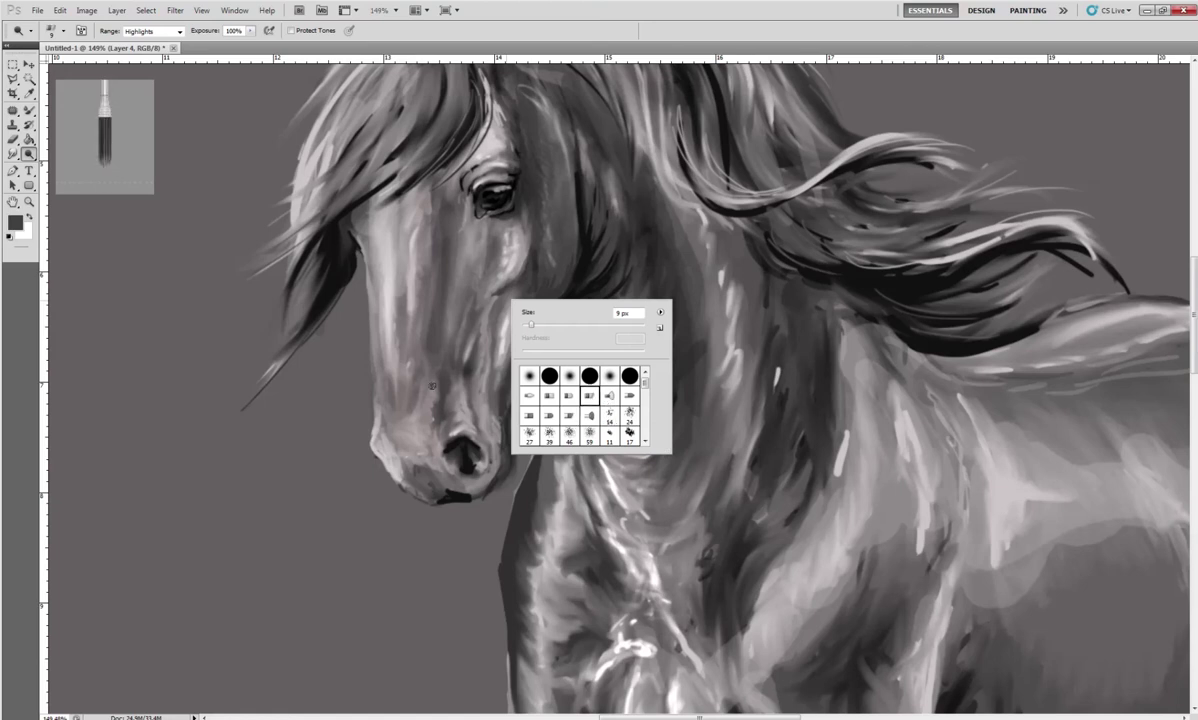
text(23)
key(Return)
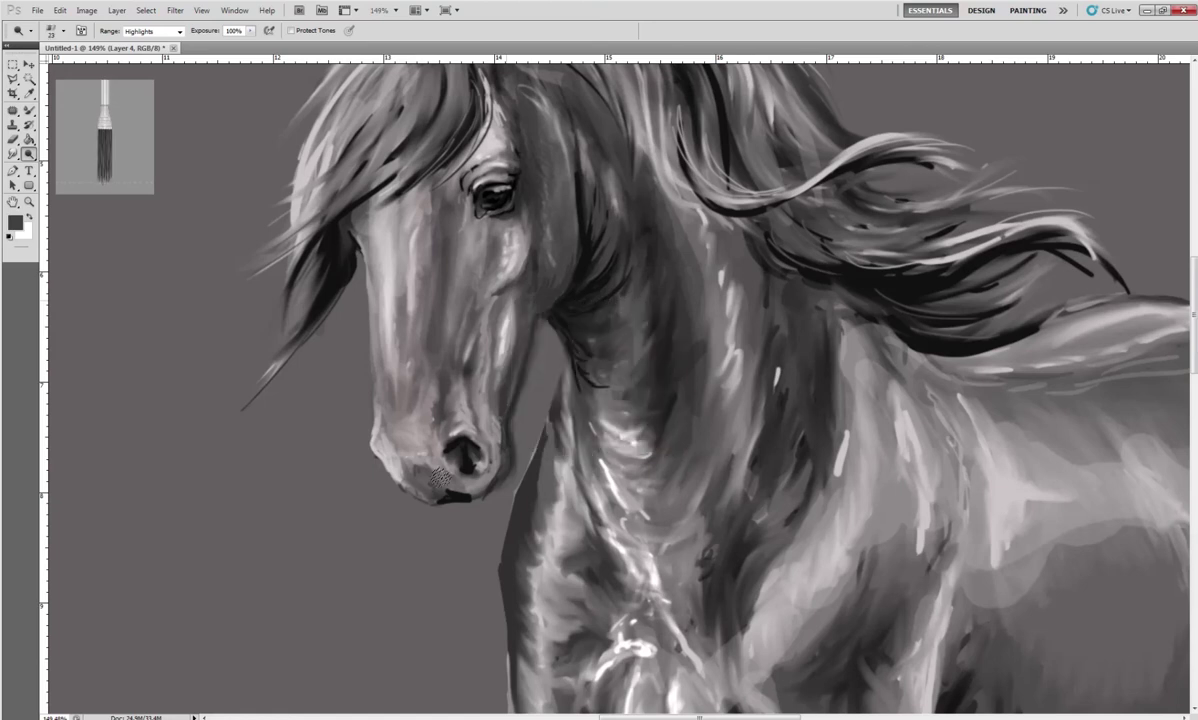
Dodge the muzzle's lower edge, the area beside the nostril, and the forehead above the eye
mouse_move(396, 448)
mouse_down()
mouse_move(392, 461)
mouse_move(421, 446)
mouse_up()
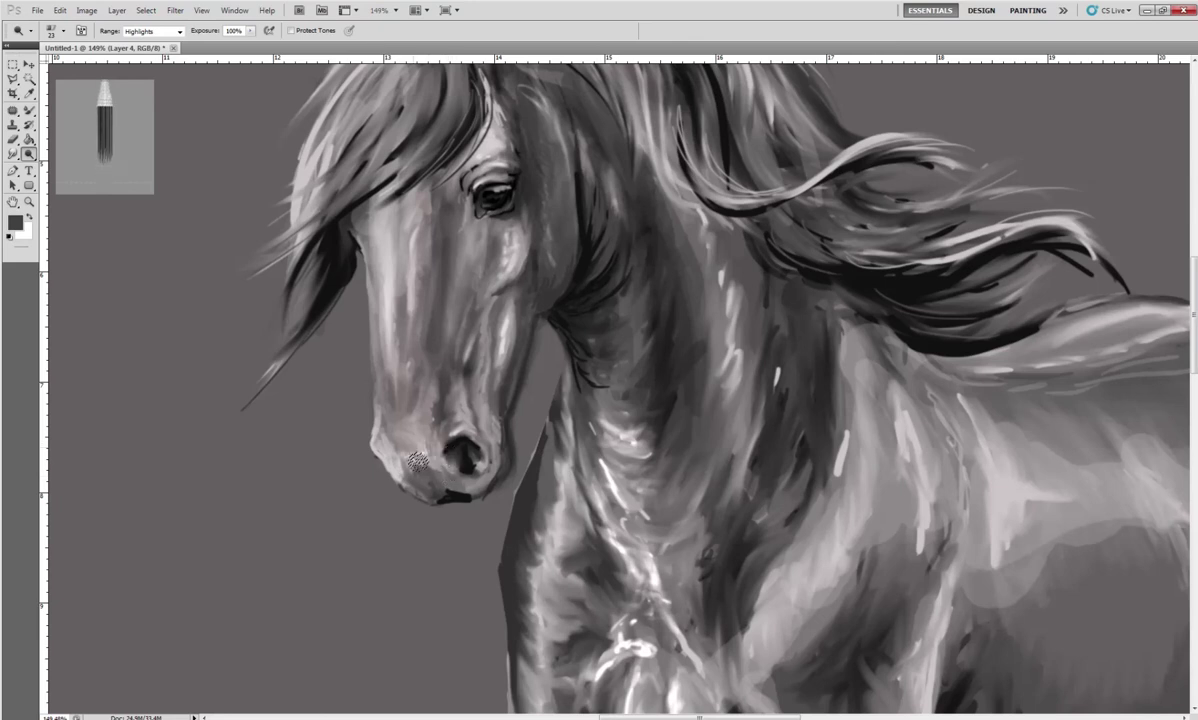
mouse_move(380, 409)
mouse_down()
mouse_move(424, 445)
mouse_move(404, 291)
mouse_move(390, 289)
mouse_move(389, 338)
mouse_move(425, 207)
mouse_move(394, 240)
mouse_move(390, 205)
mouse_move(422, 260)
mouse_up()
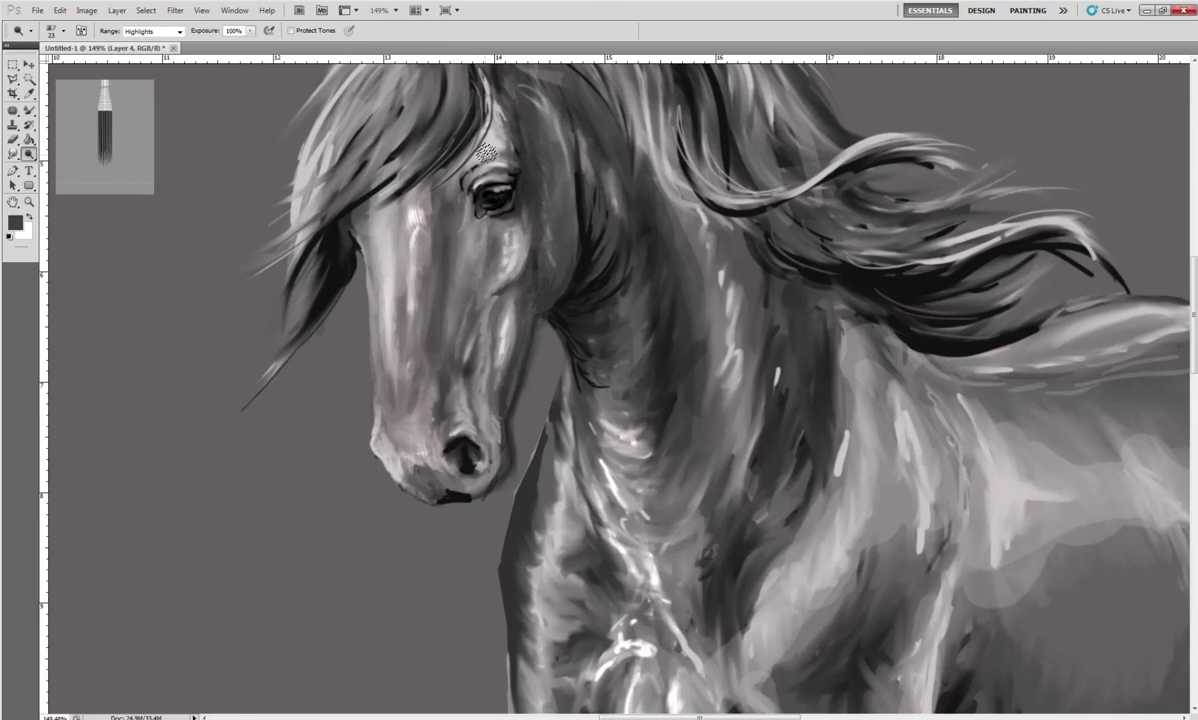
drag(455, 143, 484, 195)
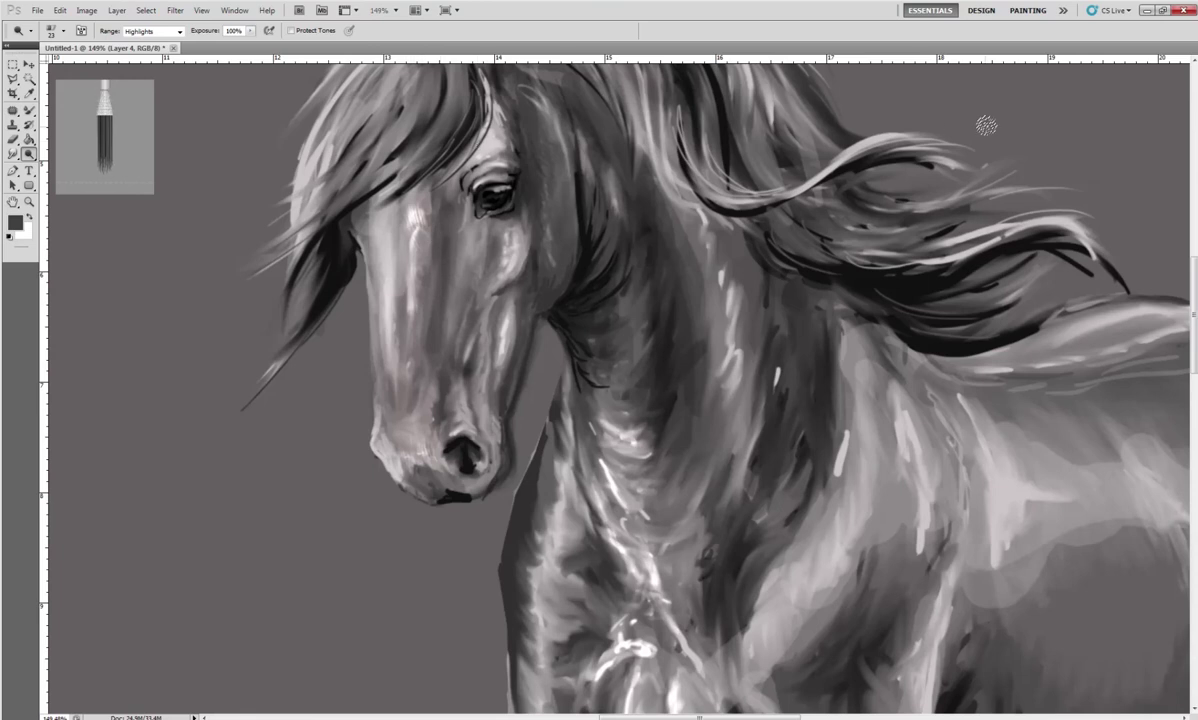
mouse_move(104, 135)
click(29, 110)
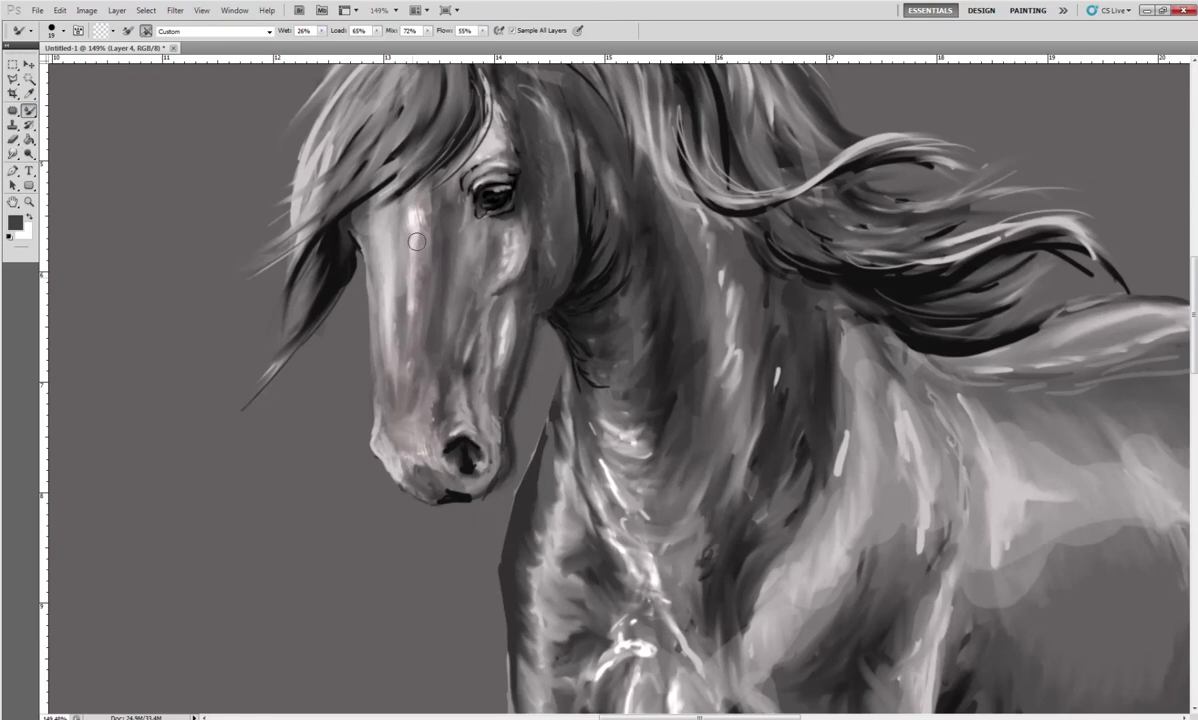
Mixer-brush the forehead blaze and the dark chin mark, then fit the whole painting on screen
mouse_move(411, 275)
mouse_down()
mouse_move(422, 204)
mouse_move(388, 236)
mouse_up()
drag(440, 488, 478, 494)
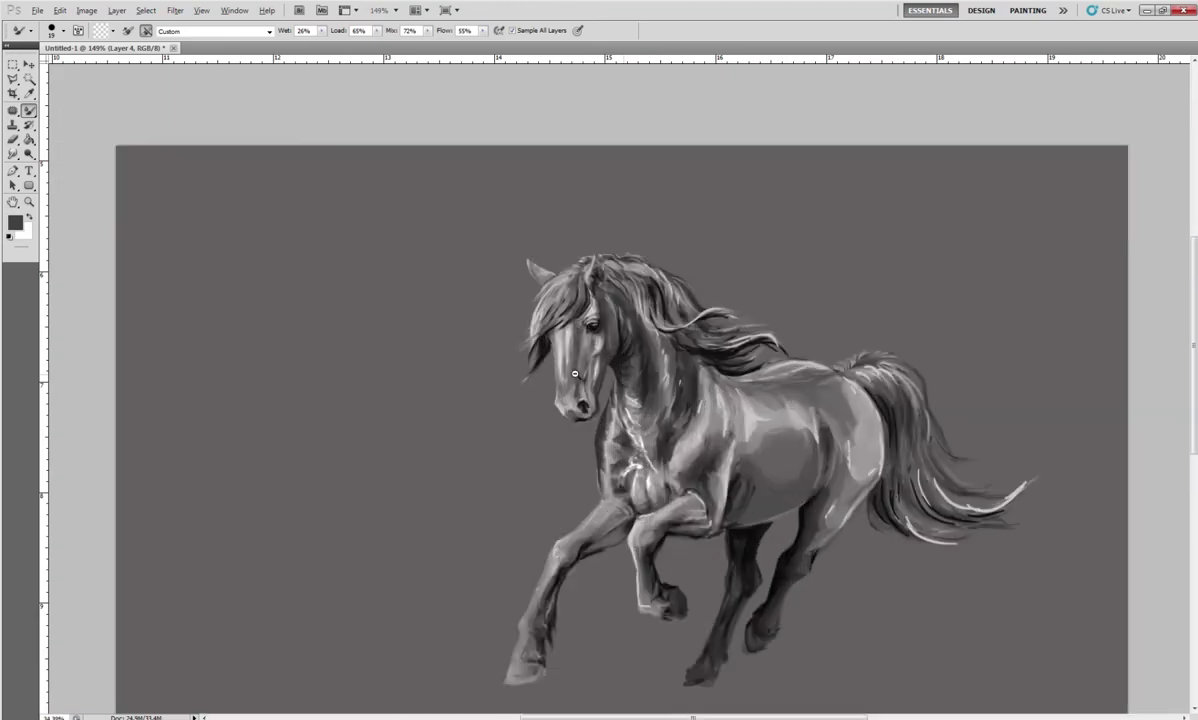
drag(607, 343, 595, 356)
key(ctrl+0)
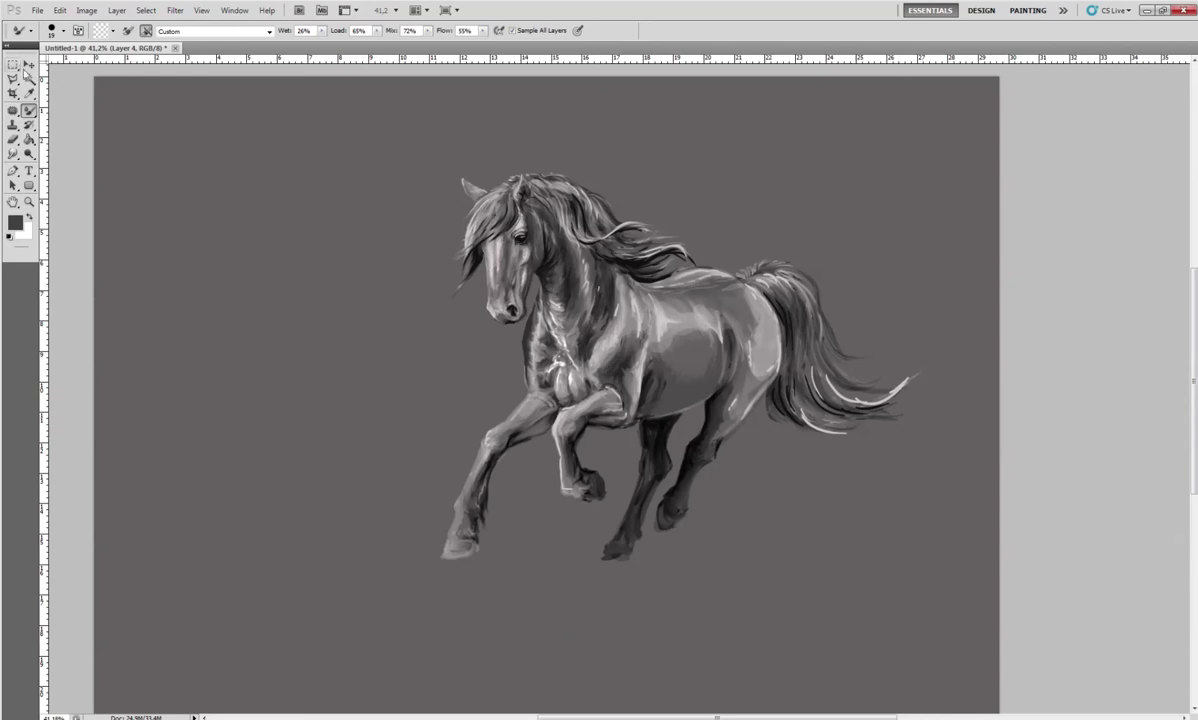
click(29, 63)
scroll(410, 320, down, 1)
scroll(410, 320, down, 1)
Undo the flatten to restore Layer 4, then scale the horse to about 133% and shift it lower
key(l)
key(f)
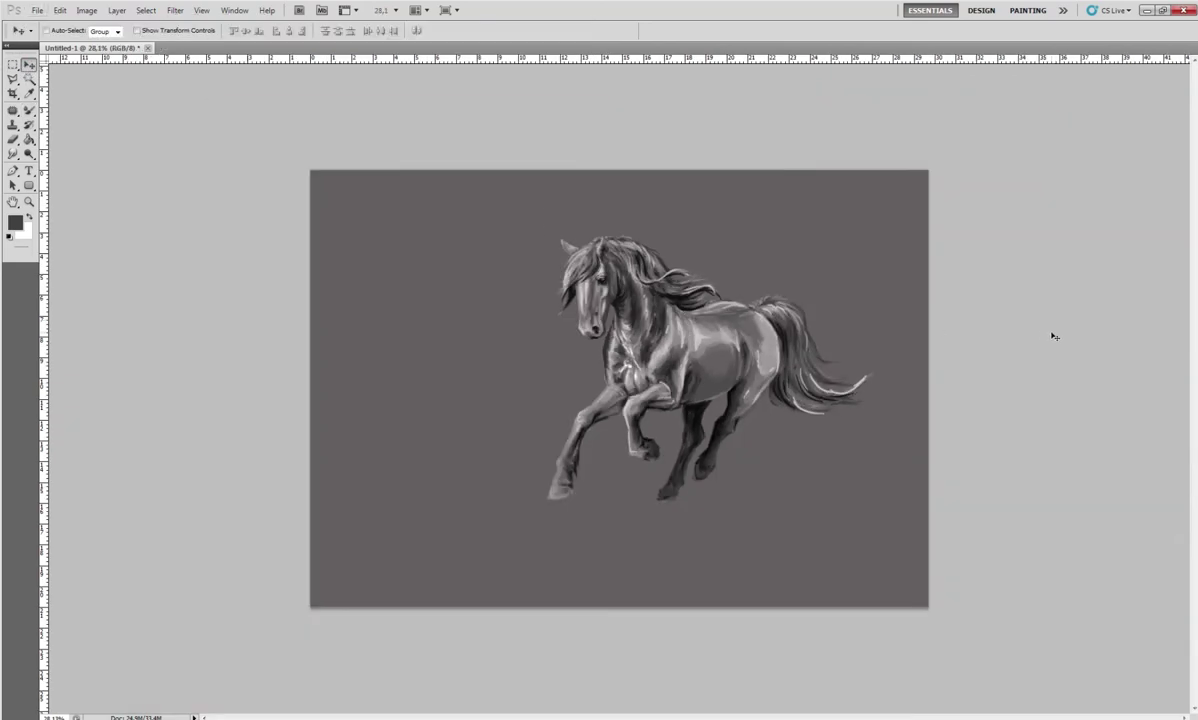
key(ctrl+z)
key(ctrl+t)
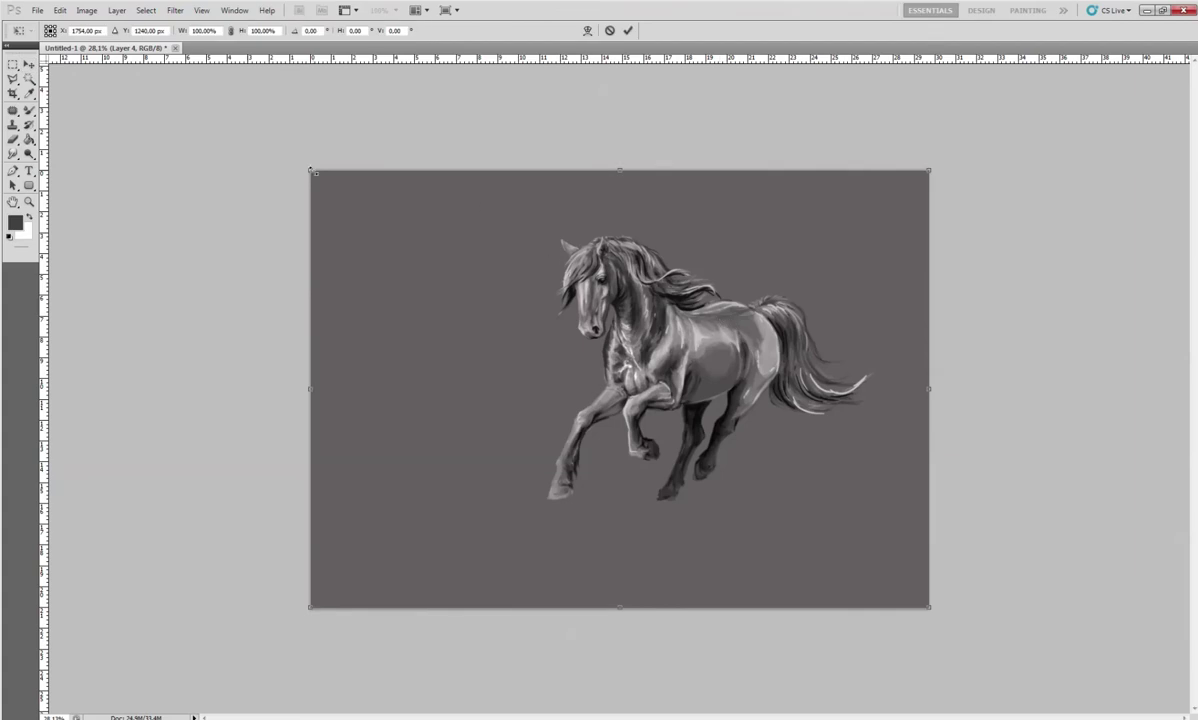
drag(310, 170, 248, 118)
drag(768, 324, 748, 357)
drag(226, 152, 178, 122)
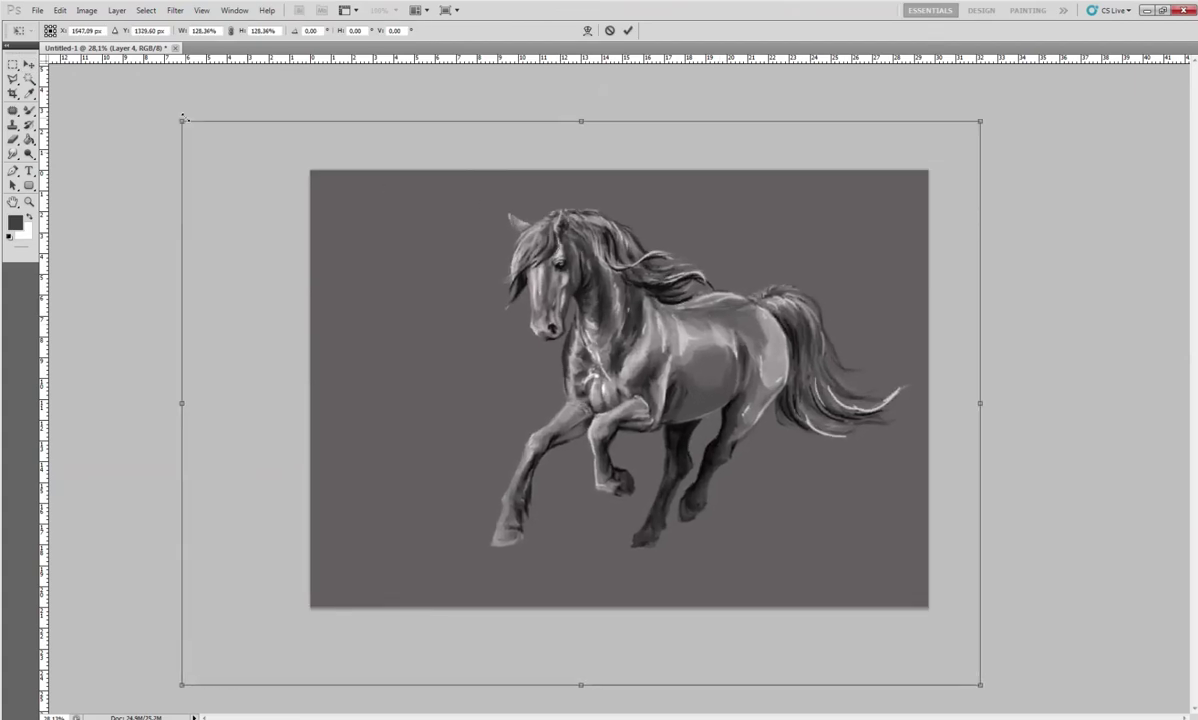
drag(464, 318, 460, 332)
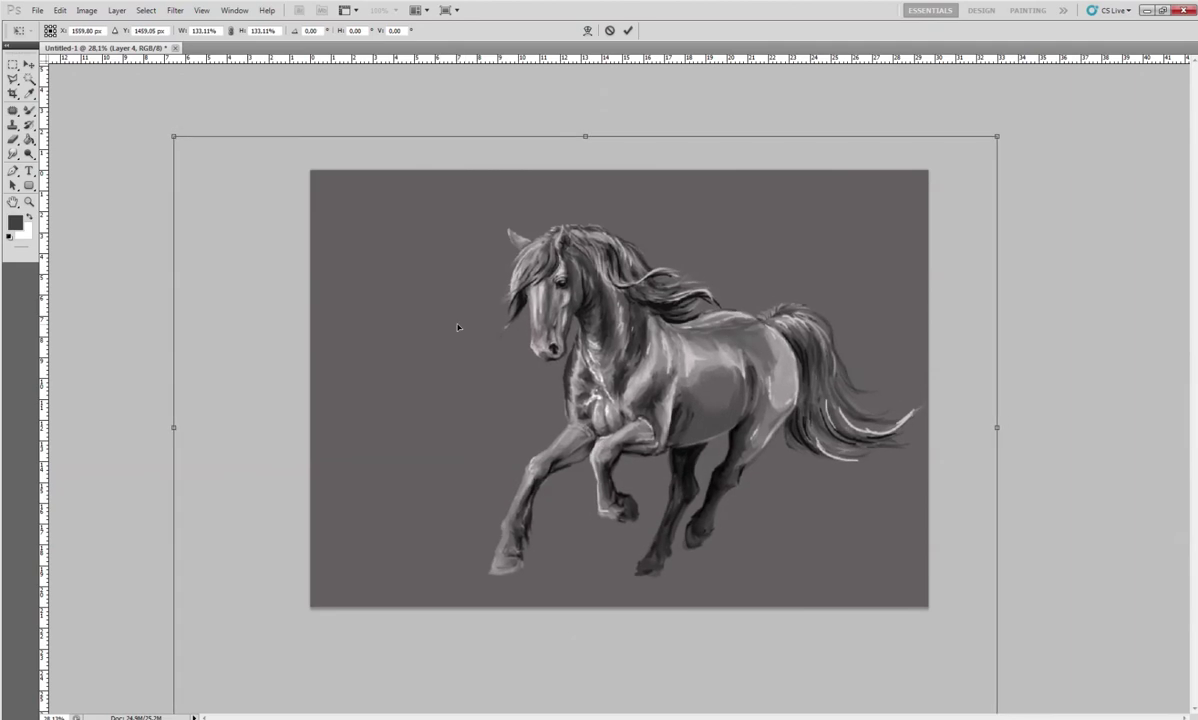
key(Return)
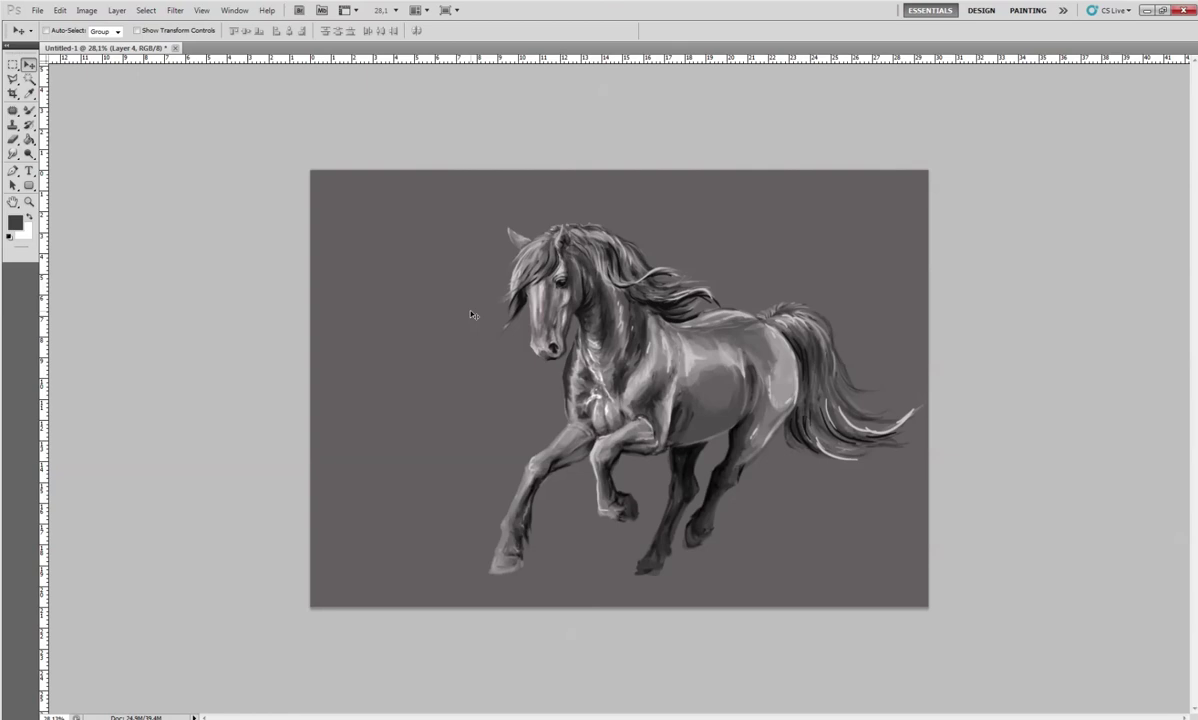
Select the gray background by colour and deselect, then begin a Magnetic Lasso trace along the mane
click(13, 64)
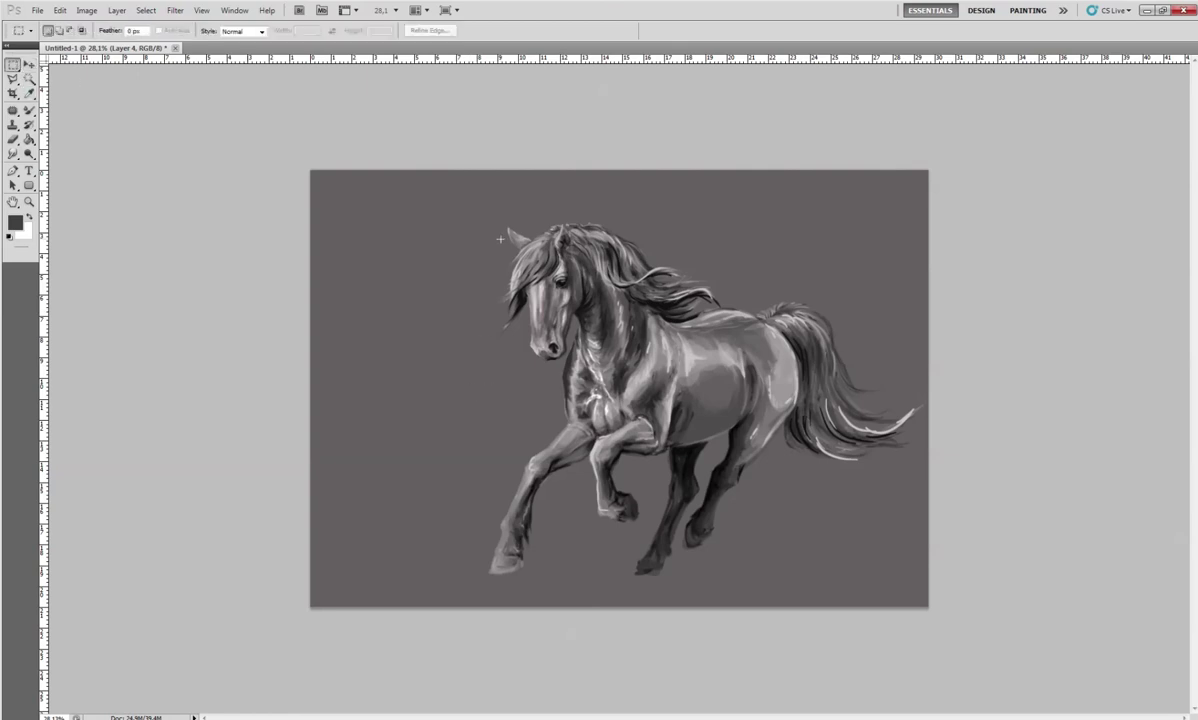
click(28, 78)
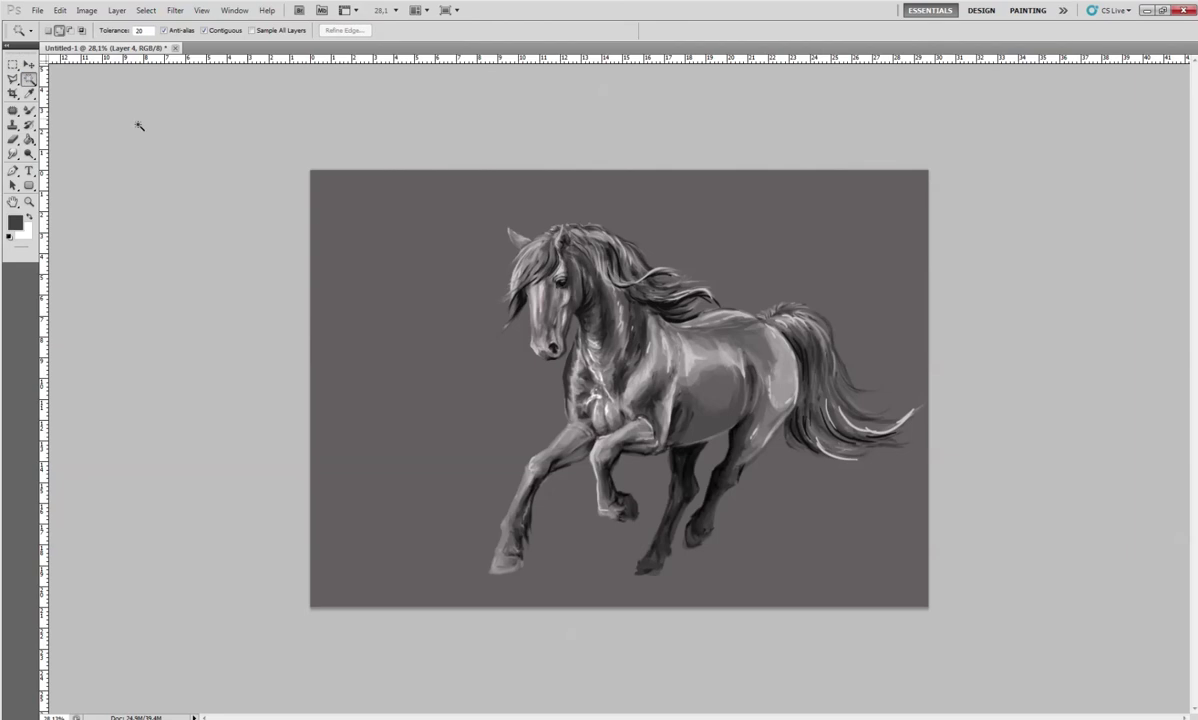
click(438, 322)
key(ctrl+d)
drag(12, 79, 60, 99)
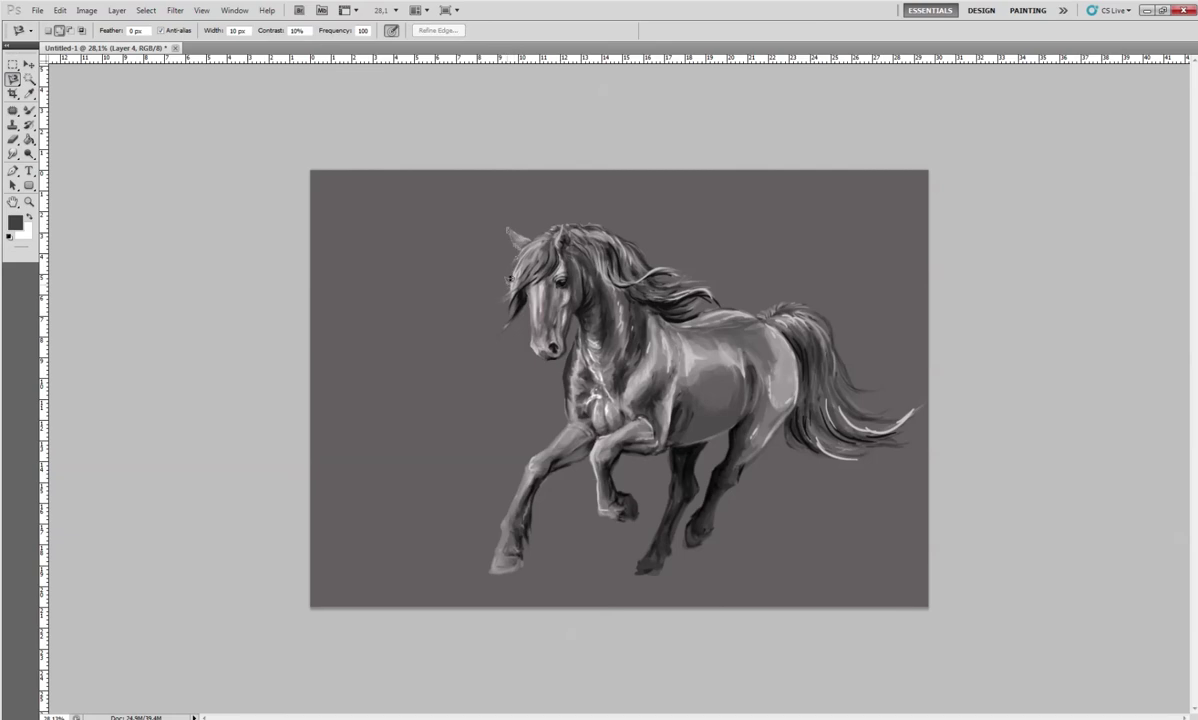
click(504, 320)
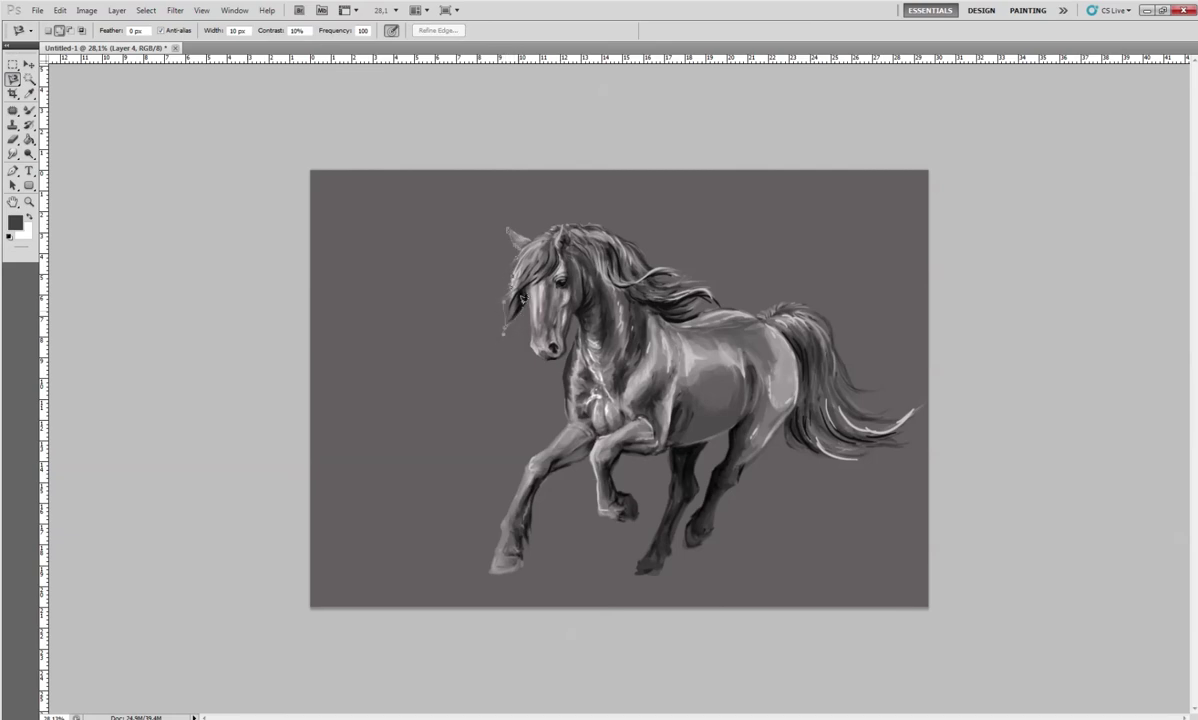
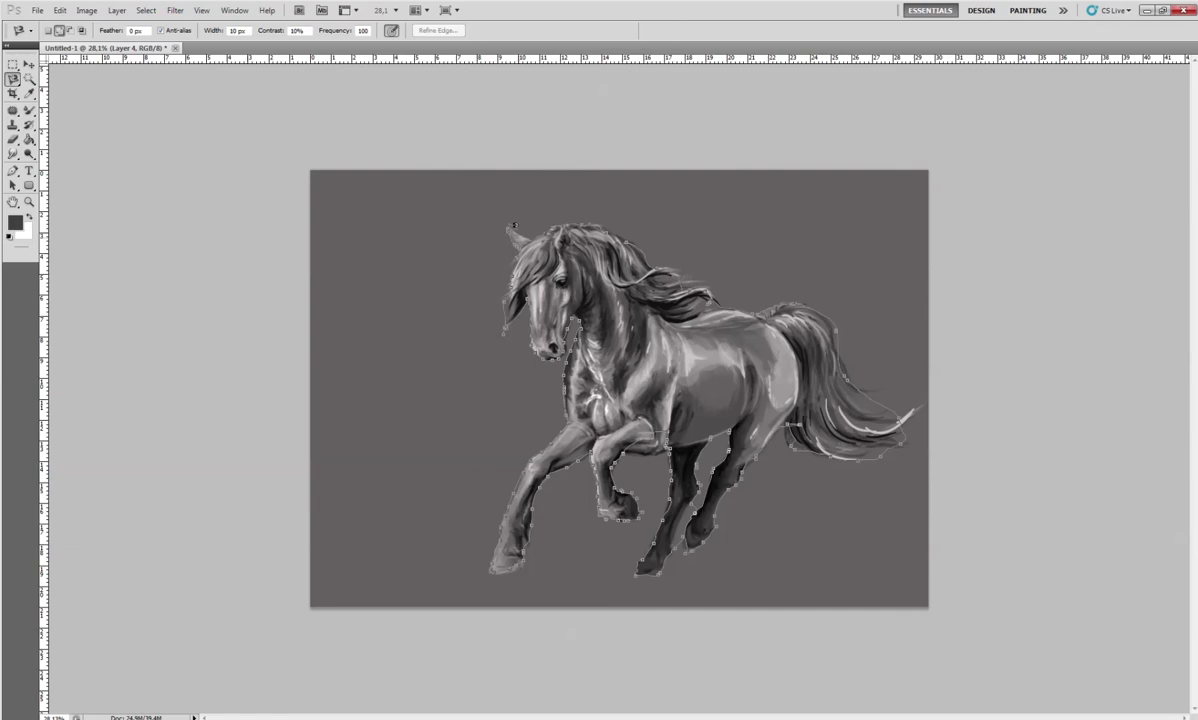
Close the Magnetic Lasso outline around the horse and subtract the gap near the hind leg
click(507, 229)
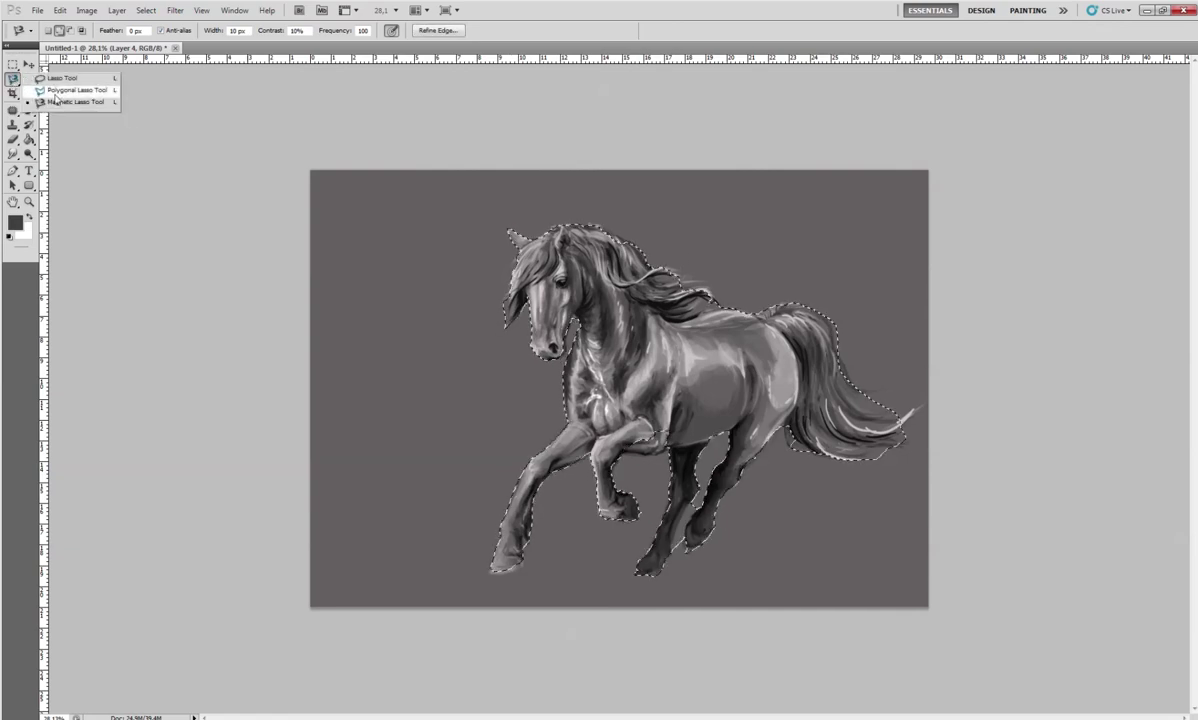
drag(11, 79, 55, 88)
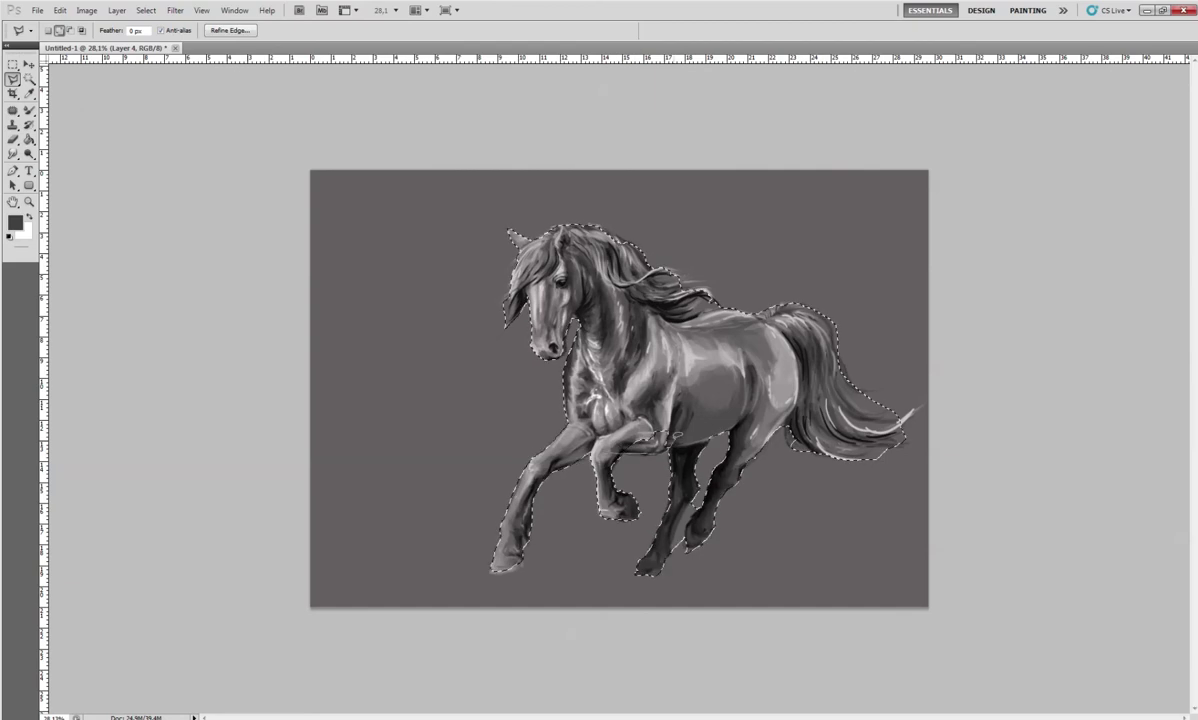
key(alt)
click(688, 548)
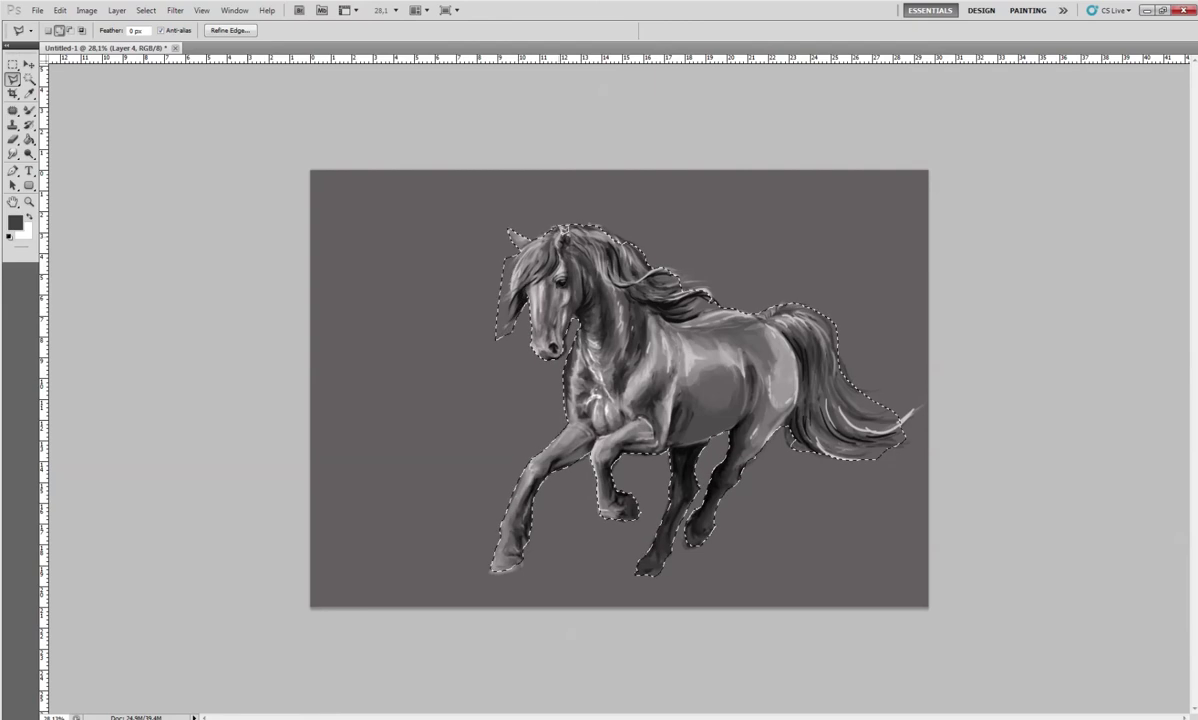
Add the tail tip and upper mane to the selection and copy it to a new layer
click(857, 374)
click(848, 378)
click(653, 252)
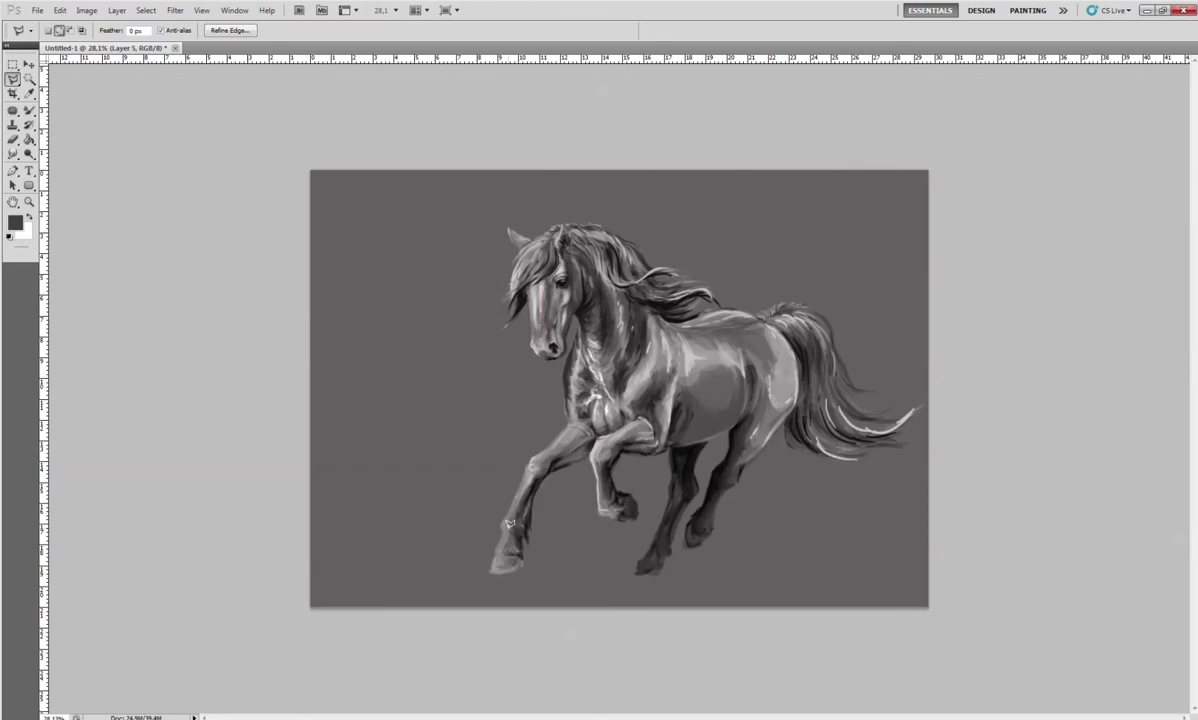
key(ctrl+j)
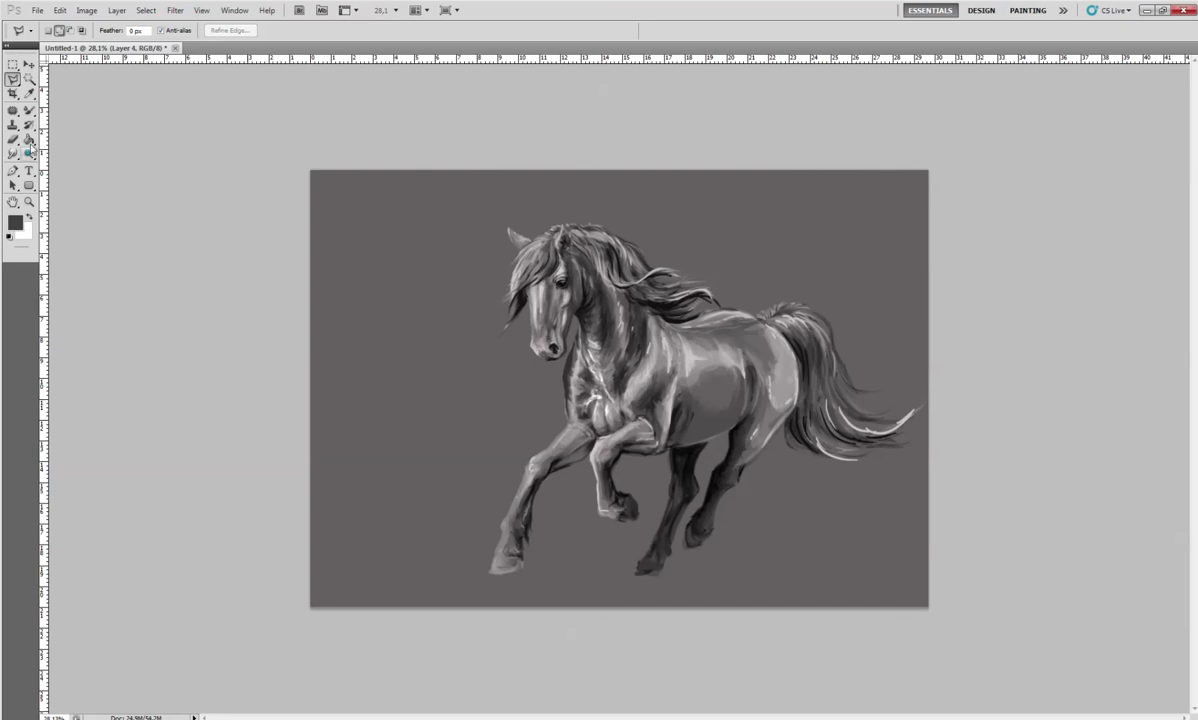
Apply a Paint Bucket fill, then start Puppet Warp on the horse layer
click(29, 139)
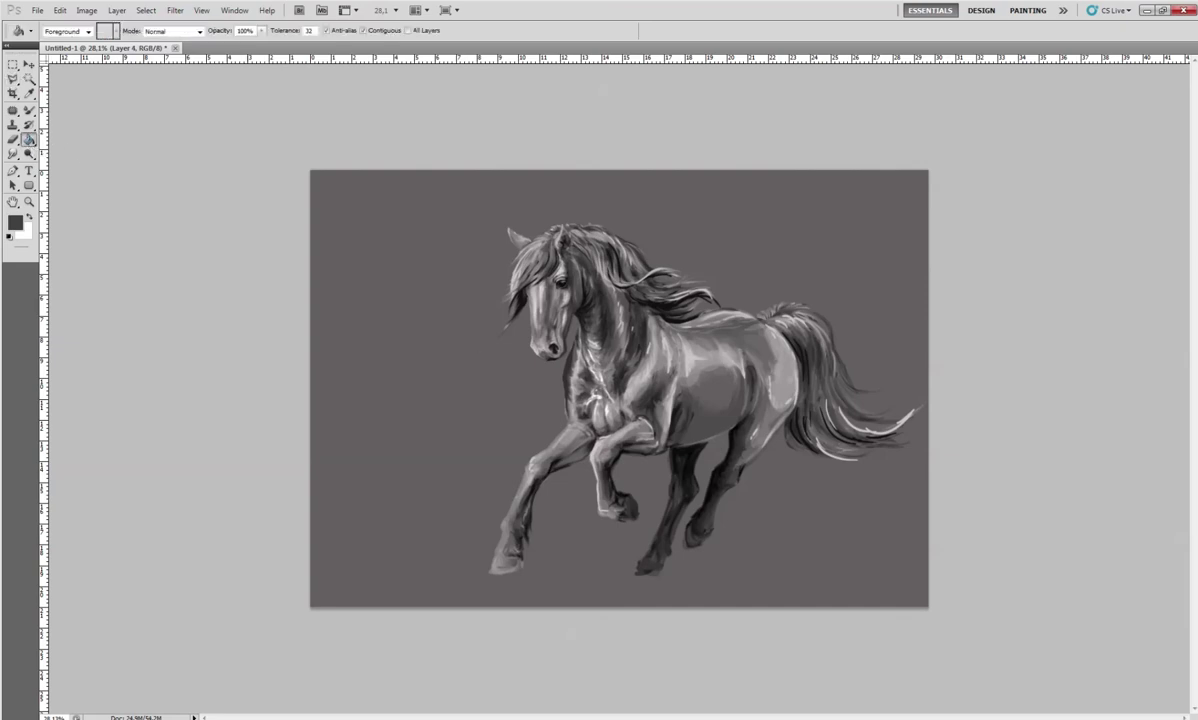
alt+click(381, 302)
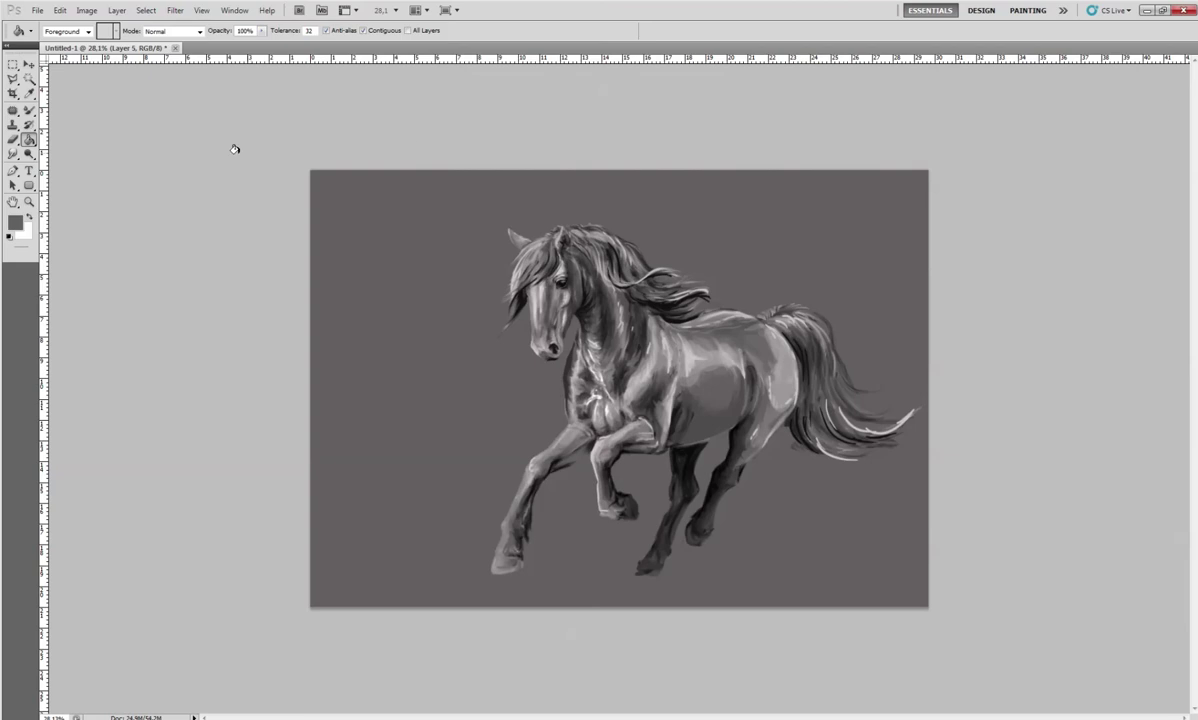
click(87, 11)
mouse_move(60, 10)
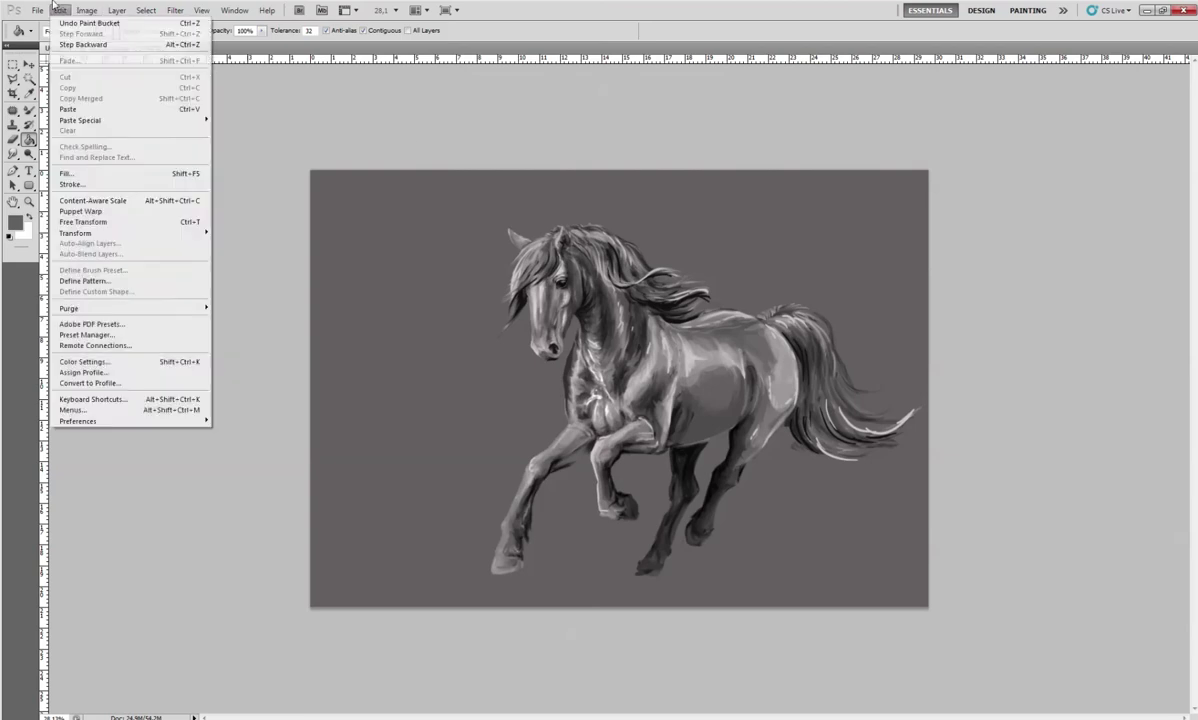
click(105, 212)
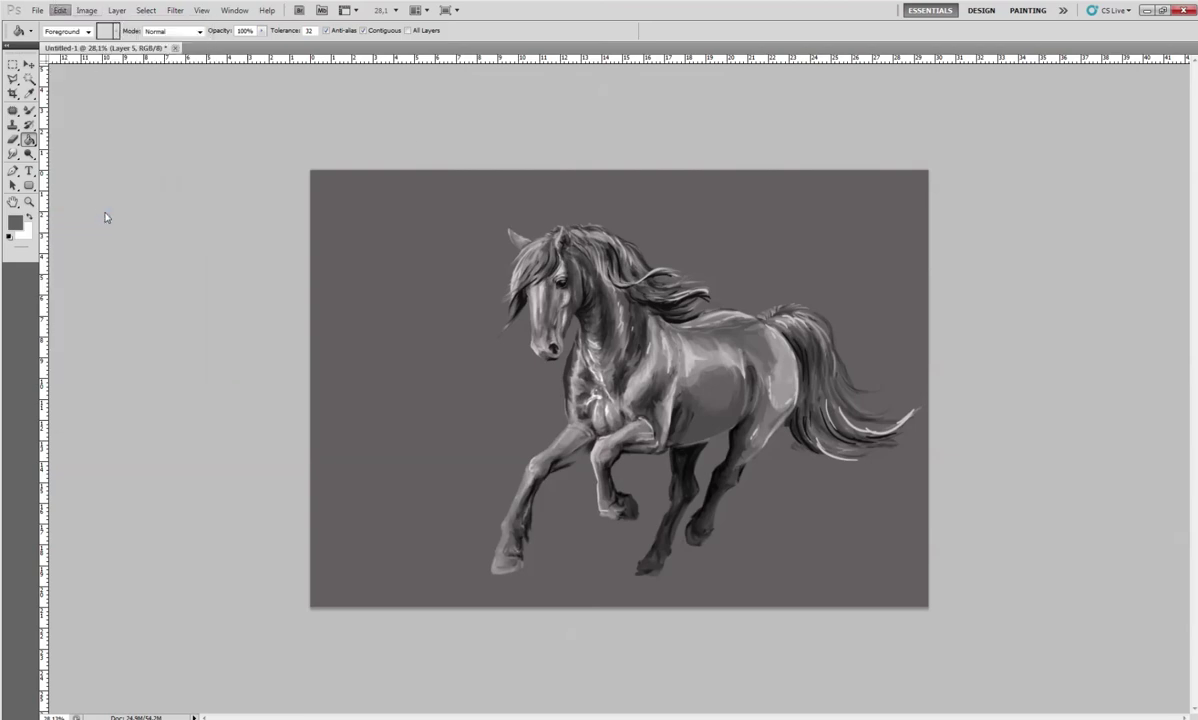
Pin both front legs, their hoofs and the dark rear-side leg
click(514, 531)
click(538, 468)
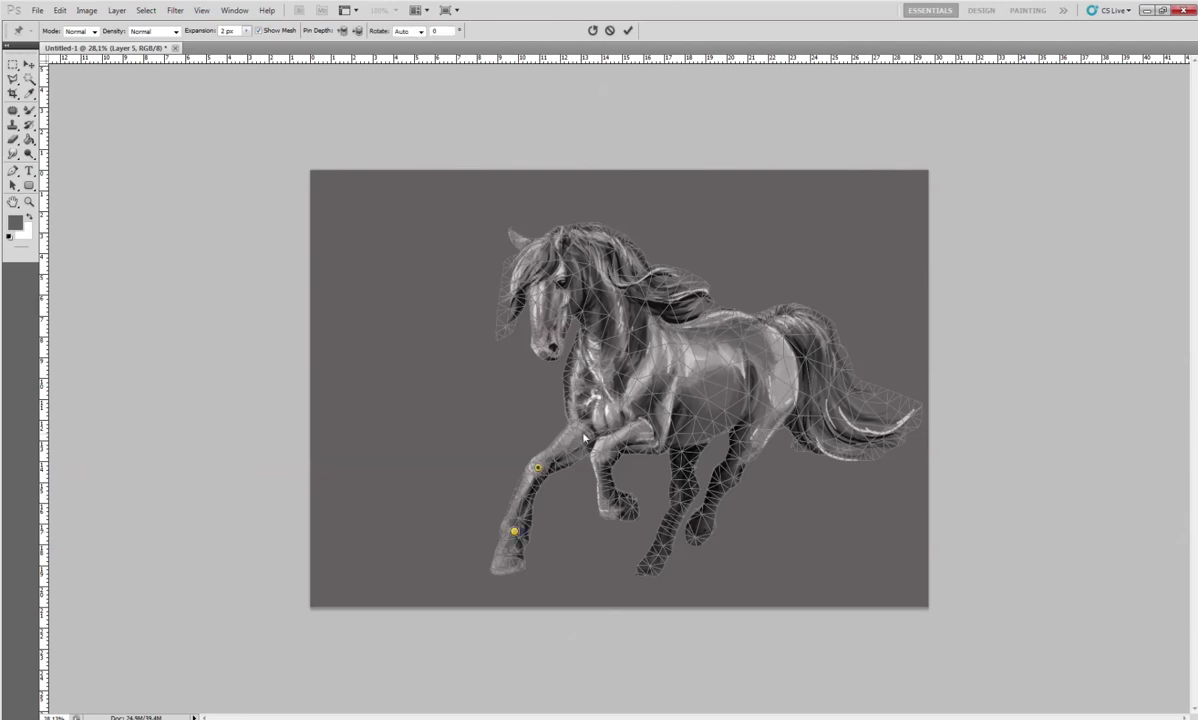
click(582, 432)
click(604, 453)
click(648, 430)
click(609, 500)
click(689, 432)
click(683, 474)
click(681, 498)
Pin the rear legs, hindquarter, back, shoulder, withers and neck
click(652, 562)
click(705, 529)
click(726, 475)
click(746, 449)
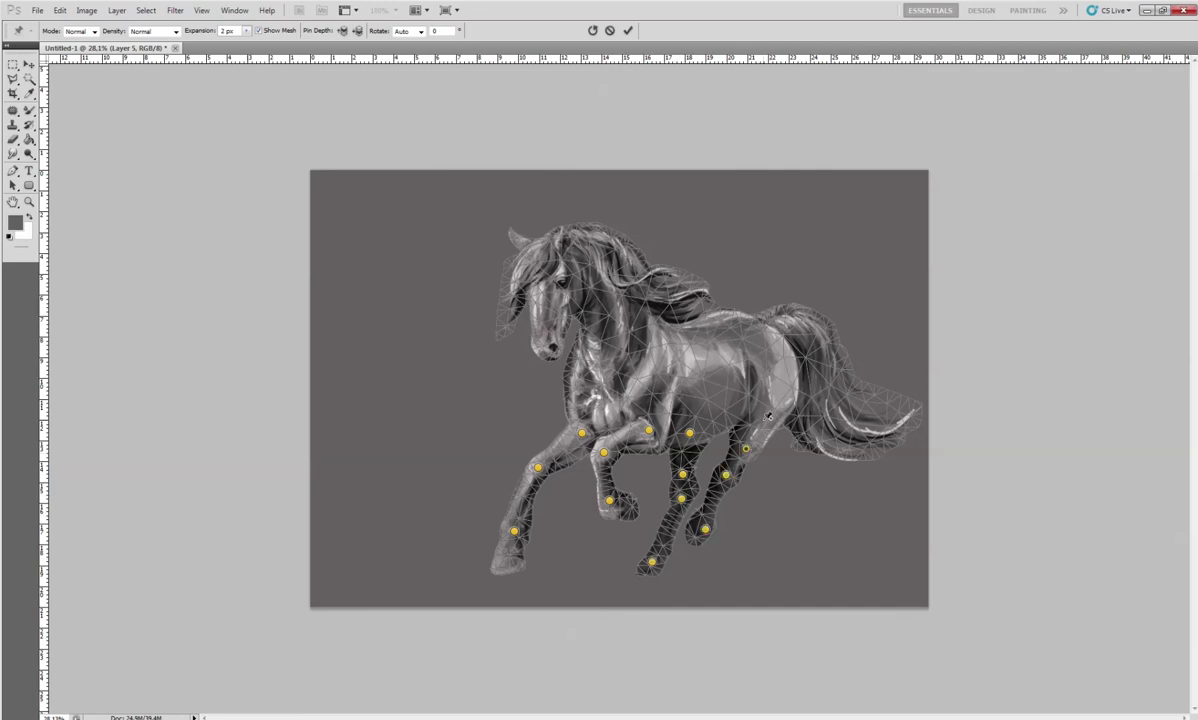
click(762, 419)
click(768, 372)
click(769, 338)
click(728, 323)
click(615, 352)
click(653, 326)
click(600, 280)
Raise the neck to lift the head and re-angle the muzzle with new pins
mouse_move(600, 281)
mouse_down()
mouse_move(604, 271)
mouse_move(557, 270)
mouse_up()
click(557, 268)
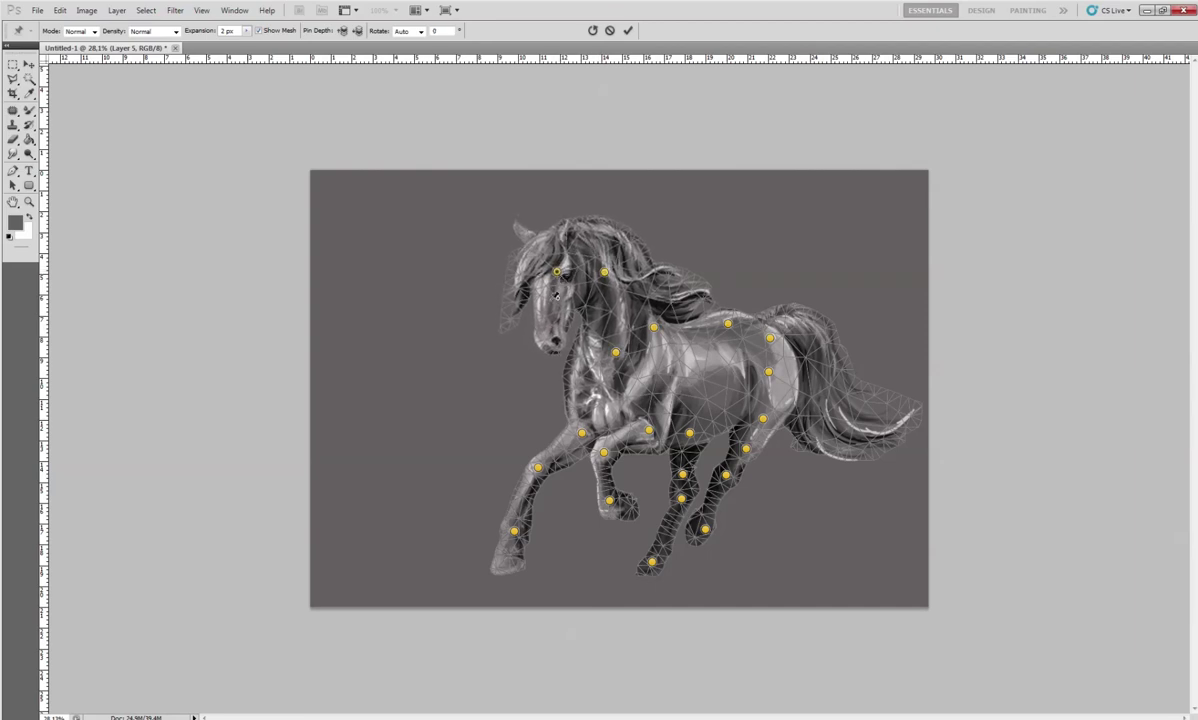
click(543, 330)
drag(544, 330, 552, 306)
click(548, 302)
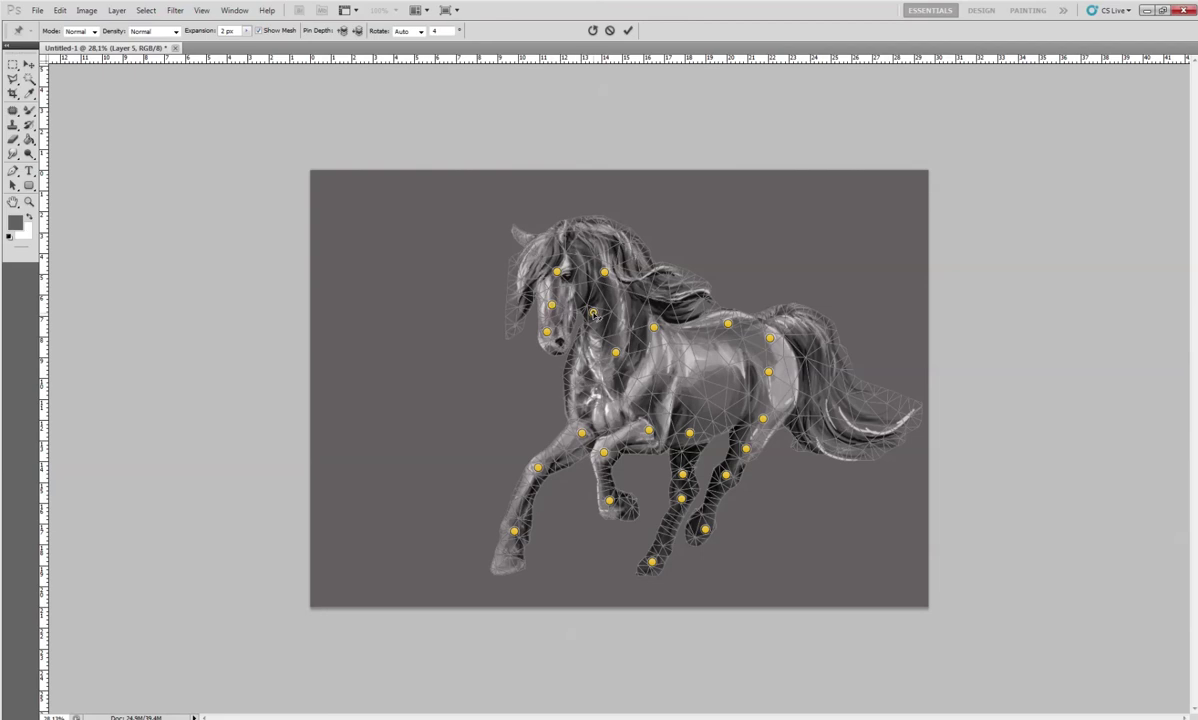
click(590, 310)
drag(590, 310, 591, 313)
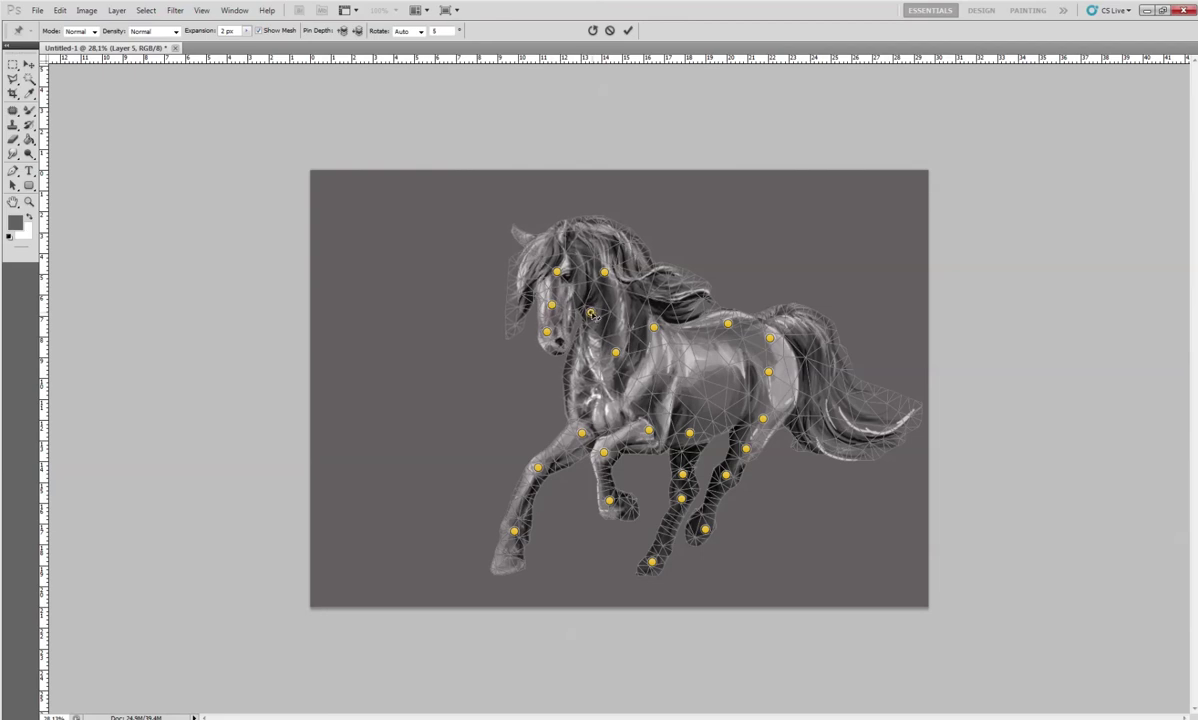
alt+click(590, 312)
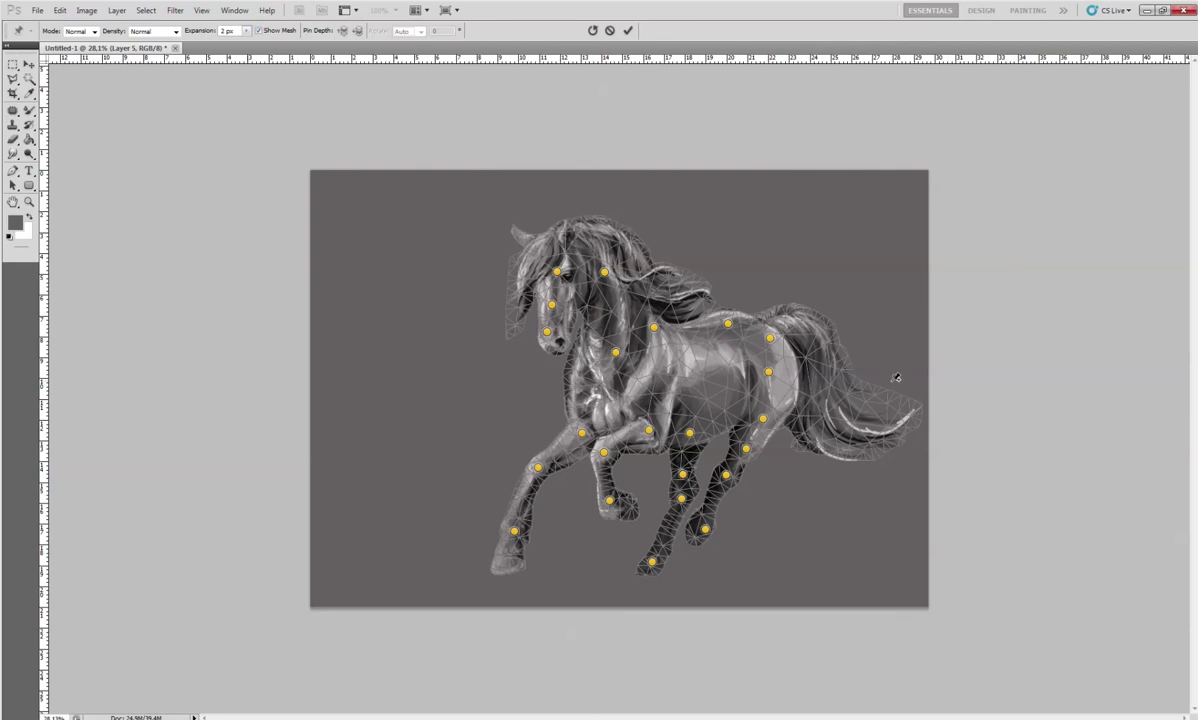
Lift both front hoofs slightly, nudge the neck and chest, and pin the shoulder
drag(538, 467, 538, 467)
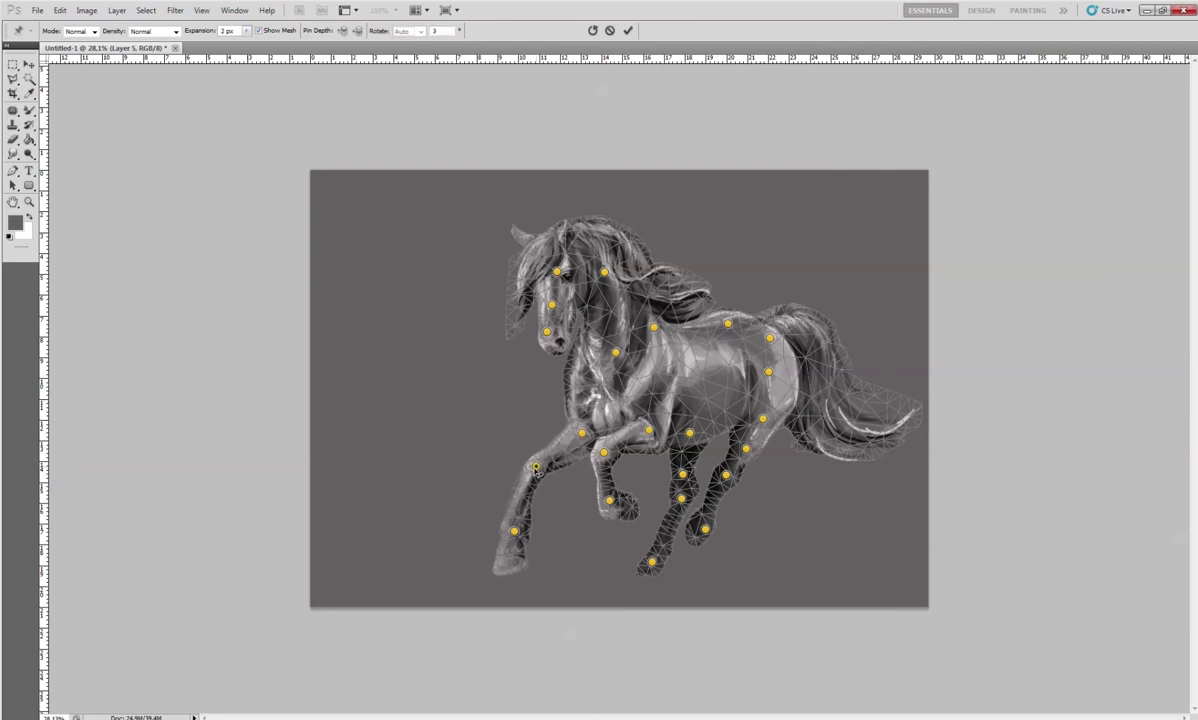
drag(514, 532, 516, 523)
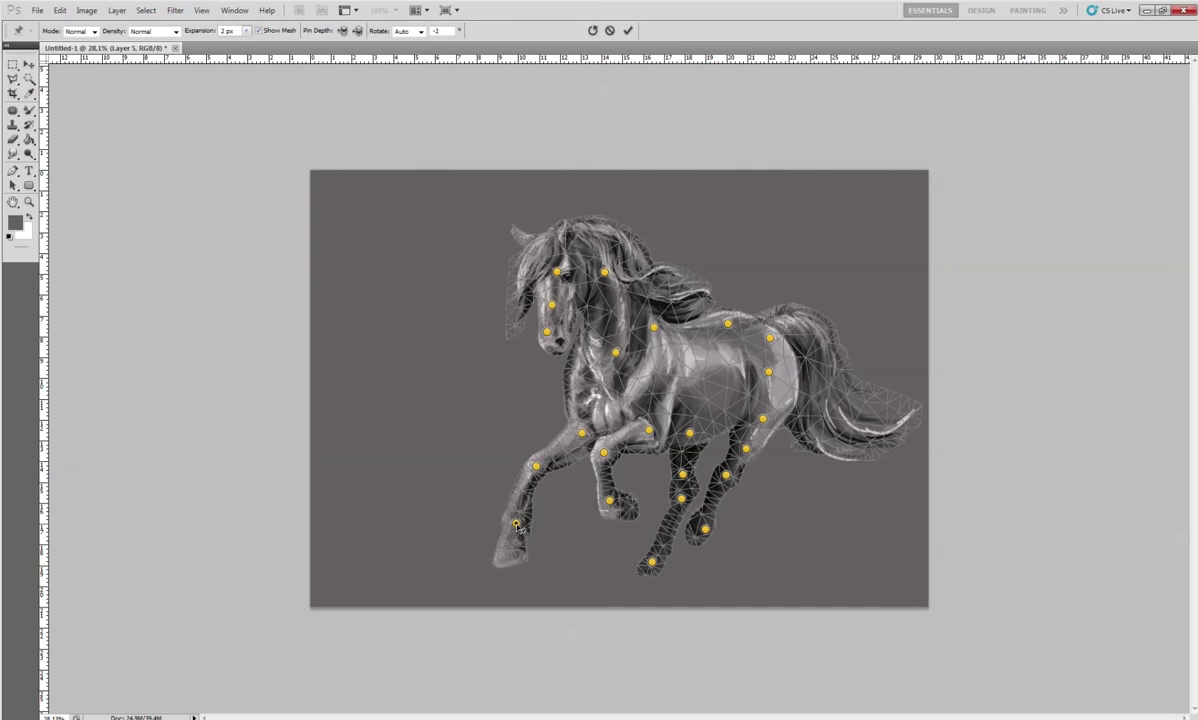
click(525, 495)
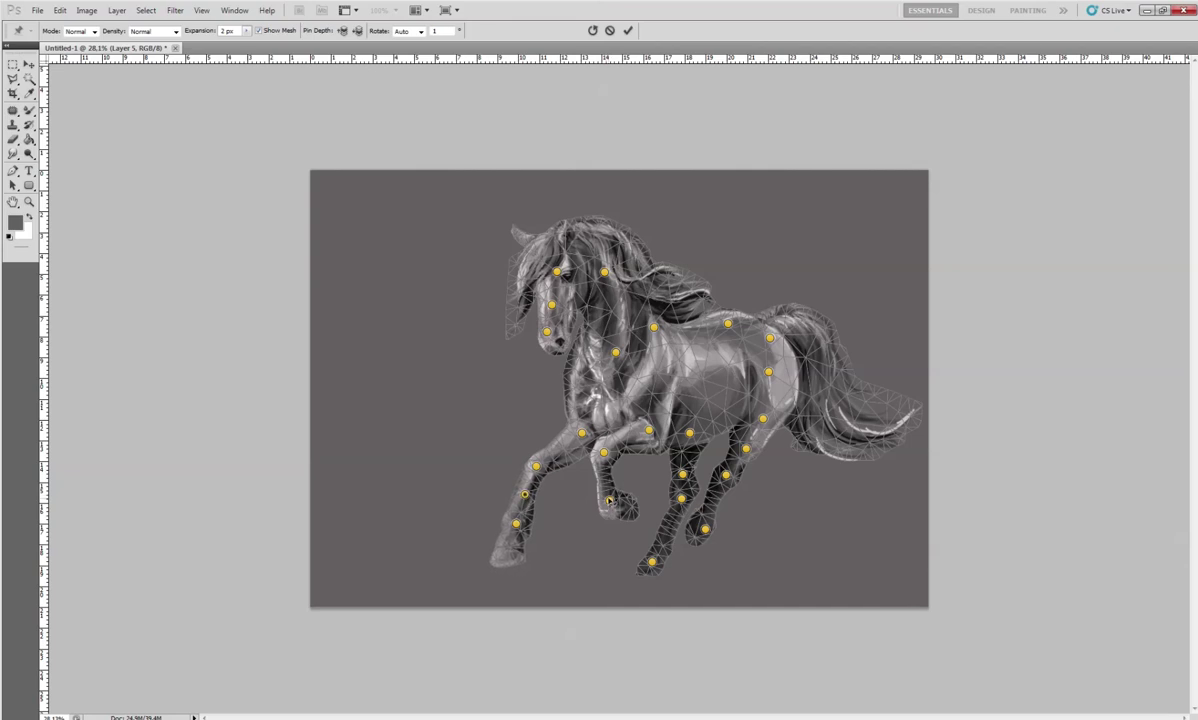
drag(610, 500, 610, 496)
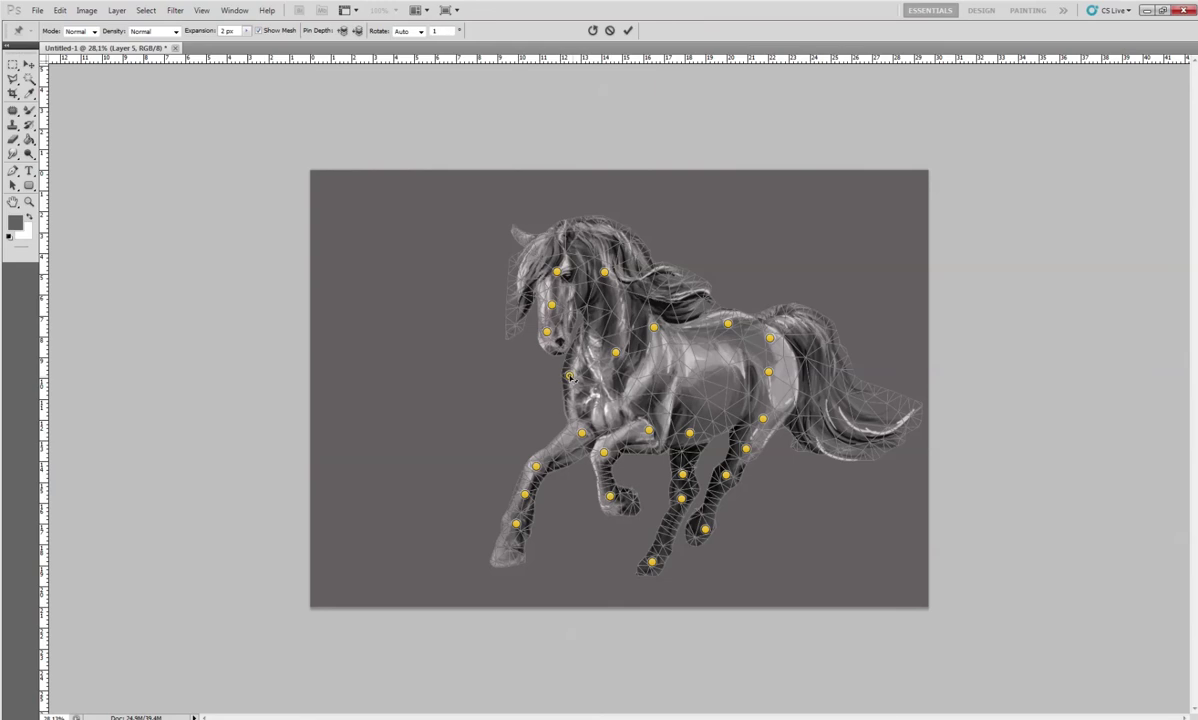
drag(572, 378, 574, 380)
drag(599, 403, 598, 401)
click(641, 373)
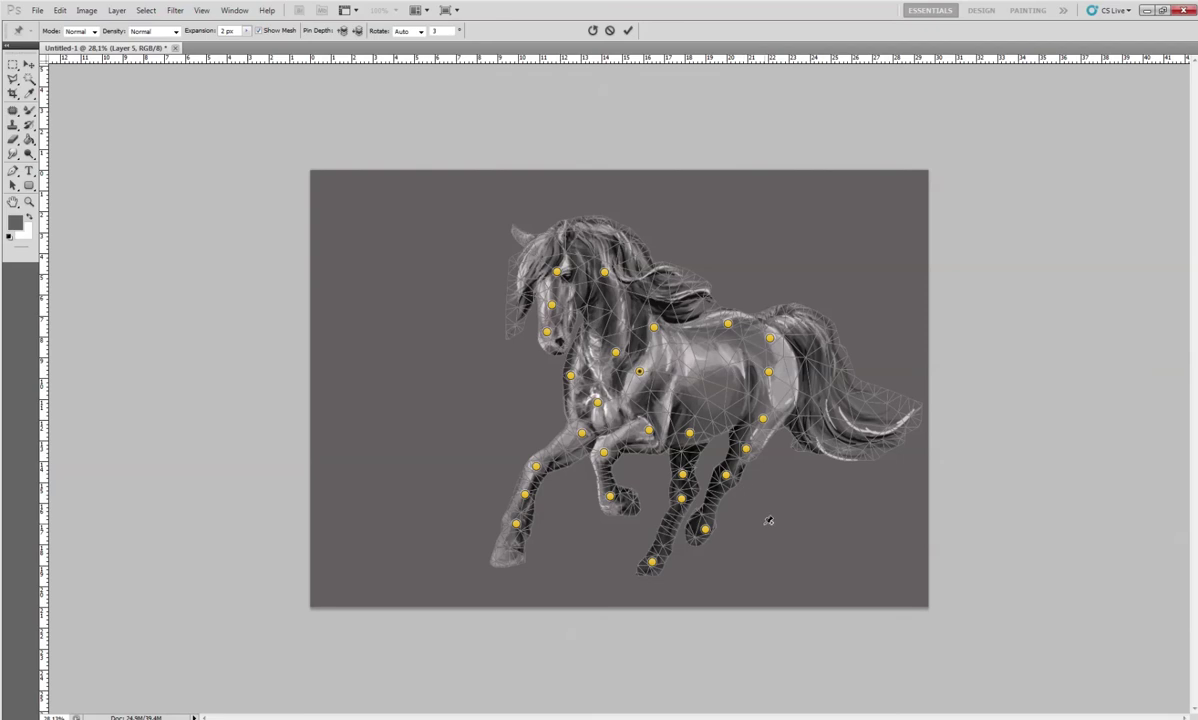
Commit the Puppet Warp and select the Brush tool
key(Return)
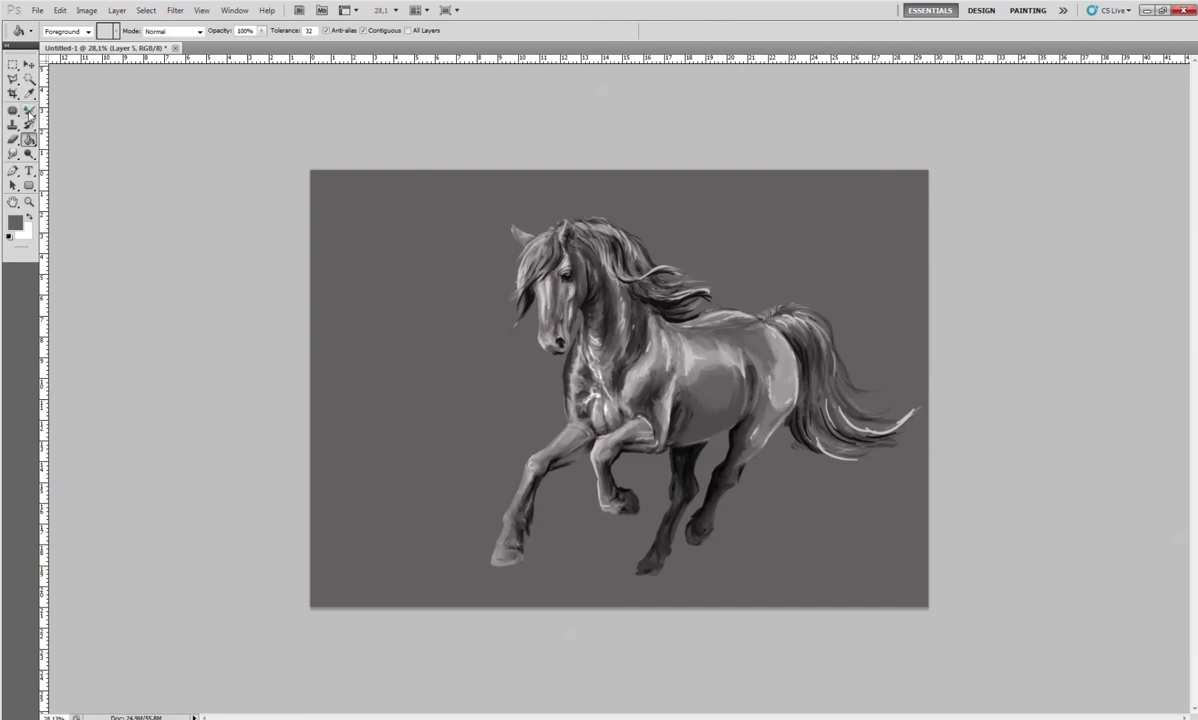
click(28, 111)
right_click(28, 111)
click(70, 110)
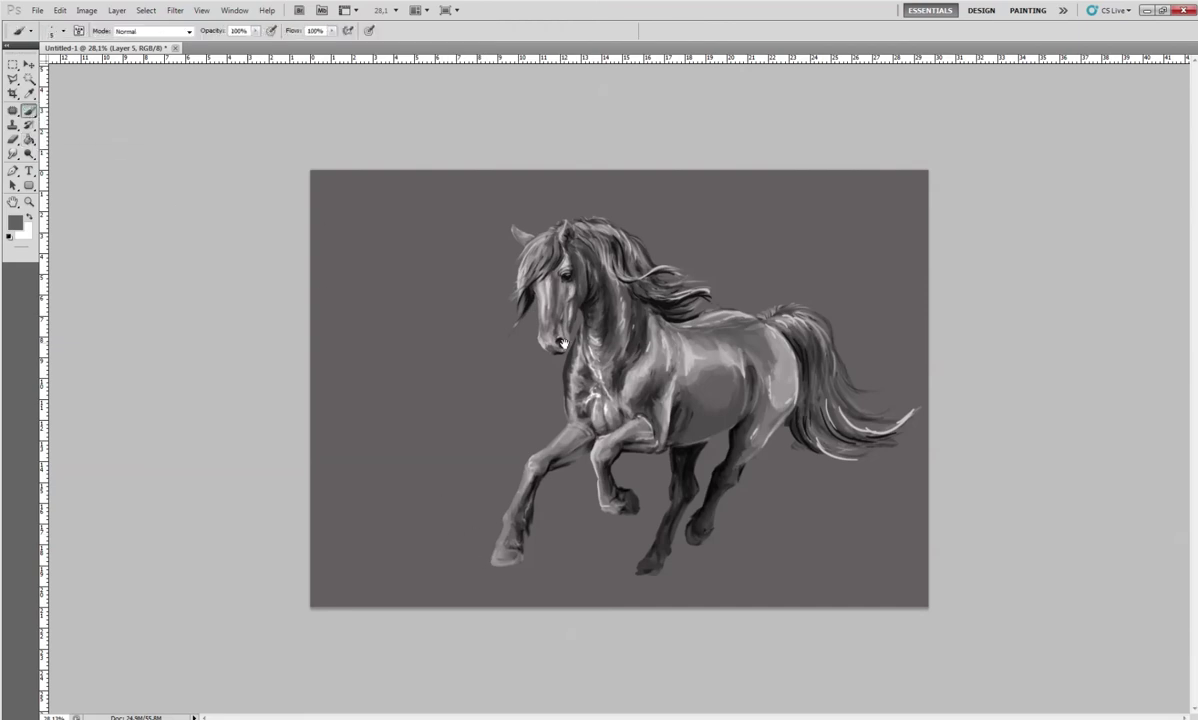
scroll(563, 344, up, 3)
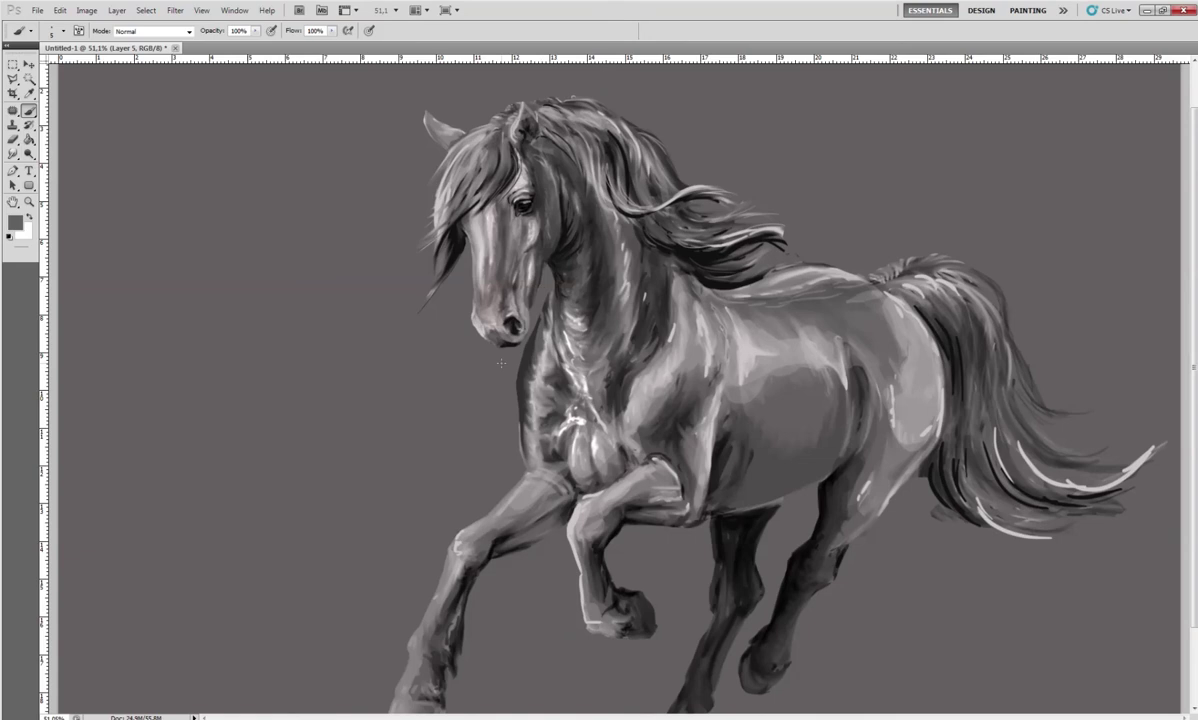
Switch to the Eraser and set its brush size to 4 px
key(e)
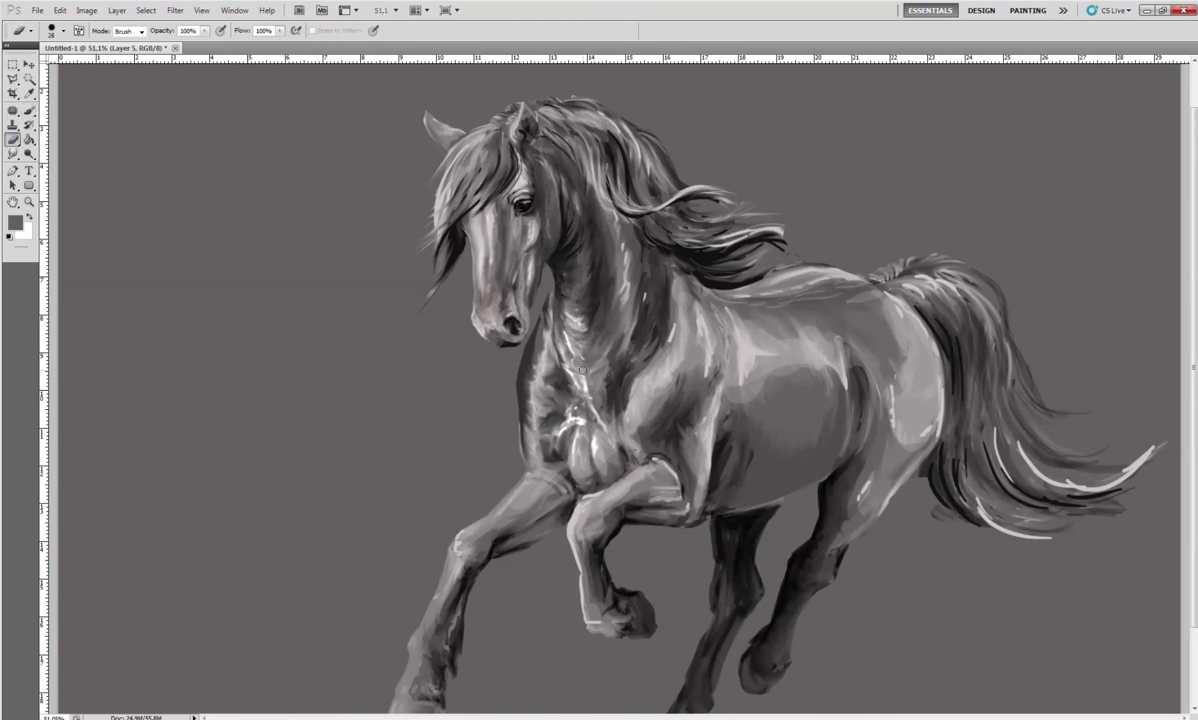
right_click(544, 318)
text(4)
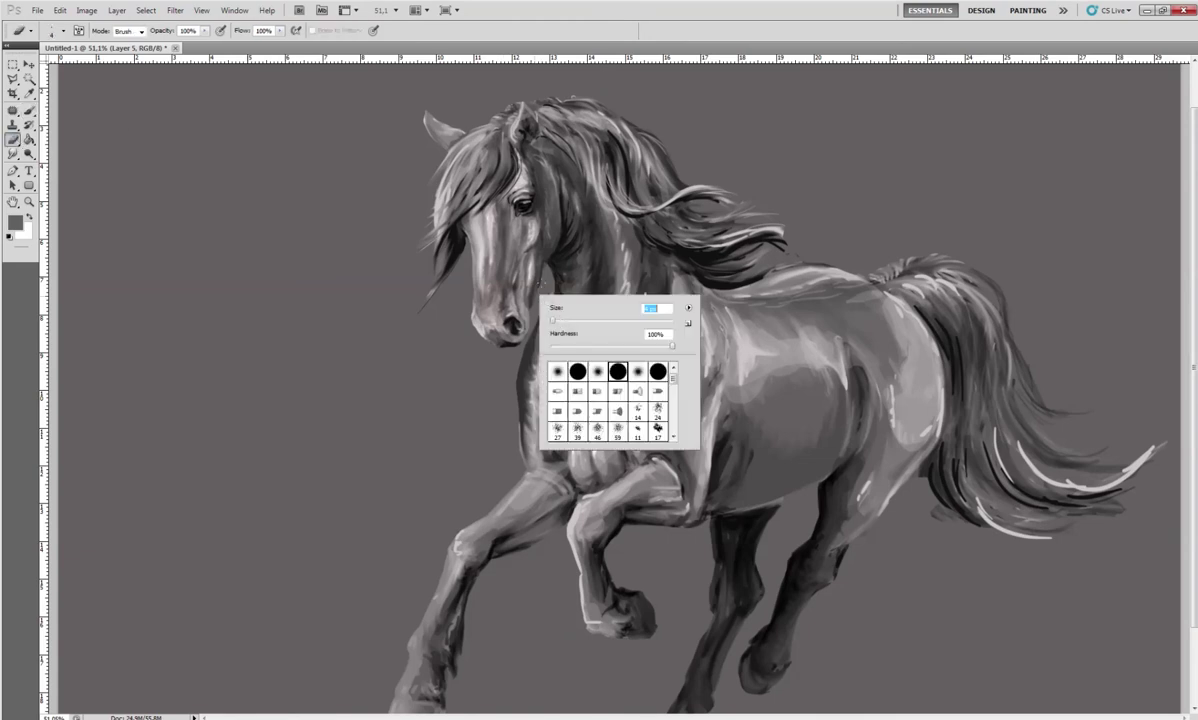
key(Return)
scroll(529, 290, up, 2)
right_click(547, 277)
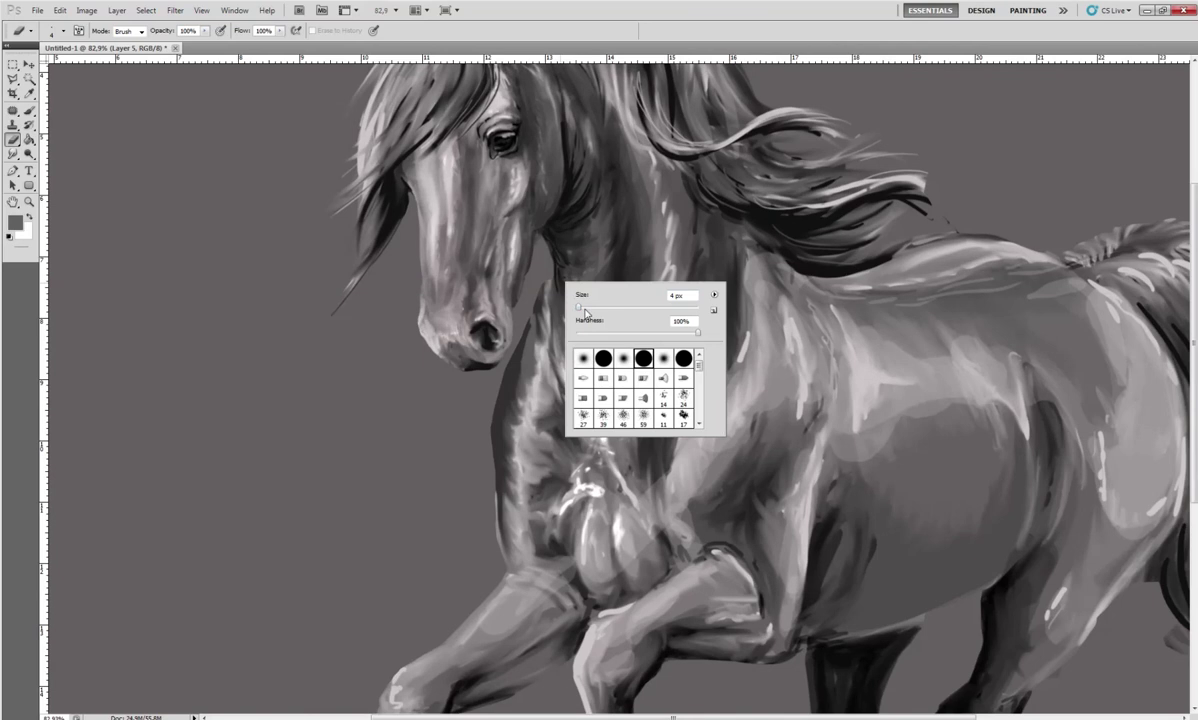
key(Return)
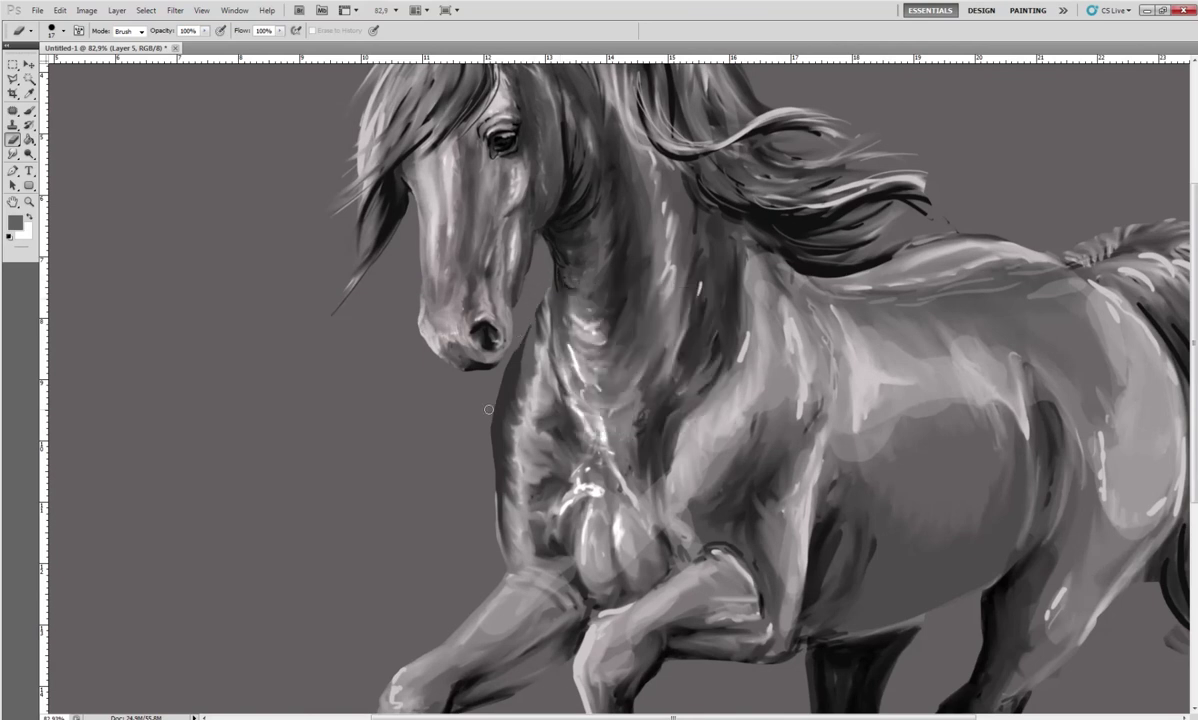
scroll(489, 409, down, 1)
scroll(460, 480, down, 2)
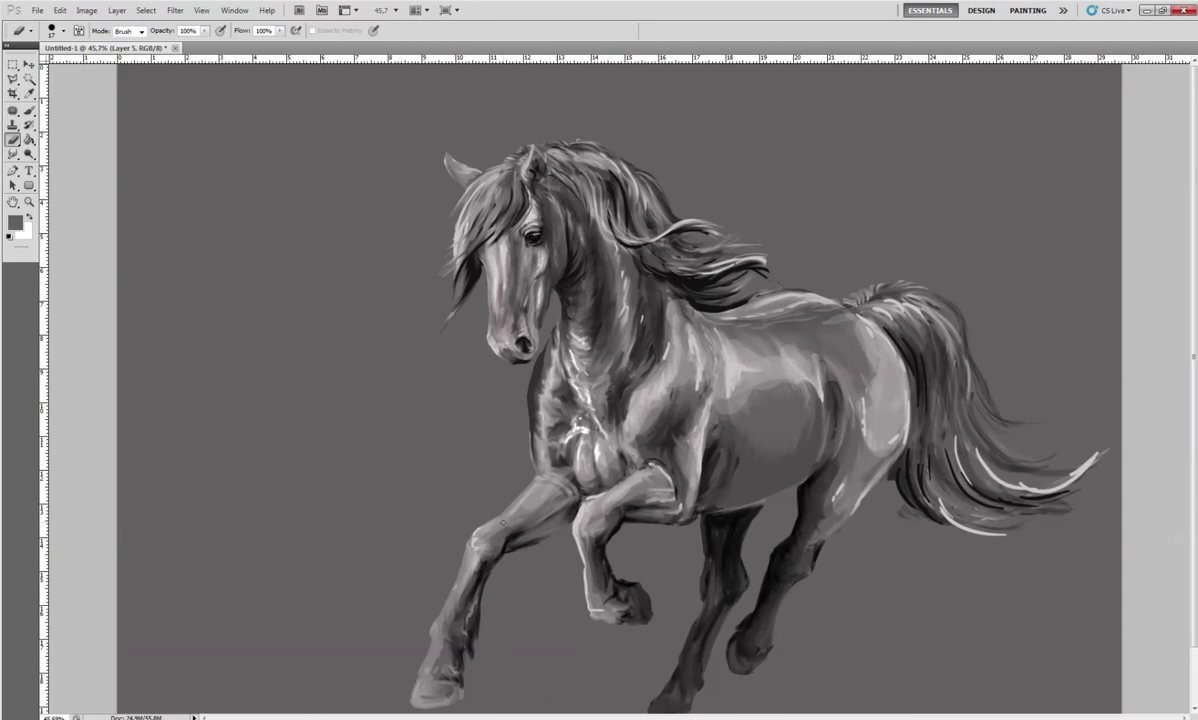
Copy the head area to its own layer and move it down-right onto the body
click(12, 65)
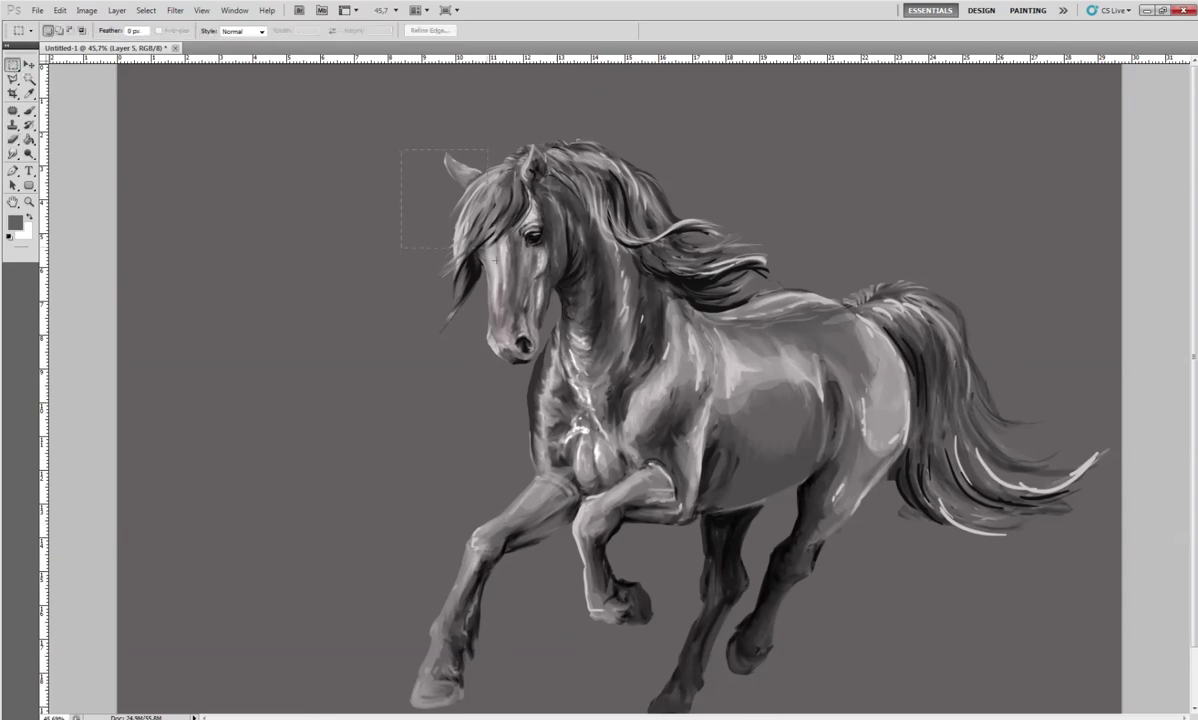
drag(586, 387, 592, 391)
key(ctrl+j)
key(ctrl+t)
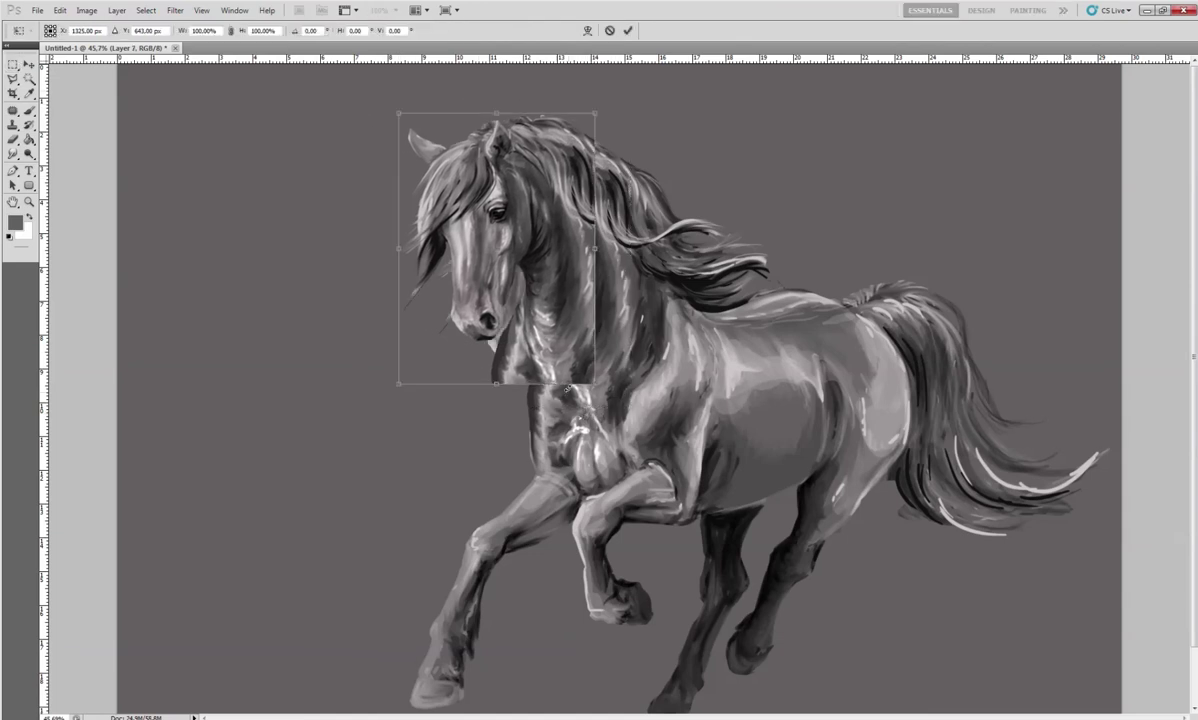
key(Return)
drag(565, 343, 597, 365)
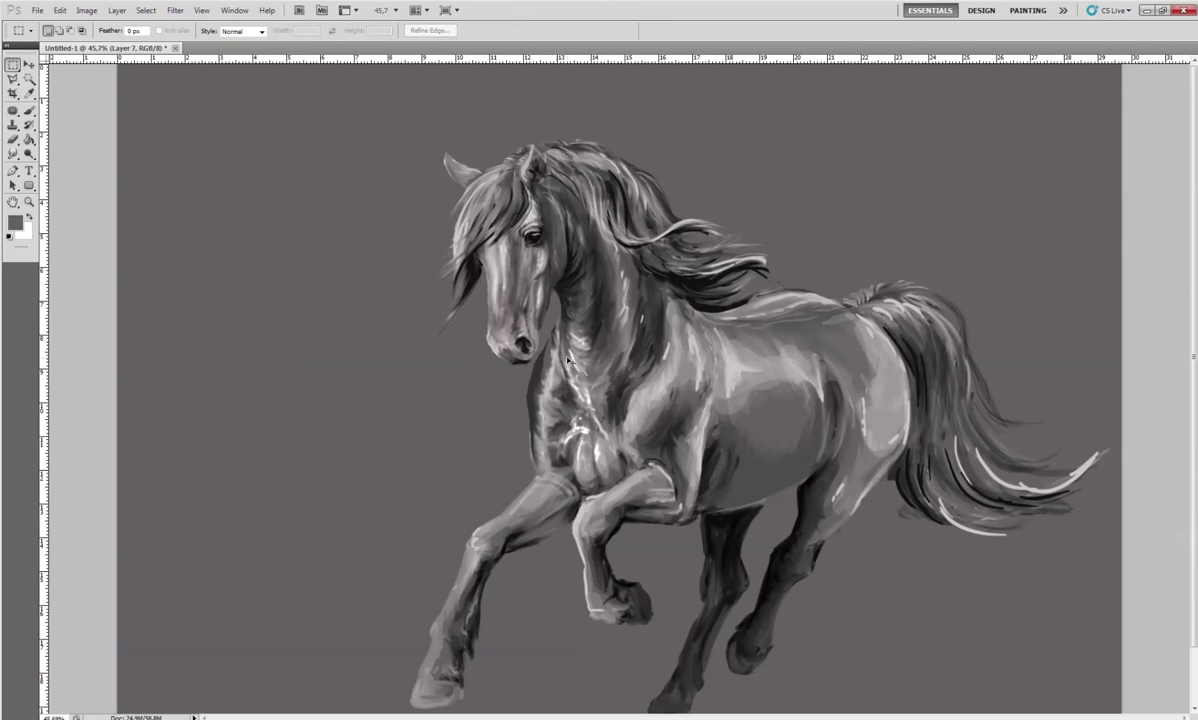
Scale the head copy to about 104.66%, redoing an earlier 106% attempt
key(ctrl+t)
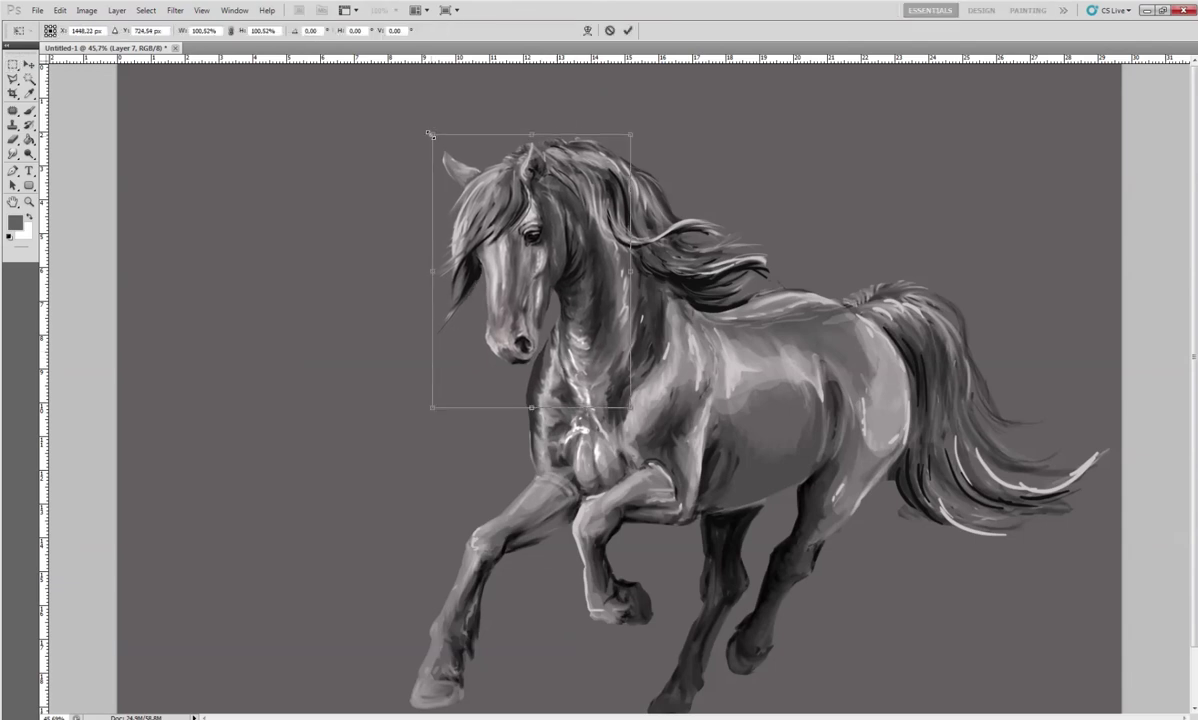
drag(432, 133, 422, 126)
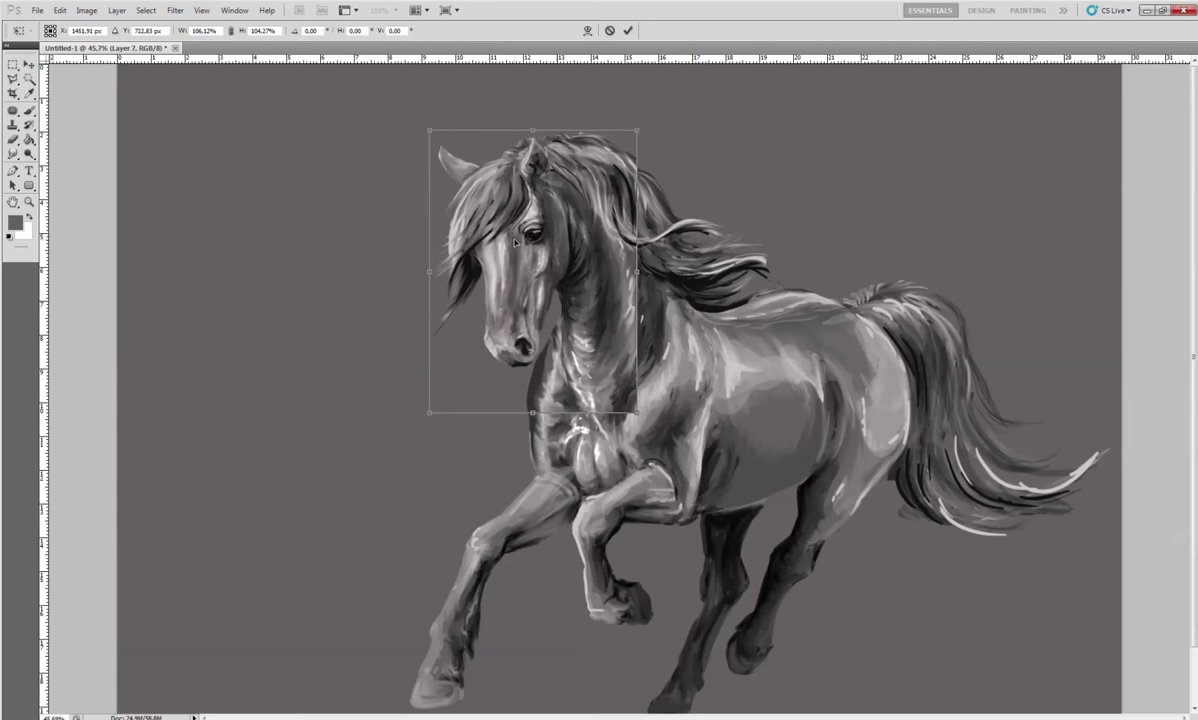
key(Return)
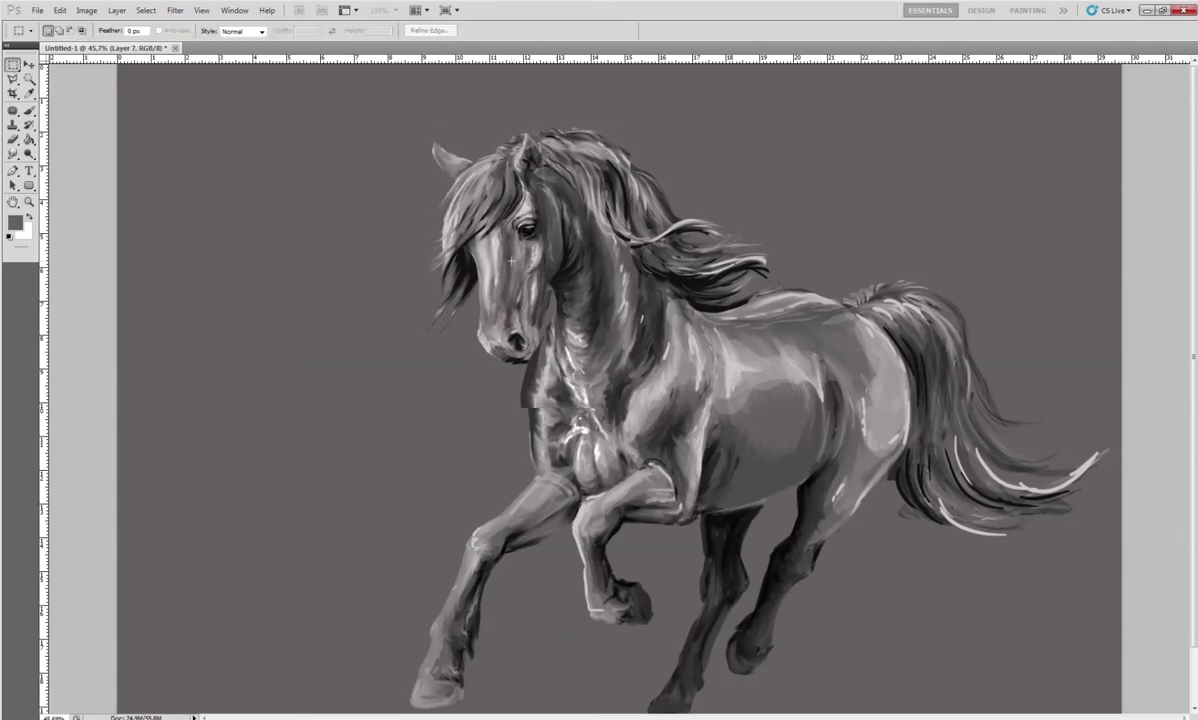
key(ctrl+z)
key(ctrl+t)
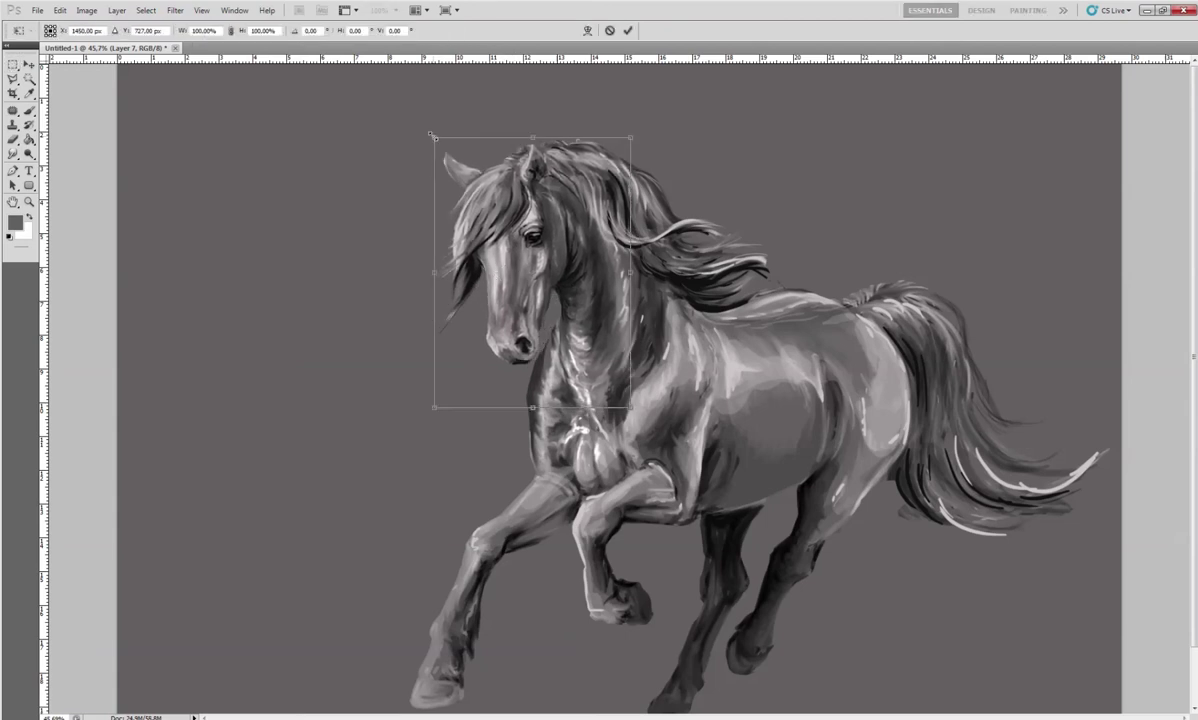
drag(632, 407, 637, 420)
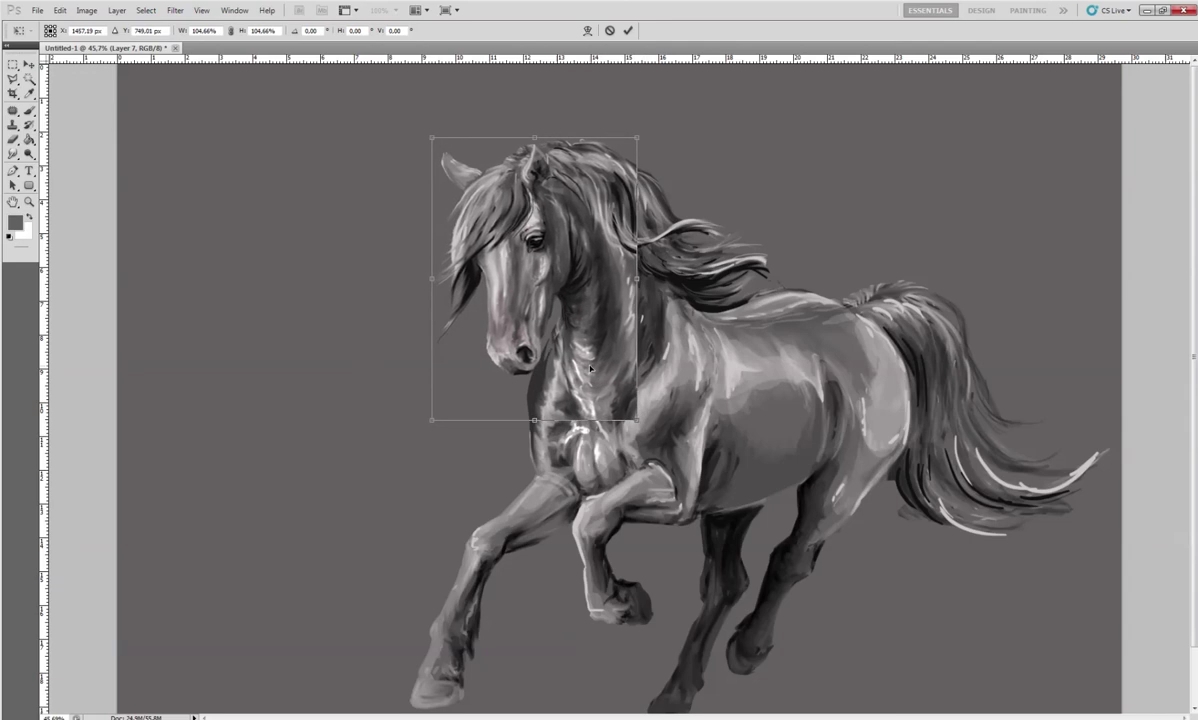
key(Return)
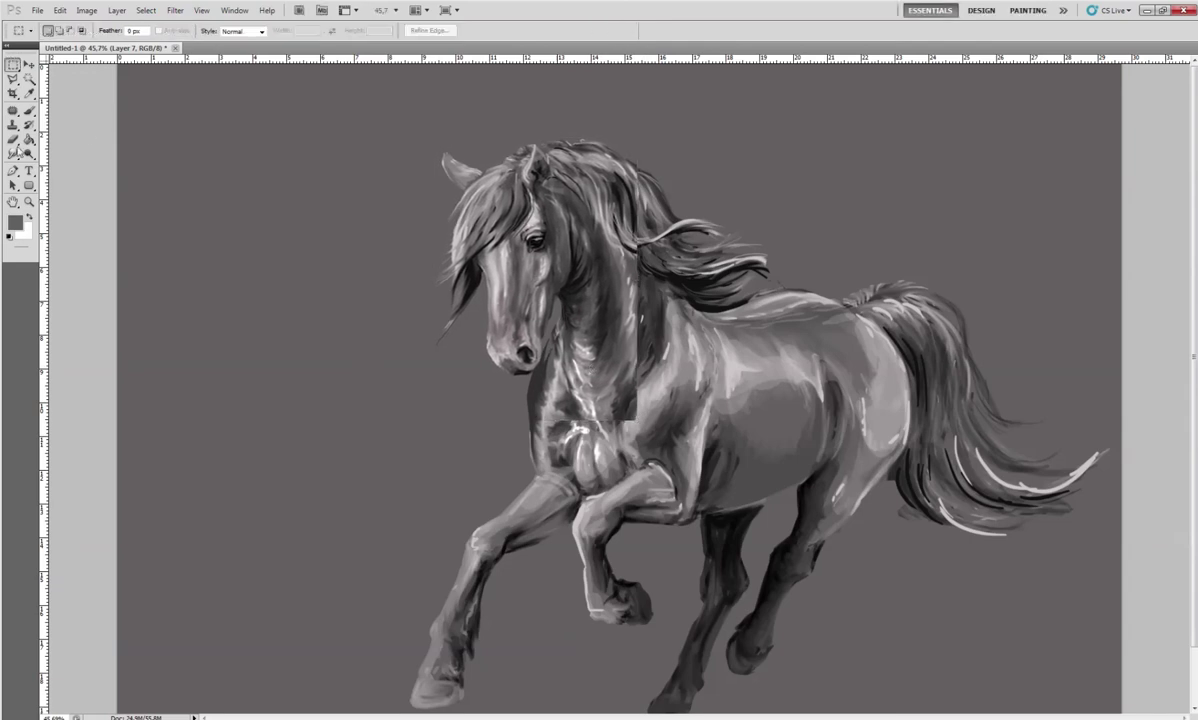
Set the Brush to 72 px and paint over the neck seam and mane
click(13, 139)
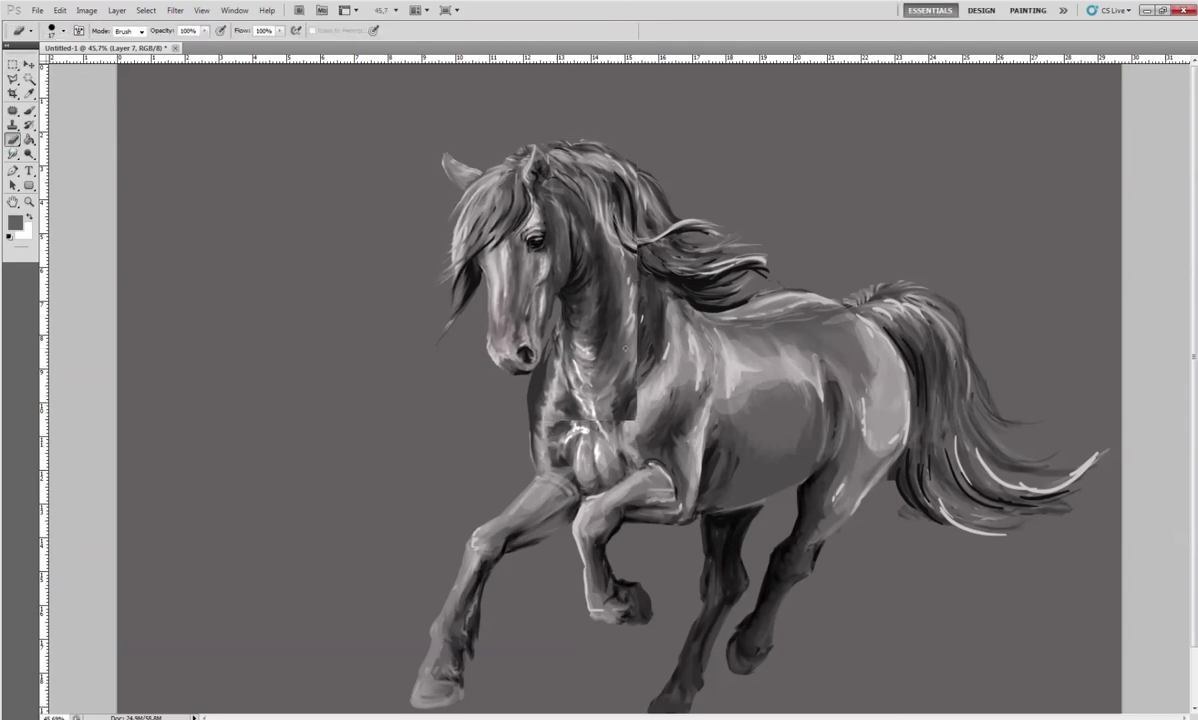
right_click(663, 368)
drag(717, 396, 705, 391)
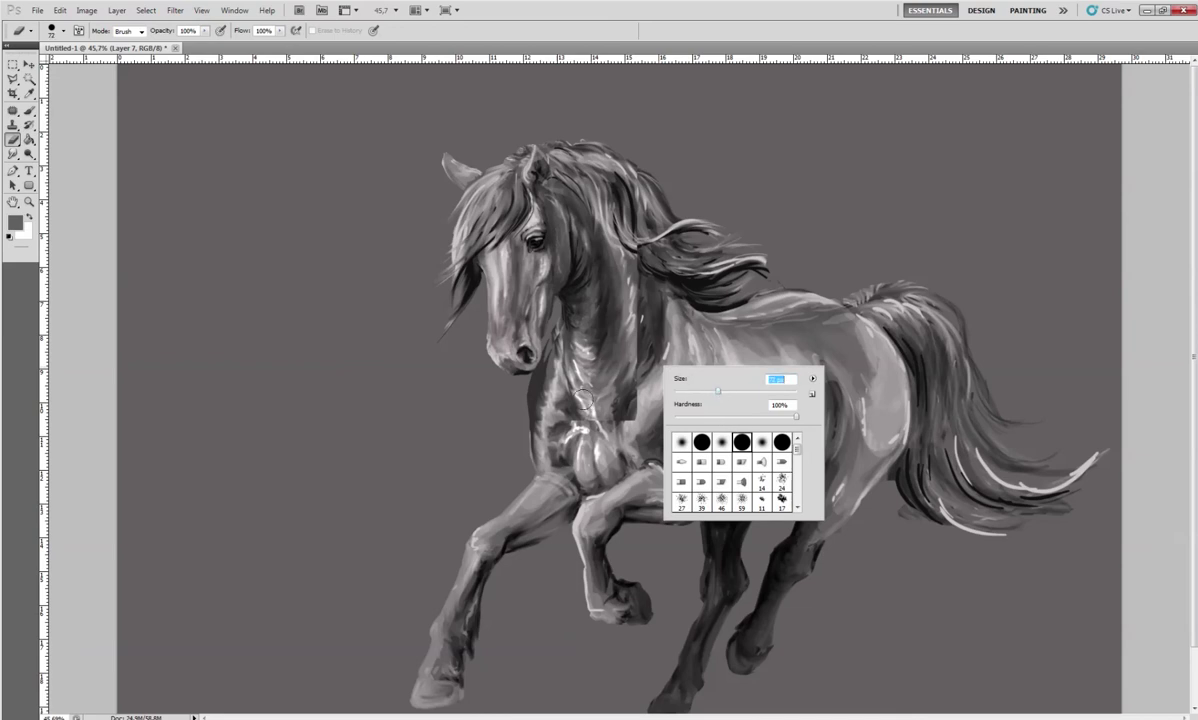
click(548, 368)
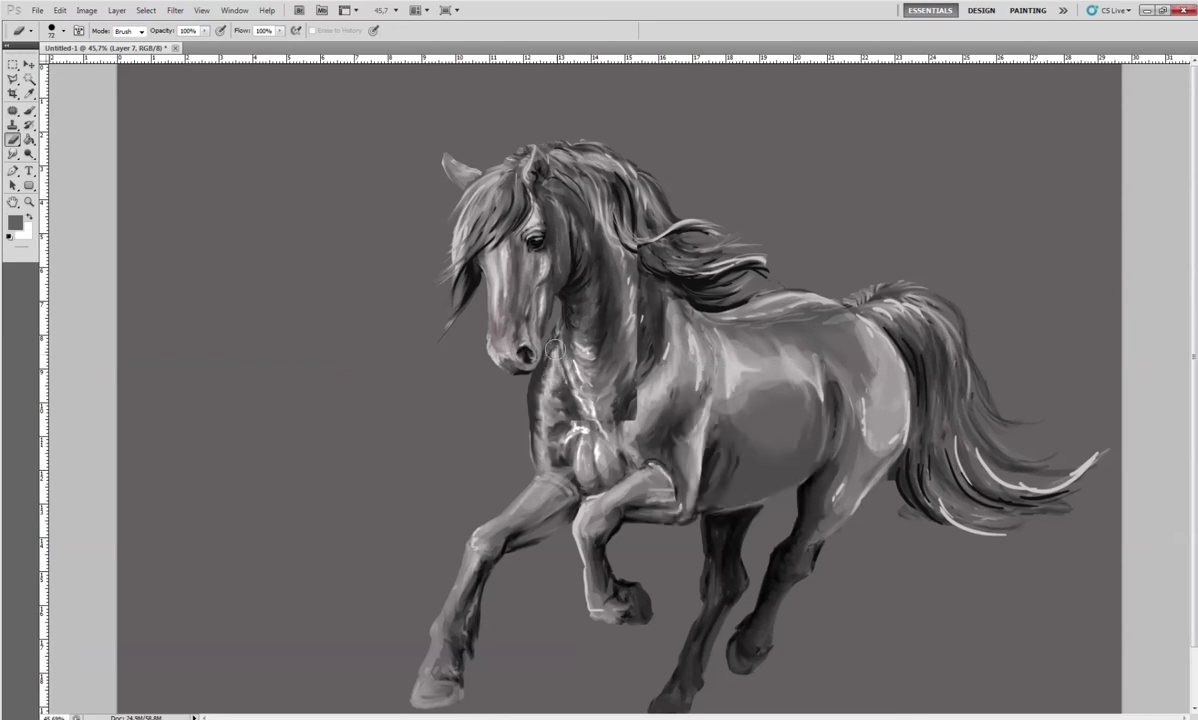
mouse_move(557, 335)
mouse_down()
mouse_move(580, 390)
mouse_move(600, 335)
mouse_move(644, 288)
mouse_up()
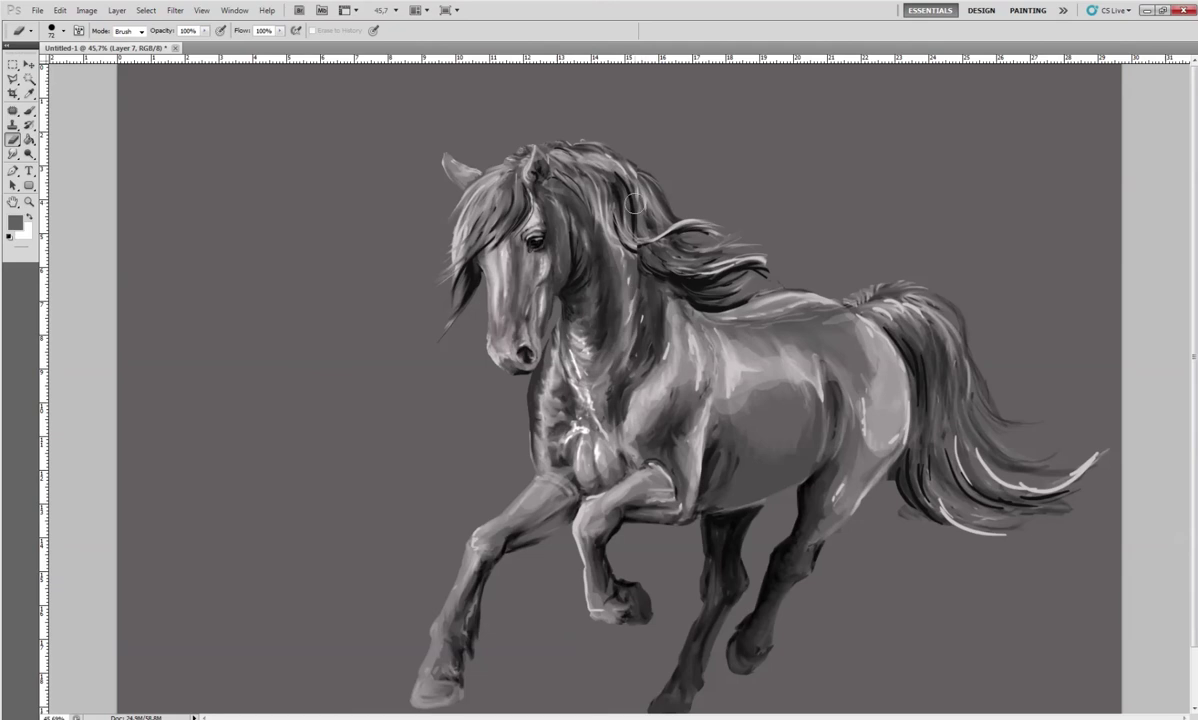
drag(595, 225, 585, 165)
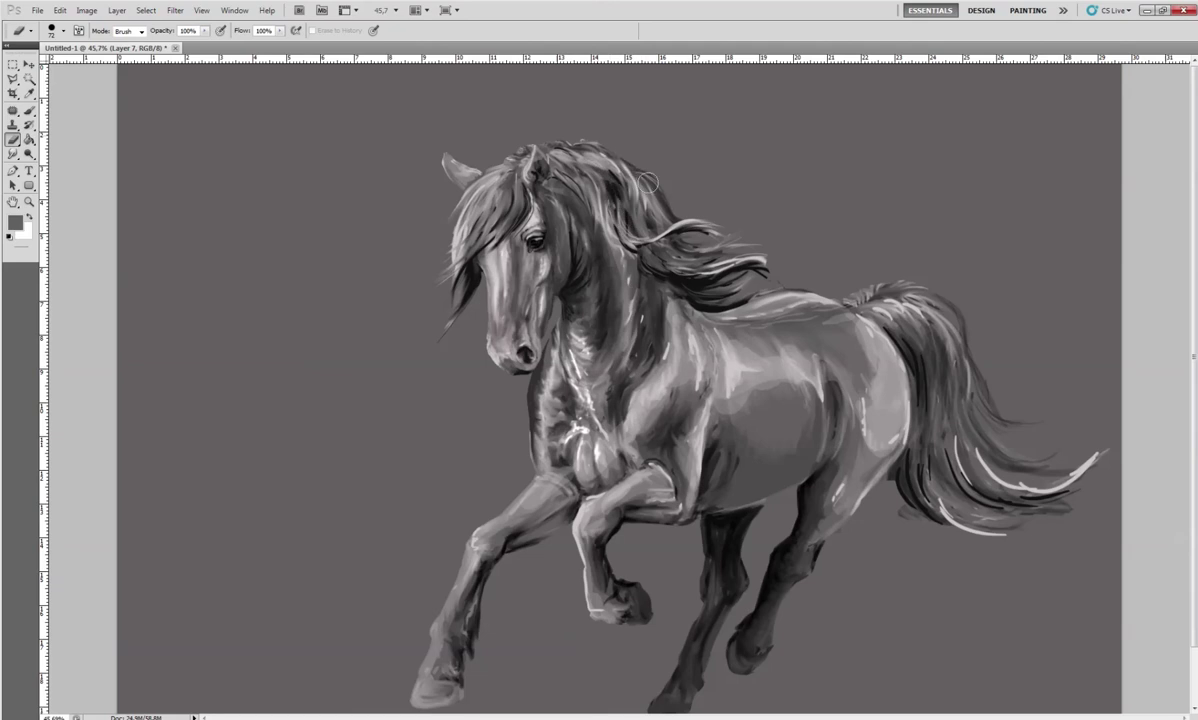
Pick a soft round brush, compare the head via undo, then select Layer 5
right_click(630, 290)
click(768, 378)
key(Return)
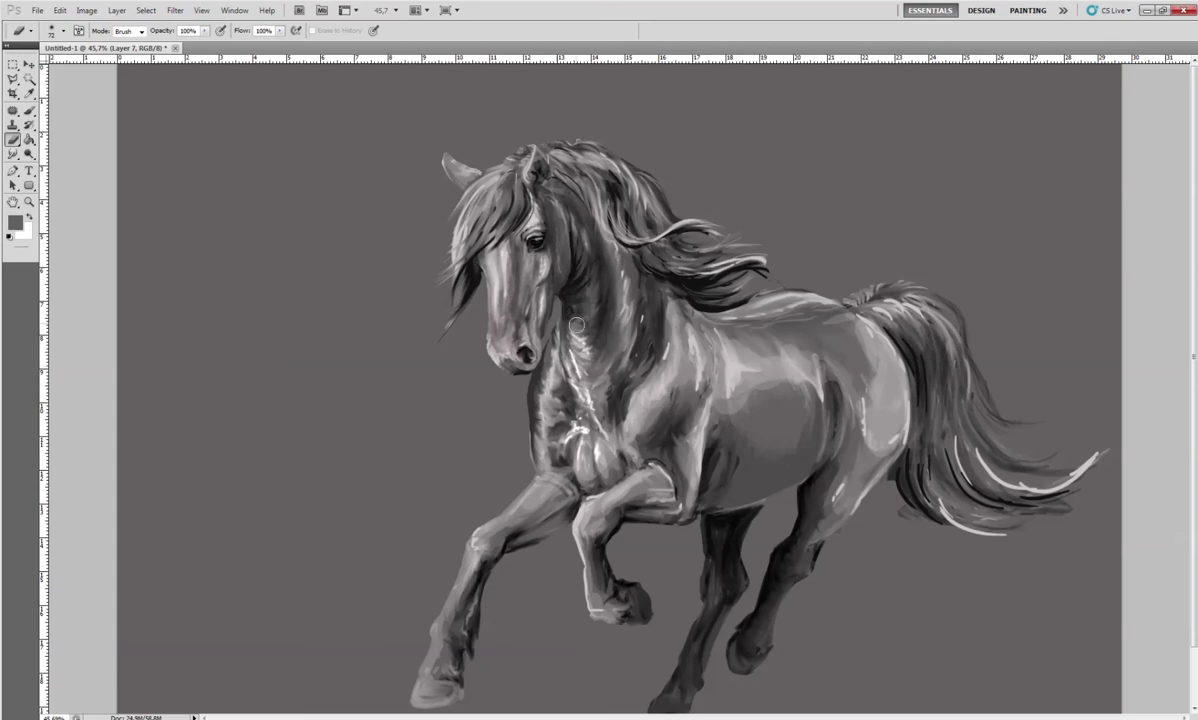
key(ctrl+minus)
scroll(656, 388, up, 3)
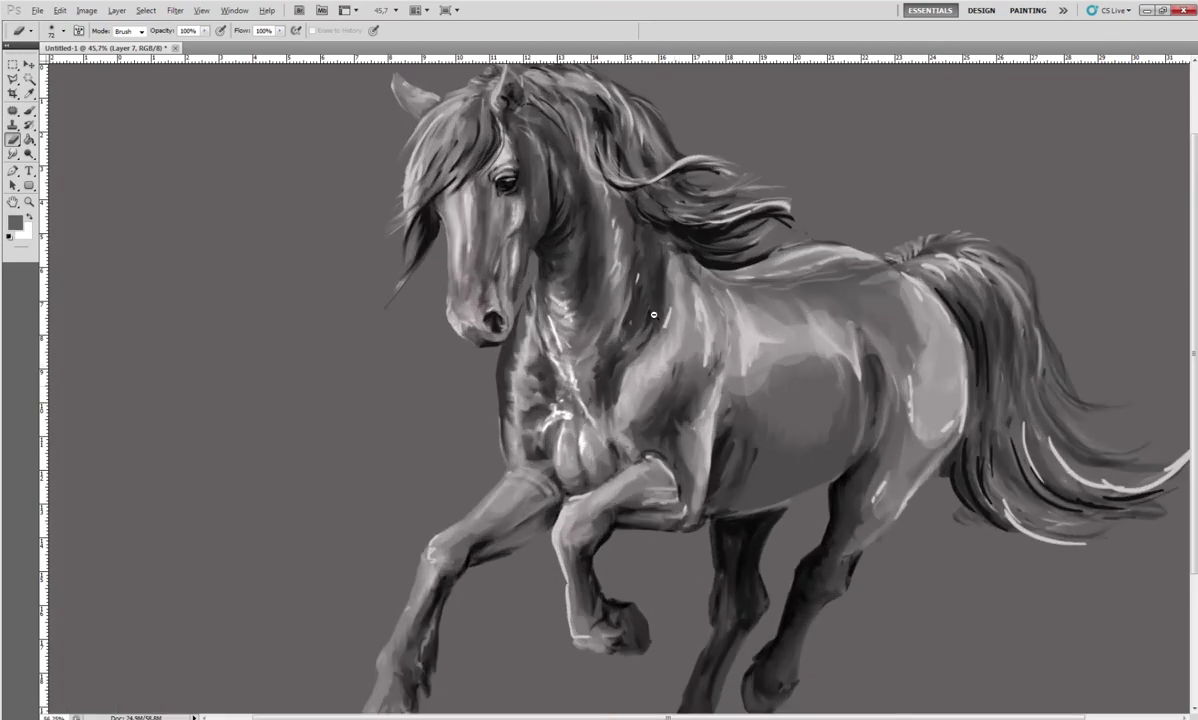
key(ctrl+z)
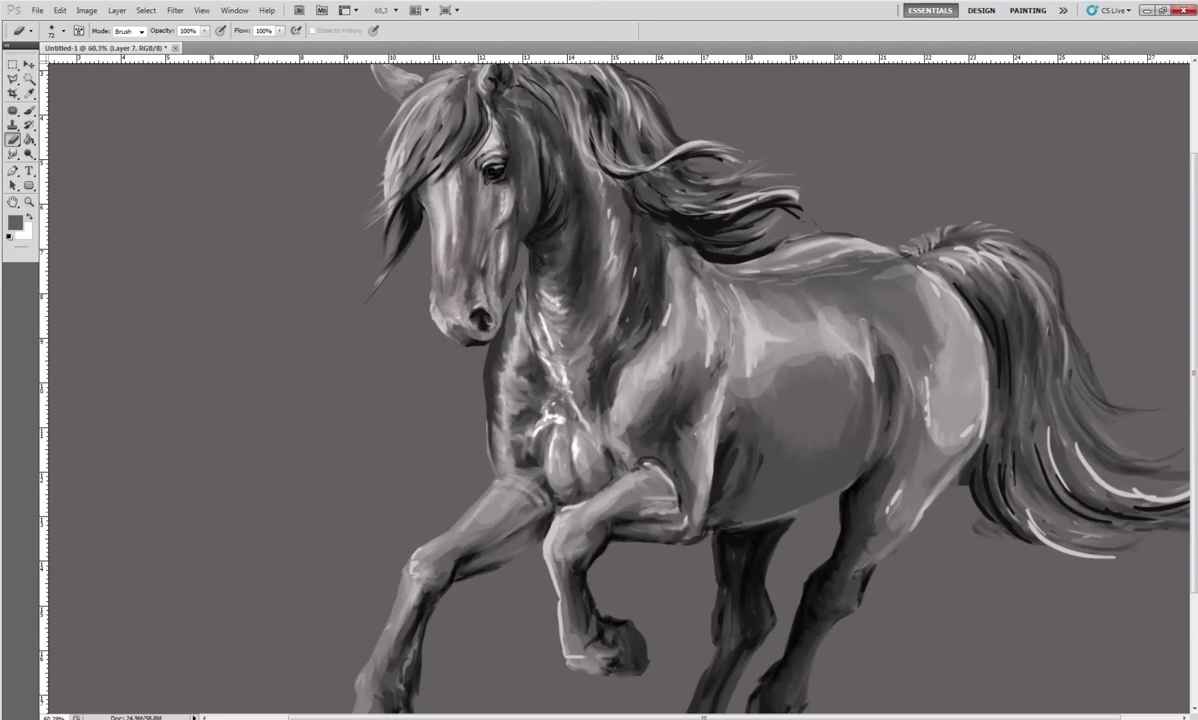
key(ctrl+z)
key(ctrl+z)
scroll(630, 400, down, 3)
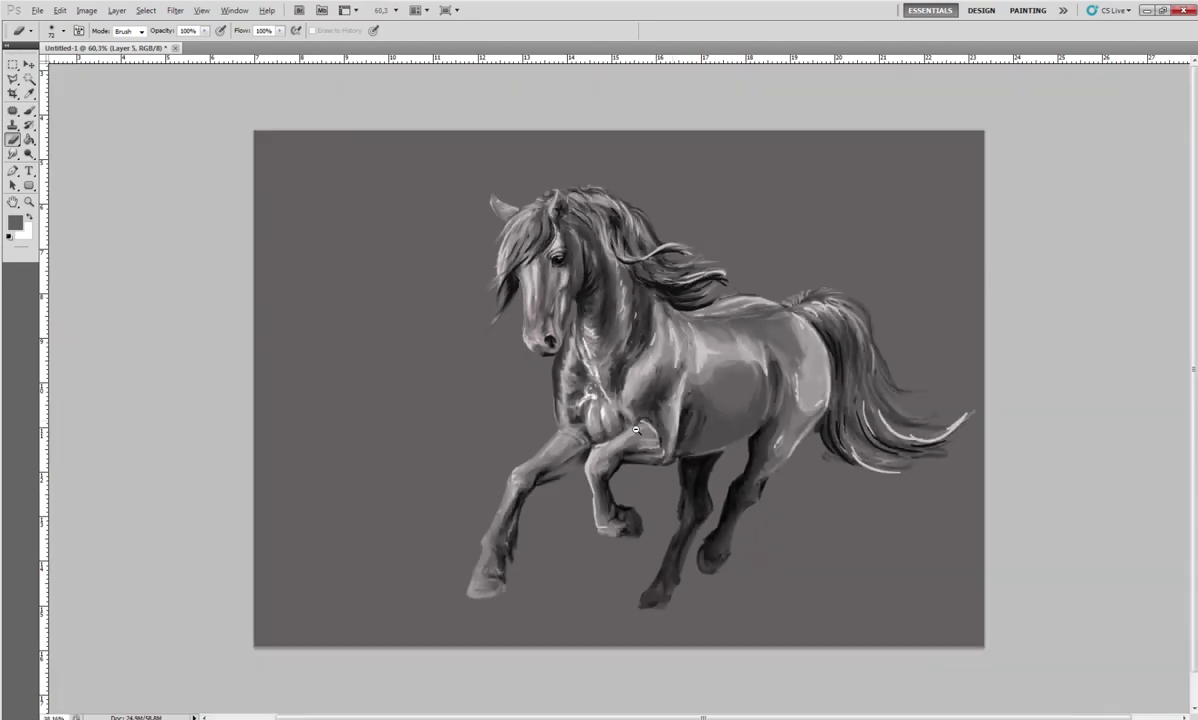
scroll(630, 430, up, 1)
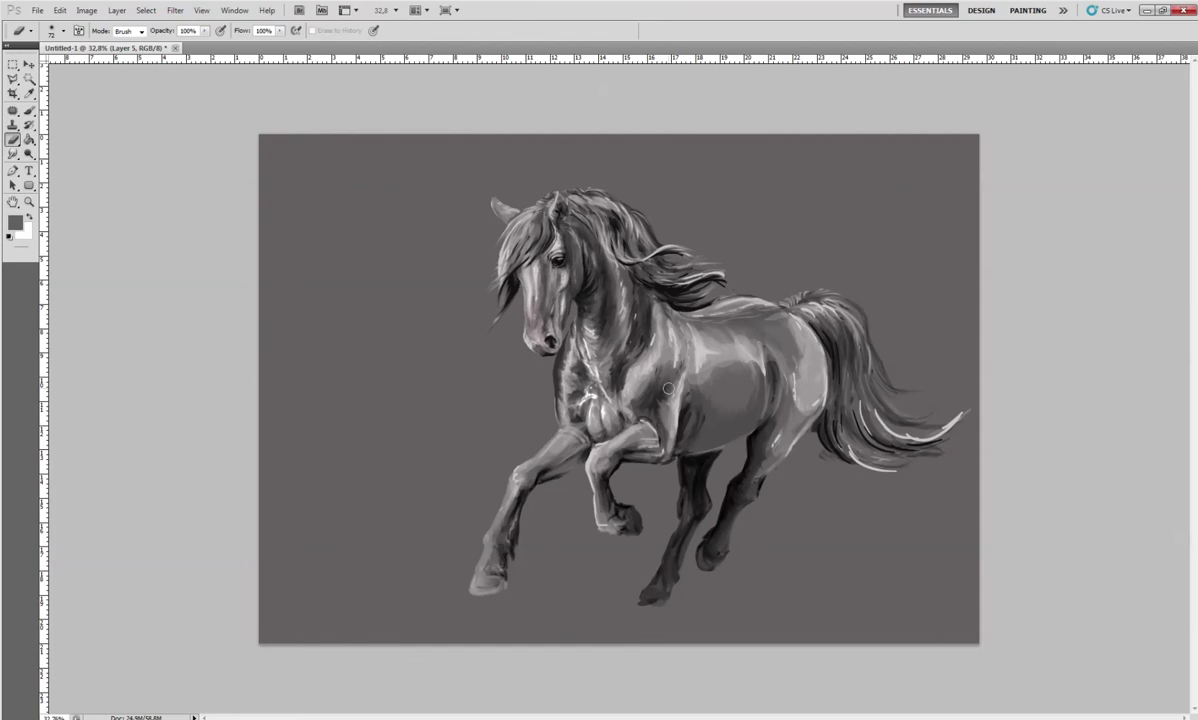
key(alt+bracketleft)
key(alt+bracketleft)
Select the Dodge tool on Midtones with a 45 px brush
click(29, 153)
click(80, 157)
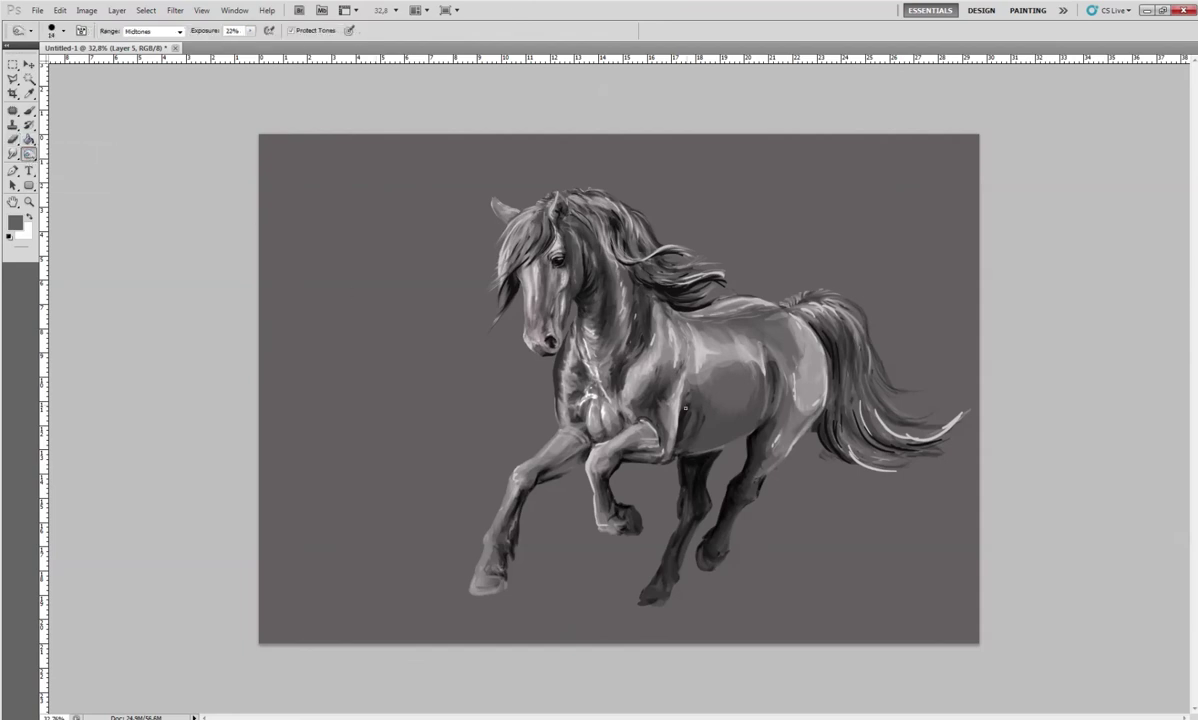
right_click(757, 393)
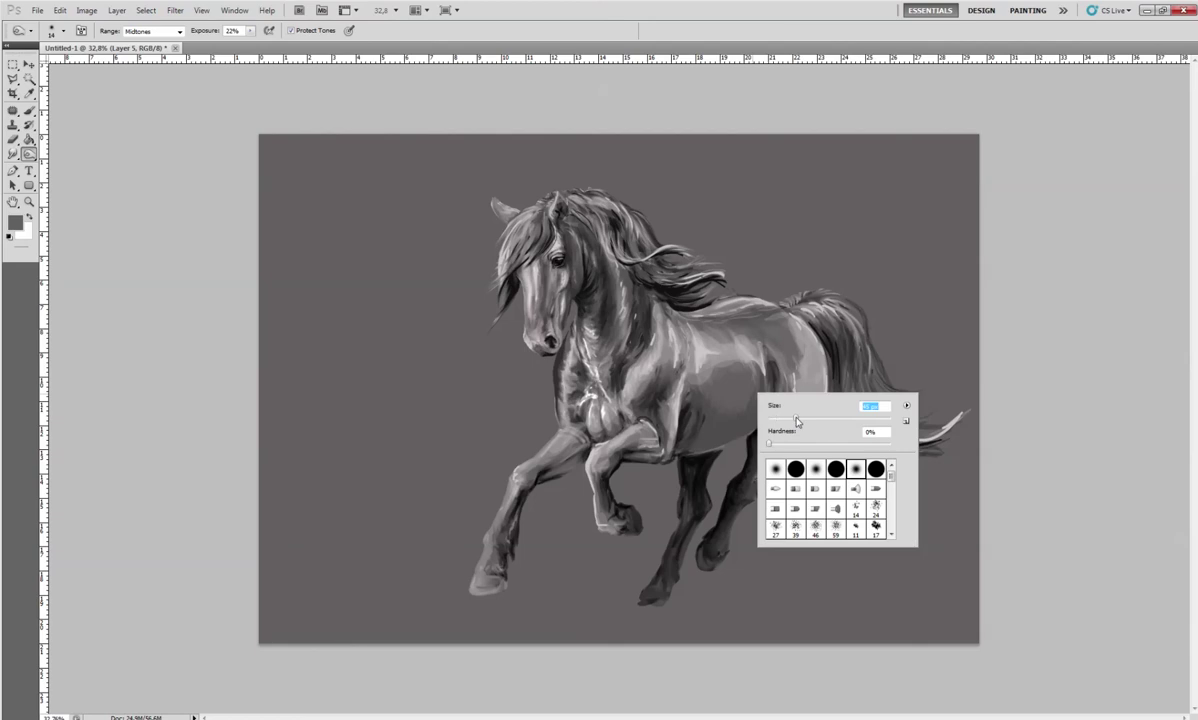
key(Return)
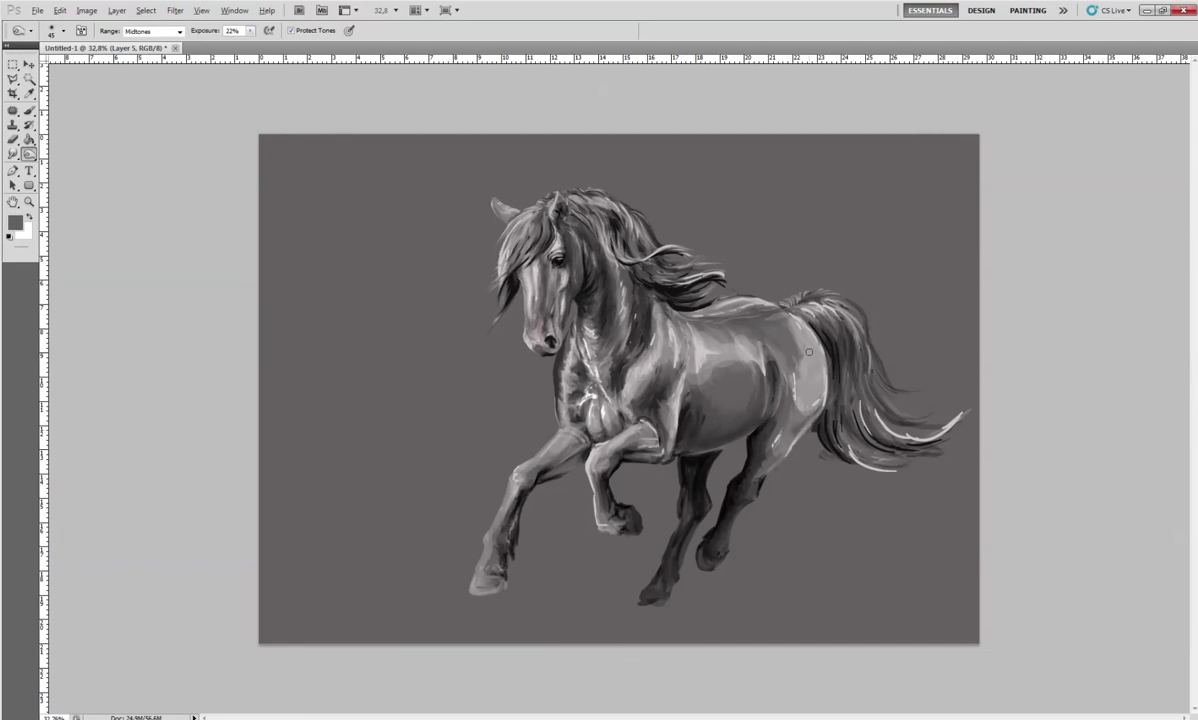
Dodge highlights onto the horse's barrel, back and hip
drag(802, 362, 750, 385)
drag(712, 293, 731, 330)
drag(816, 354, 828, 366)
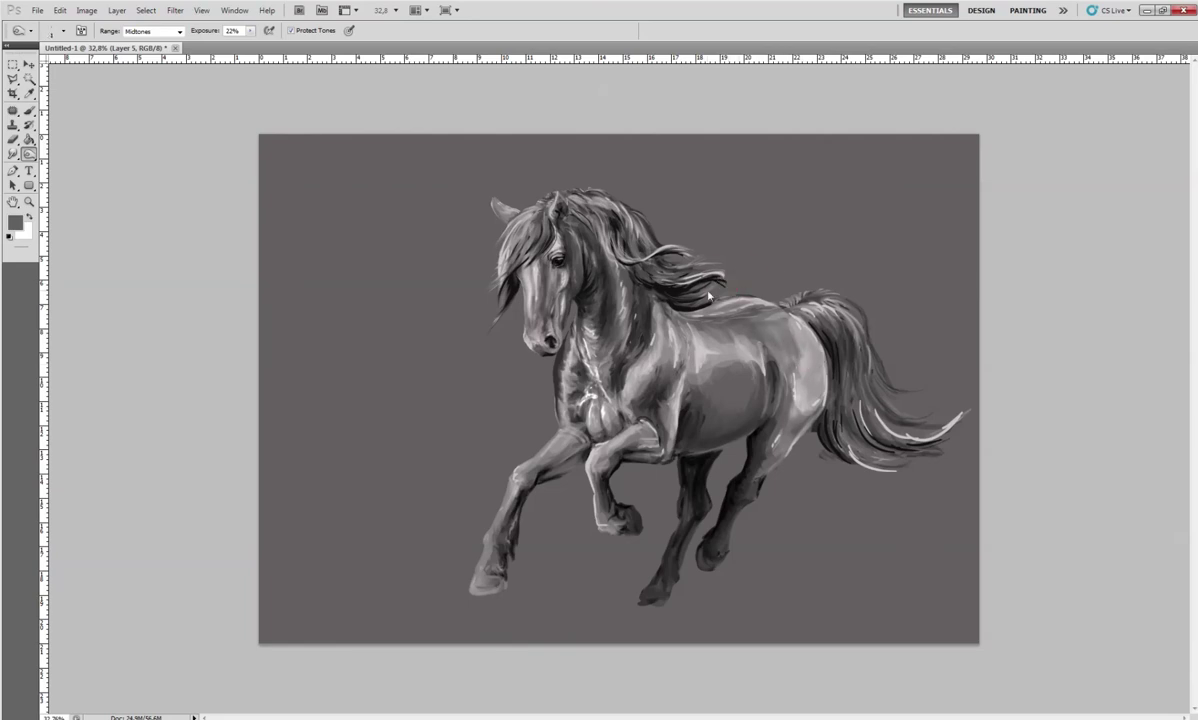
mouse_move(733, 286)
mouse_down()
mouse_move(713, 296)
mouse_move(704, 241)
mouse_move(679, 263)
mouse_up()
drag(748, 301, 738, 343)
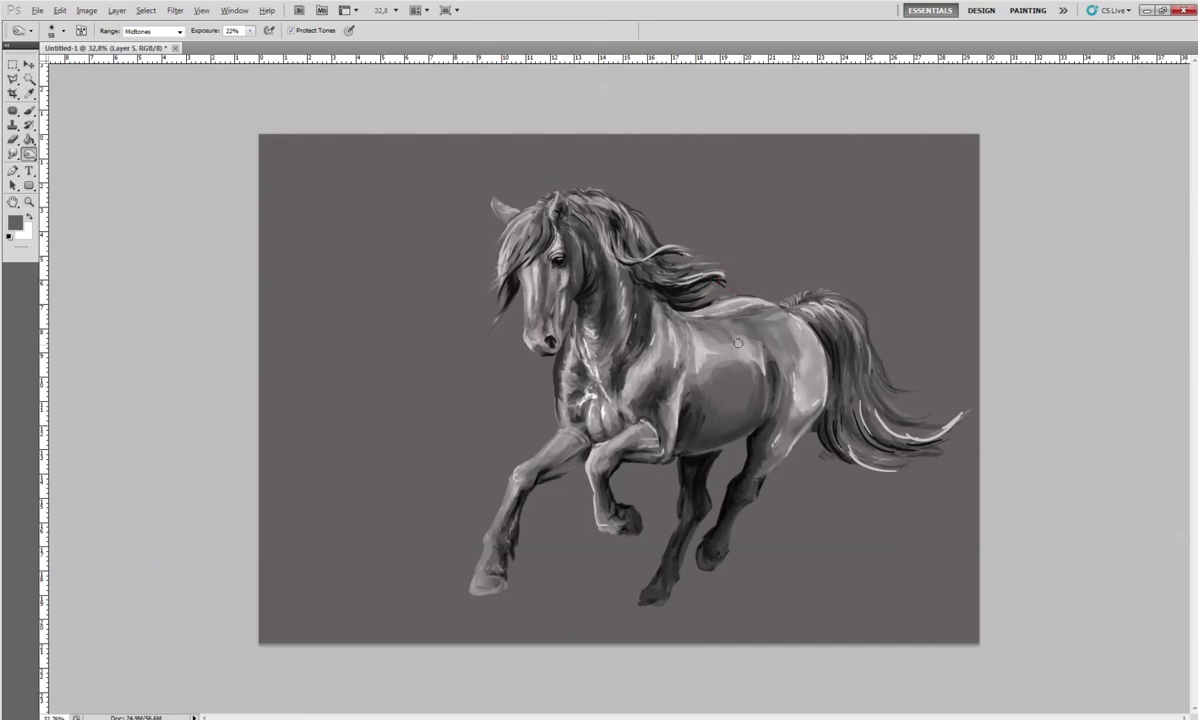
Dodge highlights onto the neck, withers, mane, forehead, chest and shoulder
mouse_move(664, 325)
mouse_down()
mouse_move(627, 321)
mouse_move(565, 360)
mouse_up()
drag(546, 288, 536, 335)
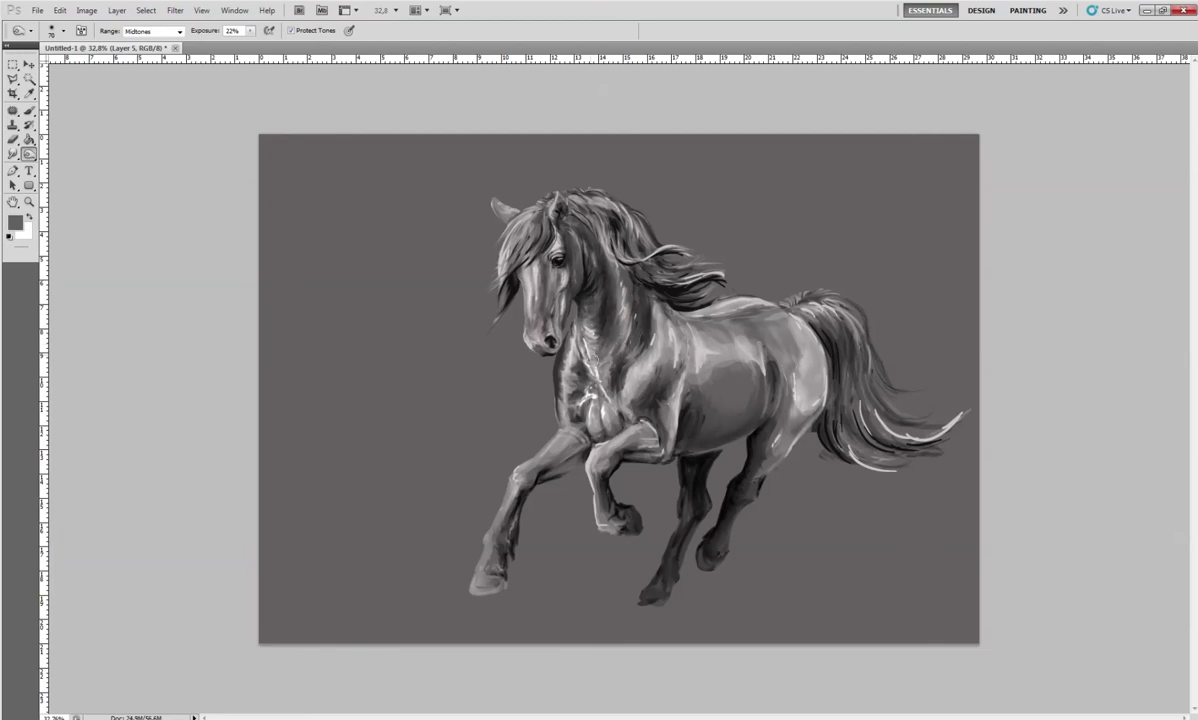
mouse_move(575, 265)
mouse_down()
mouse_move(560, 235)
mouse_move(540, 270)
mouse_up()
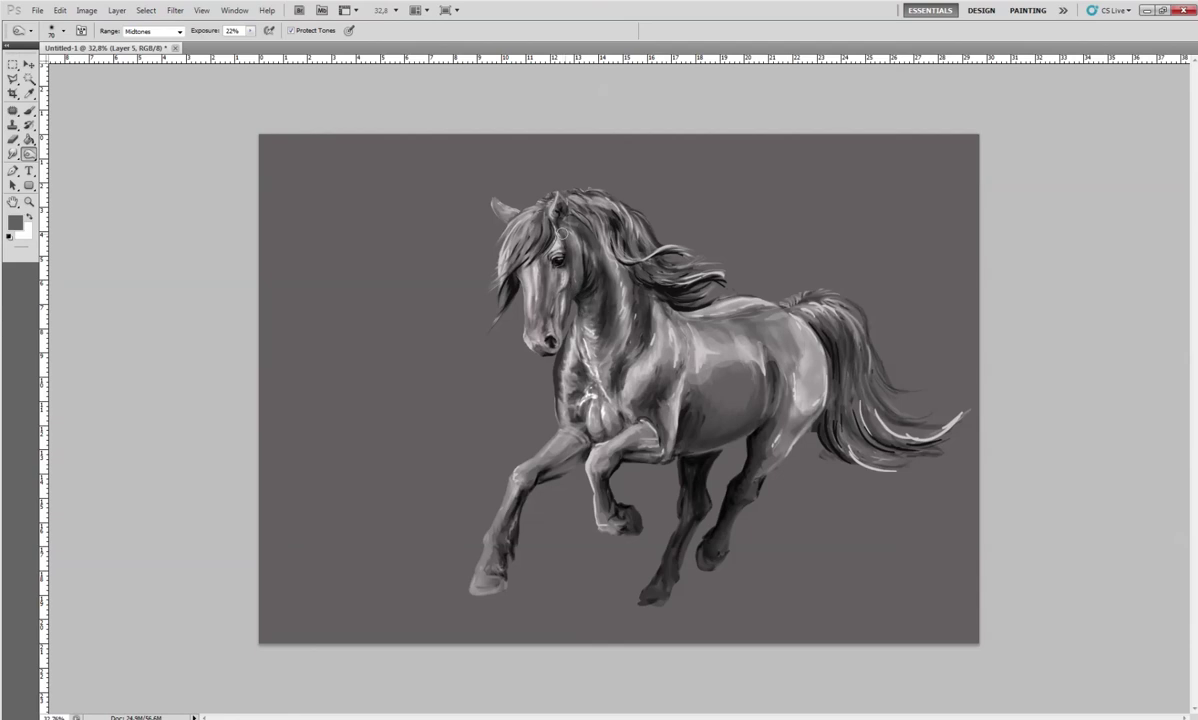
drag(528, 216, 570, 226)
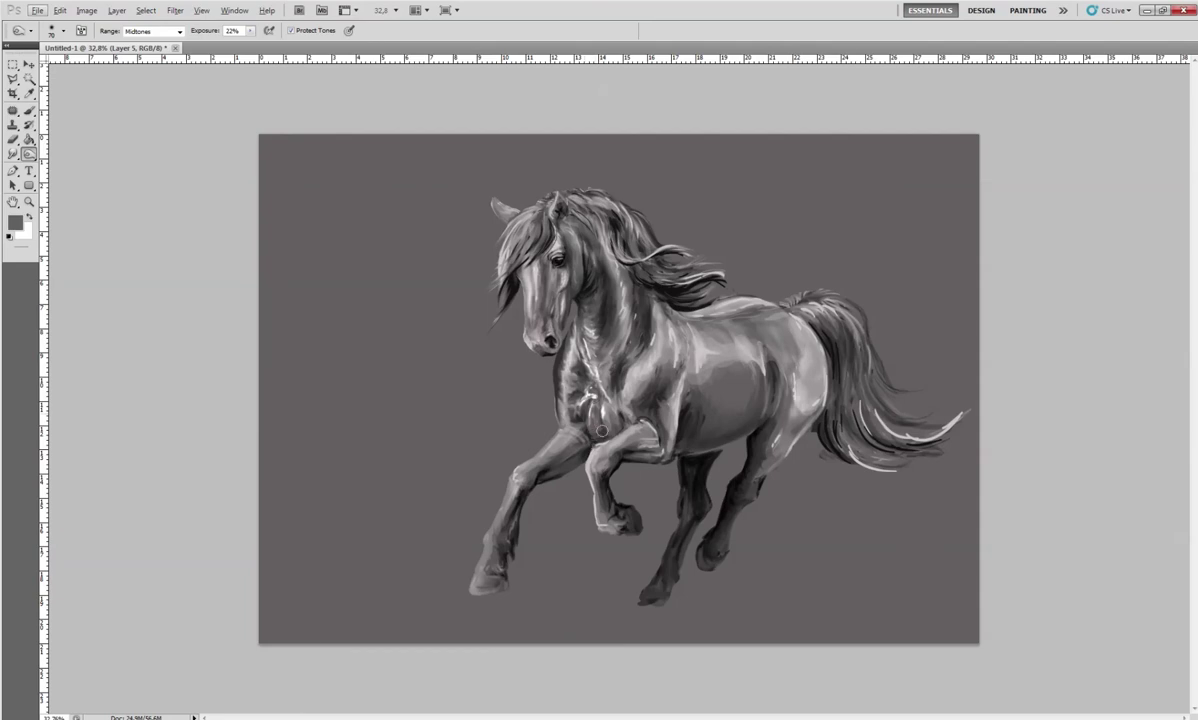
key(alt)
mouse_move(553, 382)
mouse_down()
mouse_move(548, 360)
mouse_move(643, 331)
mouse_up()
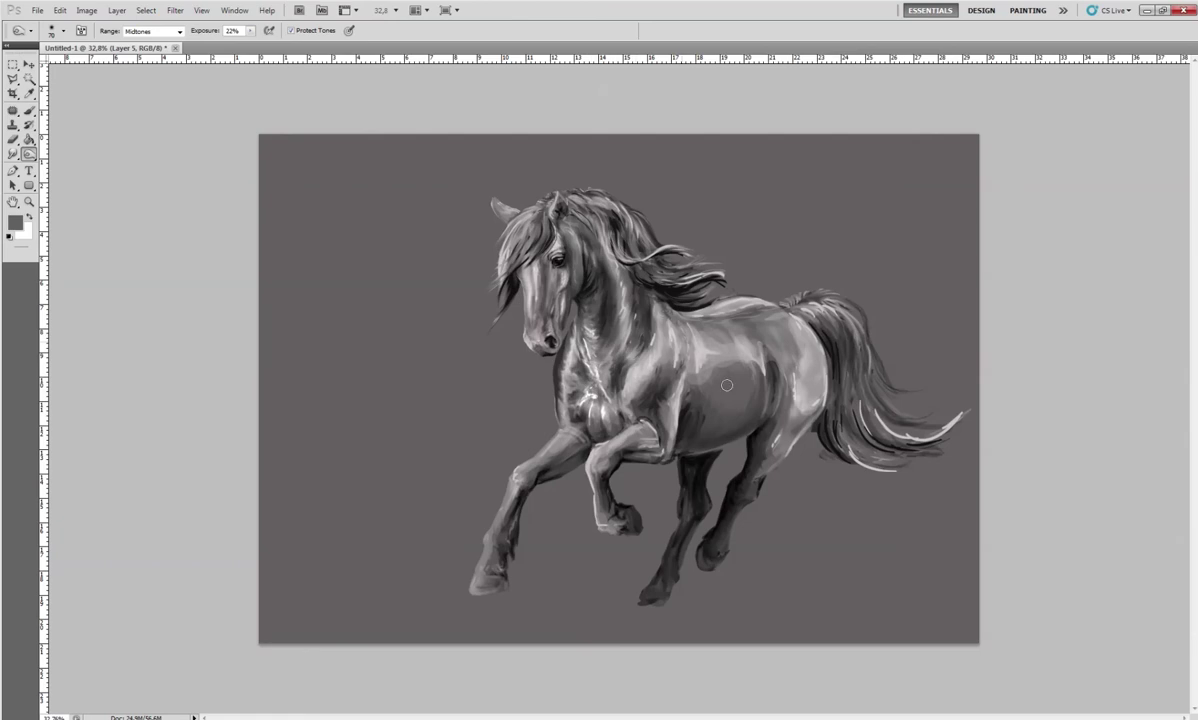
mouse_move(643, 331)
mouse_down()
mouse_move(642, 402)
mouse_move(666, 420)
mouse_up()
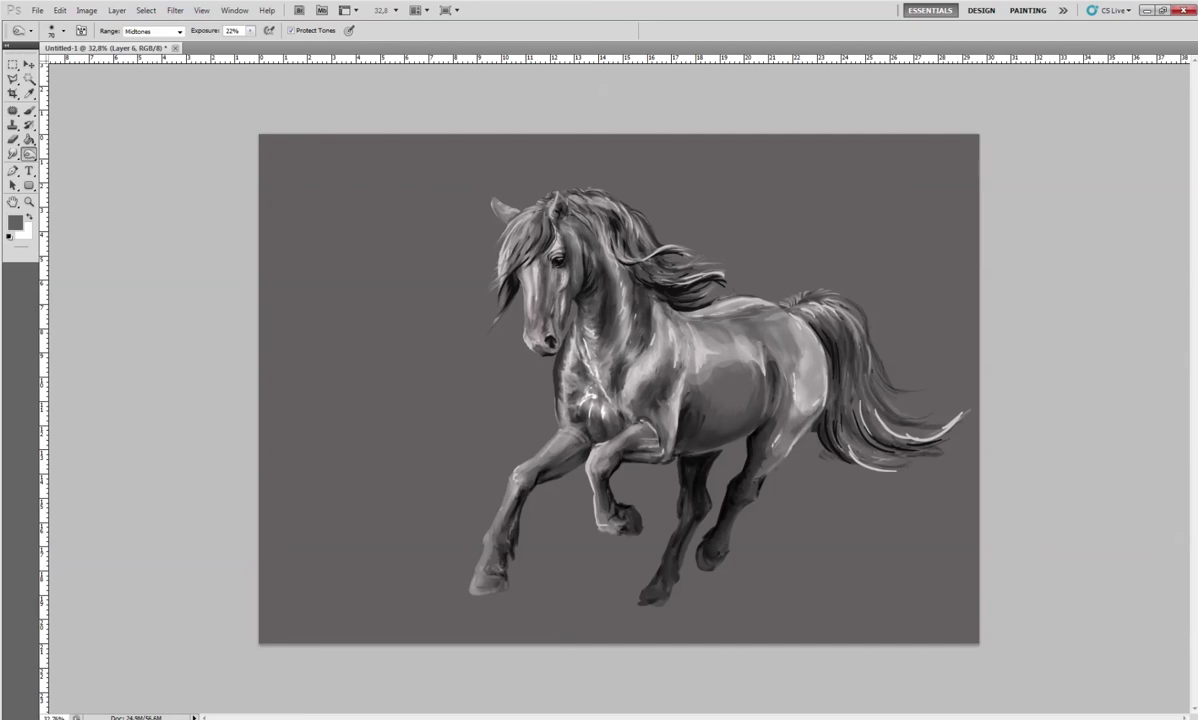
Colorize the background with Hue/Saturation, shifting its tint from maroon to brown
key(ctrl+u)
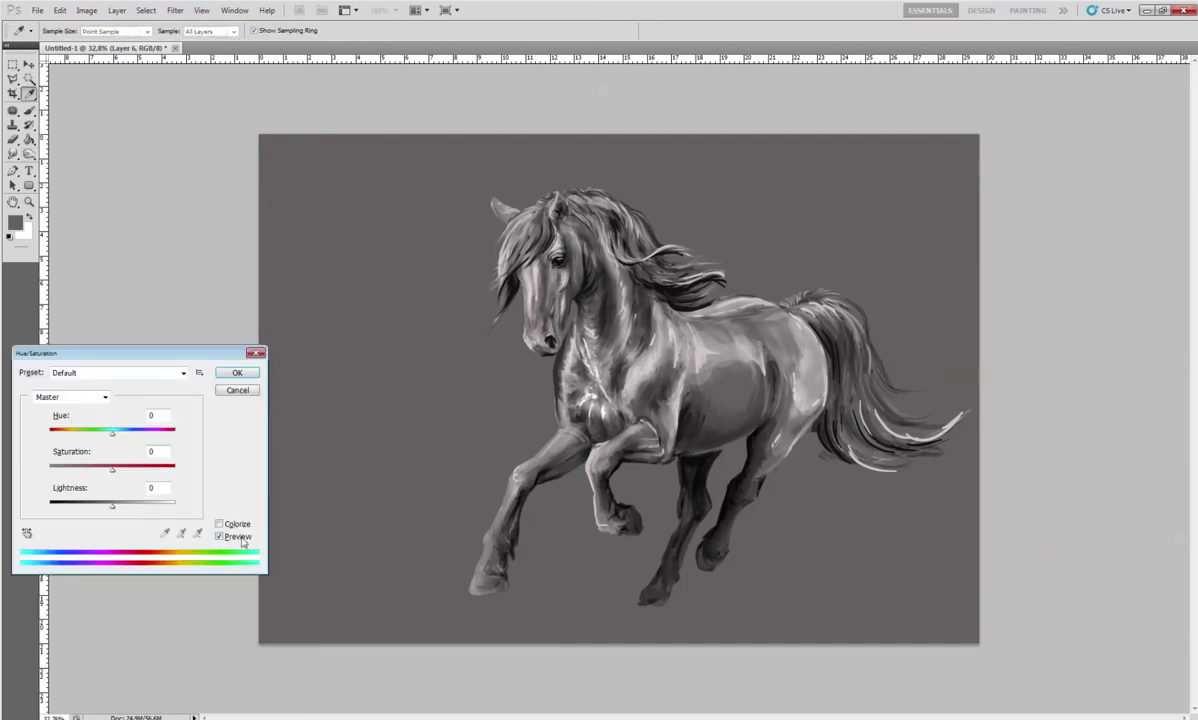
click(220, 523)
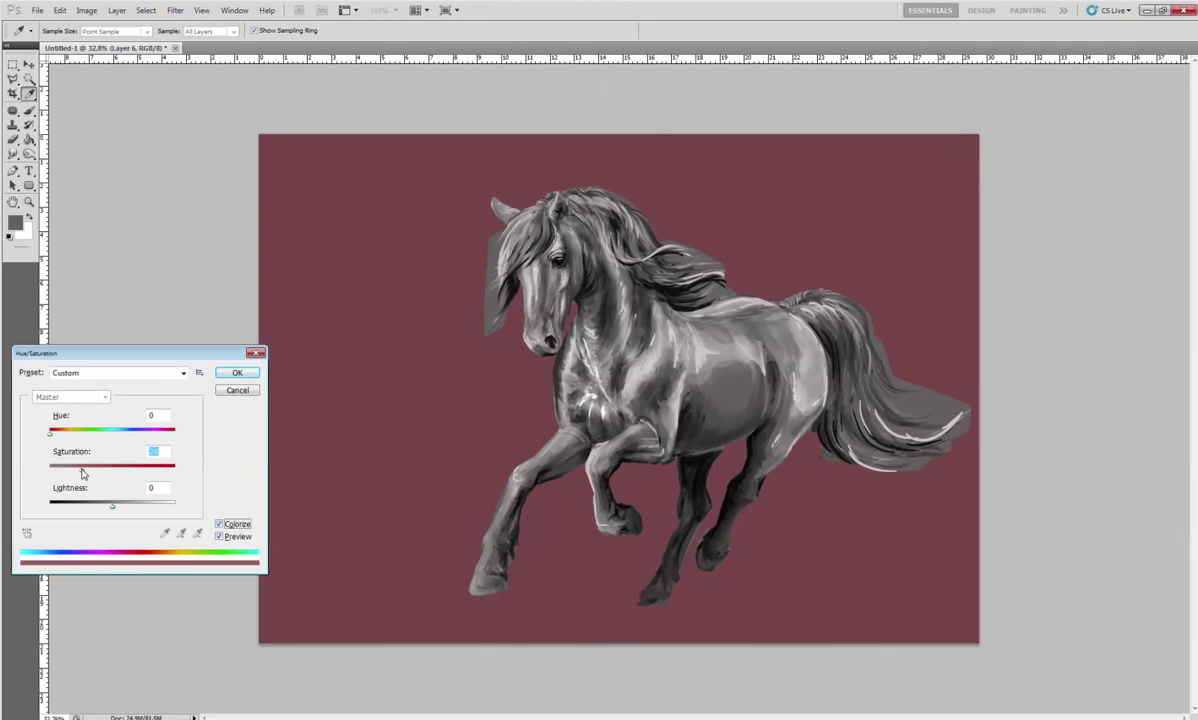
drag(81, 470, 96, 473)
drag(99, 474, 69, 472)
drag(50, 433, 67, 437)
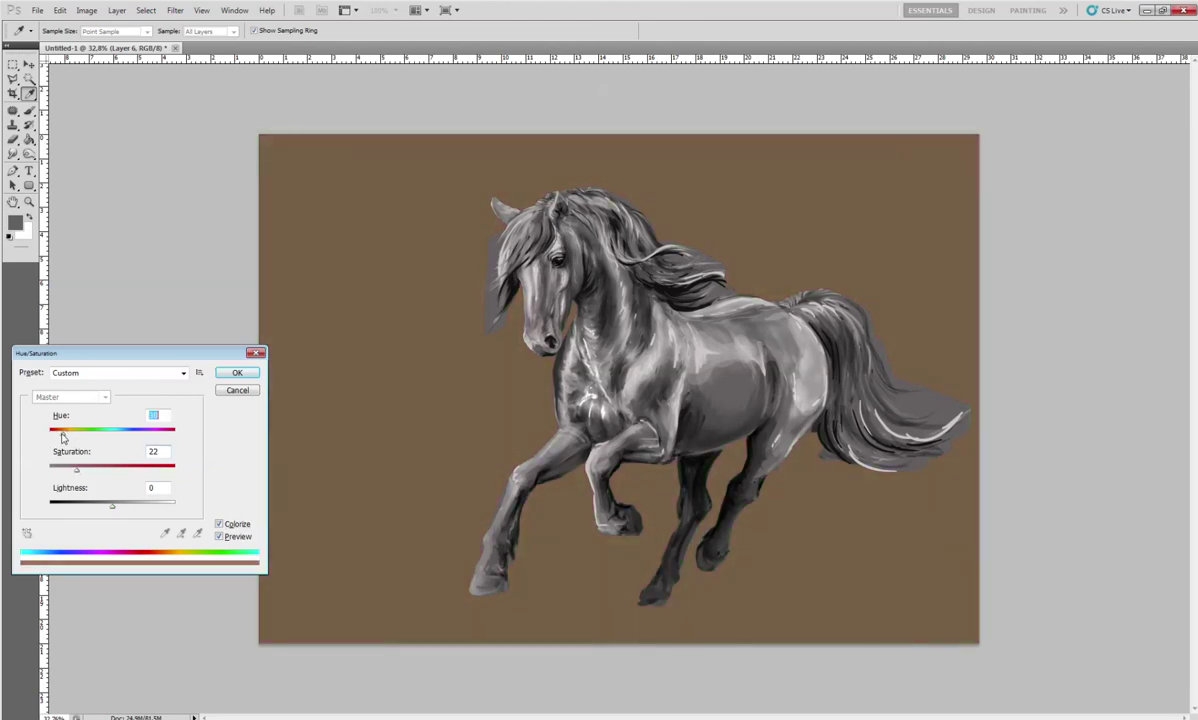
click(237, 373)
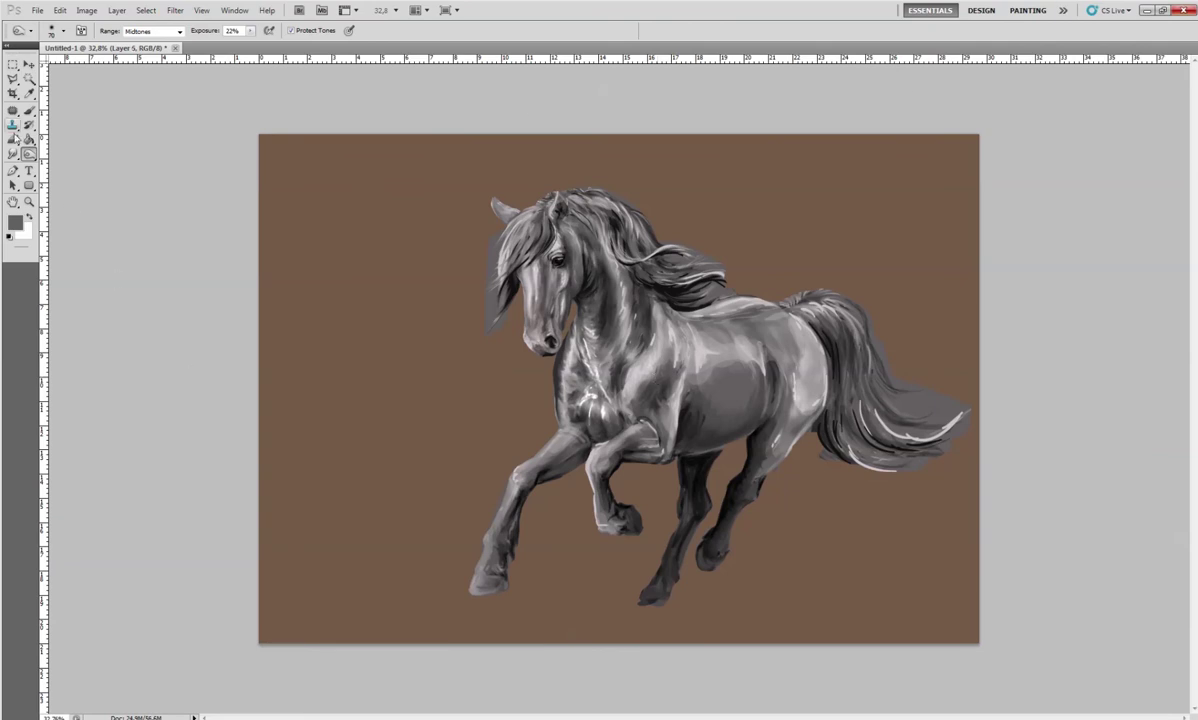
click(13, 139)
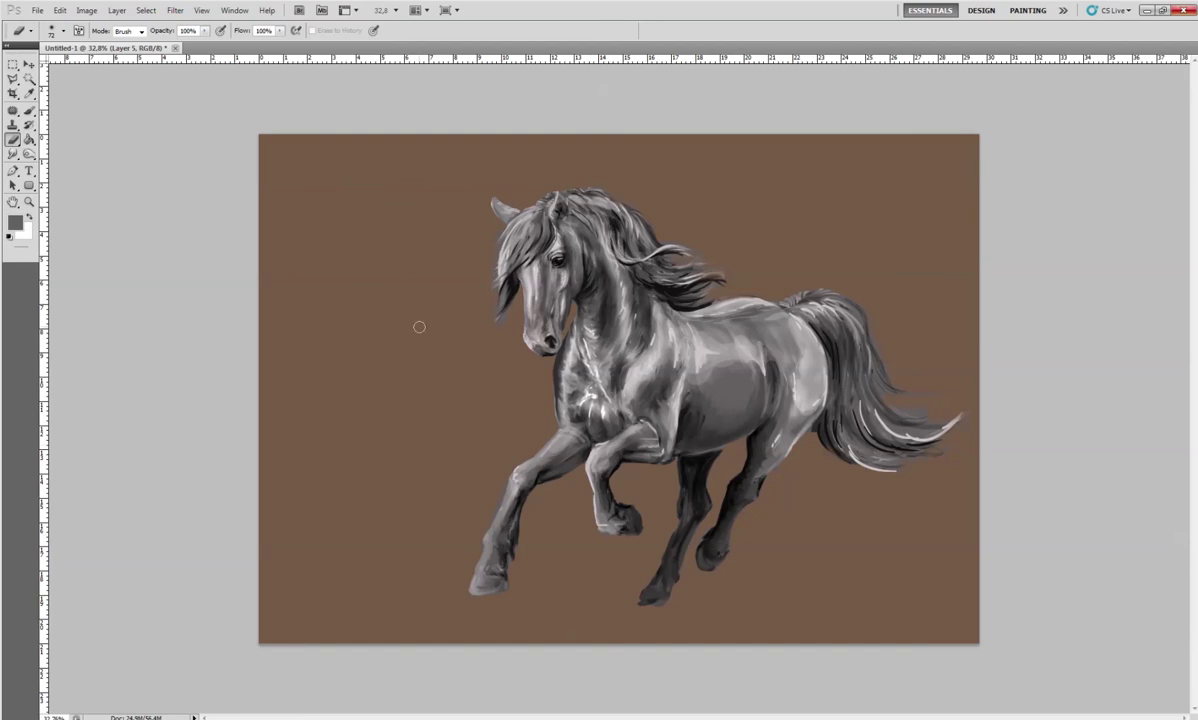
Colorize the horse a warm sepia brown with Hue/Saturation
key(ctrl+u)
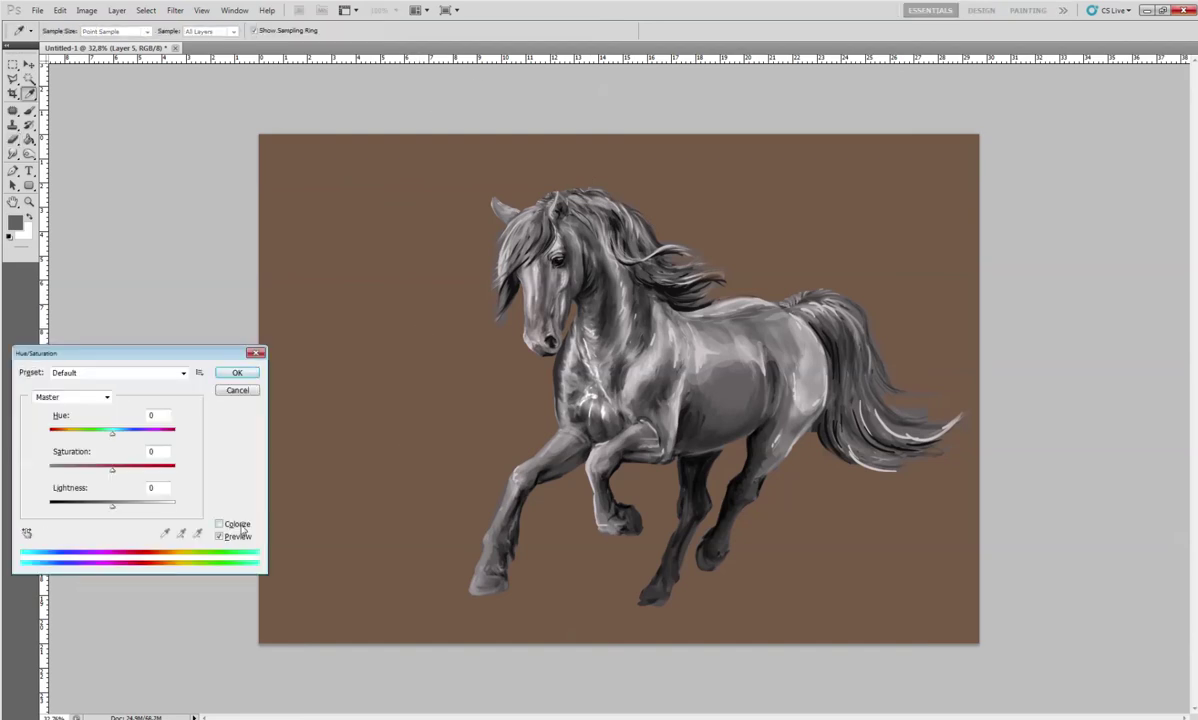
click(239, 526)
mouse_move(51, 432)
mouse_down()
mouse_move(71, 438)
mouse_move(74, 470)
mouse_move(62, 436)
mouse_up()
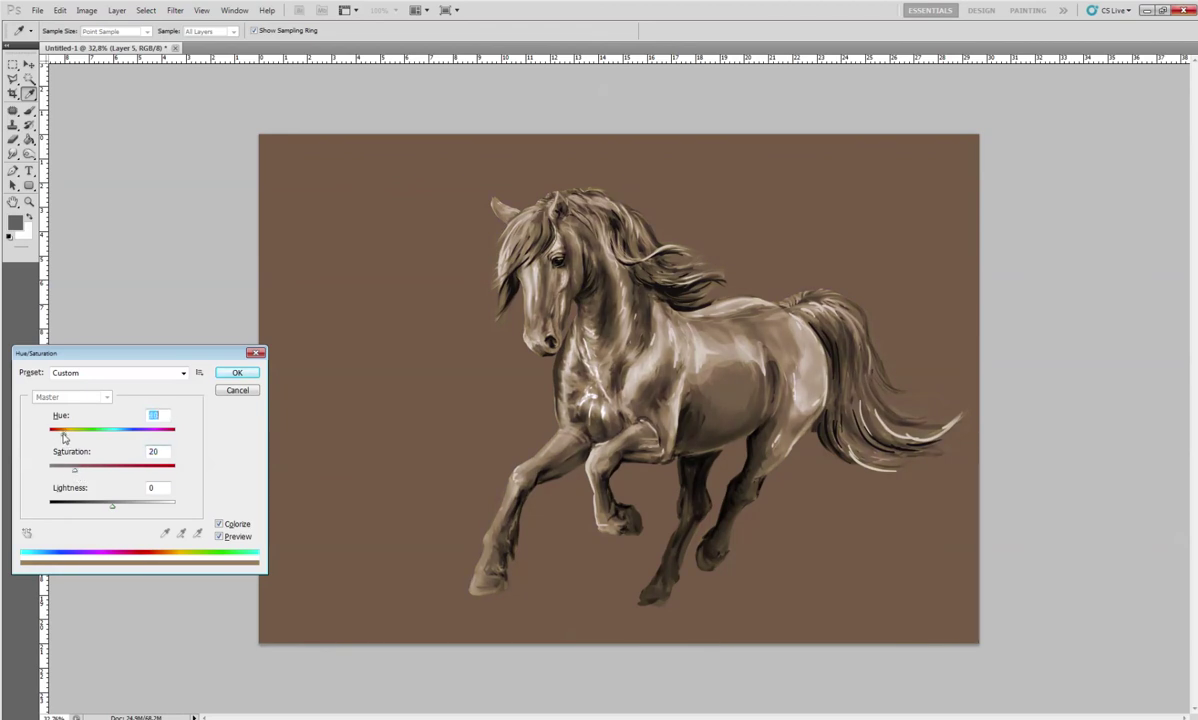
click(228, 368)
key(b)
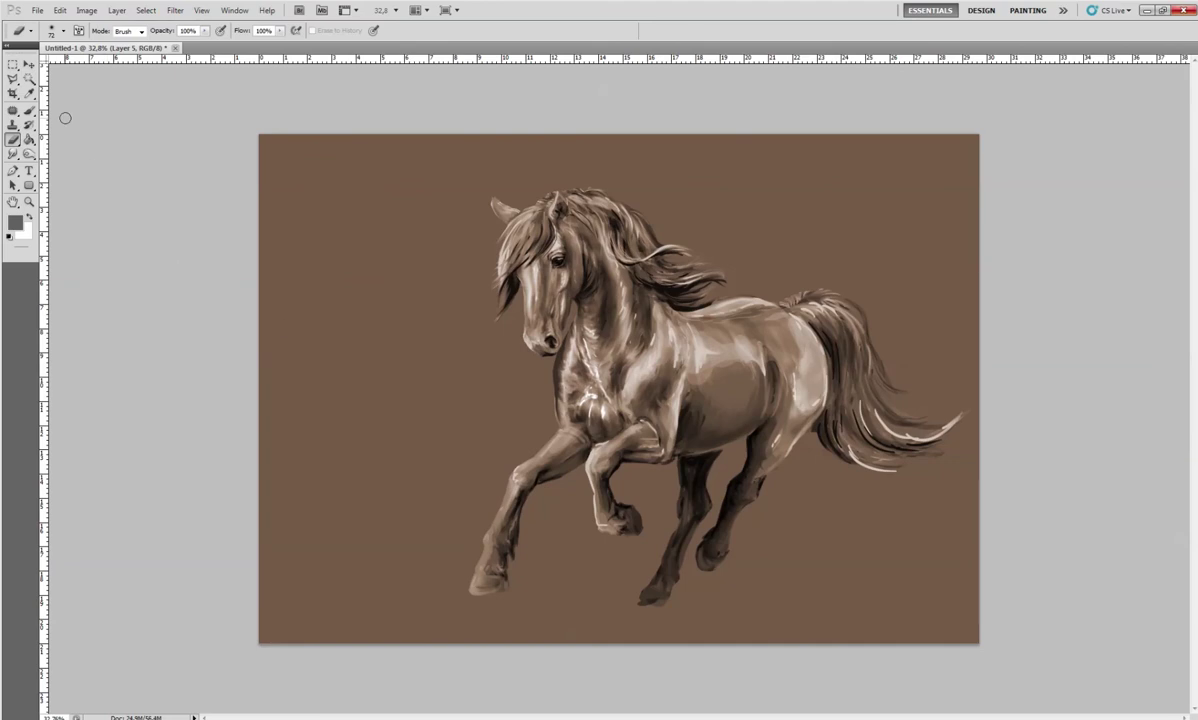
click(29, 154)
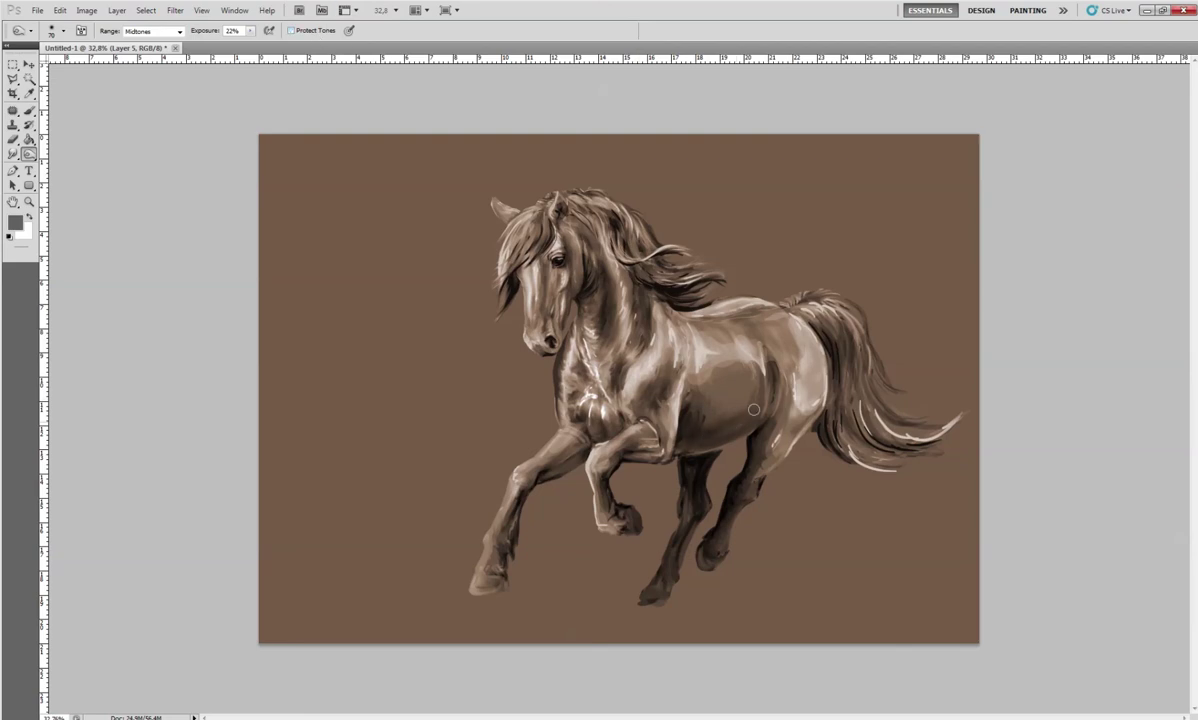
Darken the horse's belly with the Burn tool and set its brush to 156 px
drag(720, 425, 741, 381)
right_click(741, 381)
text(156)
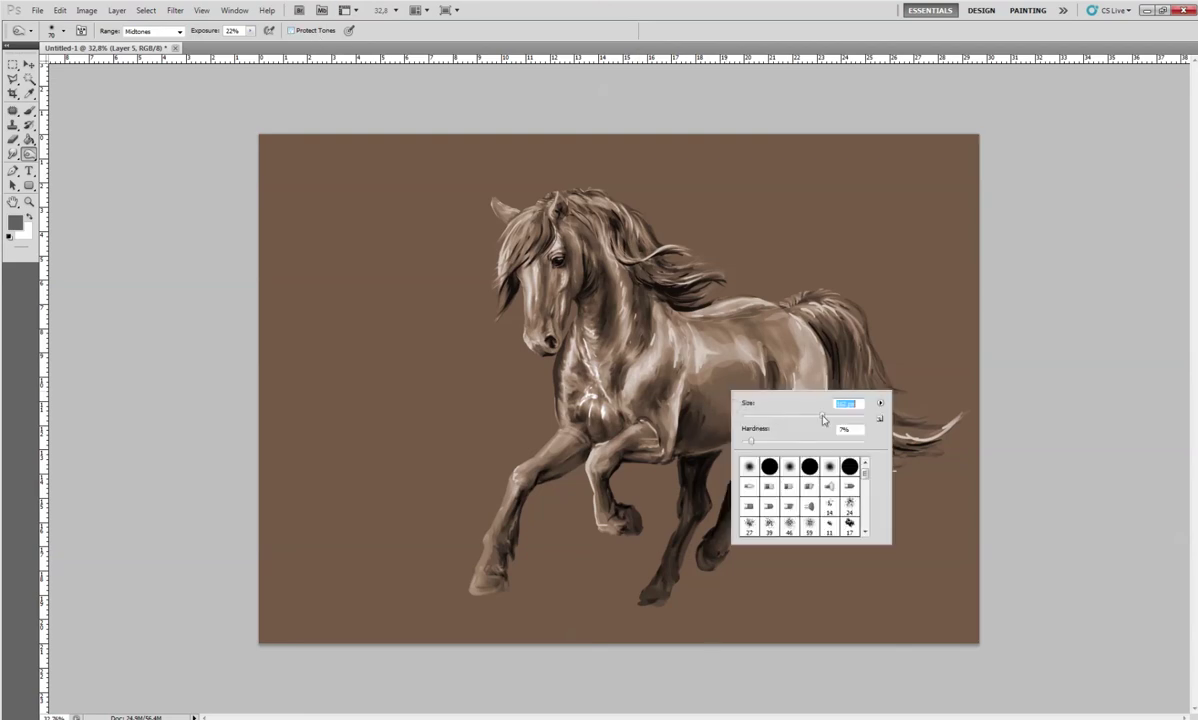
key(Return)
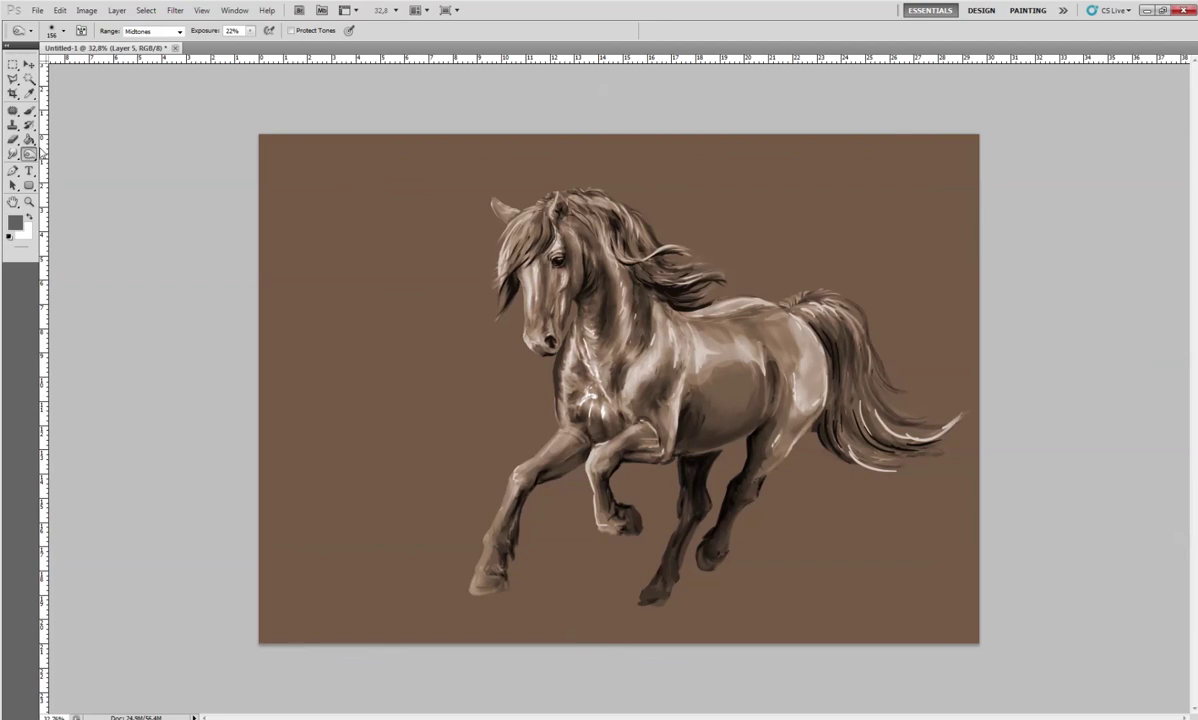
Dodge the shoulder, barrel and front foreleg on Highlights at 26% exposure
right_click(30, 154)
click(78, 152)
right_click(716, 350)
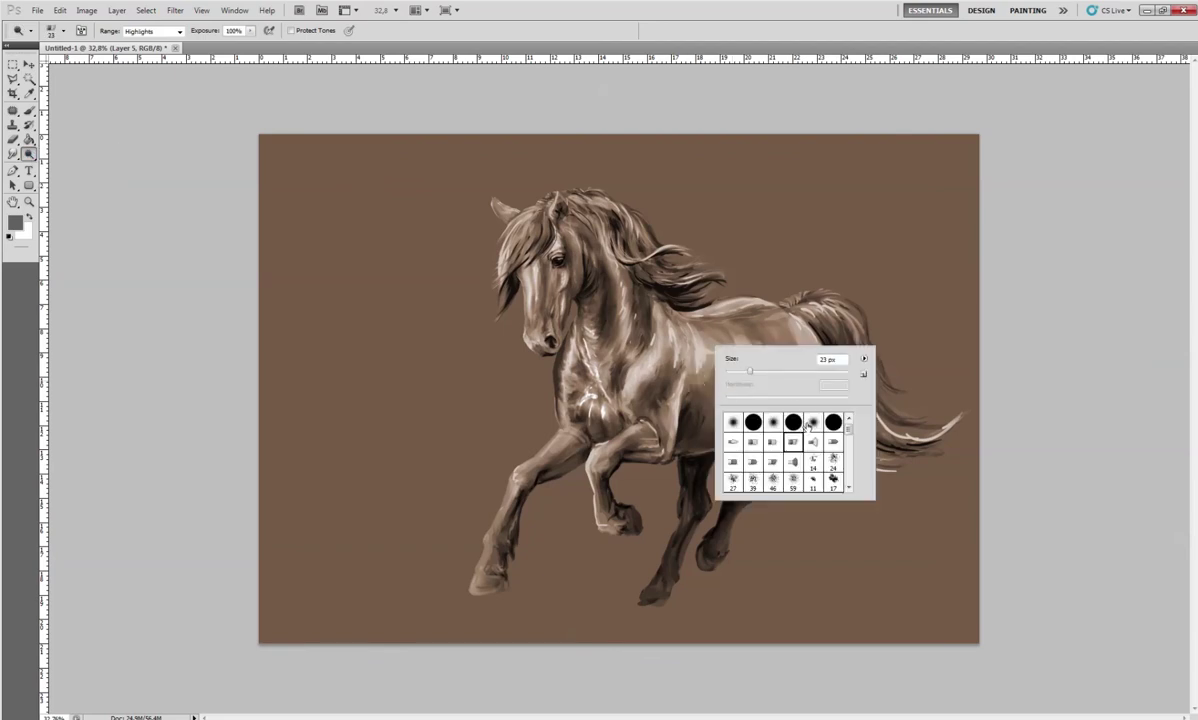
click(697, 363)
right_click(728, 344)
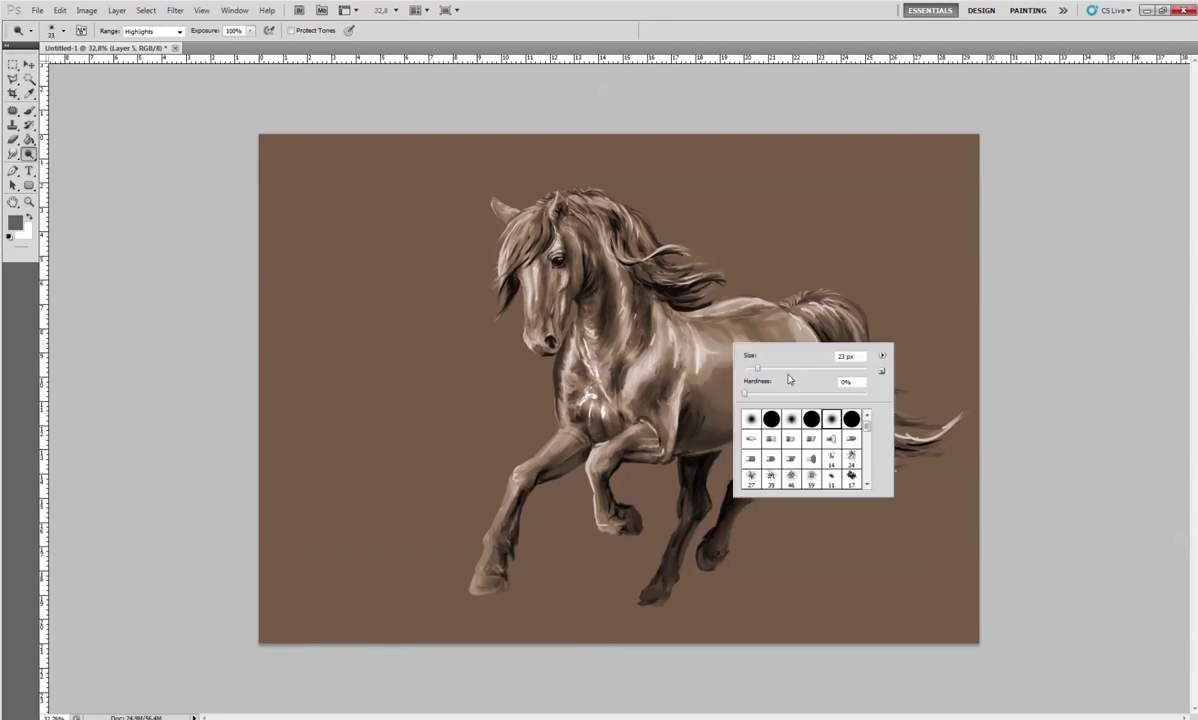
click(250, 31)
drag(250, 31, 217, 35)
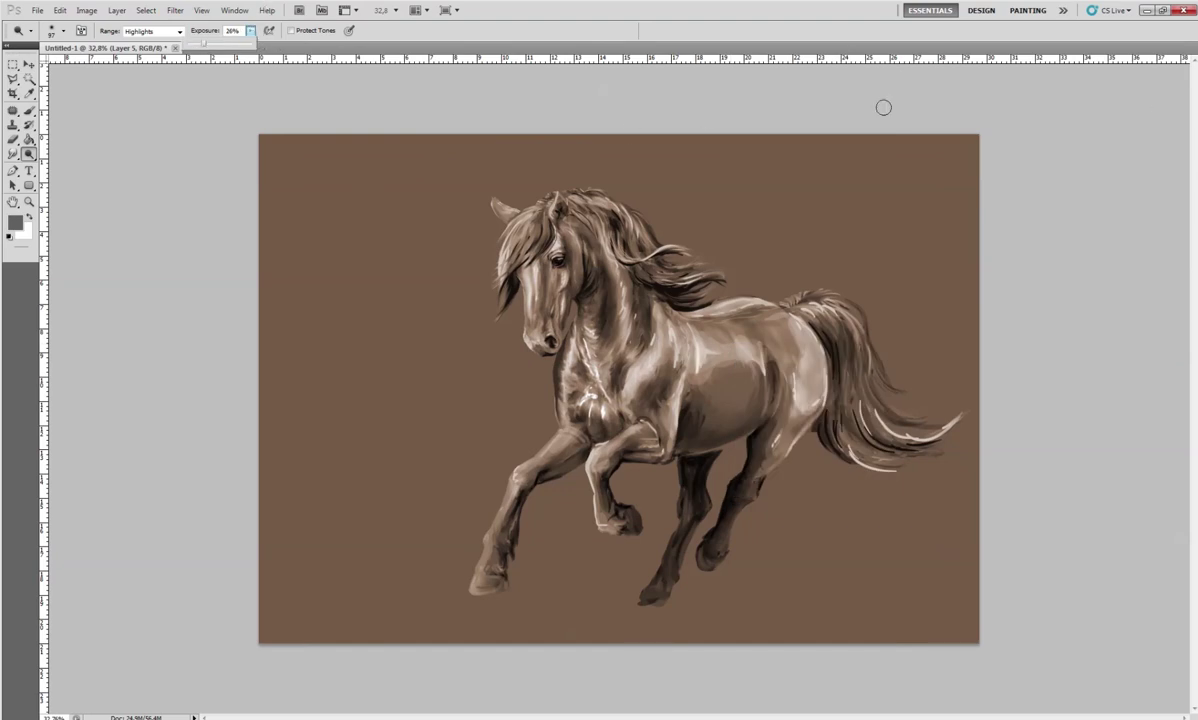
key(Return)
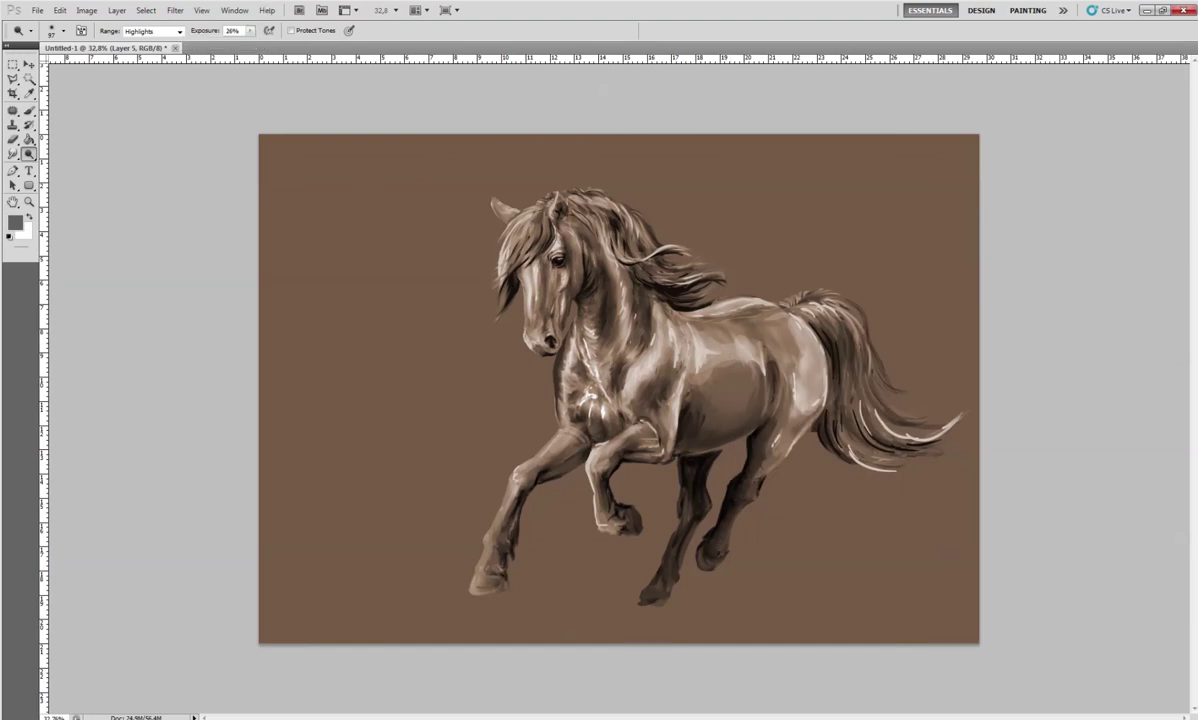
mouse_move(639, 346)
mouse_down()
mouse_move(645, 355)
mouse_move(648, 330)
mouse_move(655, 378)
mouse_move(726, 400)
mouse_move(600, 340)
mouse_move(585, 392)
mouse_move(550, 378)
mouse_move(578, 420)
mouse_move(588, 497)
mouse_up()
mouse_move(534, 457)
mouse_down()
mouse_move(465, 500)
mouse_move(515, 415)
mouse_up()
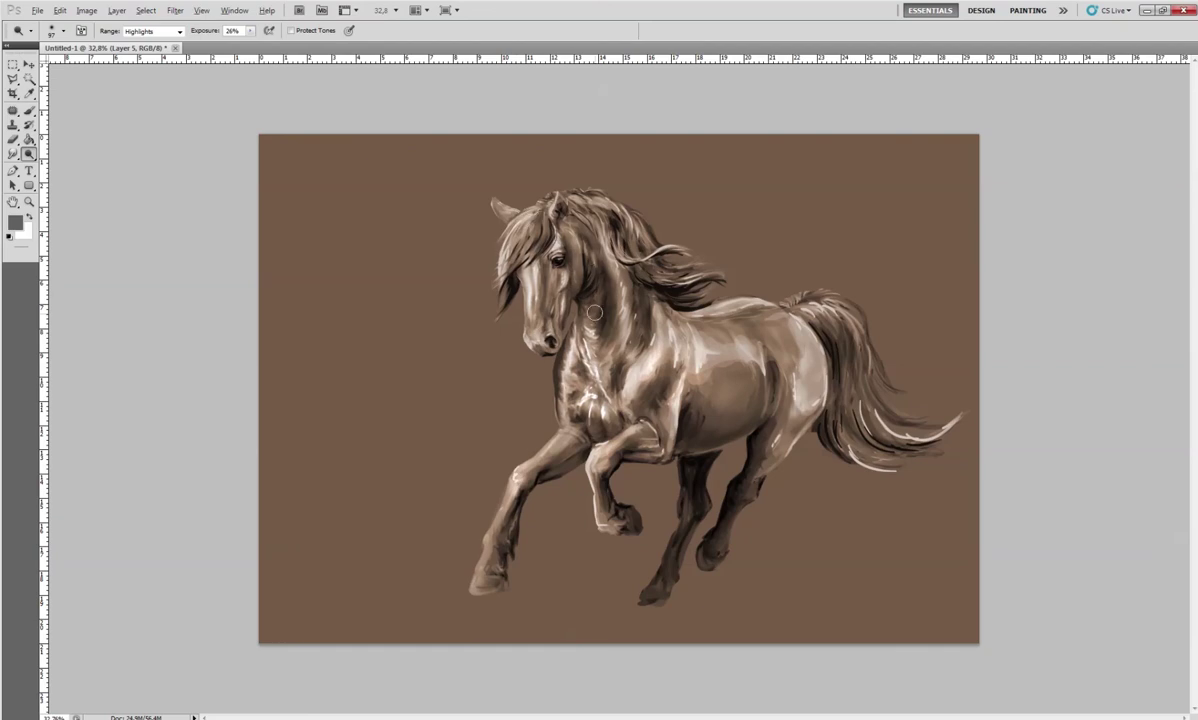
Switch back to the Burn tool on Midtones and check its brush settings
right_click(30, 154)
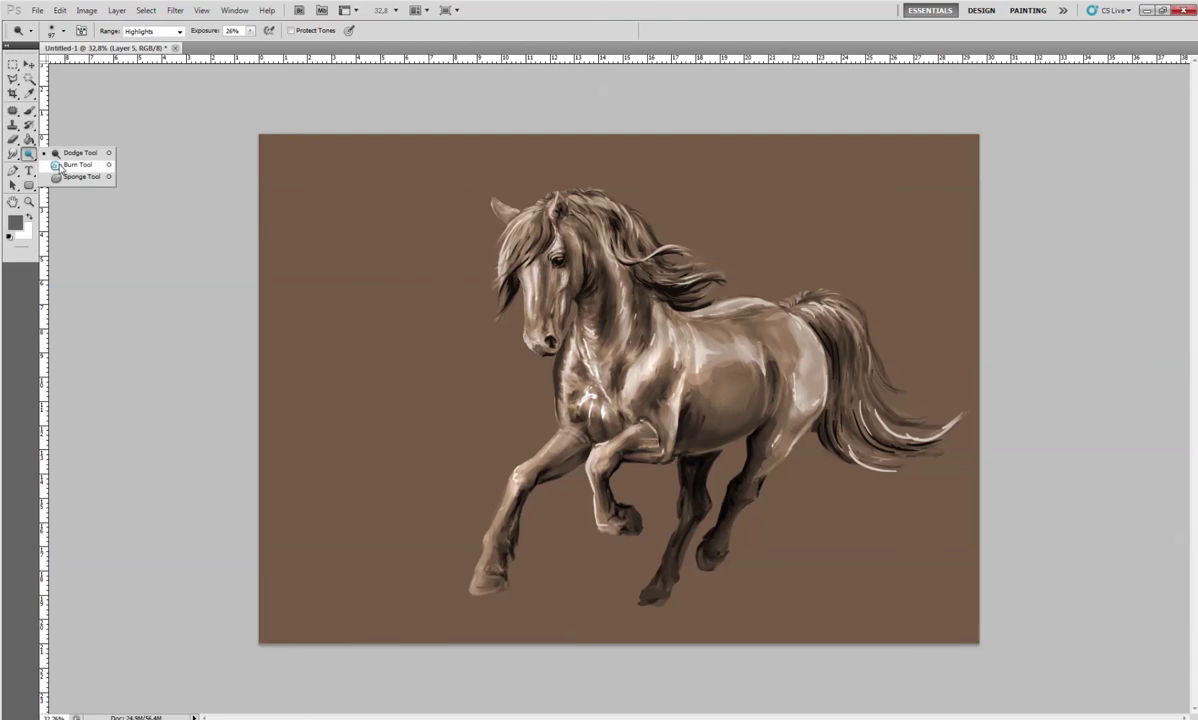
click(75, 155)
right_click(622, 285)
click(558, 263)
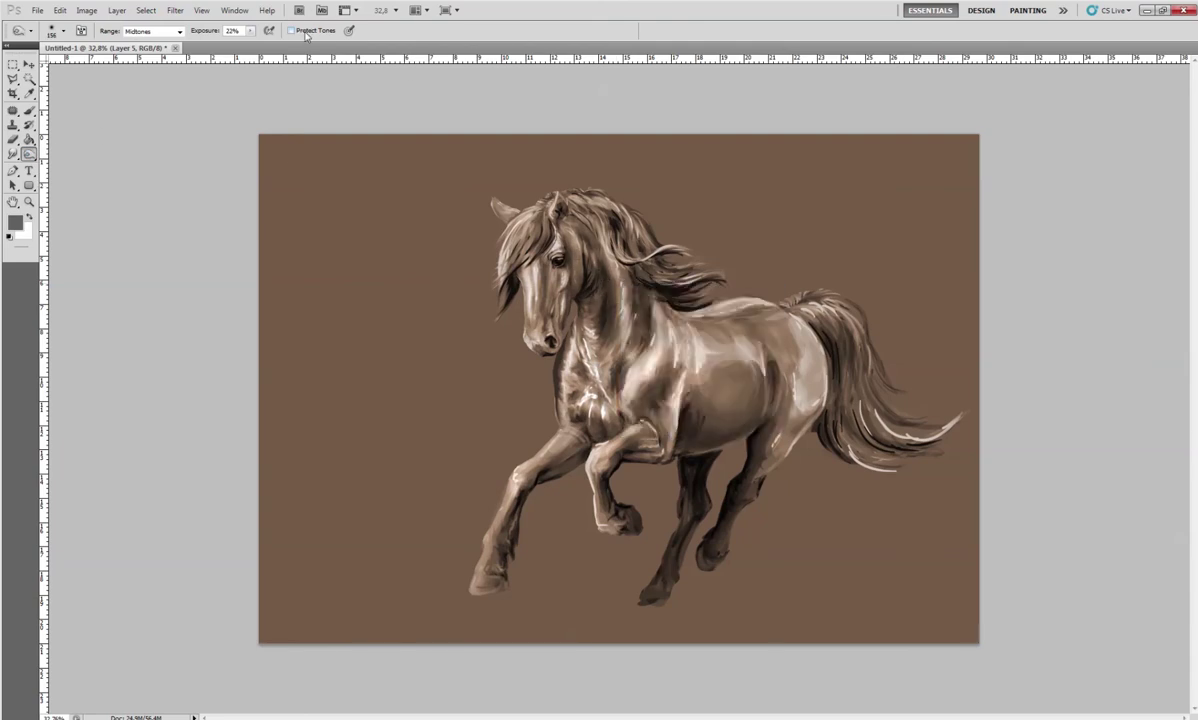
right_click(622, 237)
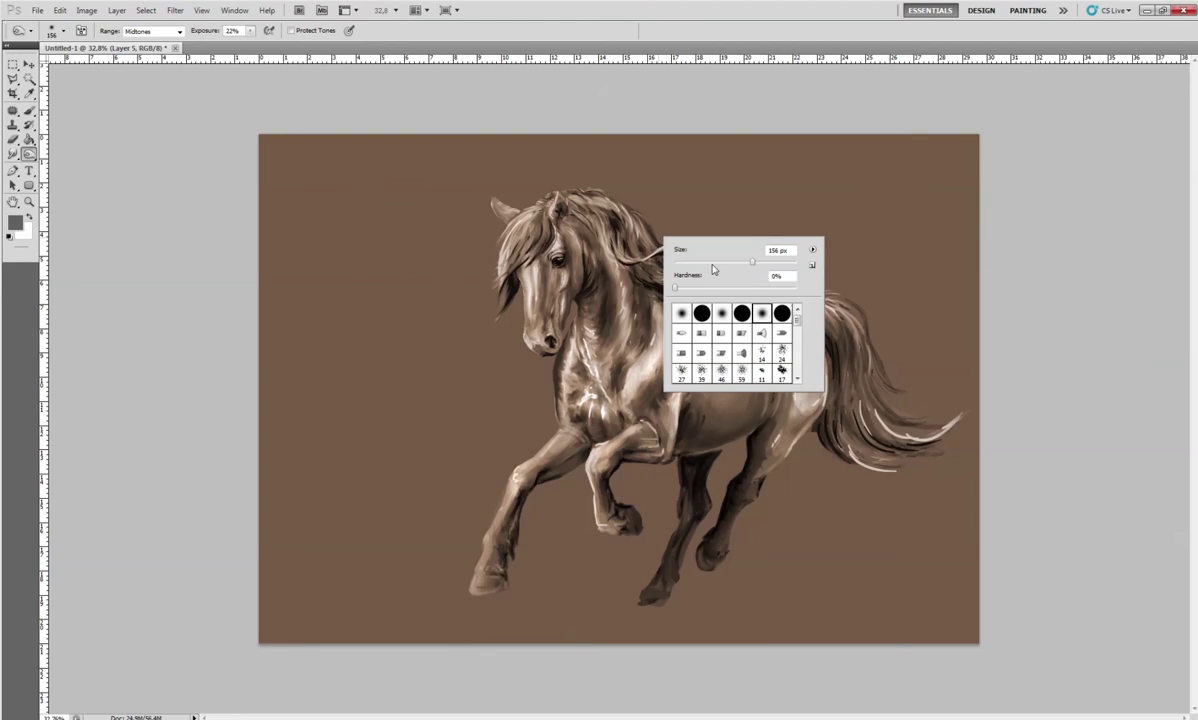
click(646, 246)
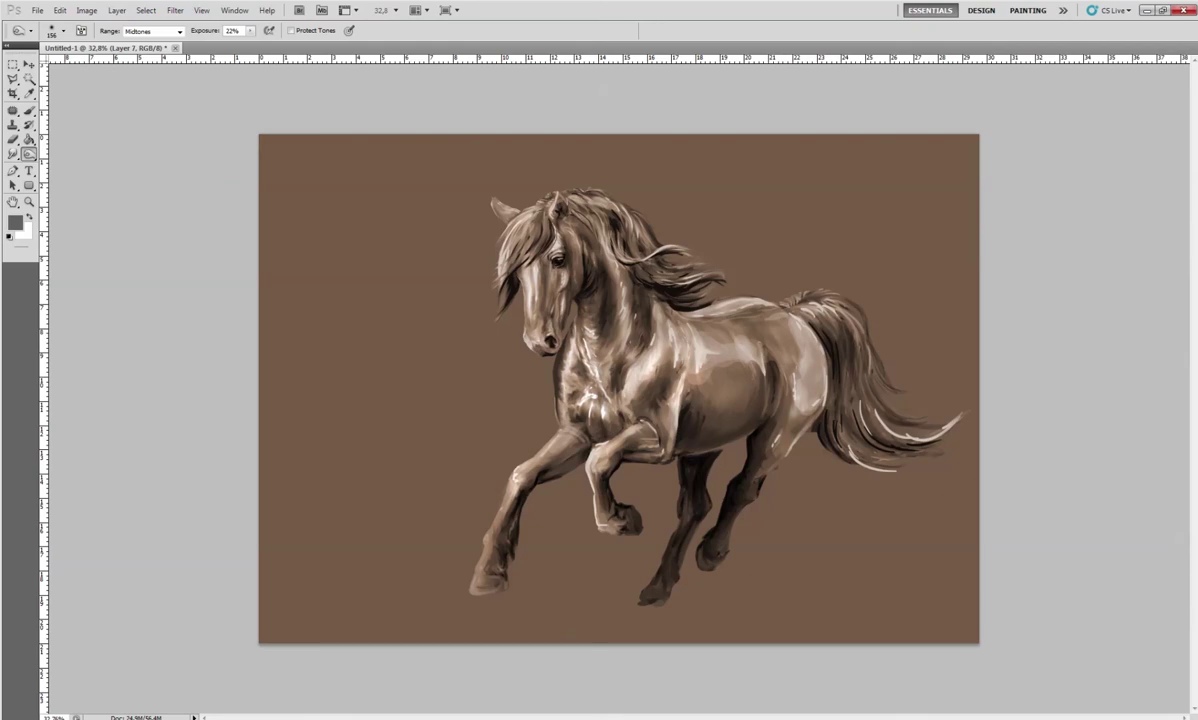
Set the foreground colour to a dark rust orange (bb6c1f)
click(15, 222)
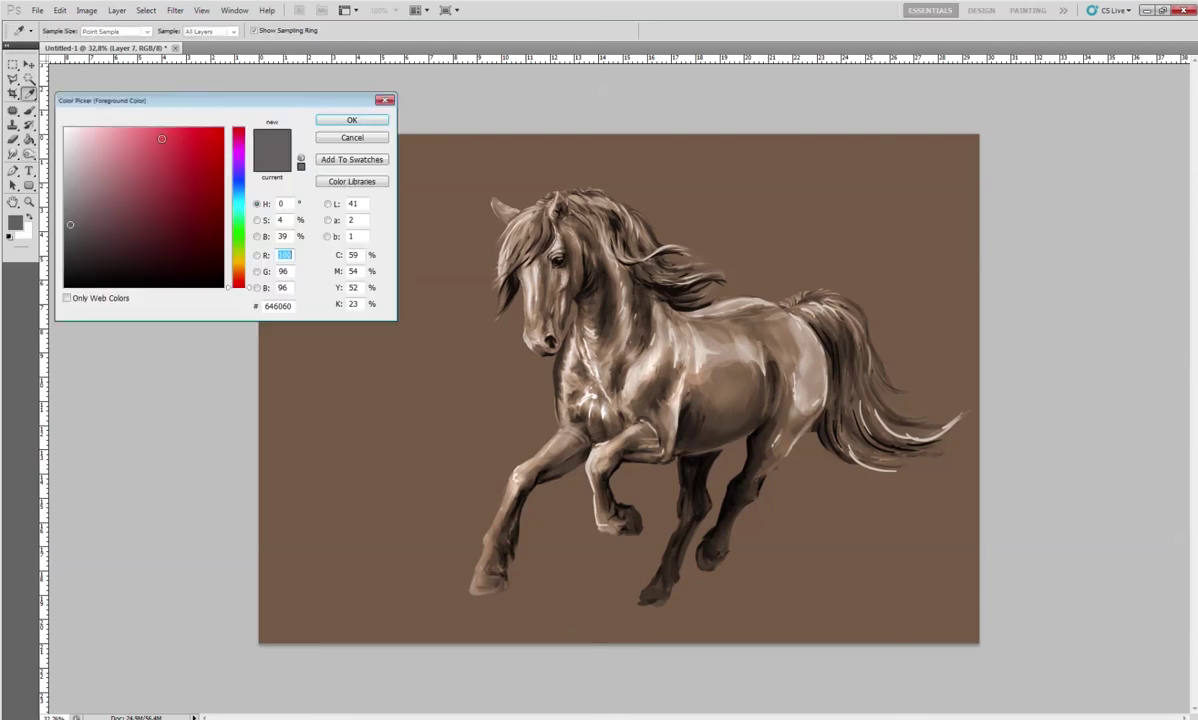
drag(241, 277, 242, 275)
click(197, 148)
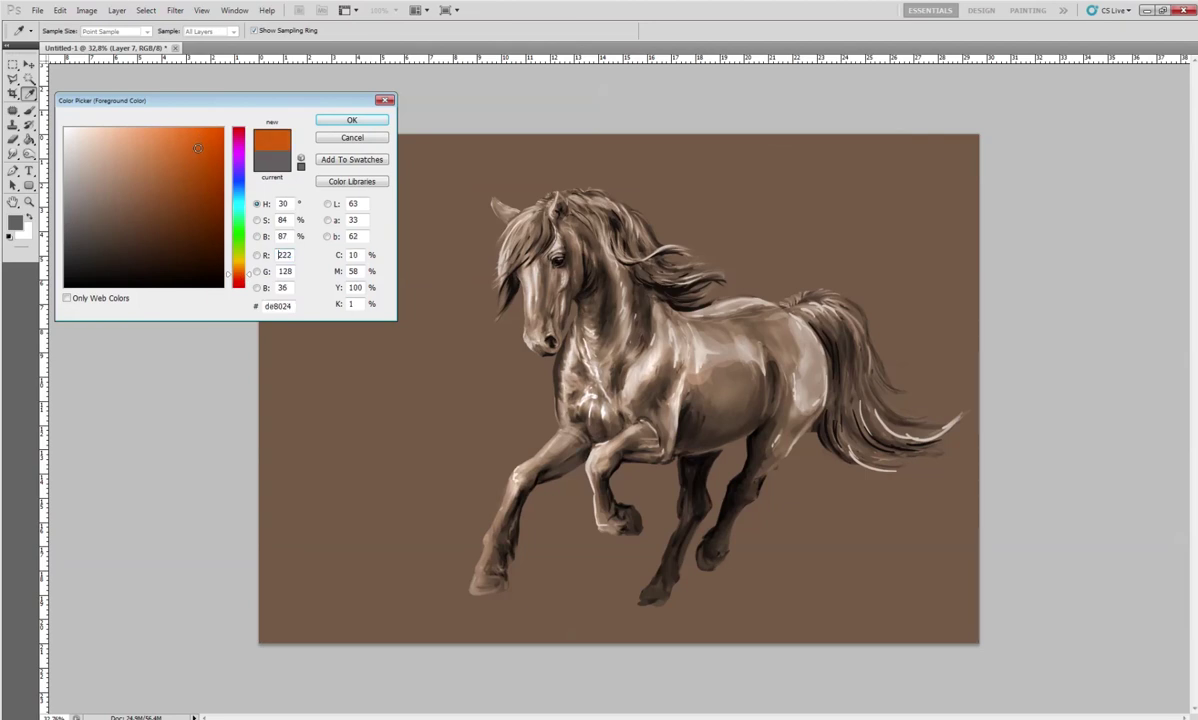
drag(197, 148, 197, 170)
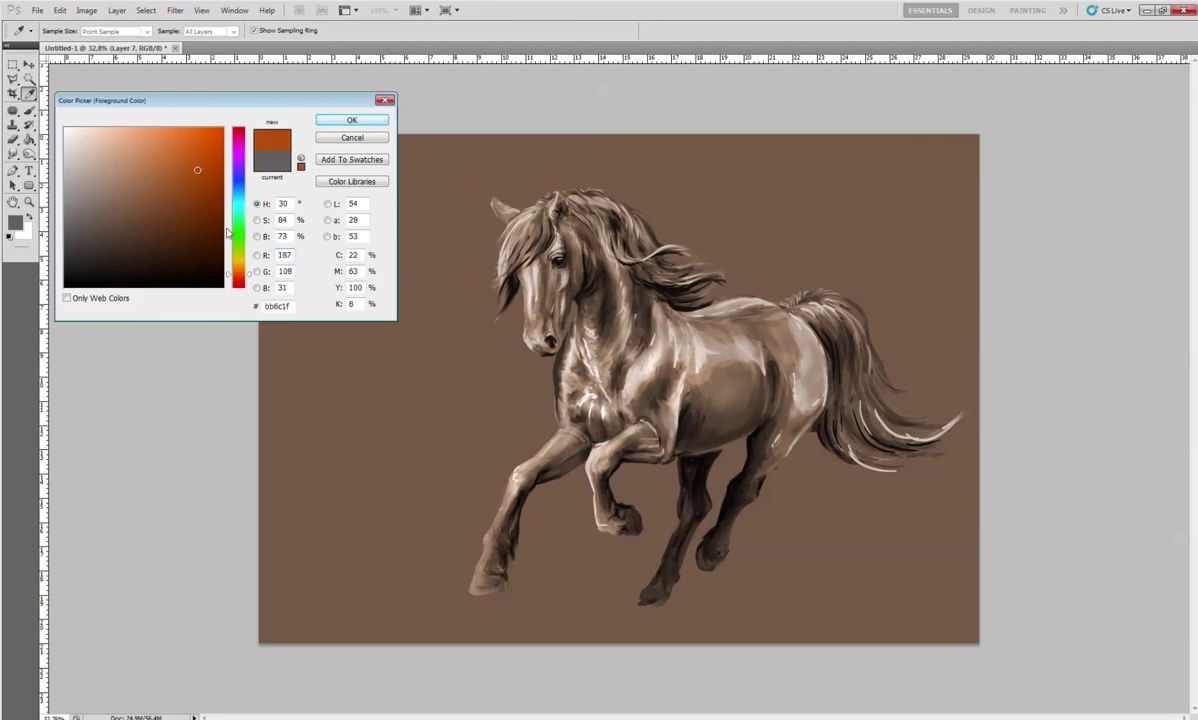
click(200, 184)
click(352, 120)
With a 181 px brush, paint rust orange over the belly, back, chest and neck
key(o)
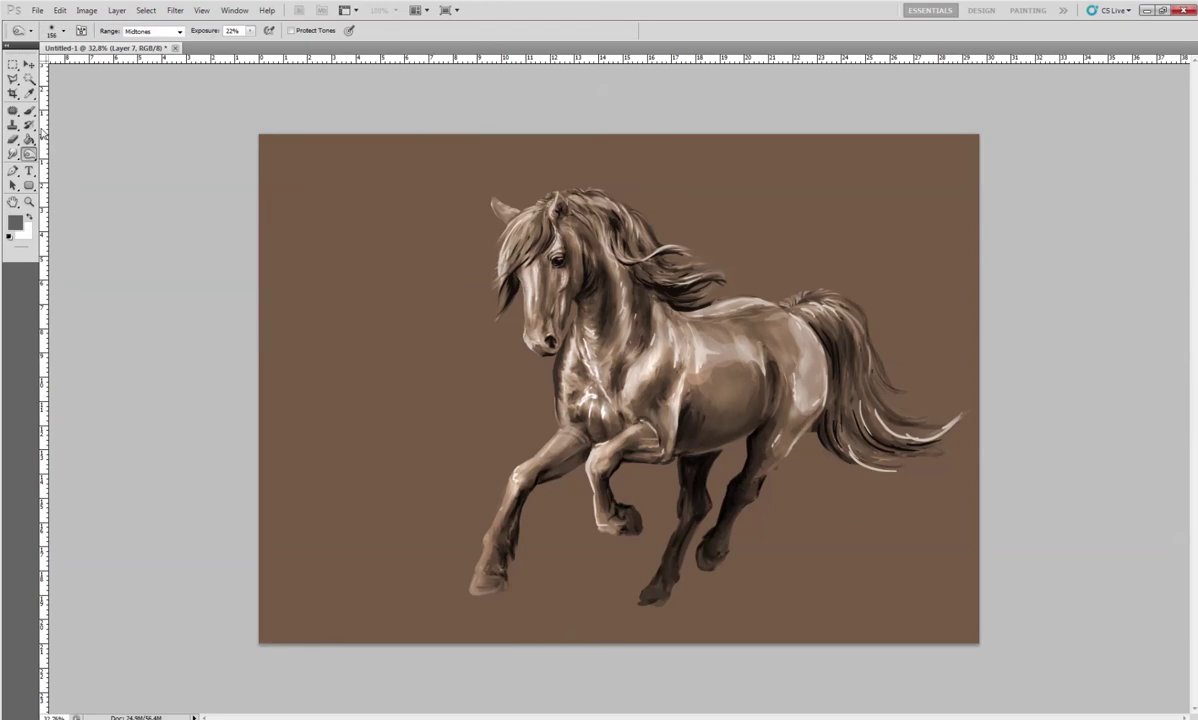
click(28, 111)
right_click(723, 383)
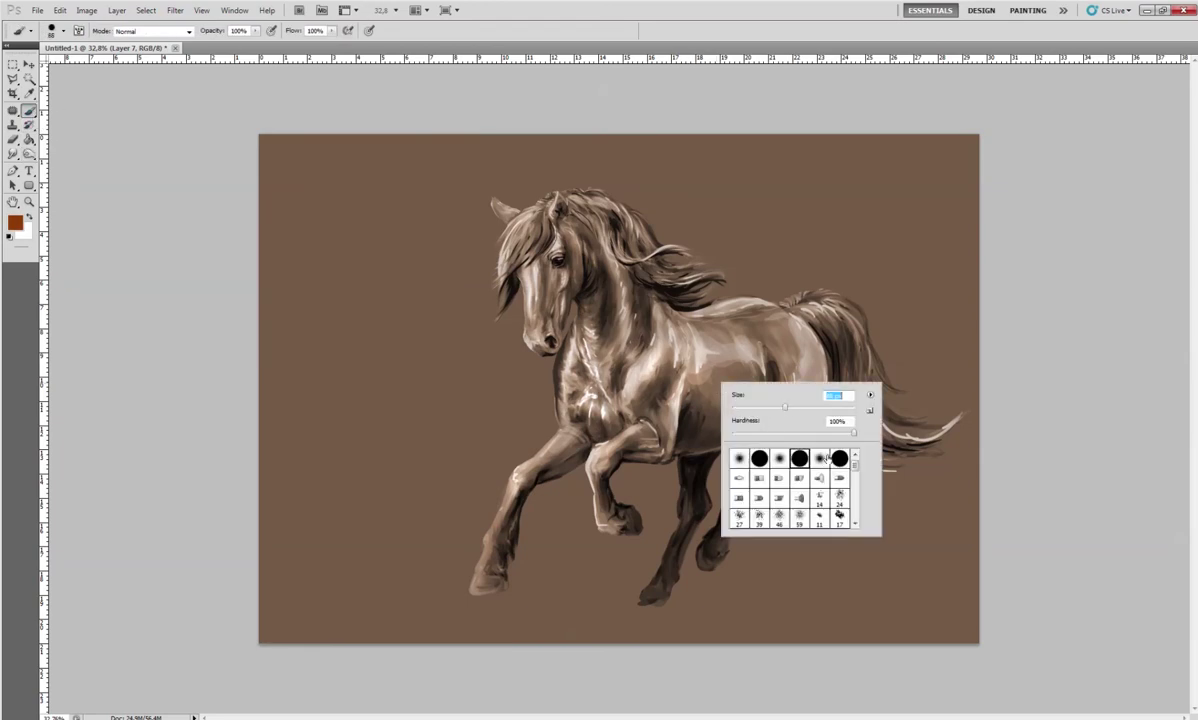
text(181)
key(Return)
drag(688, 378, 684, 432)
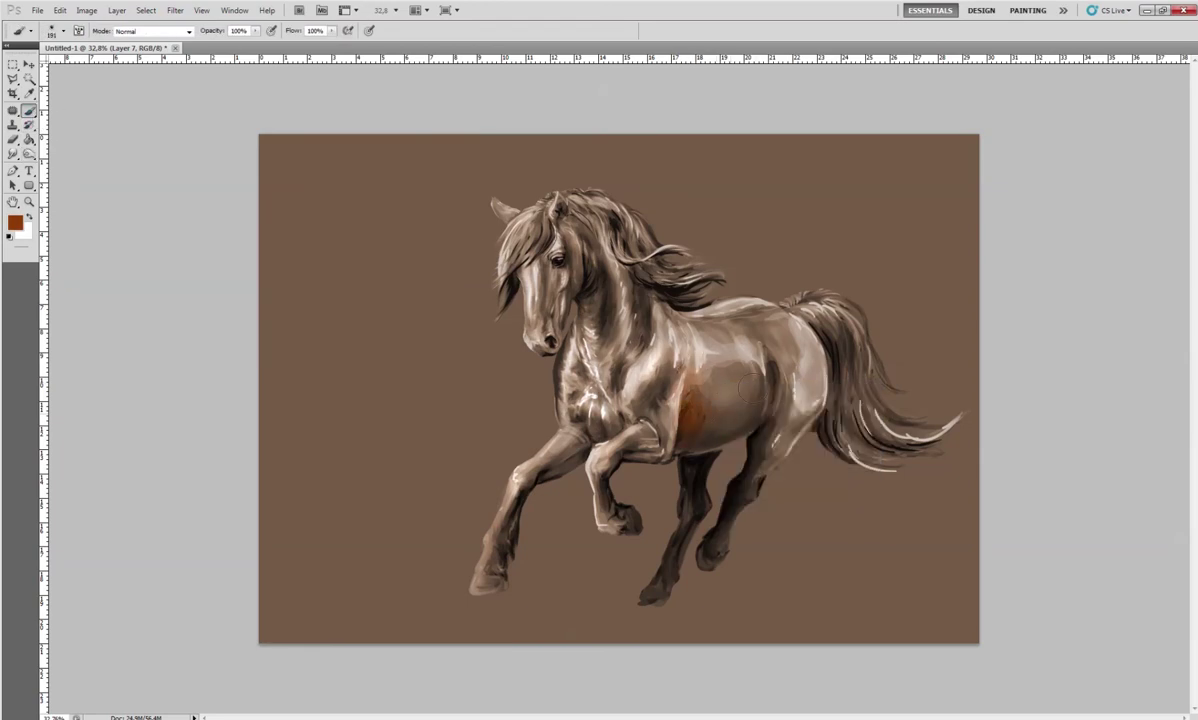
drag(665, 292, 866, 329)
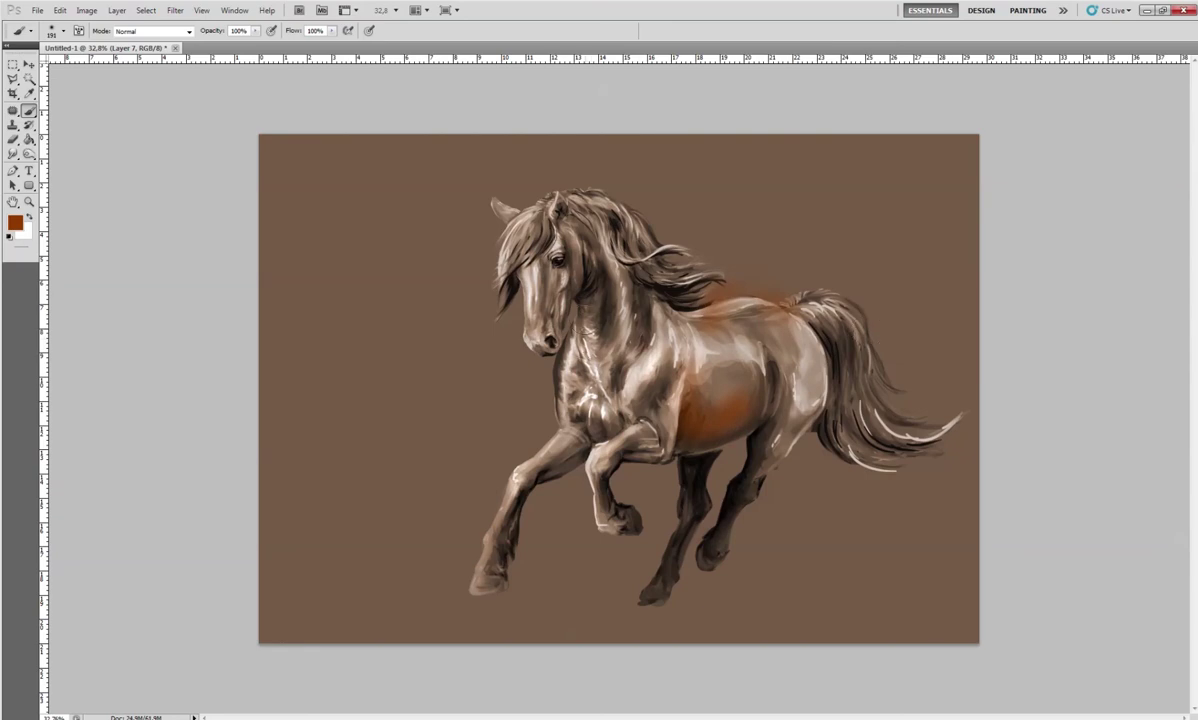
mouse_move(580, 345)
mouse_down()
mouse_move(592, 392)
mouse_move(628, 305)
mouse_up()
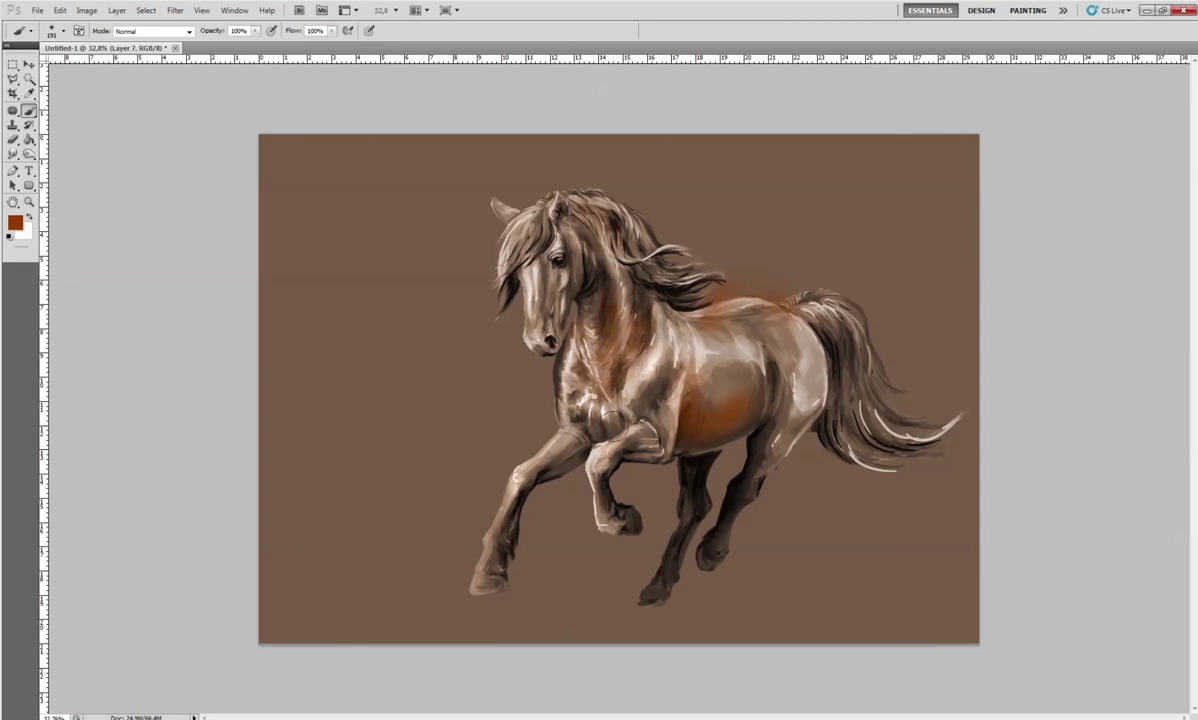
mouse_move(616, 378)
mouse_down()
mouse_move(668, 342)
mouse_move(570, 410)
mouse_up()
Colour the front foreleg, hoof, barrel and far hind leg, adding an orange glow behind it
mouse_move(530, 475)
mouse_down()
mouse_move(489, 552)
mouse_move(452, 576)
mouse_up()
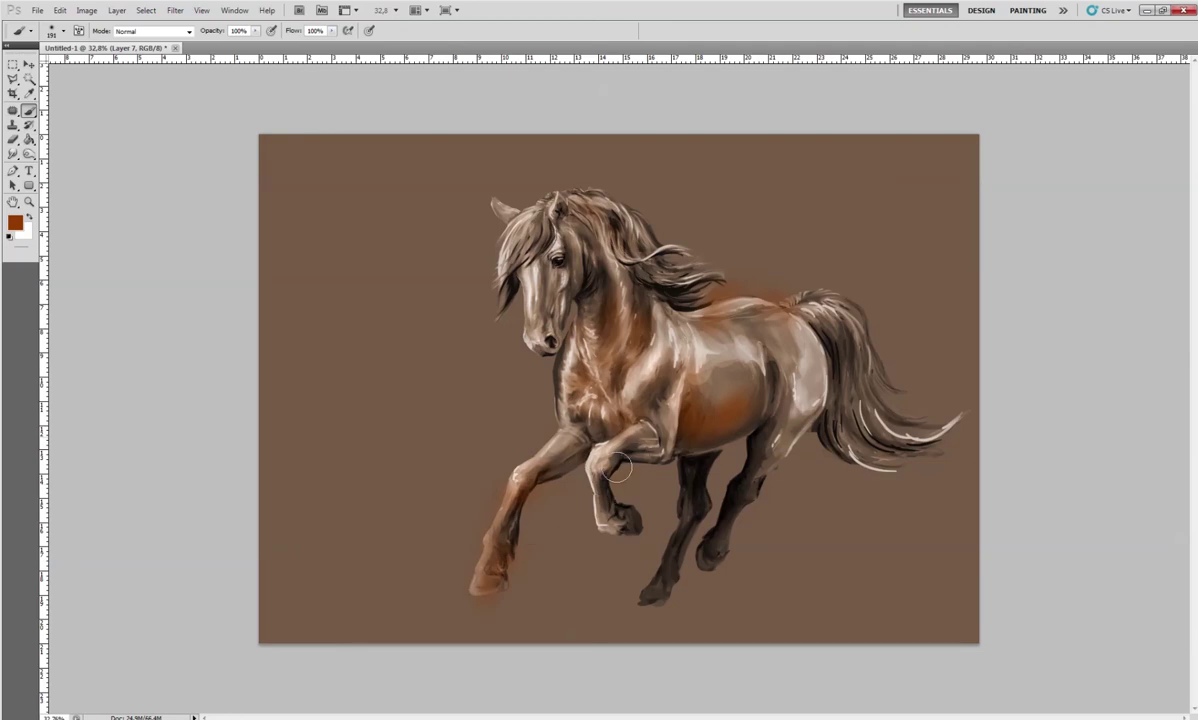
mouse_move(560, 445)
mouse_down()
mouse_move(596, 423)
mouse_move(560, 400)
mouse_up()
drag(640, 300, 758, 355)
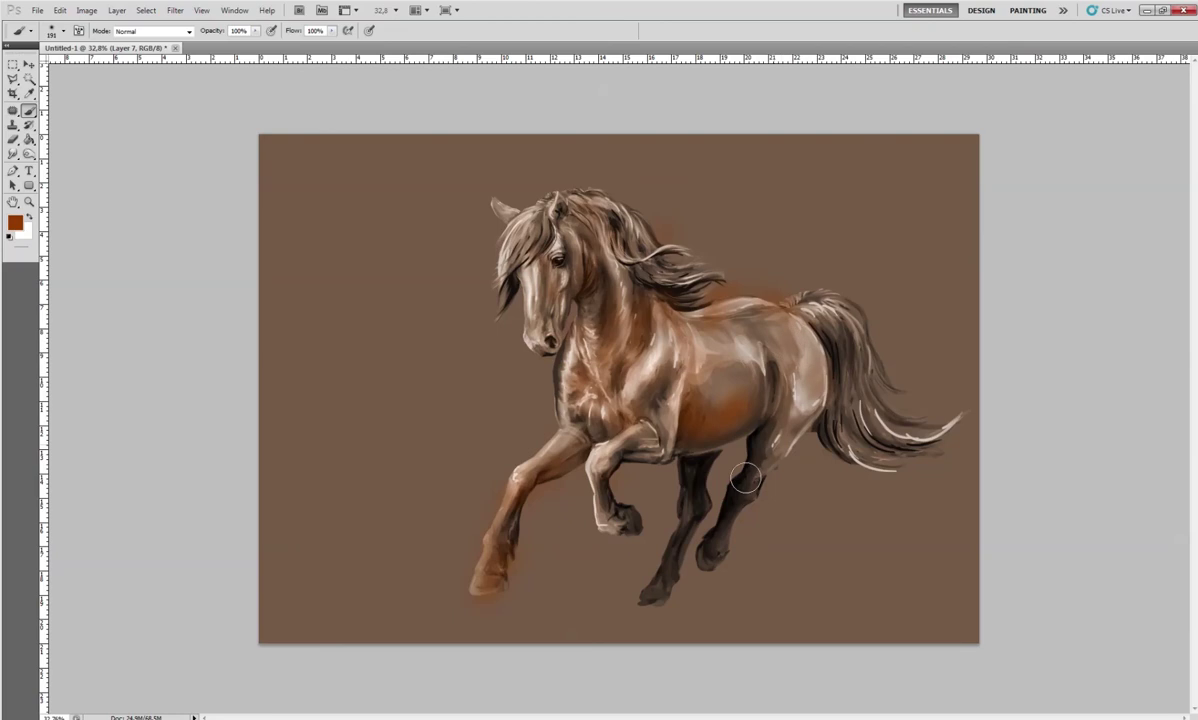
drag(700, 455, 695, 505)
drag(755, 540, 778, 478)
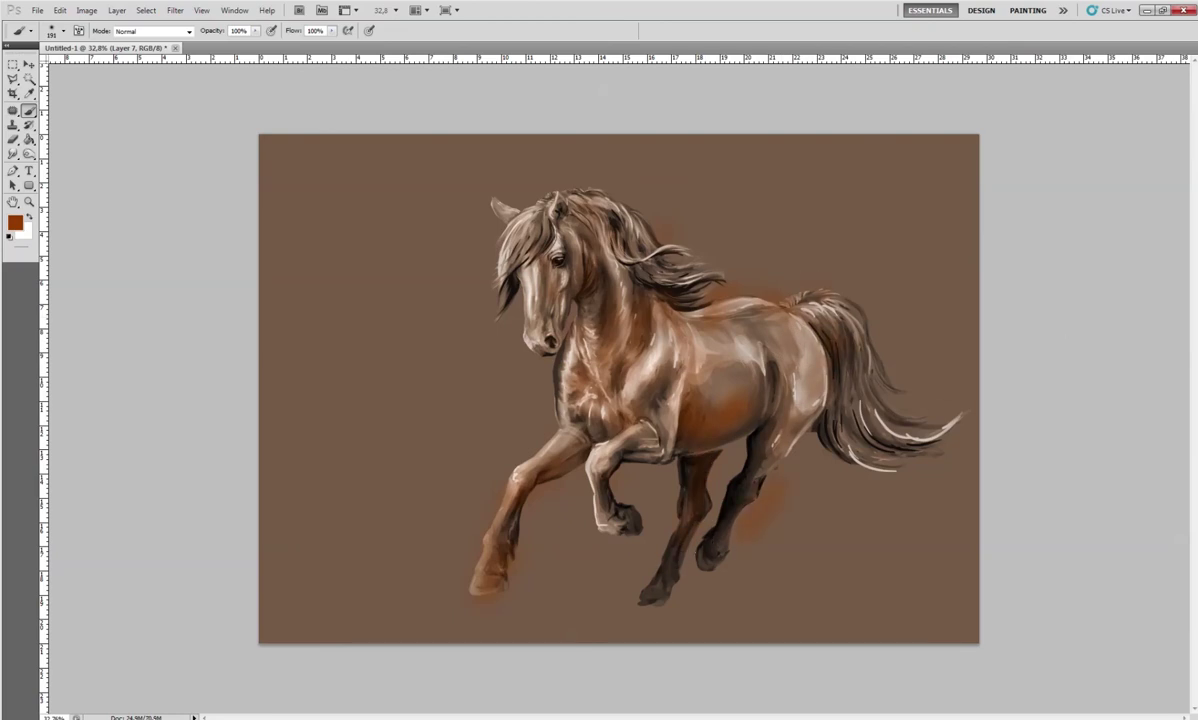
Select the horse by magic-wand selecting the background and inverting the selection
click(29, 78)
click(305, 300)
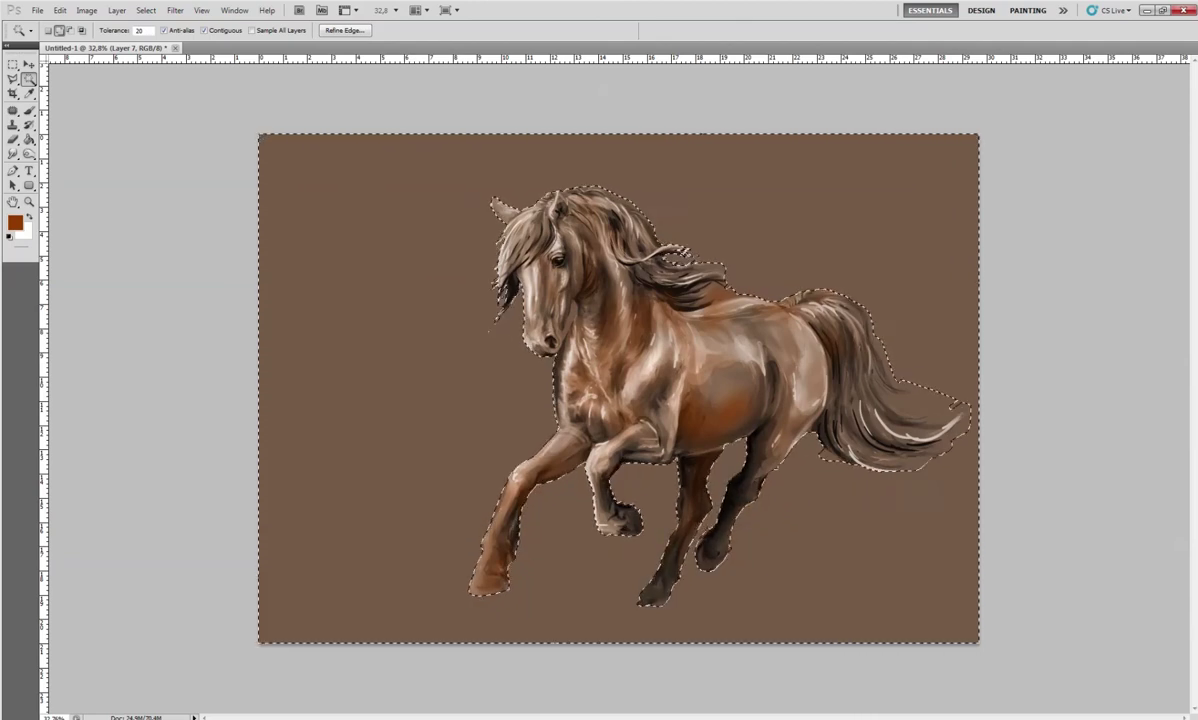
key(ctrl+shift+i)
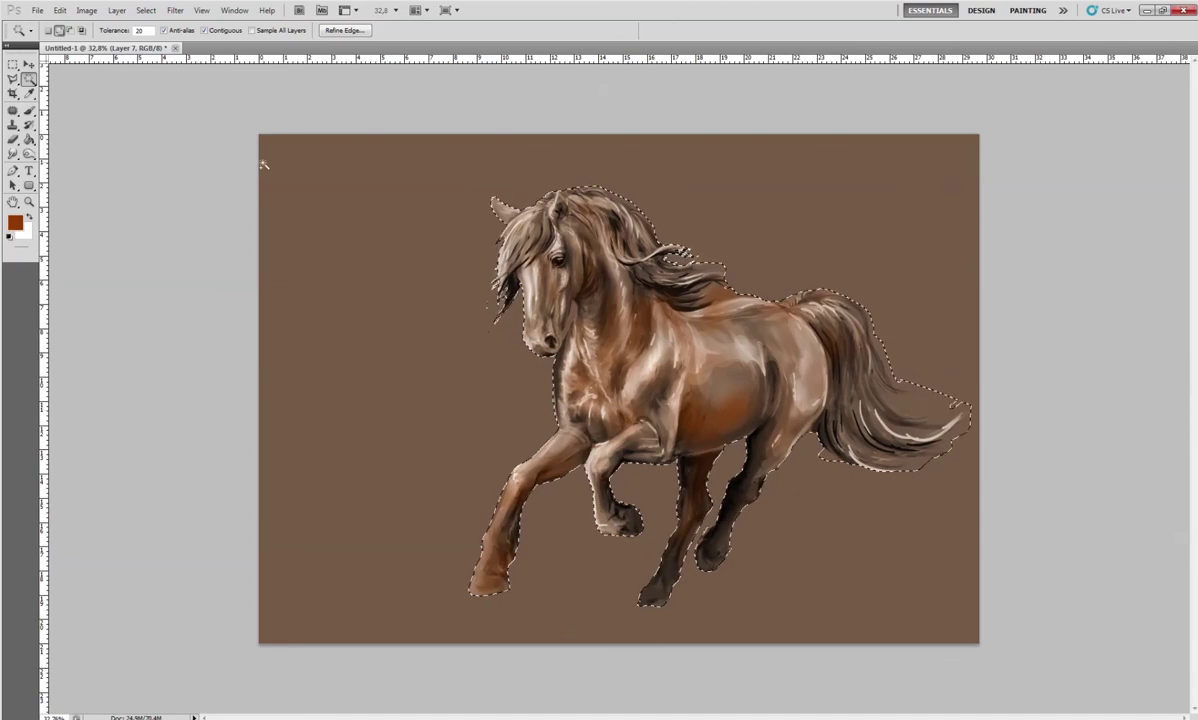
Brush darker orange-brown over the belly, flank and hind legs, shrinking the brush to 68 px
key(b)
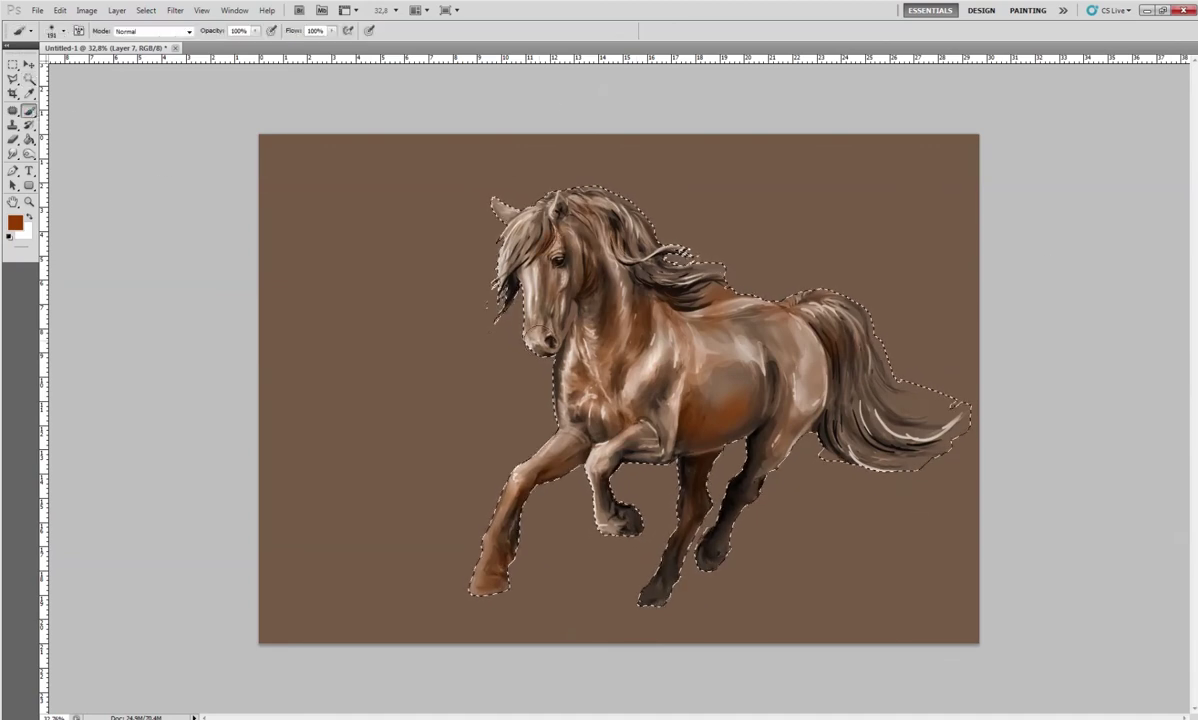
drag(743, 405, 860, 420)
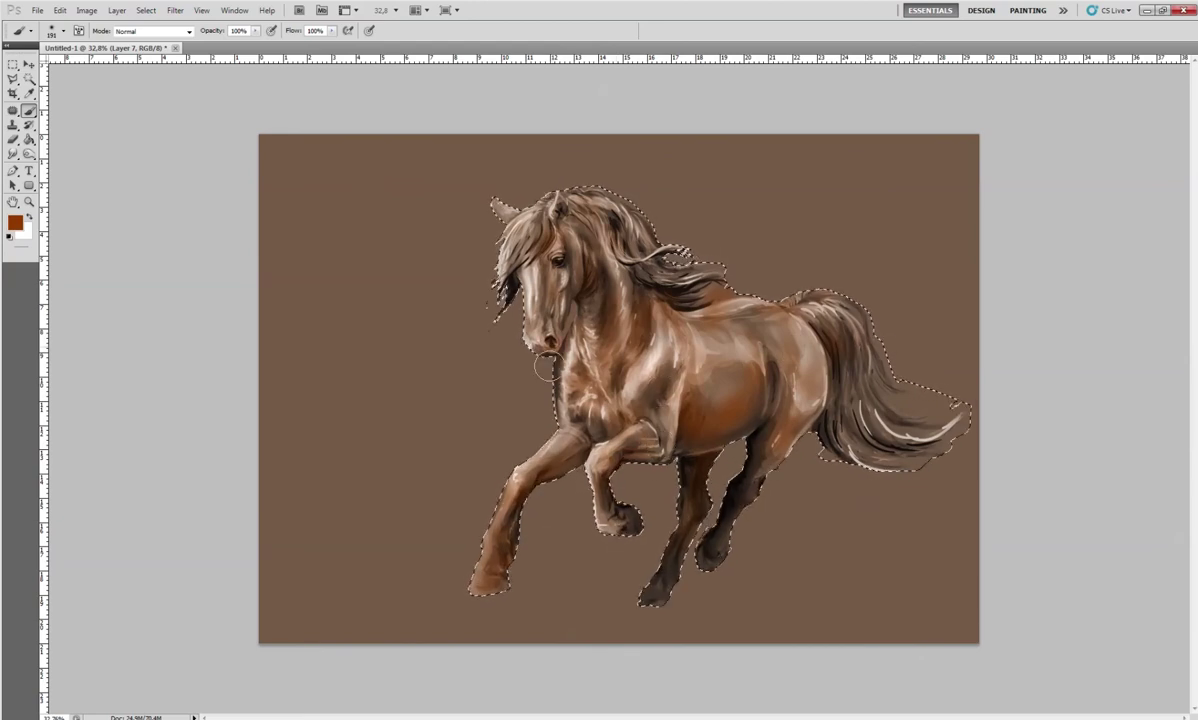
right_click(680, 370)
drag(745, 393, 727, 395)
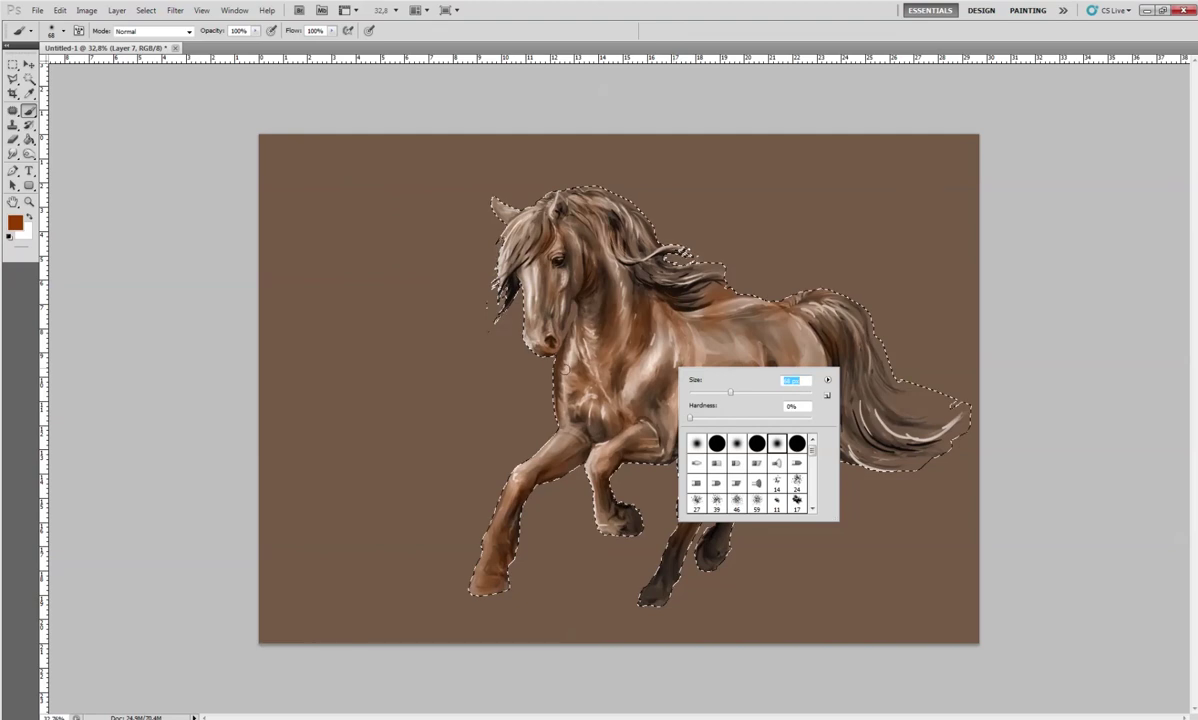
key(Return)
drag(660, 360, 760, 470)
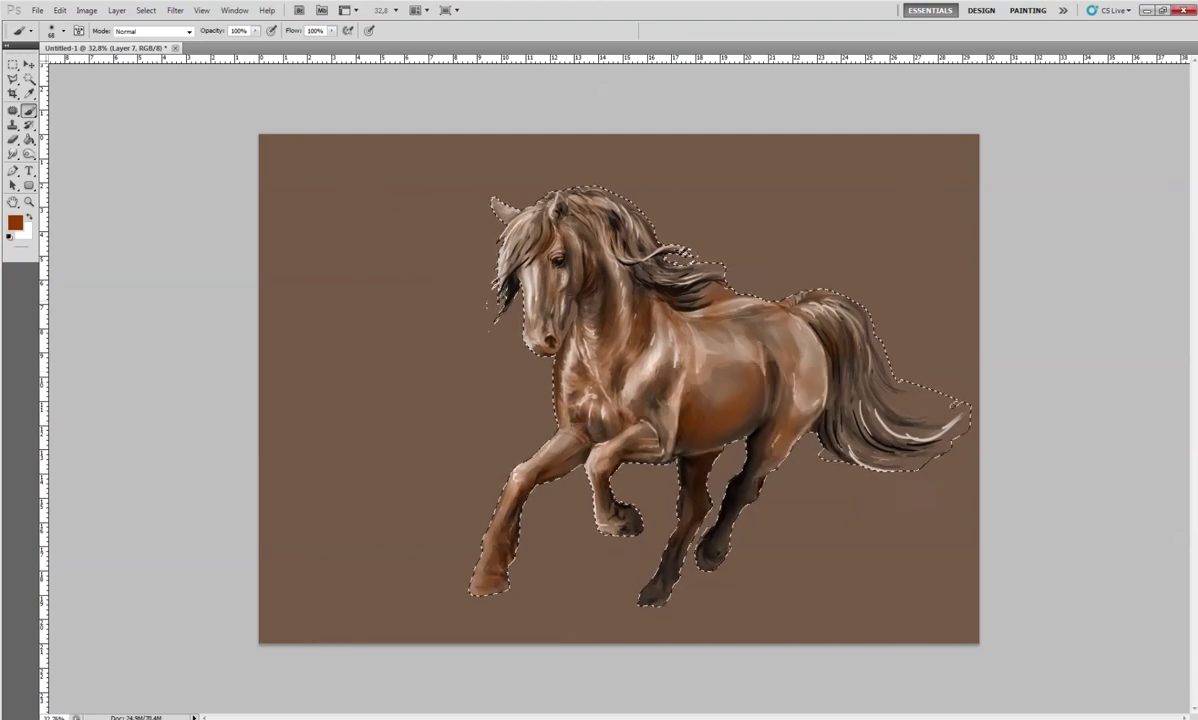
At 34% opacity with a 139 px brush, darken the shoulder, chest and neck
click(255, 31)
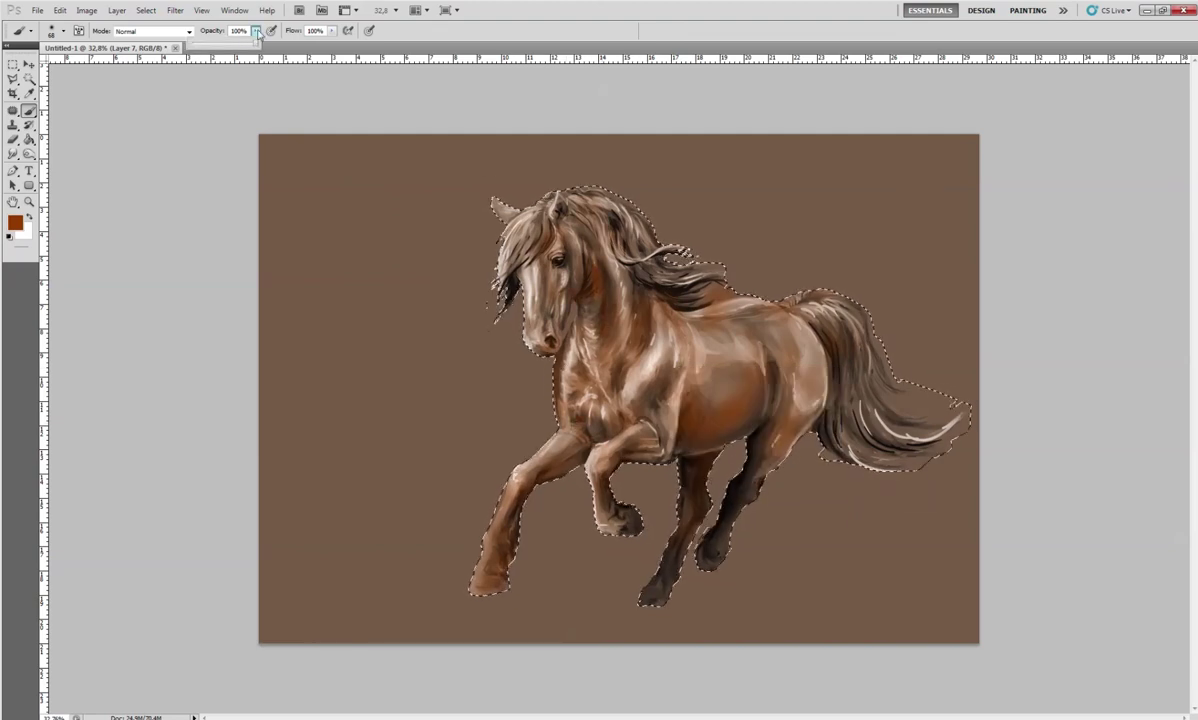
drag(245, 45, 202, 46)
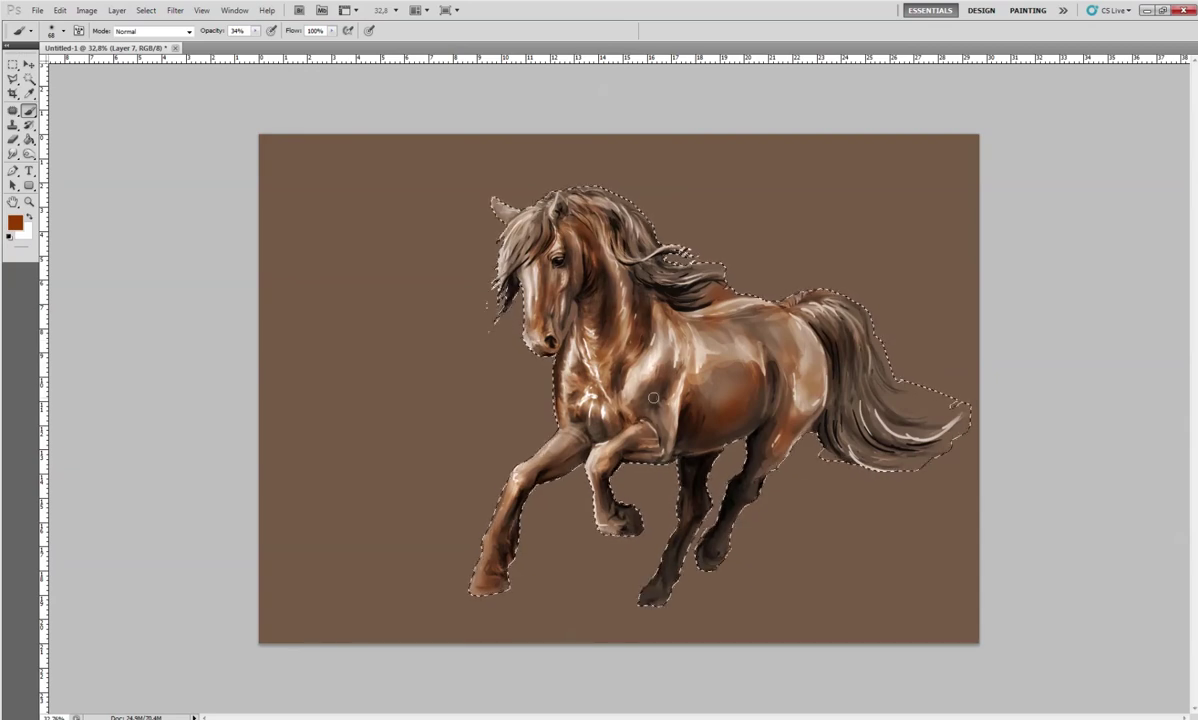
right_click(741, 348)
mouse_move(670, 322)
mouse_down()
mouse_move(740, 314)
mouse_move(762, 360)
mouse_up()
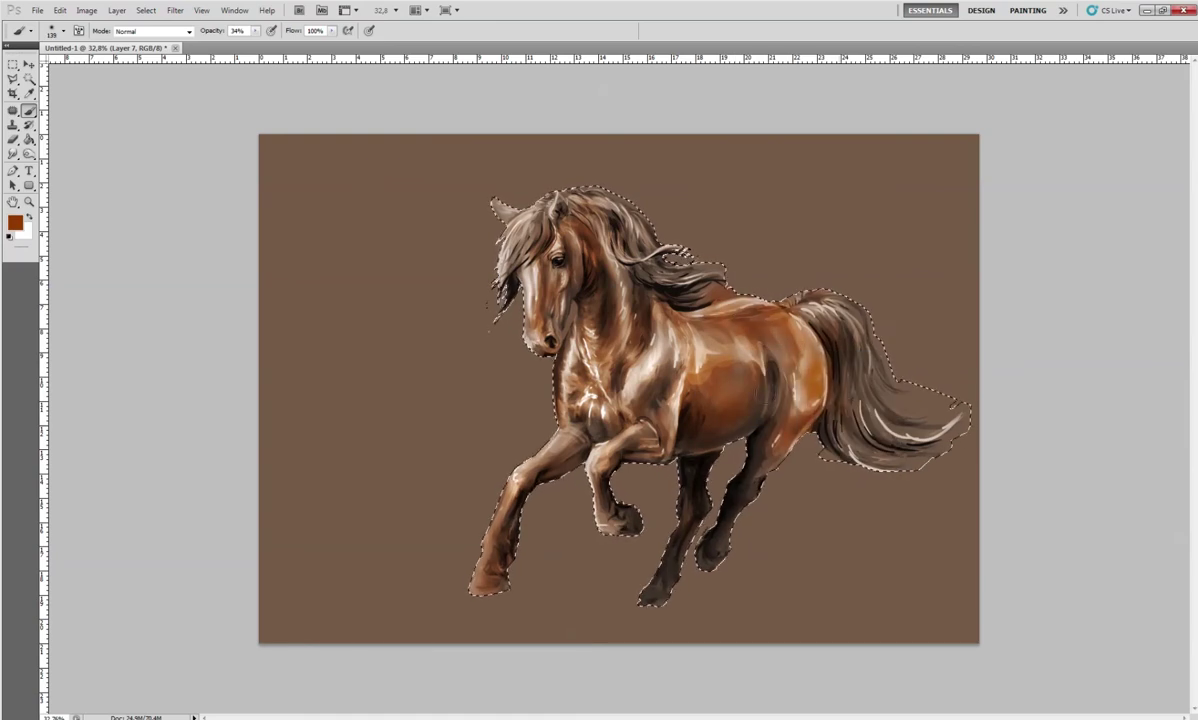
mouse_move(658, 407)
mouse_down()
mouse_move(613, 340)
mouse_move(620, 318)
mouse_up()
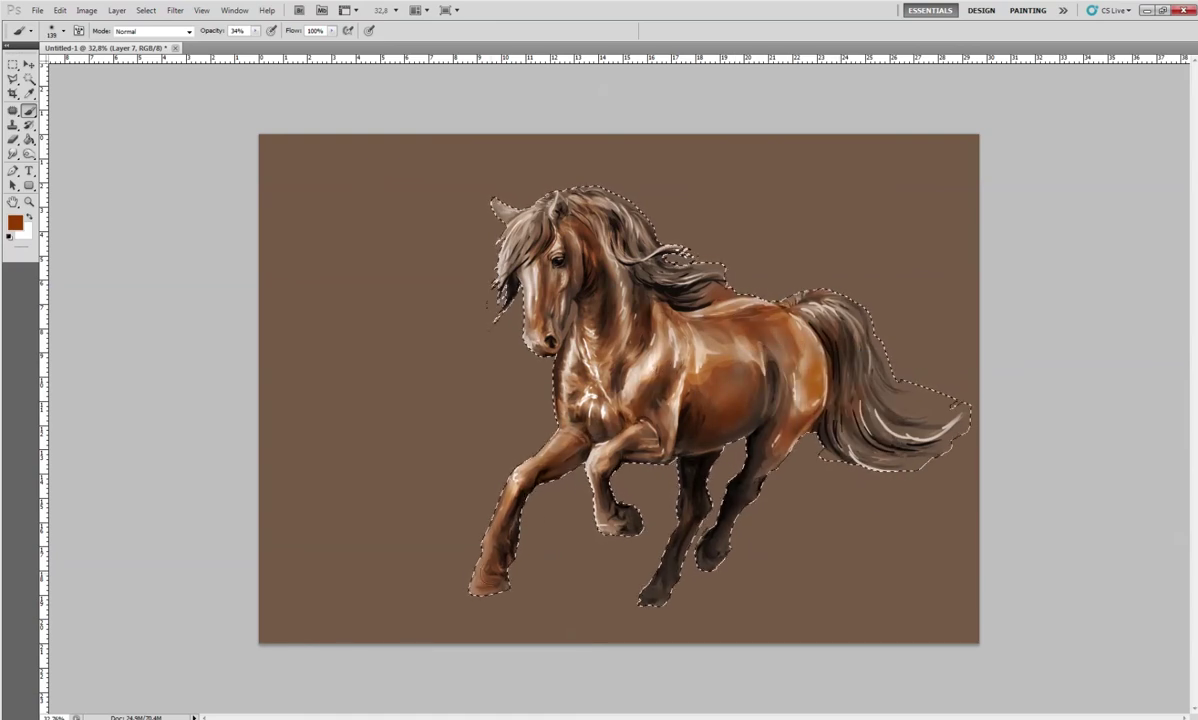
drag(590, 380, 582, 262)
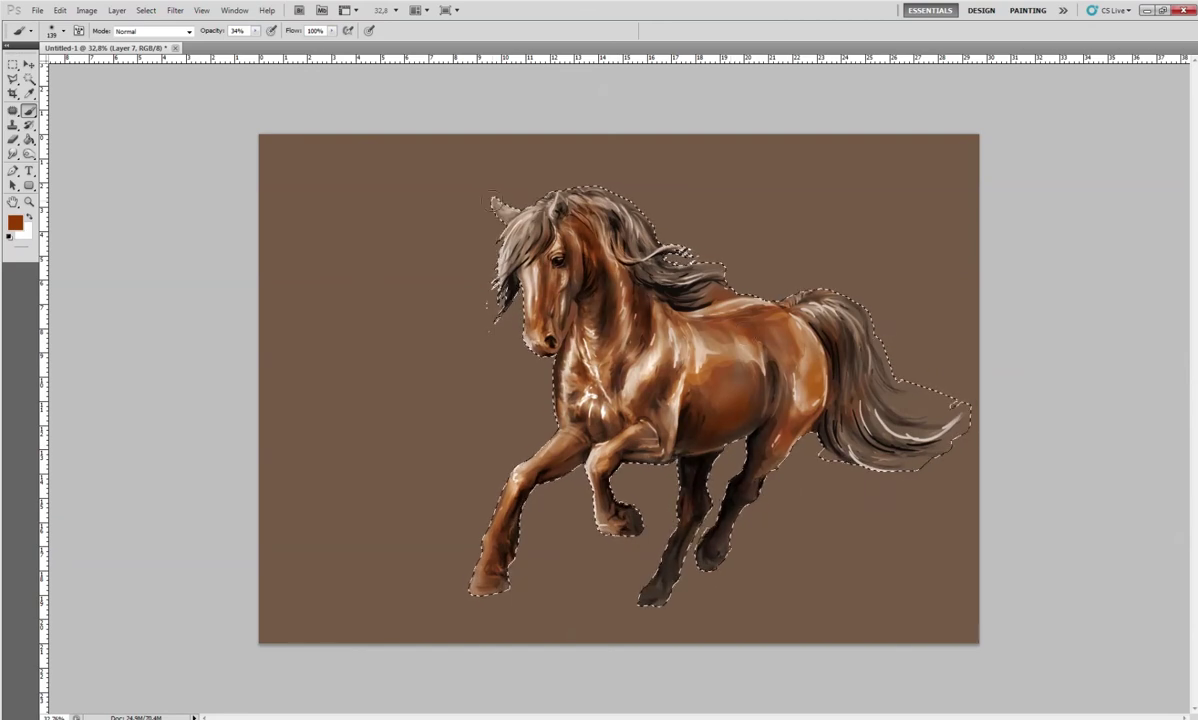
Set the foreground colour to a dark navy blue (080b1e)
click(15, 221)
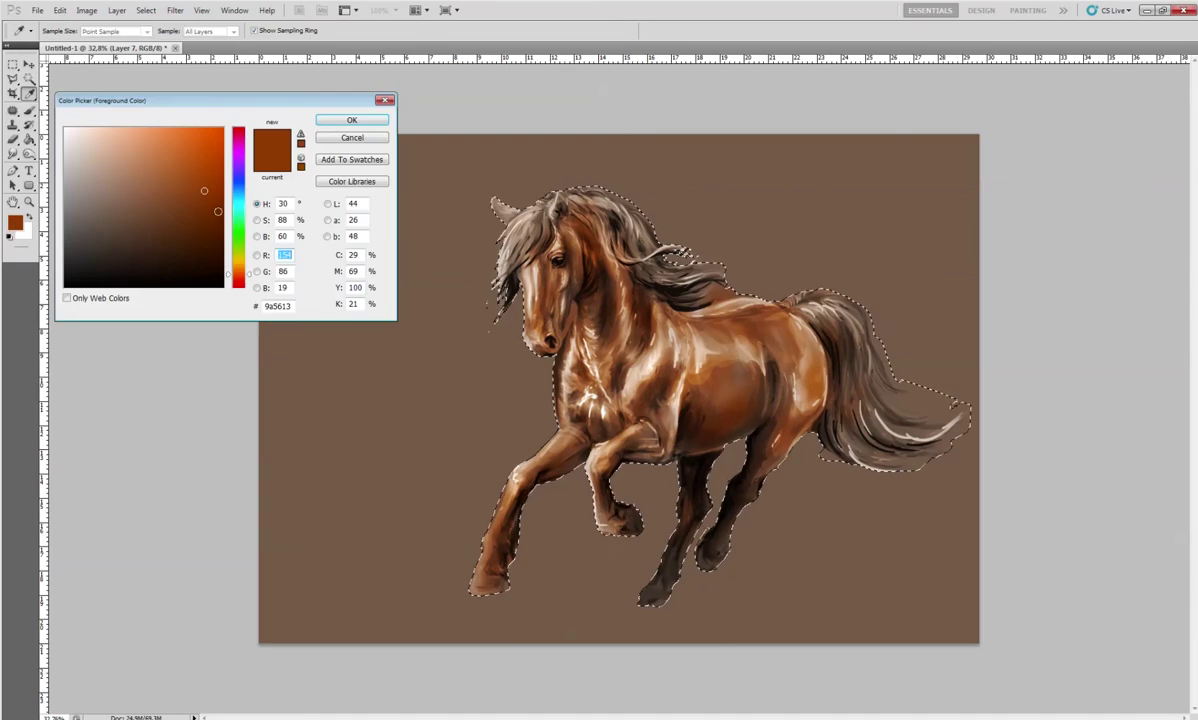
drag(121, 245, 199, 274)
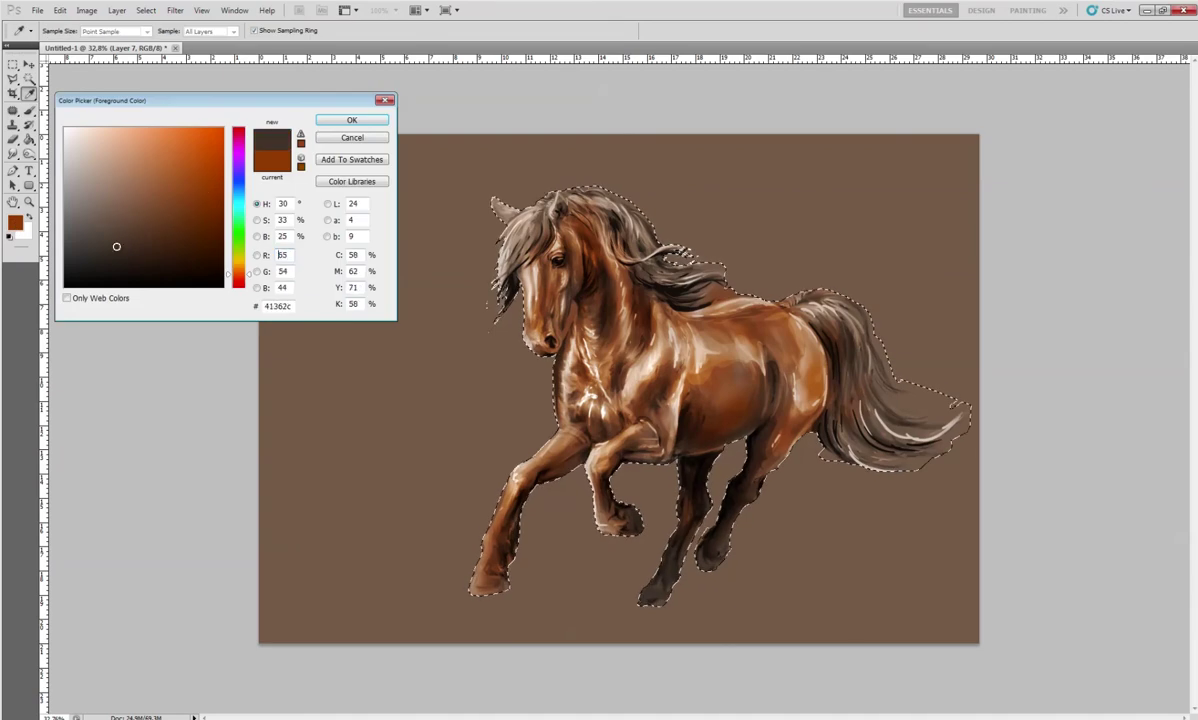
click(238, 185)
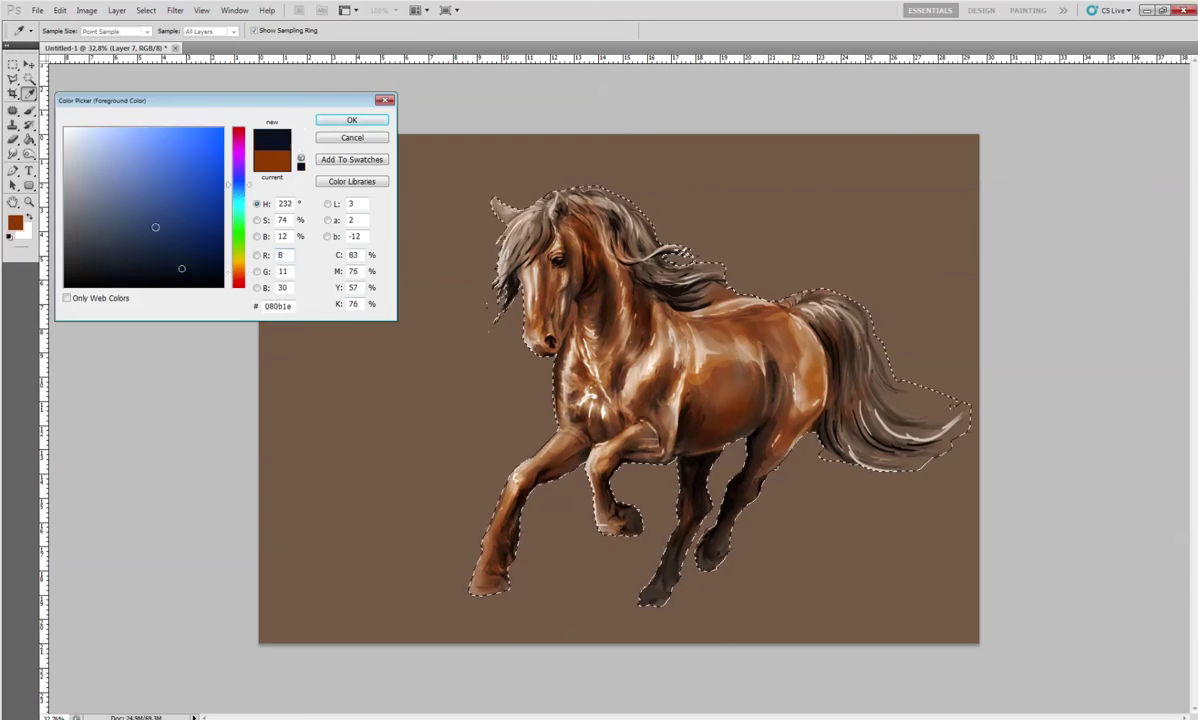
click(168, 255)
click(352, 120)
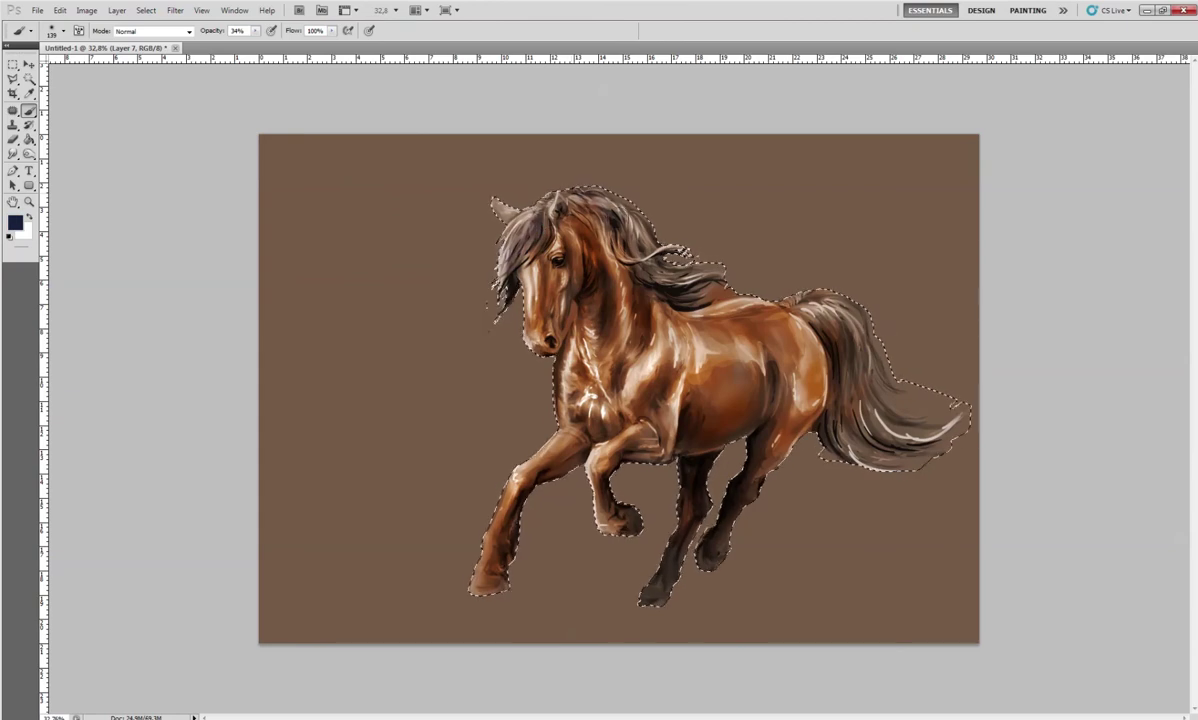
Shade the mane, top of the tail and hindquarters dark blue, then reduce the brush to 85 px
drag(582, 215, 655, 265)
drag(608, 232, 583, 207)
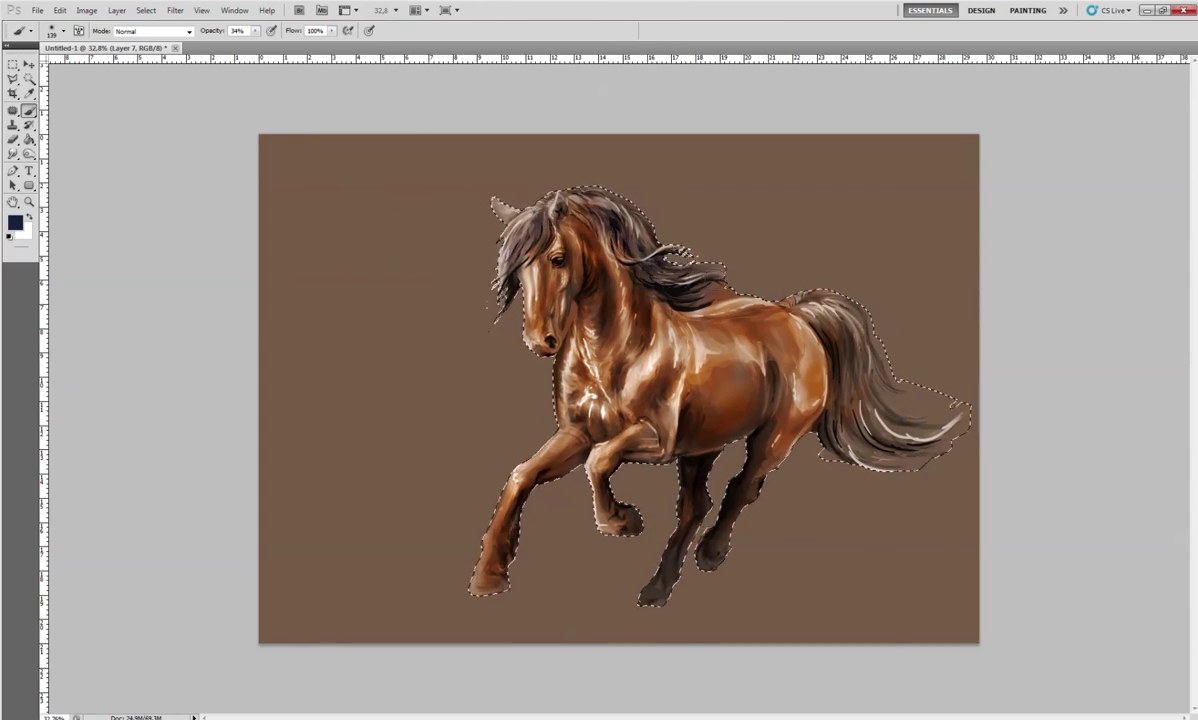
mouse_move(772, 292)
mouse_down()
mouse_move(808, 412)
mouse_move(795, 410)
mouse_move(802, 320)
mouse_move(828, 414)
mouse_move(792, 322)
mouse_move(802, 347)
mouse_up()
drag(815, 415, 790, 385)
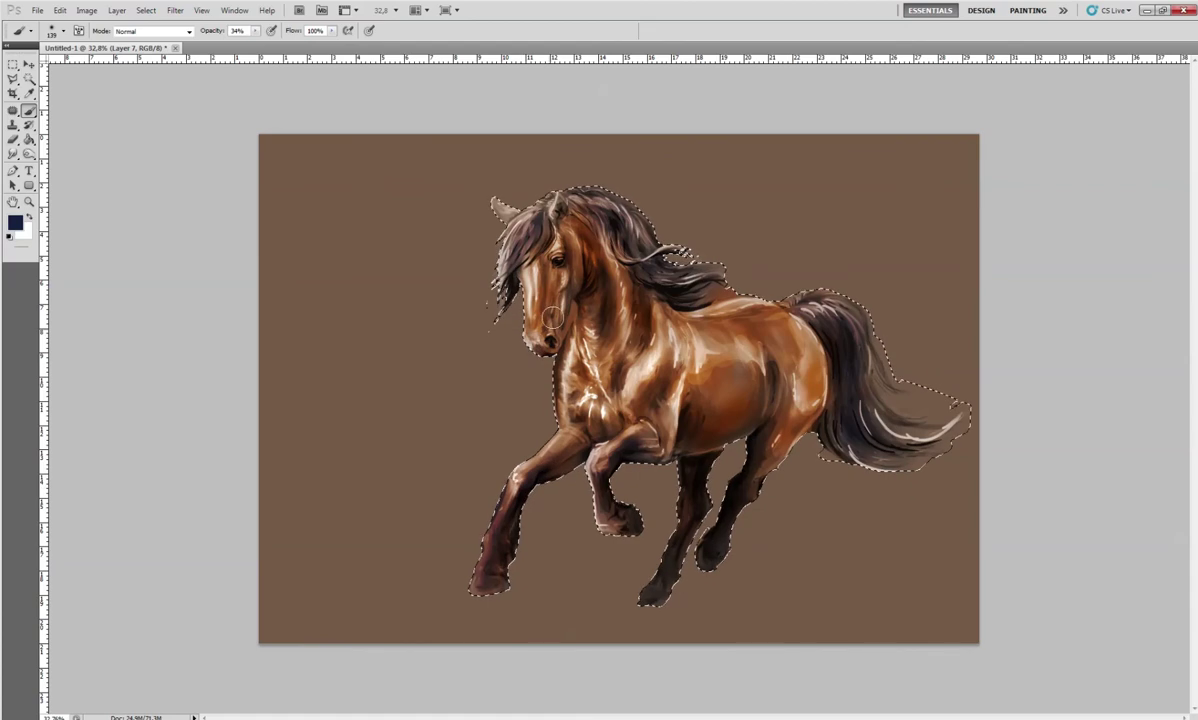
right_click(577, 250)
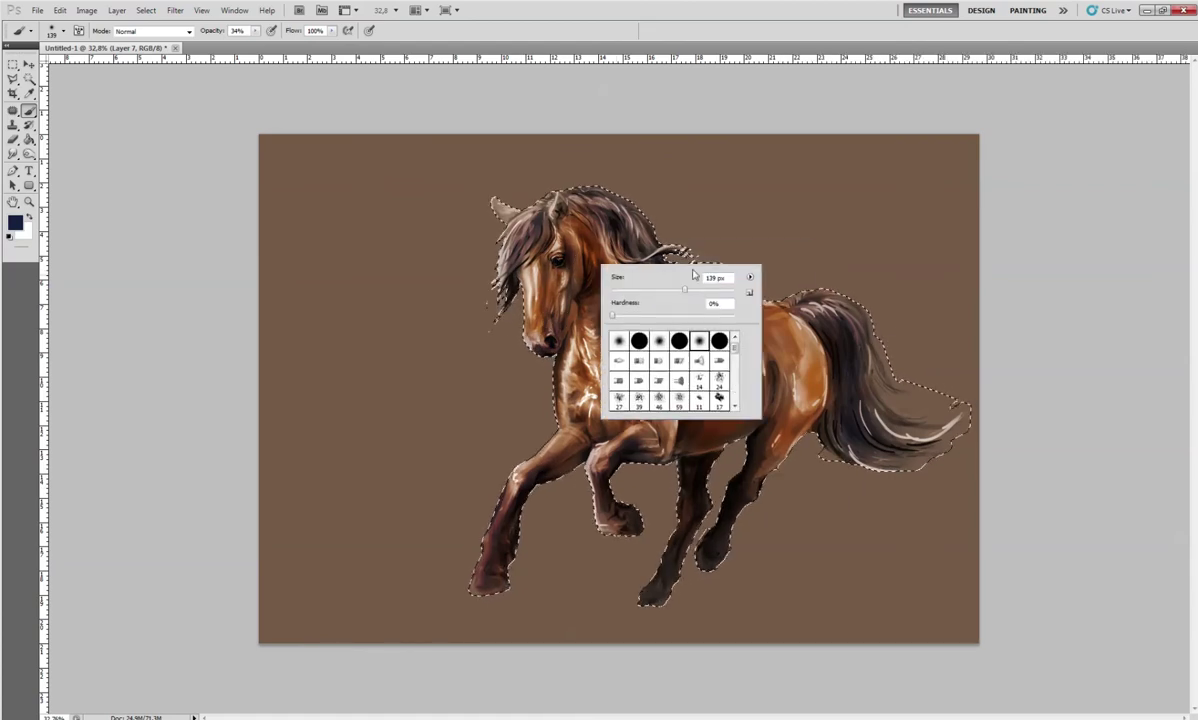
key(Return)
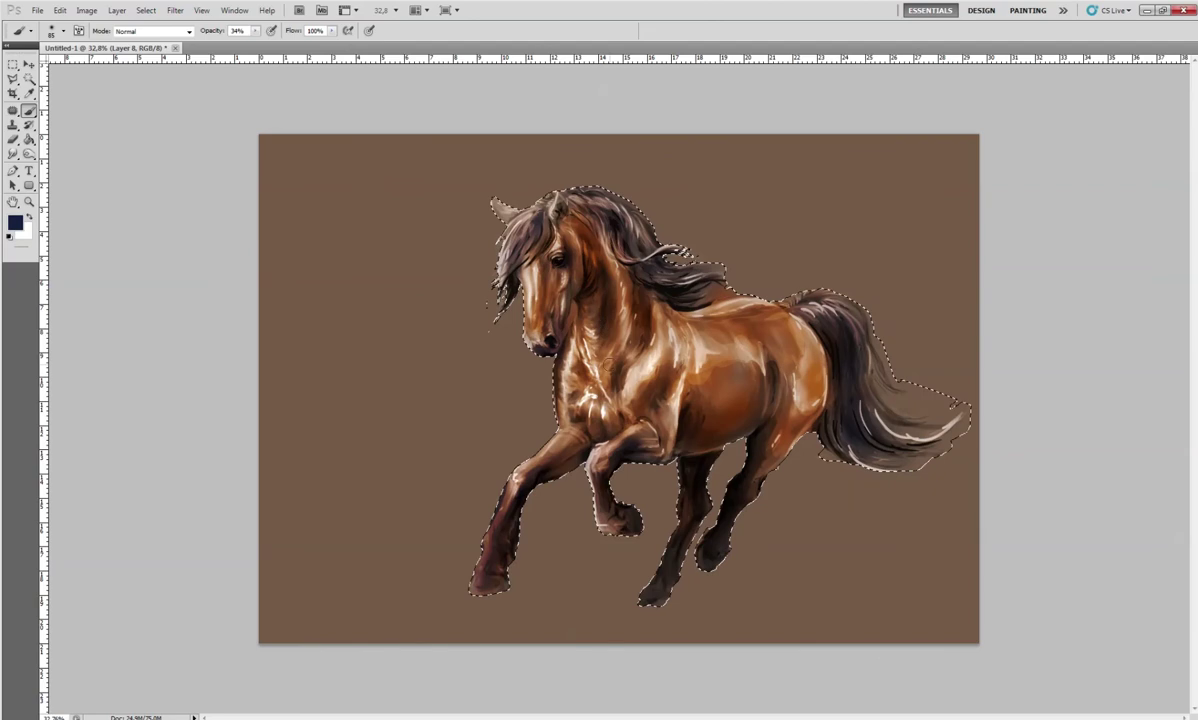
Set the foreground colour to a saturated deep purple-blue
click(15, 221)
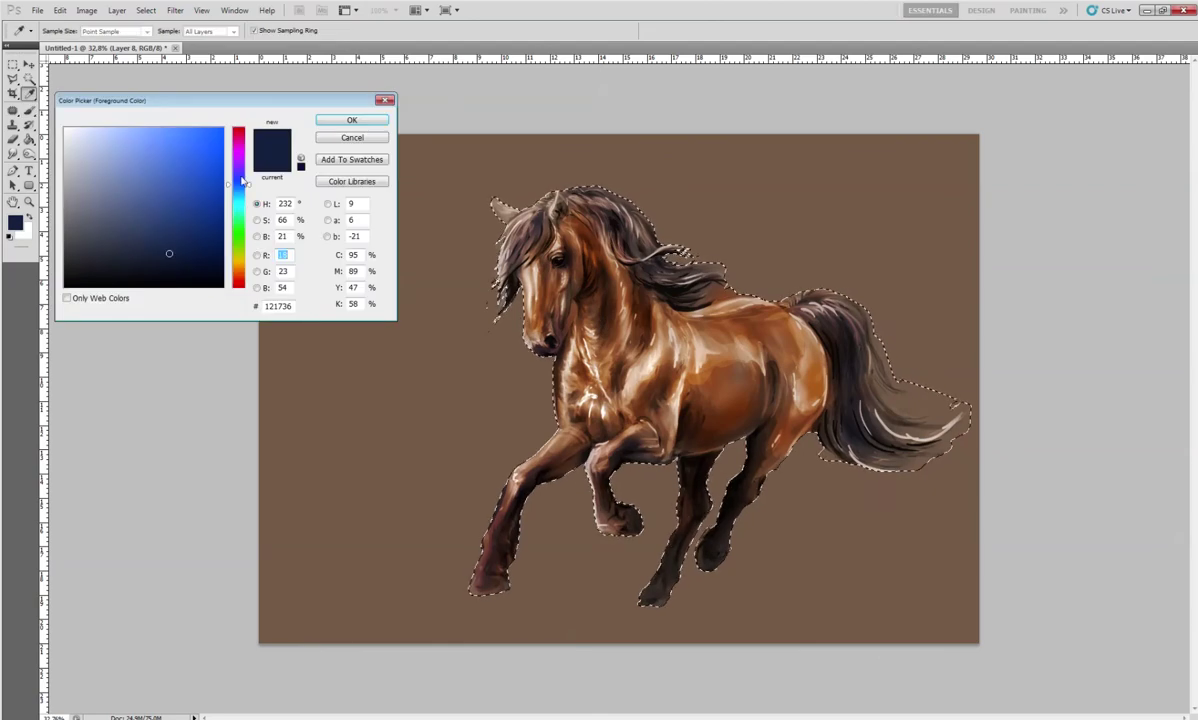
click(241, 180)
drag(188, 232, 160, 229)
click(195, 227)
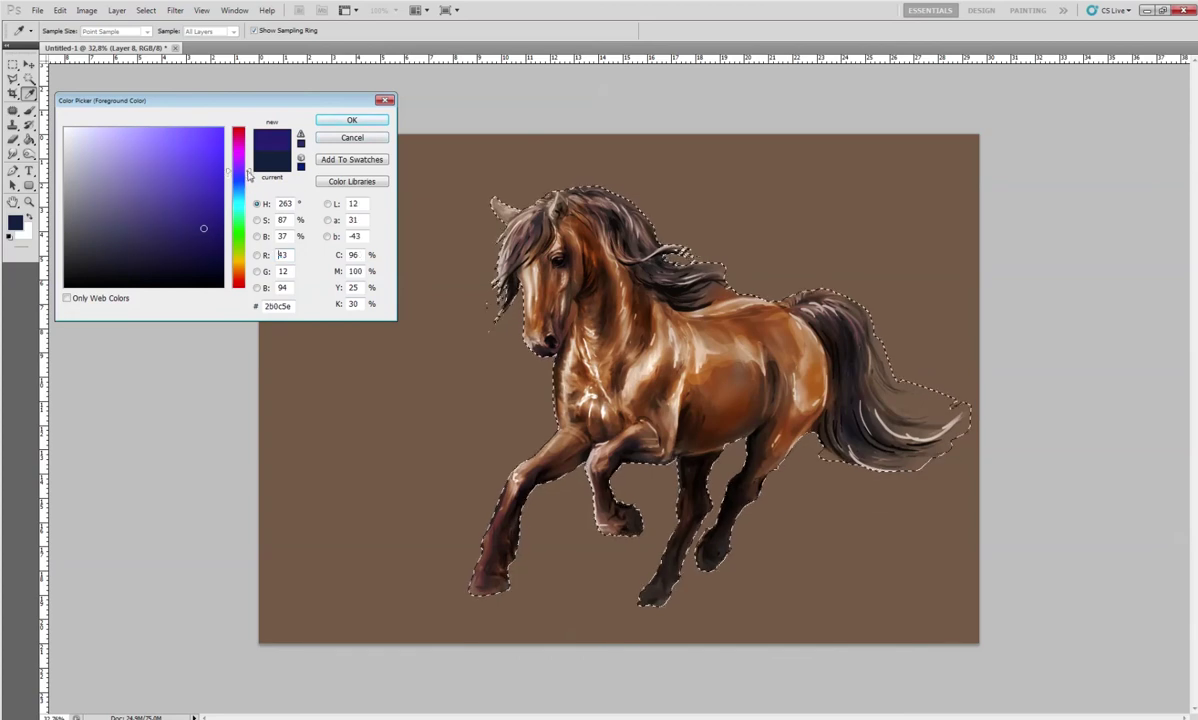
click(351, 120)
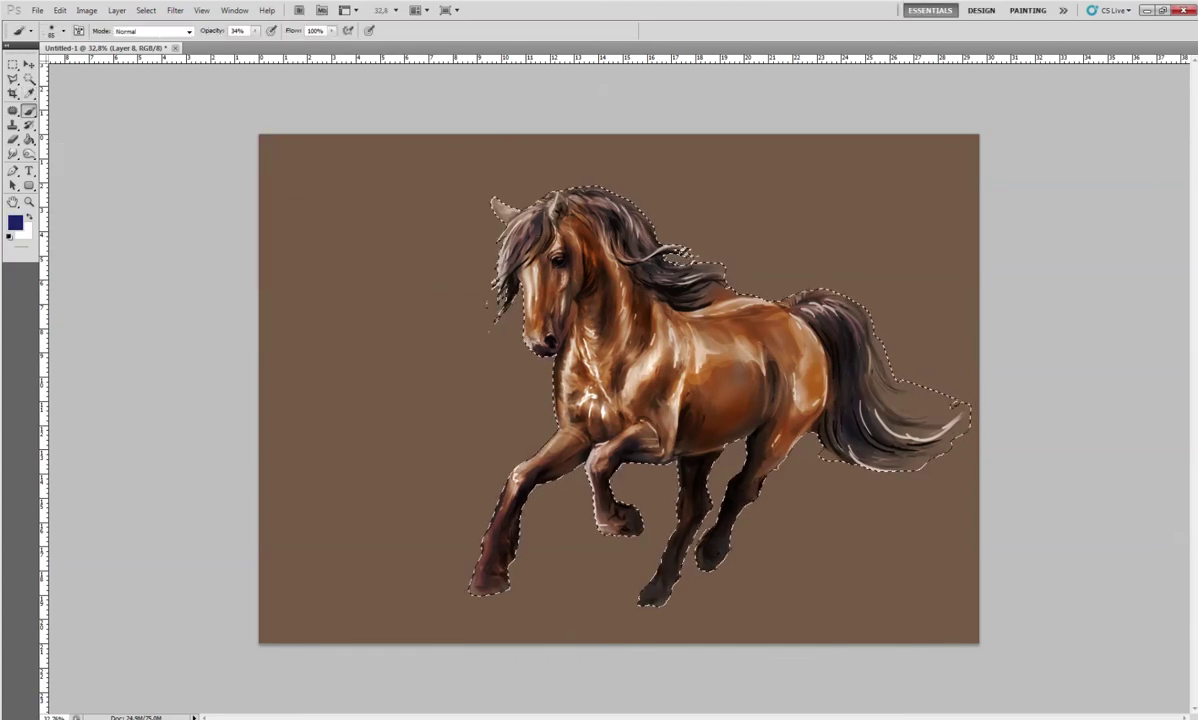
With a 149 px brush, add soft purple shading to belly, hind legs, haunch, neck, face and back
right_click(640, 335)
drag(699, 363, 718, 358)
key(Return)
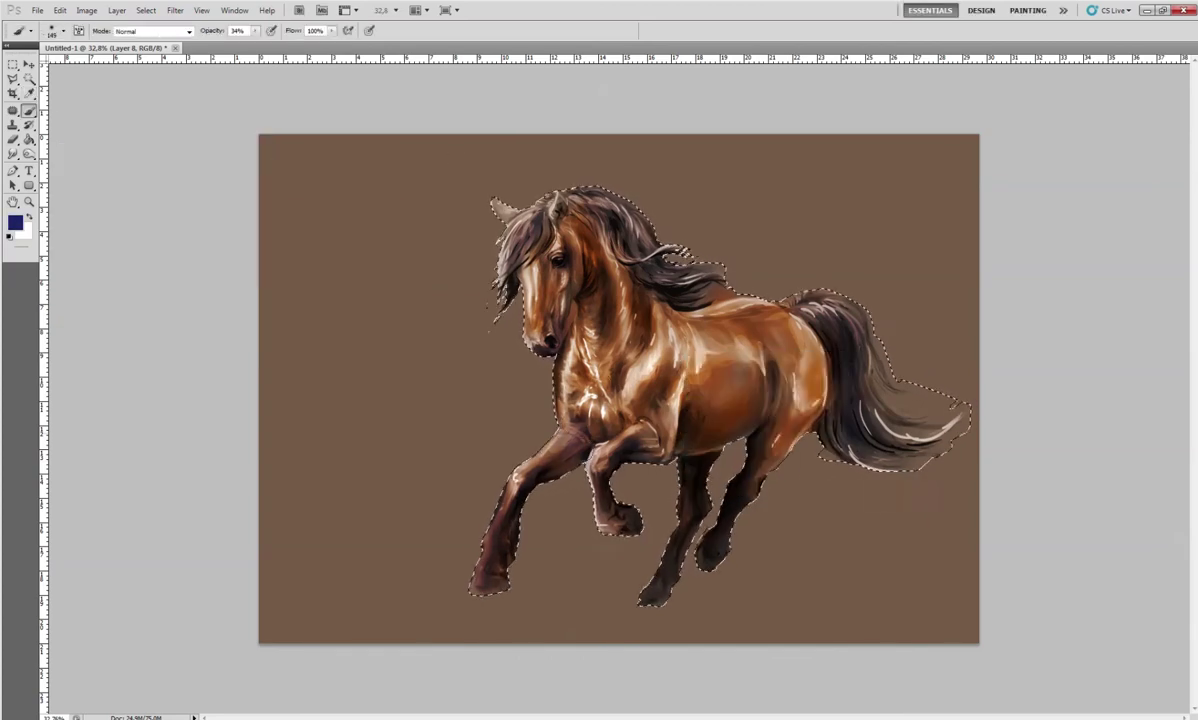
drag(722, 445, 730, 495)
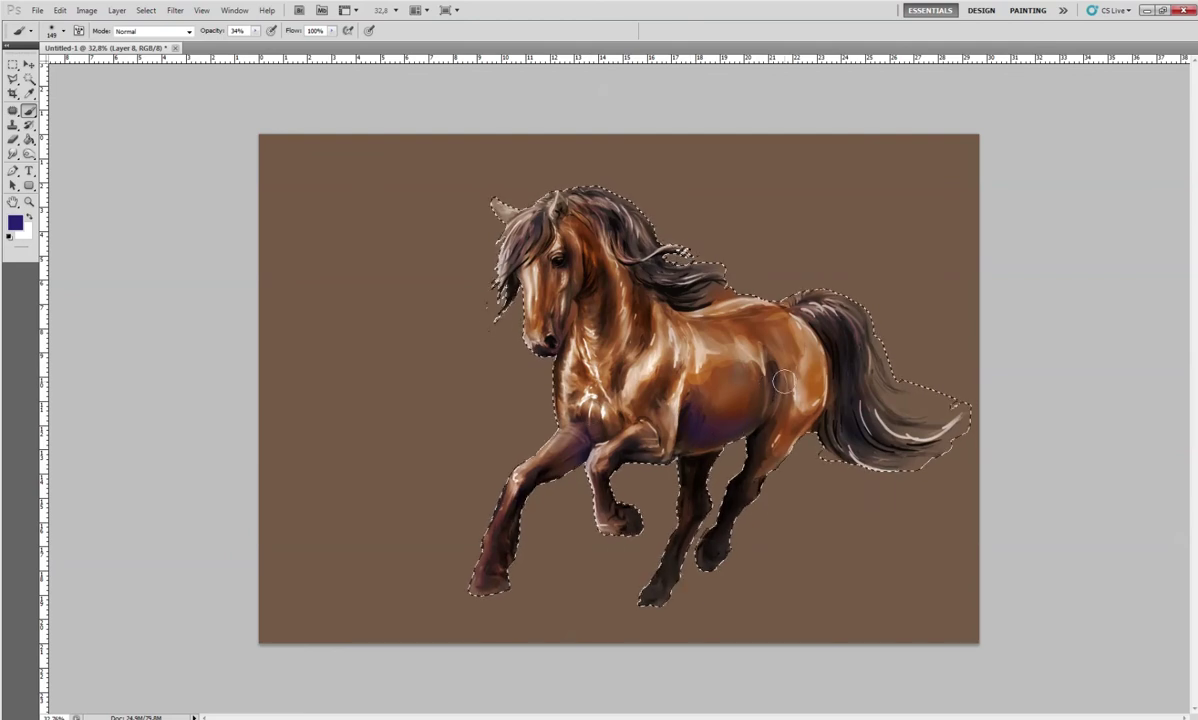
drag(770, 365, 792, 420)
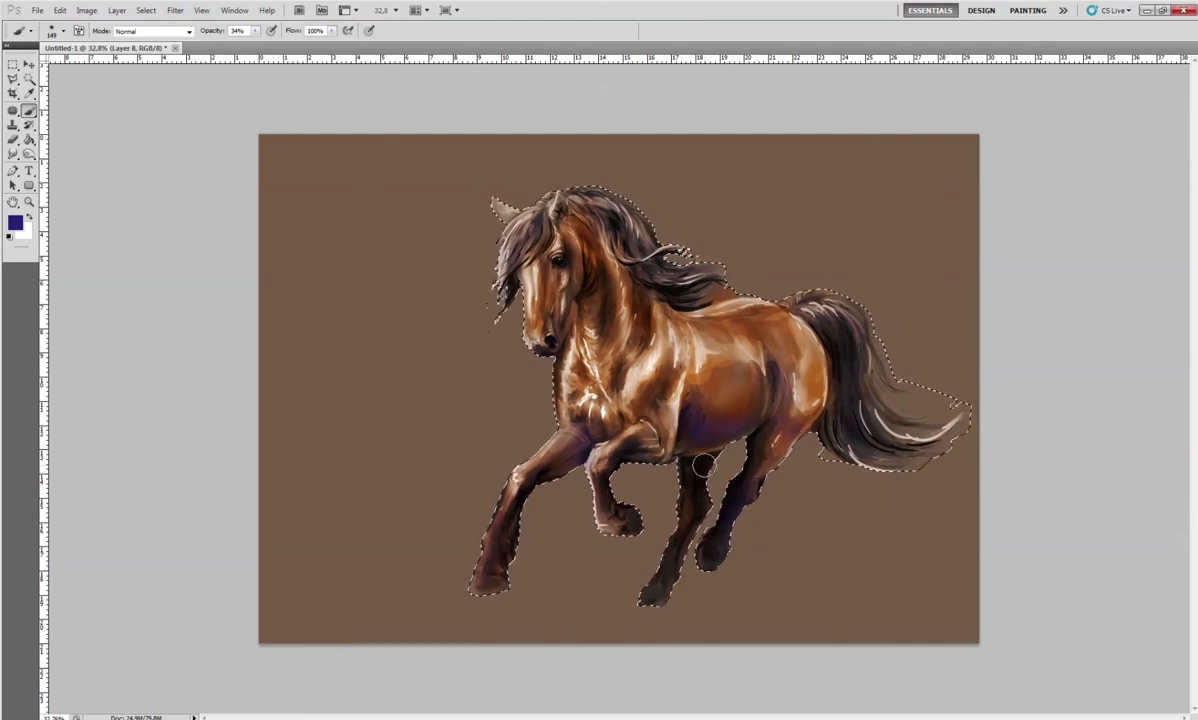
drag(601, 306, 570, 380)
mouse_move(596, 283)
mouse_down()
mouse_move(546, 222)
mouse_move(531, 291)
mouse_up()
mouse_move(543, 227)
mouse_down()
mouse_move(550, 257)
mouse_move(652, 280)
mouse_move(640, 310)
mouse_up()
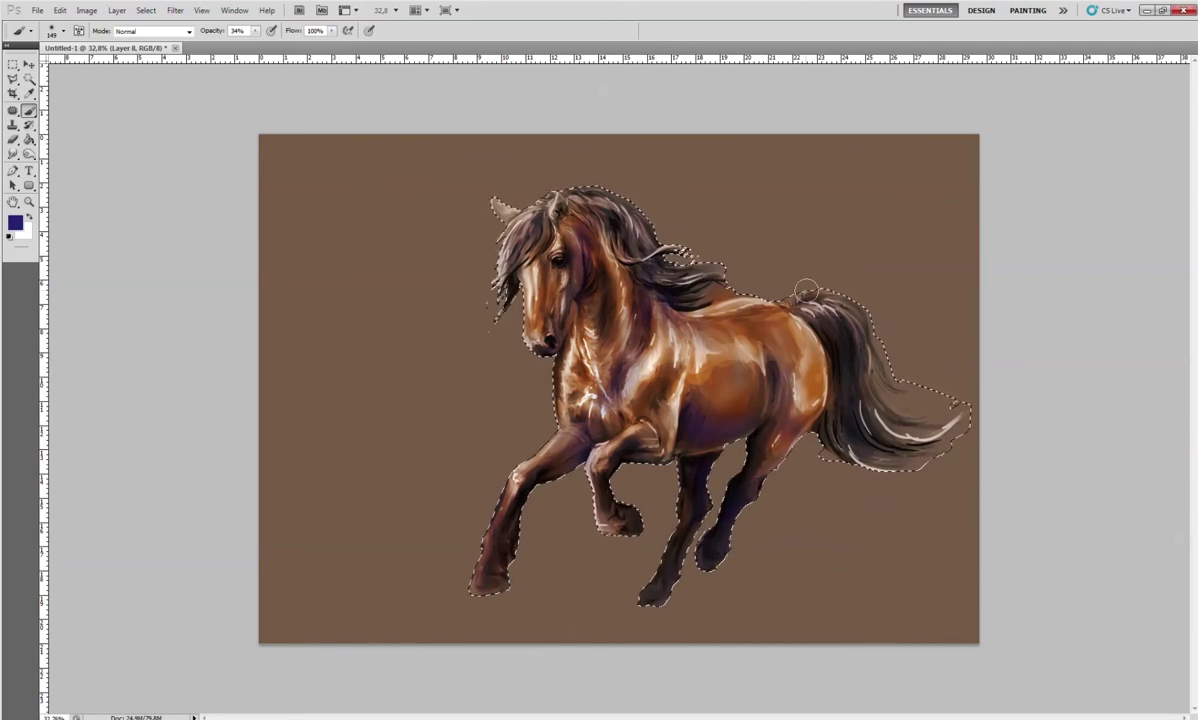
drag(782, 338, 745, 305)
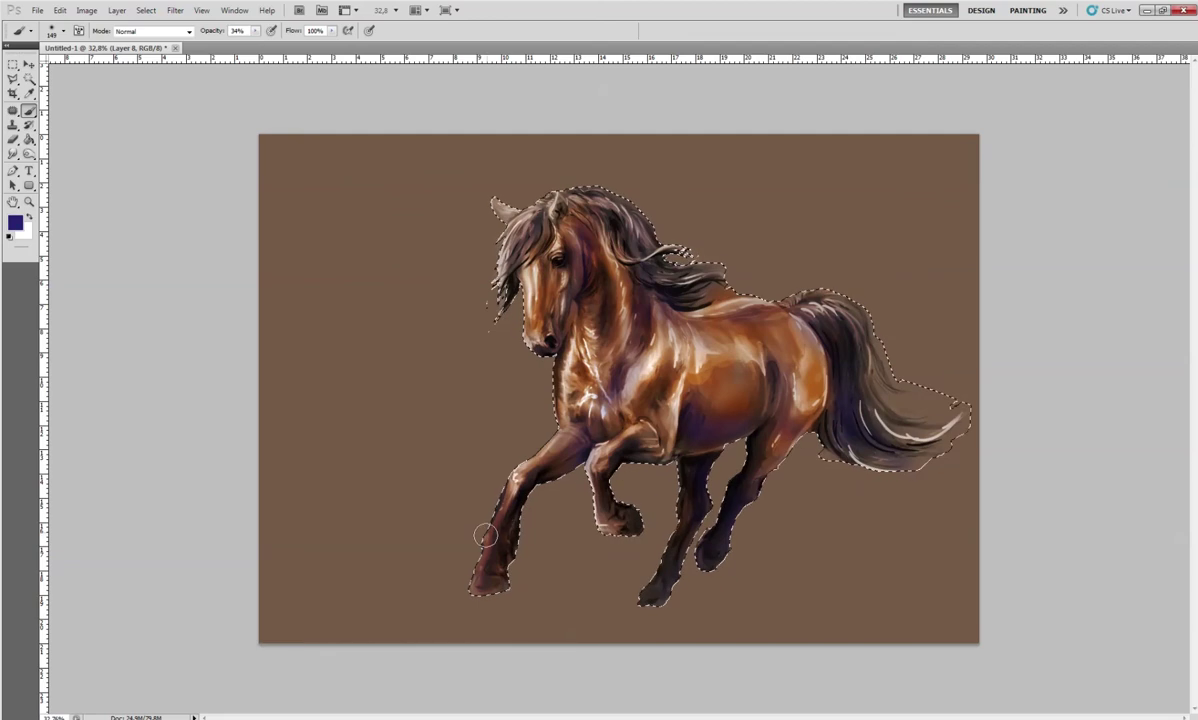
Sample orange-brown from the horse's body and lighten the forehead and forelock with it
alt+click(657, 350)
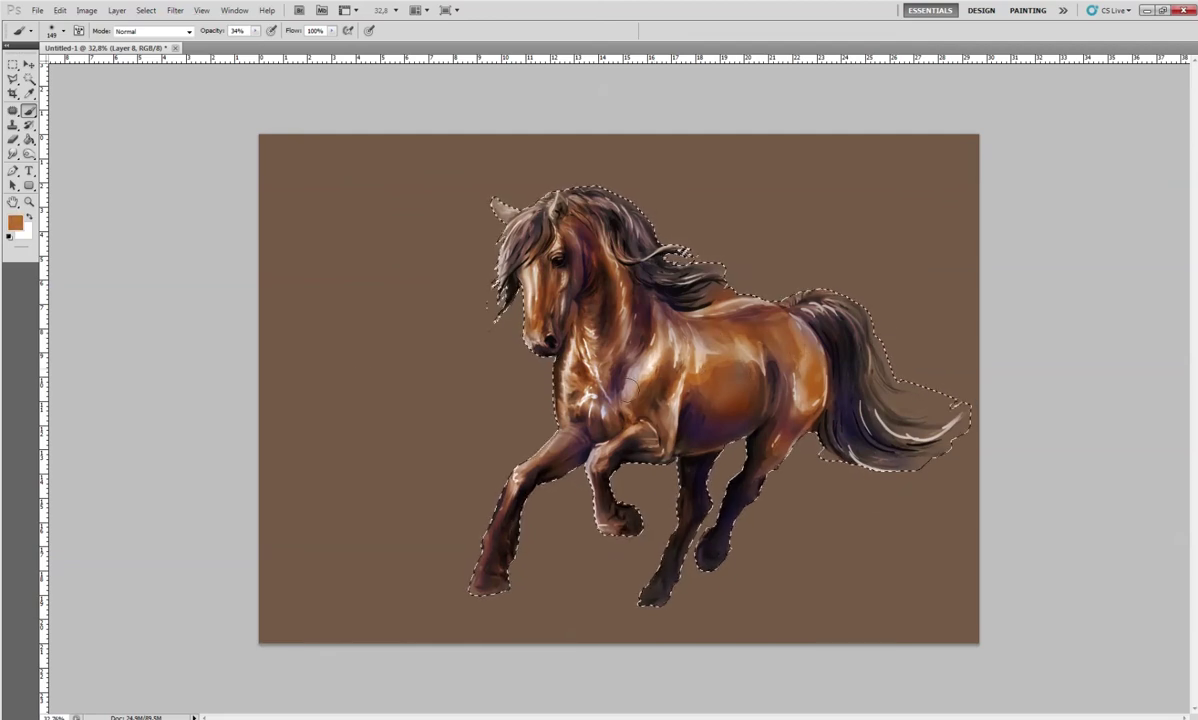
drag(572, 222, 550, 242)
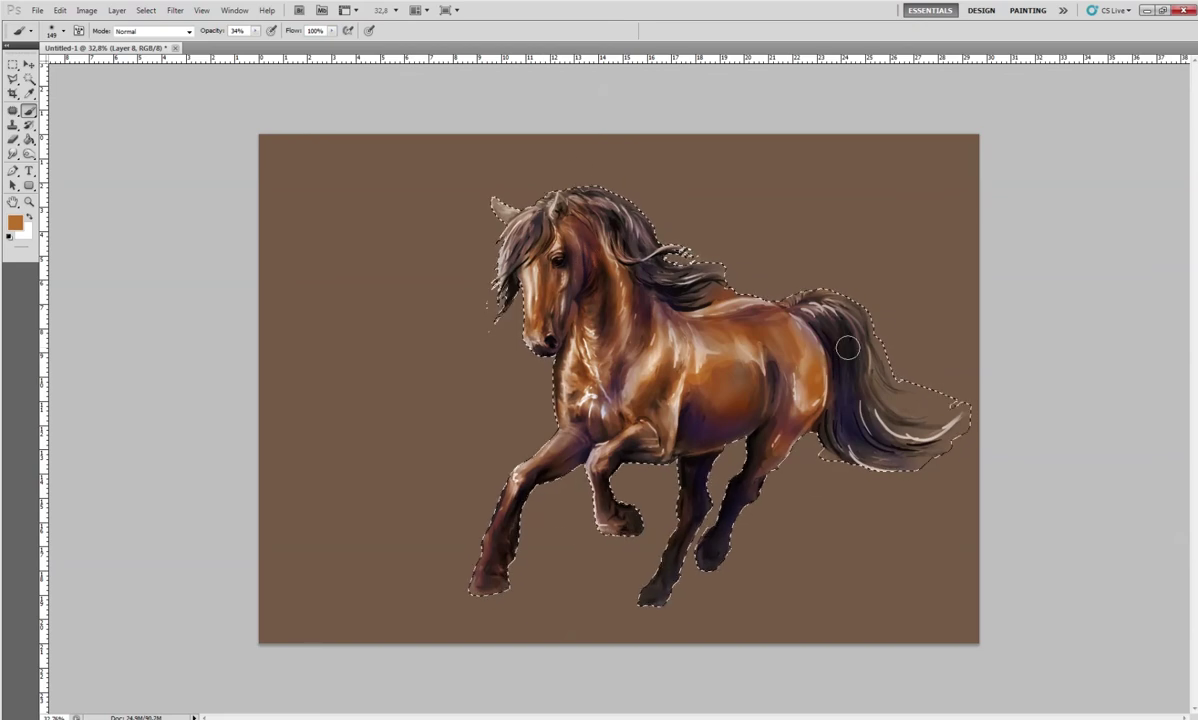
alt+click(709, 448)
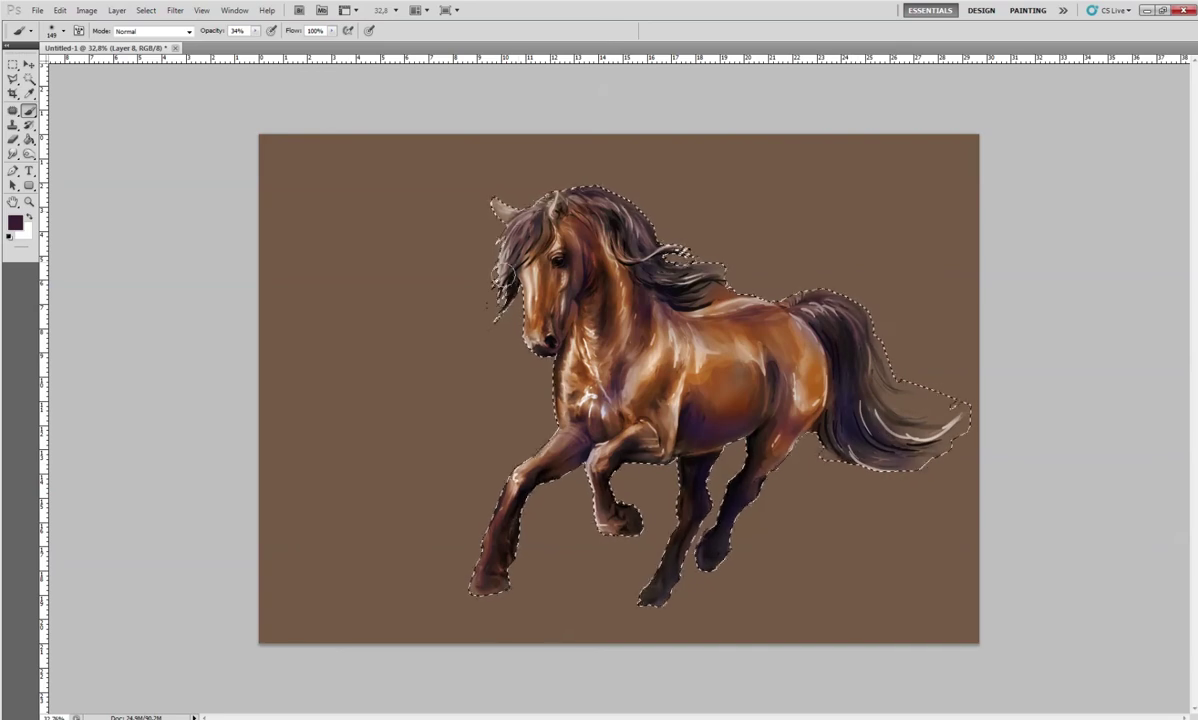
alt+click(522, 286)
key(ctrl+h)
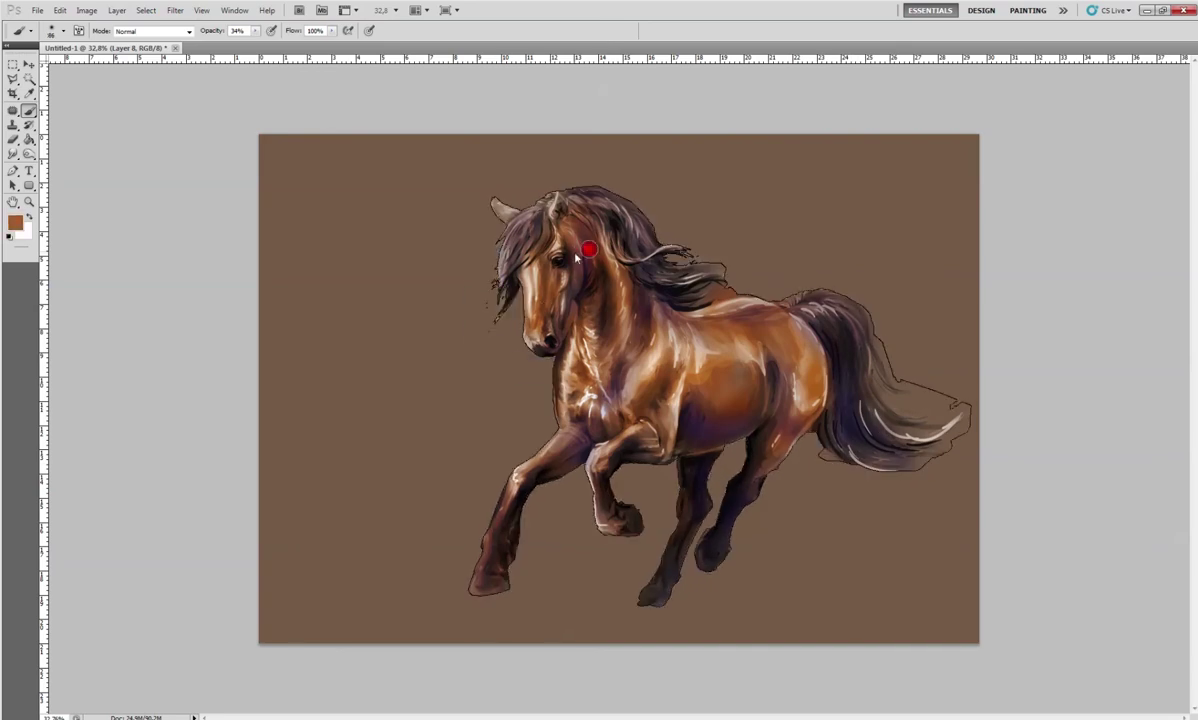
key(ctrl+h)
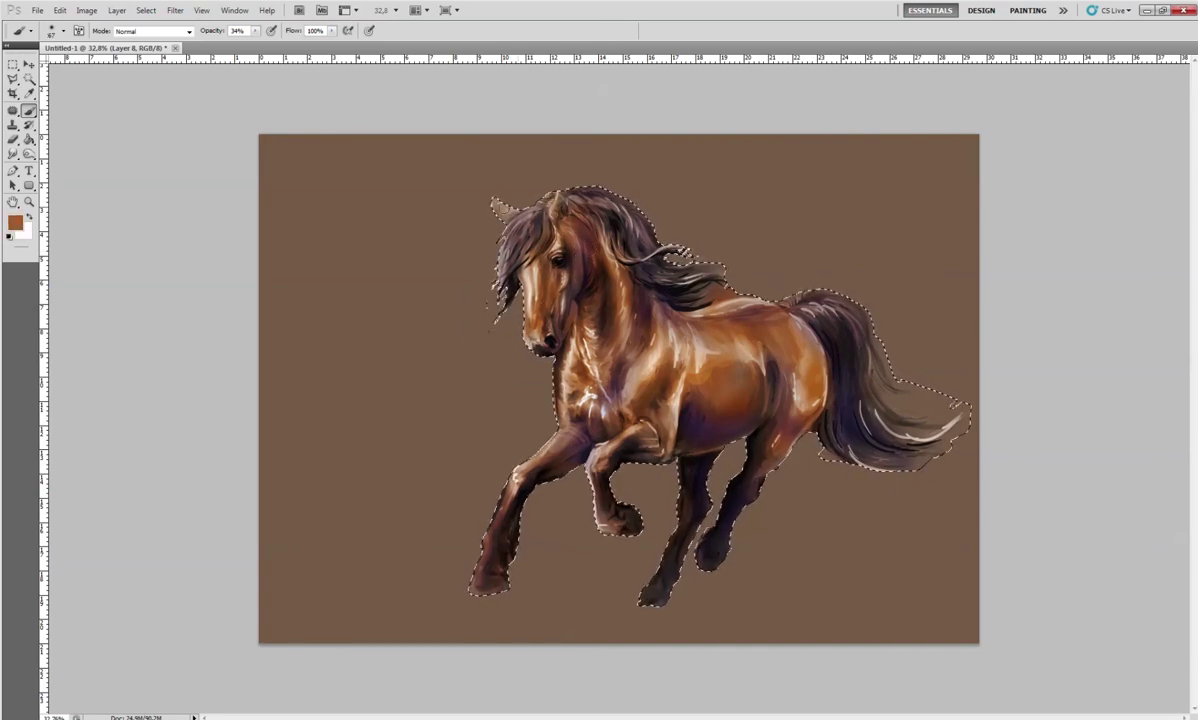
Sample a dark rust-brown from the horse's body and neck, toggling extras with Ctrl+H
key(ctrl+h)
alt+click(709, 374)
key(ctrl+h)
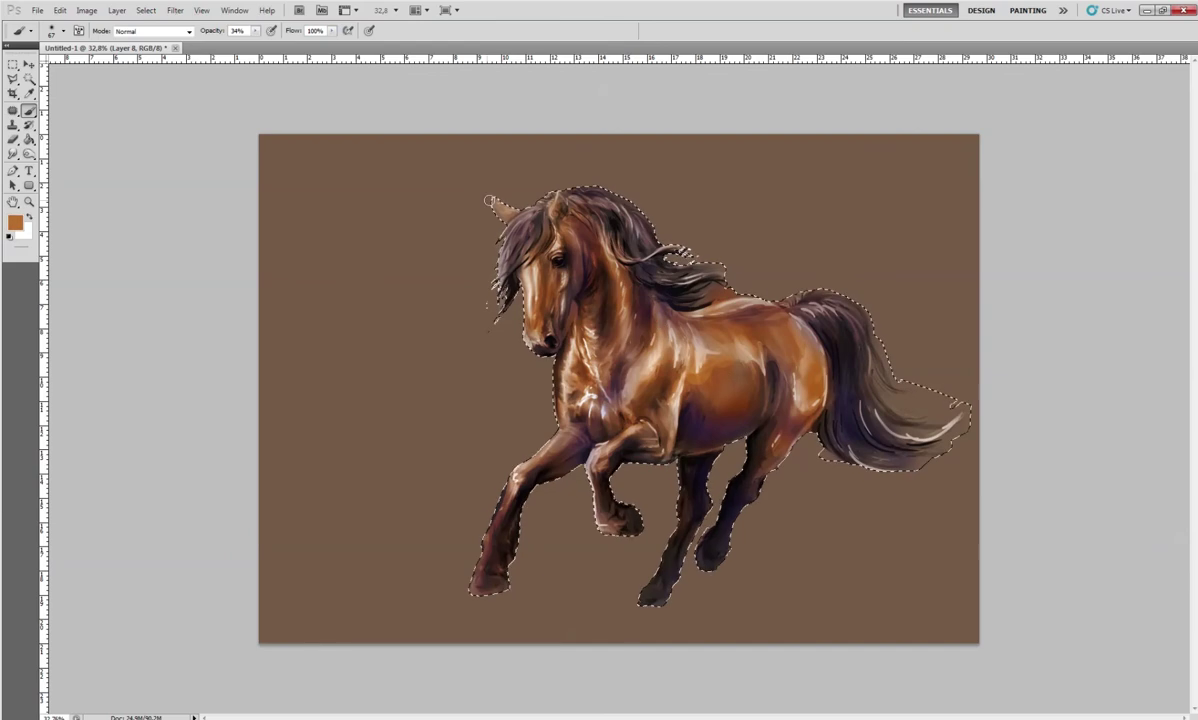
key(ctrl+h)
alt+click(700, 365)
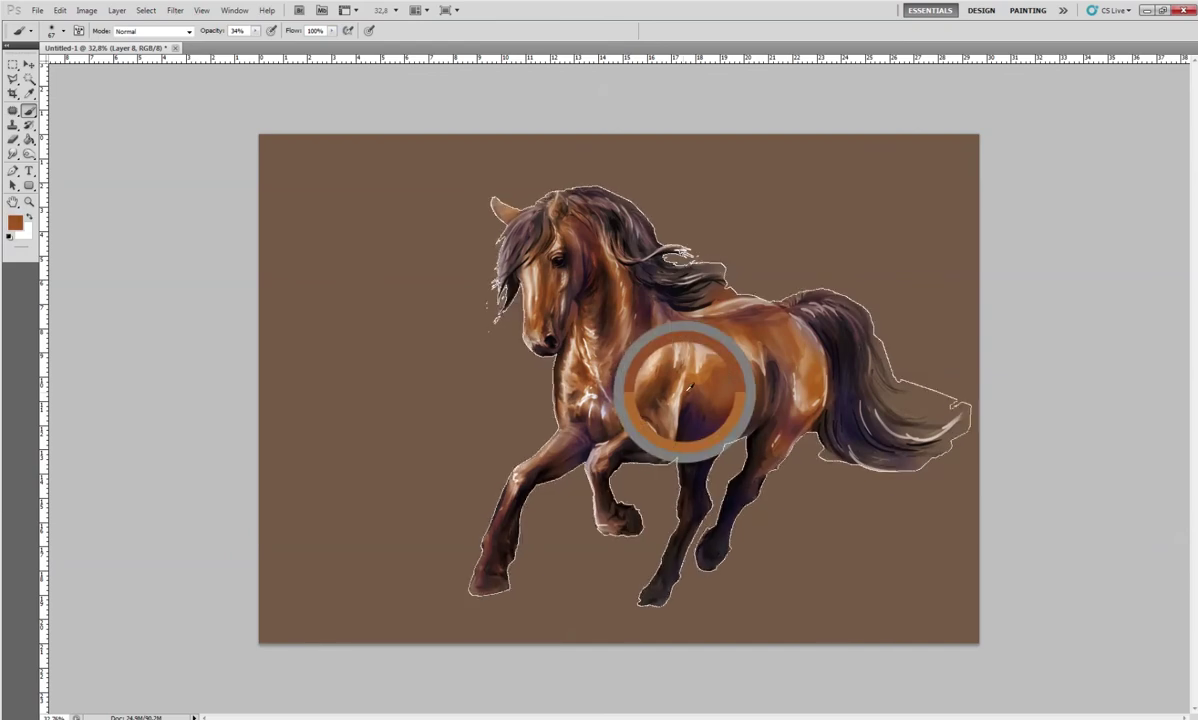
alt+click(613, 295)
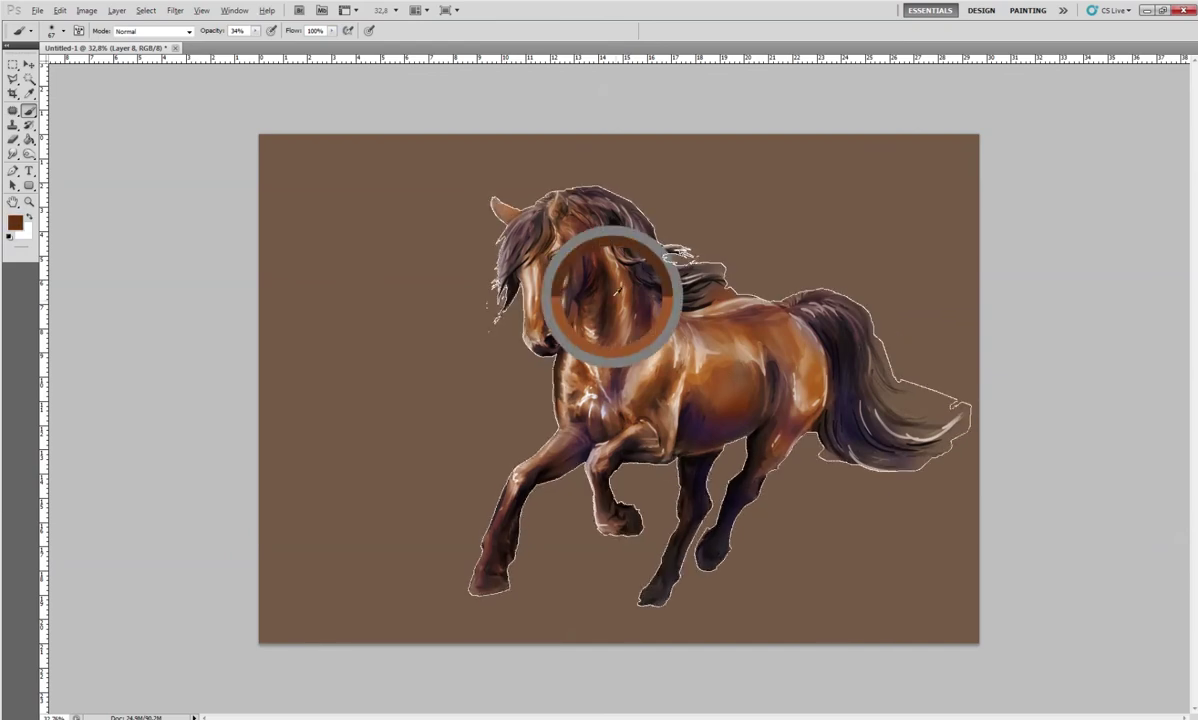
key(ctrl+h)
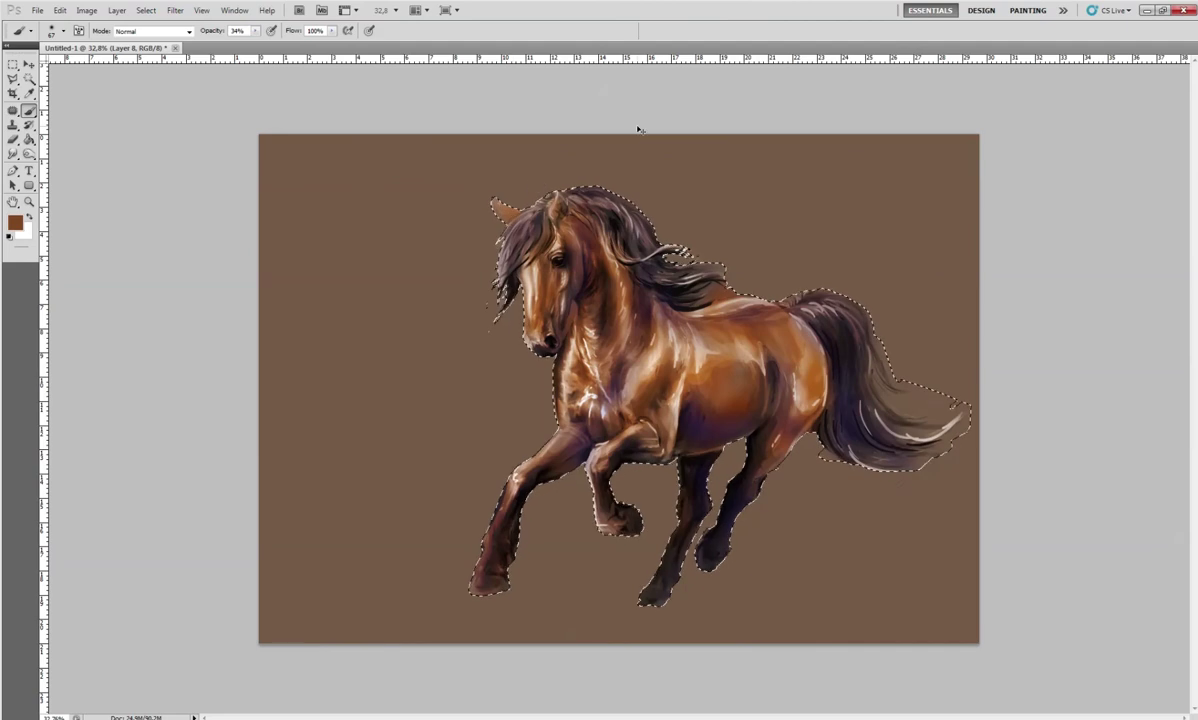
key(ctrl+h)
key(ctrl+h)
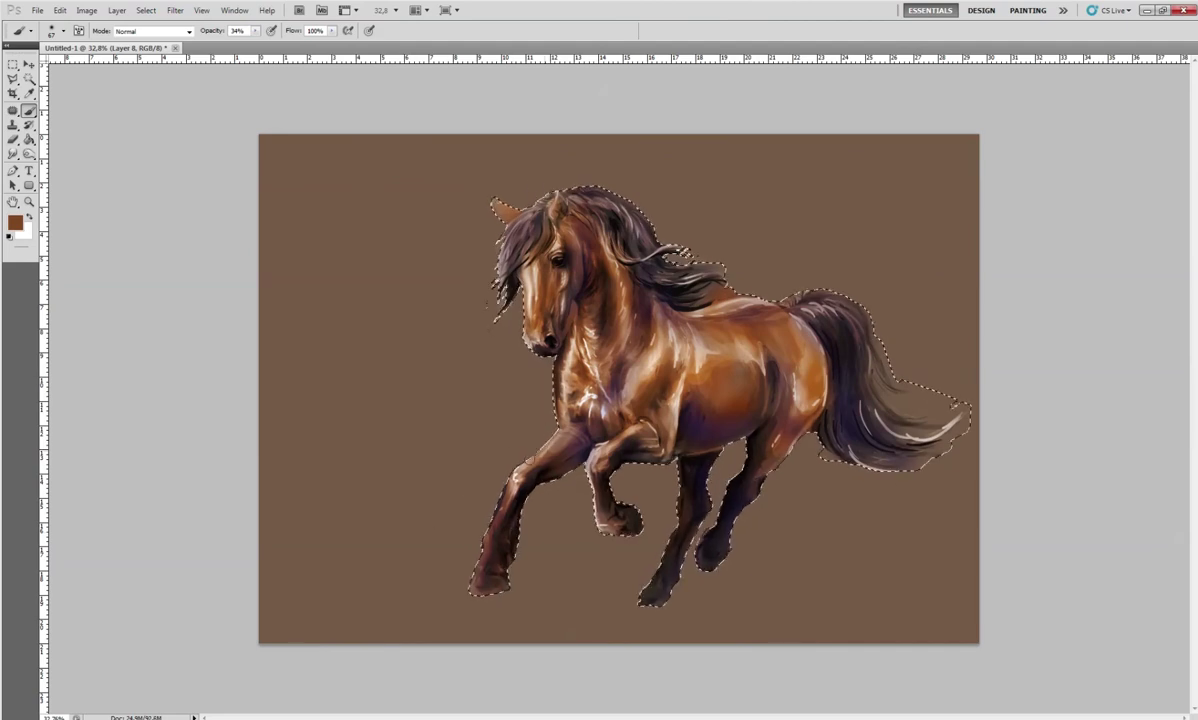
key(ctrl+h)
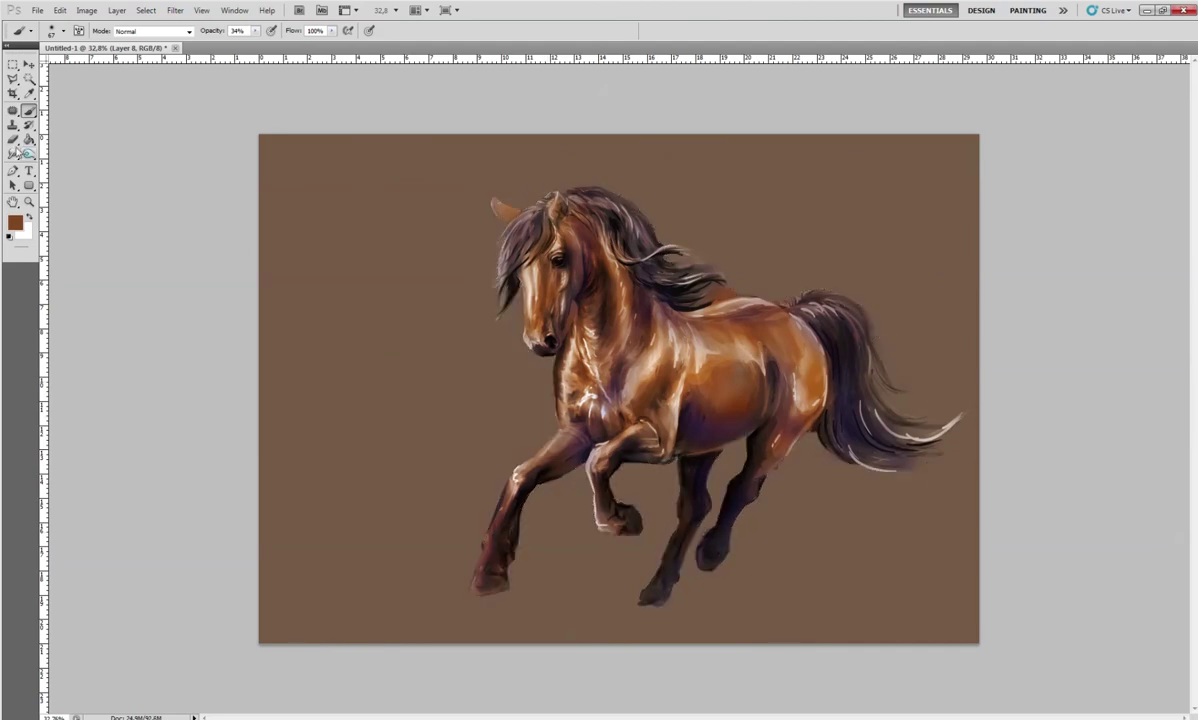
Merge the visible layers together, including a newly added empty layer
click(13, 140)
right_click(523, 488)
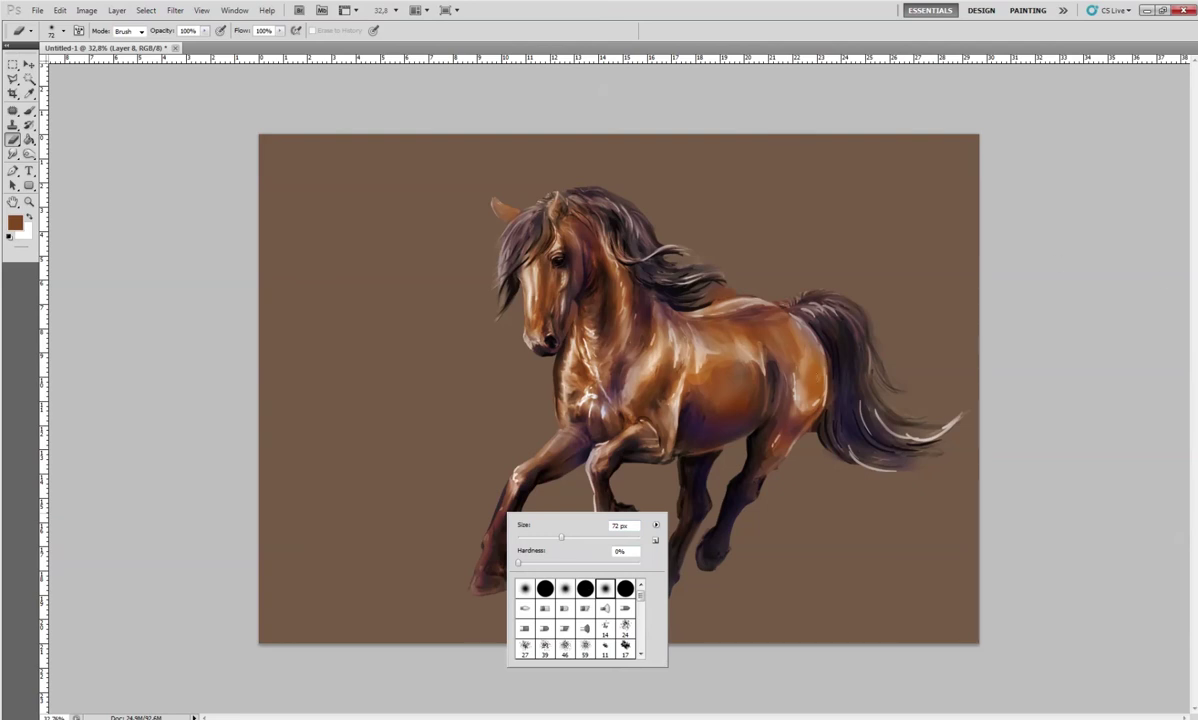
key(ctrl+shift+e)
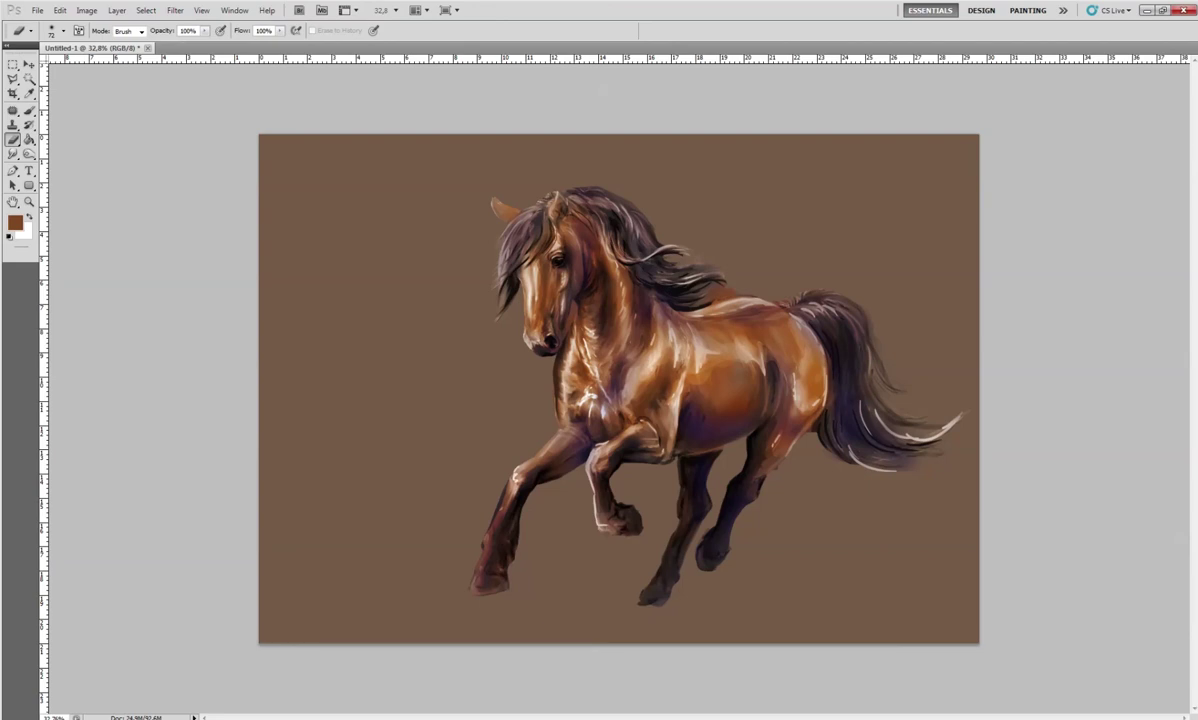
key(ctrl+shift+alt+n)
key(ctrl+shift+e)
Zoom in and lasso-select the gap left of the front leg
click(12, 78)
key(ctrl+plus)
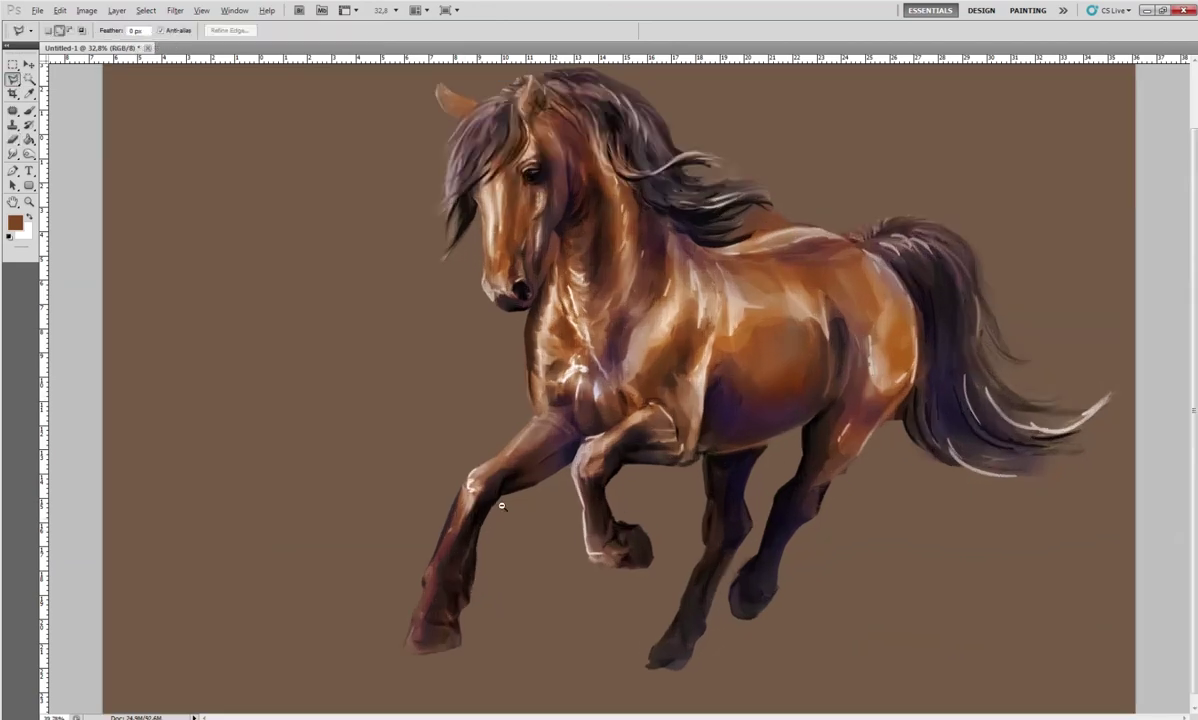
click(502, 507)
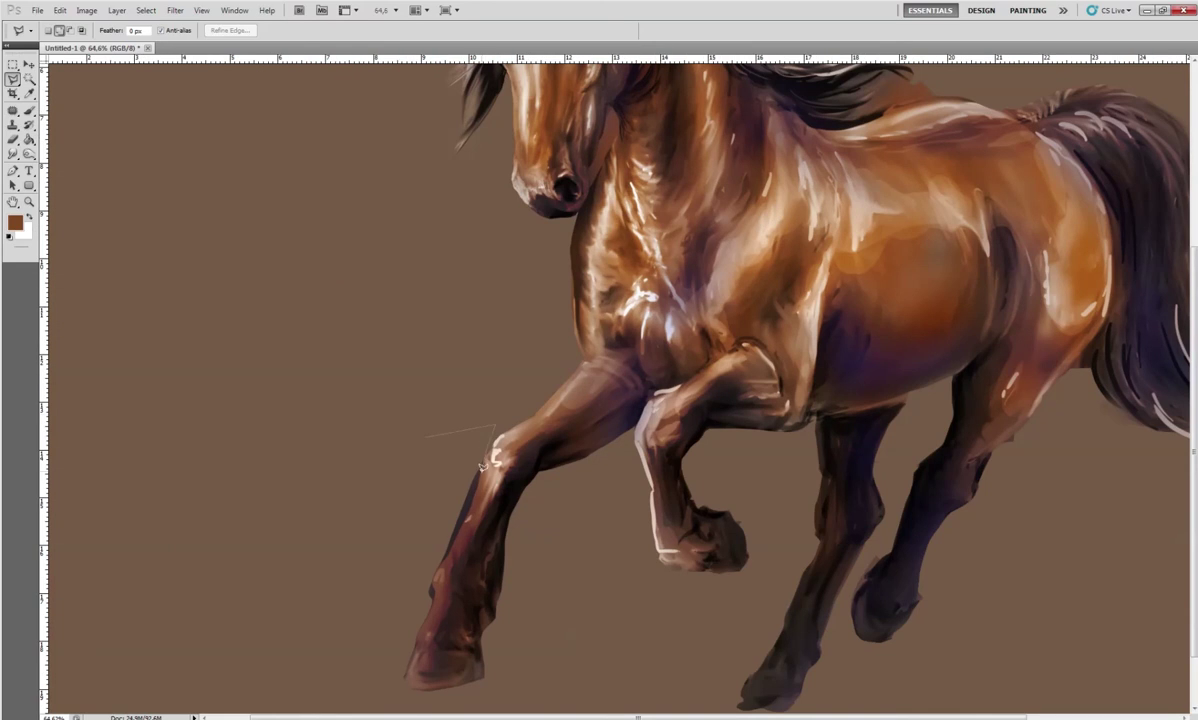
click(432, 590)
click(420, 635)
click(382, 653)
double_click(335, 597)
Add the strip along the neck edge to the selection and fill it with background brown on a new layer
drag(503, 383, 510, 420)
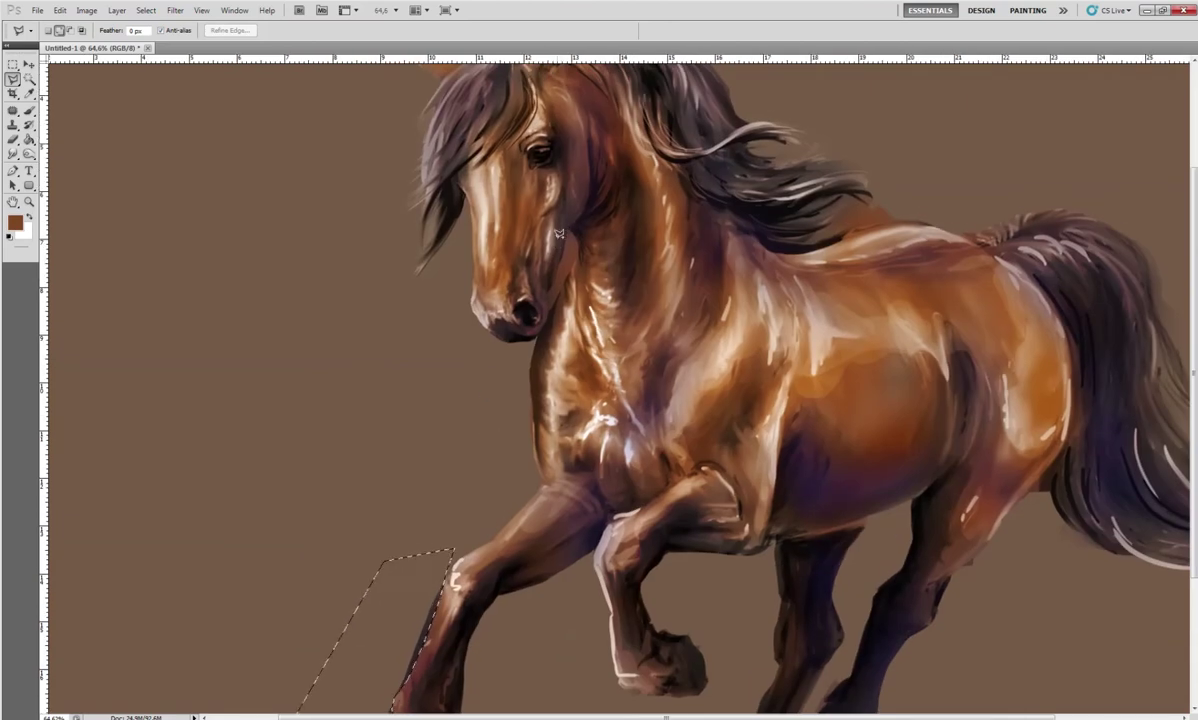
scroll(565, 179, up, 5)
drag(562, 184, 523, 318)
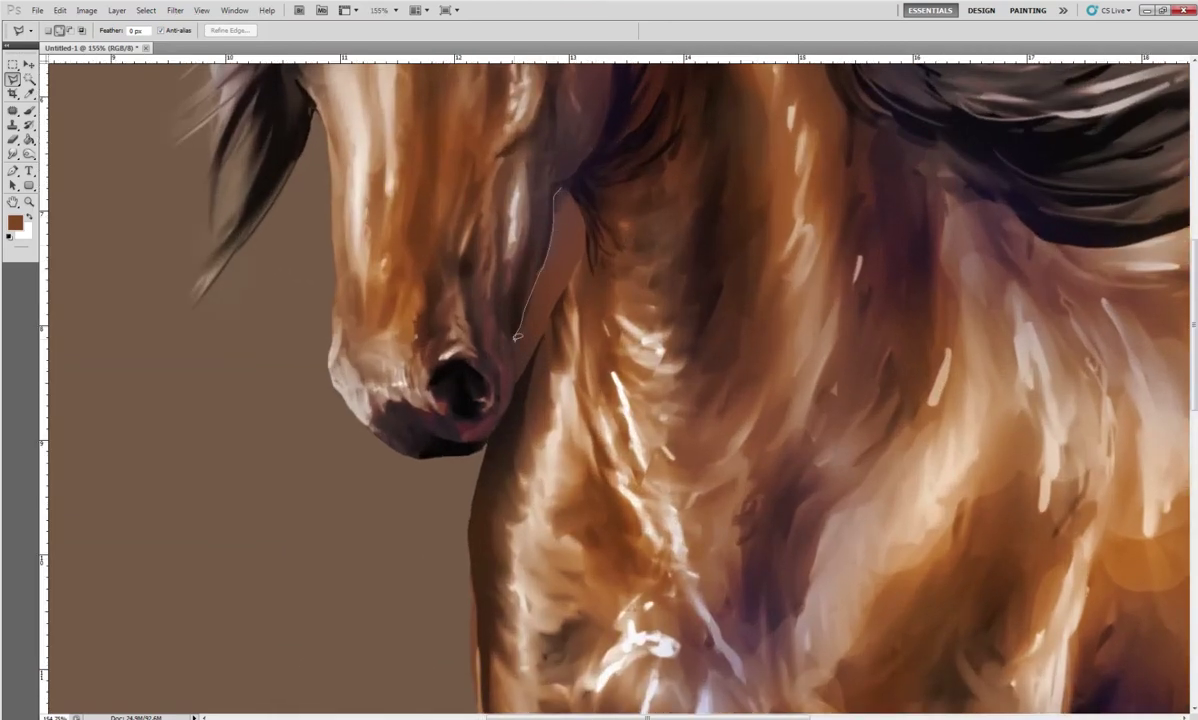
drag(518, 378, 580, 260)
drag(584, 215, 563, 188)
key(ctrl+shift+alt+n)
key(ctrl+shift+alt+n)
key(alt+BackSpace)
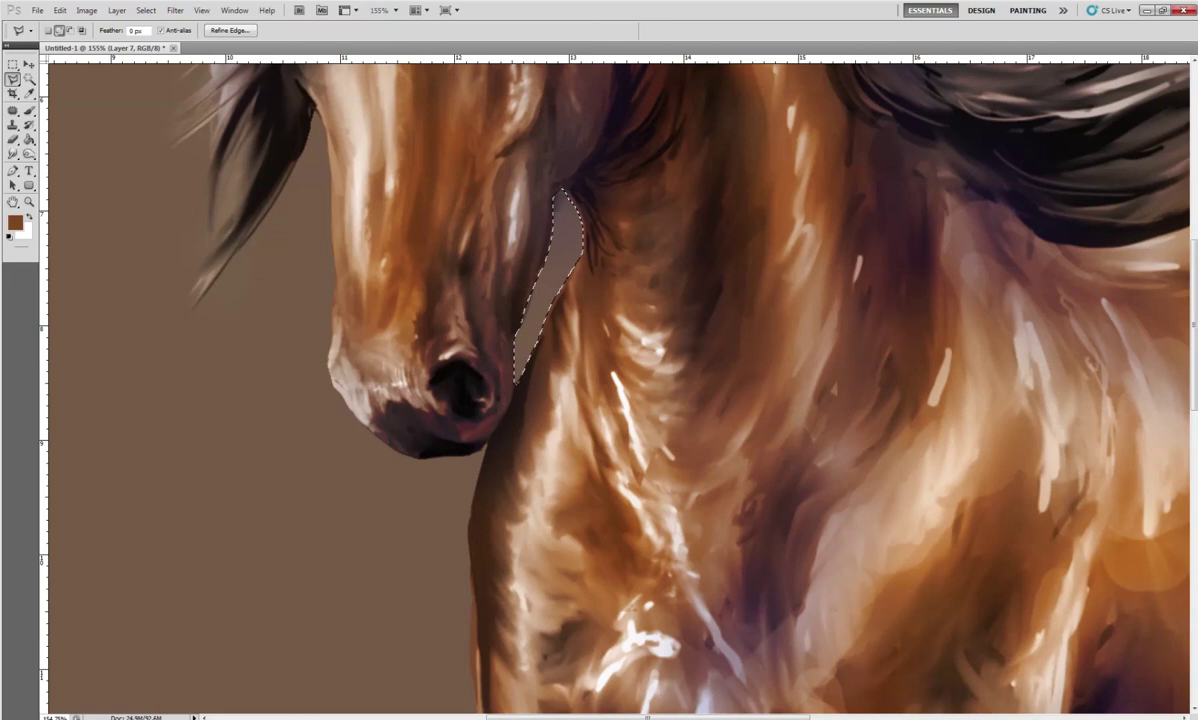
Merge the patch layer down and deselect the leg and neck areas
scroll(490, 275, down, 2)
scroll(490, 275, down, 2)
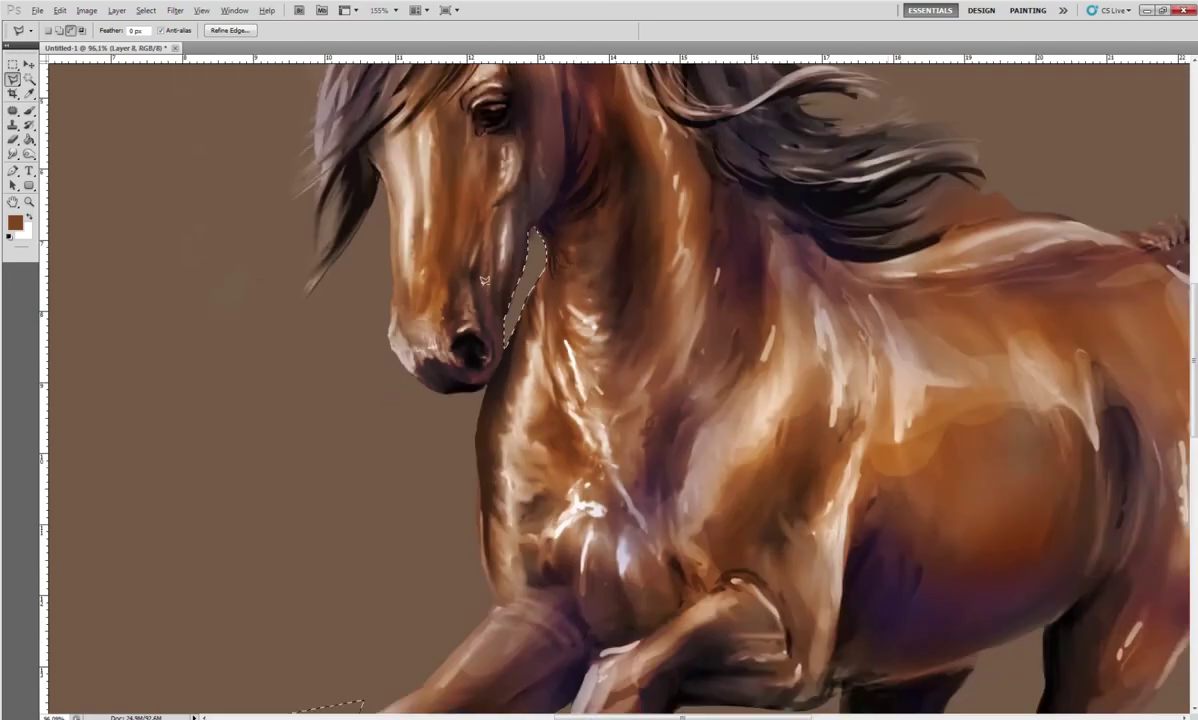
scroll(490, 275, down, 2)
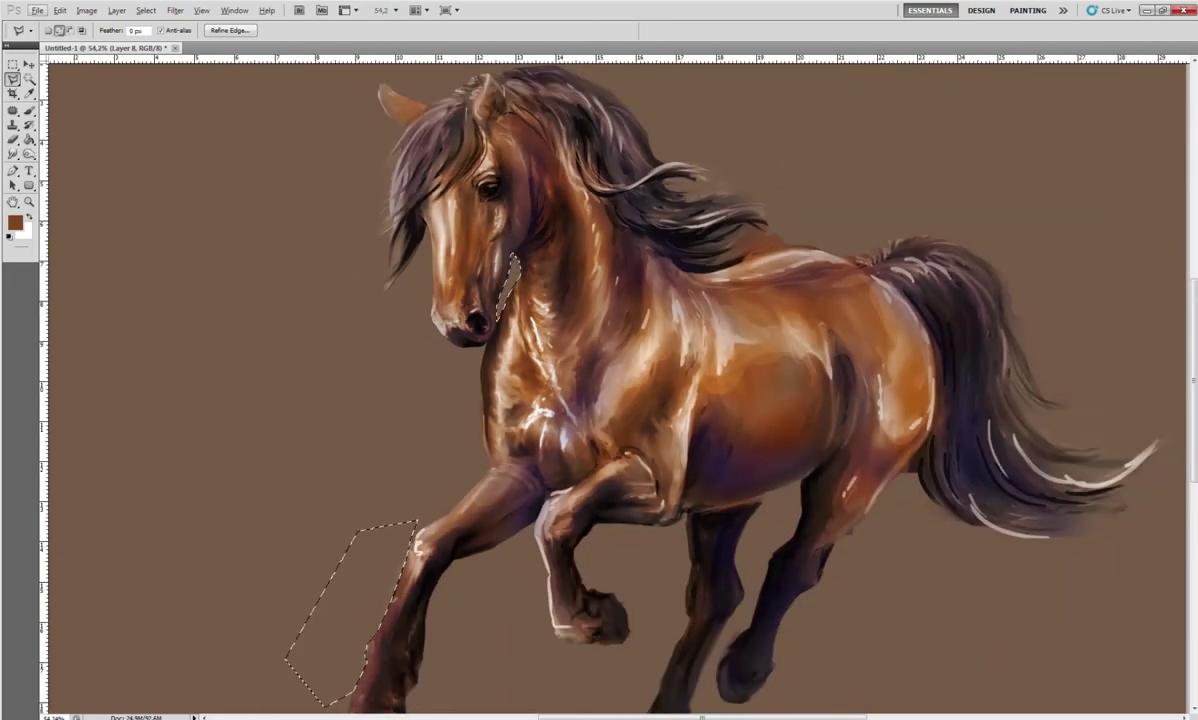
key(ctrl+e)
key(ctrl+e)
key(ctrl+e)
key(ctrl+shift+s)
key(Escape)
key(ctrl+d)
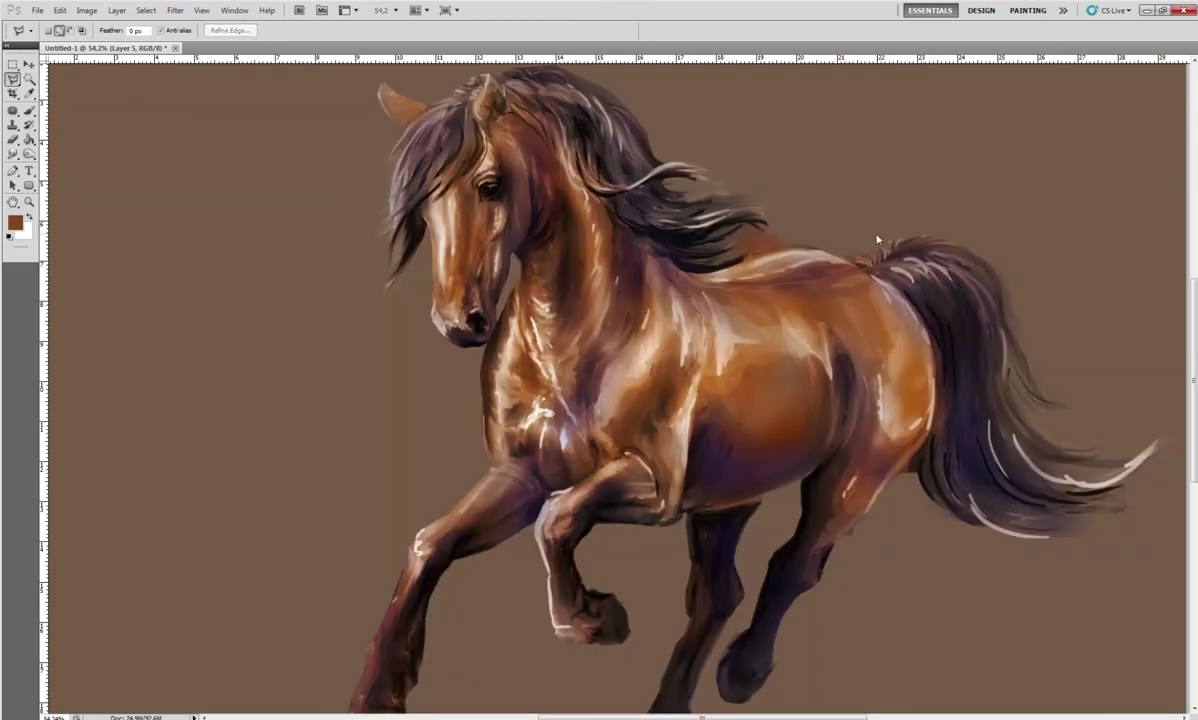
In Save As, create and enter a new 'horse' folder, naming the file Horse
key(ctrl+shift+s)
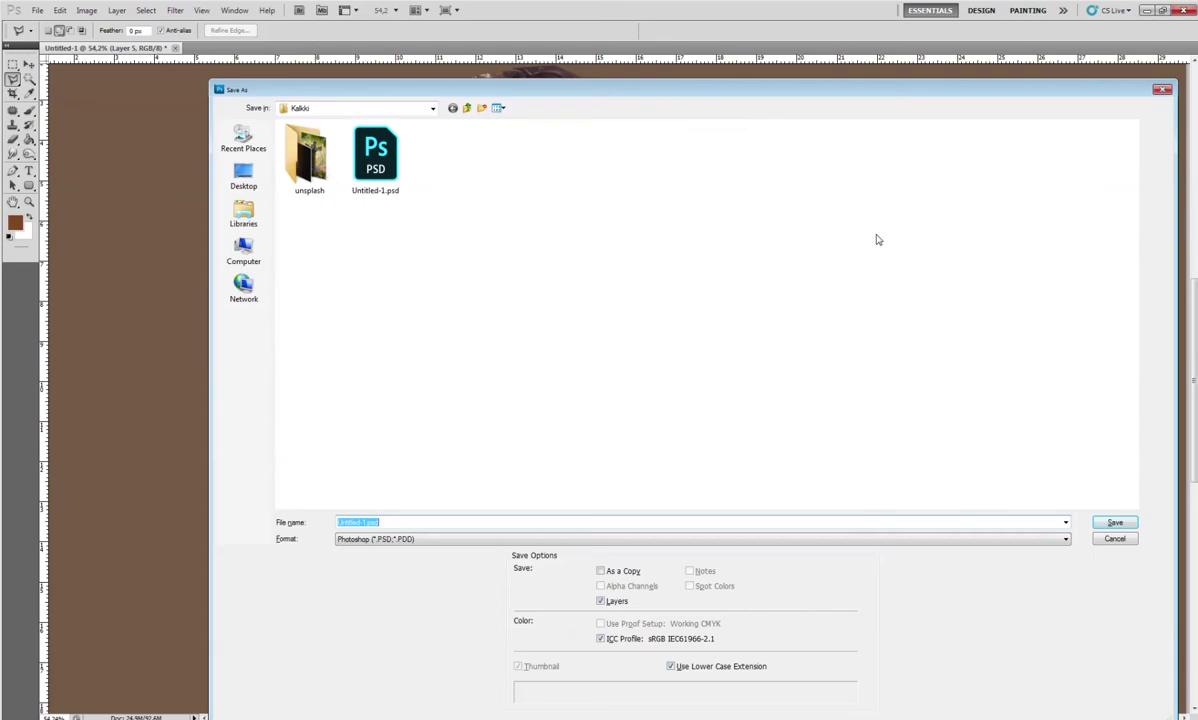
text(Horse)
click(482, 108)
text(horse)
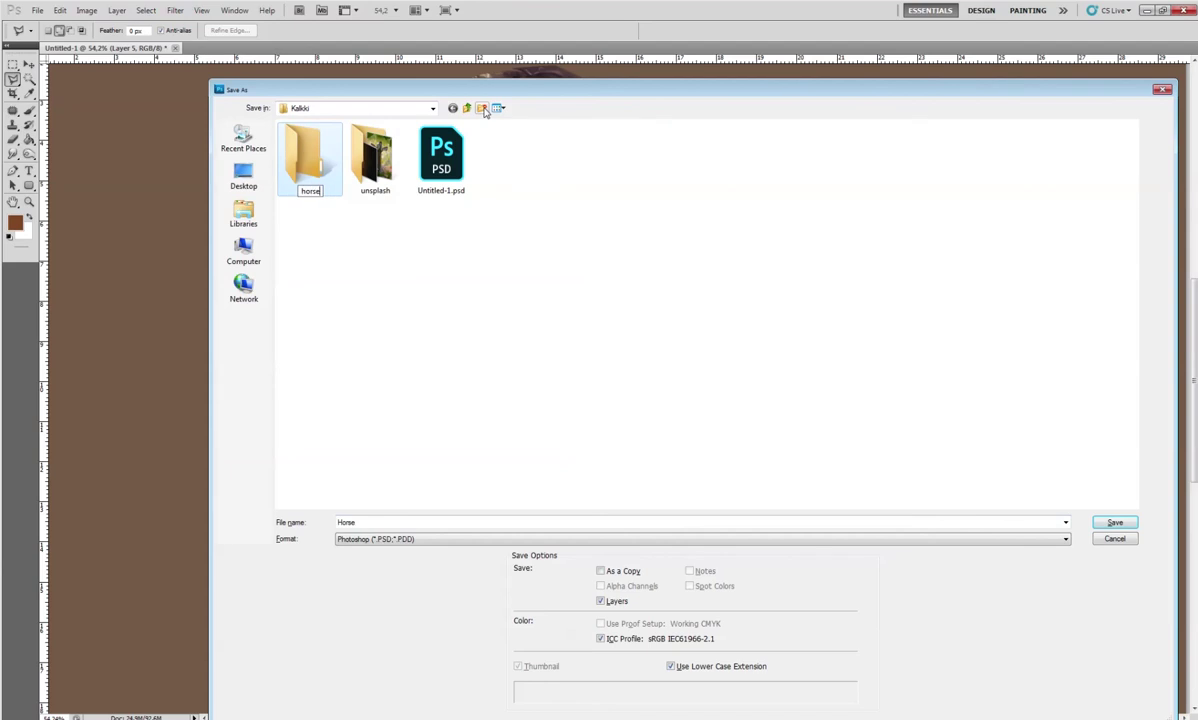
click(320, 145)
double_click(311, 146)
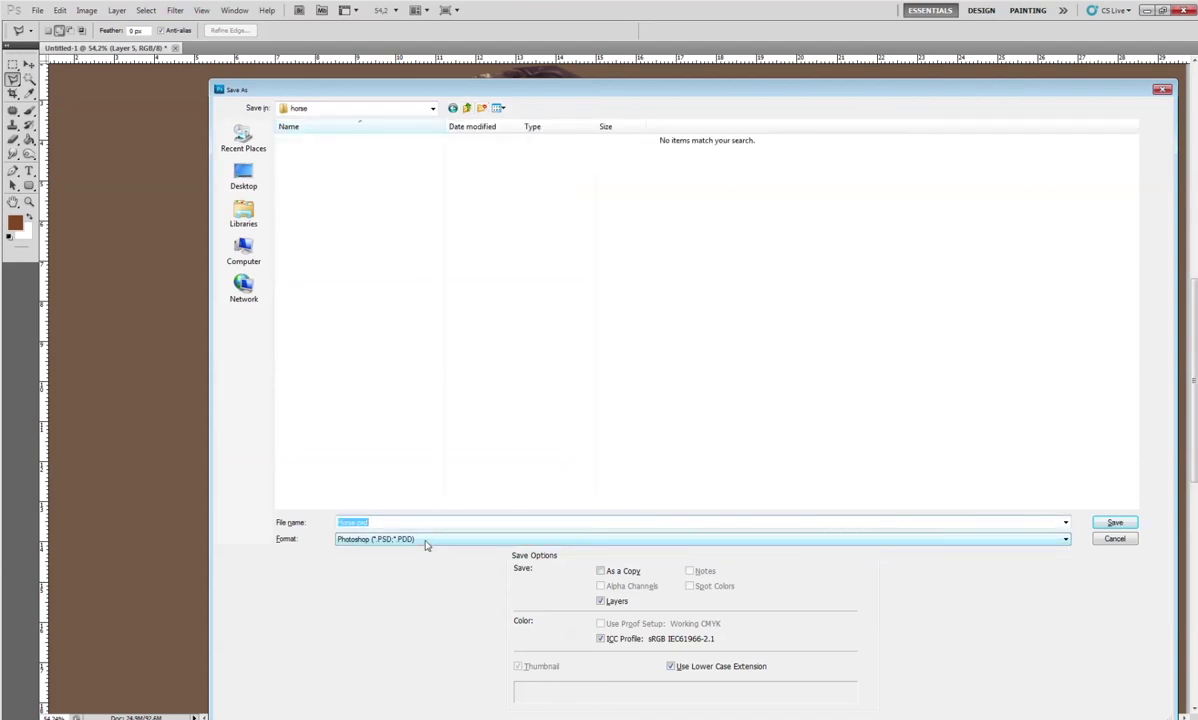
Save Horse.psd with Maximize Compatibility, plus a JPEG copy at Maximum quality
click(1115, 522)
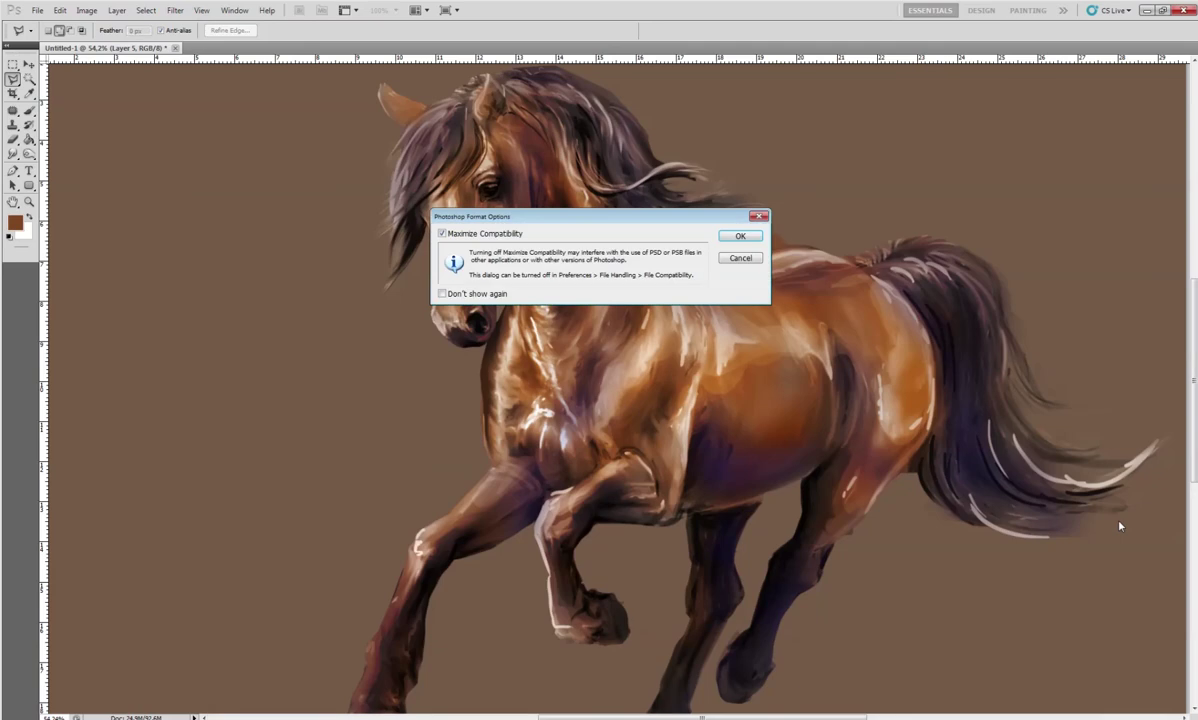
key(Return)
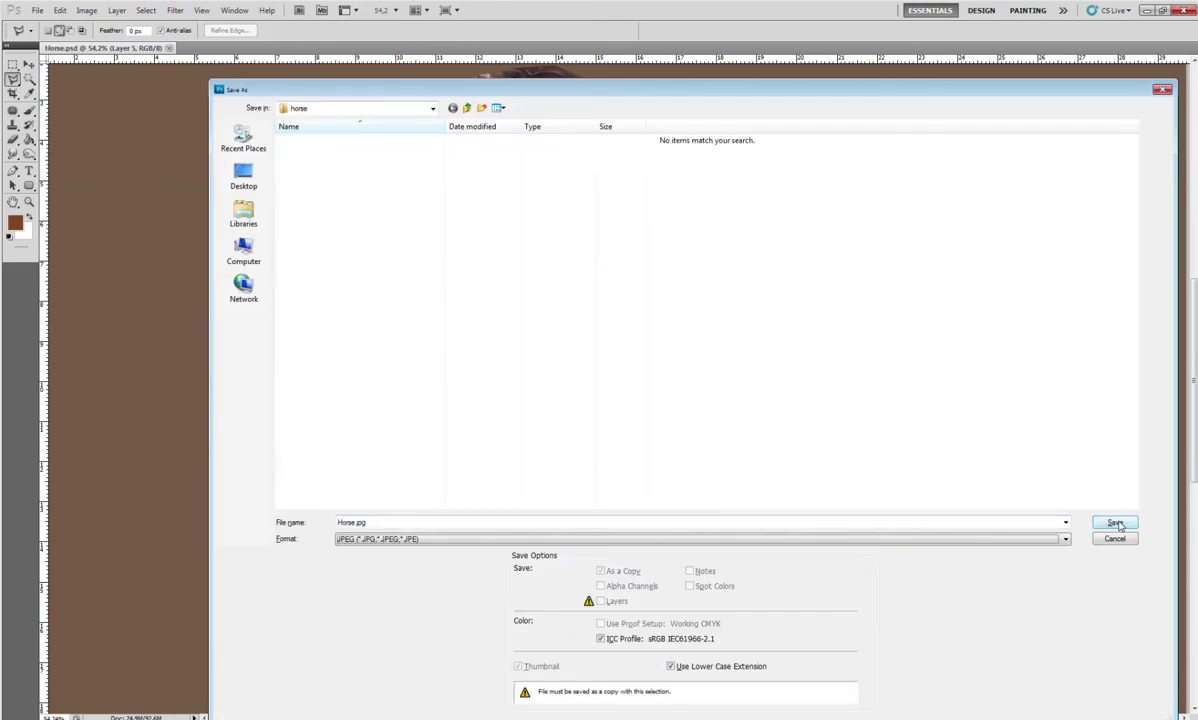
click(1117, 524)
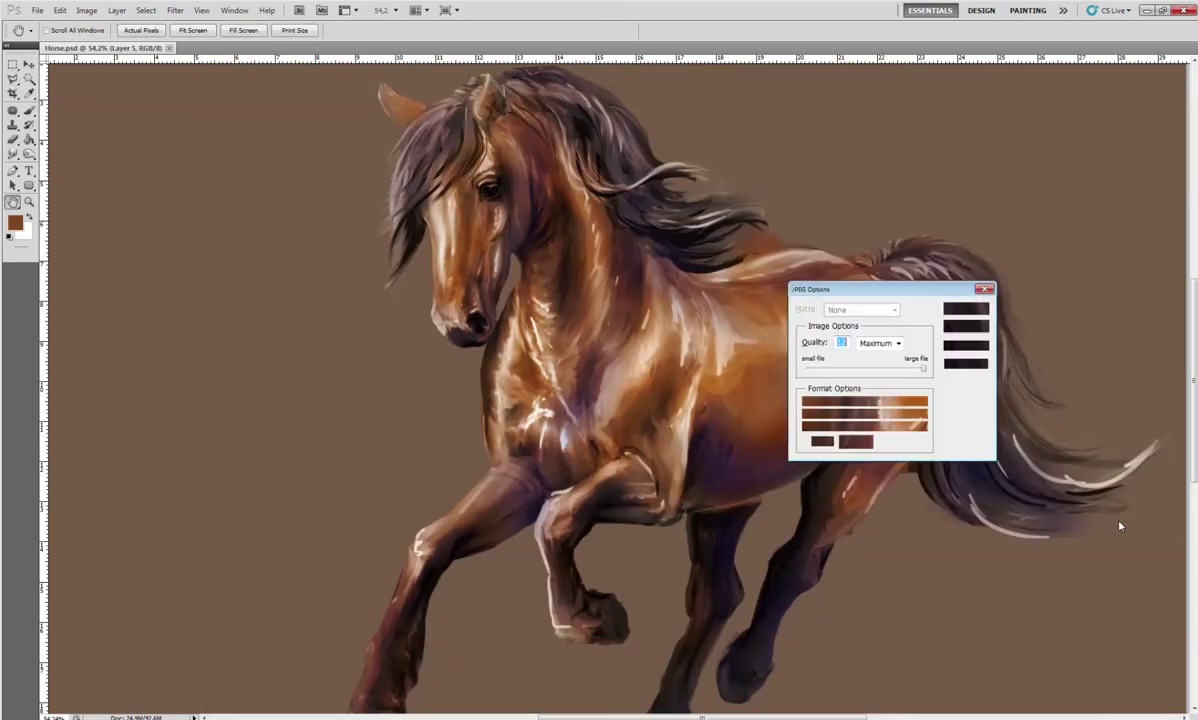
key(Return)
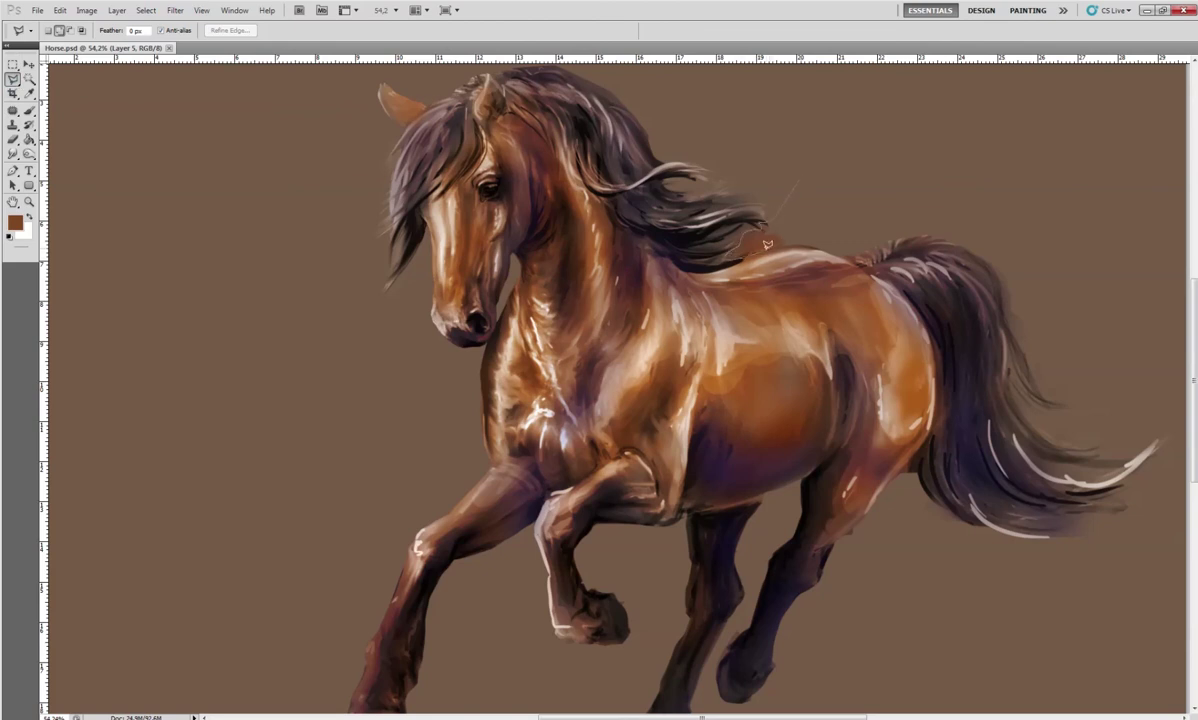
Close and drop the leftover selection near the mane
double_click(775, 194)
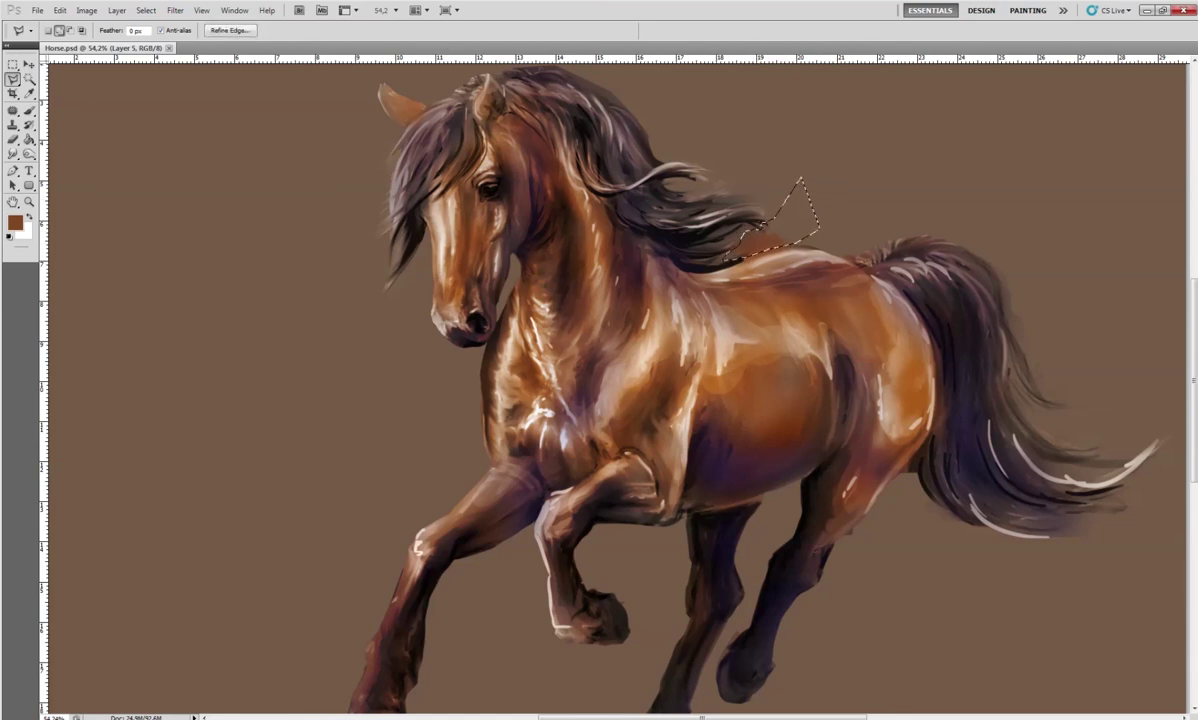
key(ctrl+d)
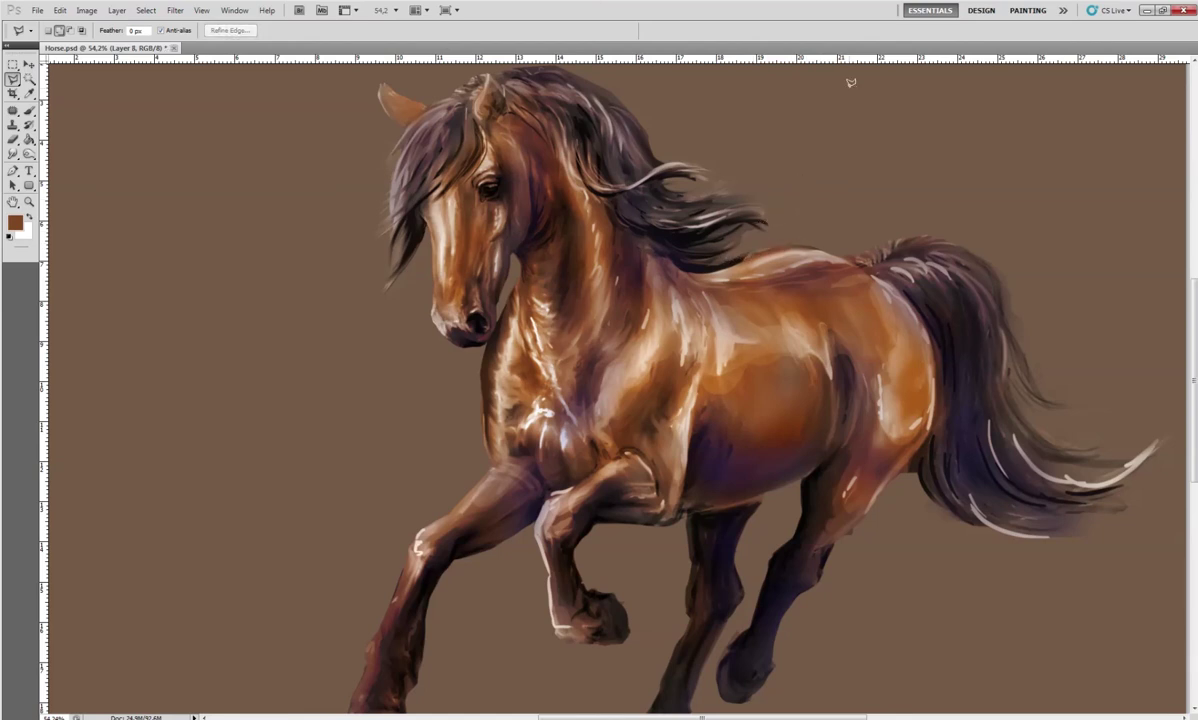
scroll(791, 376, down, 2)
scroll(600, 400, down, 2)
scroll(423, 446, up, 2)
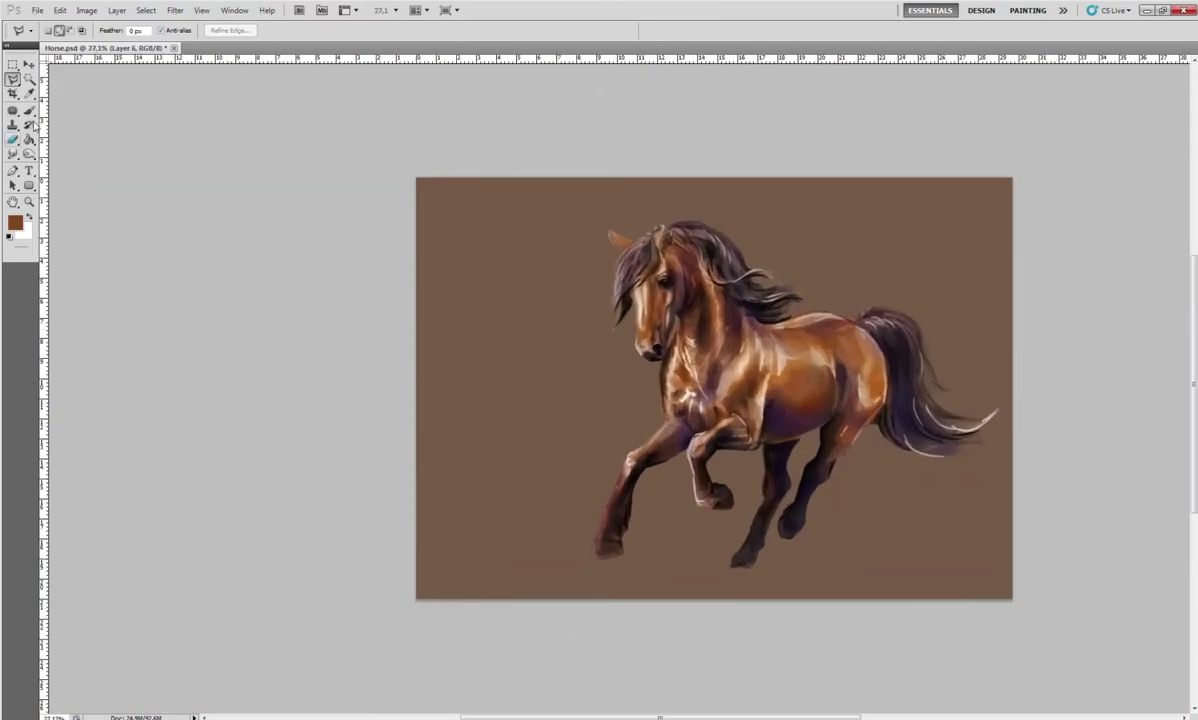
Set up the Burn tool with a 715 px soft brush and Exposure raised to about 71%
click(29, 110)
right_click(645, 398)
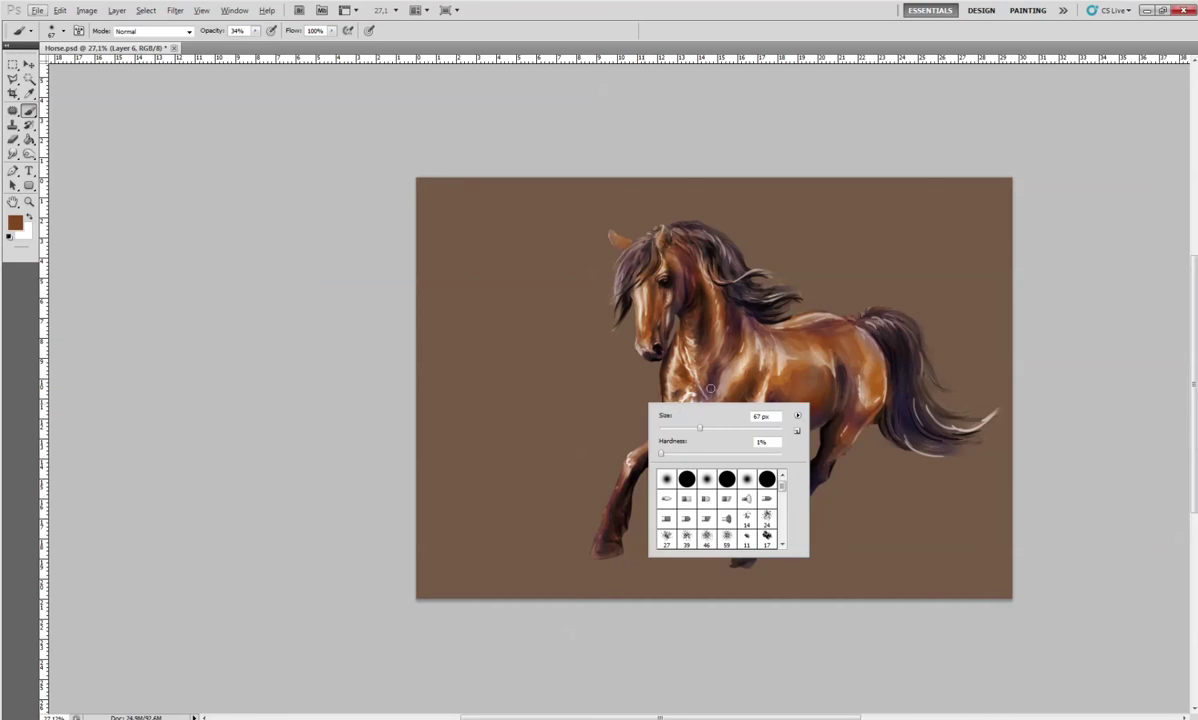
drag(765, 430, 771, 430)
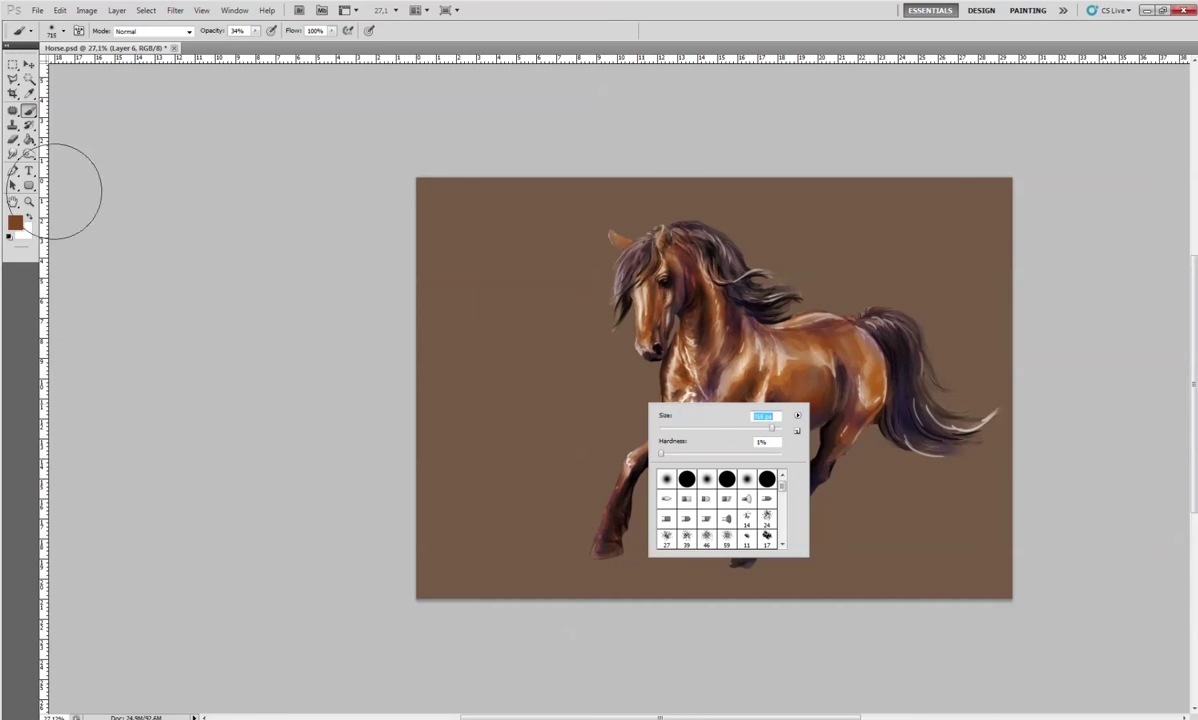
click(29, 153)
right_click(635, 412)
drag(719, 436, 775, 436)
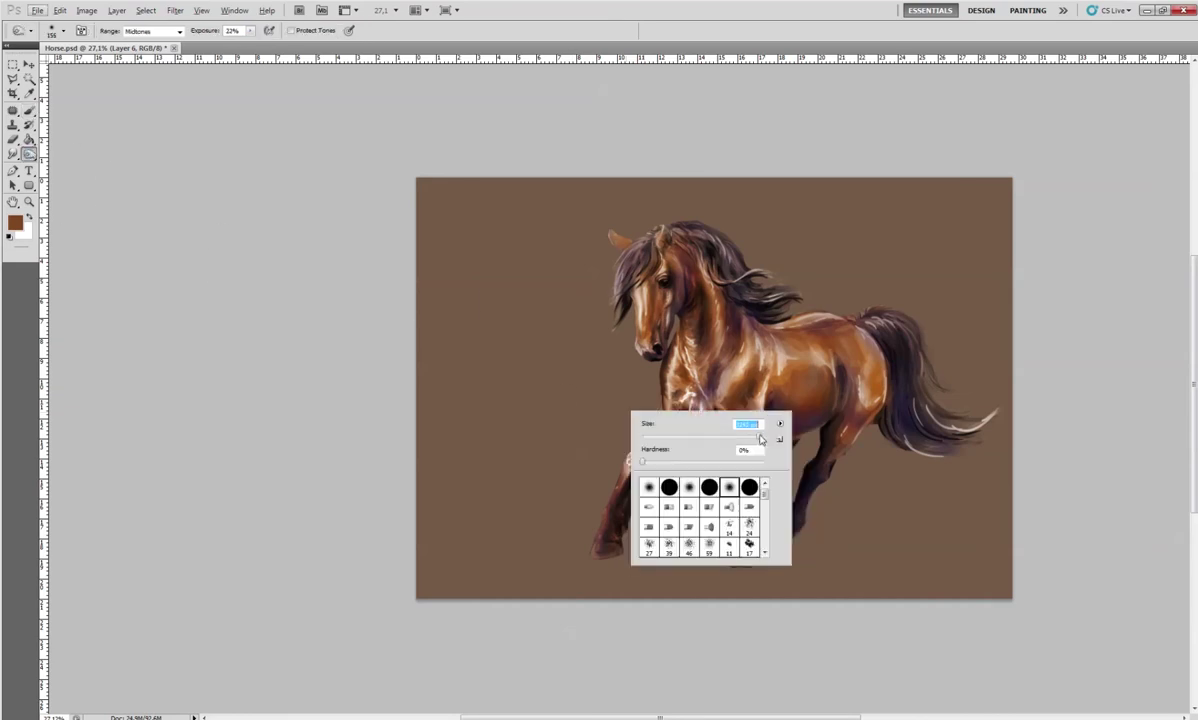
key(Return)
right_click(858, 474)
drag(983, 497, 960, 499)
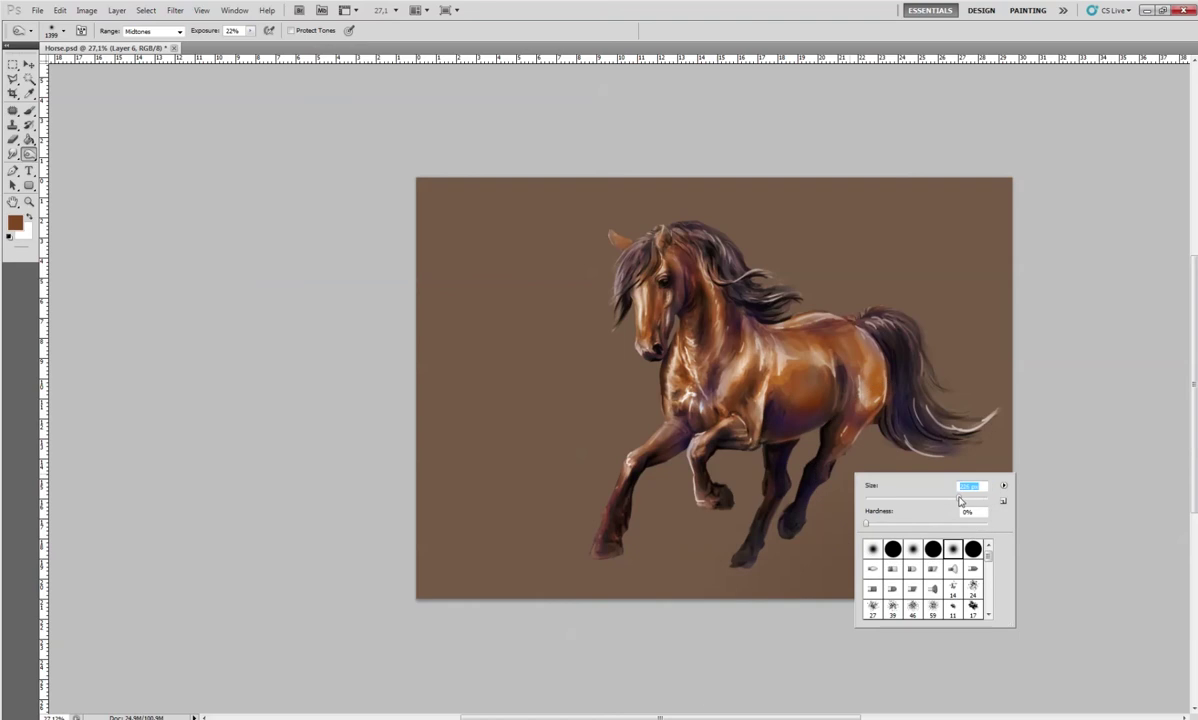
click(252, 33)
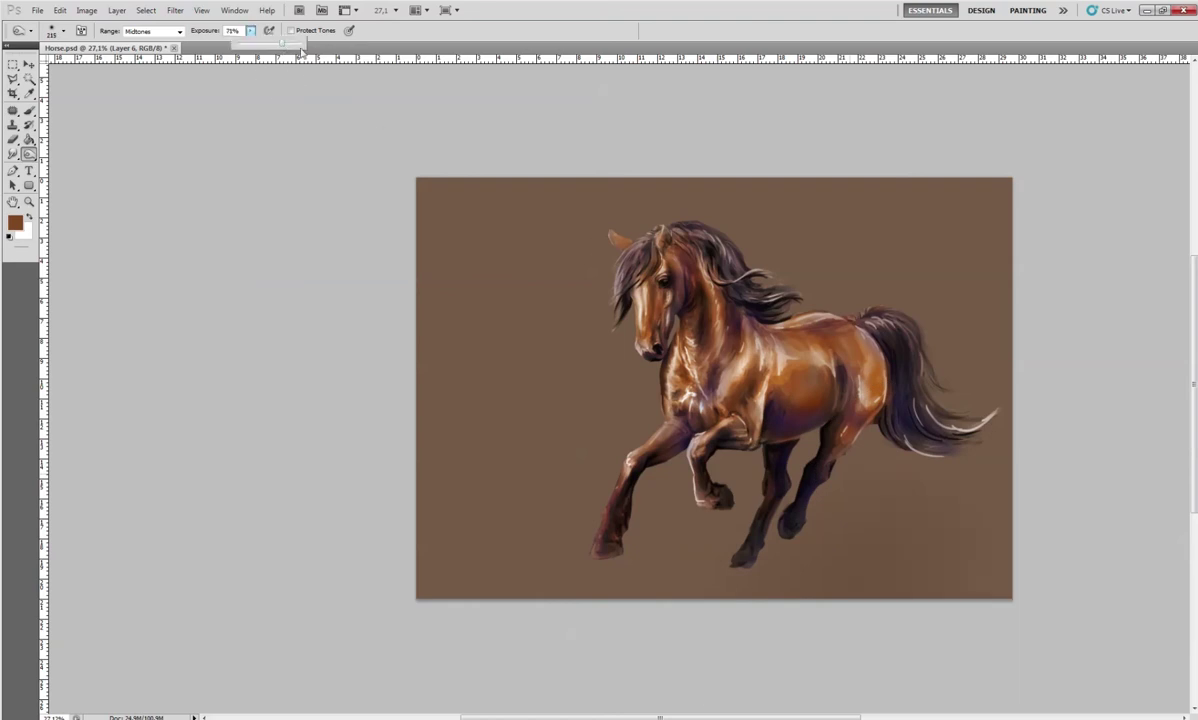
right_click(1015, 503)
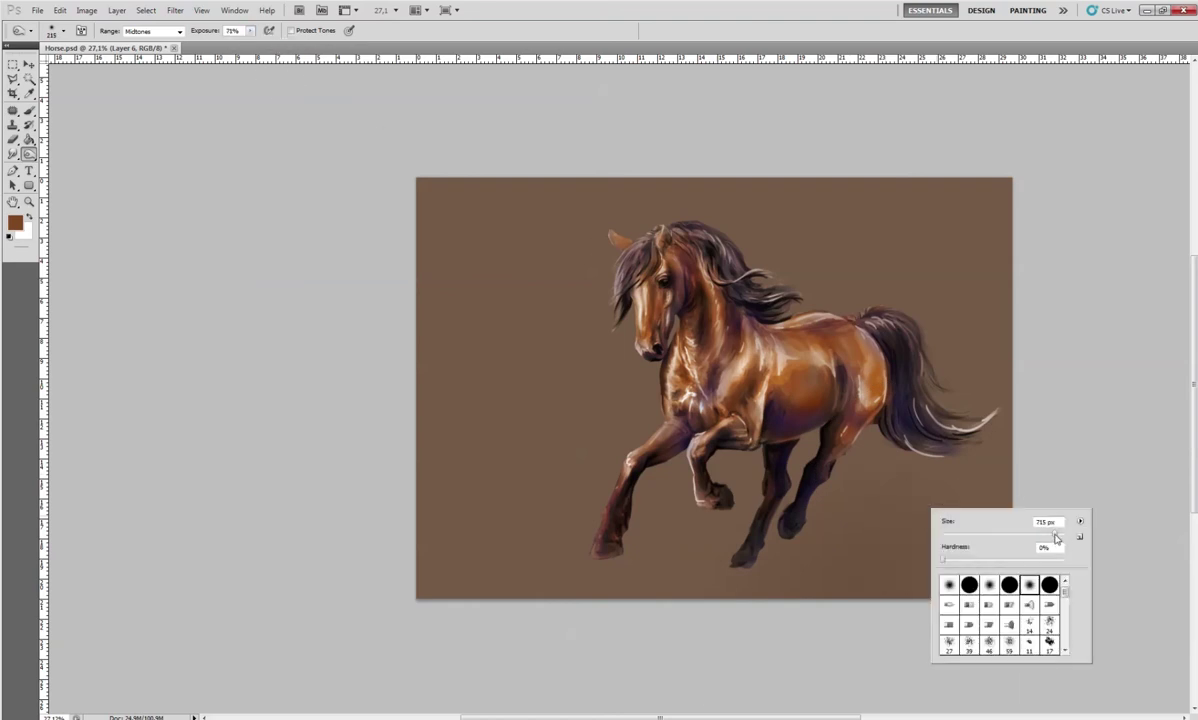
key(Return)
Burn the brown background darker along the canvas bottom and right edge
mouse_move(760, 590)
mouse_down()
mouse_move(638, 615)
mouse_move(995, 508)
mouse_move(797, 567)
mouse_move(890, 410)
mouse_up()
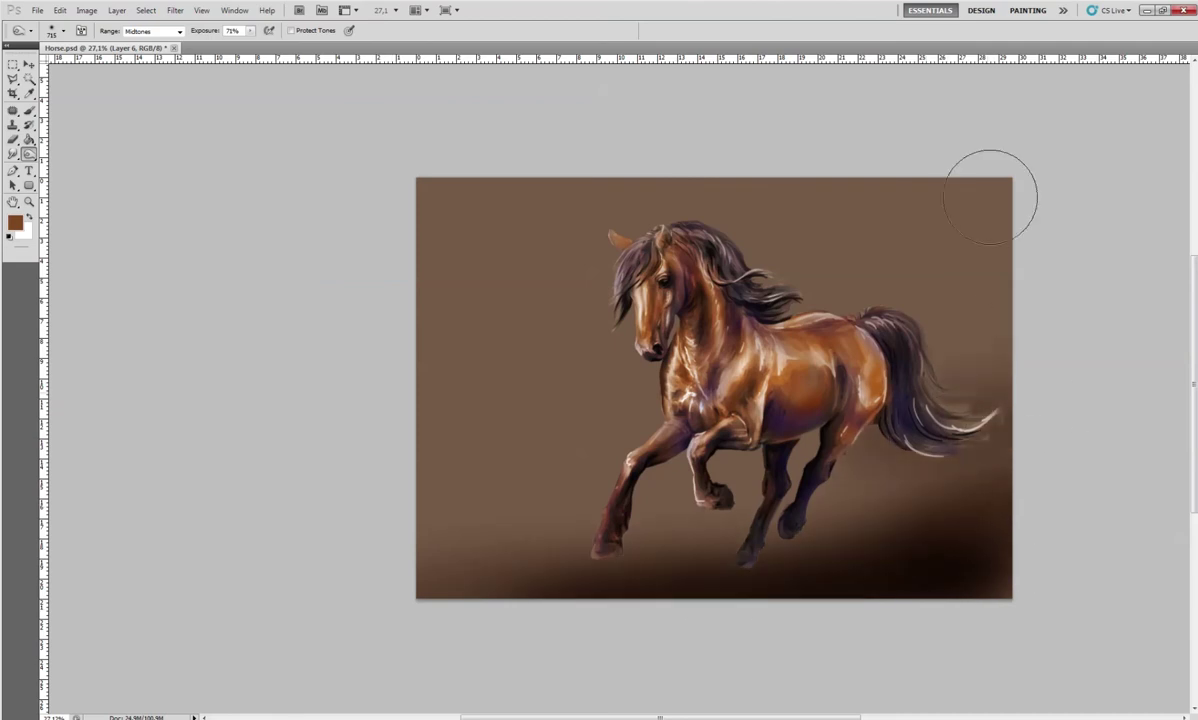
drag(990, 197, 1011, 450)
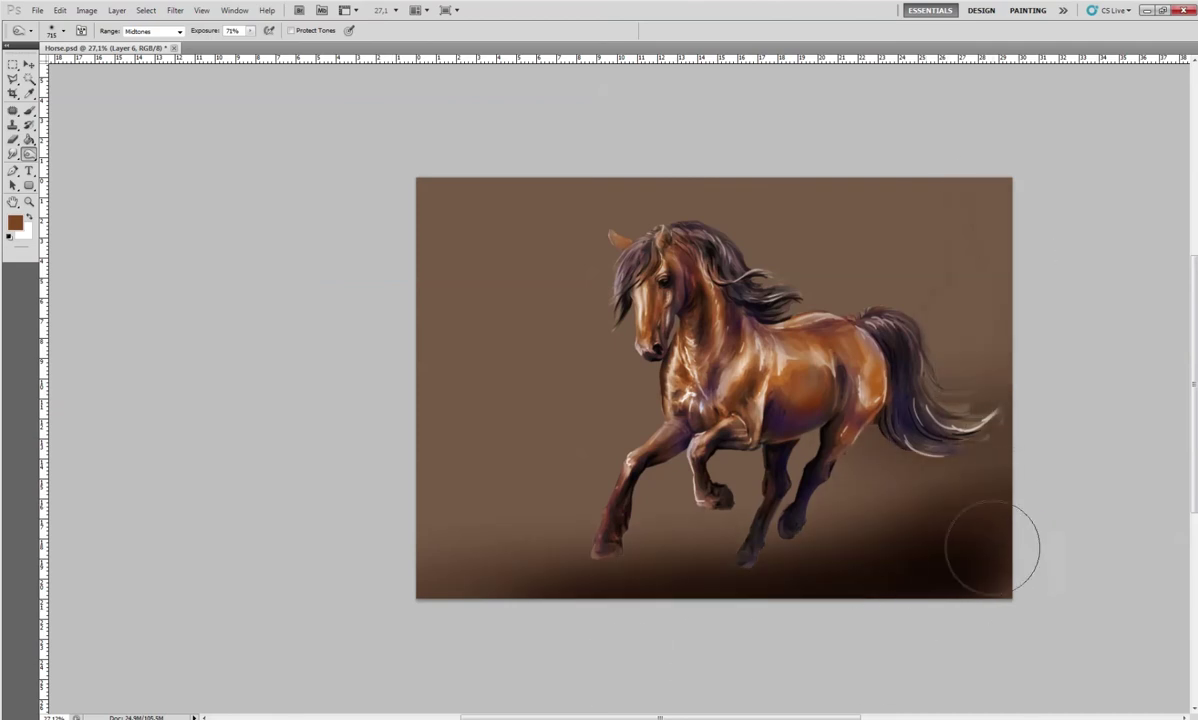
click(29, 110)
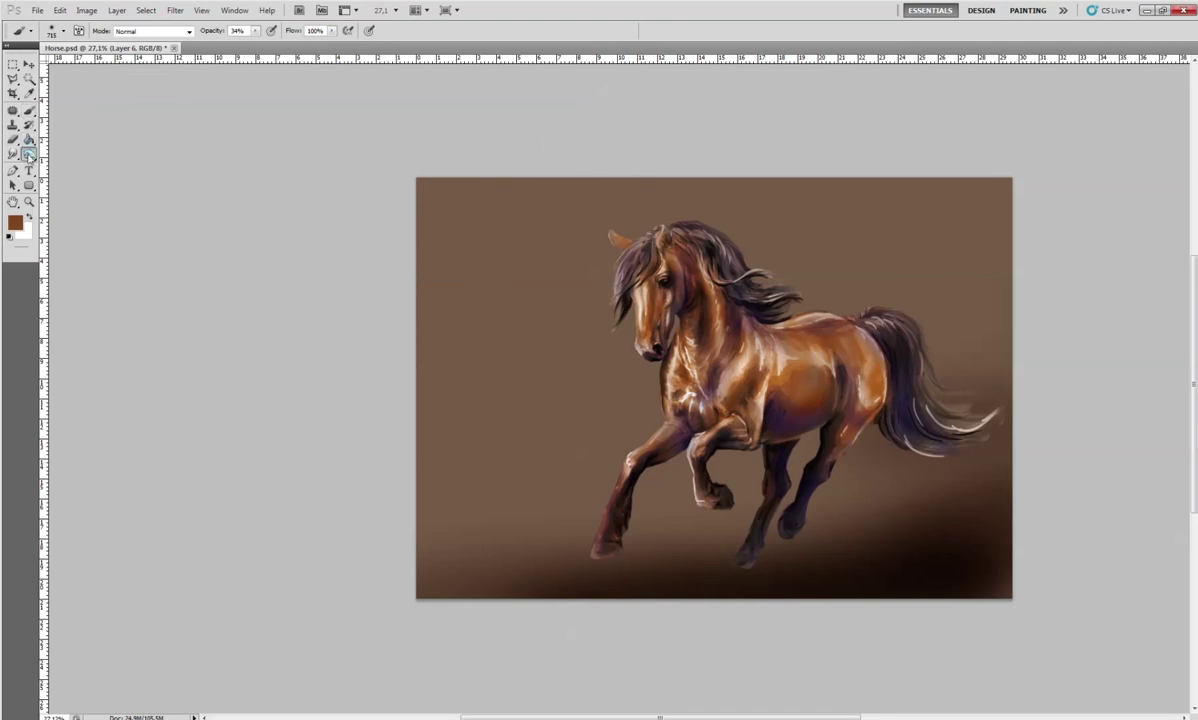
Switch to the Dodge tool and try brush sizes of 422 and 960 px
drag(29, 154, 58, 150)
right_click(630, 354)
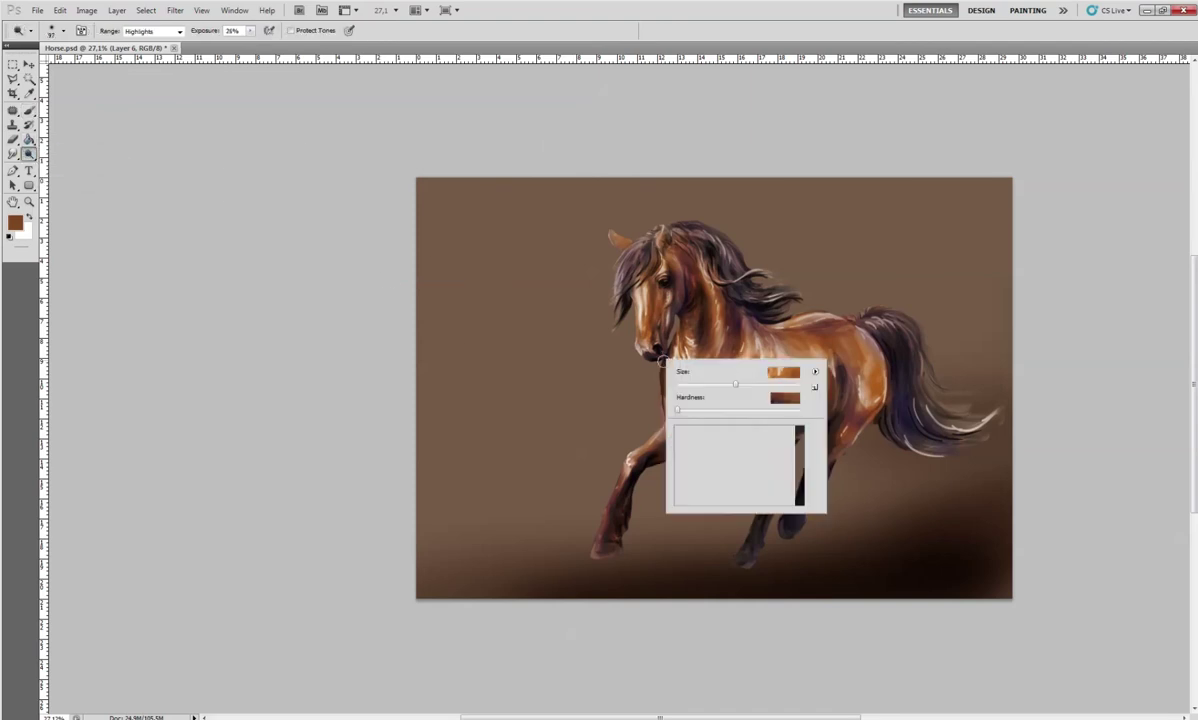
double_click(778, 372)
text(422)
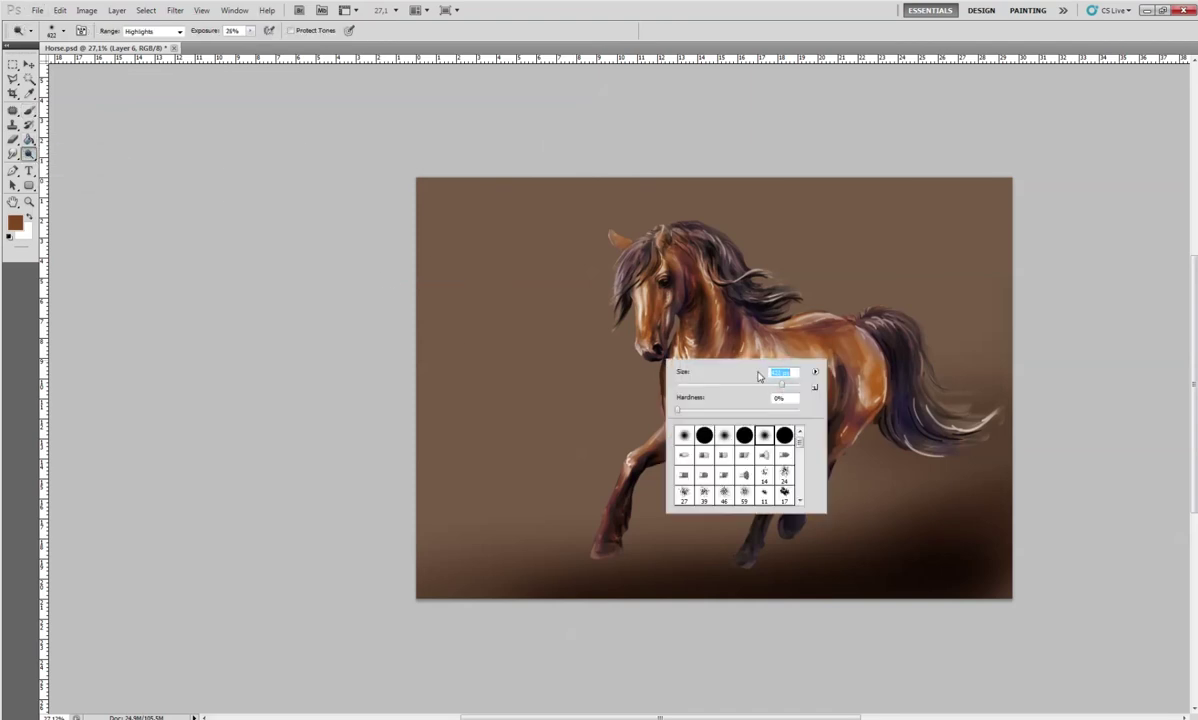
key(Return)
right_click(718, 380)
double_click(855, 391)
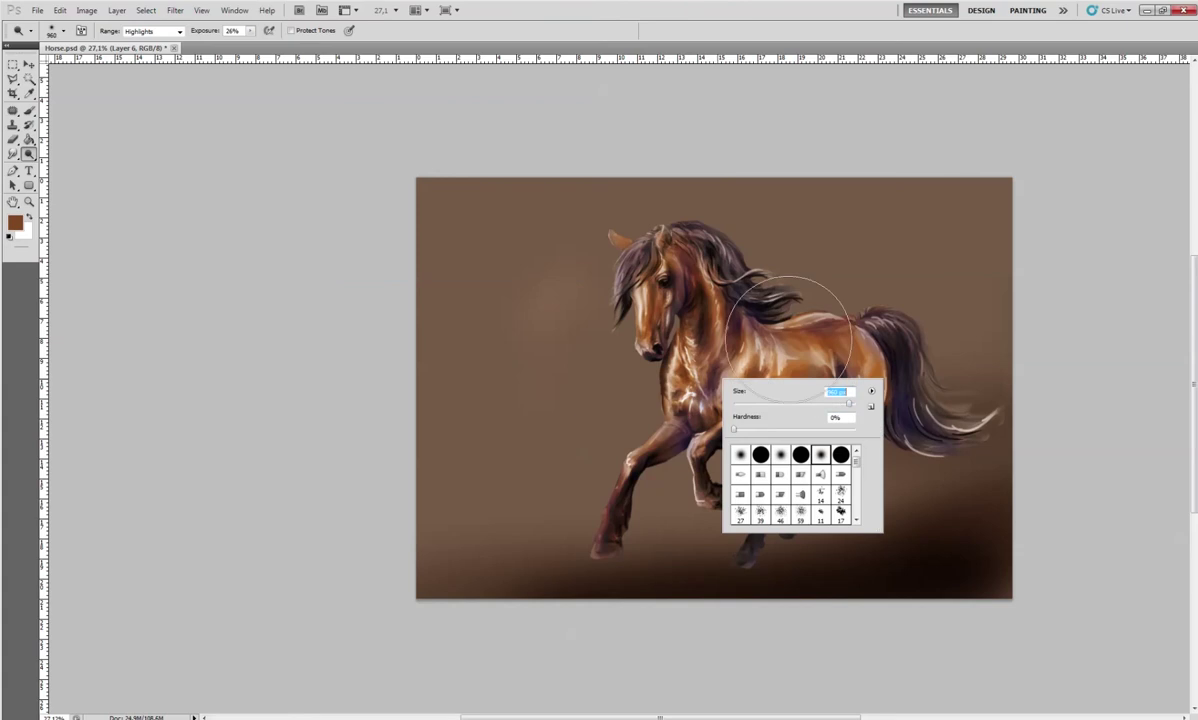
text(960)
key(Return)
Dodge the left and upper-left background with a 494 px Midtones brush
right_click(588, 315)
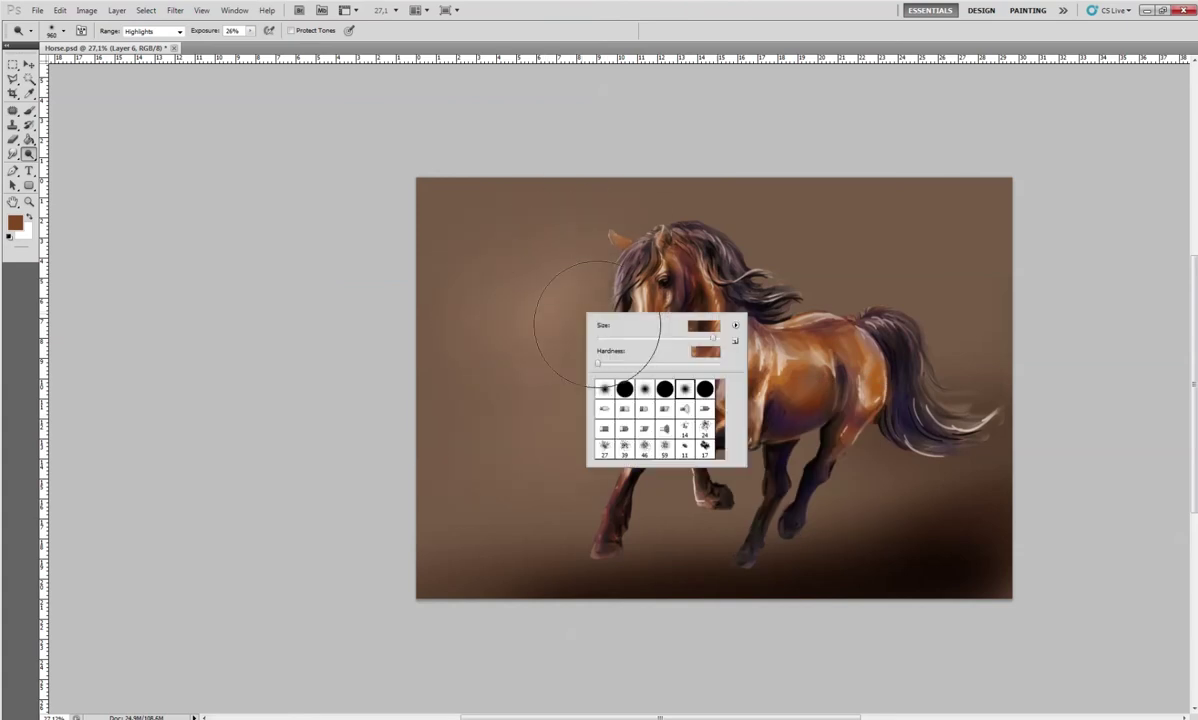
double_click(722, 324)
text(494)
key(Return)
drag(473, 311, 416, 420)
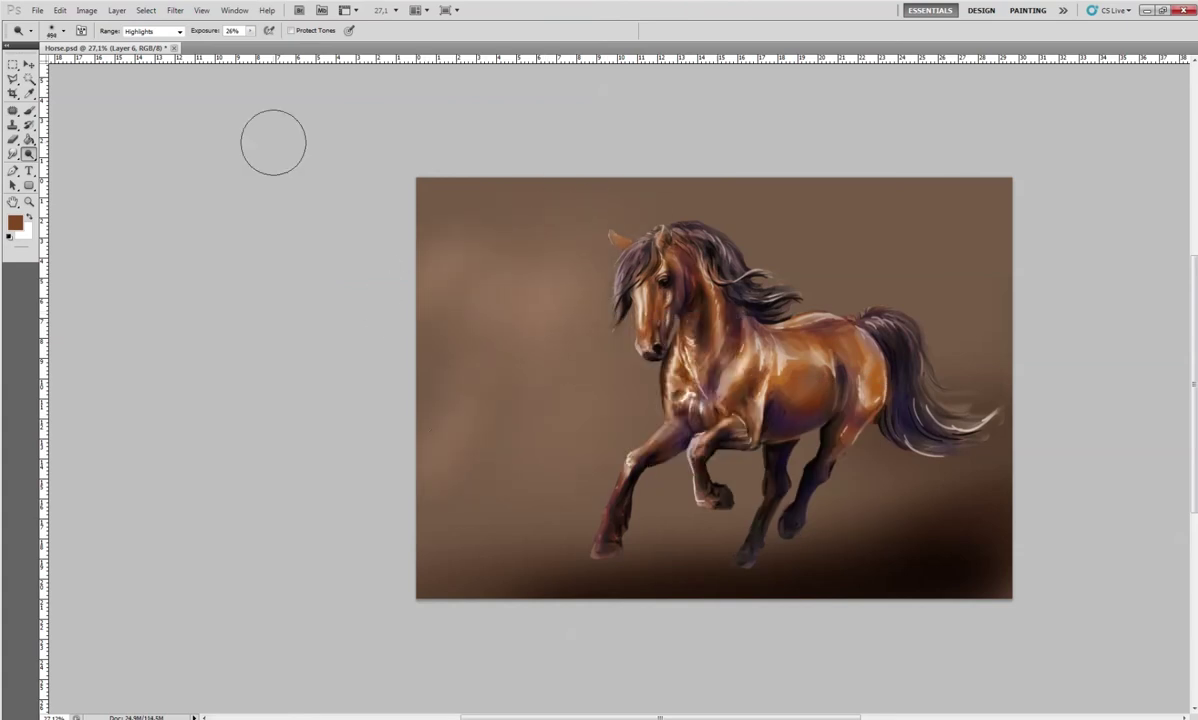
click(165, 37)
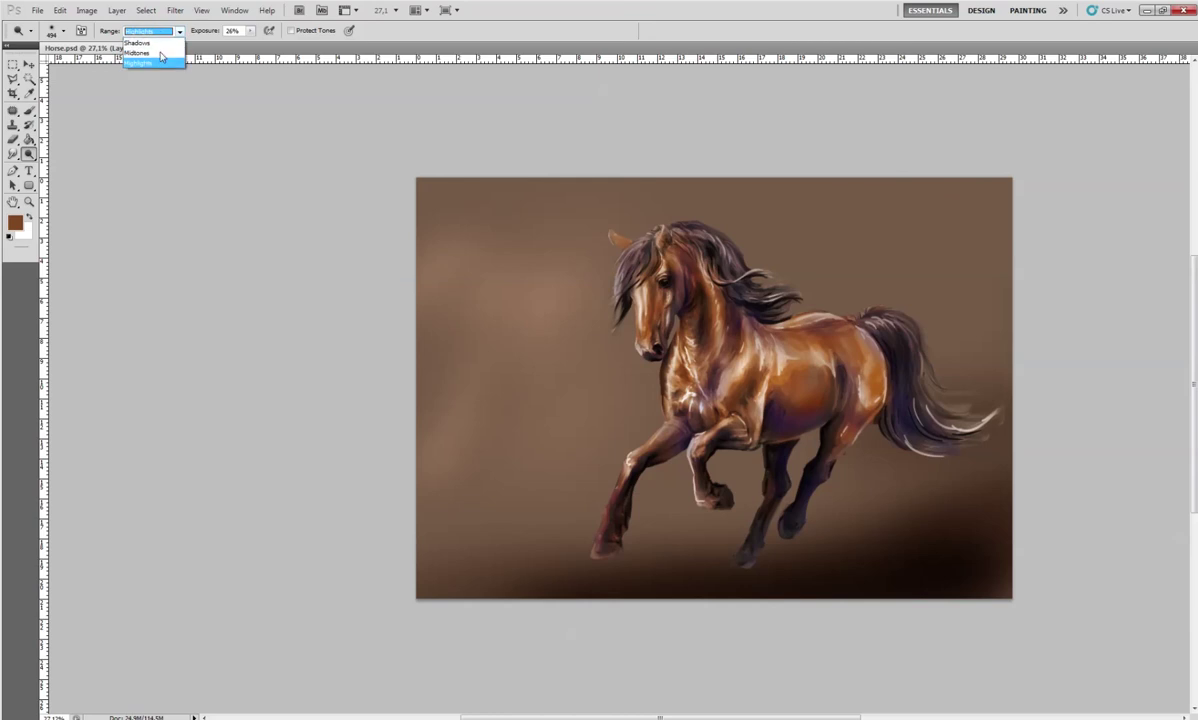
click(140, 53)
mouse_move(515, 250)
mouse_down()
mouse_move(570, 396)
mouse_move(562, 474)
mouse_move(602, 412)
mouse_move(561, 510)
mouse_up()
mouse_move(636, 200)
mouse_down()
mouse_move(497, 193)
mouse_move(617, 317)
mouse_up()
Undo the head glow, then merge the layers and duplicate the flattened image
right_click(672, 342)
drag(808, 367, 818, 366)
key(Return)
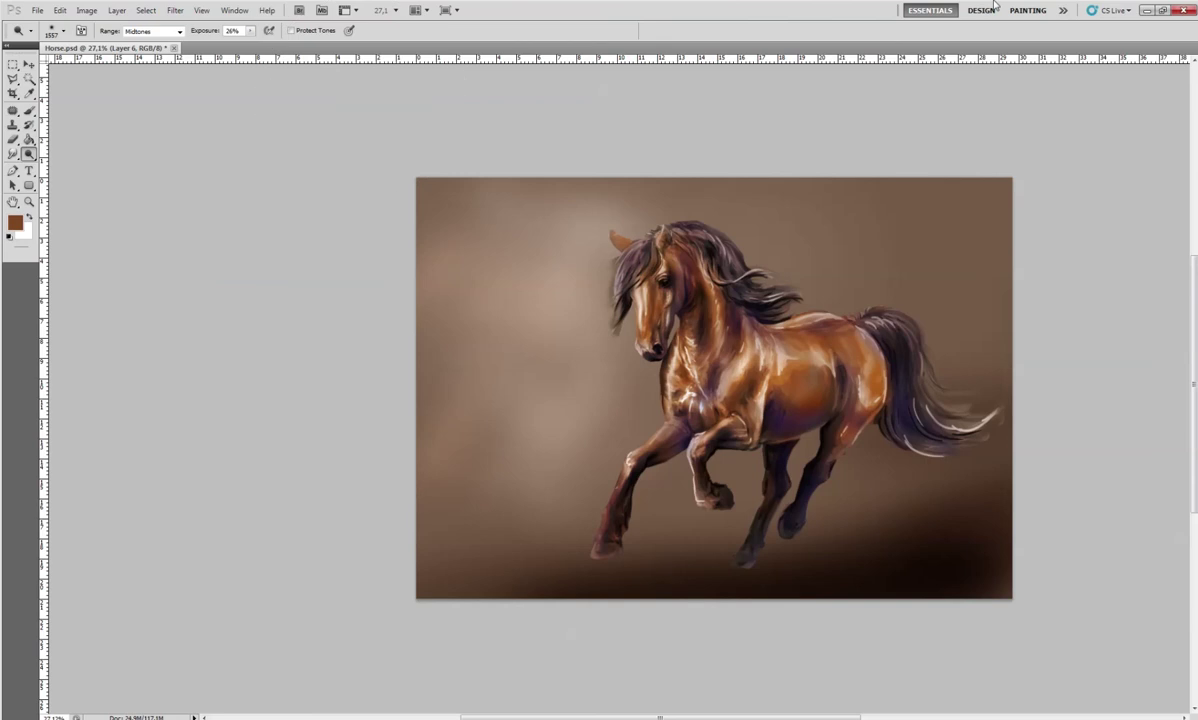
key(ctrl+z)
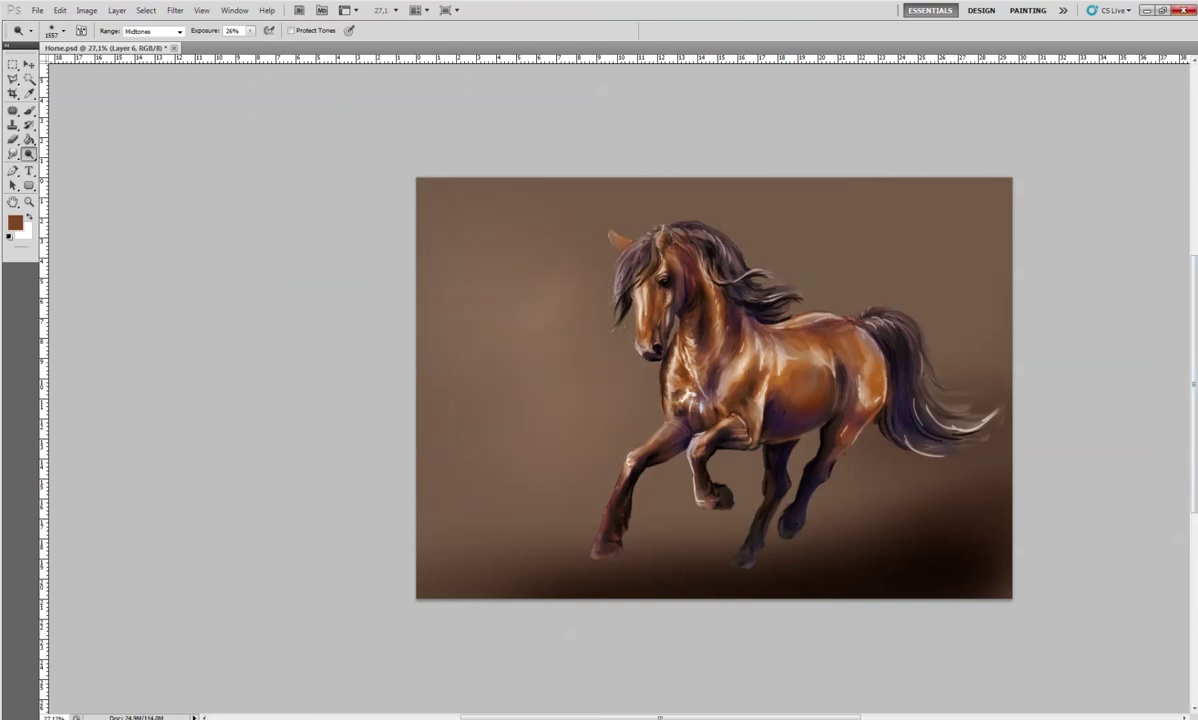
key(ctrl+shift+e)
key(Return)
Dodge the lower-left background with a 411 px brush and raise the Exposure
right_click(624, 318)
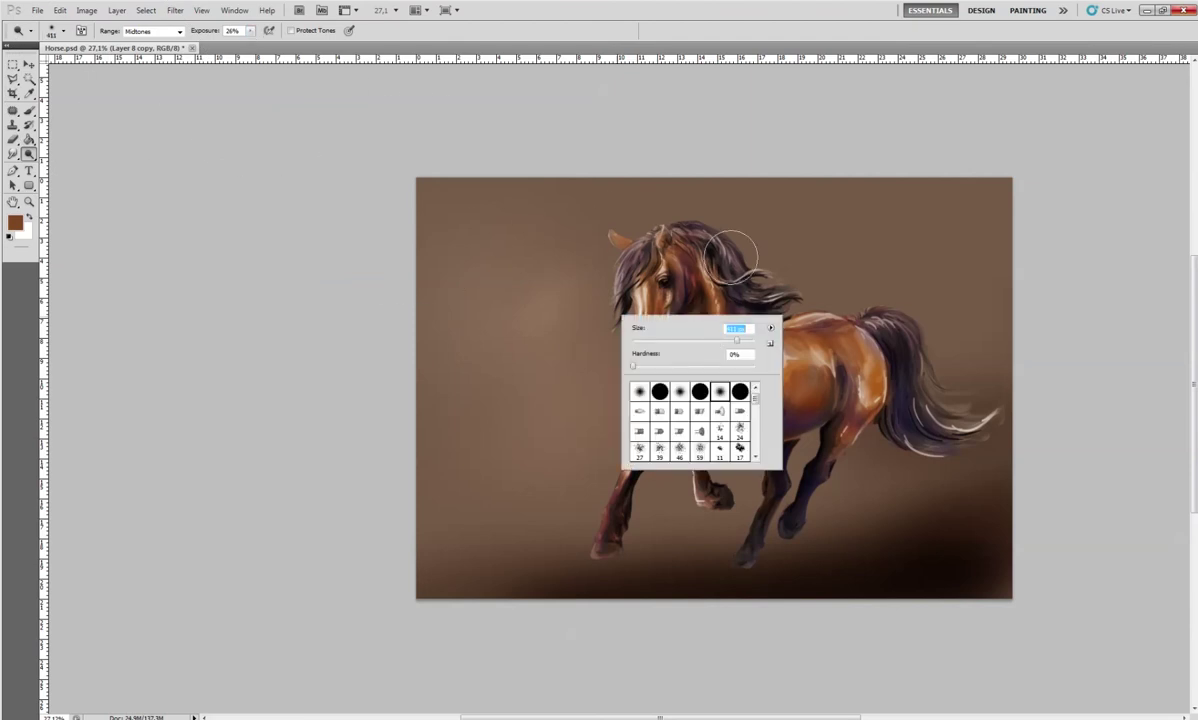
key(Return)
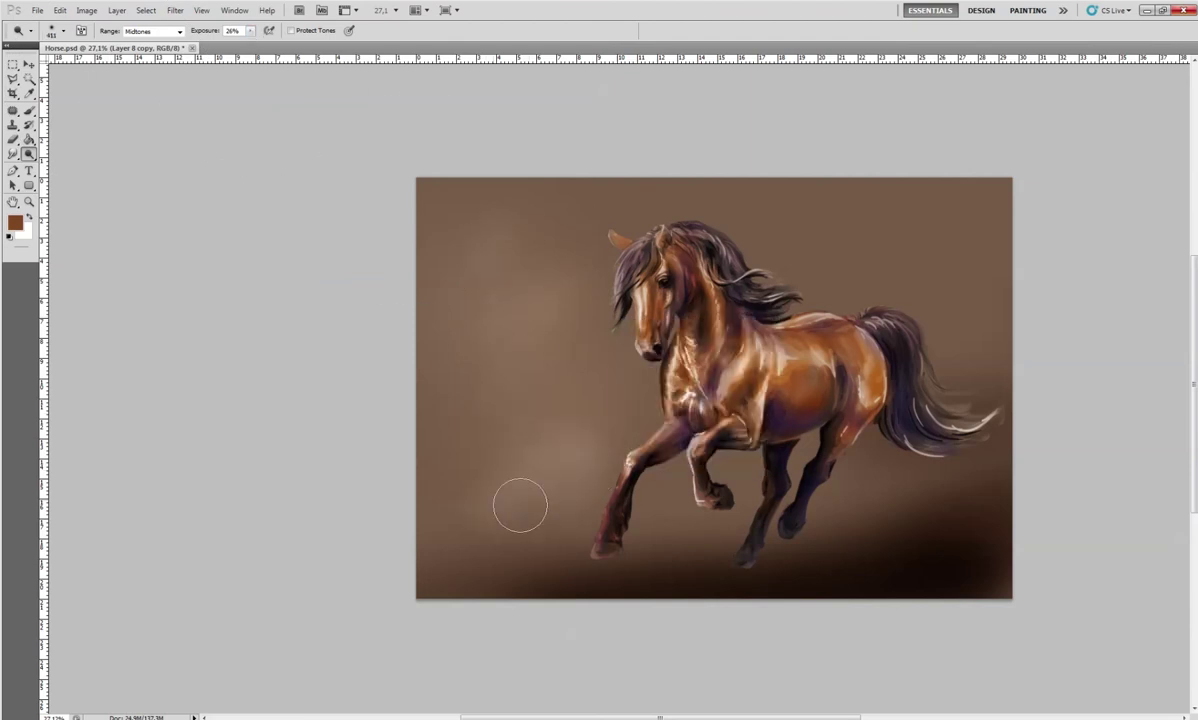
drag(520, 505, 529, 527)
right_click(586, 486)
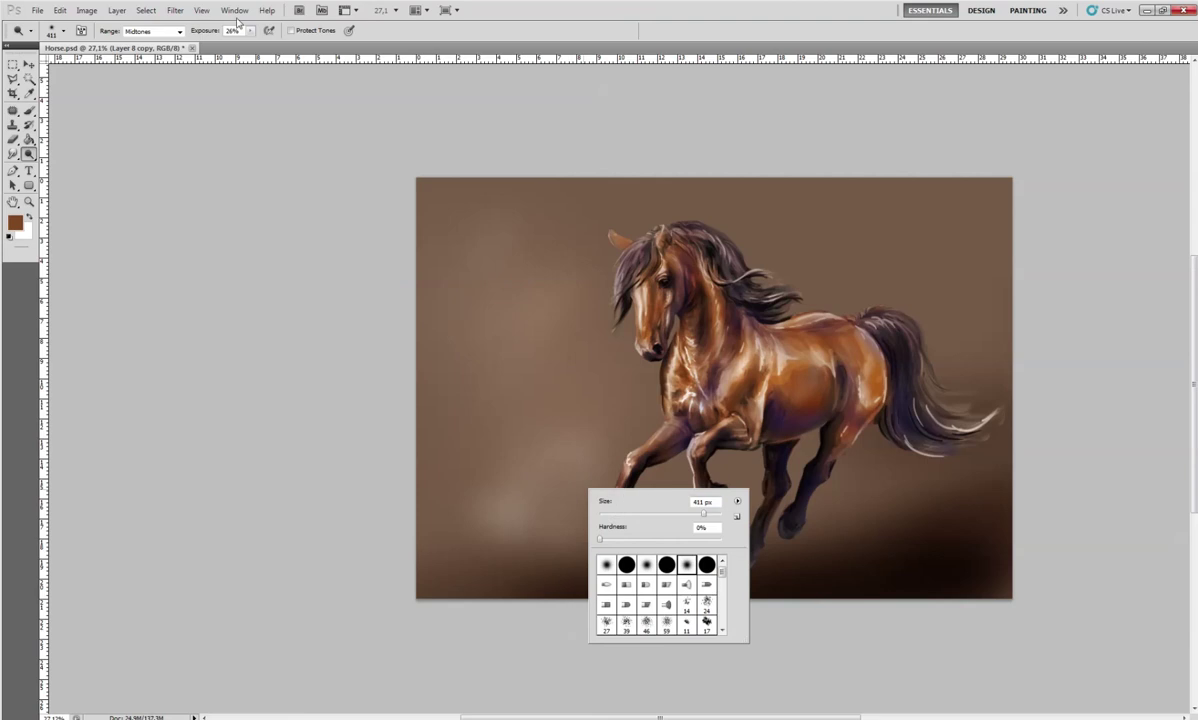
click(250, 30)
drag(231, 43, 252, 43)
Dodge dust streaks below the hooves with 154 px and 93 px brushes
right_click(626, 484)
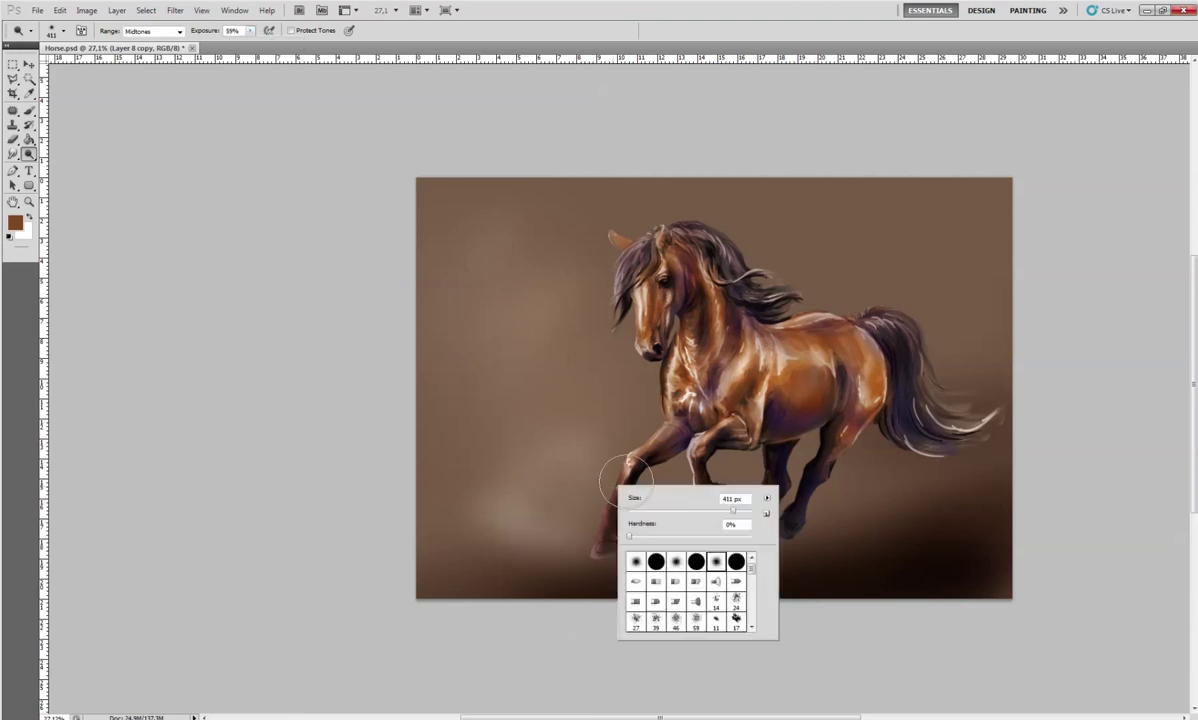
drag(733, 510, 690, 510)
key(Return)
mouse_move(505, 500)
mouse_down()
mouse_move(575, 570)
mouse_move(560, 520)
mouse_move(661, 534)
mouse_move(680, 510)
mouse_move(660, 530)
mouse_move(790, 535)
mouse_move(815, 466)
mouse_move(740, 505)
mouse_move(835, 546)
mouse_up()
mouse_move(927, 498)
mouse_down()
mouse_move(872, 536)
mouse_move(860, 505)
mouse_up()
right_click(888, 532)
key(Return)
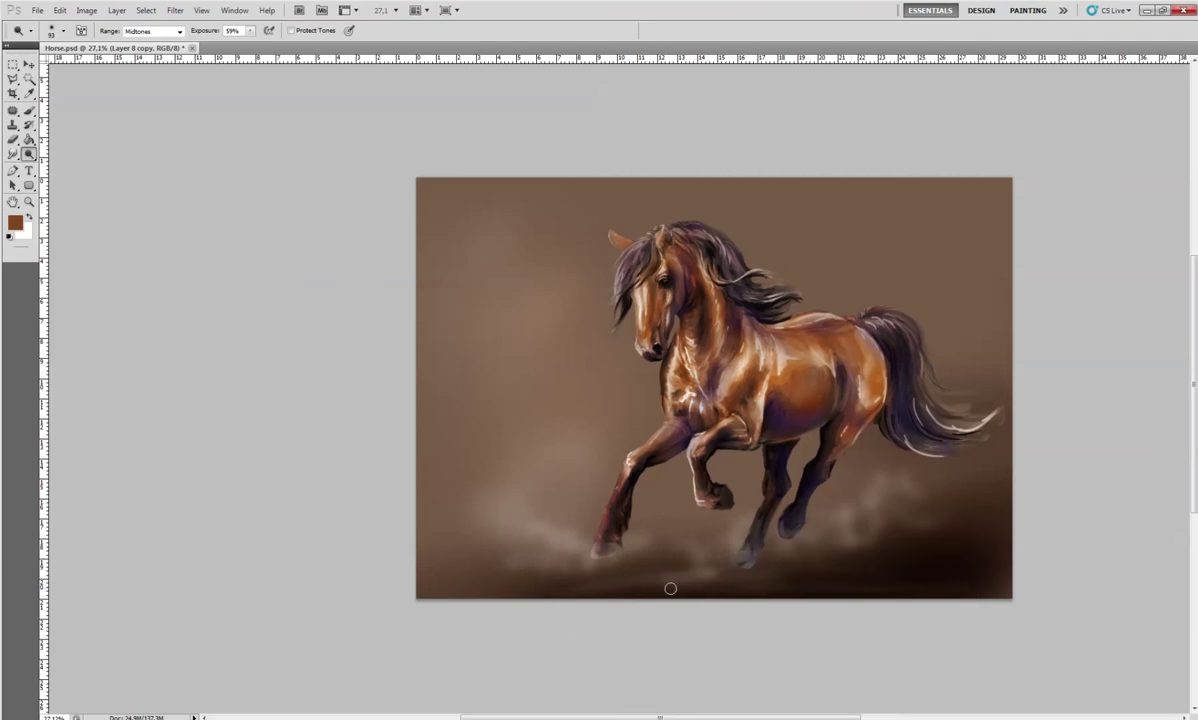
mouse_move(895, 590)
mouse_down()
mouse_move(717, 570)
mouse_move(455, 572)
mouse_up()
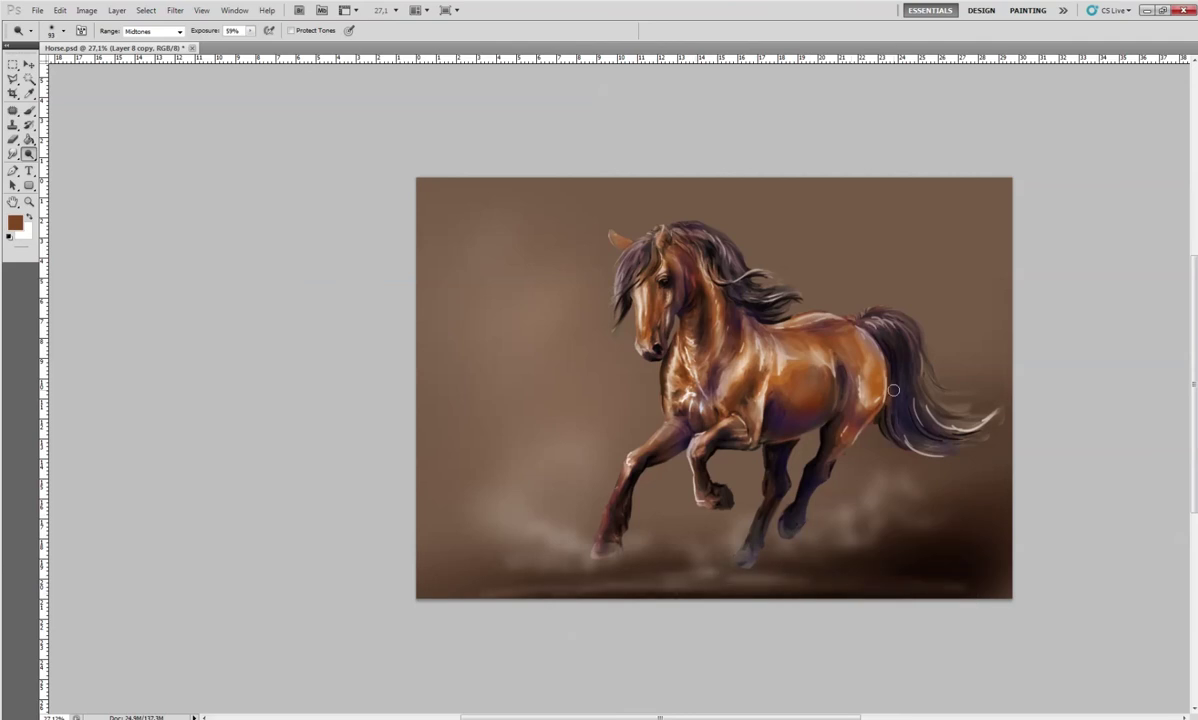
click(28, 110)
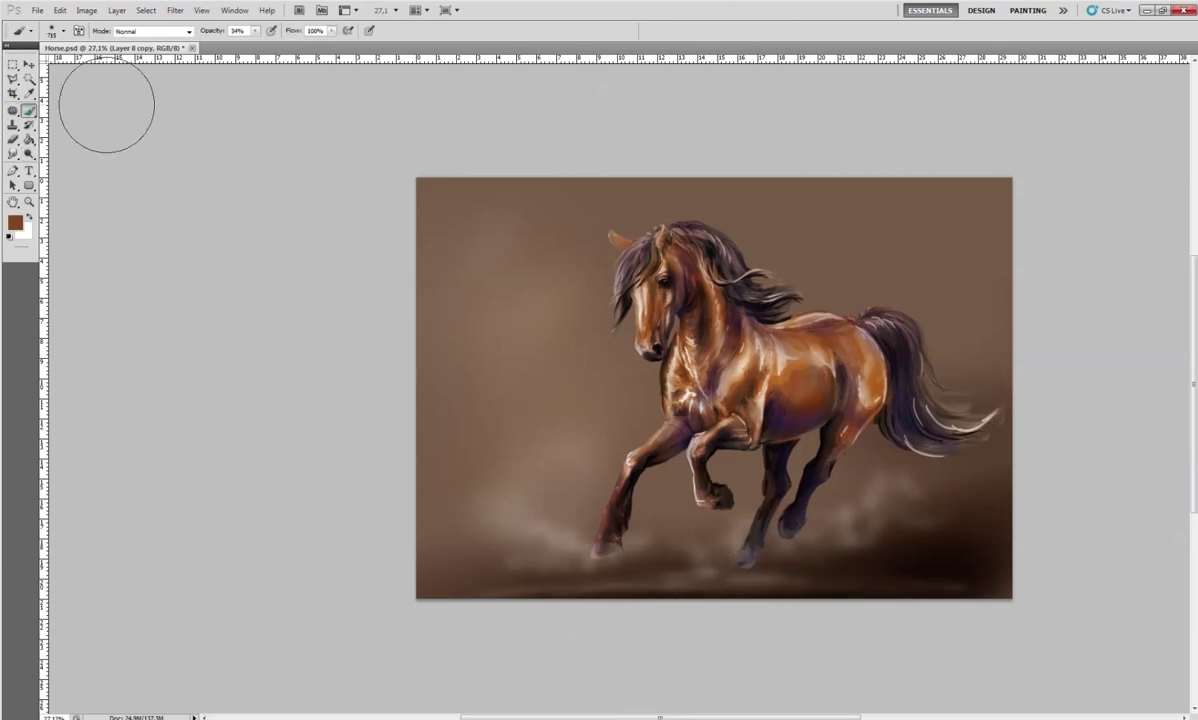
Sample a dark brown from the painting and set a 187 px brush
alt+click(907, 545)
right_click(885, 522)
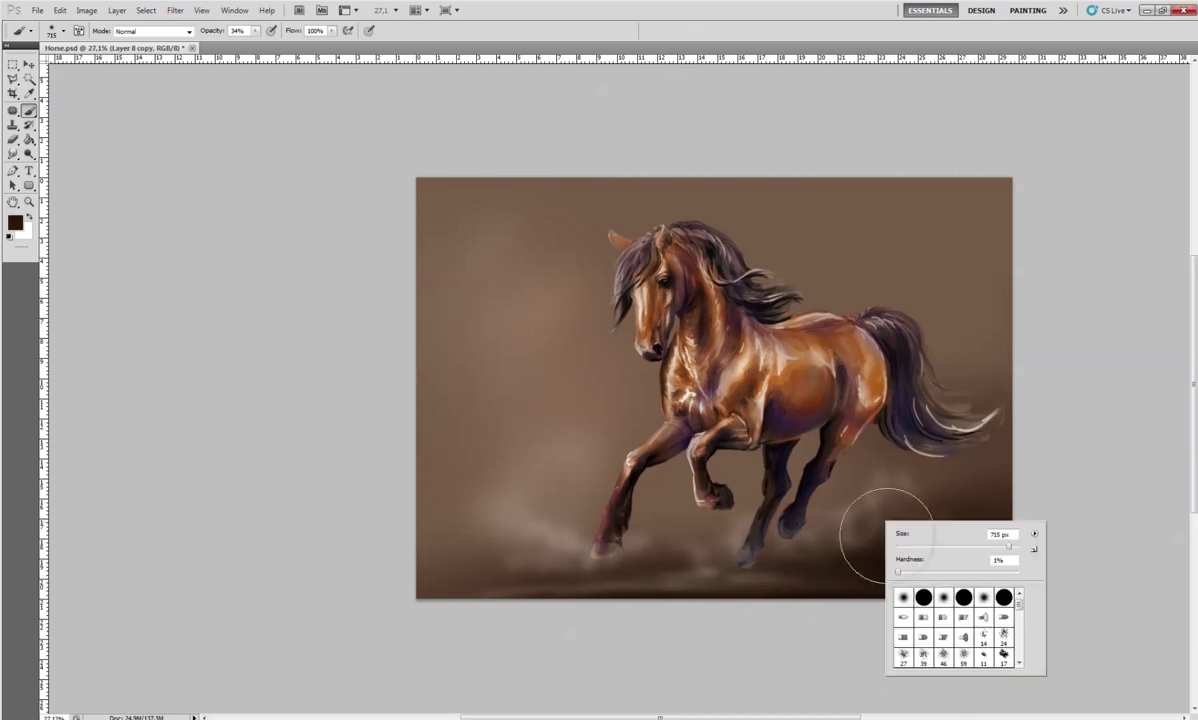
key(Escape)
right_click(868, 508)
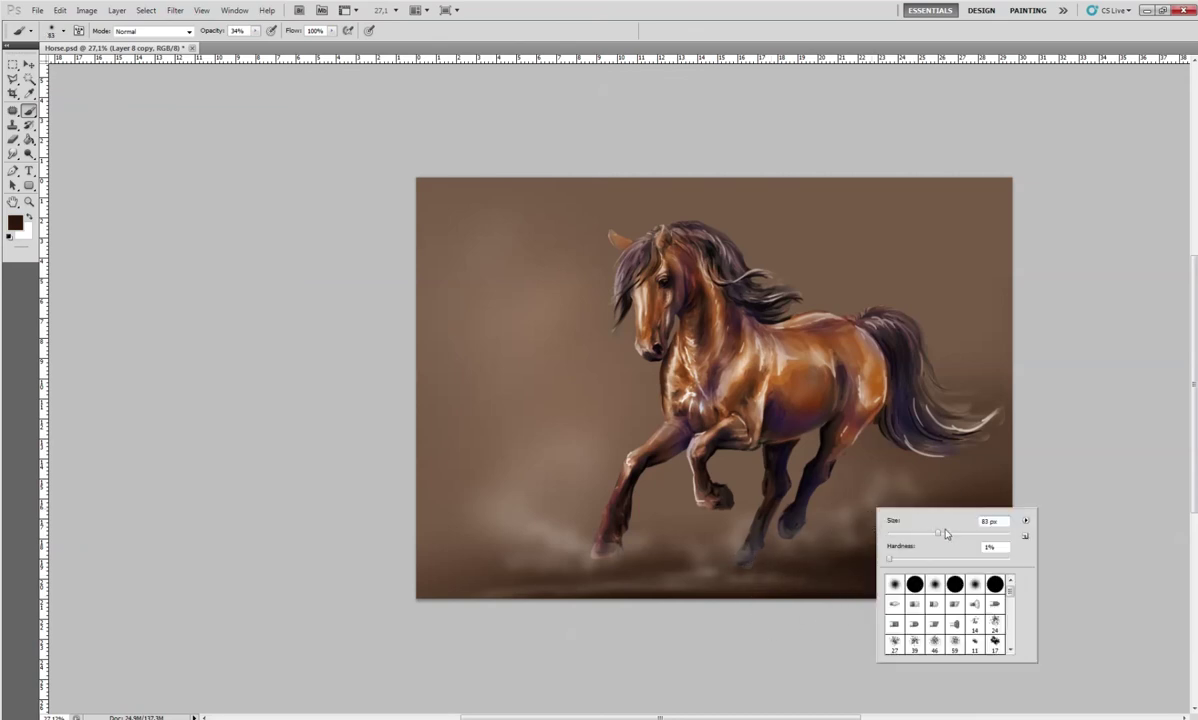
drag(931, 532, 905, 532)
key(Return)
Sample a light pinkish brown and paint soft dust near the front hooves
alt+click(735, 540)
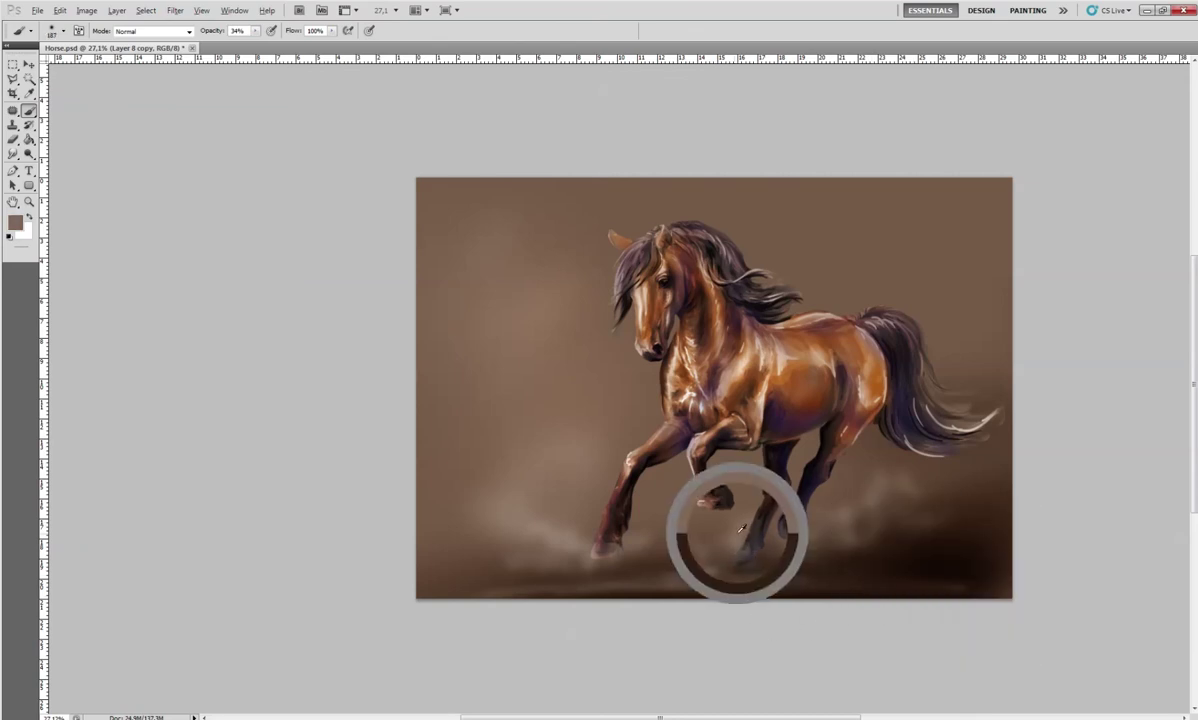
alt+click(768, 528)
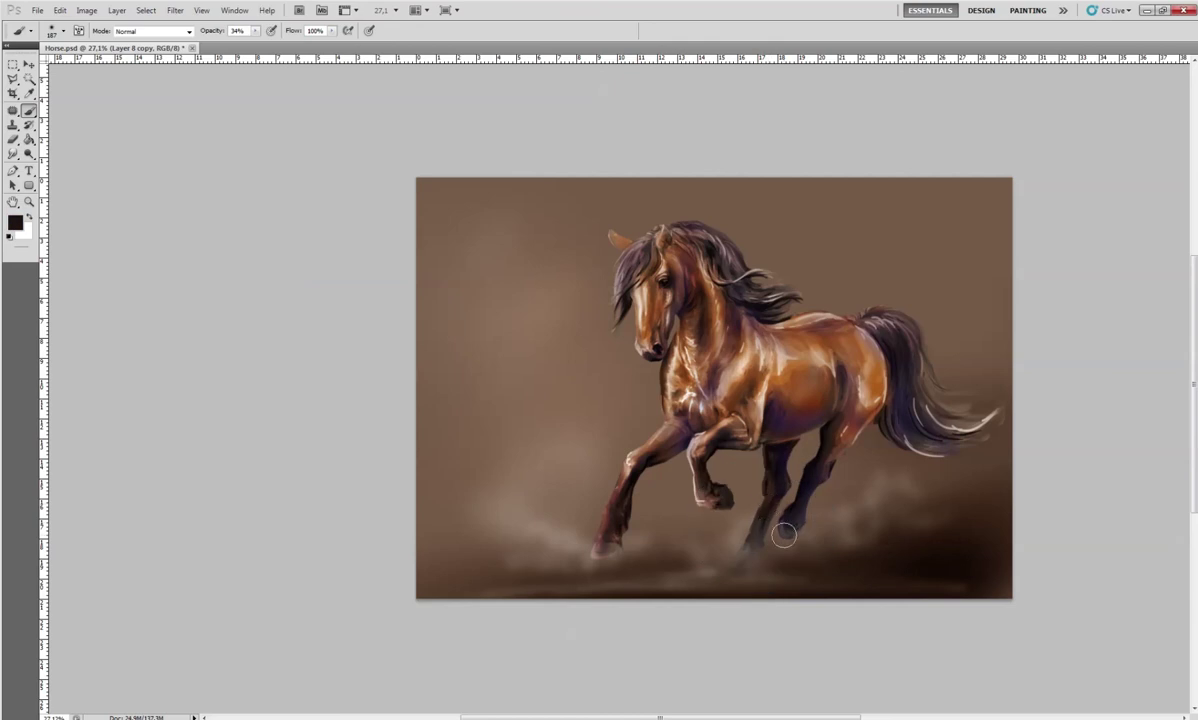
alt+click(817, 531)
alt+click(505, 500)
drag(713, 543, 697, 553)
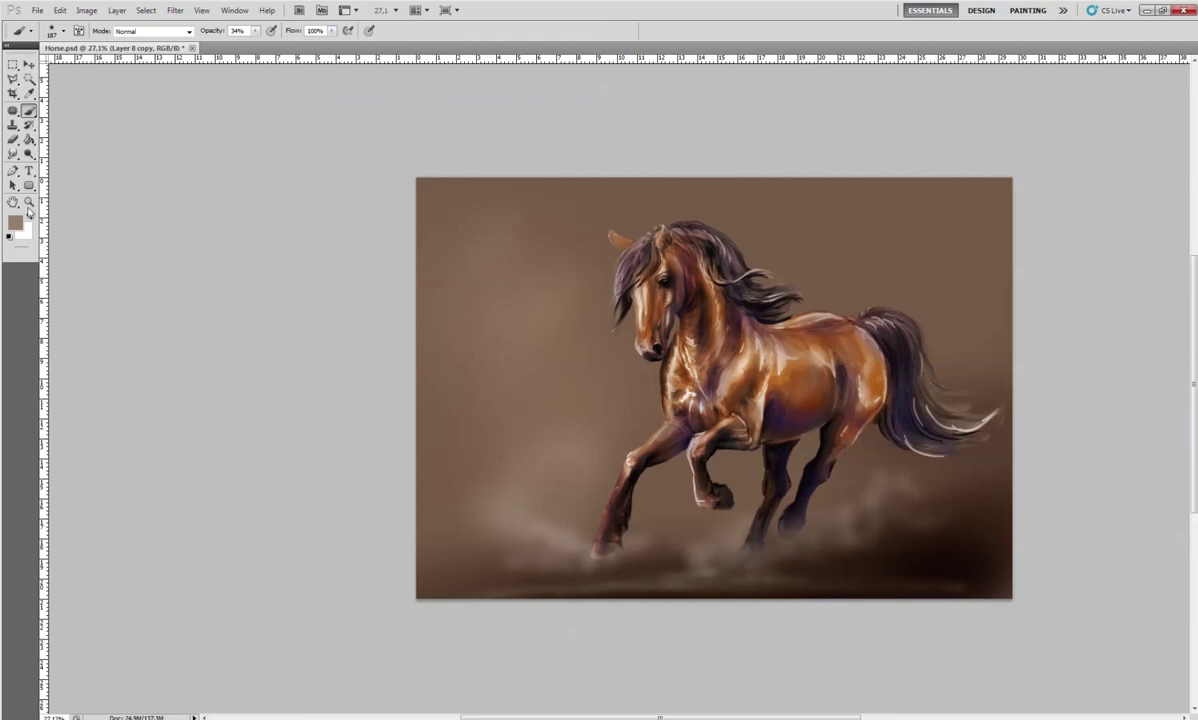
Pick a lighter dusty brown and paint brighter dust around the front hooves
click(15, 221)
click(98, 163)
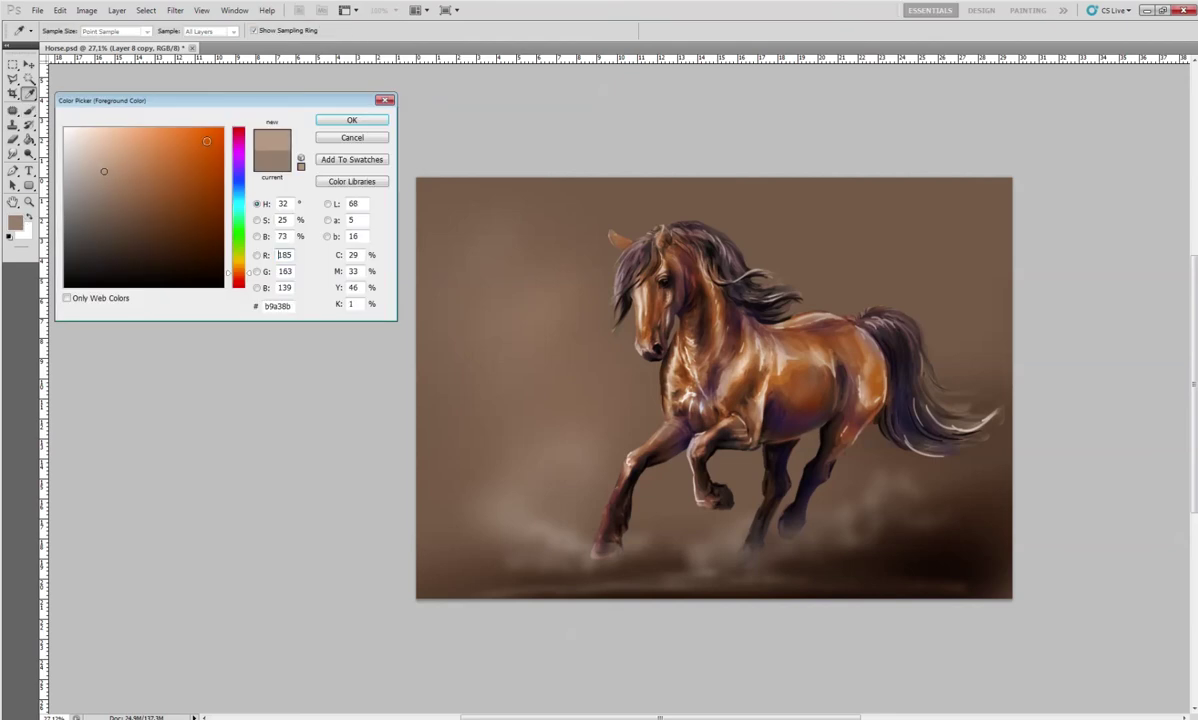
click(340, 118)
mouse_move(712, 544)
mouse_down()
mouse_move(640, 516)
mouse_move(709, 566)
mouse_up()
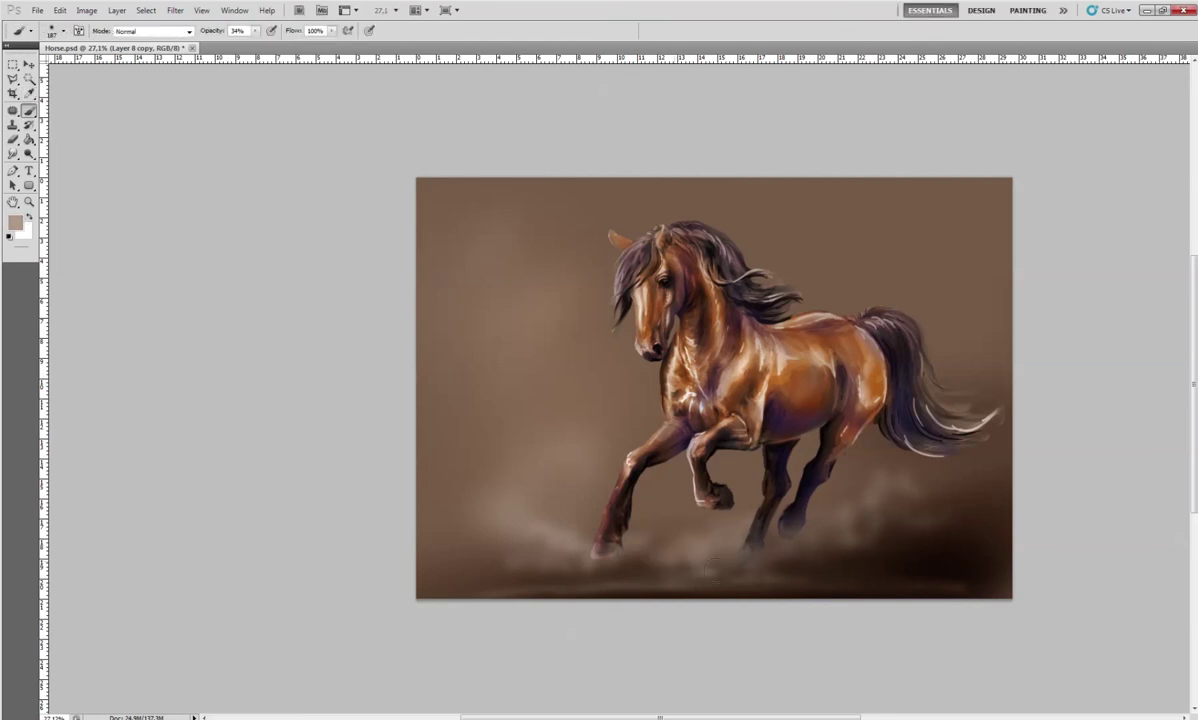
Try a textured 36 px brush preset for a dust stroke, then undo it
right_click(827, 494)
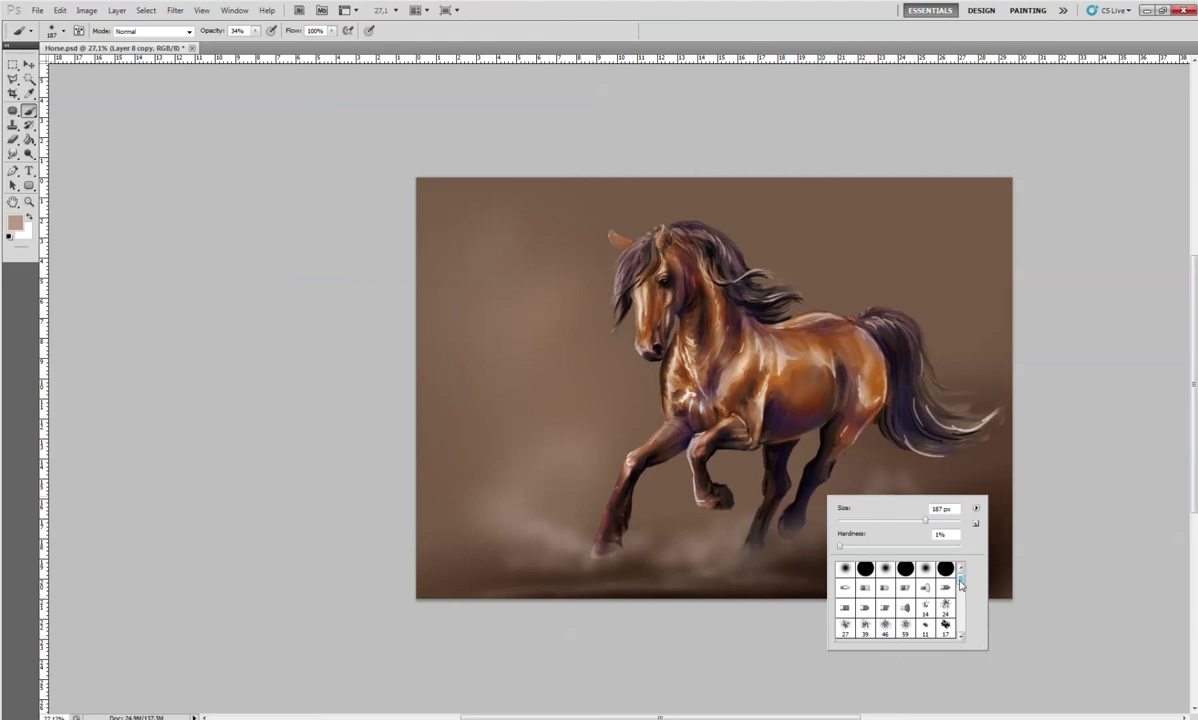
drag(960, 578, 963, 598)
click(945, 587)
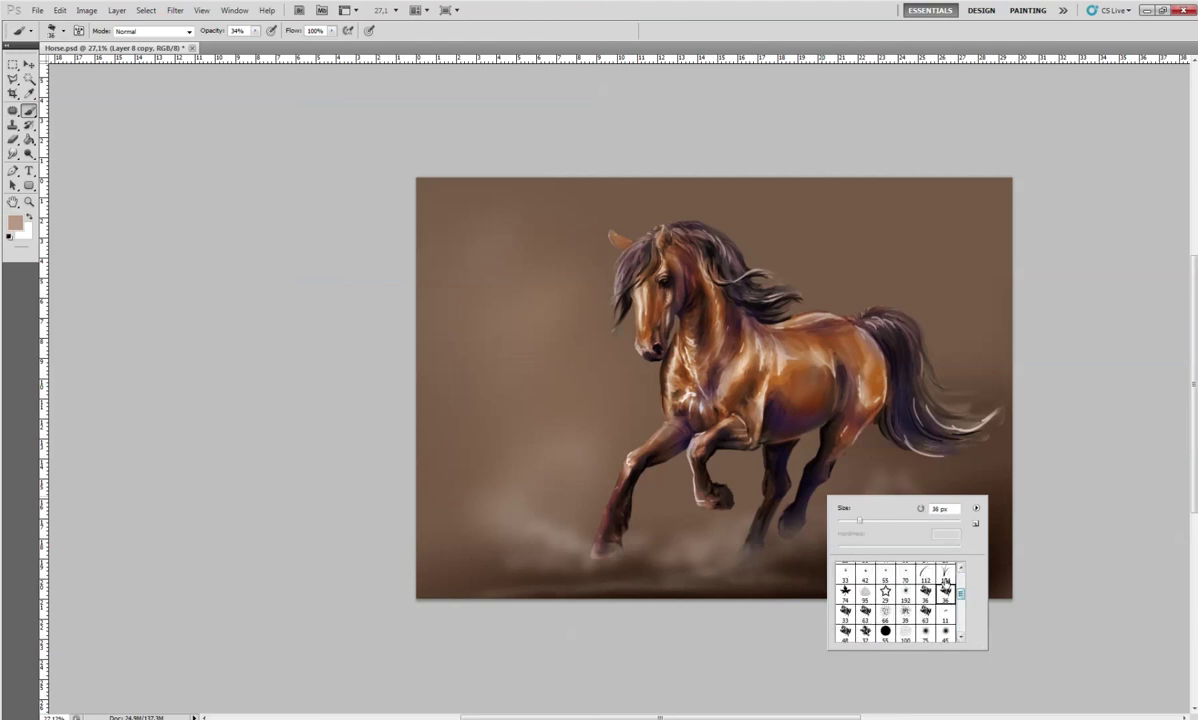
drag(665, 505, 693, 548)
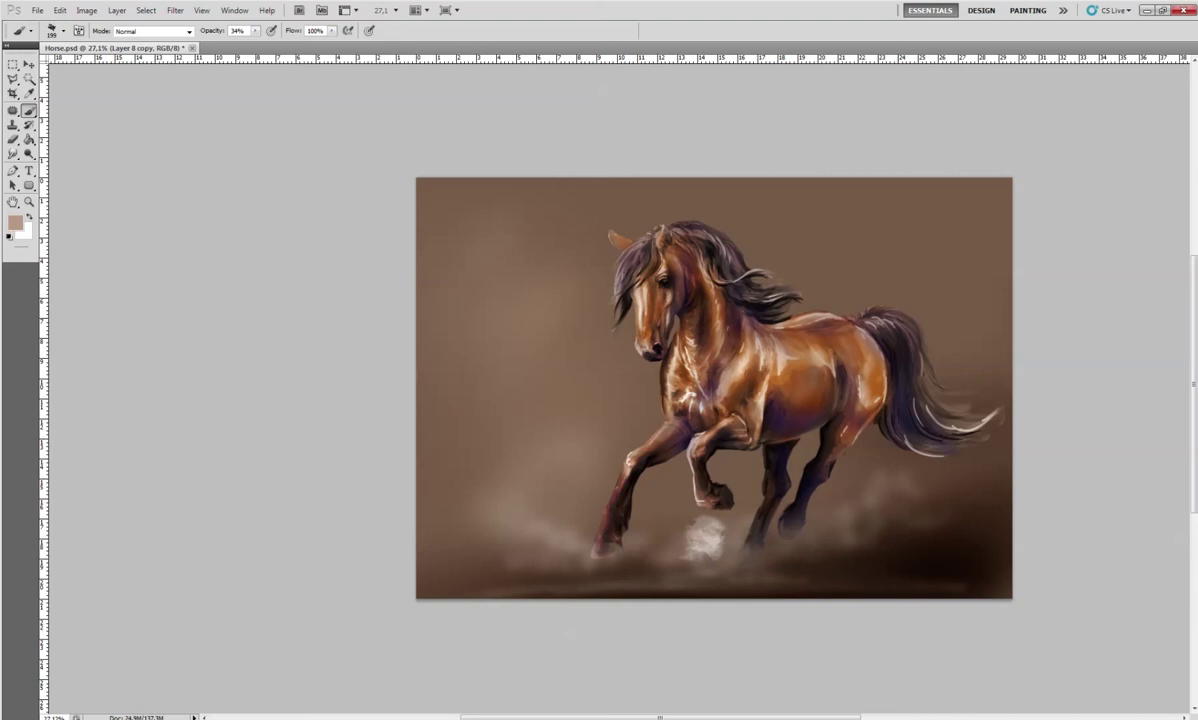
key(ctrl+z)
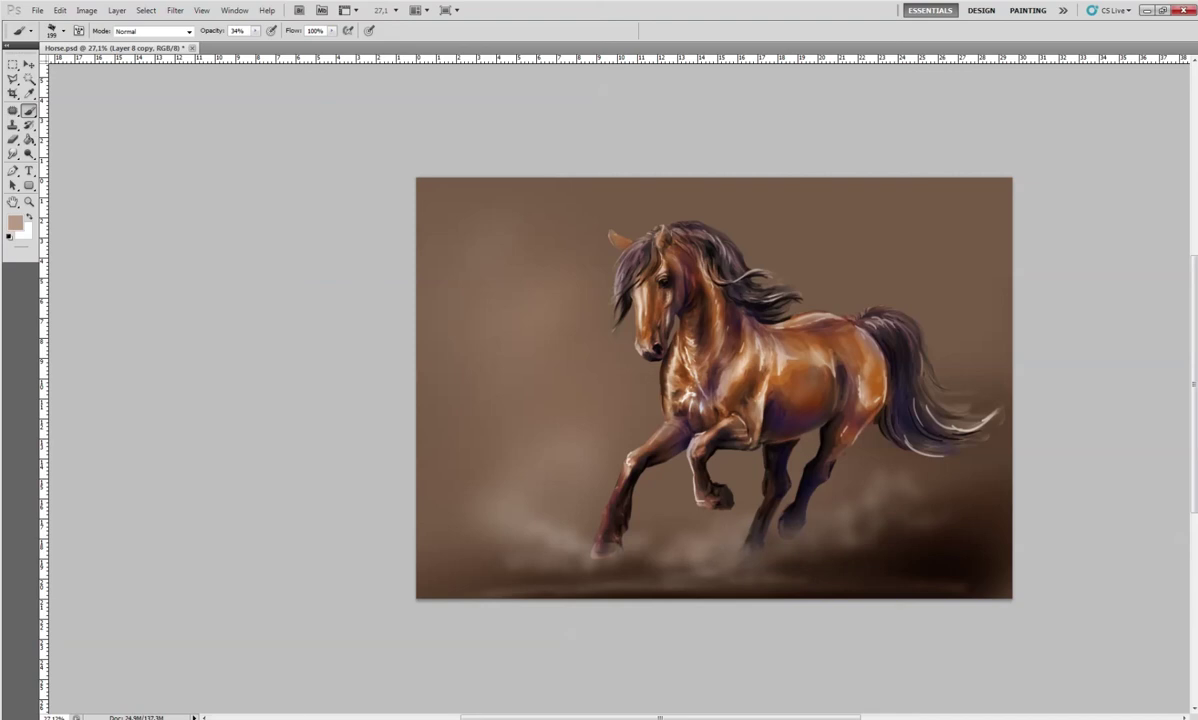
Lower the brush opacity and brush faint dust across the hooves and bottom of the canvas
click(256, 31)
mouse_move(625, 510)
mouse_down()
mouse_move(640, 522)
mouse_move(645, 506)
mouse_move(690, 486)
mouse_up()
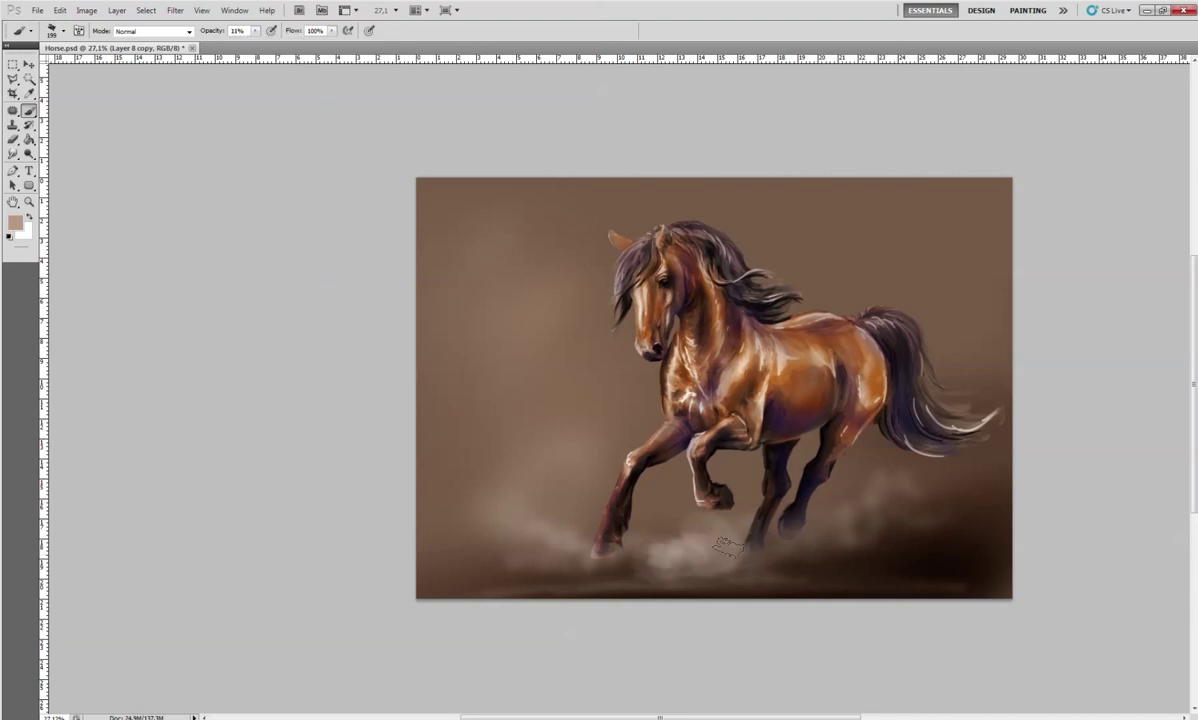
mouse_move(670, 530)
mouse_down()
mouse_move(745, 553)
mouse_move(760, 500)
mouse_move(818, 478)
mouse_move(940, 494)
mouse_move(840, 470)
mouse_move(780, 530)
mouse_move(966, 508)
mouse_move(895, 465)
mouse_move(865, 485)
mouse_up()
mouse_move(570, 540)
mouse_down()
mouse_move(490, 505)
mouse_move(416, 496)
mouse_move(520, 492)
mouse_move(400, 525)
mouse_move(474, 539)
mouse_move(545, 500)
mouse_up()
drag(440, 515, 560, 495)
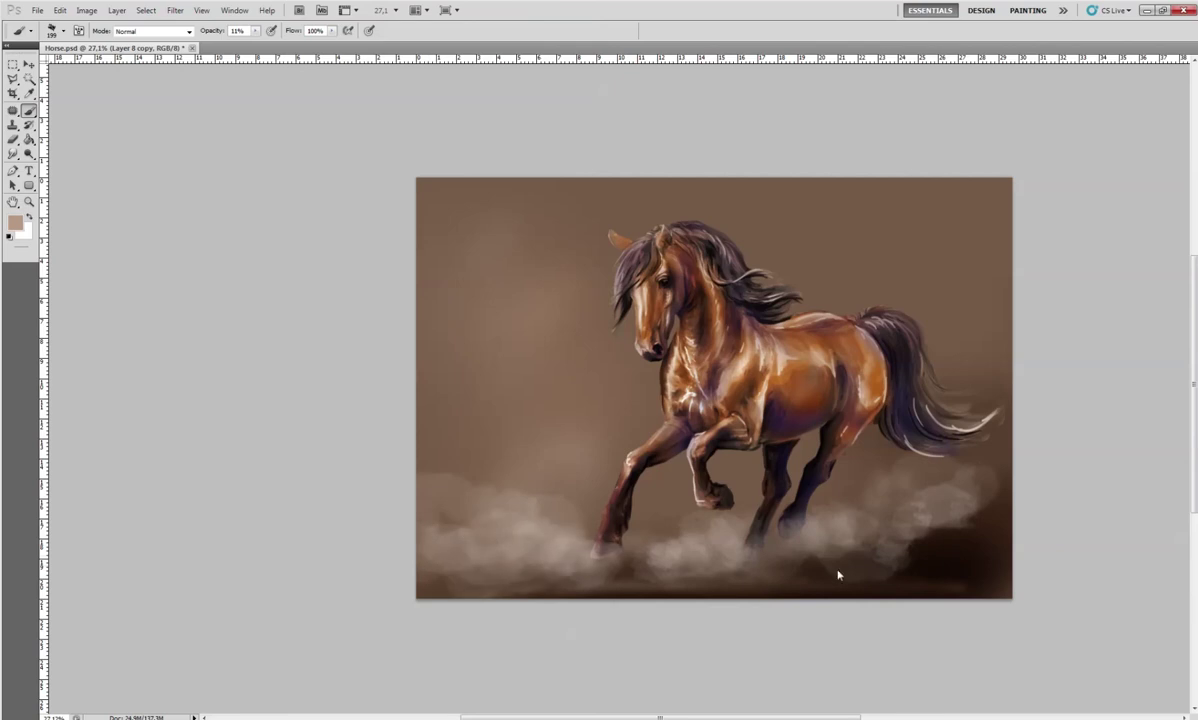
drag(900, 530, 870, 515)
drag(615, 545, 805, 525)
drag(660, 550, 775, 530)
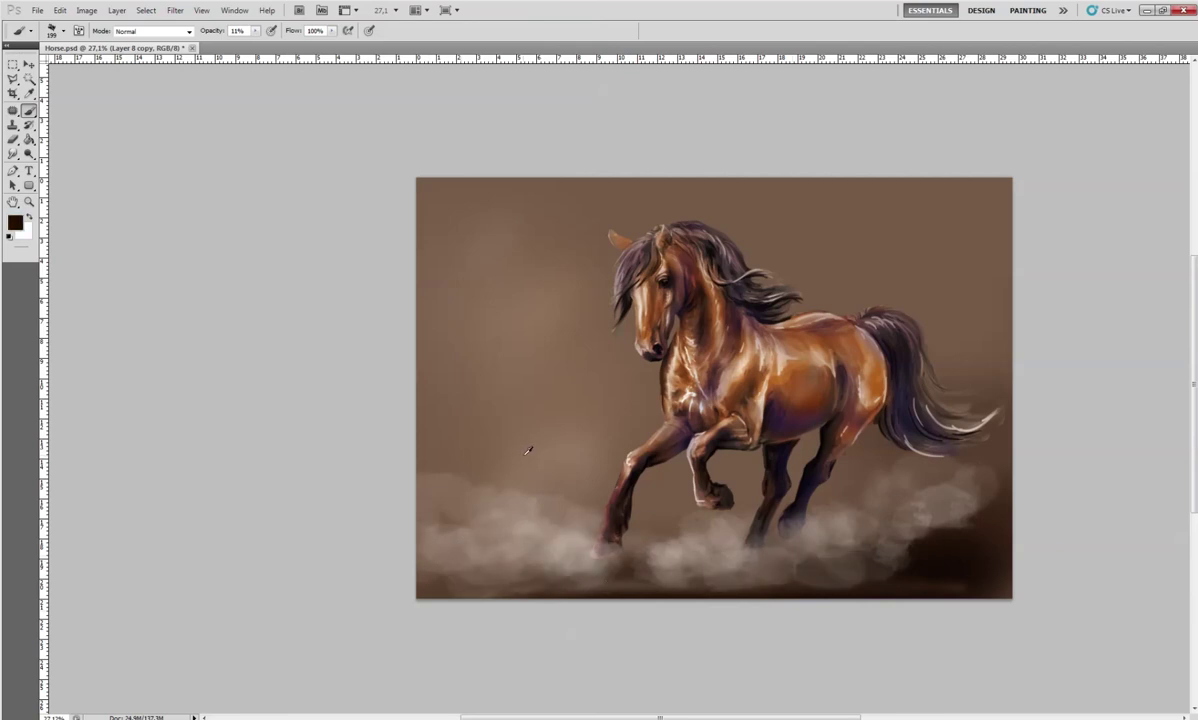
Sample a brown, swap colours, and lighten the dust near the hind legs and lower right
alt+click(482, 425)
click(33, 207)
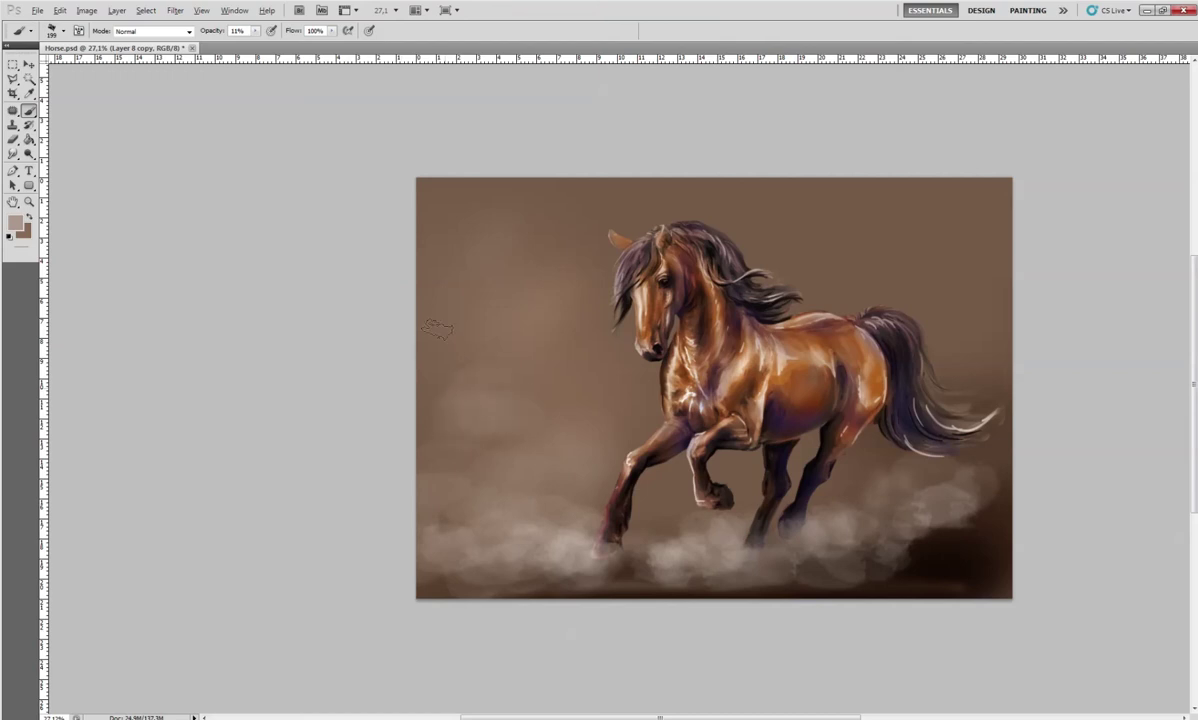
drag(918, 544, 976, 513)
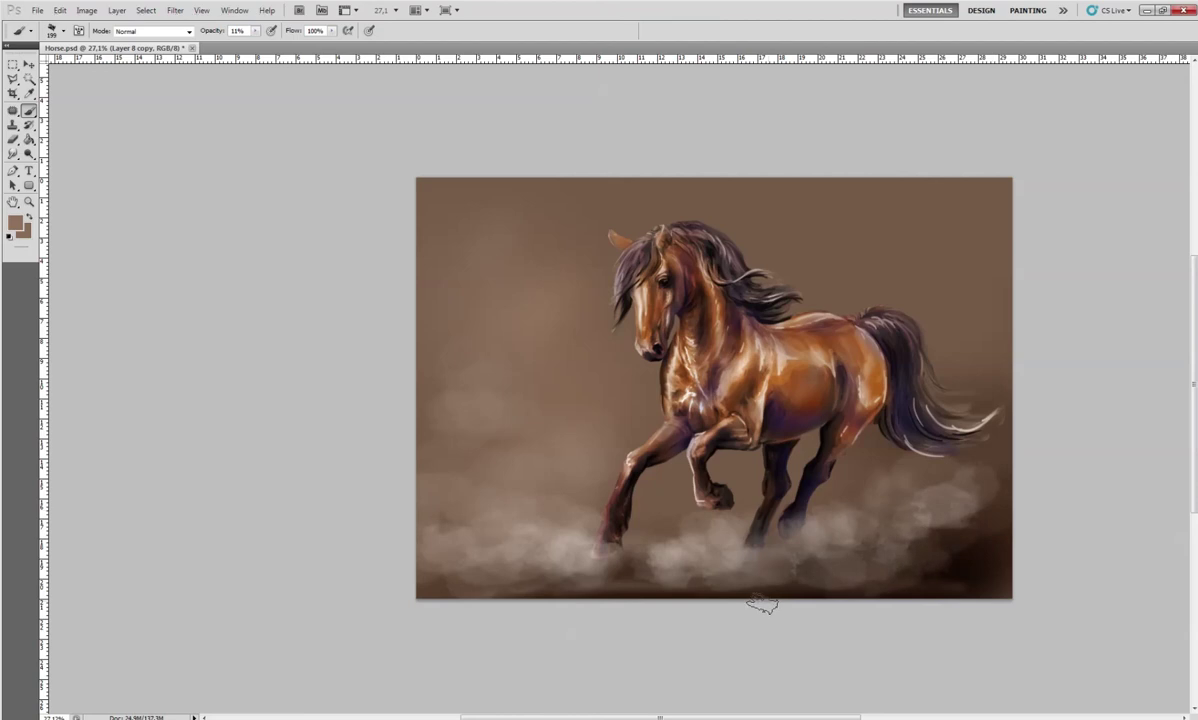
drag(762, 599, 891, 563)
drag(1010, 480, 900, 520)
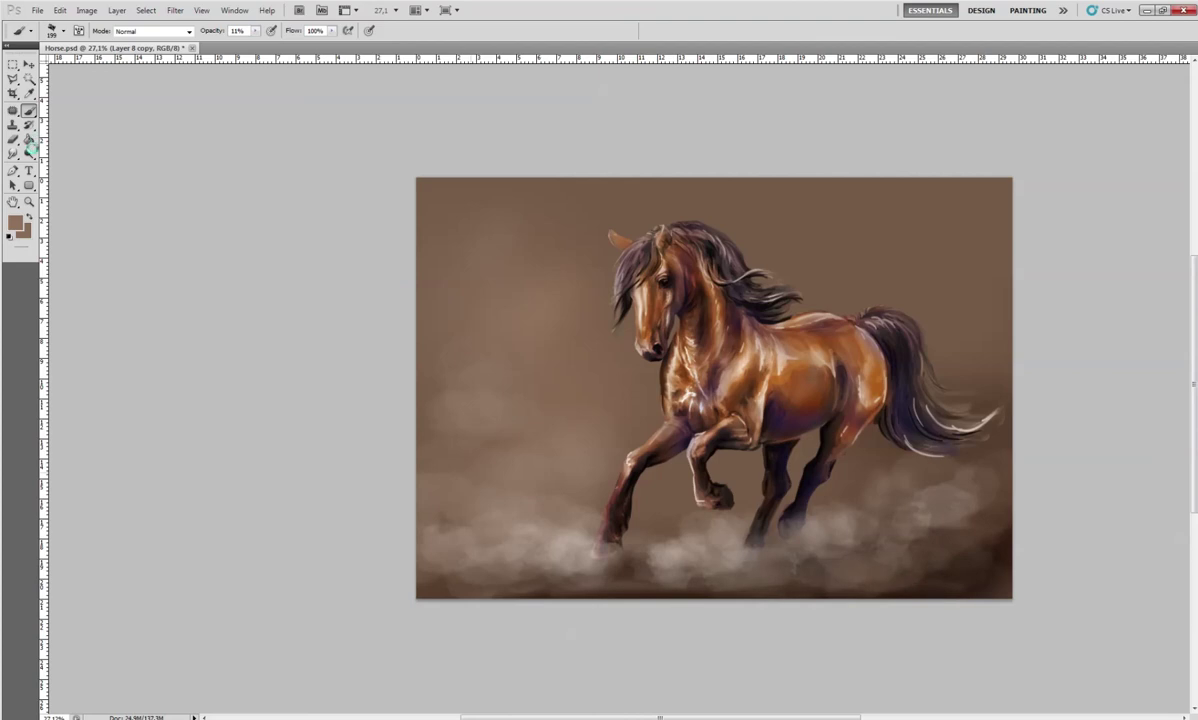
Sample orange-brown from the horse's body and add a new layer for the glow
click(30, 152)
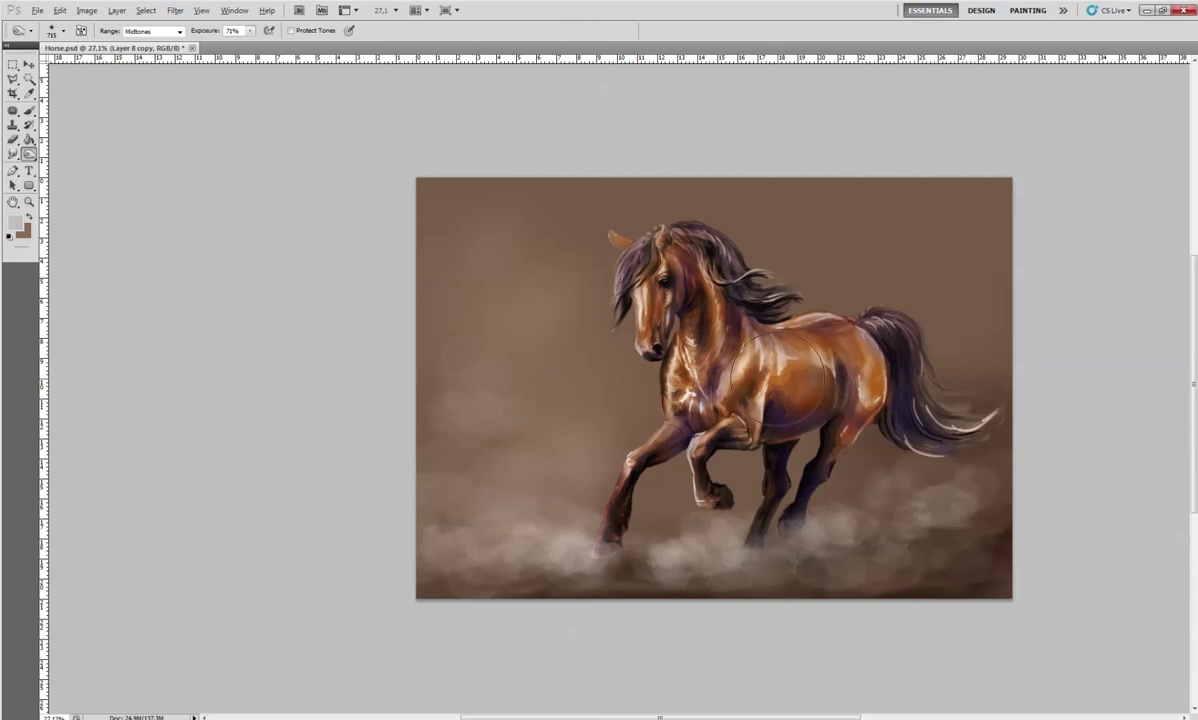
click(29, 110)
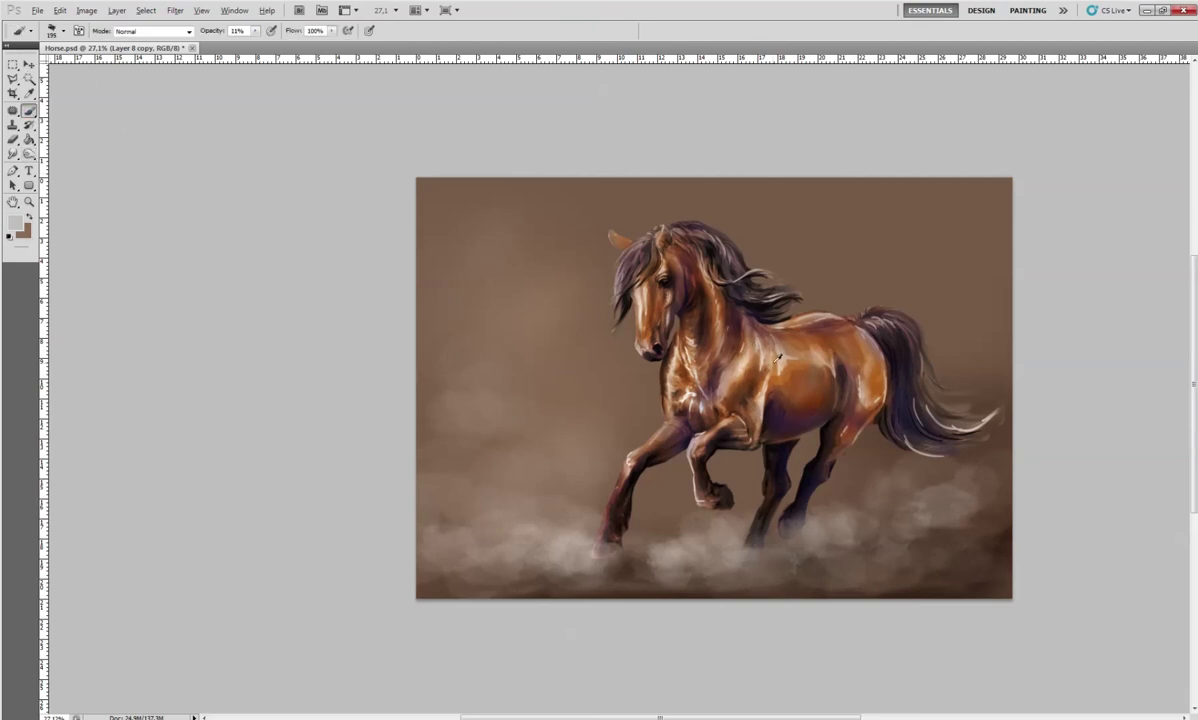
alt+click(728, 350)
right_click(783, 367)
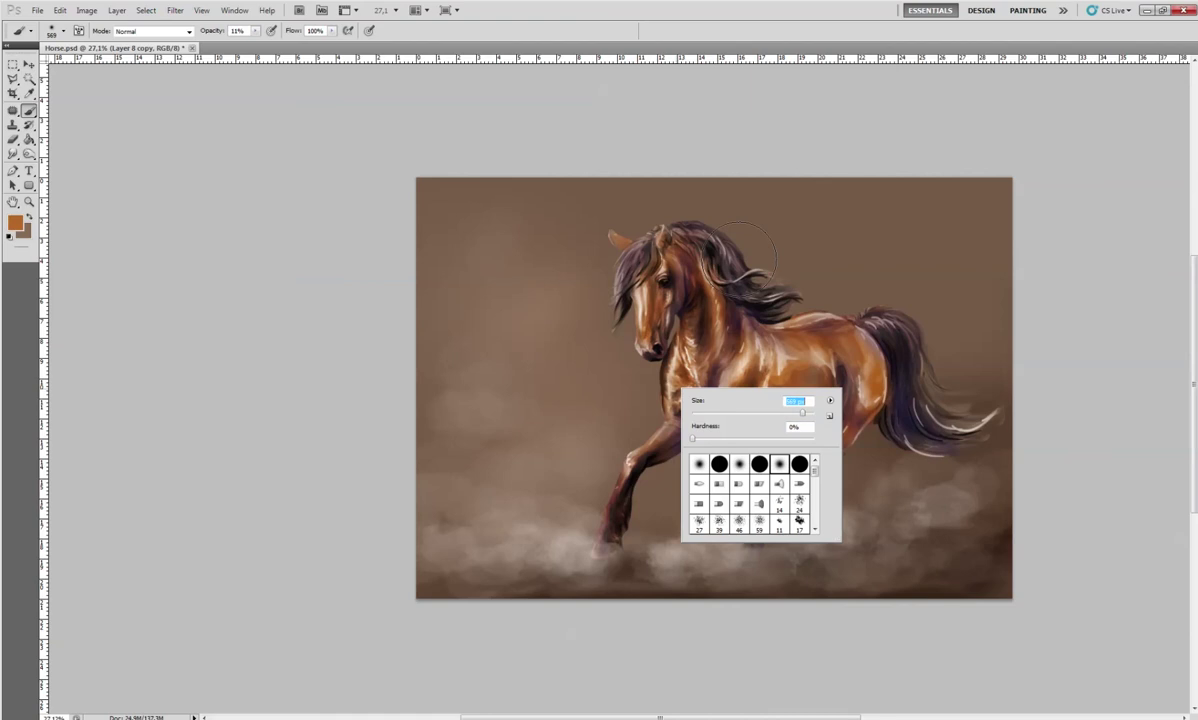
key(Return)
key(ctrl+shift+alt+n)
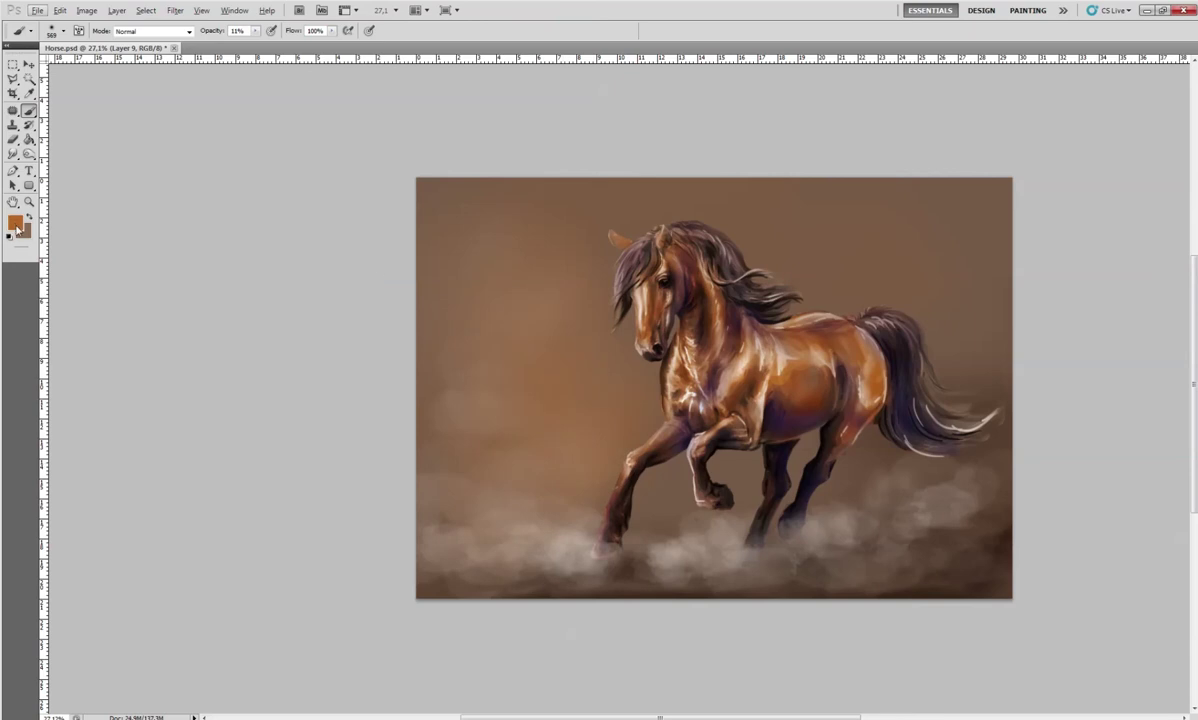
Pick a light orange and paint a soft glow left of the horse
click(15, 221)
drag(242, 270, 238, 267)
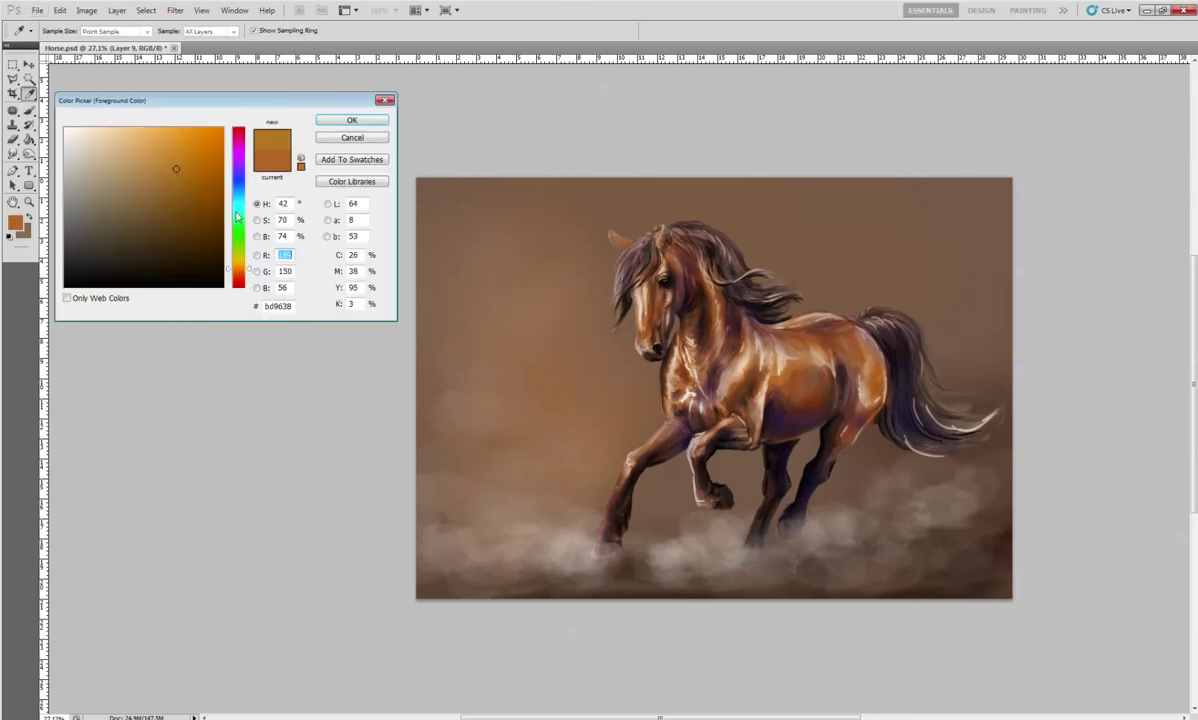
drag(165, 125, 175, 133)
click(362, 121)
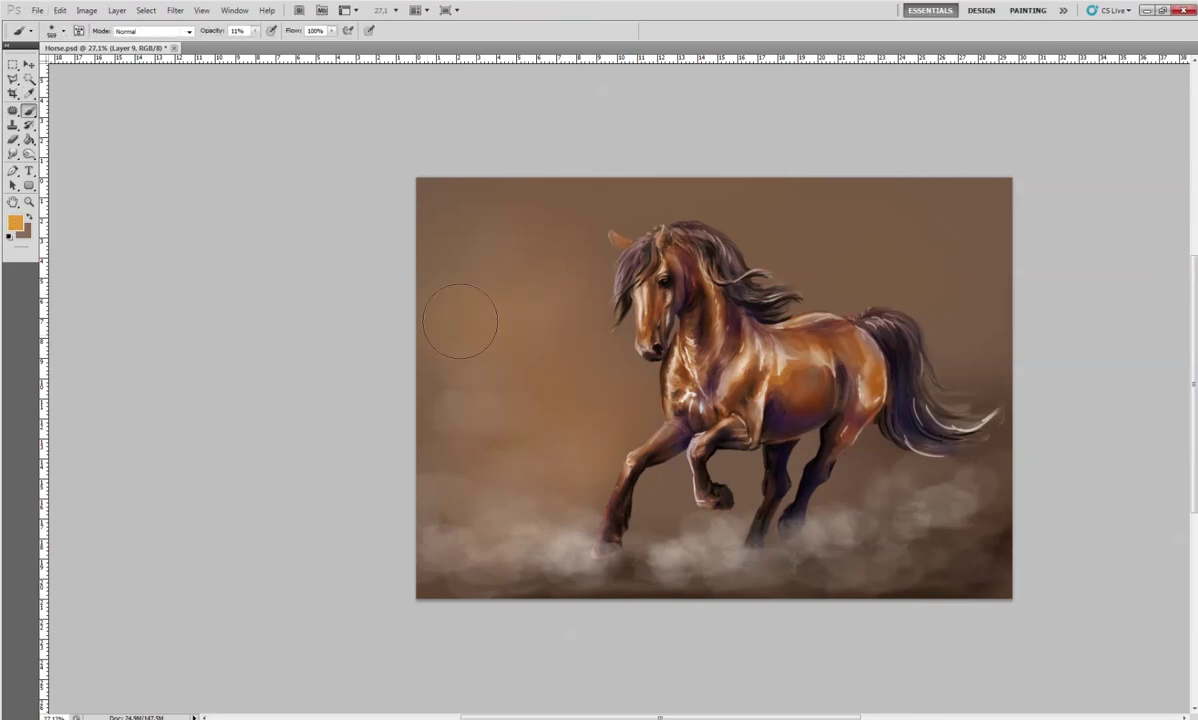
mouse_move(509, 346)
mouse_down()
mouse_move(519, 382)
mouse_move(610, 414)
mouse_move(476, 377)
mouse_up()
mouse_move(469, 275)
mouse_down()
mouse_move(575, 393)
mouse_move(570, 262)
mouse_up()
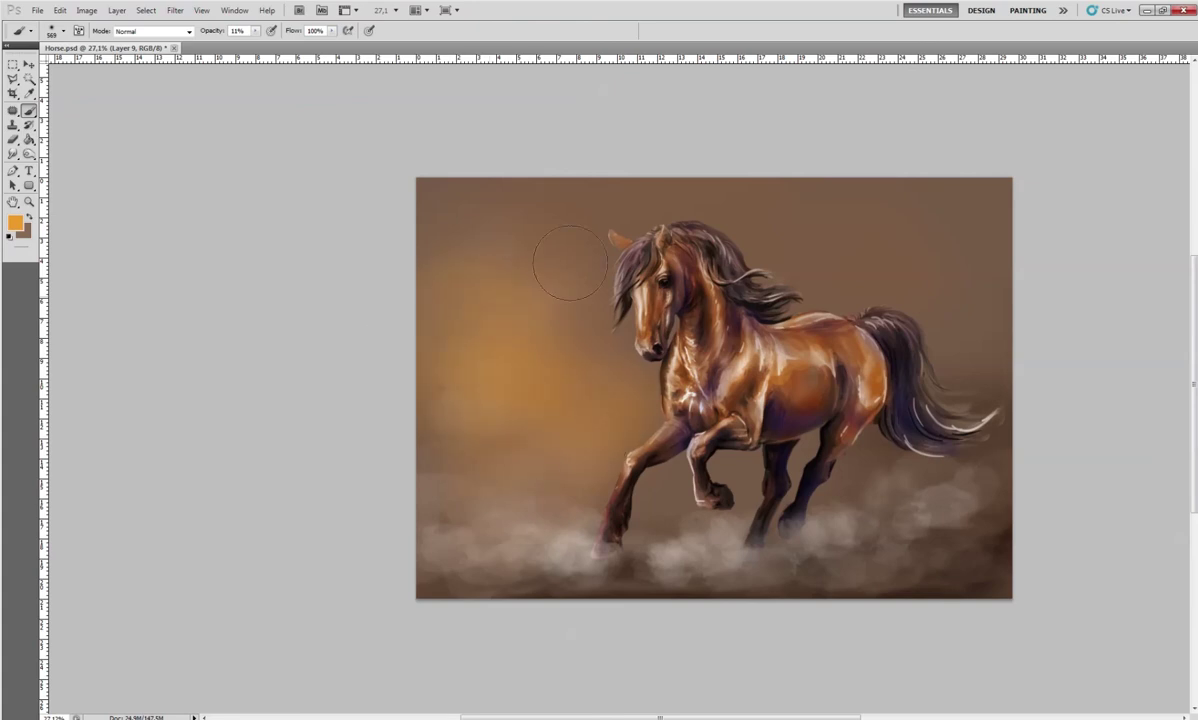
Haze the tail and hind legs with background brown at 53% opacity
alt+click(911, 502)
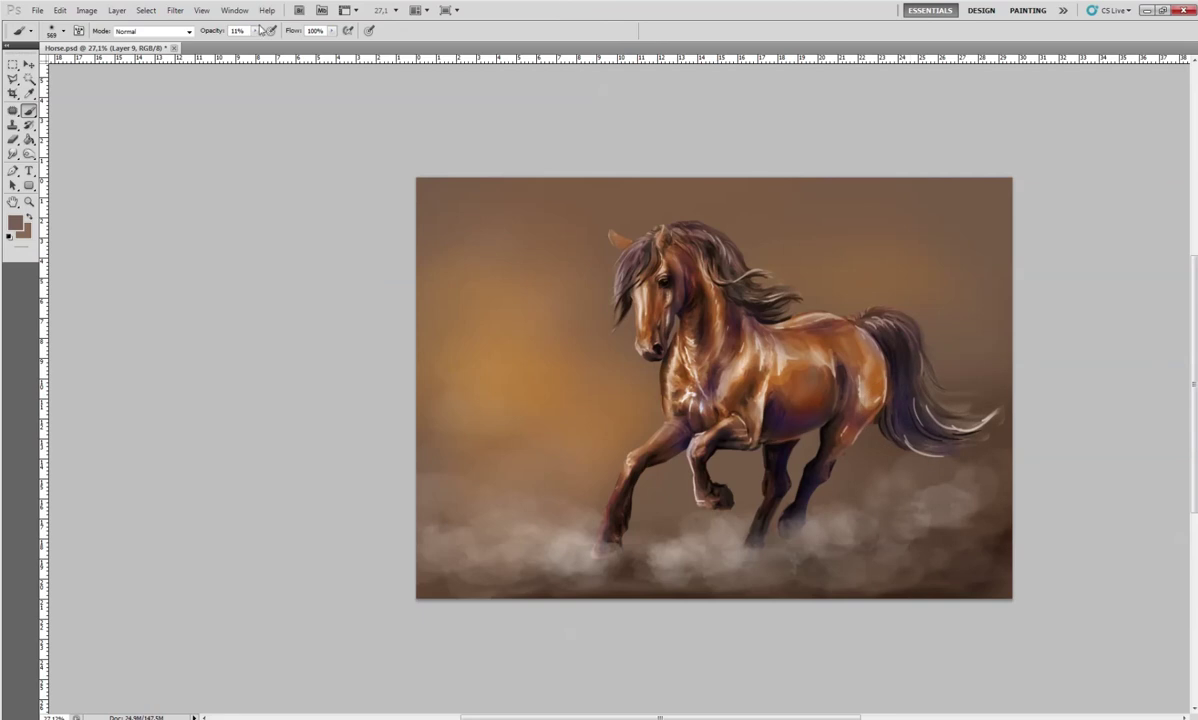
click(255, 31)
mouse_move(889, 260)
mouse_down()
mouse_move(840, 385)
mouse_move(1016, 414)
mouse_move(940, 405)
mouse_up()
drag(830, 310, 845, 485)
drag(760, 410, 720, 500)
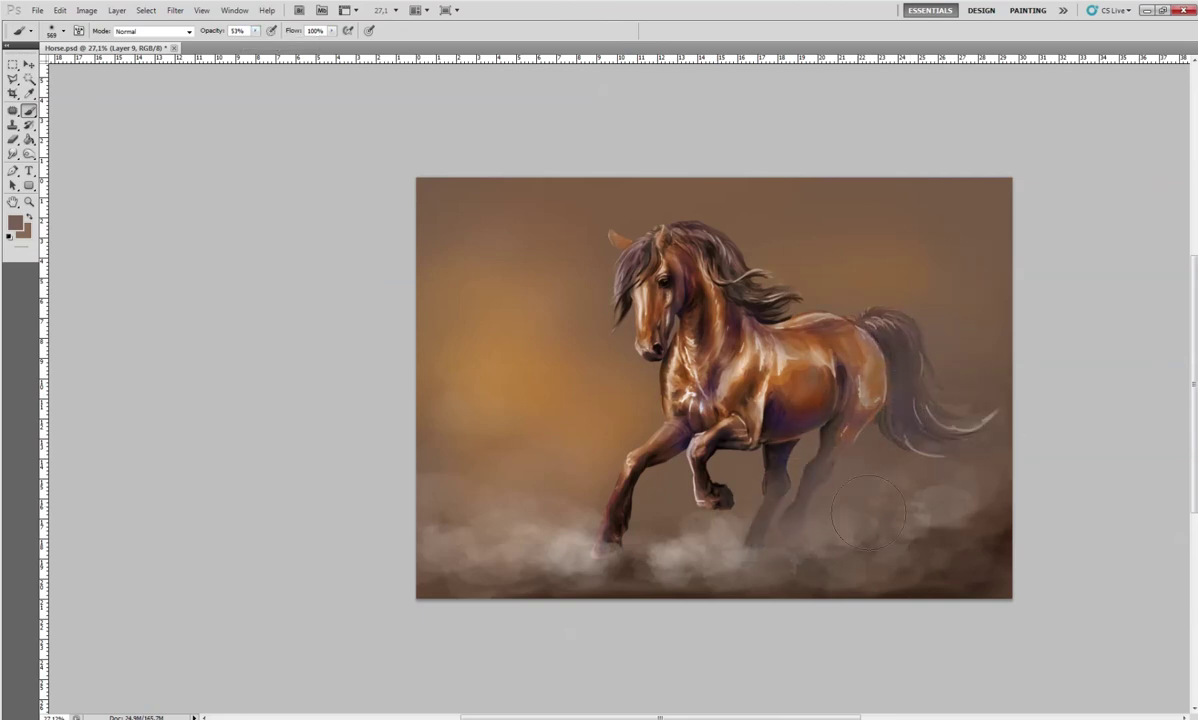
Paint dark brown and pale pinkish haze over the dust, hind legs and tail
alt+click(1001, 531)
mouse_move(910, 410)
mouse_down()
mouse_move(850, 460)
mouse_move(940, 500)
mouse_up()
drag(815, 522, 650, 532)
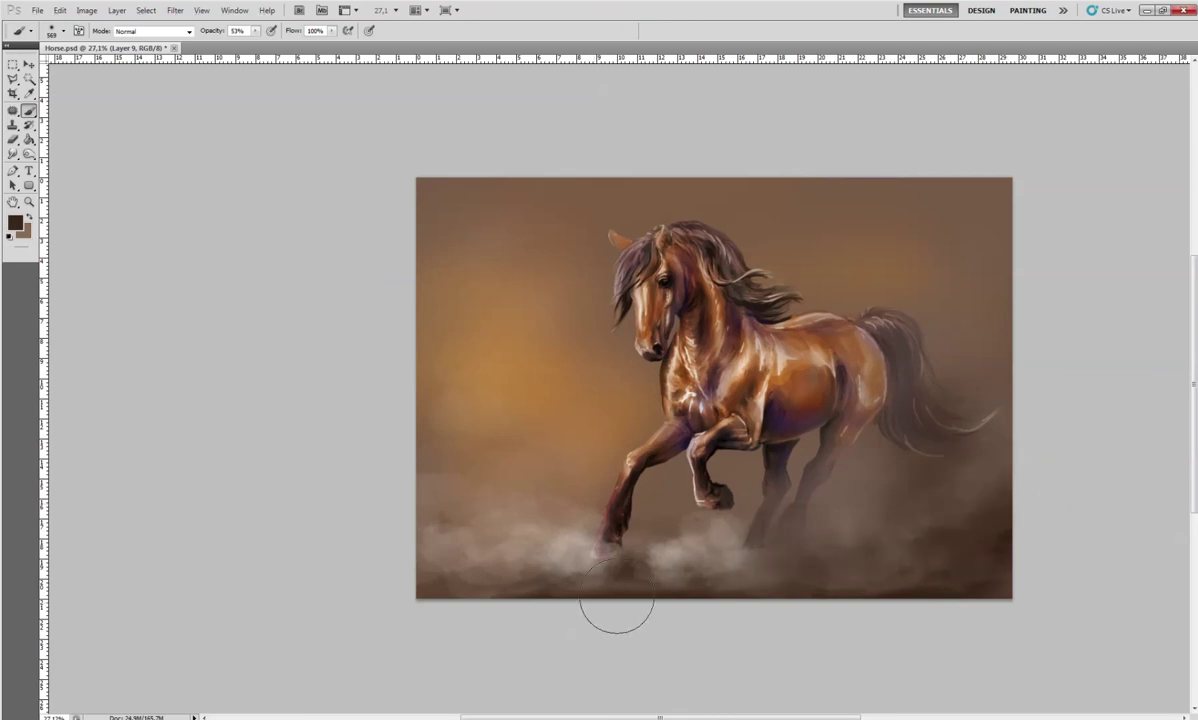
alt+click(800, 252)
alt+click(556, 546)
drag(871, 372, 995, 393)
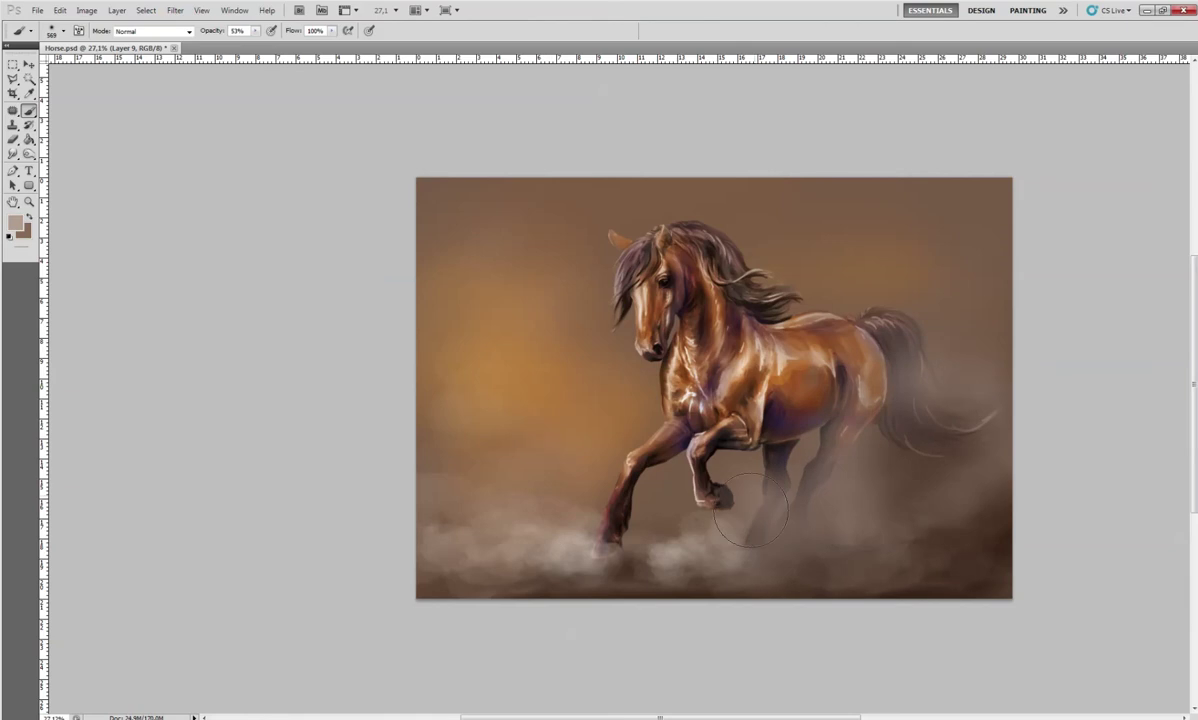
Shrink the brush to 267 px and choose a deep purple (#561791) in the Color Picker
right_click(590, 400)
key(Return)
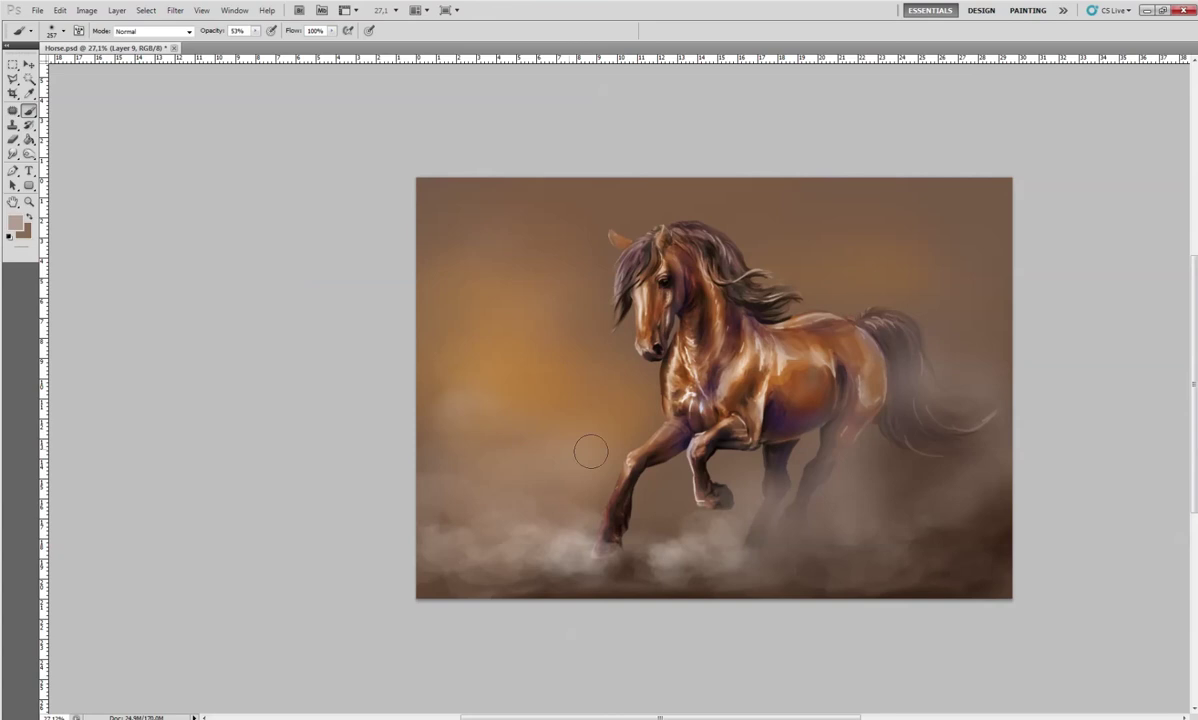
alt+click(510, 323)
alt+click(615, 242)
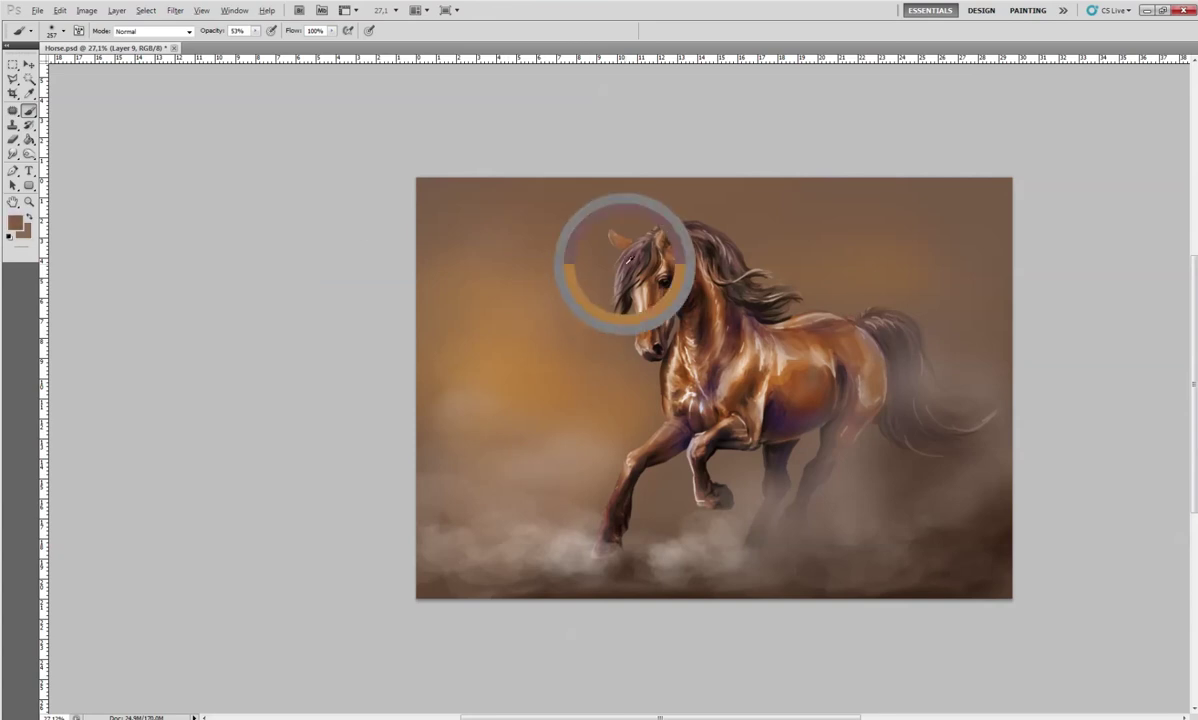
click(15, 222)
mouse_move(238, 206)
mouse_down()
mouse_move(238, 166)
mouse_move(199, 197)
mouse_up()
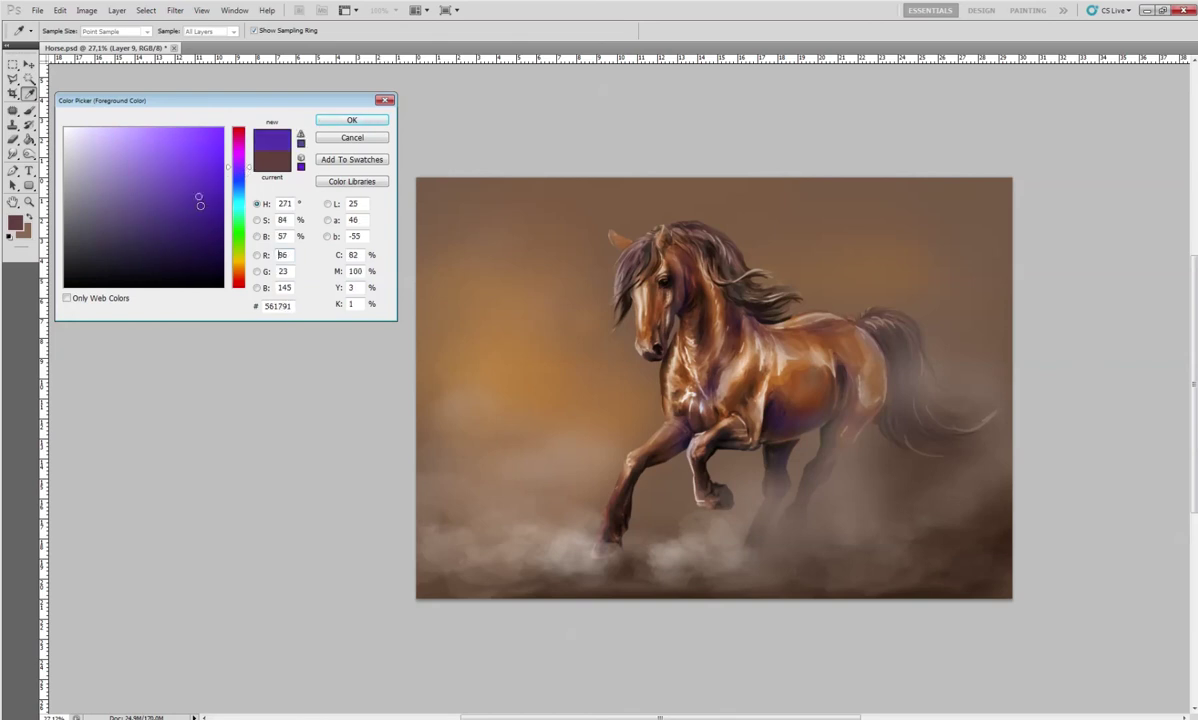
Paint the lower-right dust purple with a 1557 px brush at 23% opacity
click(351, 119)
key(b)
right_click(858, 505)
drag(985, 527, 1000, 526)
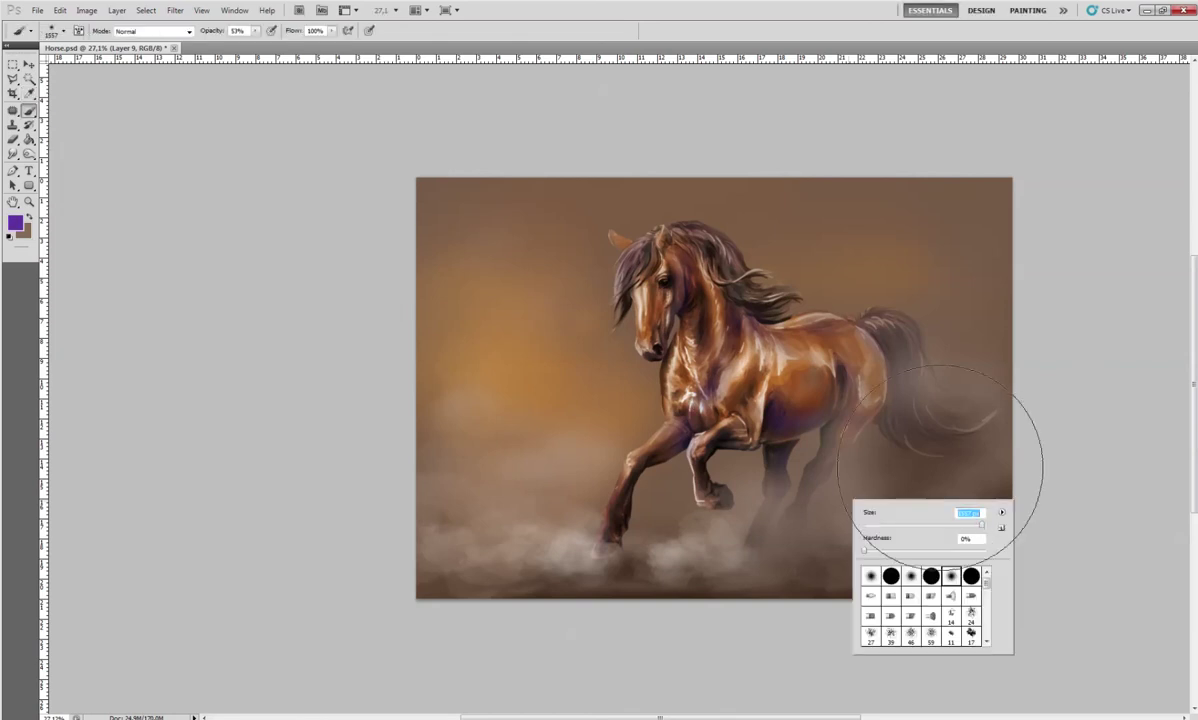
drag(1030, 430, 1043, 575)
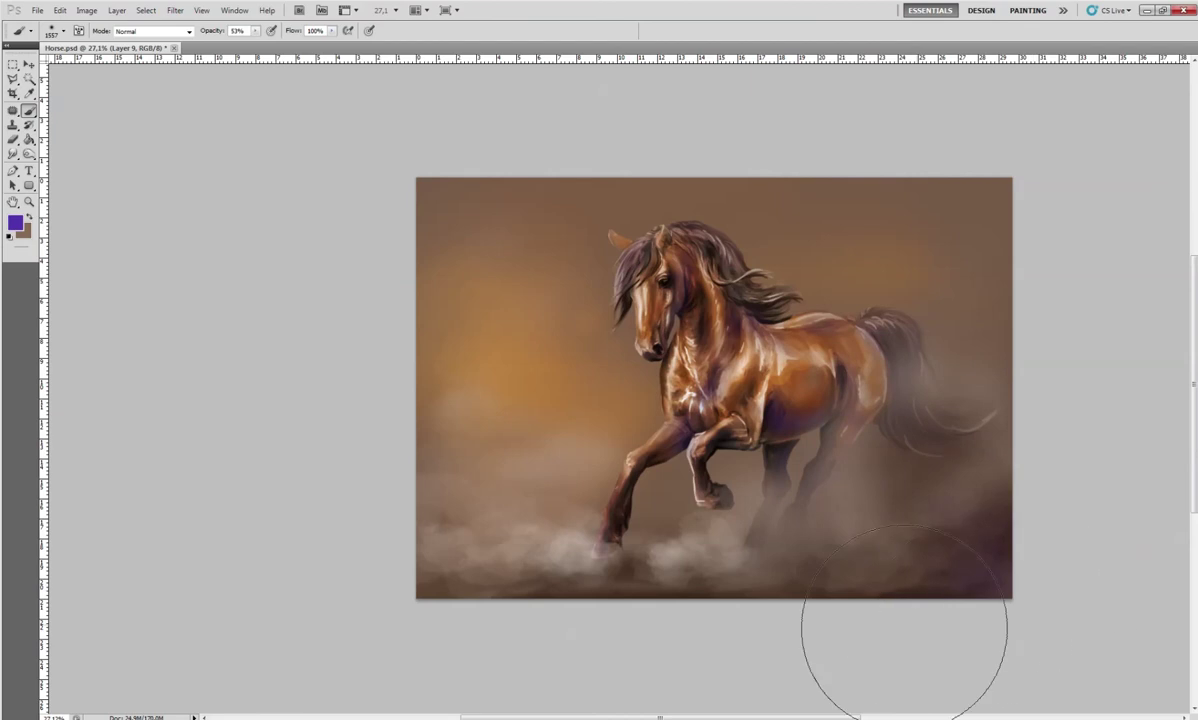
key(2)
key(3)
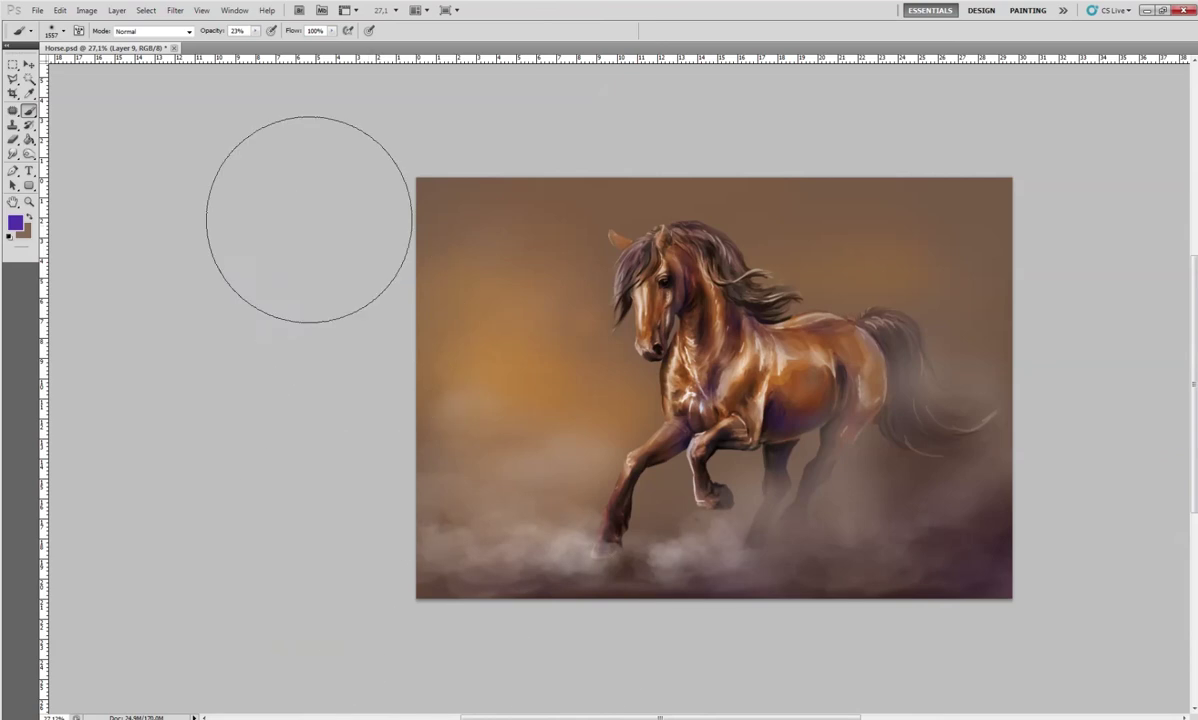
Sample brown and pale colours from near the horse's head
right_click(593, 284)
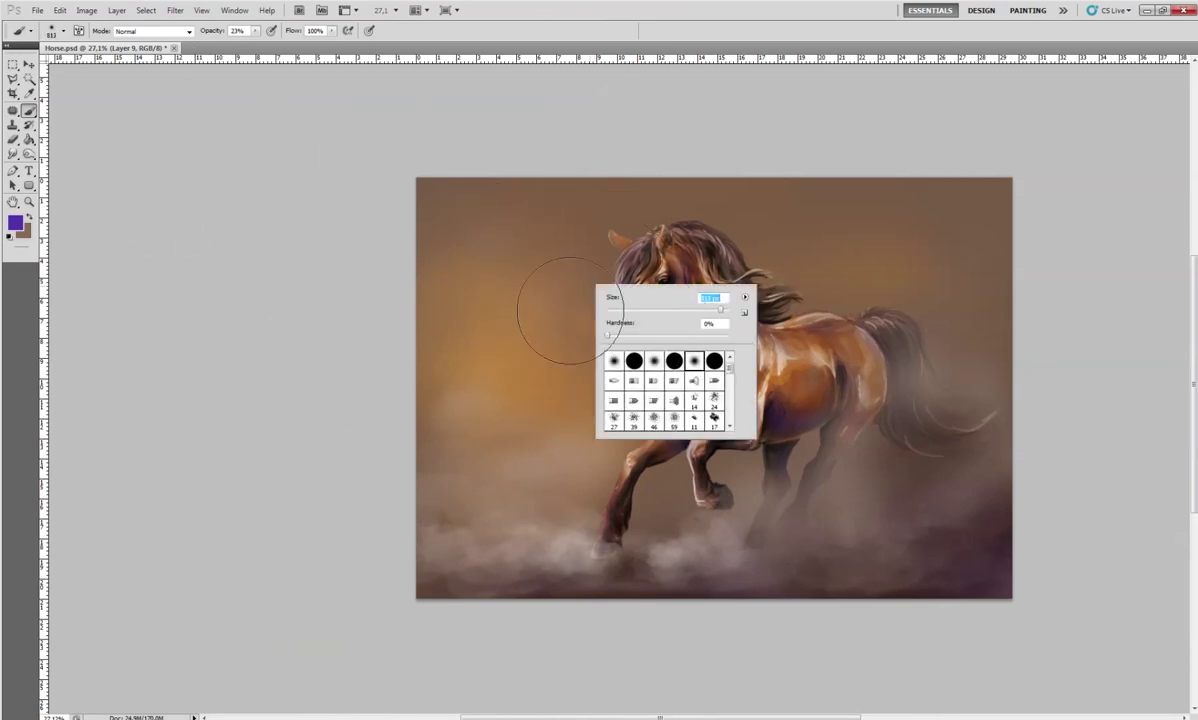
alt+click(534, 303)
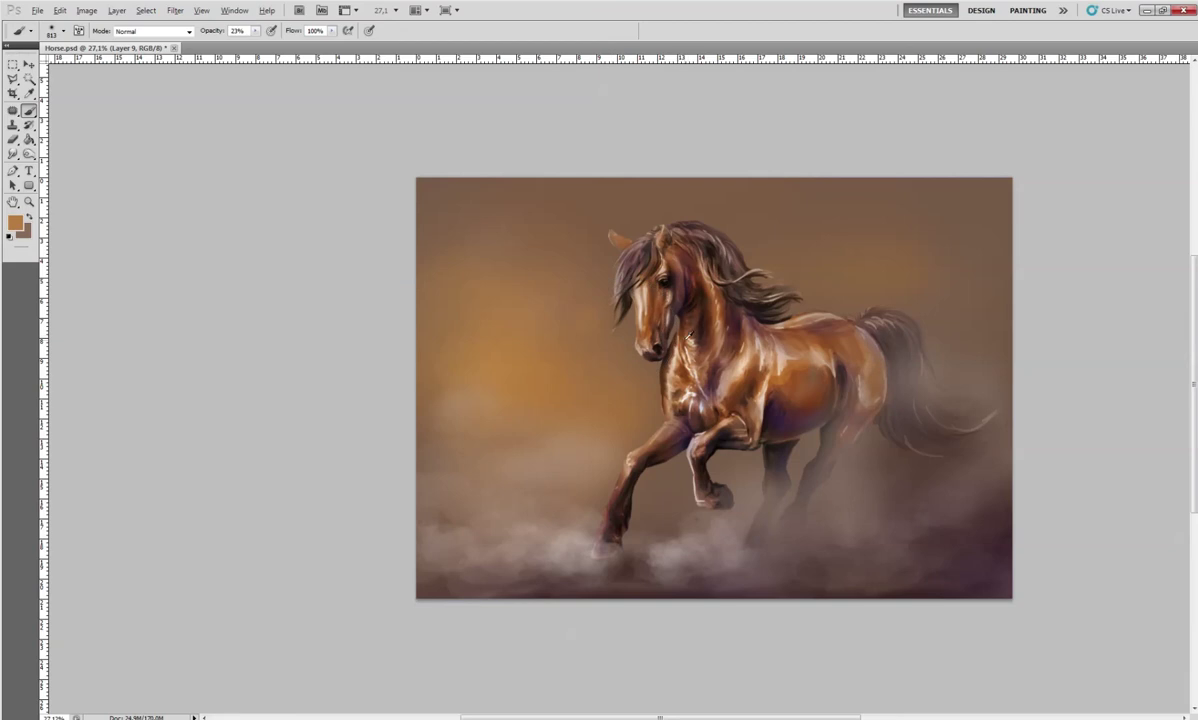
alt+click(646, 318)
drag(647, 318, 692, 338)
Select the background by colour and paint lighter beige beside the horse's head and chest
click(29, 78)
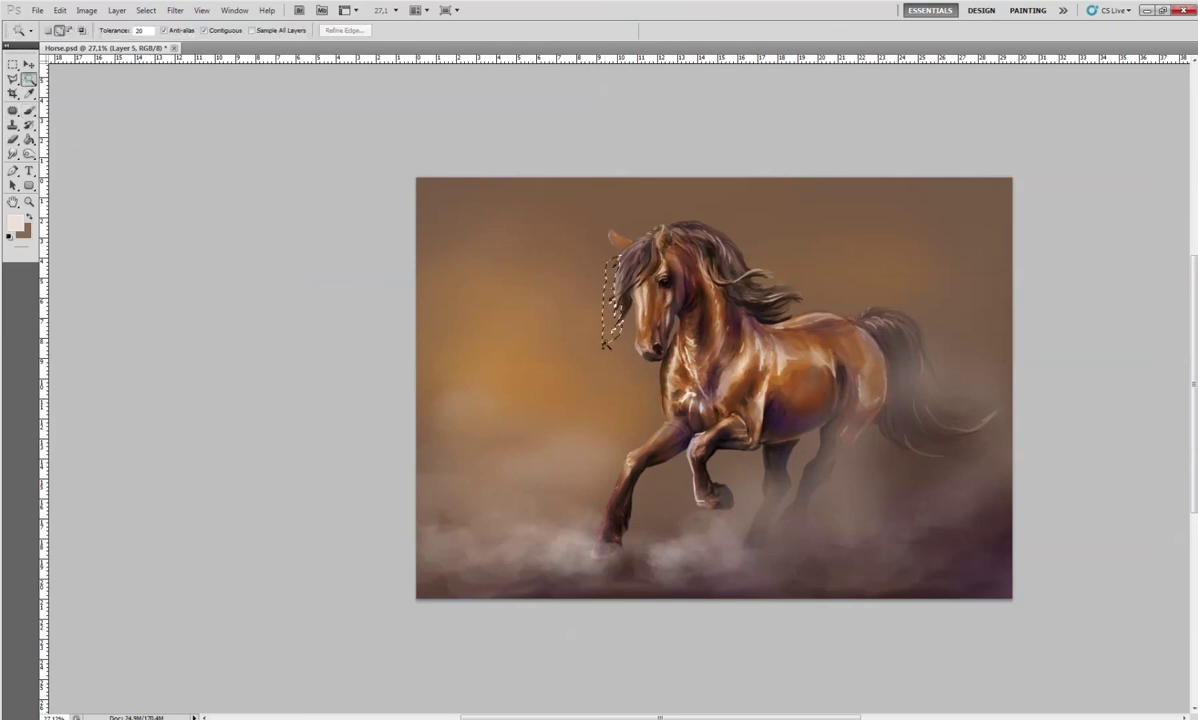
click(516, 333)
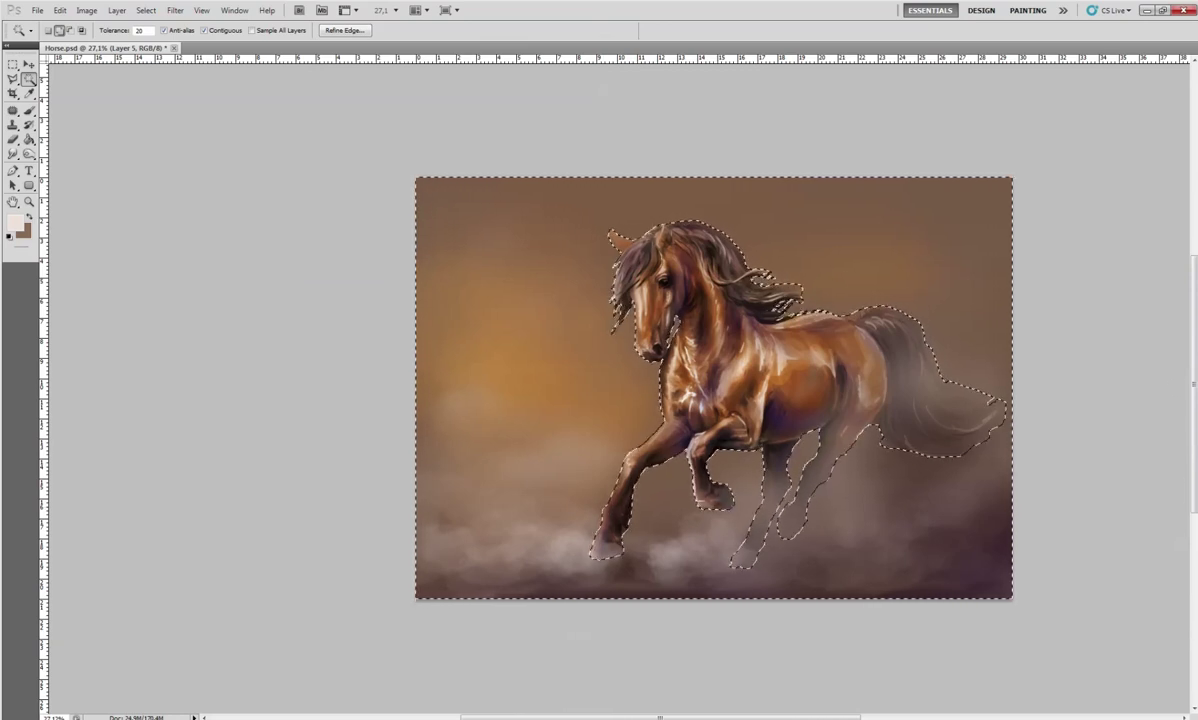
click(30, 111)
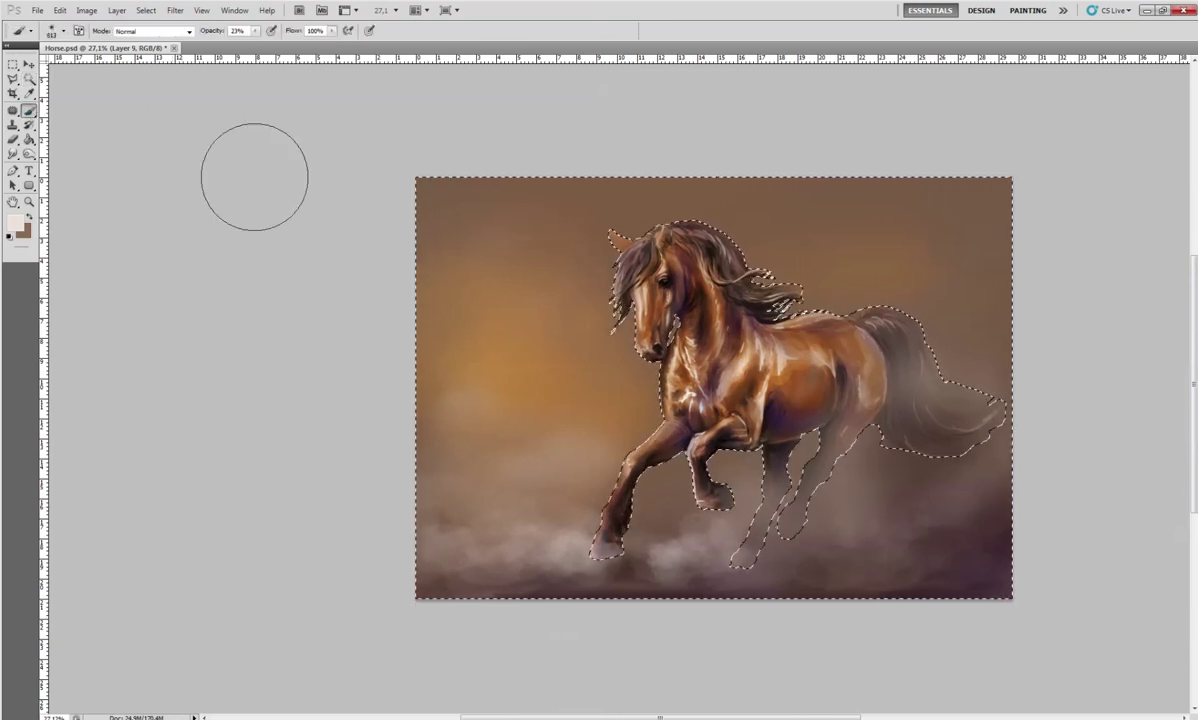
mouse_move(522, 324)
mouse_down()
mouse_move(449, 321)
mouse_move(610, 294)
mouse_move(460, 323)
mouse_move(548, 396)
mouse_move(406, 236)
mouse_move(737, 250)
mouse_up()
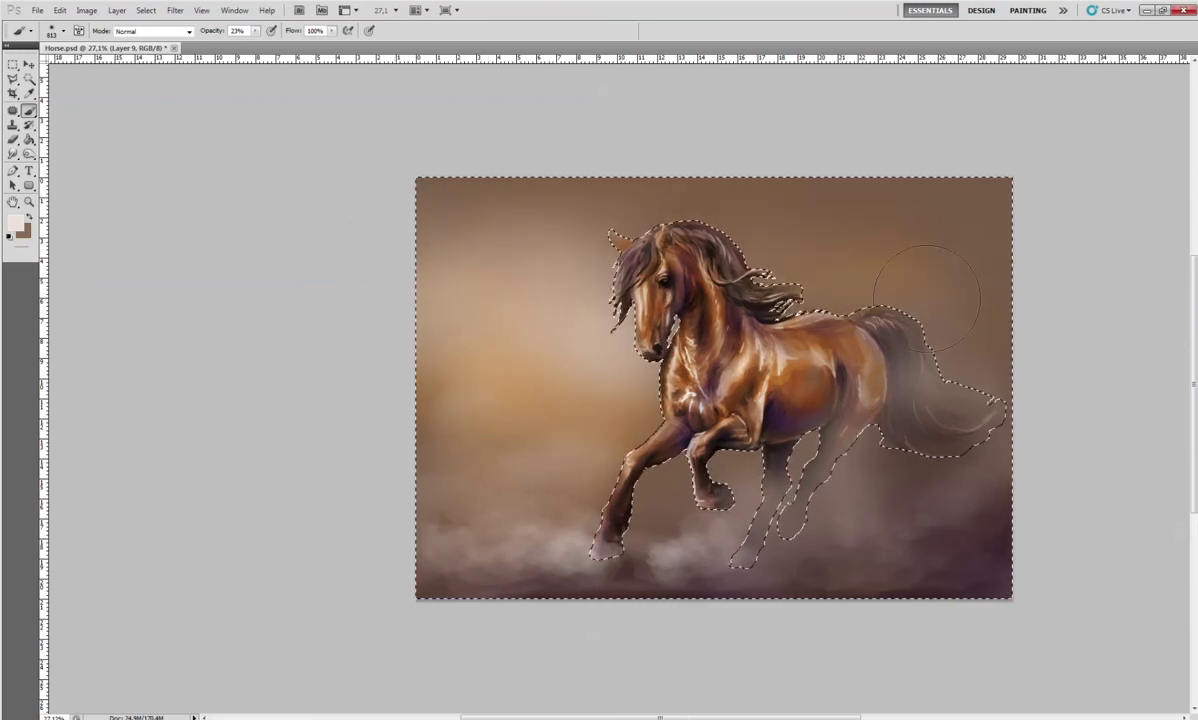
mouse_move(508, 281)
mouse_down()
mouse_move(441, 367)
mouse_move(605, 410)
mouse_move(615, 375)
mouse_up()
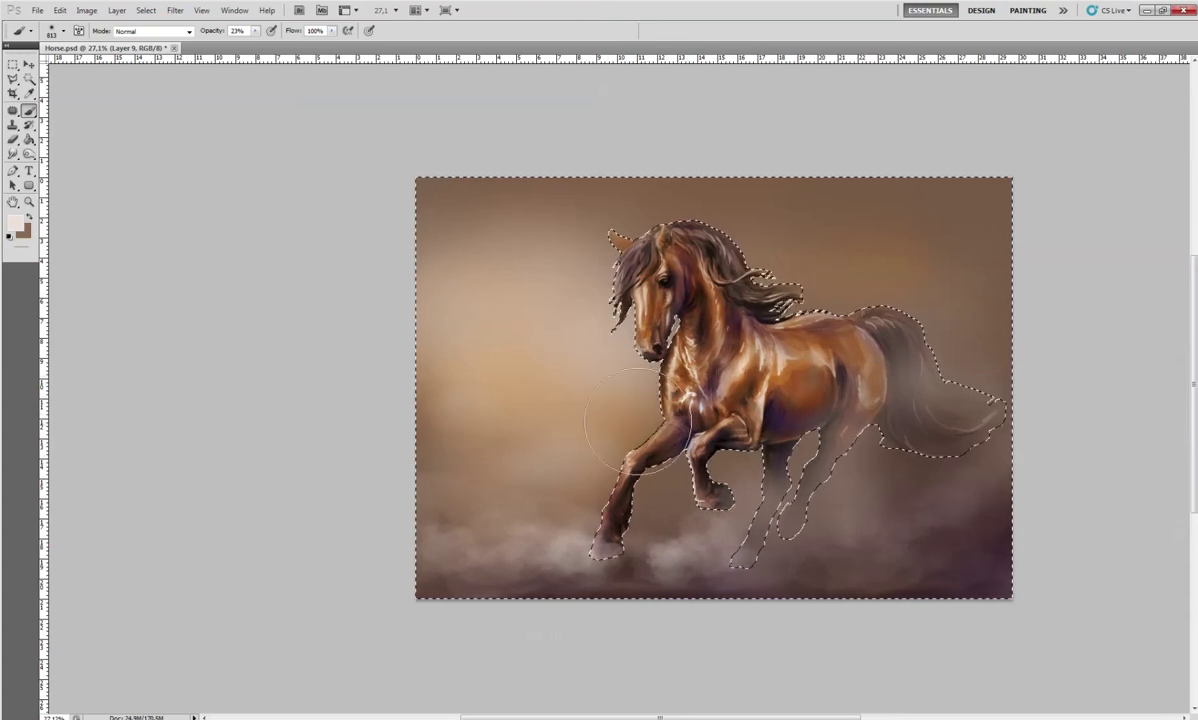
Deselect with Ctrl+D and bring up the brush preset options
key(alt)
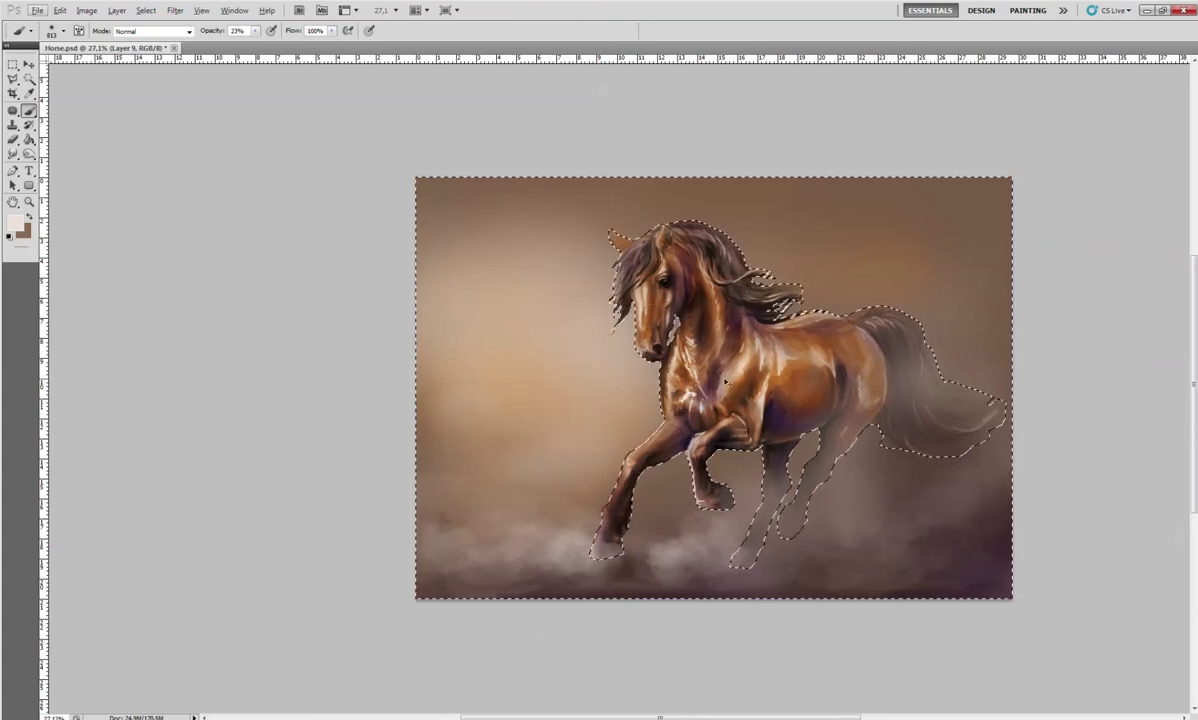
key(ctrl+d)
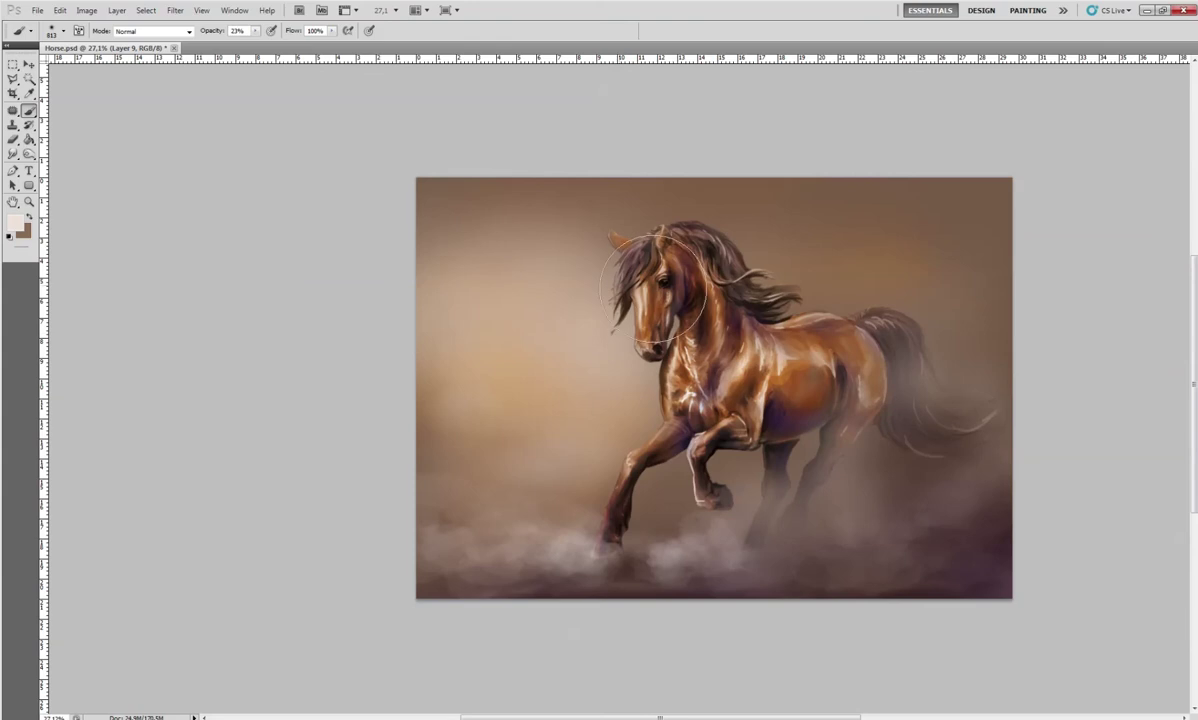
right_click(613, 358)
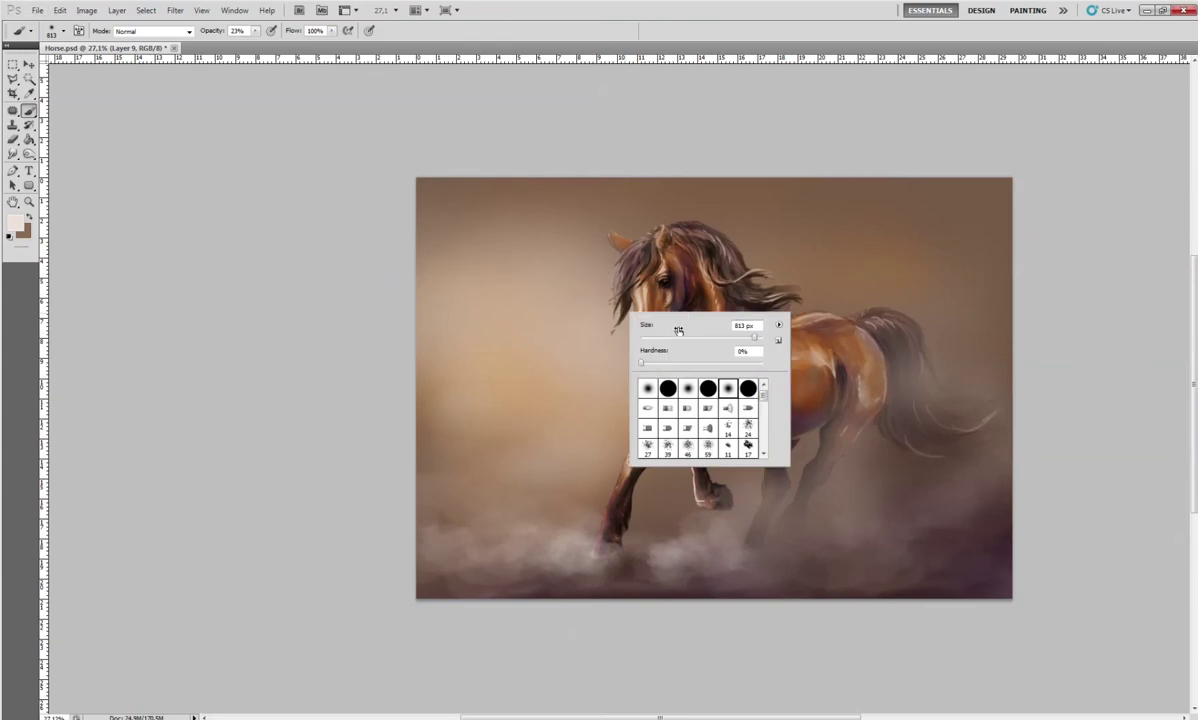
Shrink the brush, zoom in, and blur away the speckles left of the muzzle
drag(675, 340, 645, 340)
key(Return)
scroll(655, 337, up, 3)
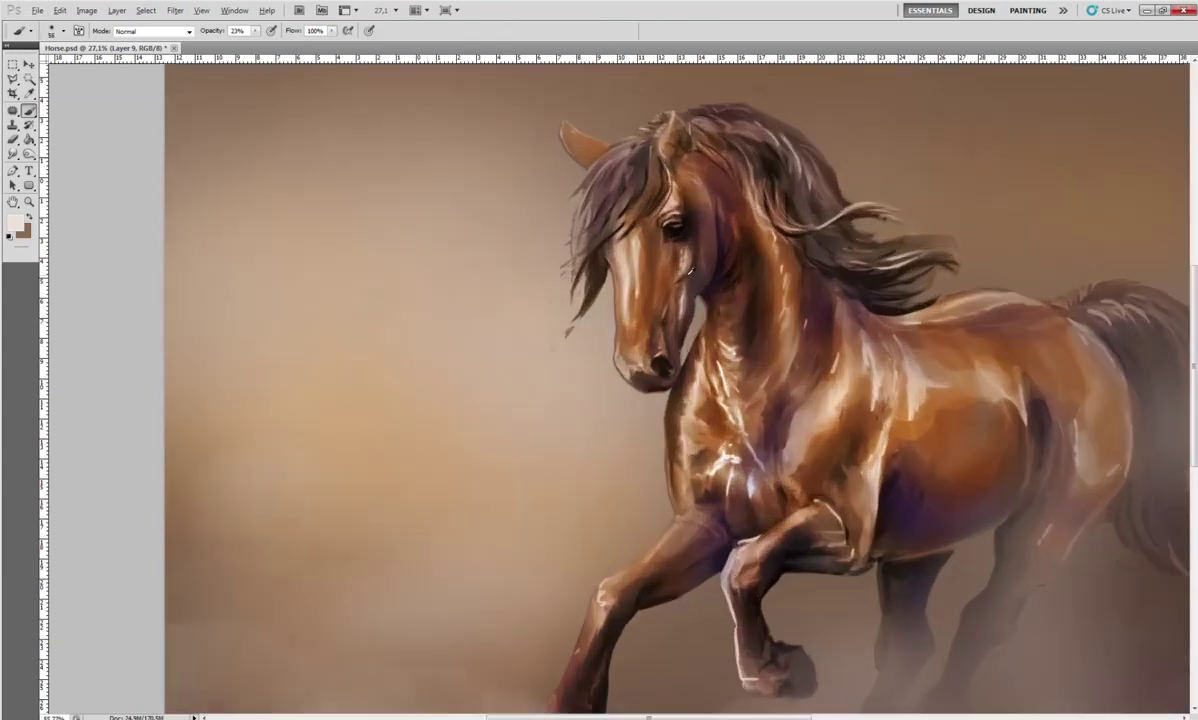
scroll(612, 280, up, 2)
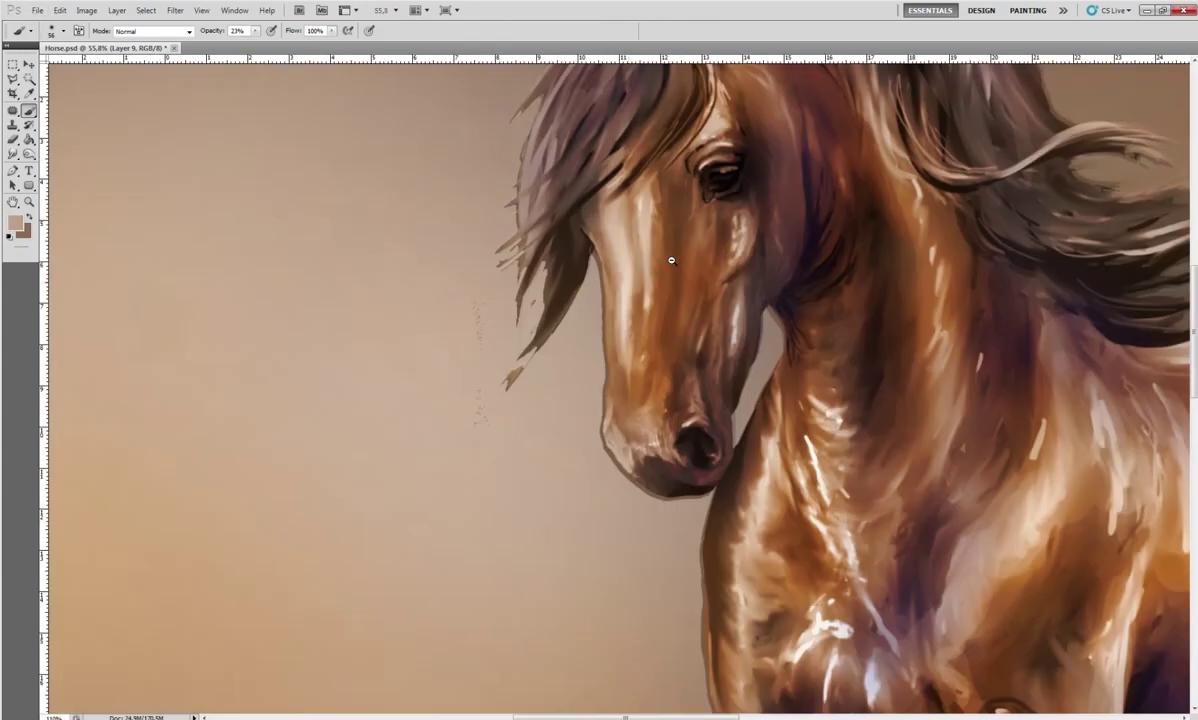
scroll(655, 254, up, 1)
click(14, 154)
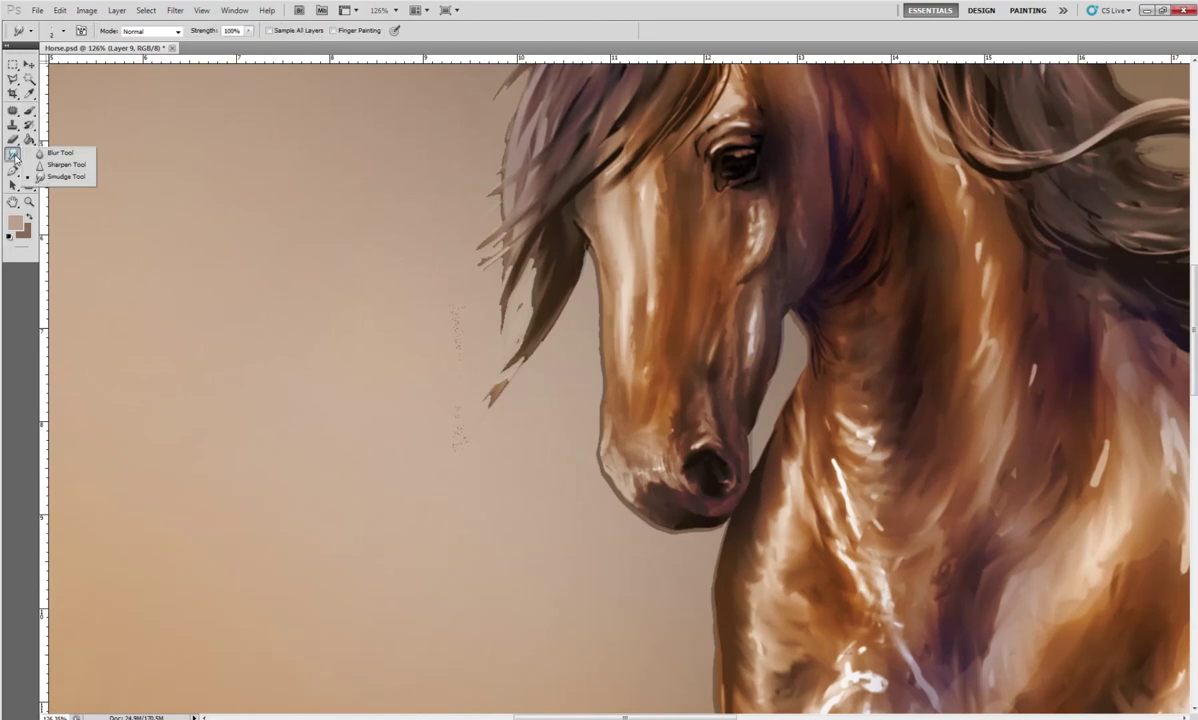
click(58, 152)
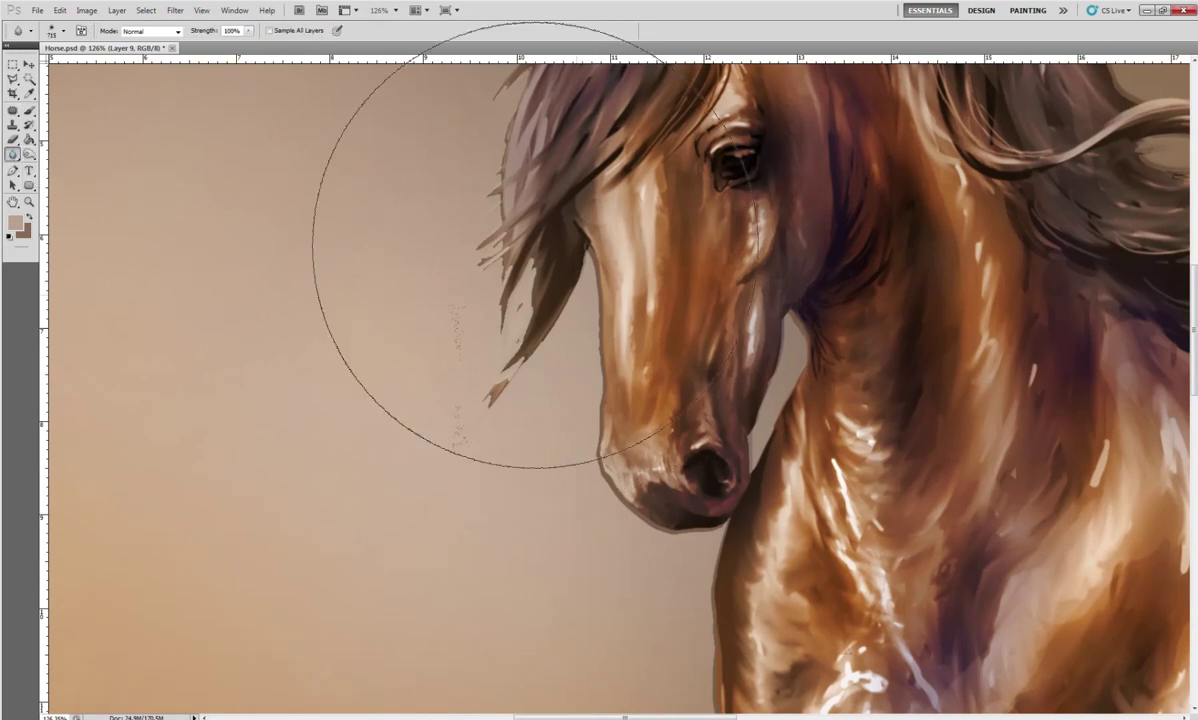
drag(545, 355, 476, 246)
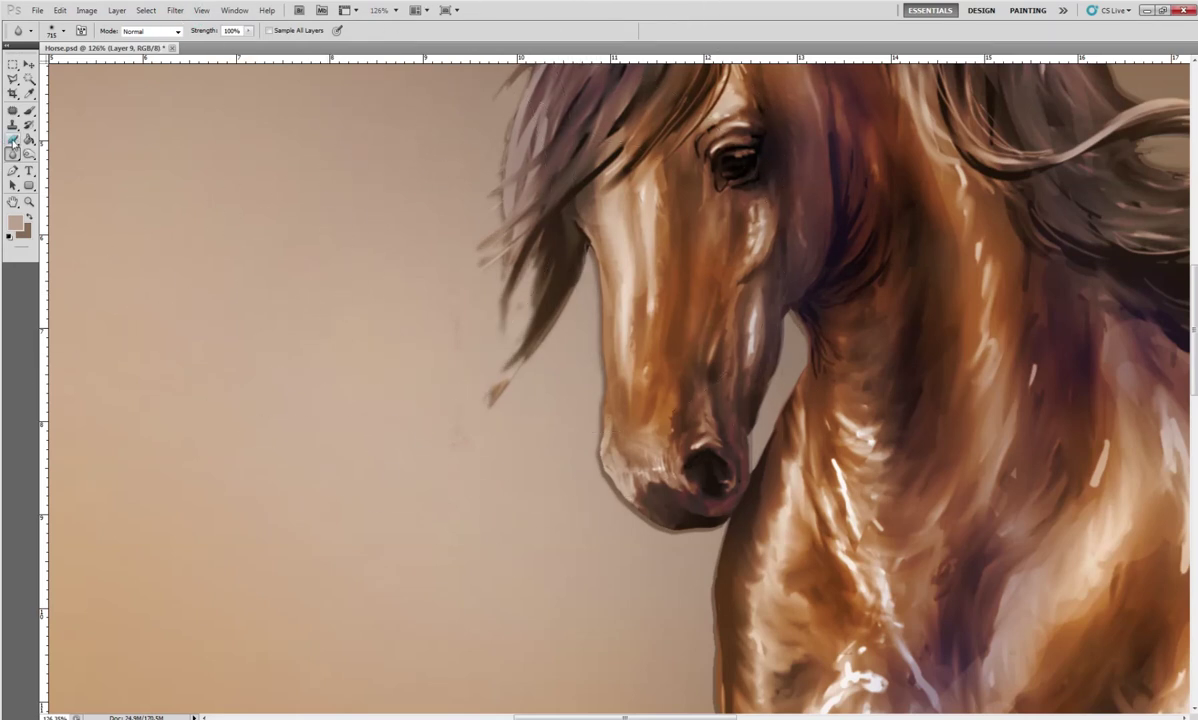
Switch to the Smudge Tool and set its brush size to 7 px
drag(12, 153, 54, 181)
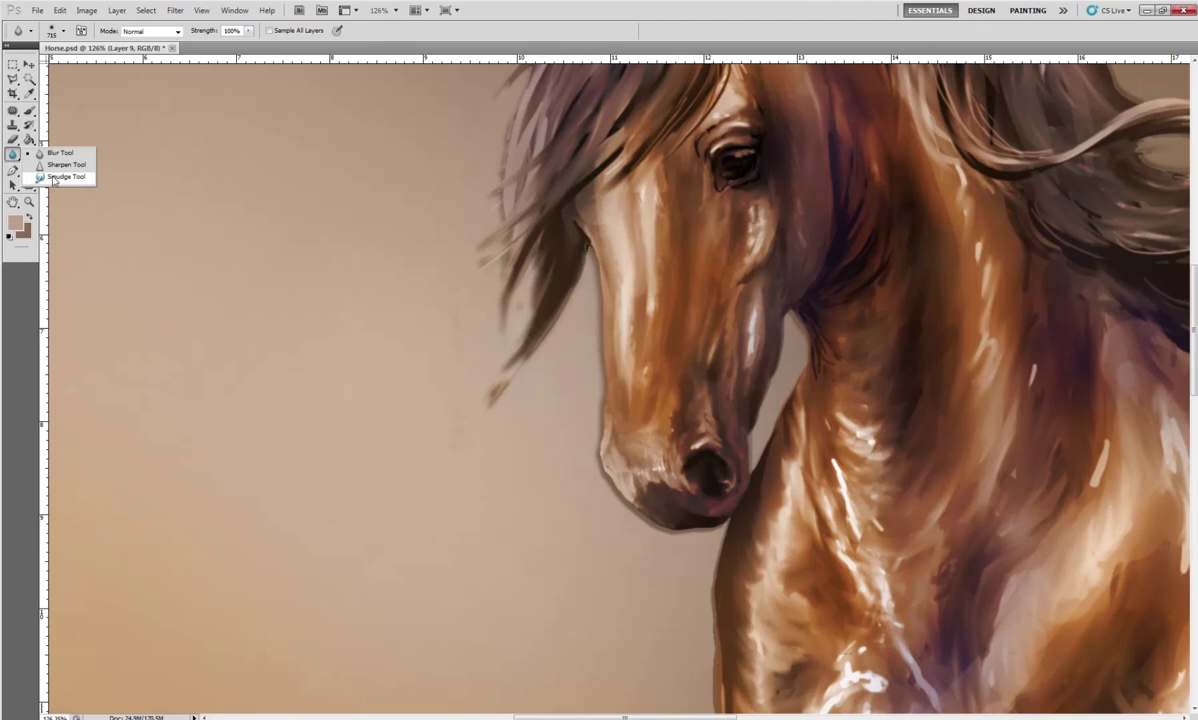
click(54, 178)
right_click(586, 268)
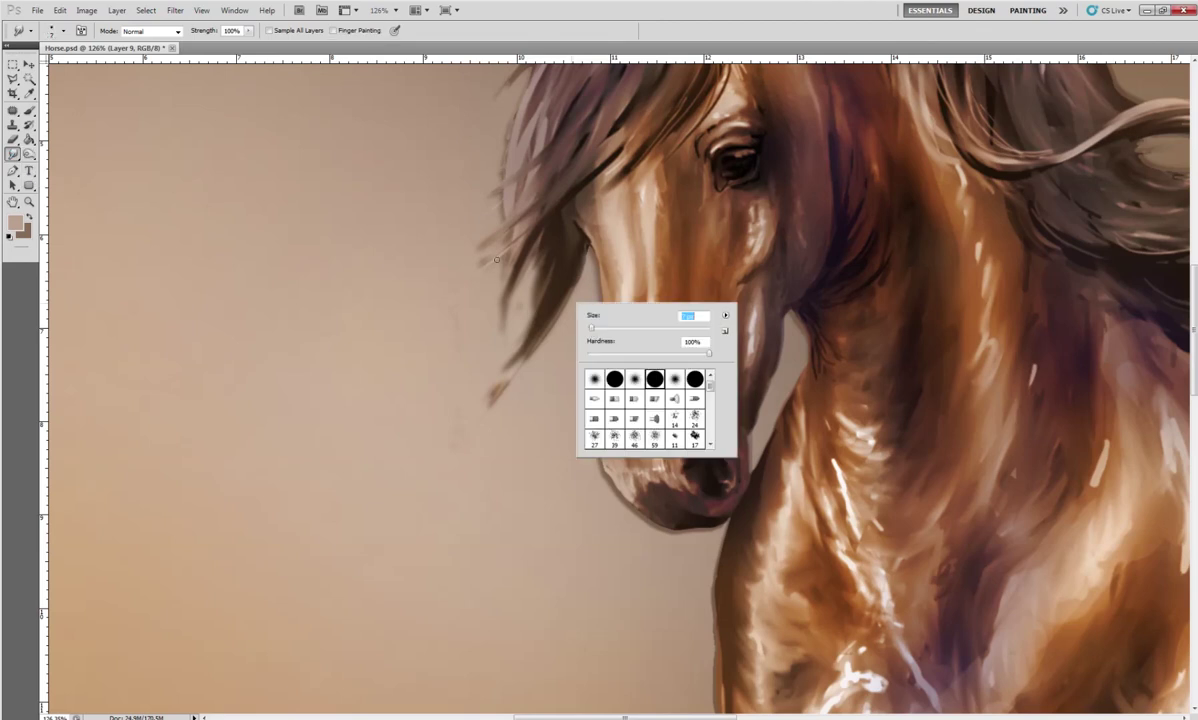
key(Return)
right_click(565, 270)
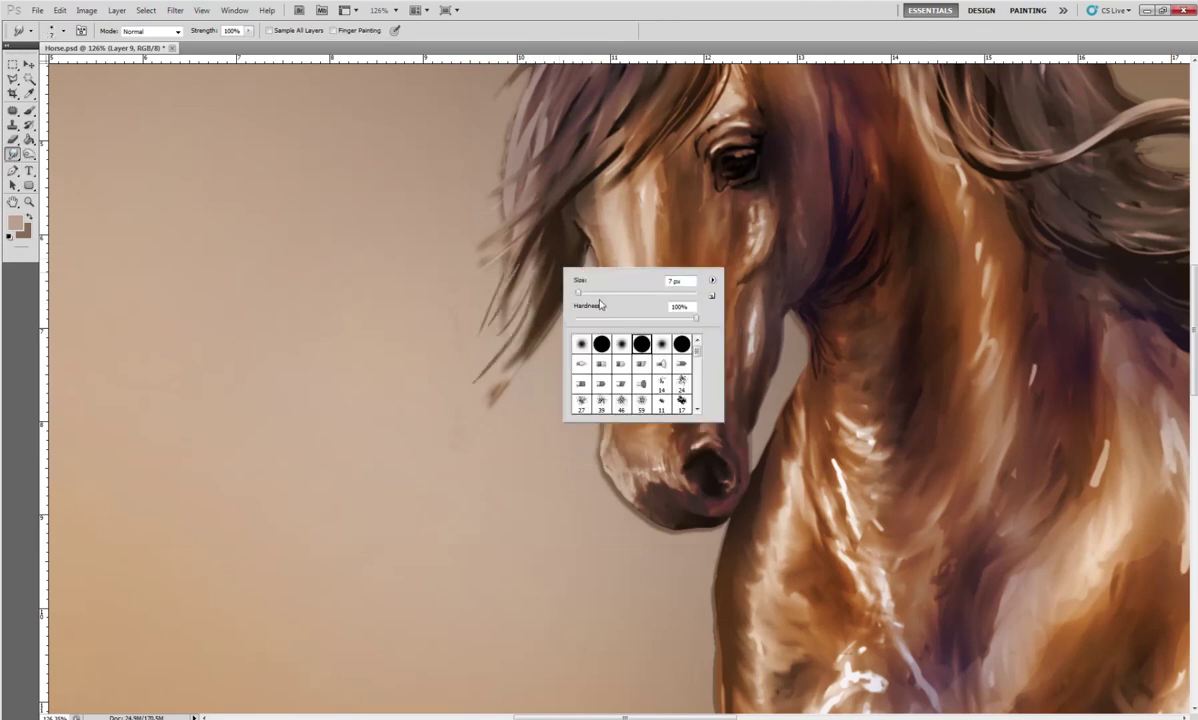
key(Return)
Smudge thin wispy mane strands out from the forelock, downward and leftward
drag(484, 290, 434, 404)
drag(486, 338, 428, 415)
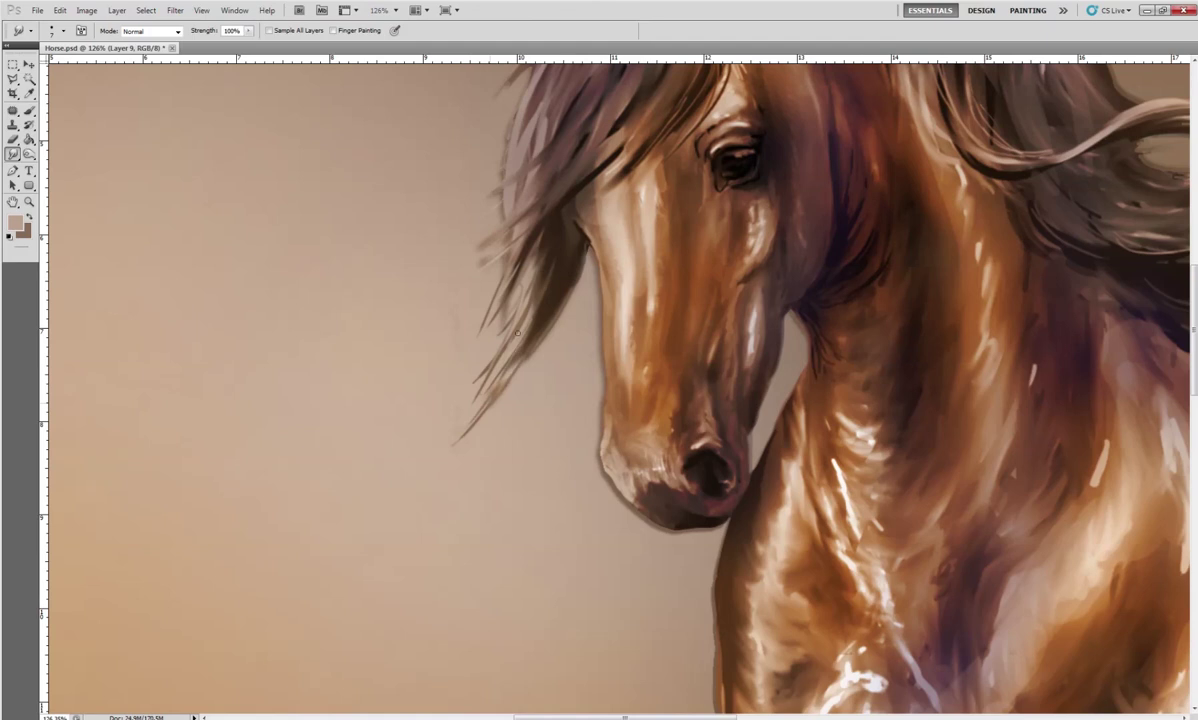
drag(496, 250, 430, 283)
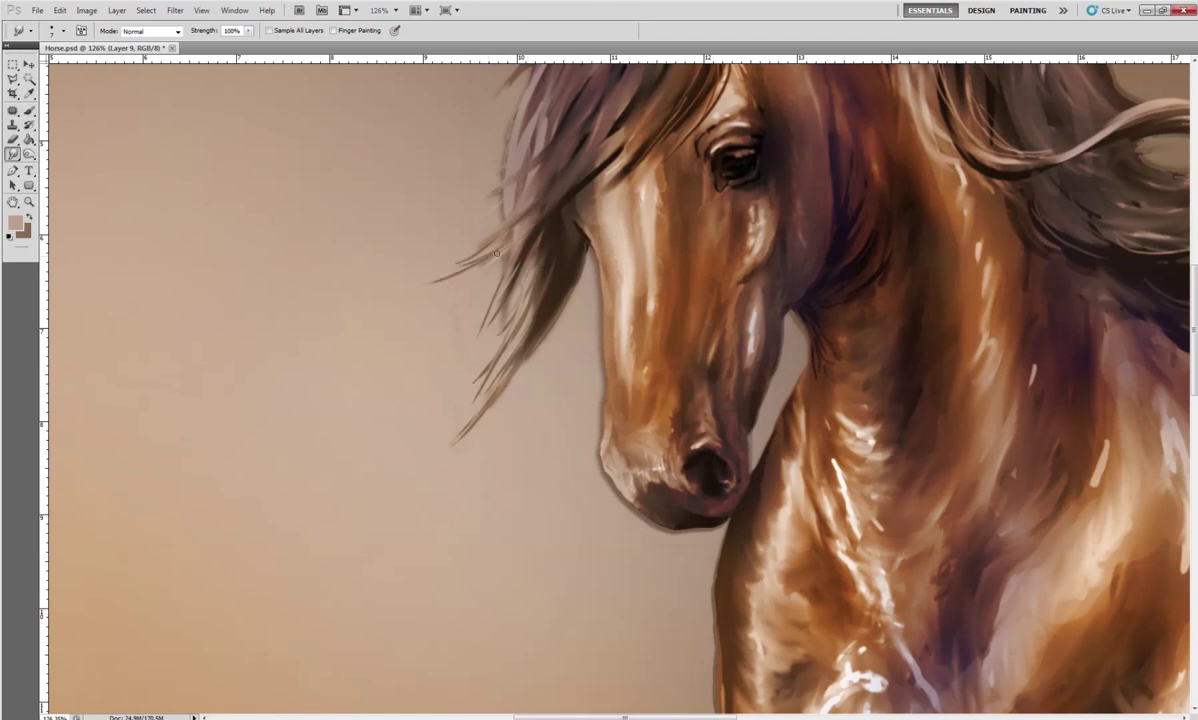
drag(572, 200, 500, 246)
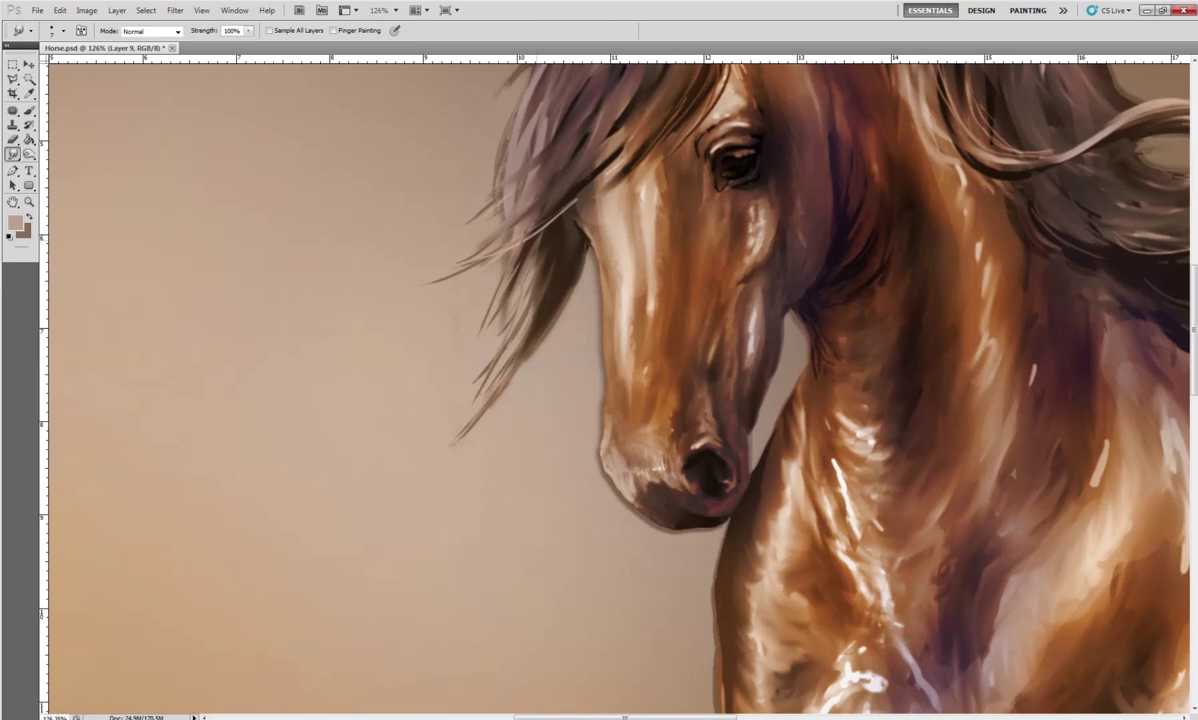
drag(540, 186, 490, 225)
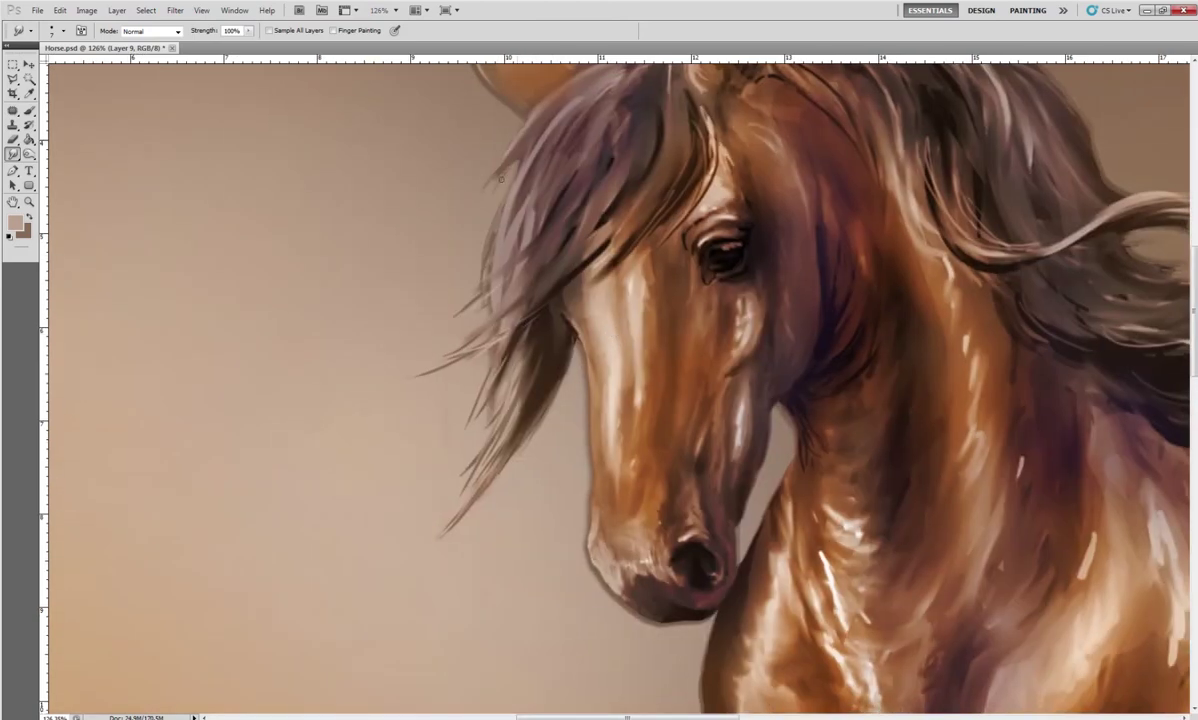
drag(501, 179, 486, 290)
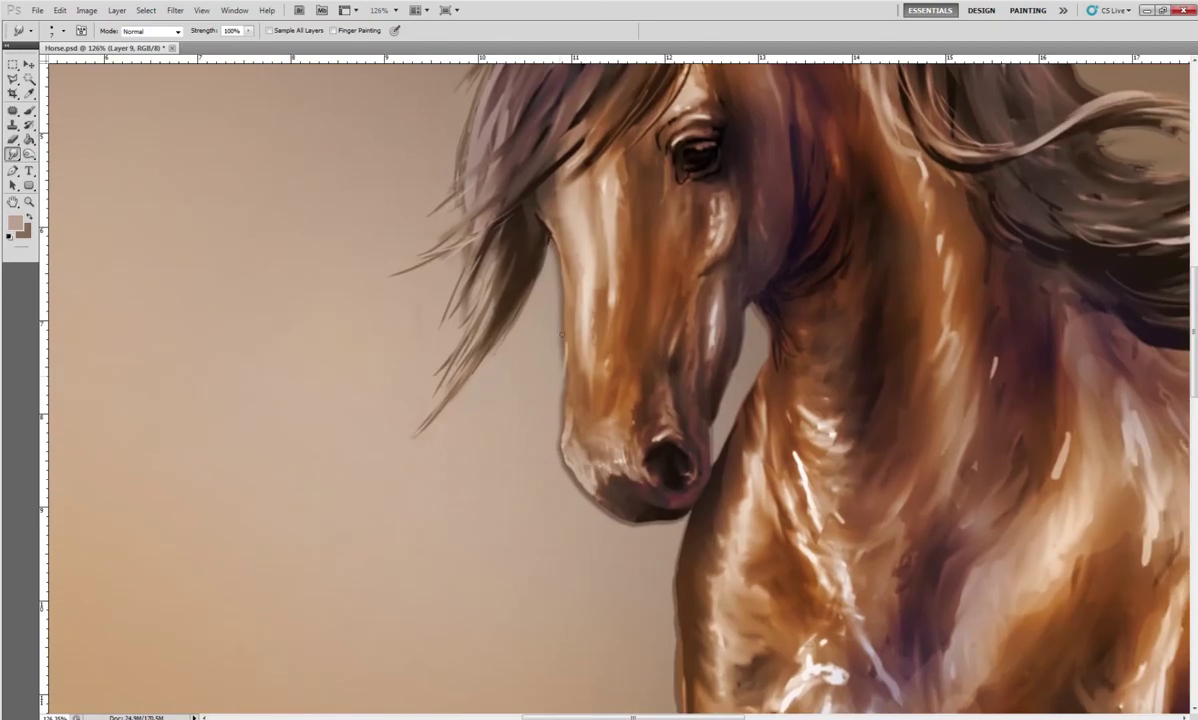
right_click(564, 262)
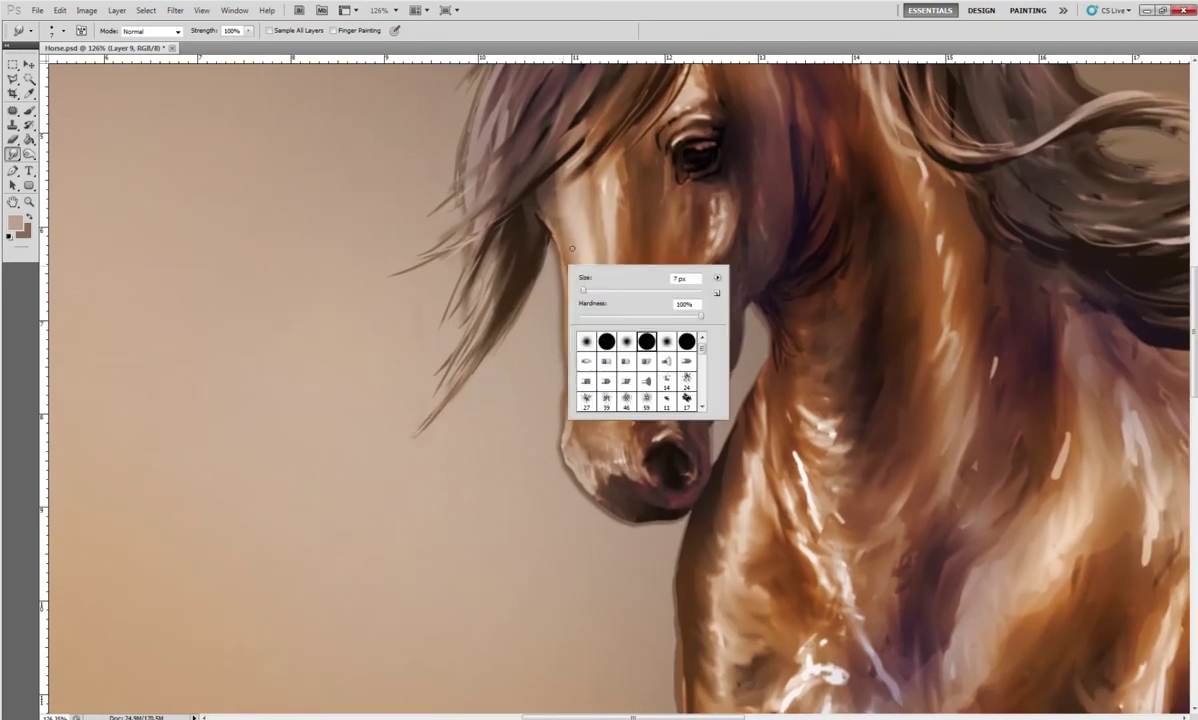
Return to the Brush Tool, zoom in on the nose, and keep opacity at 93%
click(29, 110)
right_click(606, 286)
key(Return)
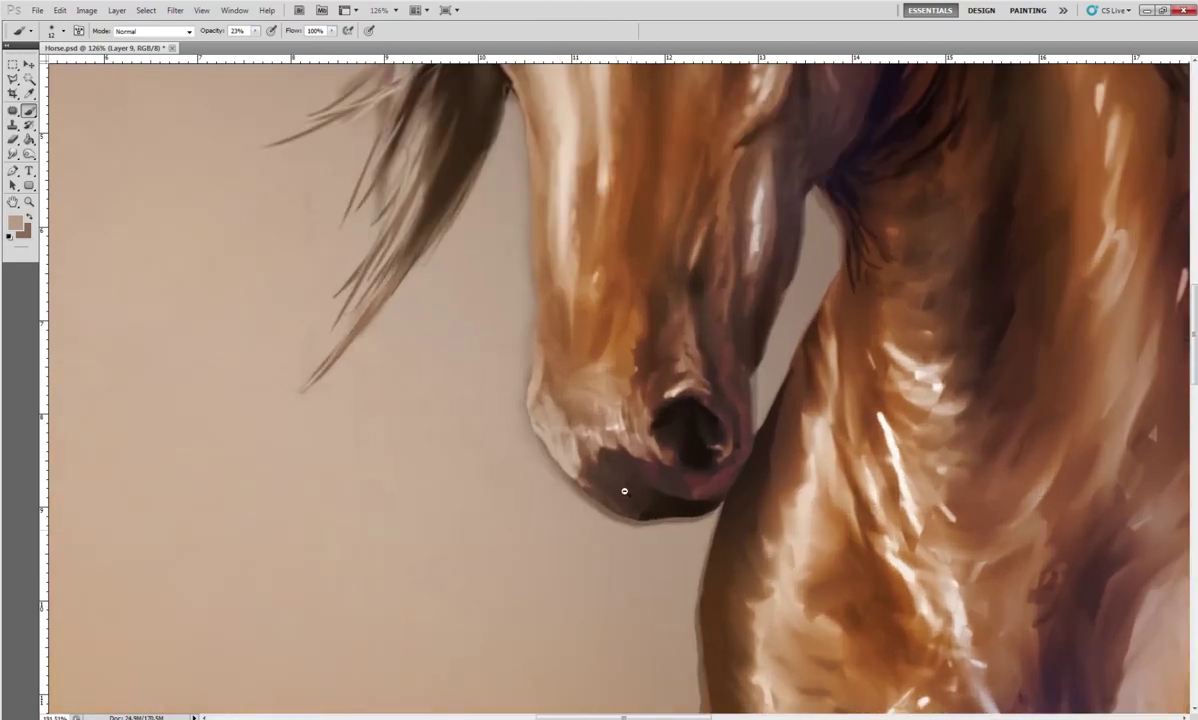
drag(621, 536, 680, 536)
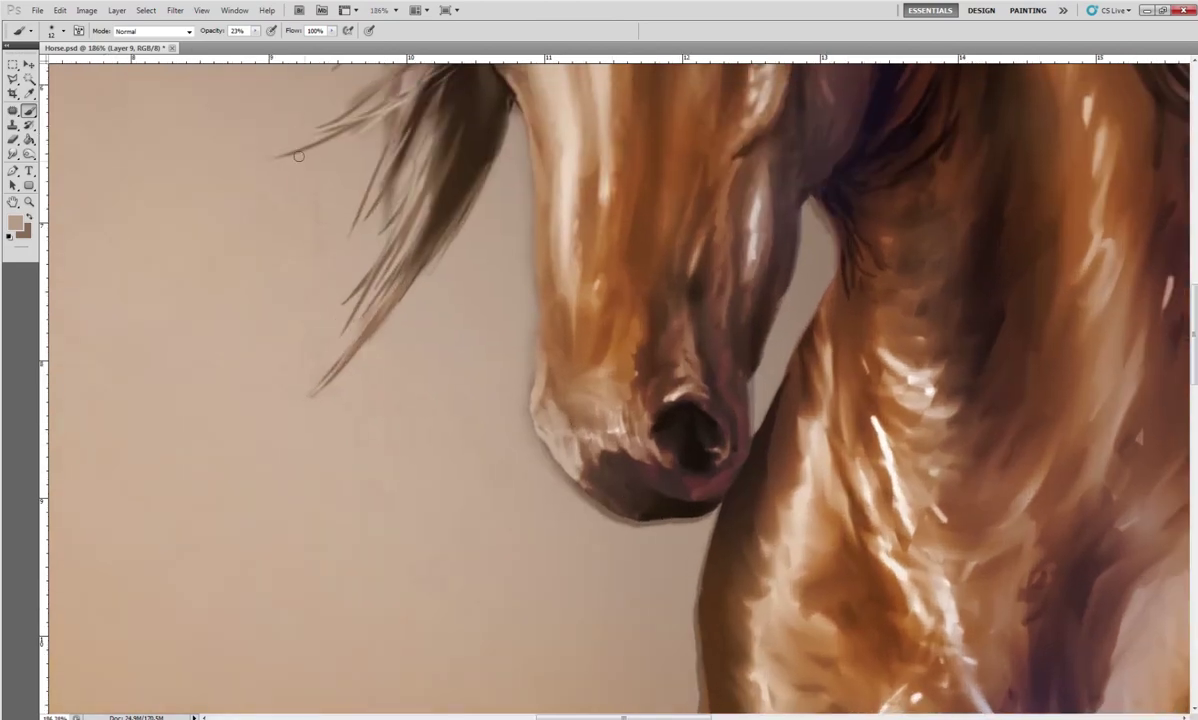
click(255, 31)
text(93)
click(491, 411)
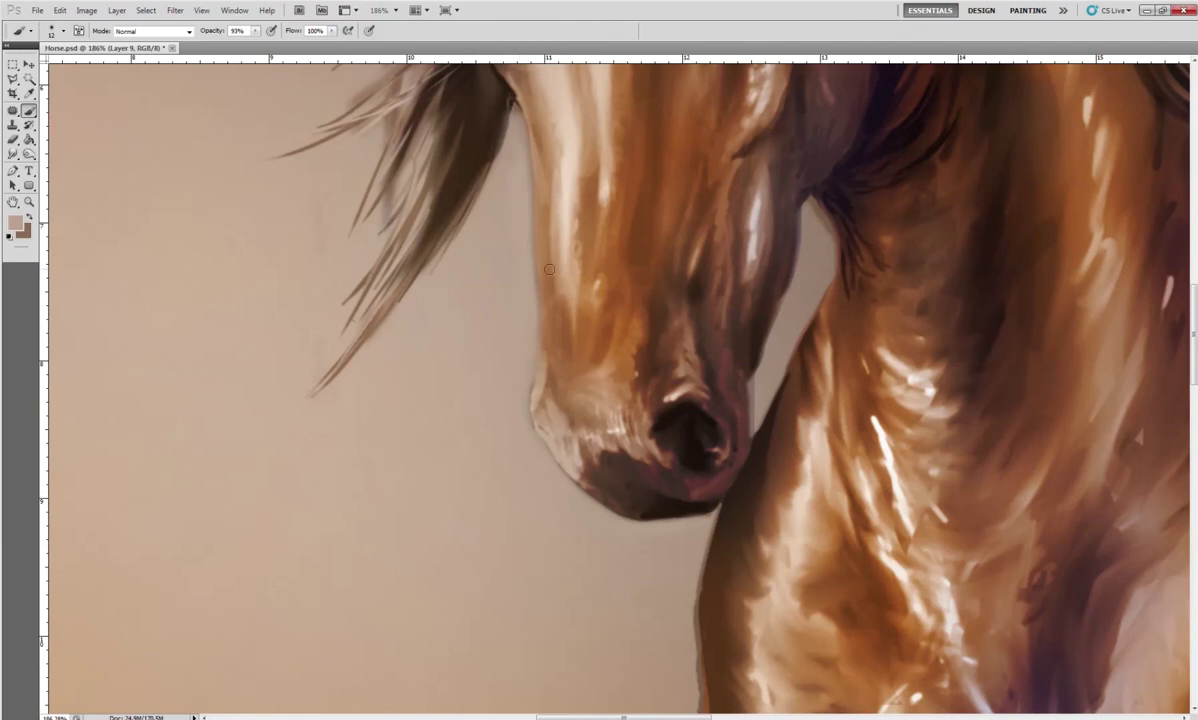
Smooth the horse's neck edge with a 9 px Clone Stamp
mouse_move(694, 573)
mouse_down()
mouse_move(695, 393)
mouse_move(668, 361)
mouse_up()
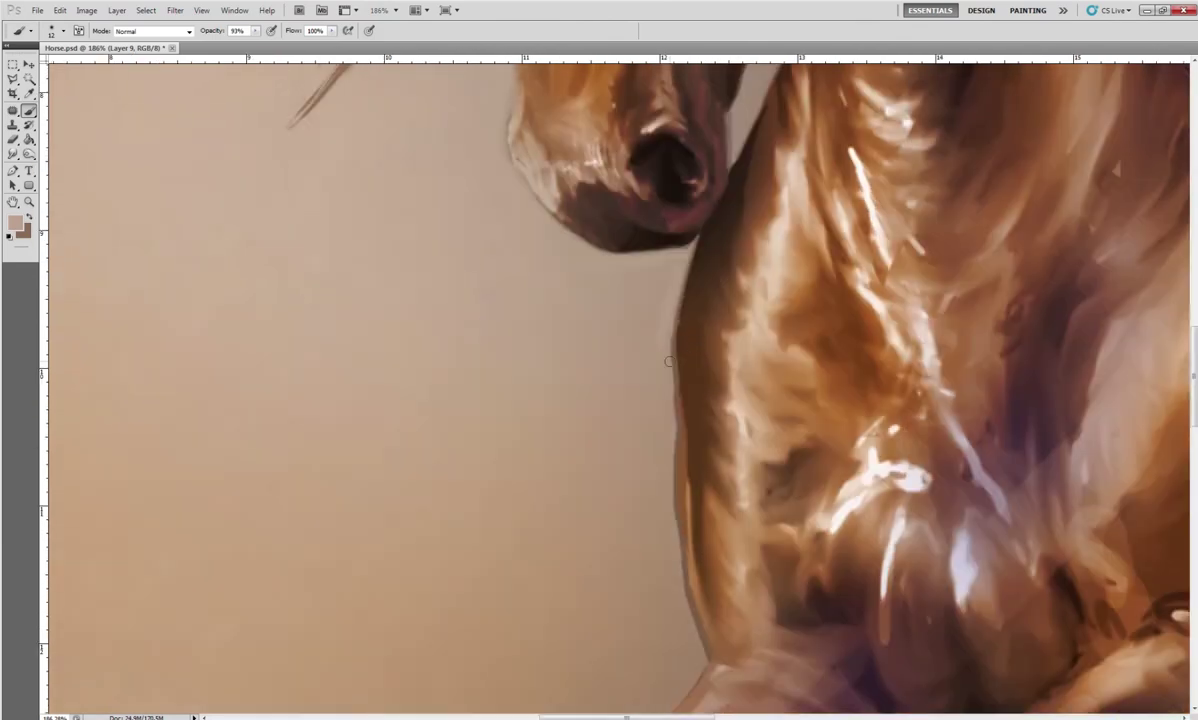
key(s)
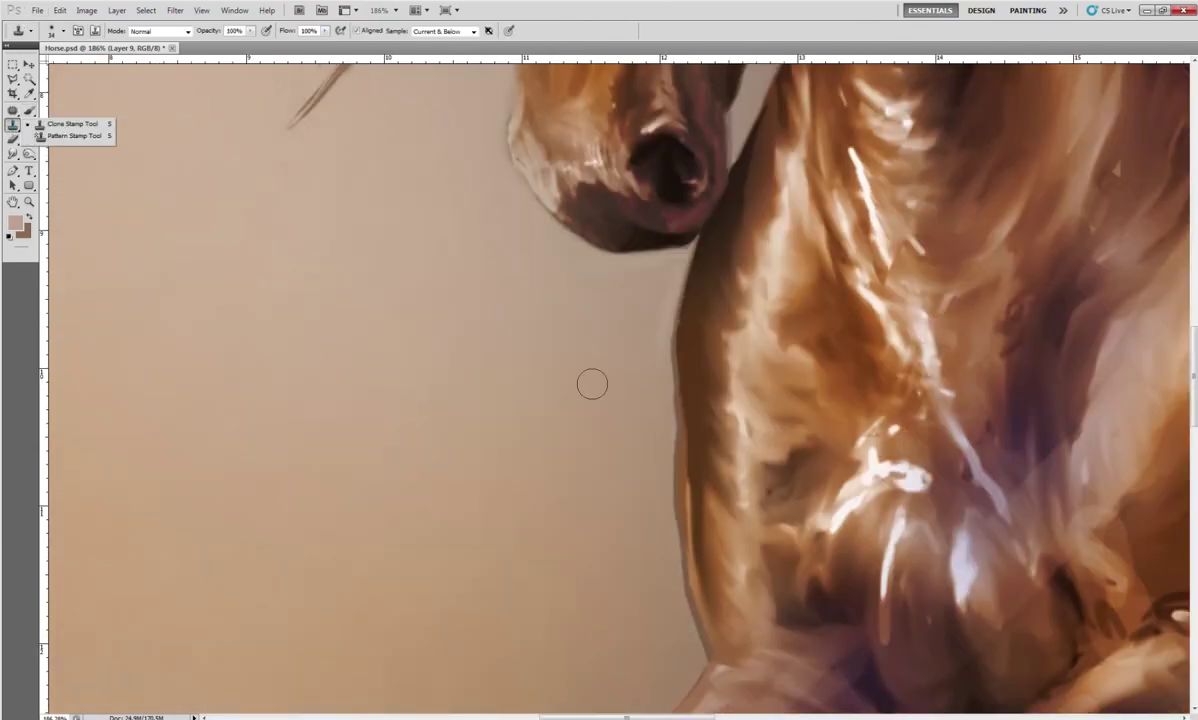
right_click(664, 413)
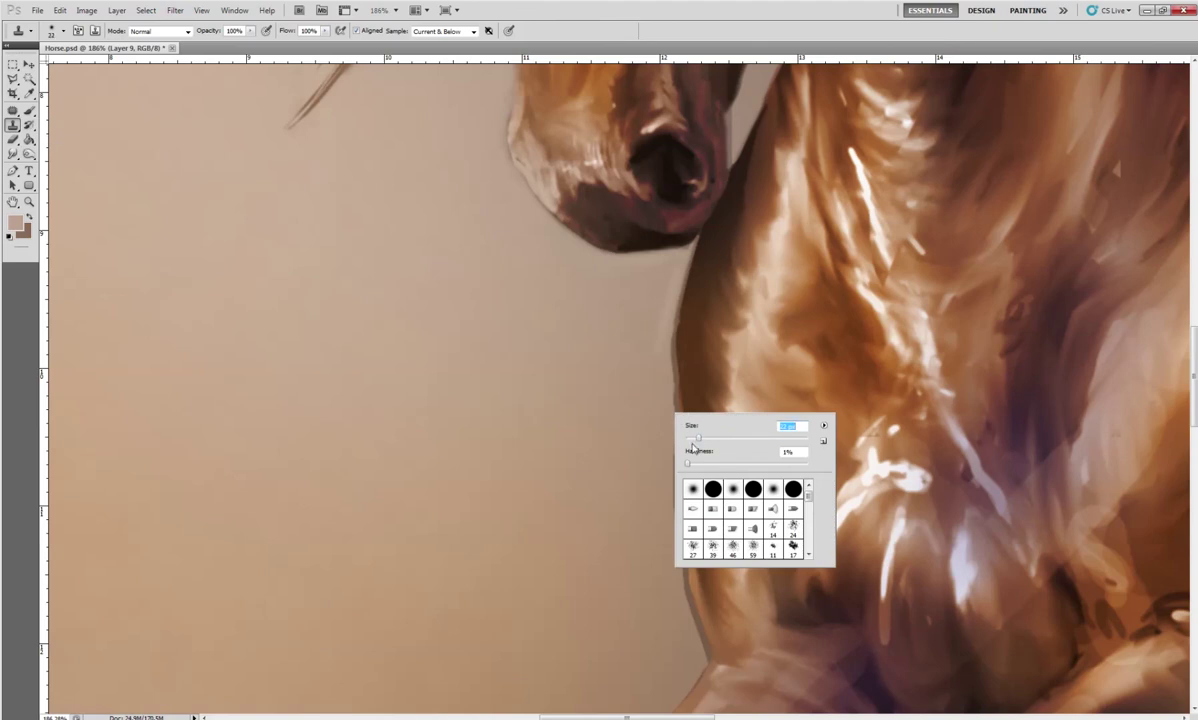
drag(693, 438, 642, 415)
key(Return)
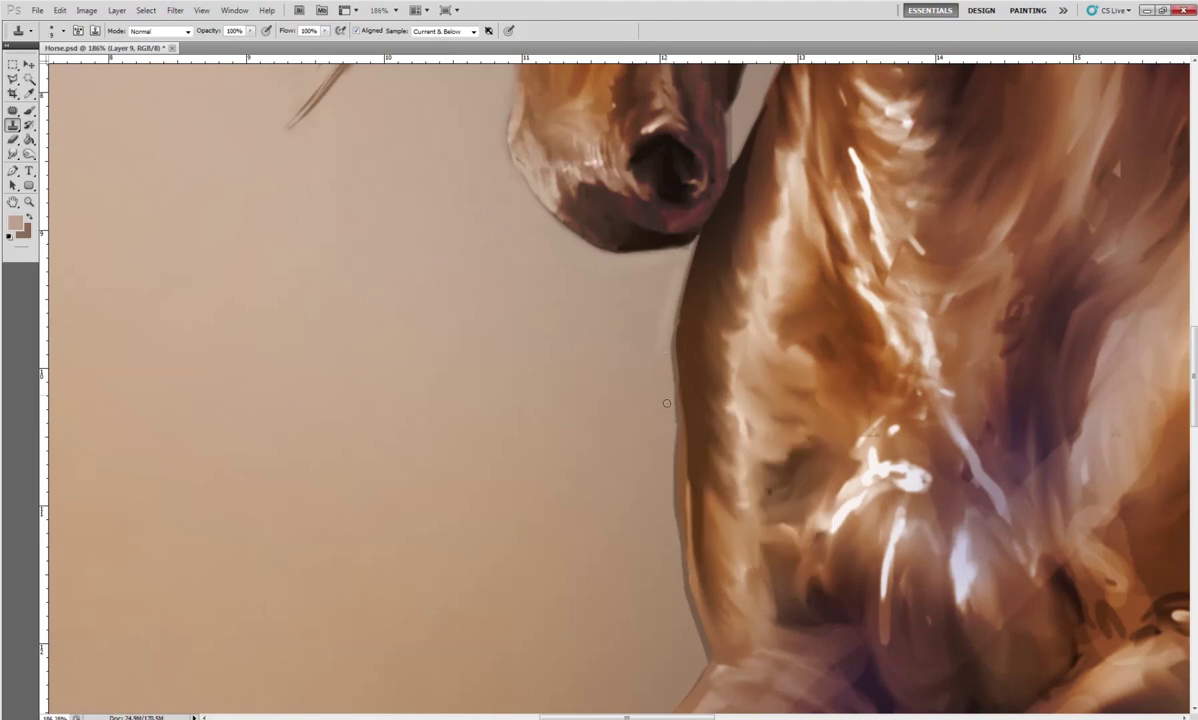
drag(668, 365, 669, 482)
Switch back to the Brush and sample the darker brown from the mane
scroll(695, 478, down, 2)
scroll(660, 495, down, 2)
scroll(650, 485, down, 2)
scroll(644, 476, down, 3)
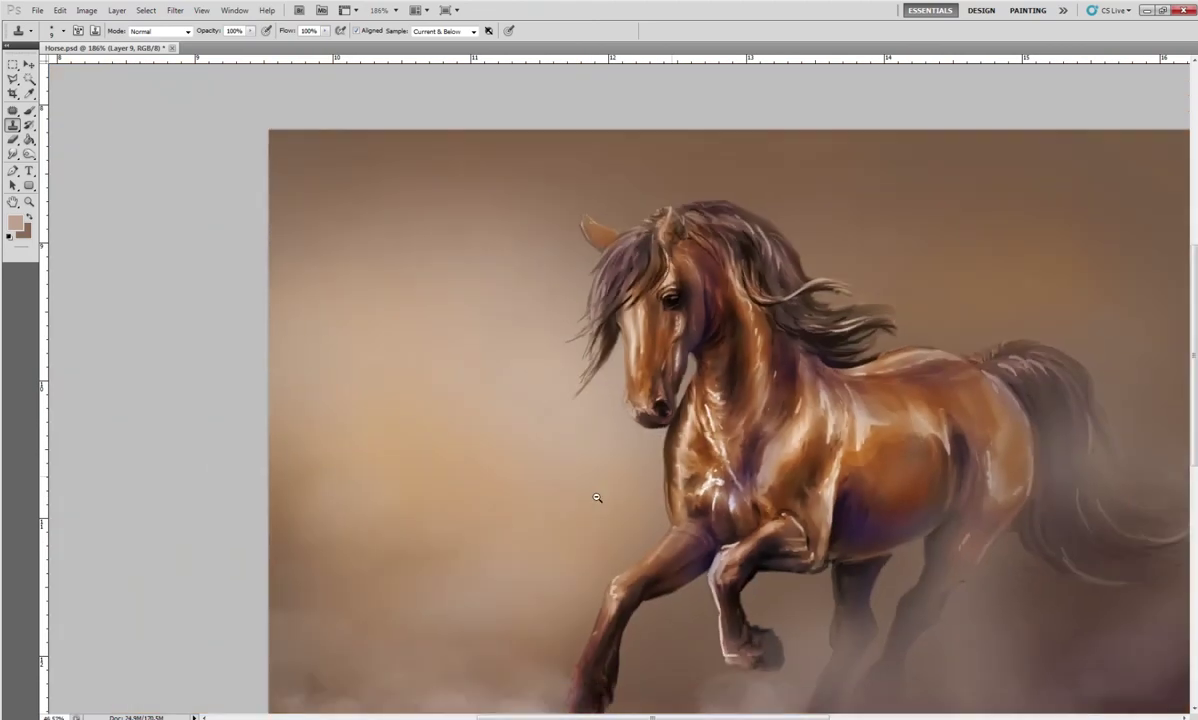
scroll(598, 419, up, 2)
scroll(631, 401, up, 2)
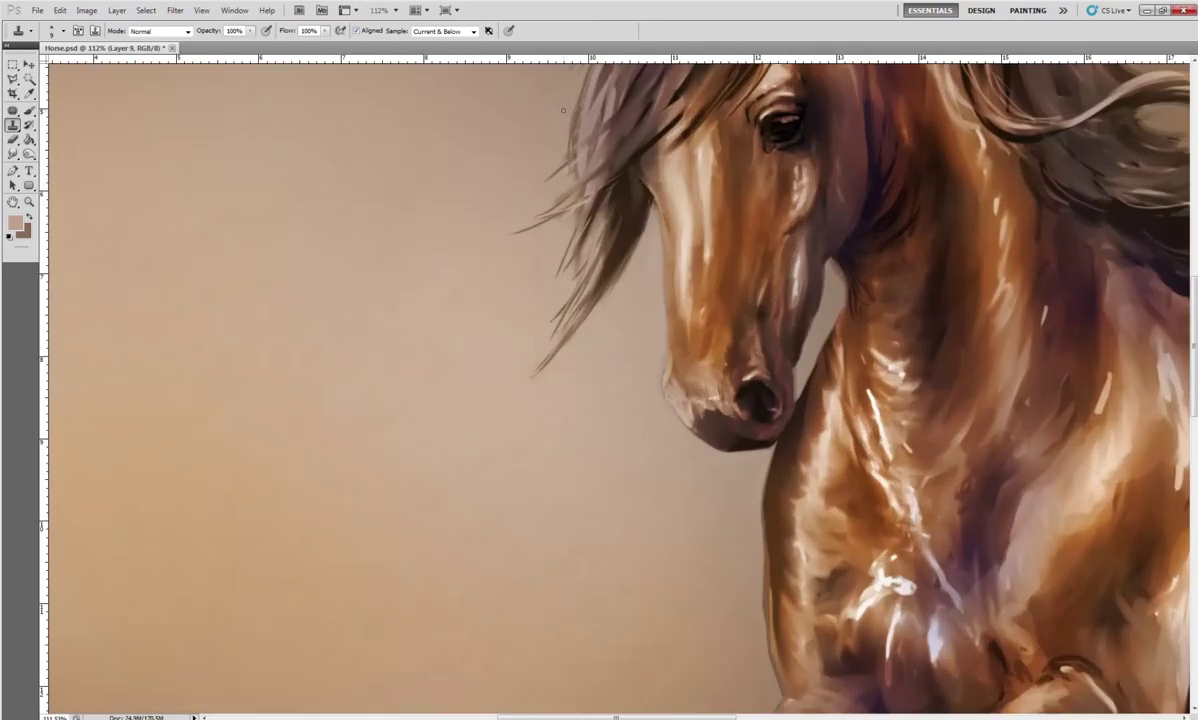
scroll(583, 249, up, 3)
scroll(371, 206, up, 1)
key(b)
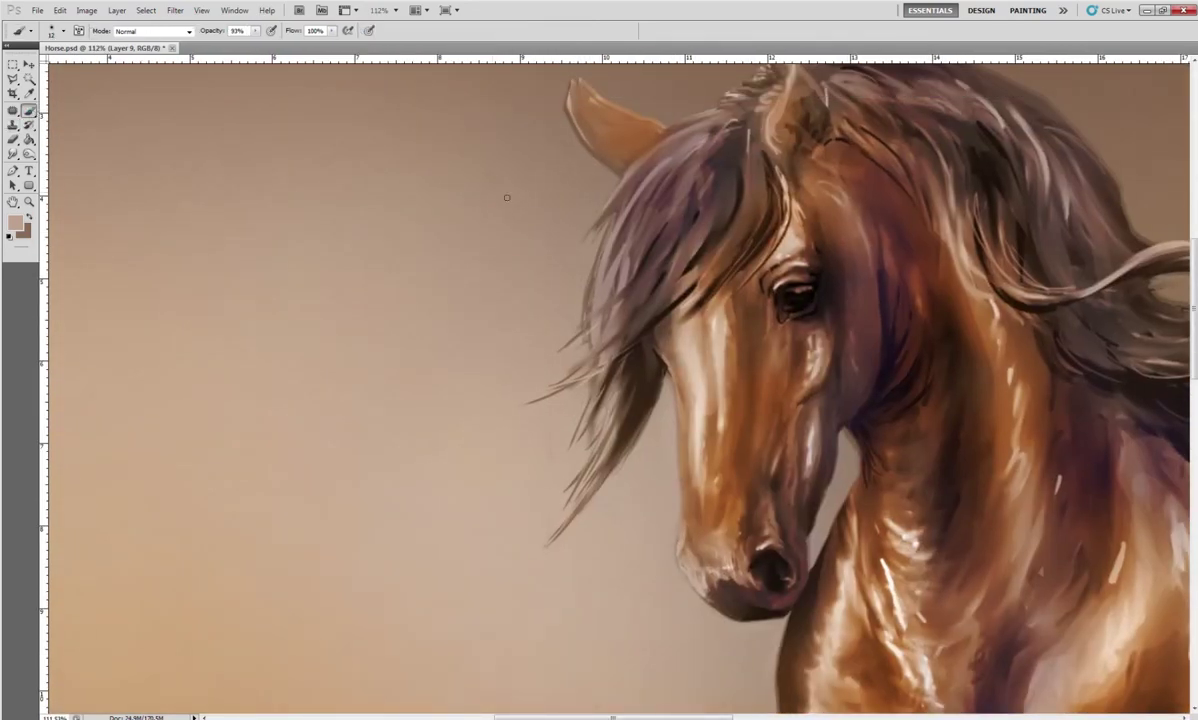
alt+click(566, 260)
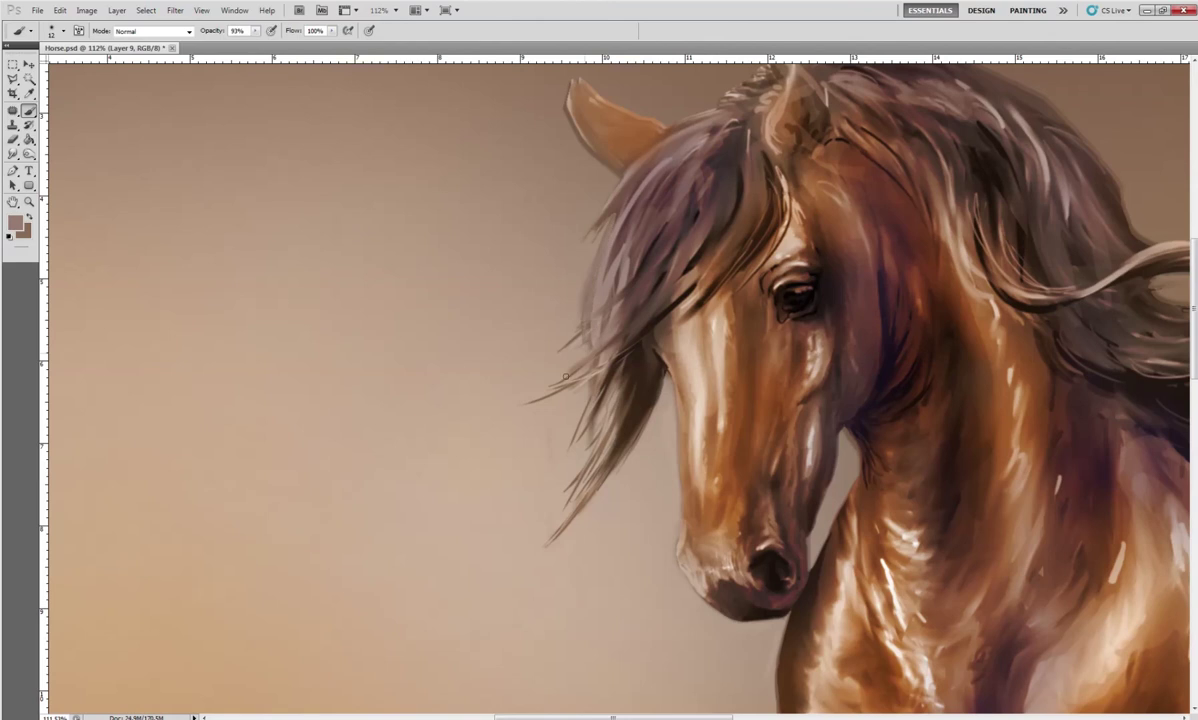
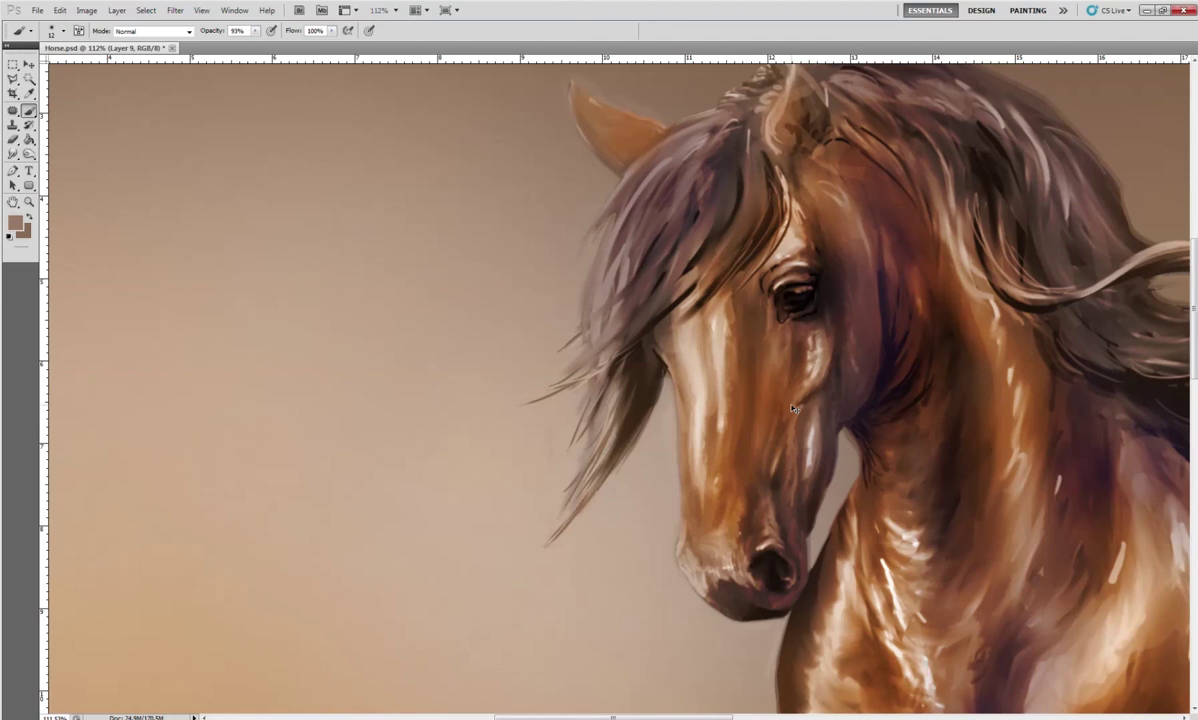
Smooth the left edge of the chest with a soft brush stroke
drag(807, 347, 841, 528)
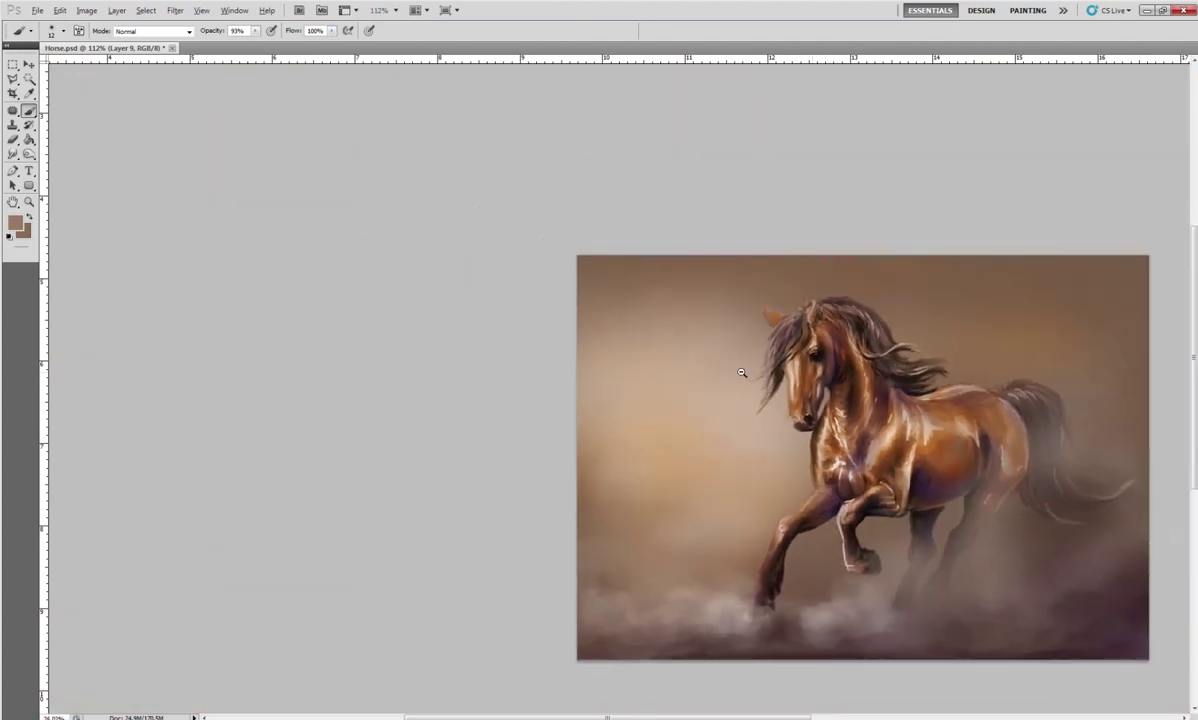
scroll(841, 528, up, 5)
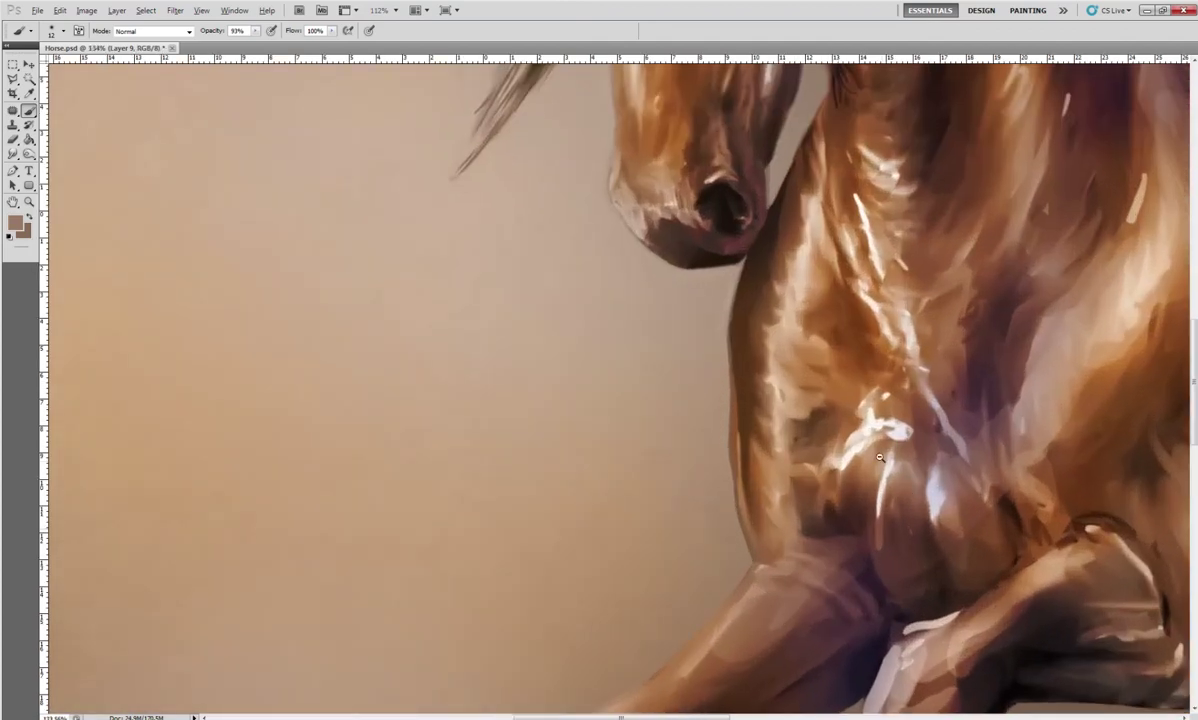
mouse_move(741, 402)
mouse_down()
mouse_move(737, 482)
mouse_move(752, 543)
mouse_up()
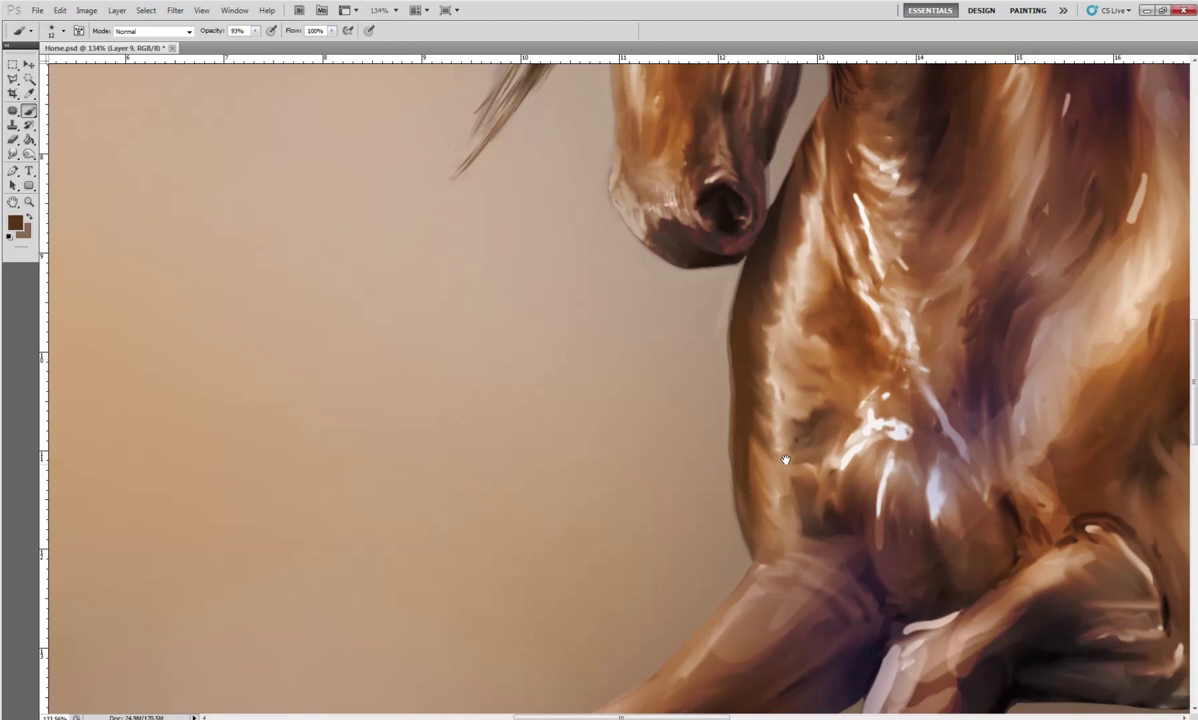
Paint near-white highlight strokes on the chest and front leg
alt+click(878, 235)
key(i)
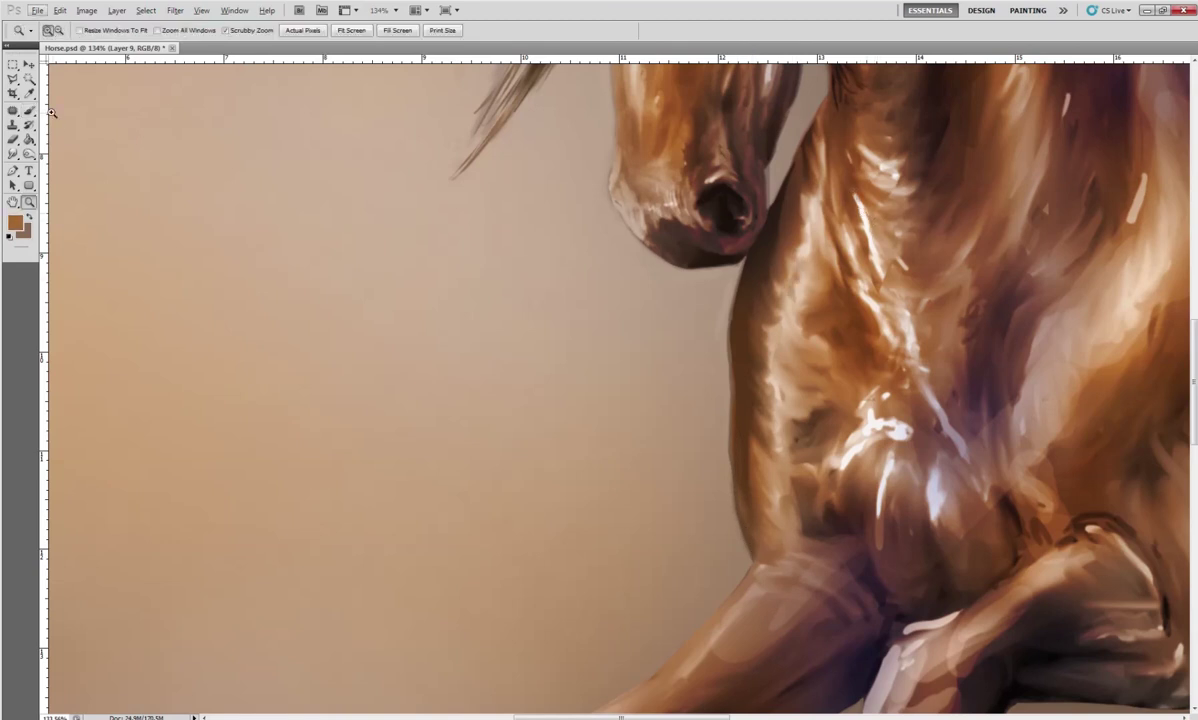
click(28, 110)
alt+click(870, 232)
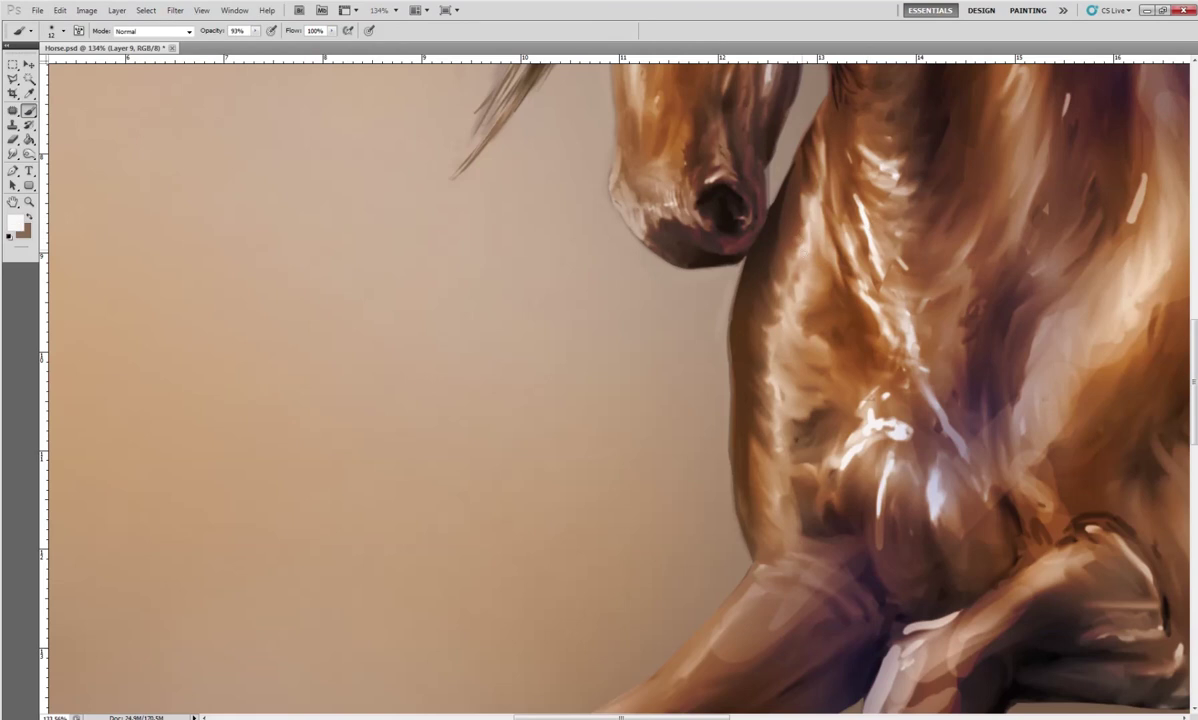
drag(777, 318, 767, 352)
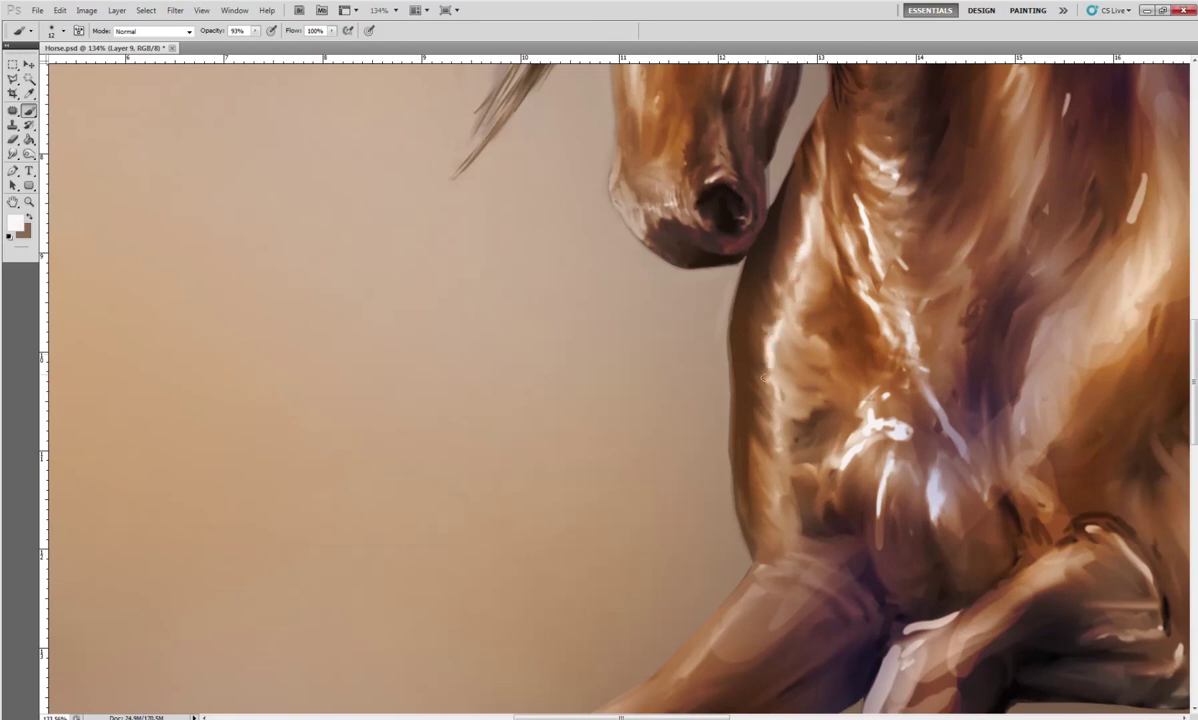
drag(772, 553, 830, 584)
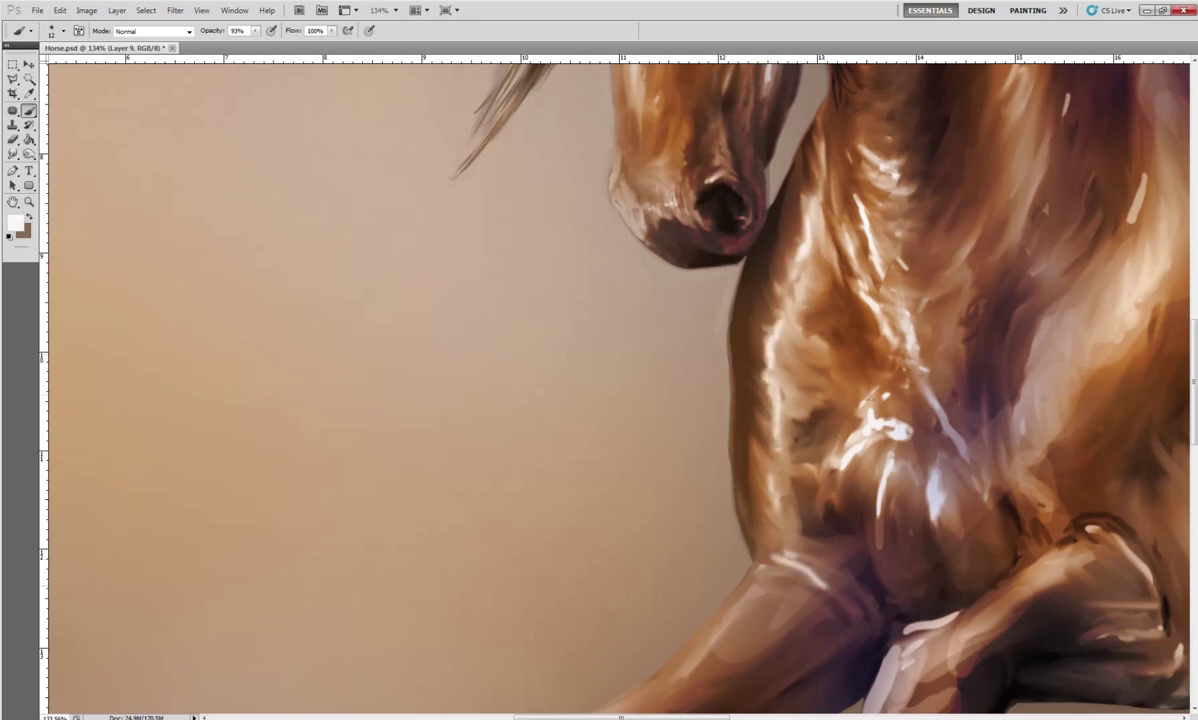
alt+space+click(735, 572)
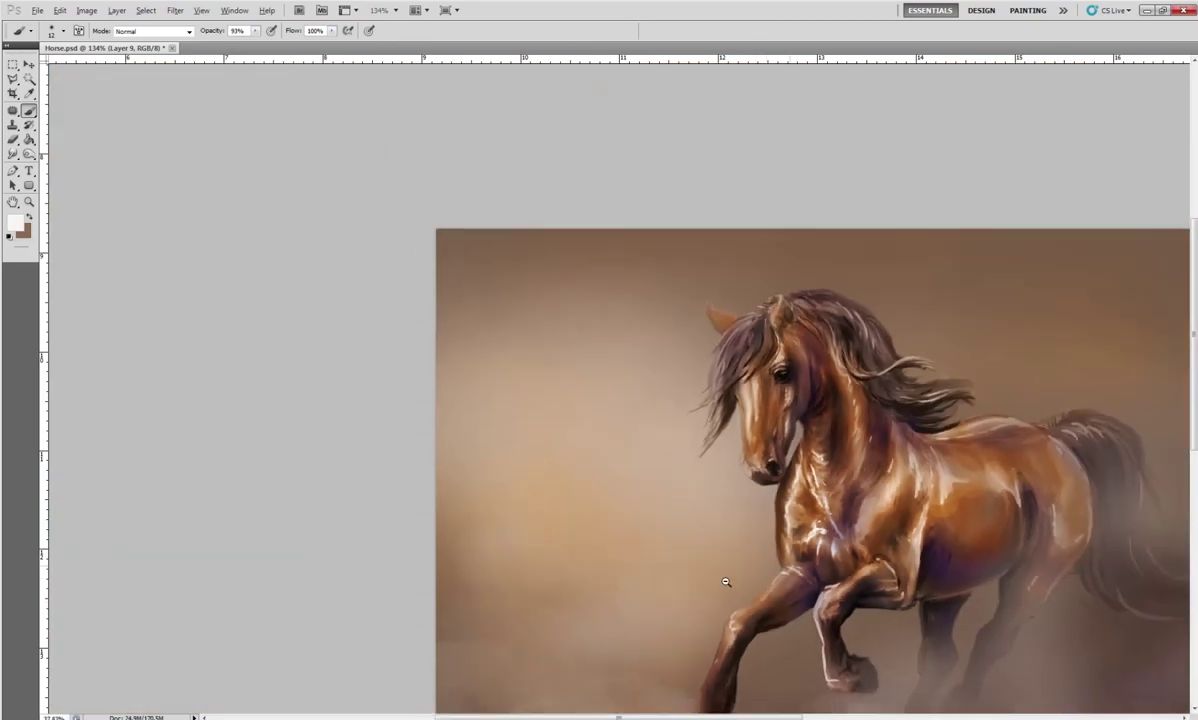
ctrl+space+click(726, 582)
mouse_move(856, 603)
mouse_down()
mouse_move(709, 483)
mouse_move(755, 448)
mouse_up()
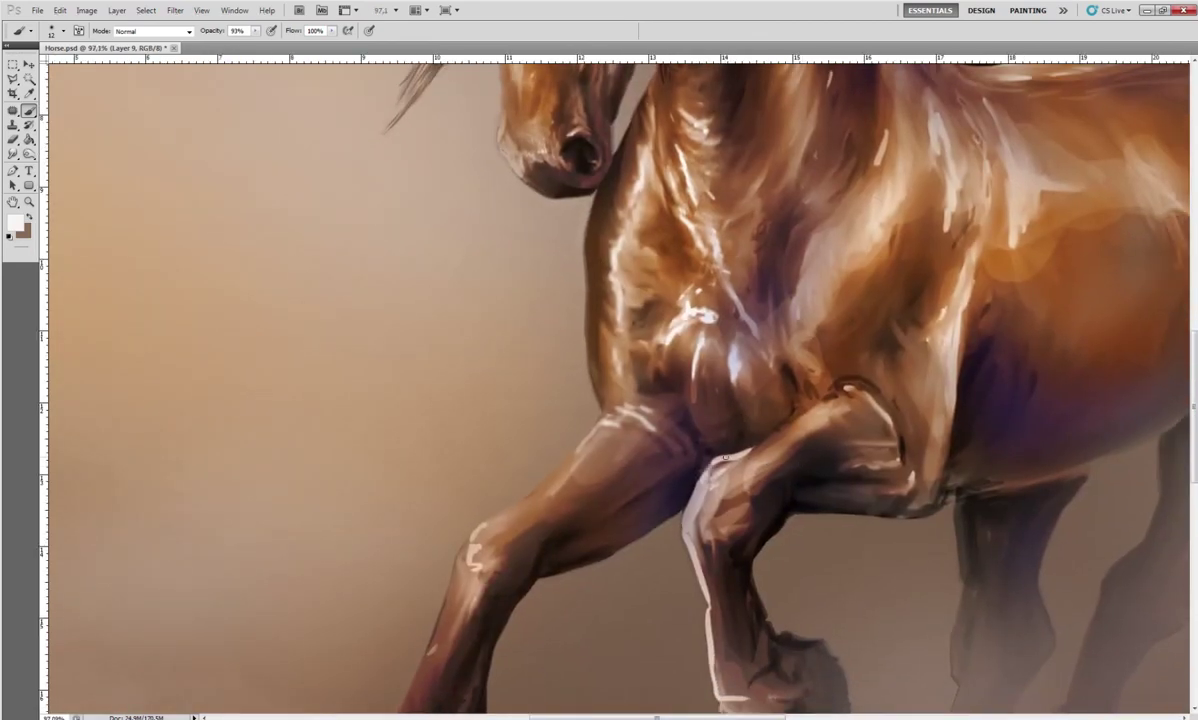
alt+space+click(842, 446)
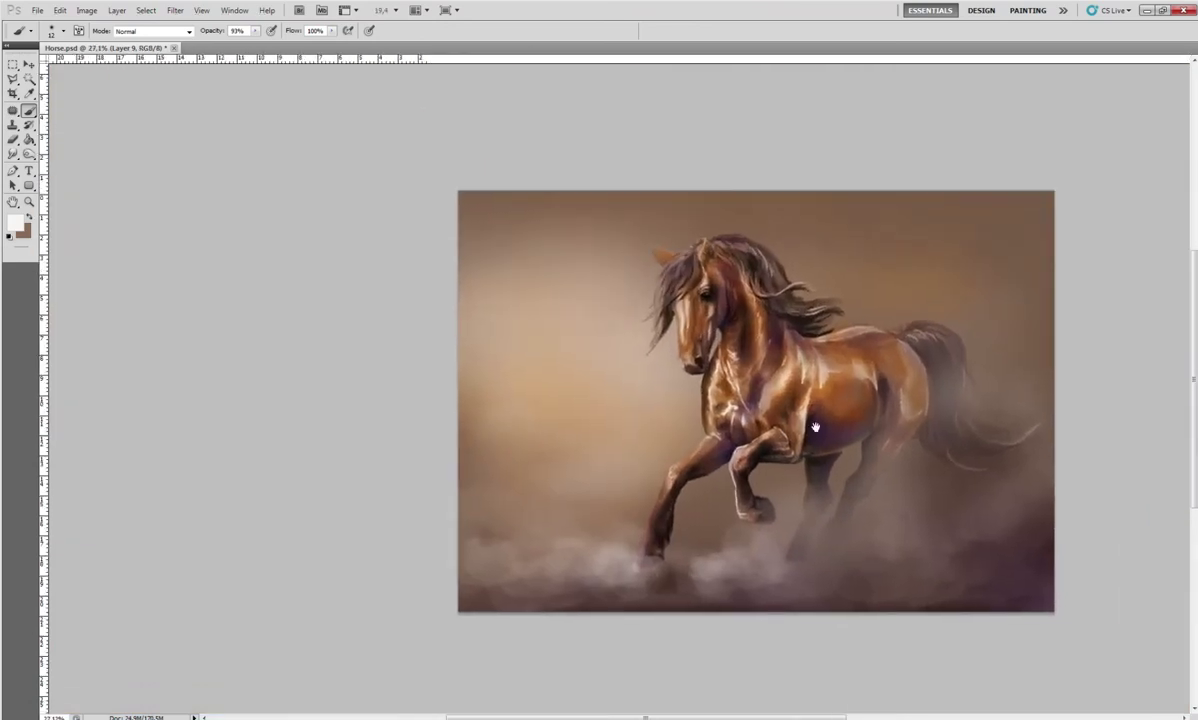
drag(815, 427, 716, 403)
Set the brush to 7 px with 0% hardness and sample dark brown from the head
ctrl+space+click(551, 287)
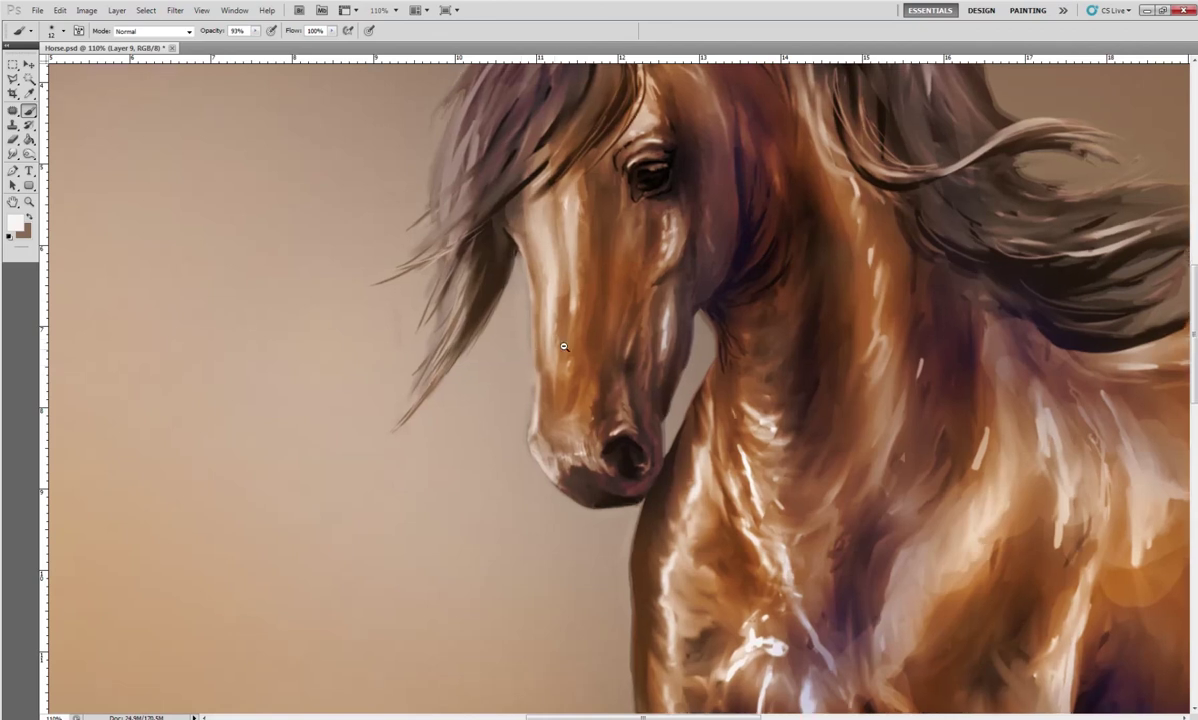
scroll(550, 355, up, 3)
right_click(590, 362)
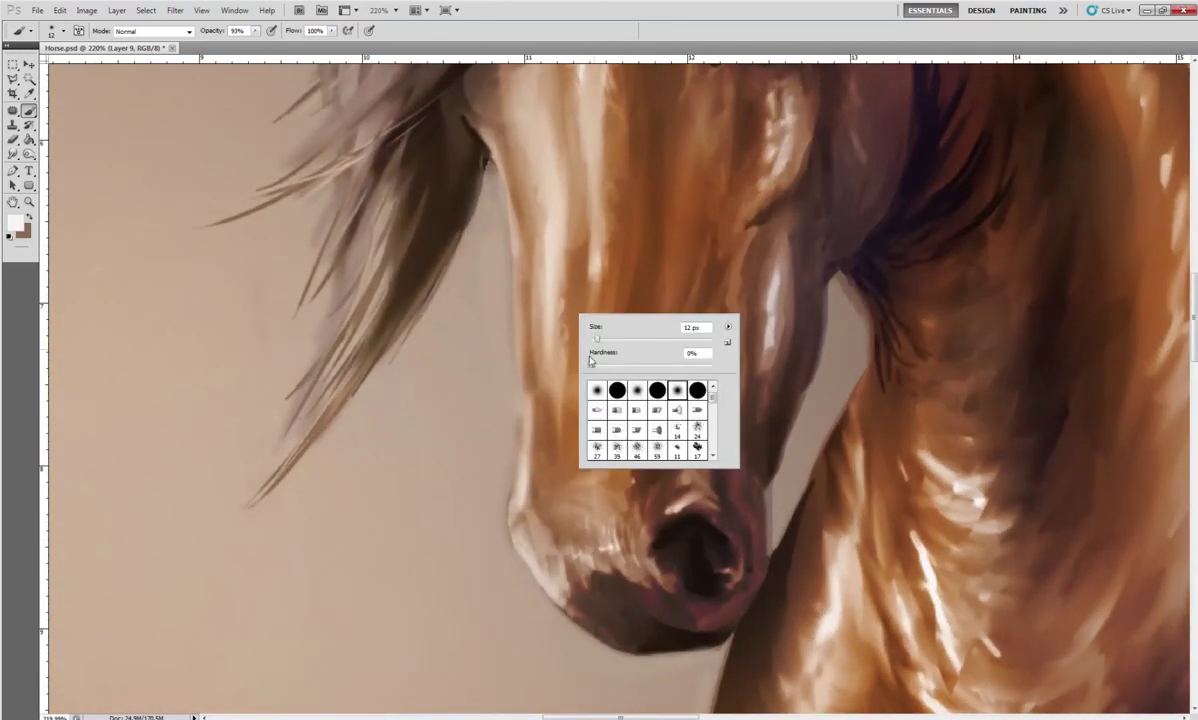
drag(597, 339, 593, 339)
key(Return)
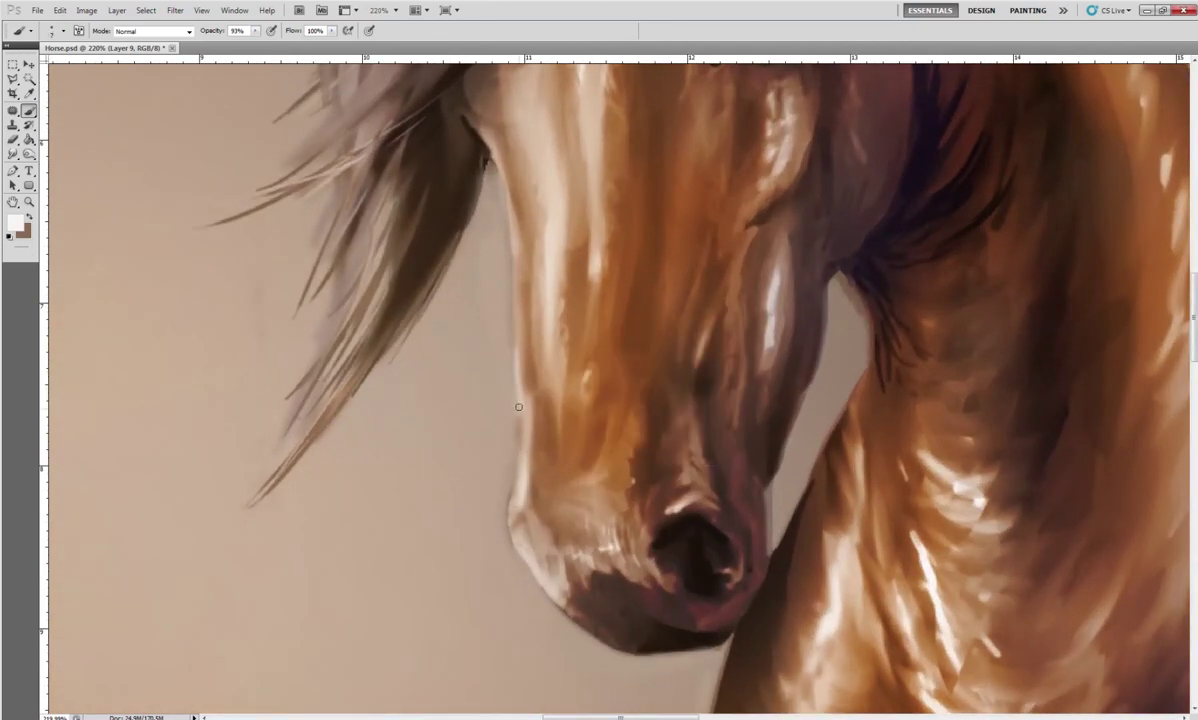
alt+click(507, 317)
right_click(508, 317)
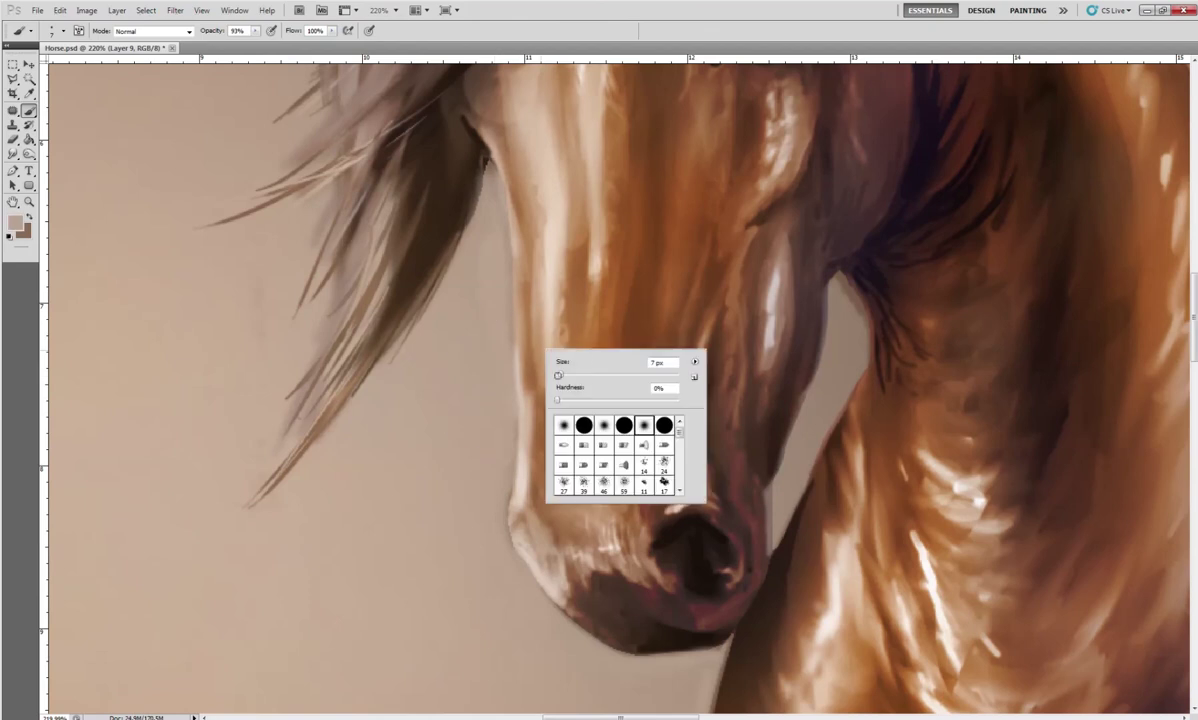
key(Return)
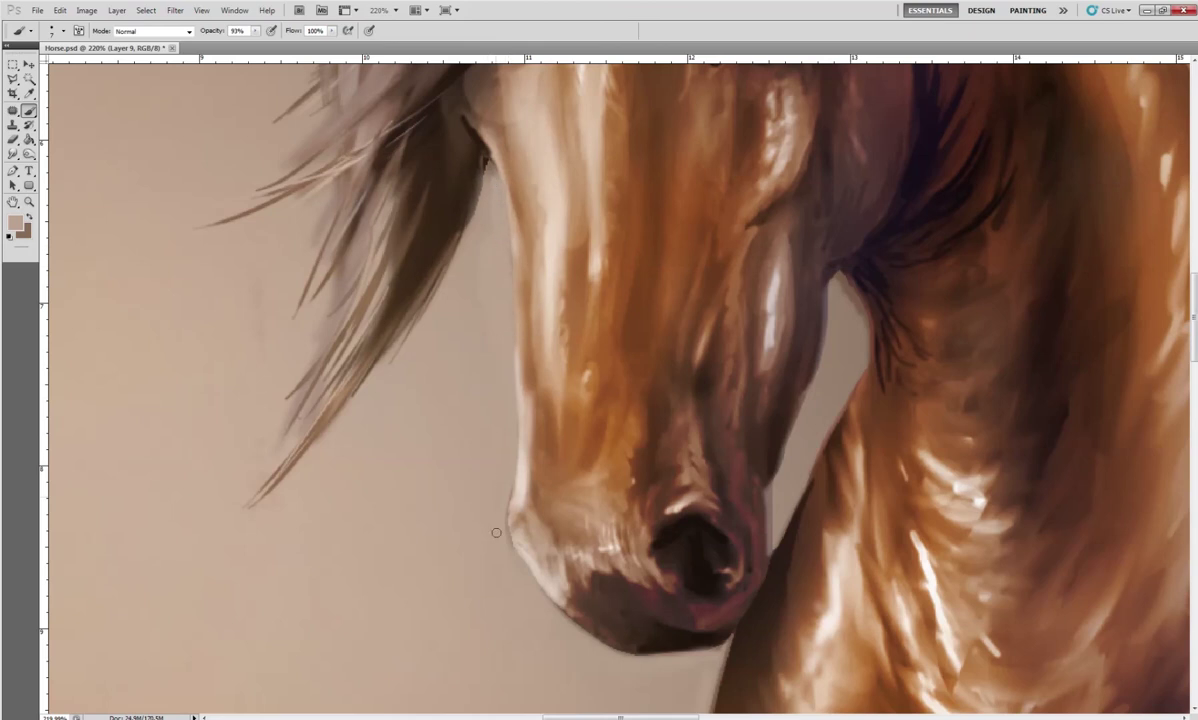
scroll(578, 392, down, 10)
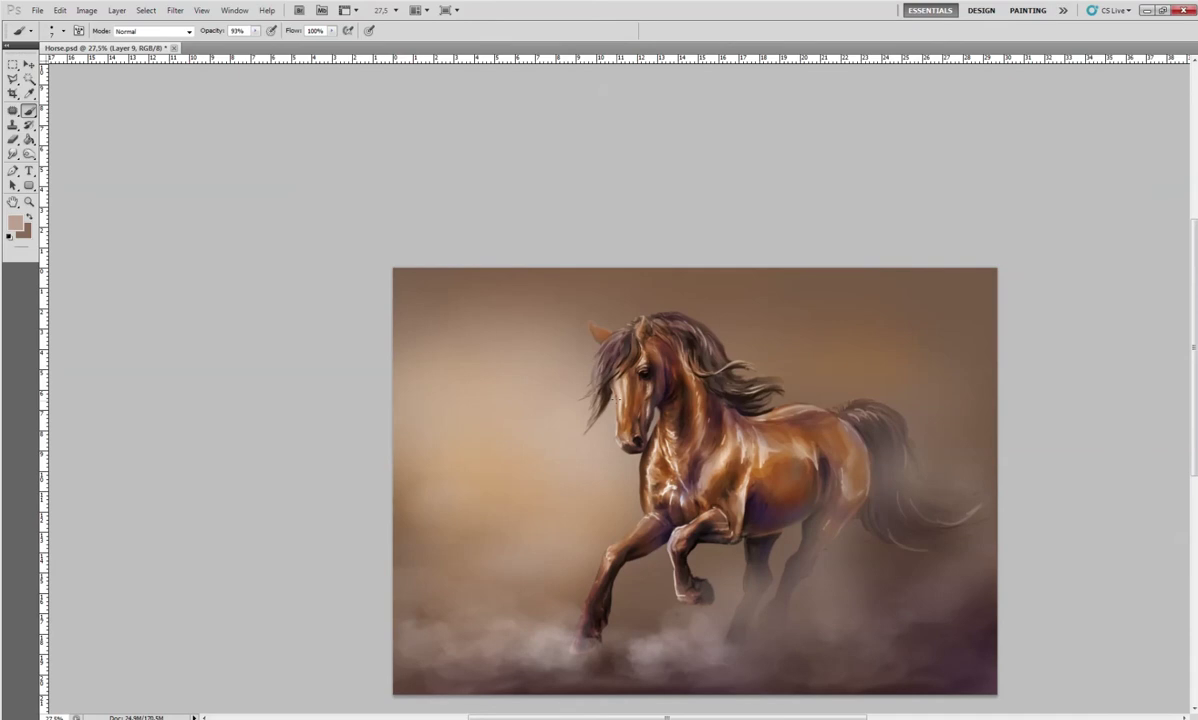
scroll(591, 440, up, 5)
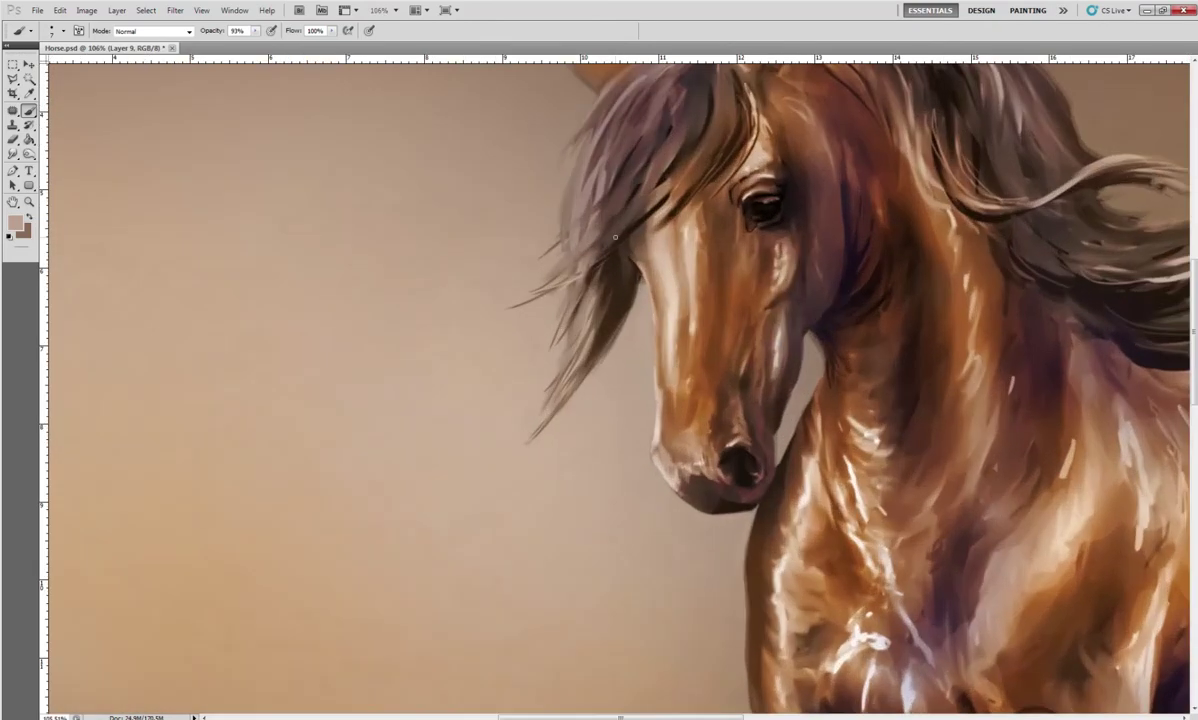
alt+click(636, 262)
Switch to the Burn tool at 12 px on the Layer 8 copy layer
click(29, 153)
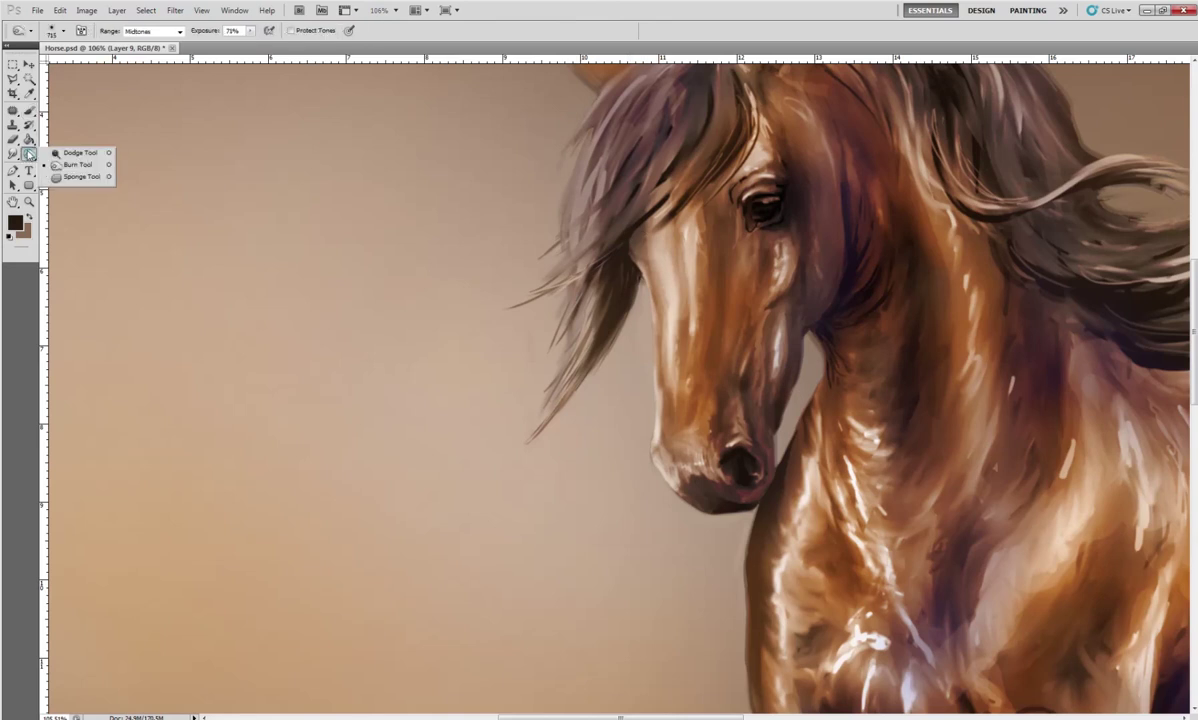
right_click(606, 206)
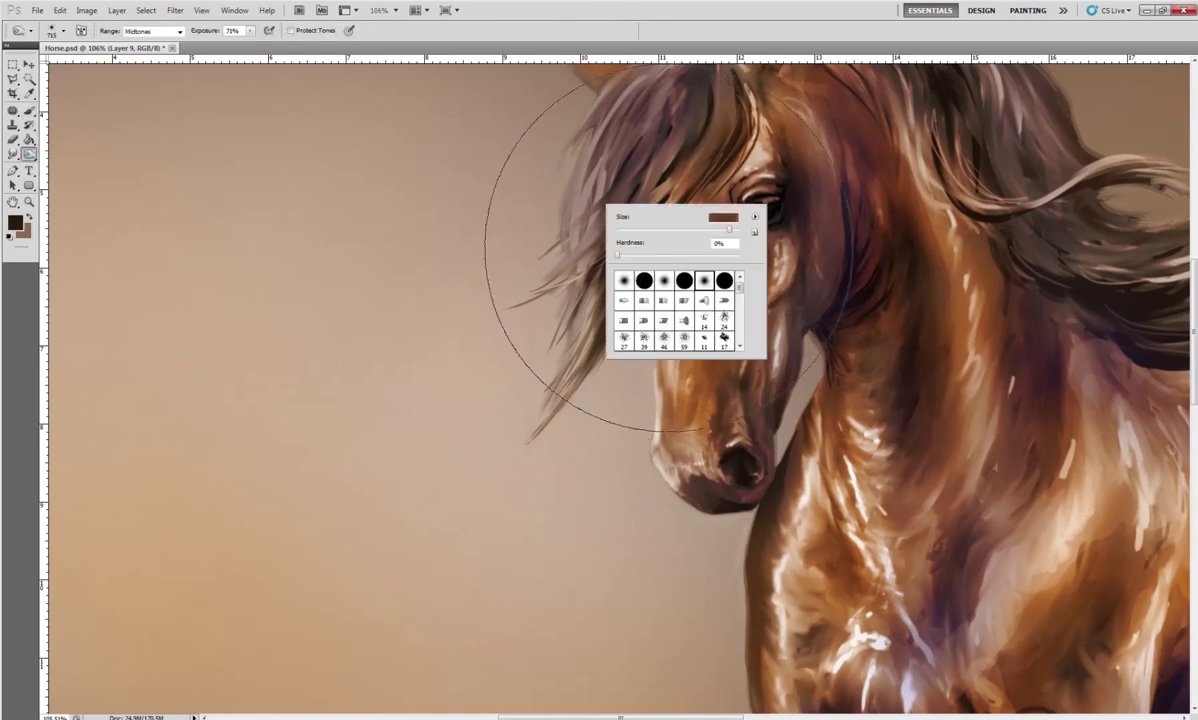
text(33)
key(Return)
right_click(673, 230)
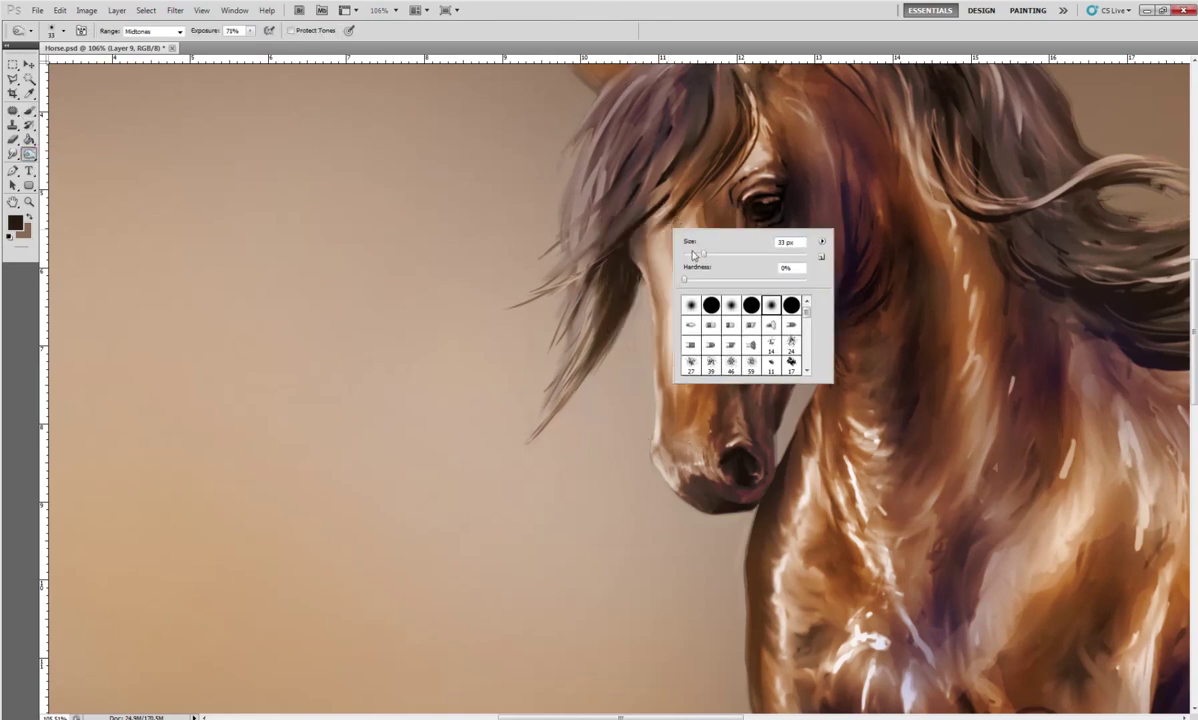
text(12)
key(Return)
key(alt+bracketleft)
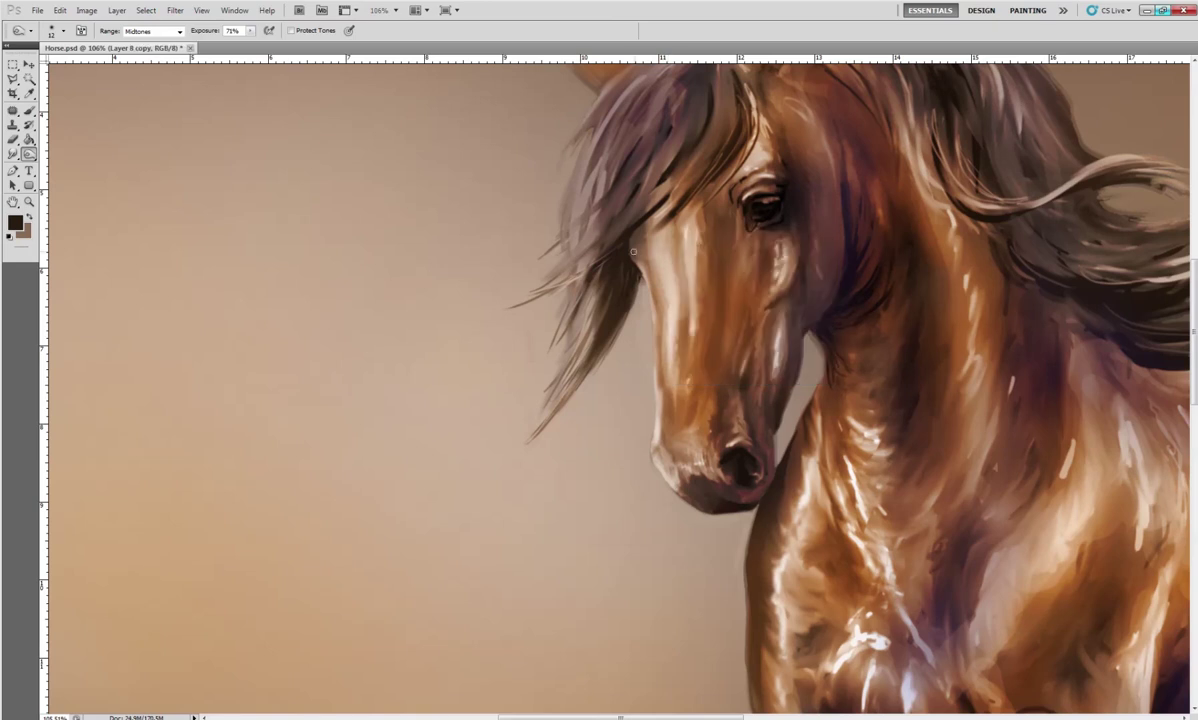
Burn the mane patches beside the face and forehead and the muzzle's left edge
mouse_move(633, 252)
mouse_down()
mouse_move(624, 258)
mouse_move(652, 236)
mouse_move(638, 273)
mouse_move(644, 258)
mouse_up()
drag(636, 232, 631, 238)
drag(648, 291, 649, 310)
drag(656, 229, 644, 239)
mouse_move(672, 186)
mouse_down()
mouse_move(660, 160)
mouse_move(680, 70)
mouse_move(663, 197)
mouse_move(615, 180)
mouse_move(677, 207)
mouse_move(712, 240)
mouse_move(722, 232)
mouse_up()
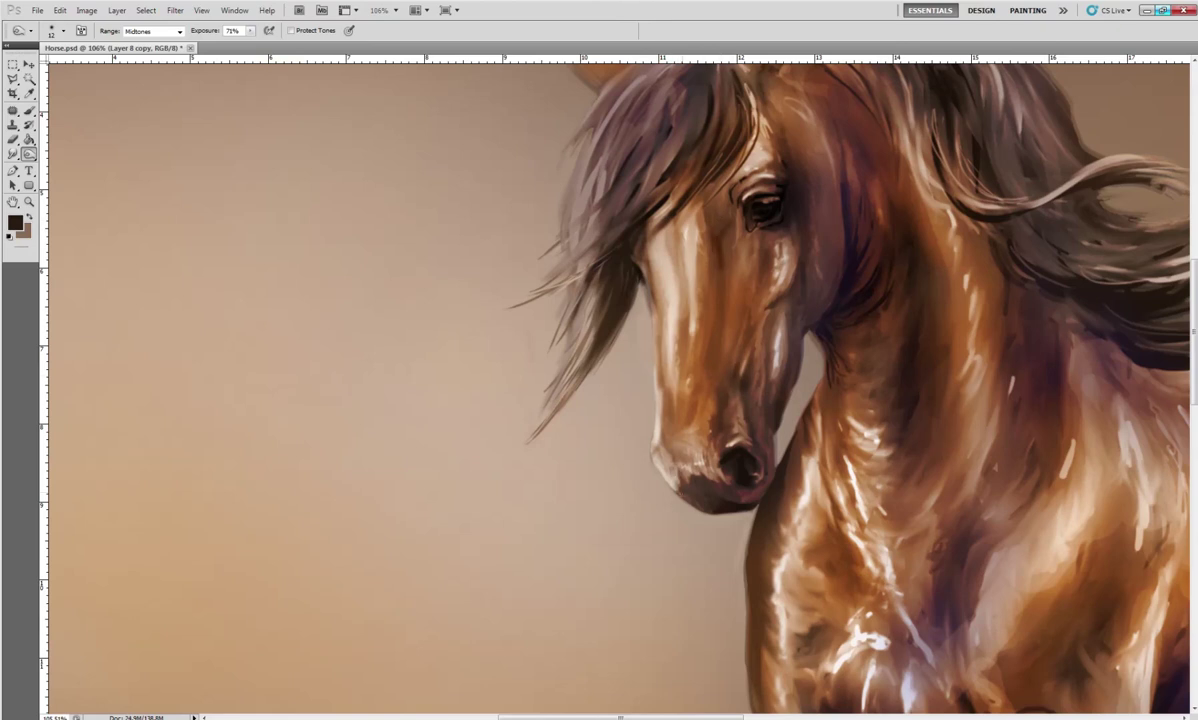
drag(678, 487, 681, 436)
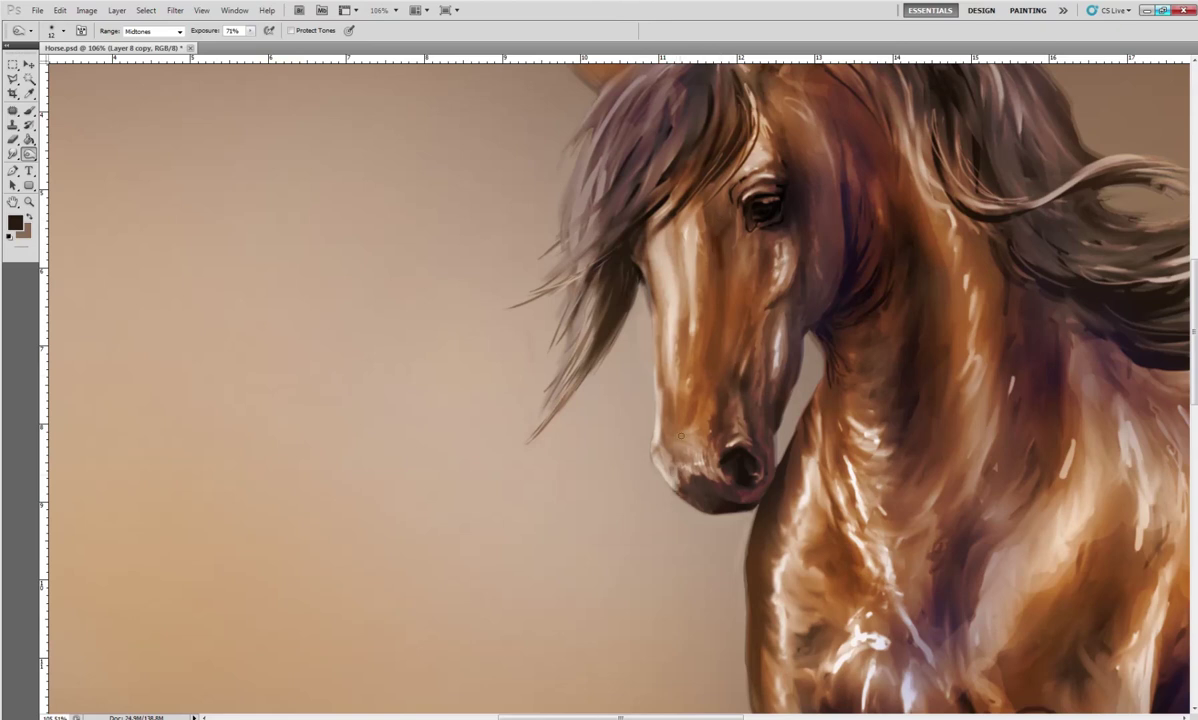
Burn fine mane strands left of the face with a 5 px brush
right_click(676, 251)
double_click(802, 268)
text(5)
key(Return)
drag(602, 272, 584, 329)
Burn mane strands over the forehead using a 41 px soft round brush
right_click(609, 290)
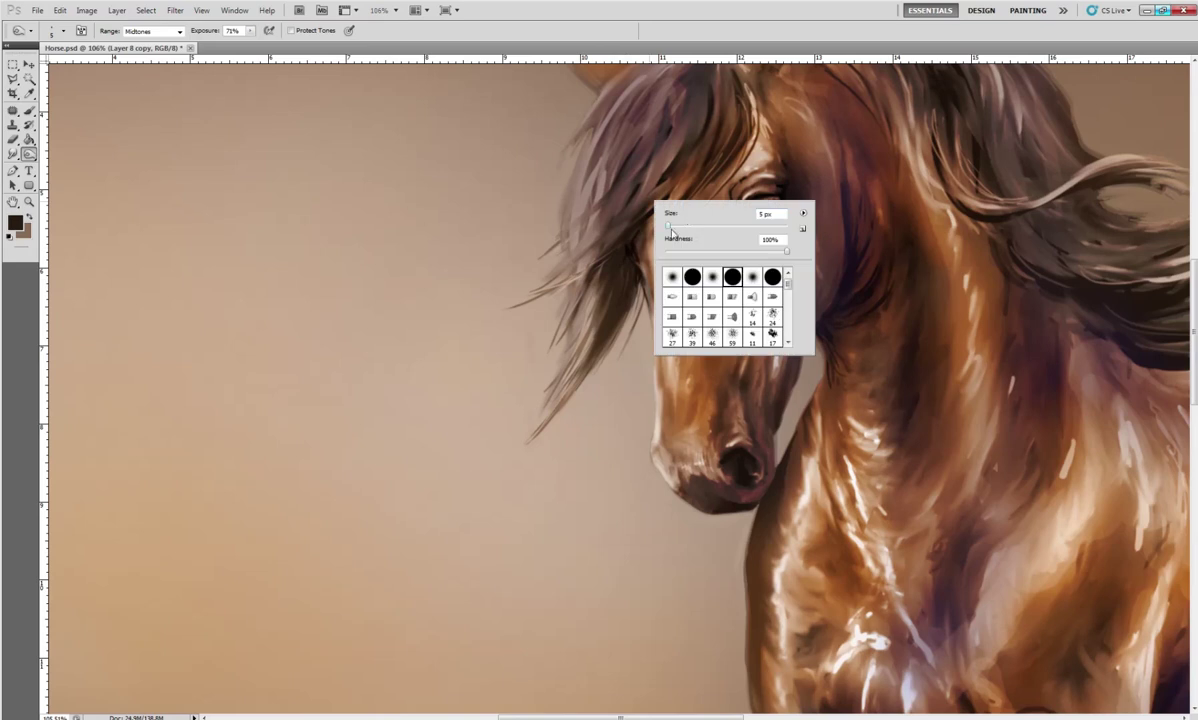
double_click(765, 211)
text(41)
key(Return)
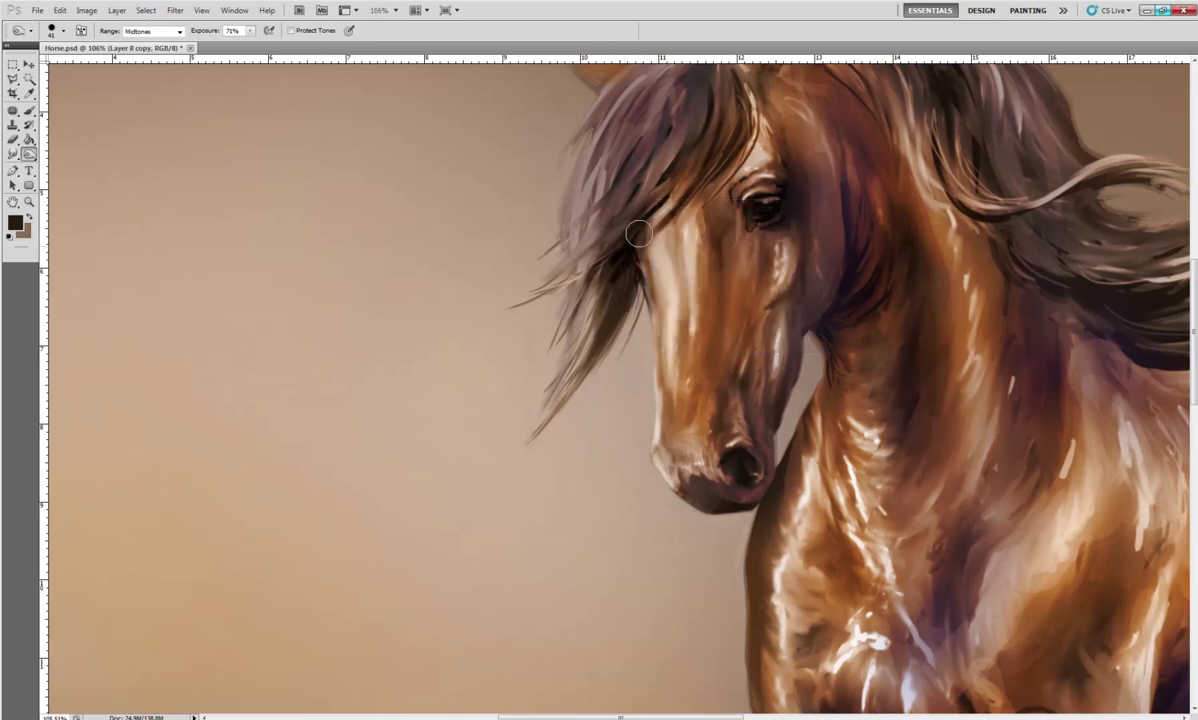
right_click(572, 268)
double_click(760, 324)
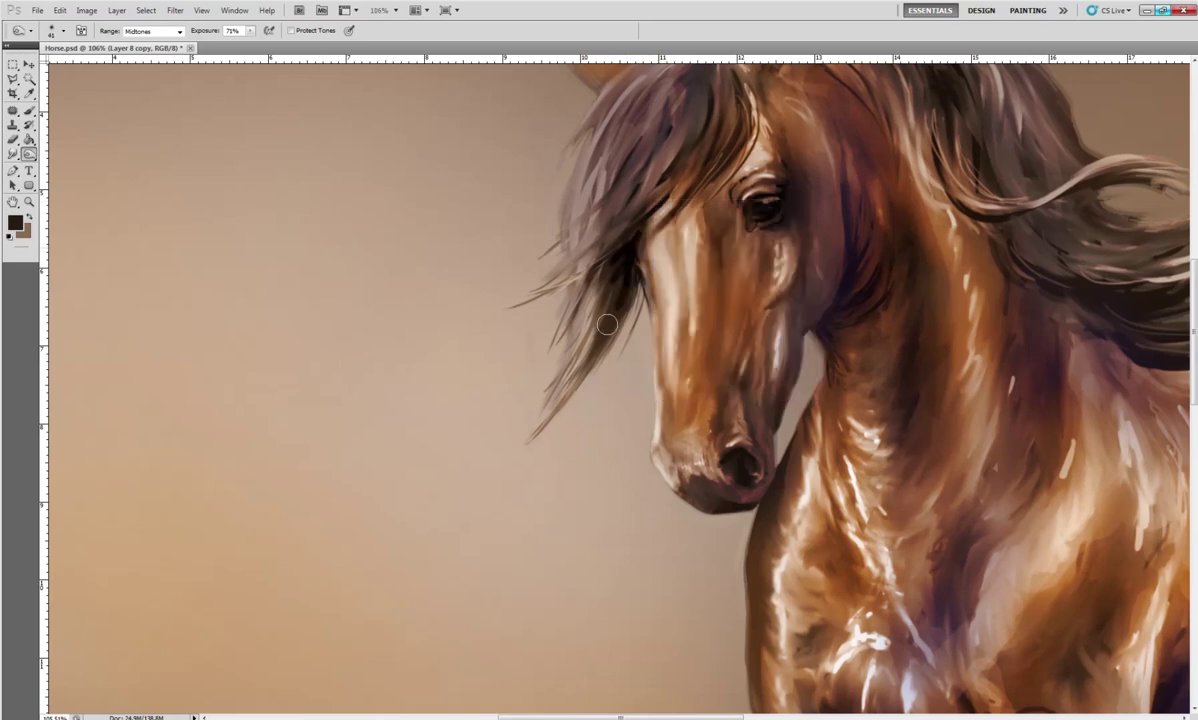
drag(578, 325, 560, 272)
drag(599, 166, 662, 92)
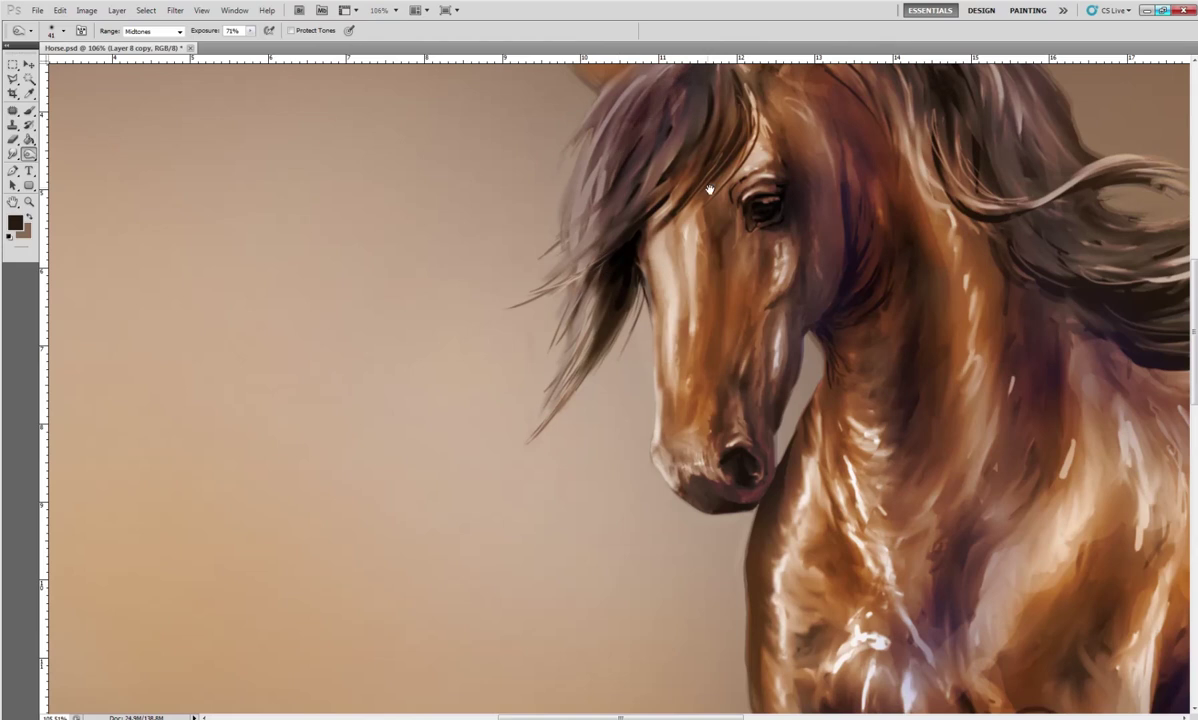
Darken the forelock, left mane strands, poll and ear tip
alt+scroll(662, 92, down, 5)
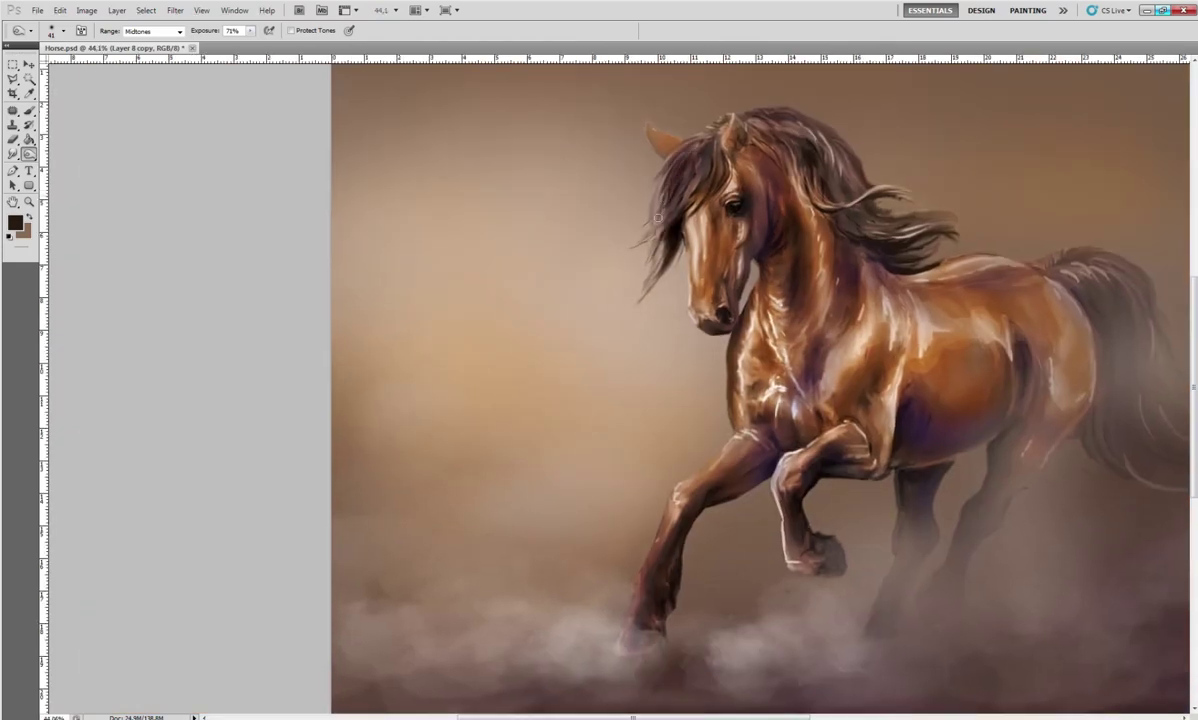
drag(655, 128, 615, 212)
mouse_move(660, 165)
mouse_down()
mouse_move(672, 130)
mouse_move(612, 255)
mouse_up()
mouse_move(700, 122)
mouse_down()
mouse_move(748, 134)
mouse_move(618, 138)
mouse_up()
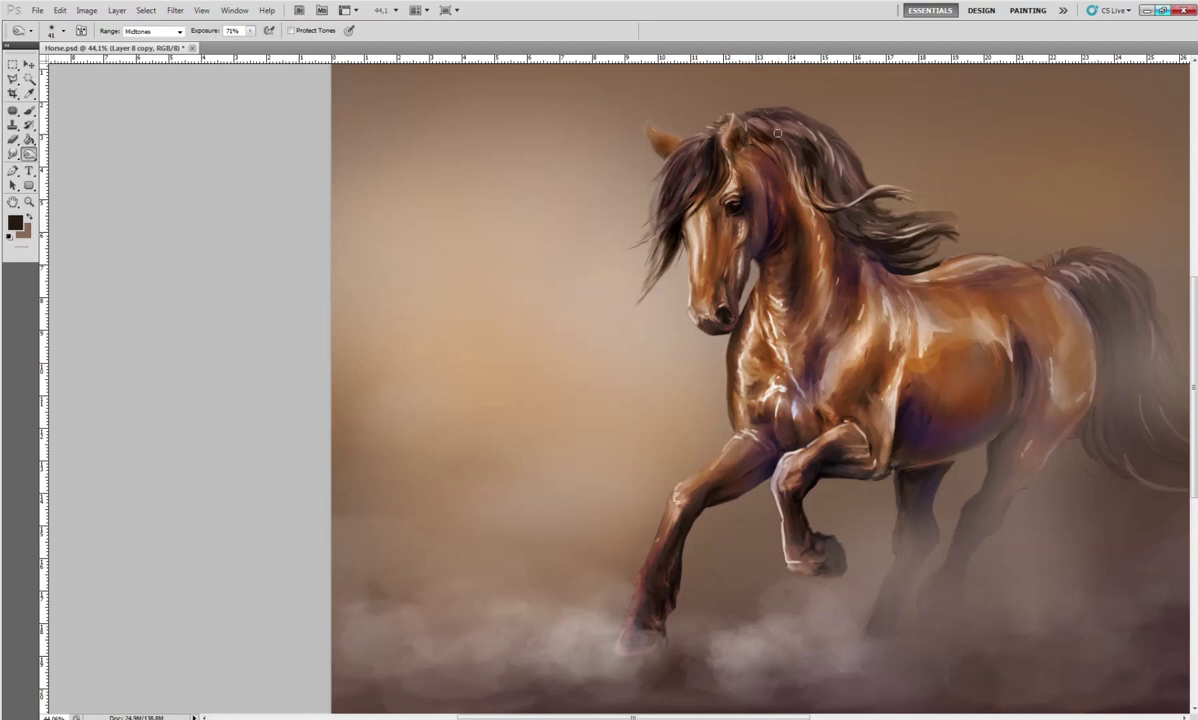
mouse_move(728, 126)
mouse_down()
mouse_move(705, 104)
mouse_move(758, 106)
mouse_move(784, 170)
mouse_move(770, 182)
mouse_move(791, 158)
mouse_move(801, 190)
mouse_move(869, 216)
mouse_up()
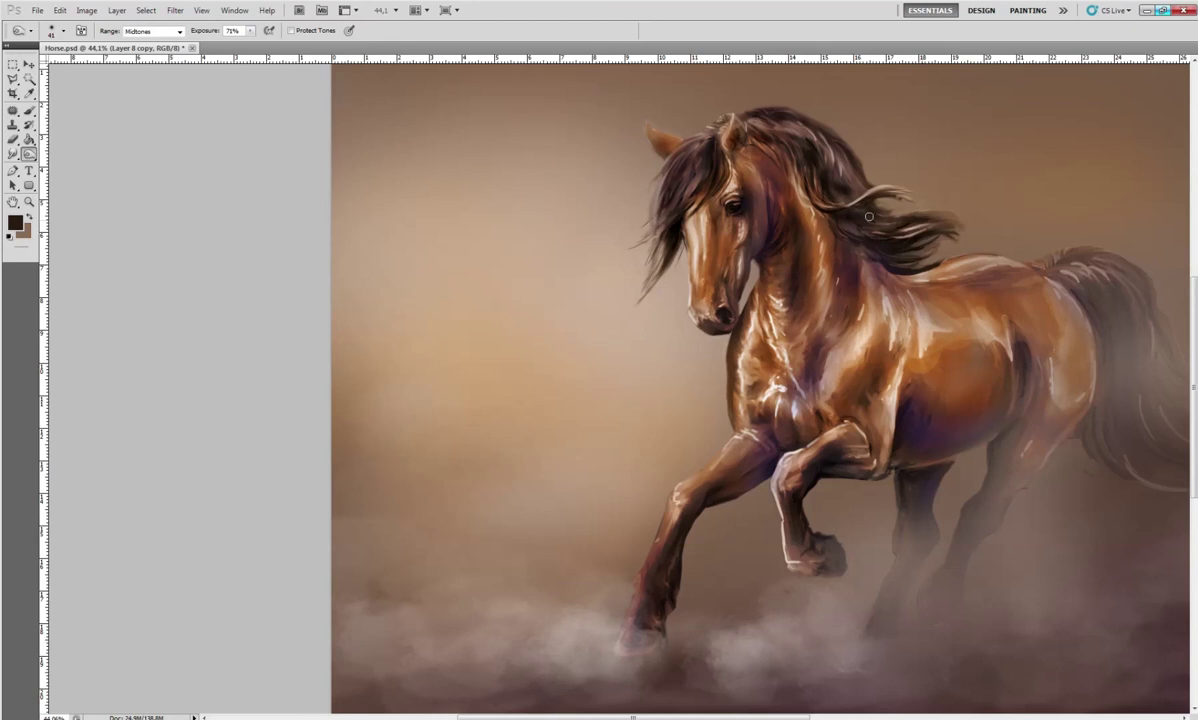
Shrink the burn brush to 12 px
right_click(945, 150)
key(Escape)
right_click(977, 165)
text(12)
key(Return)
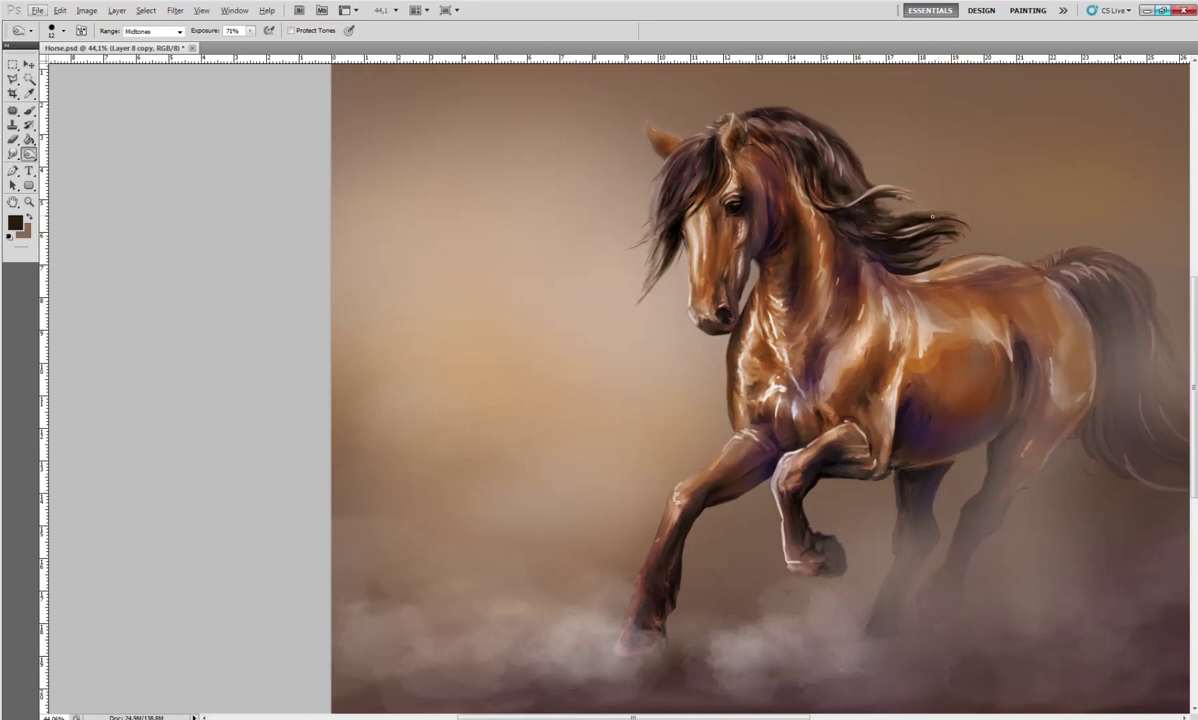
Switch from Smudge to the Mixer Brush at Wet 26%, Load 65%, Mix 72%, Flow 55%, 19 px
click(13, 154)
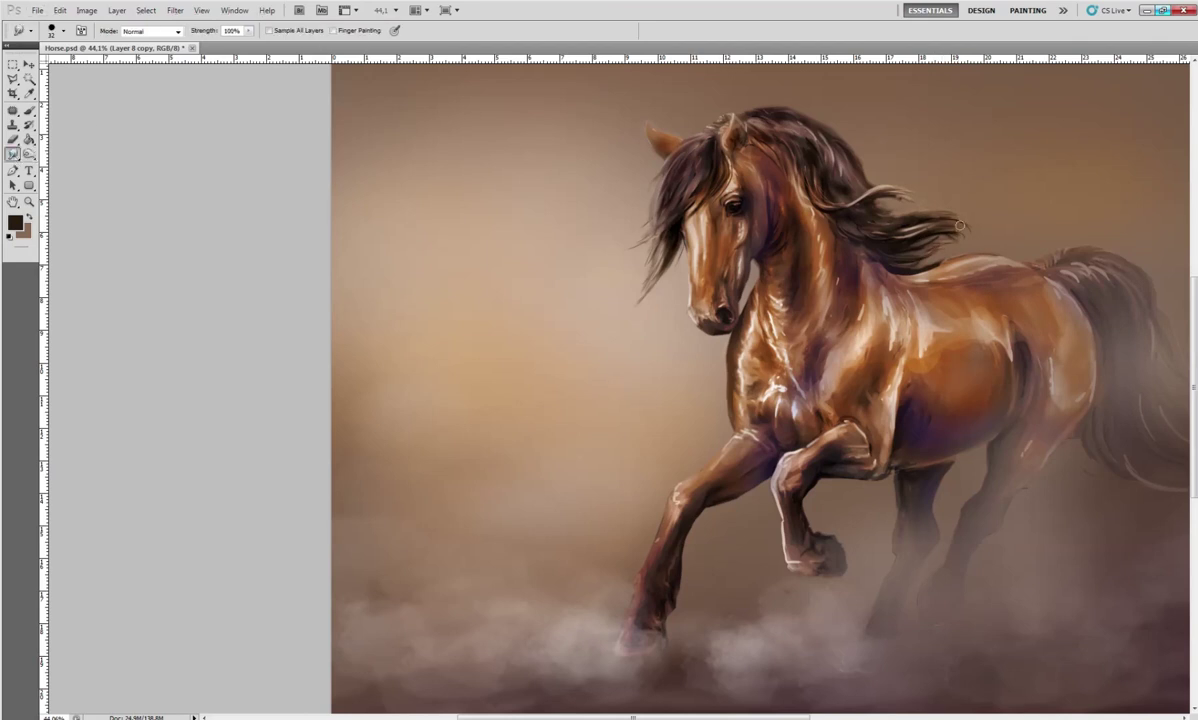
right_click(984, 219)
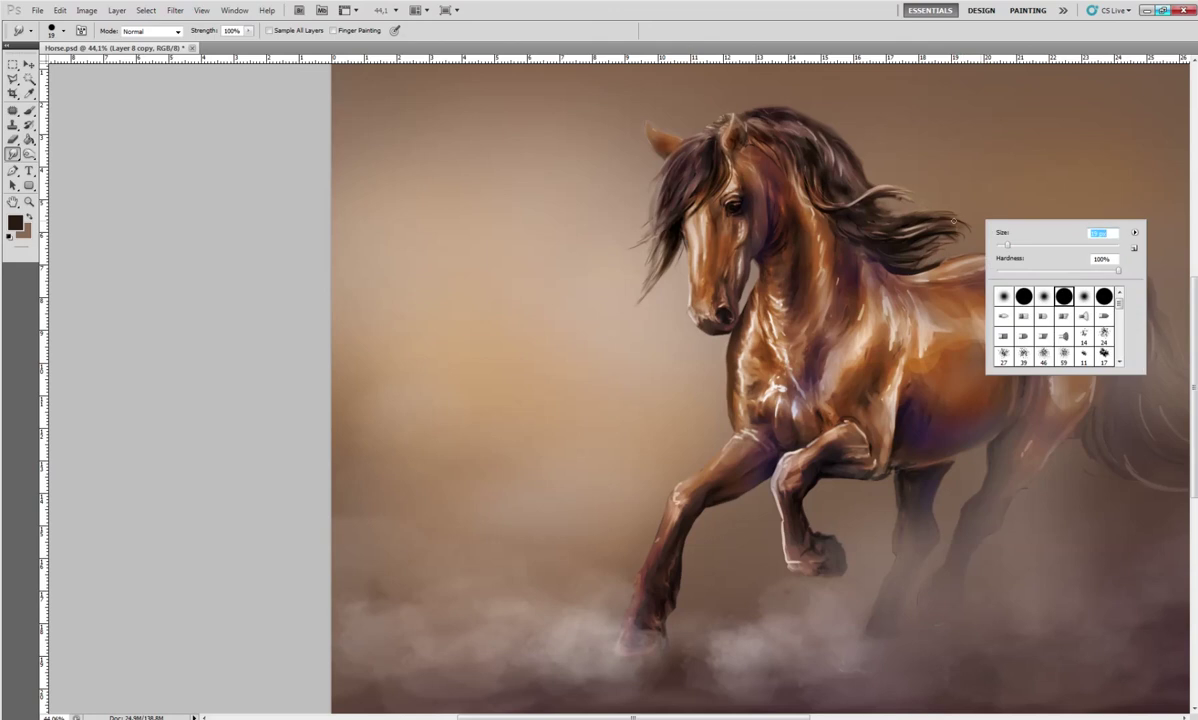
key(Return)
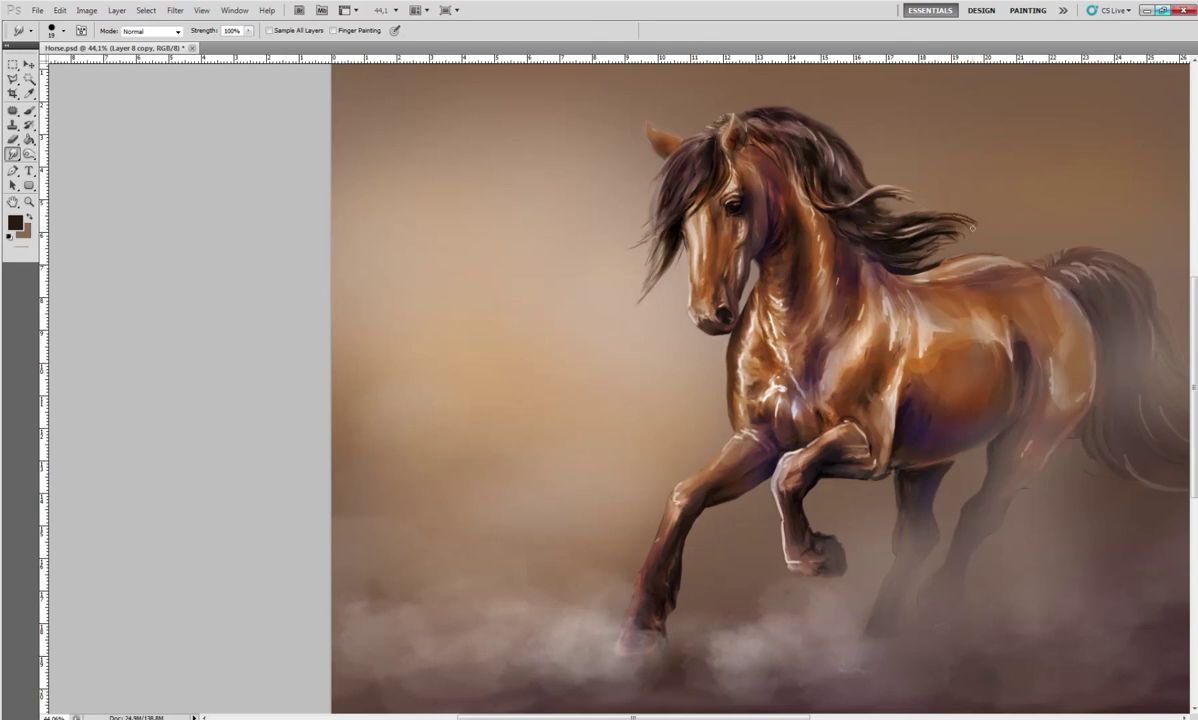
right_click(984, 219)
key(Return)
click(29, 110)
right_click(29, 110)
click(75, 139)
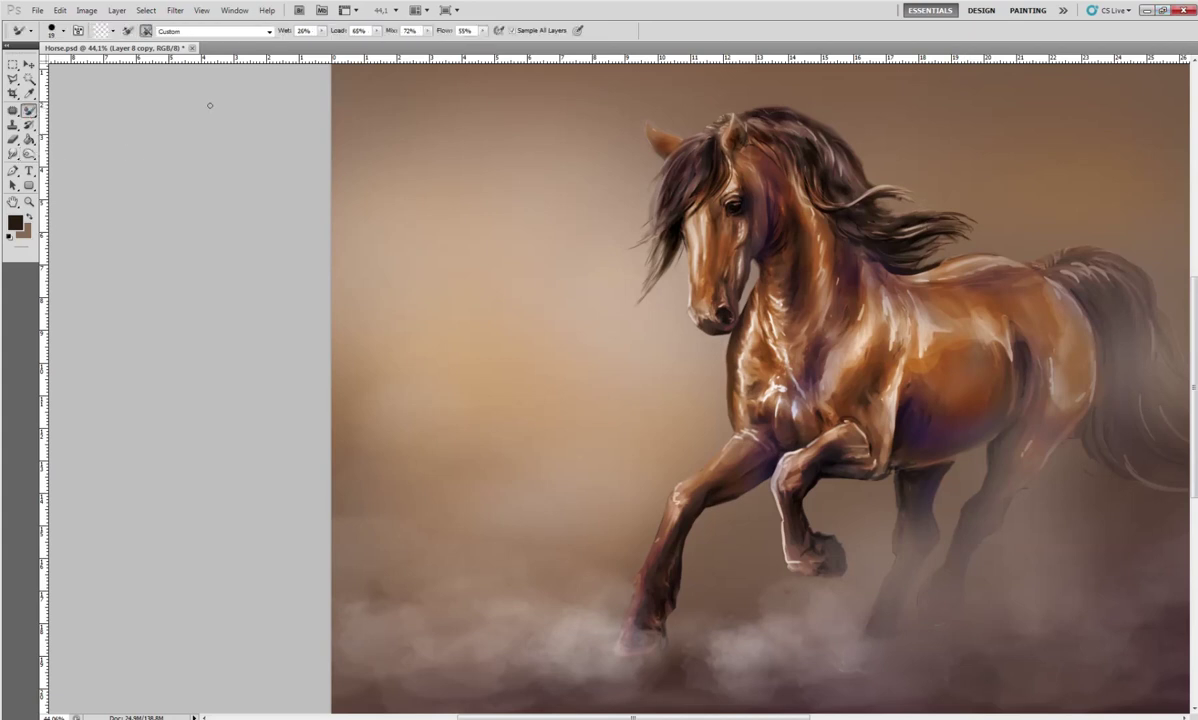
right_click(985, 244)
key(Return)
With the regular Brush, paint a light tan rim highlight along the ear
key(d)
key(x)
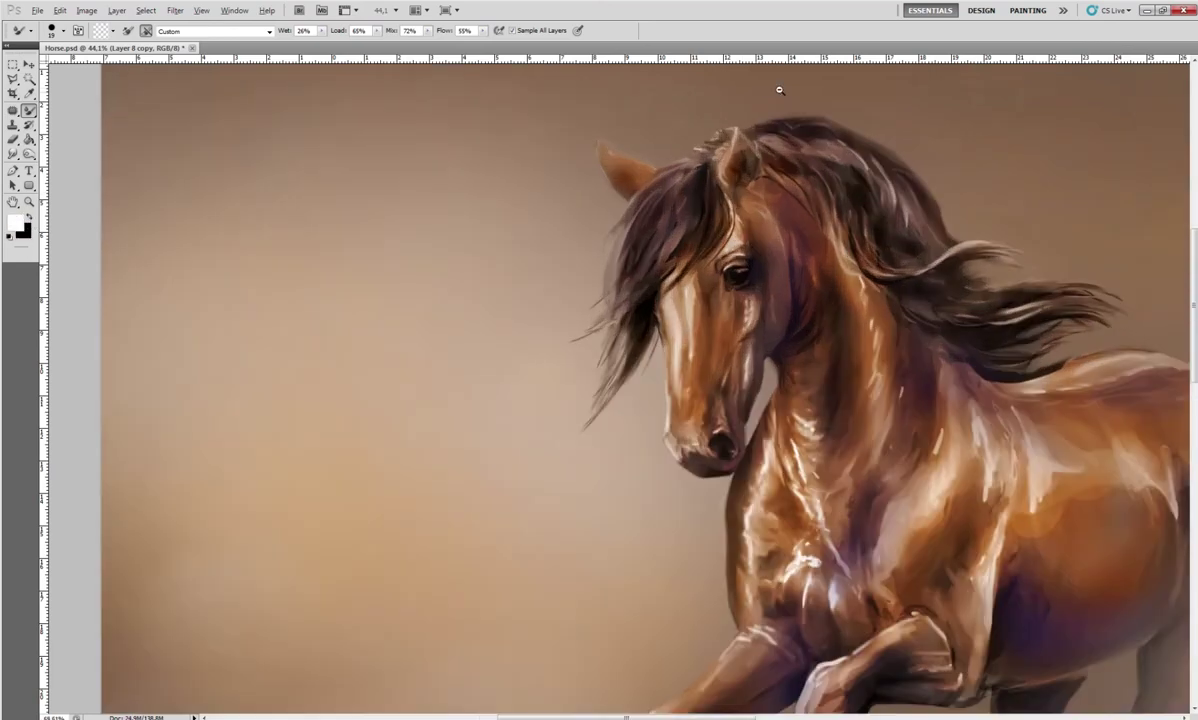
drag(744, 88, 800, 88)
right_click(796, 276)
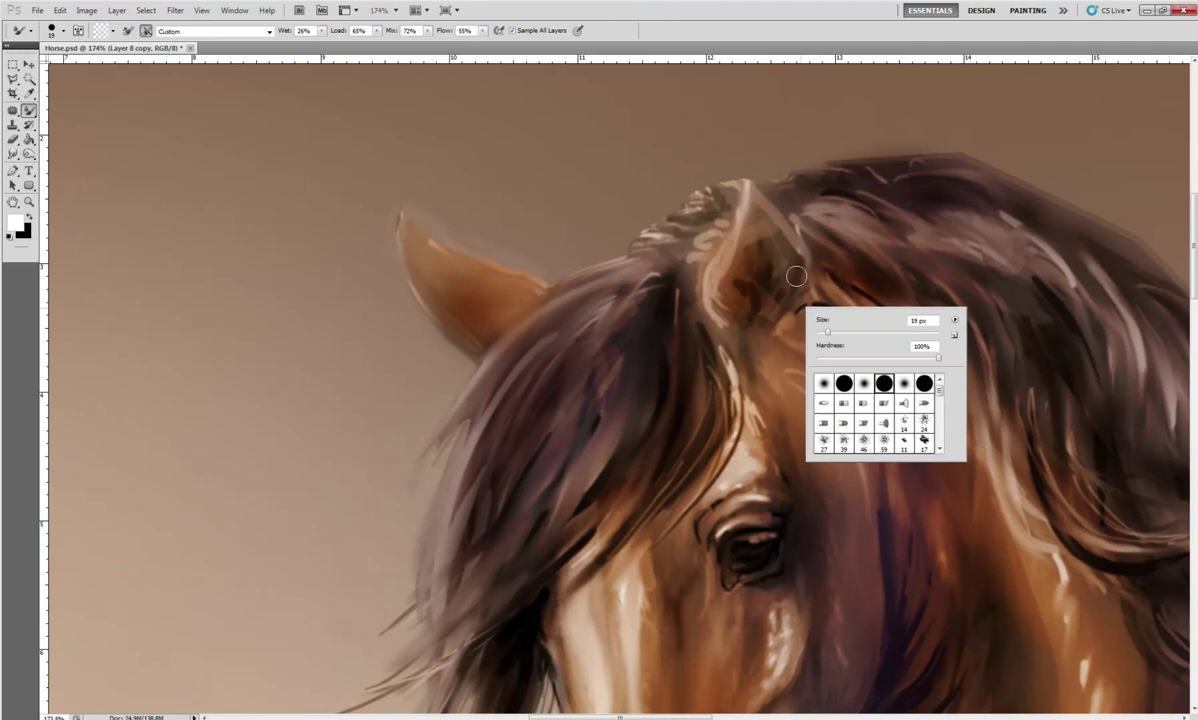
drag(28, 110, 62, 107)
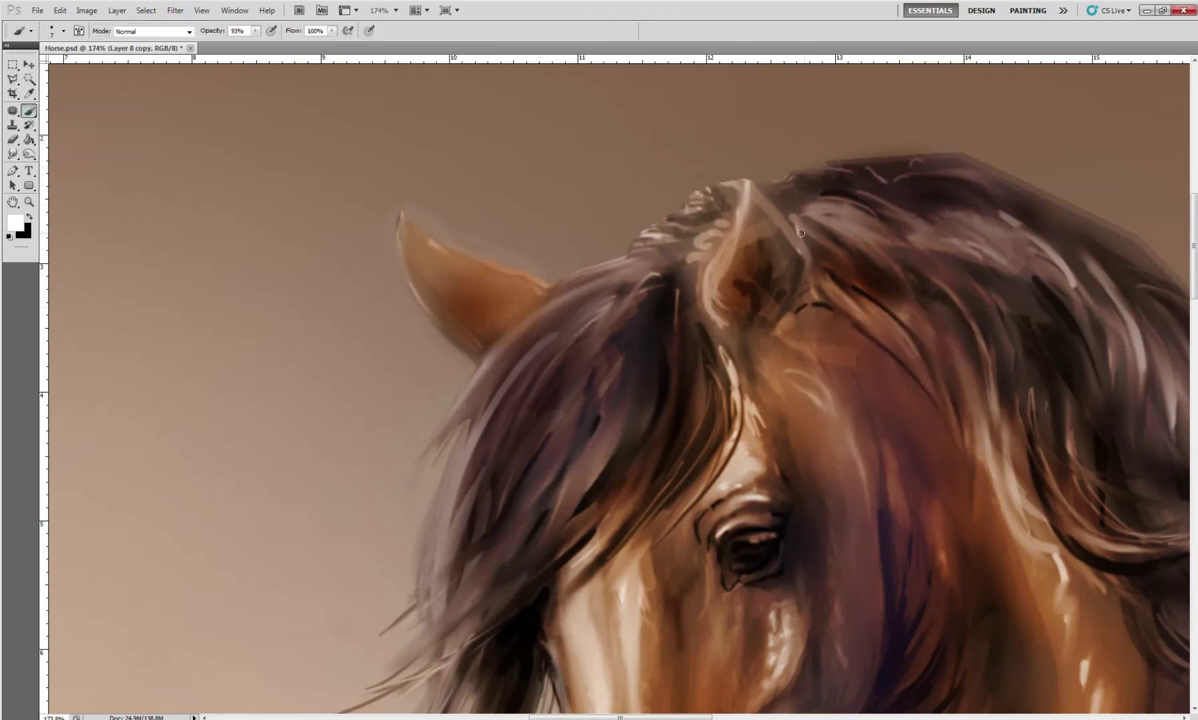
alt+click(743, 213)
alt+click(752, 490)
mouse_move(740, 190)
mouse_down()
mouse_move(711, 283)
mouse_move(716, 318)
mouse_move(790, 230)
mouse_up()
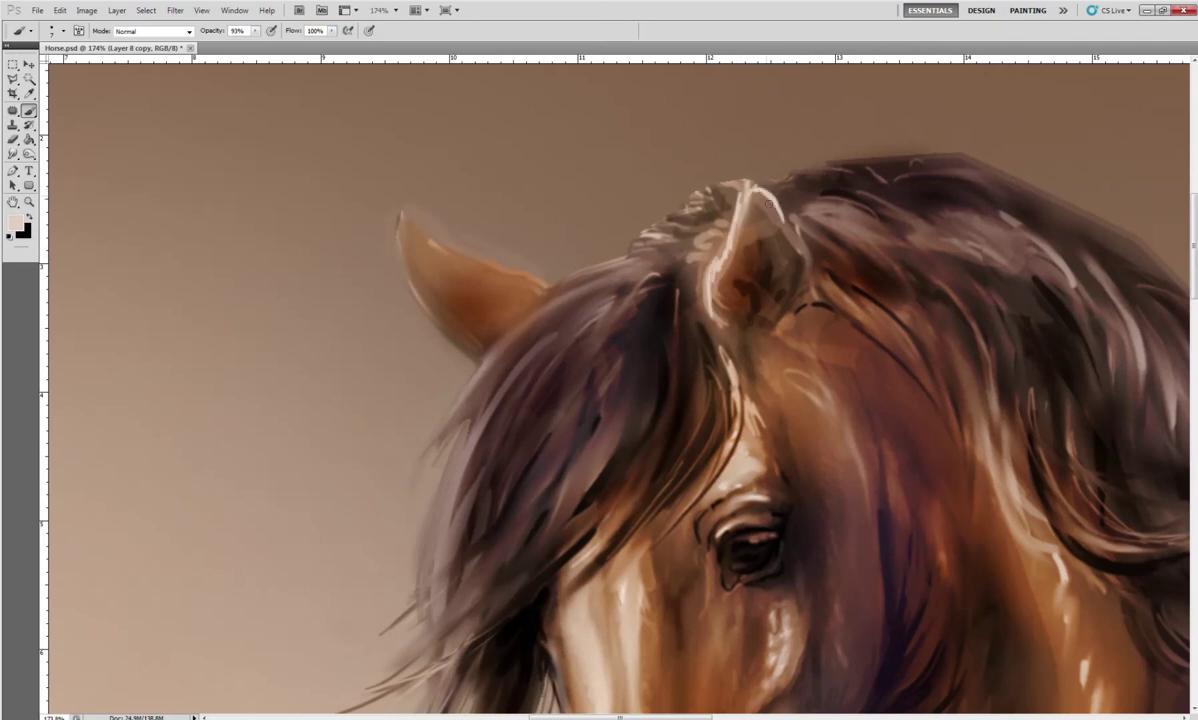
Paint dark reddish-brown shadows inside the ear and darken the forelock tuft beside it
alt+click(745, 268)
mouse_move(712, 270)
mouse_down()
mouse_move(745, 259)
mouse_move(720, 268)
mouse_move(745, 300)
mouse_up()
alt+click(691, 250)
alt+click(762, 281)
drag(745, 252, 732, 305)
alt+click(765, 283)
drag(755, 262, 725, 313)
mouse_move(665, 205)
mouse_down()
mouse_move(630, 235)
mouse_move(668, 210)
mouse_up()
Add a thin pinkish highlight on the ear's lower edge and dark strokes below it
alt+click(694, 226)
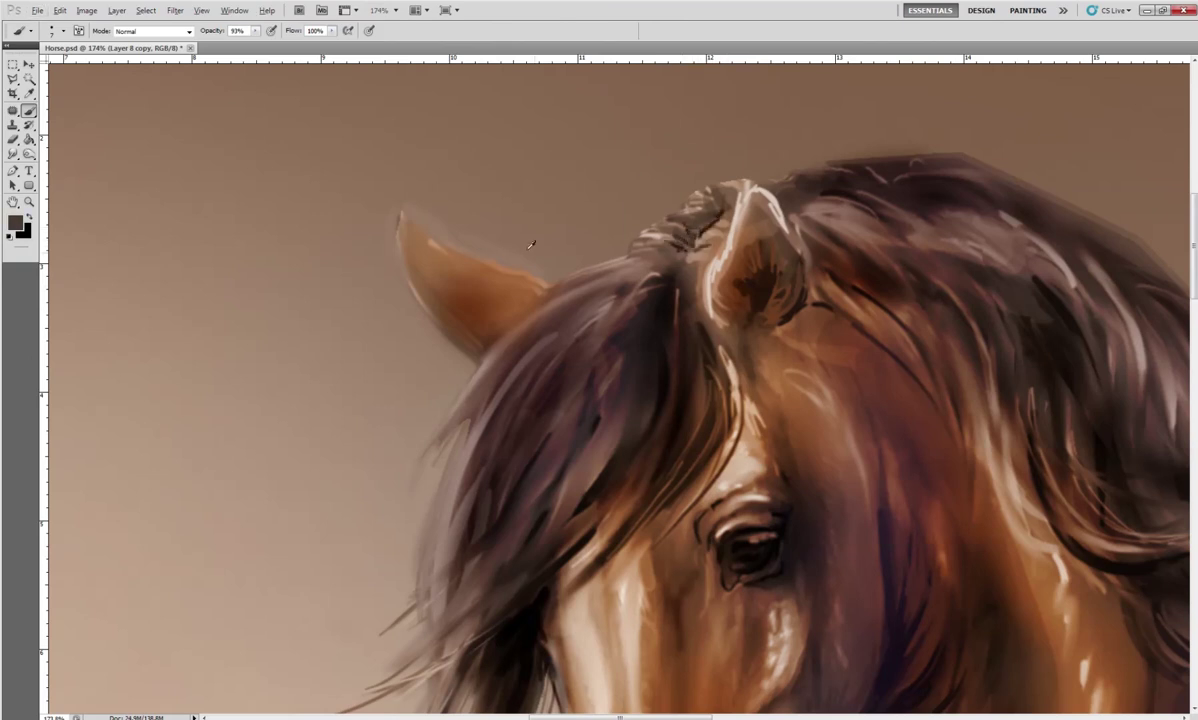
alt+click(449, 199)
alt+click(733, 270)
mouse_move(712, 275)
mouse_down()
mouse_move(735, 336)
mouse_move(728, 322)
mouse_move(722, 385)
mouse_up()
alt+click(730, 409)
drag(718, 312, 723, 371)
scroll(780, 400, down, 5)
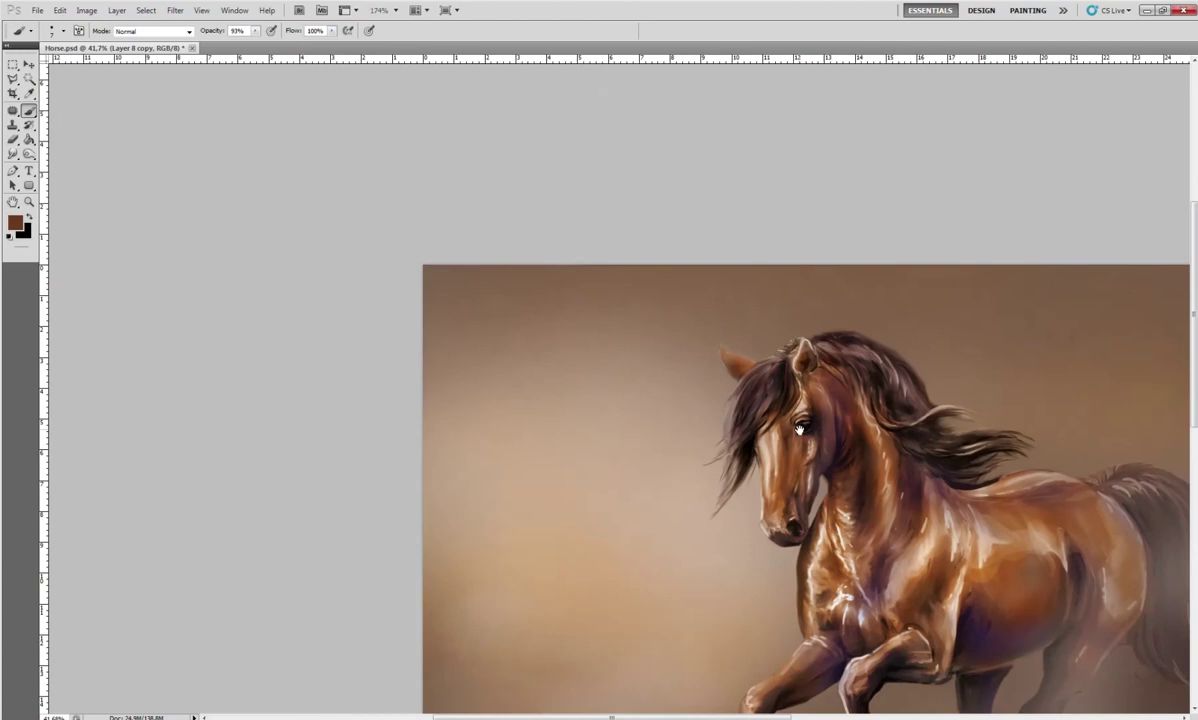
Paint a light catchlight in the pupil and highlight the inner upper eyelid
scroll(800, 430, up, 4)
scroll(750, 405, up, 2)
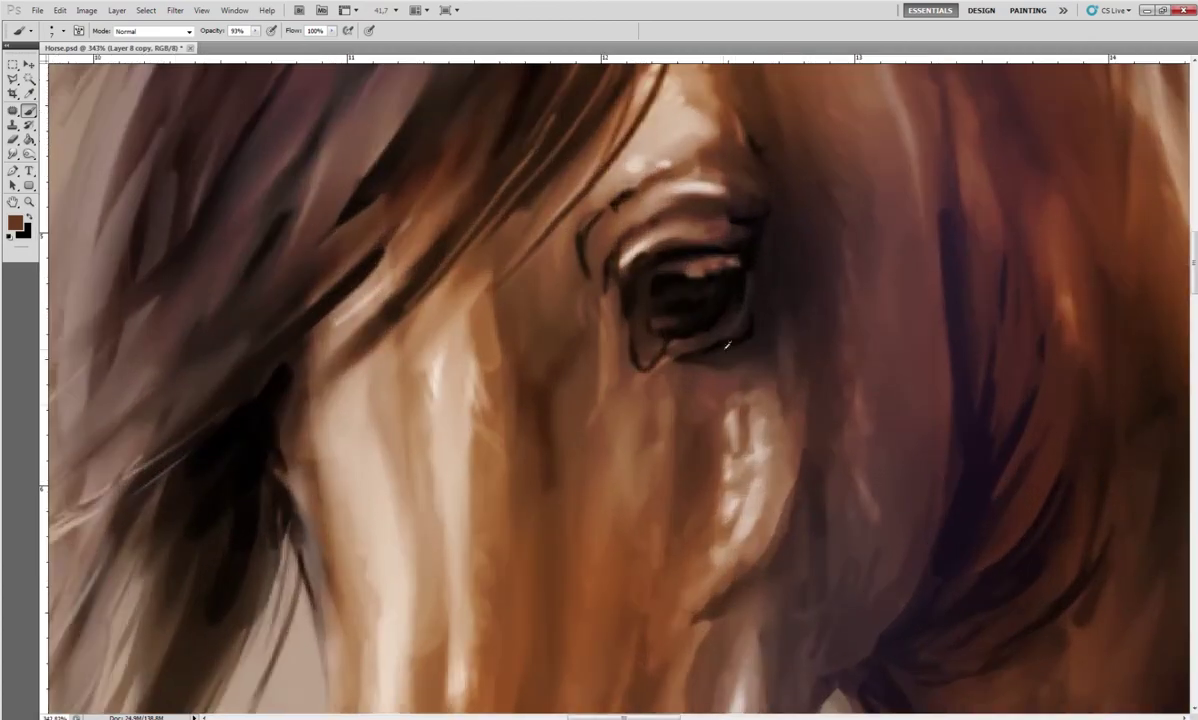
alt+click(748, 402)
alt+click(664, 177)
drag(668, 300, 682, 298)
drag(664, 268, 700, 266)
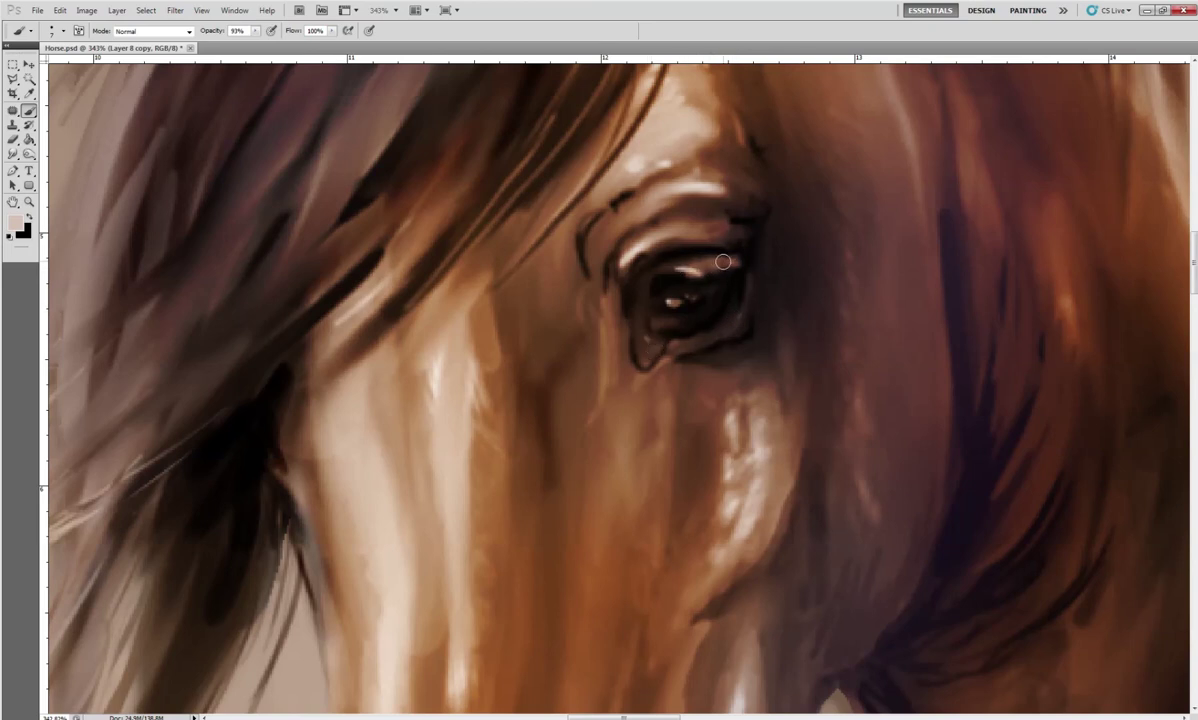
Blend the raised foreleg's white highlight down to the hoof with the Mixer Brush
drag(840, 316, 572, 403)
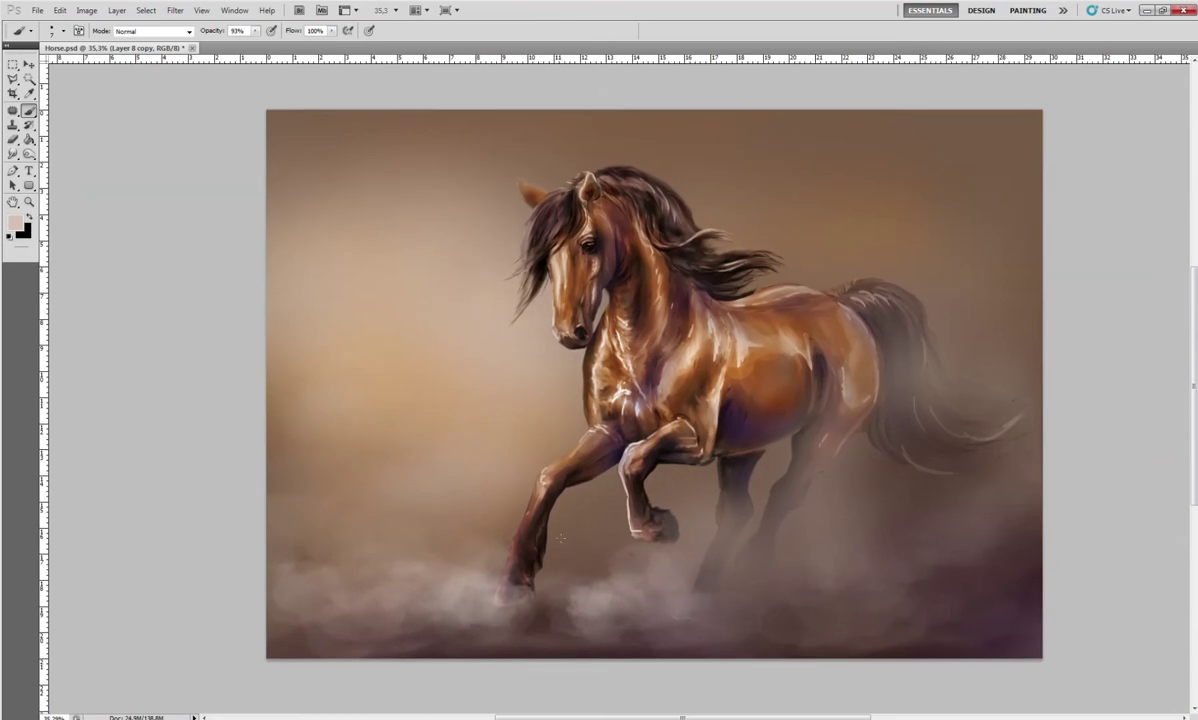
drag(680, 524, 749, 468)
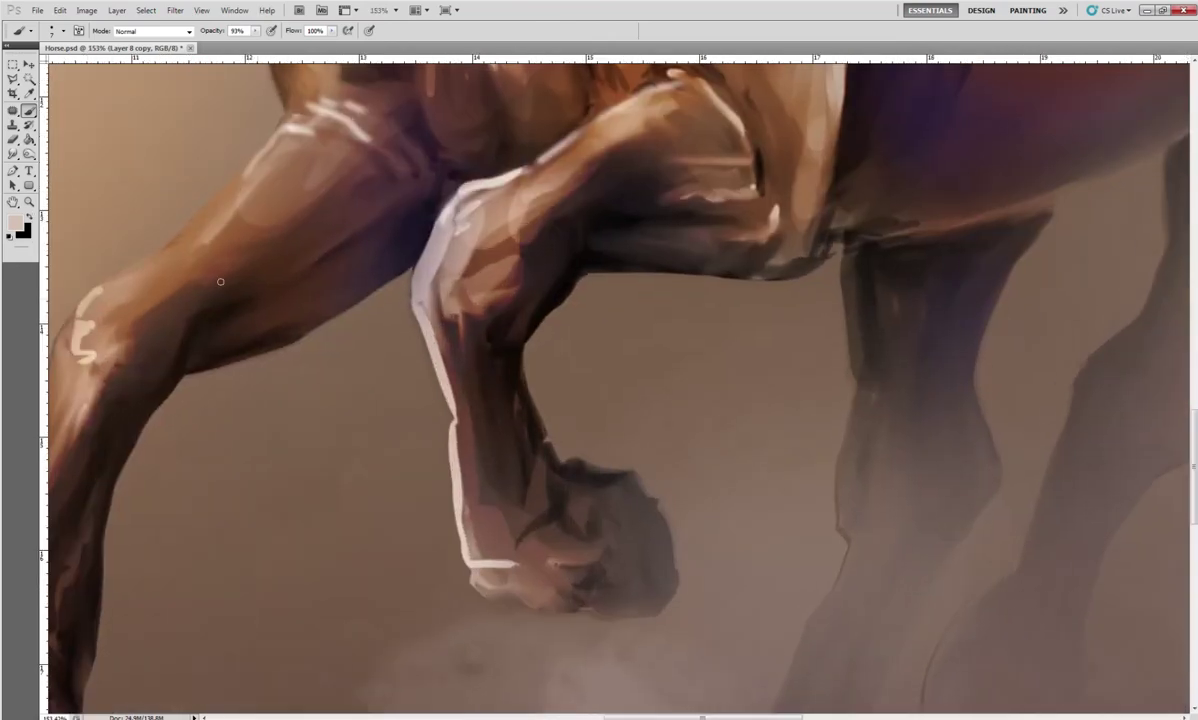
right_click(30, 112)
click(61, 150)
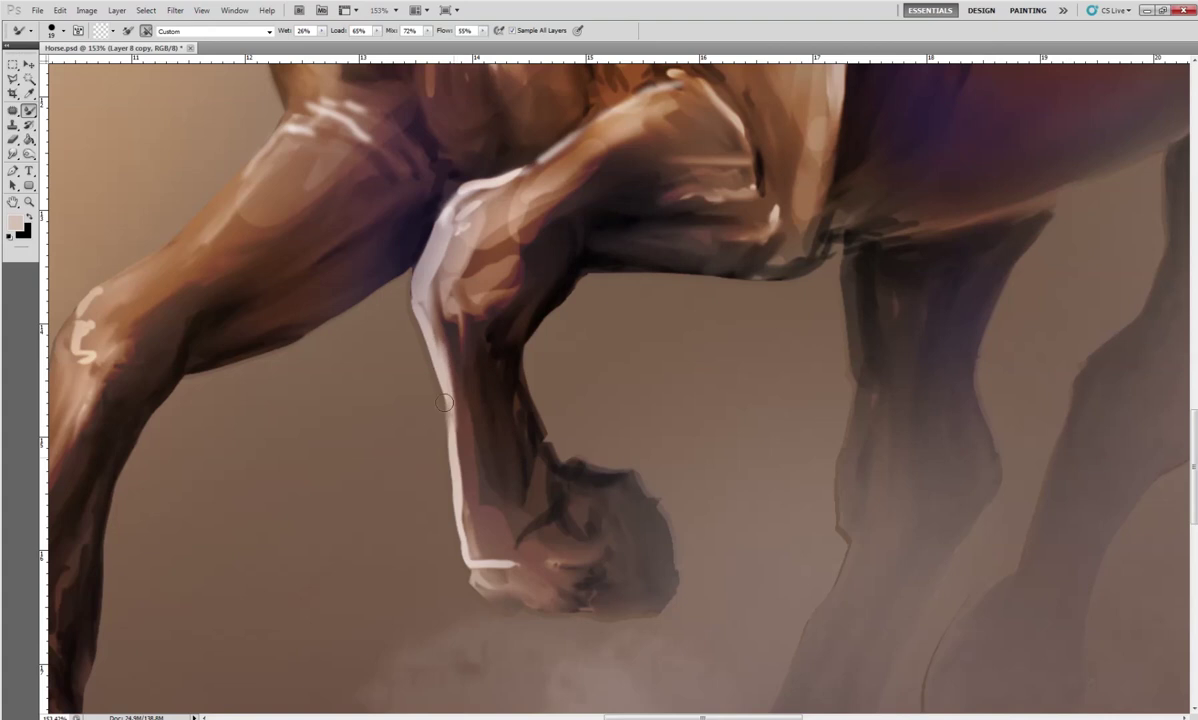
drag(456, 470, 520, 558)
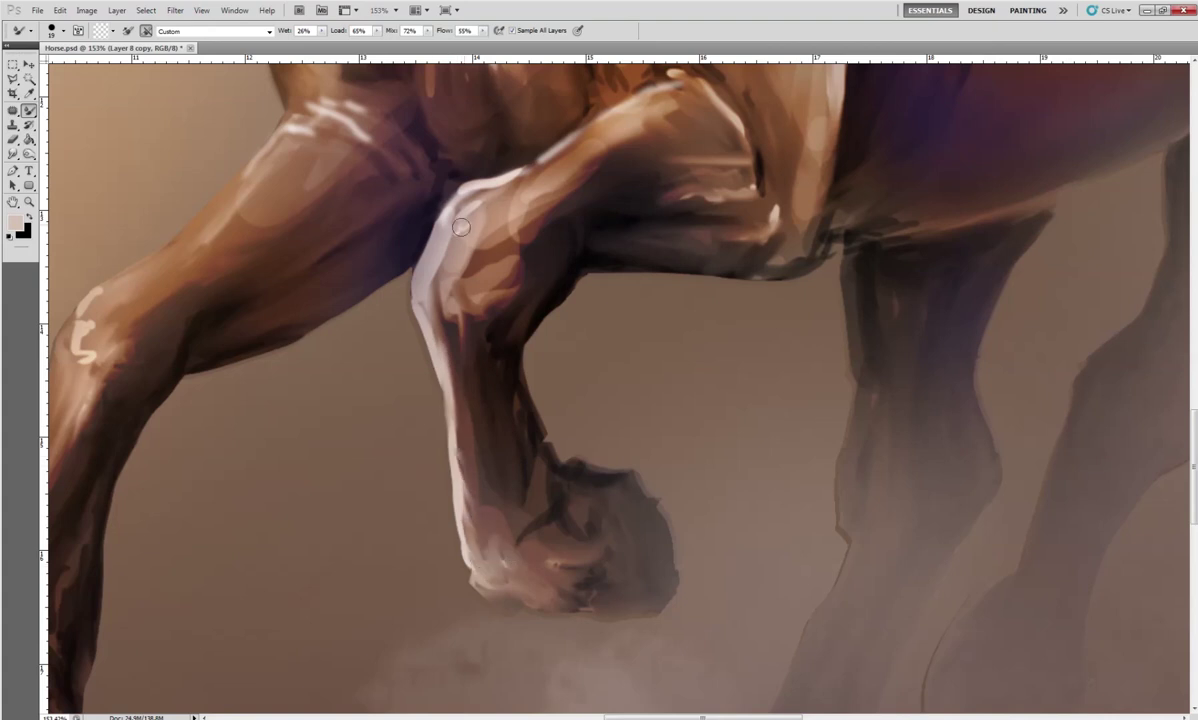
scroll(613, 390, down, 5)
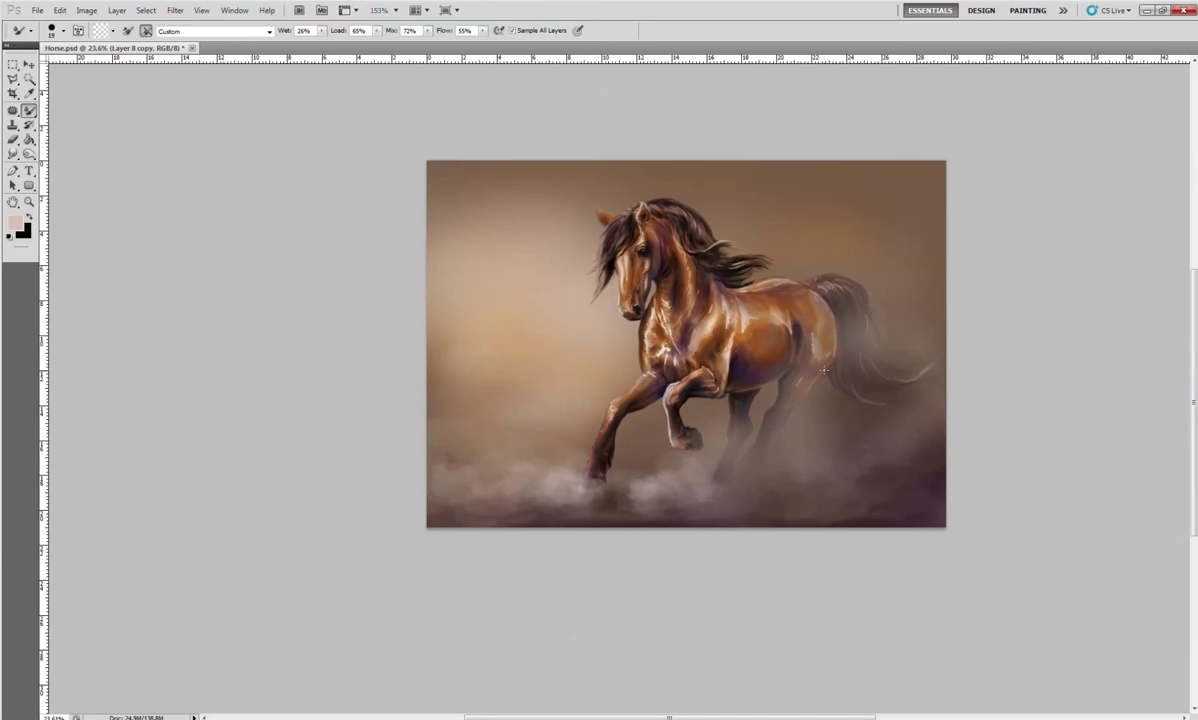
Set the Mixer Brush to 26 px and blend a faint stroke into the front leg
scroll(880, 450, up, 2)
scroll(886, 442, up, 1)
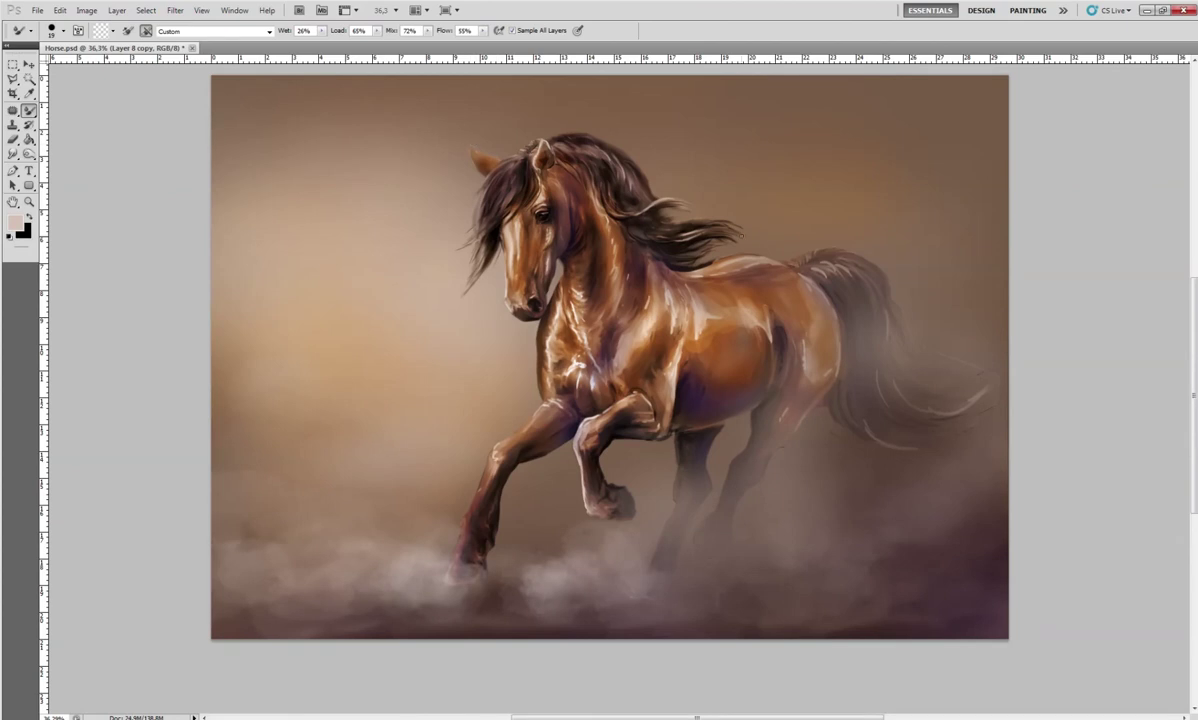
right_click(988, 347)
text(26)
key(Return)
drag(466, 515, 498, 522)
Switch to the regular Brush with white and paint a bright strand at the mane's left edge
key(d)
click(29, 214)
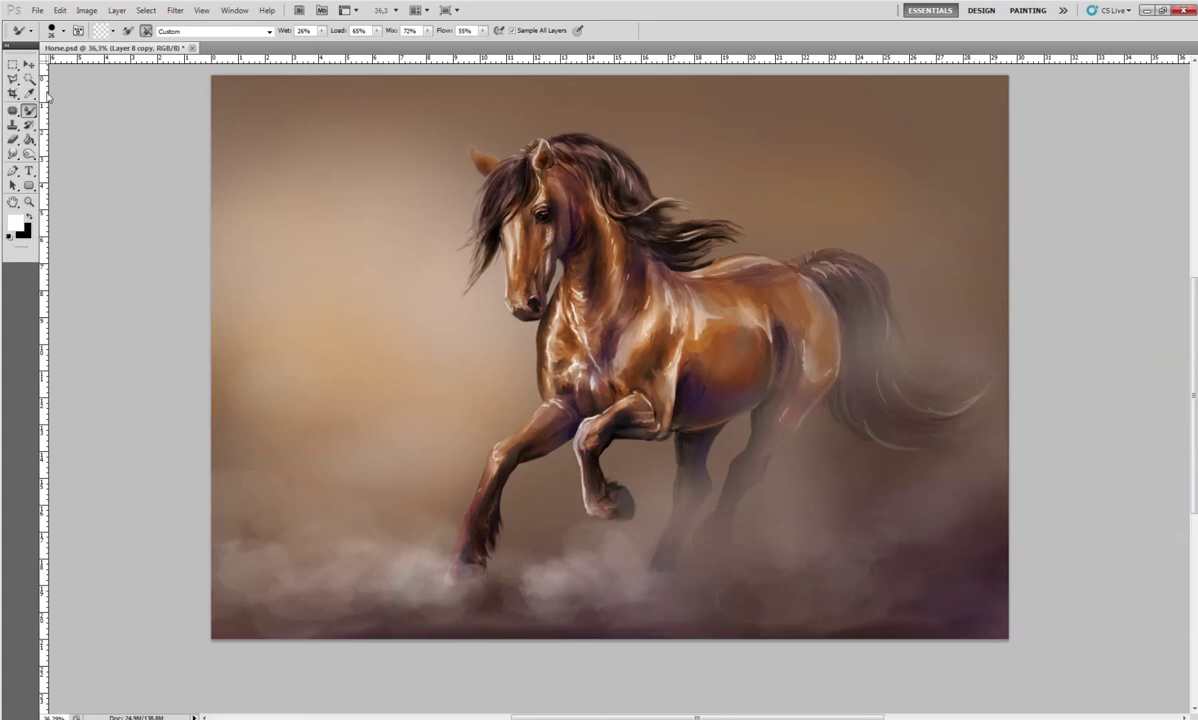
click(29, 112)
click(78, 109)
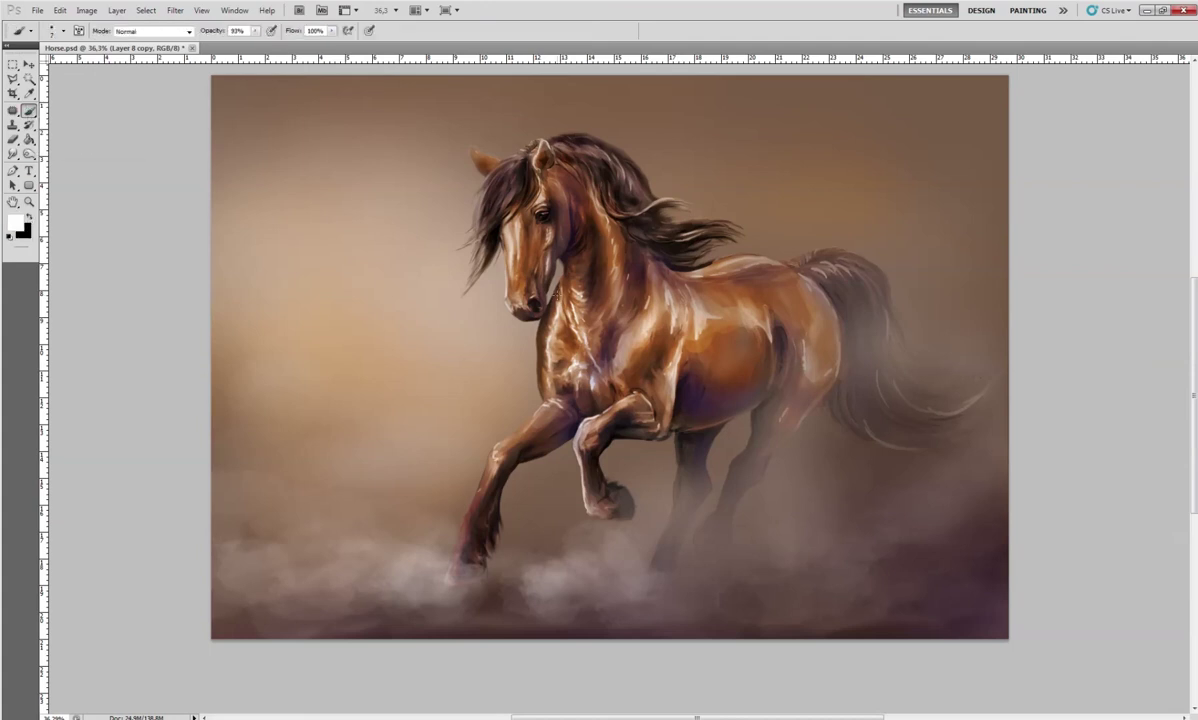
right_click(566, 300)
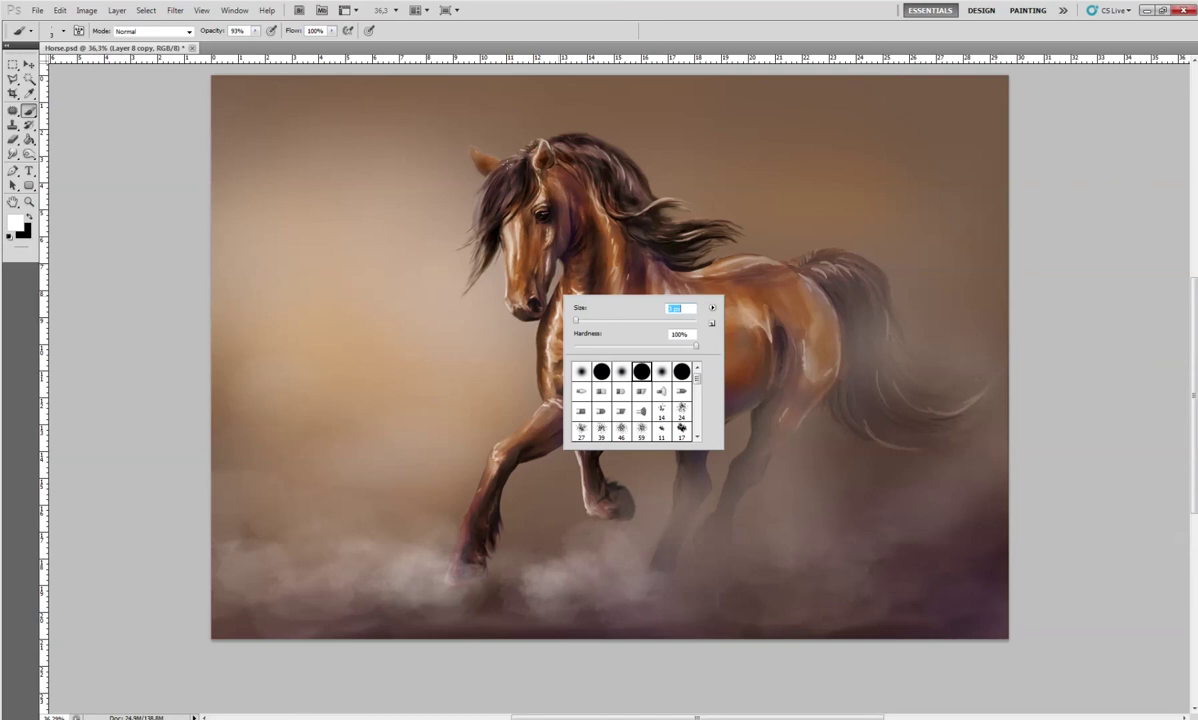
key(Return)
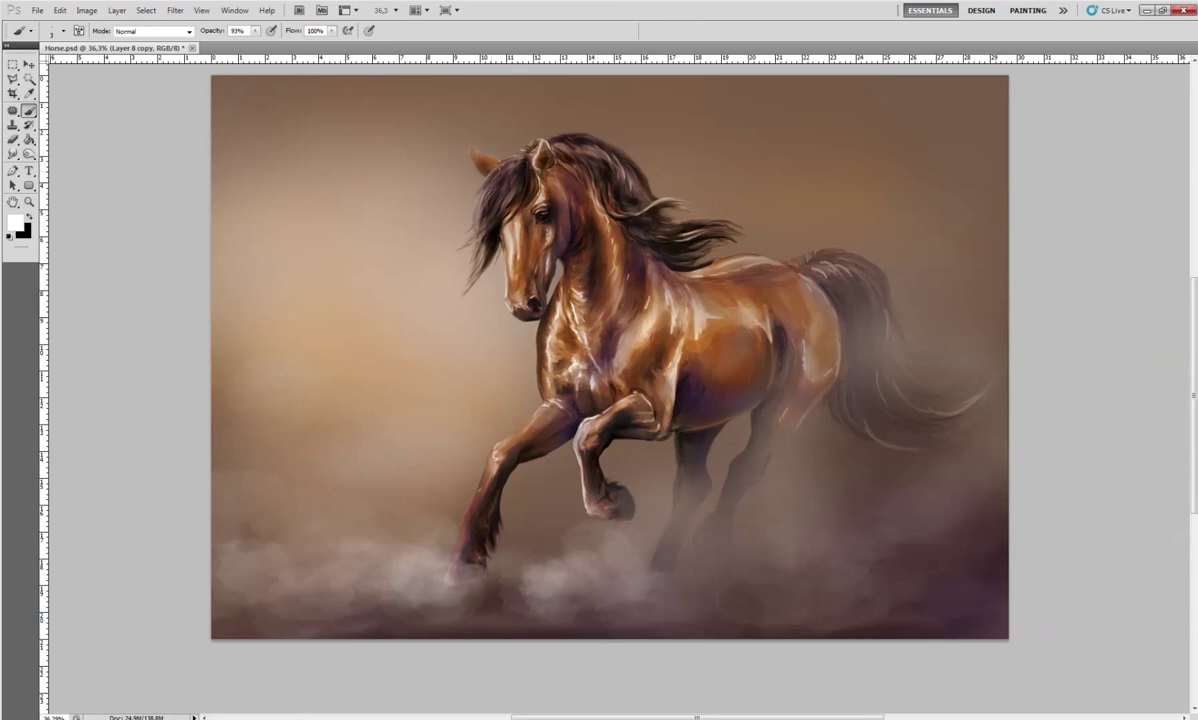
drag(470, 190, 462, 197)
Brighten a few more mane strands with fine white strokes
scroll(525, 175, up, 2)
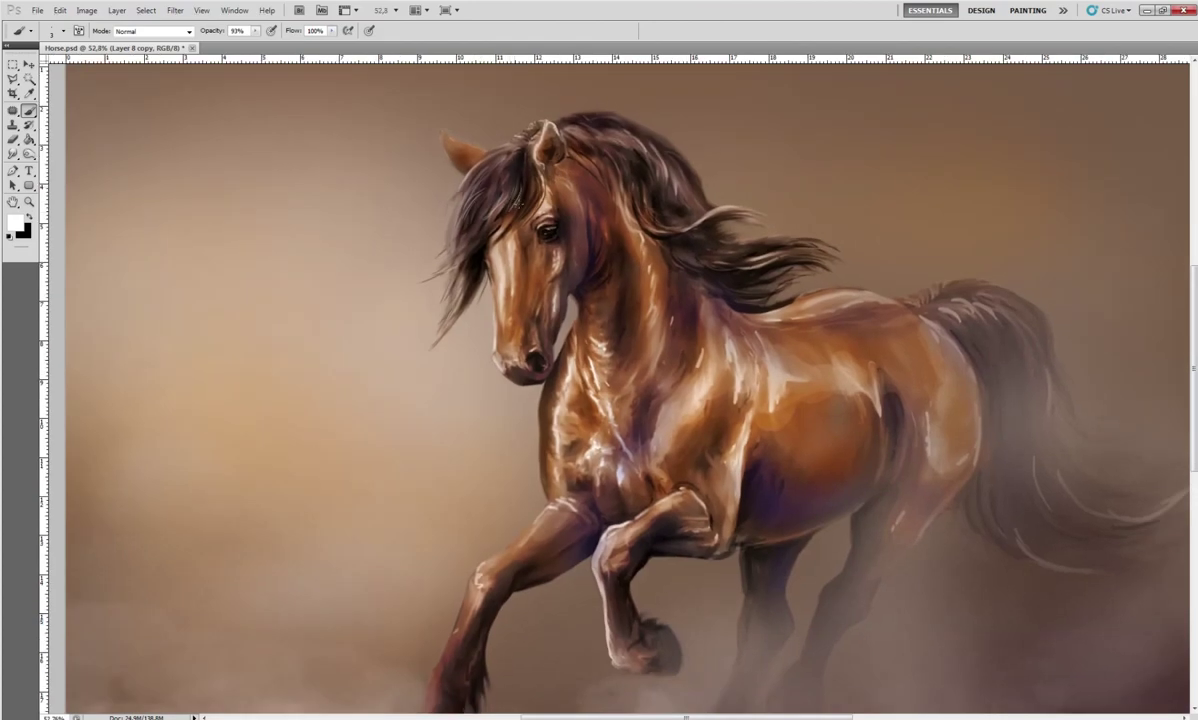
right_click(487, 163)
key(Return)
drag(547, 124, 562, 114)
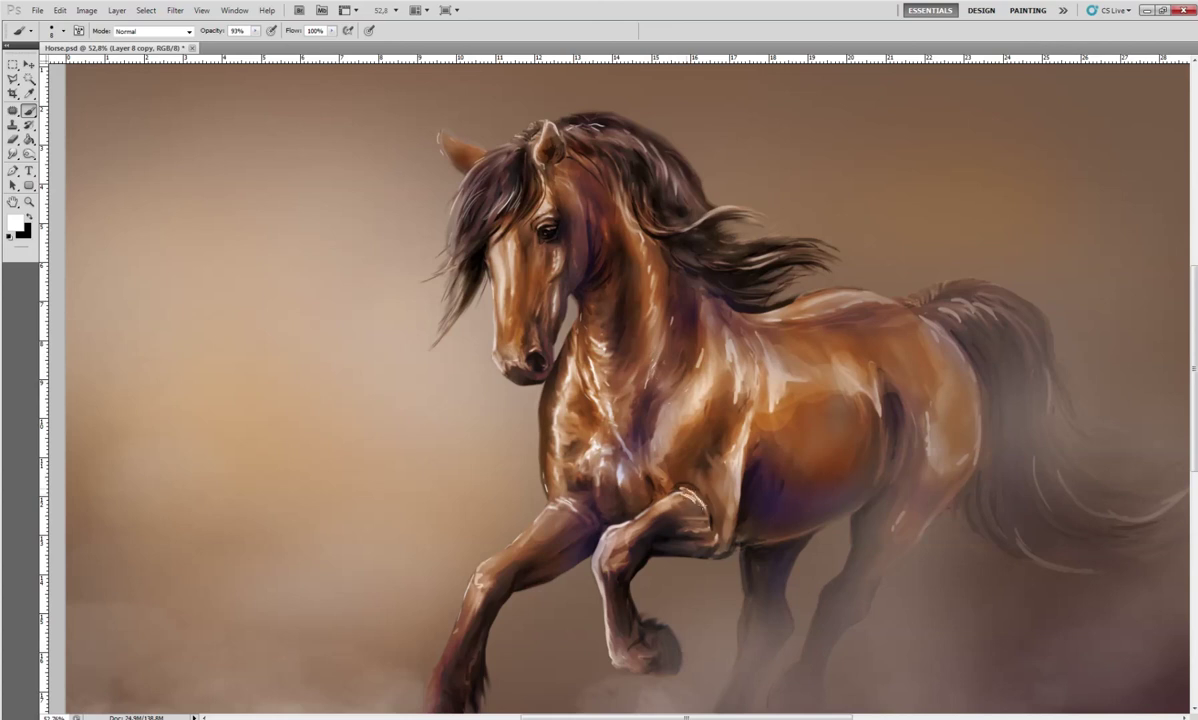
scroll(680, 500, down, 2)
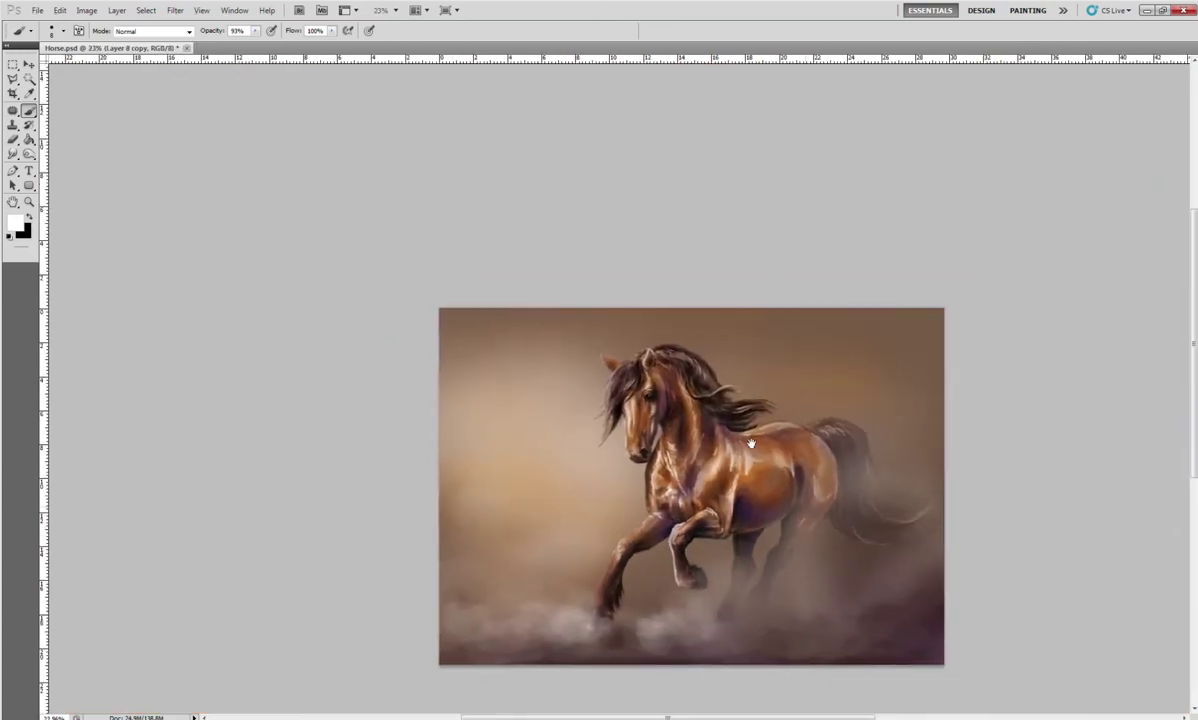